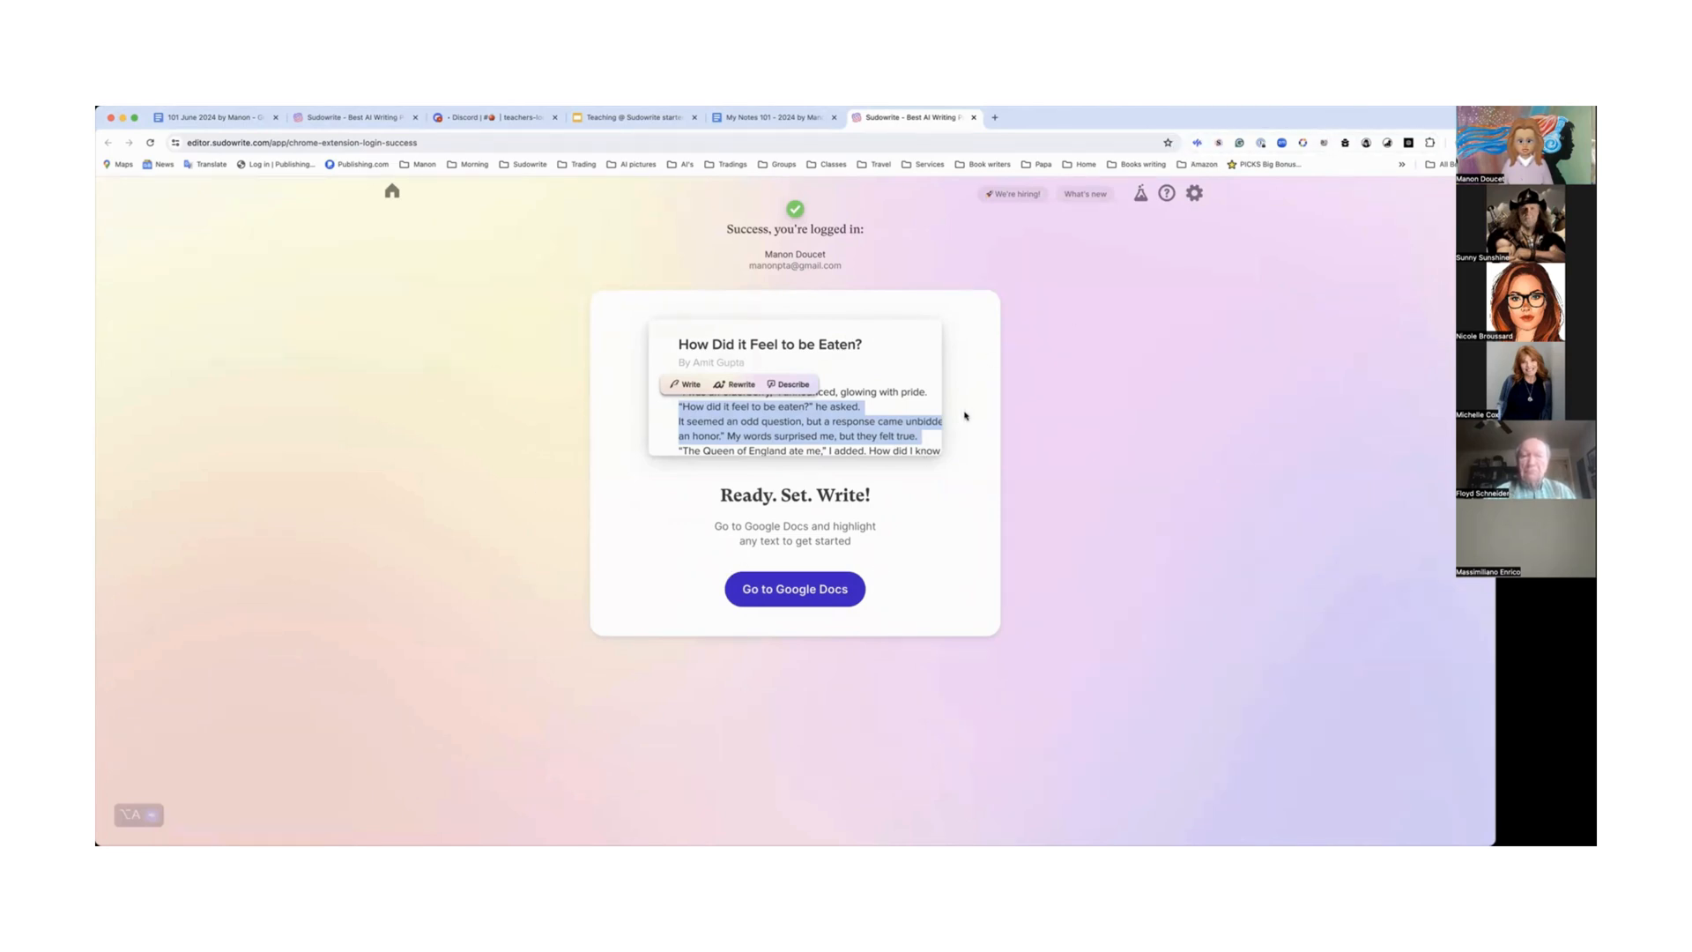
Step: Close the extension login page, glance at the Curriculum slide and reload the Sudowrite projects page
left_click(974, 118)
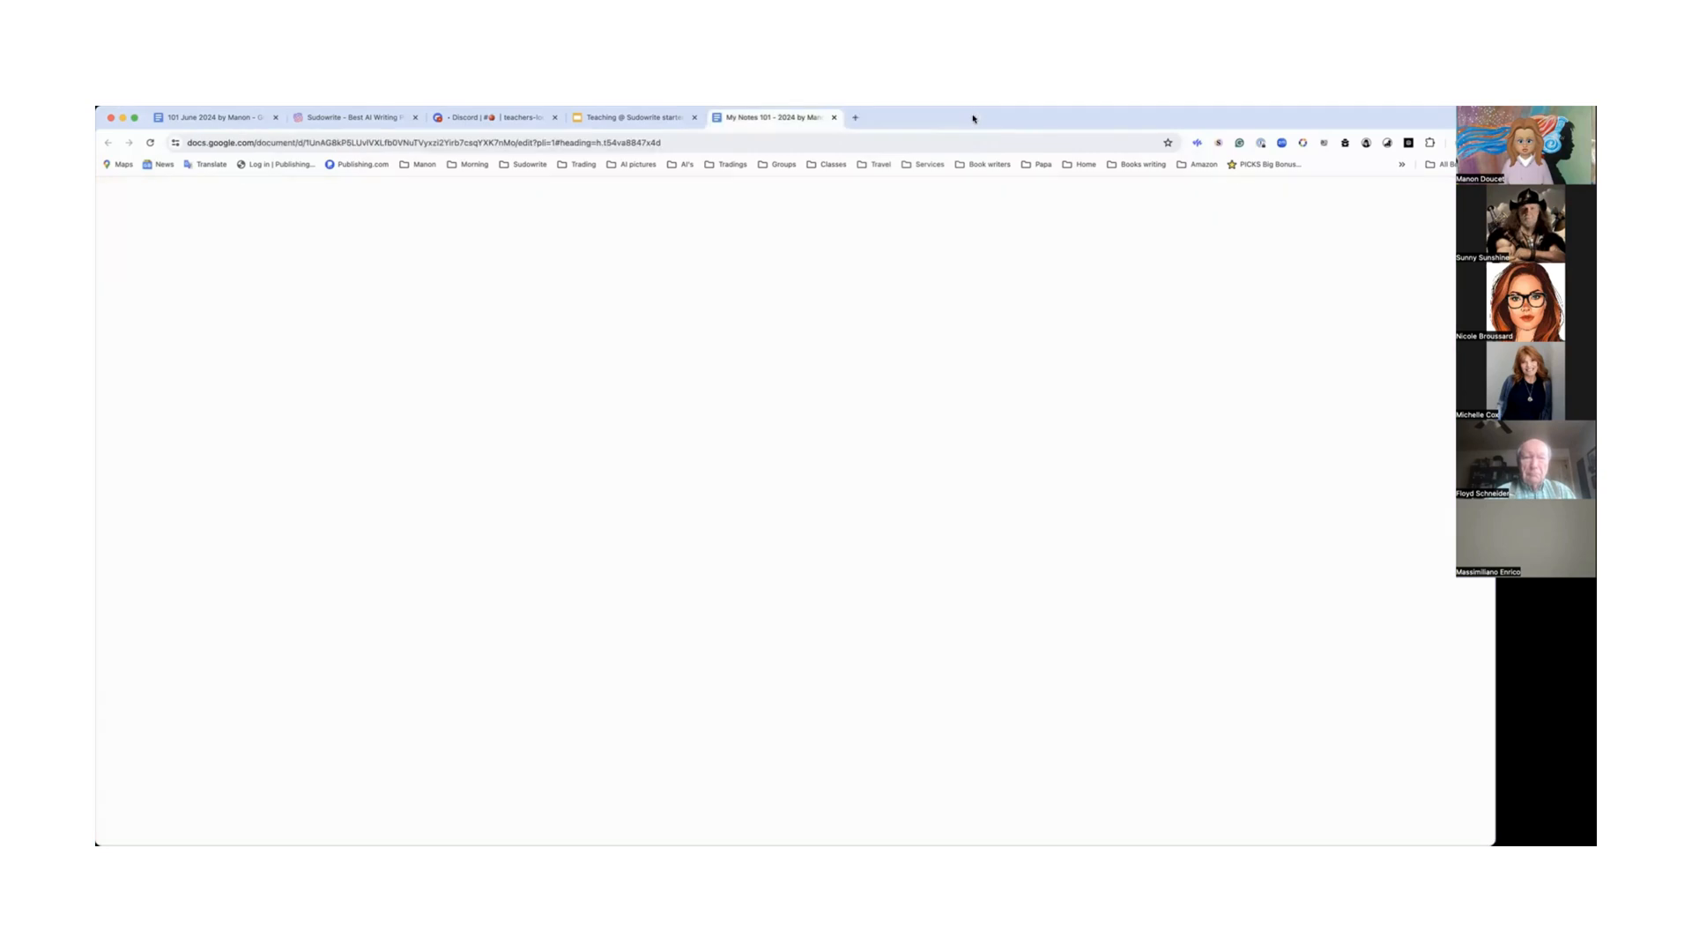
left_click(635, 118)
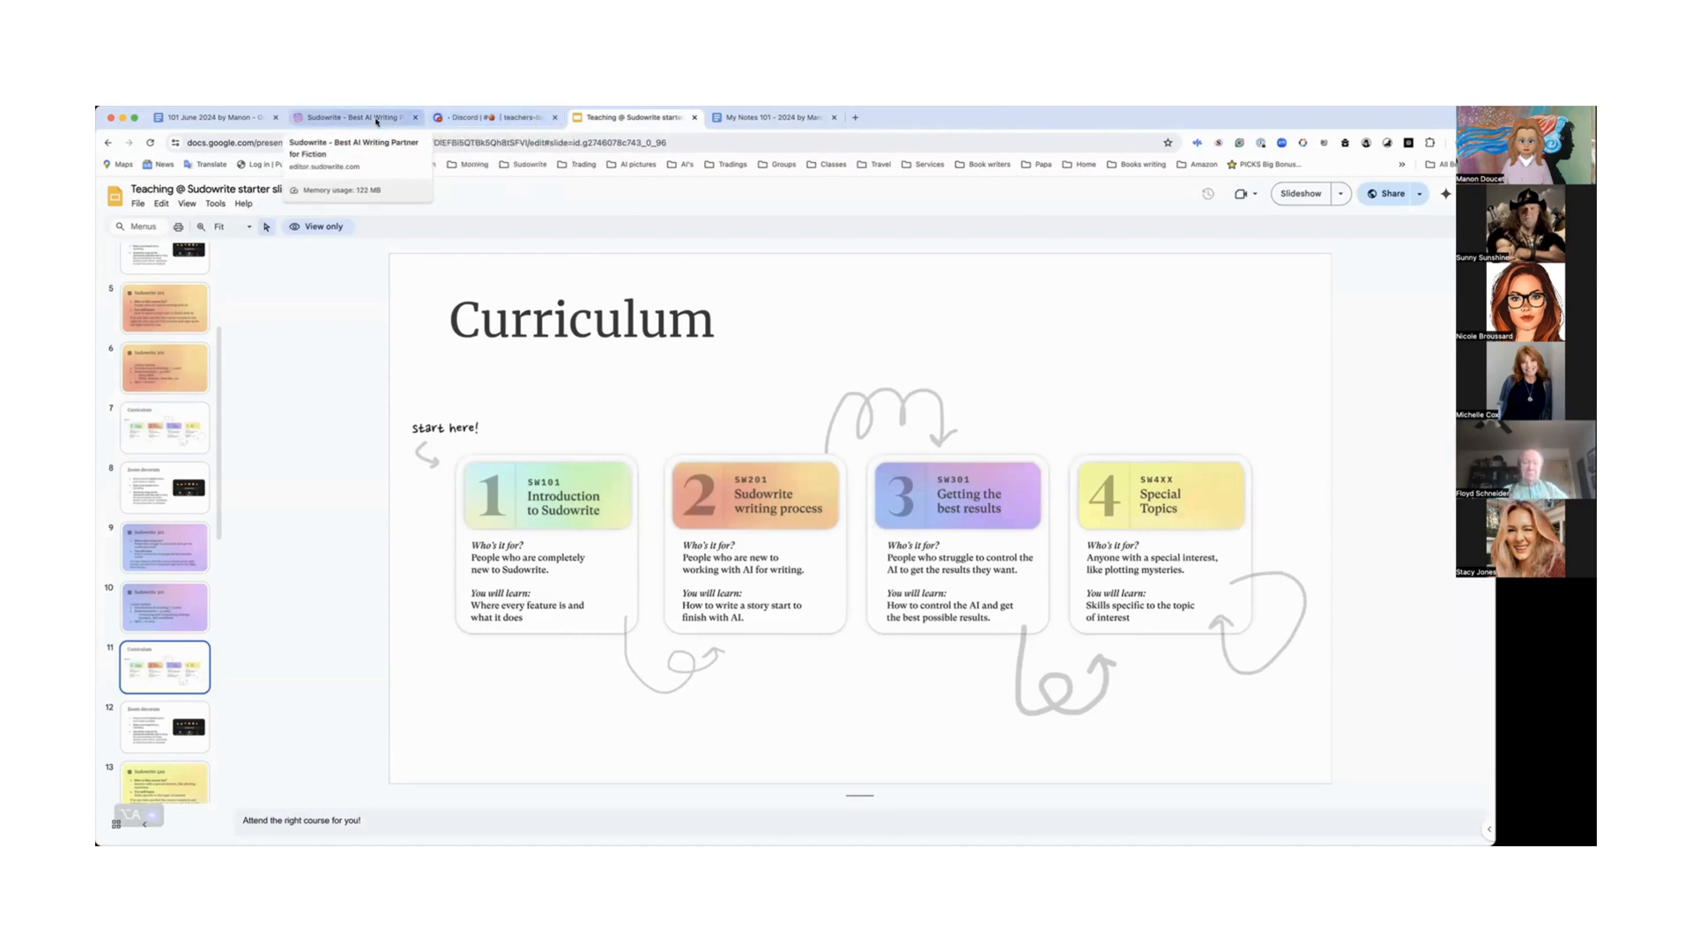
left_click(379, 118)
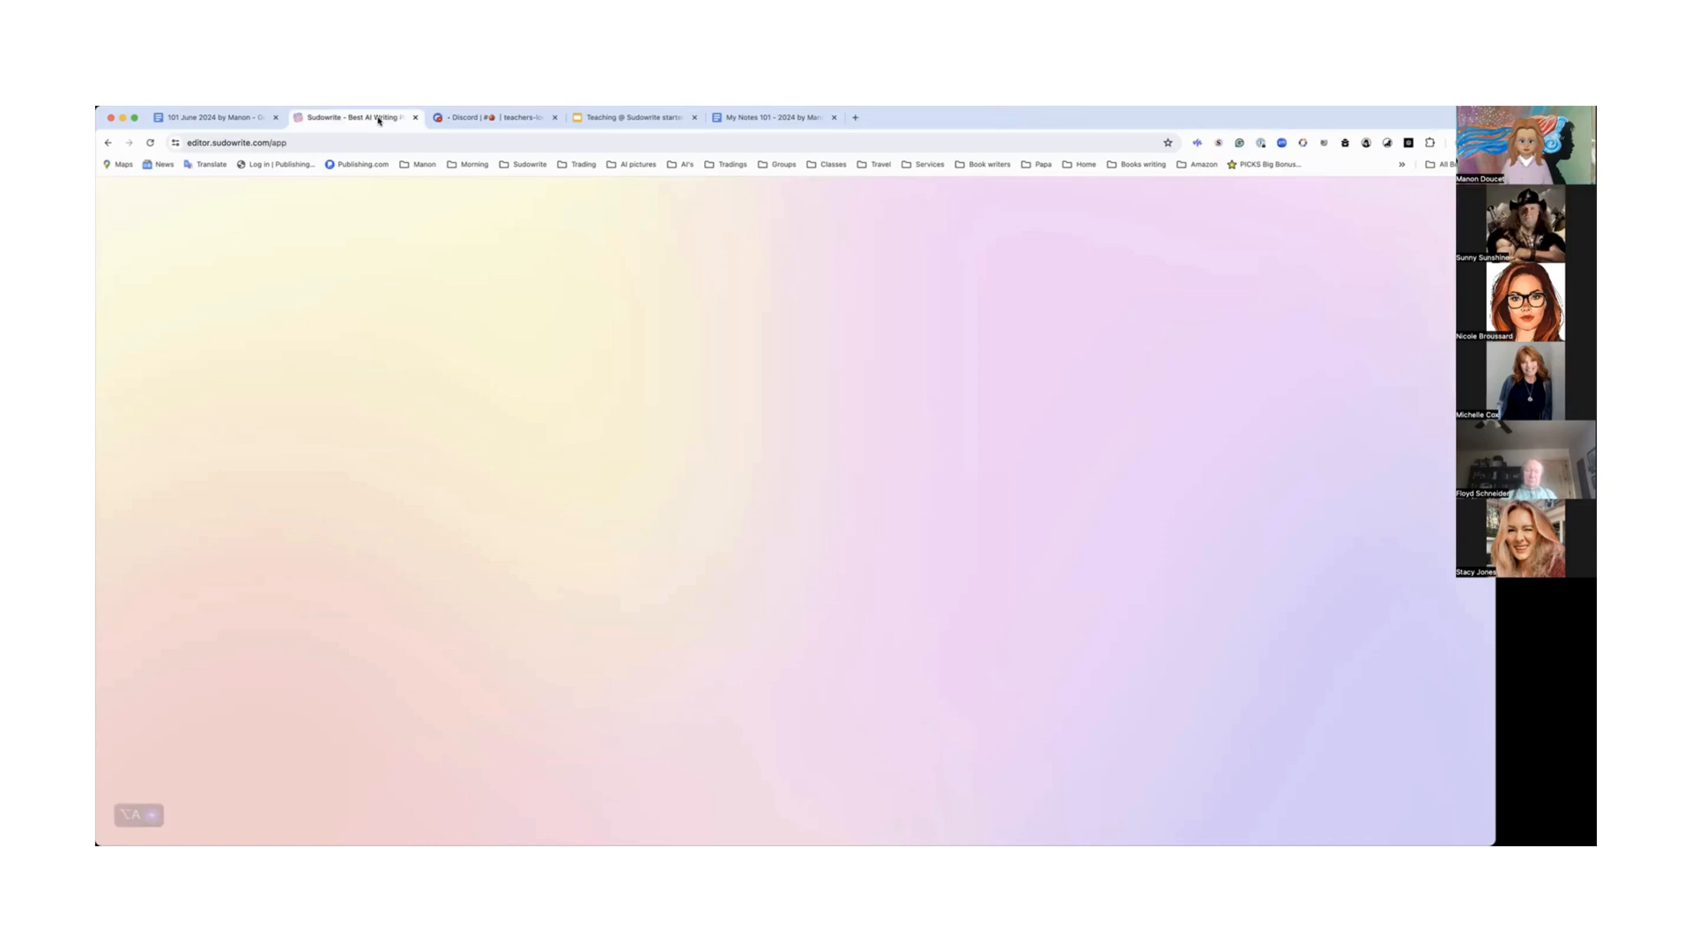
left_click(152, 145)
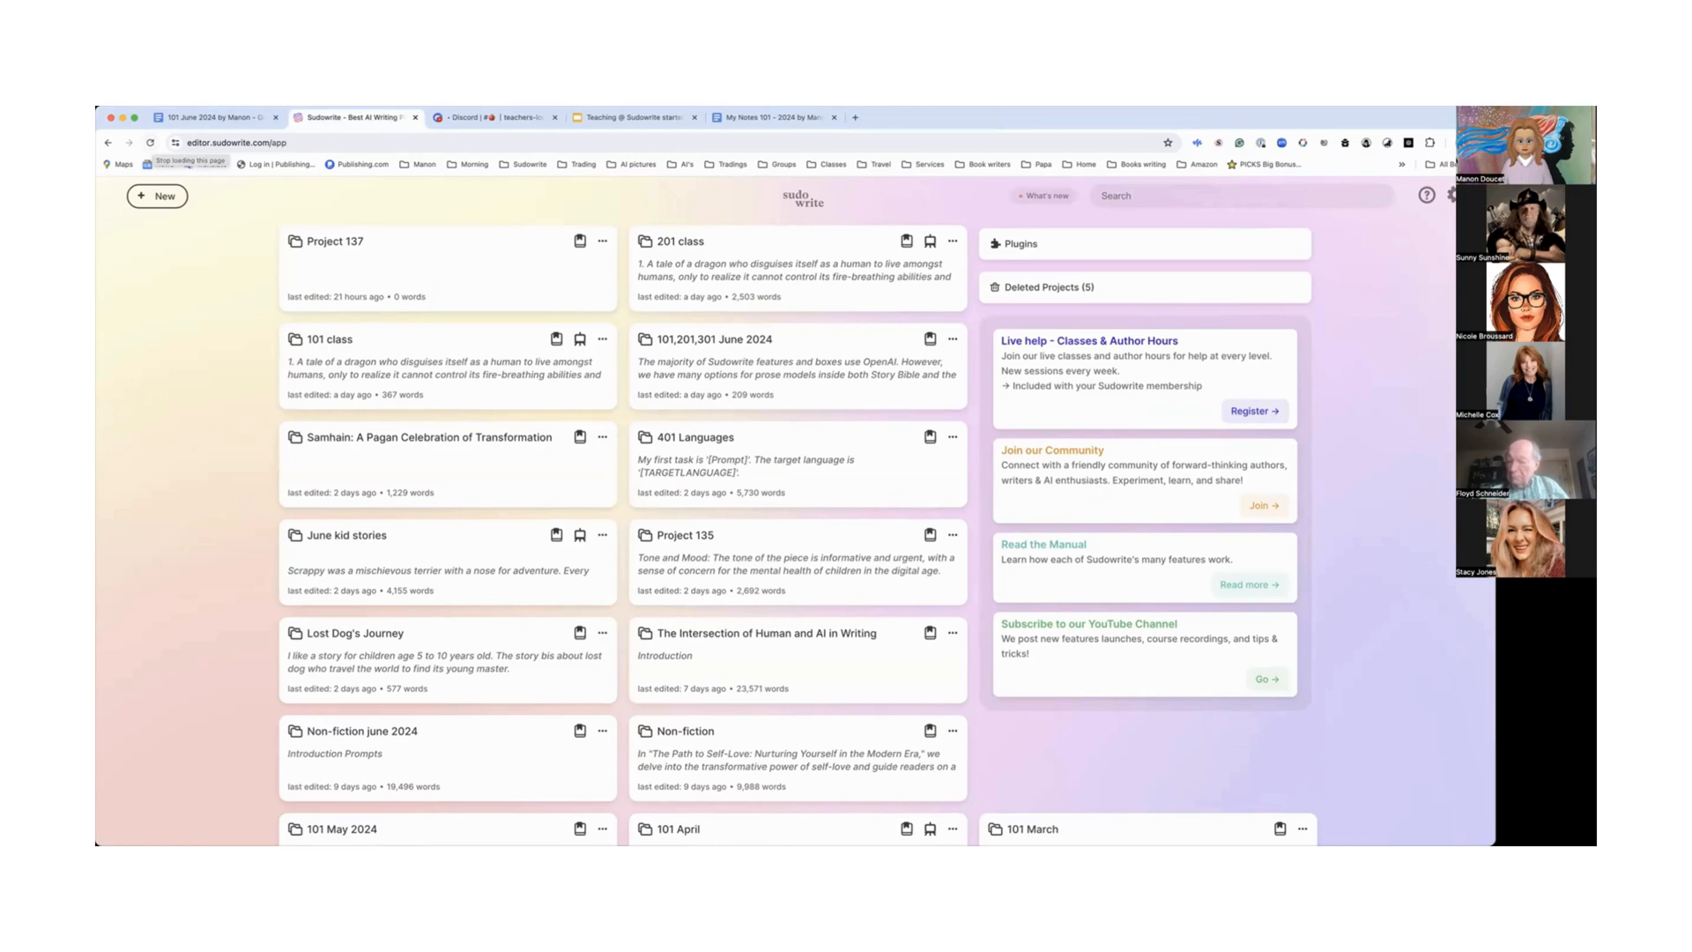
Step: Look through the 101 June 2024 document in Google Docs, expand its Recap section and check the My Notes 101 document
left_click(202, 120)
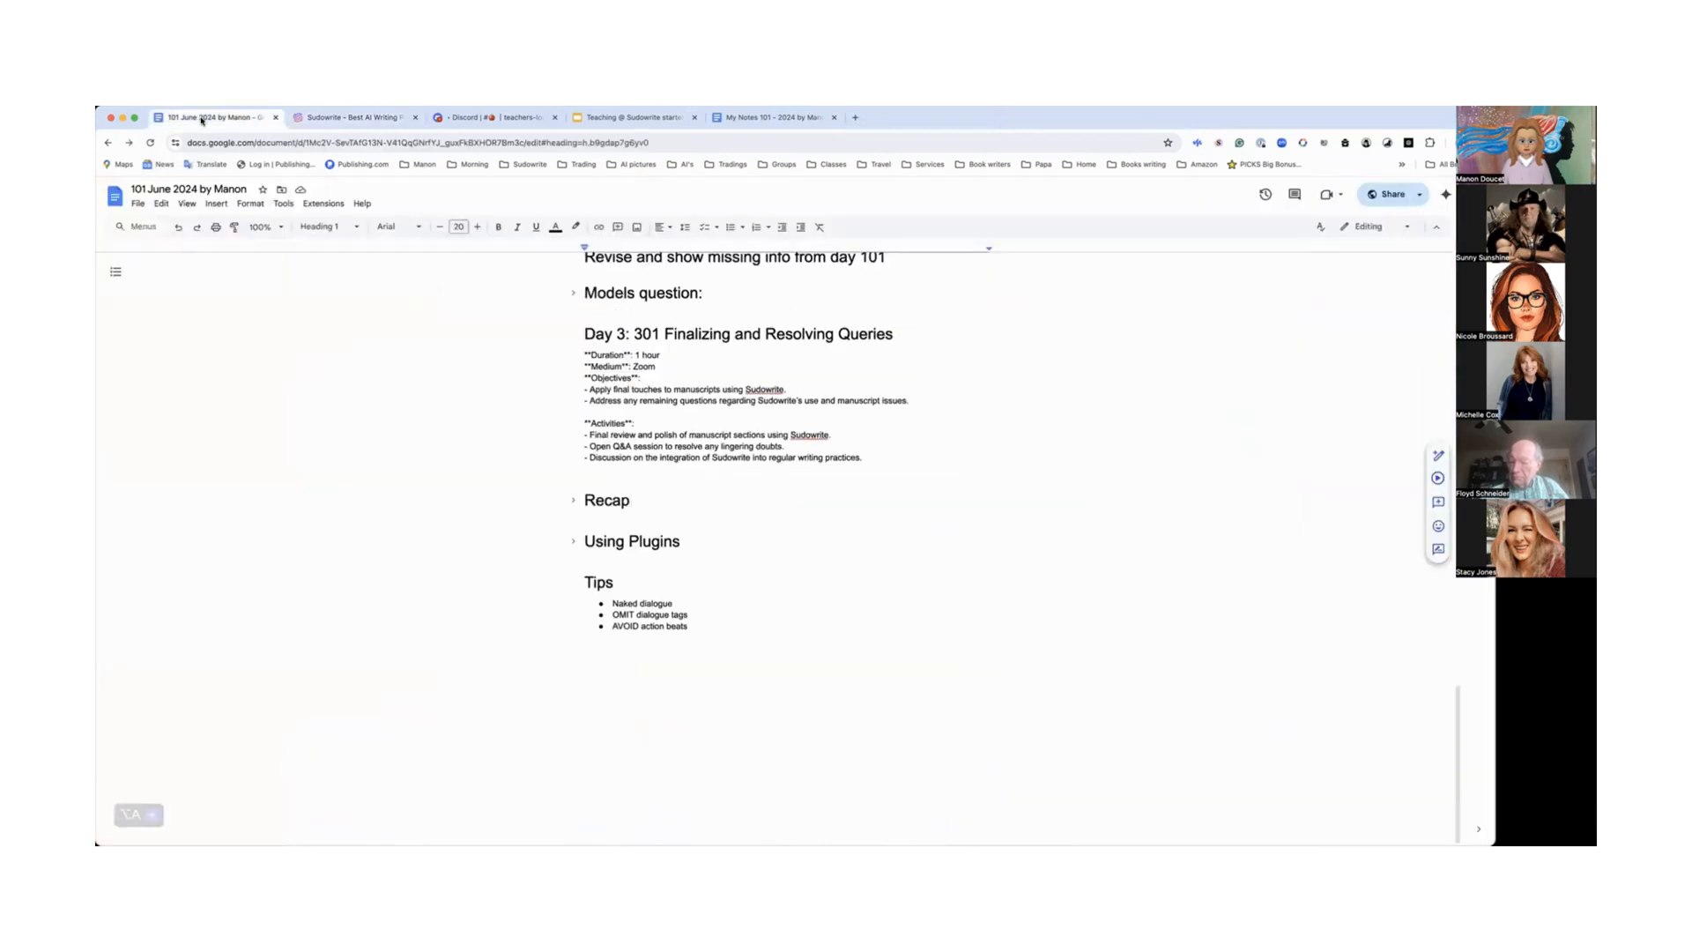
scroll(276, 300, "up", 20)
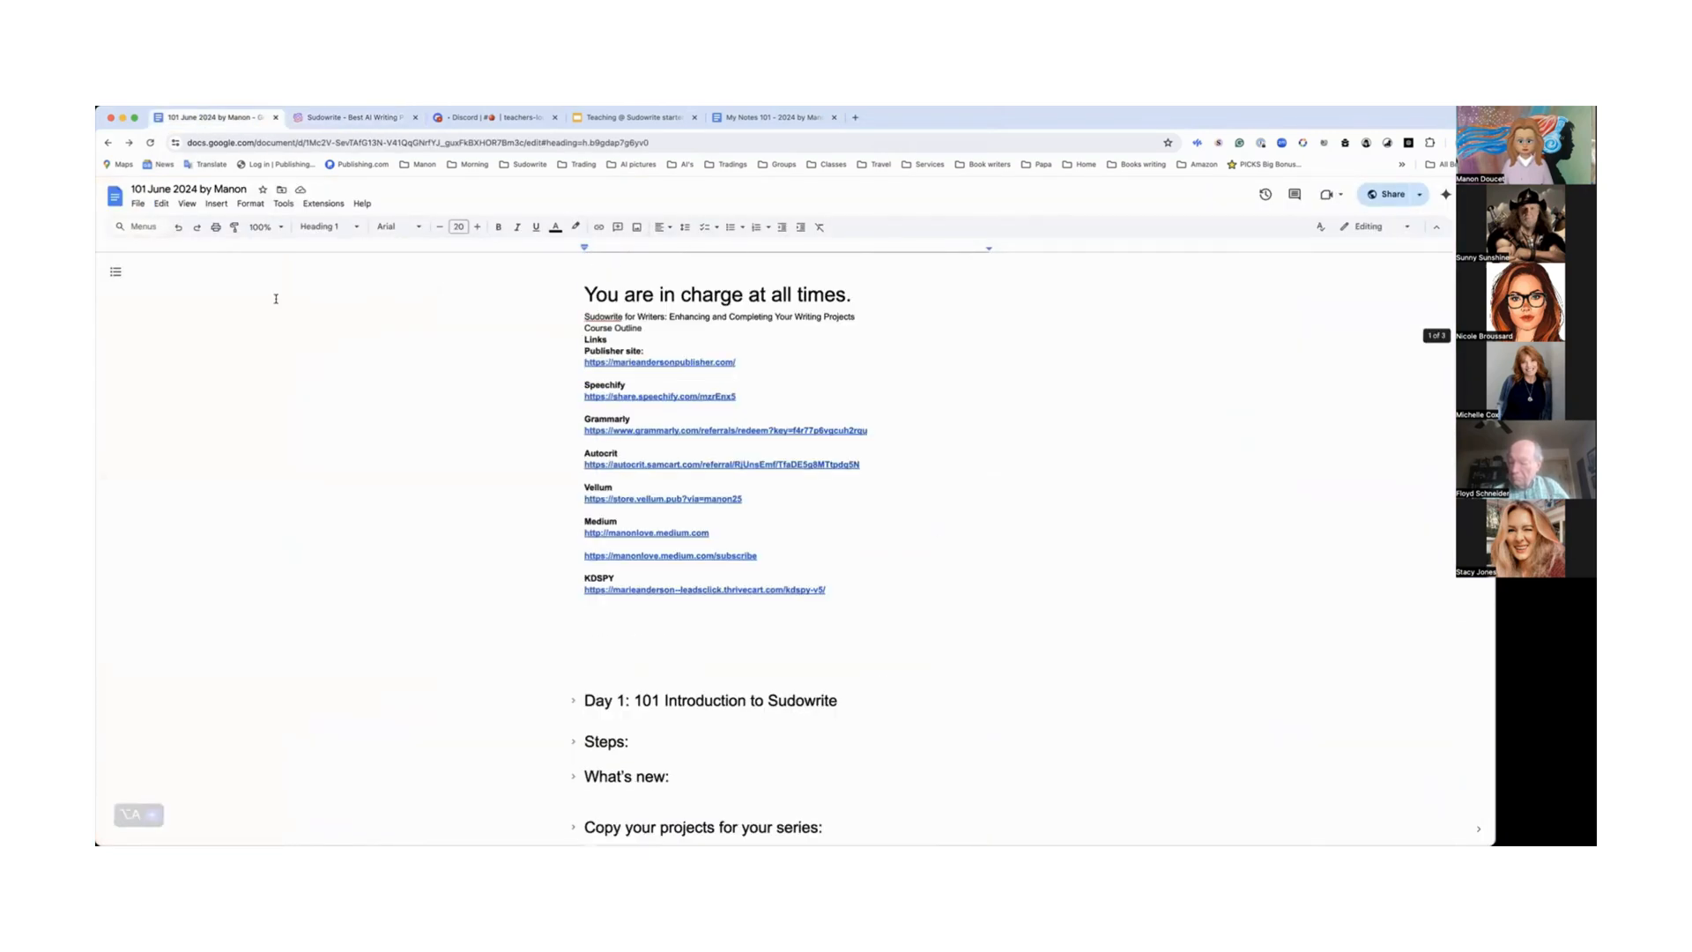
scroll(276, 299, "down", 20)
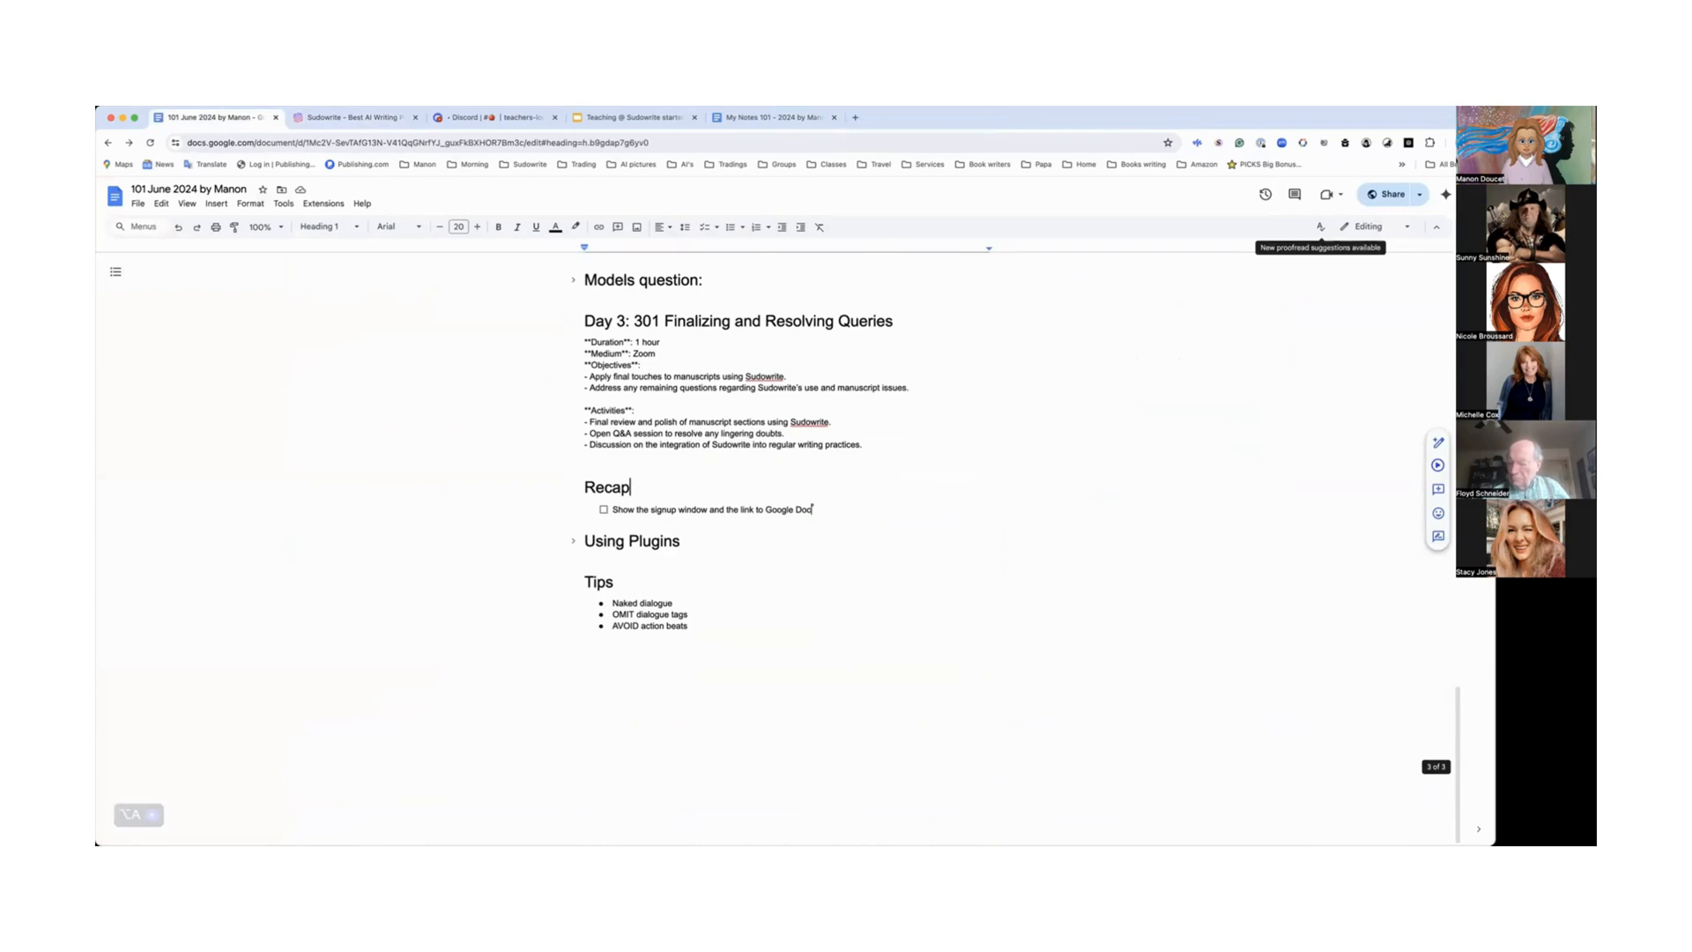
left_click(747, 118)
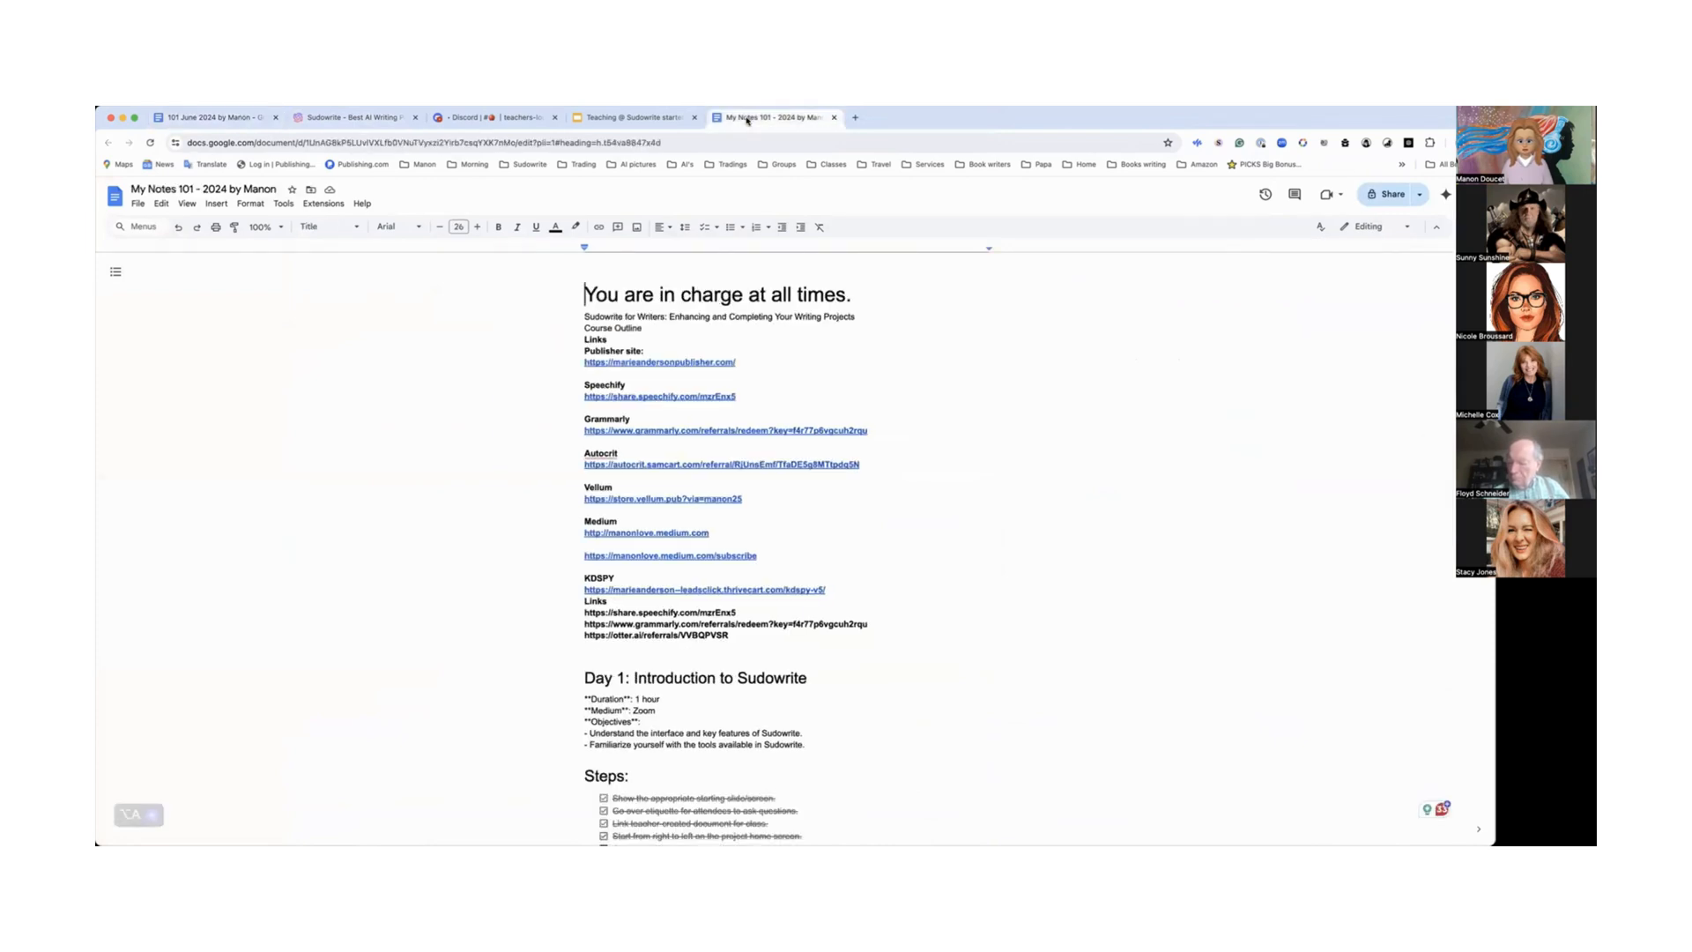
left_click(212, 117)
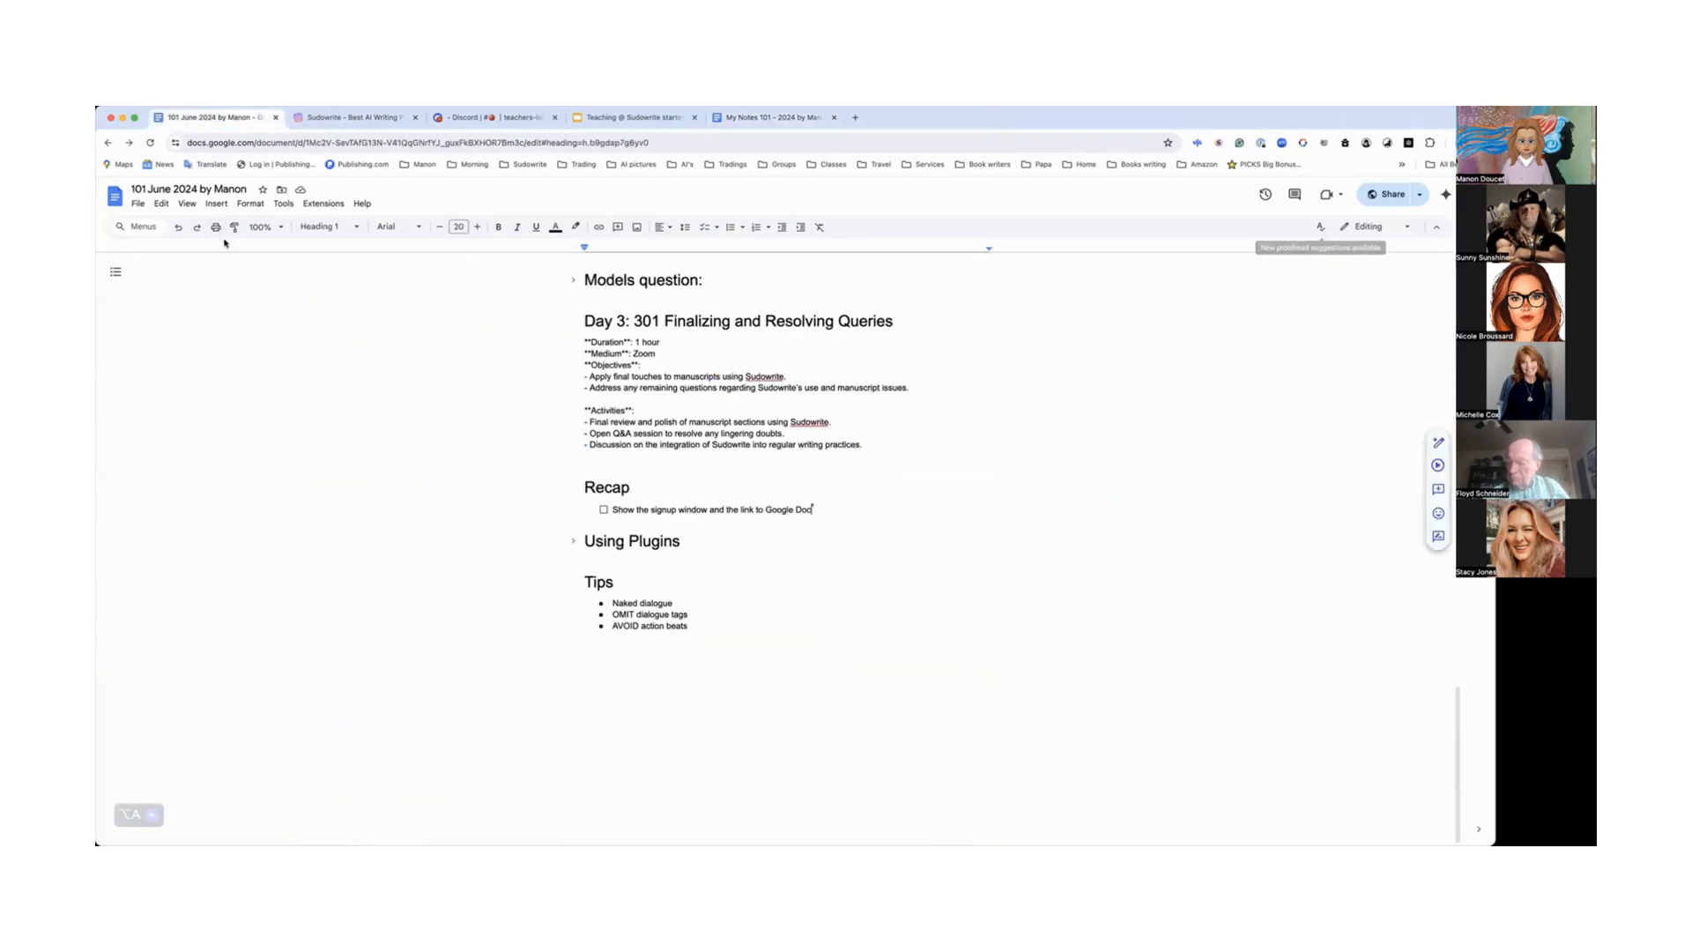
Step: Copy the share link of the 101 June 2024 document with viewer access for anyone with the link
left_click(1382, 198)
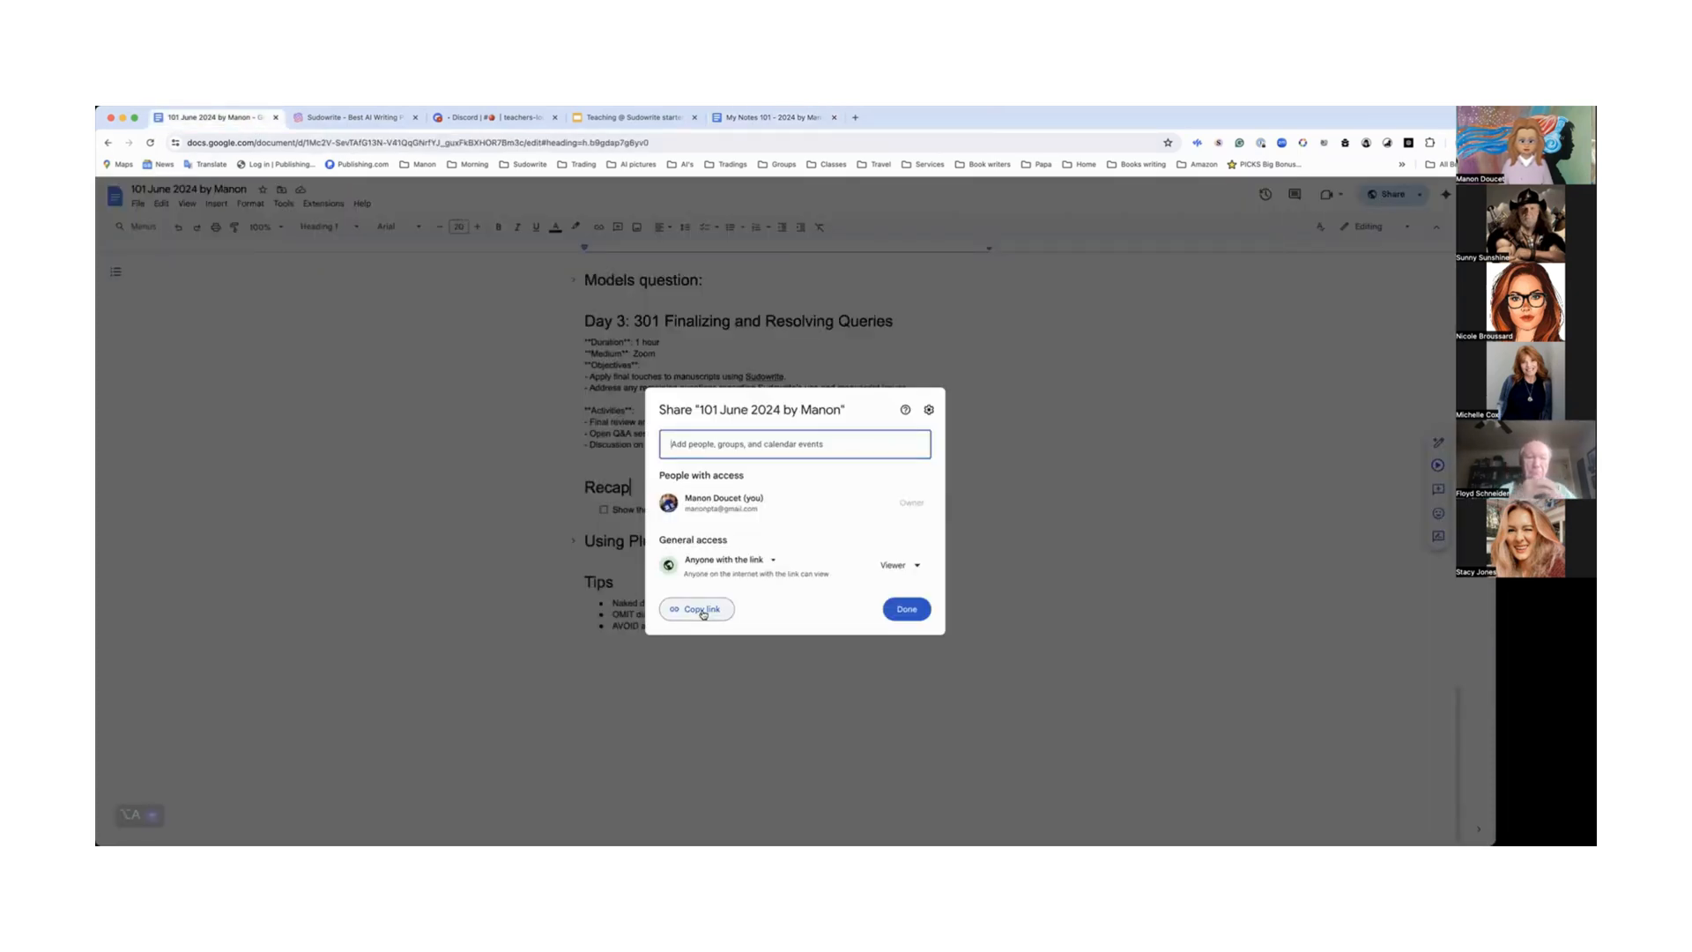
left_click(703, 611)
left_click(907, 609)
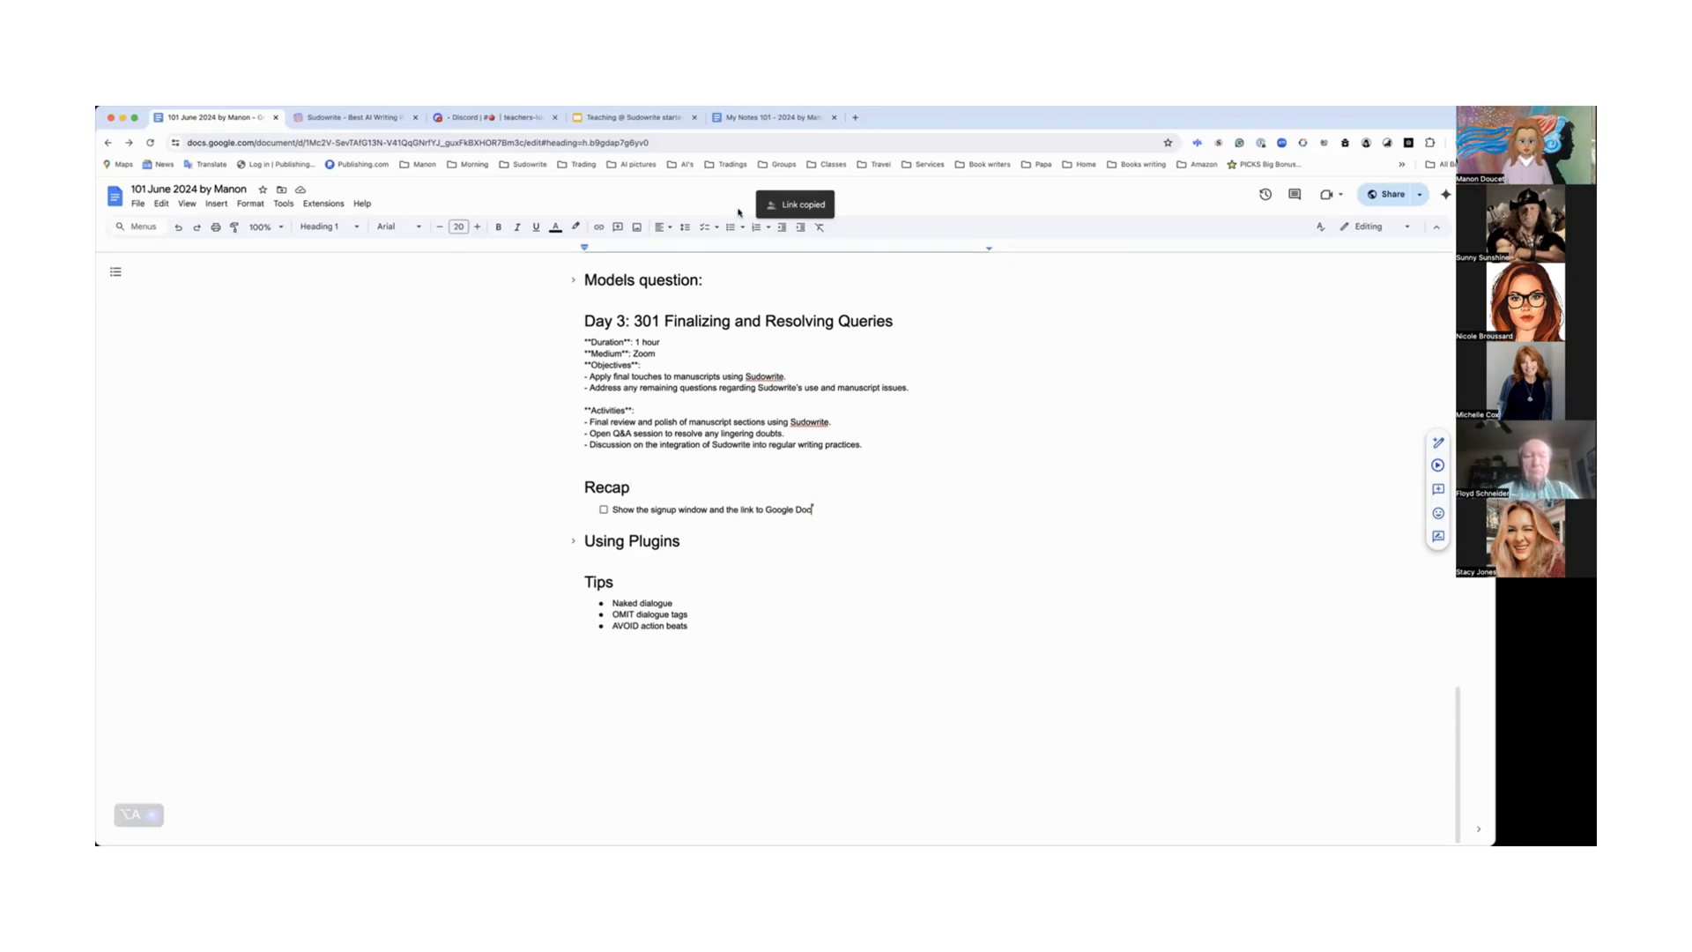
Step: Mark the Recap item about the signup window and Google Doc link as done and expand the Using Plugins section
scroll(448, 335, "up", 1)
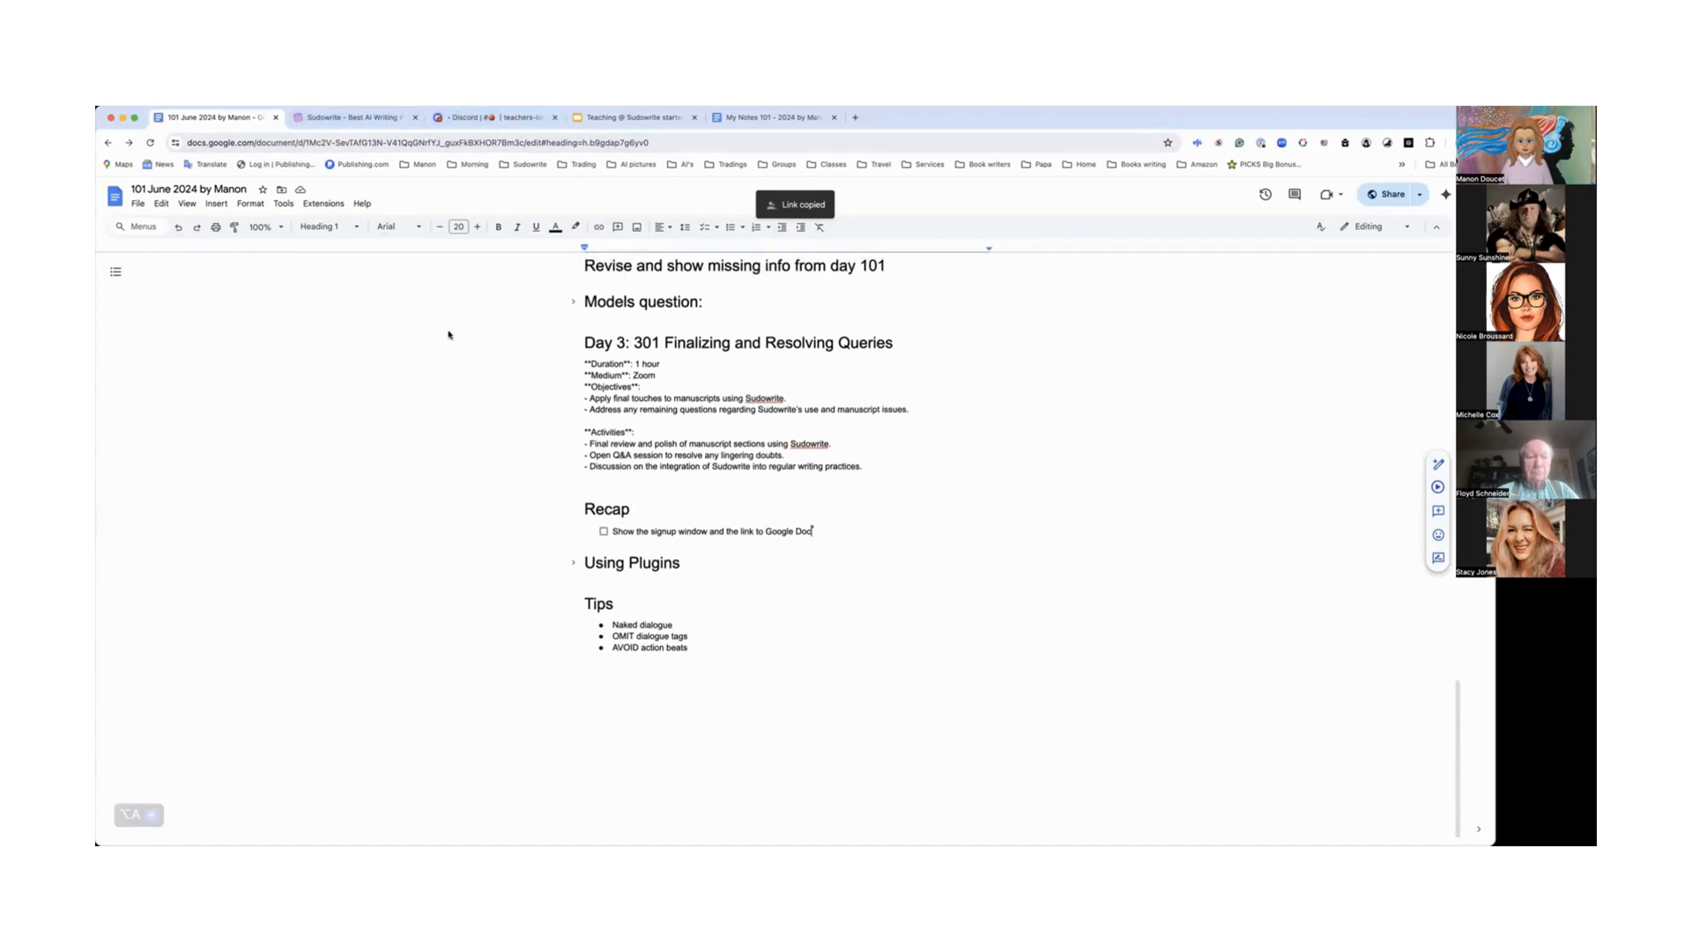
scroll(448, 335, "down", 1)
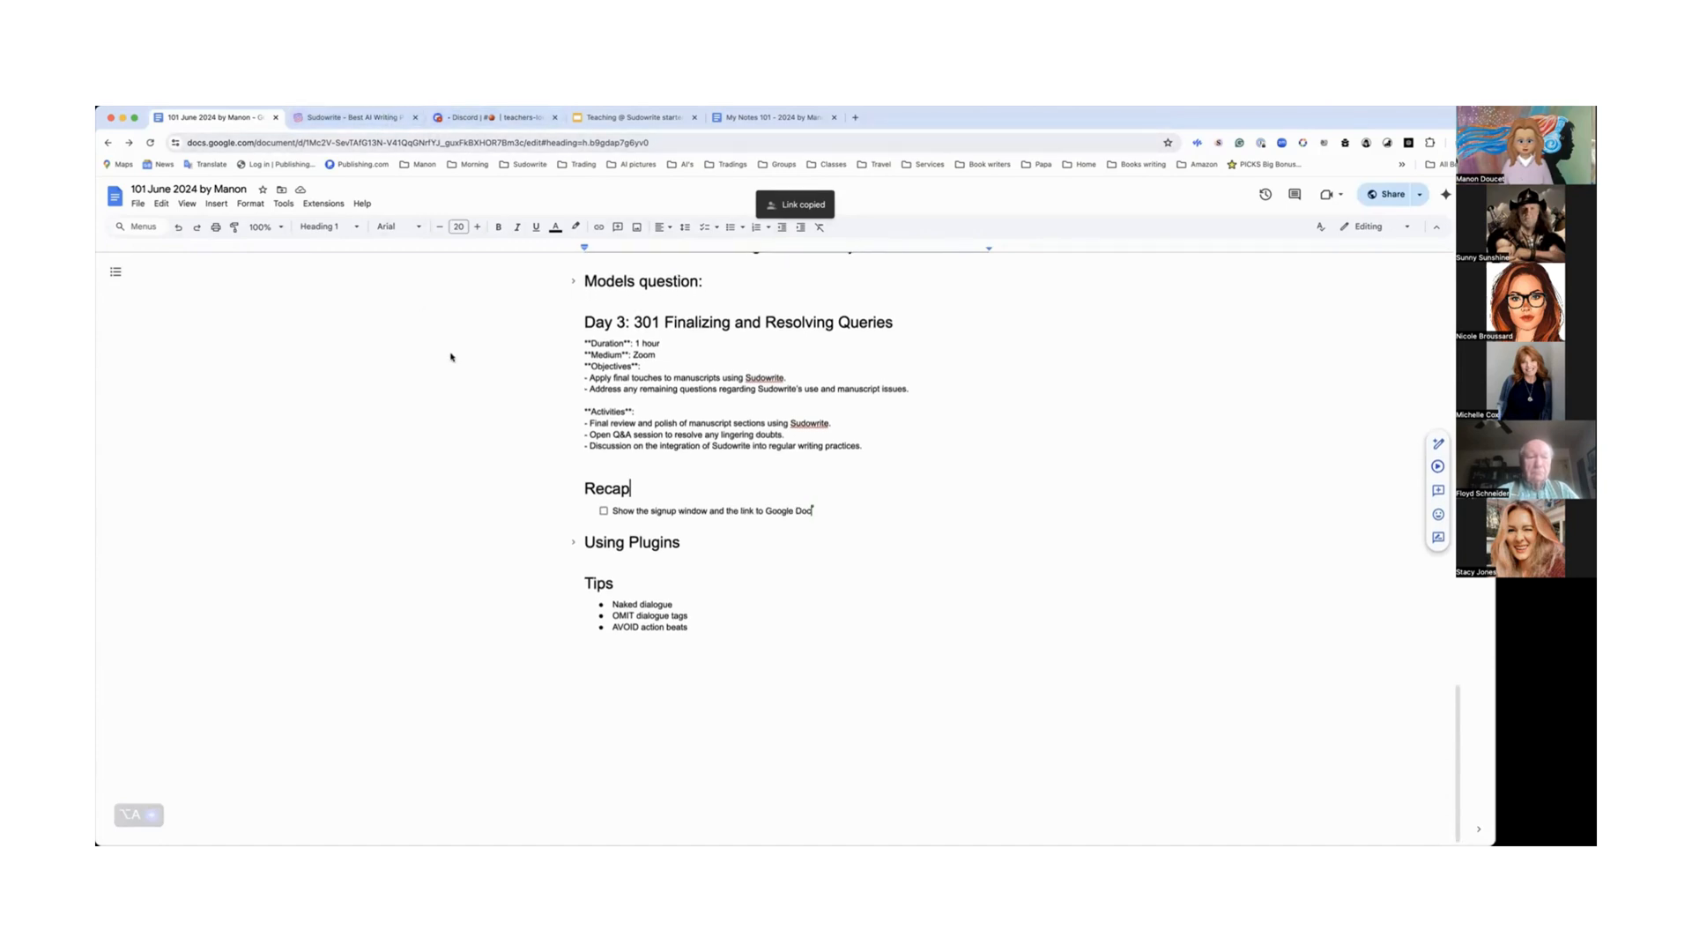
left_click(604, 512)
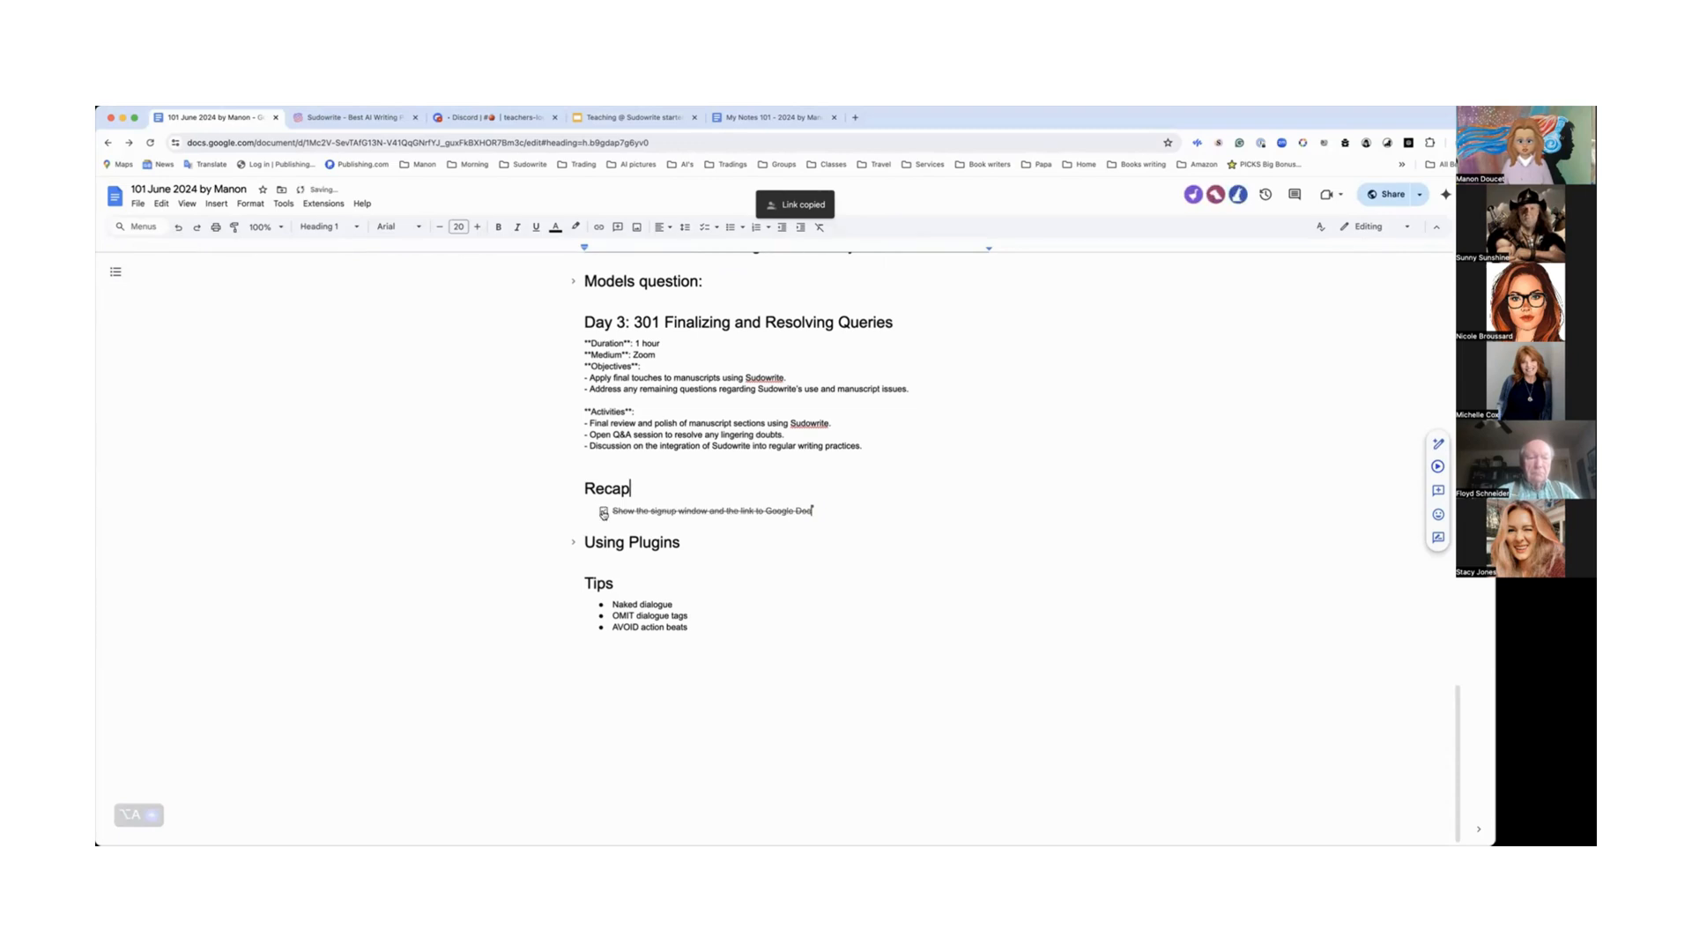
left_click(574, 547)
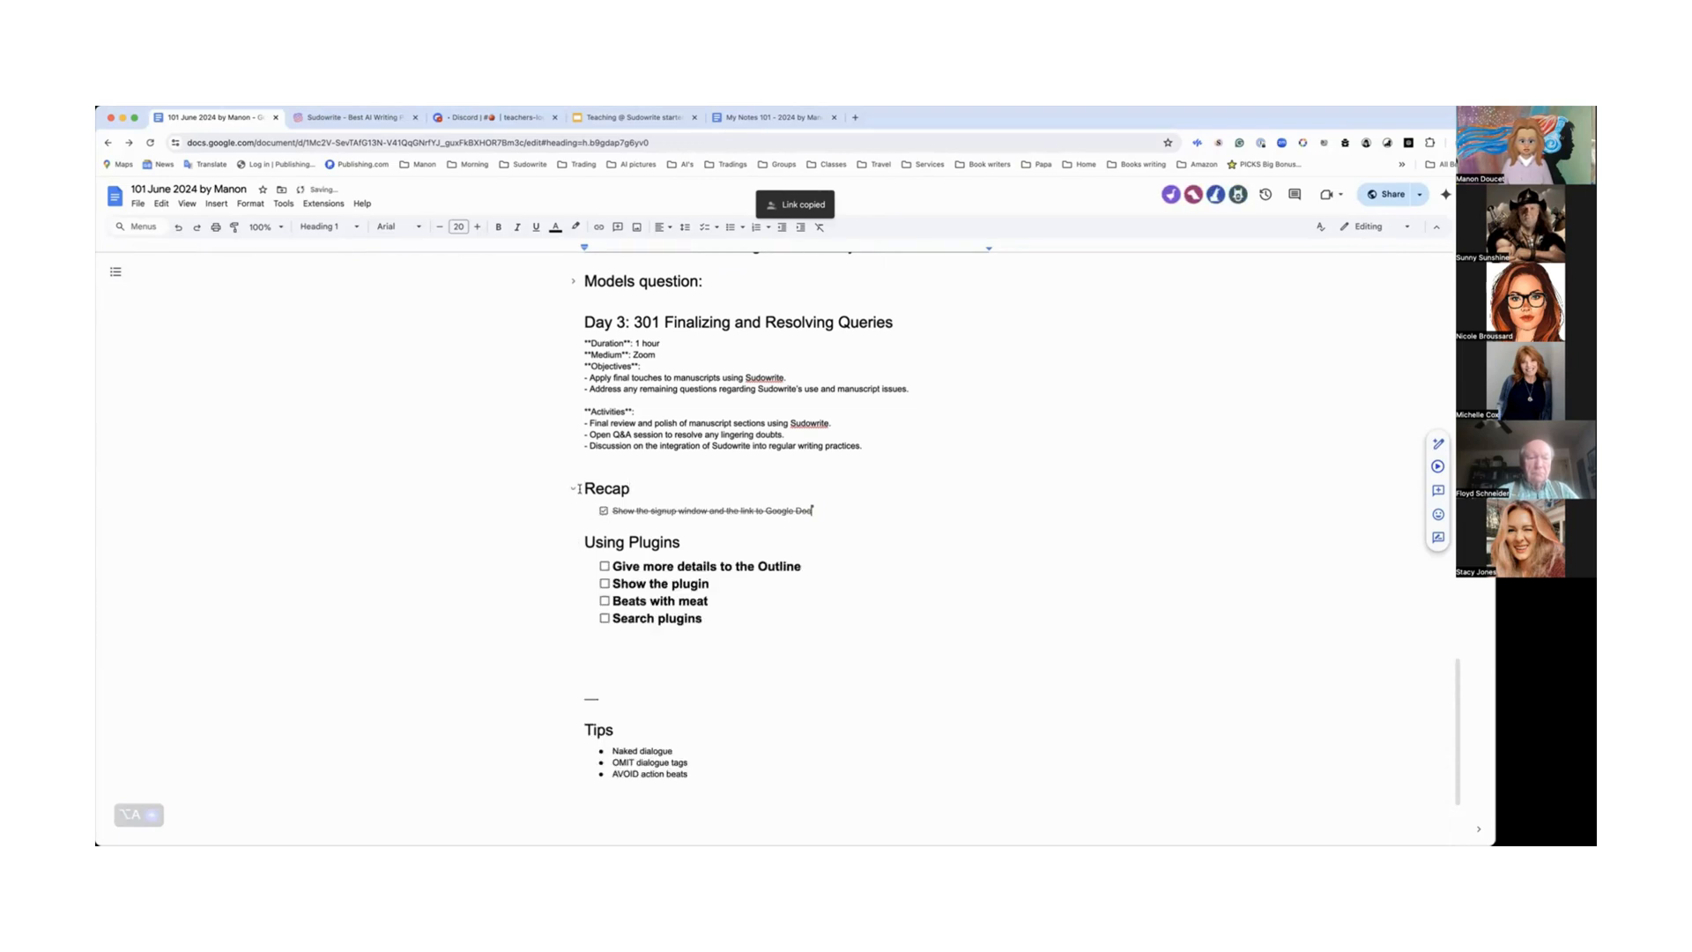
scroll(580, 489, "down", 2)
scroll(577, 511, "down", 2)
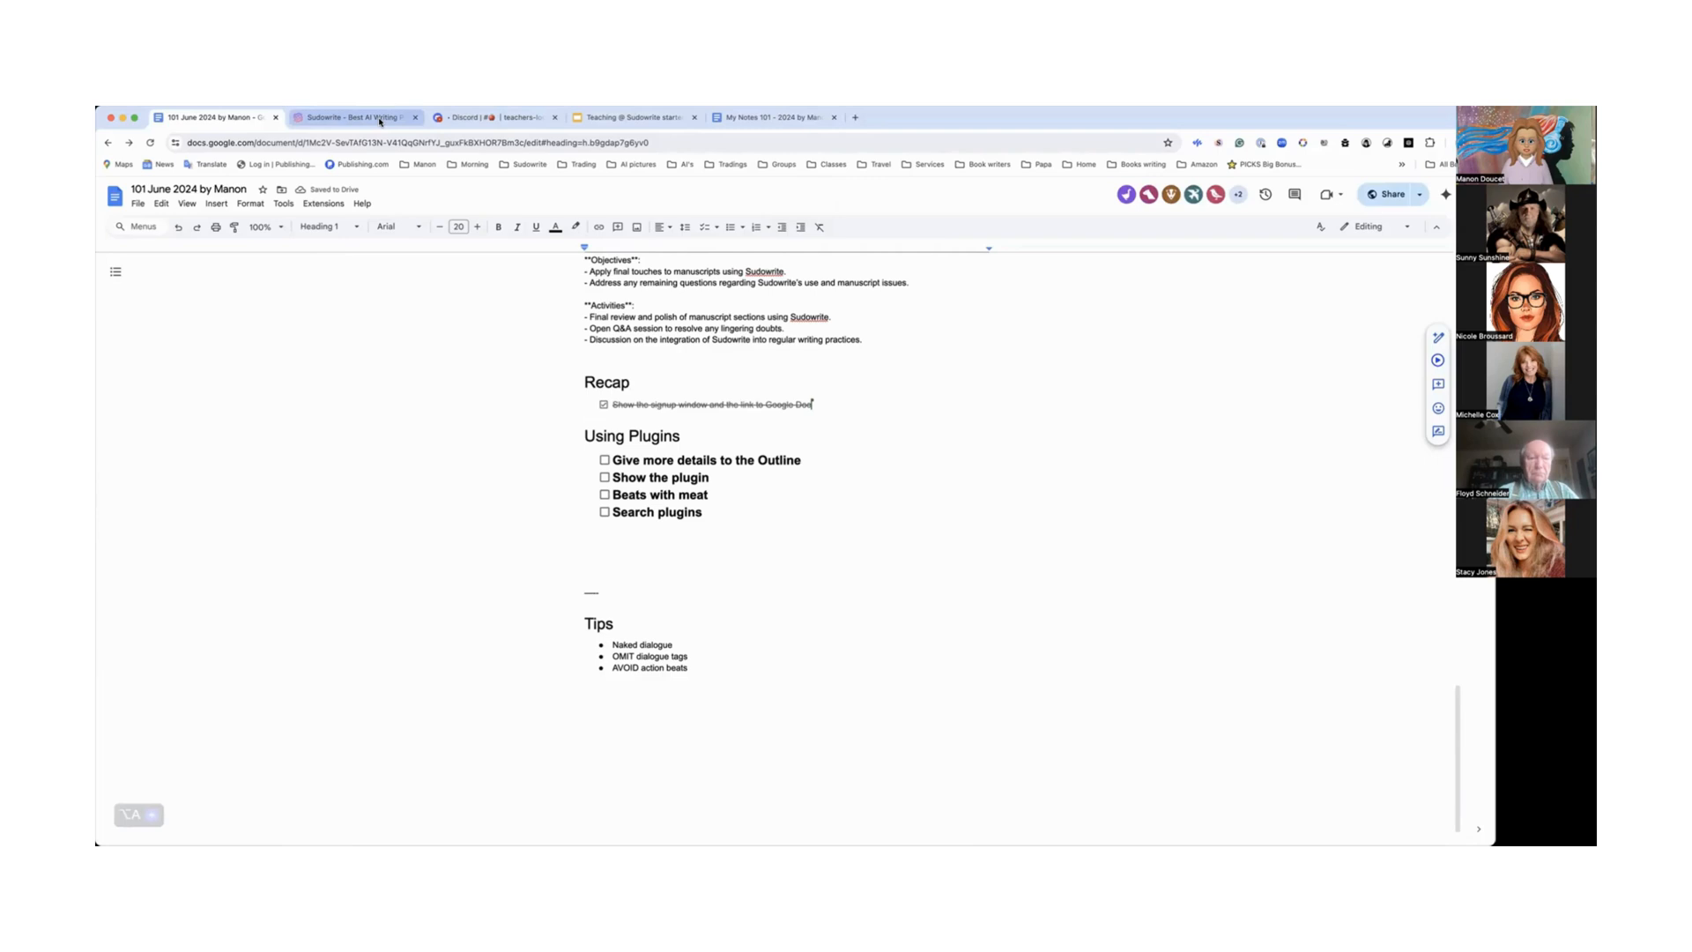
Step: Switch to Sudowrite, look over the Pinocchio document and canvas of the 201 class project, and return to the document
left_click(353, 117)
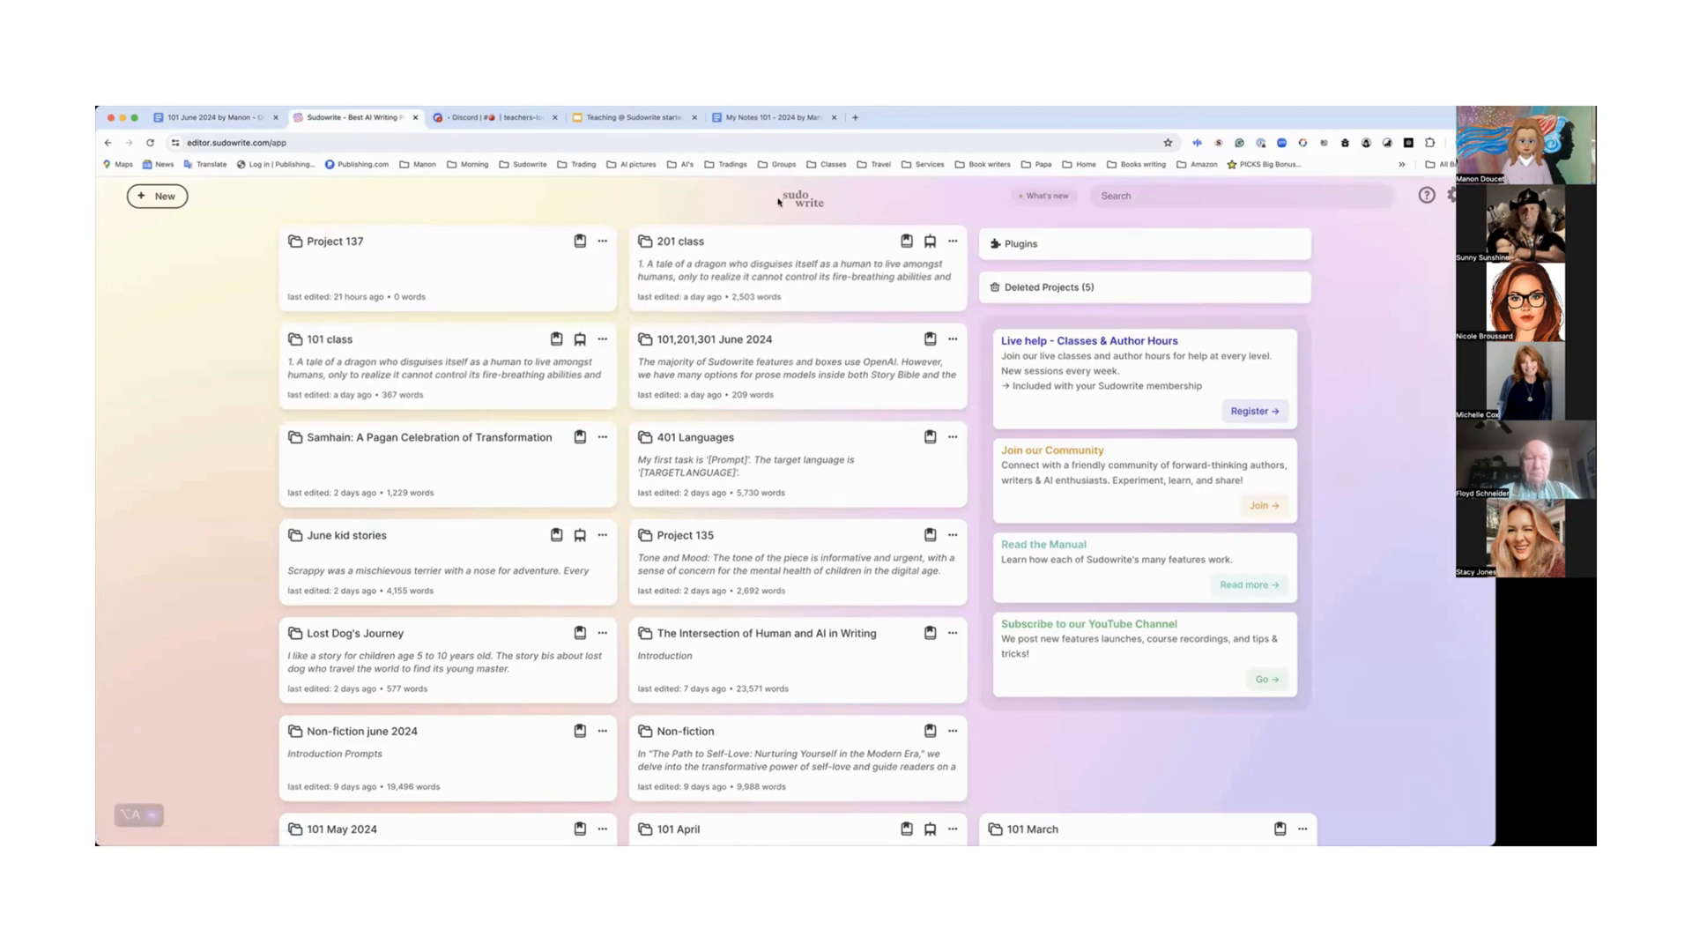
left_click(748, 265)
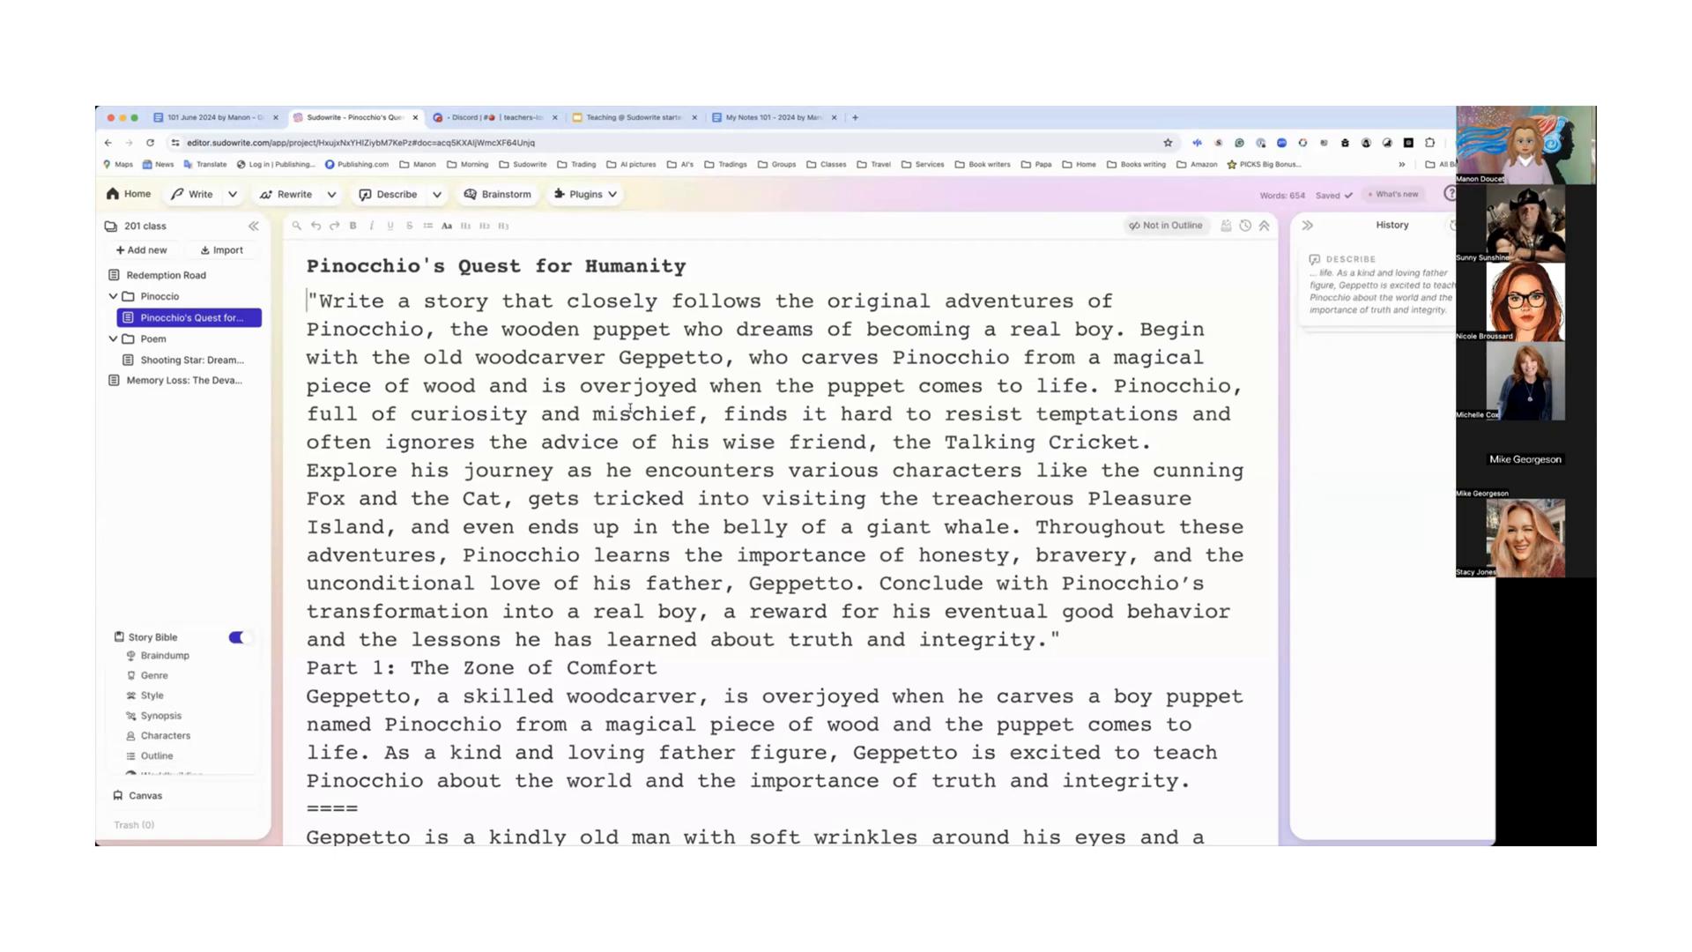
scroll(630, 408, "down", 10)
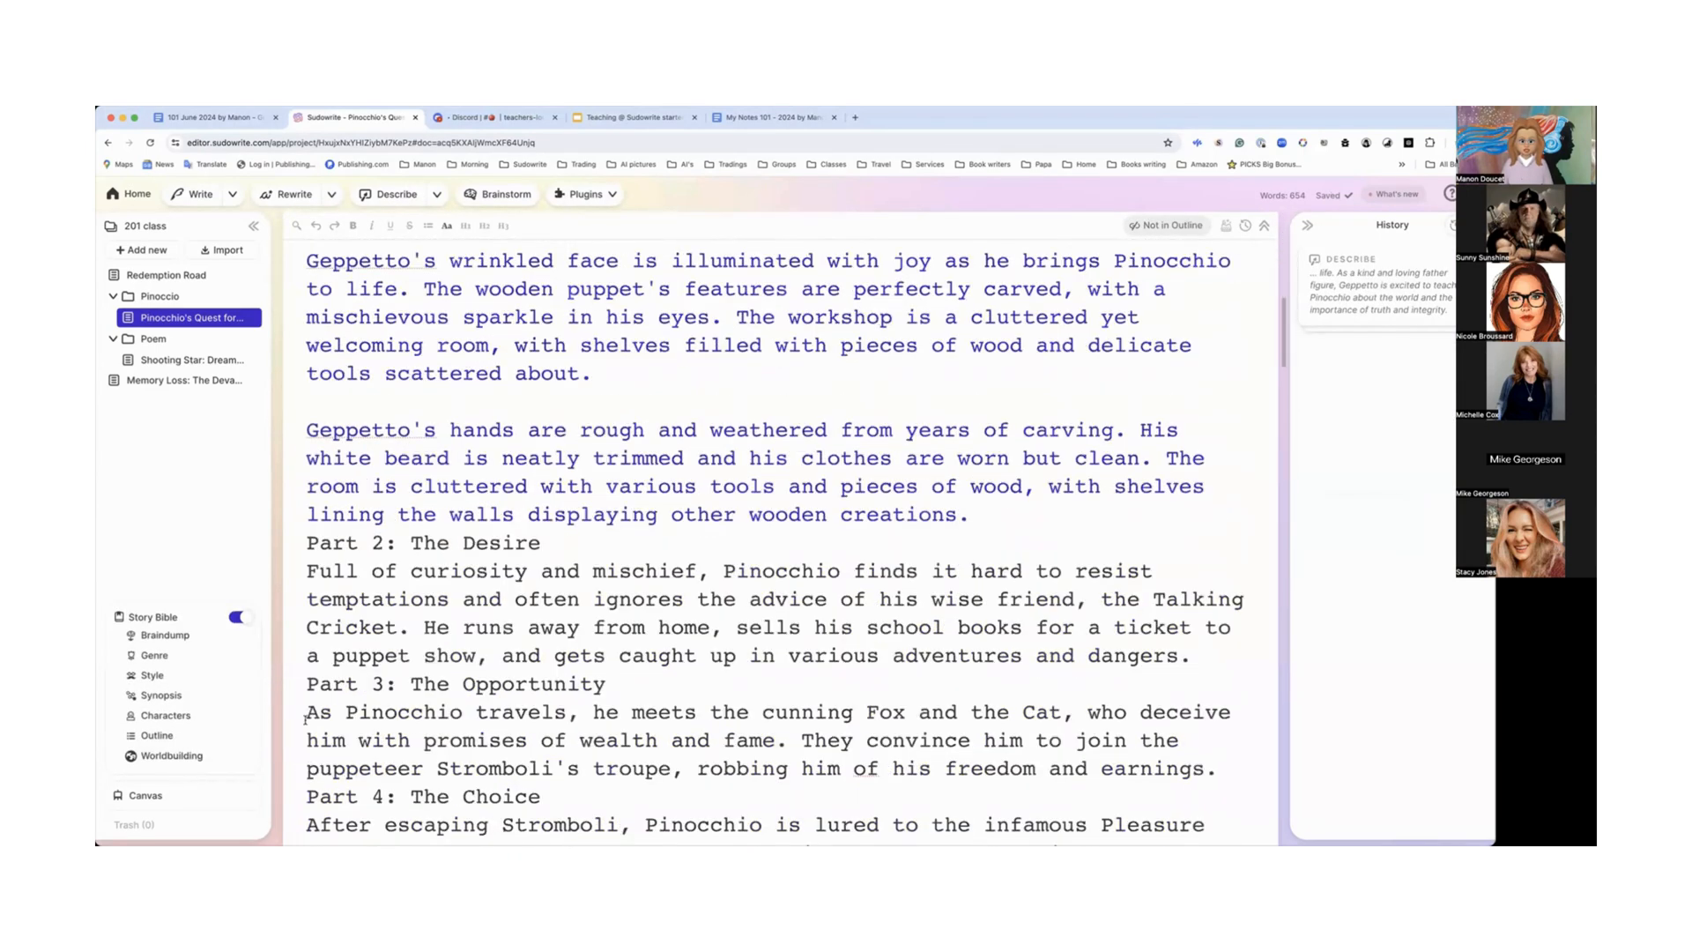
left_click(174, 804)
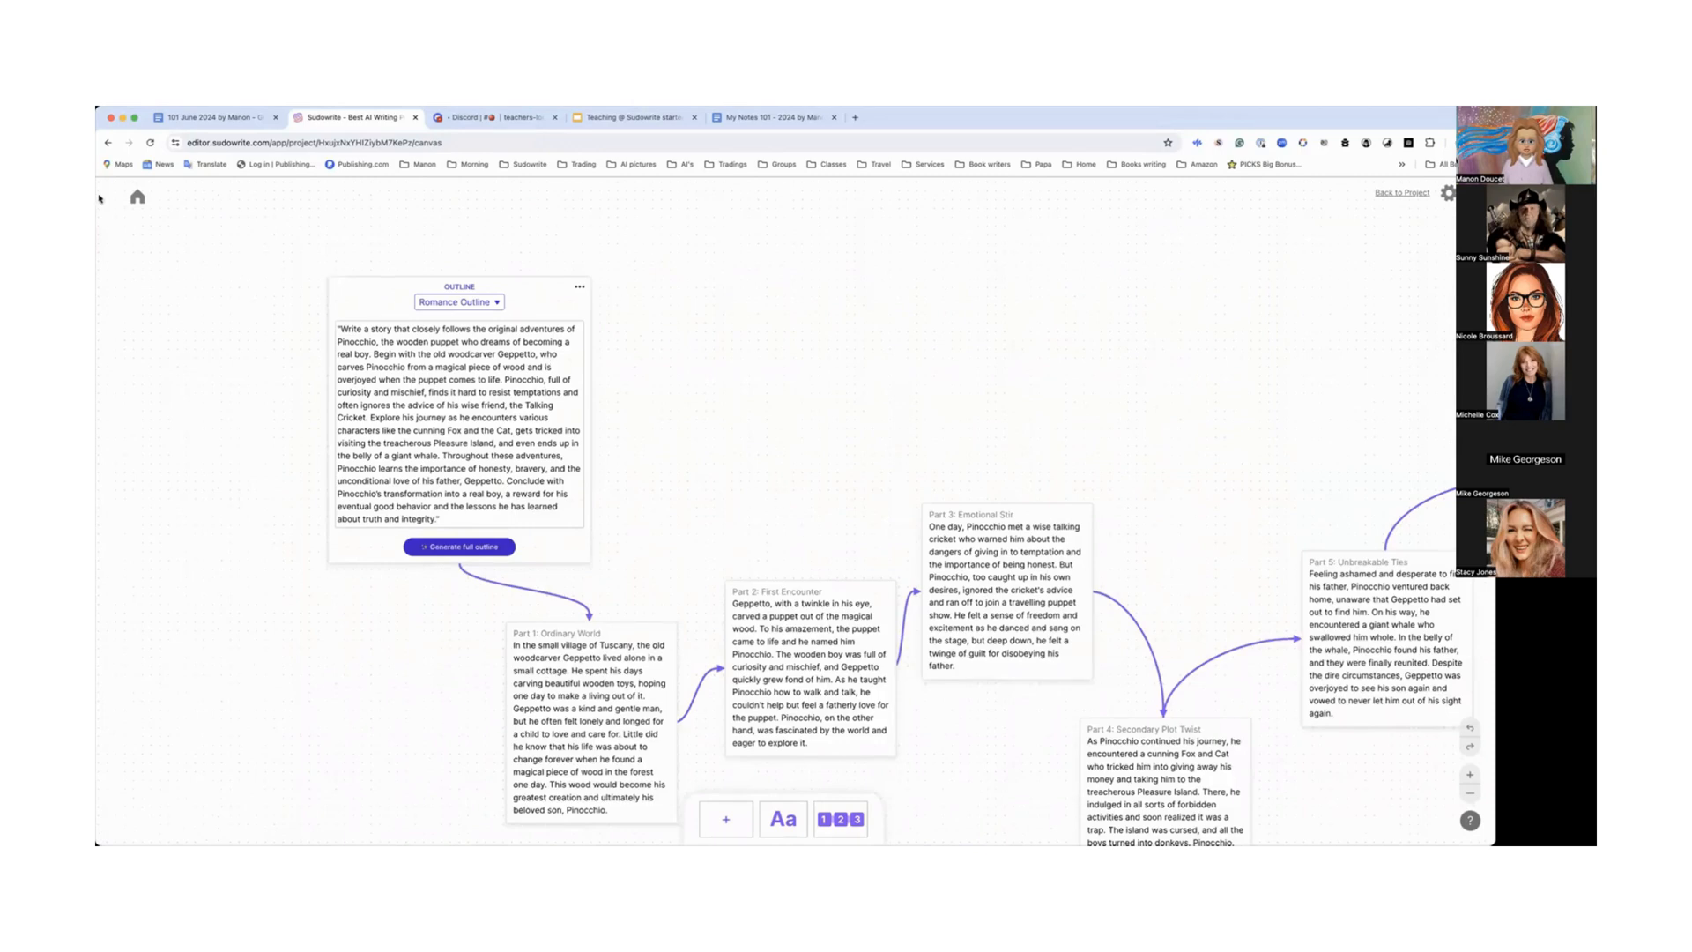
left_click(138, 198)
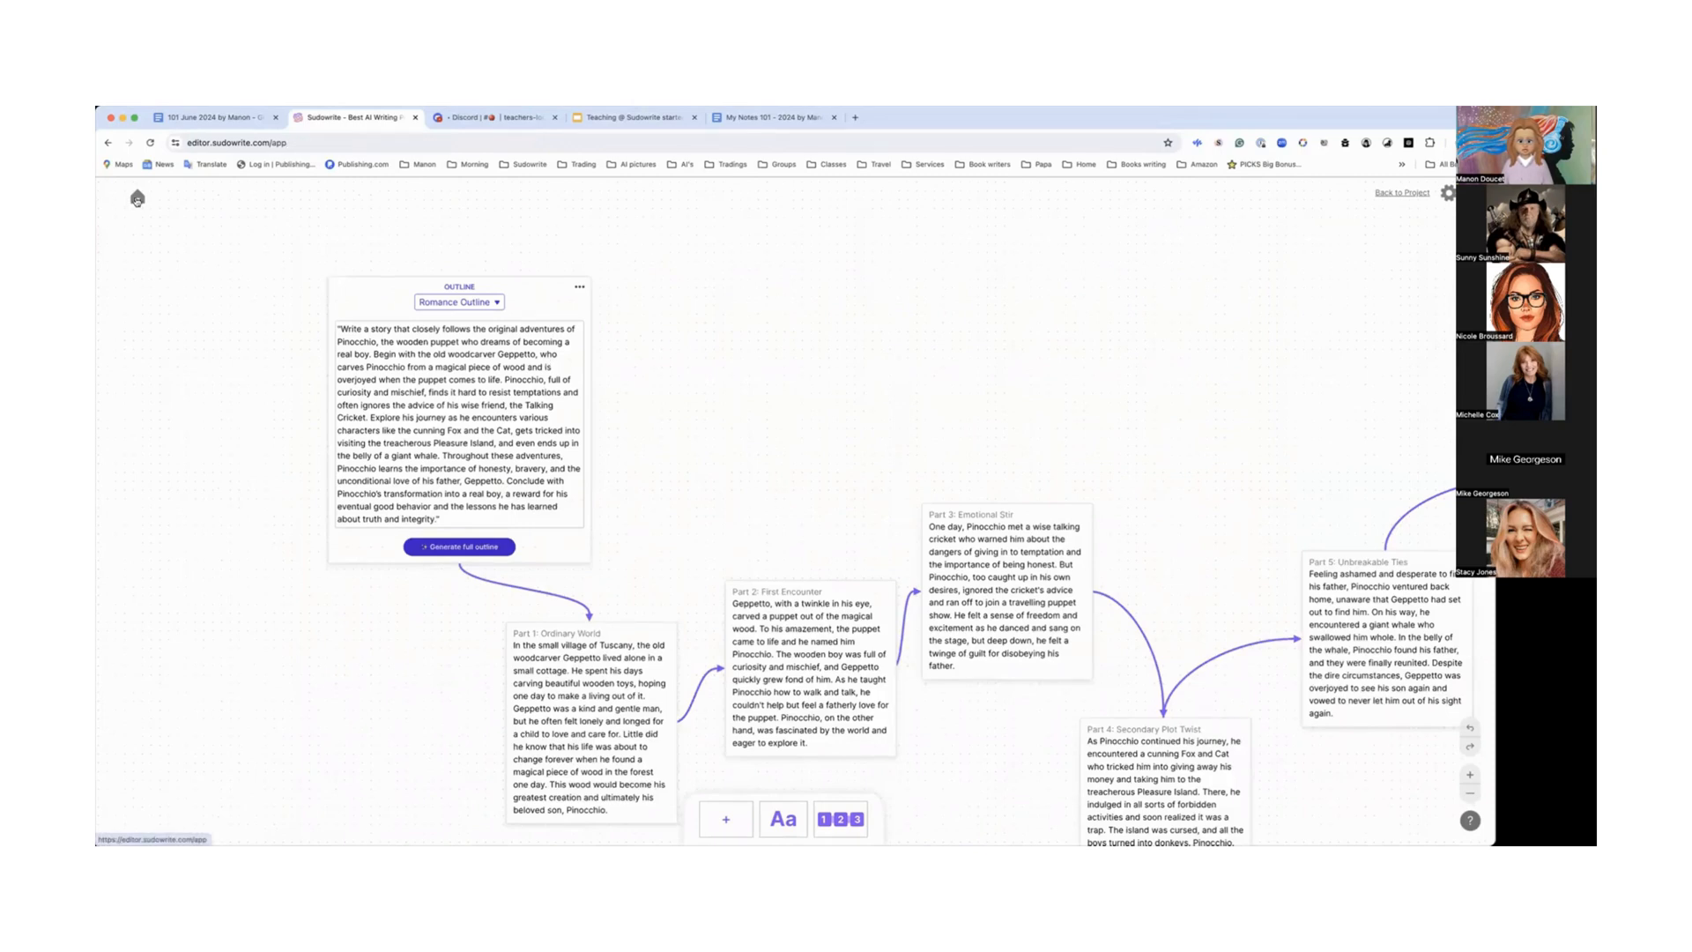
left_click(323, 231)
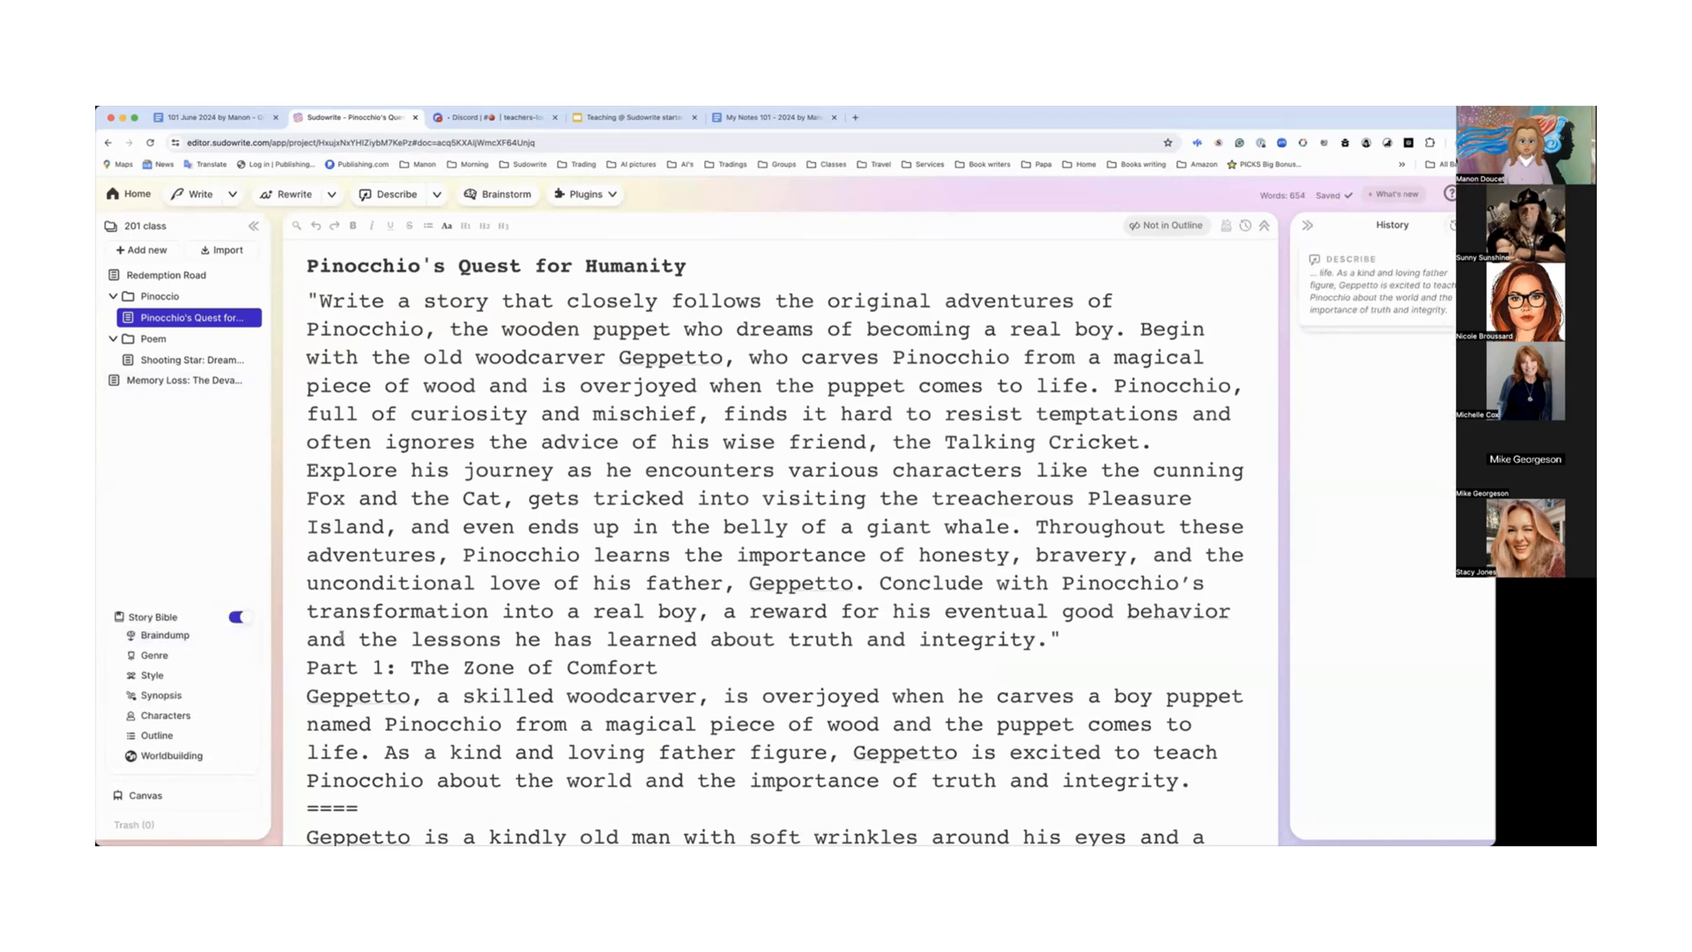
Step: Examine the project's Story Bible from Braindump, Genre, Style and Synopsis through Characters to the Outline
left_click(173, 634)
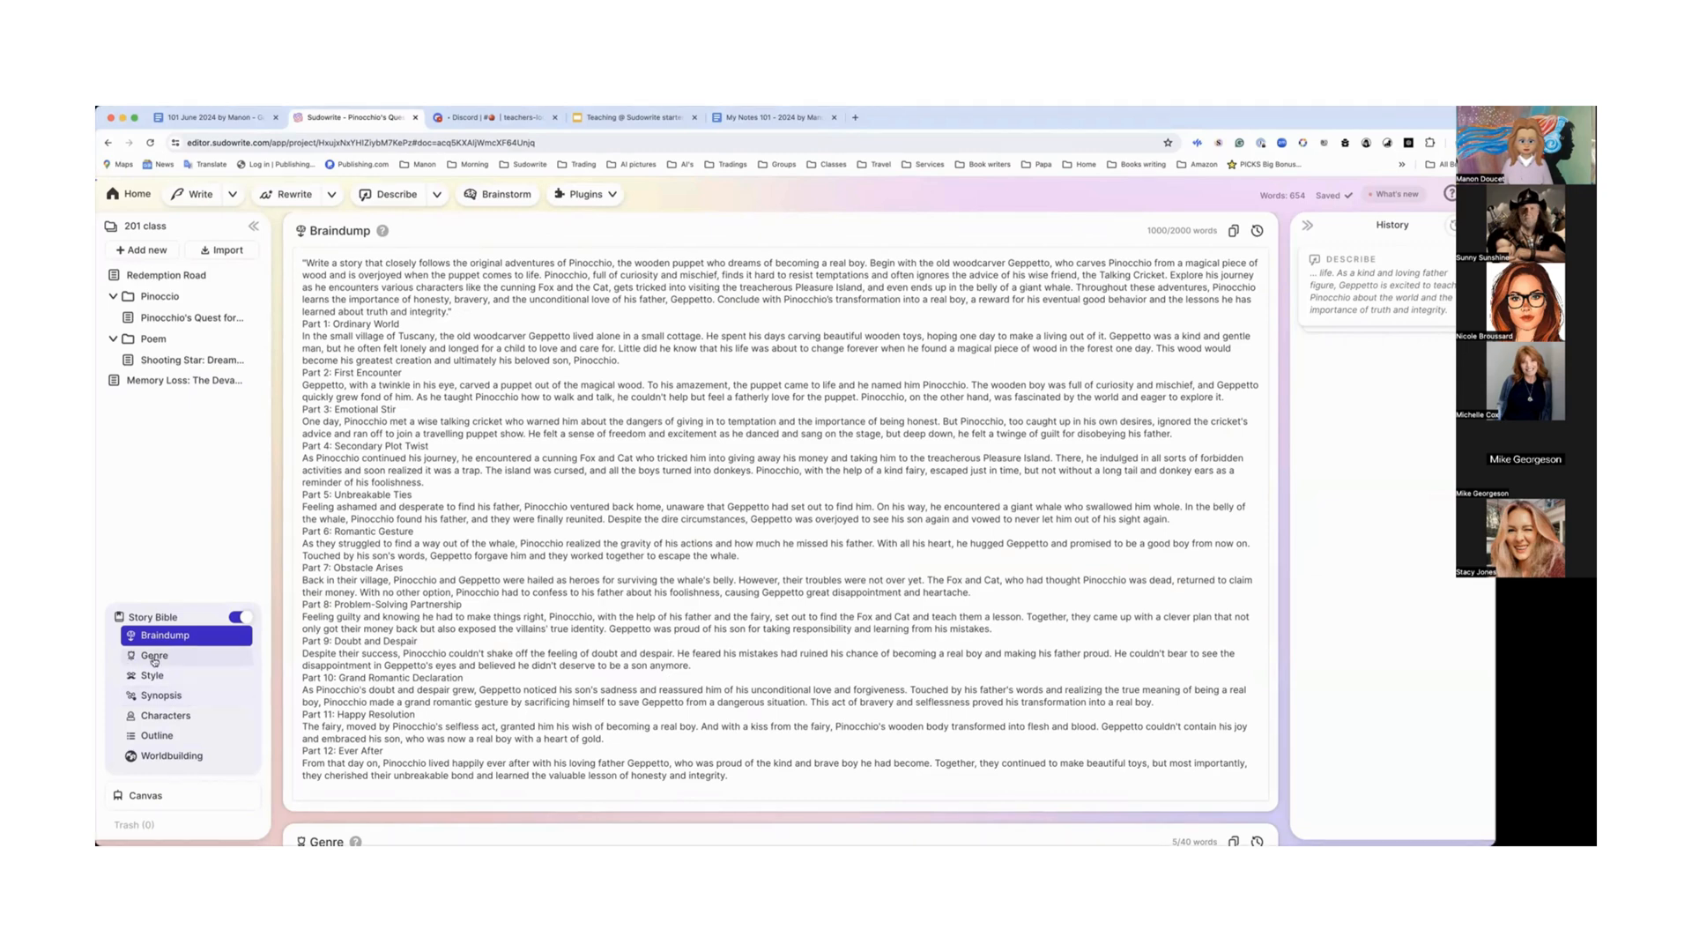
left_click(152, 657)
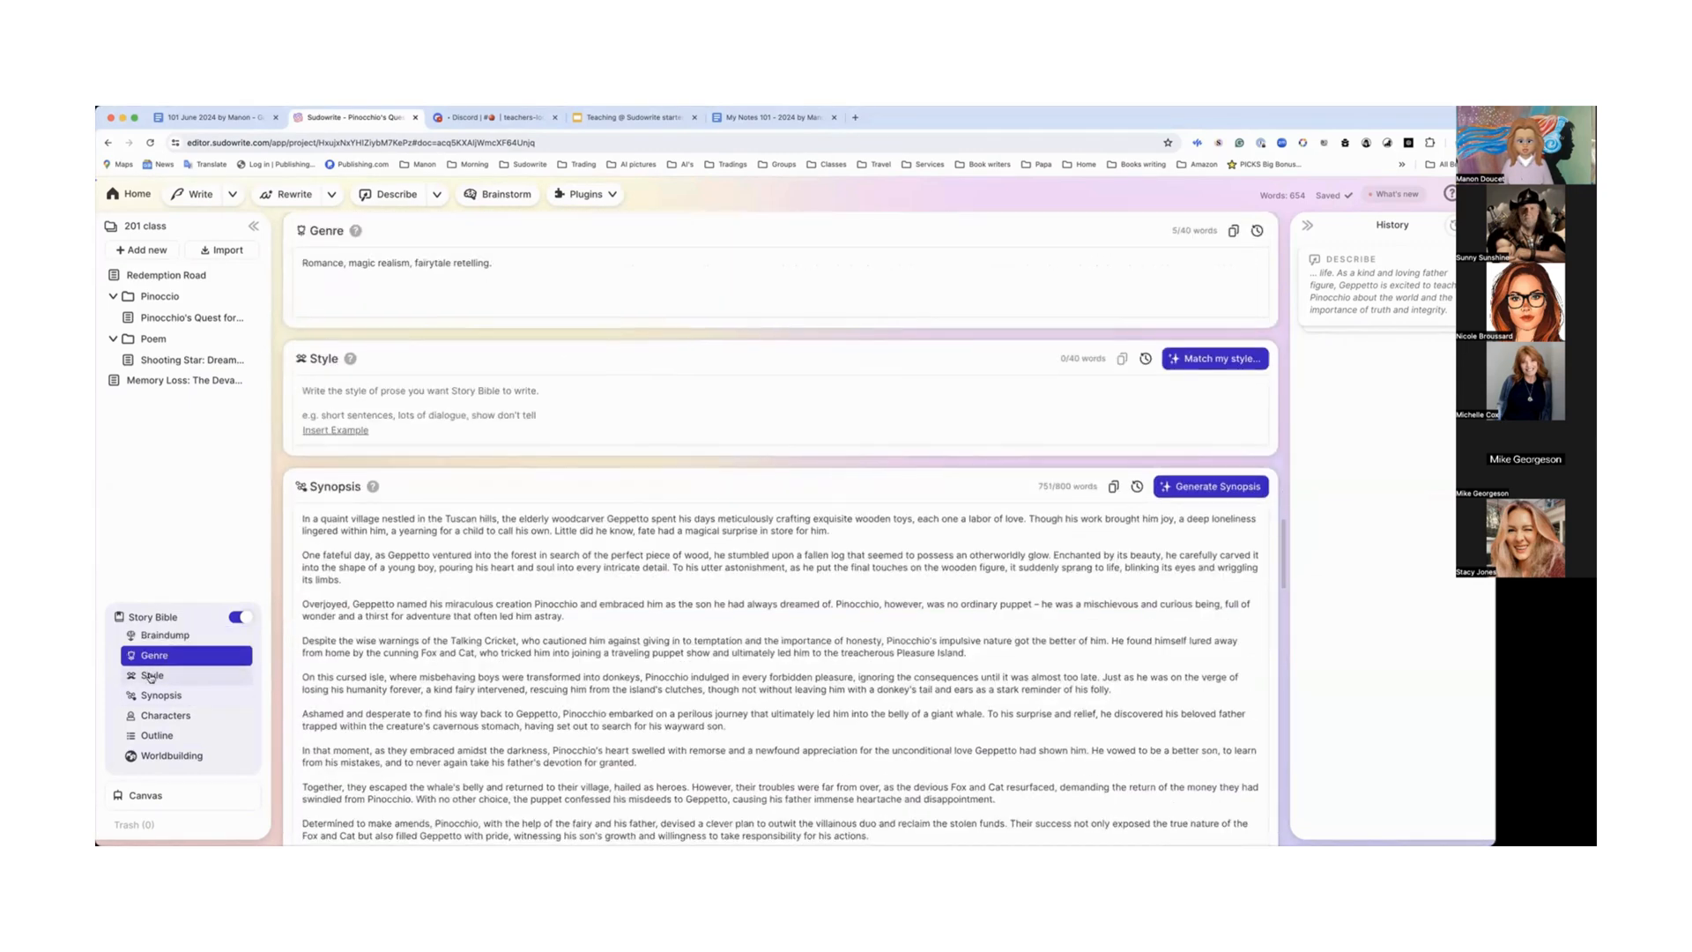
left_click(153, 678)
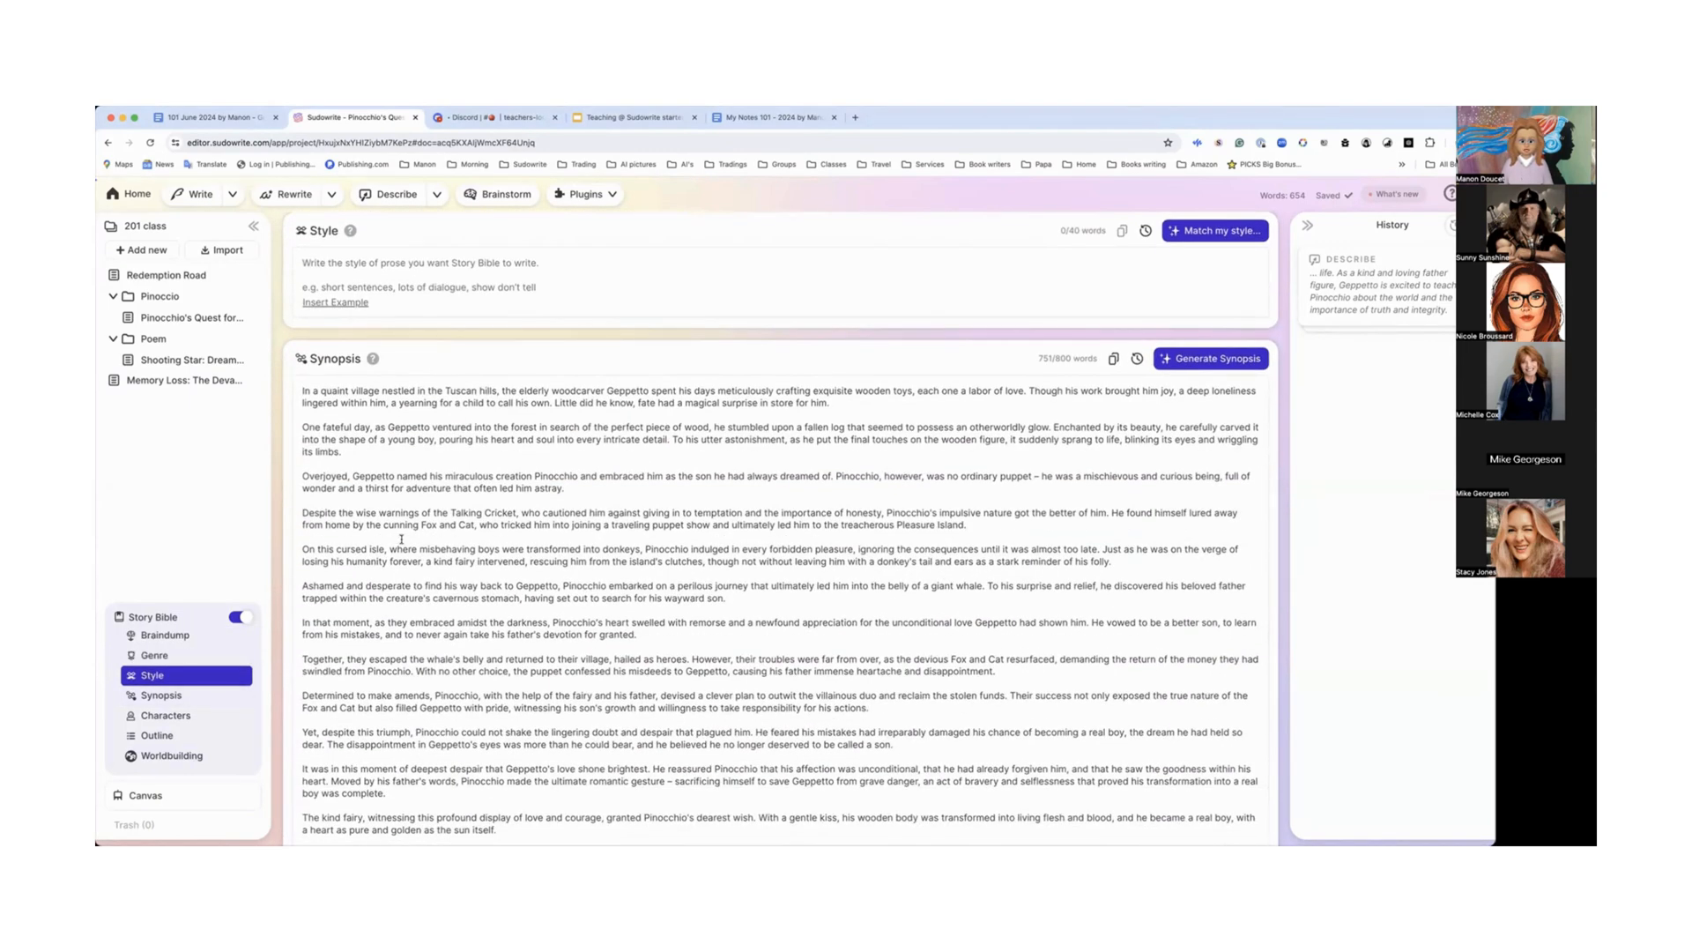
scroll(401, 539, "down", 2)
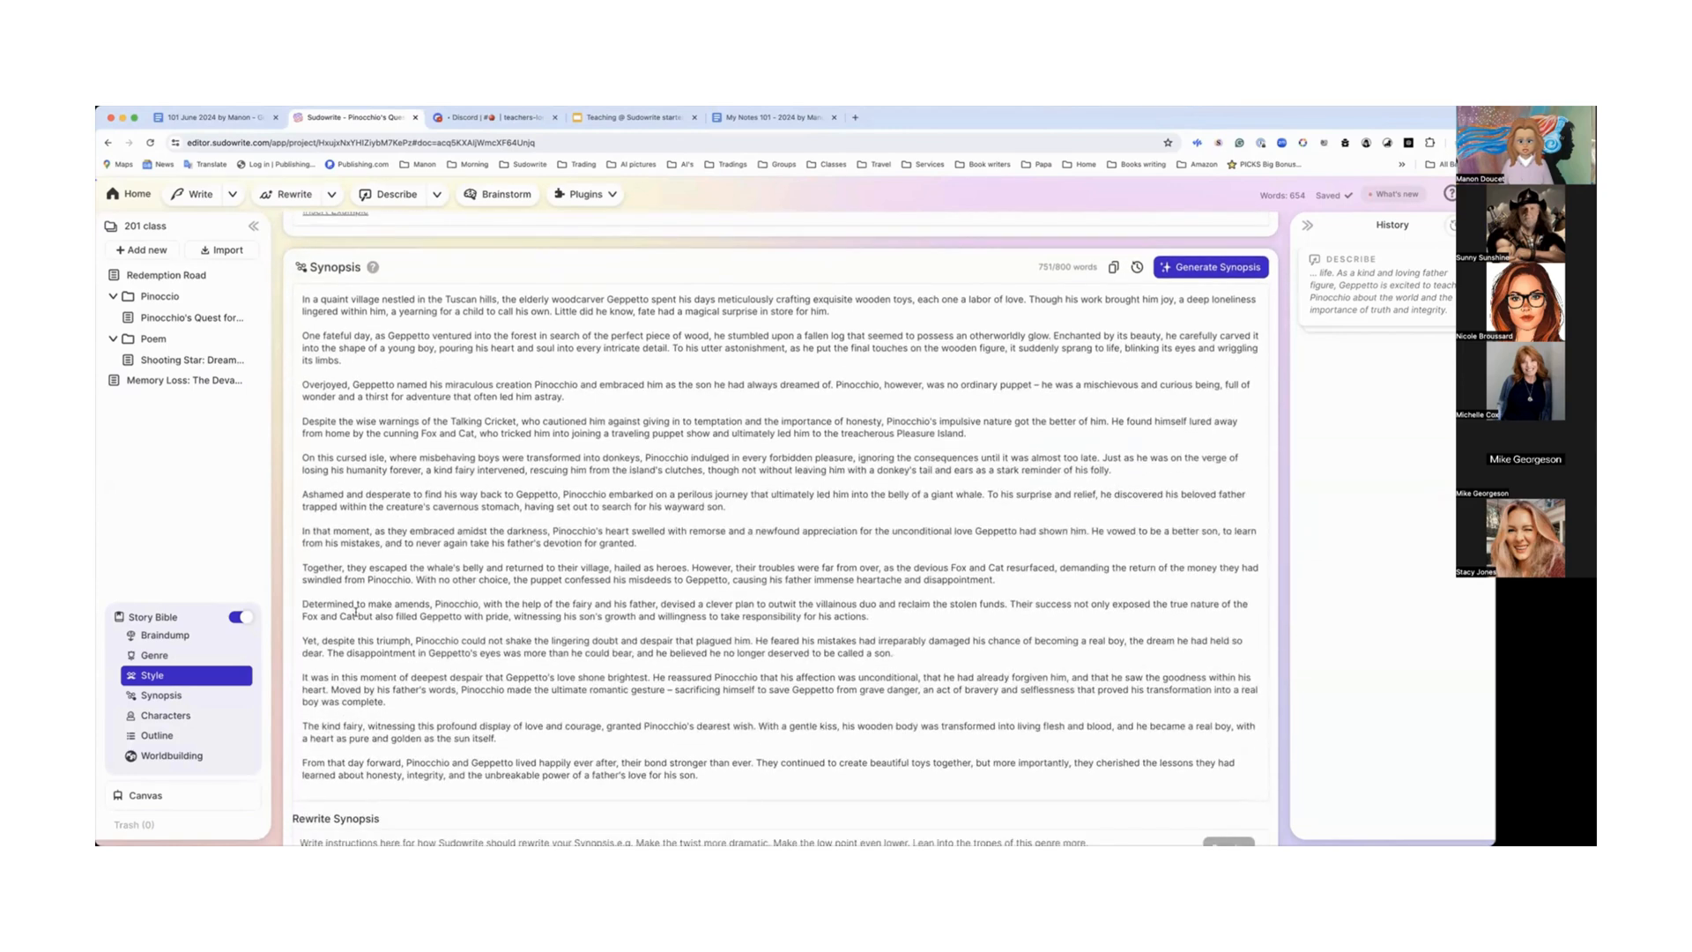
scroll(481, 652, "up", 1)
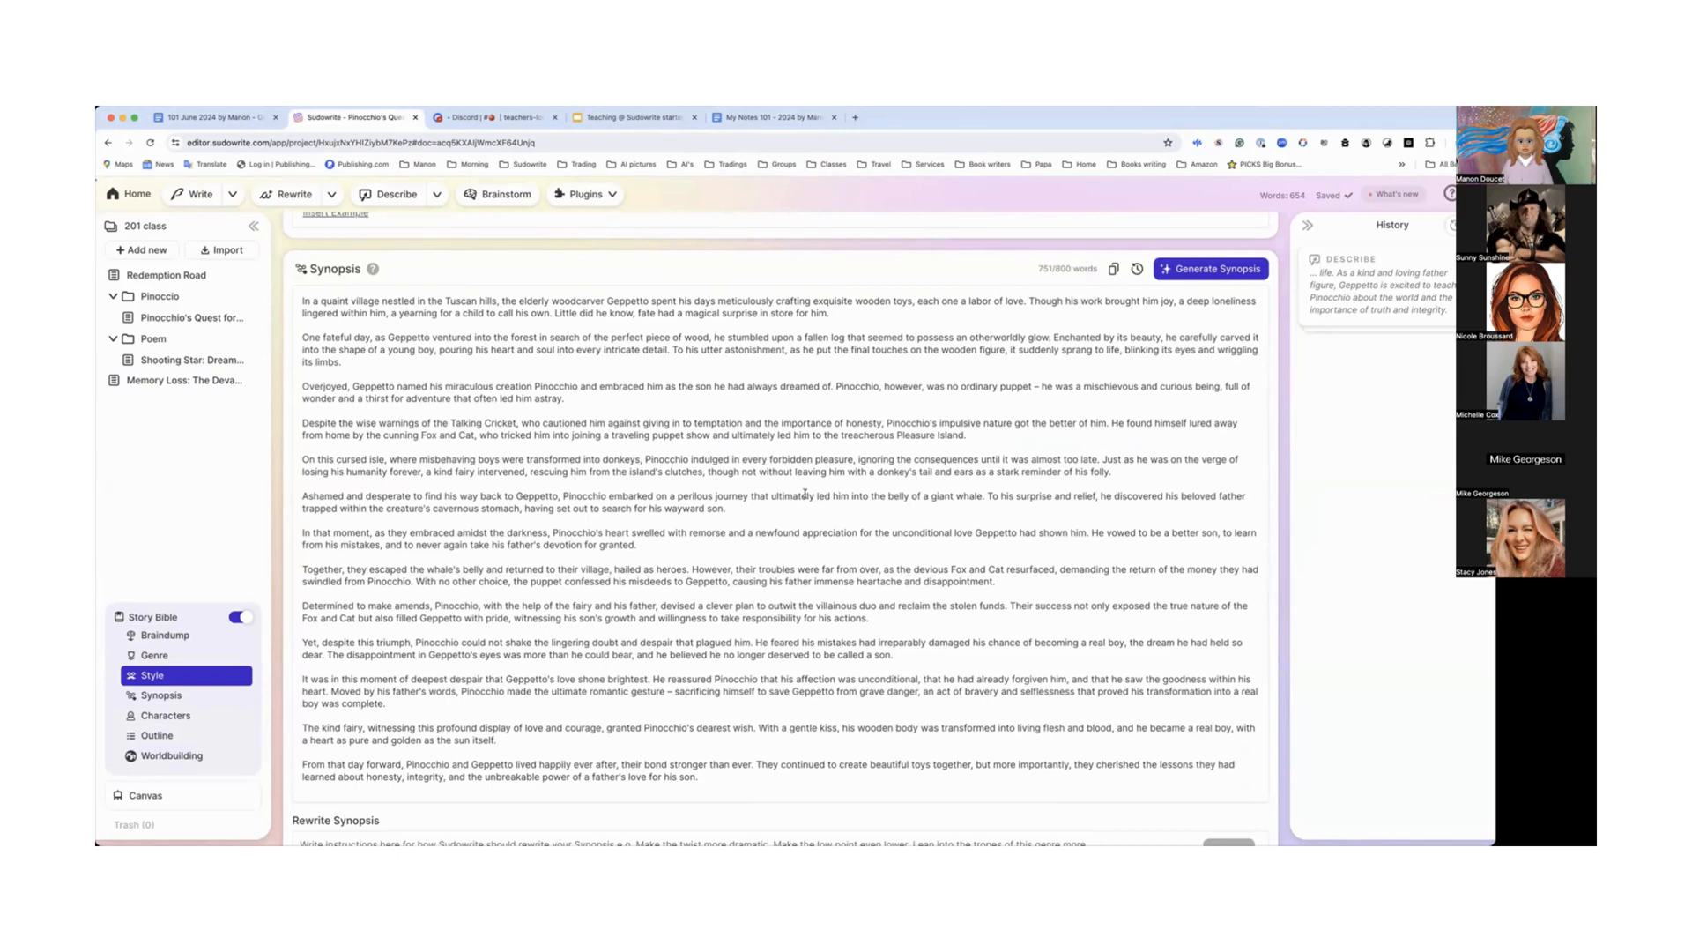
scroll(805, 495, "down", 1)
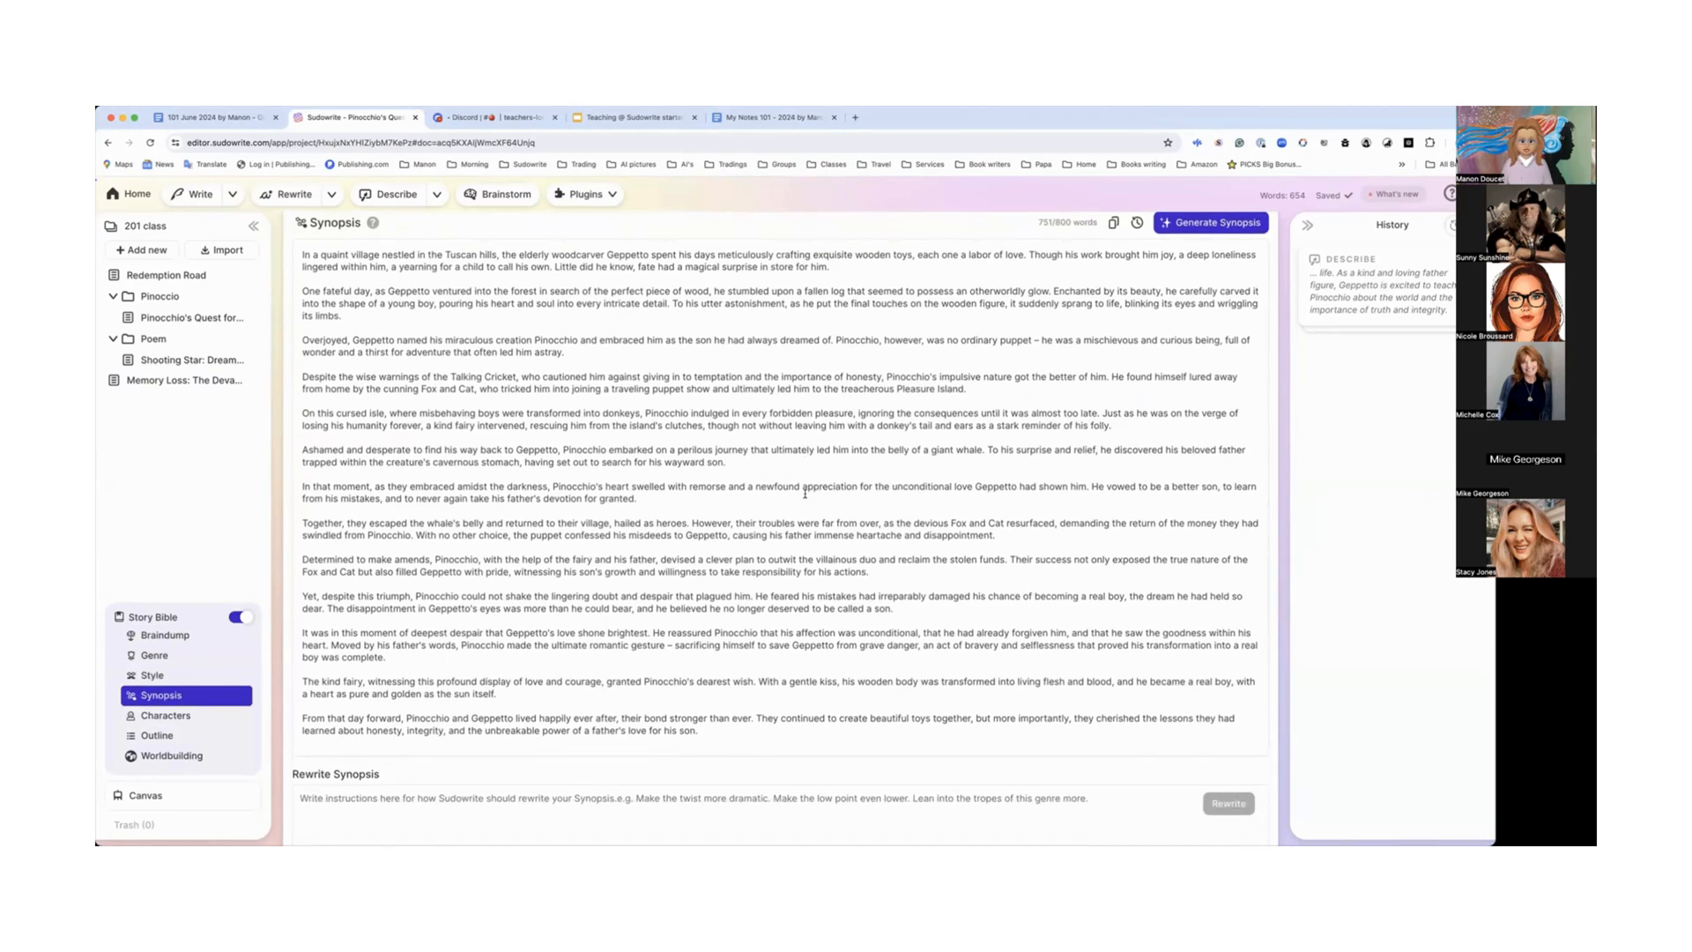
scroll(805, 494, "up", 3)
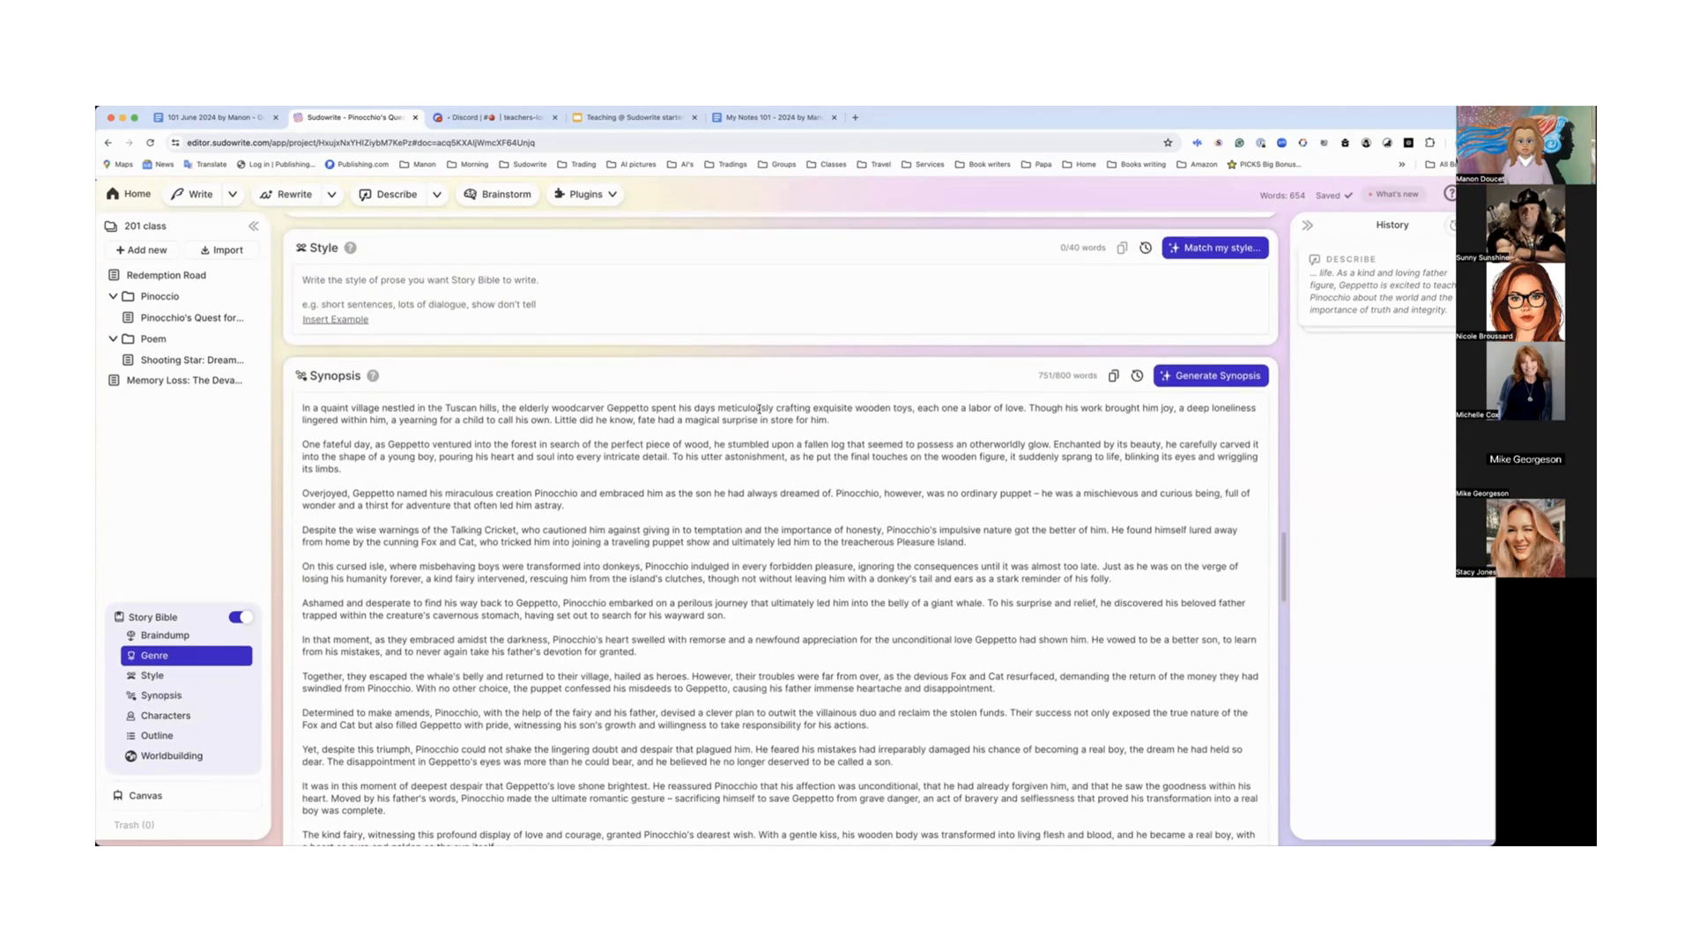
scroll(775, 499, "down", 10)
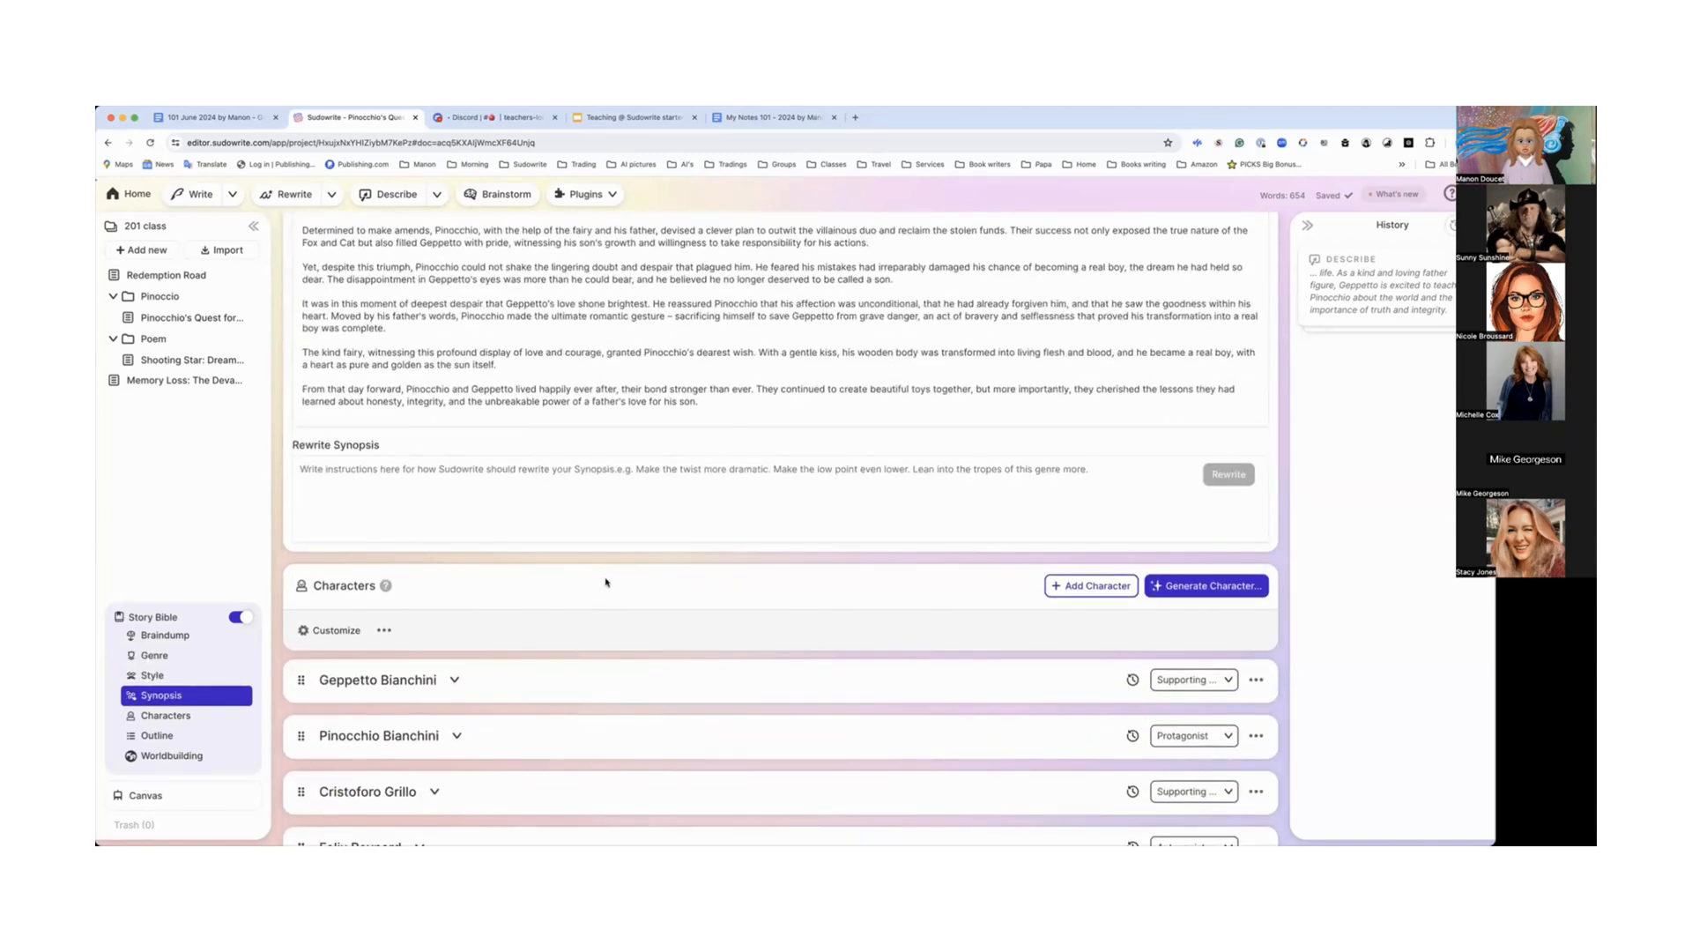
scroll(606, 582, "up", 15)
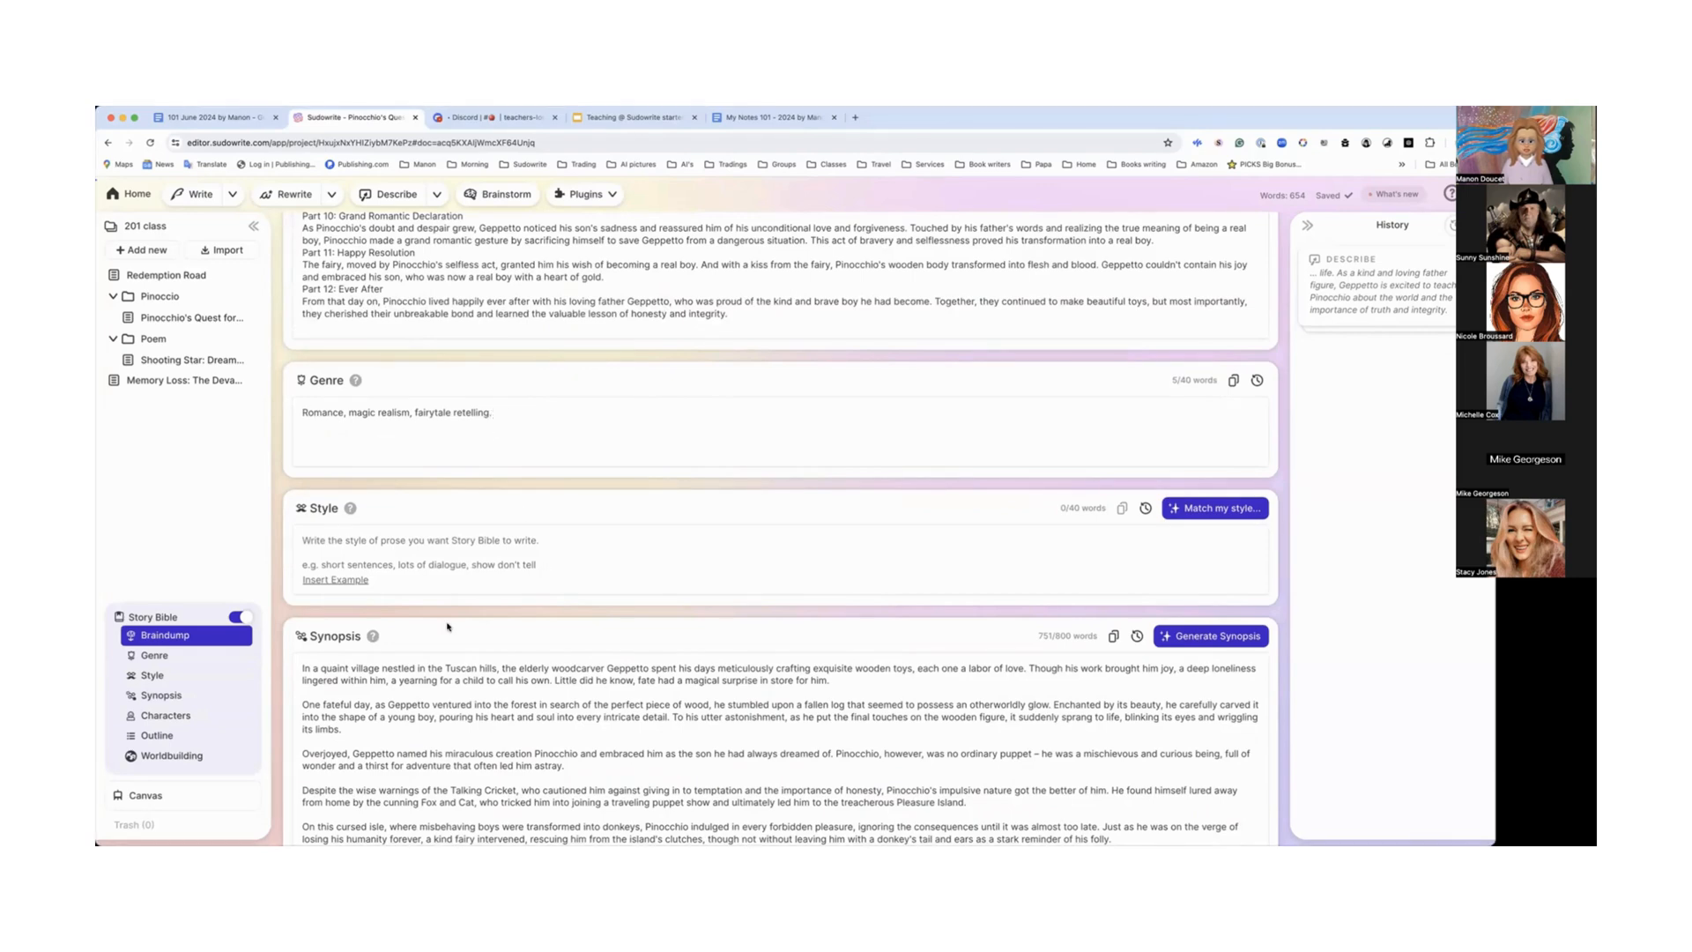
scroll(370, 670, "down", 5)
scroll(370, 719, "down", 10)
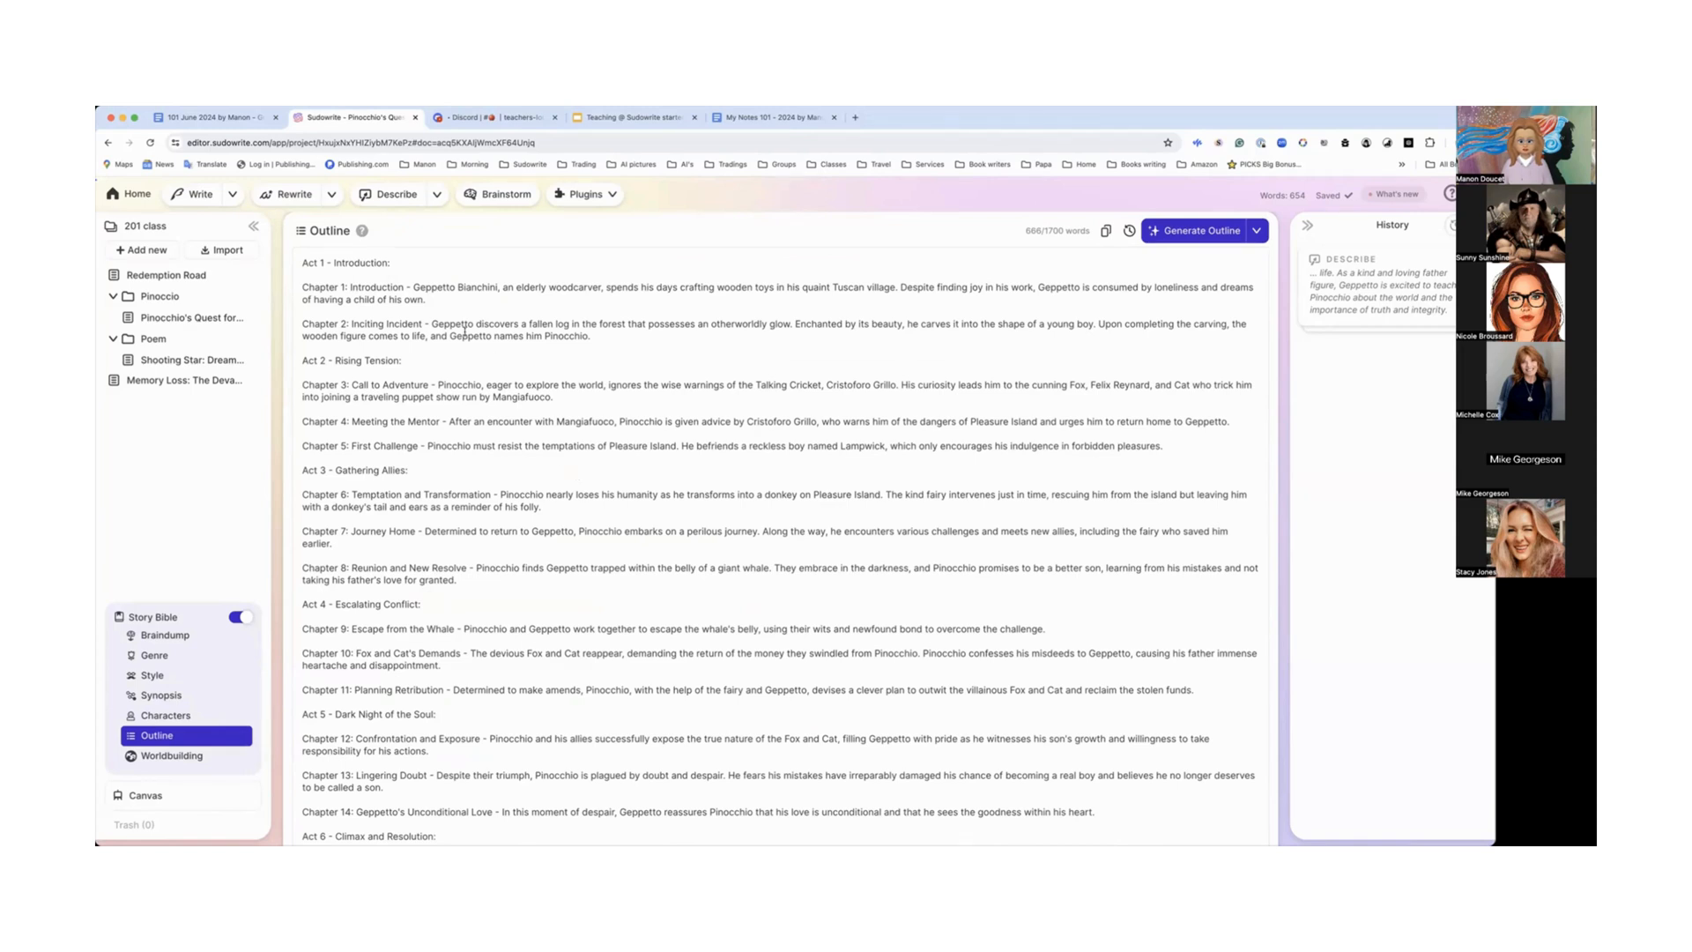
Step: Highlight the Chapter 1 description in the outline and accept Grammarly's correction of the Fox and Cat sentence in Chapter 3
left_click_drag(415, 286, 442, 309)
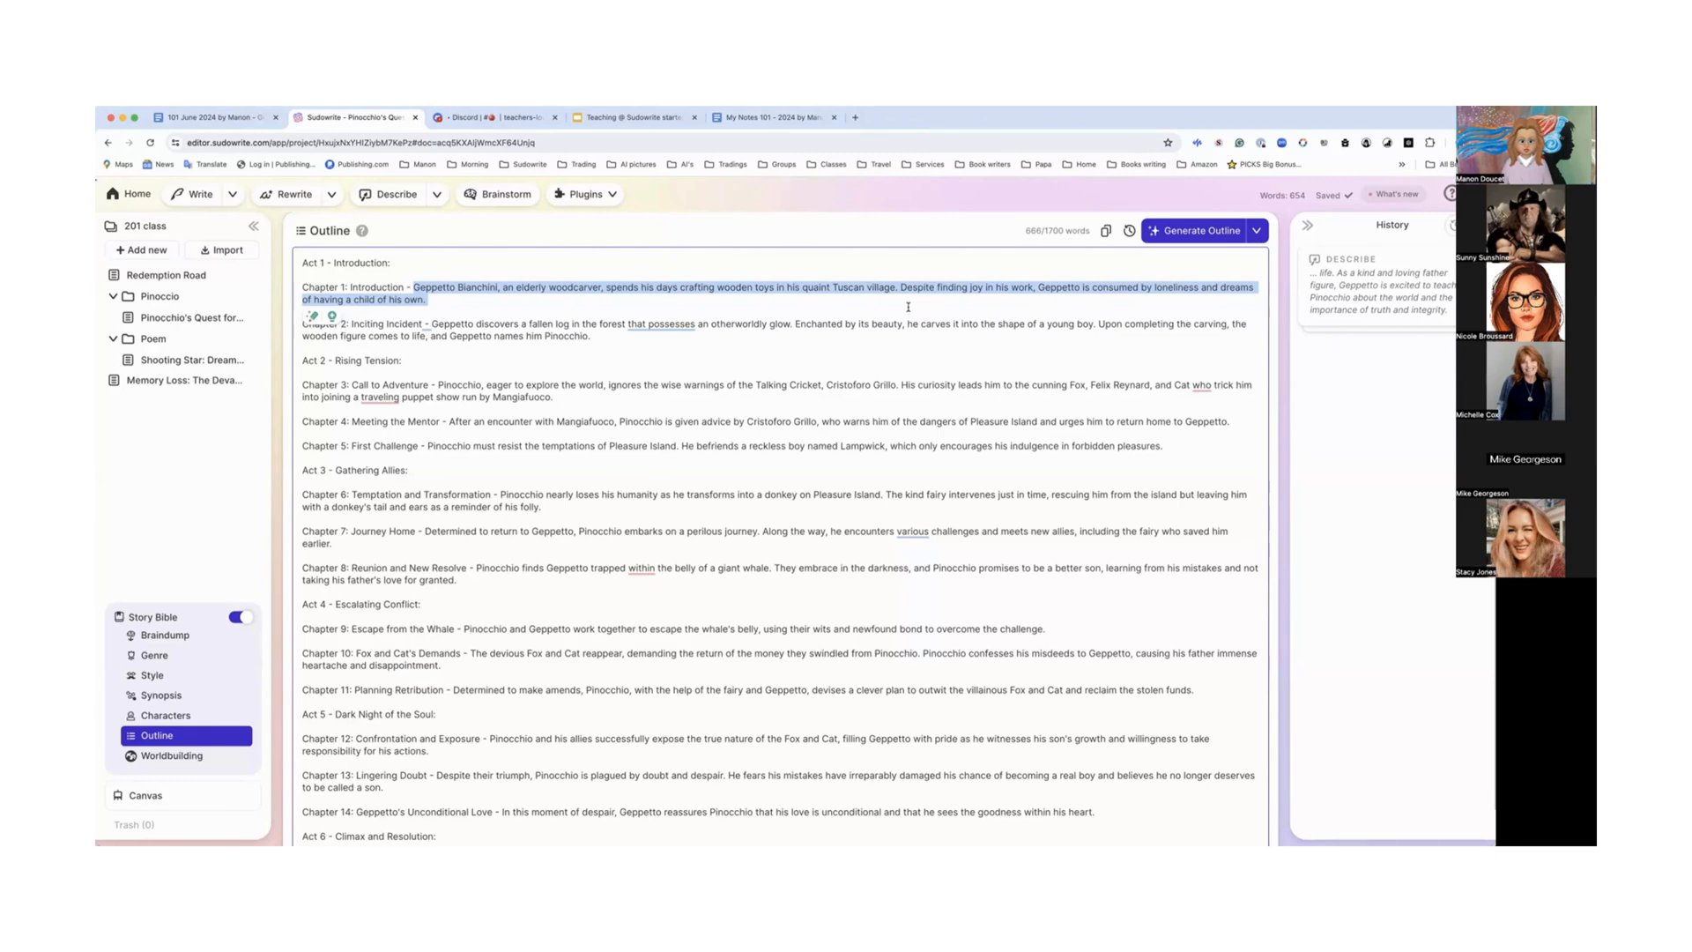
mouse_move(379, 394)
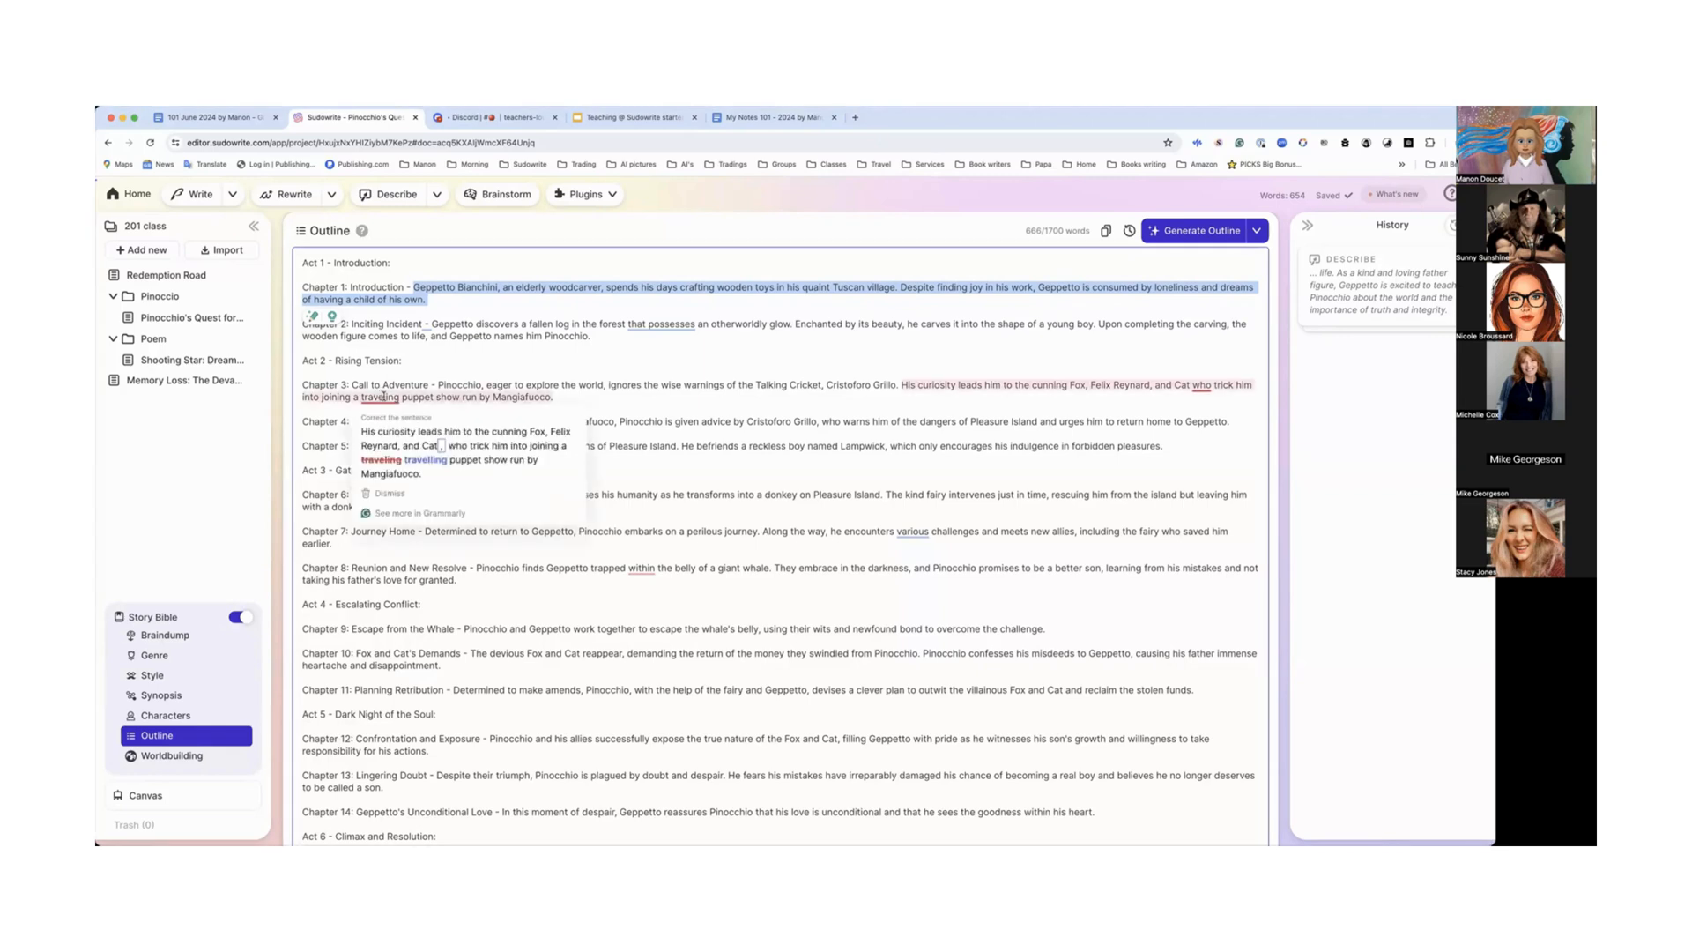
left_click(427, 467)
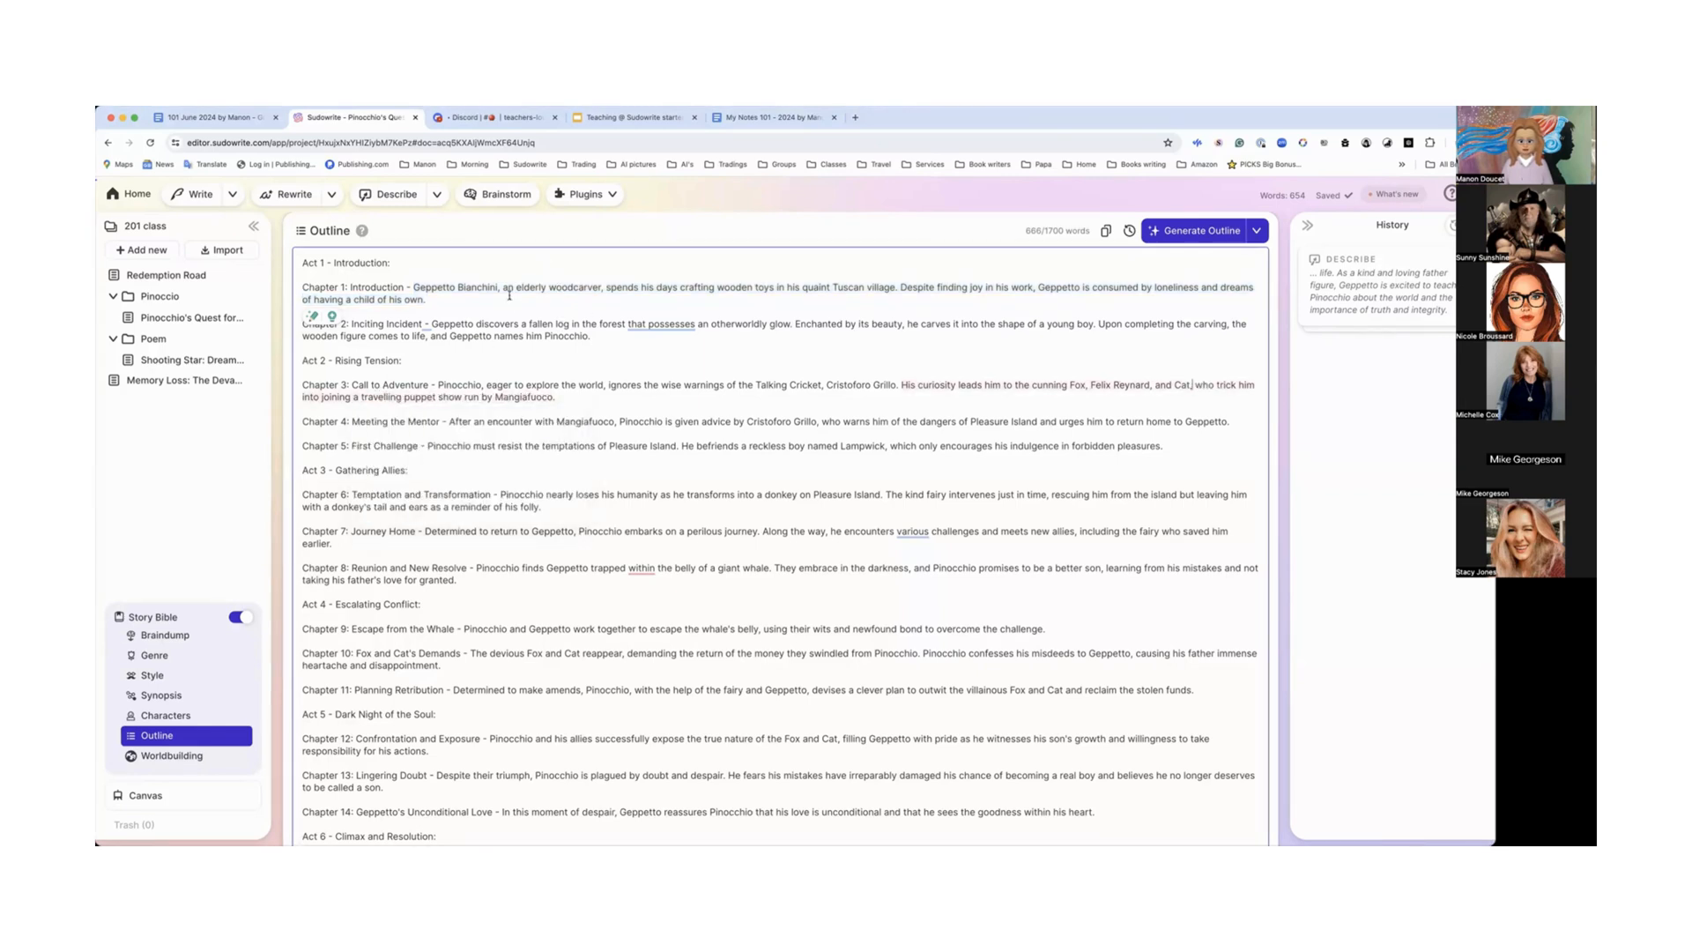
Step: Highlight the Chapter 1 description and enter "Pinocchio retelling" as the Key Details in the Write settings, correcting its spelling
left_click_drag(413, 287, 426, 300)
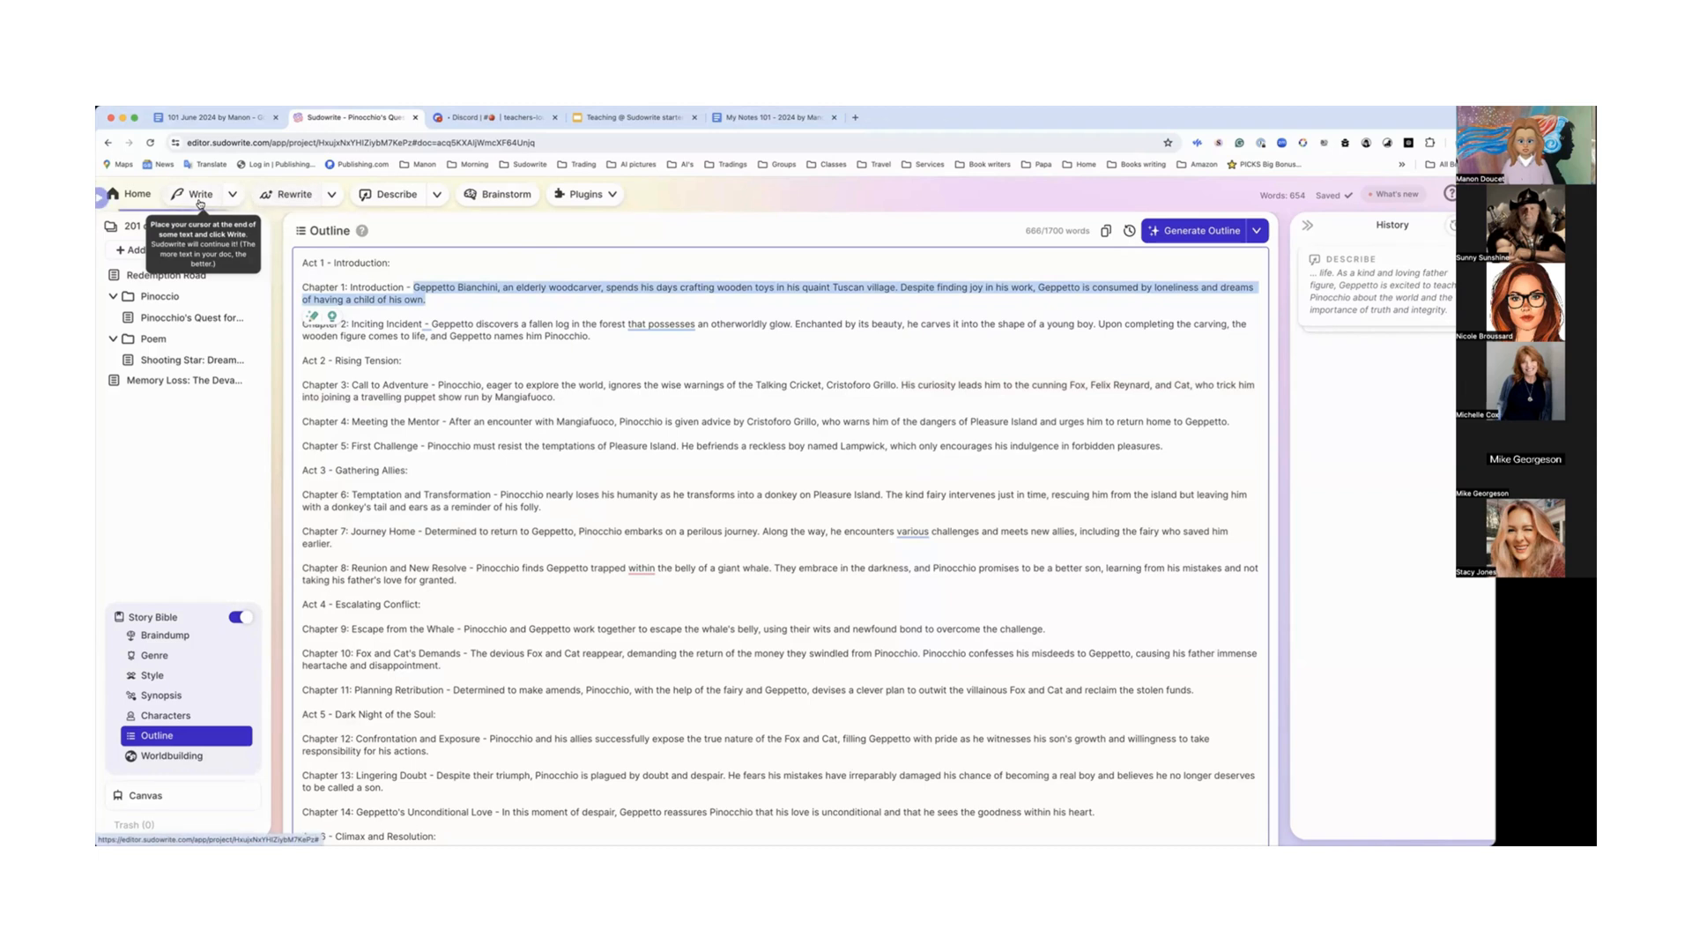
left_click(232, 195)
left_click(233, 362)
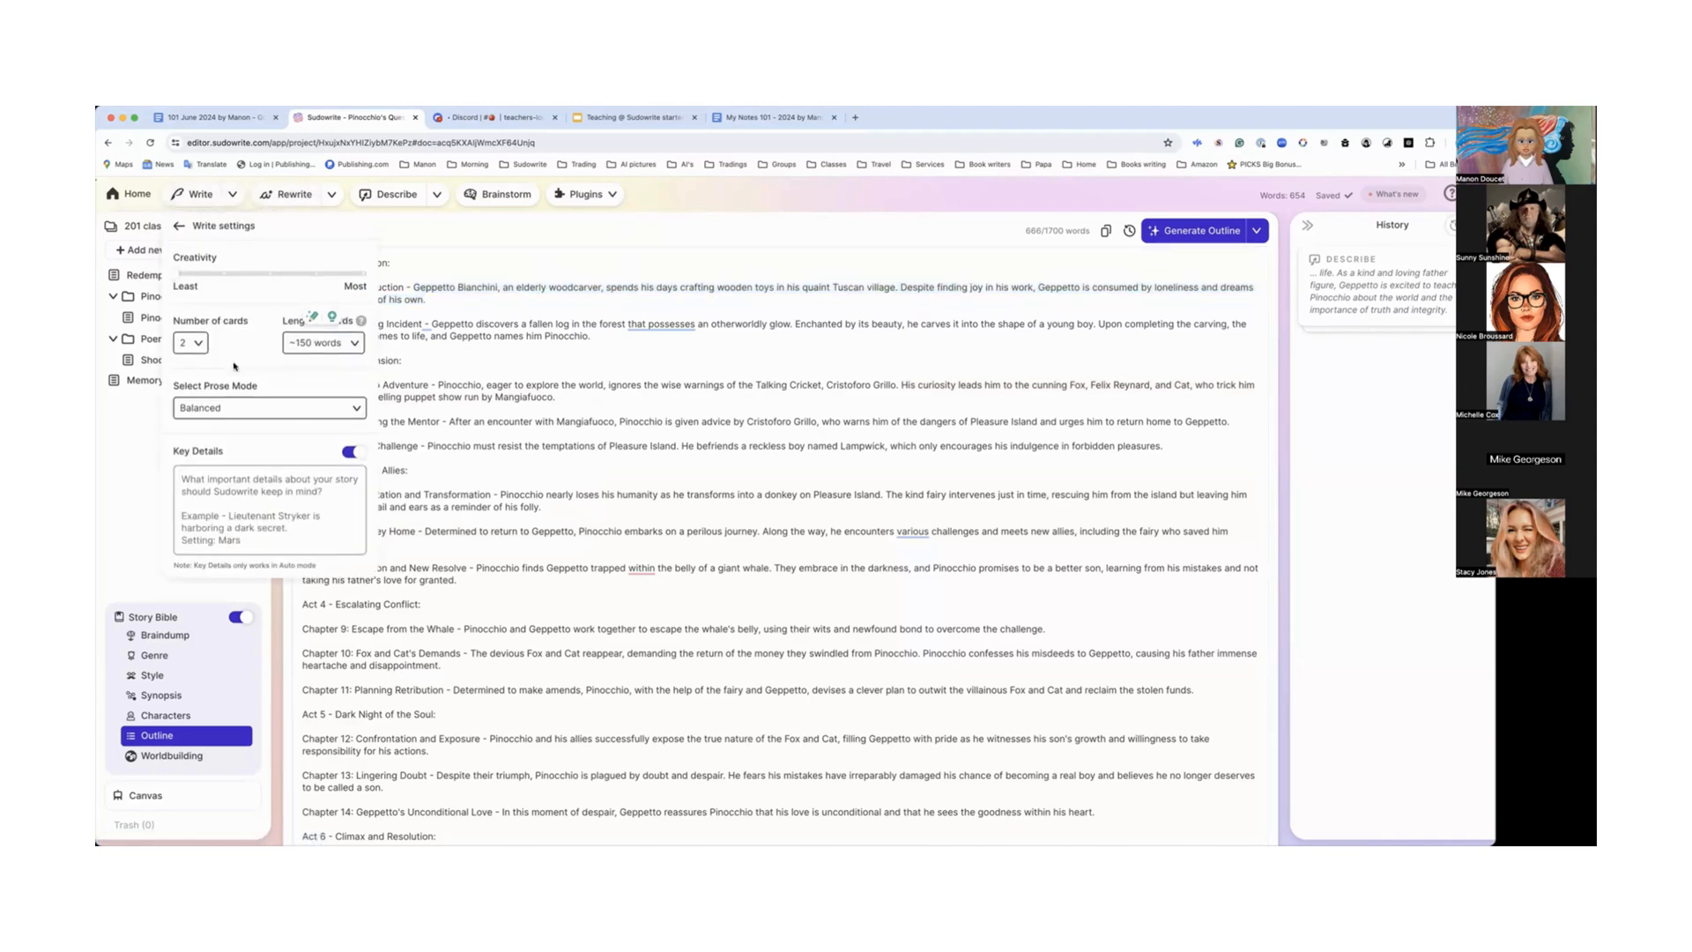
left_click(223, 480)
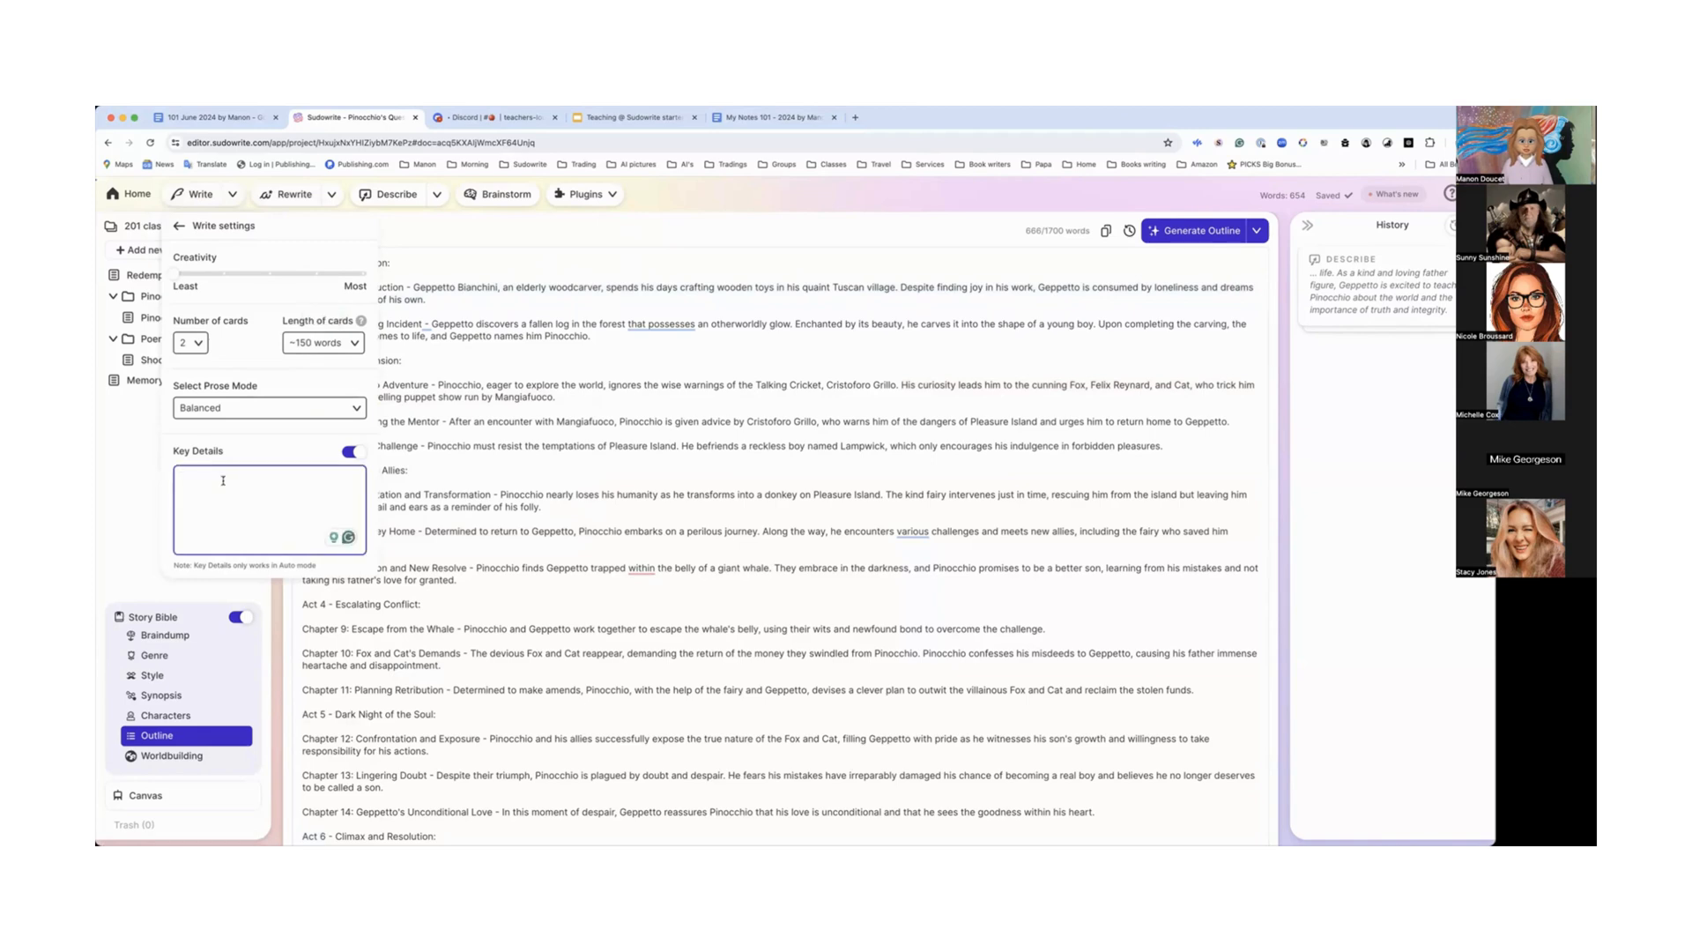
type("Pin")
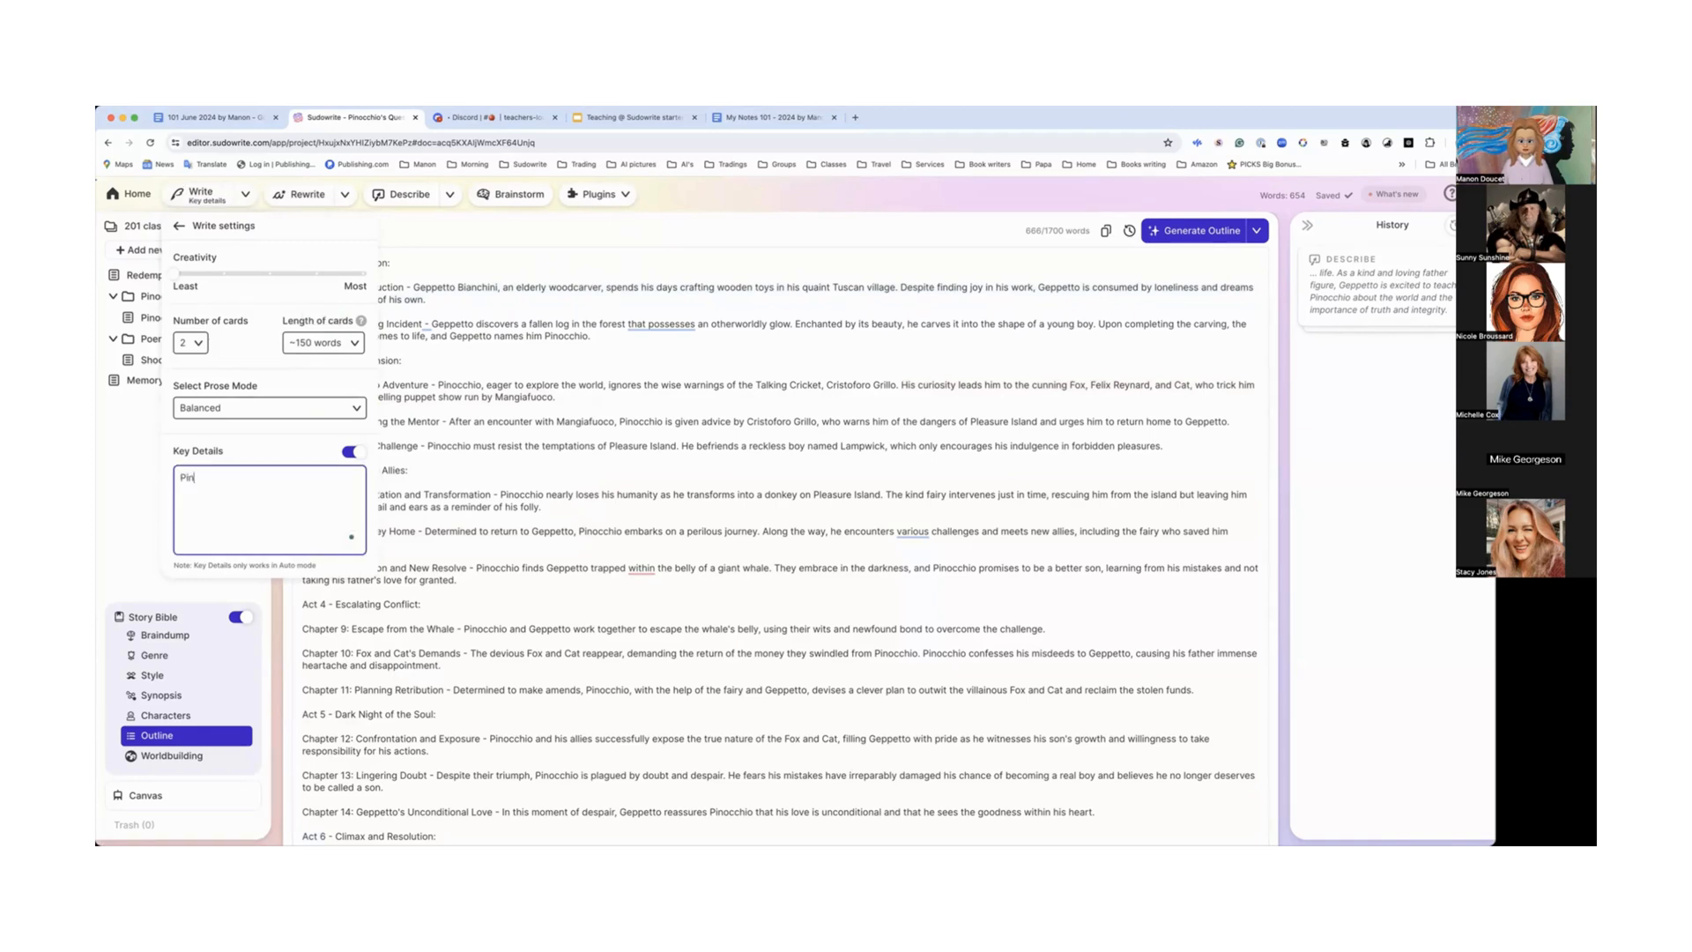
type("occio retaelling")
left_click(237, 481)
key("BackSpace")
left_click(195, 478)
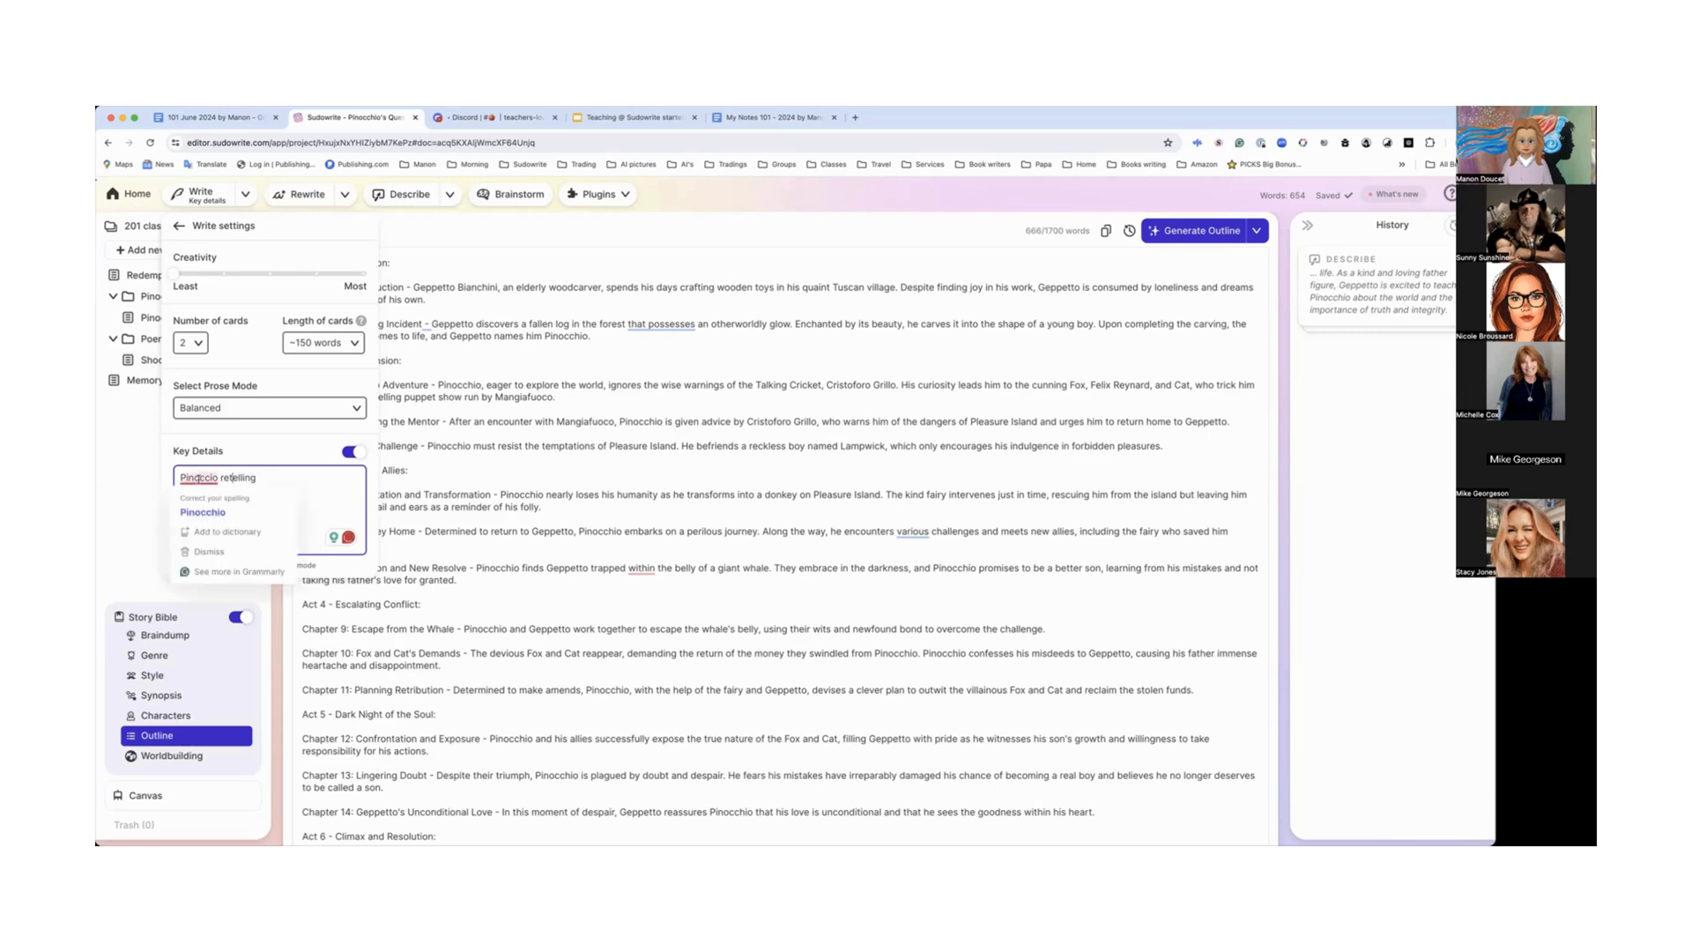
left_click(206, 509)
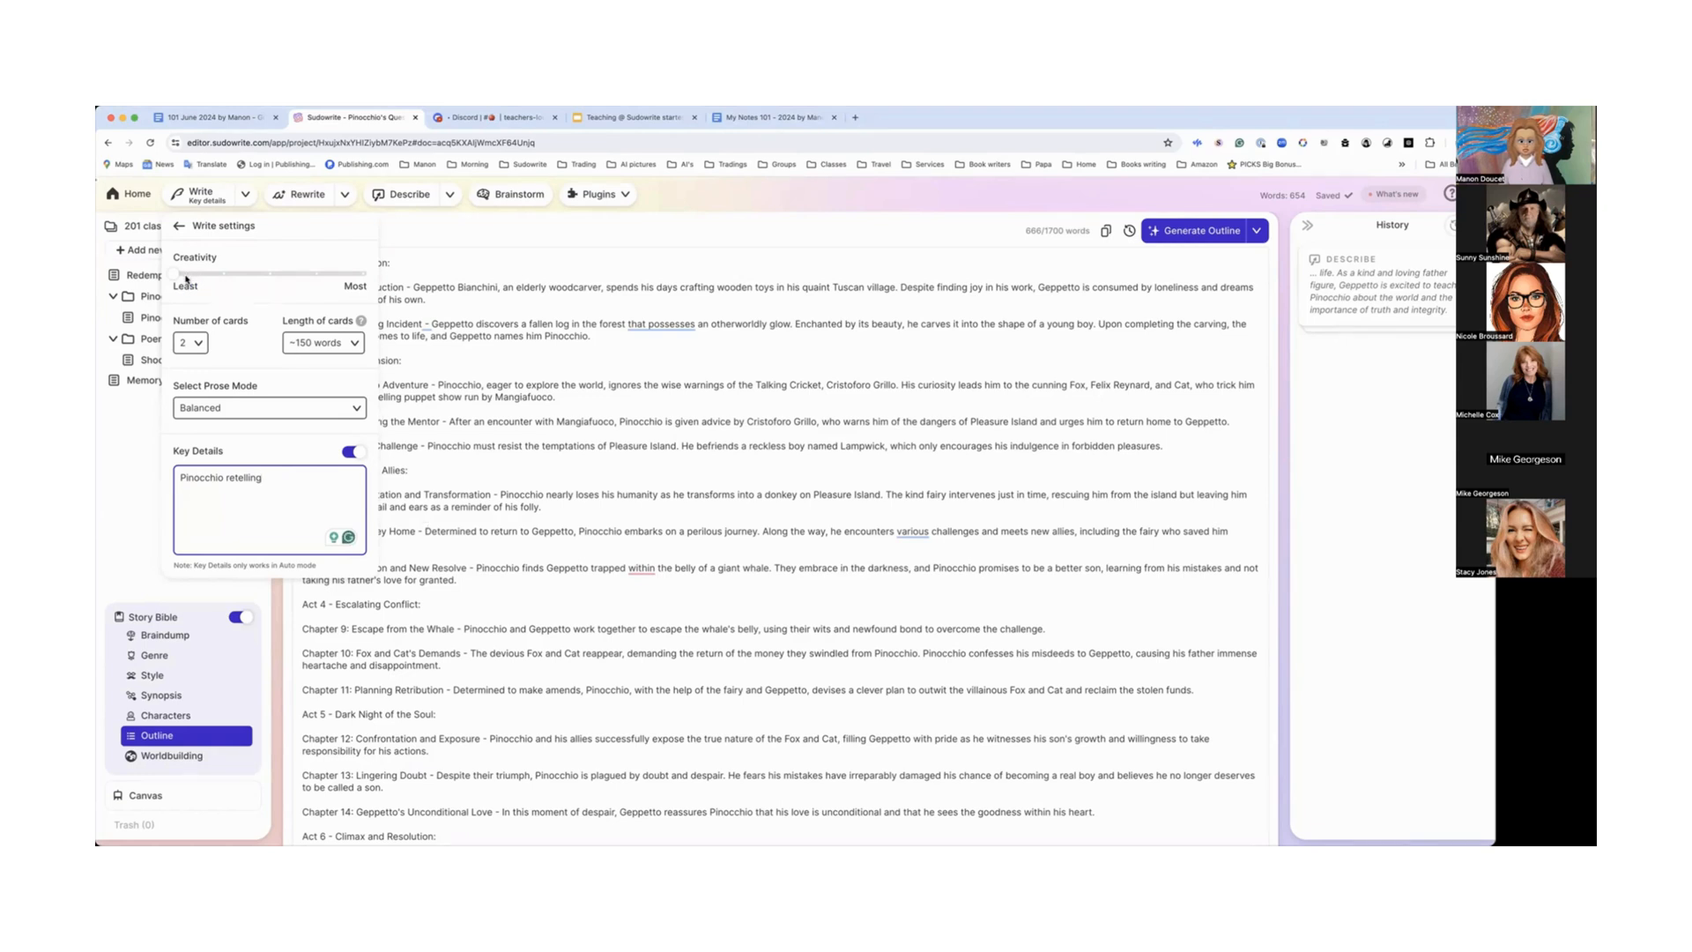
Step: Set the length of the Write cards to ~250 words and close the Write settings
left_click(347, 342)
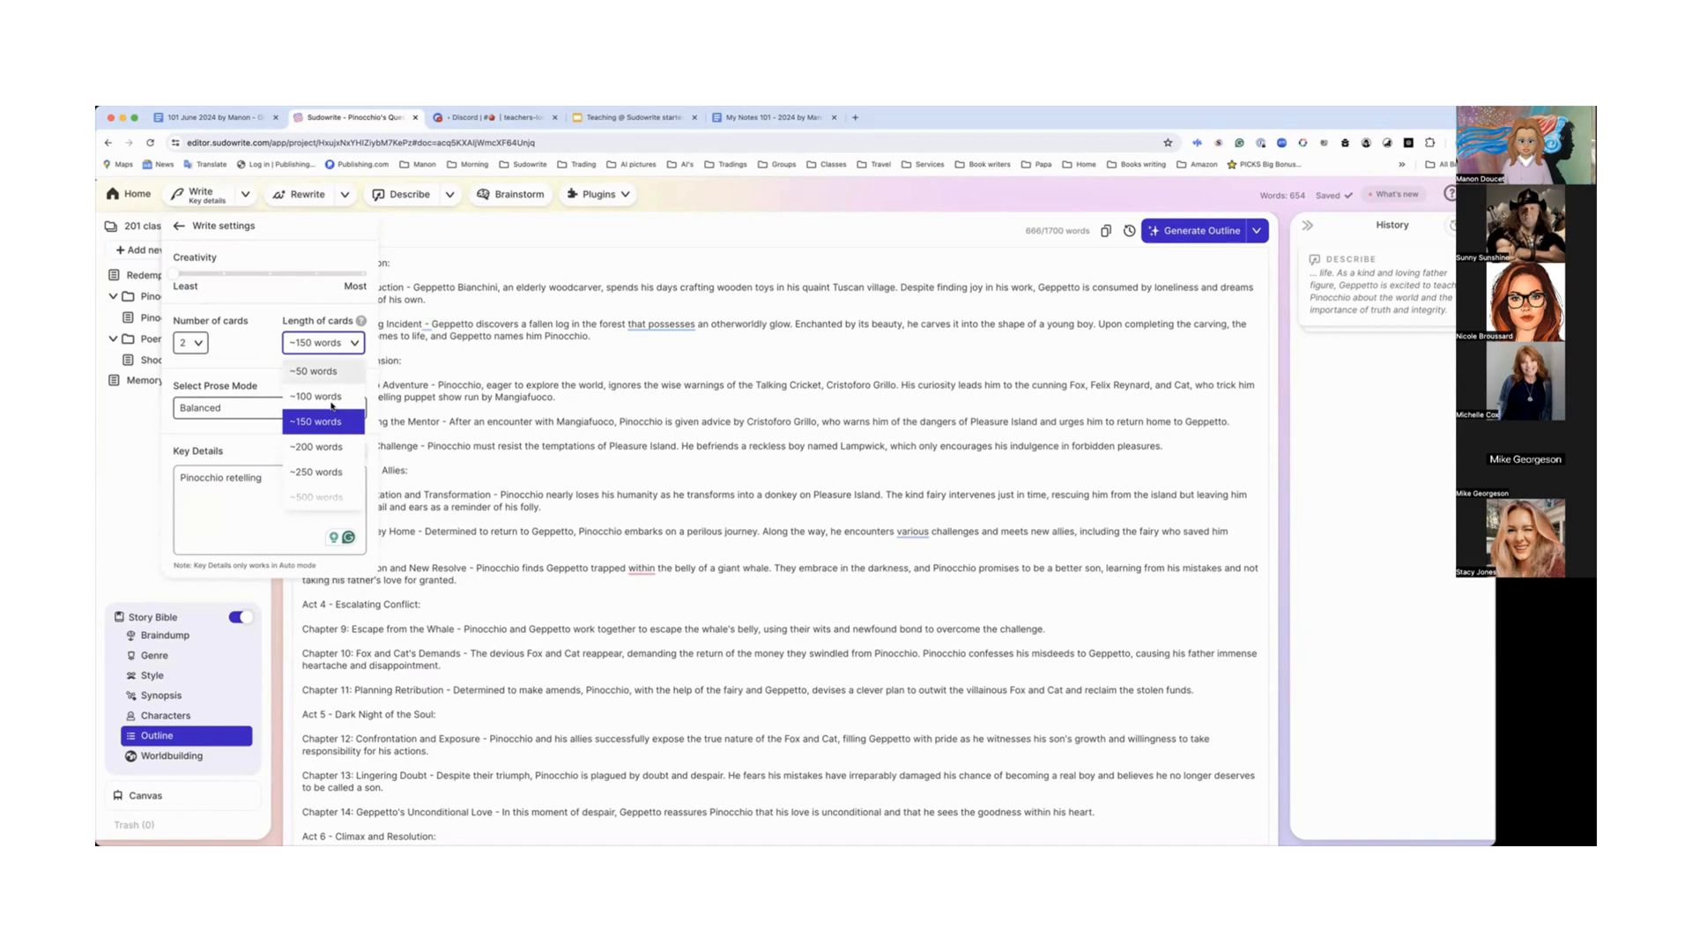
left_click(332, 471)
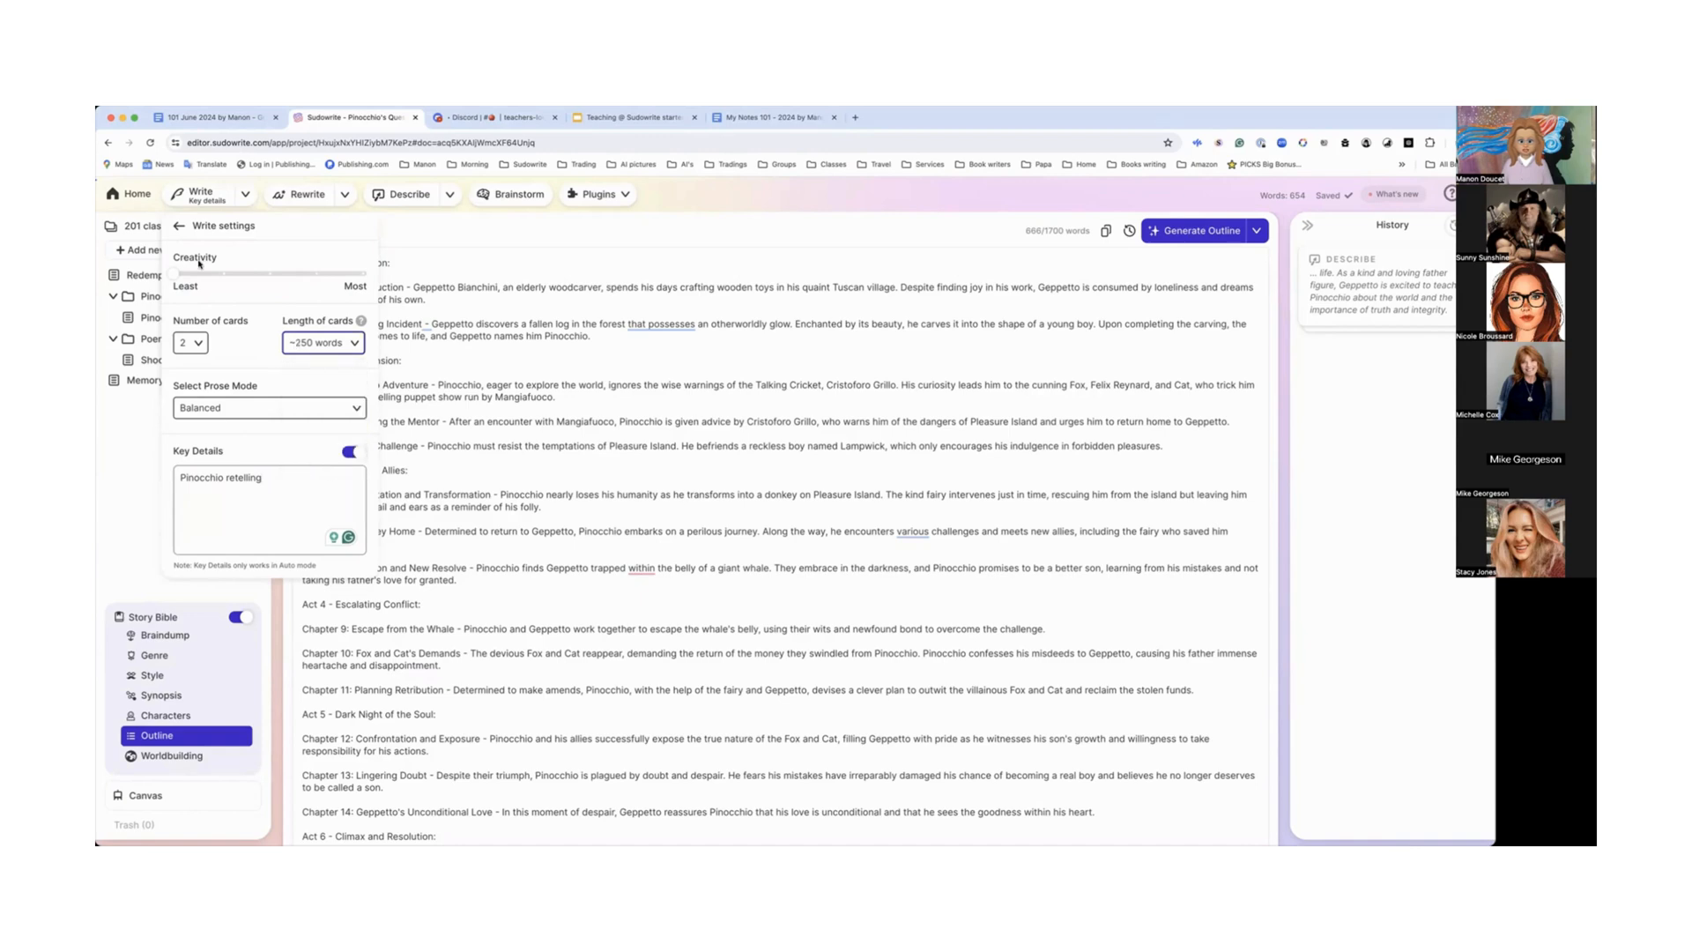
left_click(459, 287)
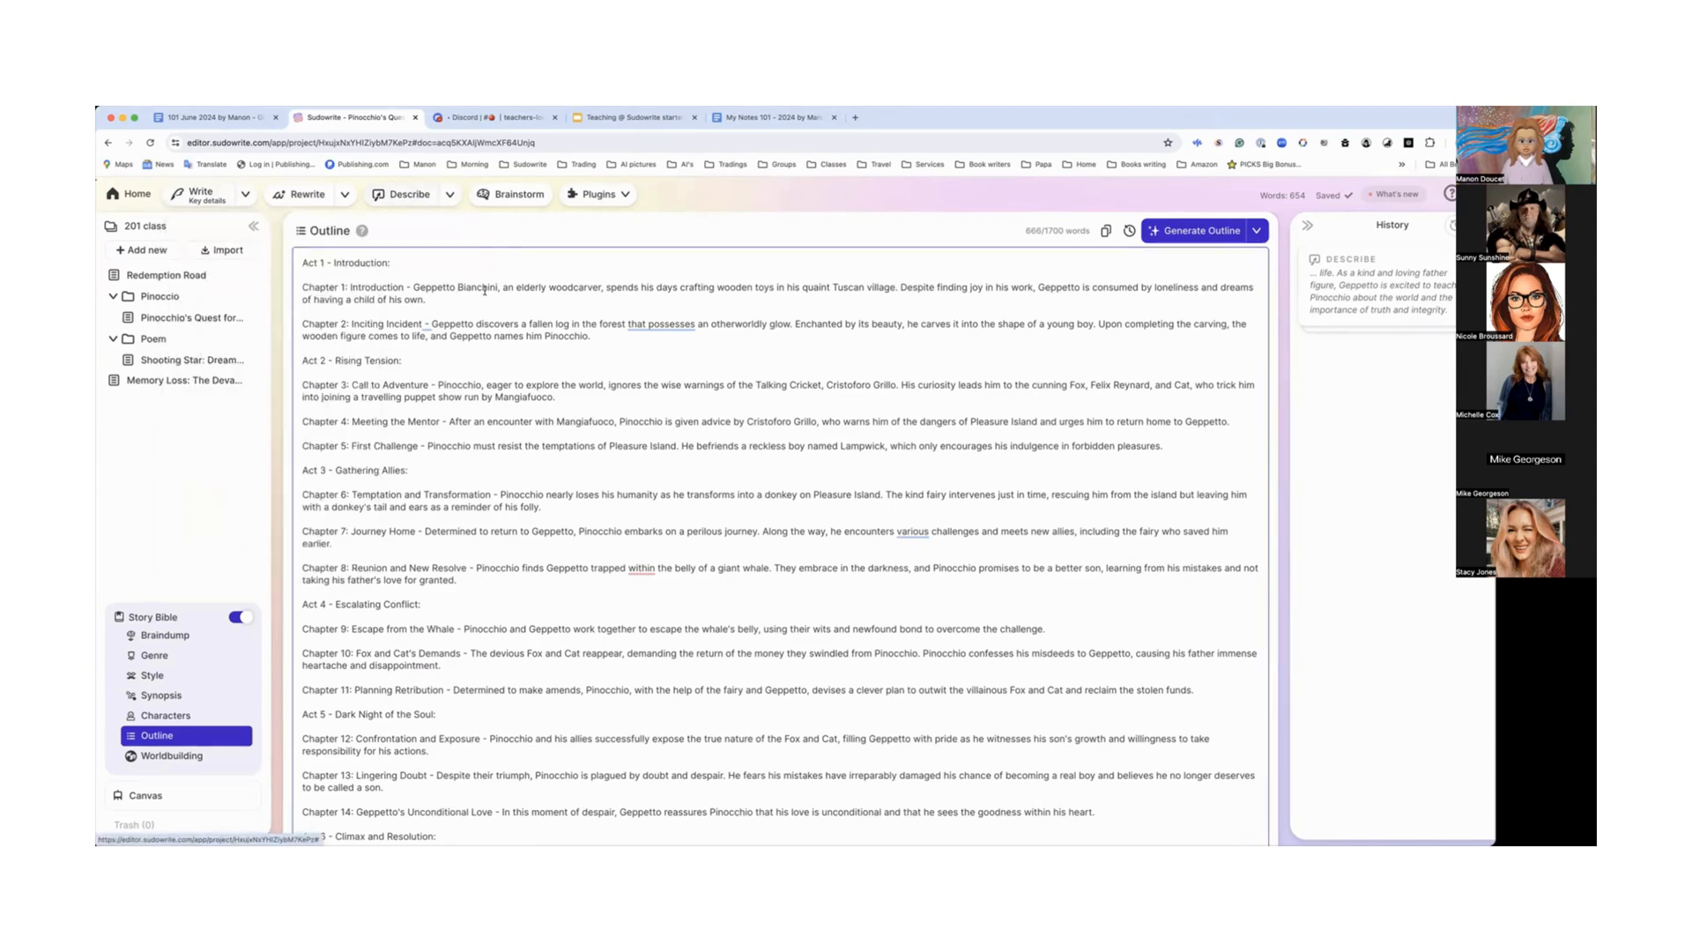
left_click_drag(414, 289, 436, 305)
scroll(468, 317, "up", 3)
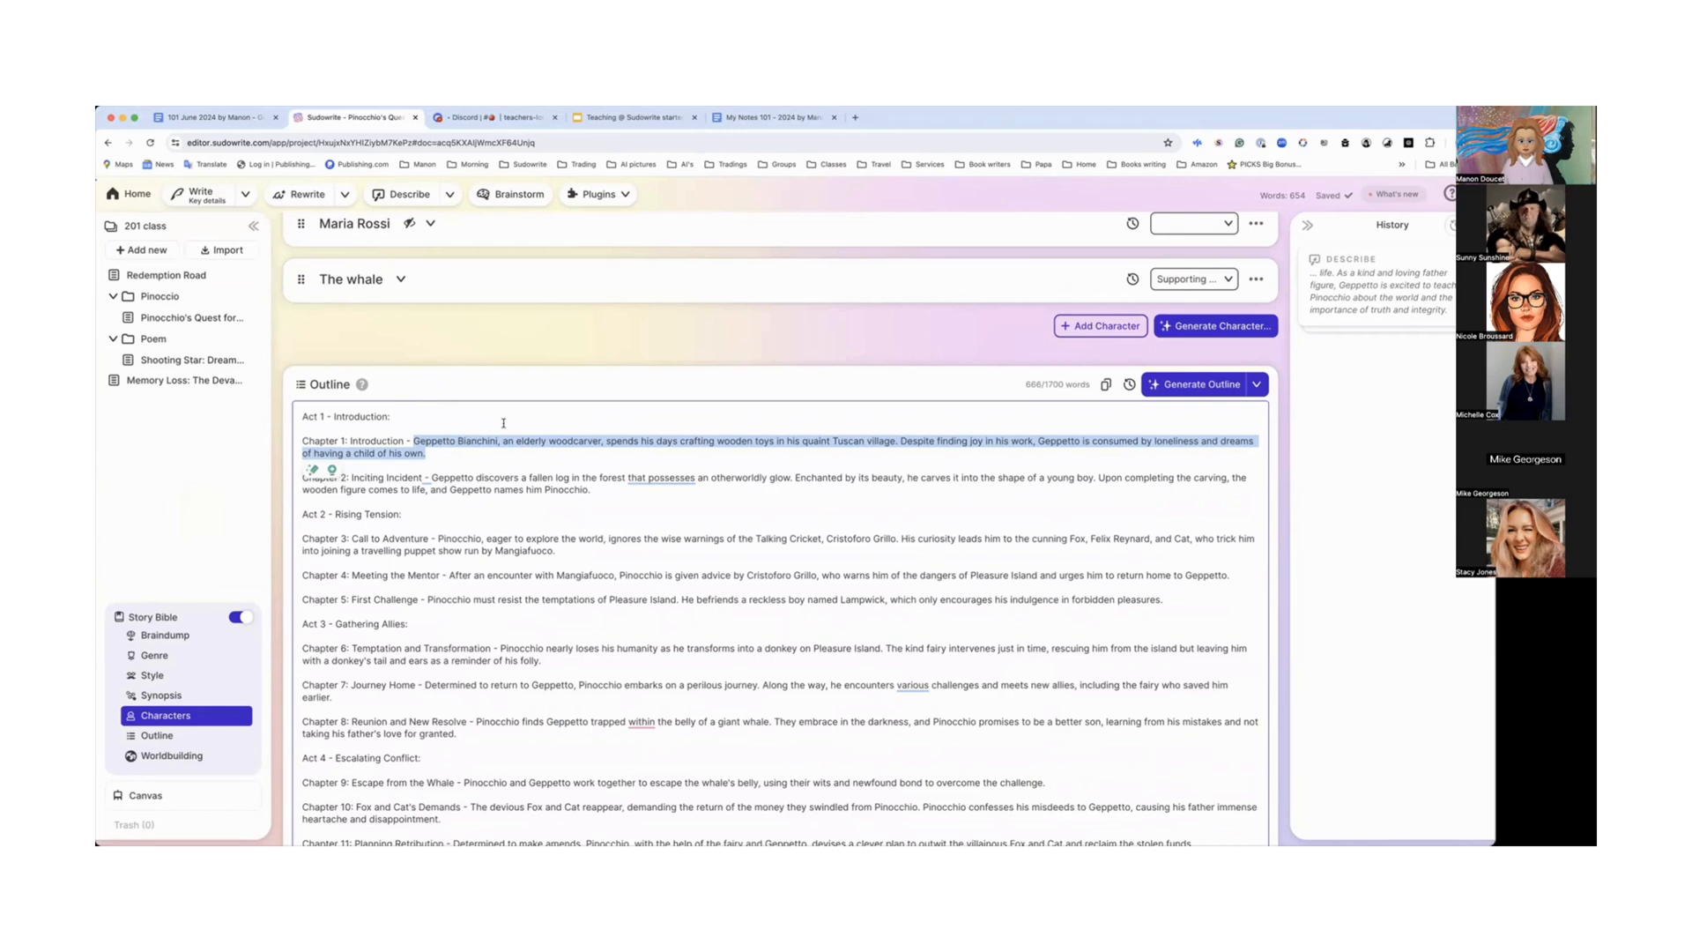
left_click(529, 526)
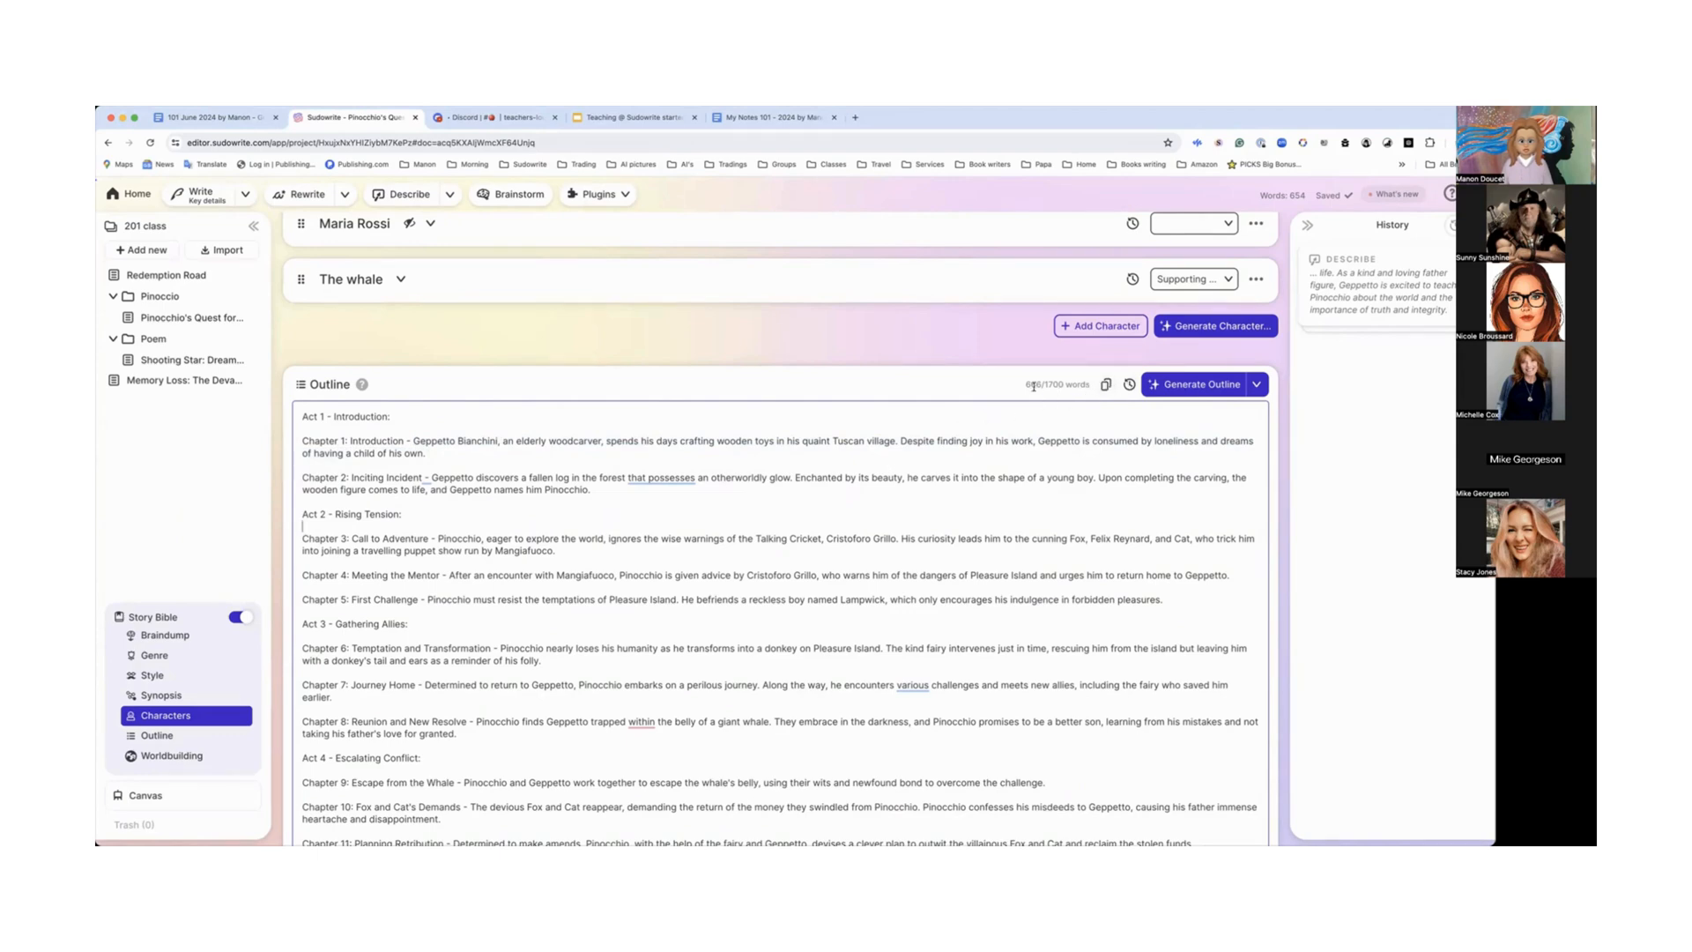
Step: Copy the whole Story Bible outline and paste it into a new blank document in the project
left_click(1105, 385)
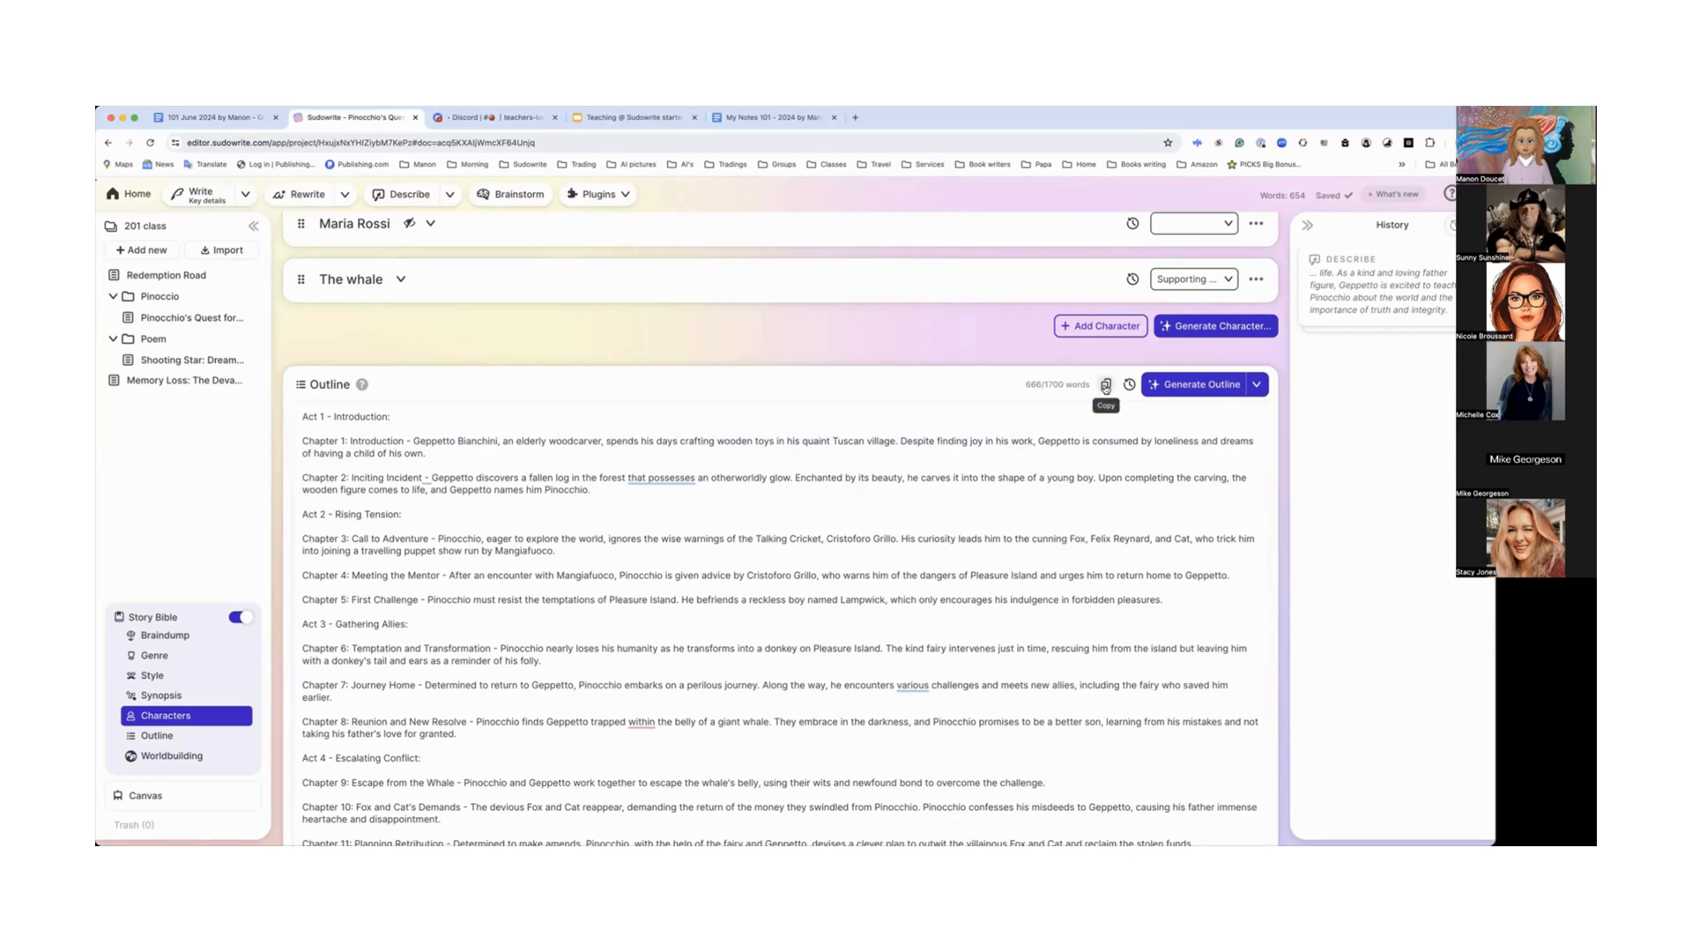
left_click(157, 253)
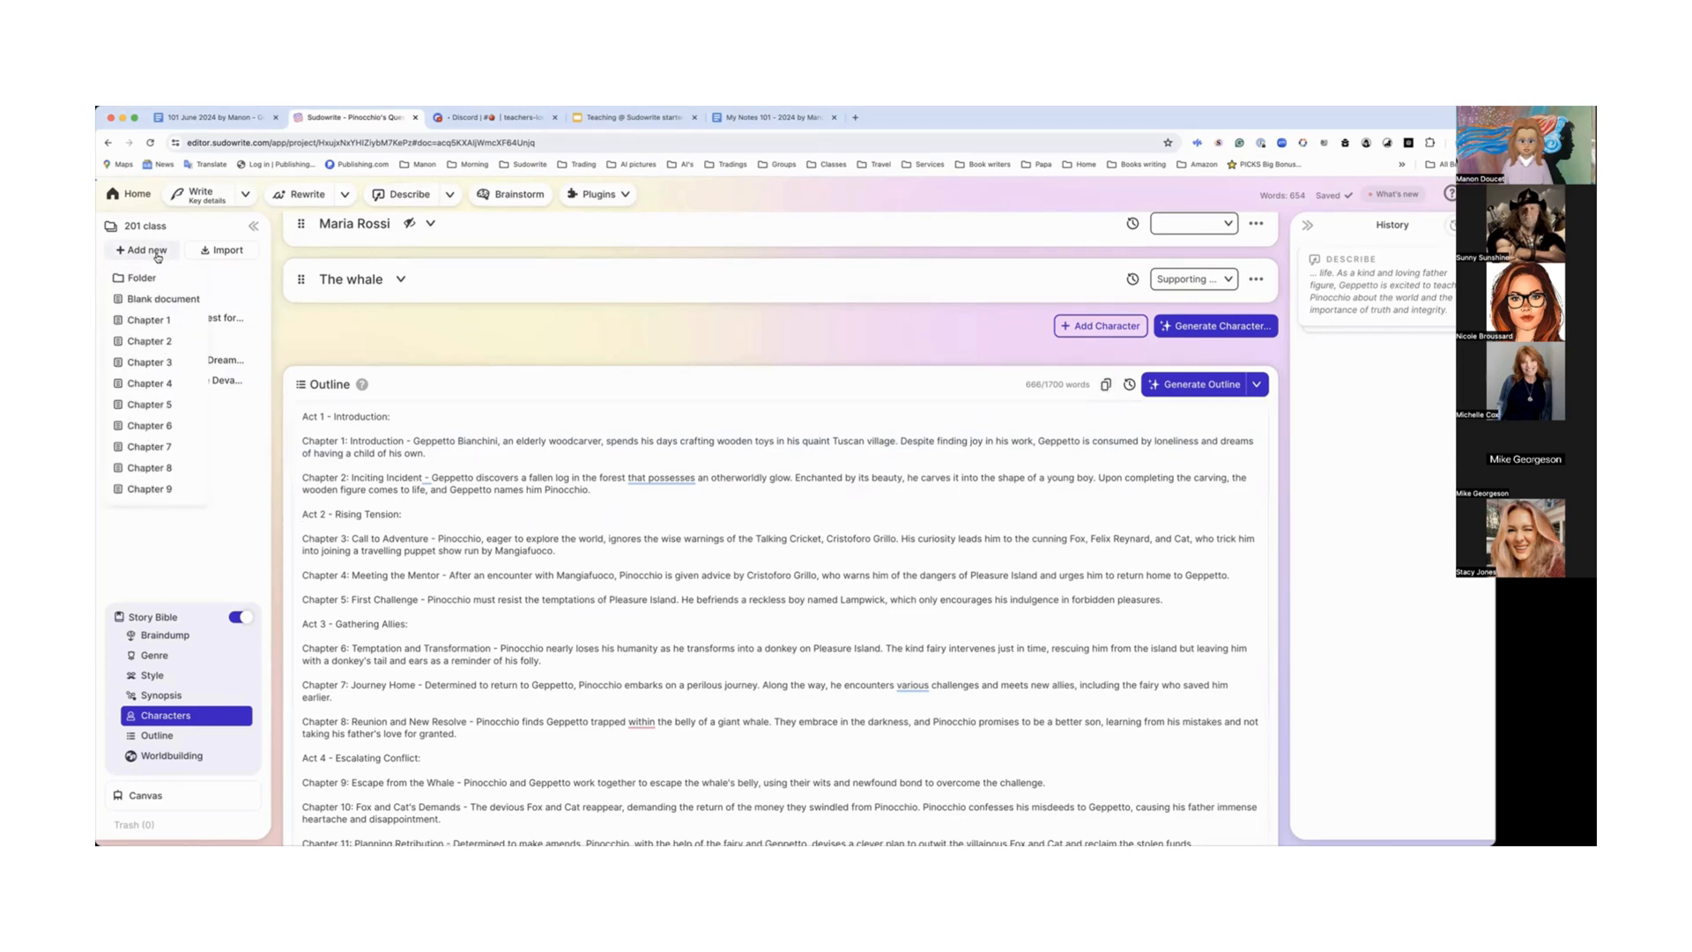
left_click(161, 300)
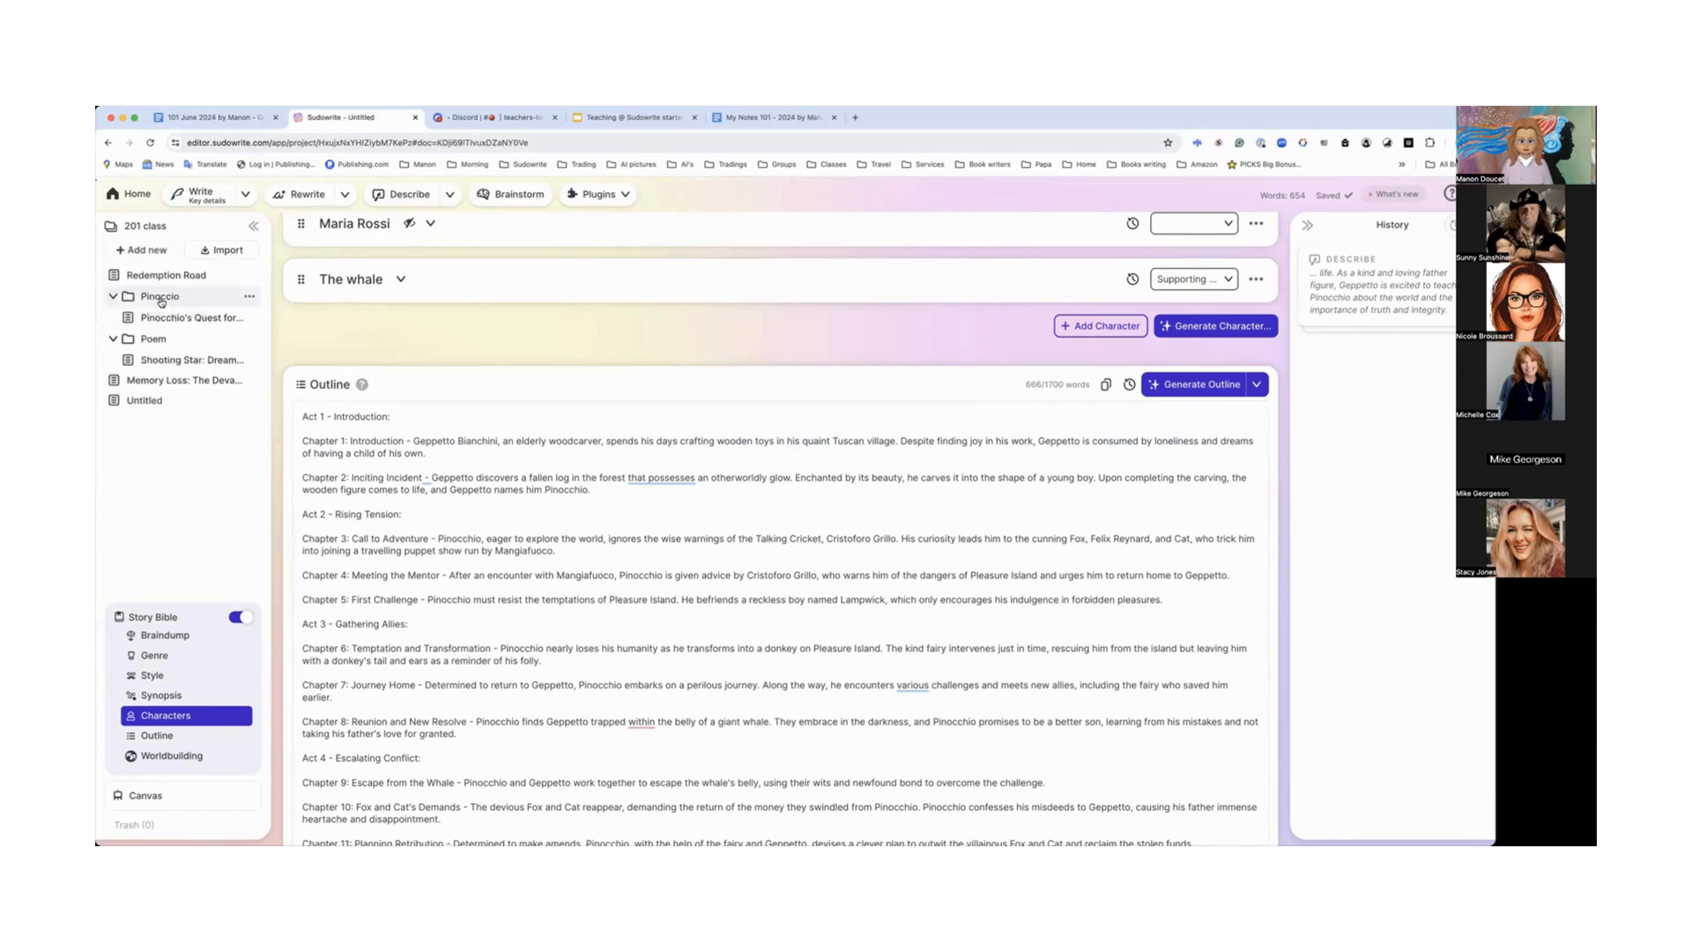
left_click(379, 326)
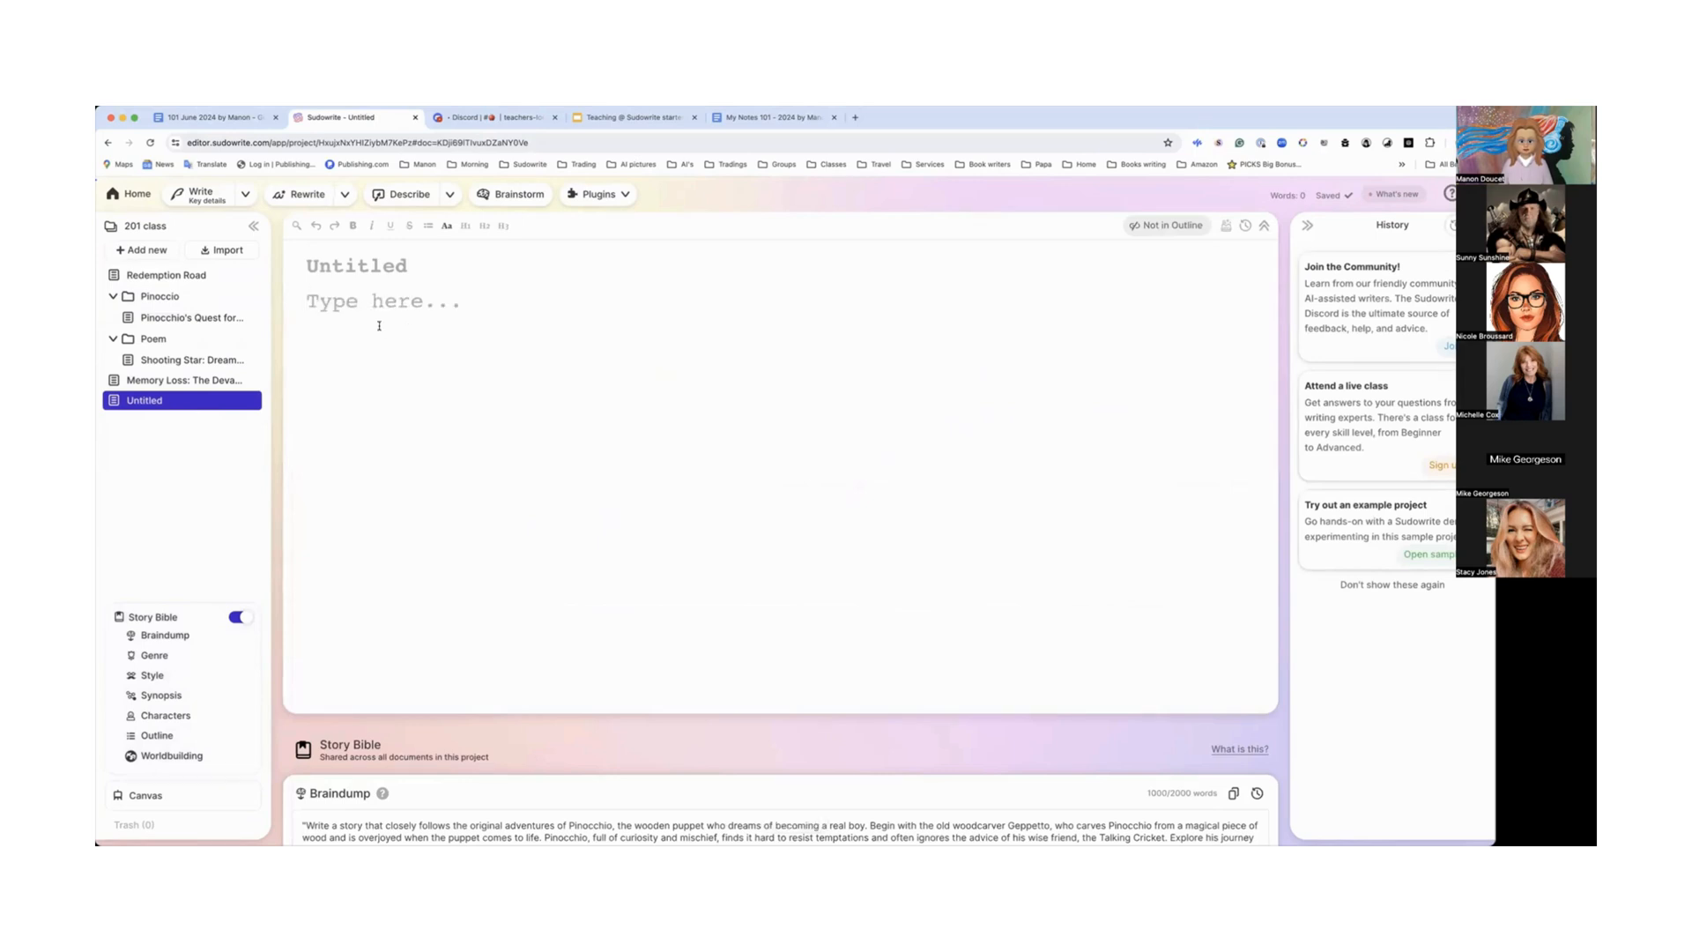
key("super+v")
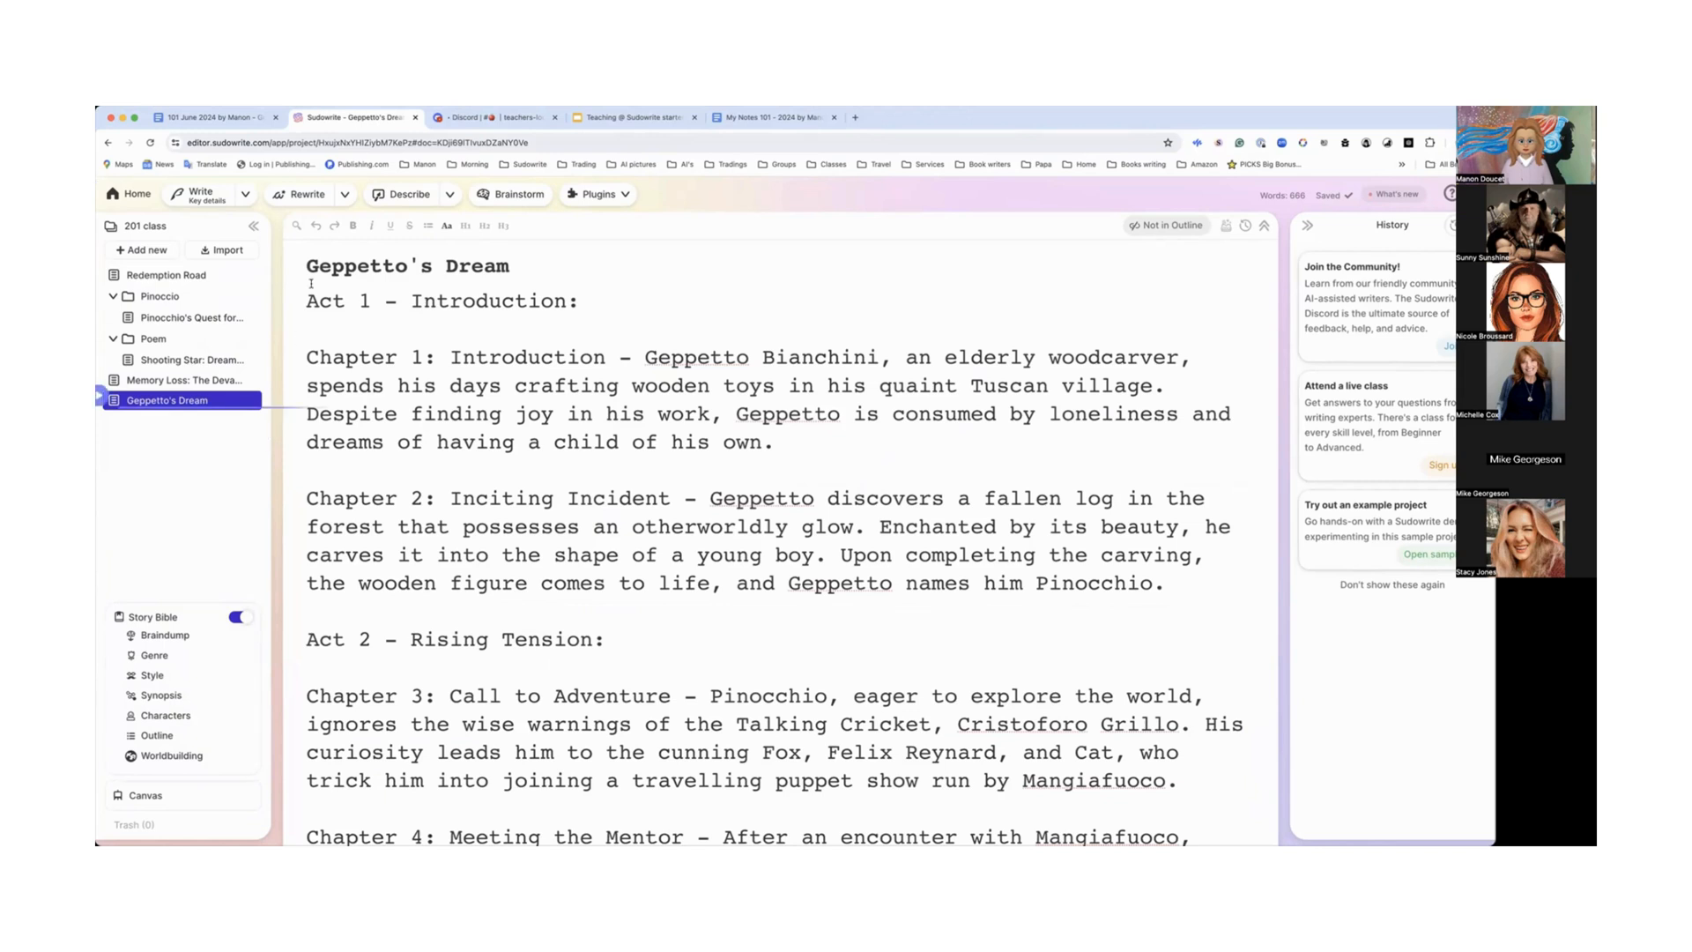
Step: Add the word "Outline" to the start of the new document's title so it reads "Outline Geppetto's Dream"
left_click(433, 267)
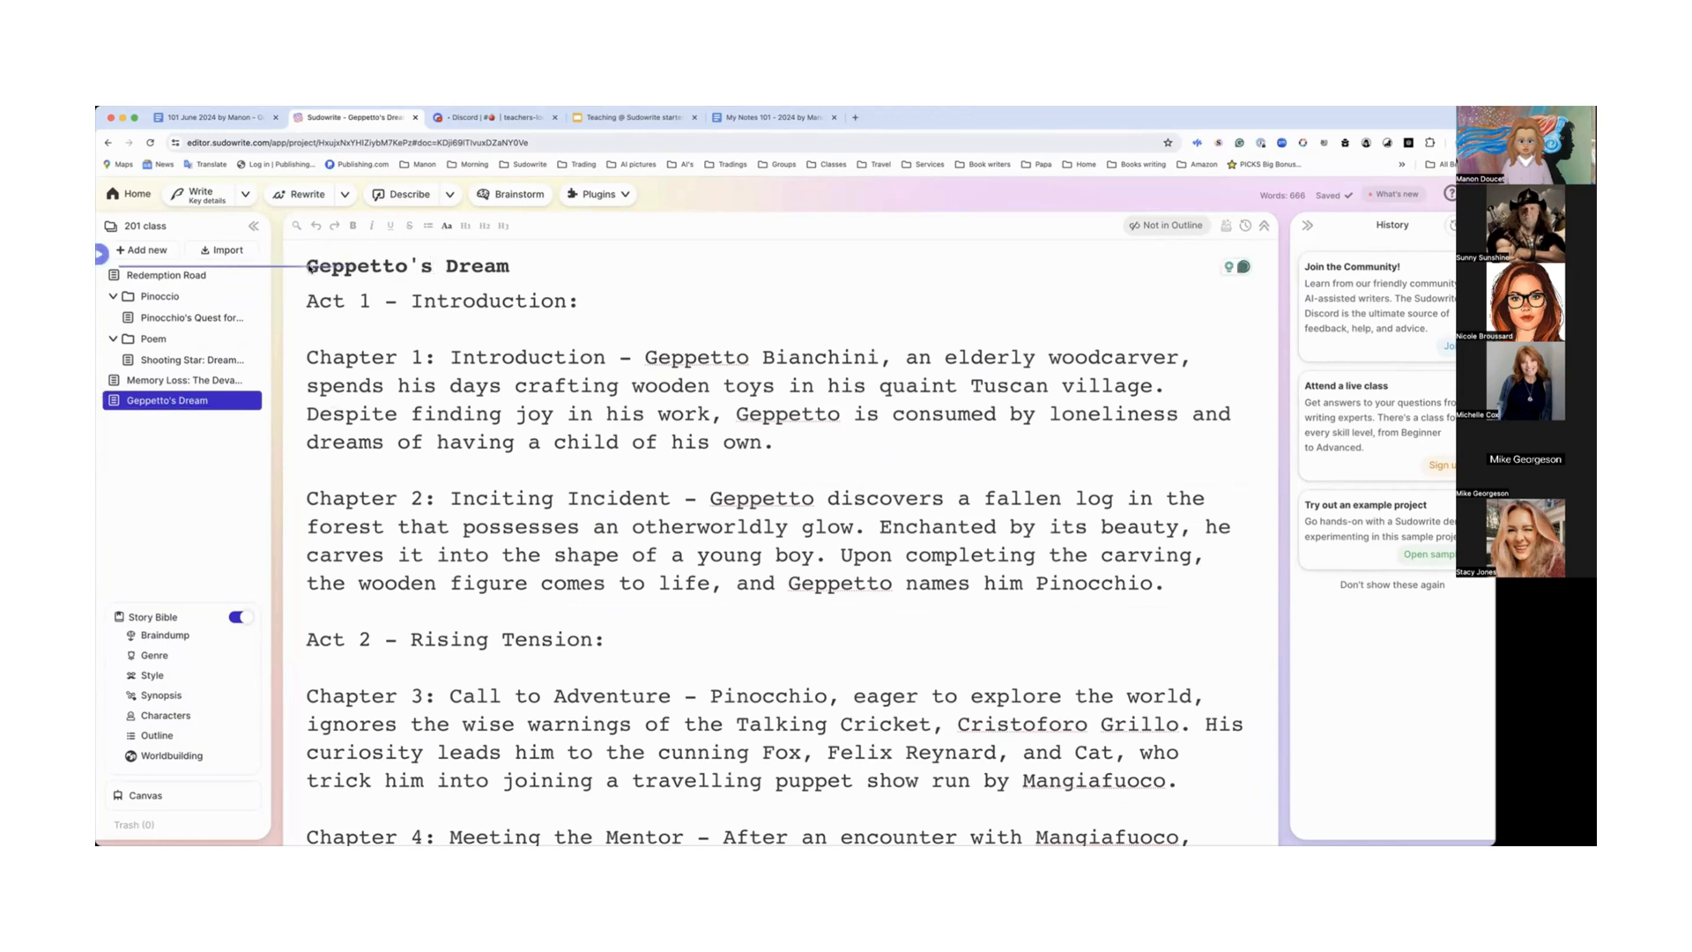
left_click(411, 272)
key("Left")
key("Left")
key("Left")
key("Left")
key("Left")
key("Left")
type("Outline")
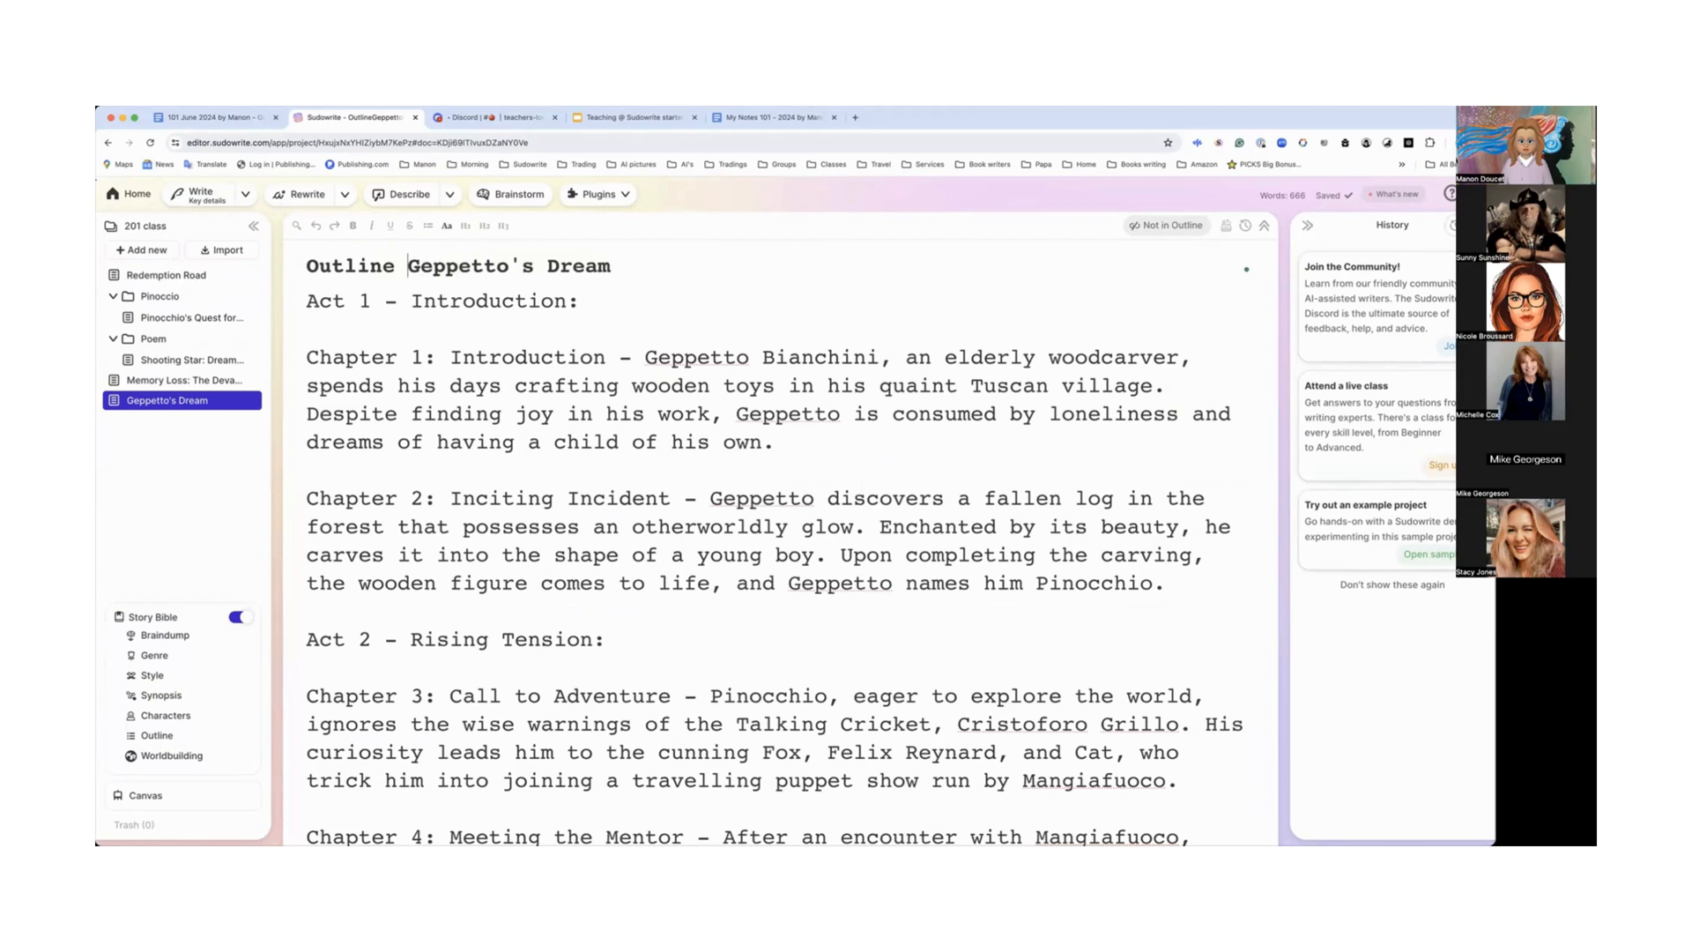
left_click_drag(180, 399, 172, 405)
Step: Expand the Chapter 1 description from "Geppetto Bianchini" to "his own." and look through the generated text
left_click_drag(645, 351, 780, 439)
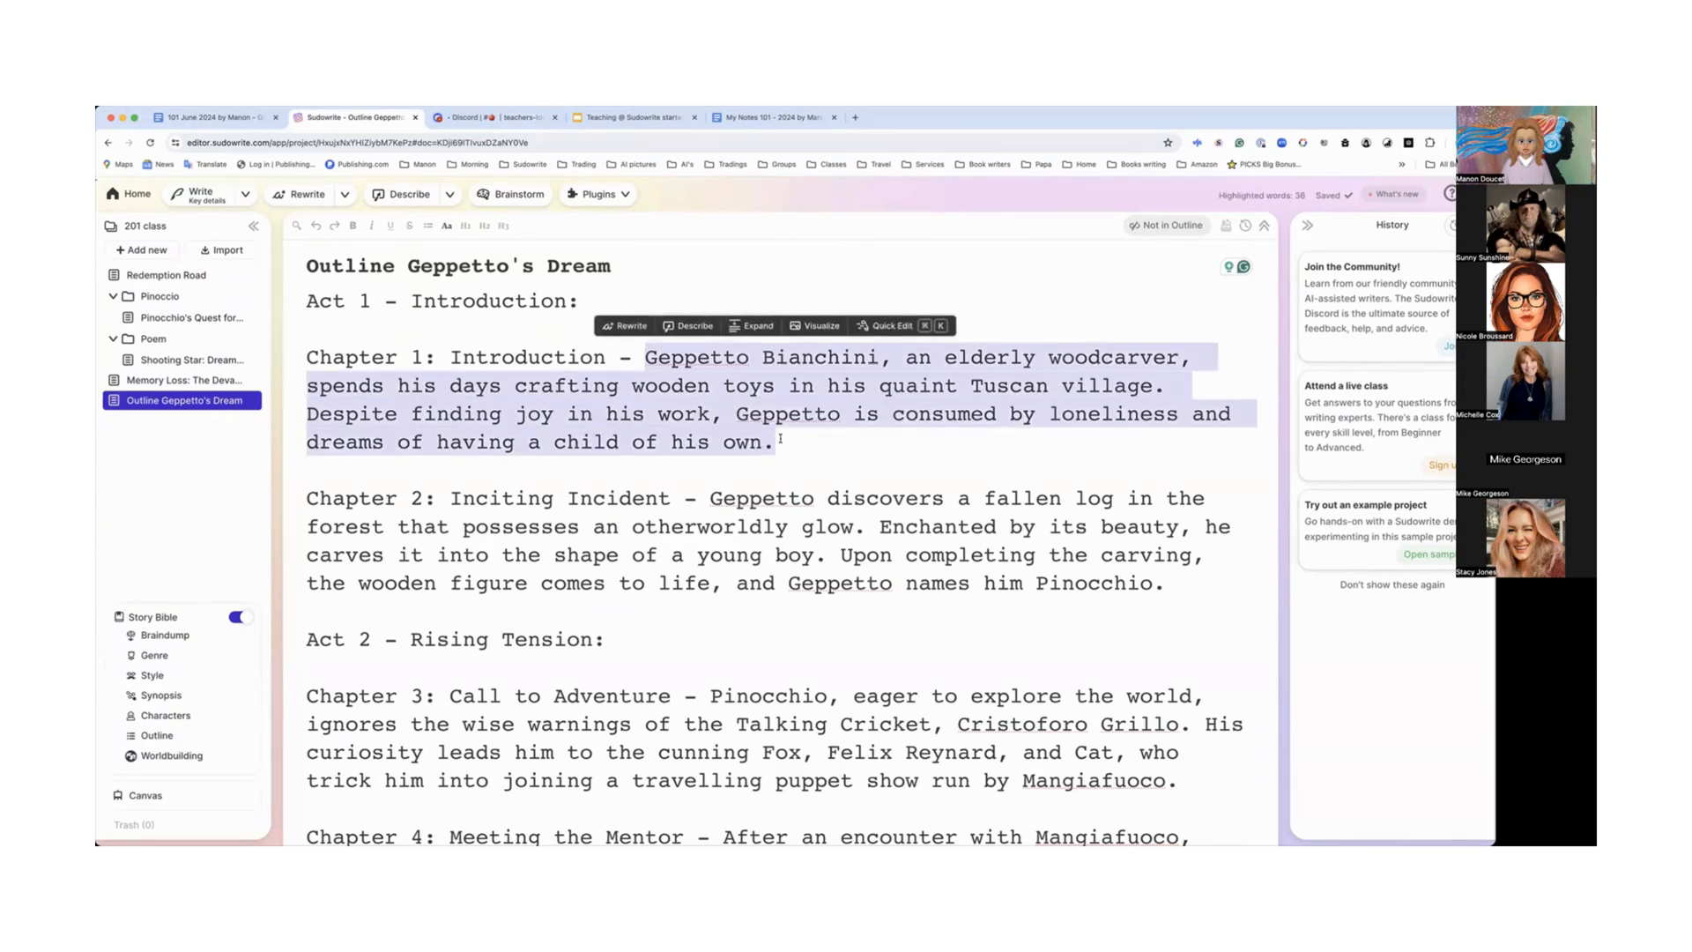
left_click(757, 327)
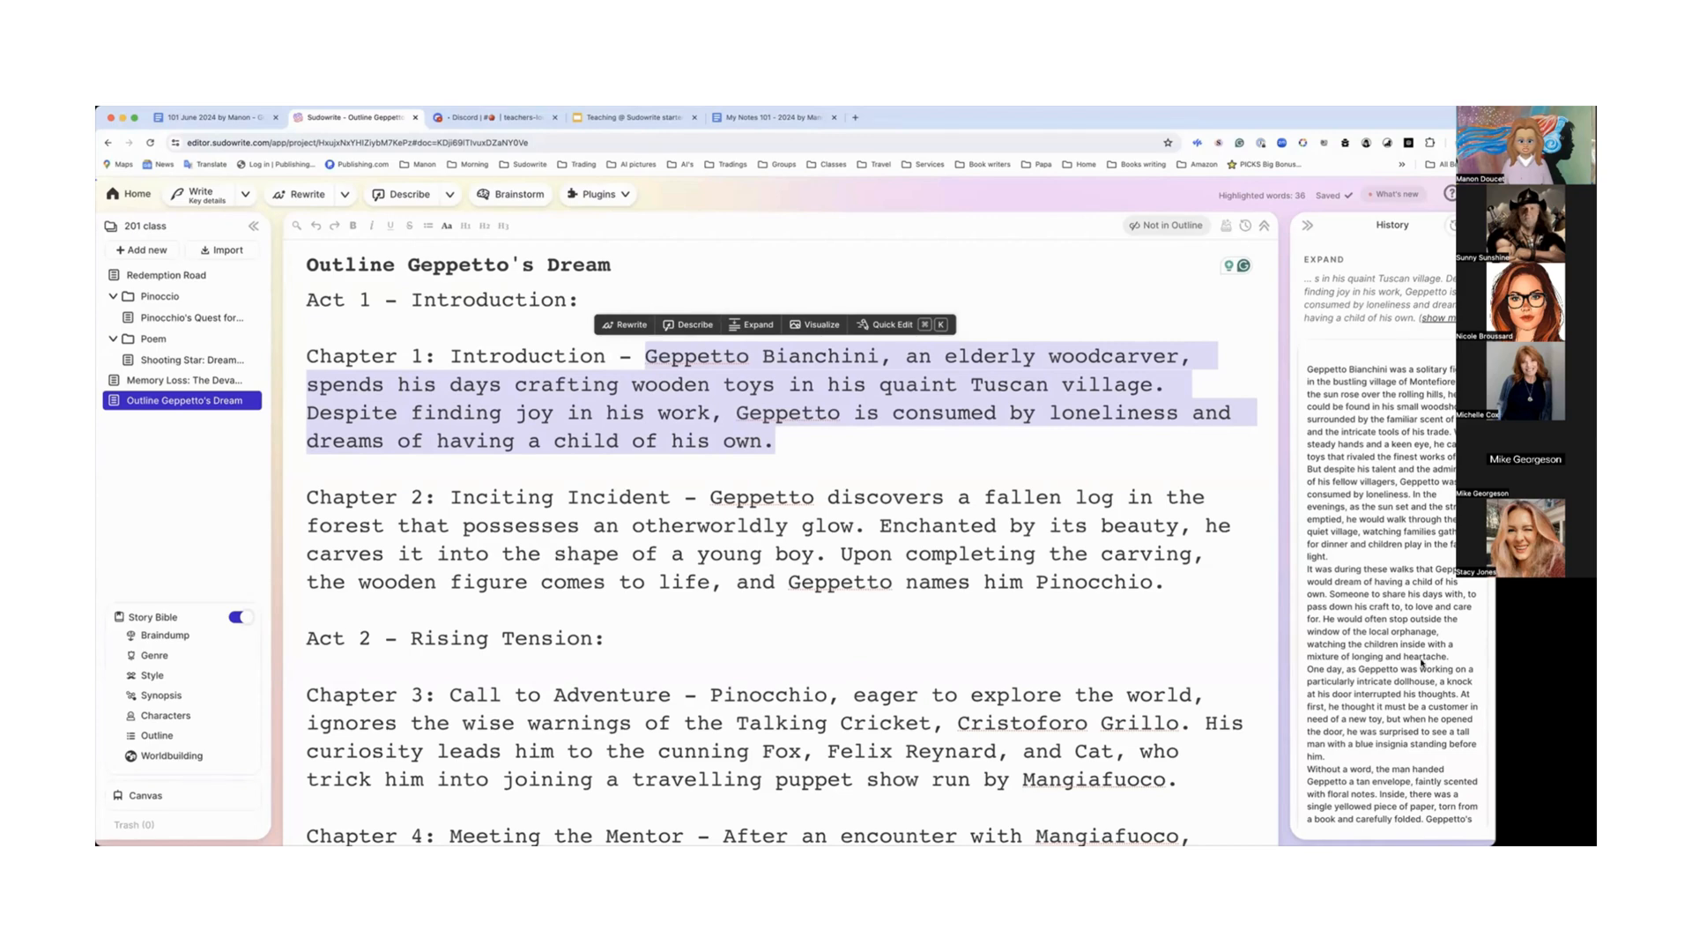
scroll(1362, 622, "down", 3)
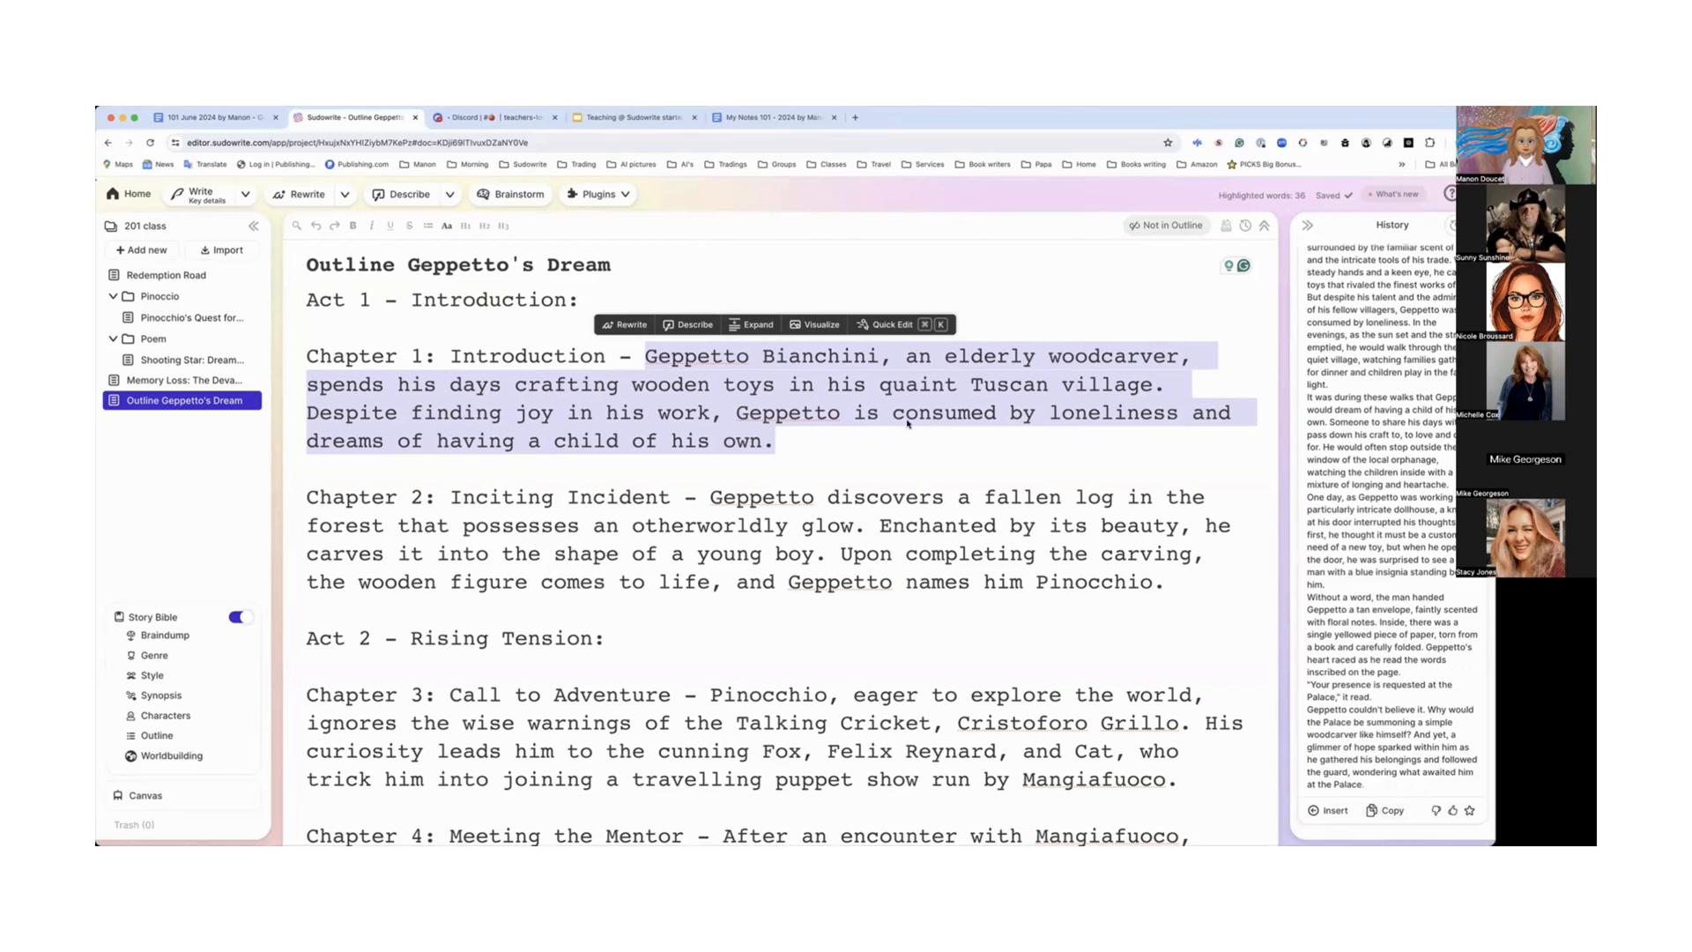
Step: Add a "====" divider line below the Chapter 1 description and insert the expanded text beneath it
left_click(823, 437)
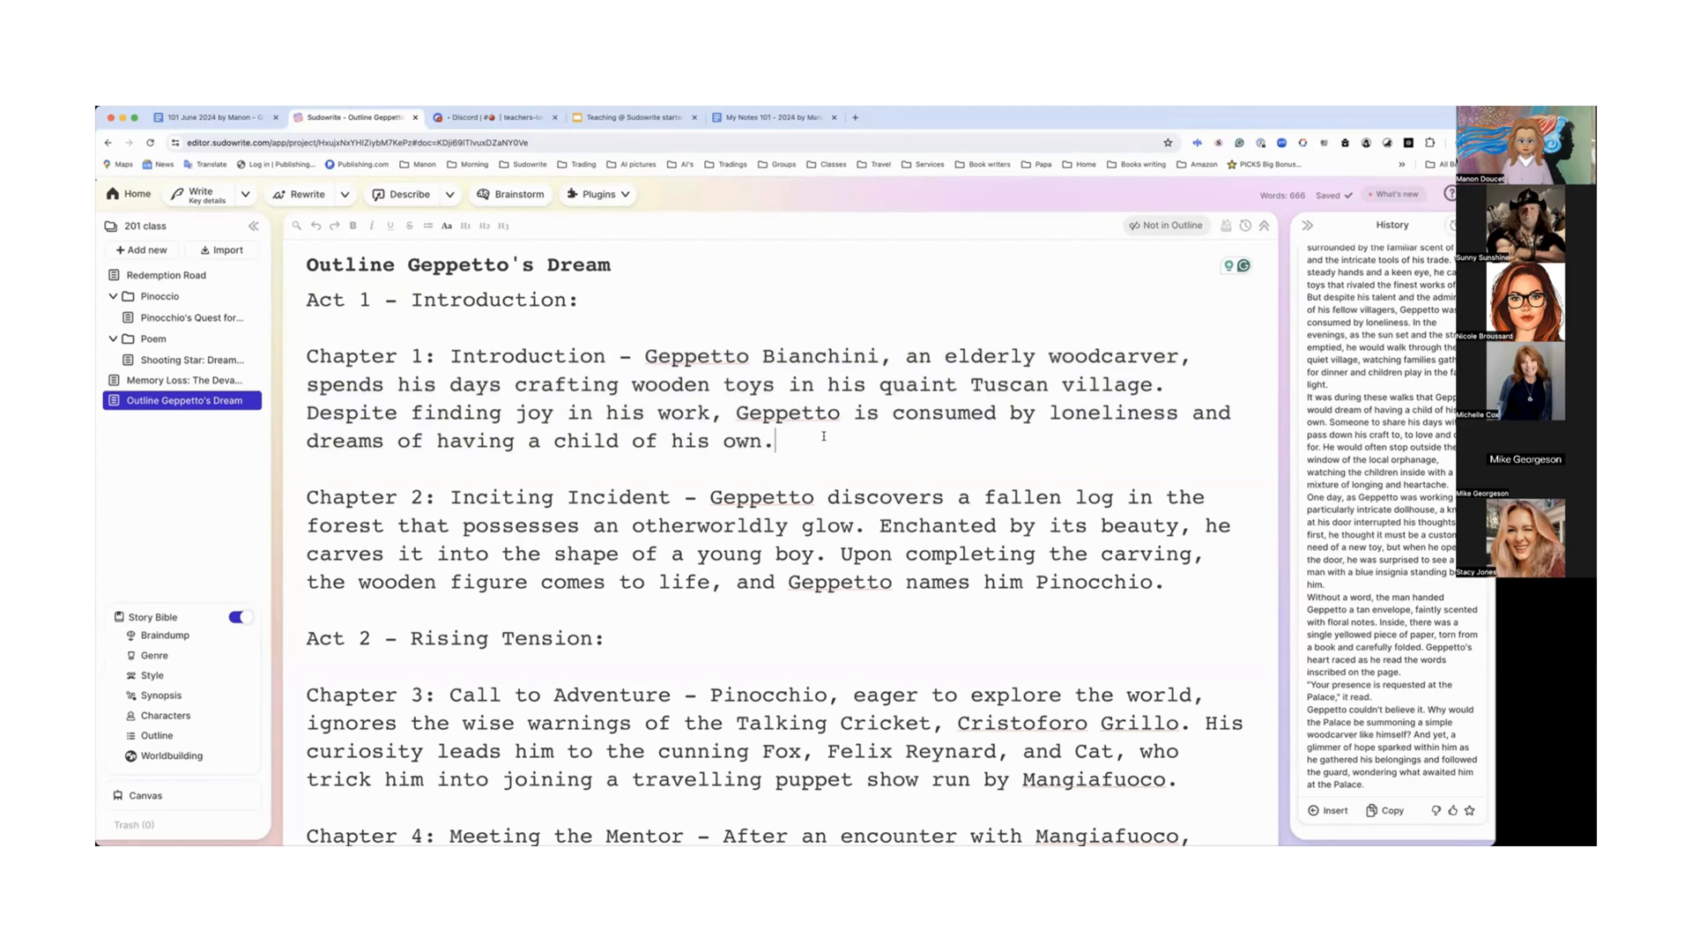
key("Return")
type("====")
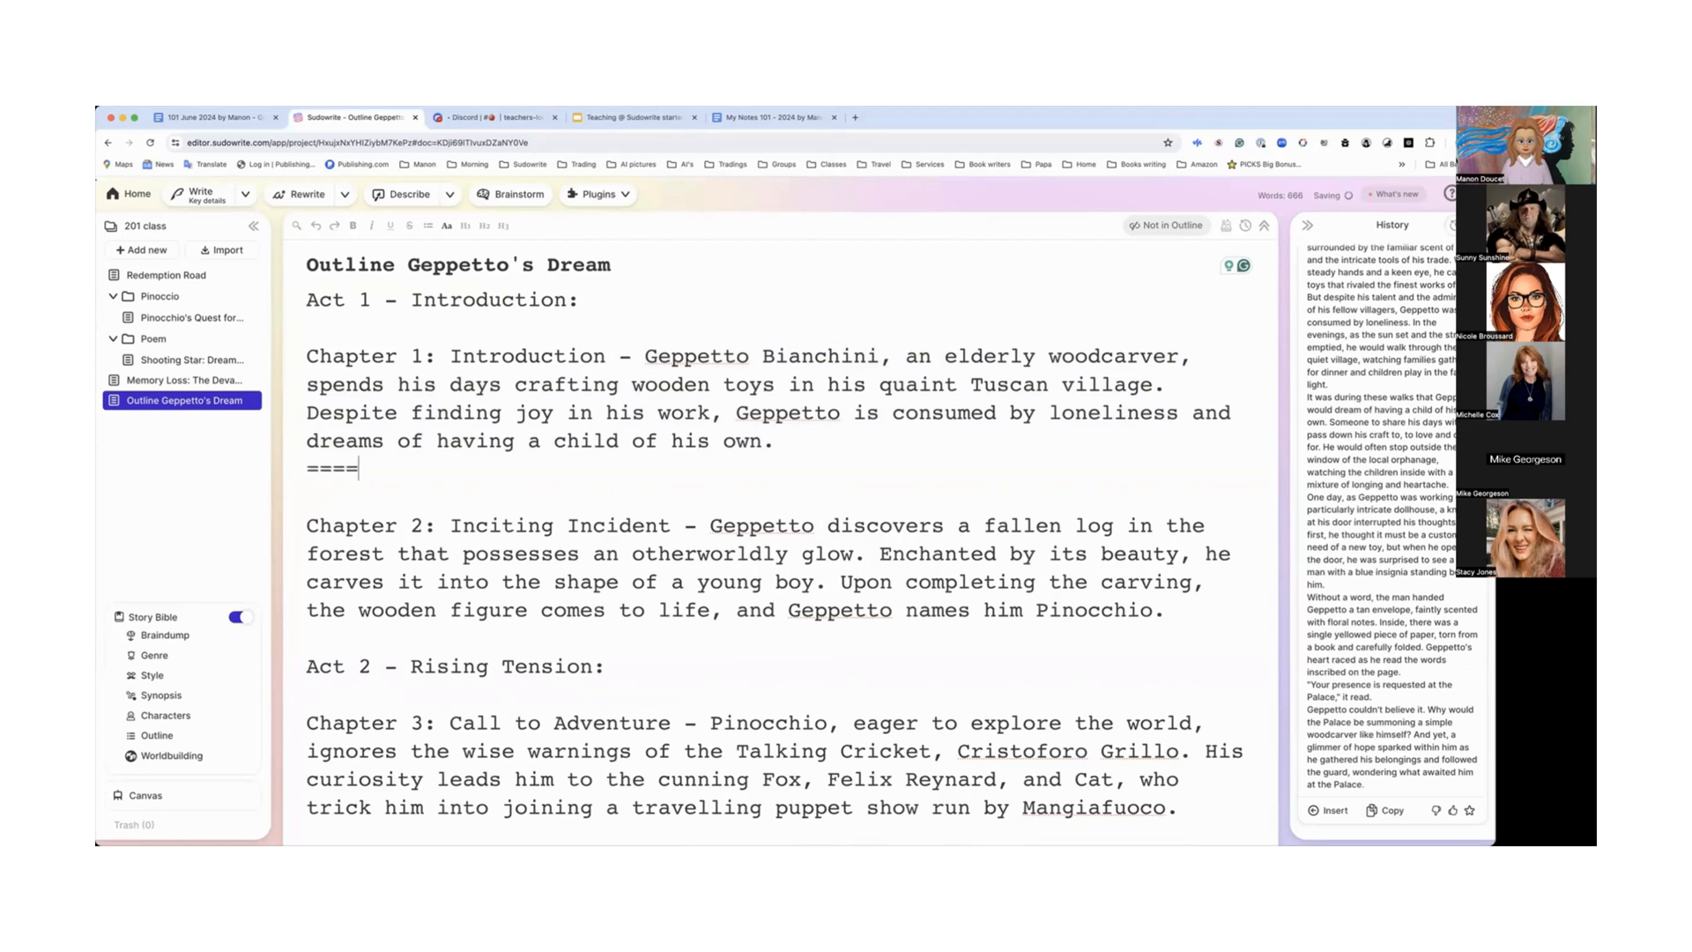
key("Return")
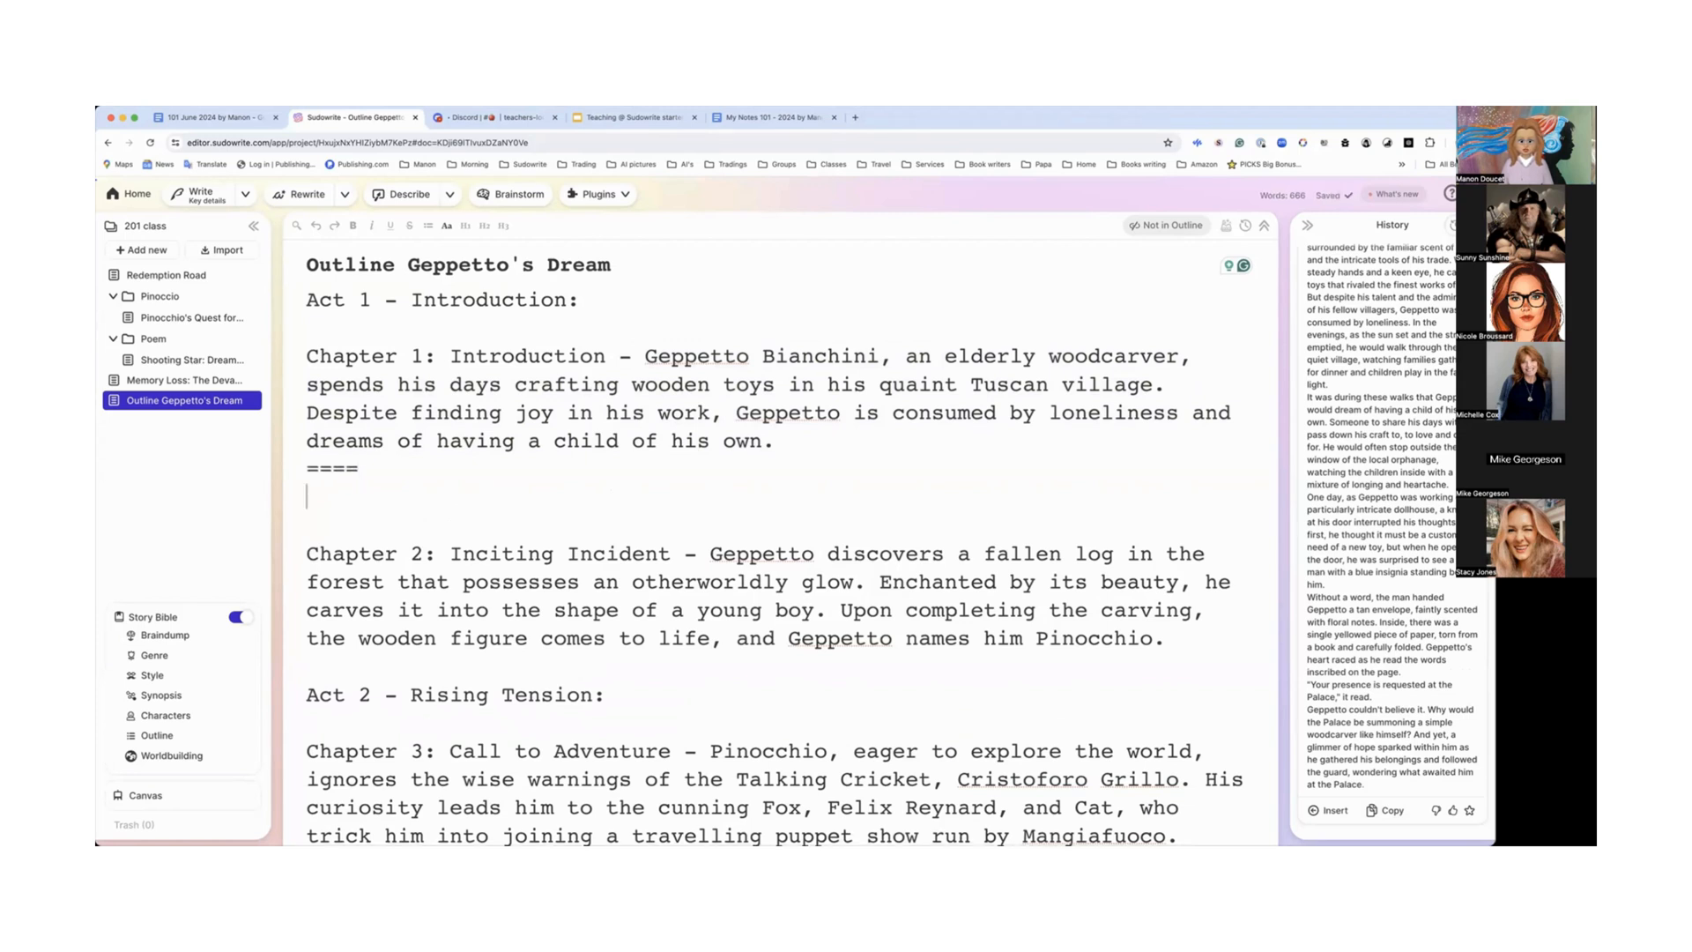
scroll(1250, 647, "down", 1)
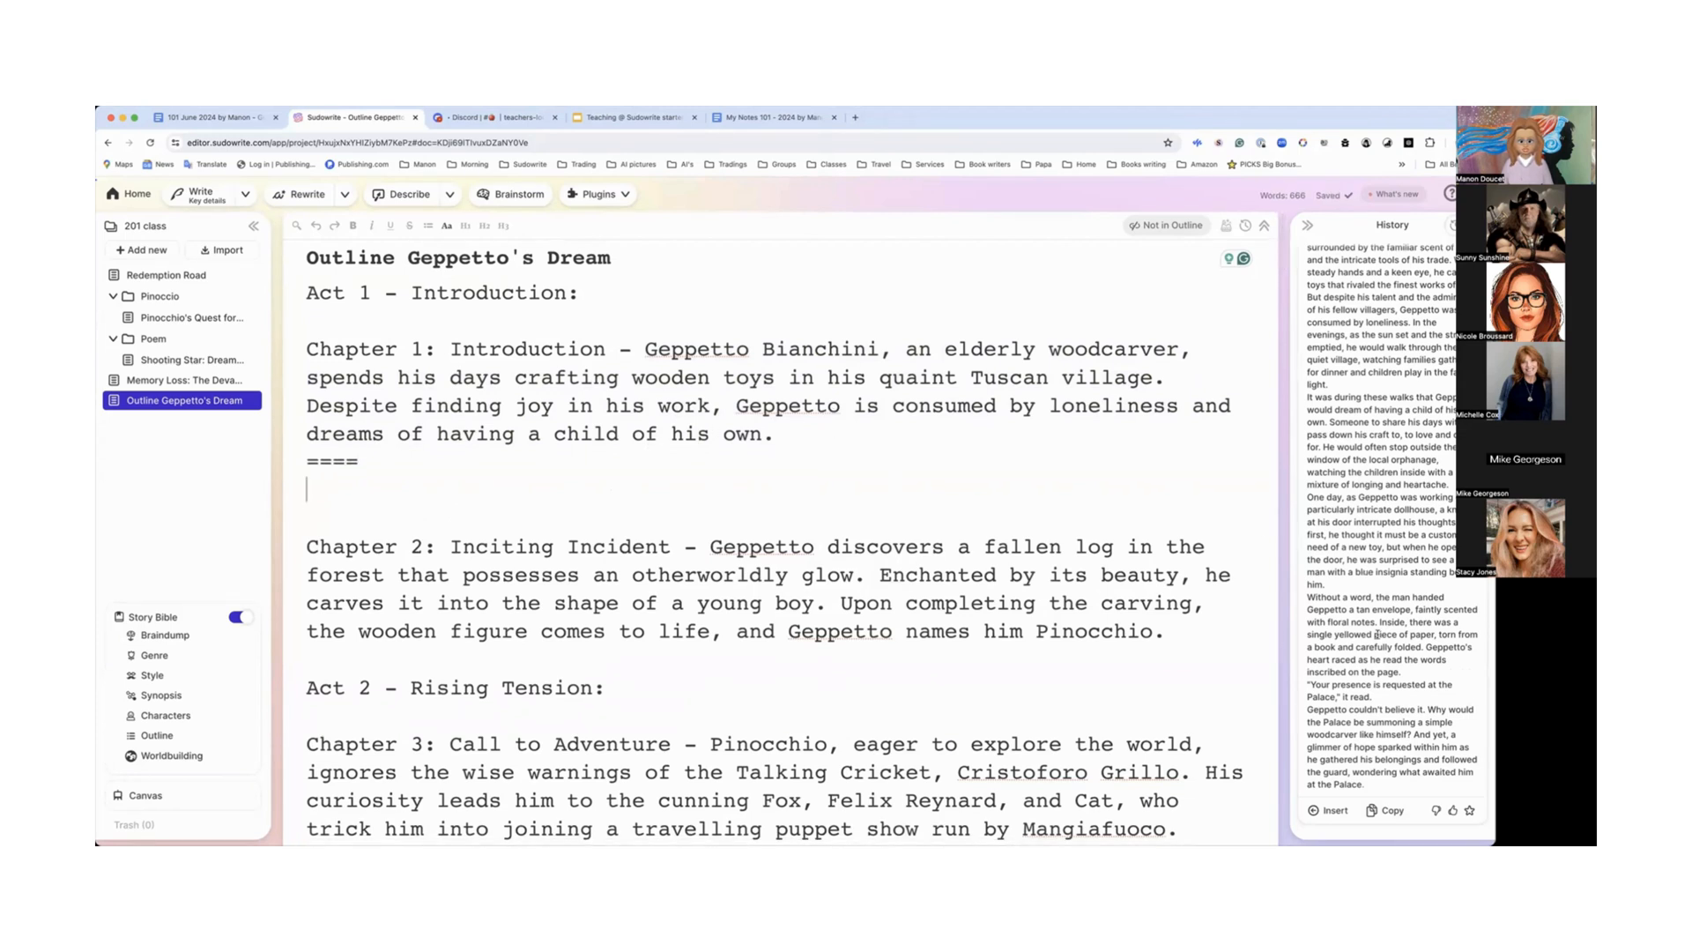
left_click(1331, 813)
Step: Read through the inserted Chapter 1 expansion up to Chapter 2, highlighting the words "sun set" in its second paragraph
scroll(779, 614, "down", 5)
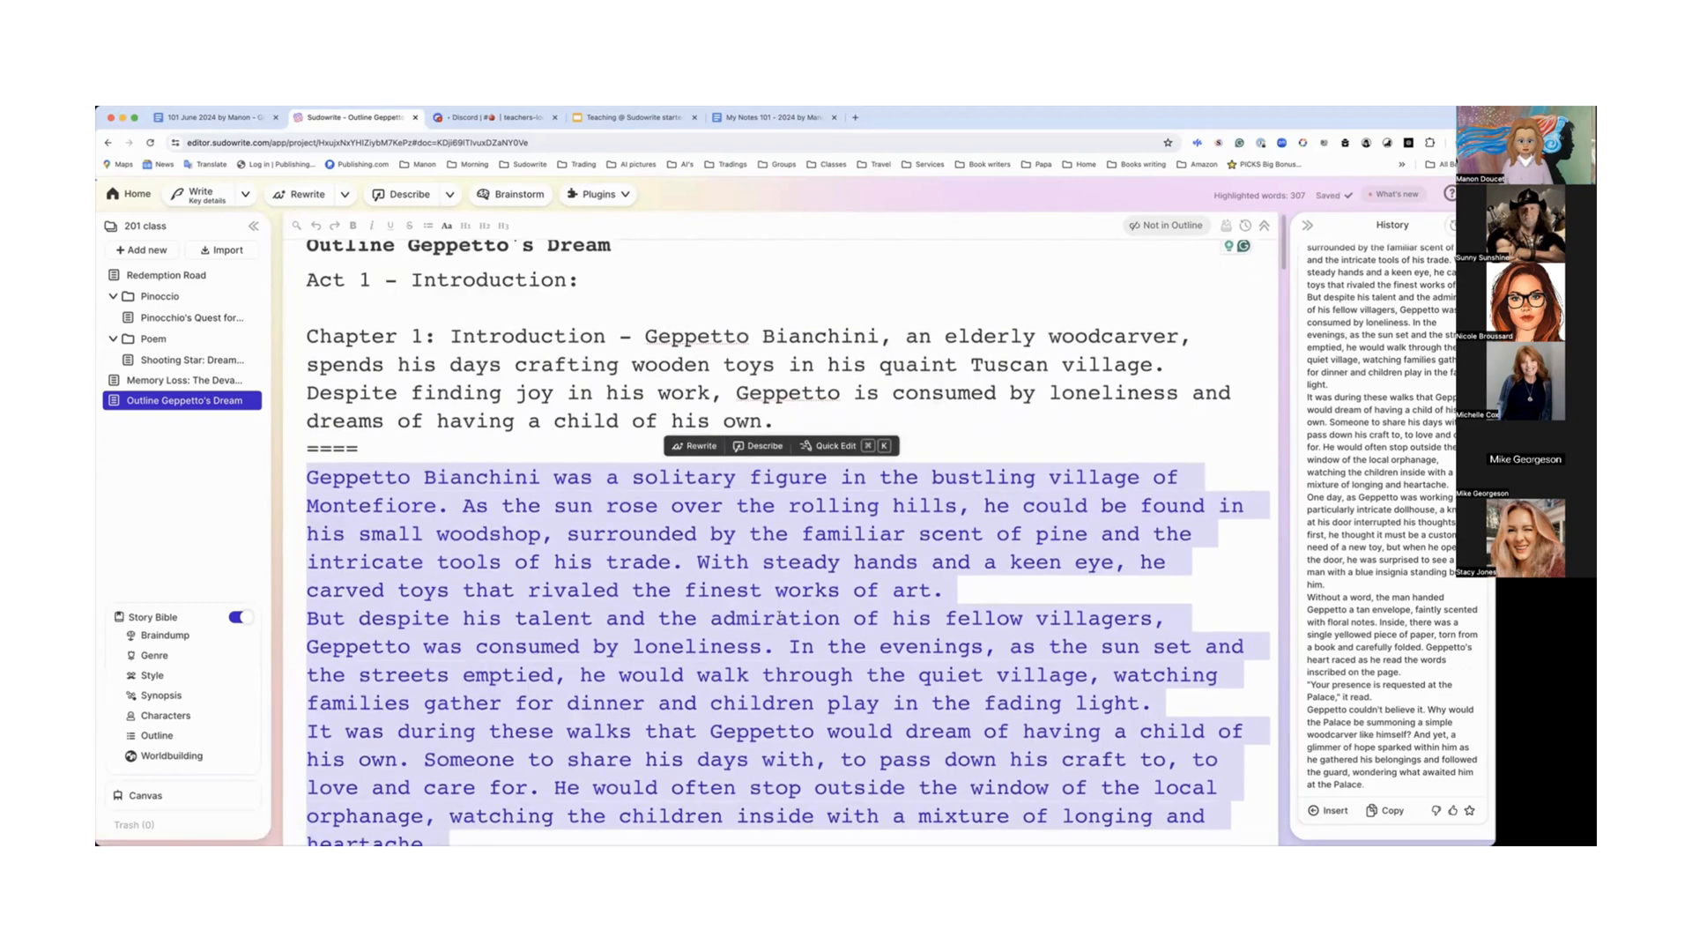
scroll(780, 614, "down", 3)
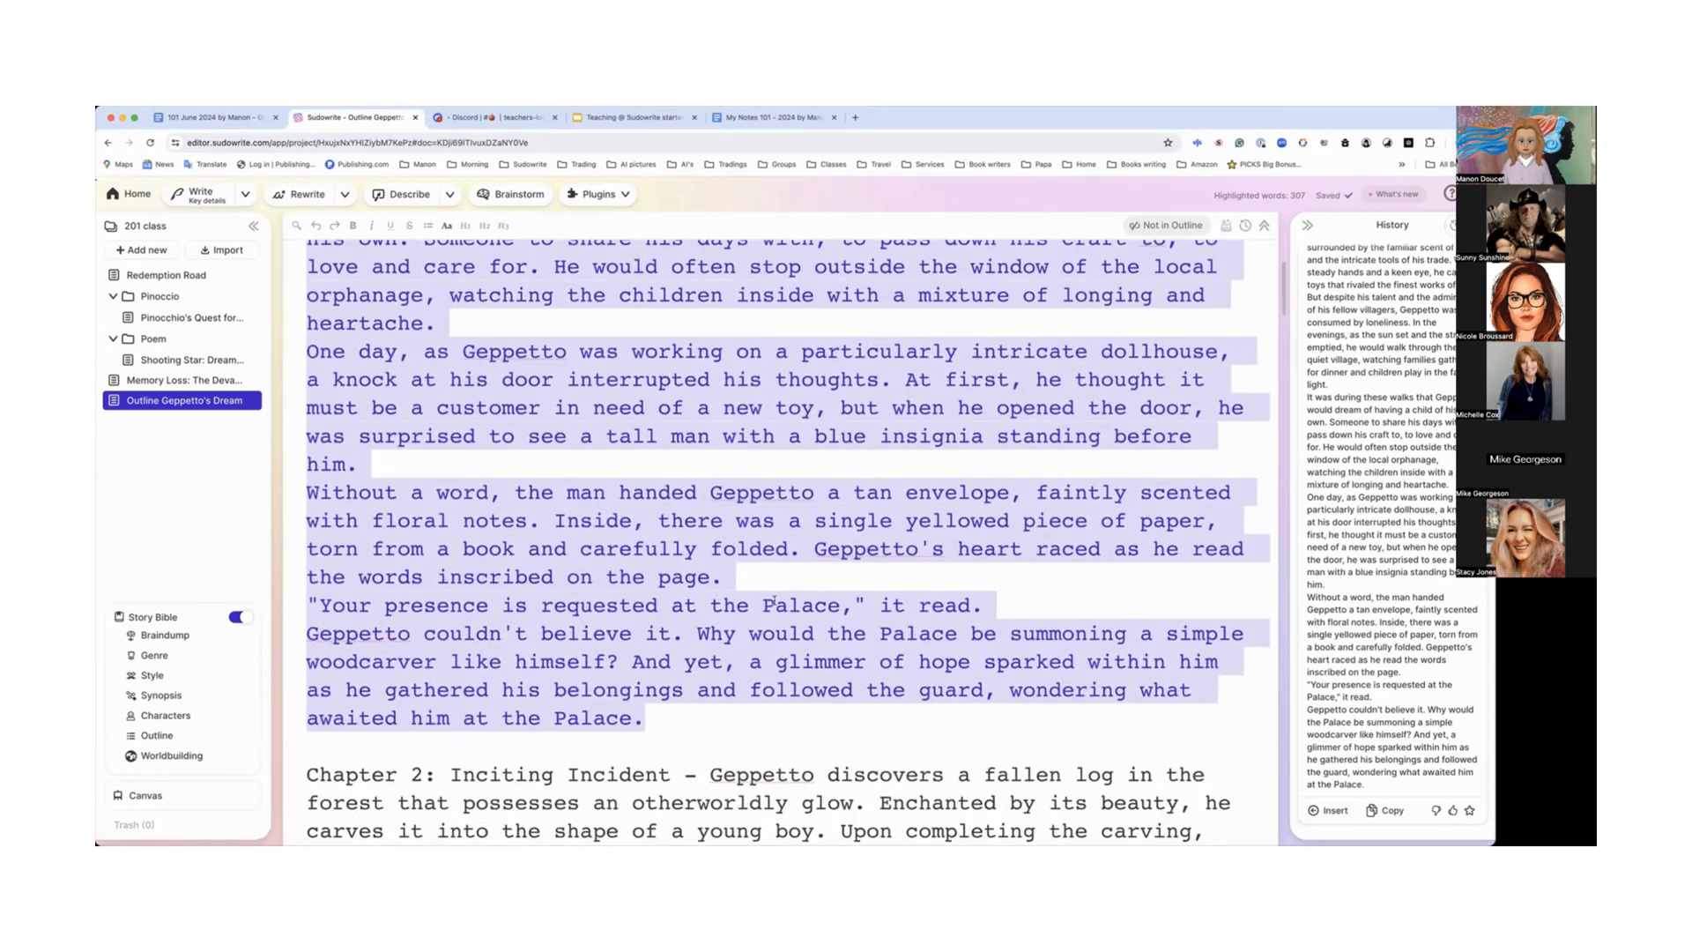
scroll(779, 595, "up", 6)
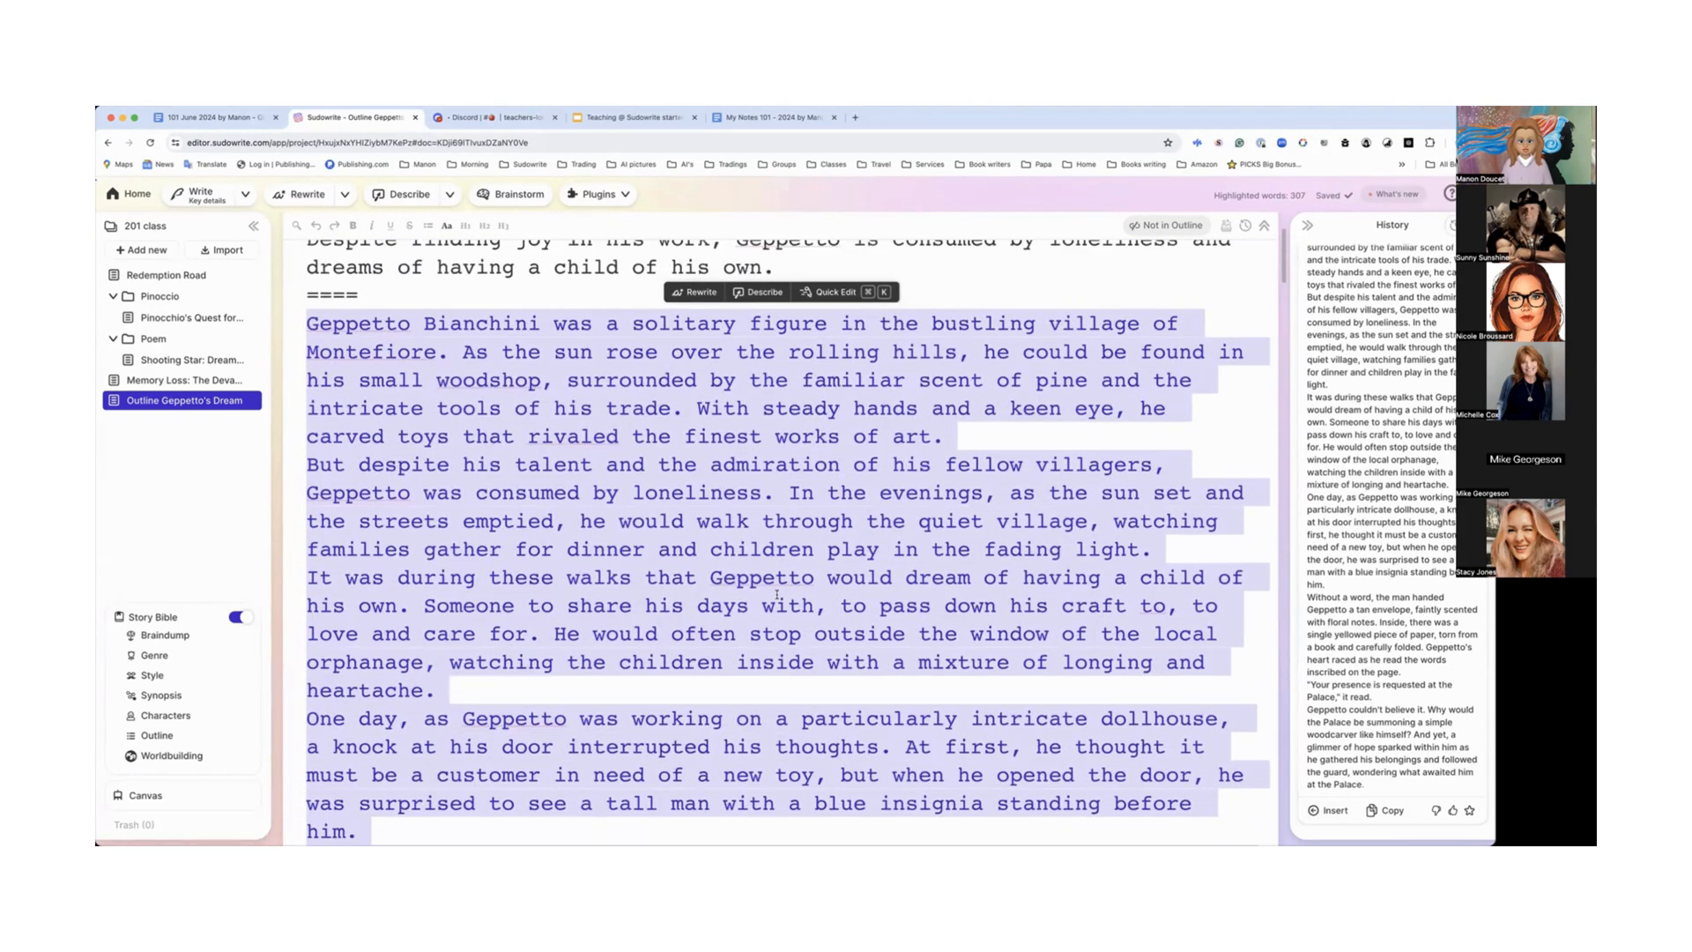
scroll(792, 592, "down", 1)
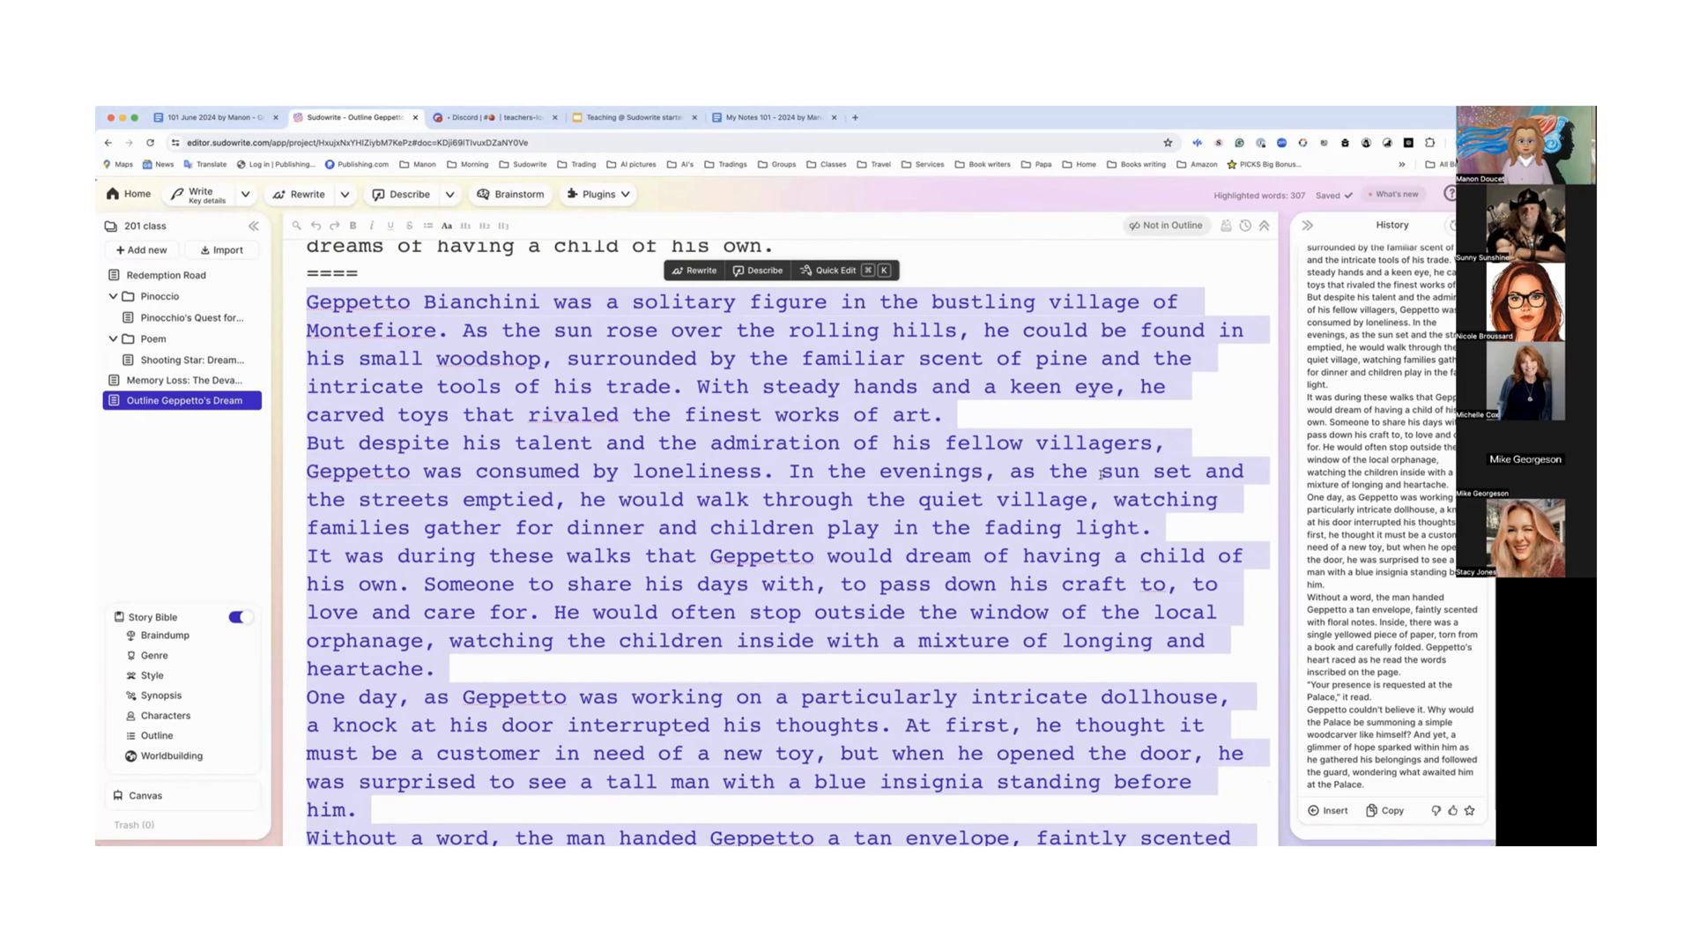
left_click_drag(1103, 472, 1190, 472)
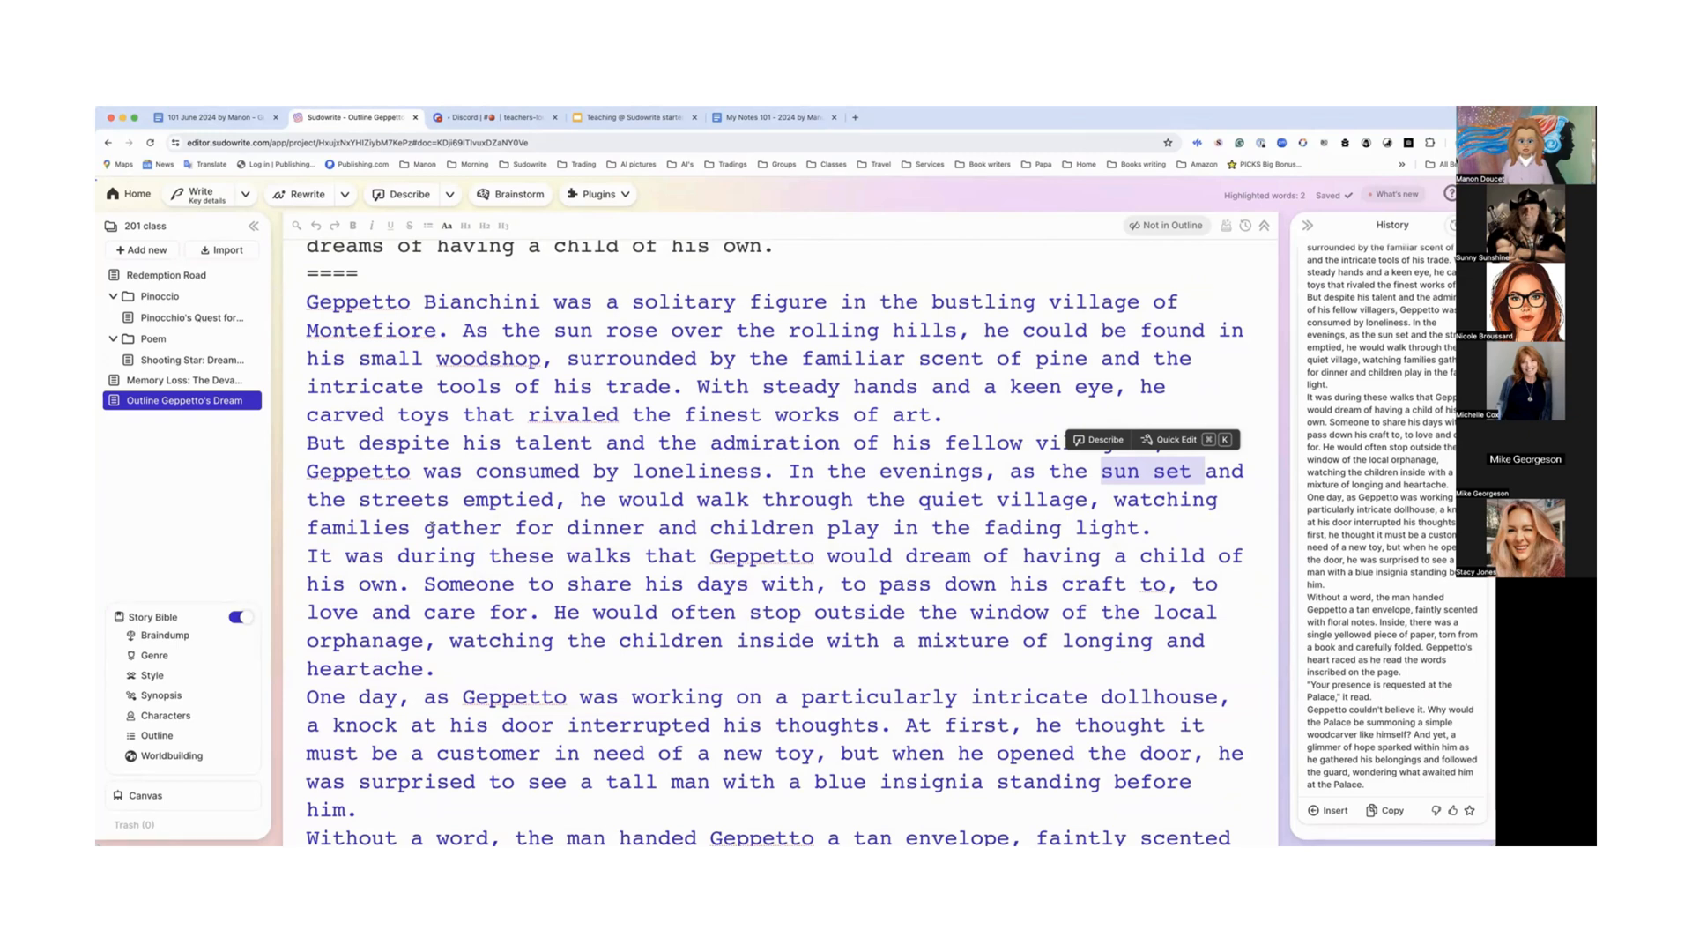
scroll(414, 537, "down", 5)
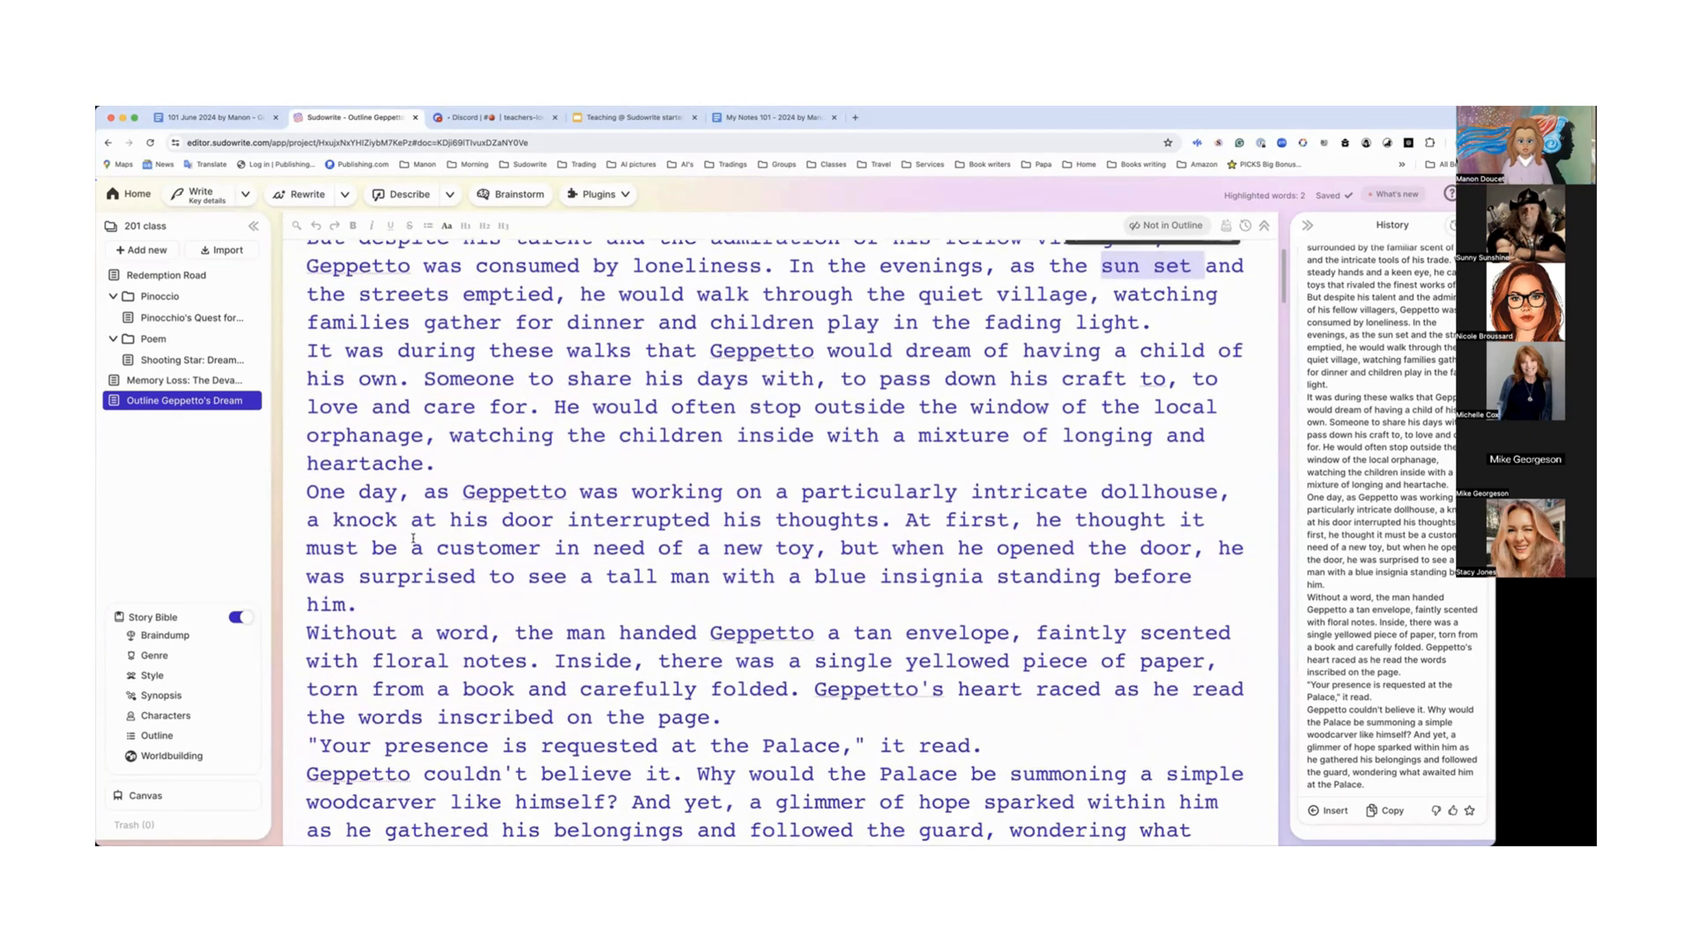
scroll(413, 538, "down", 3)
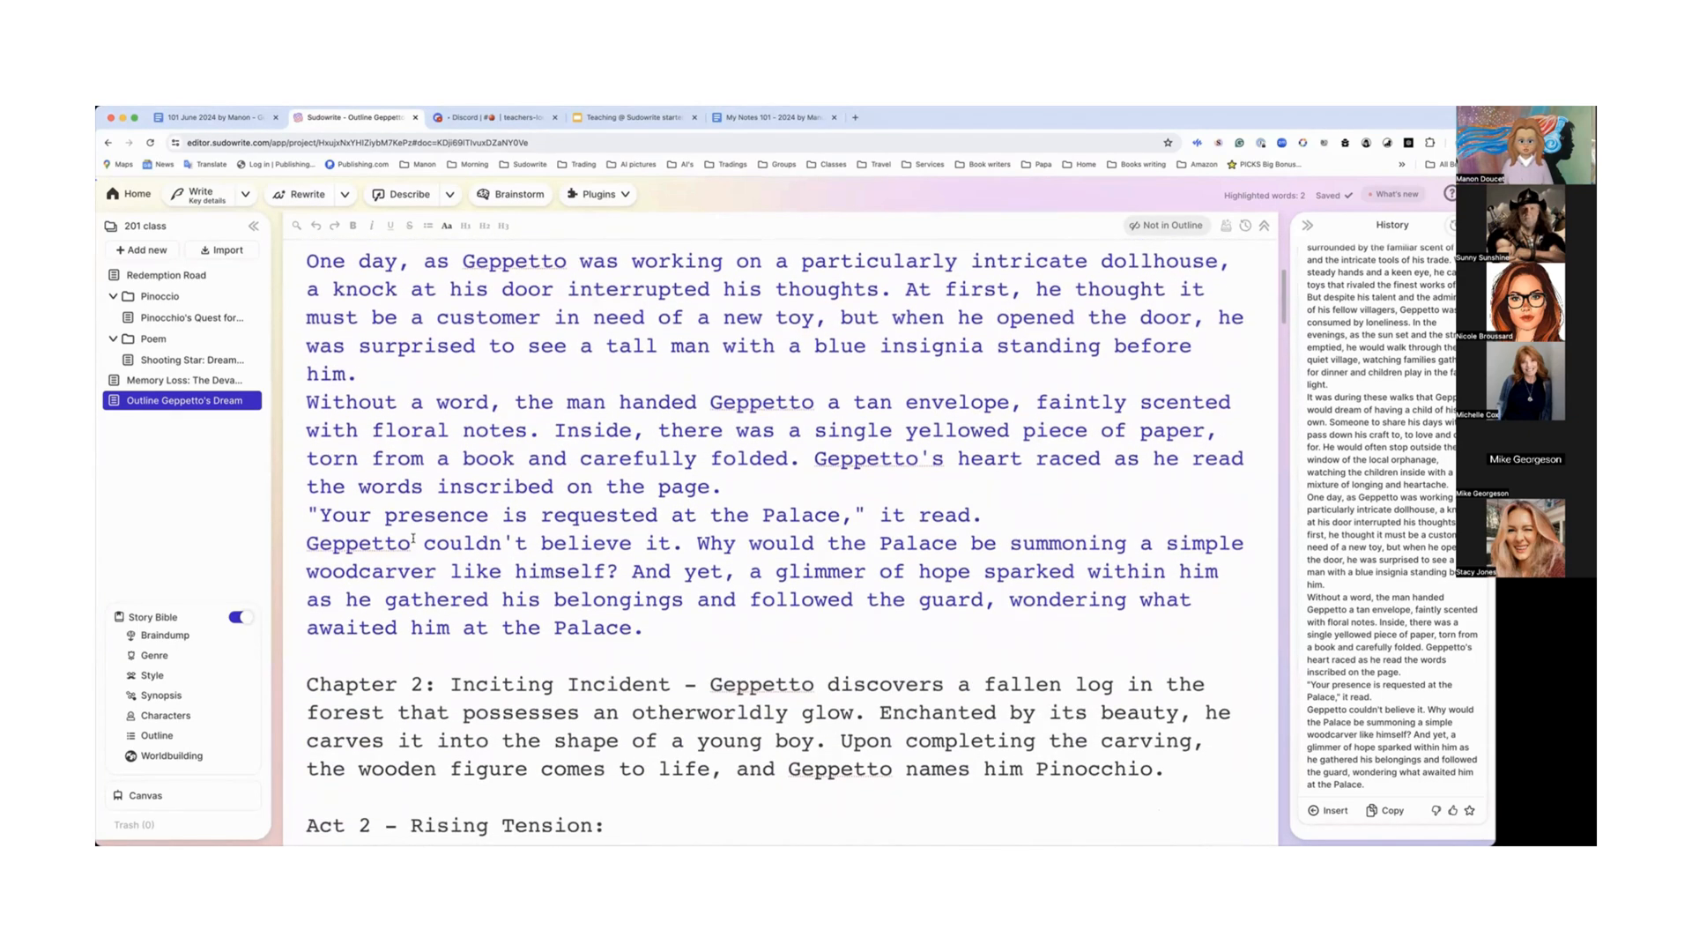
scroll(413, 538, "up", 2)
scroll(413, 537, "up", 5)
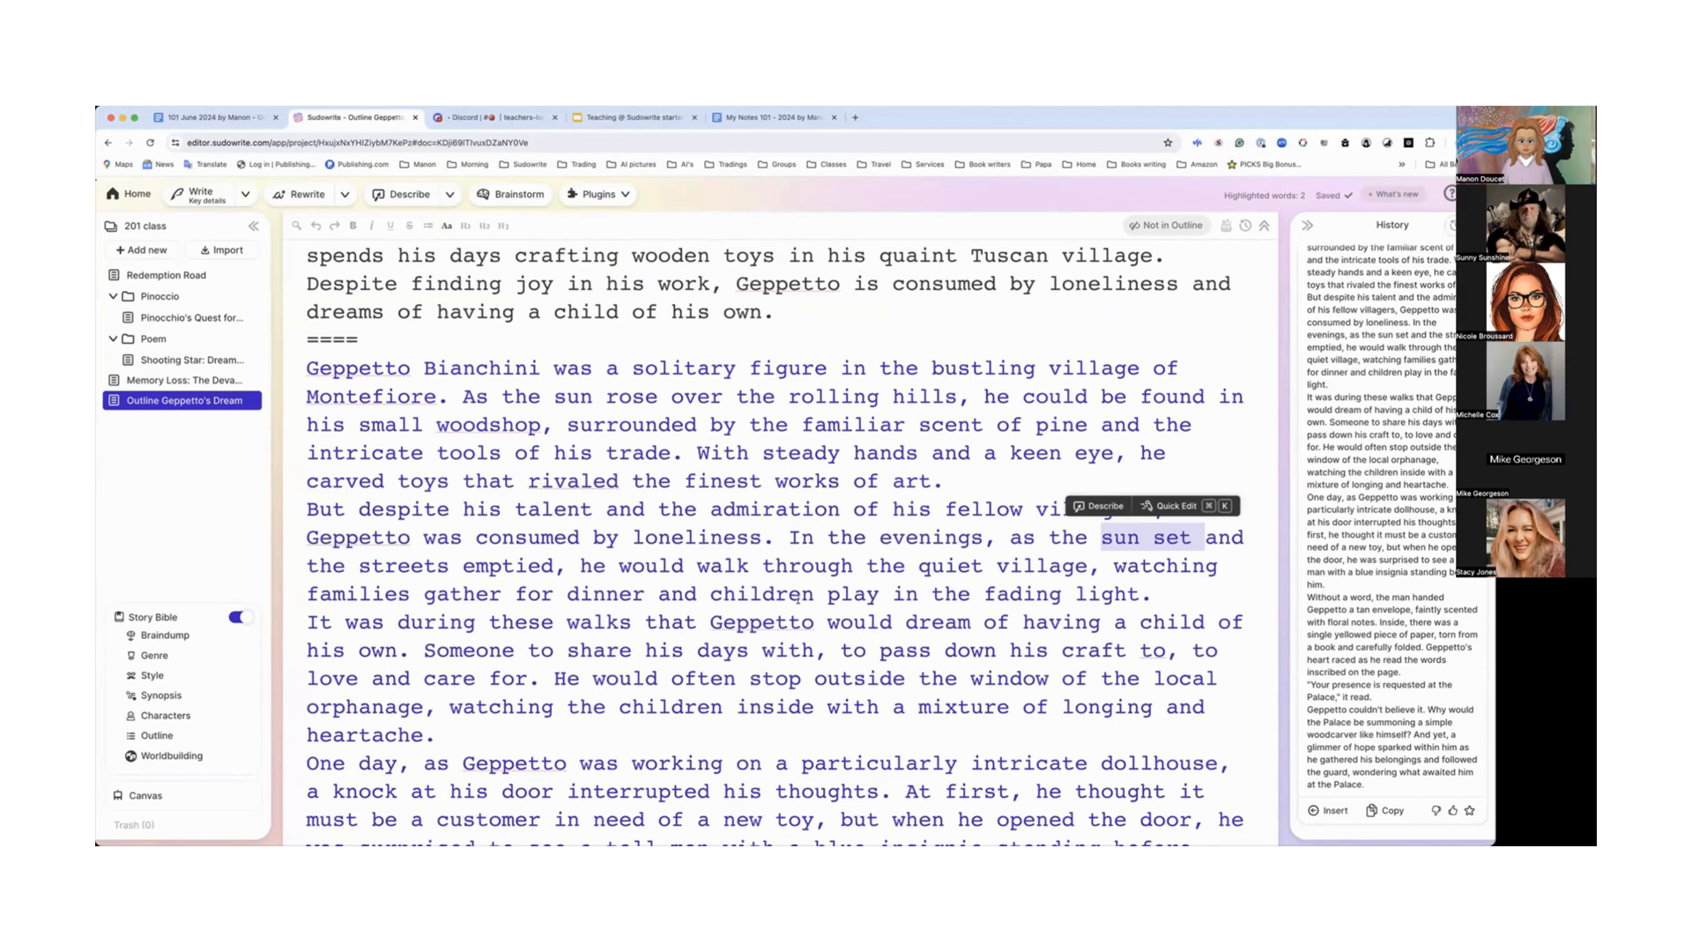
scroll(797, 598, "down", 7)
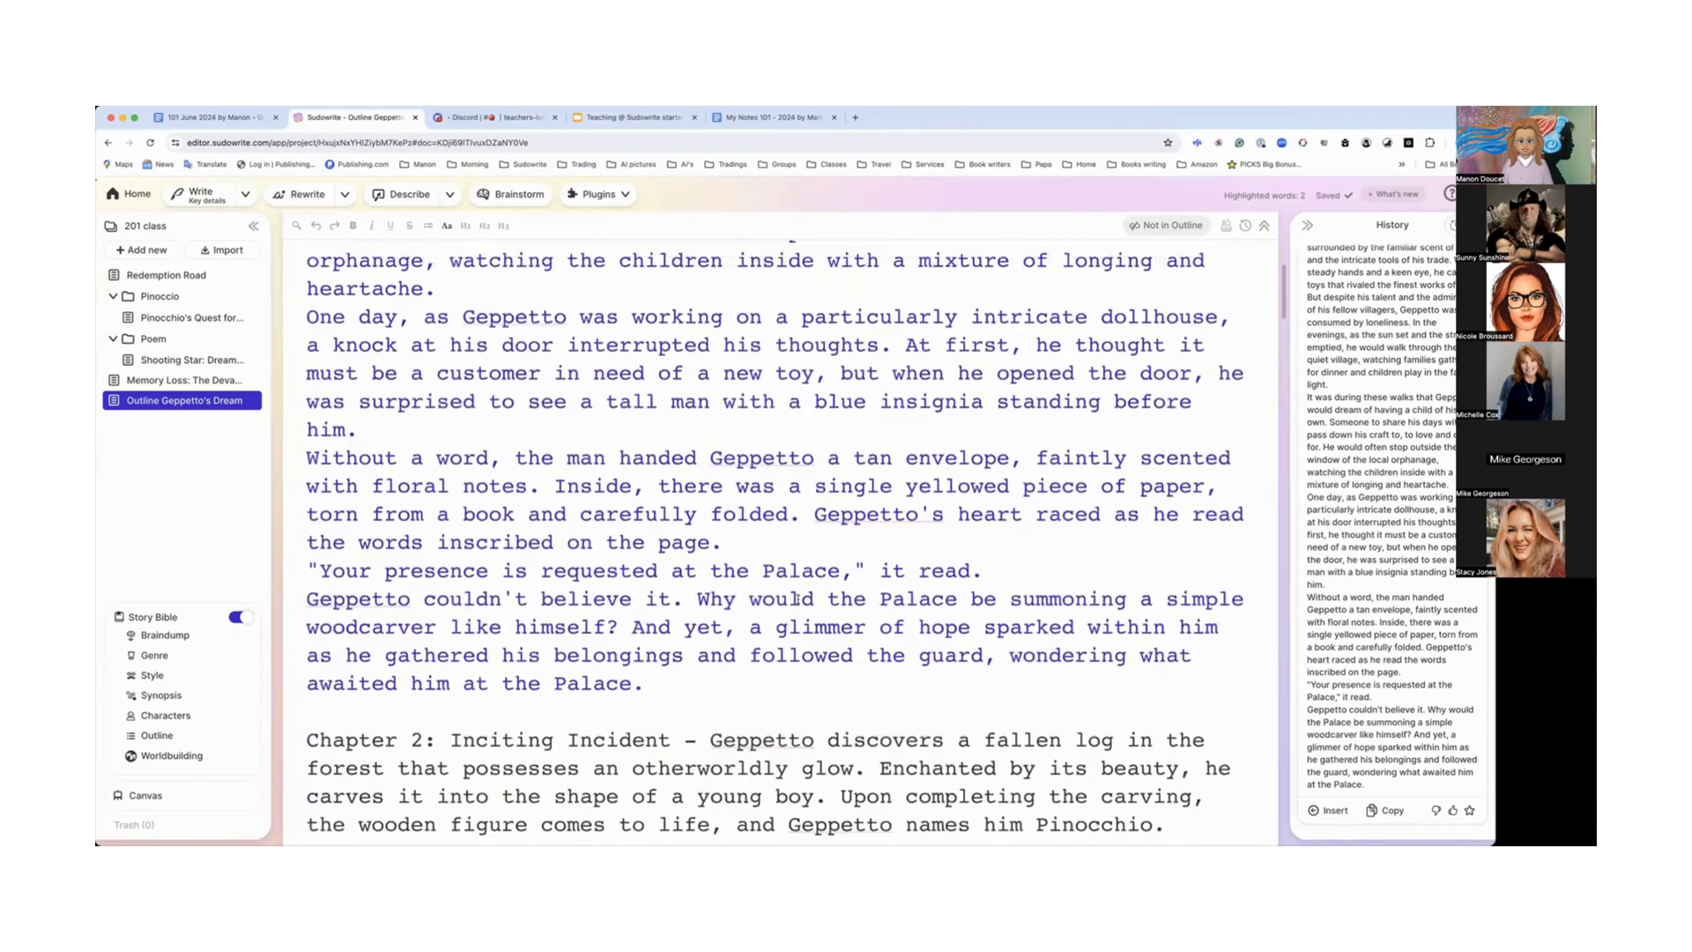
scroll(798, 598, "up", 9)
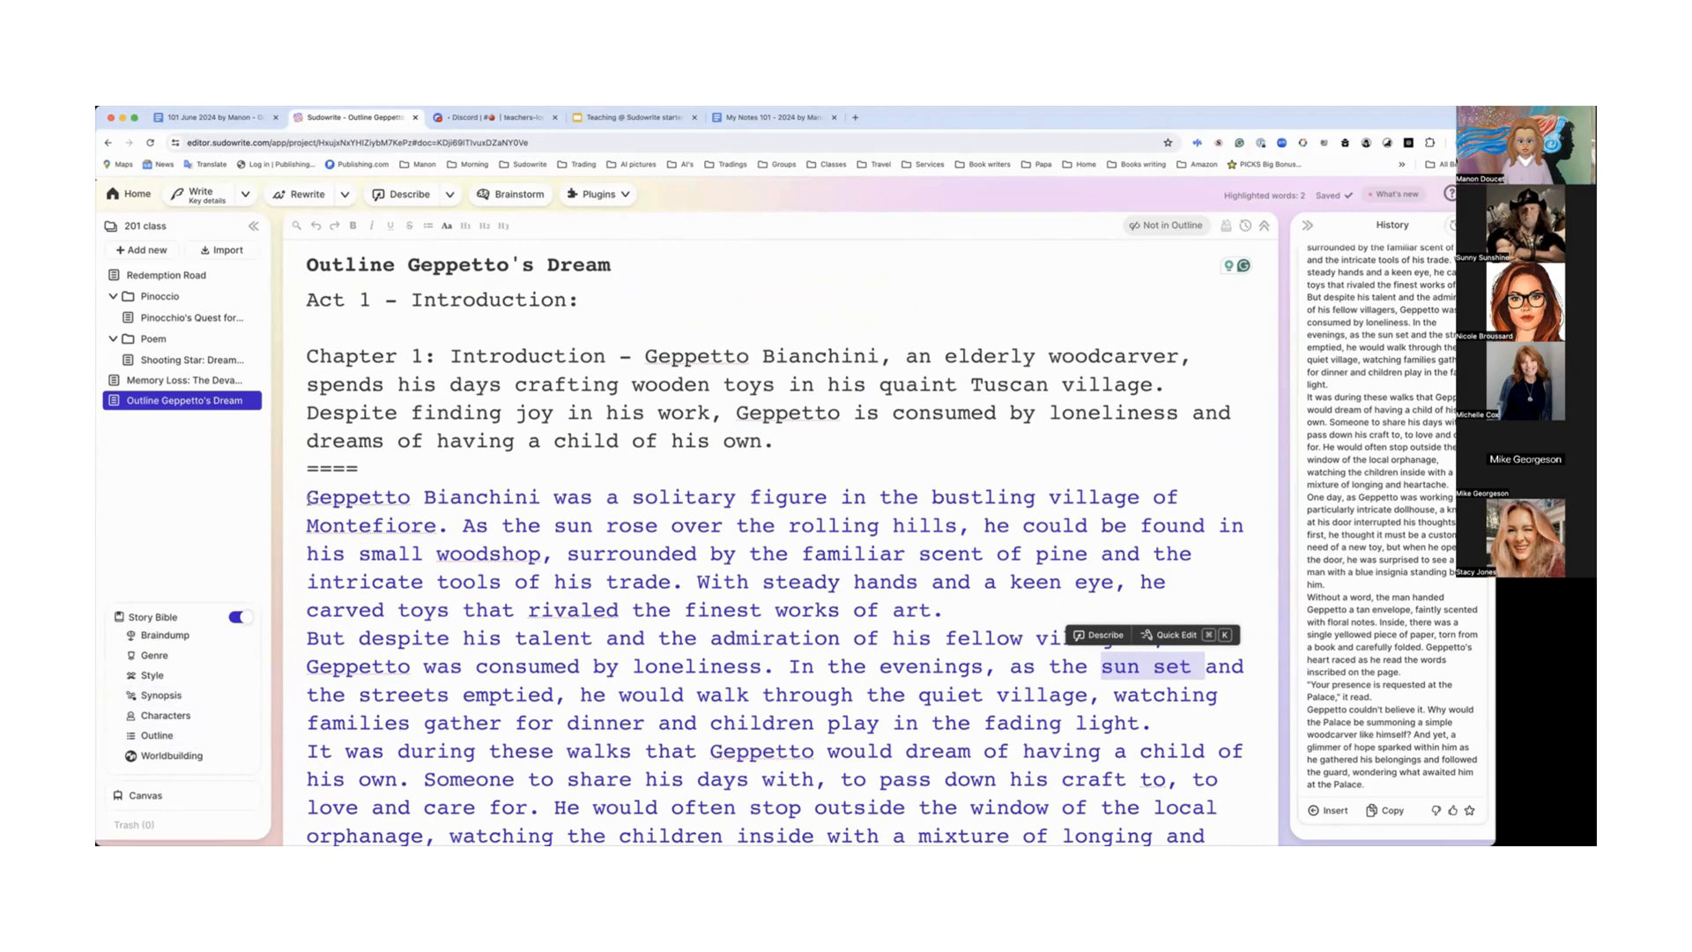
Step: Copy the expanded Chapter 1 text and replace the Chapter 1 description in the Story Bible outline with it
left_click(1389, 810)
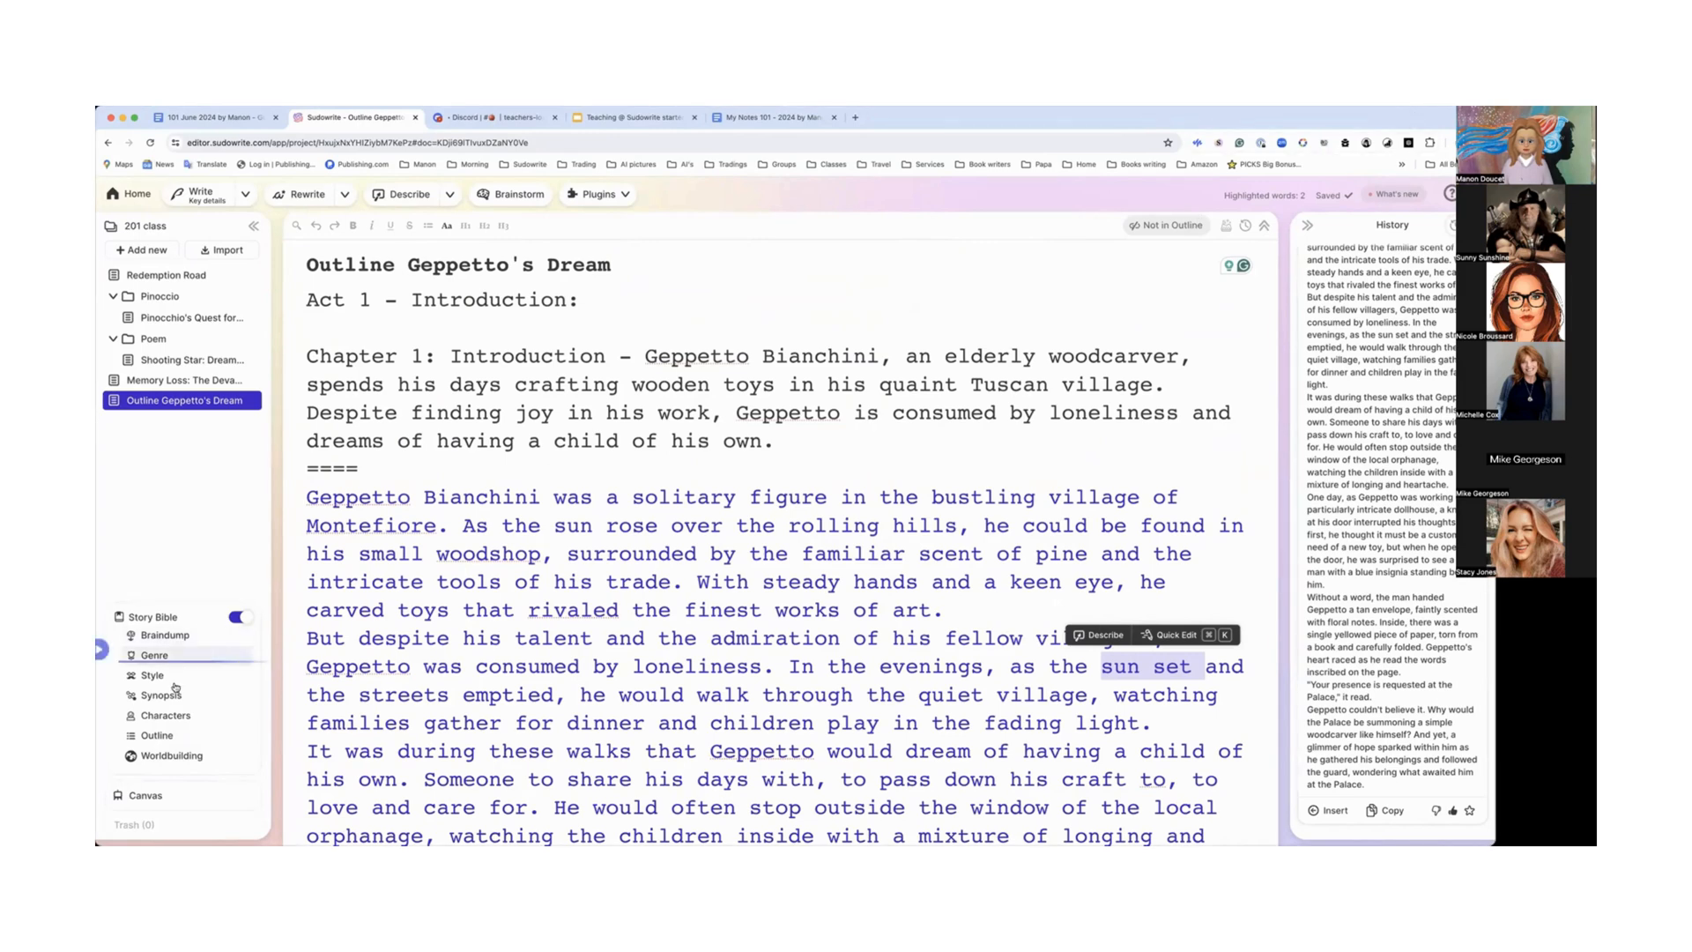
left_click(167, 736)
left_click(167, 737)
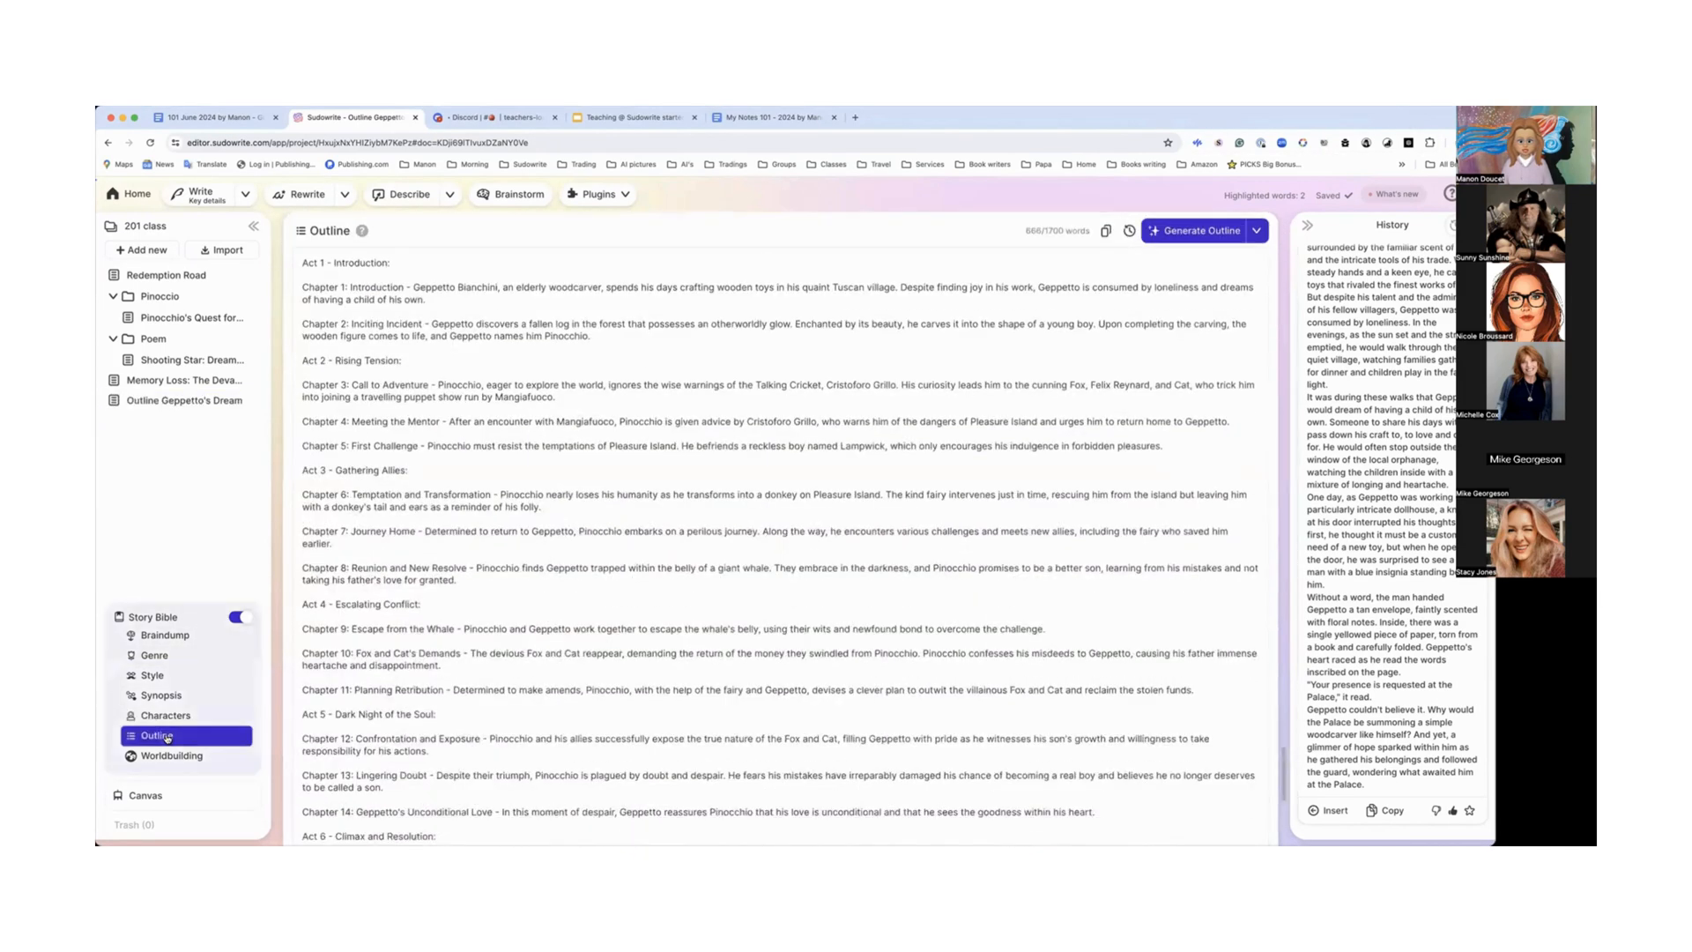
left_click_drag(415, 282, 432, 298)
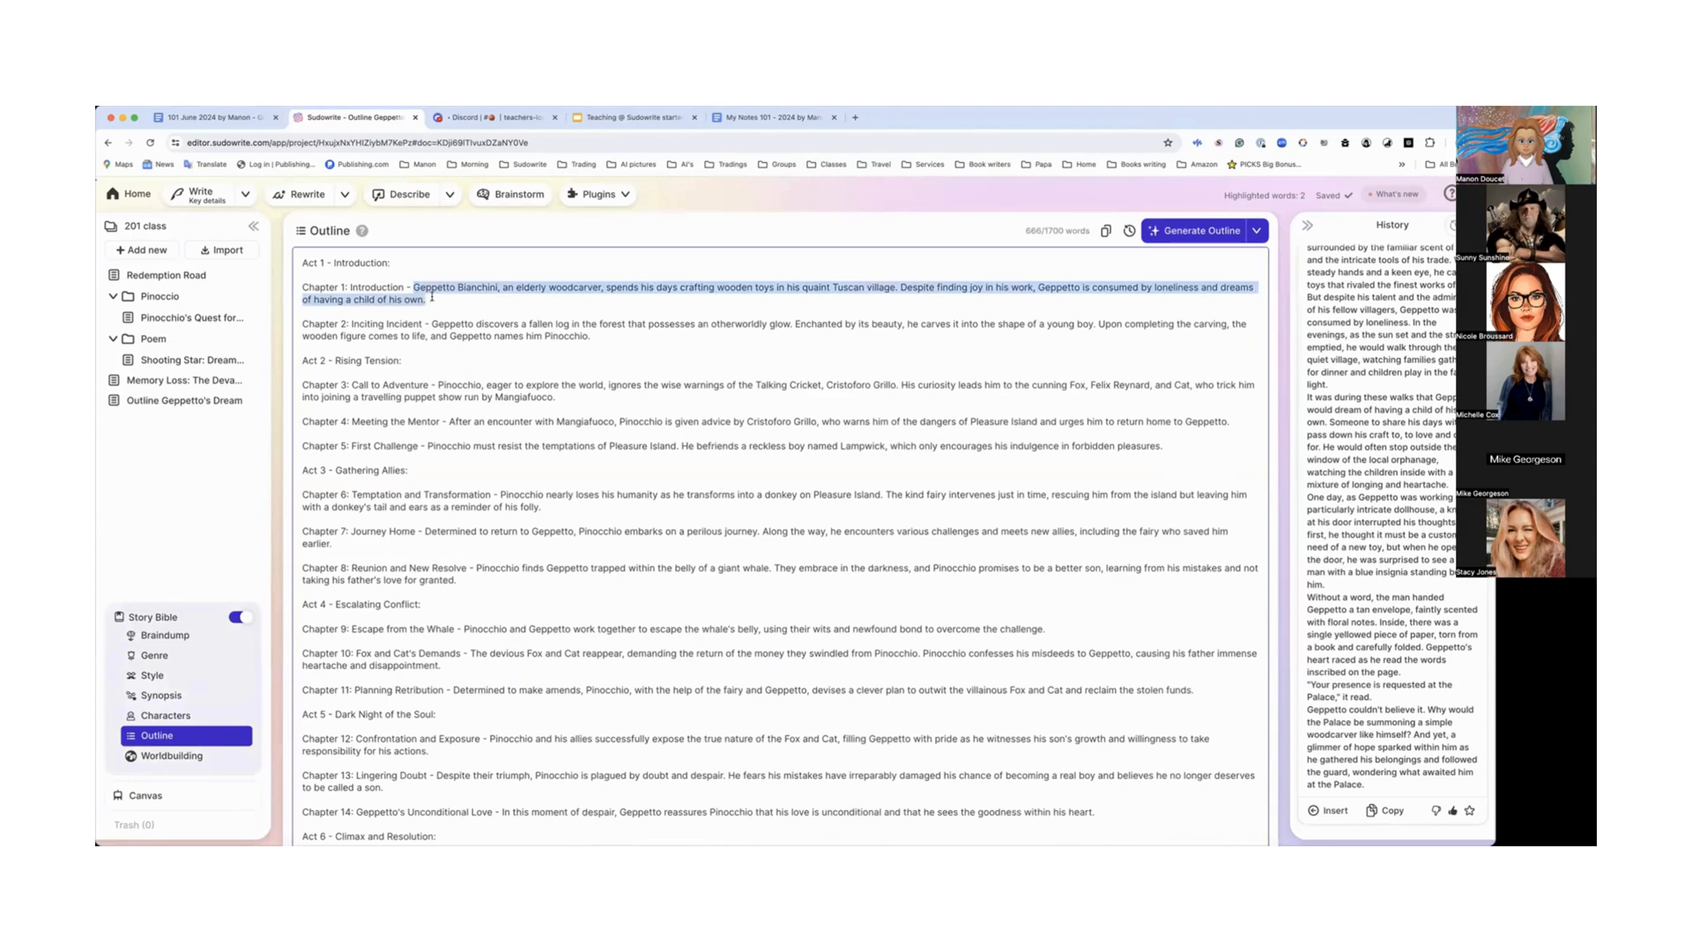
key("super+v")
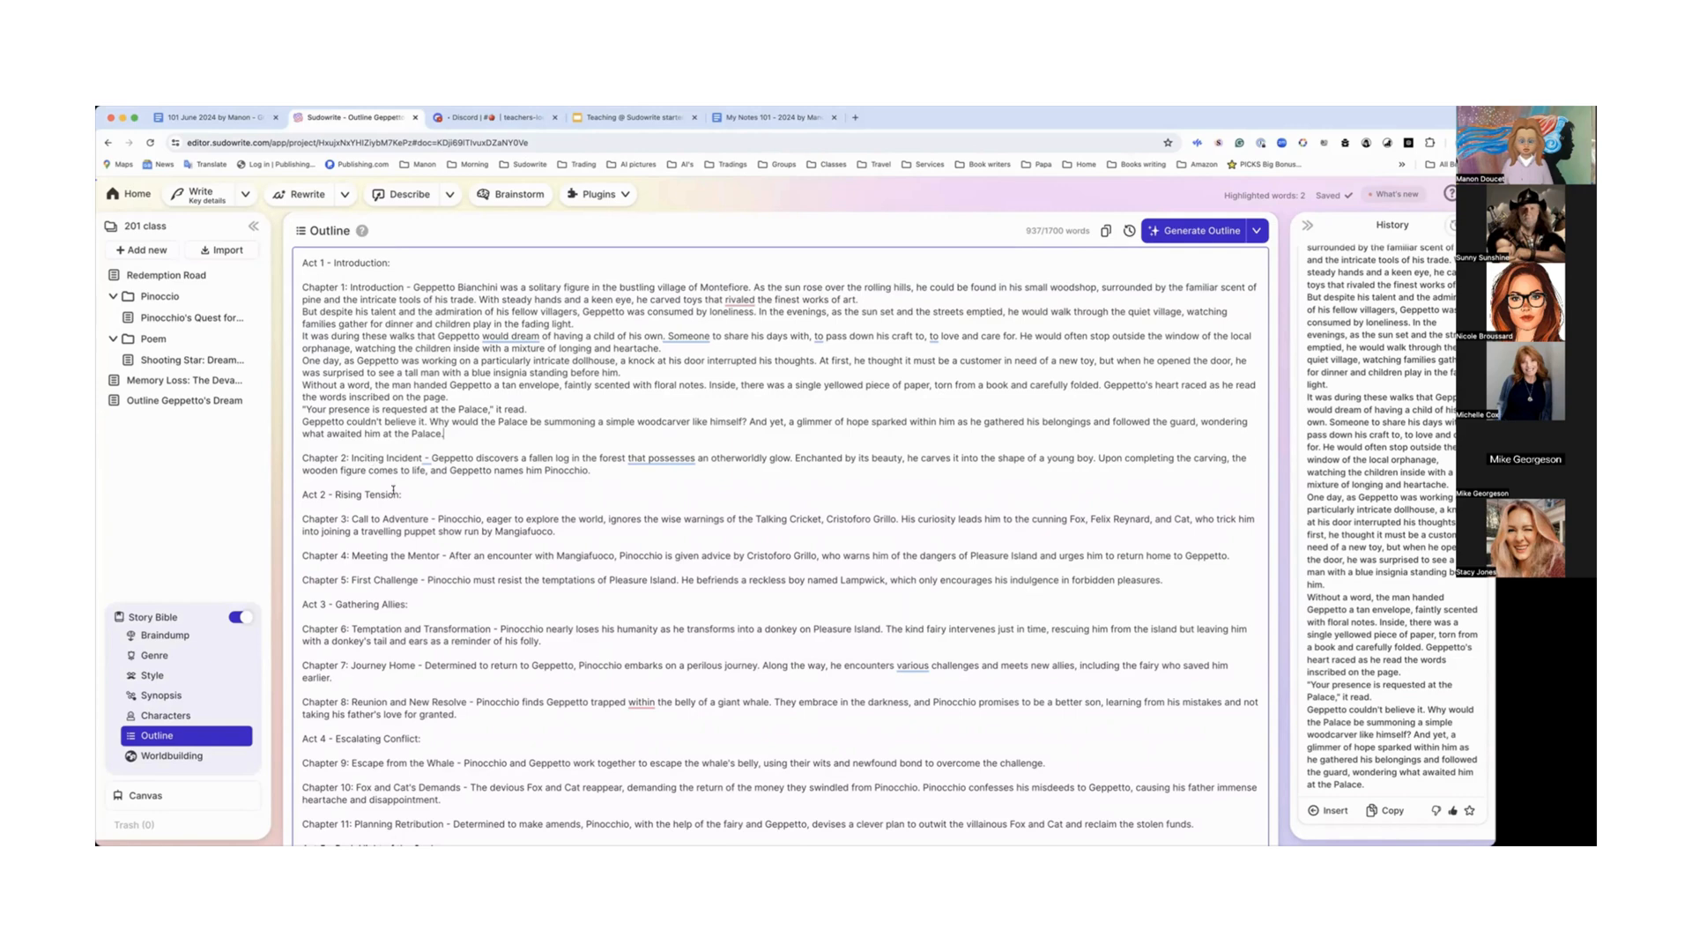
Step: Review the June 27, 2024 12:10 PM version in the outline's history, highlighting its Chapter 1 to Act 2 text, and close the history
left_click_drag(351, 519, 556, 532)
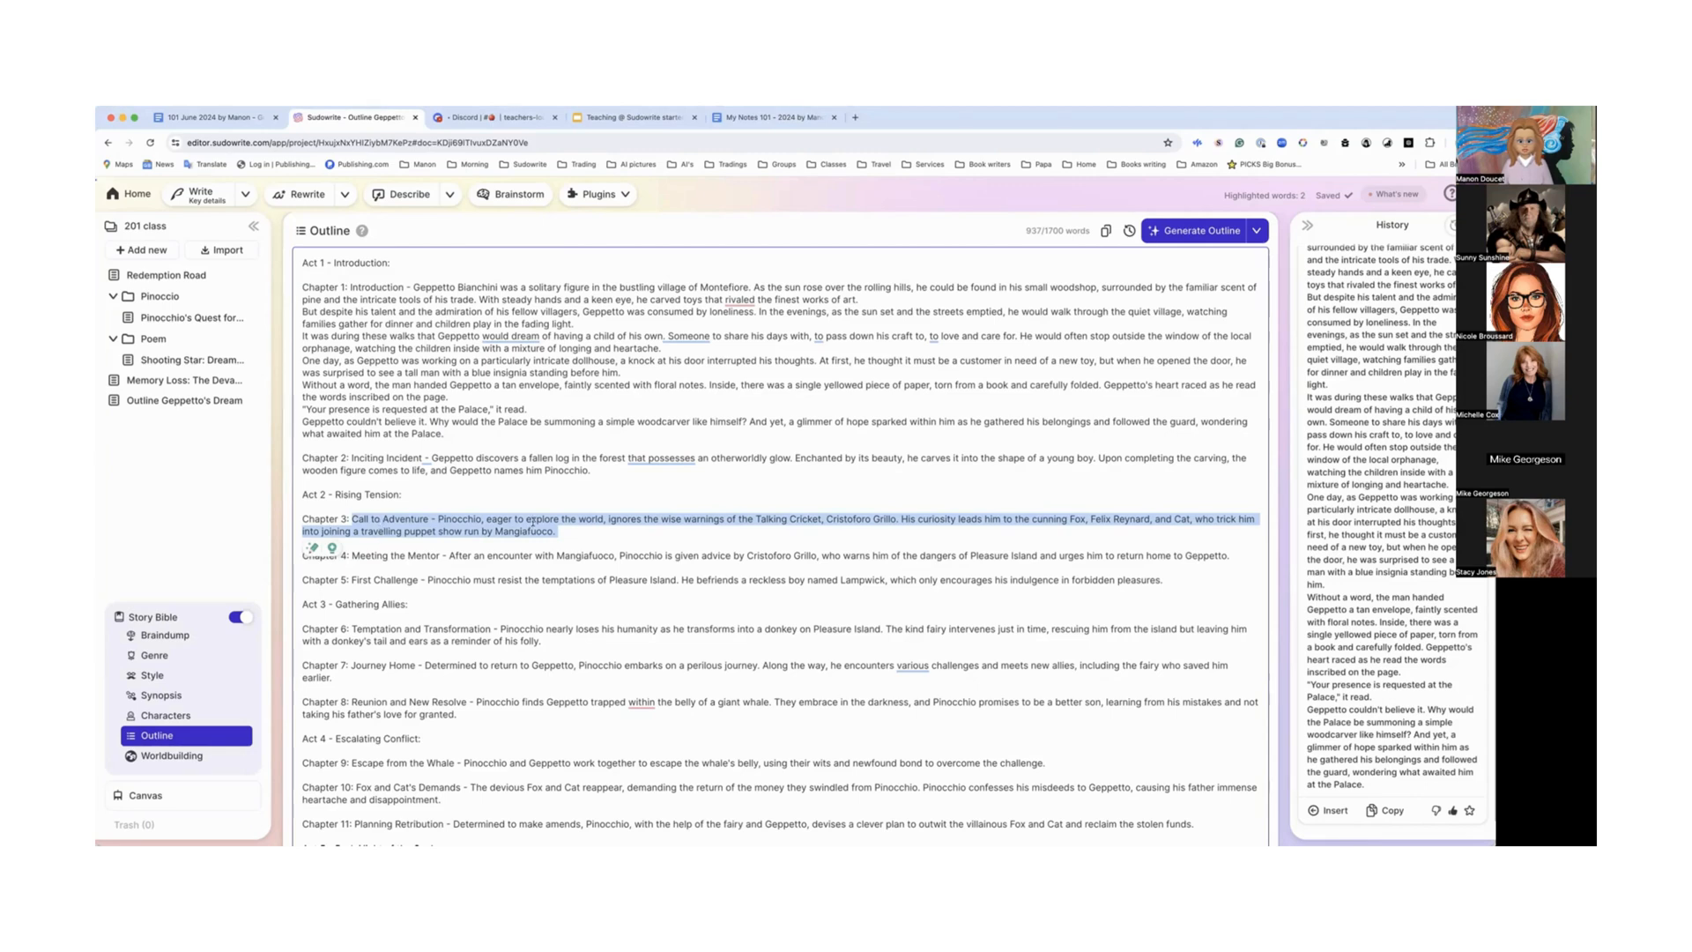
left_click(1129, 231)
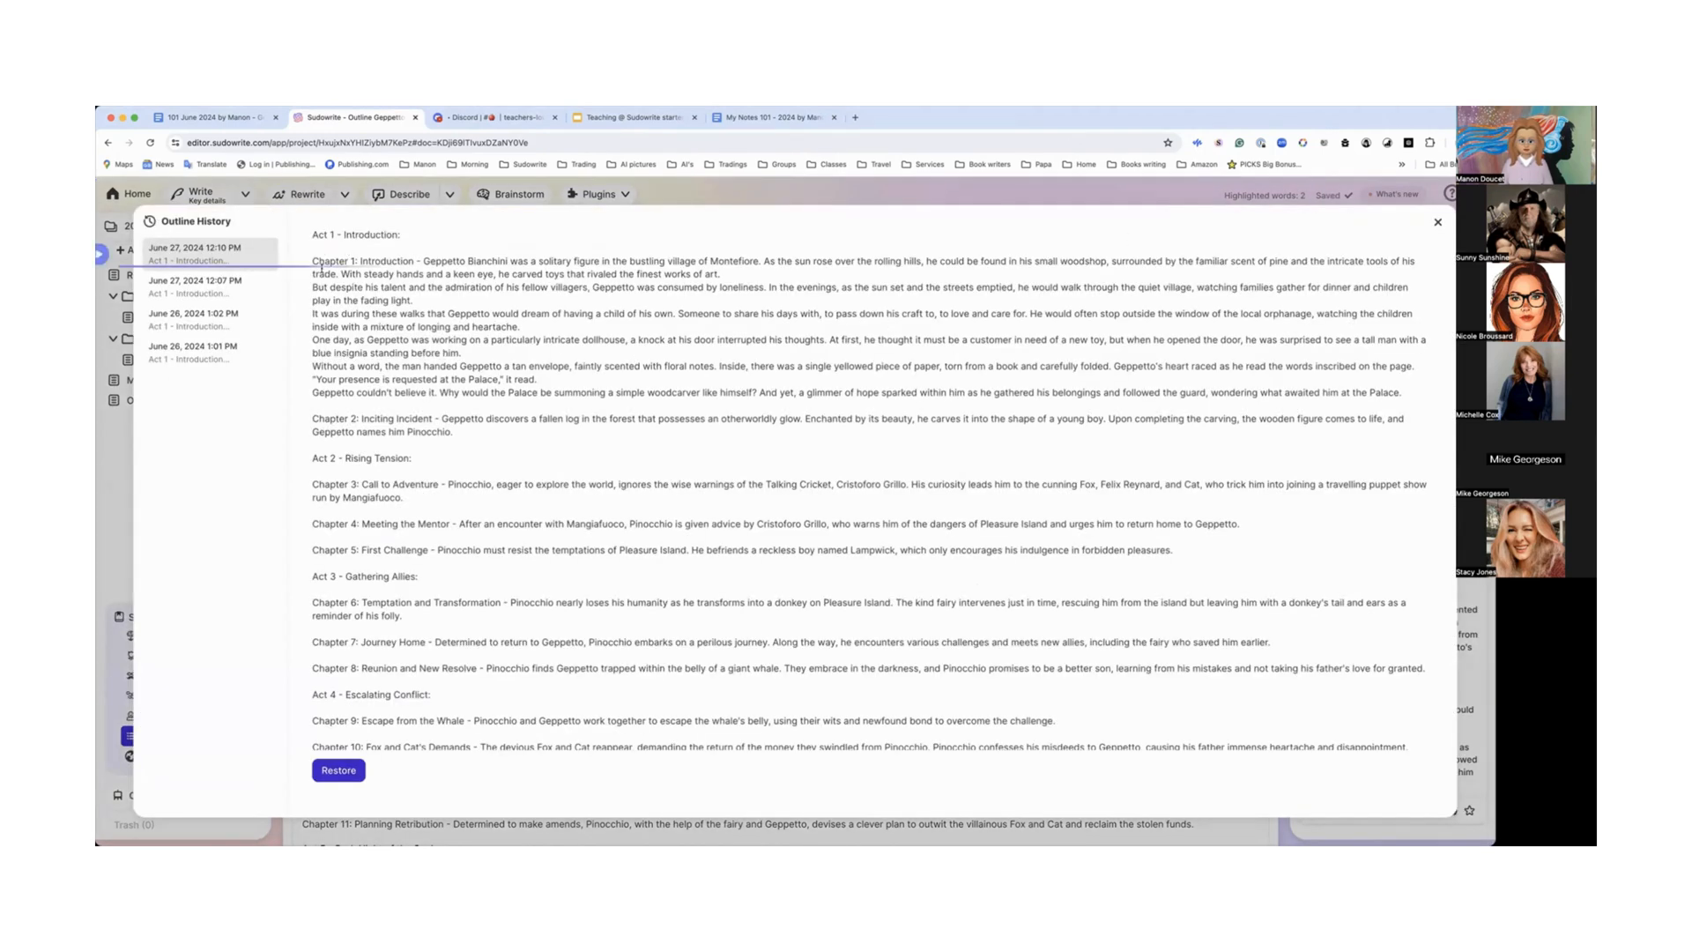
left_click_drag(322, 269, 496, 468)
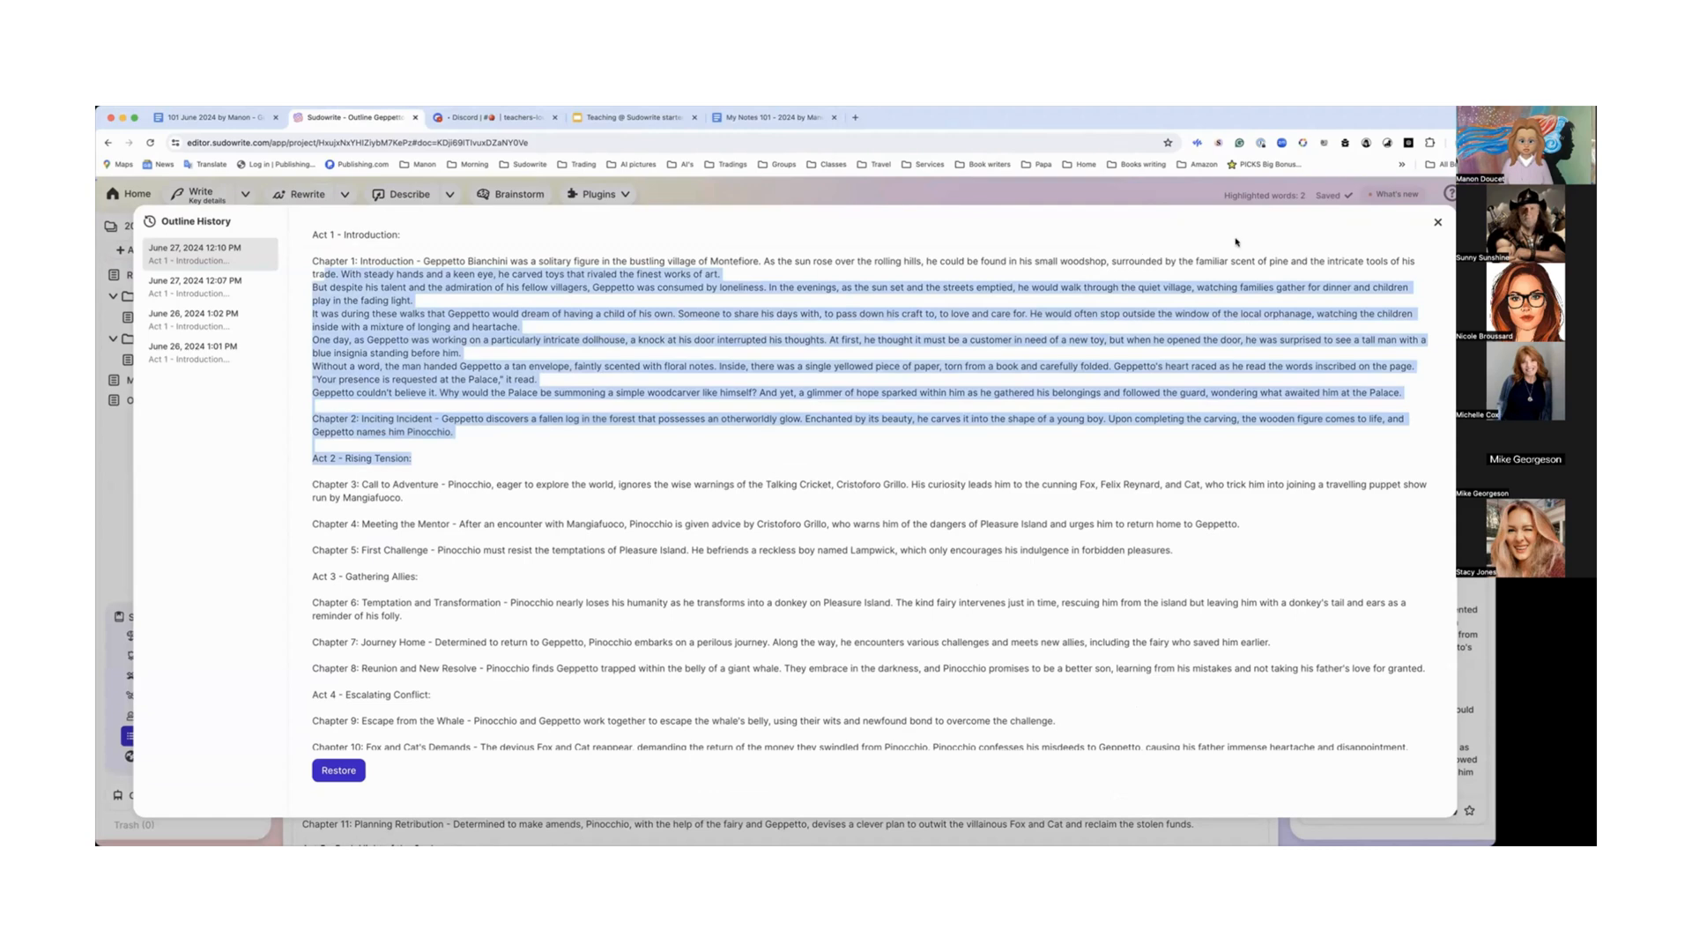
left_click(1438, 224)
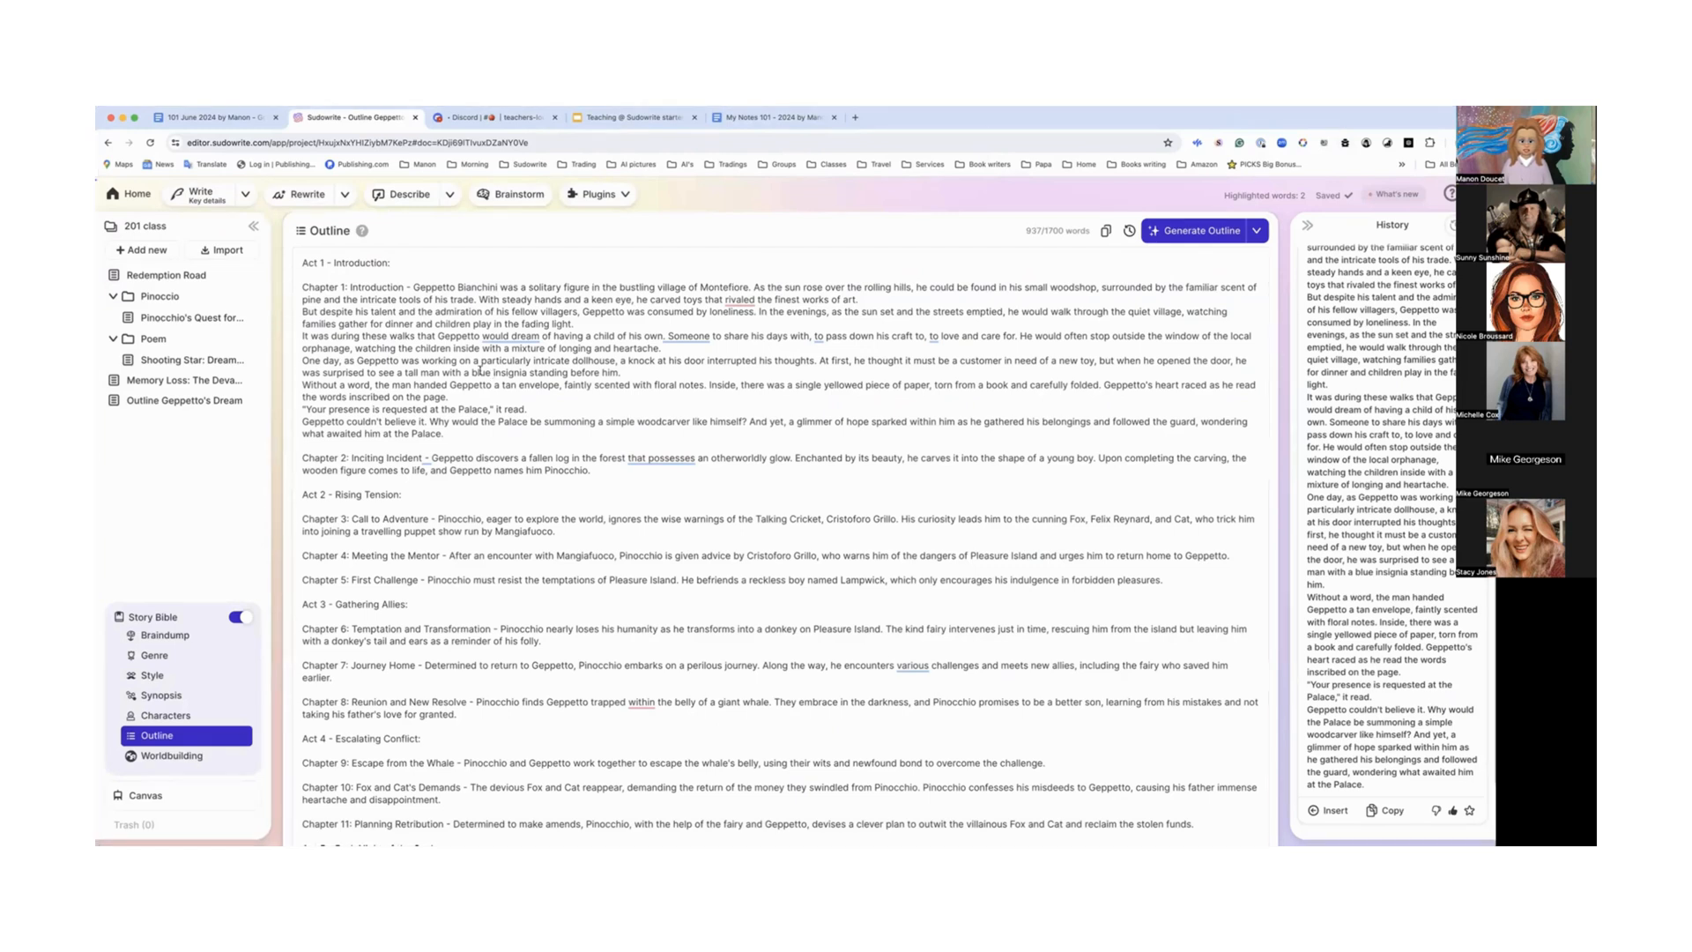
Step: Delete the "====" divider and the expanded Chapter 1 text from the "Outline Geppetto's Dream" document
left_click(192, 403)
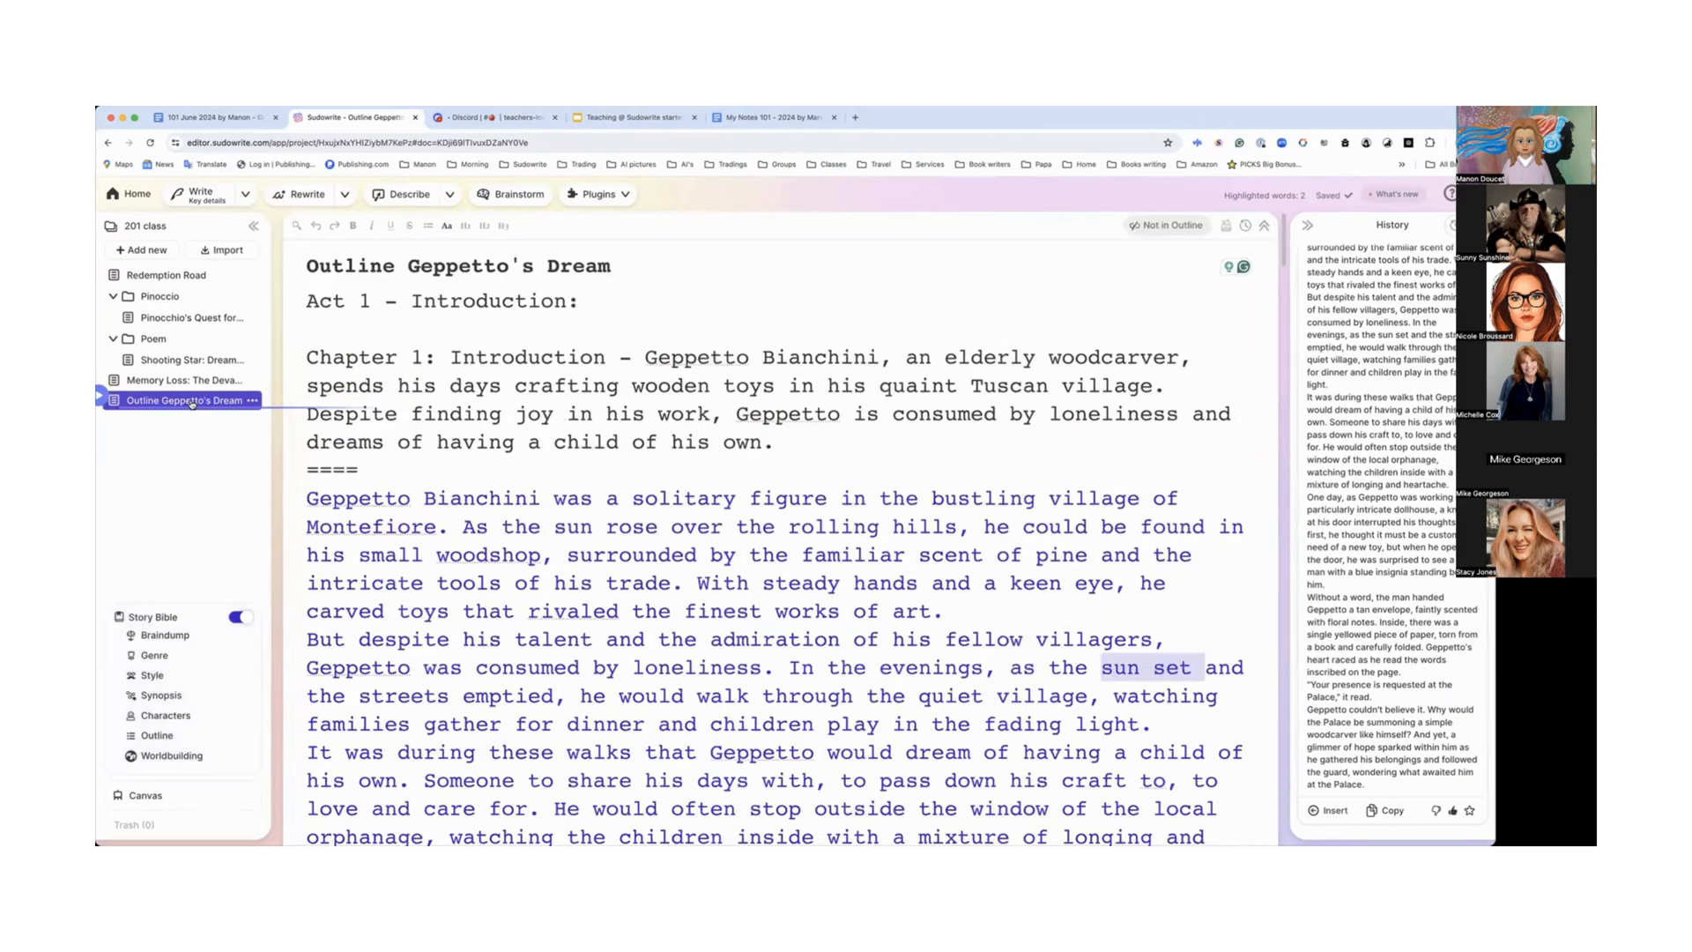
left_click_drag(307, 469, 682, 557)
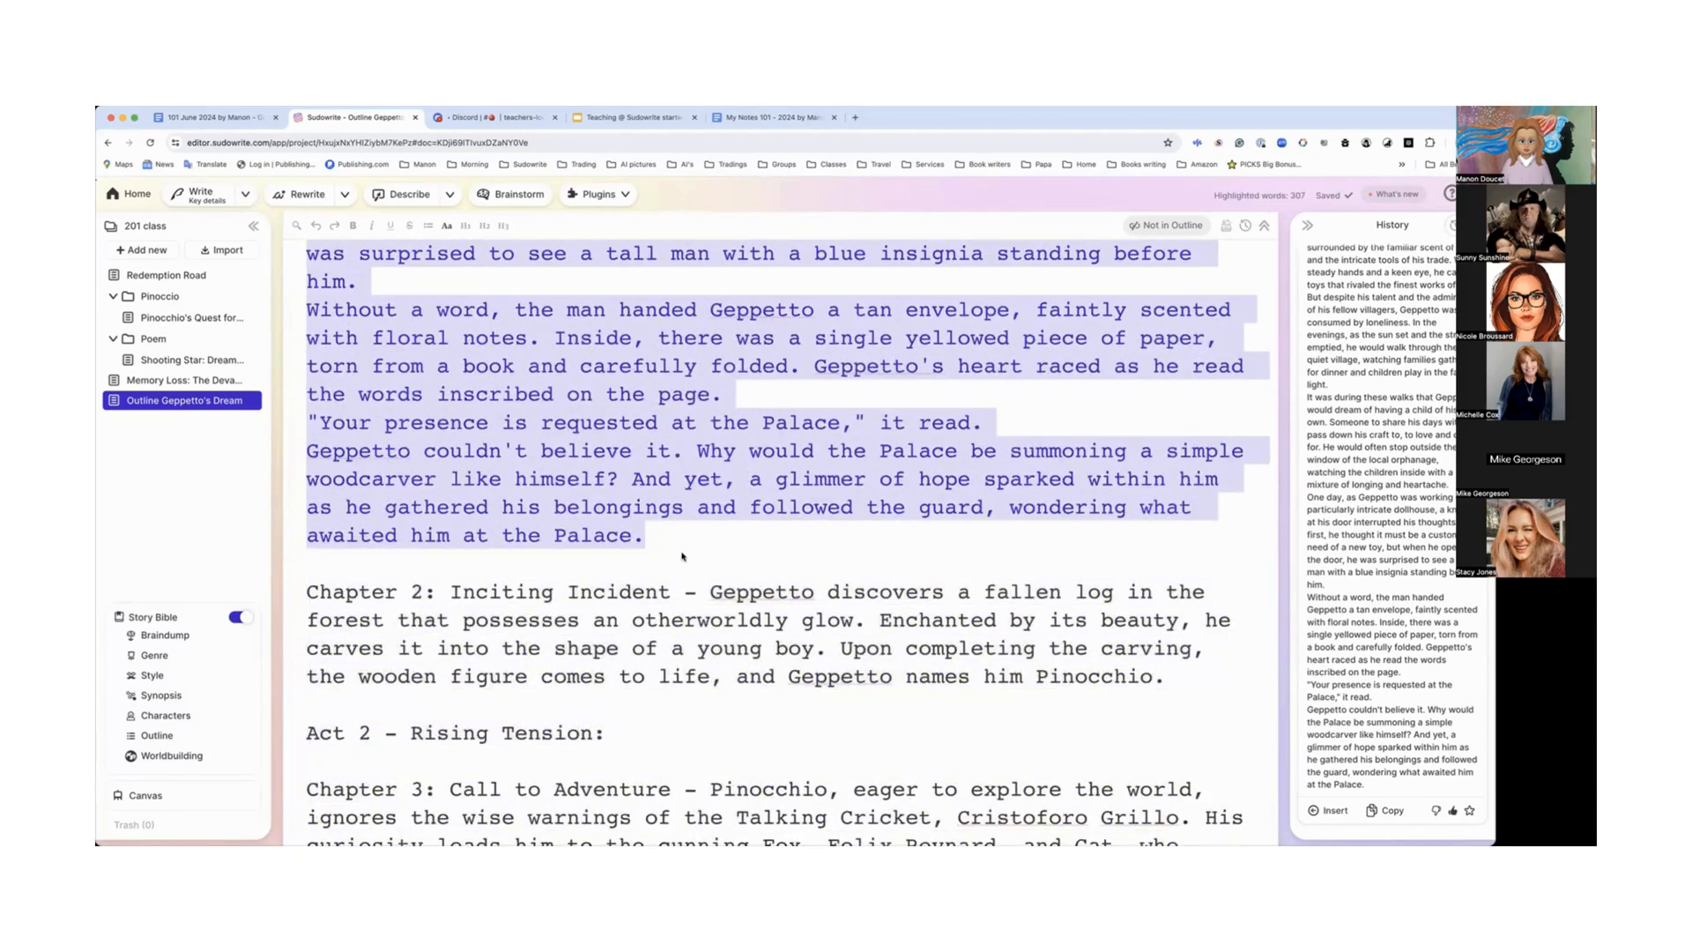
key("BackSpace")
scroll(579, 548, "up", 10)
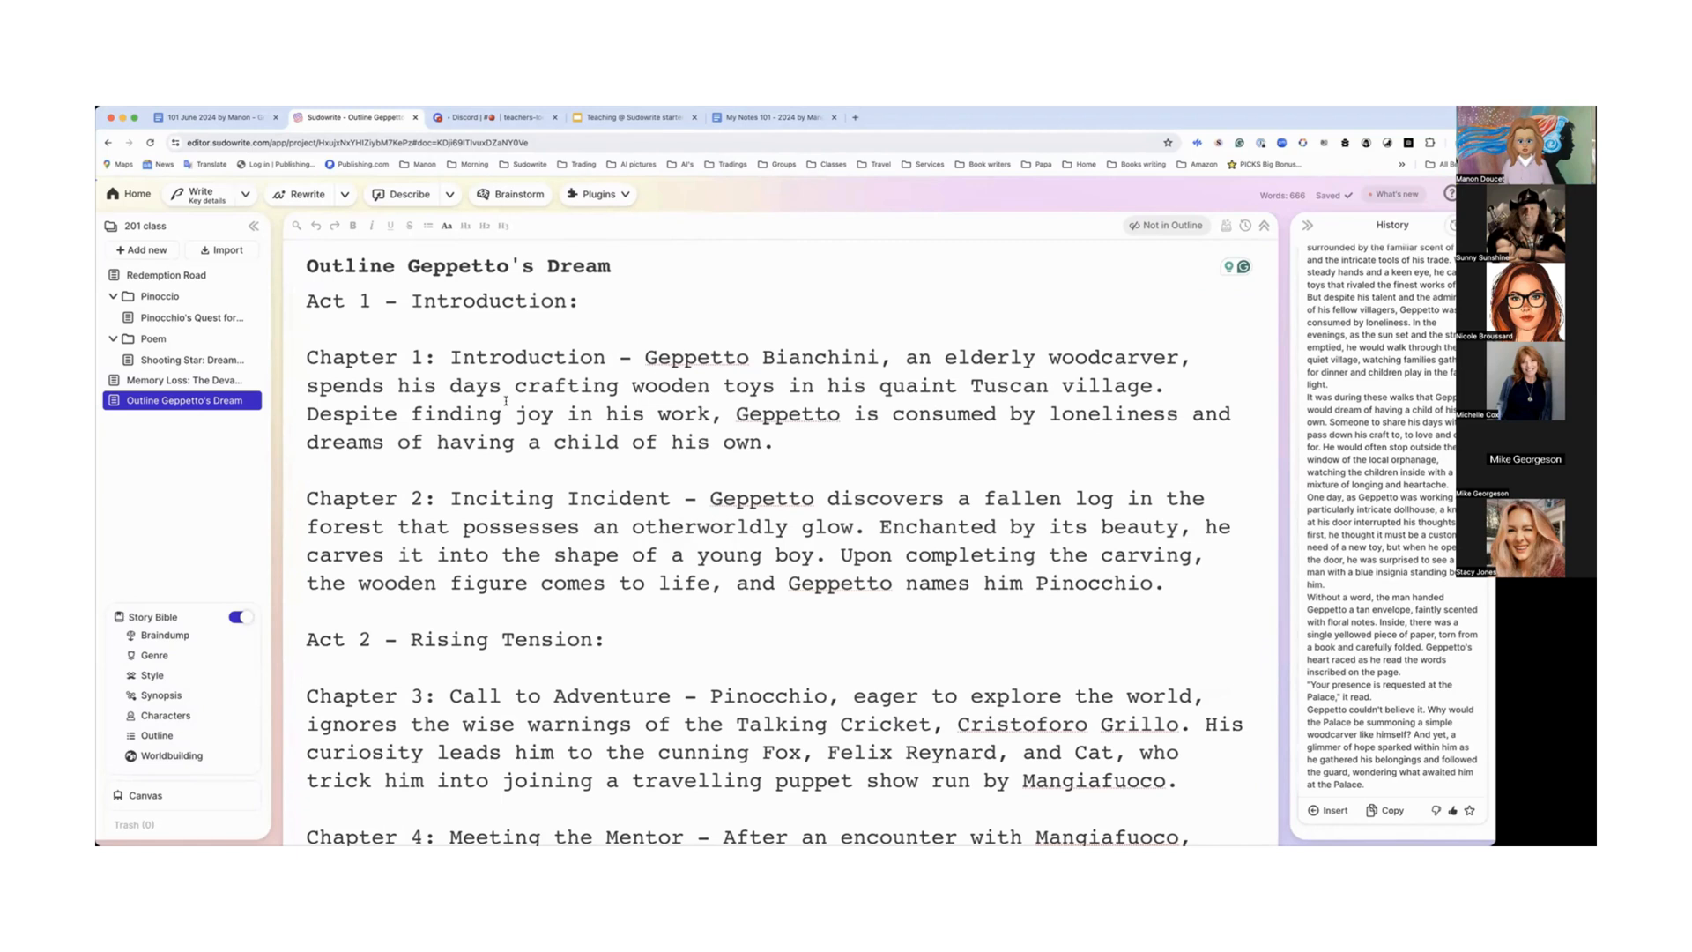
Step: Look through the whole list of installed plugins for ones suited to the outline
left_click(617, 196)
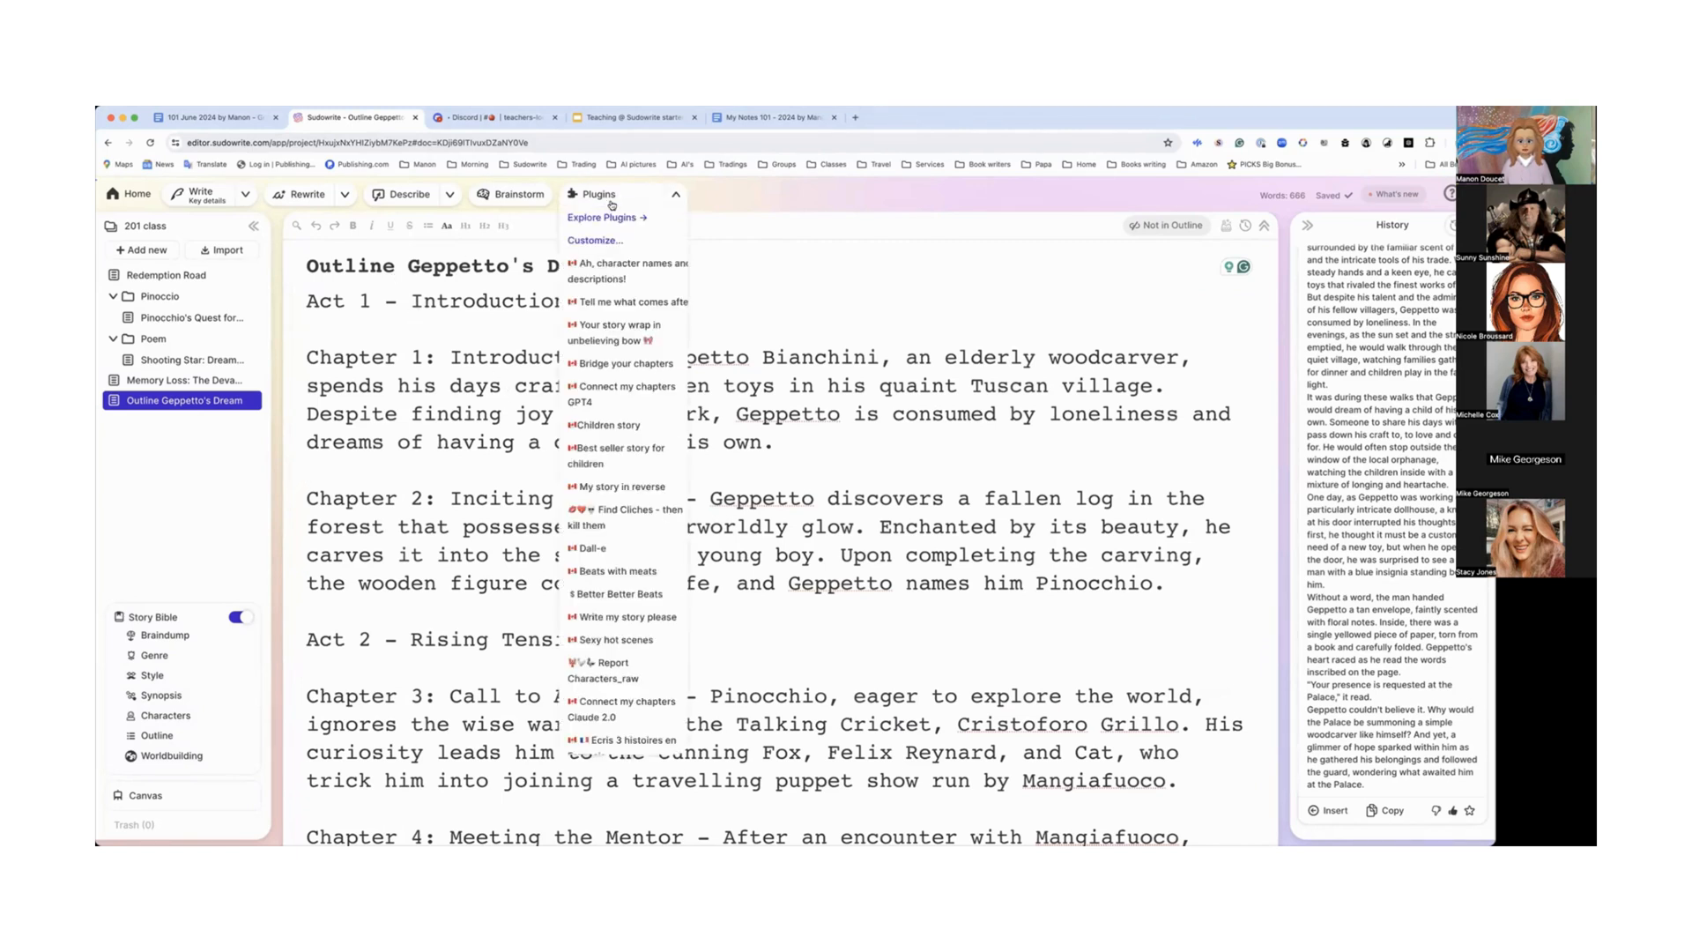
scroll(615, 360, "down", 8)
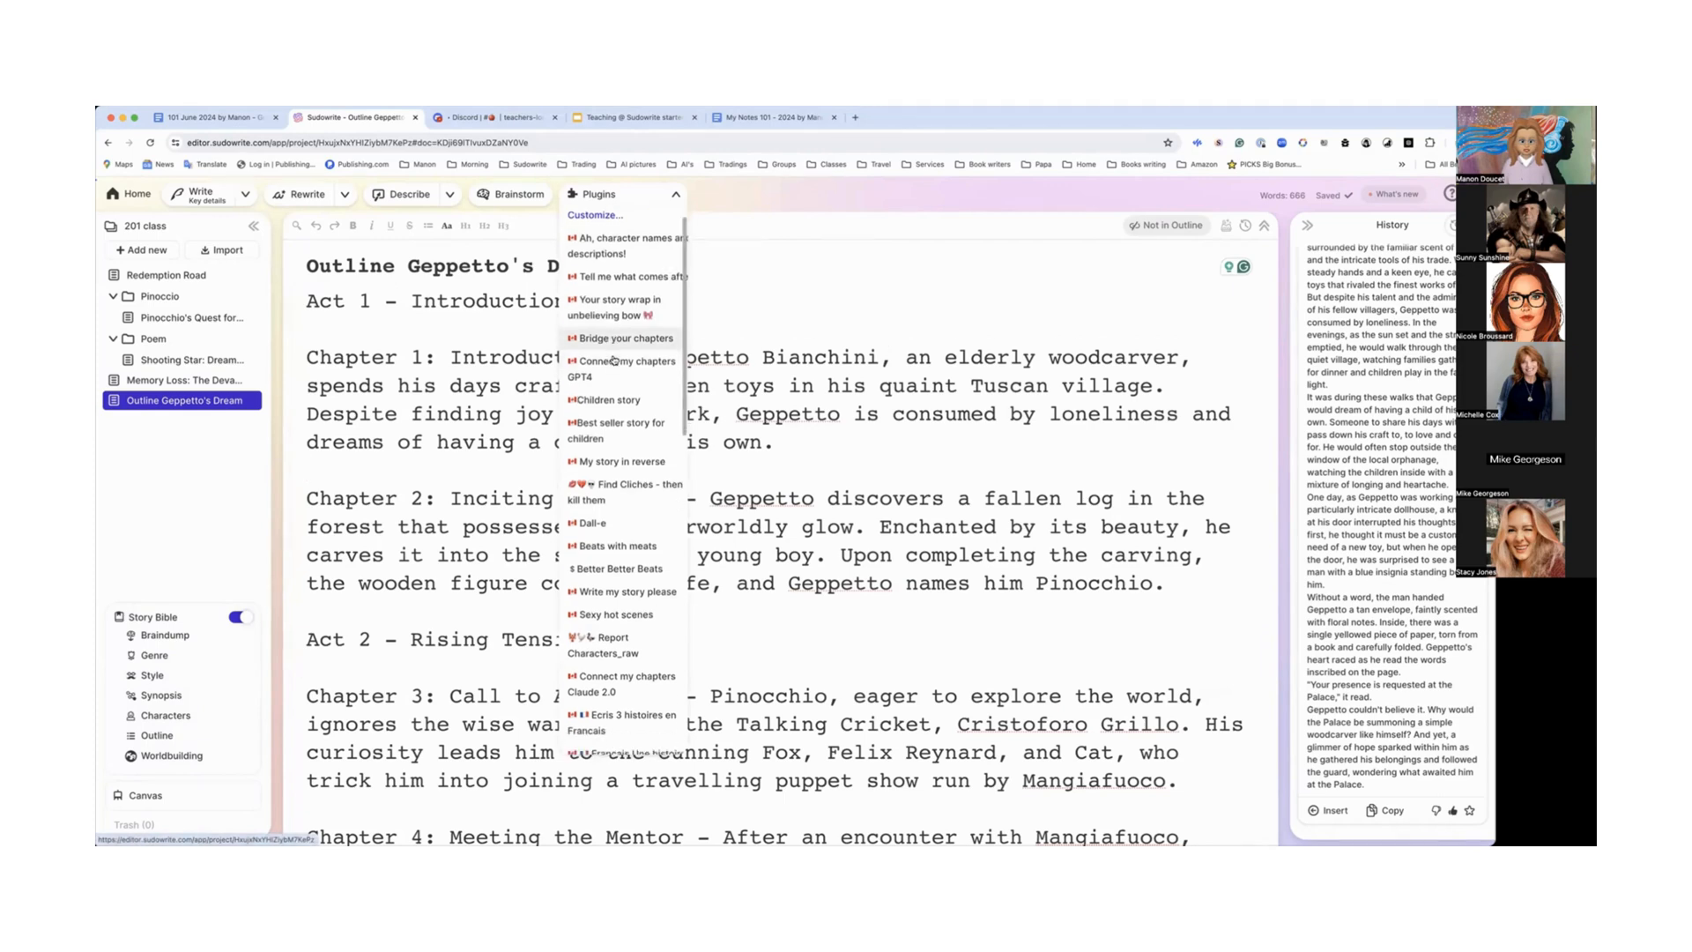
scroll(614, 359, "down", 3)
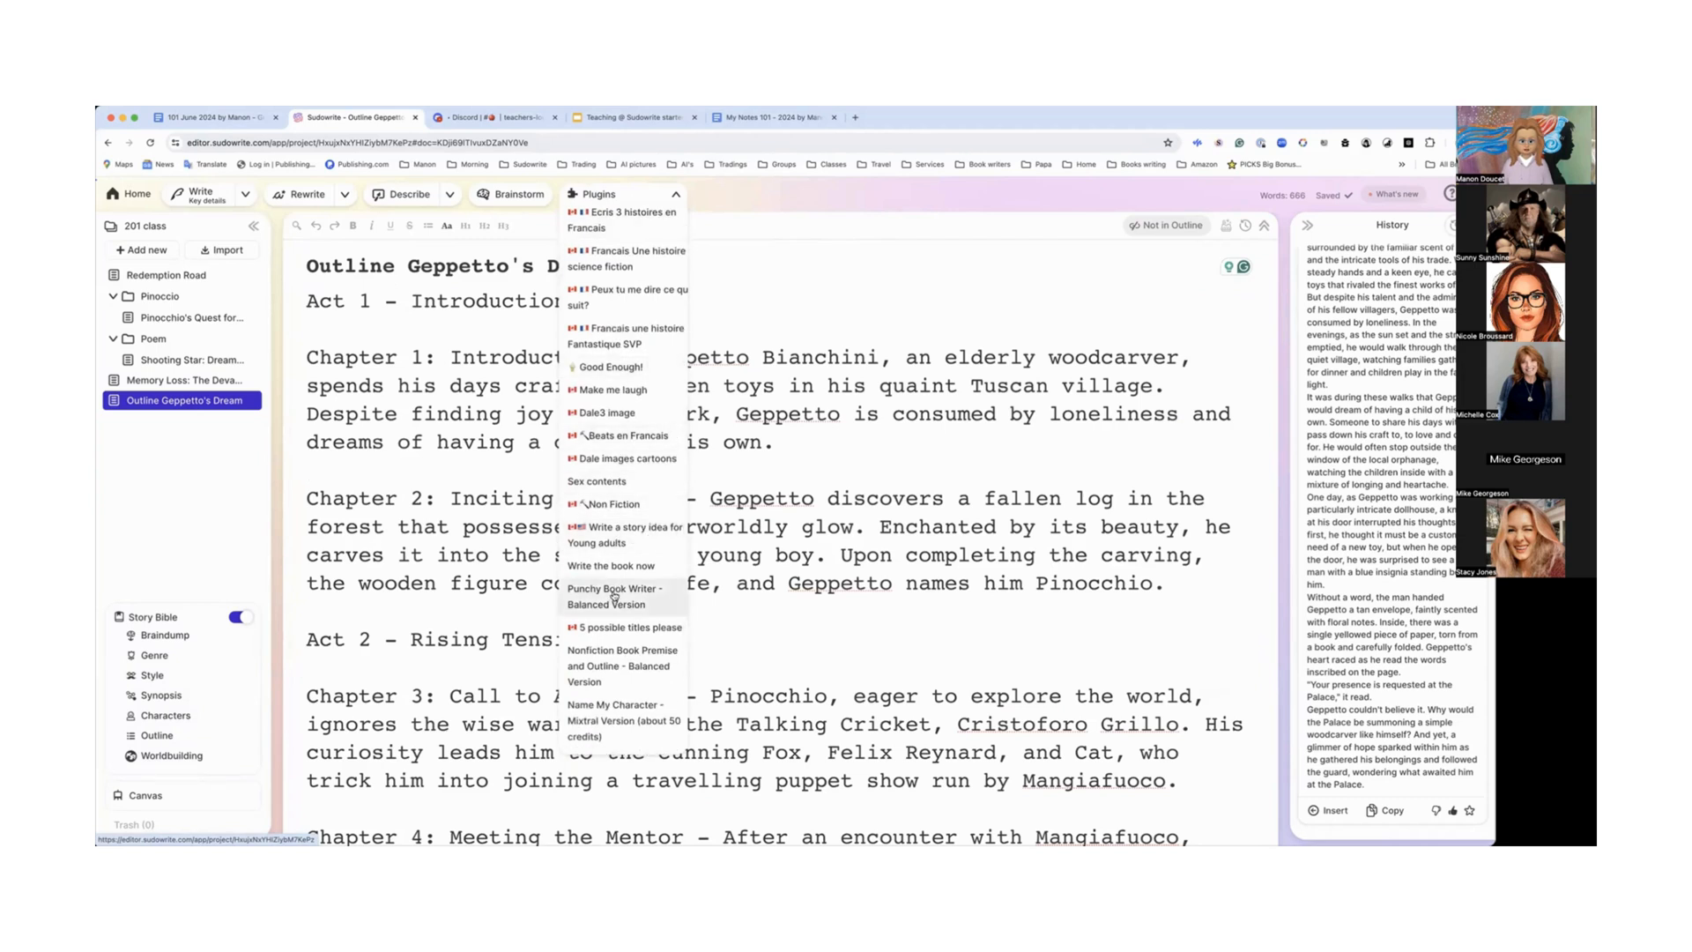
scroll(615, 596, "down", 6)
scroll(614, 597, "up", 6)
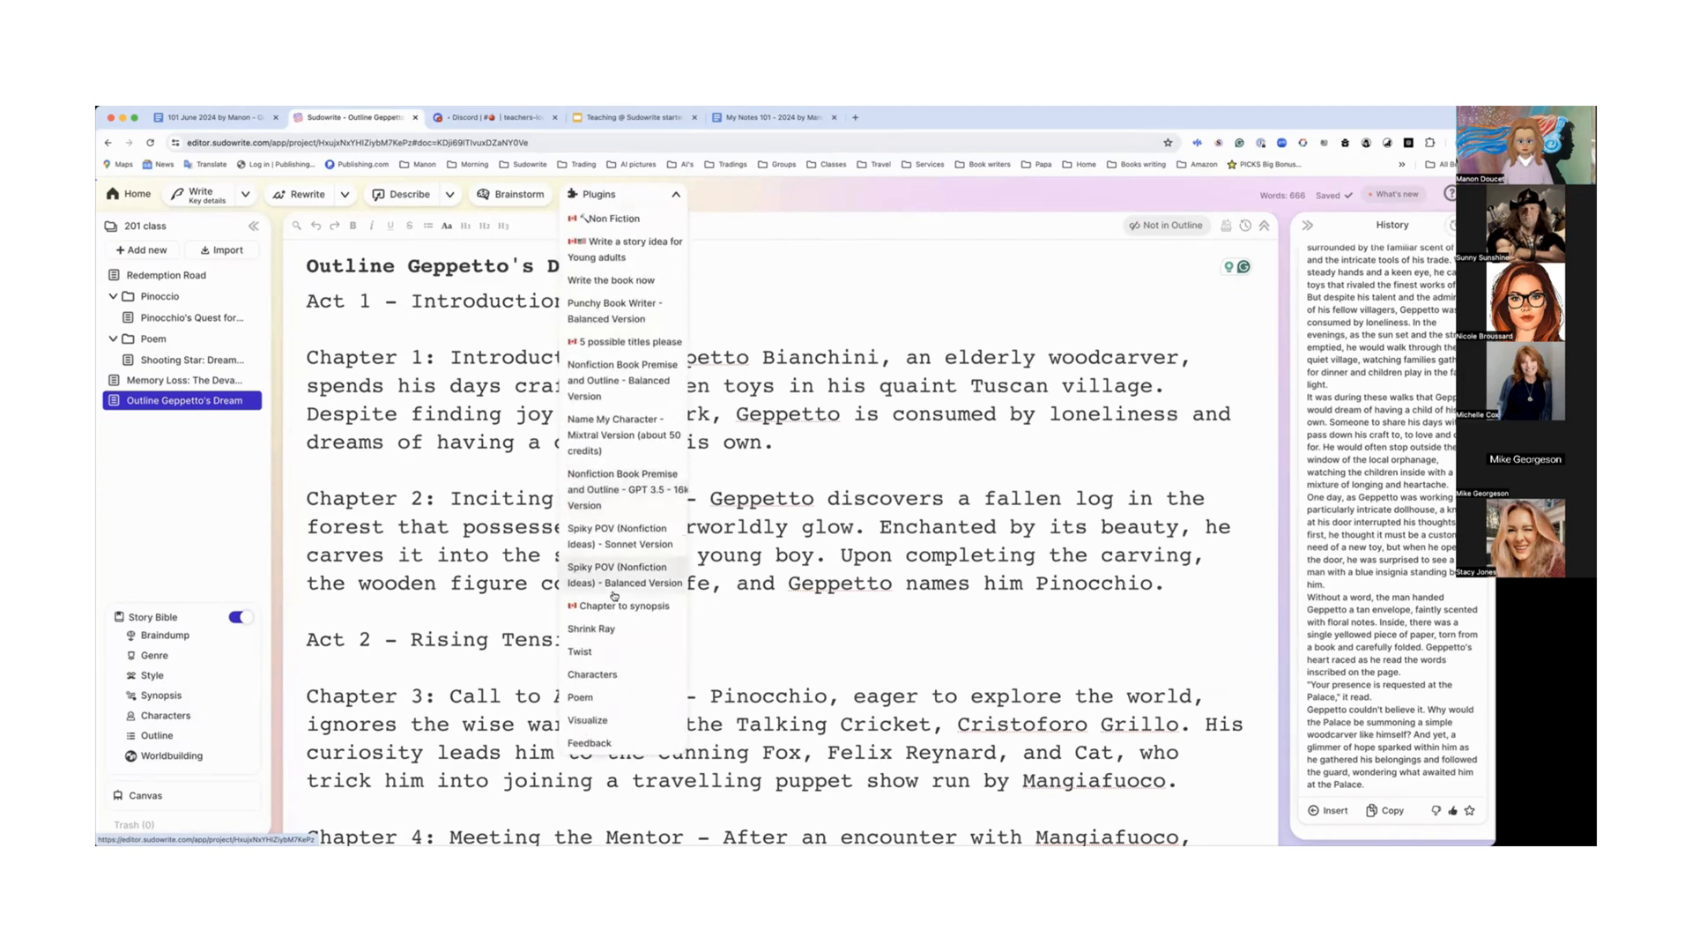
scroll(614, 597, "up", 2)
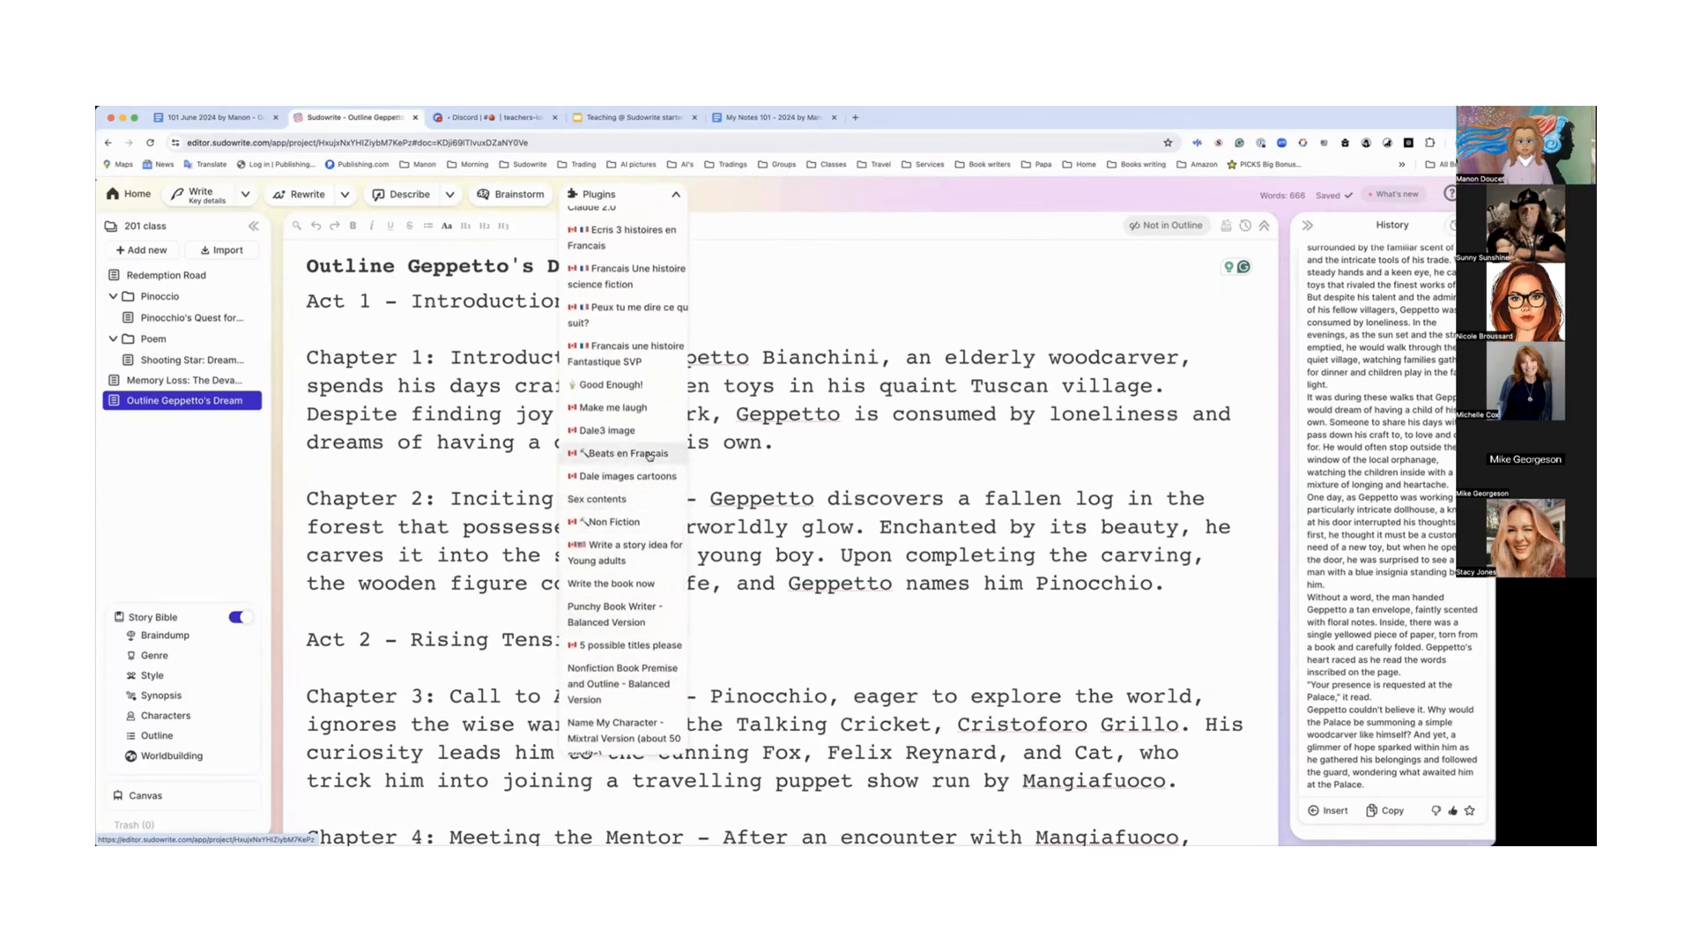
scroll(621, 458, "up", 3)
scroll(616, 459, "up", 4)
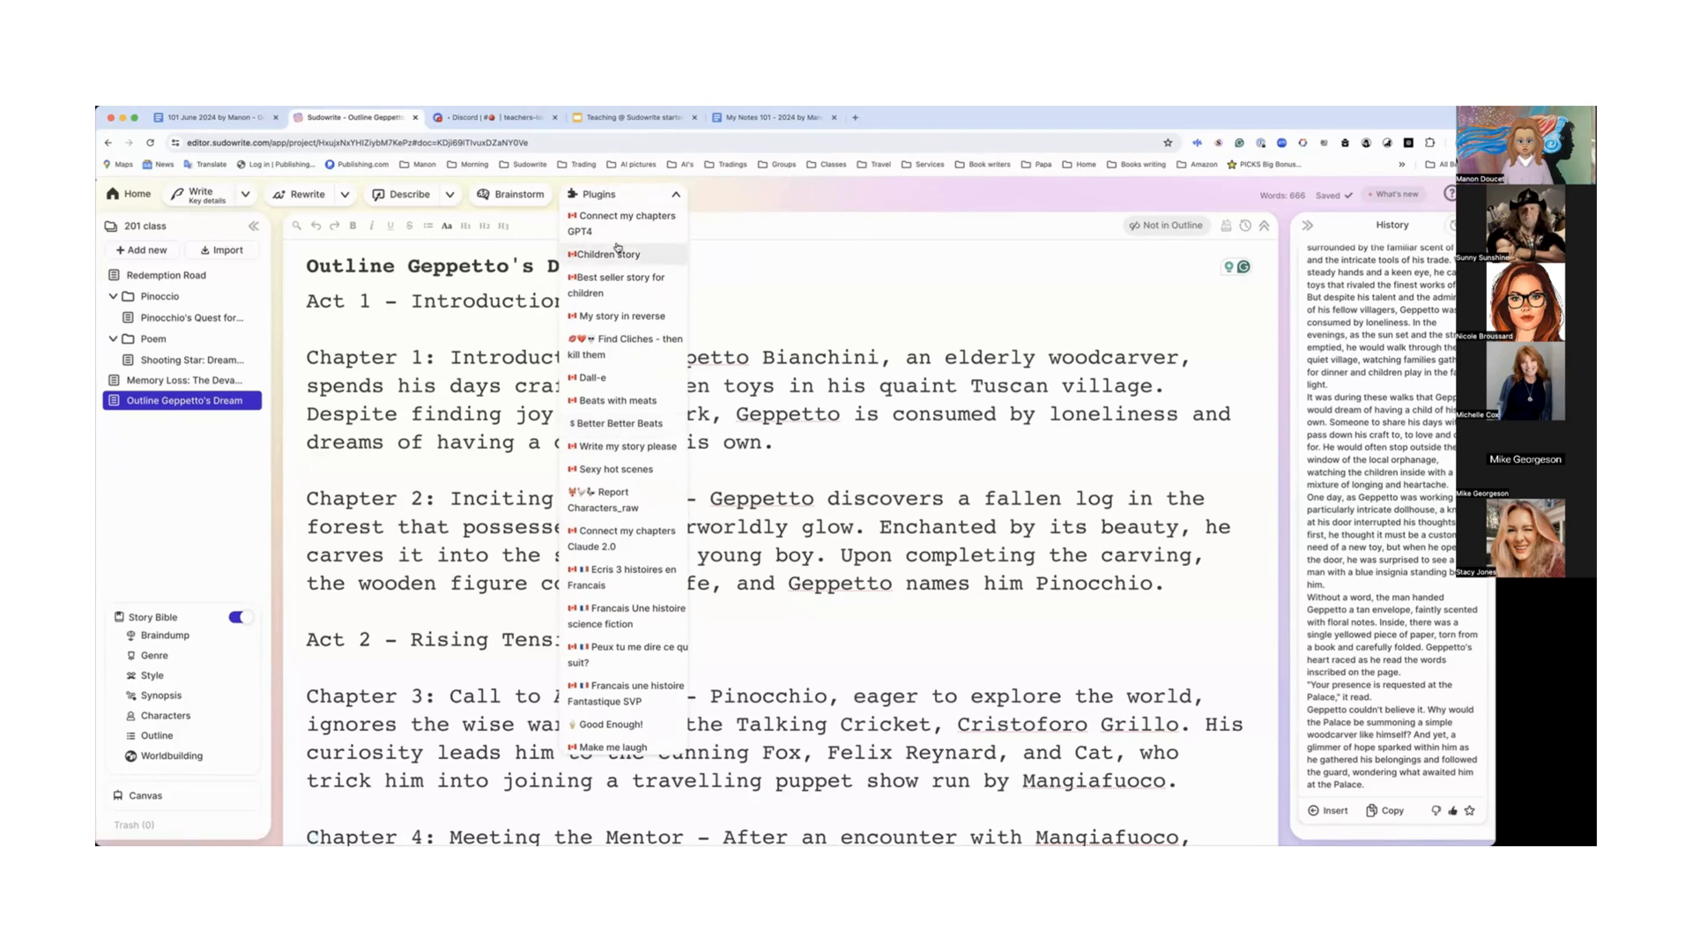
scroll(603, 216, "up", 4)
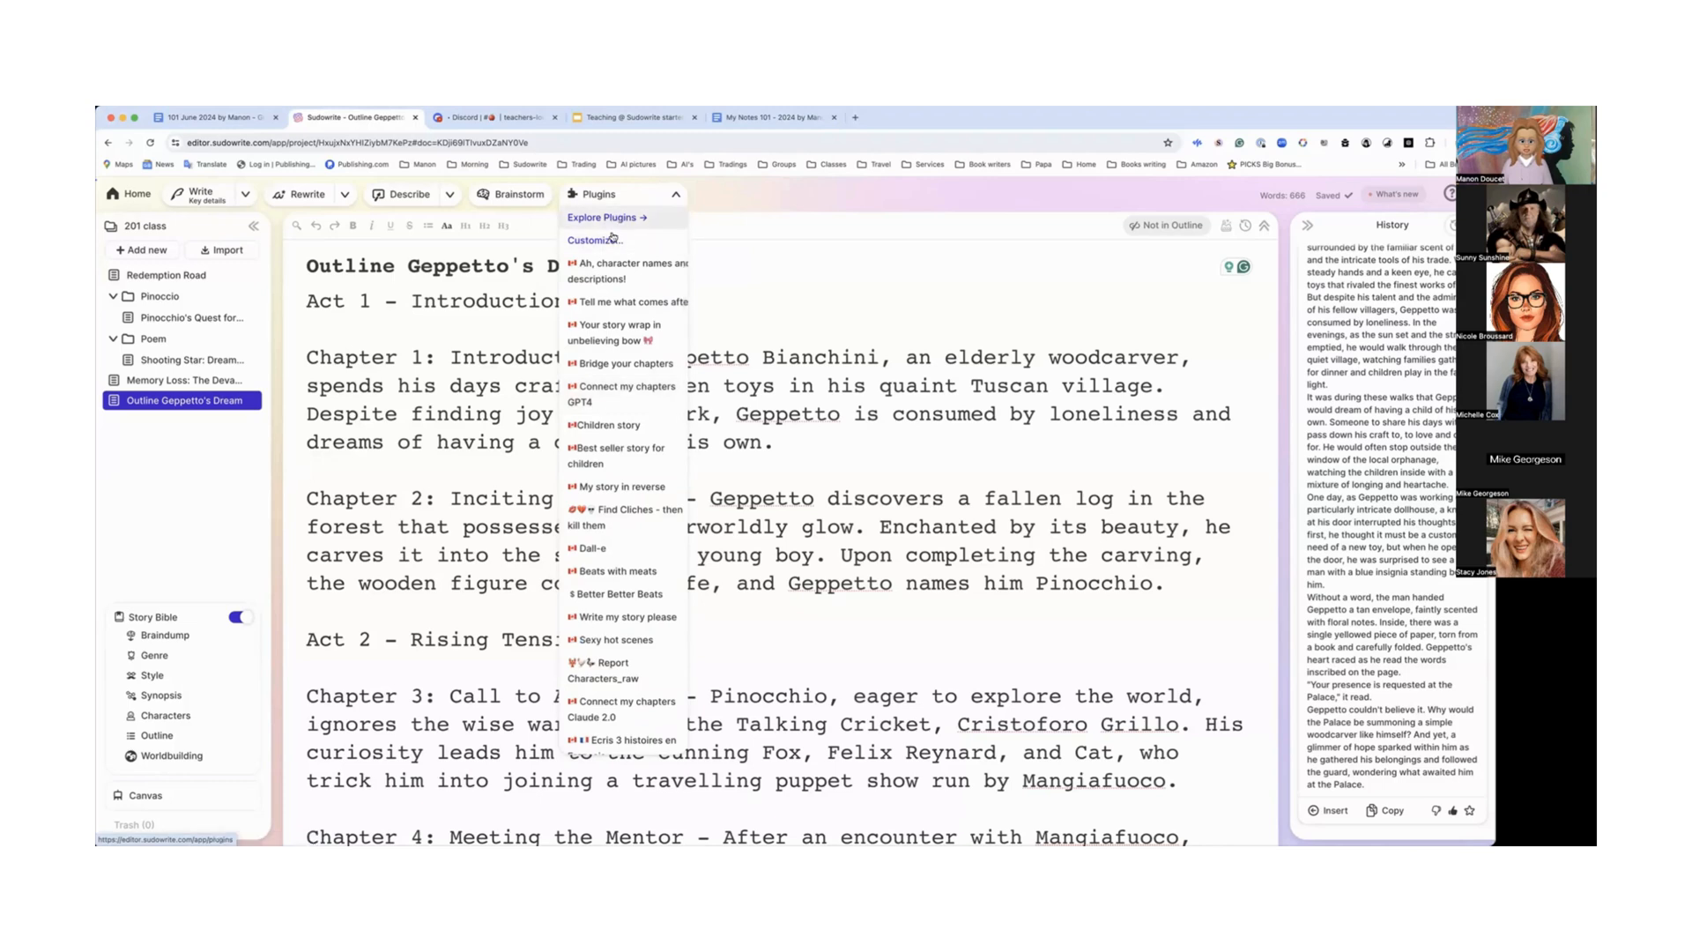
Step: Customize the plugin order so that "Beats en Francais" sits directly below "Ah, character names and descriptions!"
left_click(596, 241)
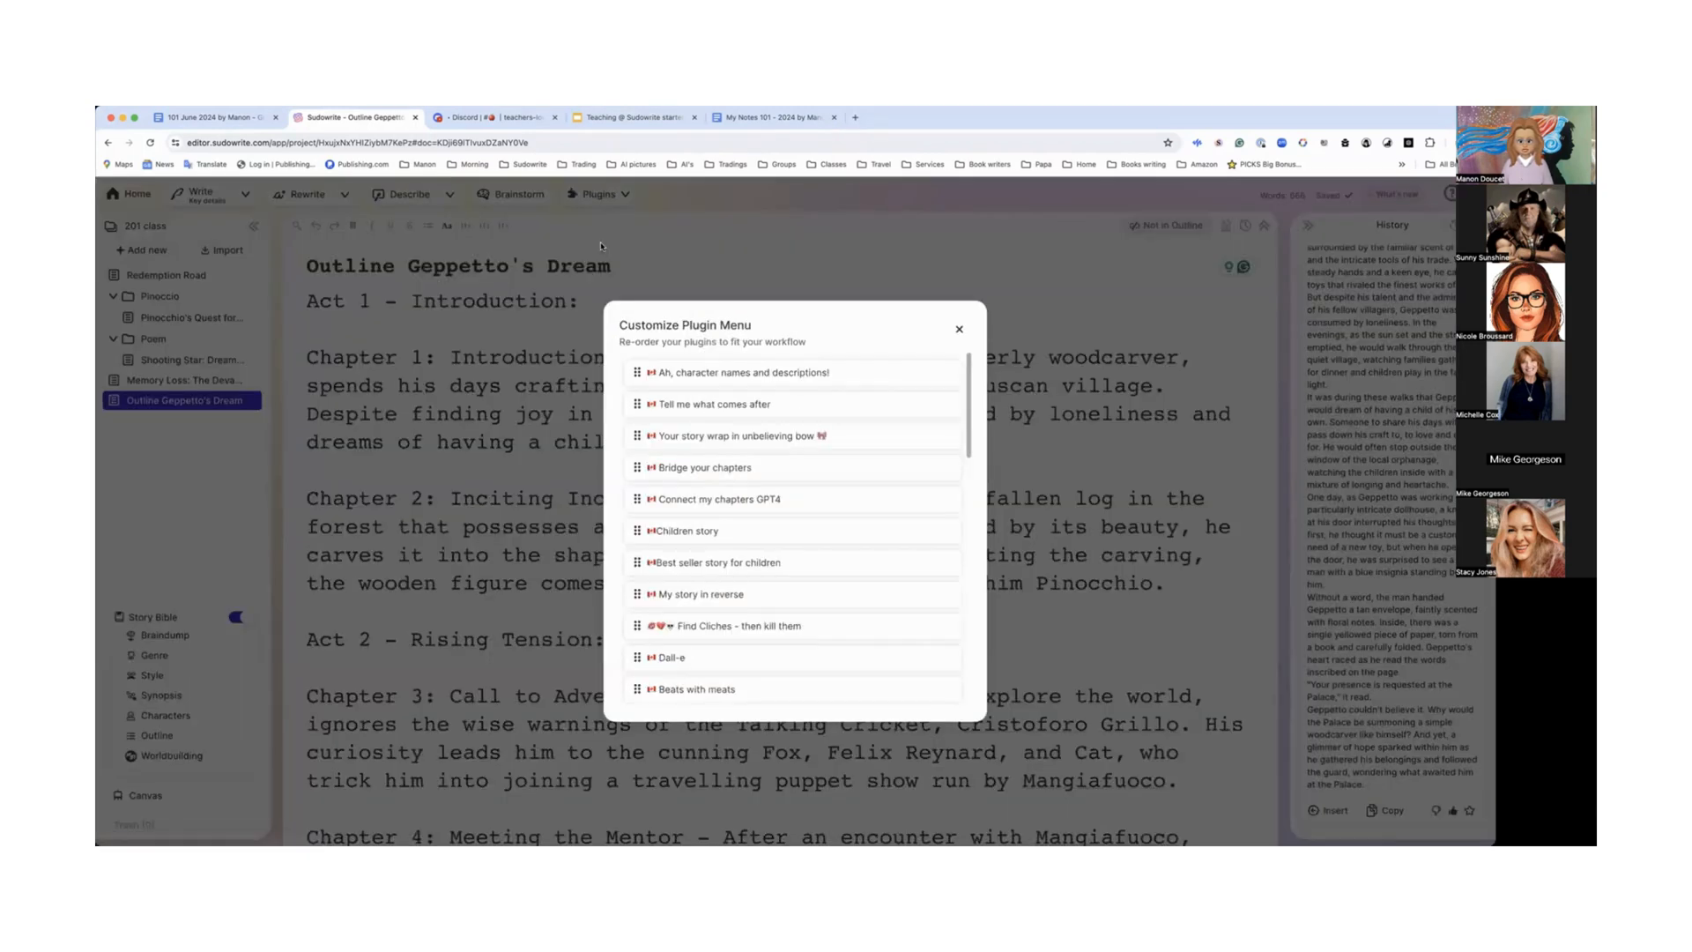
scroll(674, 677, "down", 10)
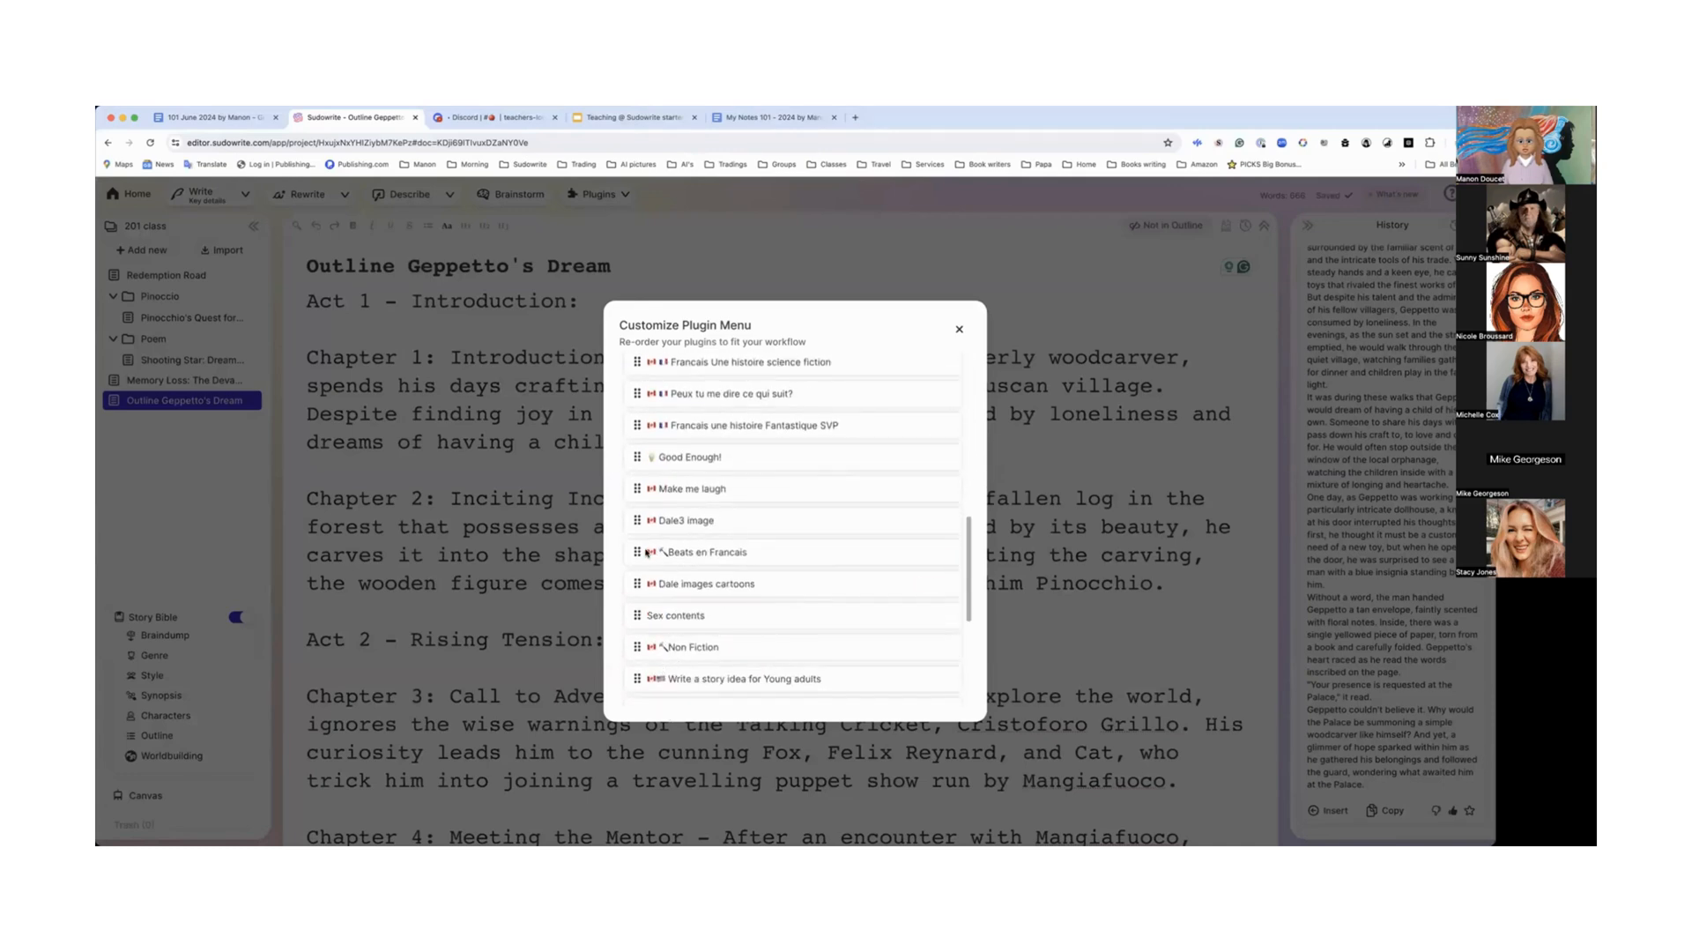
left_click_drag(635, 551, 636, 403)
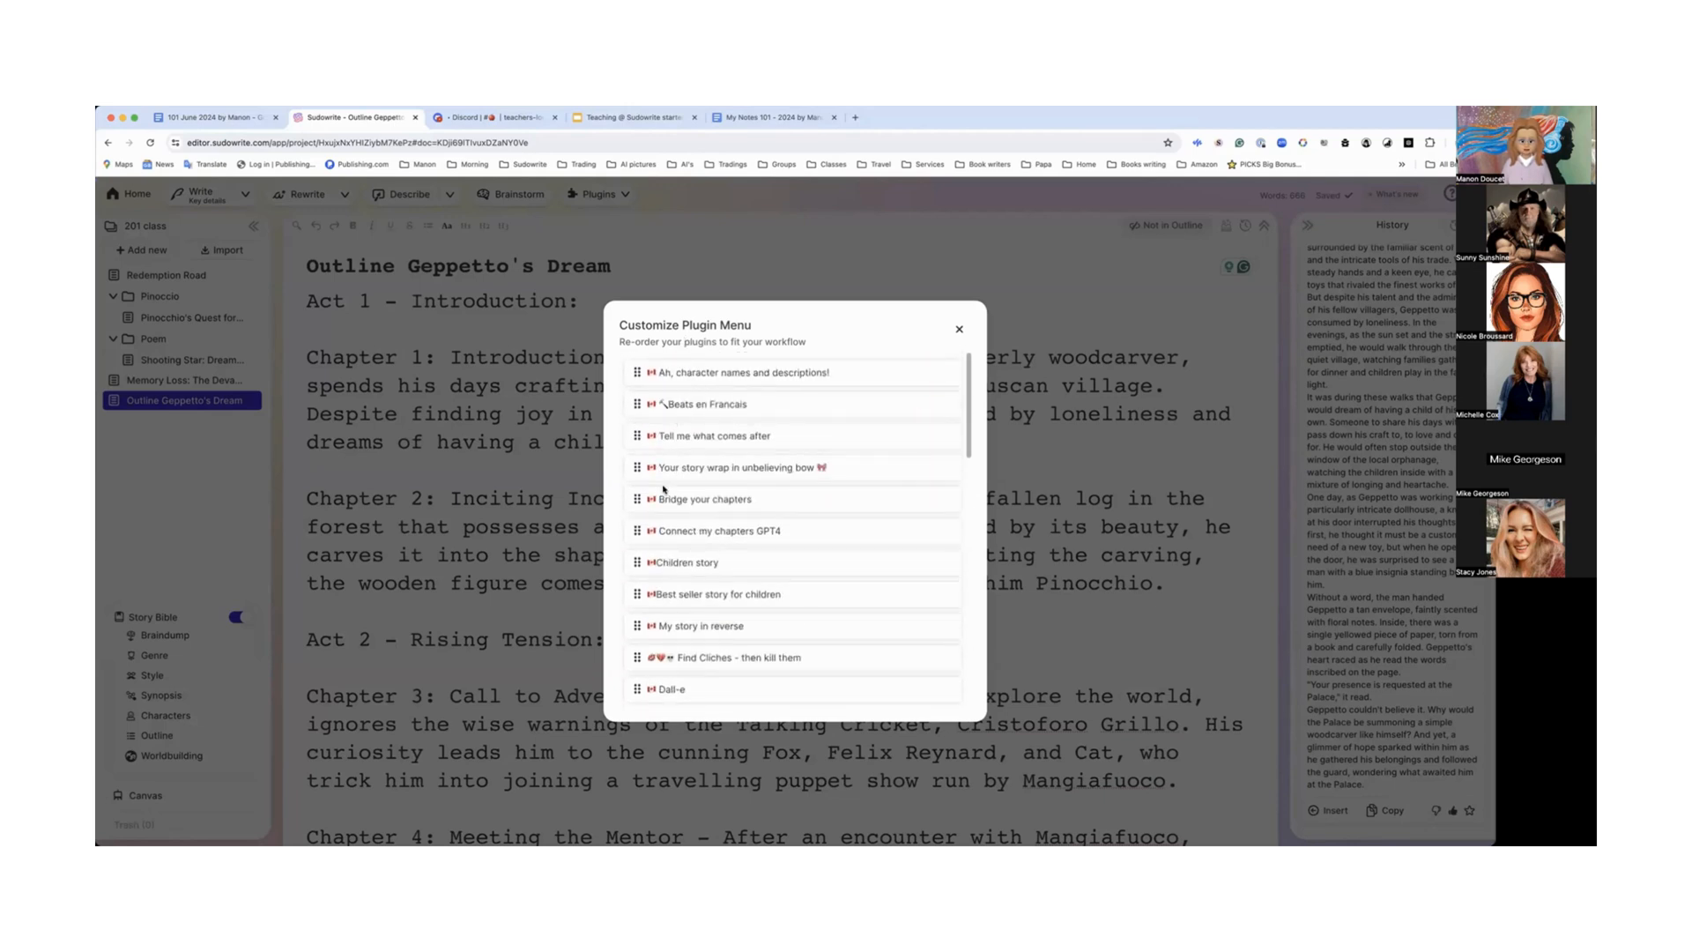
Step: Move "Better Better Beats" to the top of the plugin order, check the remaining entries and close the customization
scroll(663, 489, "down", 5)
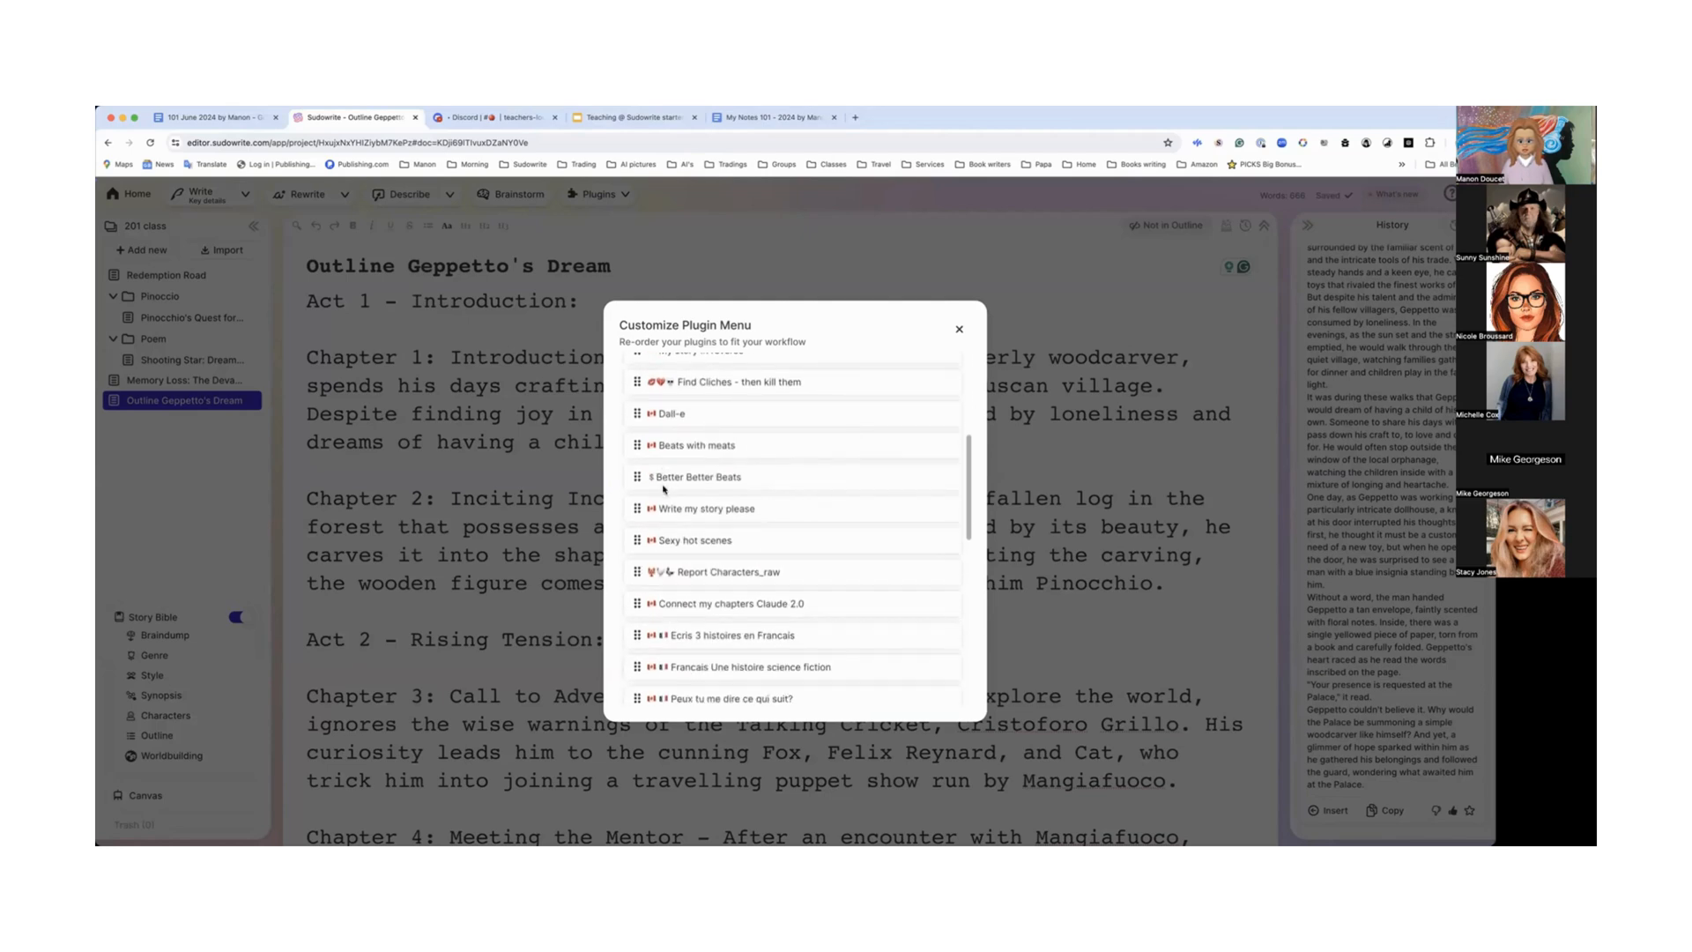
left_click_drag(638, 477, 652, 380)
scroll(656, 468, "down", 5)
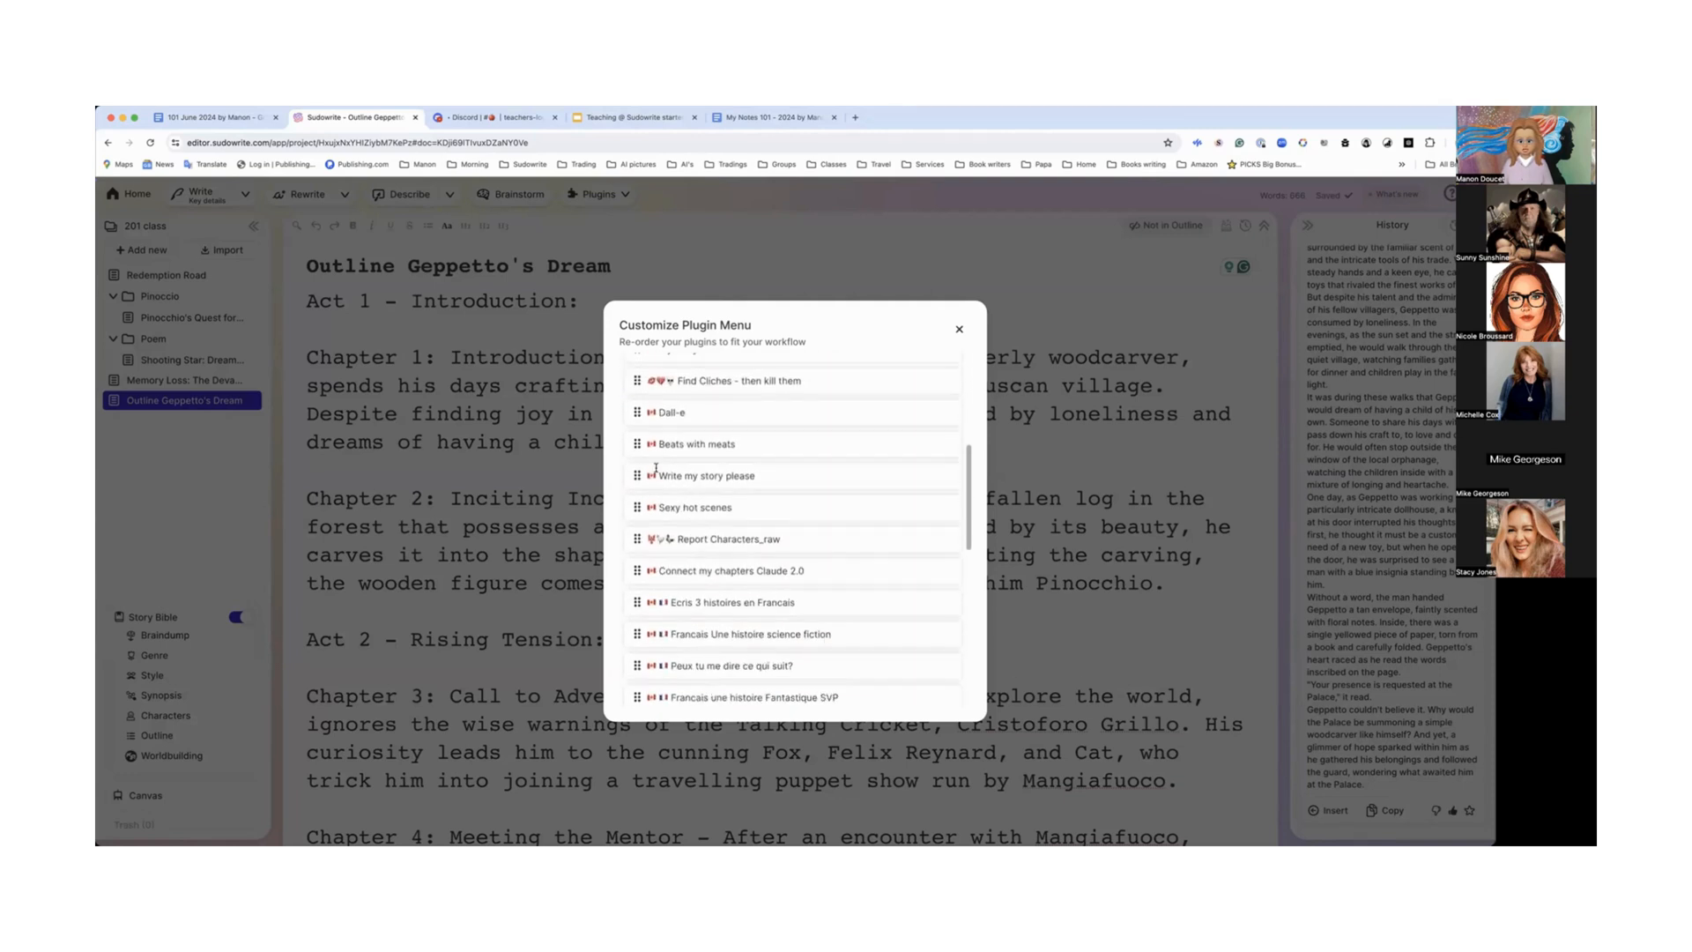
scroll(656, 468, "down", 6)
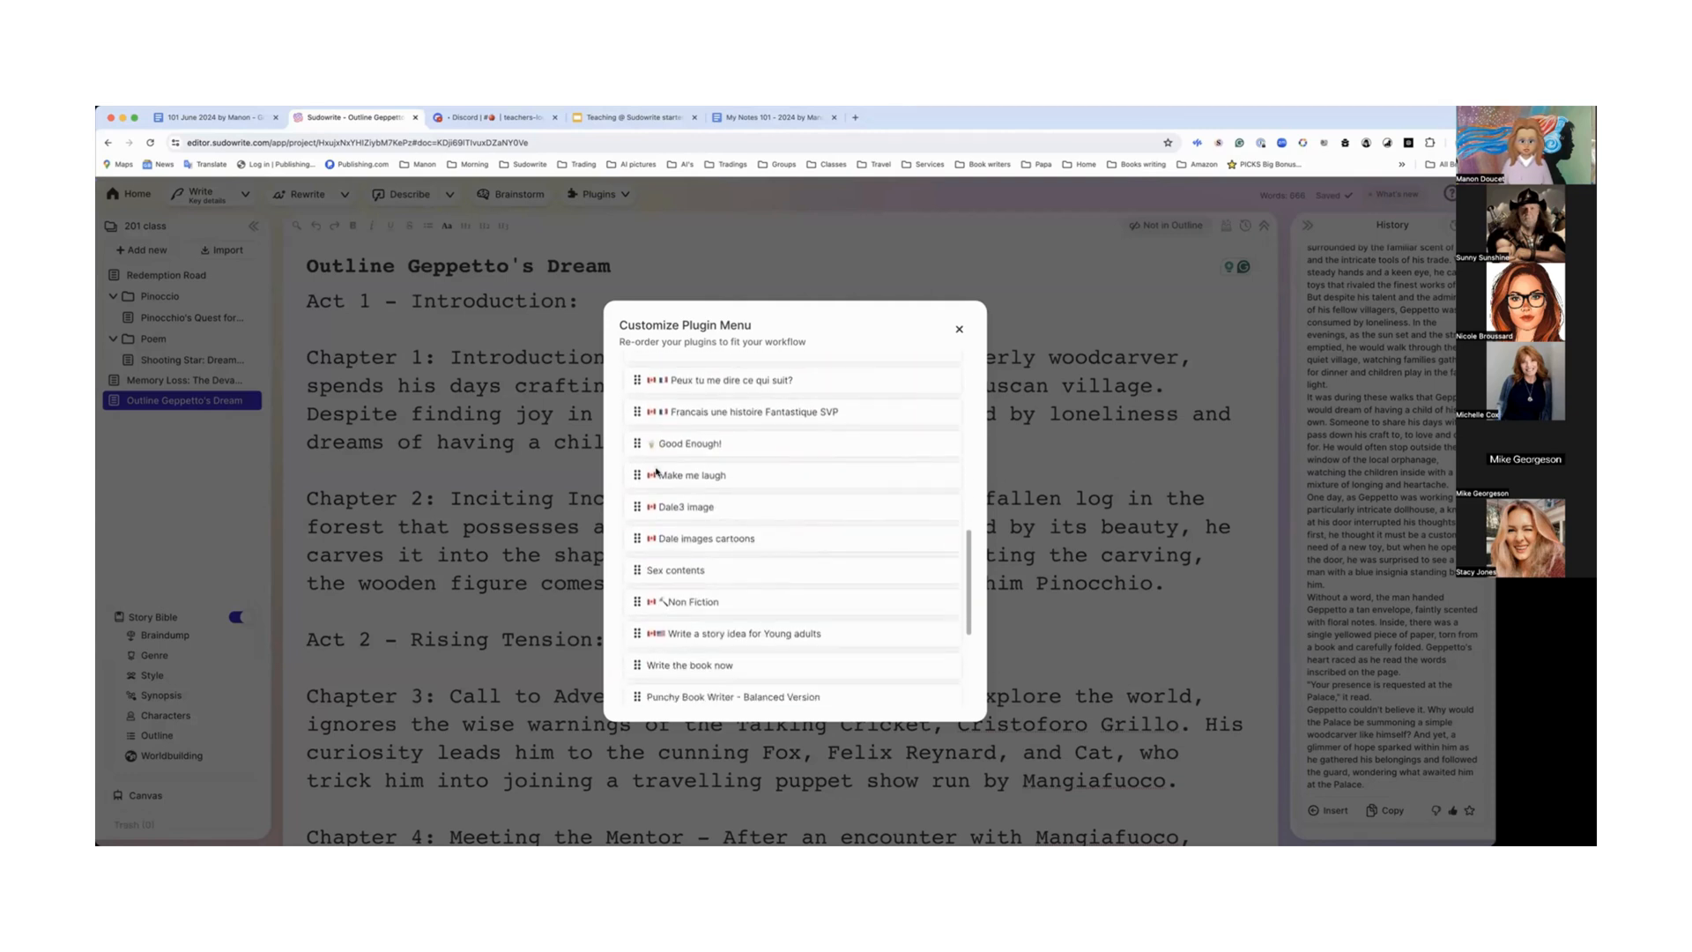
scroll(656, 472, "down", 4)
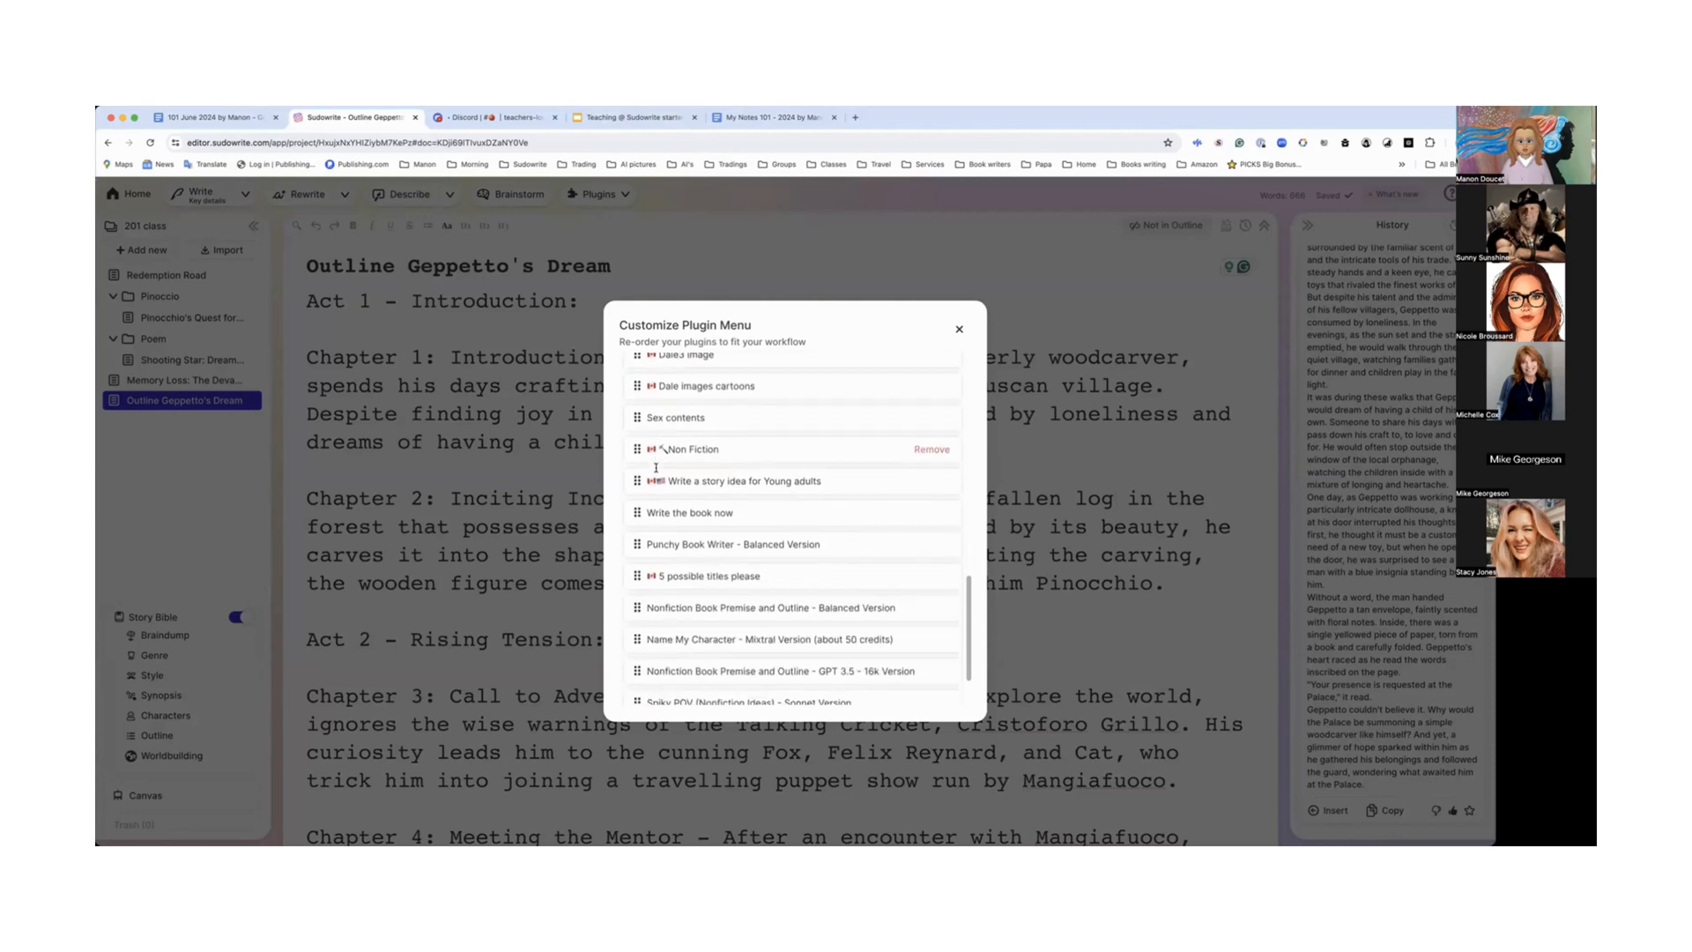
scroll(656, 468, "down", 2)
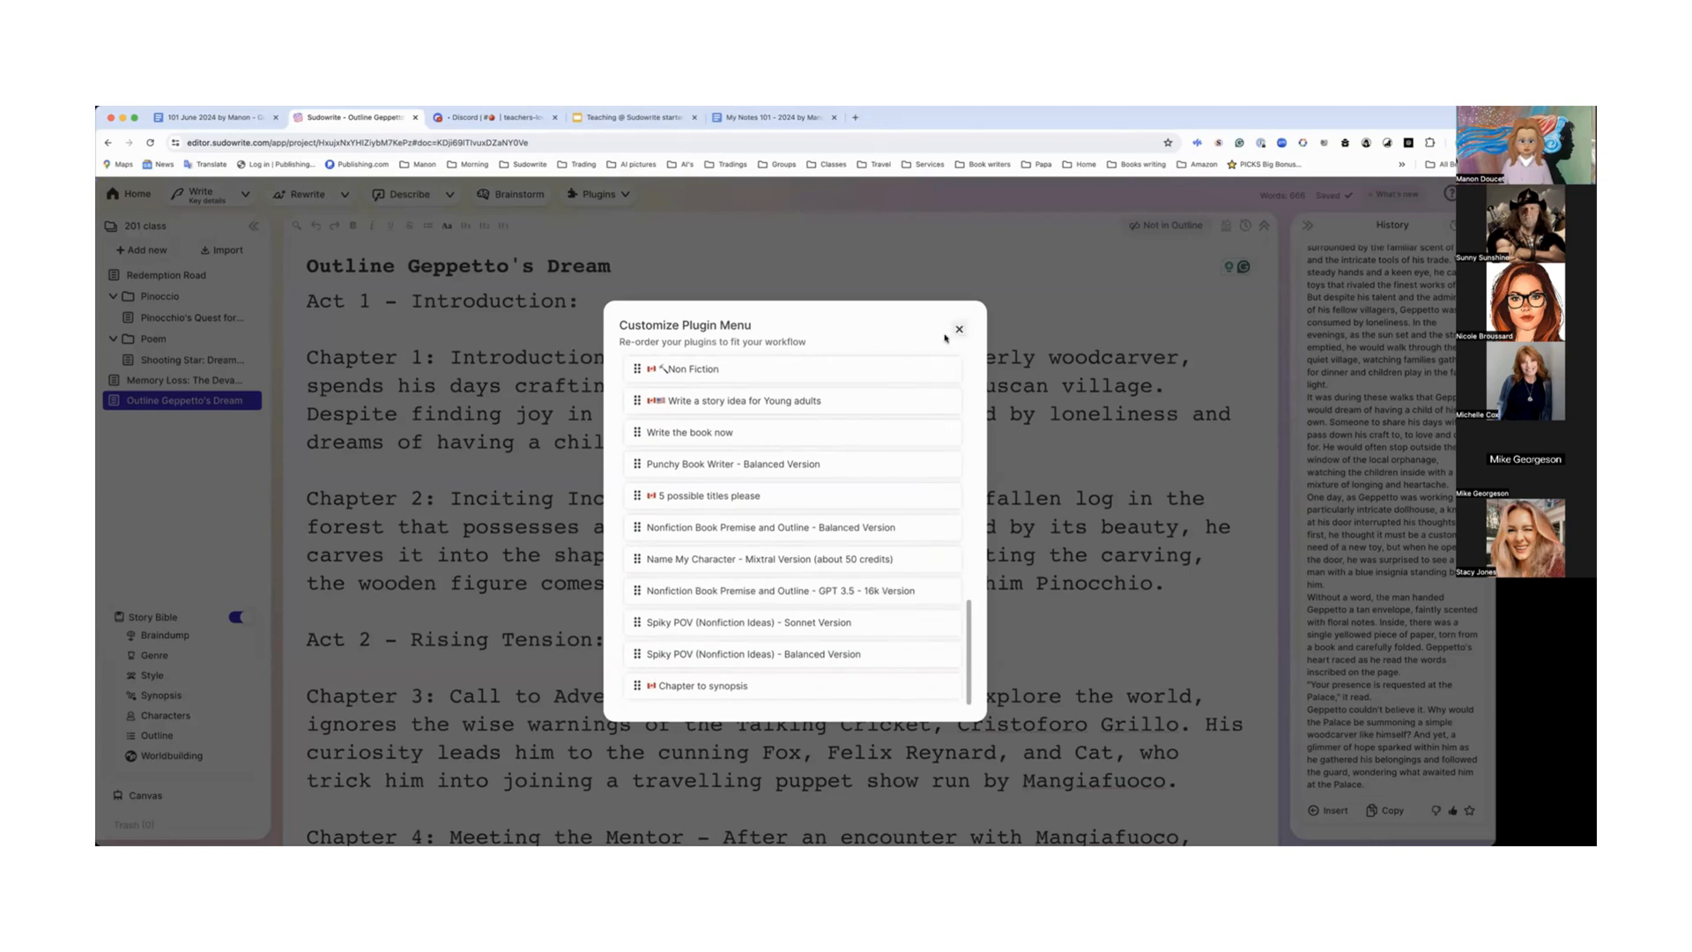
scroll(876, 389, "up", 10)
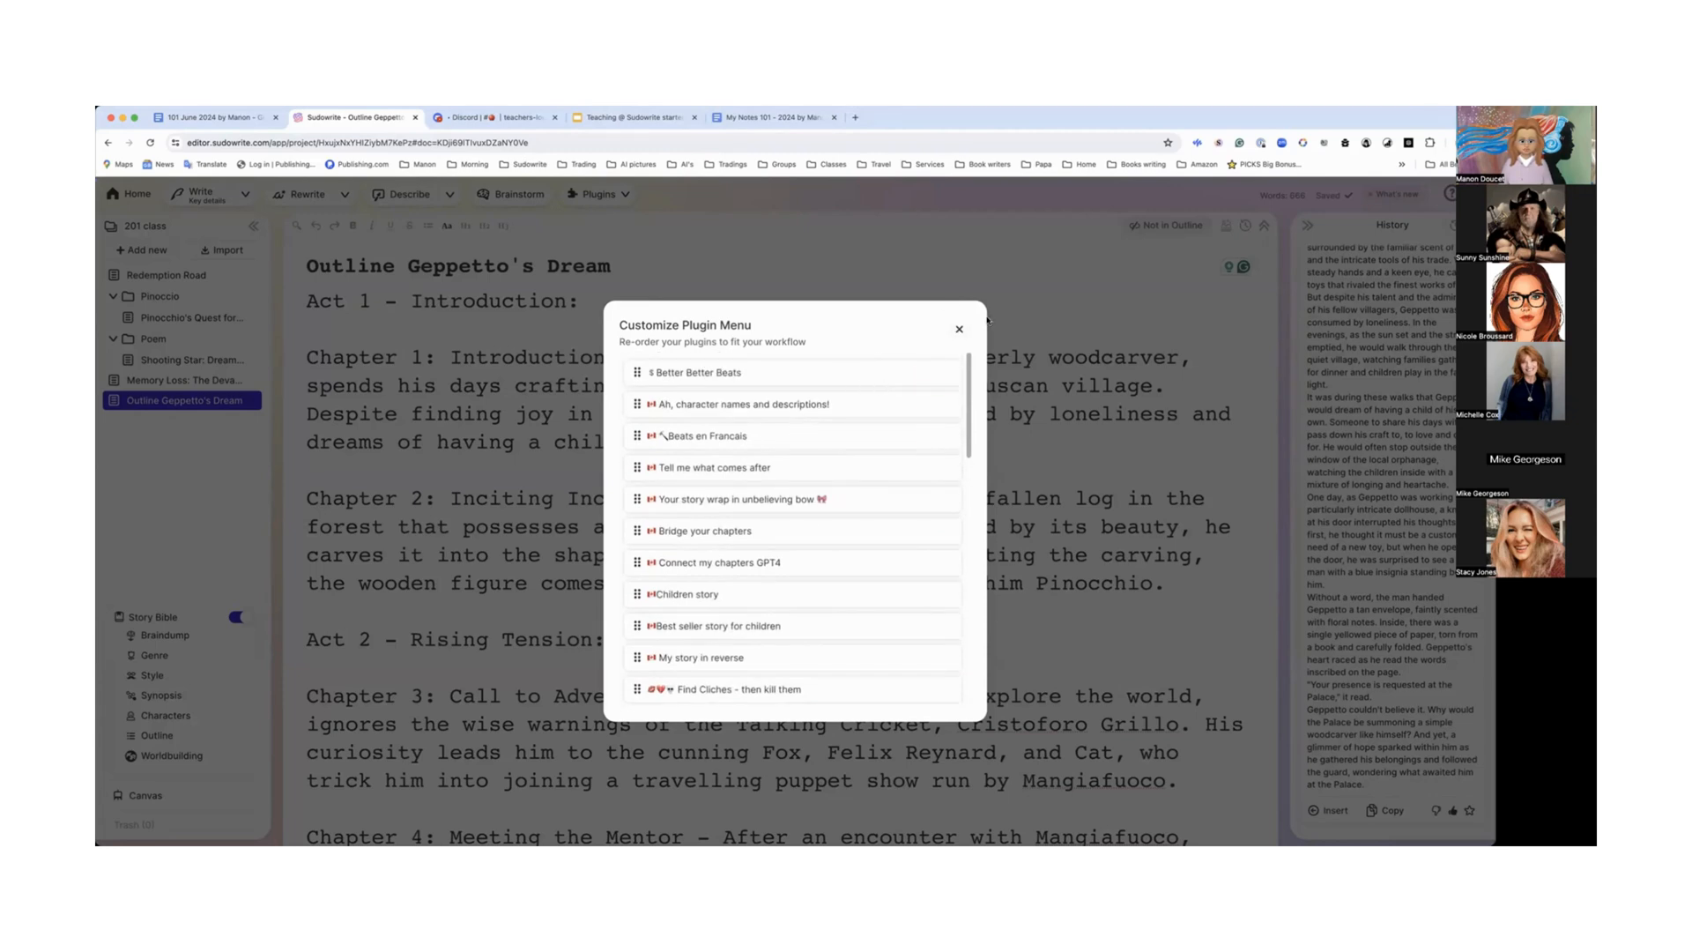
left_click(960, 329)
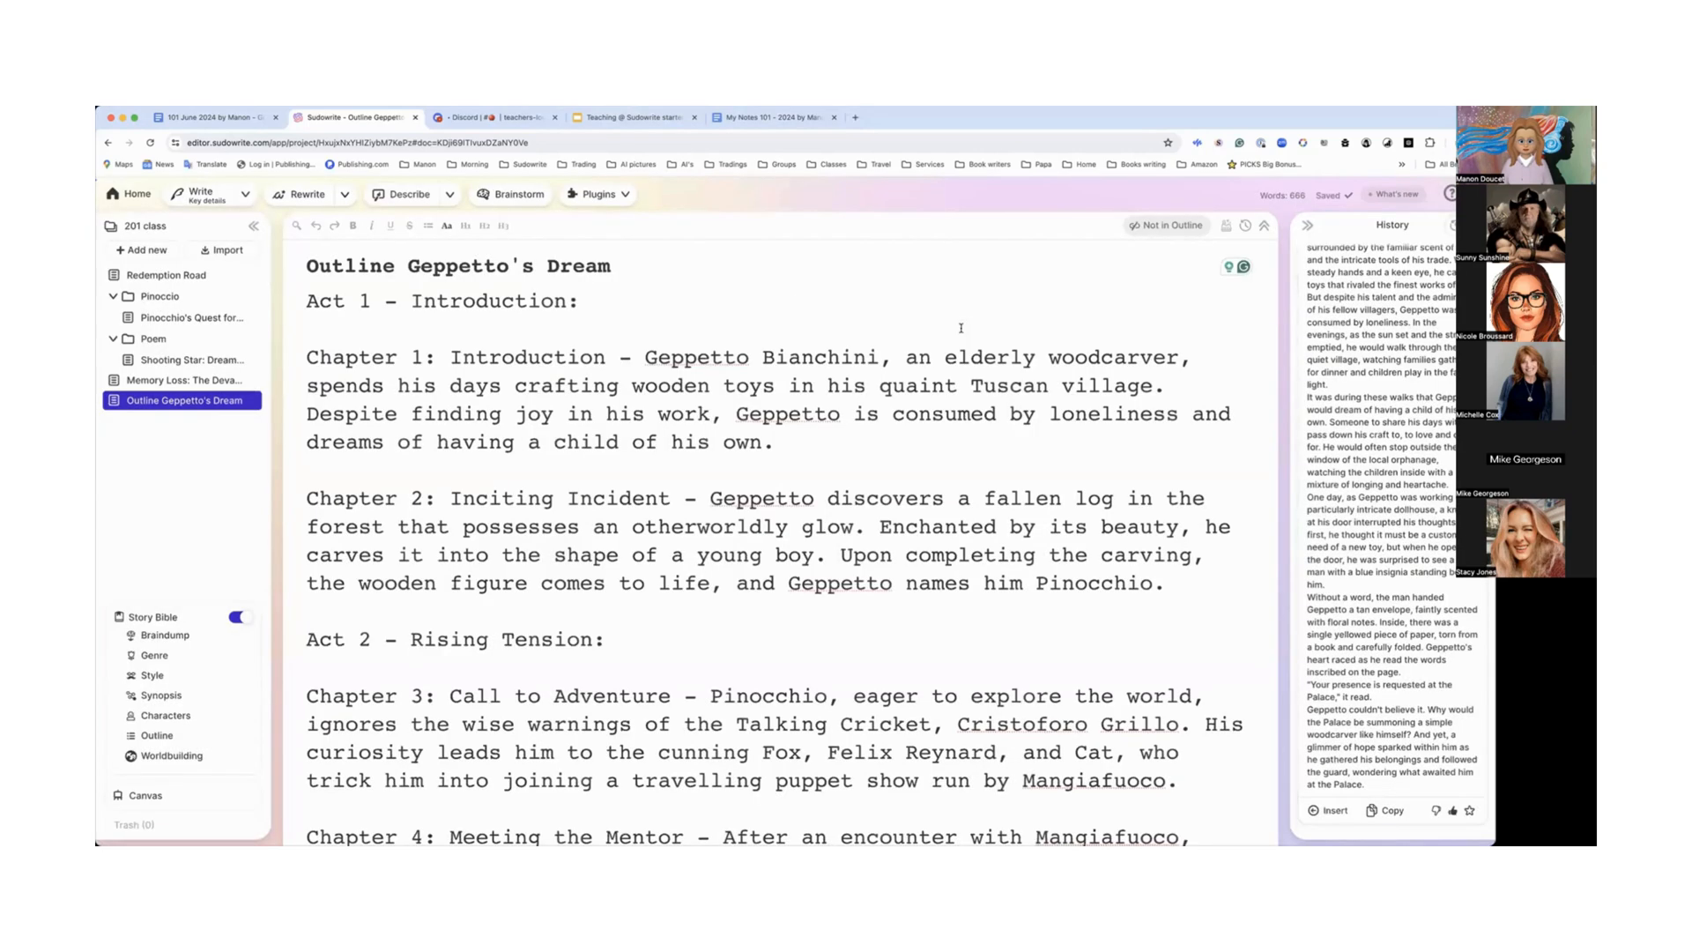
Step: Check the reordered plugin list, open the full plugin directory and examine its popular plugins, especially "Better Better Beats"
left_click(600, 197)
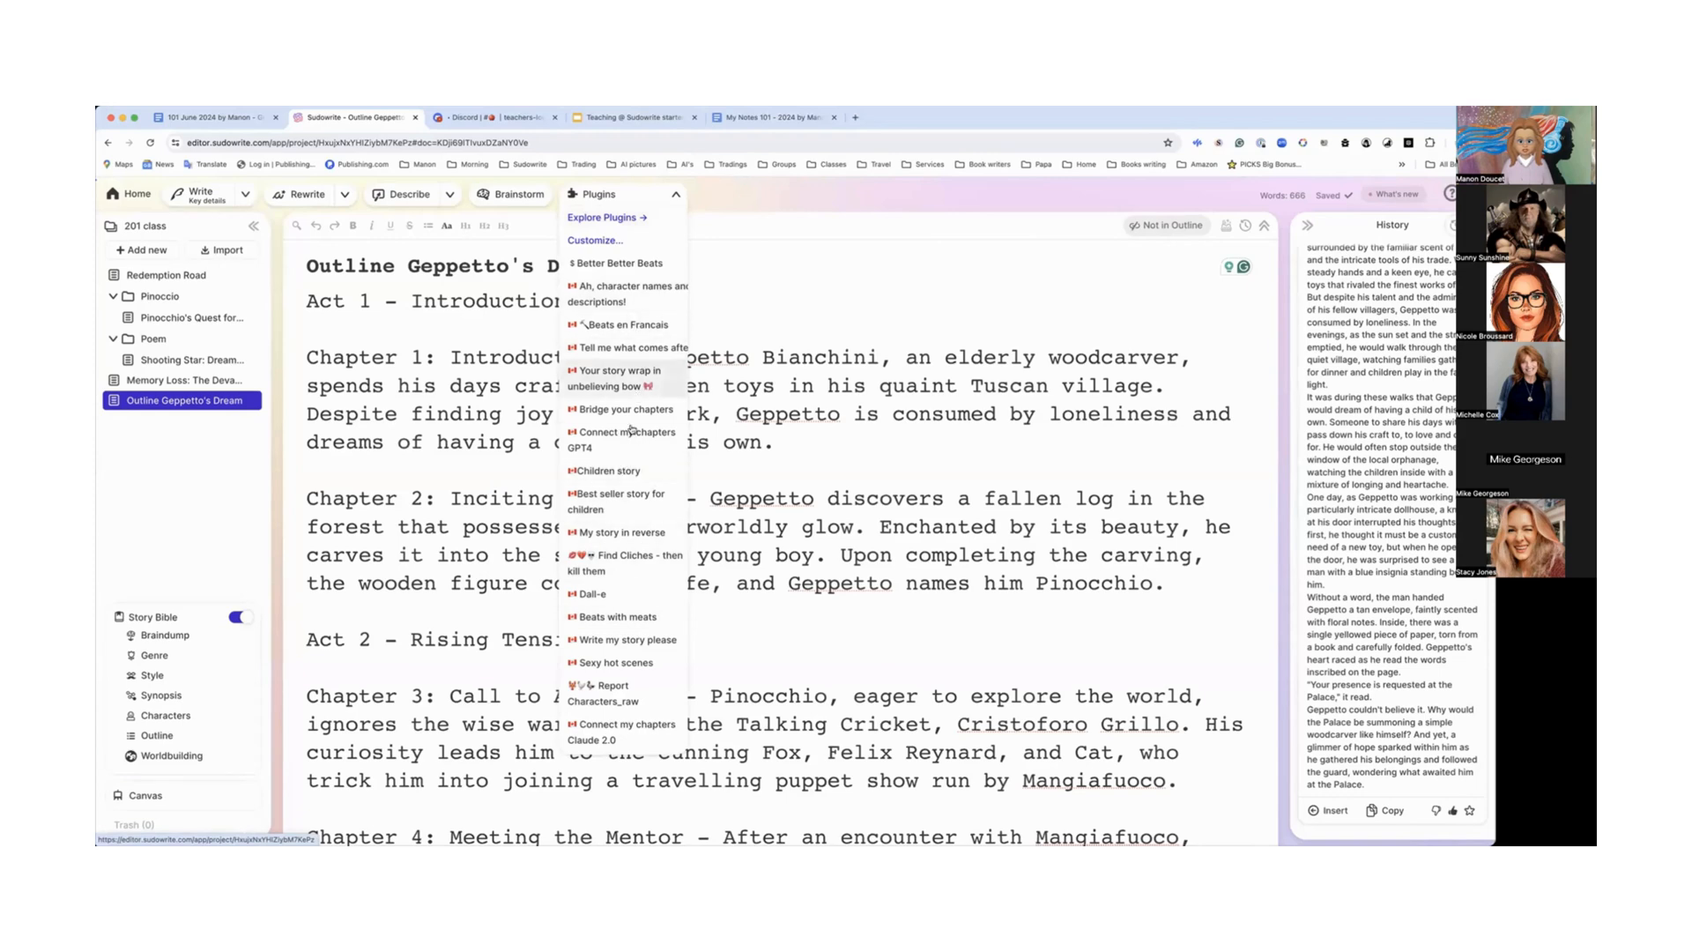
left_click(615, 220)
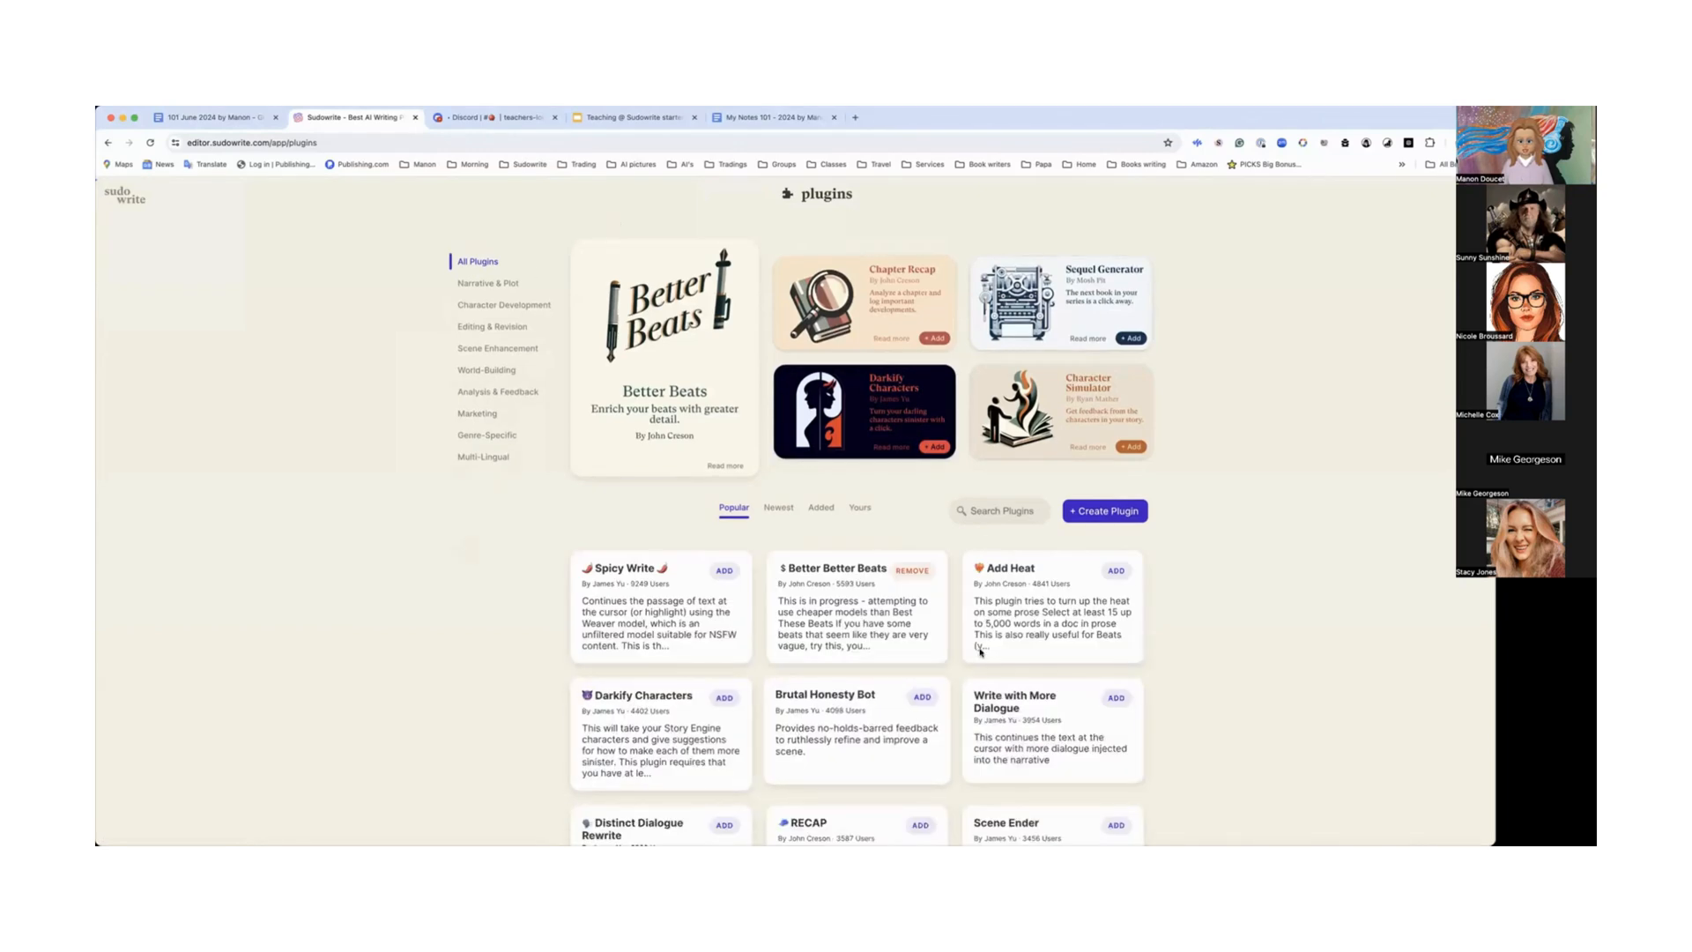
scroll(666, 322, "down", 3)
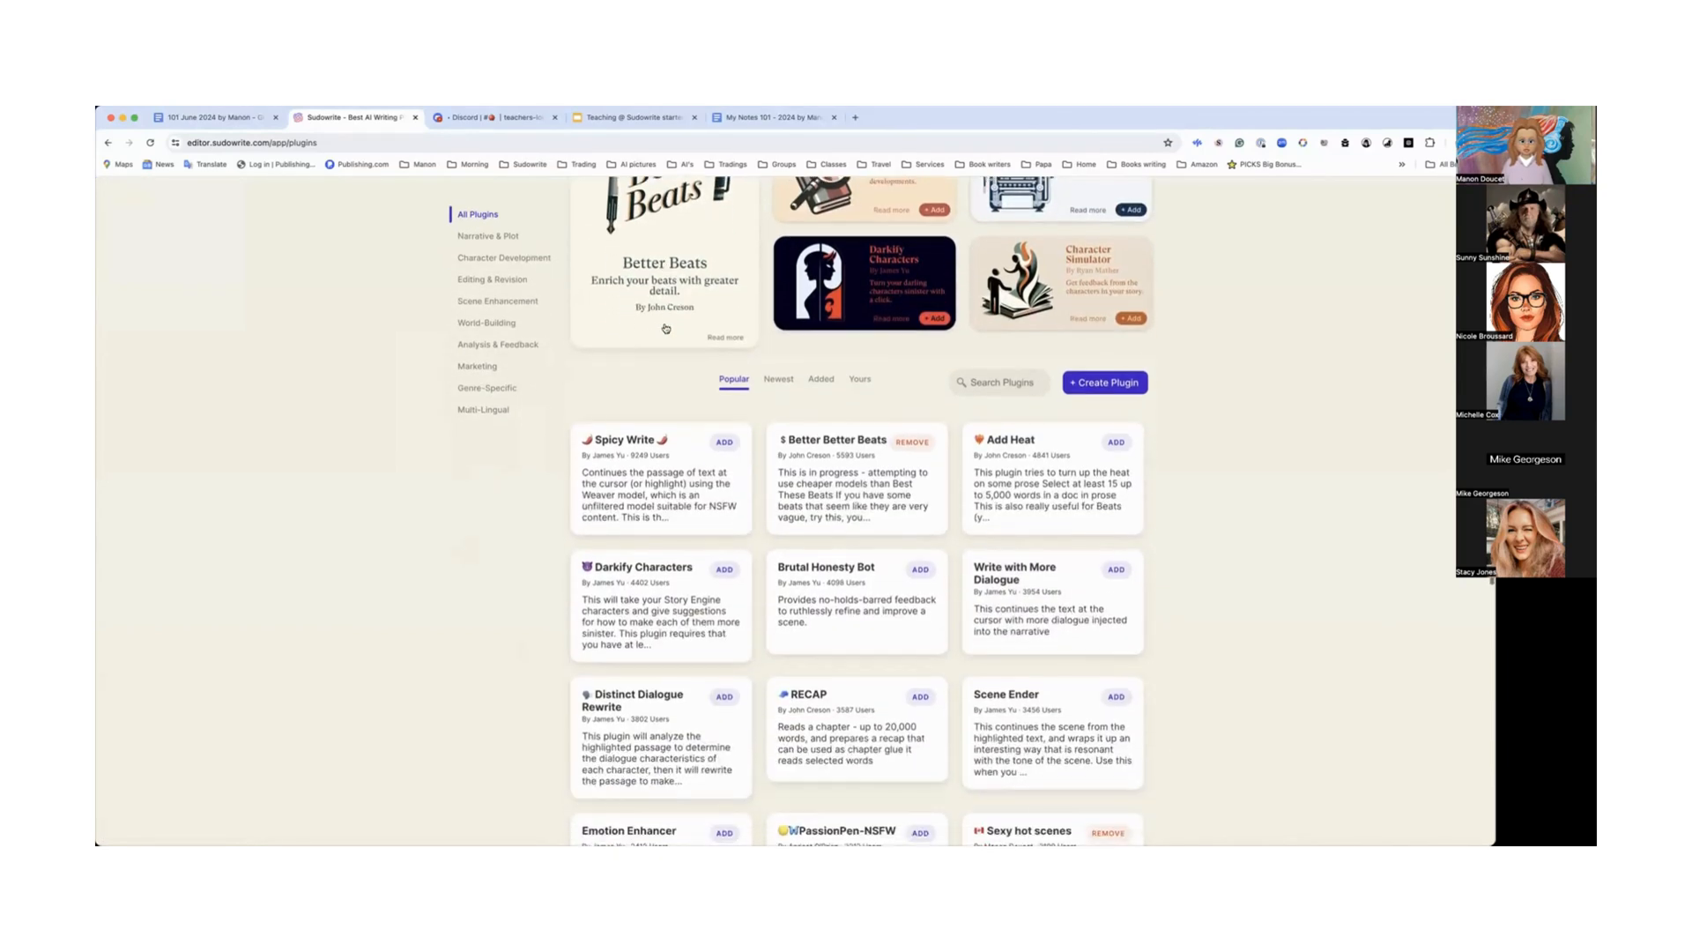
scroll(666, 328, "up", 2)
scroll(666, 329, "up", 1)
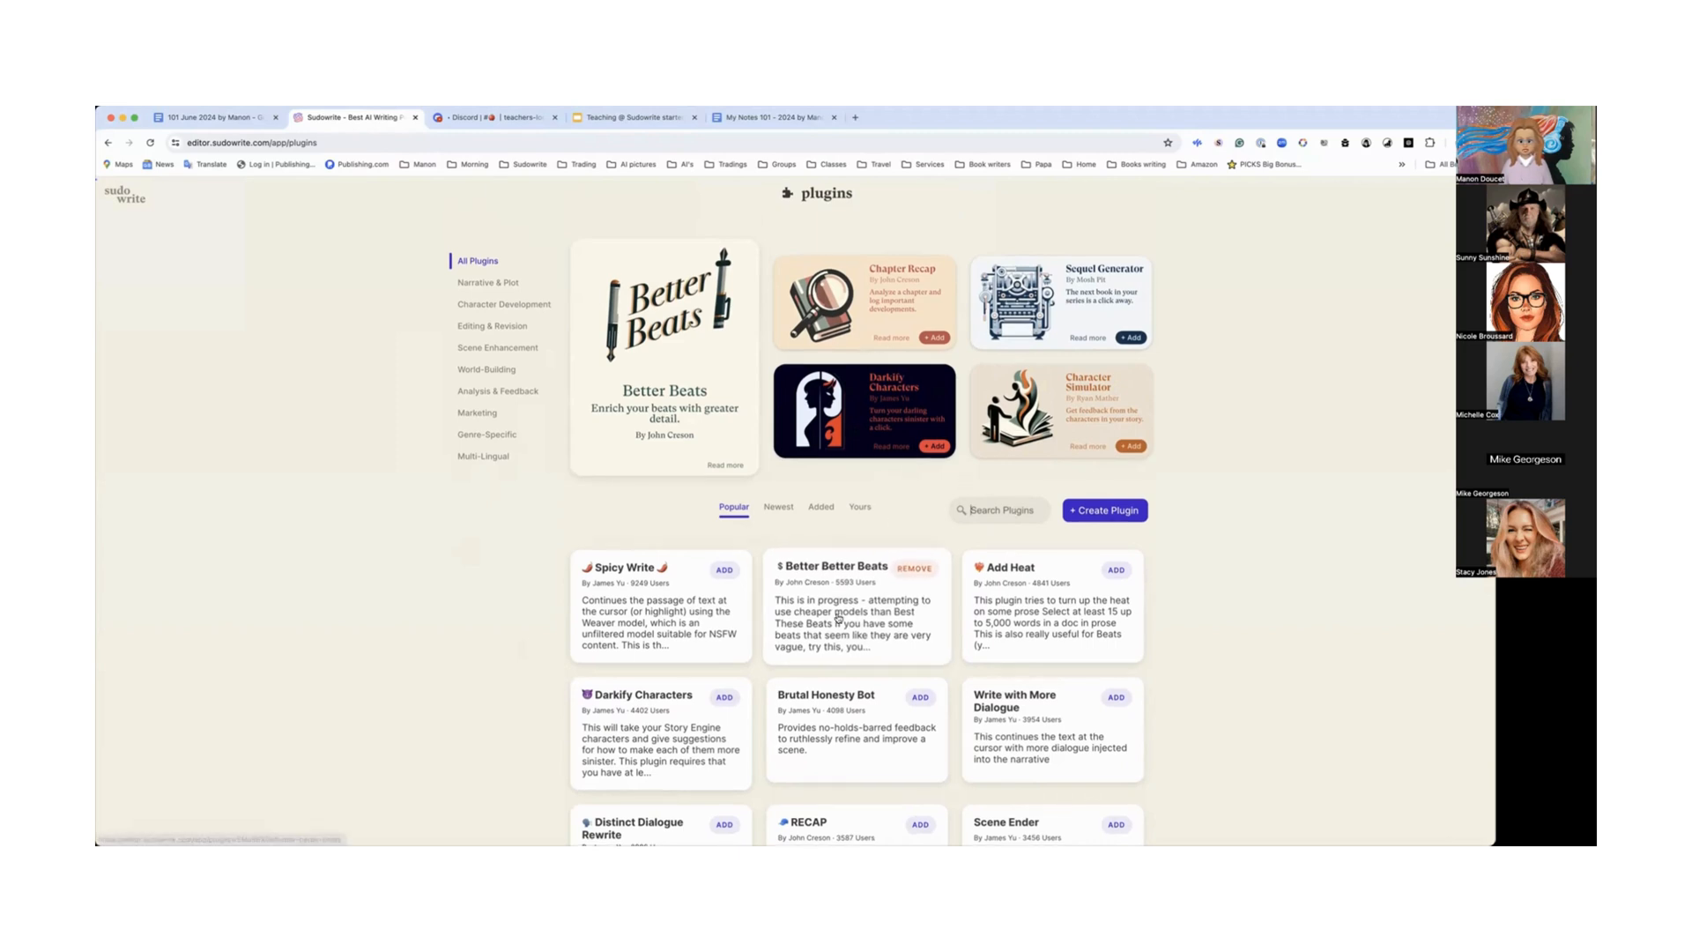
scroll(851, 606, "down", 1)
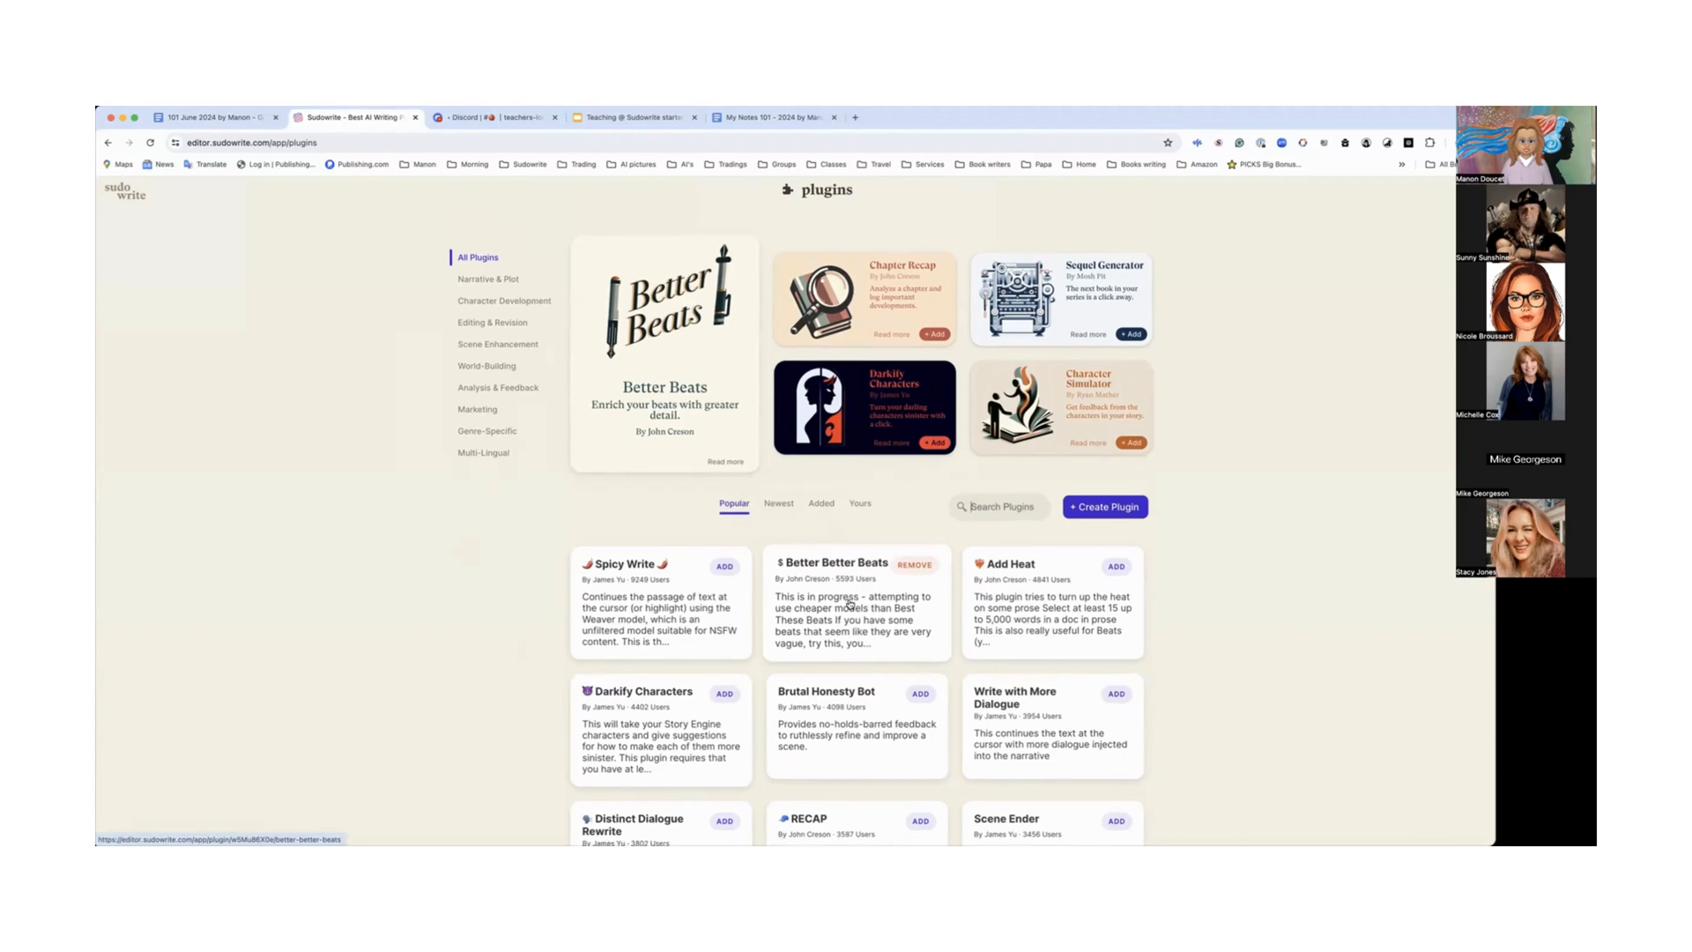
scroll(912, 573, "down", 1)
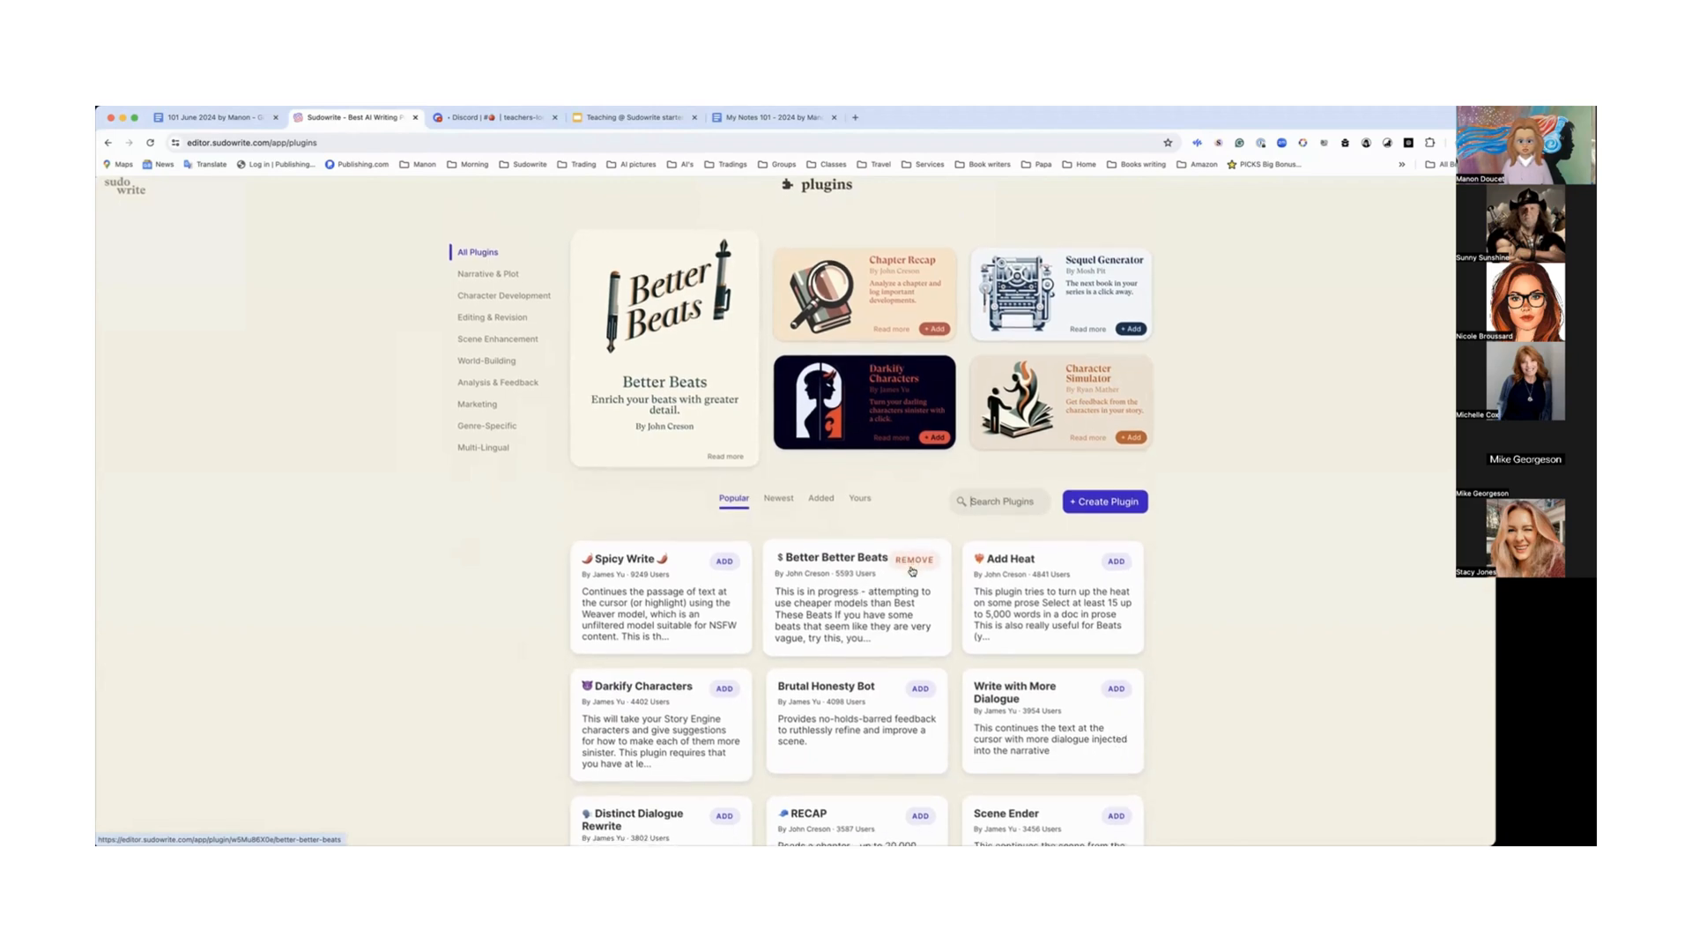
scroll(912, 572, "down", 1)
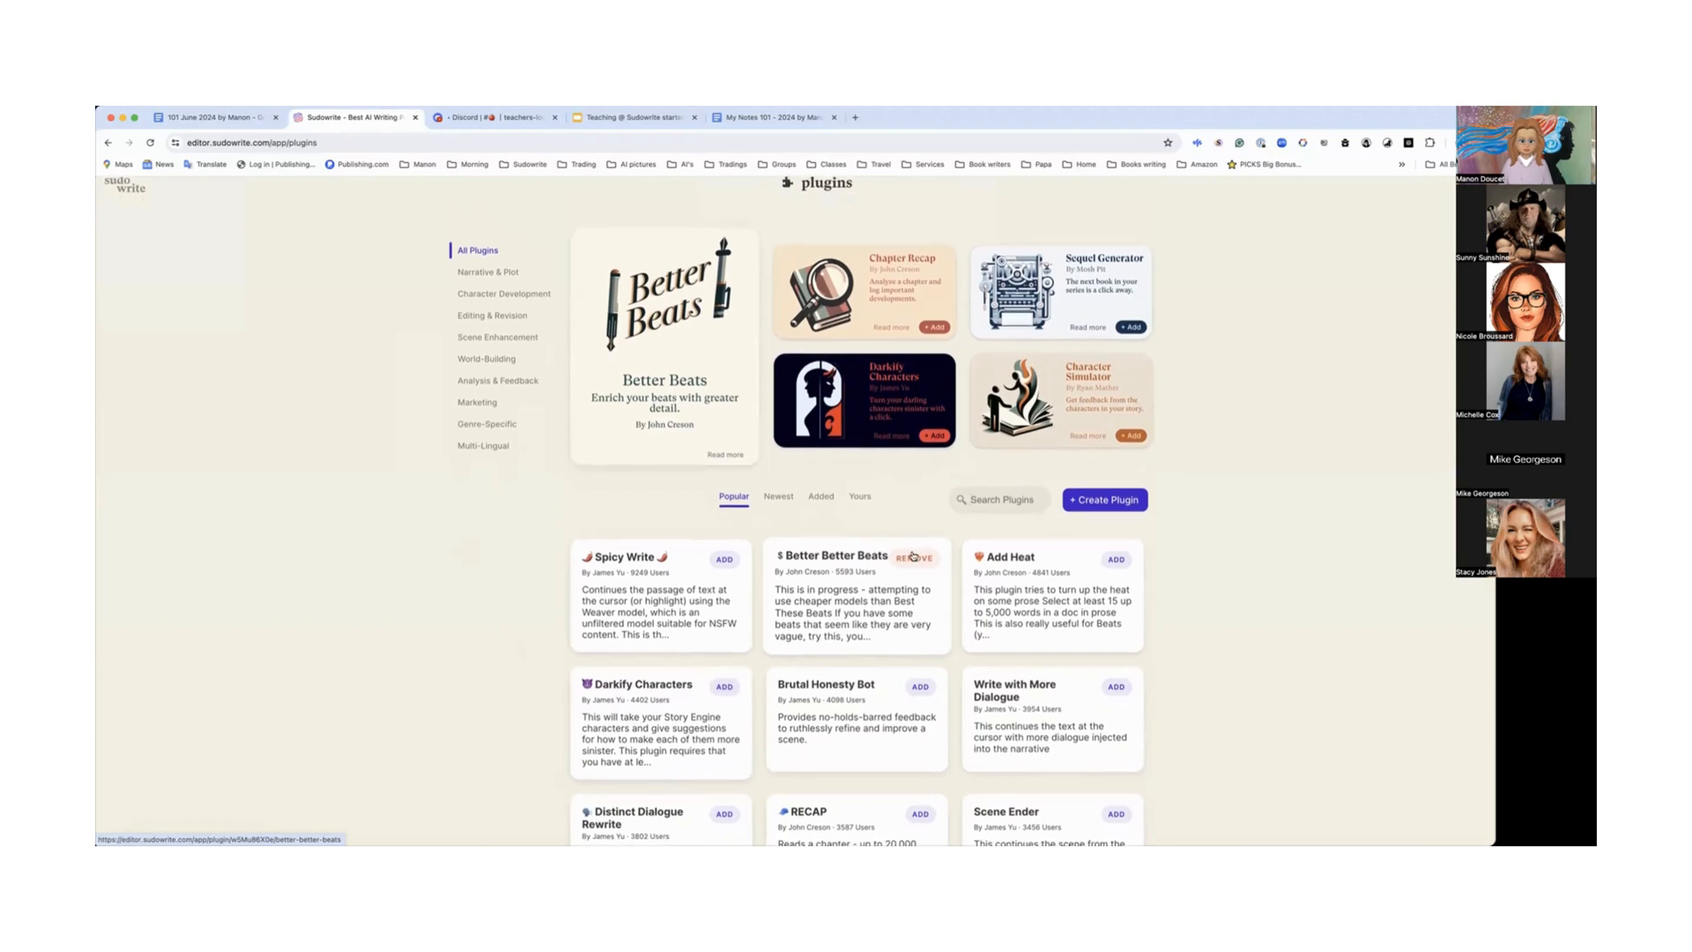
Step: Open the details of "Better Better Beats", read its description and instructions, and return to the project overview
scroll(900, 569, "down", 1)
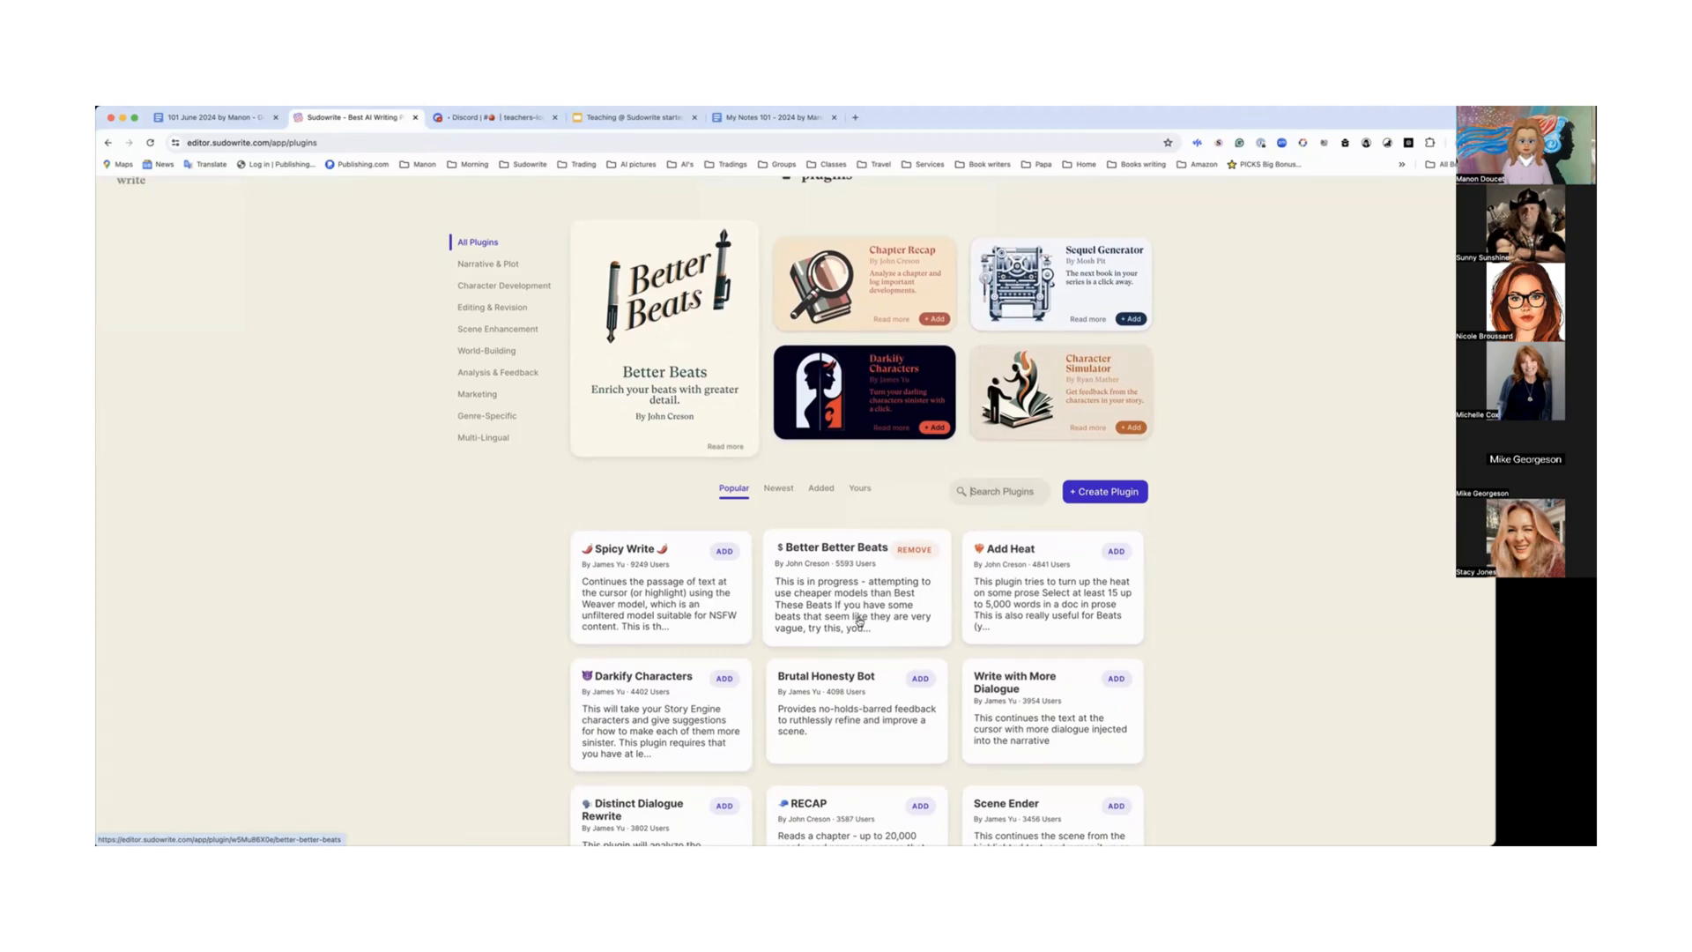
left_click(859, 623)
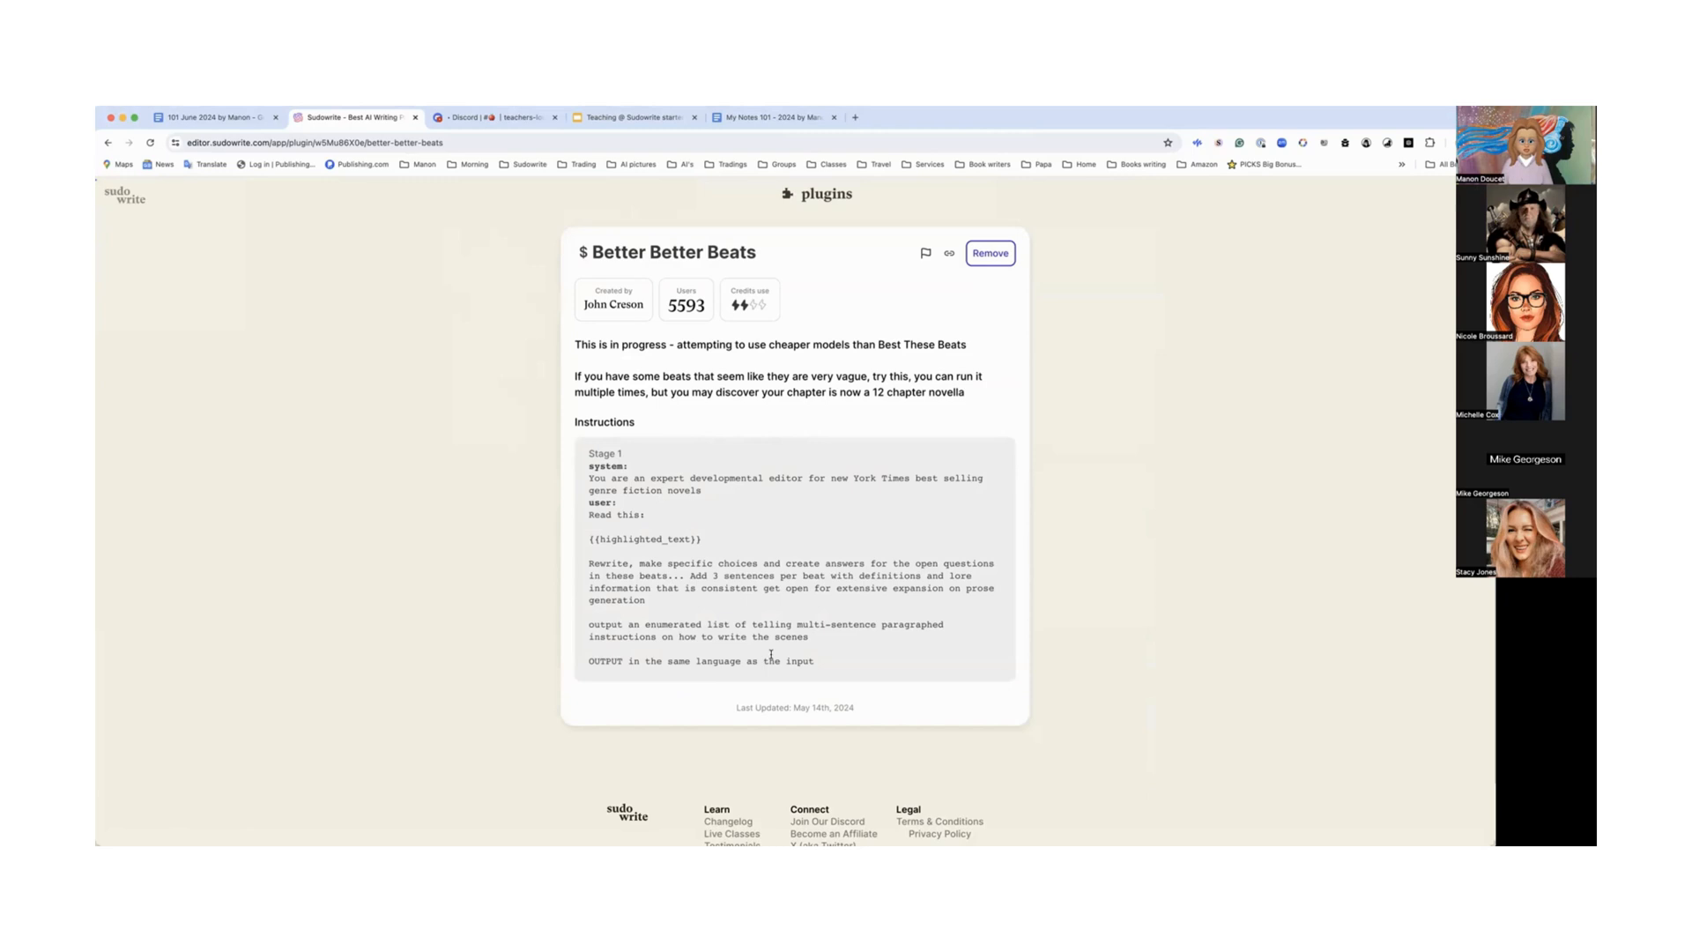
left_click(134, 200)
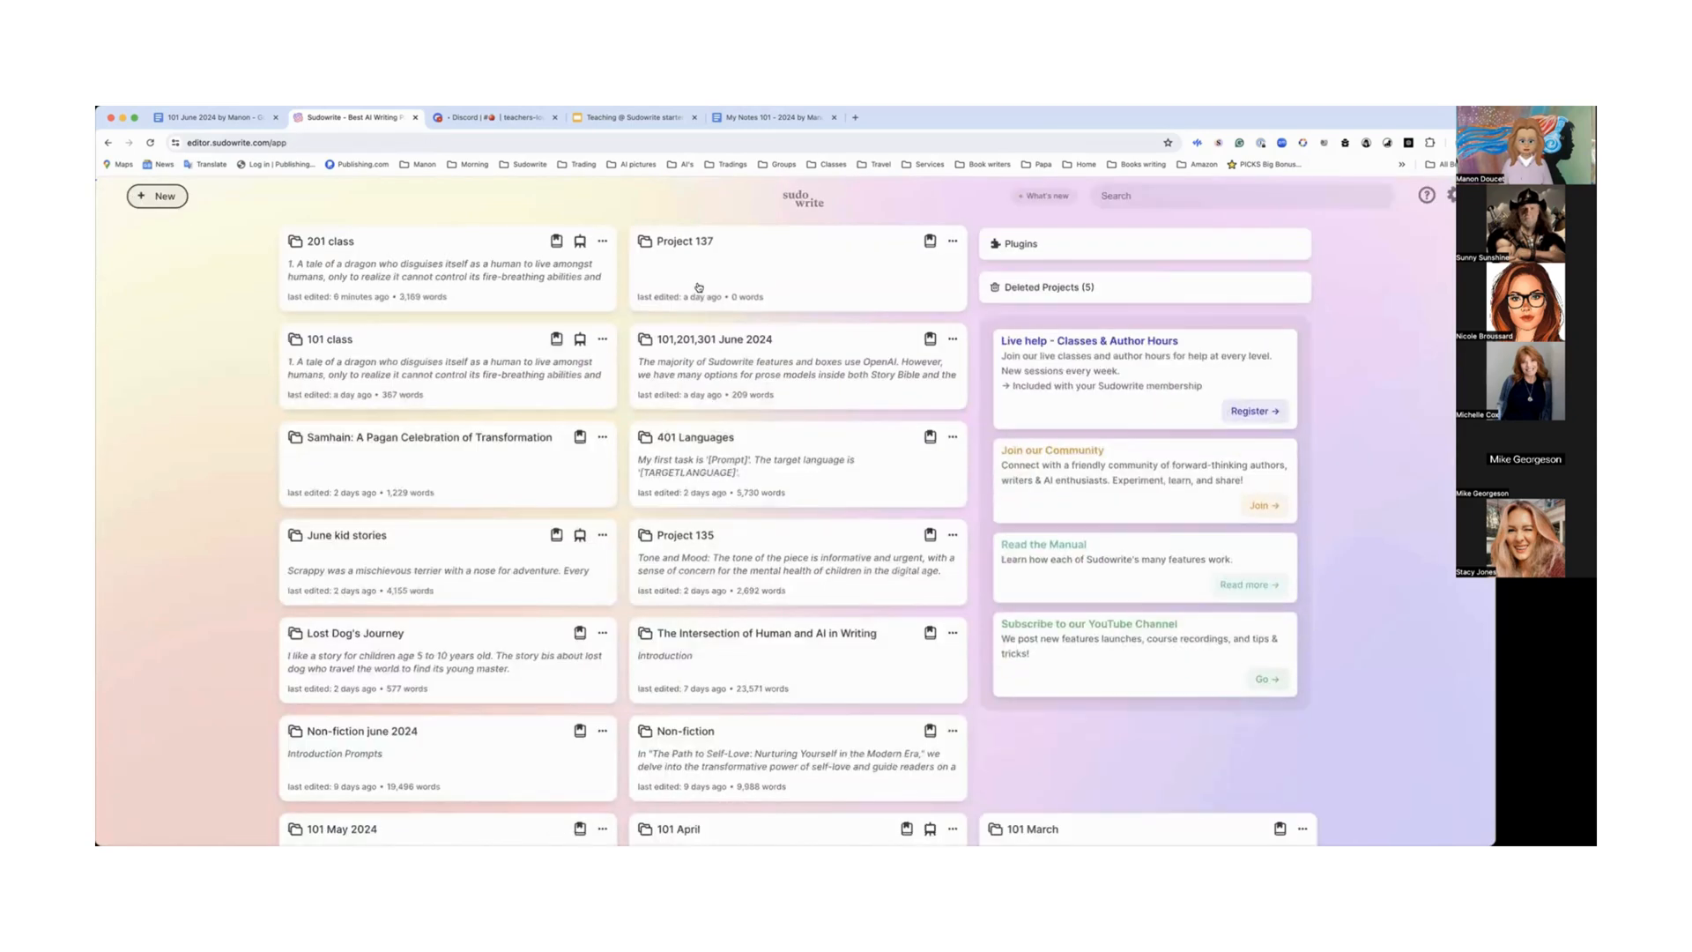
Step: Search the plugin directory for "Beats" and look through the matching plugins
left_click(1014, 244)
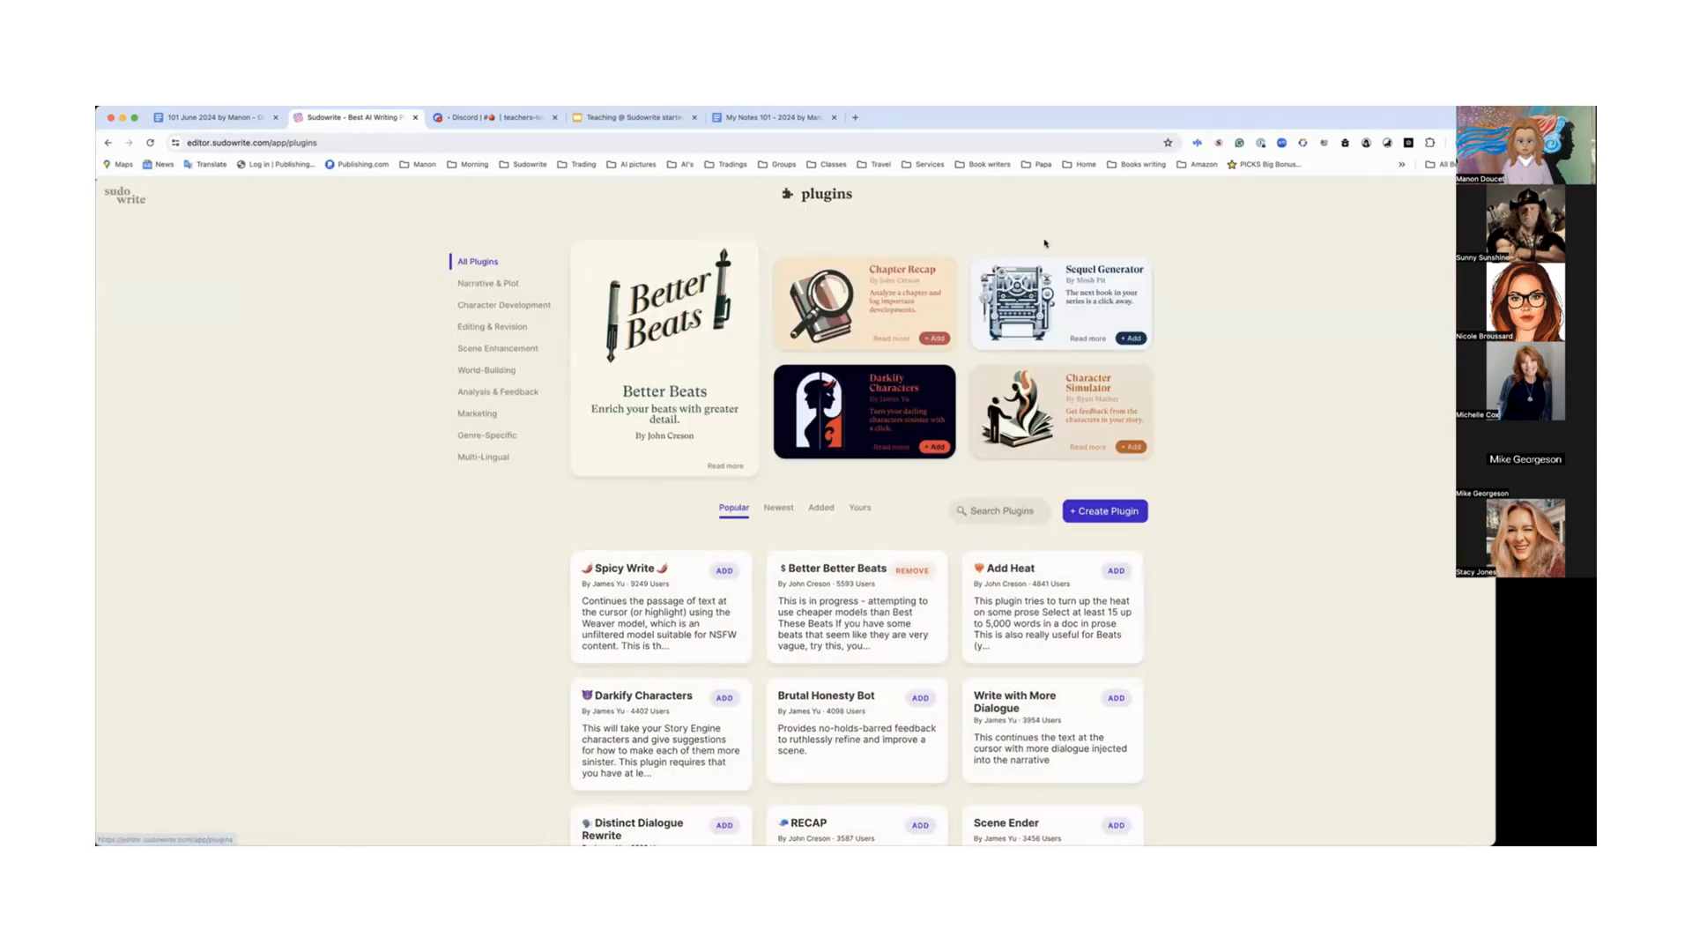
left_click(984, 513)
type("Beats")
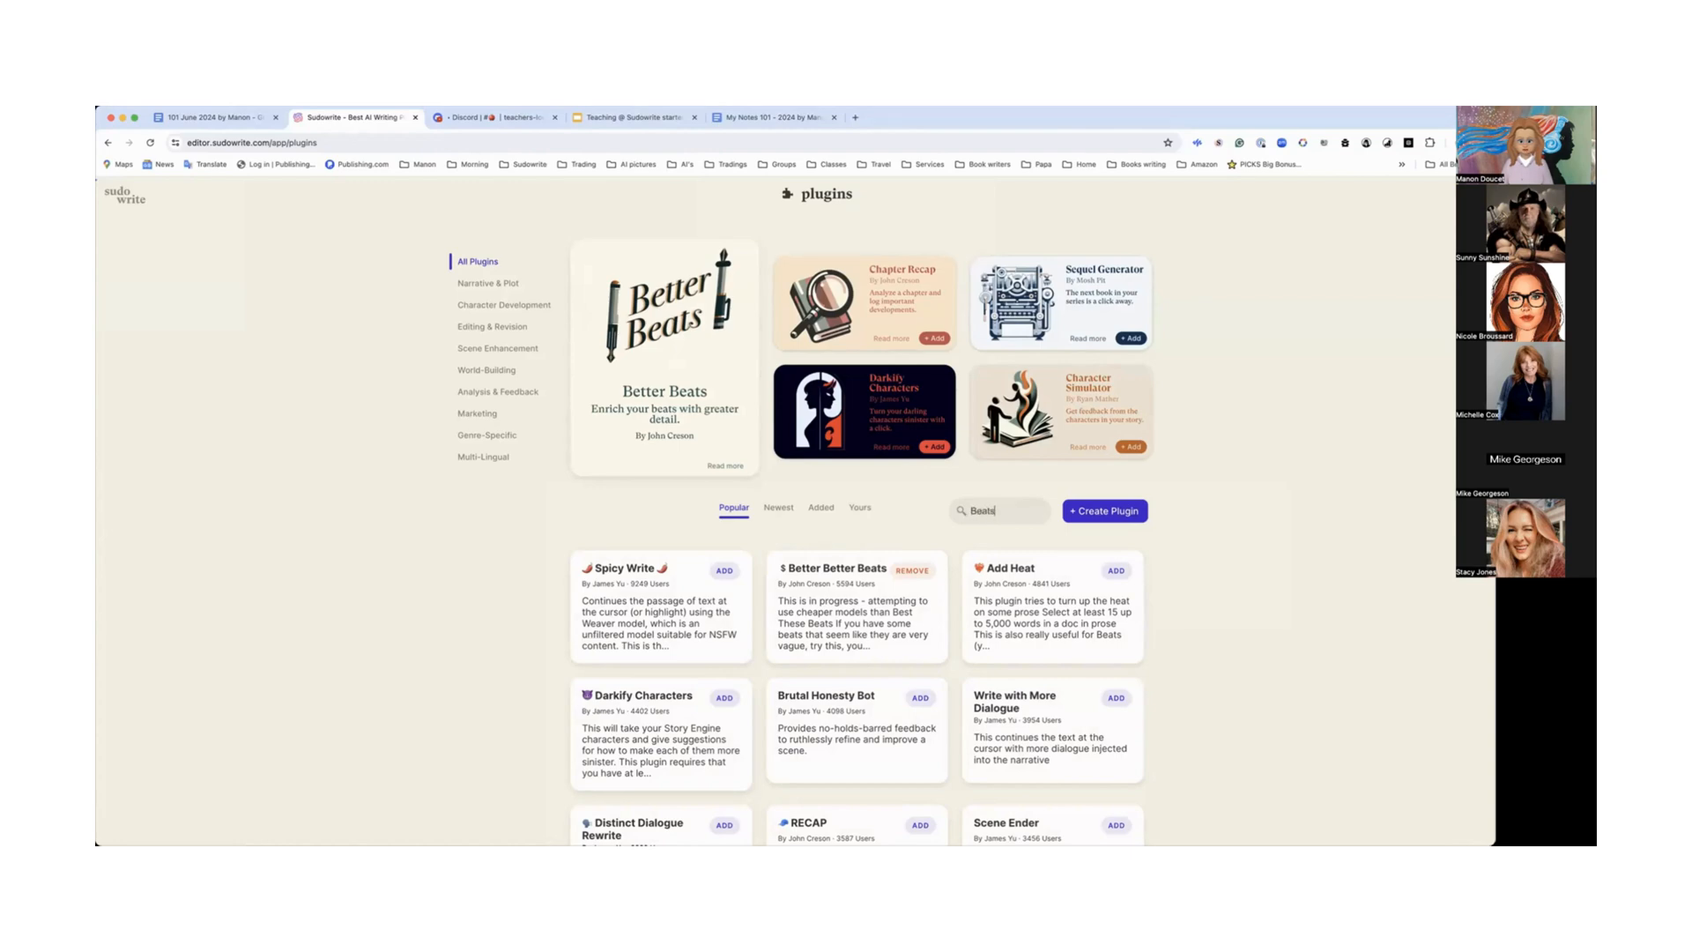
key("Return")
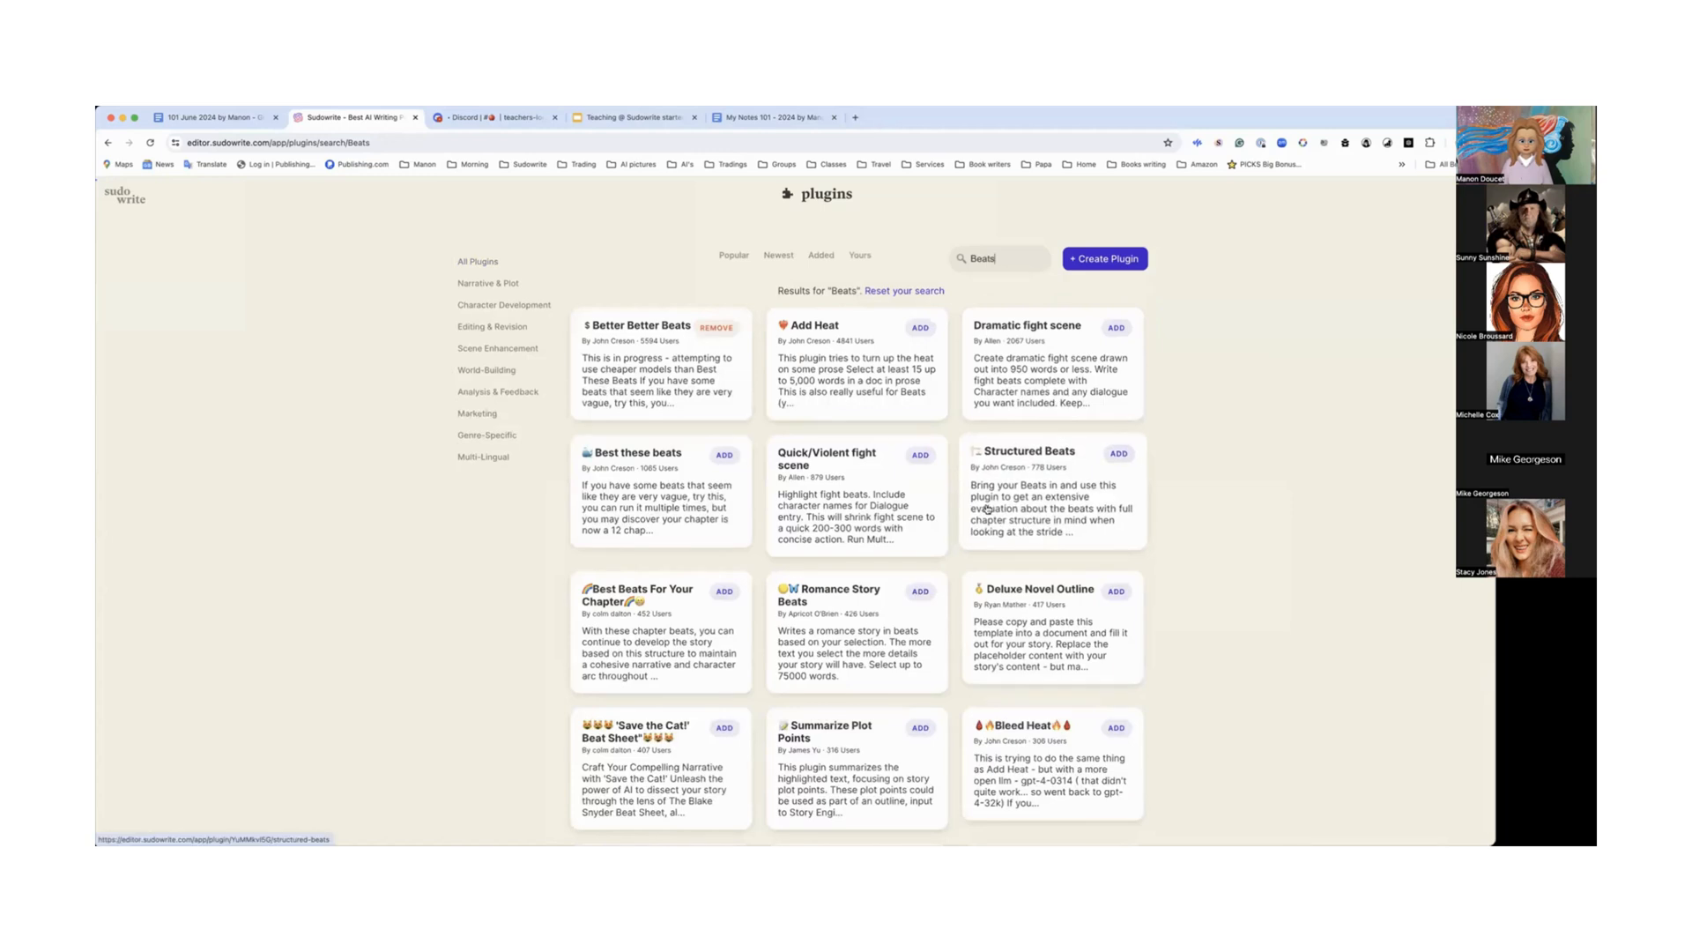
scroll(957, 518, "down", 5)
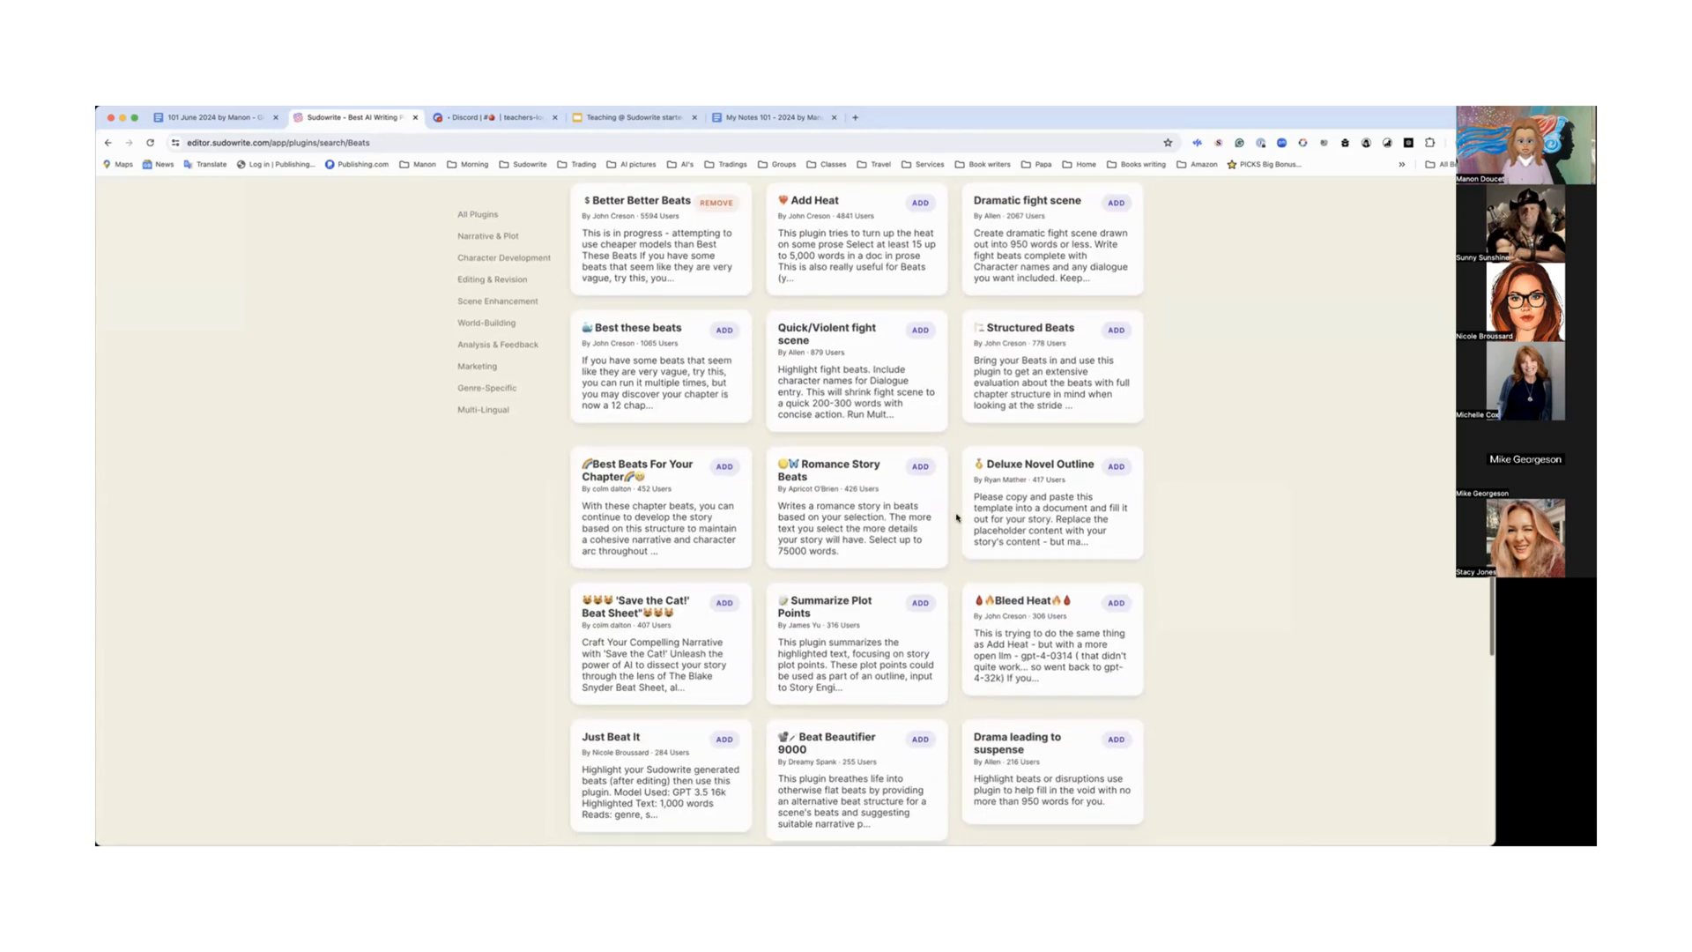
scroll(957, 518, "down", 8)
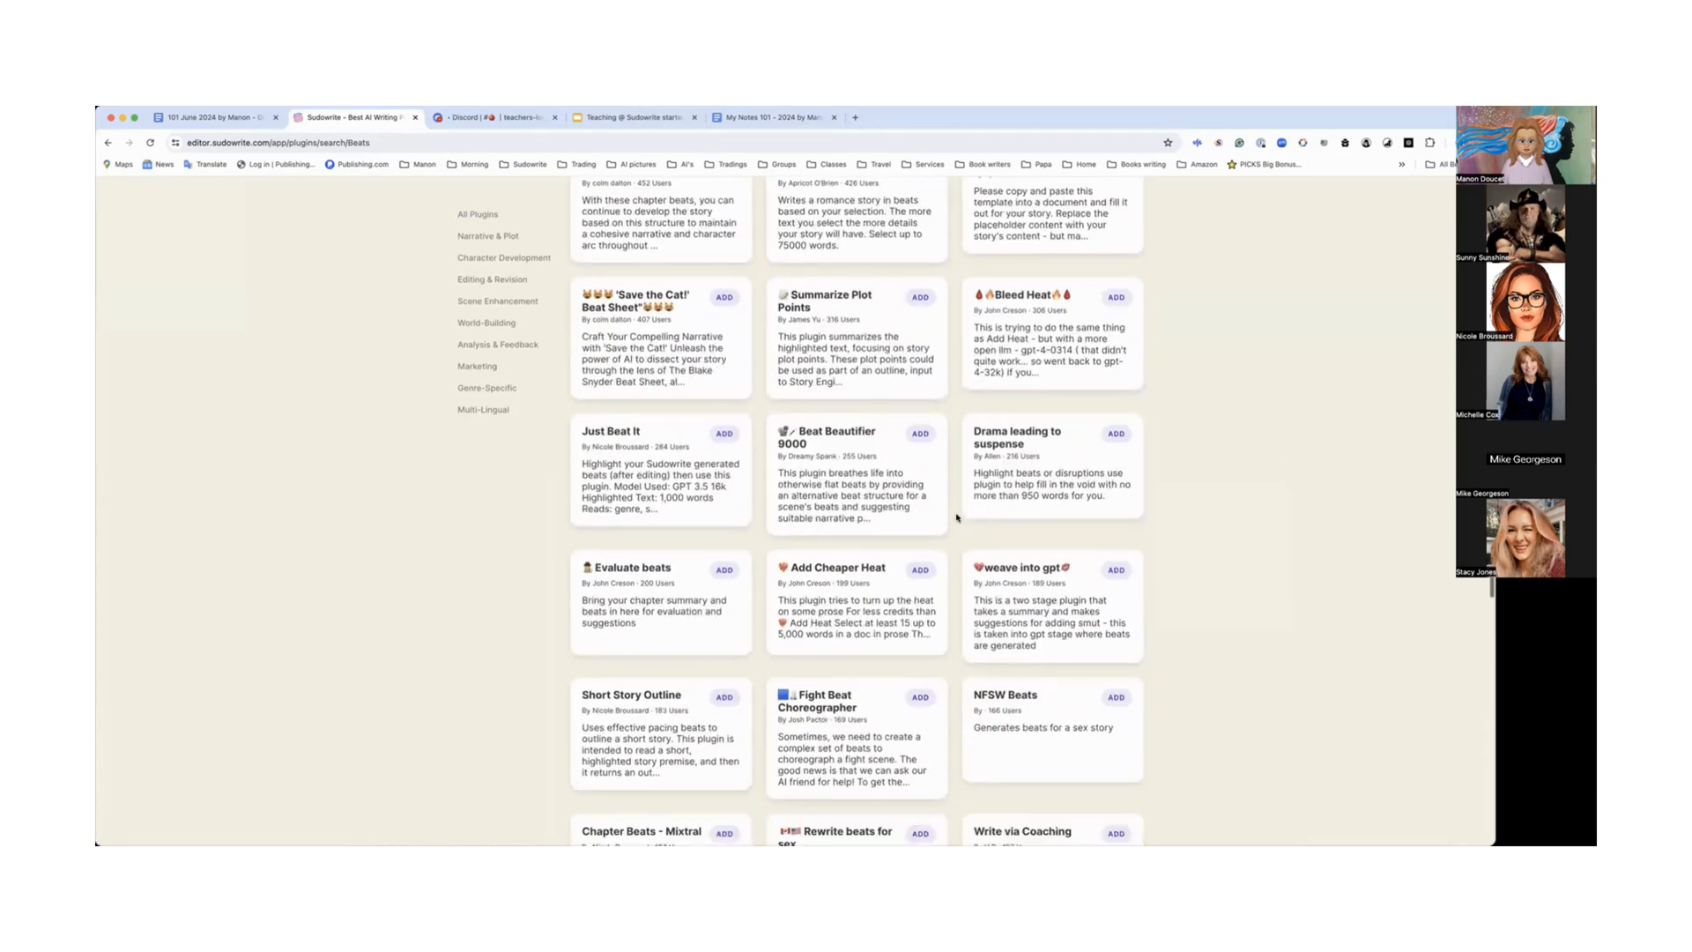
scroll(957, 518, "up", 13)
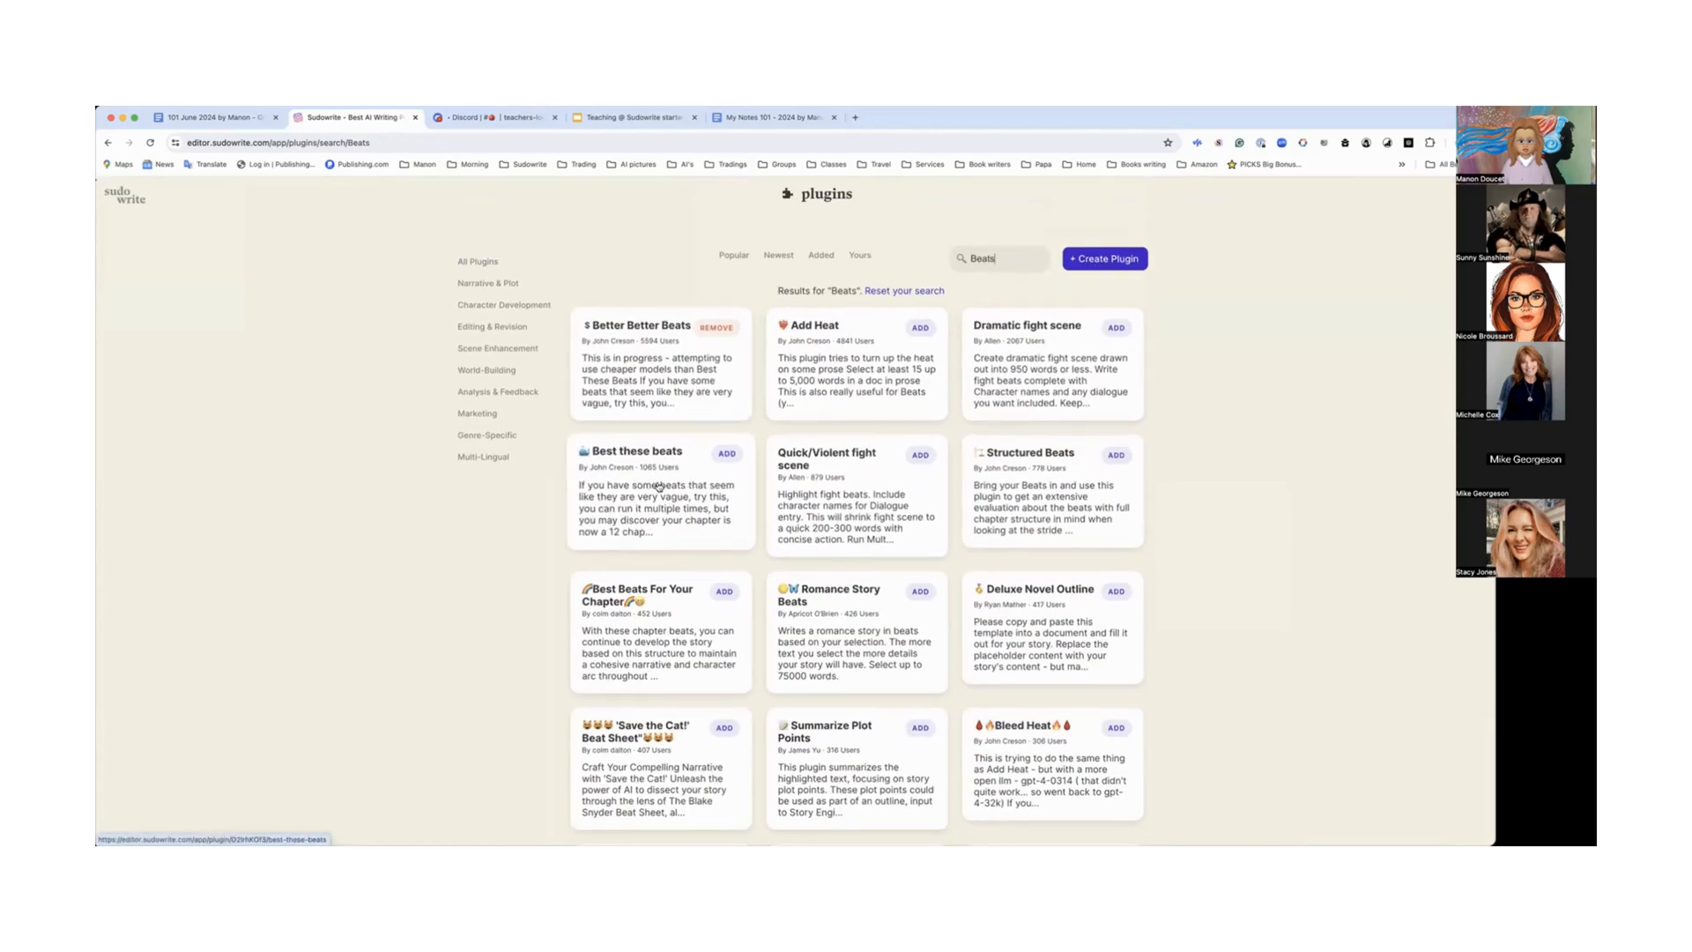
Step: Add the "Best these beats" and "Structured Beats" plugins and look over the other beat-related entries
left_click(727, 454)
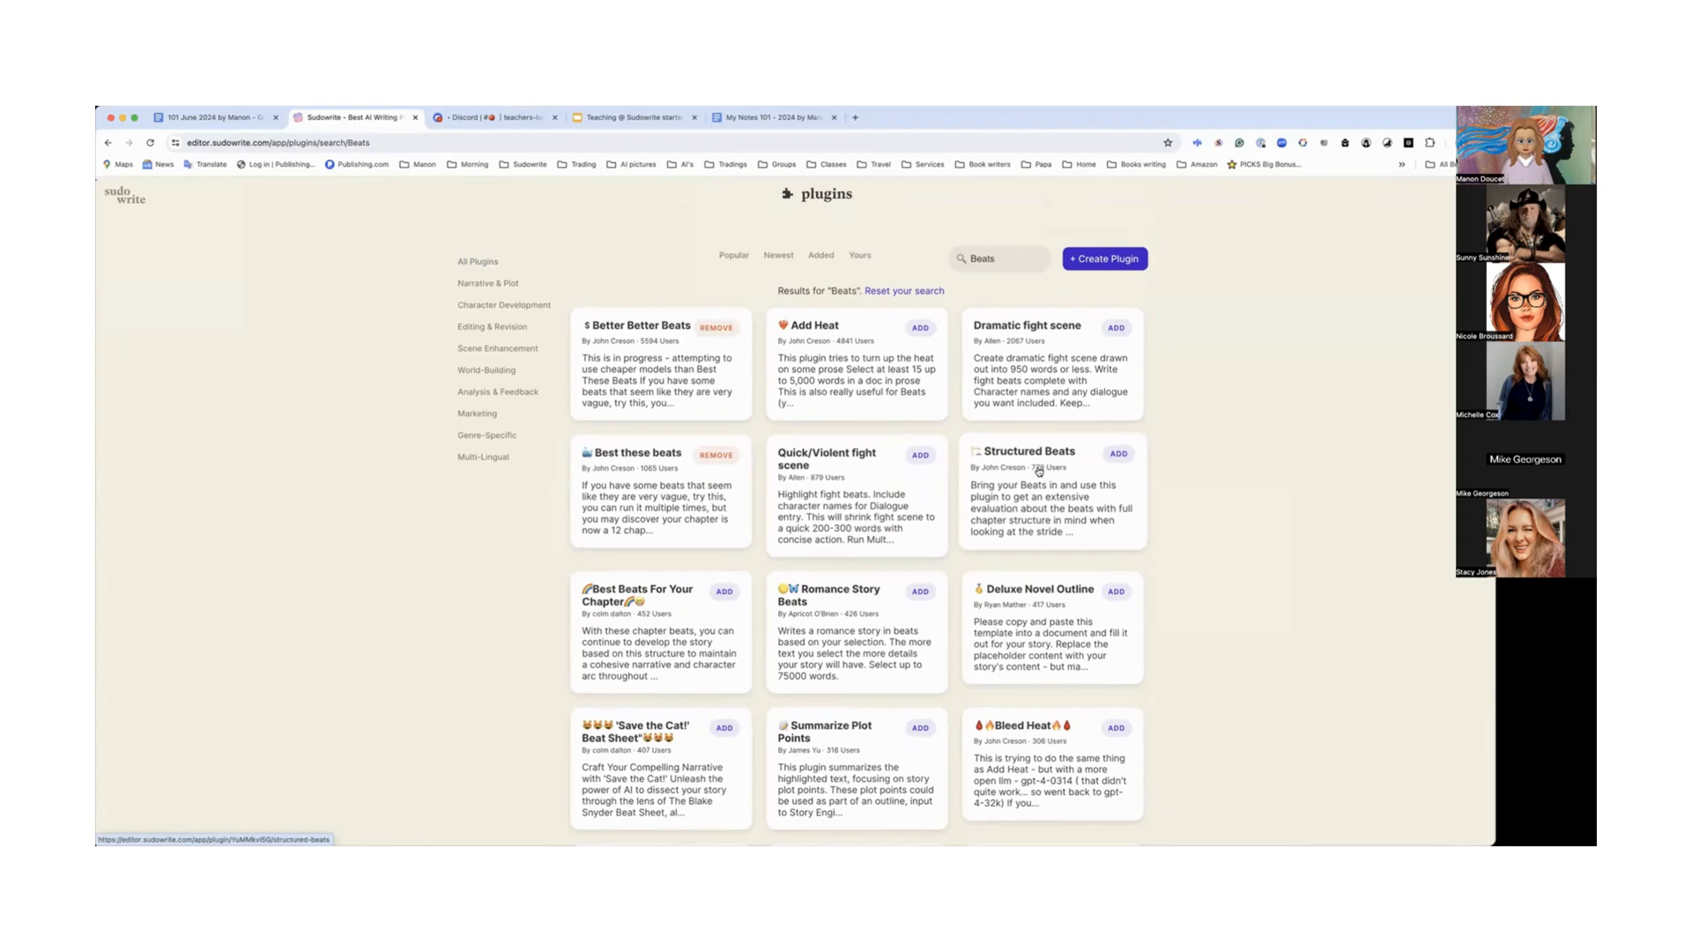
left_click(1118, 455)
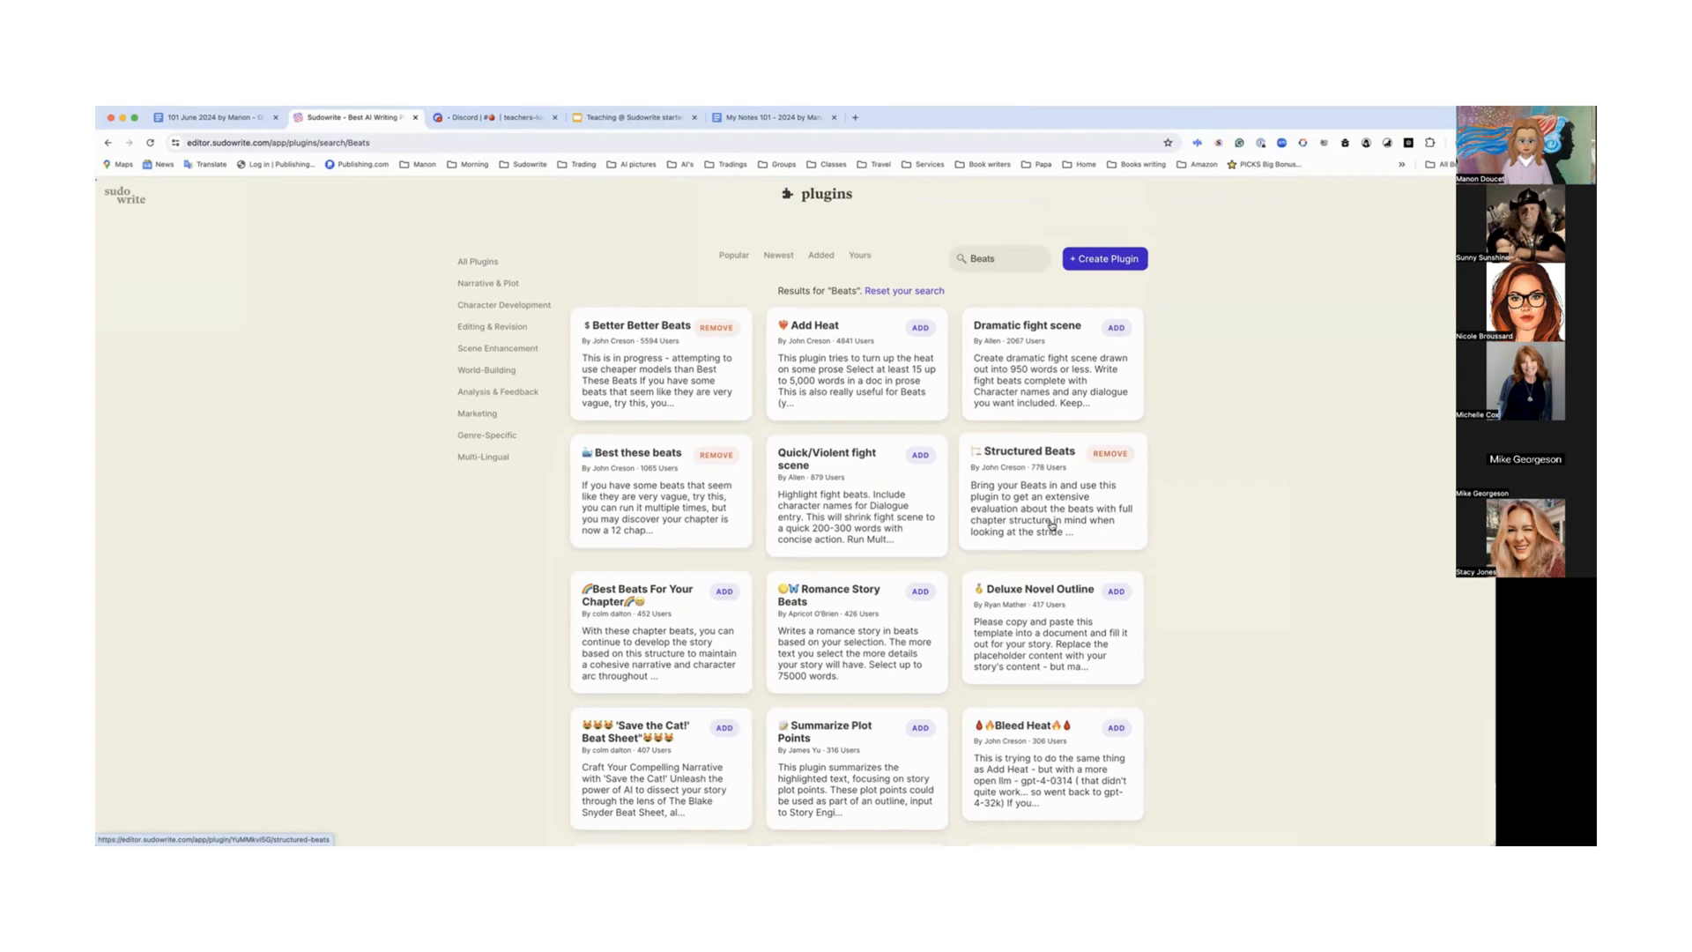
scroll(1052, 525, "down", 3)
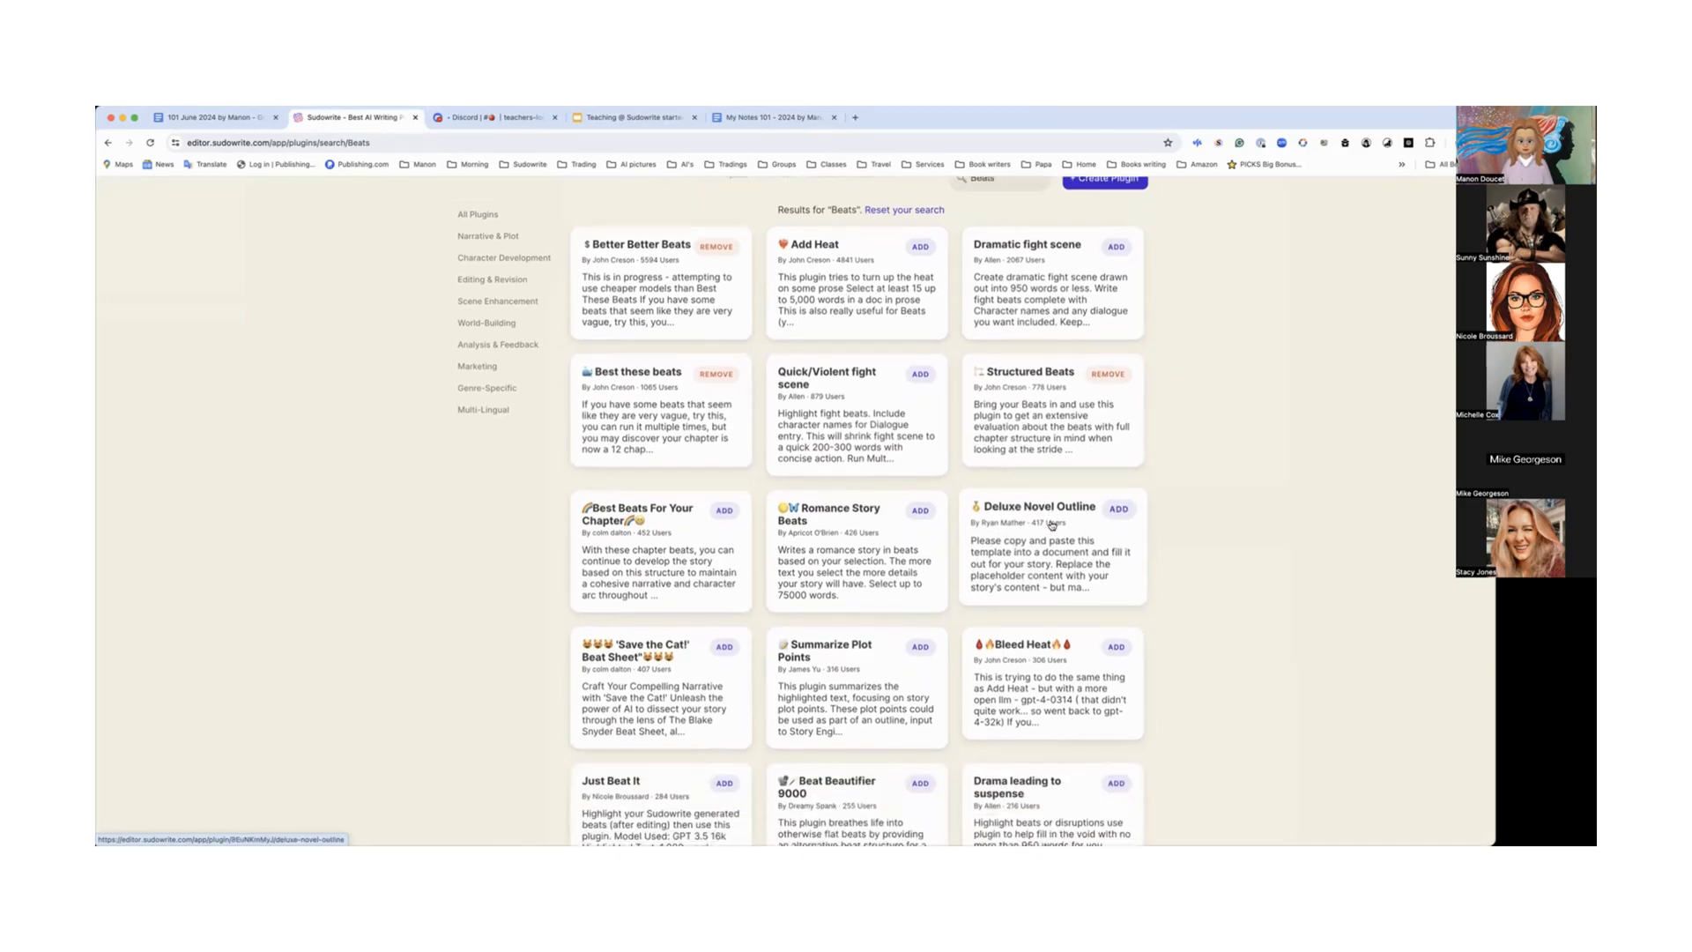
scroll(1052, 525, "down", 4)
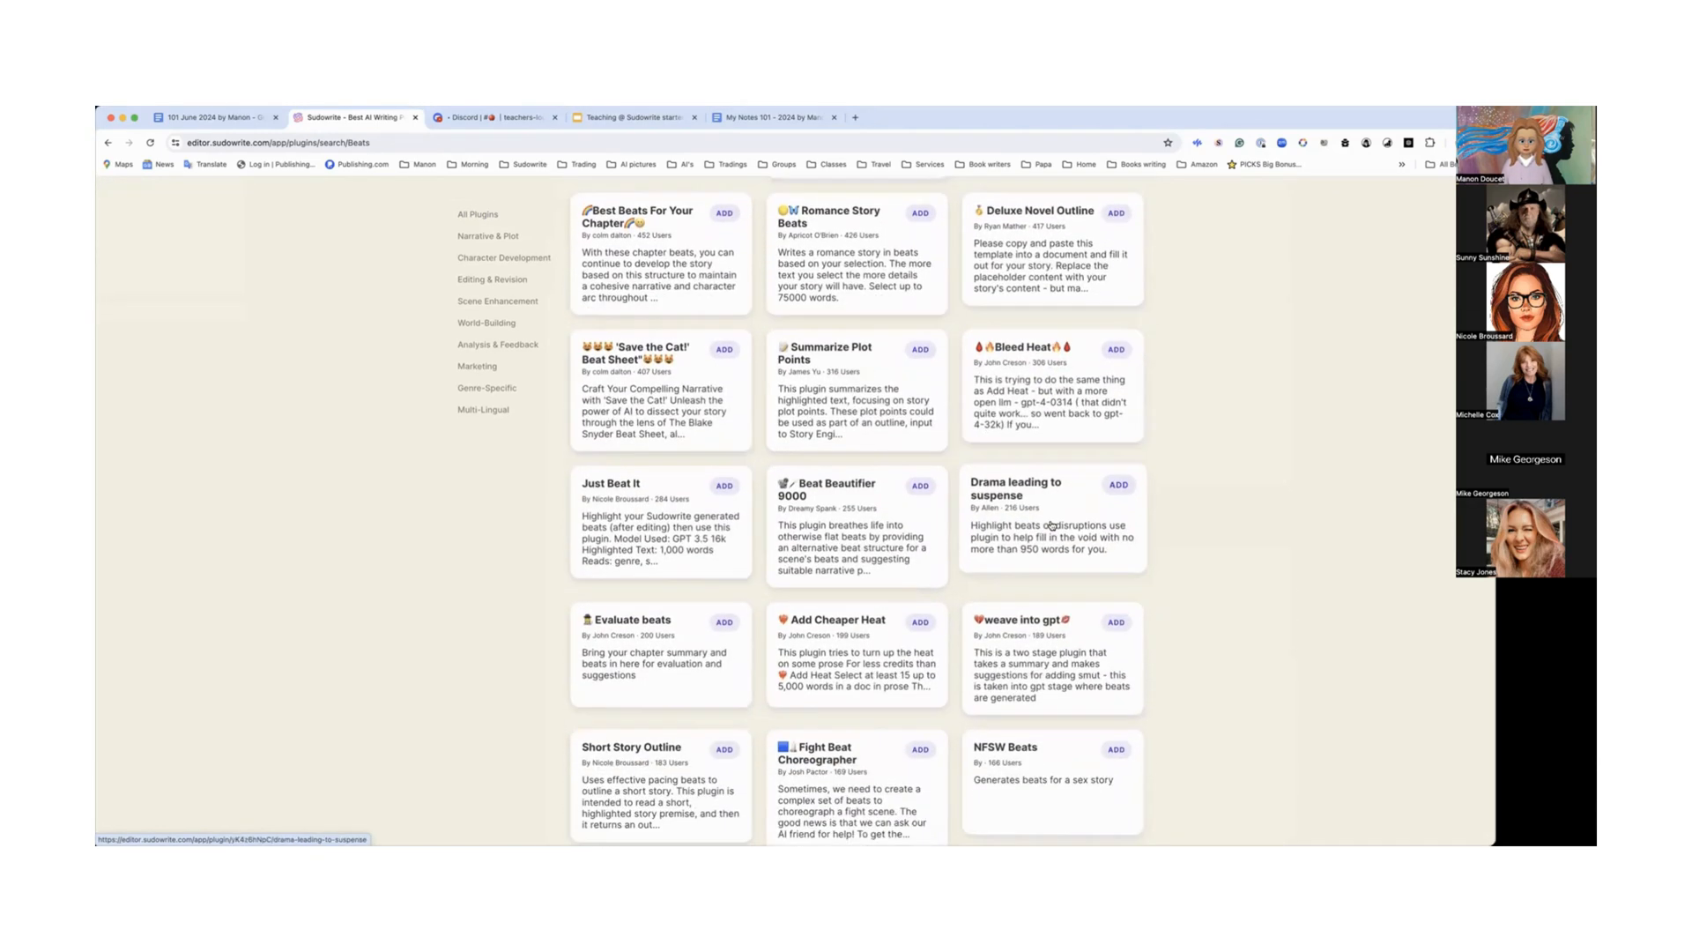
scroll(1051, 526, "up", 7)
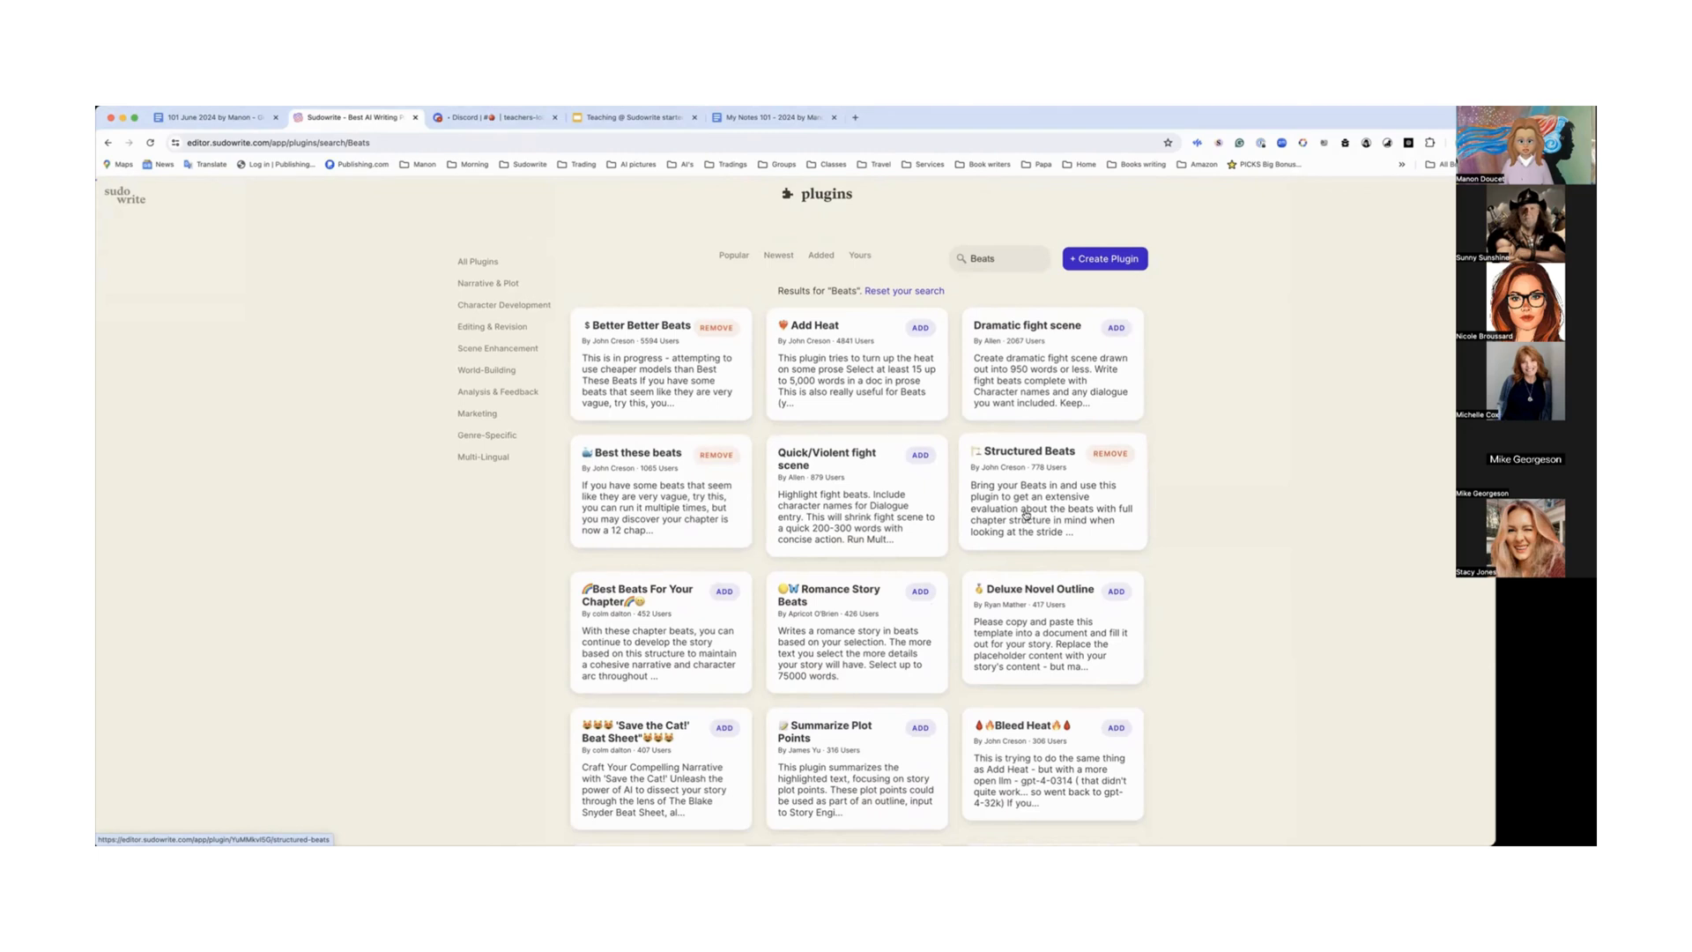
scroll(1086, 425, "down", 1)
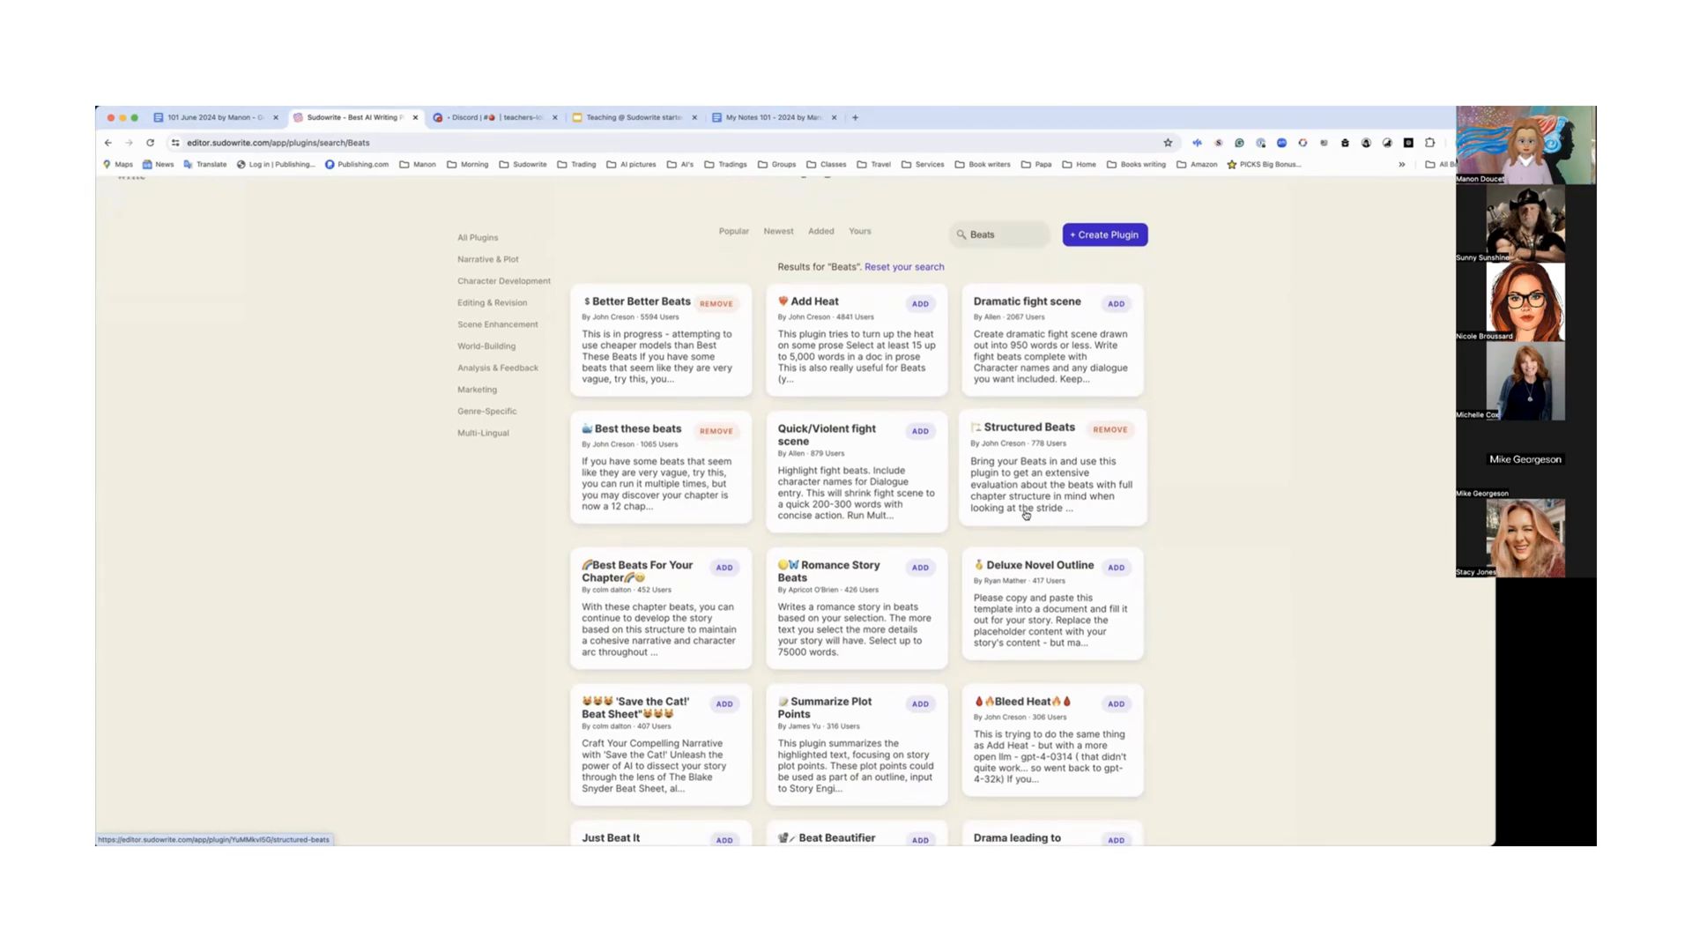
scroll(578, 269, "up", 1)
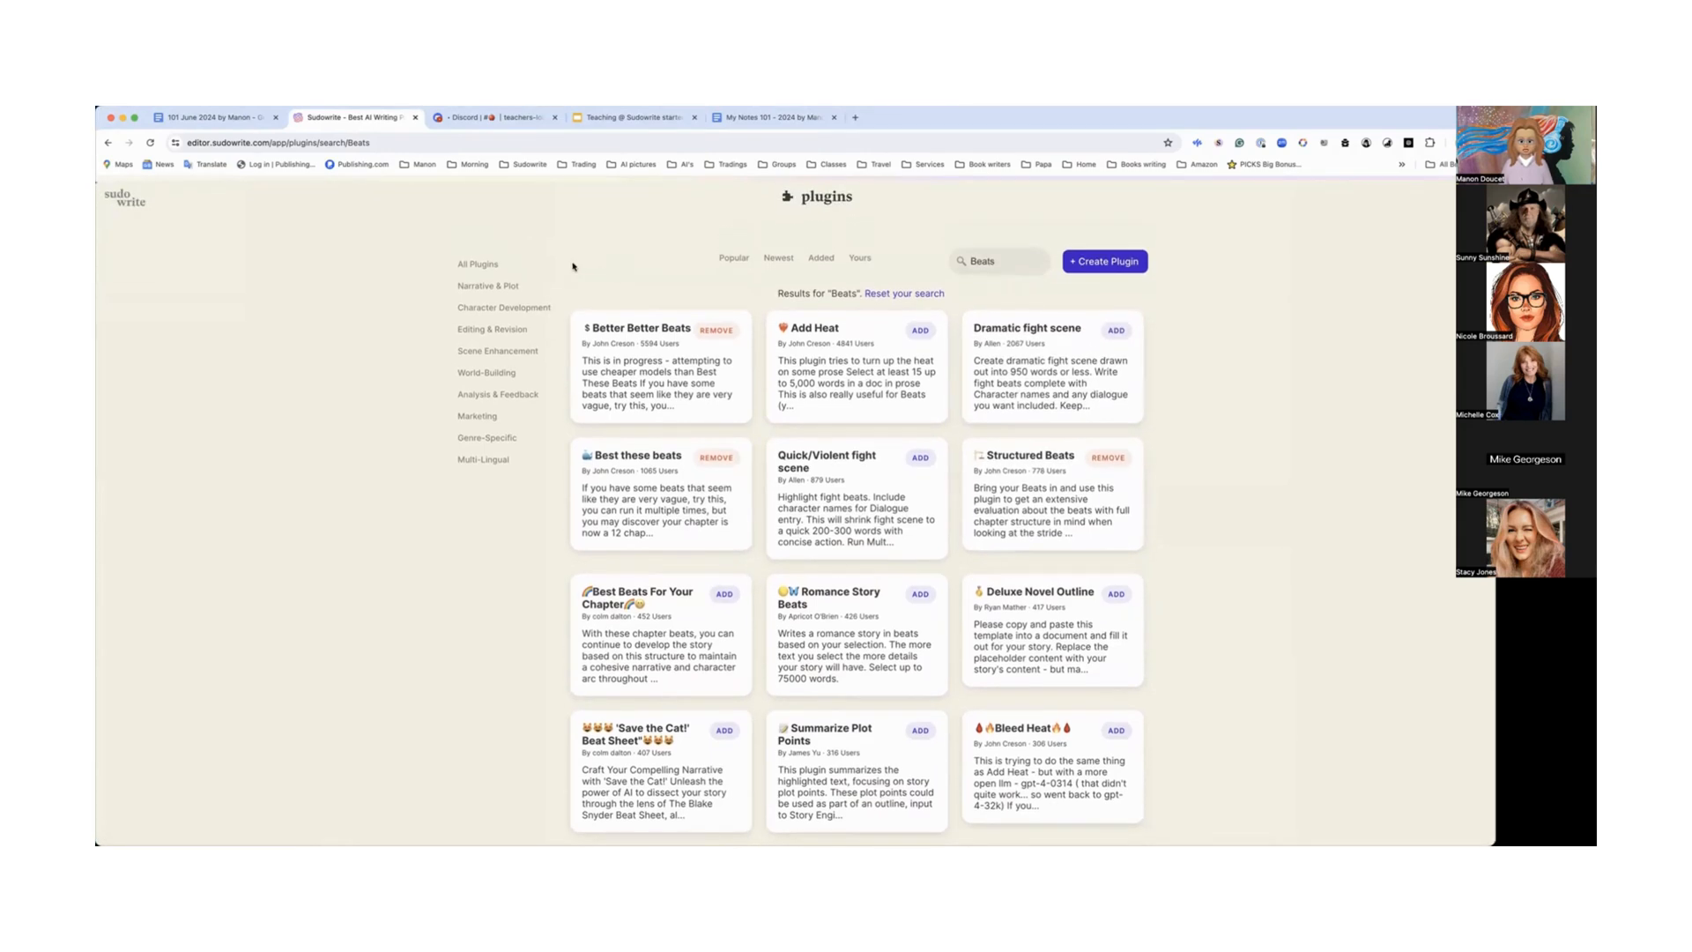
Step: In the "201 class" project, run "Best these beats" on the entire text of "Outline Geppetto's Dream" and read the generated chapters
left_click(123, 196)
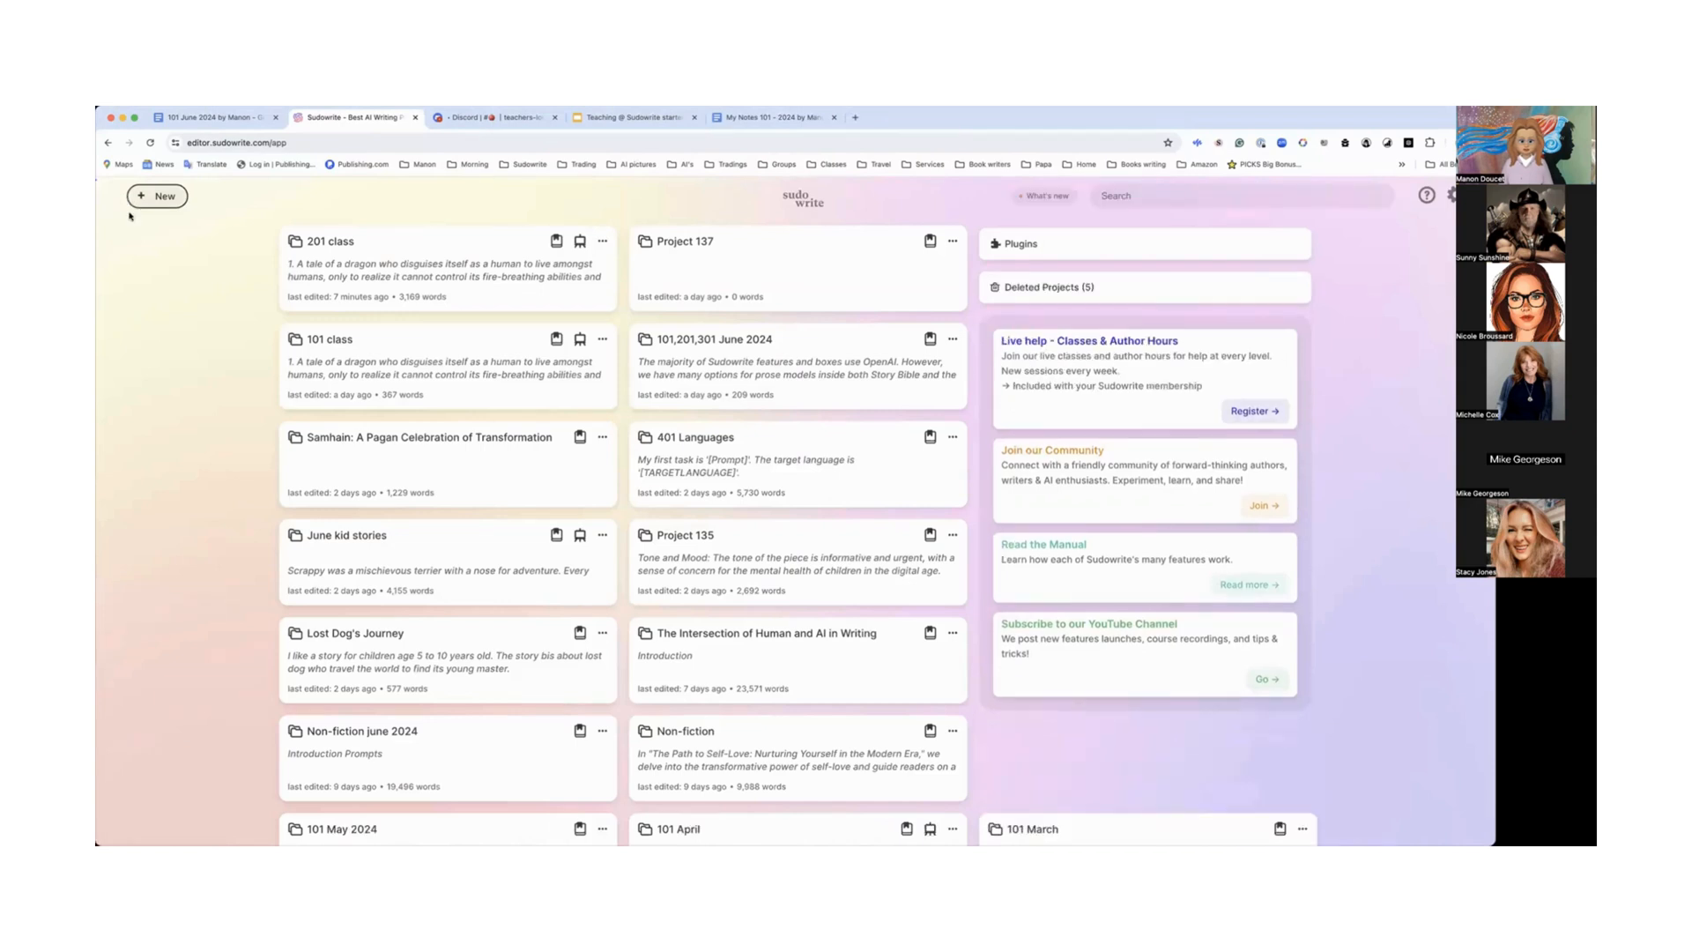
left_click(430, 278)
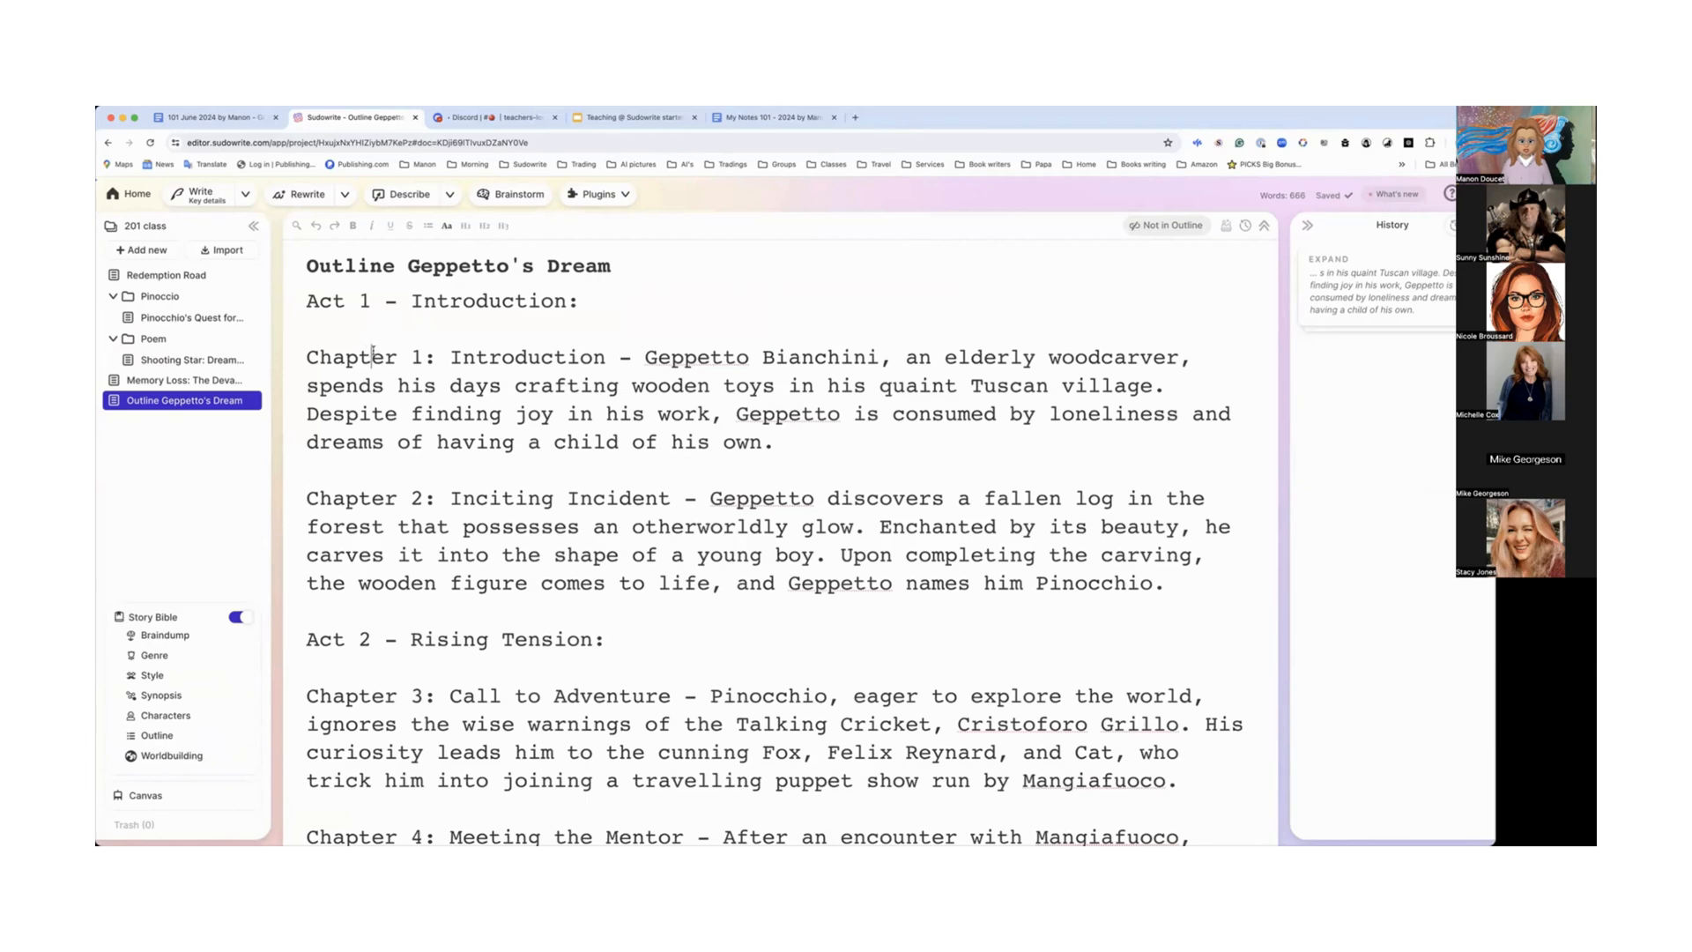
key("super+a")
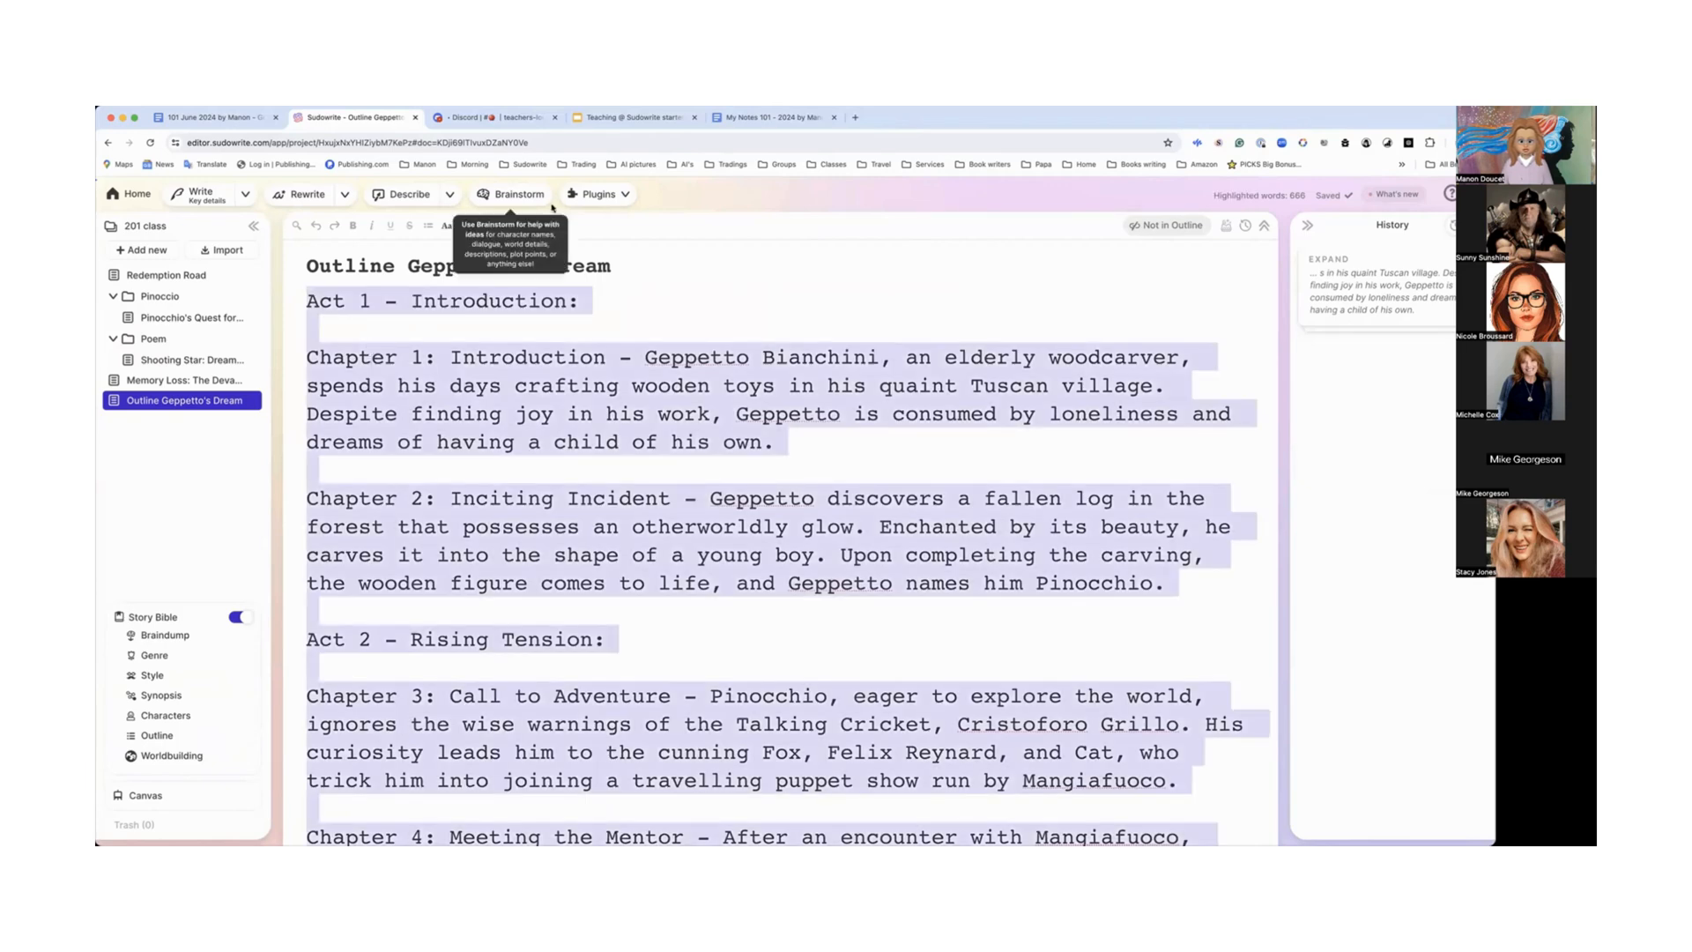
left_click(622, 197)
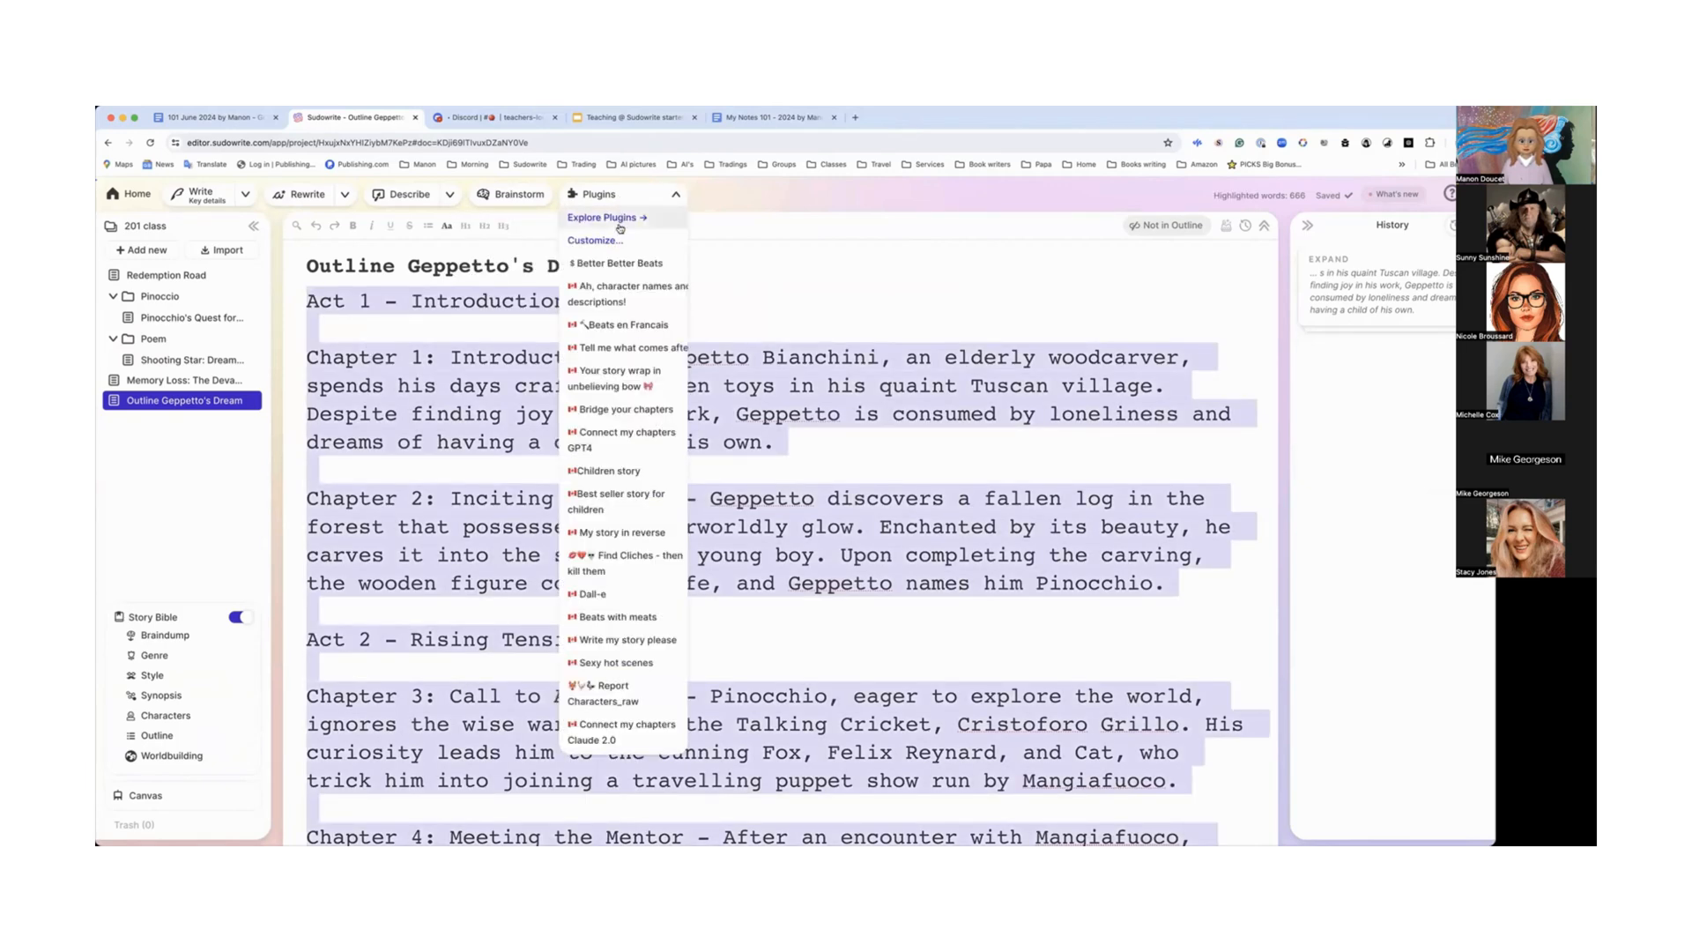
scroll(600, 446, "down", 5)
scroll(601, 447, "down", 10)
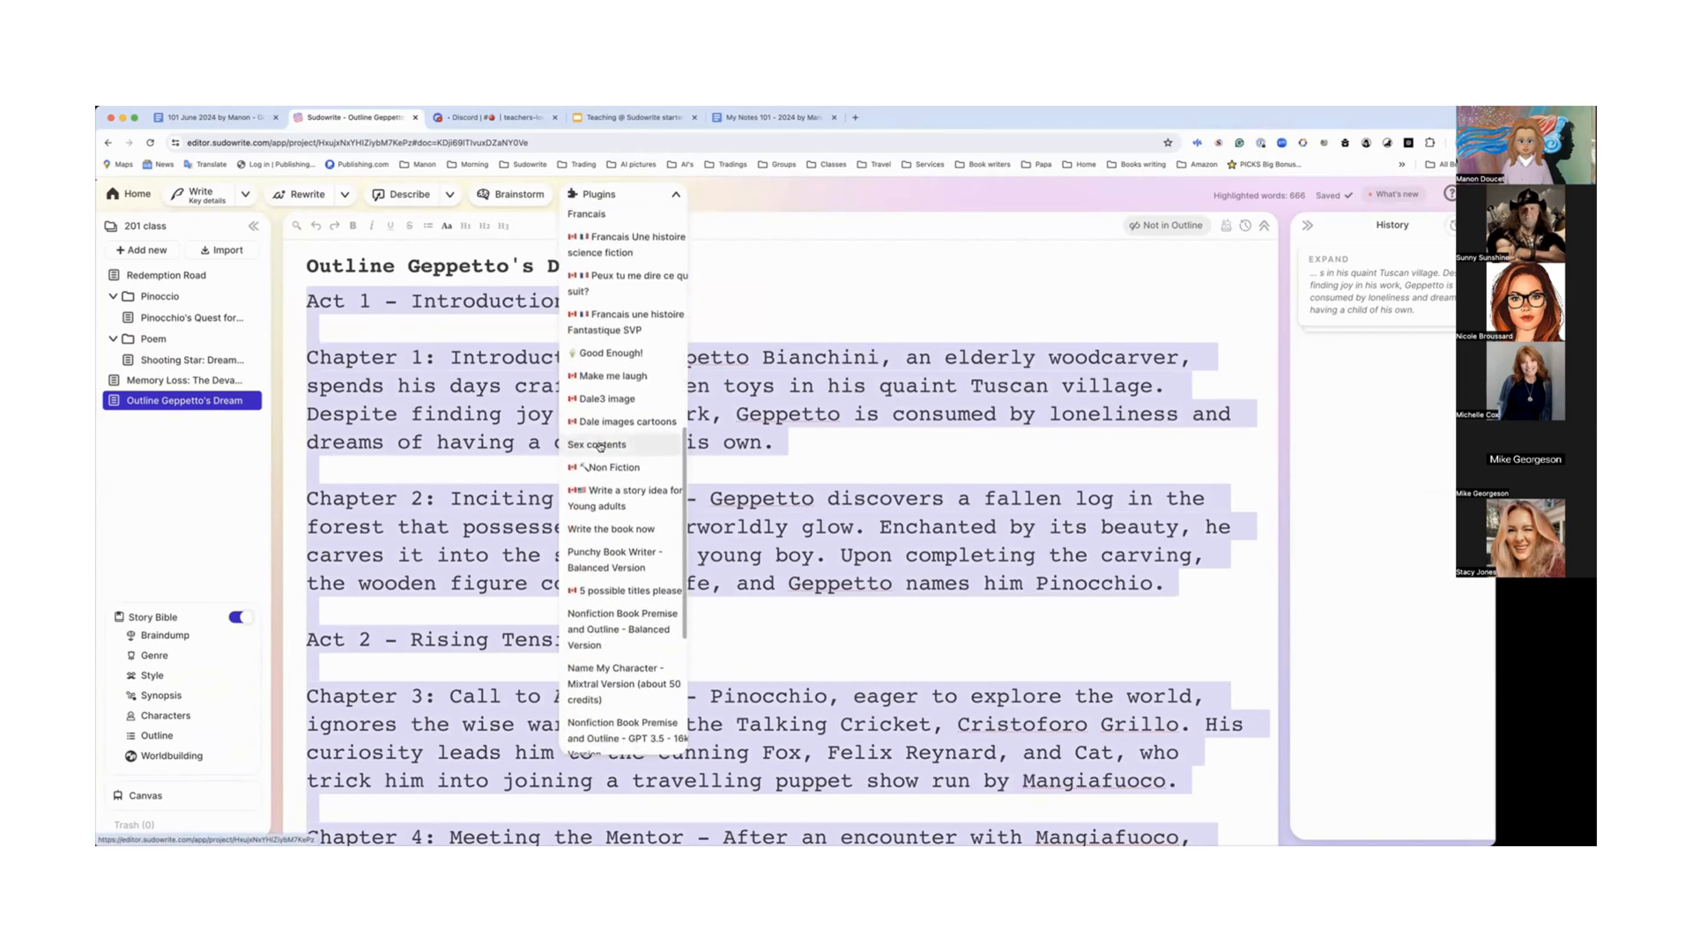
scroll(600, 447, "down", 3)
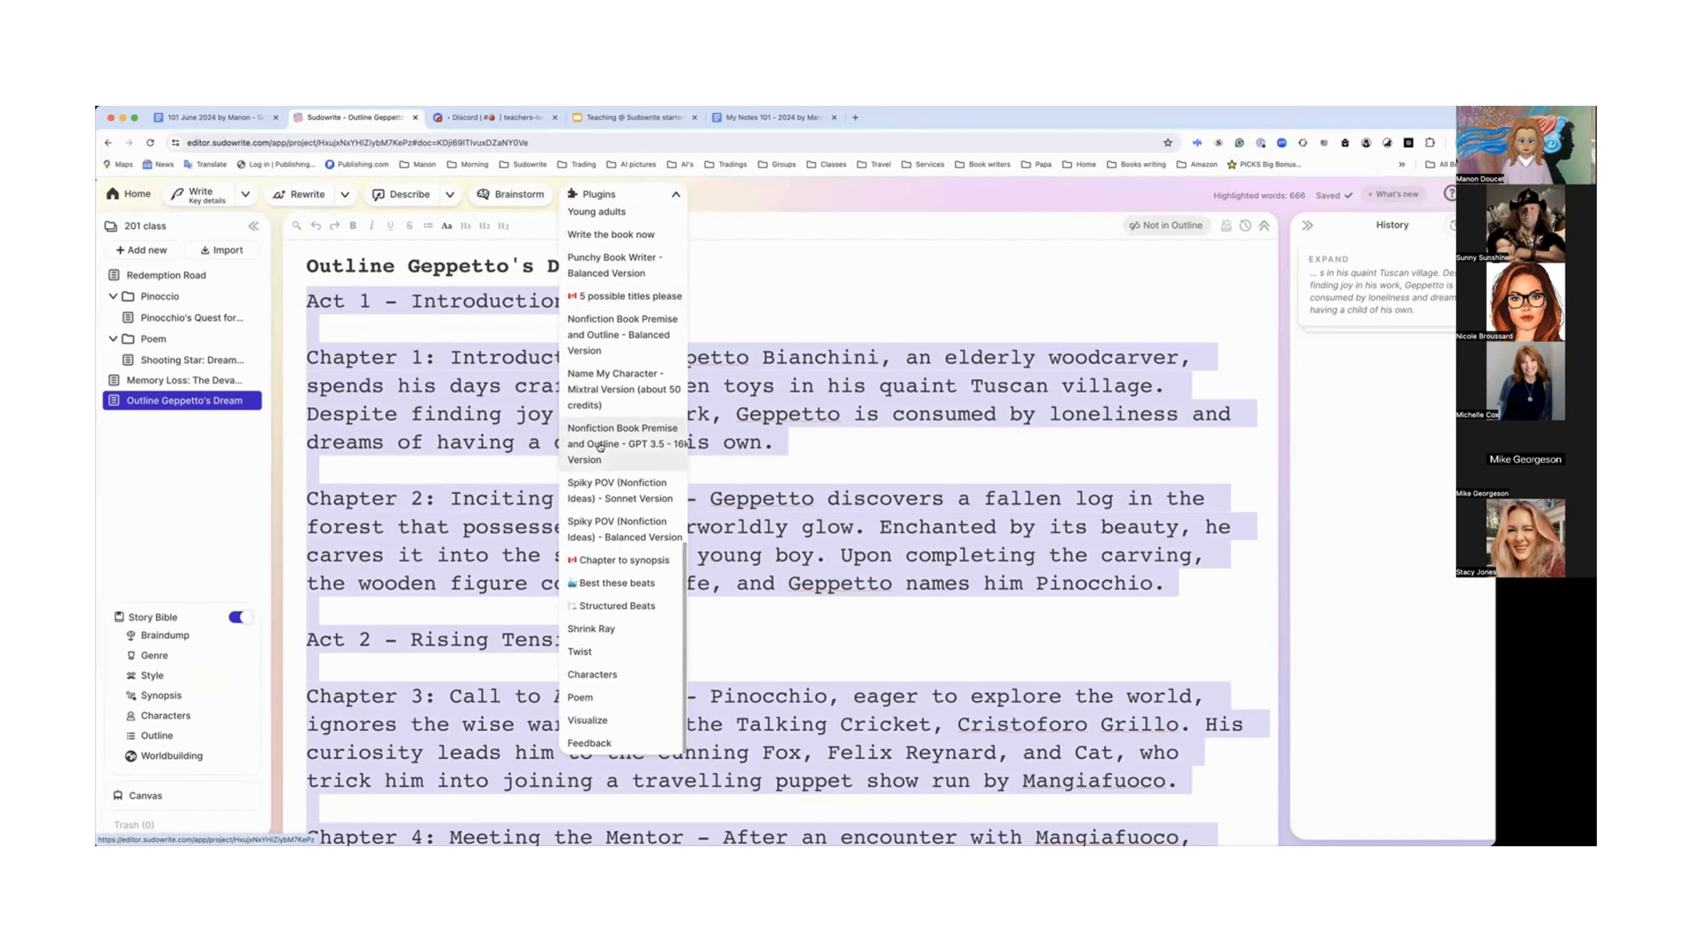
left_click(619, 583)
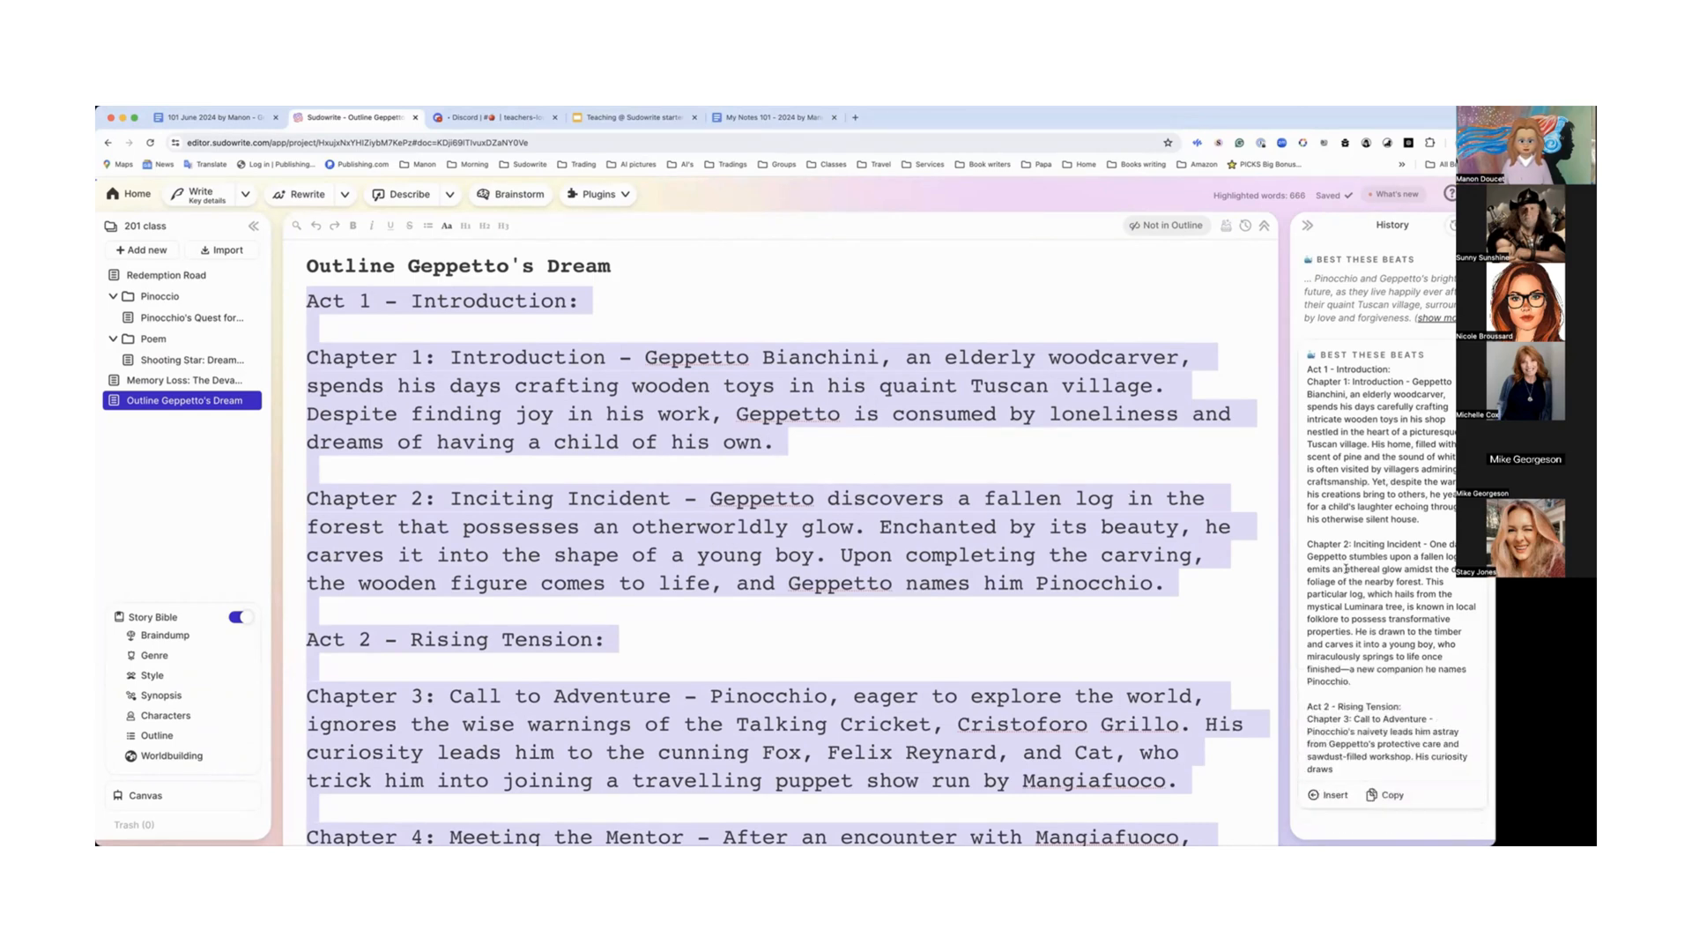
scroll(1346, 569, "down", 2)
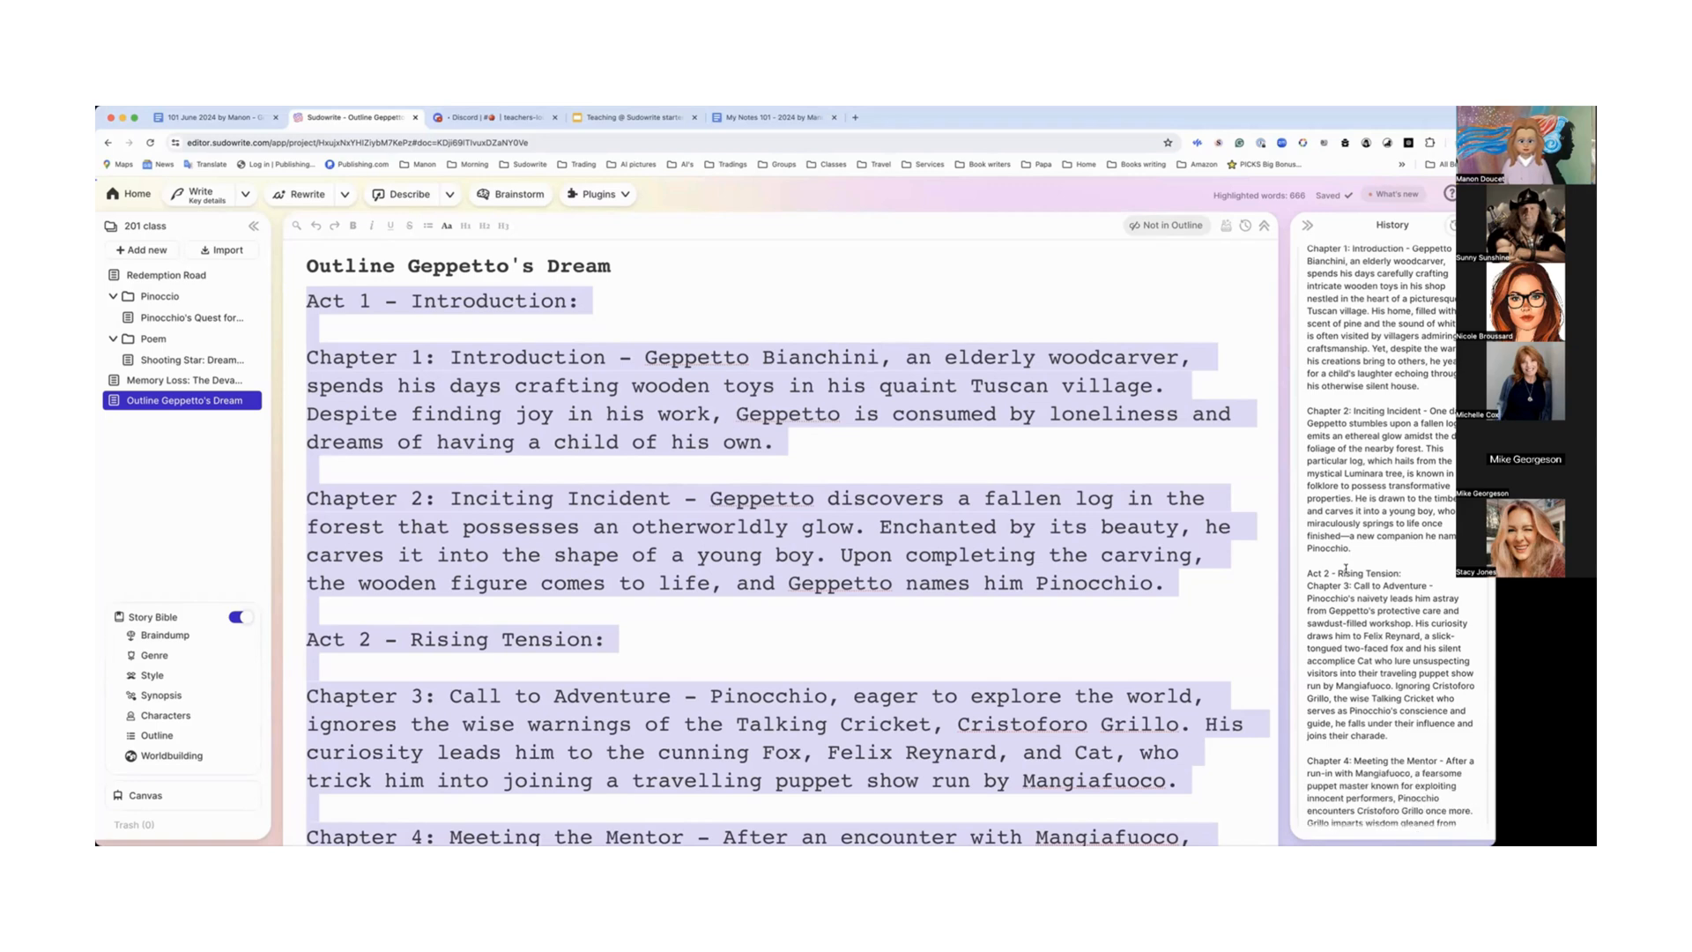
scroll(1346, 569, "down", 3)
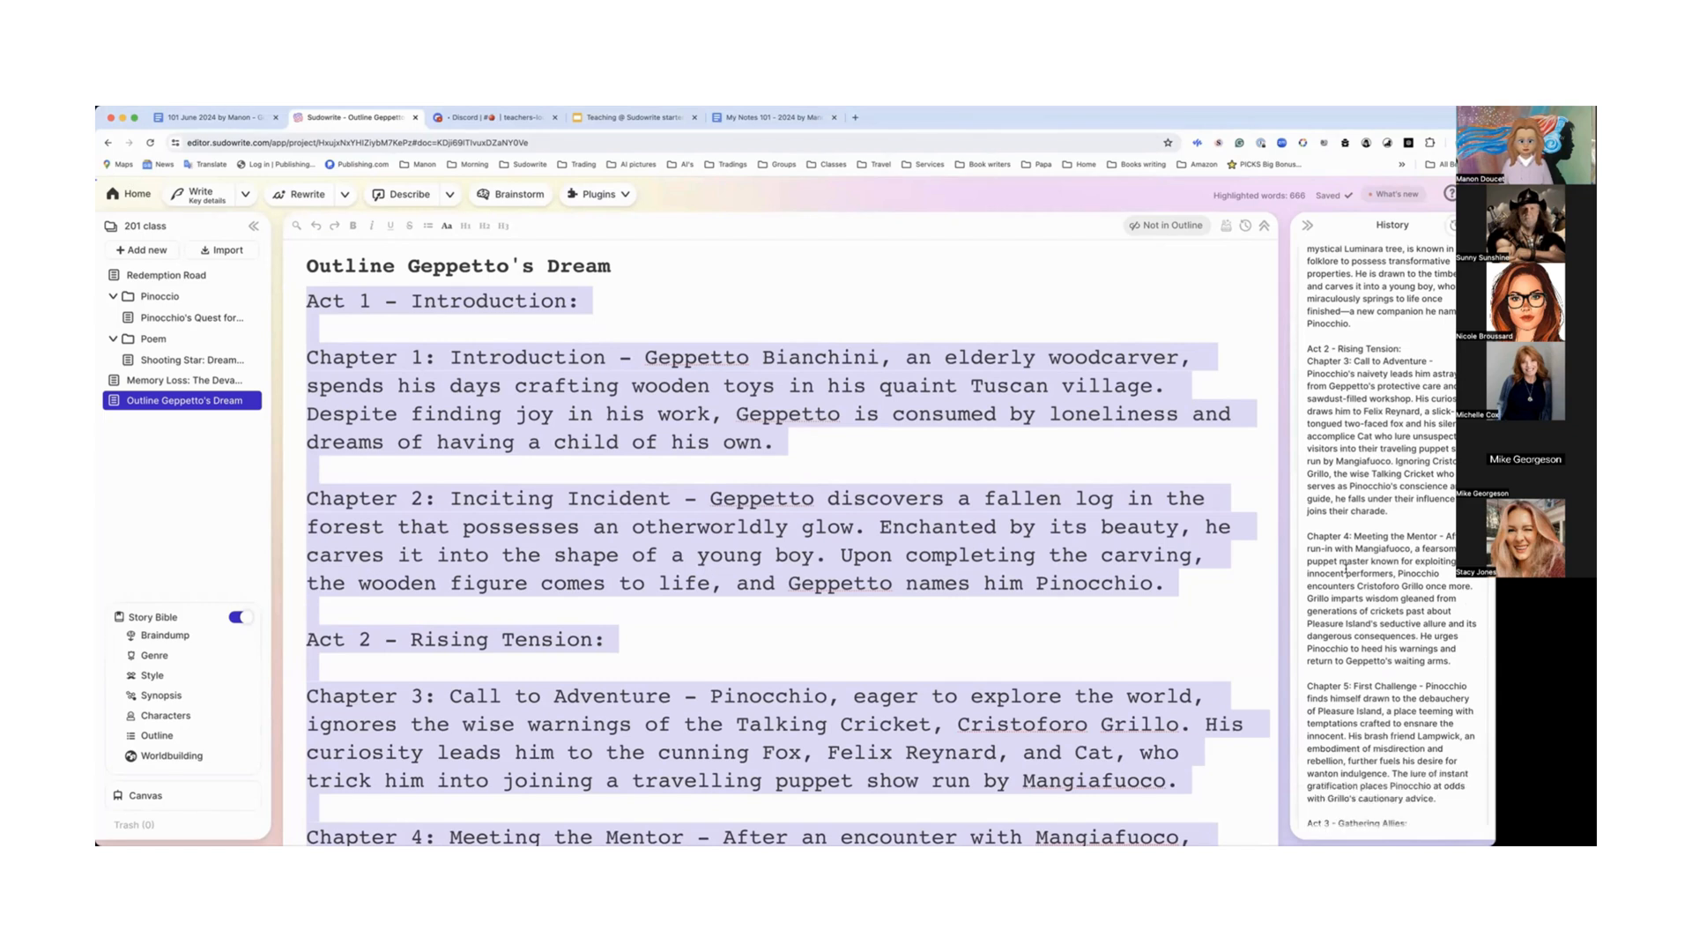
scroll(1347, 569, "down", 3)
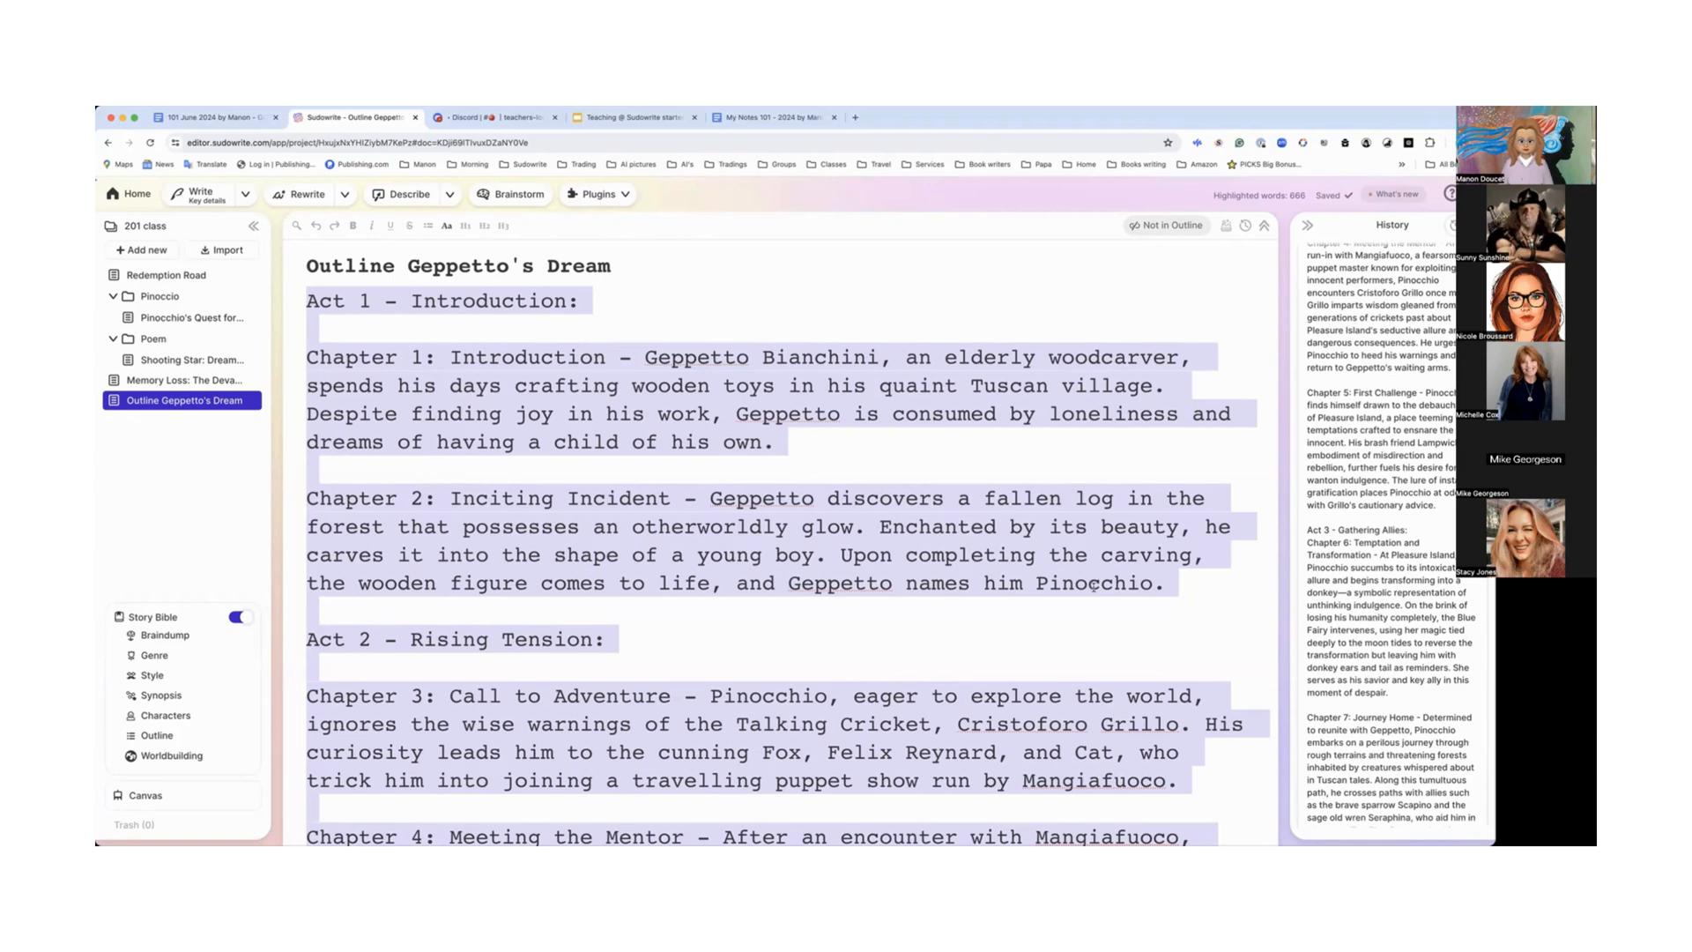
Step: Add a separator line of eight equal signs ("========") directly below the Chapter 18 epilogue at the outline's end
scroll(1093, 586, "down", 15)
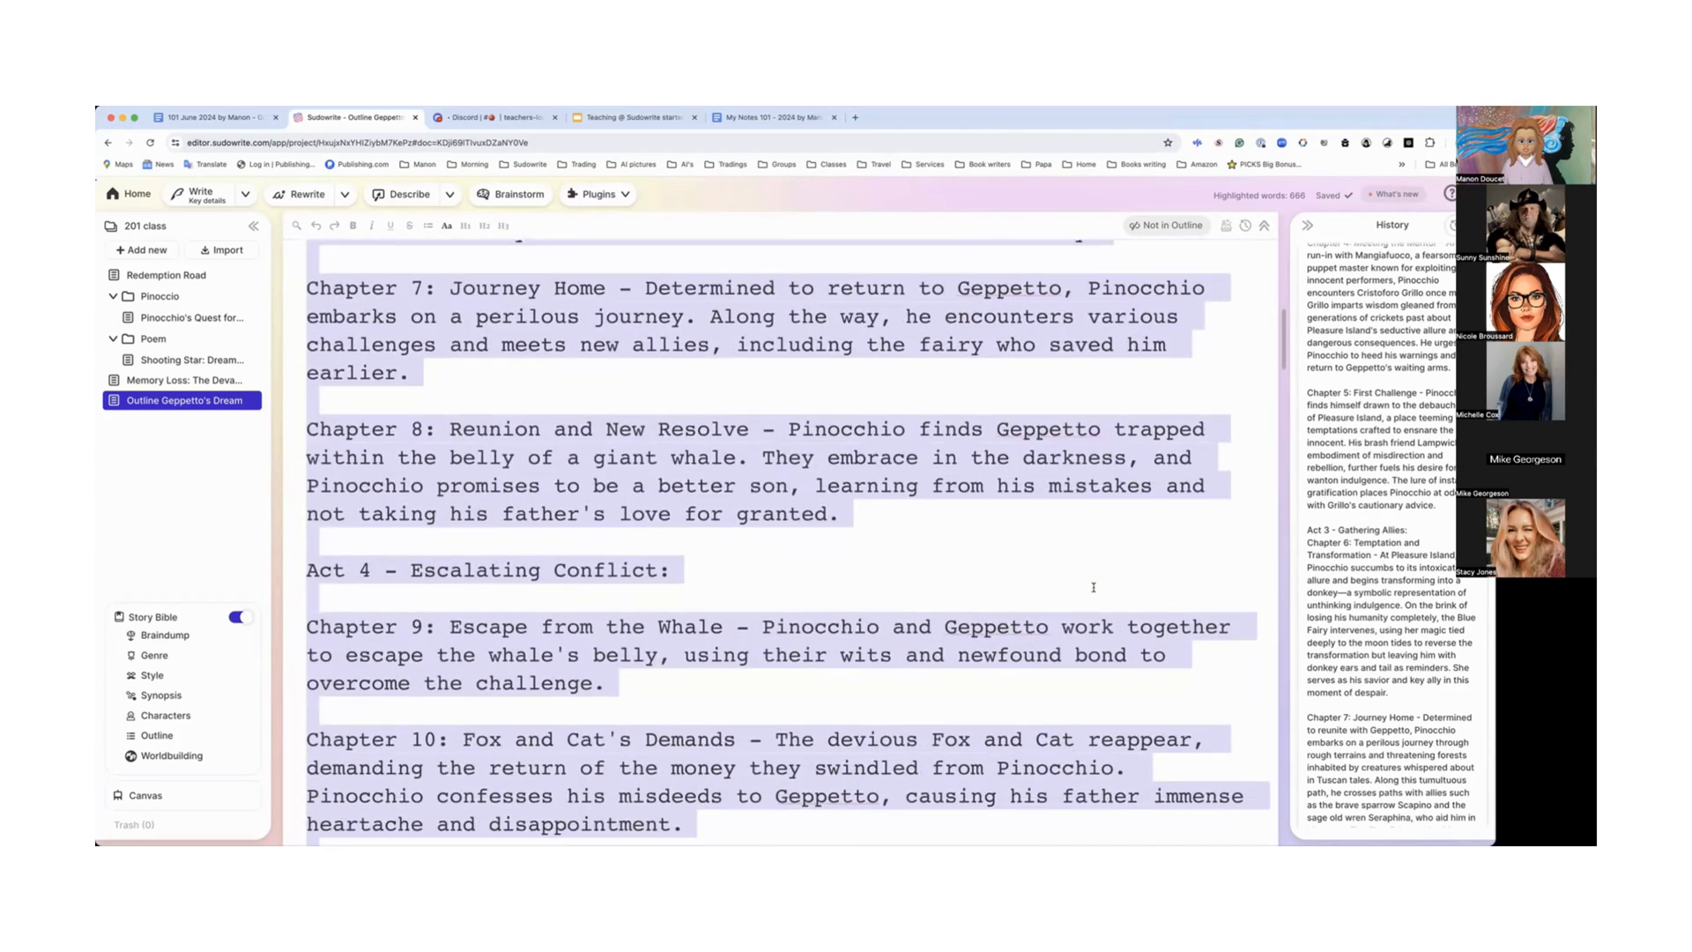
scroll(1093, 586, "down", 15)
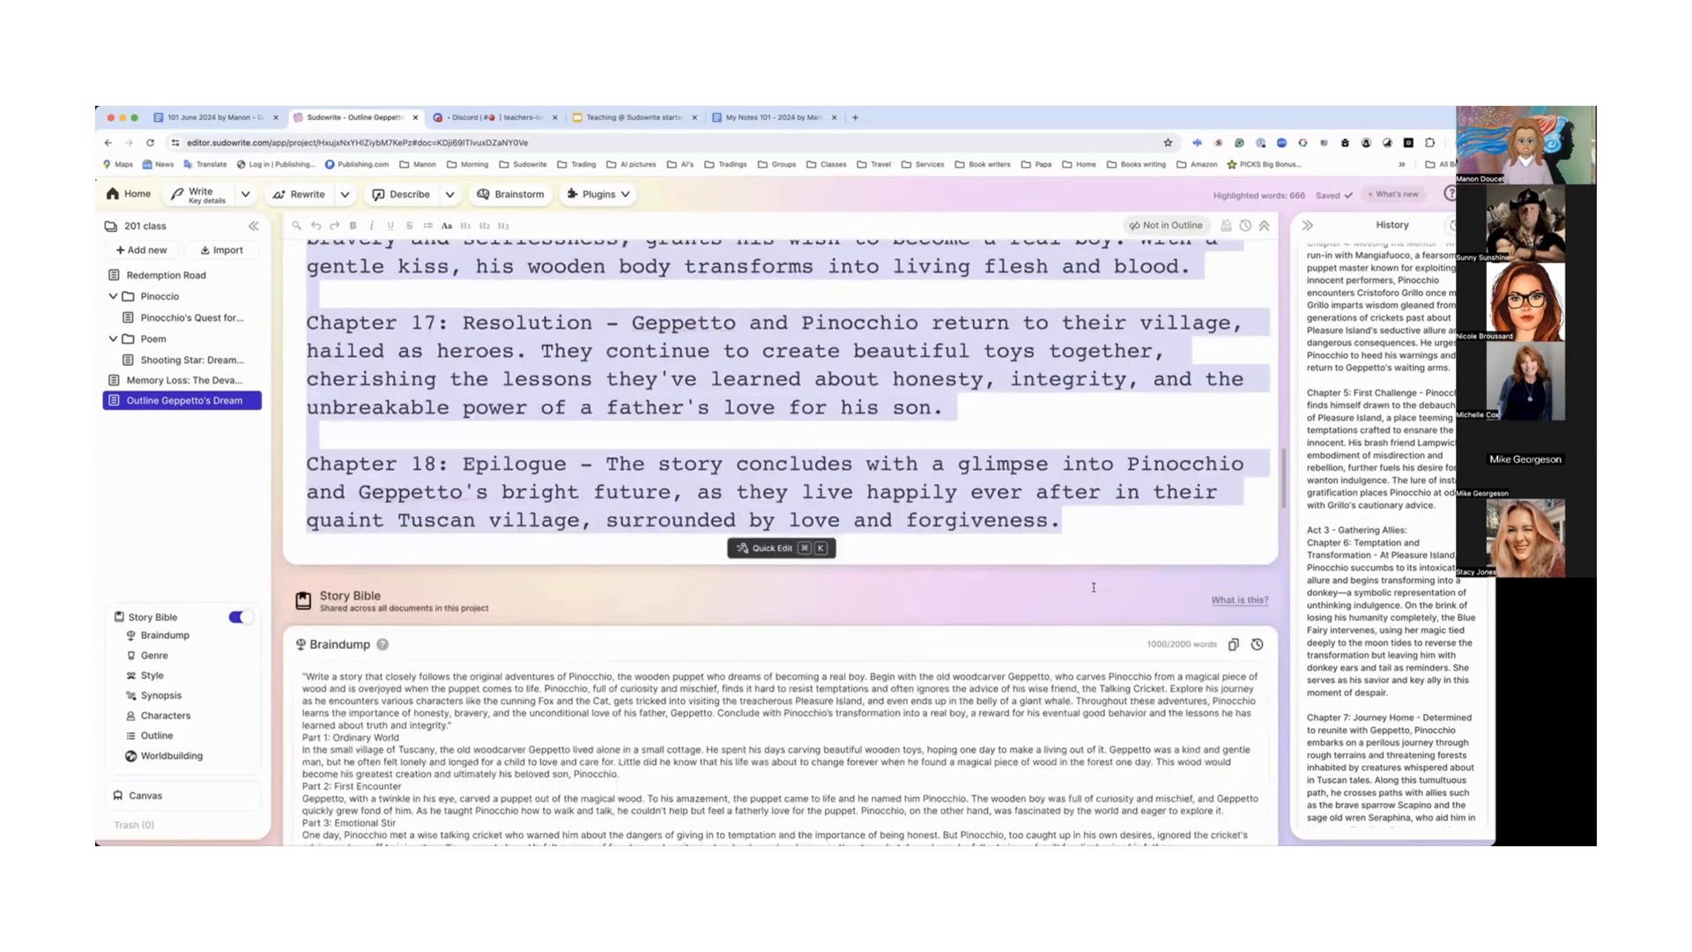
scroll(1093, 586, "down", 5)
scroll(1102, 529, "up", 5)
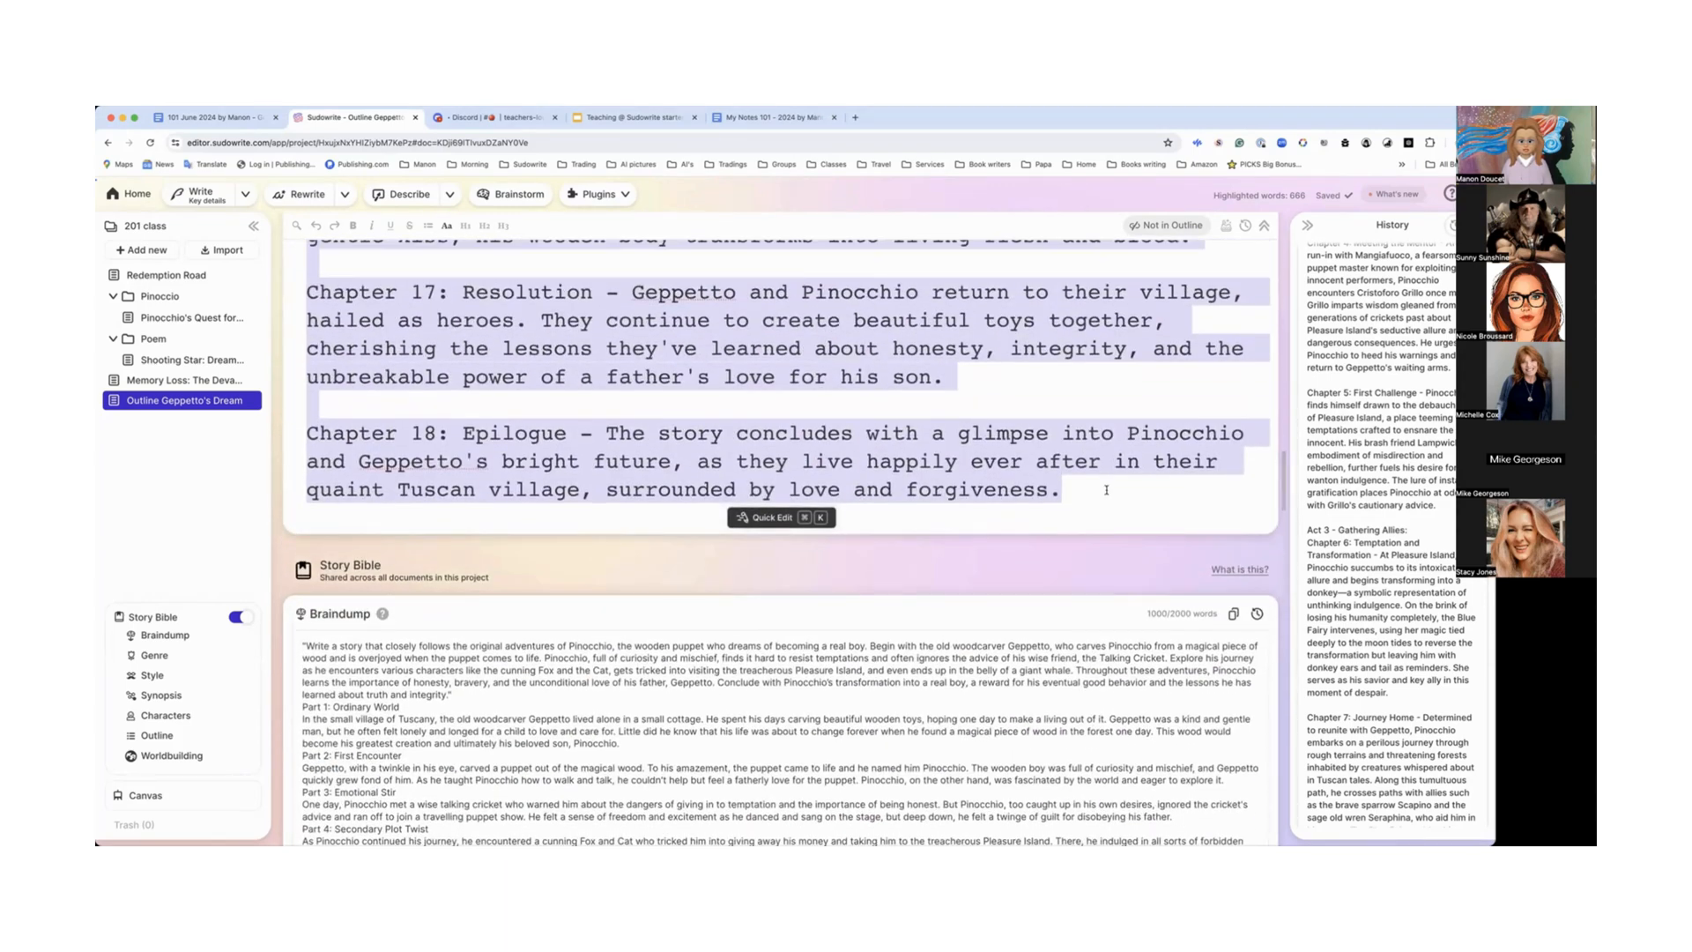
left_click(1106, 490)
key("Return")
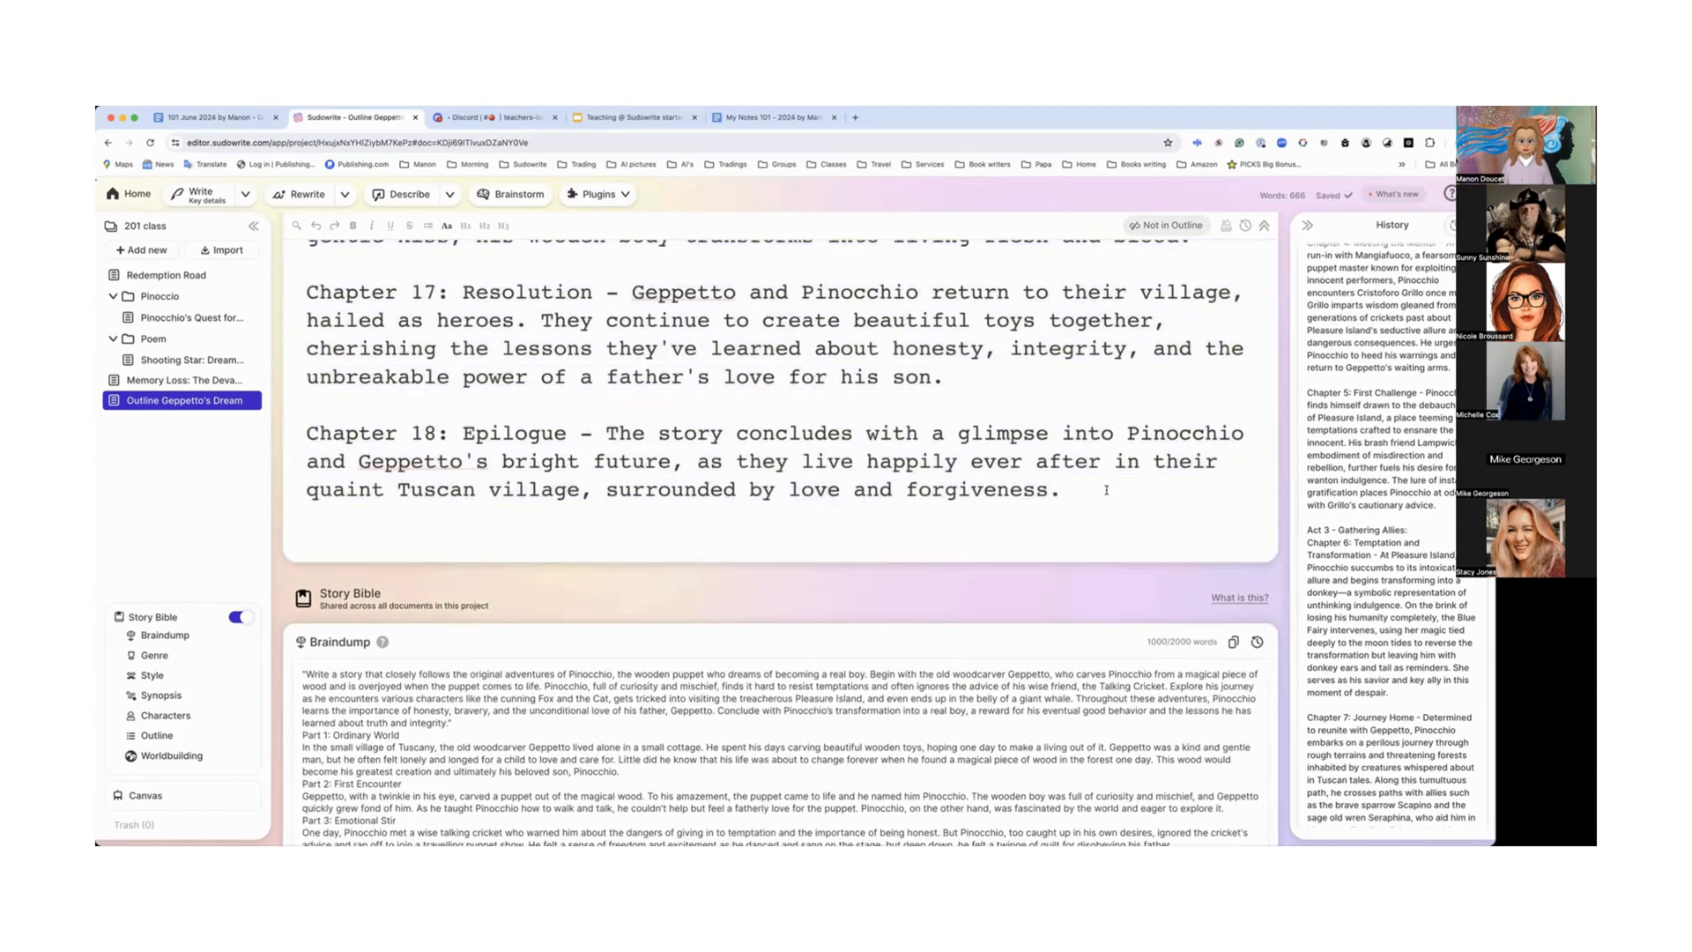
type("========")
scroll(1333, 607, "down", 10)
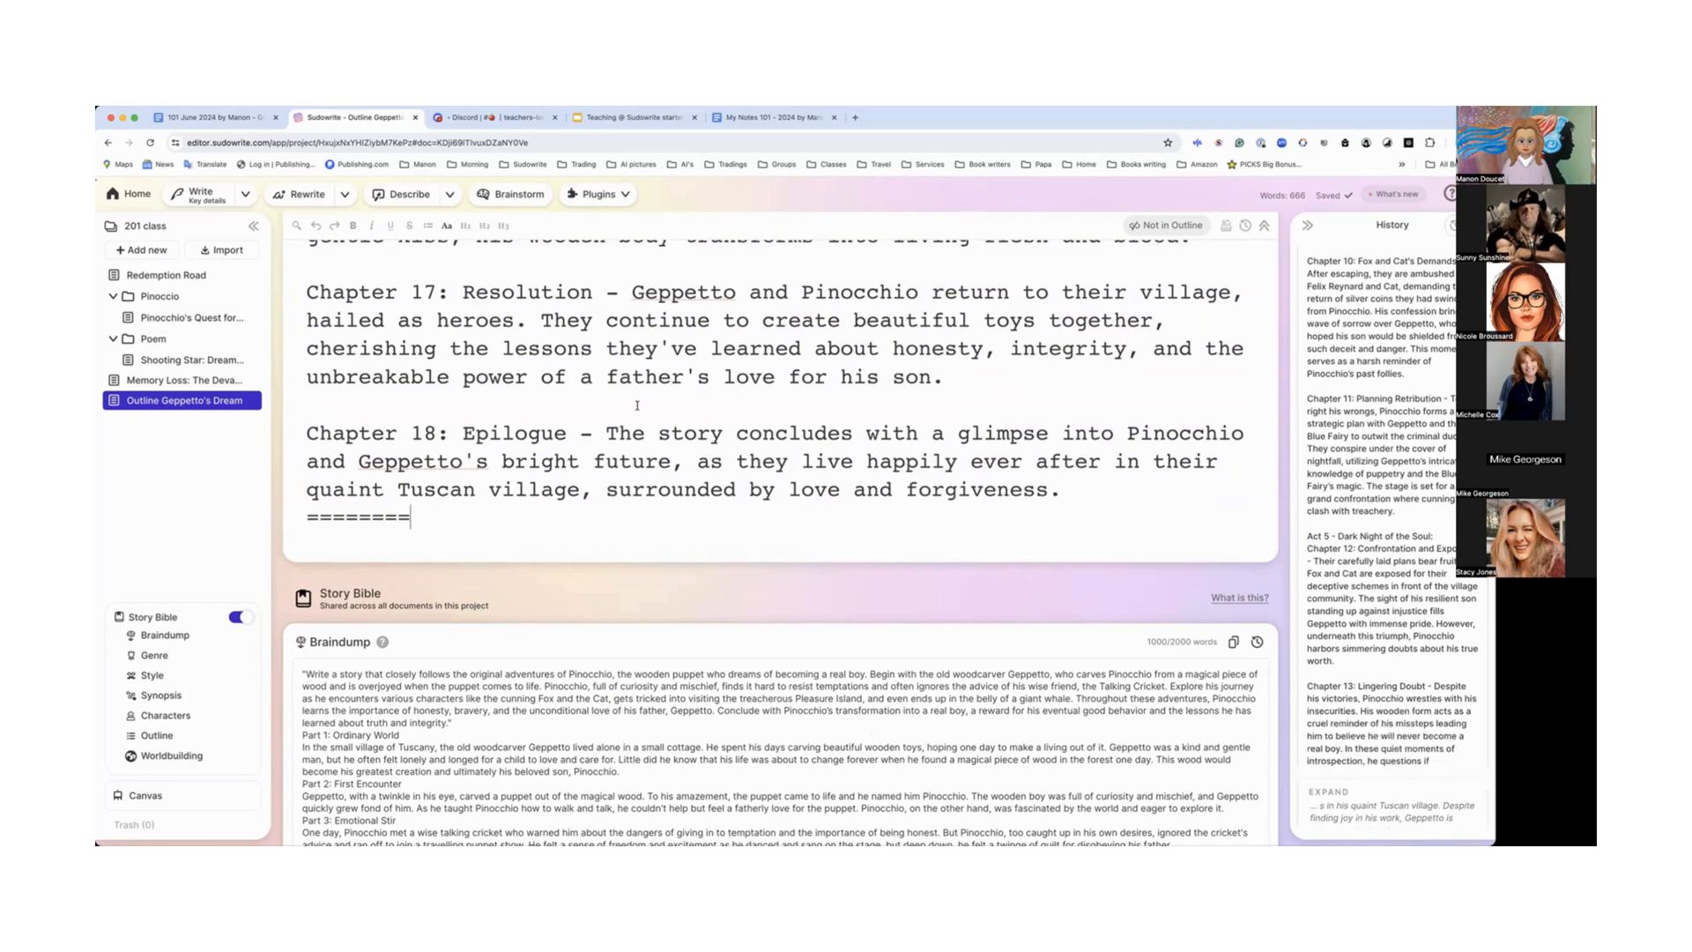
left_click(409, 516)
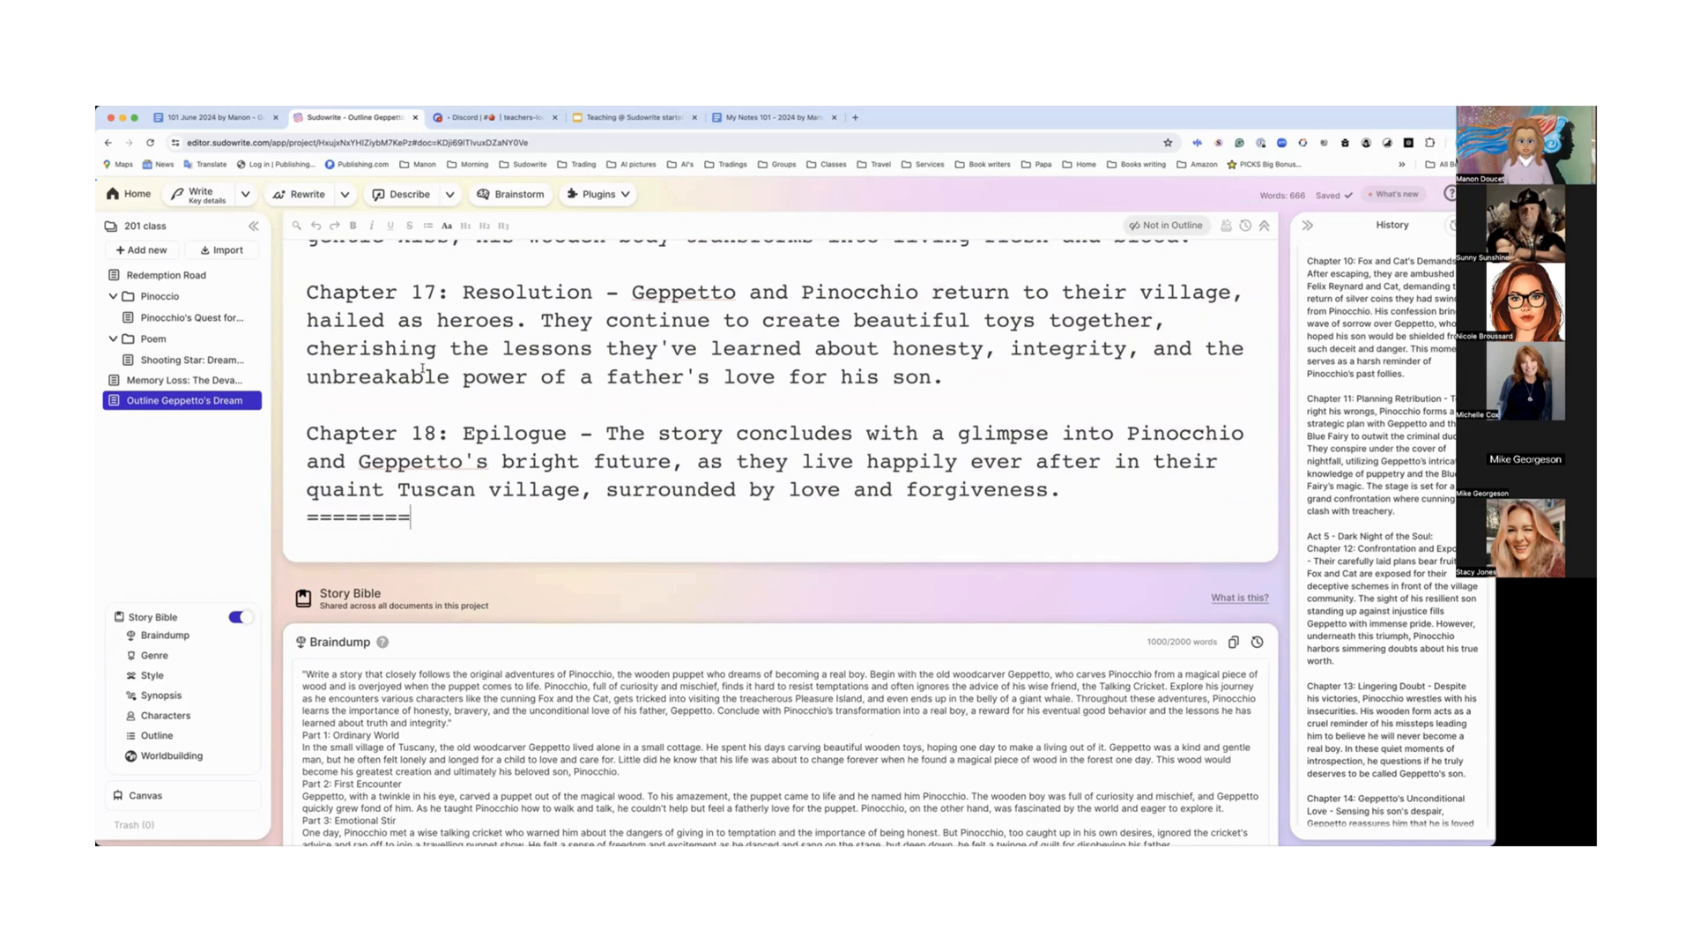
Step: Find the first "===" in the separator line below the Chapter 18 epilogue and replace it with "*****"
left_click(297, 228)
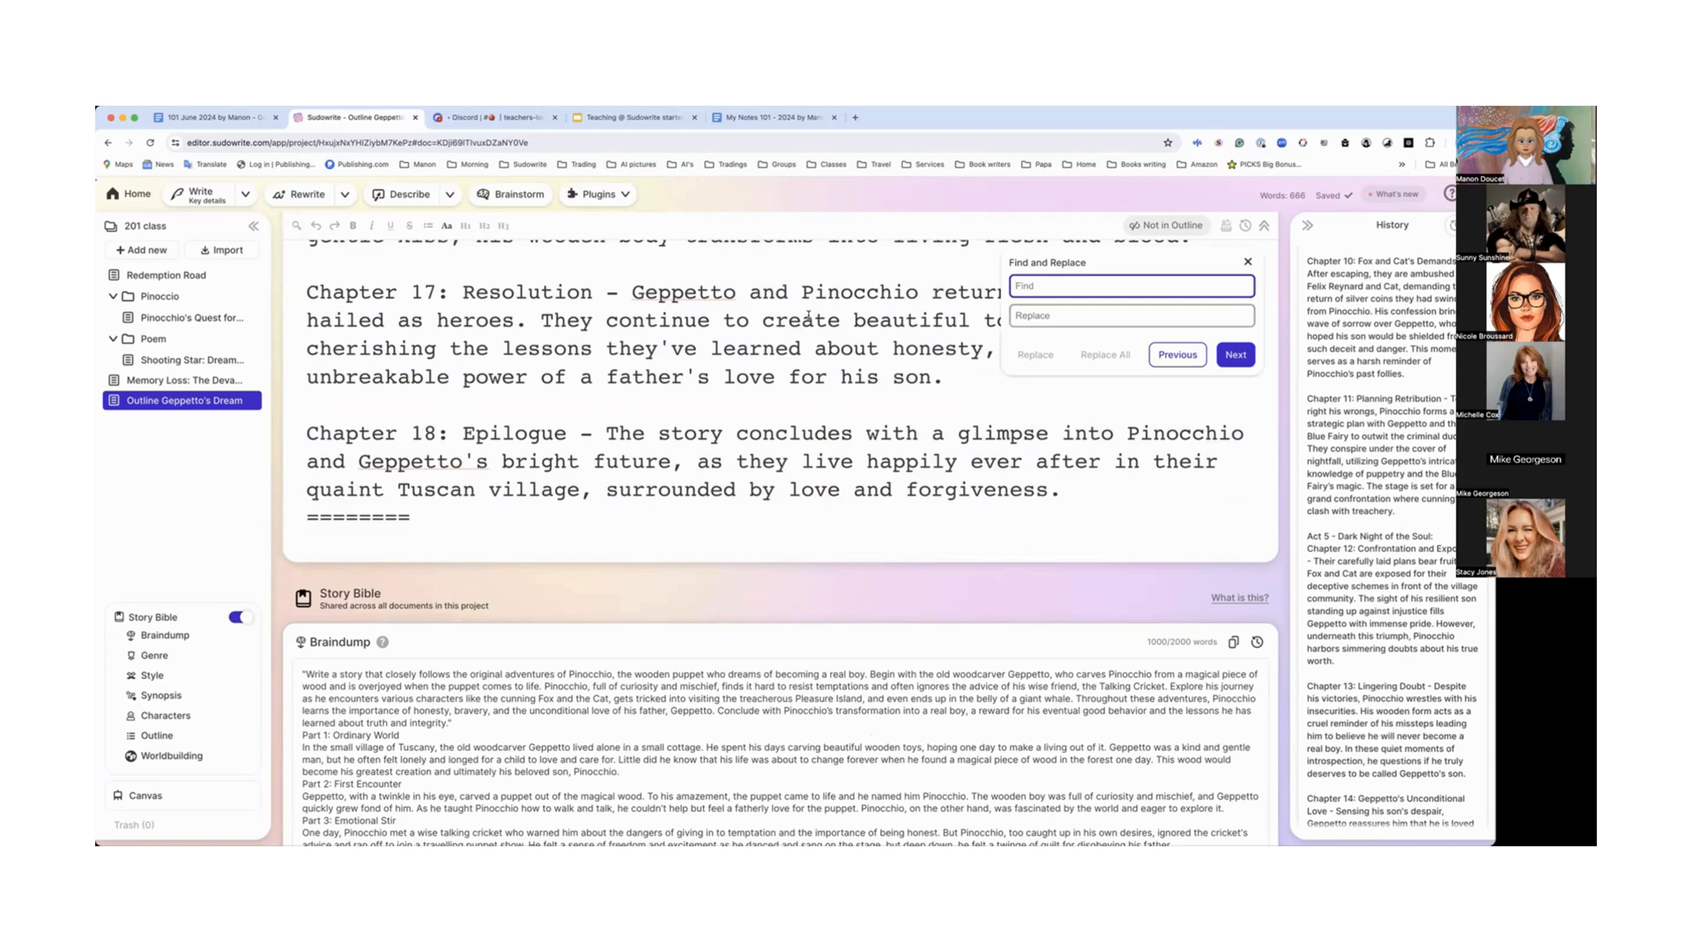
type("===")
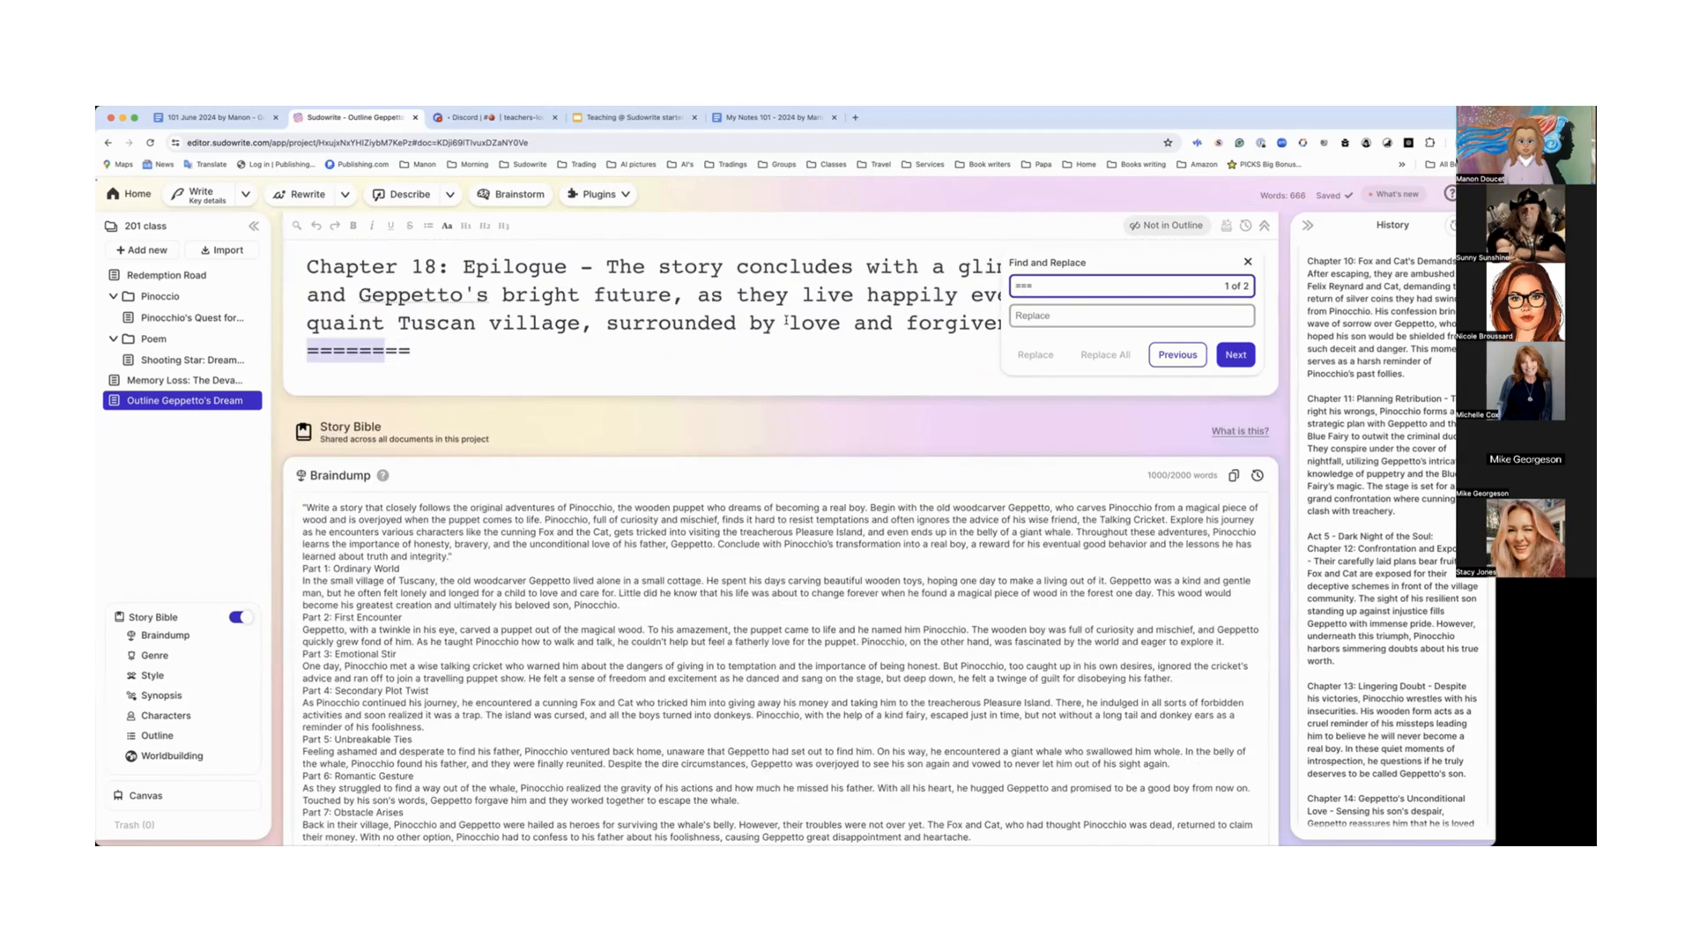
left_click(1029, 316)
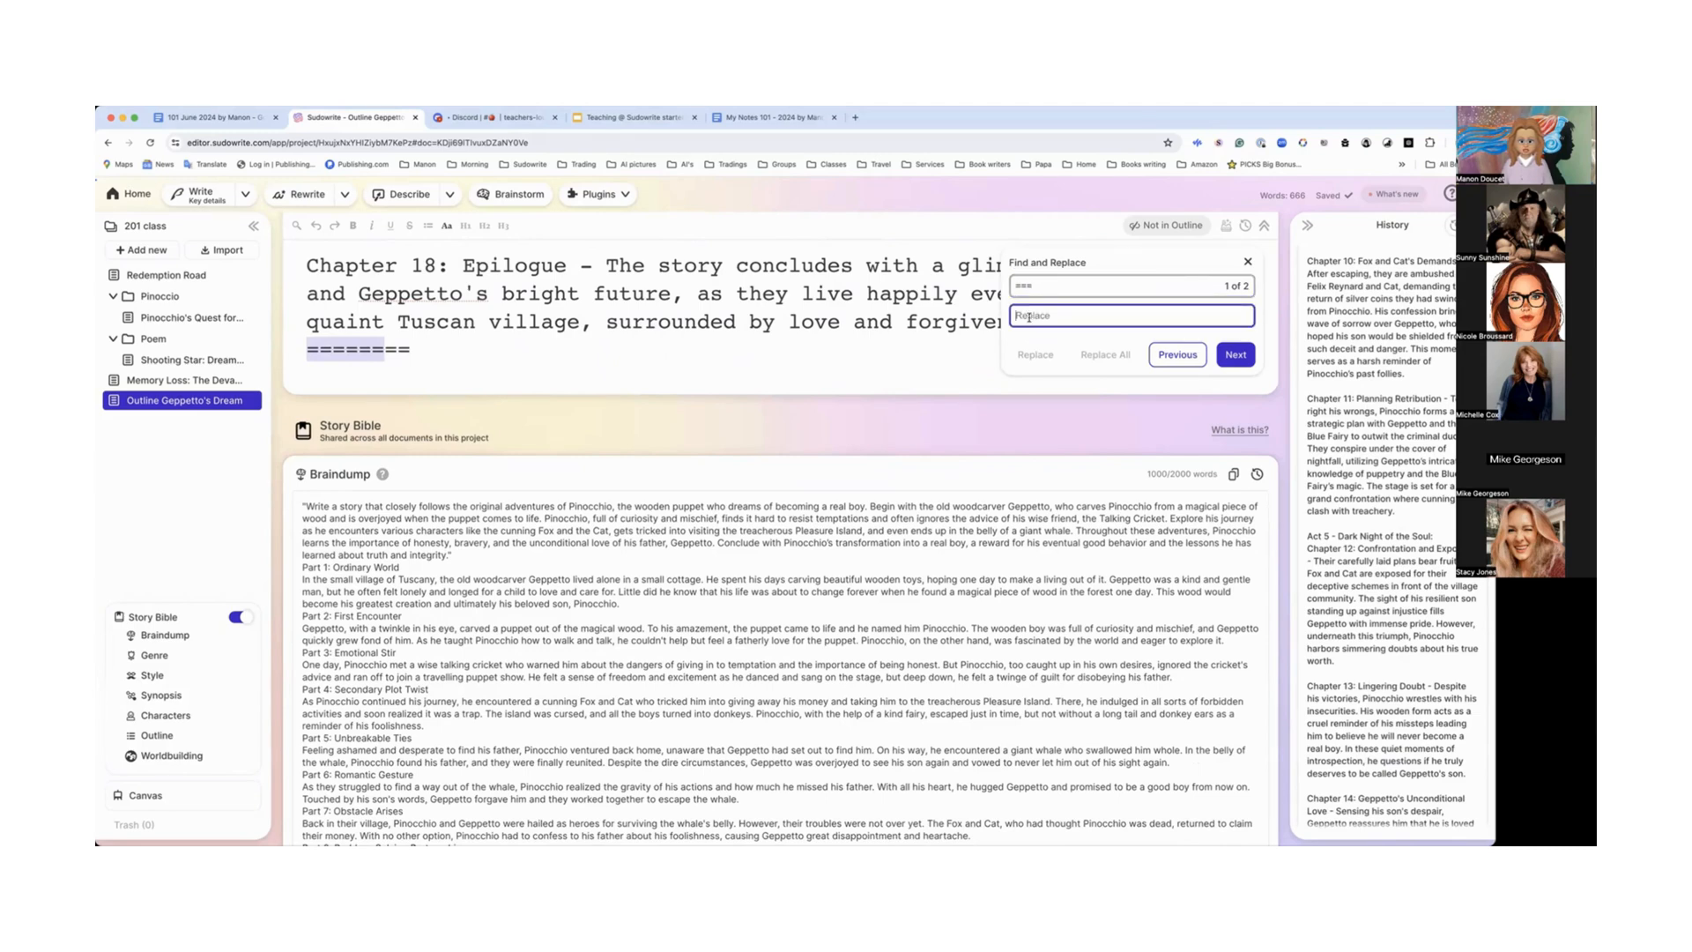
type("*****")
left_click(1037, 354)
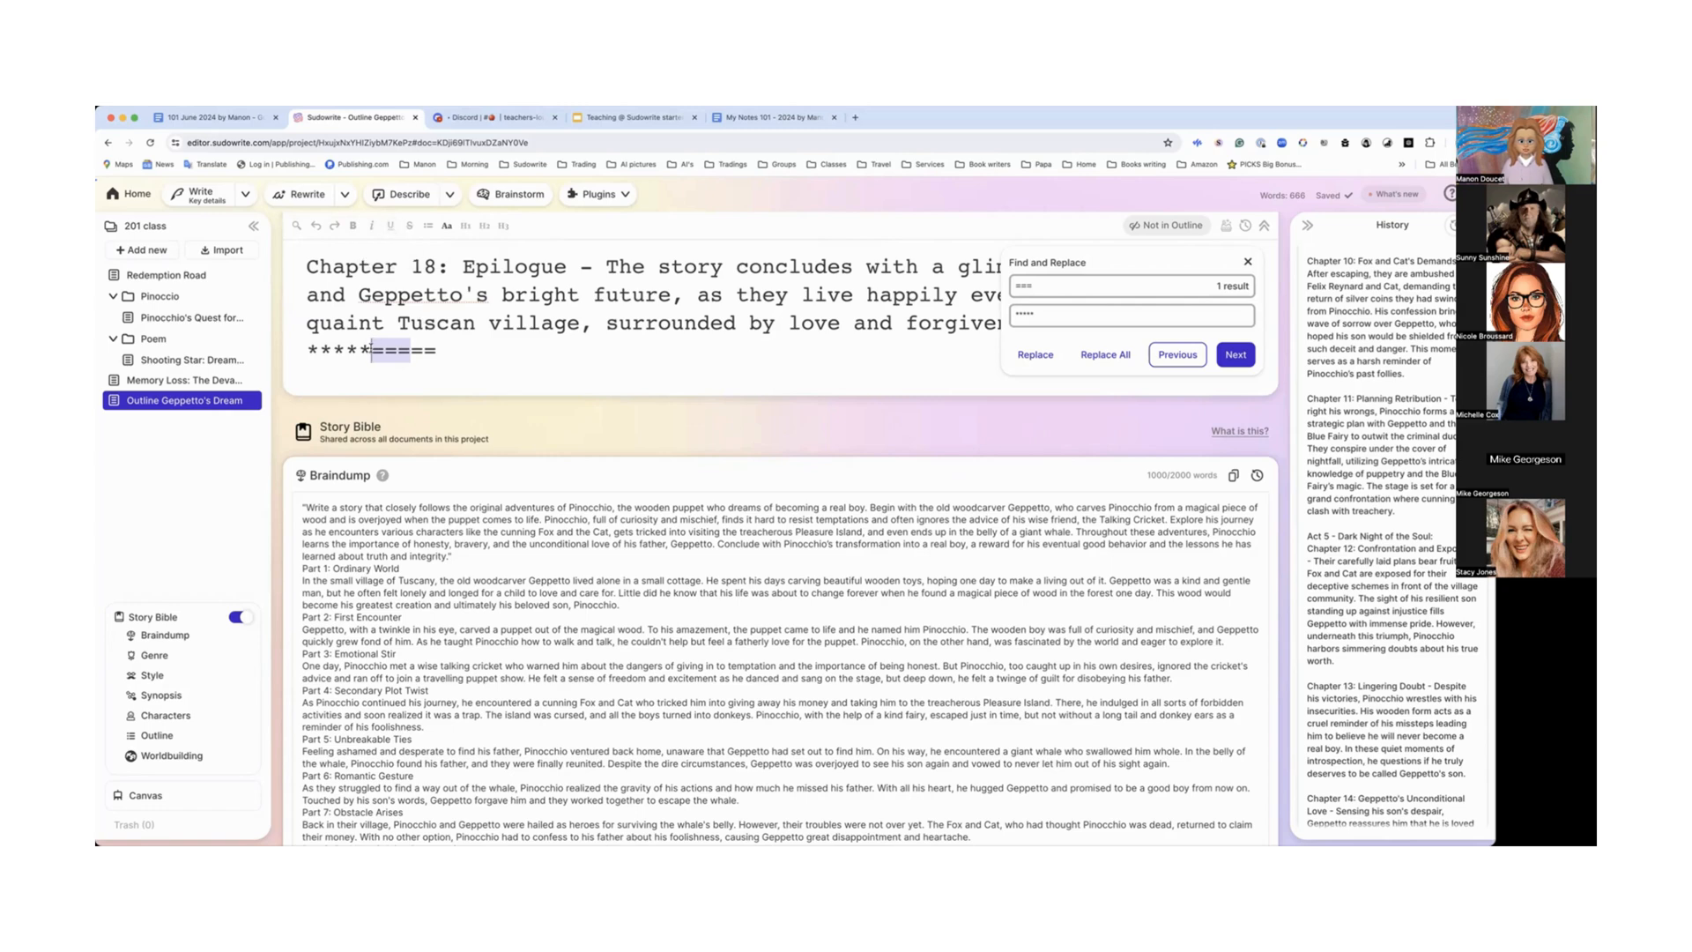
Step: Delete the five asterisks from the separator line, leaving only the equal signs, and close Find and Replace
key("BackSpace")
key("BackSpace")
key("BackSpace")
key("BackSpace")
key("BackSpace")
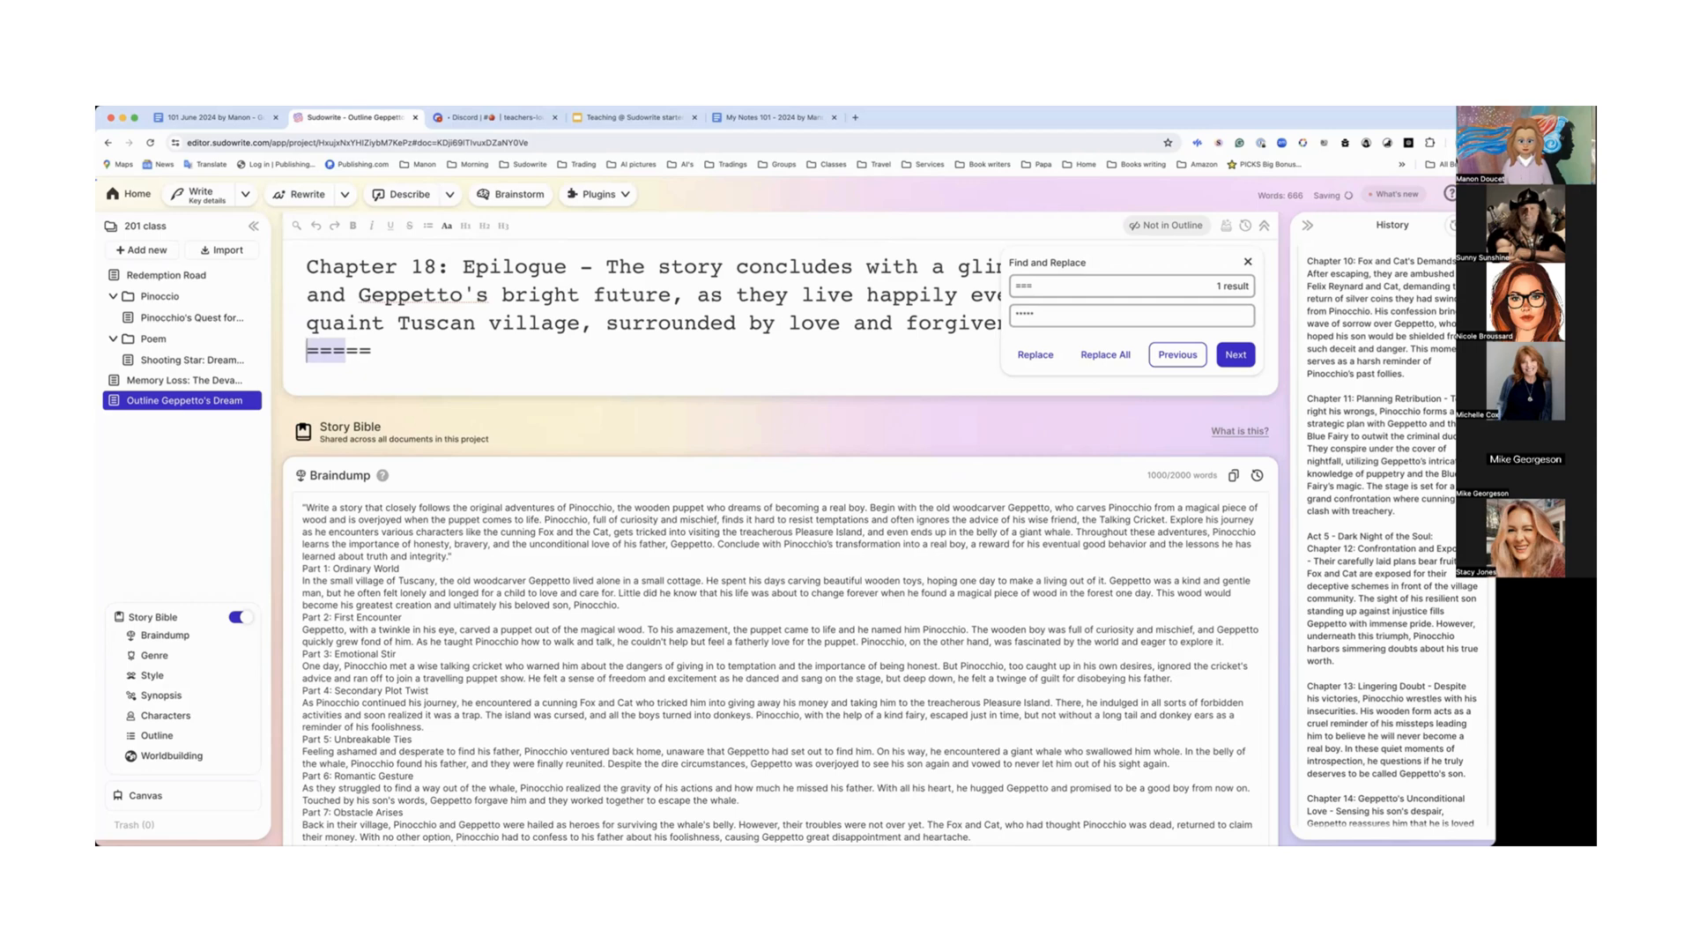
left_click(1248, 262)
Step: Insert the generated "Best these beats" chapters into the document, starting two lines below the "=====" separator
scroll(1349, 509, "down", 10)
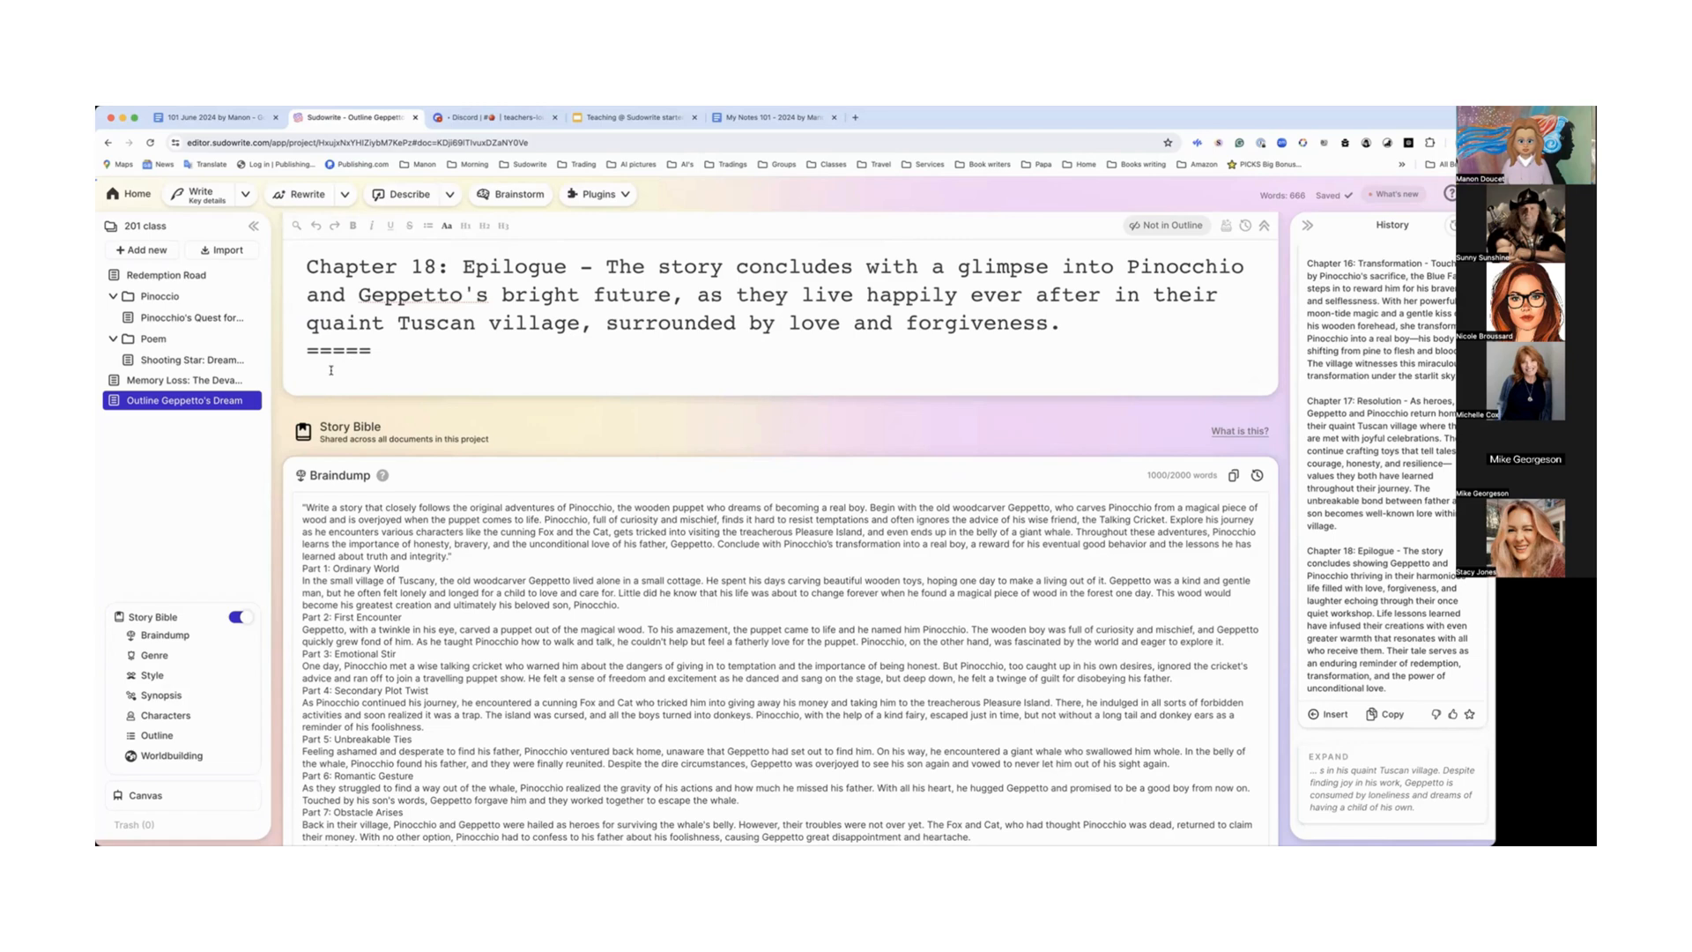
key("Return")
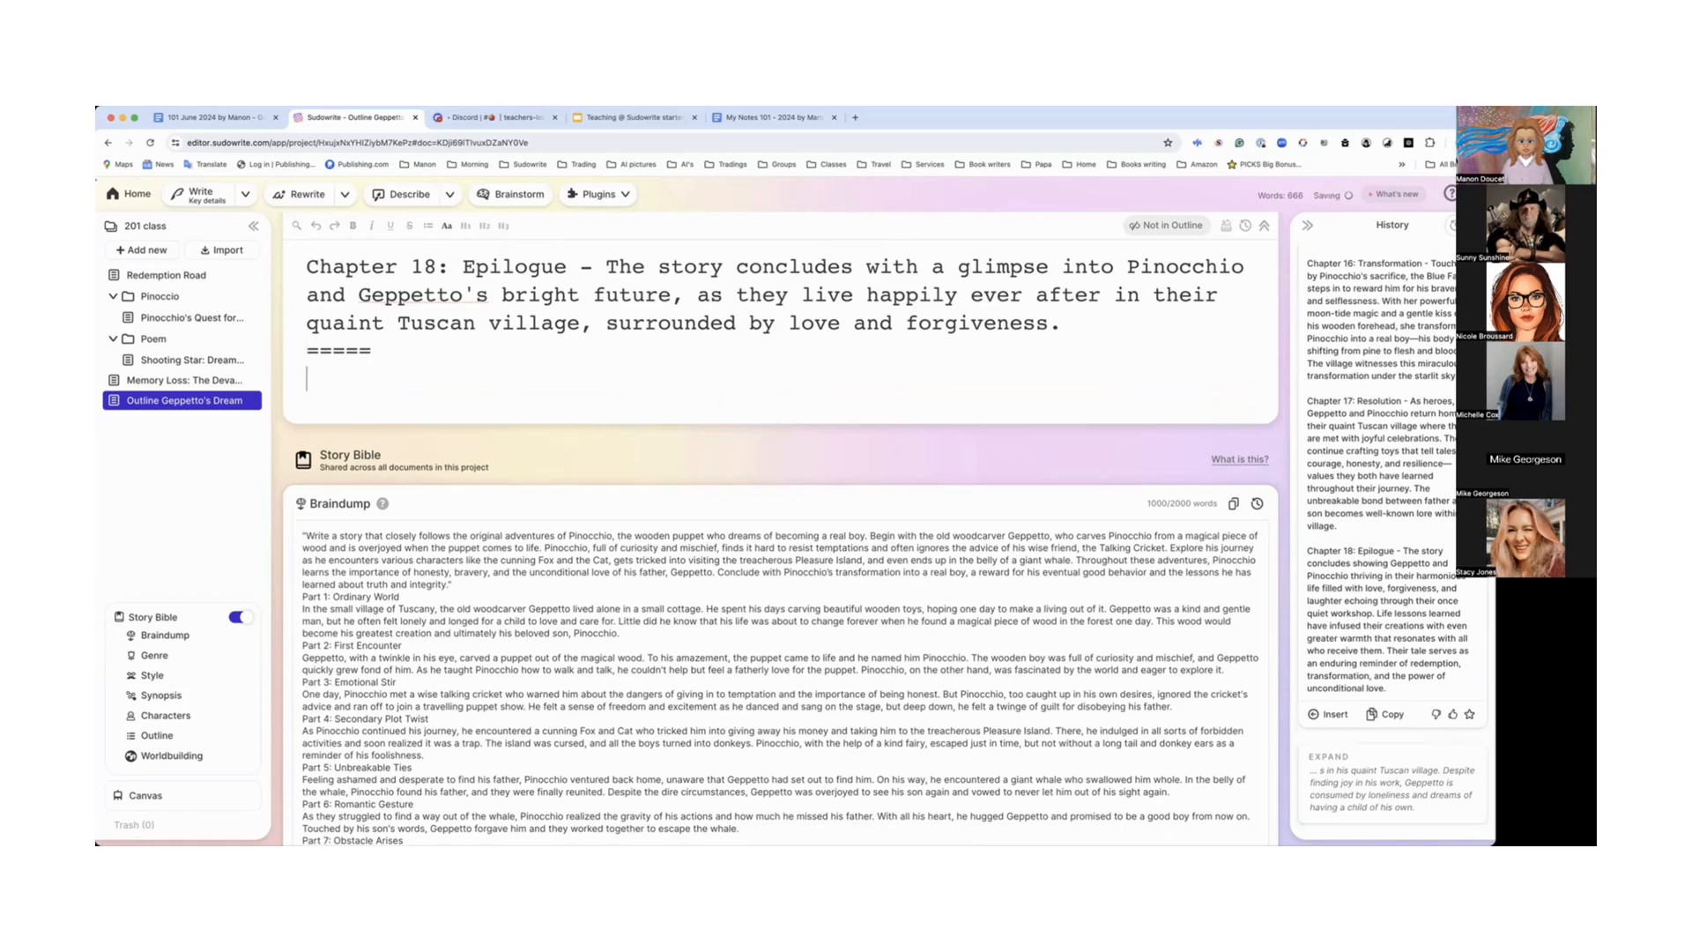
key("Return")
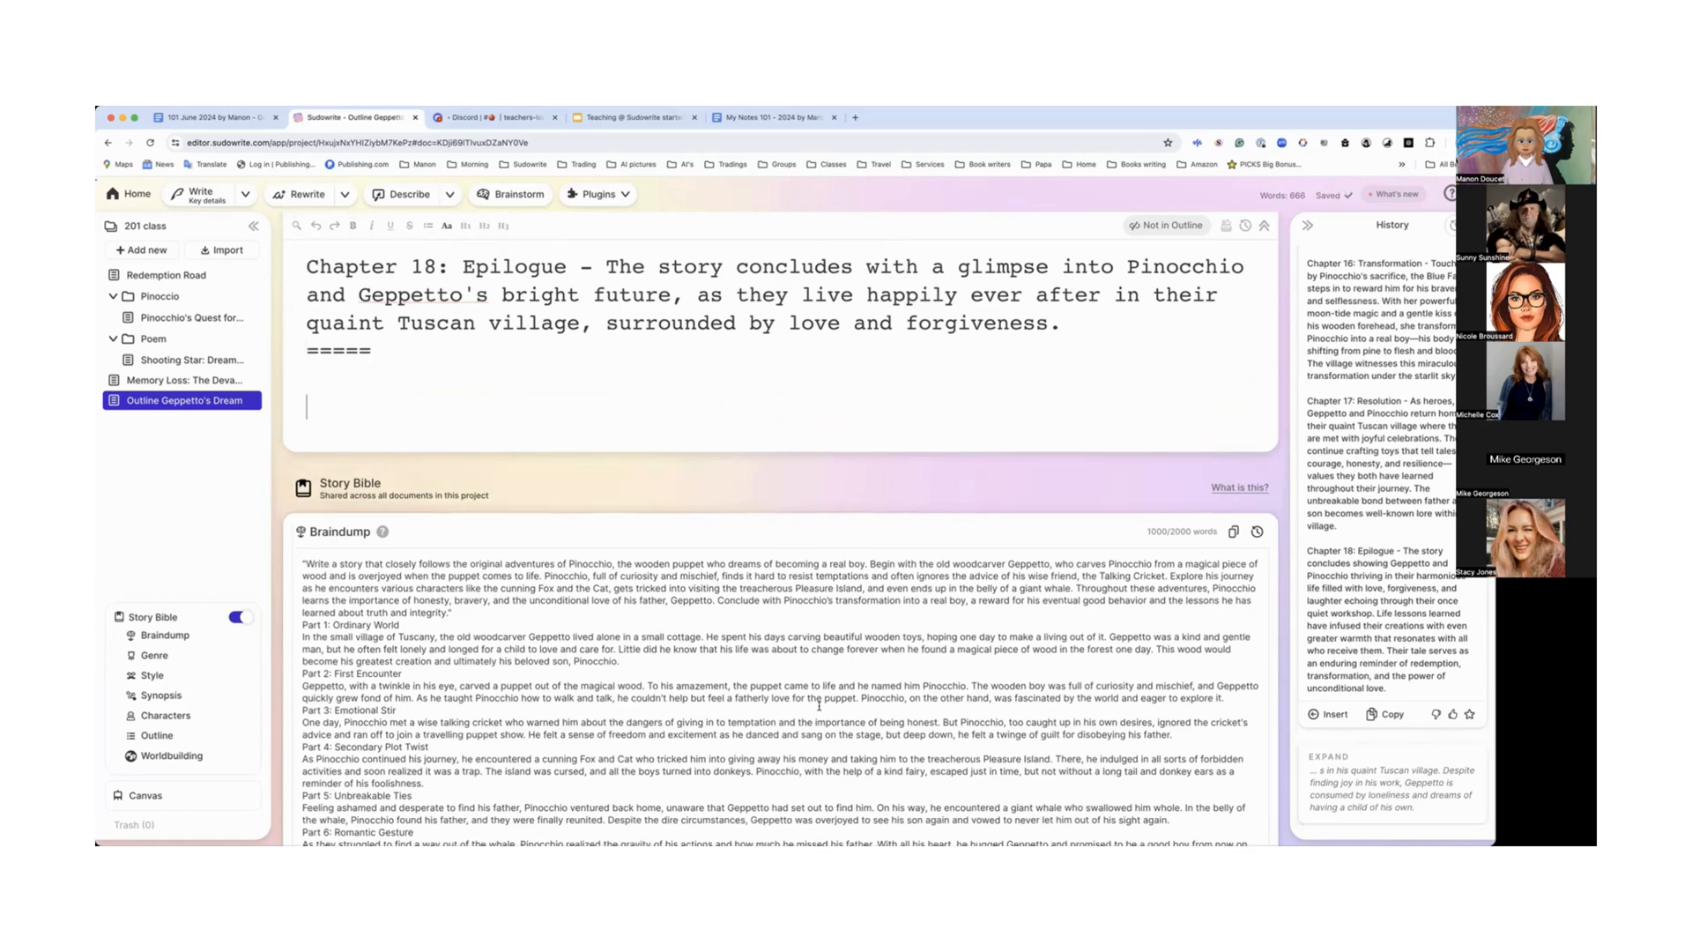
left_click(1336, 715)
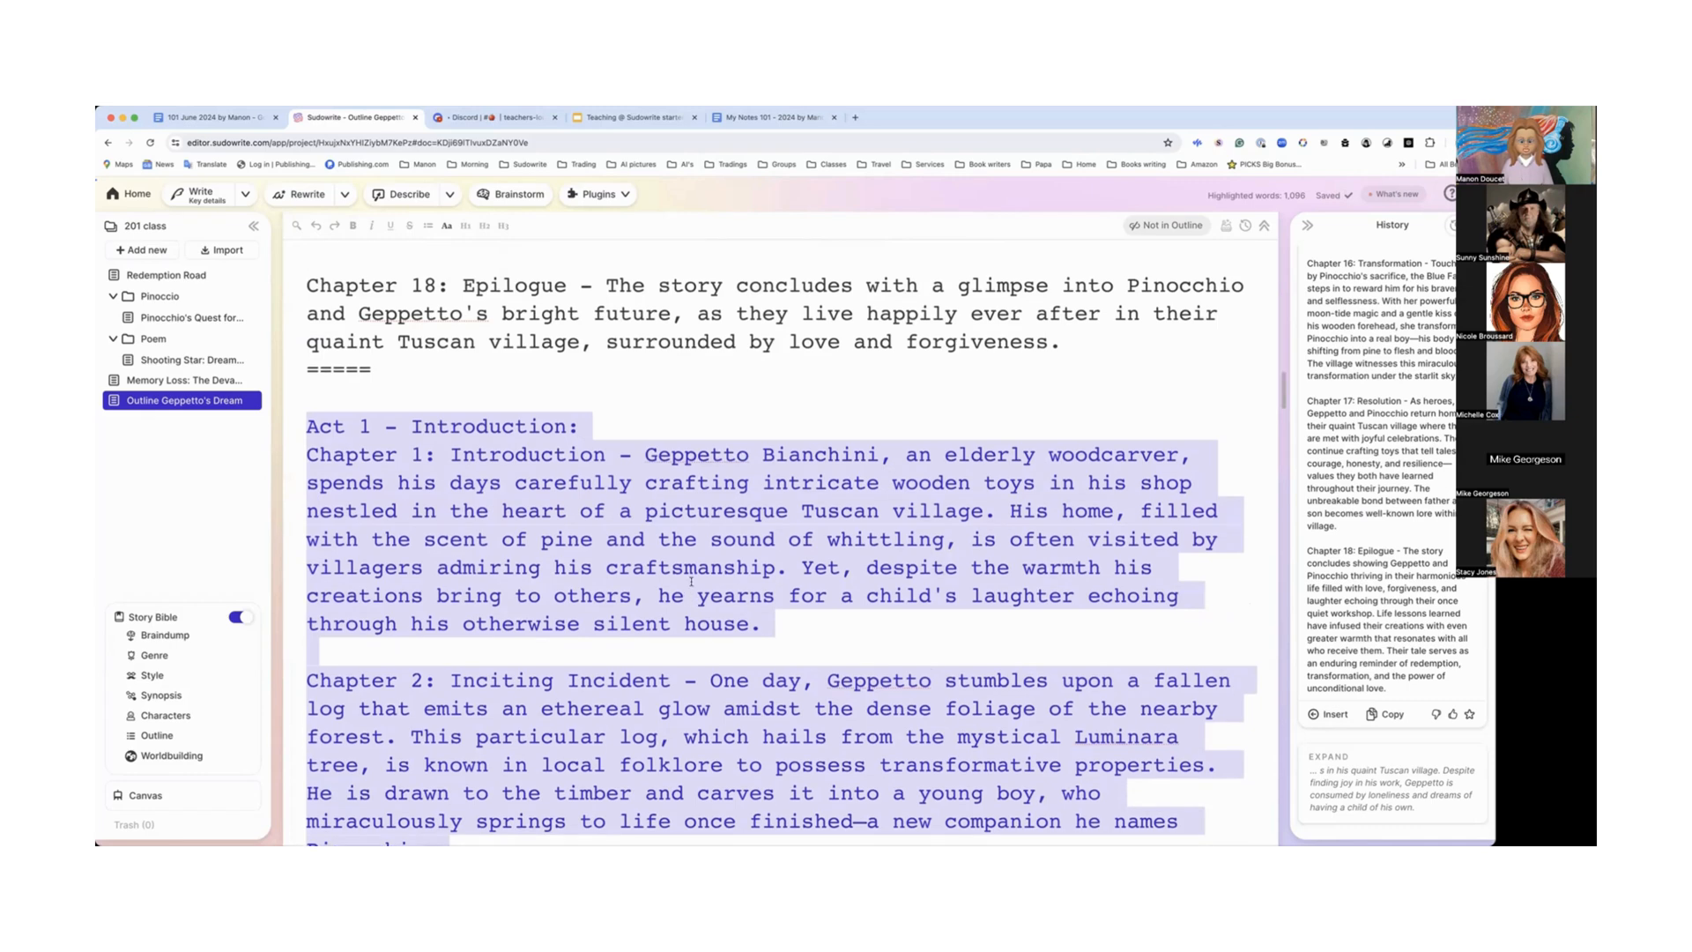
Step: Compare the original outline chapters with the expanded chapters inserted below the separator
scroll(692, 581, "up", 7)
scroll(692, 581, "up", 12)
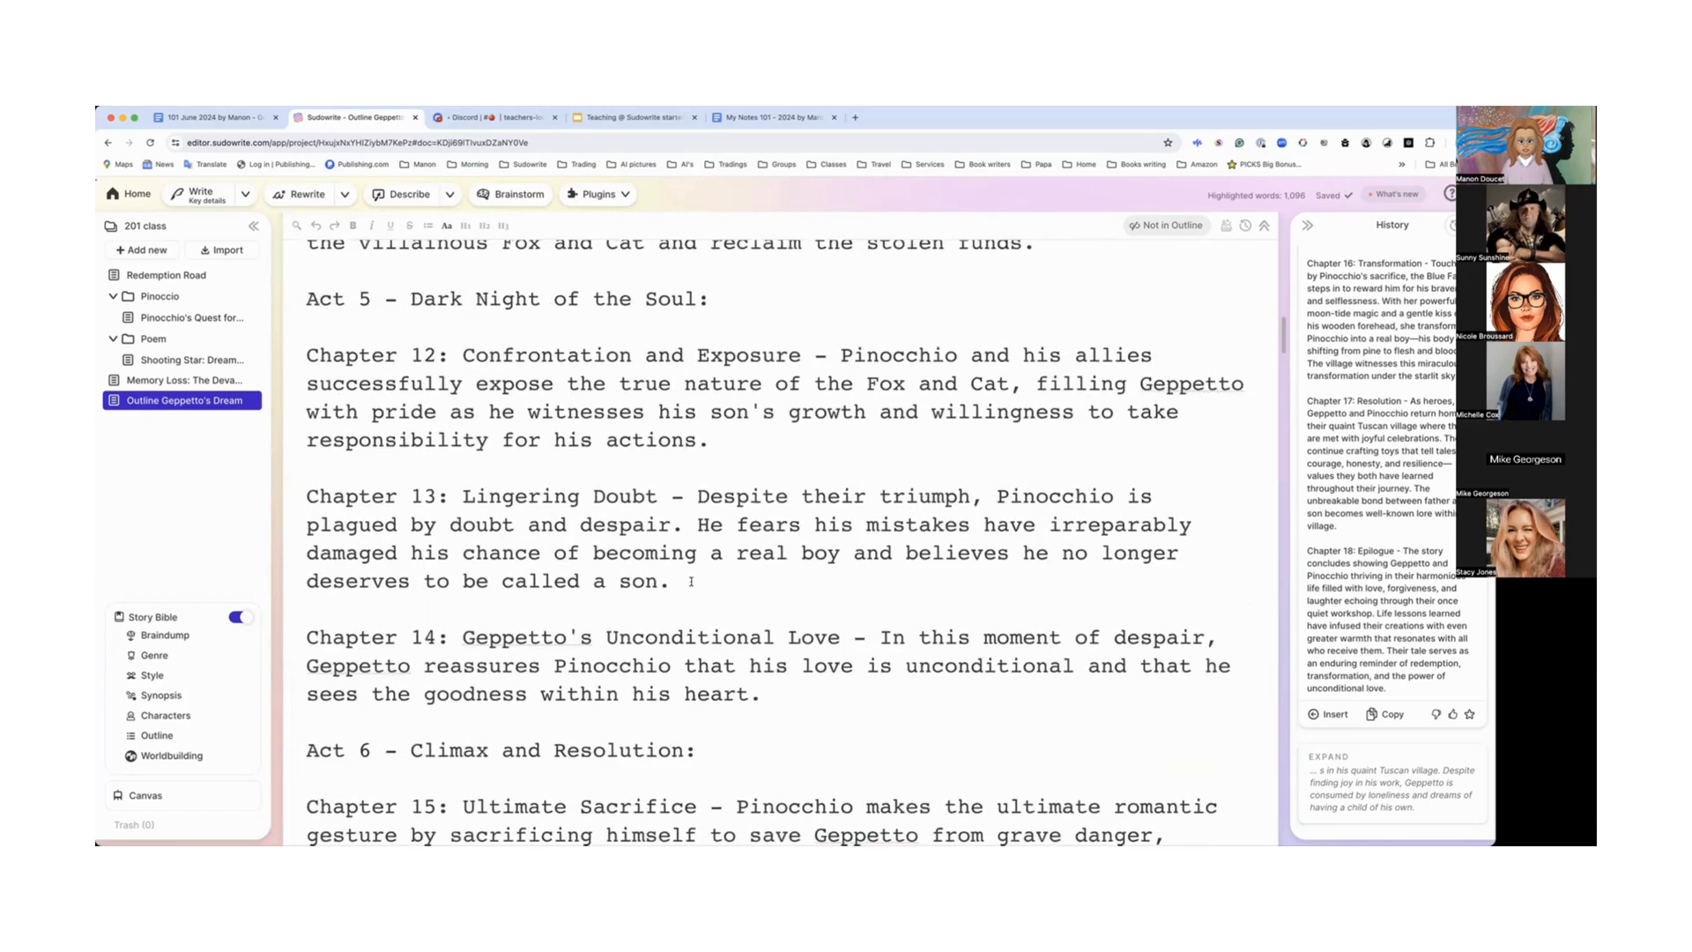
scroll(692, 585, "up", 10)
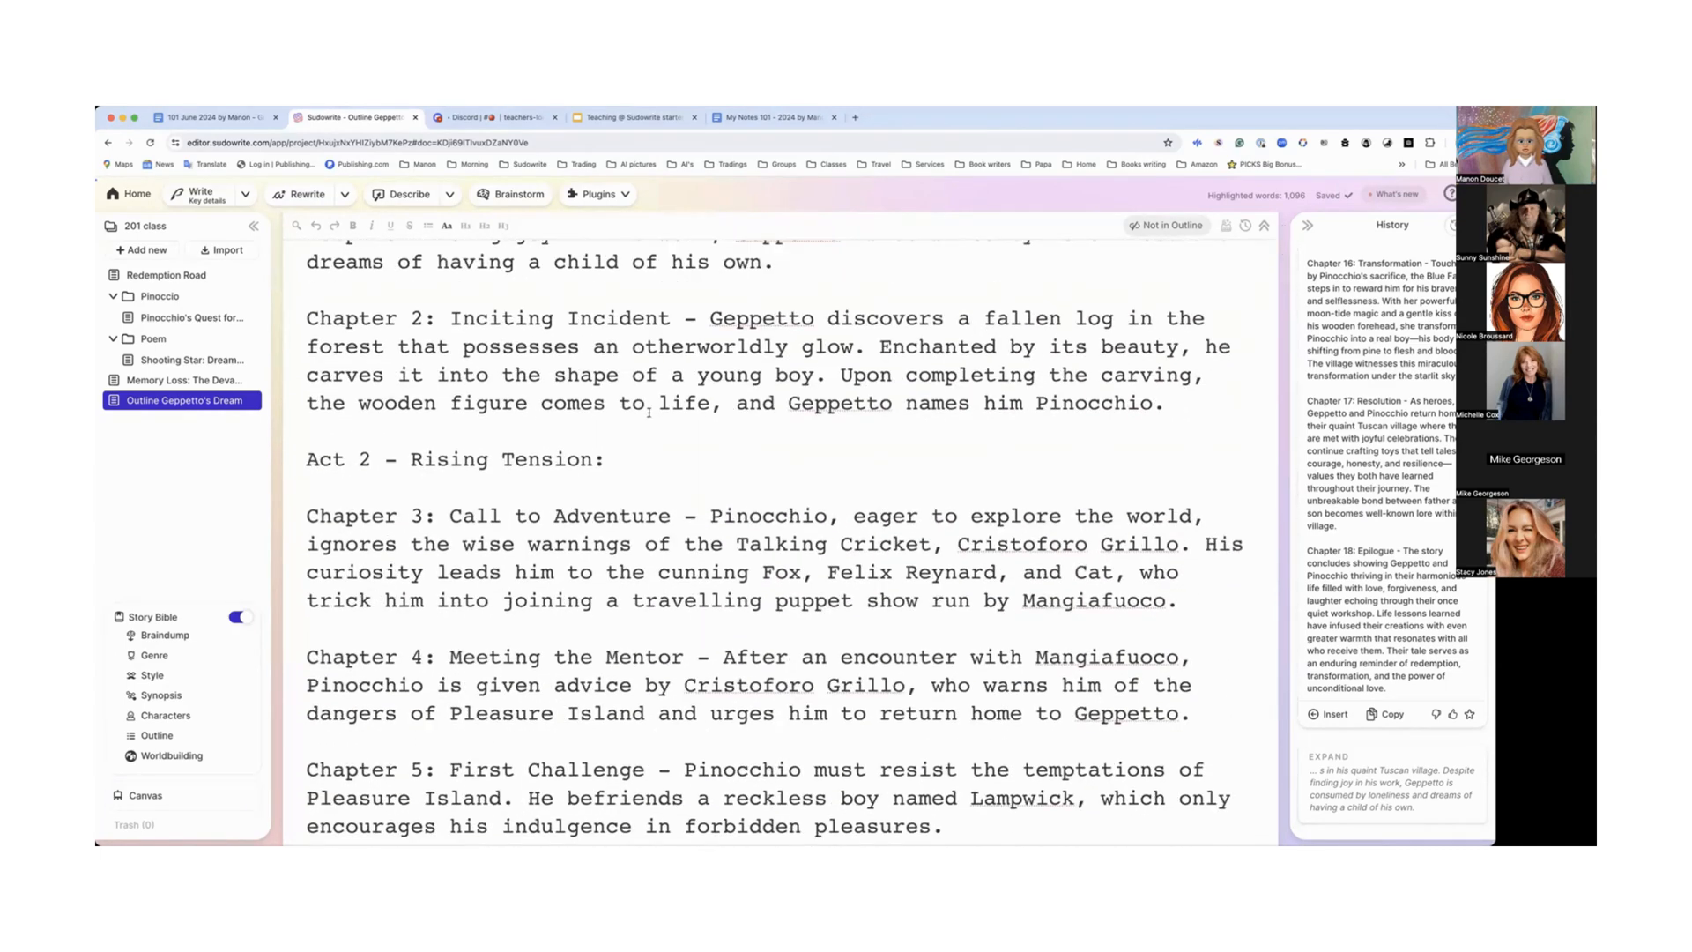
scroll(694, 596, "up", 3)
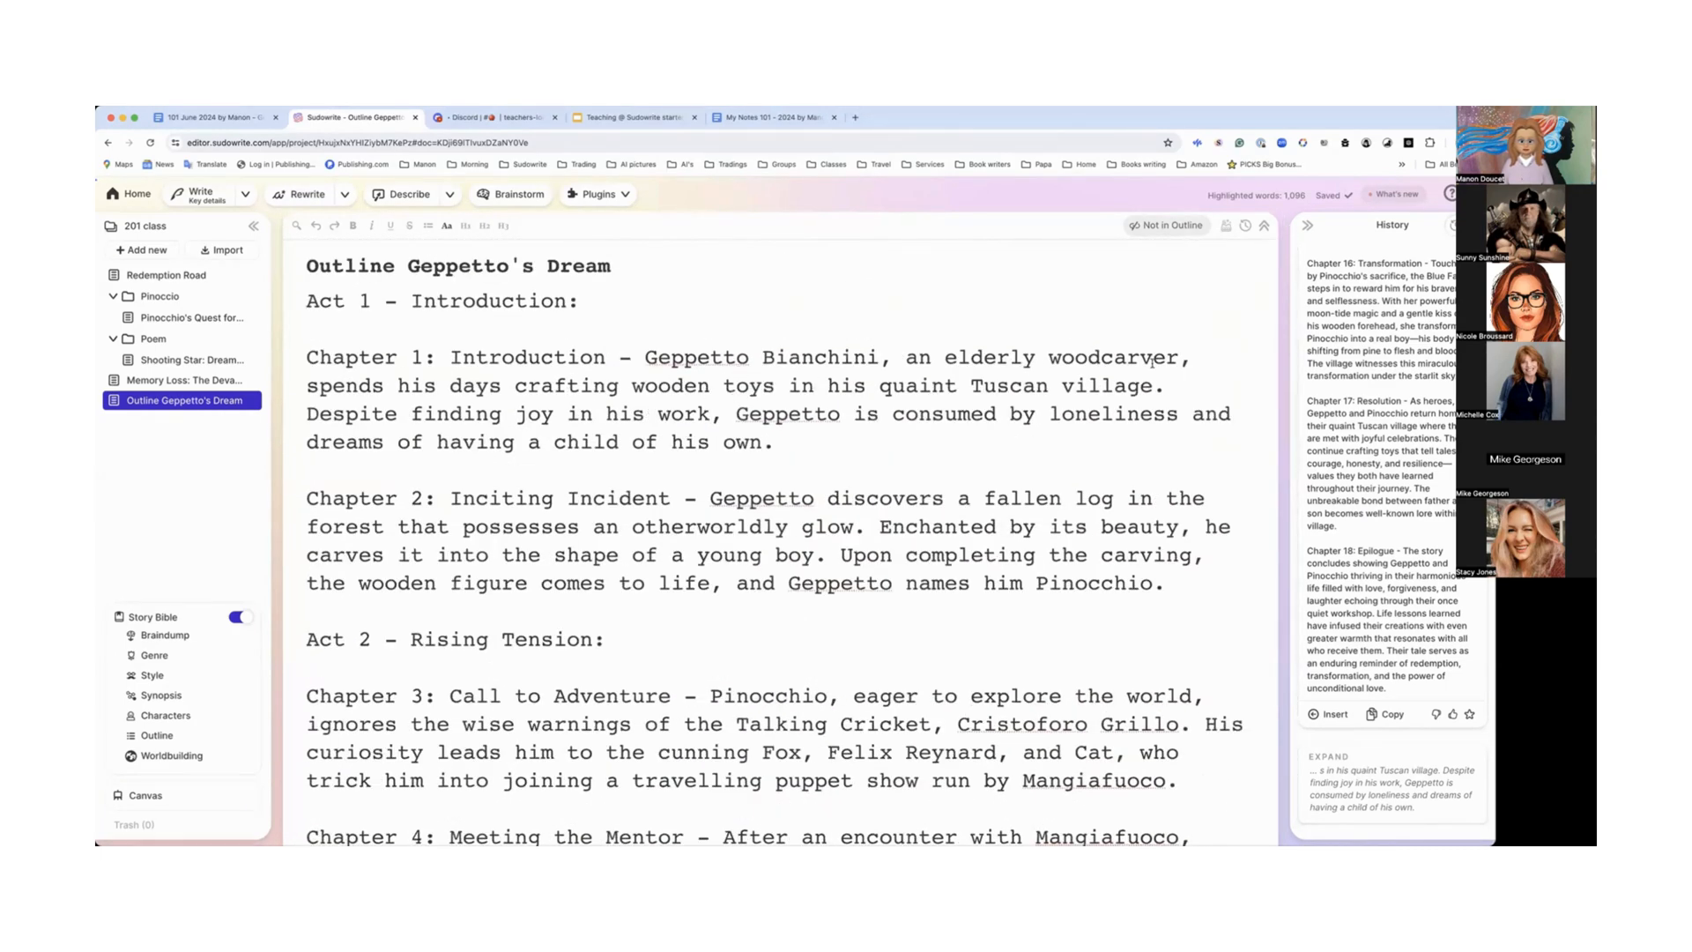
scroll(784, 474, "down", 20)
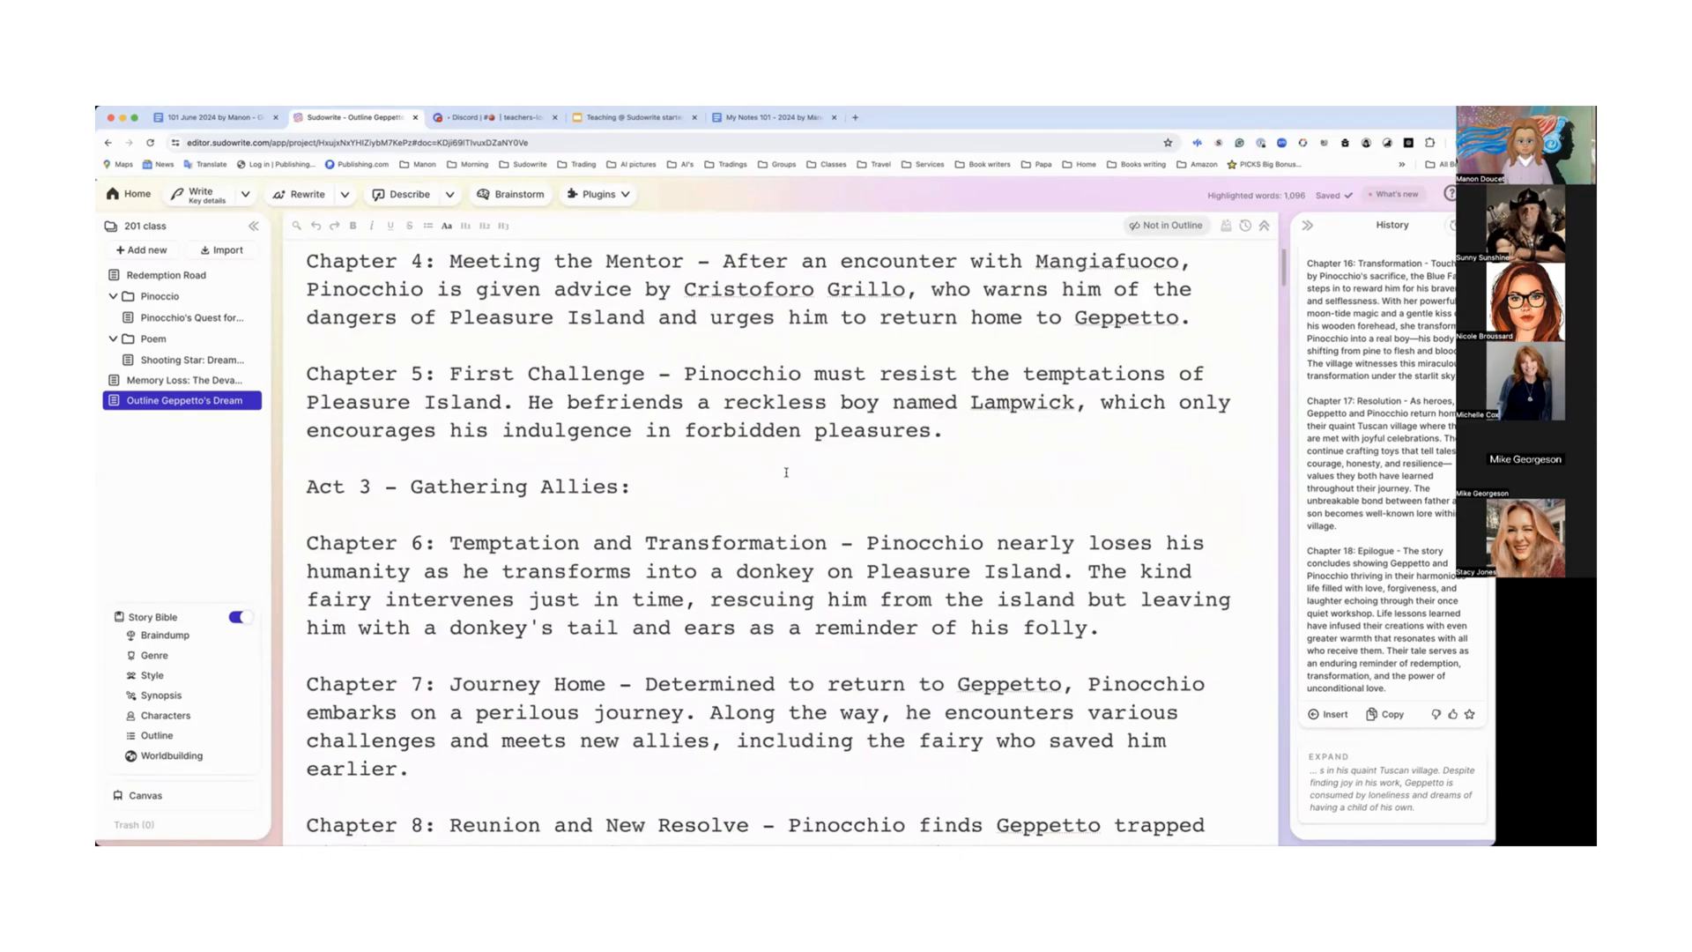
scroll(786, 473, "down", 7)
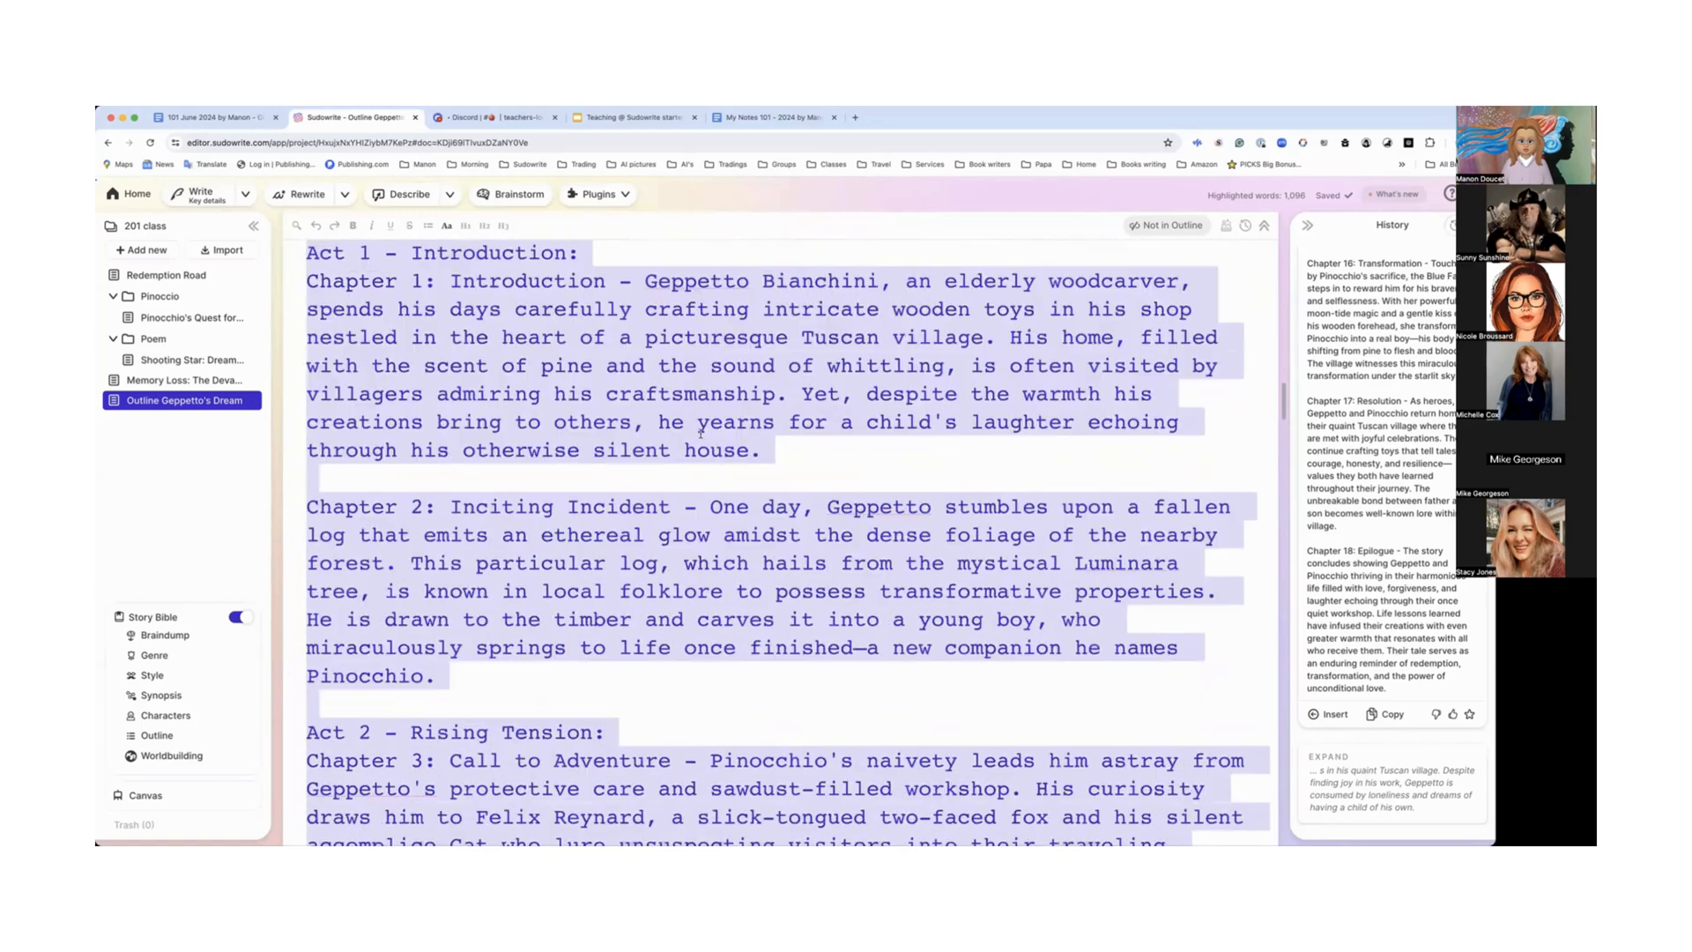
left_click(692, 414)
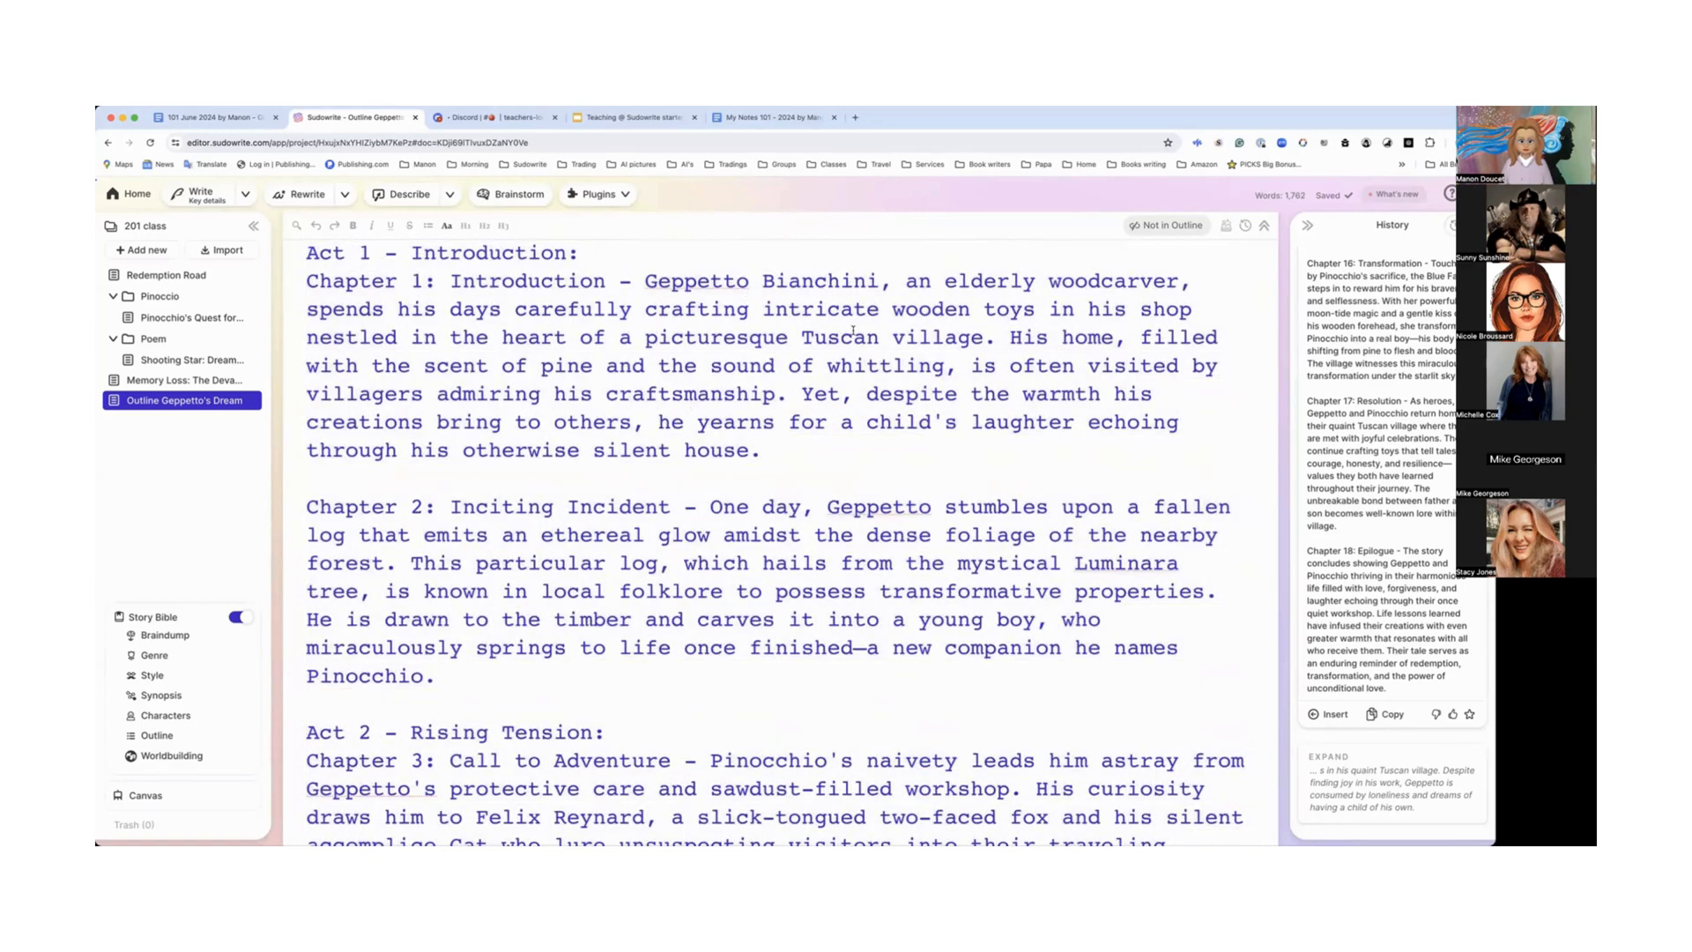
scroll(856, 357, "down", 10)
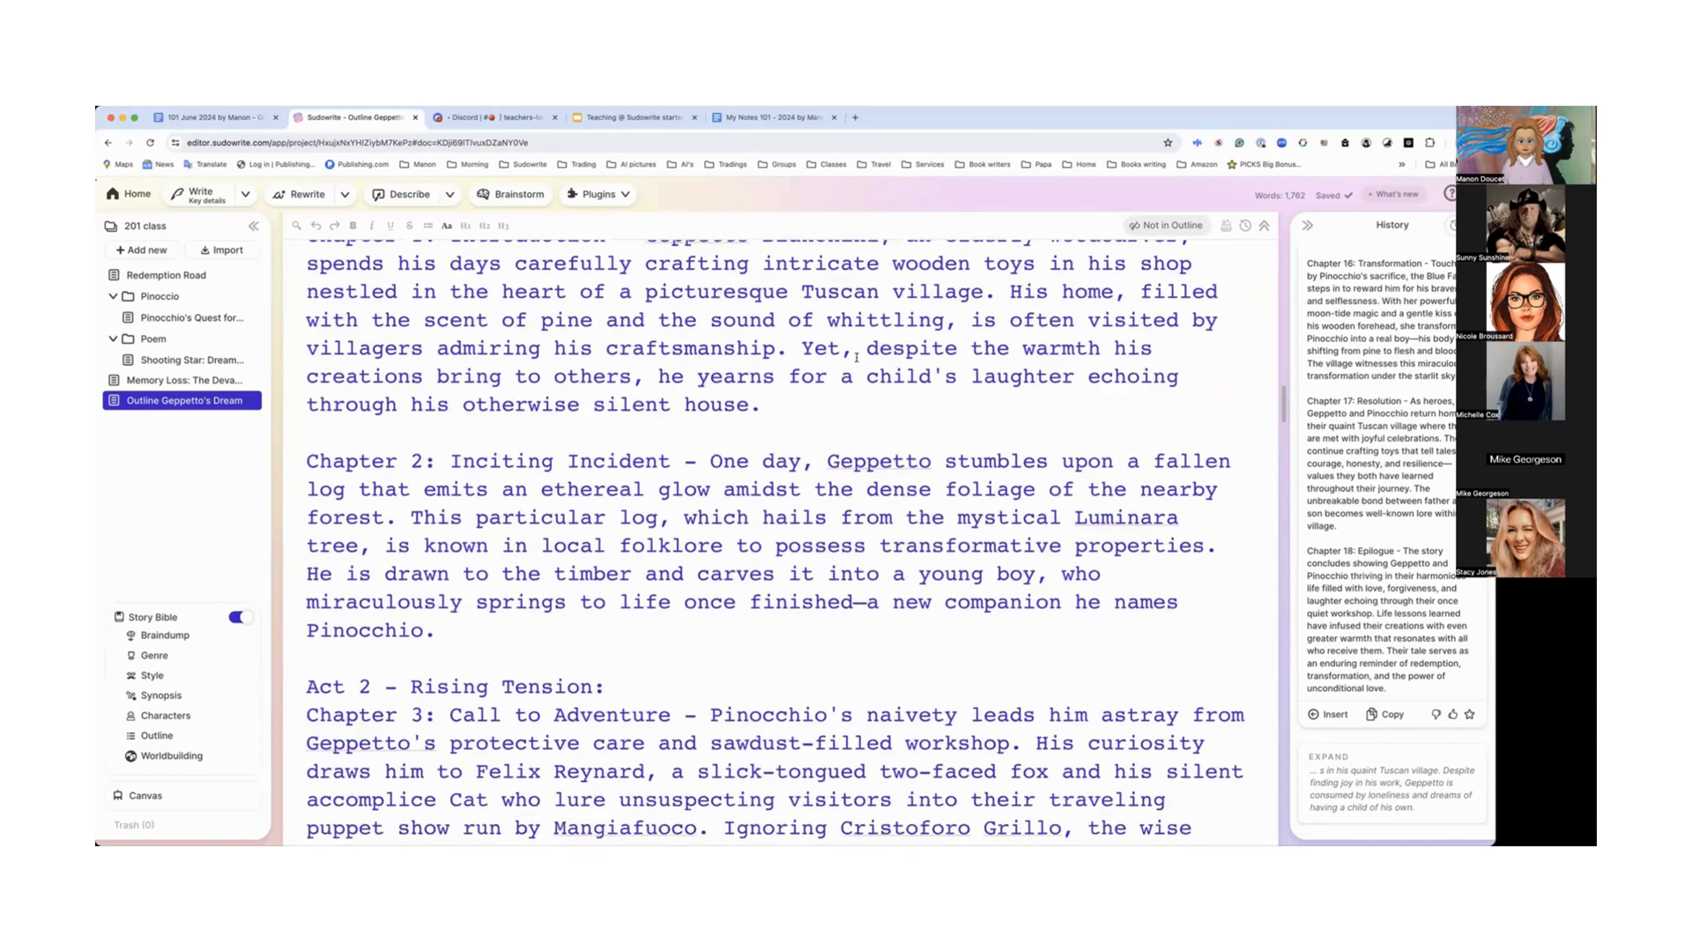
scroll(857, 357, "down", 10)
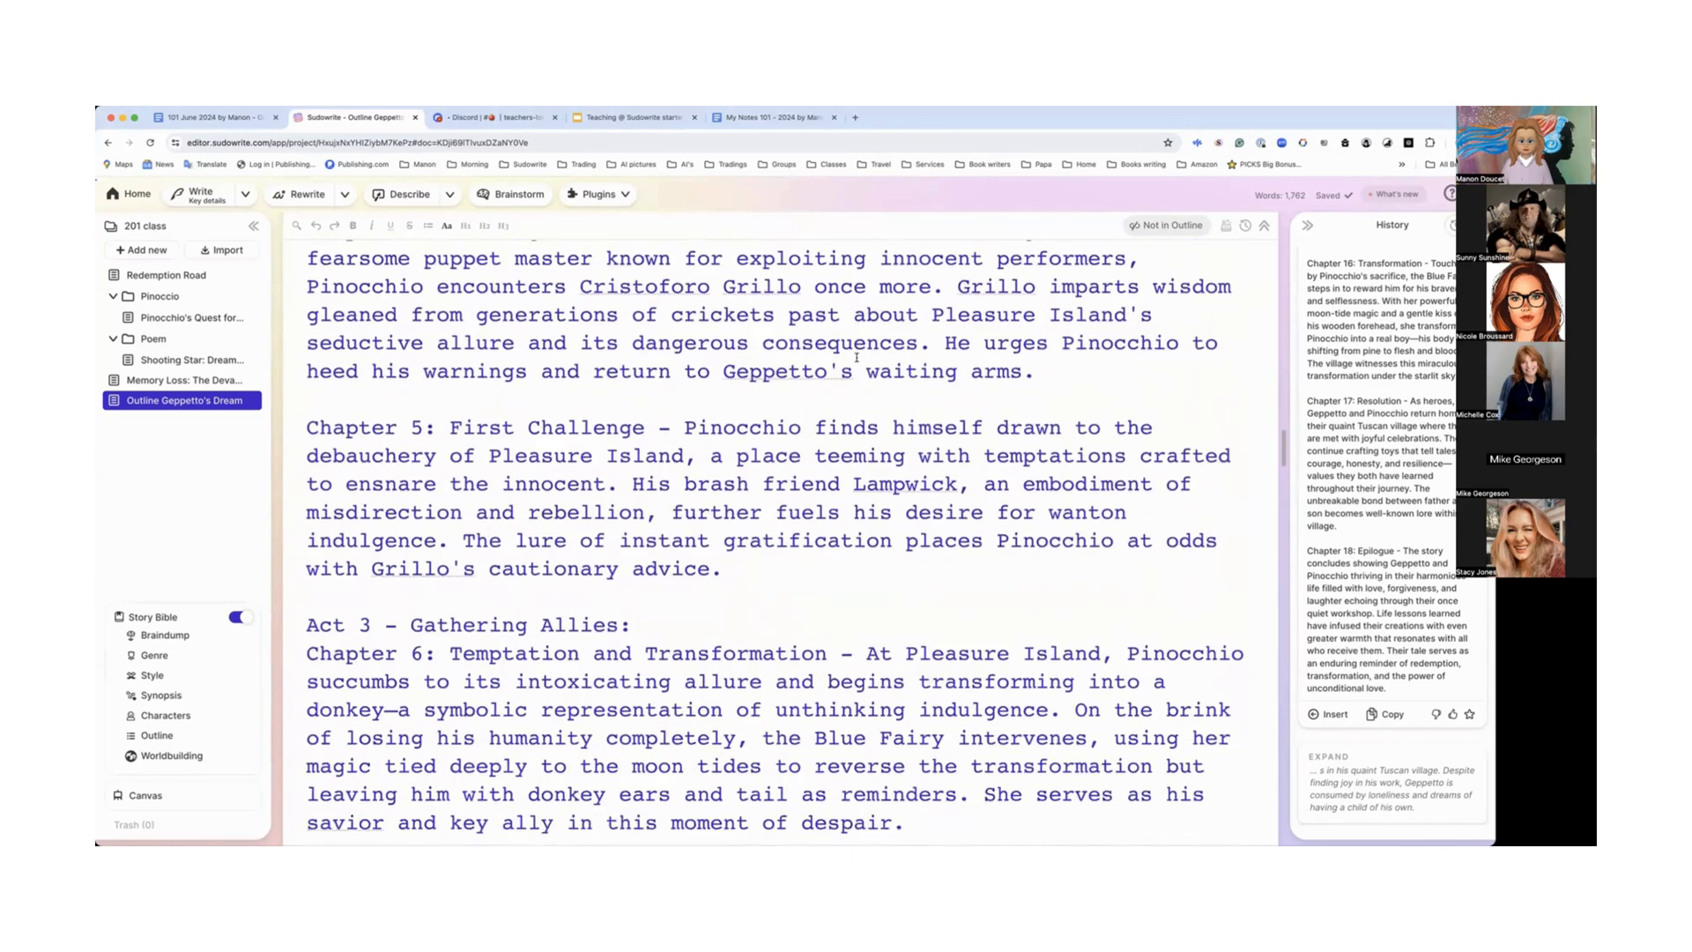
scroll(857, 357, "down", 4)
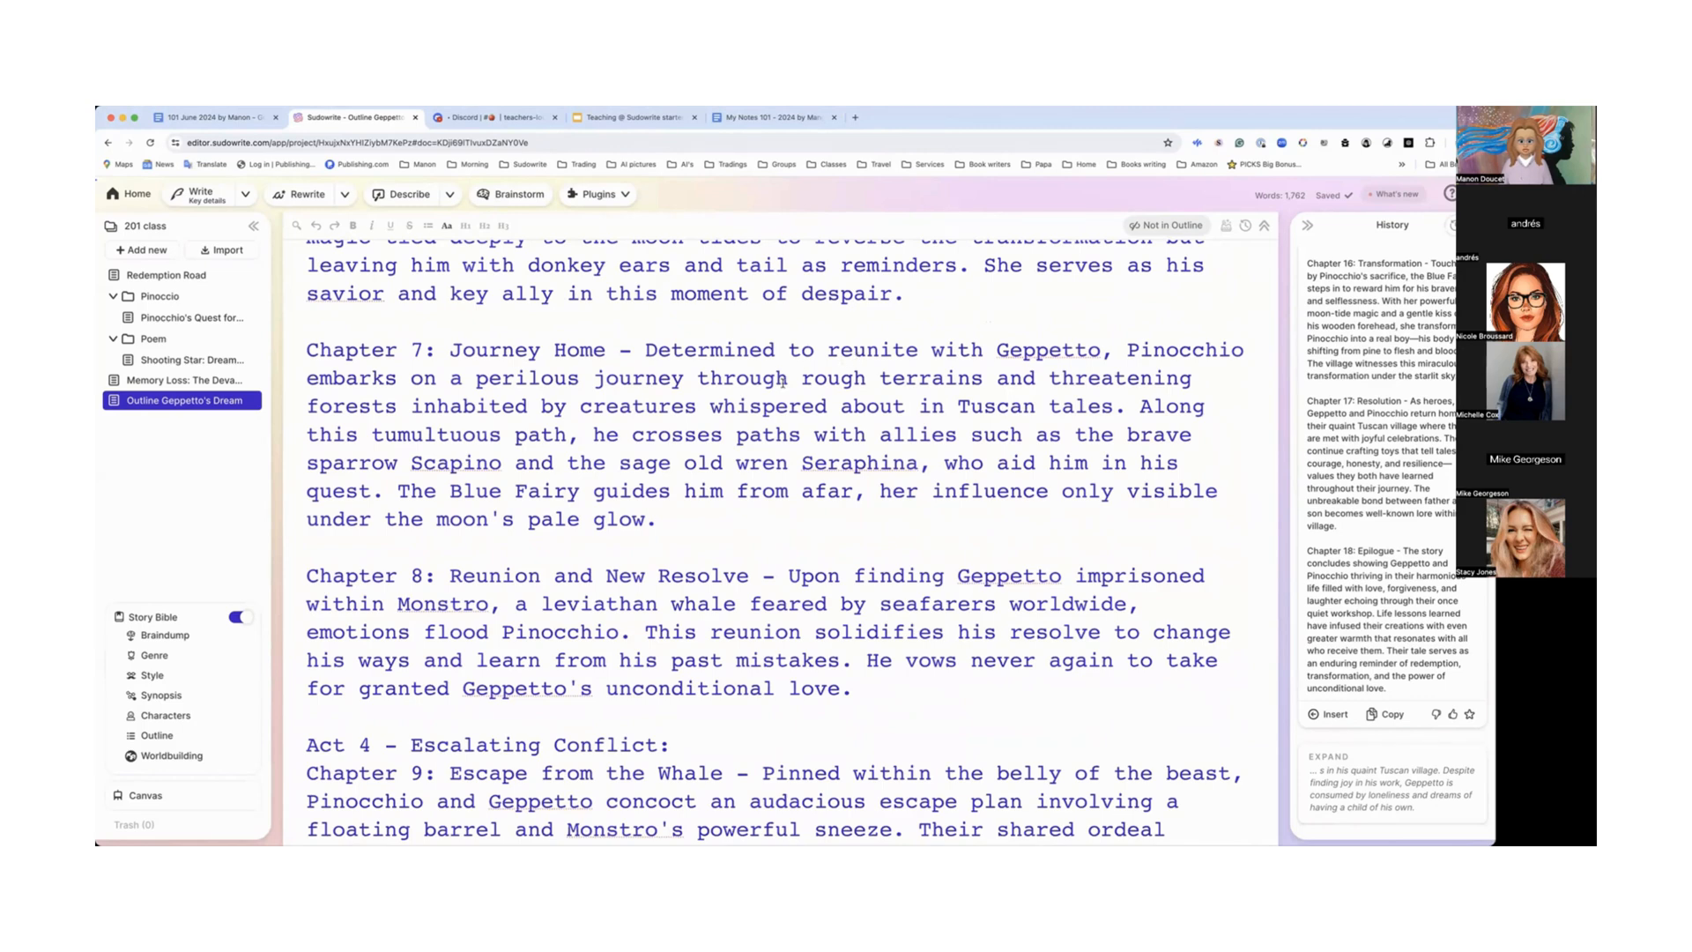
scroll(783, 381, "down", 1)
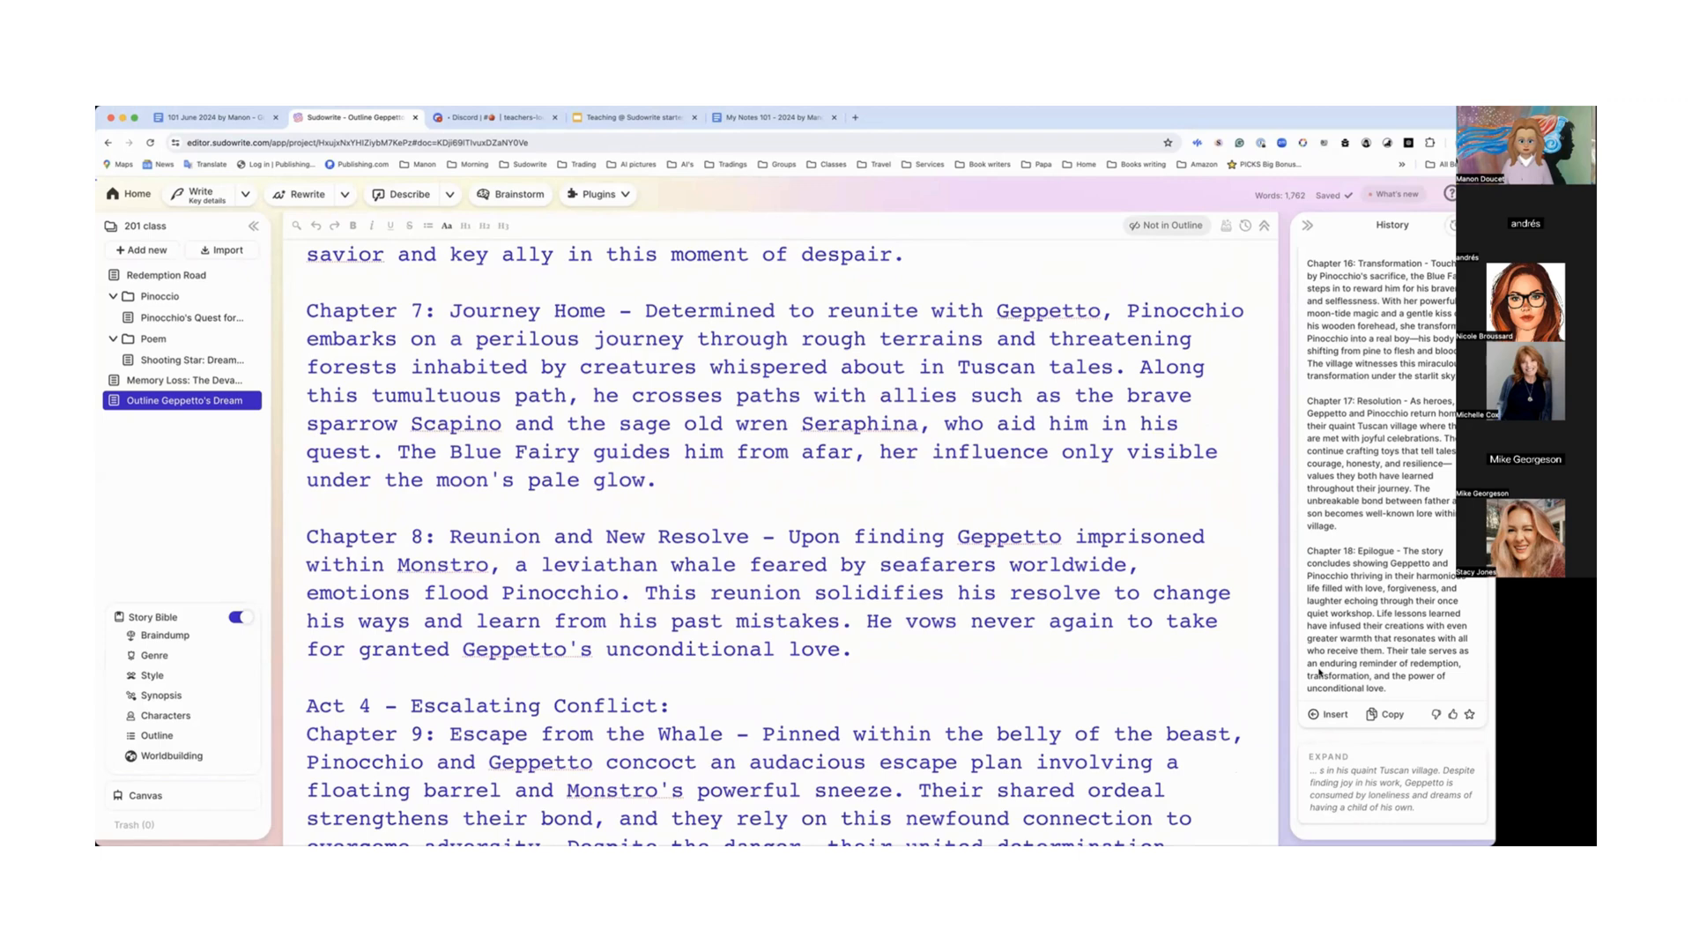
Step: Replace the entire Story Bible outline with the chapters generated by "Best these beats"
left_click(170, 743)
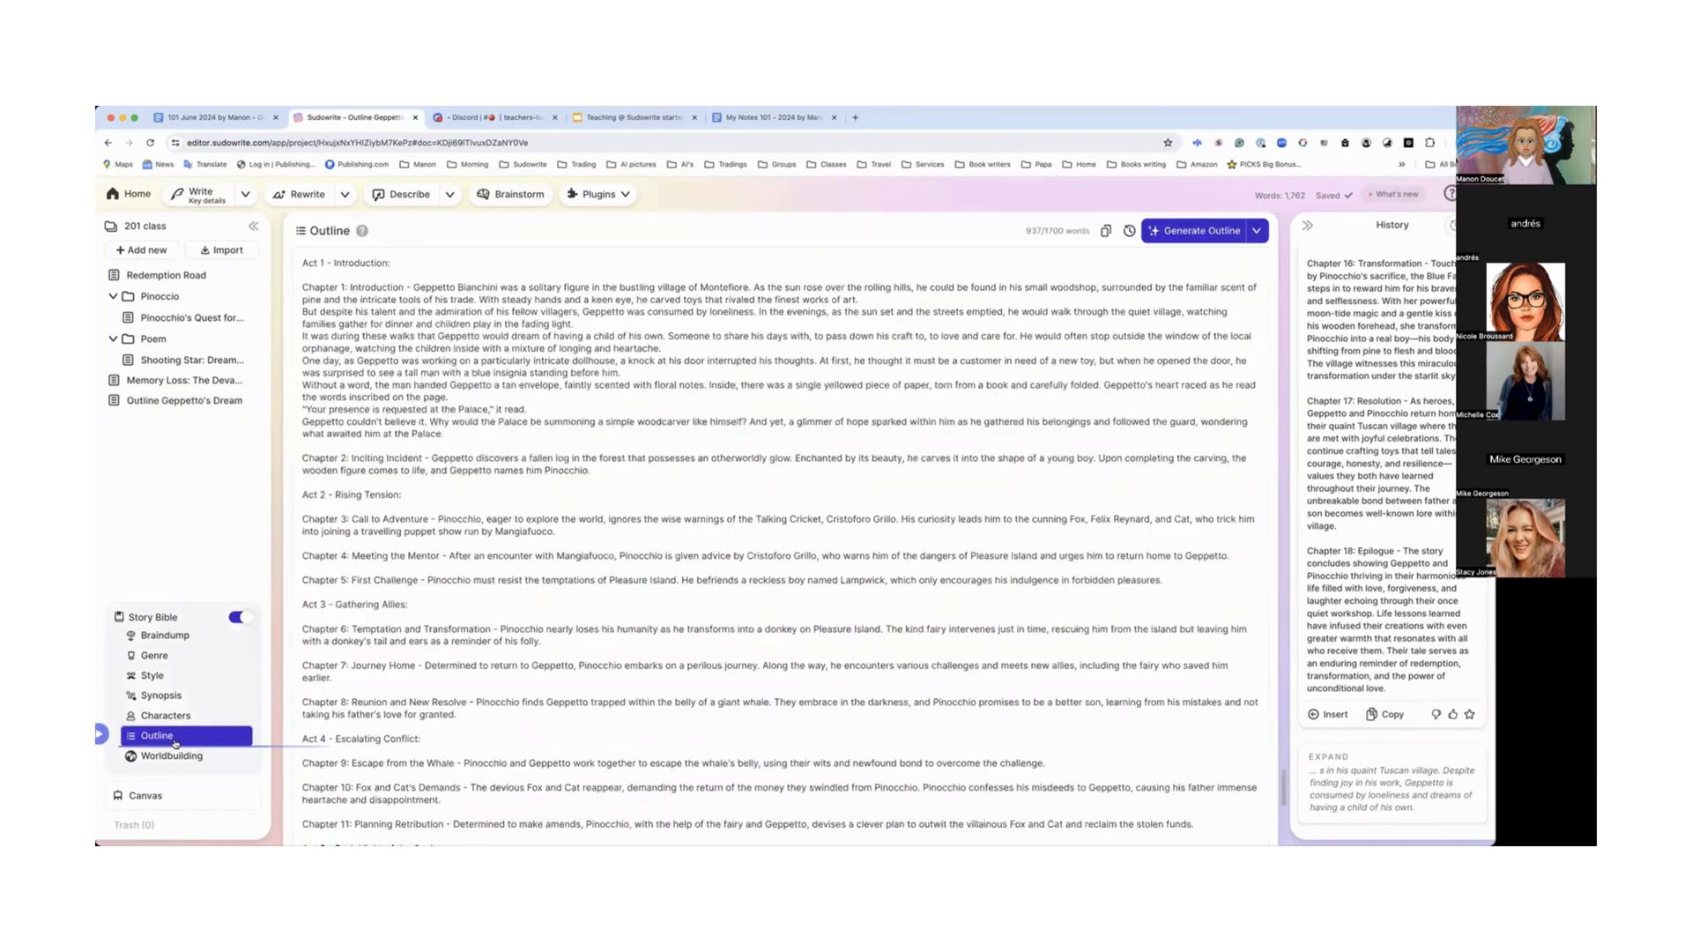
left_click(305, 286)
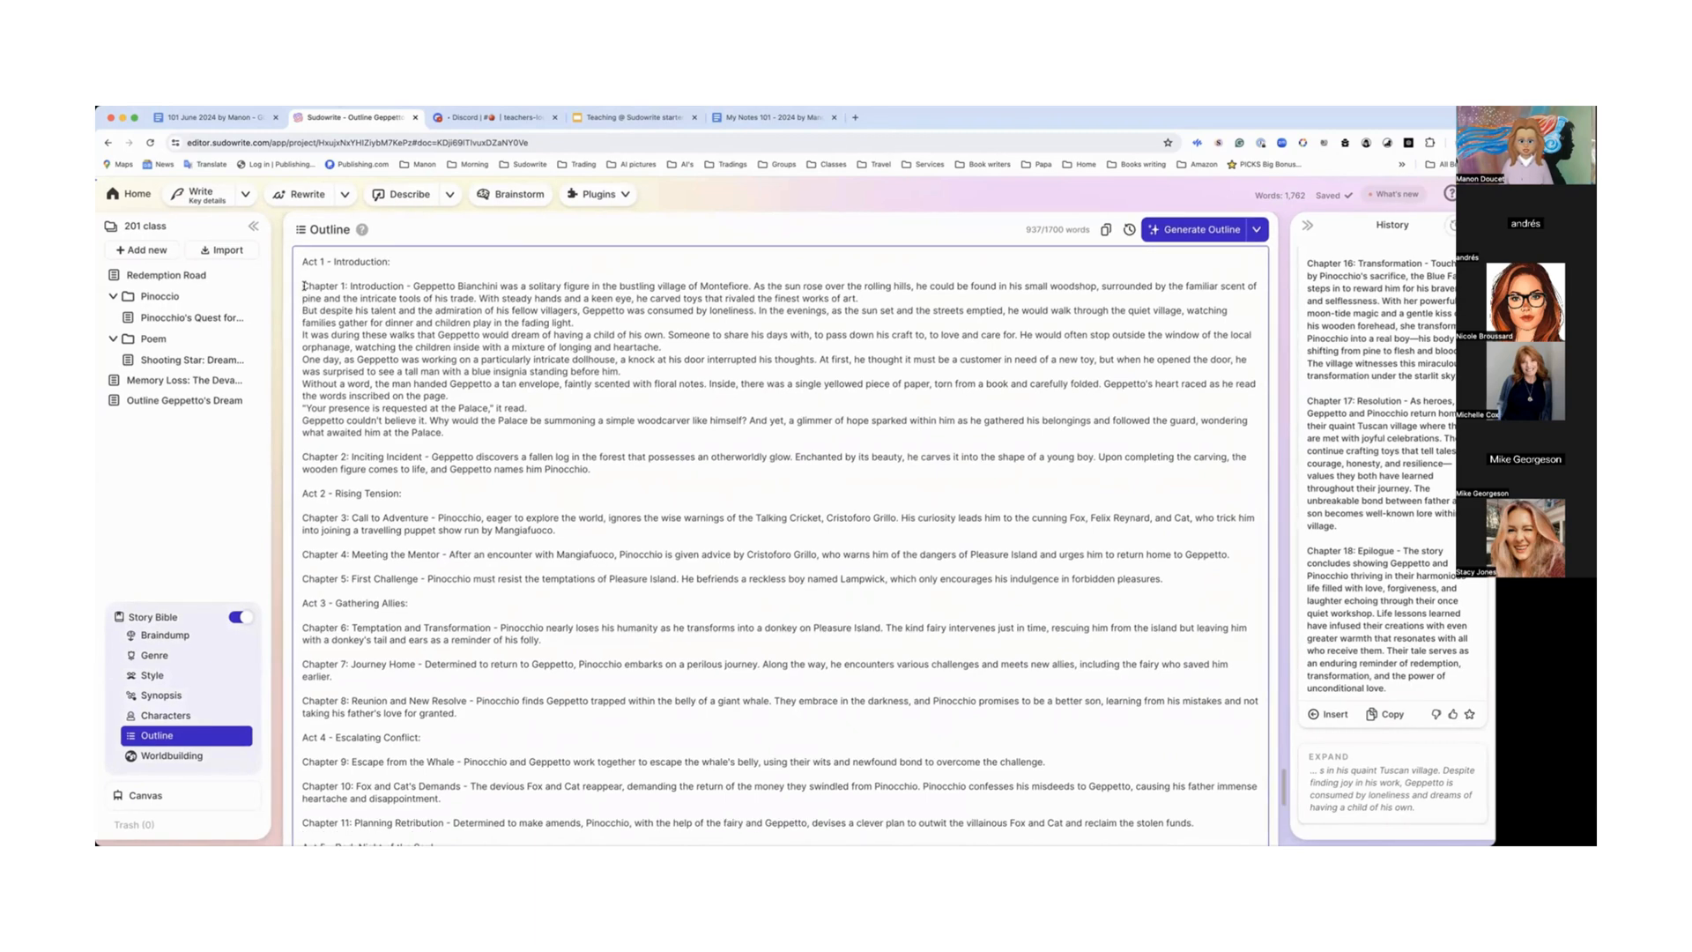
key("super+a")
key("super+v")
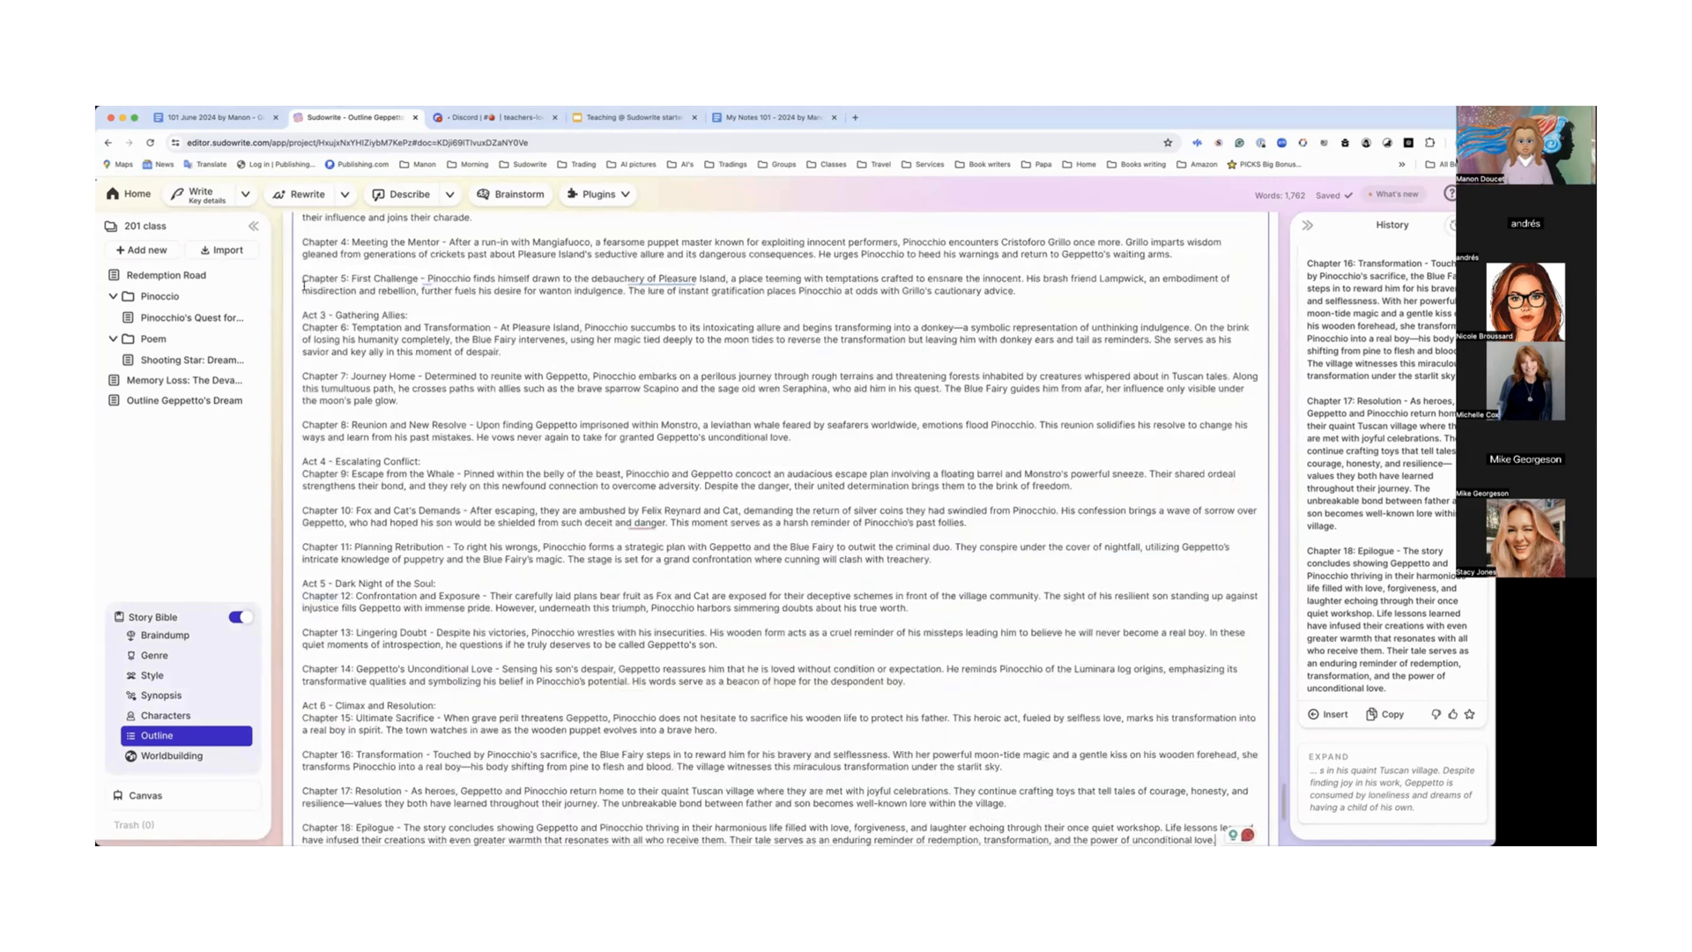
Step: View the saved versions in the Story Bible outline's history and close it without restoring any
scroll(356, 309, "up", 10)
scroll(901, 401, "down", 5)
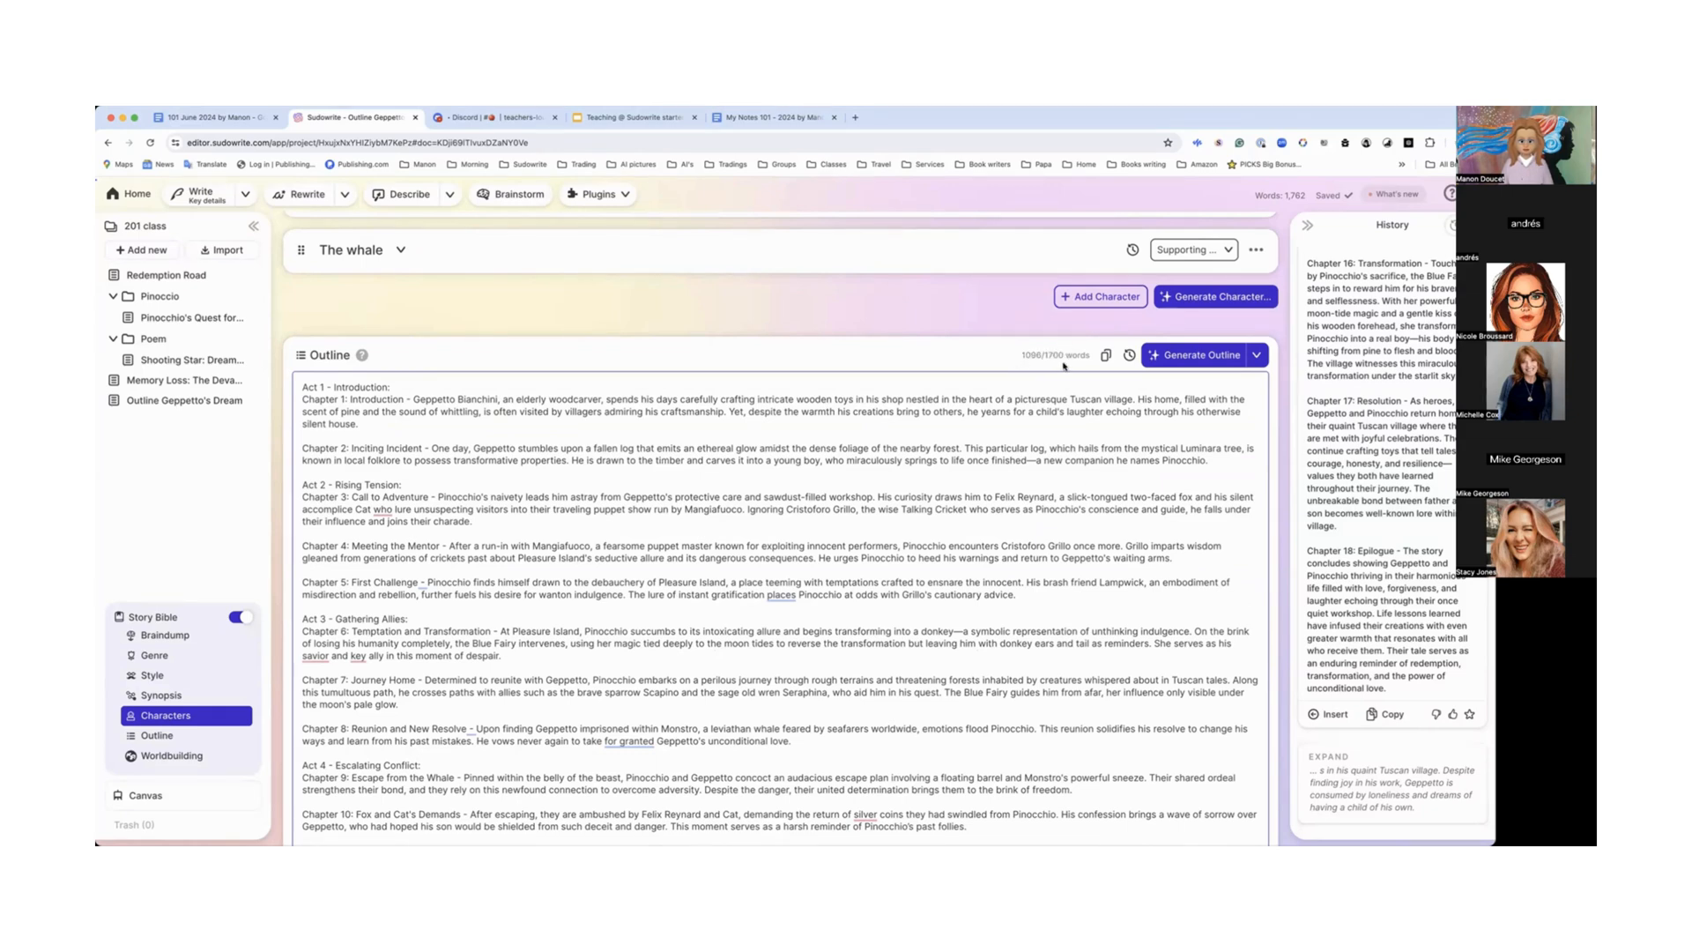
left_click(1129, 355)
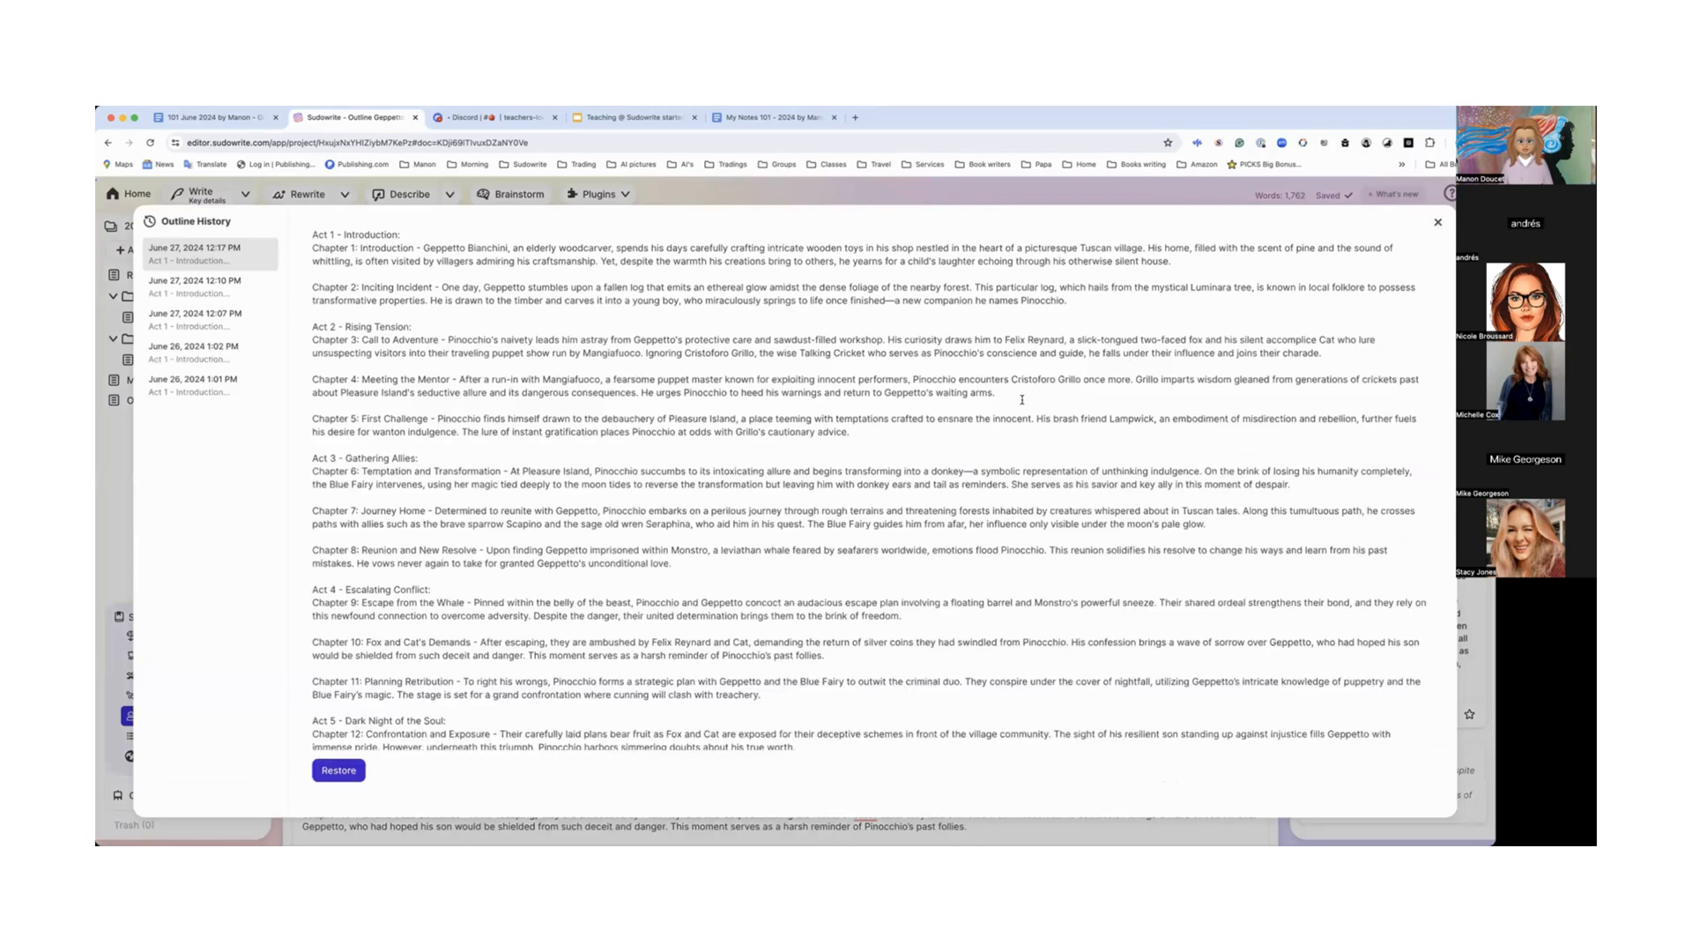
key("Escape")
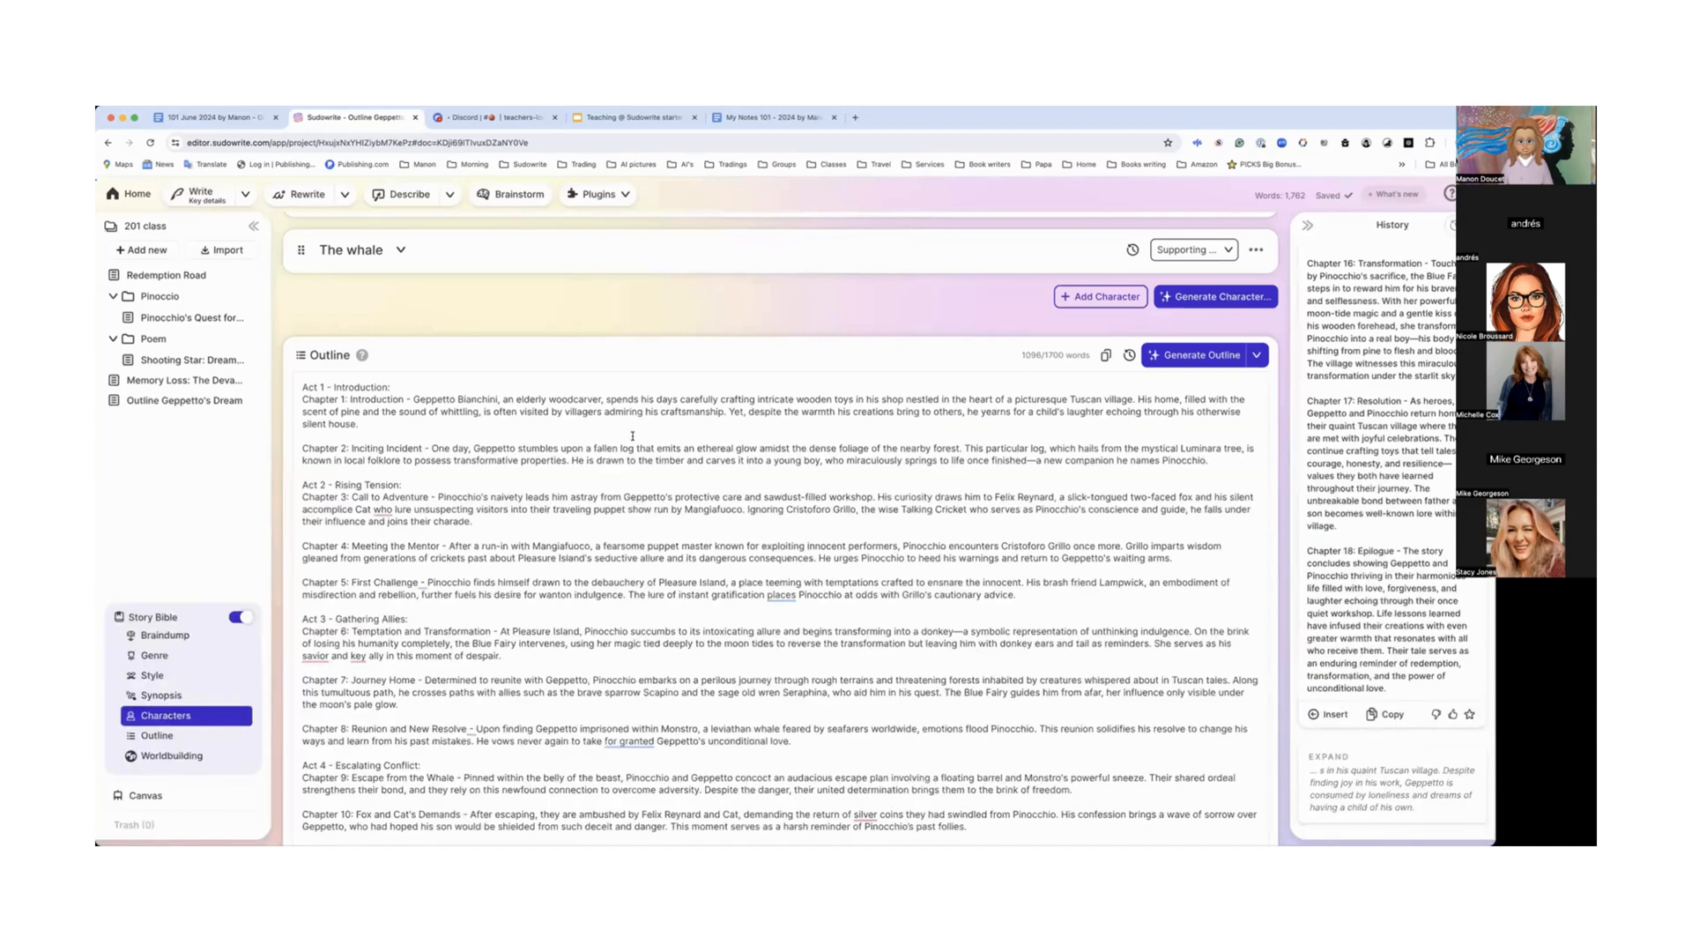
Step: Correct the Story Bible outline's wording to "harbours" in Chapter 12 and add a comma after "village" in Chapter 17
scroll(632, 435, "down", 2)
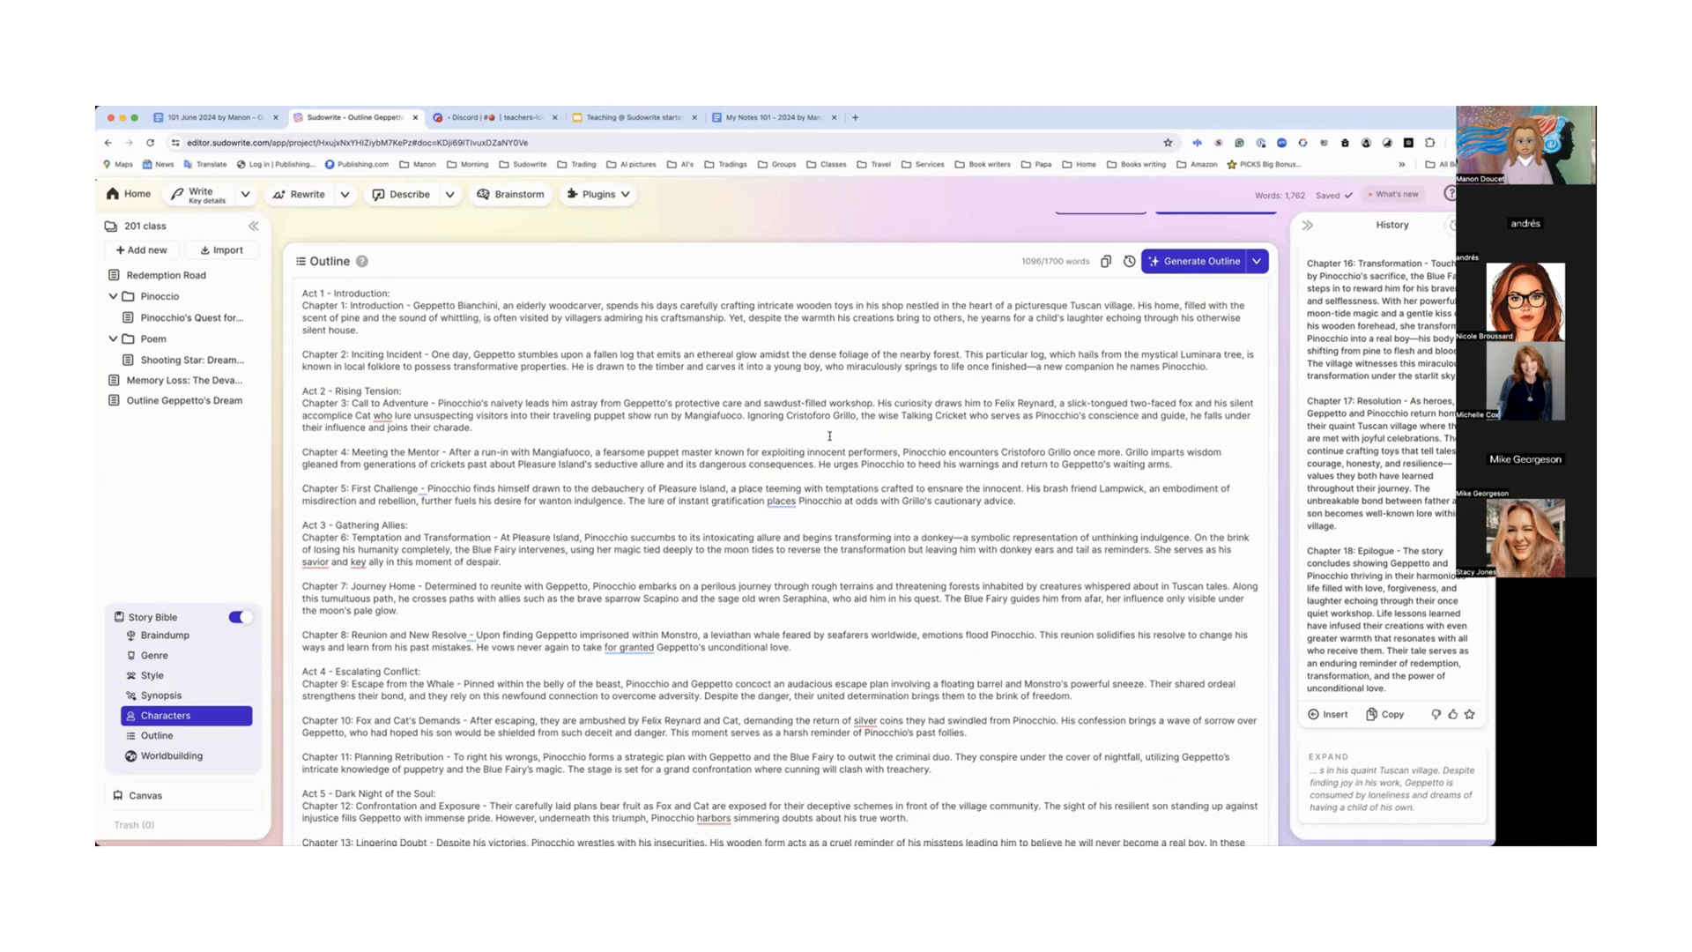
scroll(829, 436, "down", 1)
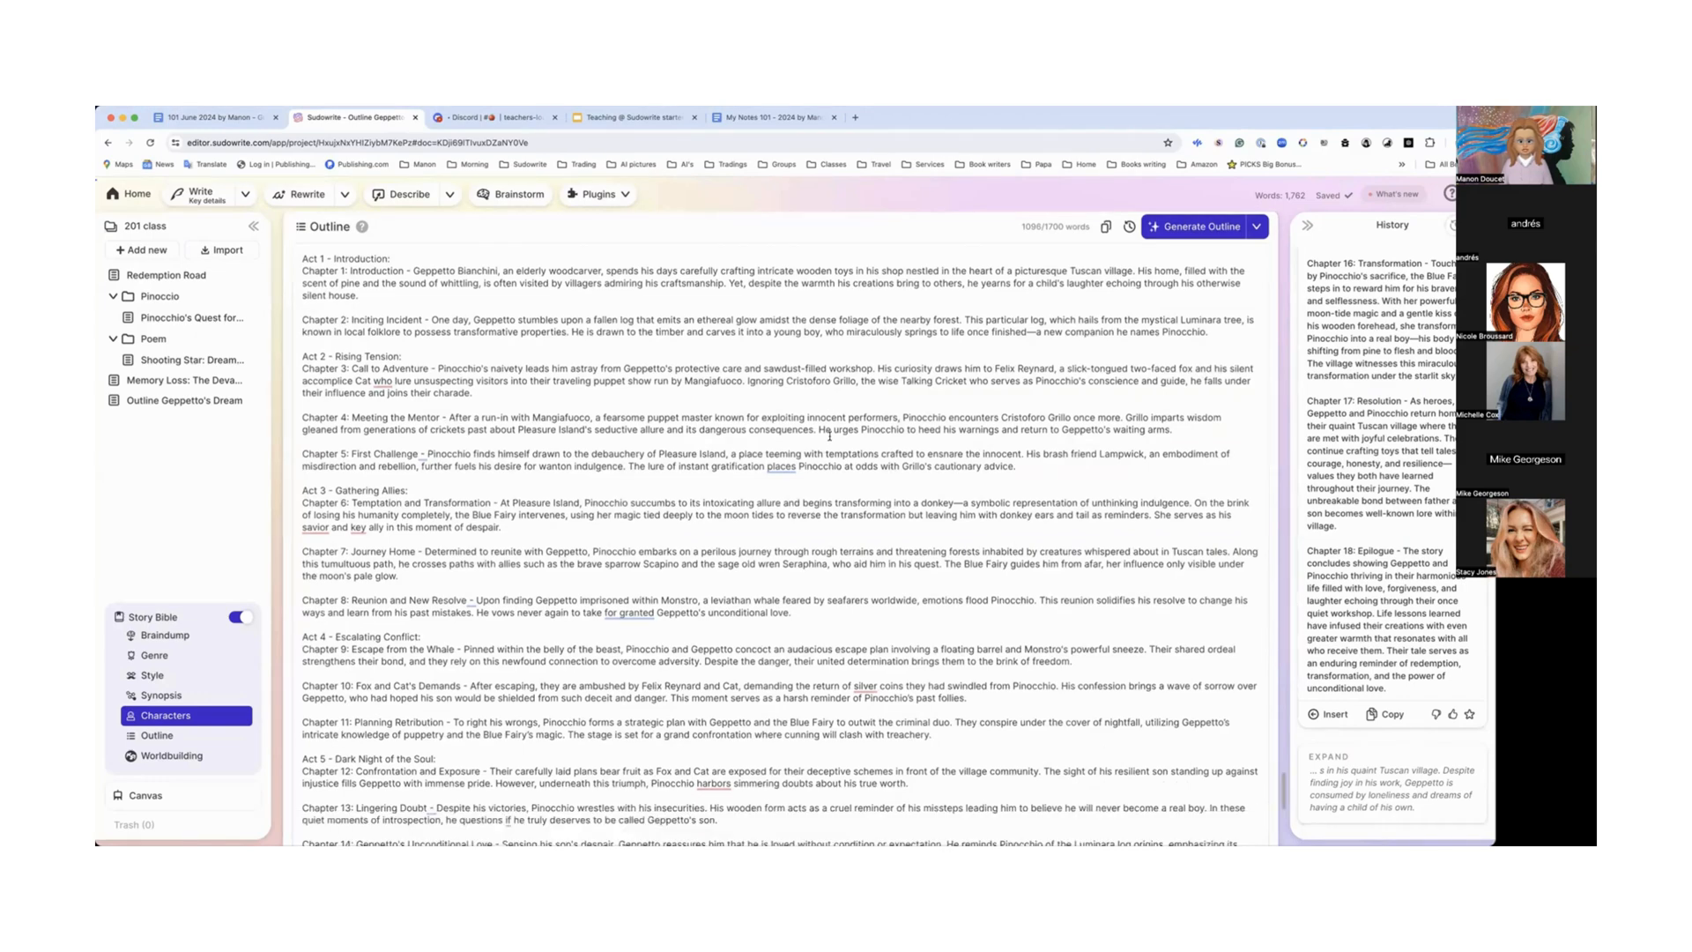
scroll(830, 436, "down", 1)
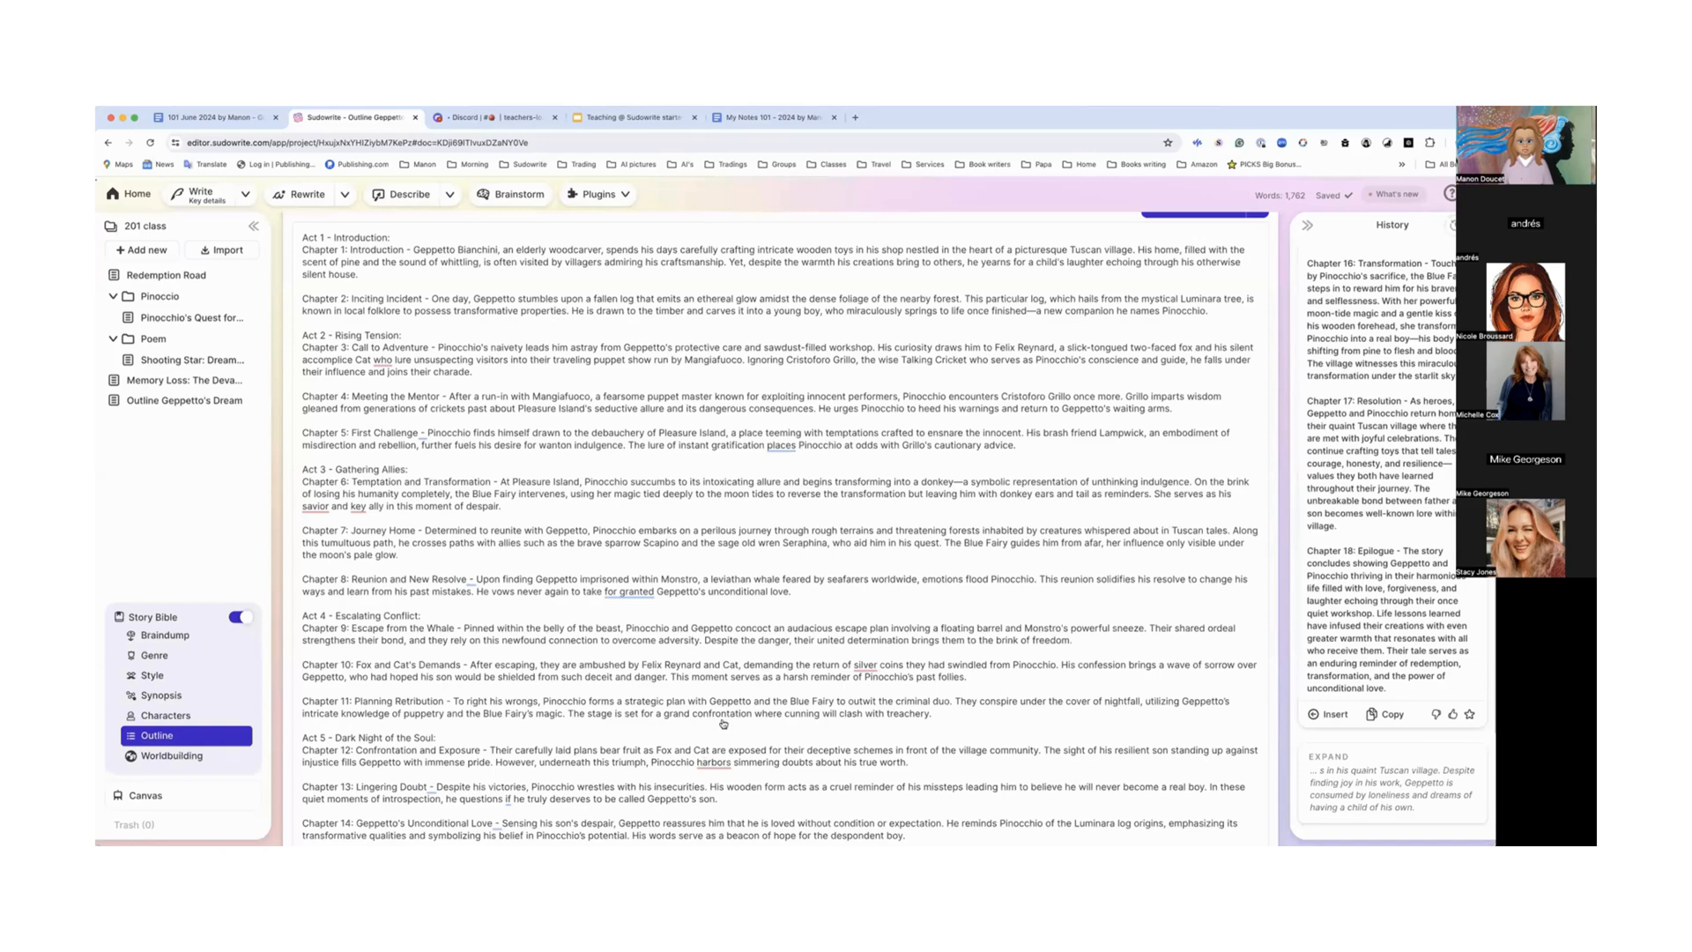
scroll(869, 677, "down", 10)
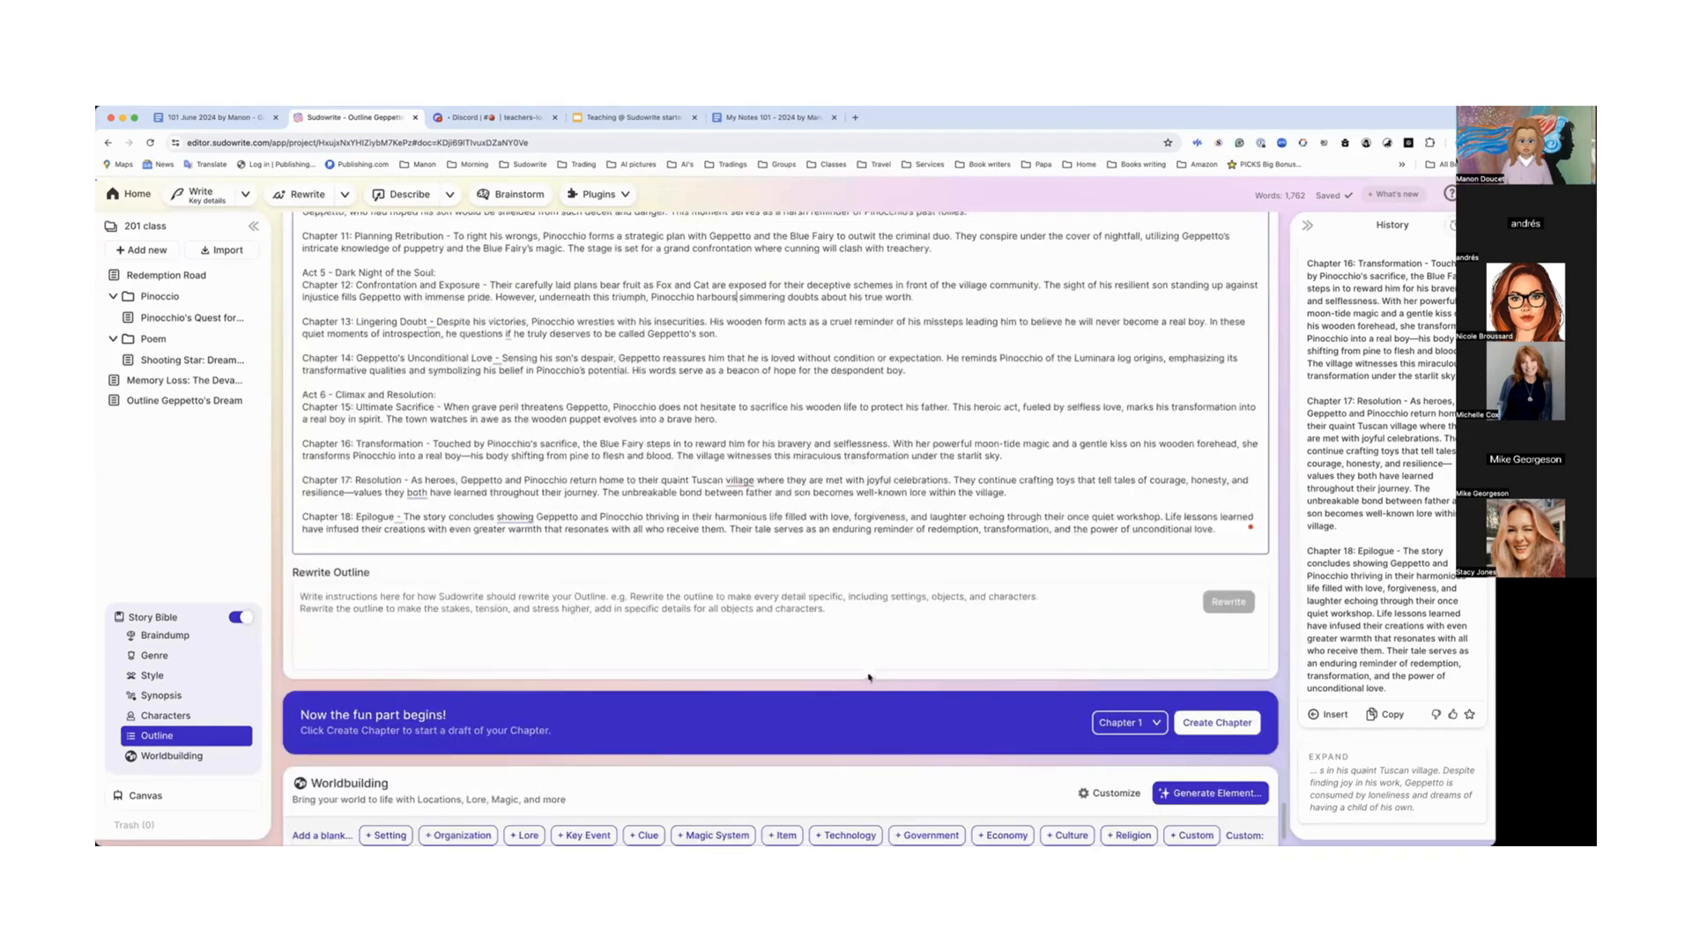
left_click(730, 479)
left_click(745, 520)
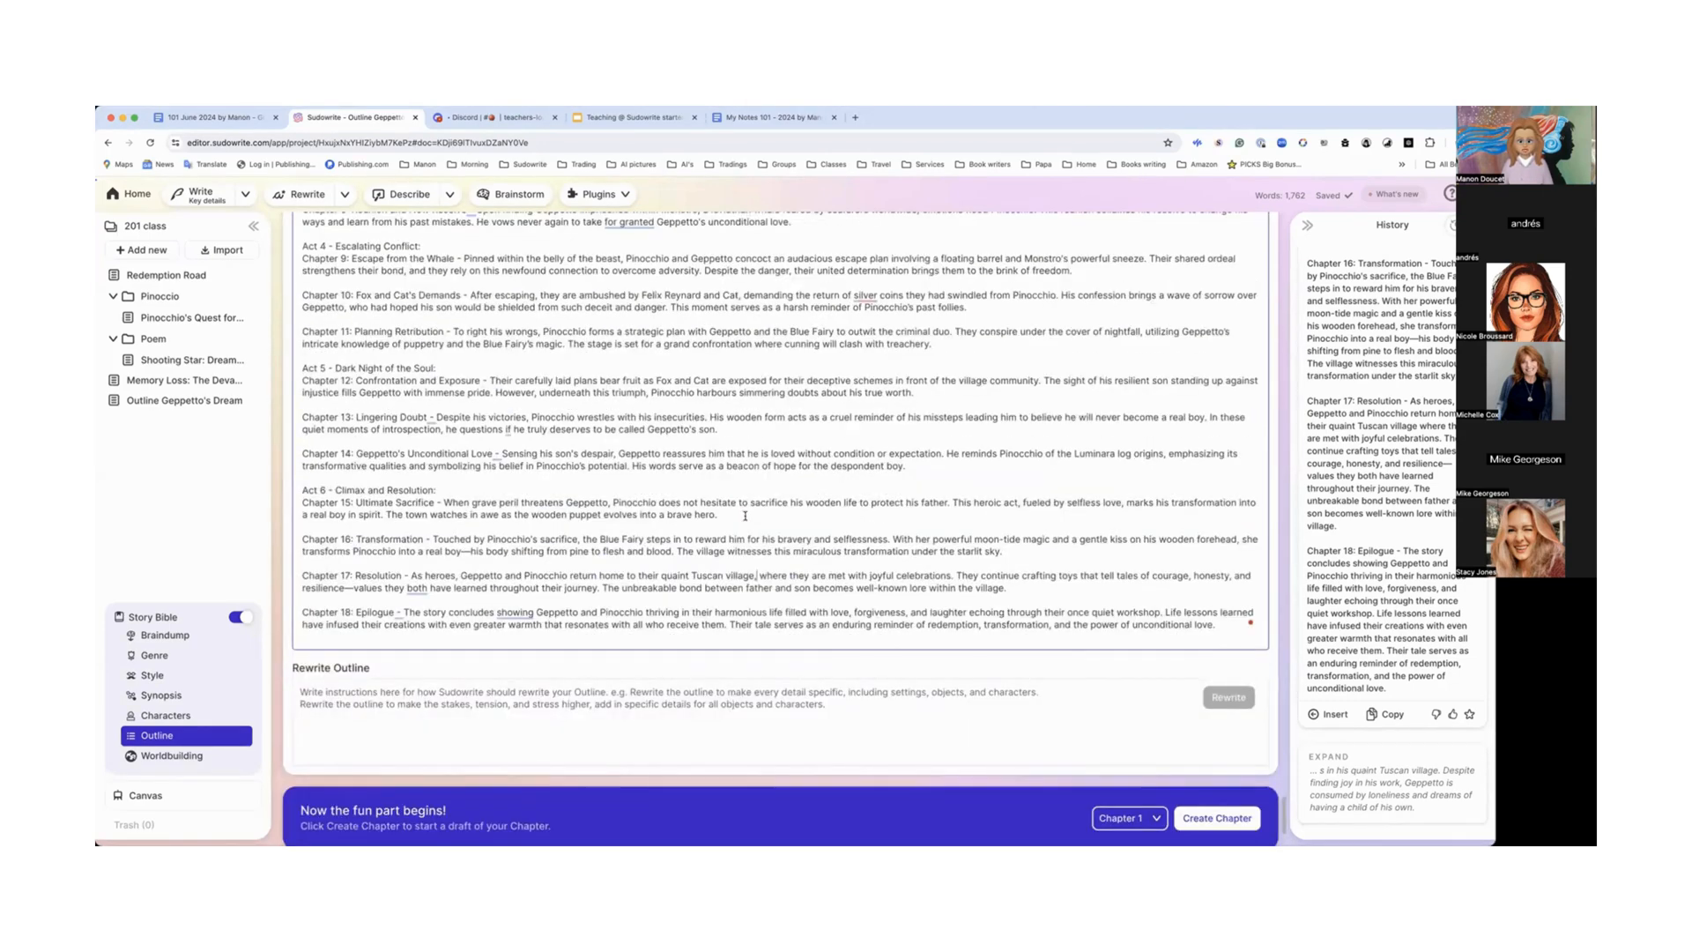
Step: Accept the suggested correction "saviour and a key ally" in Chapter 6 and check the rest of the outline
scroll(745, 515, "up", 9)
scroll(745, 516, "up", 1)
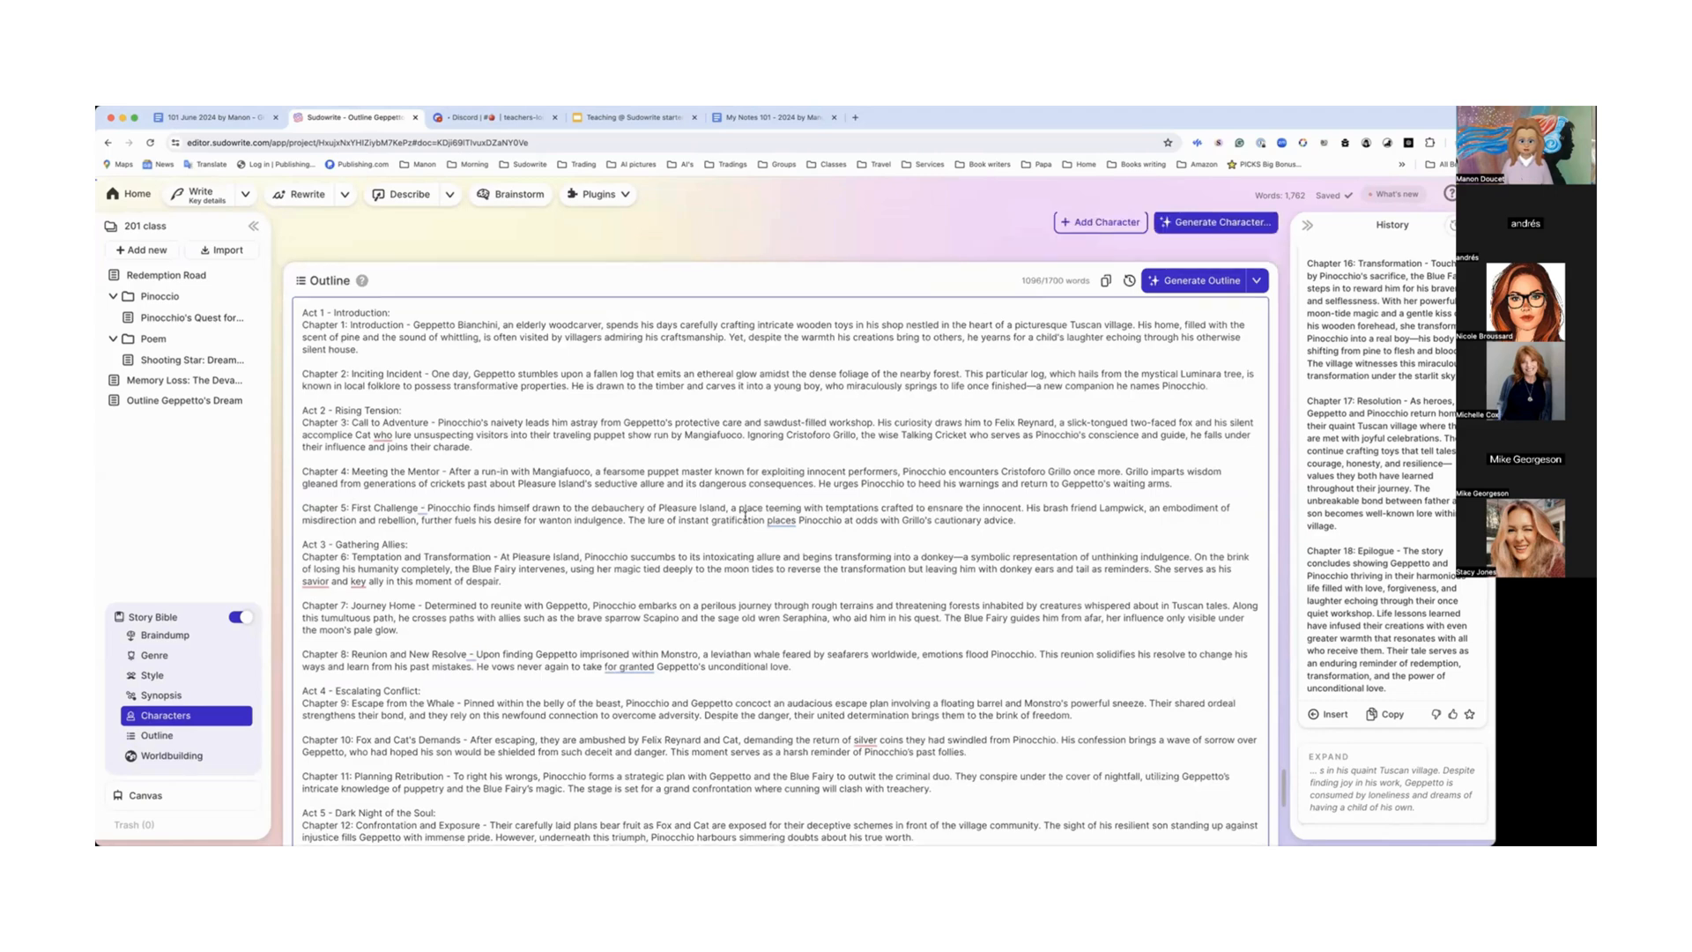
left_click(313, 579)
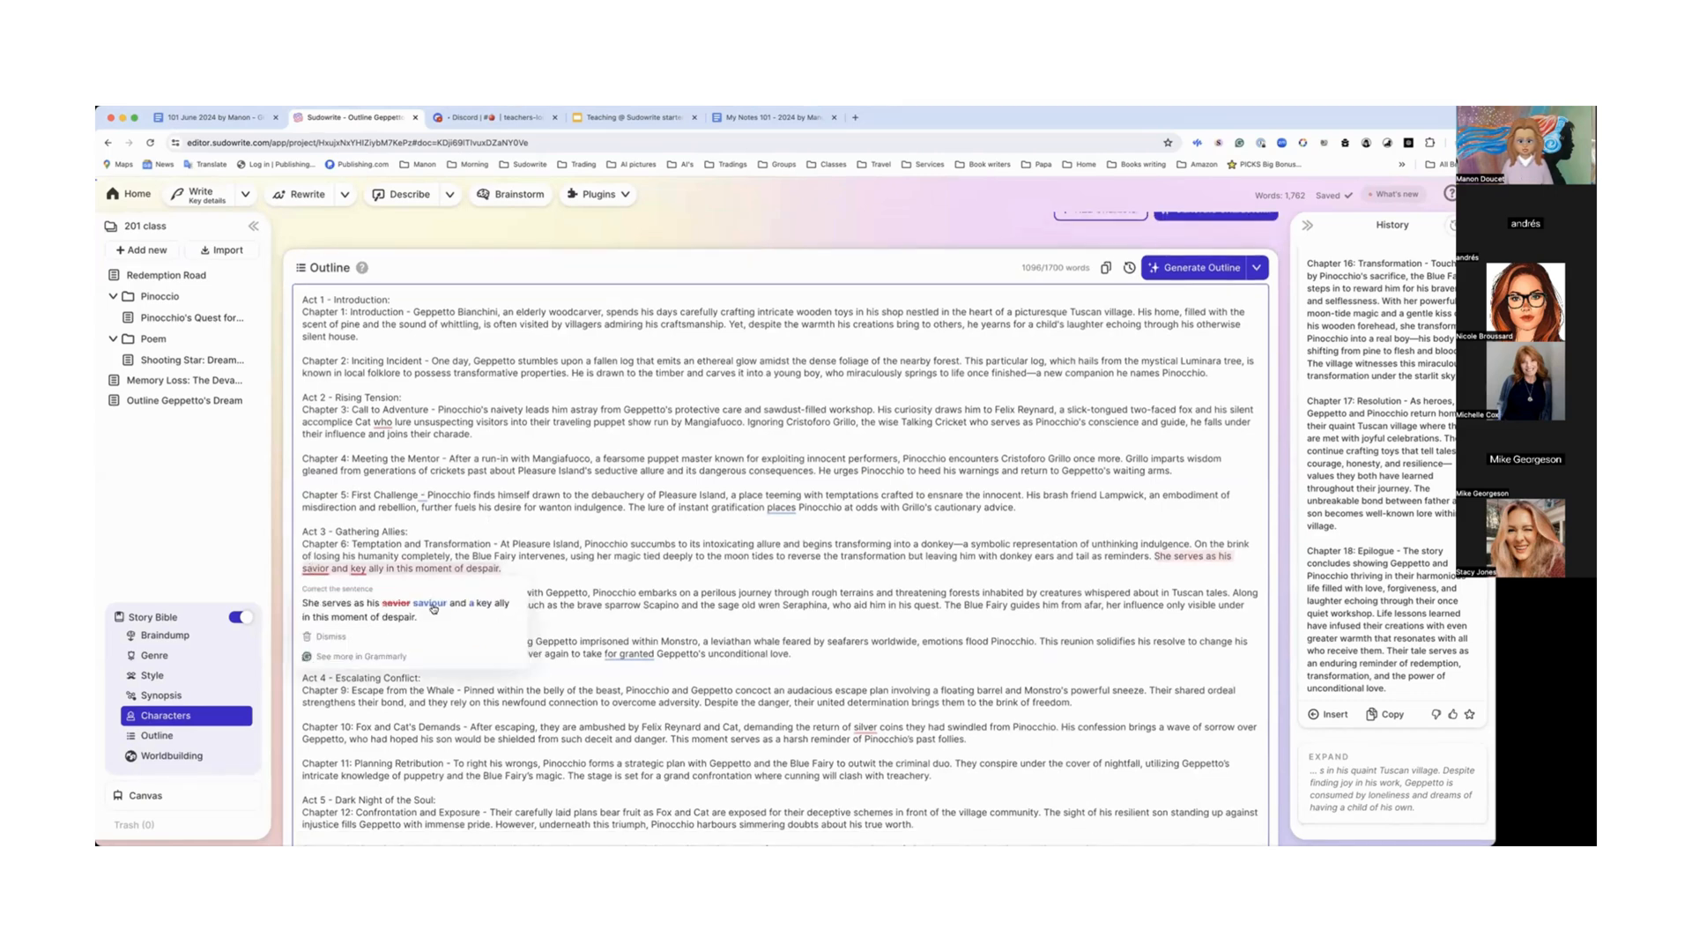
scroll(387, 560, "down", 5)
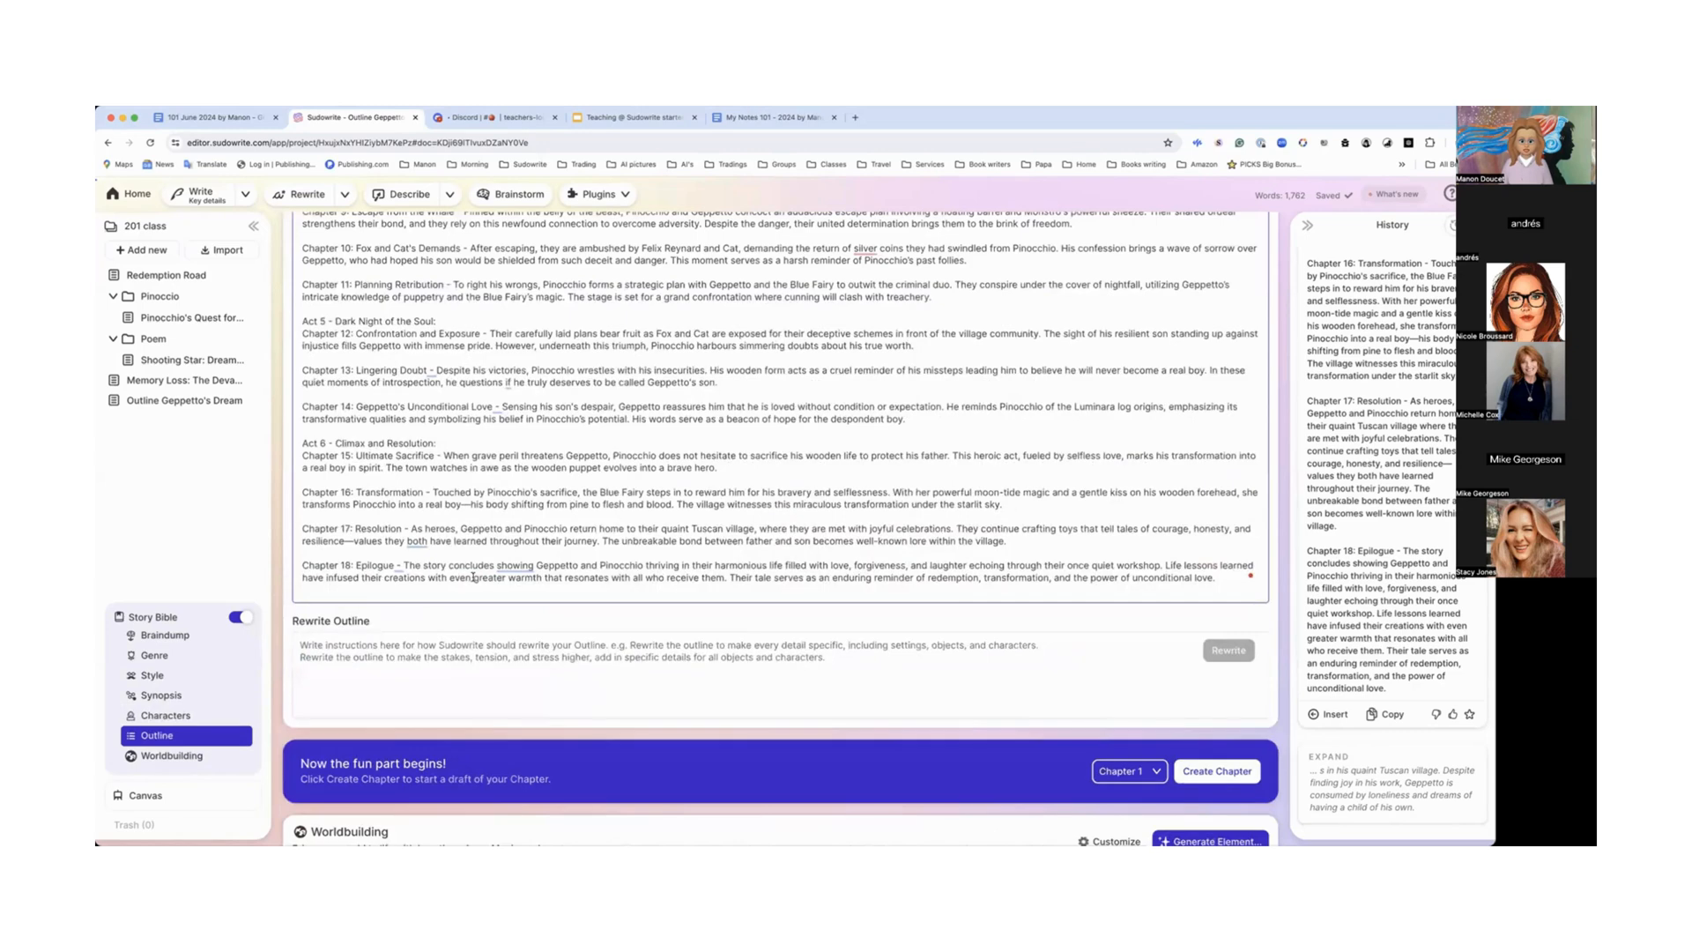
scroll(473, 577, "up", 4)
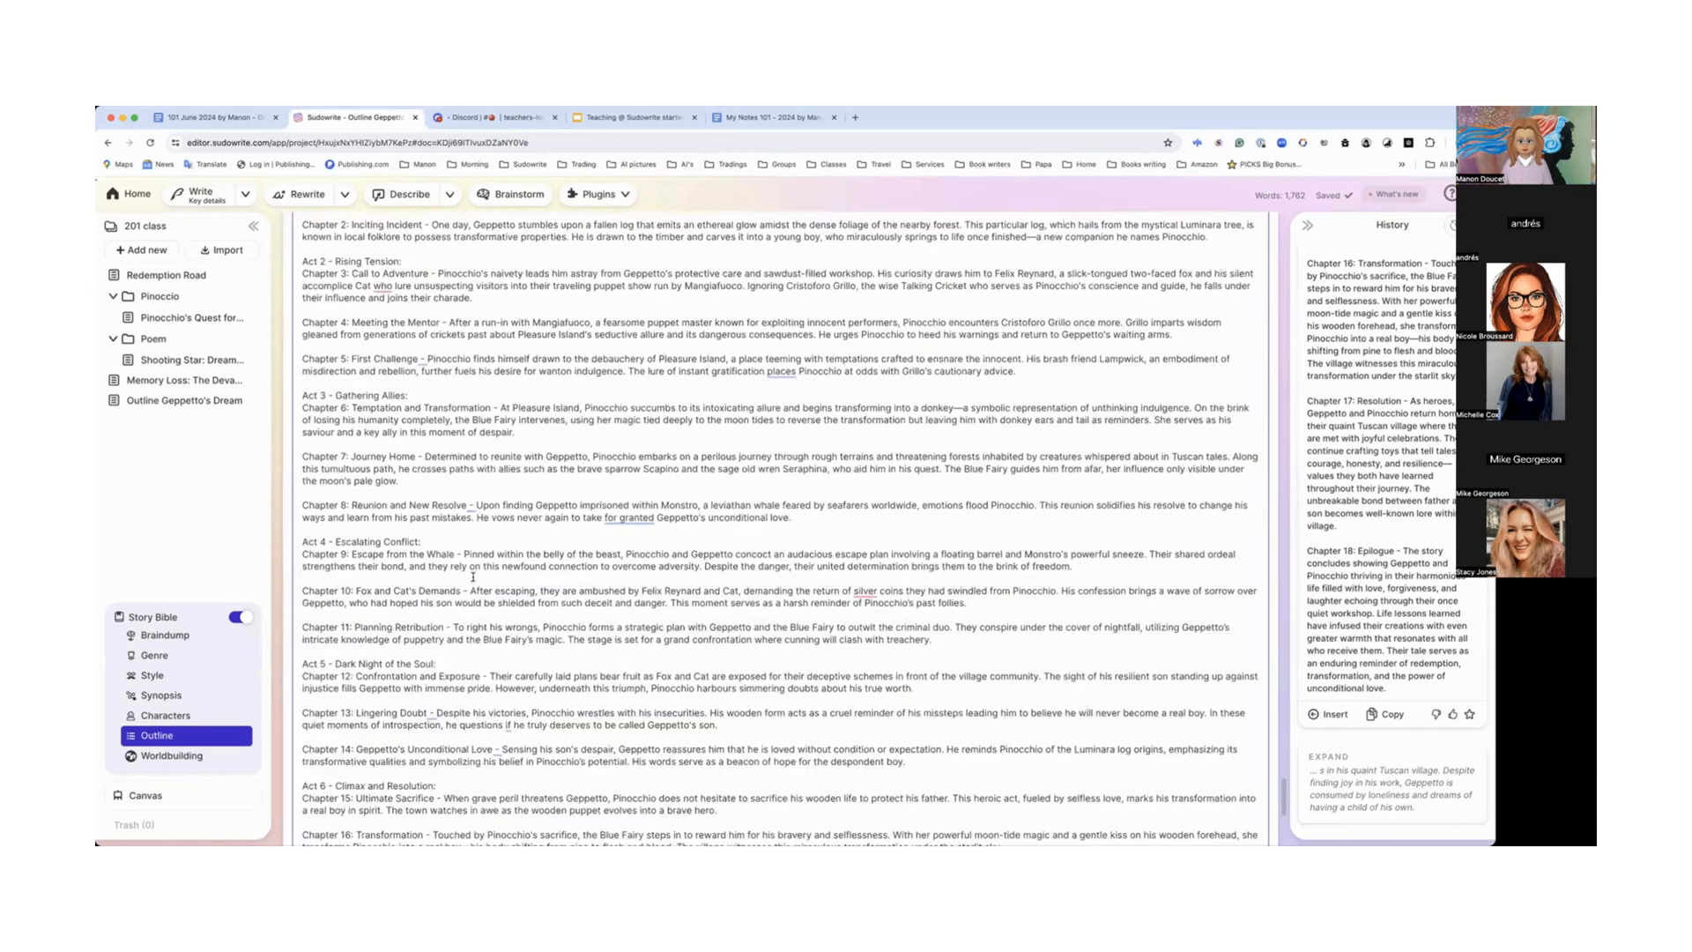
scroll(473, 577, "up", 2)
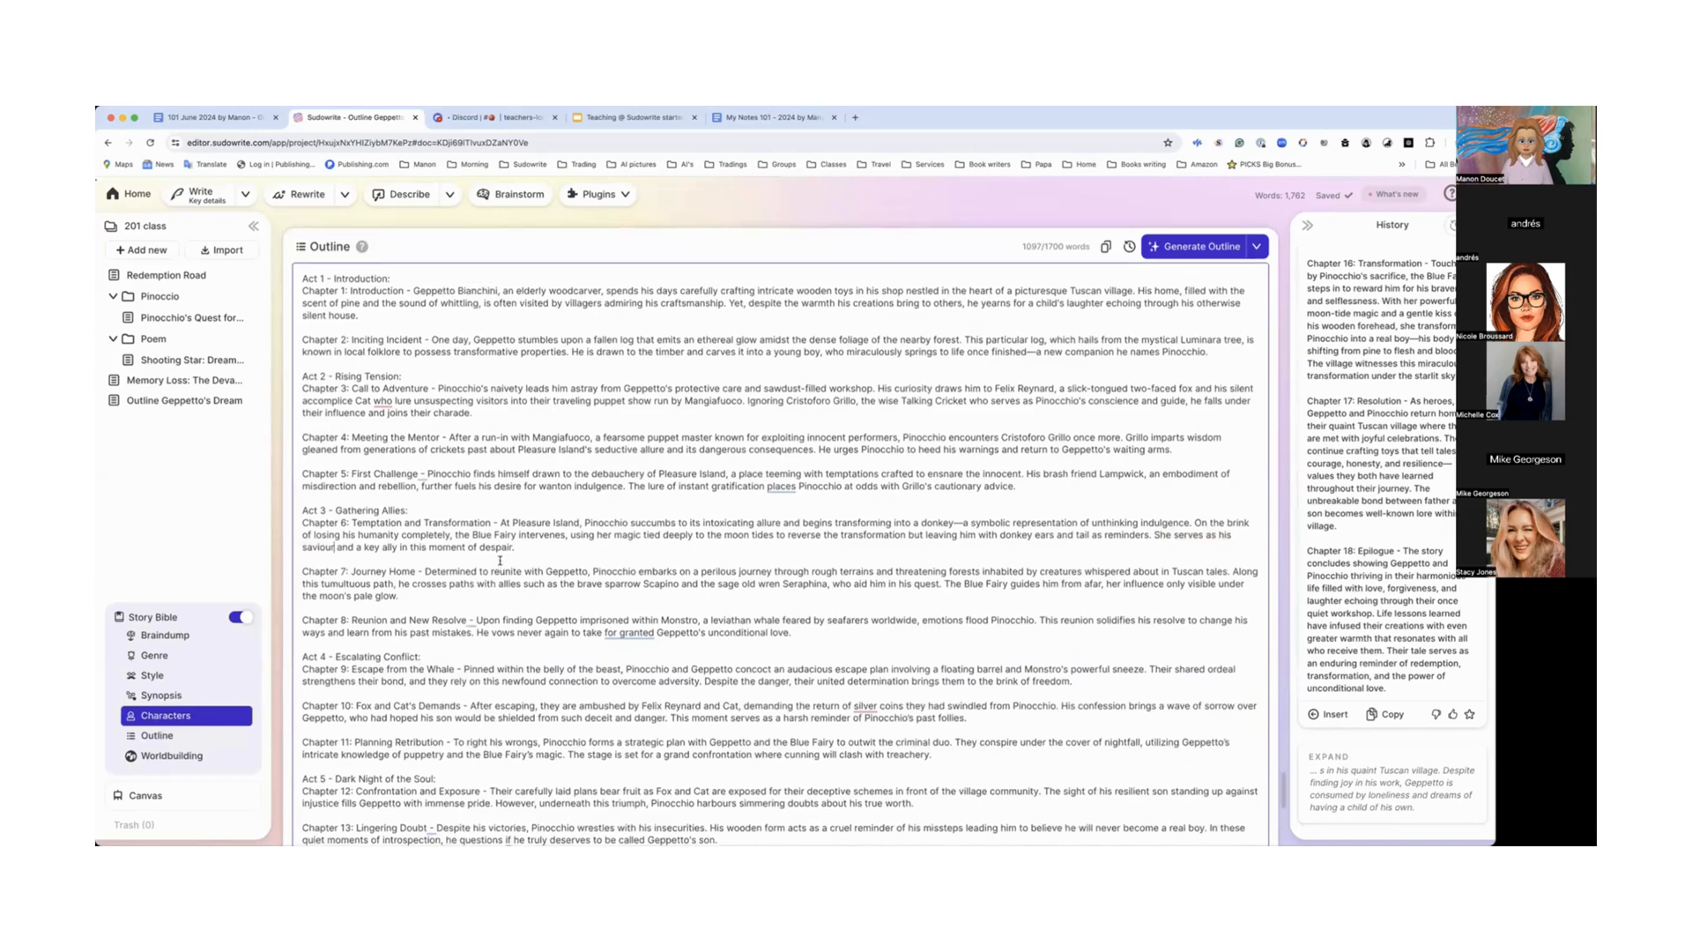
Step: Review the Story Bible outline from the Act 1 introduction through the Chapter 18 epilogue
left_click(156, 737)
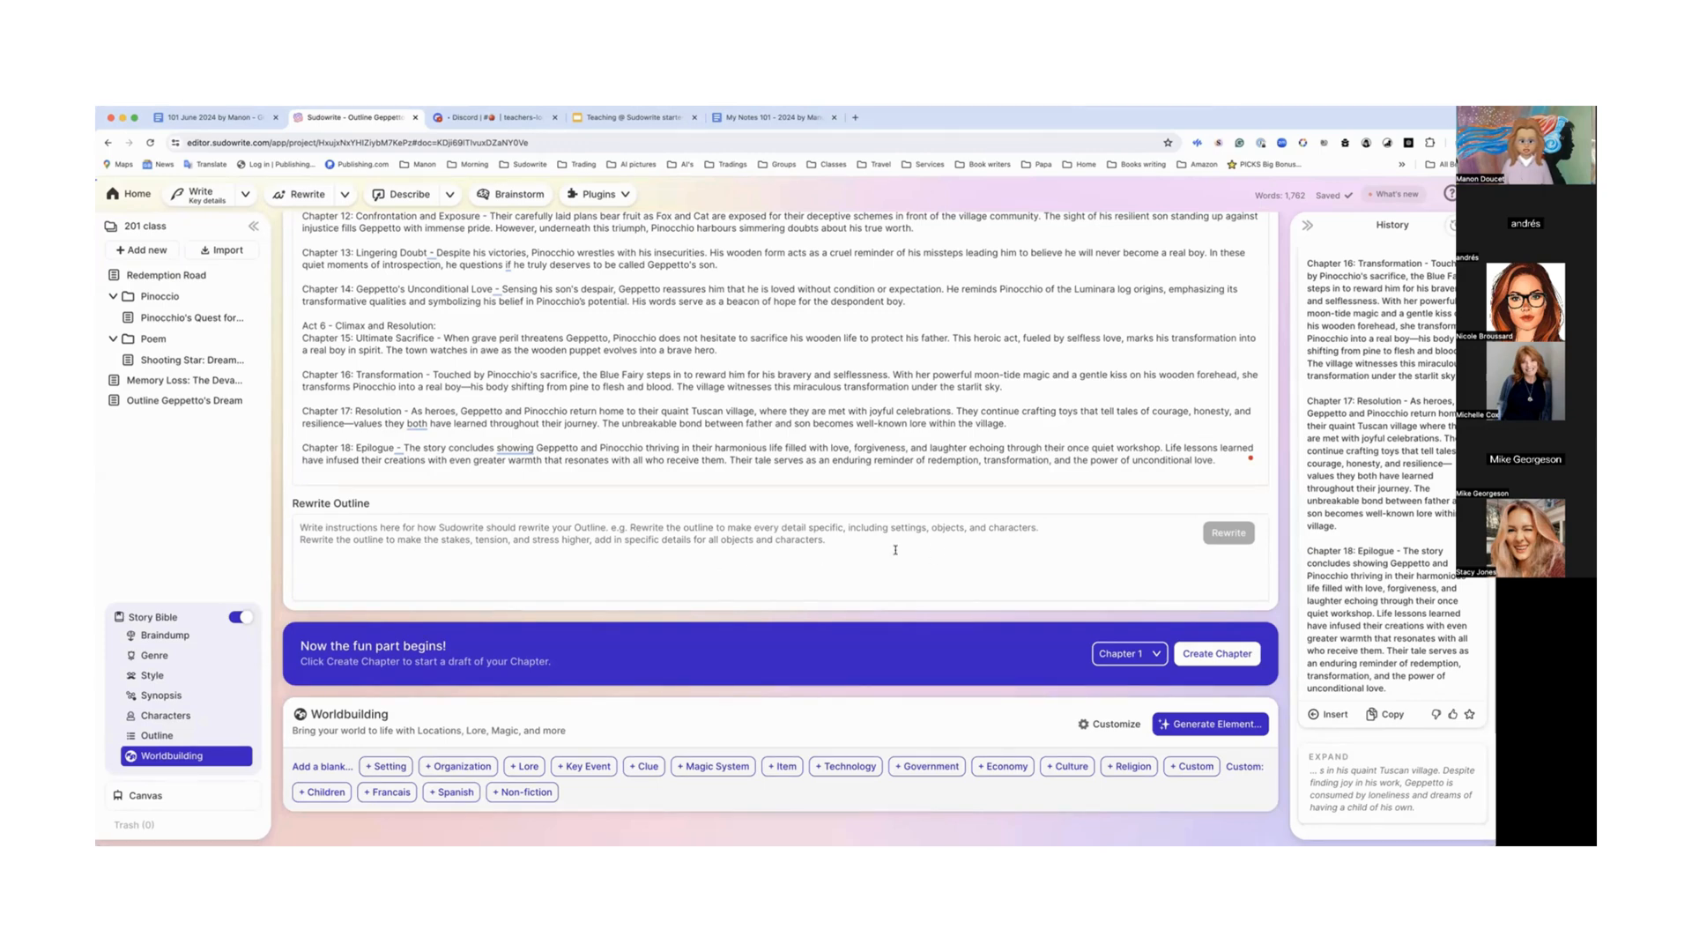
scroll(806, 571, "up", 2)
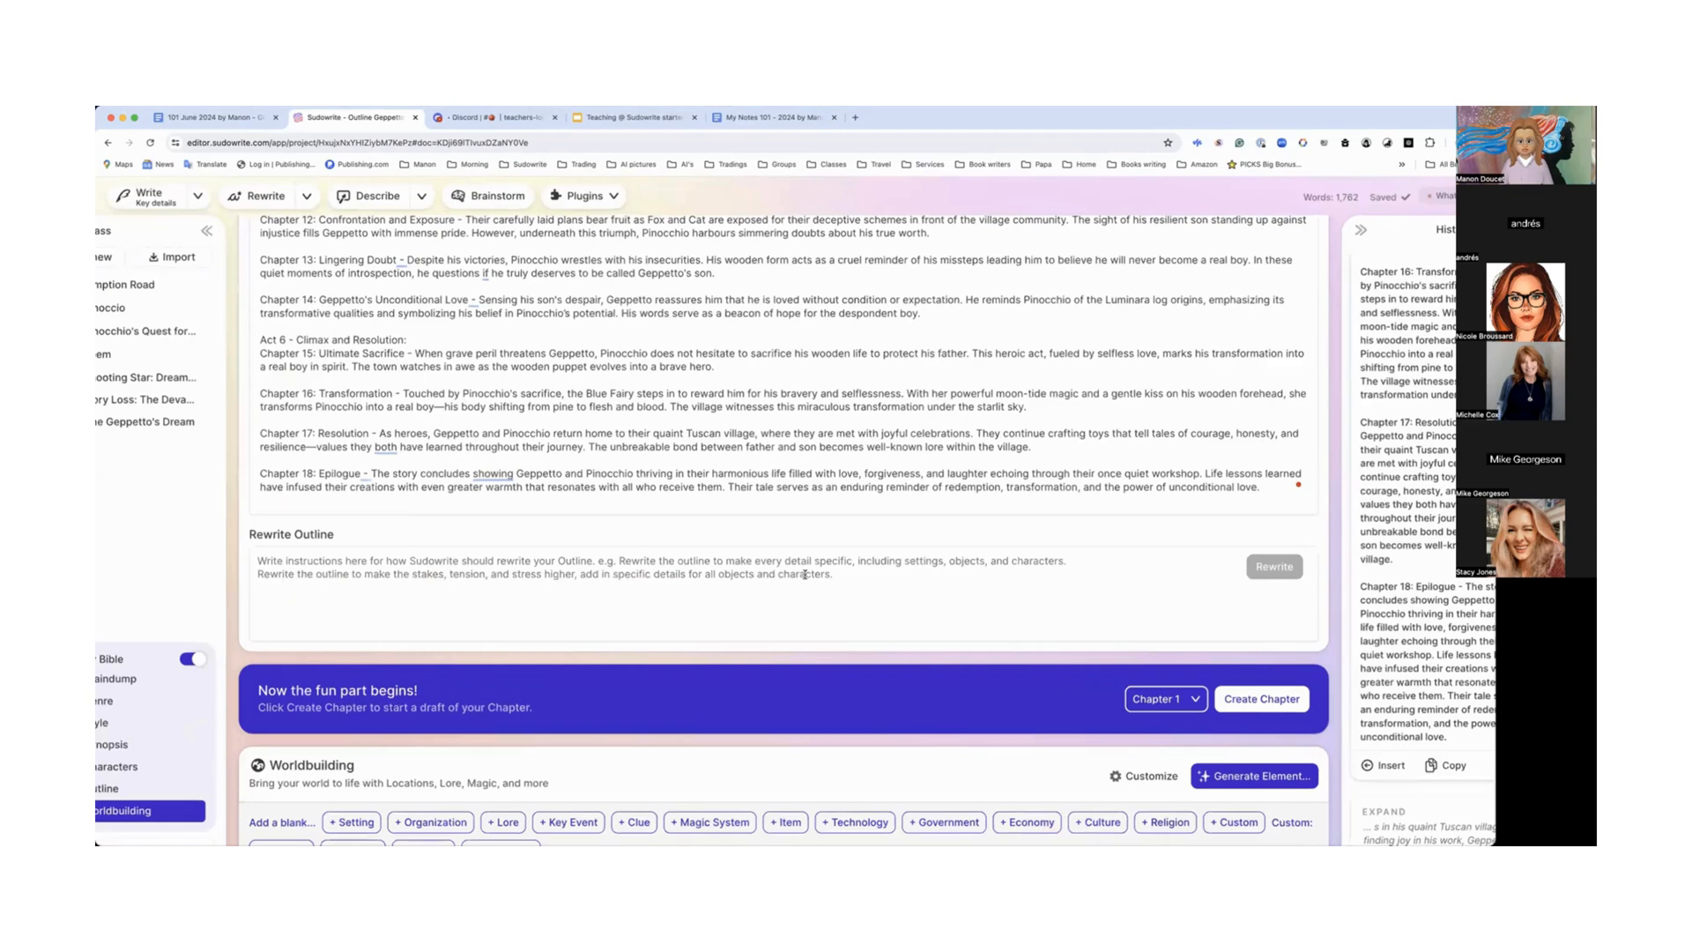
scroll(806, 574, "up", 3)
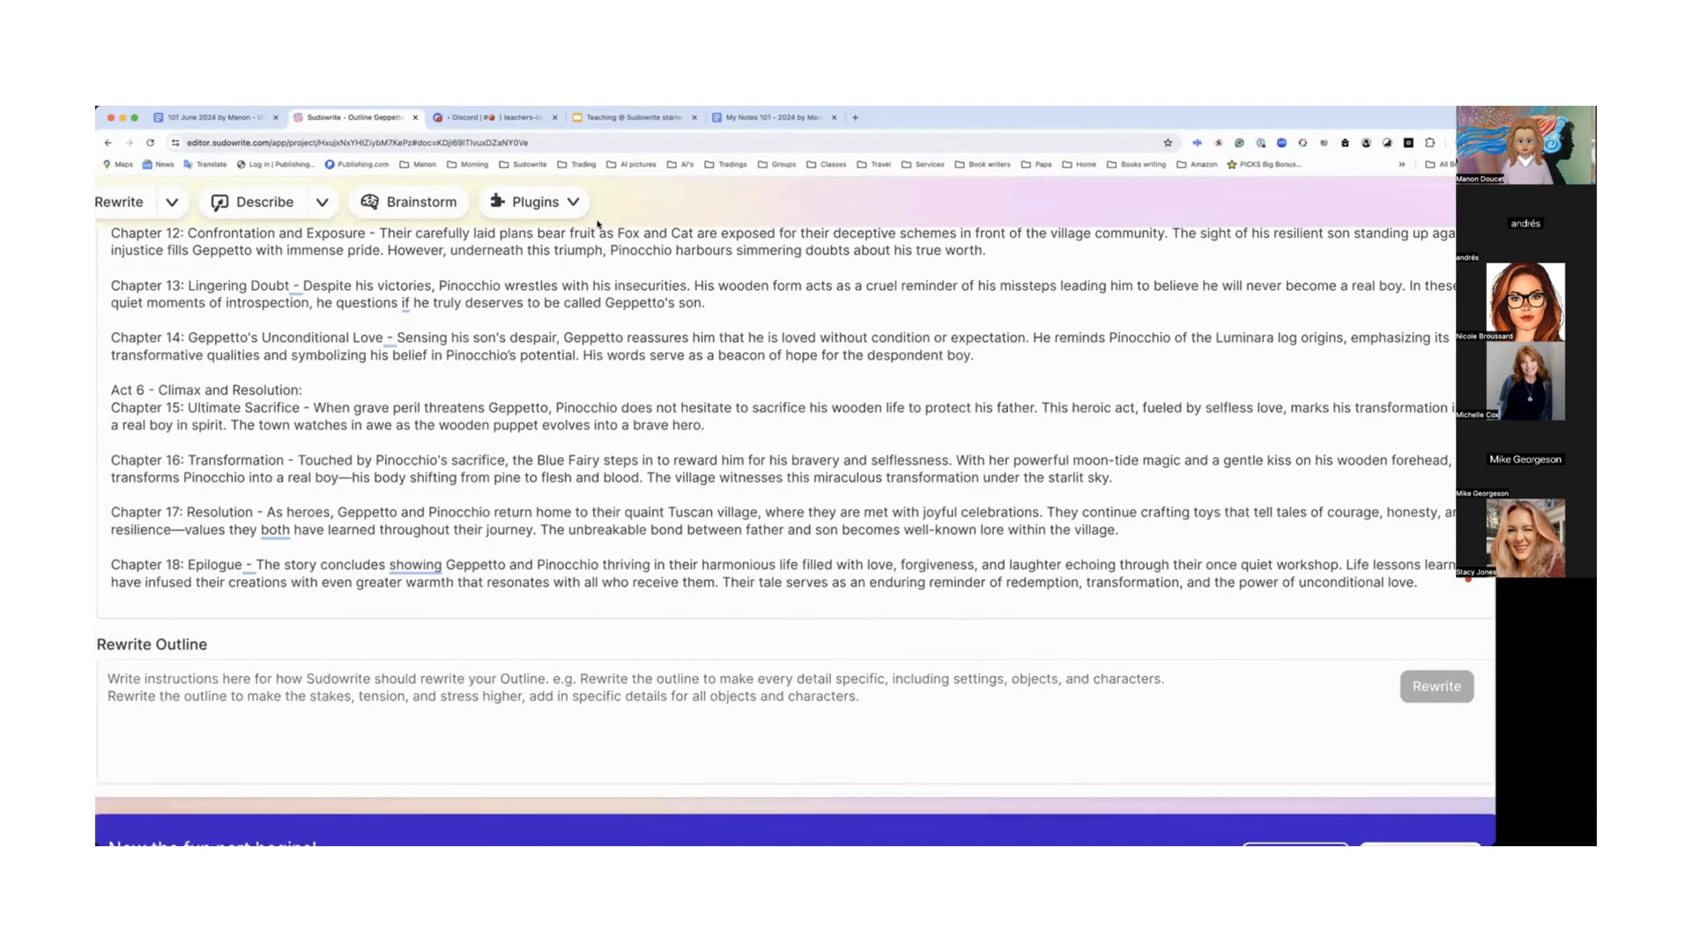
left_click(217, 107)
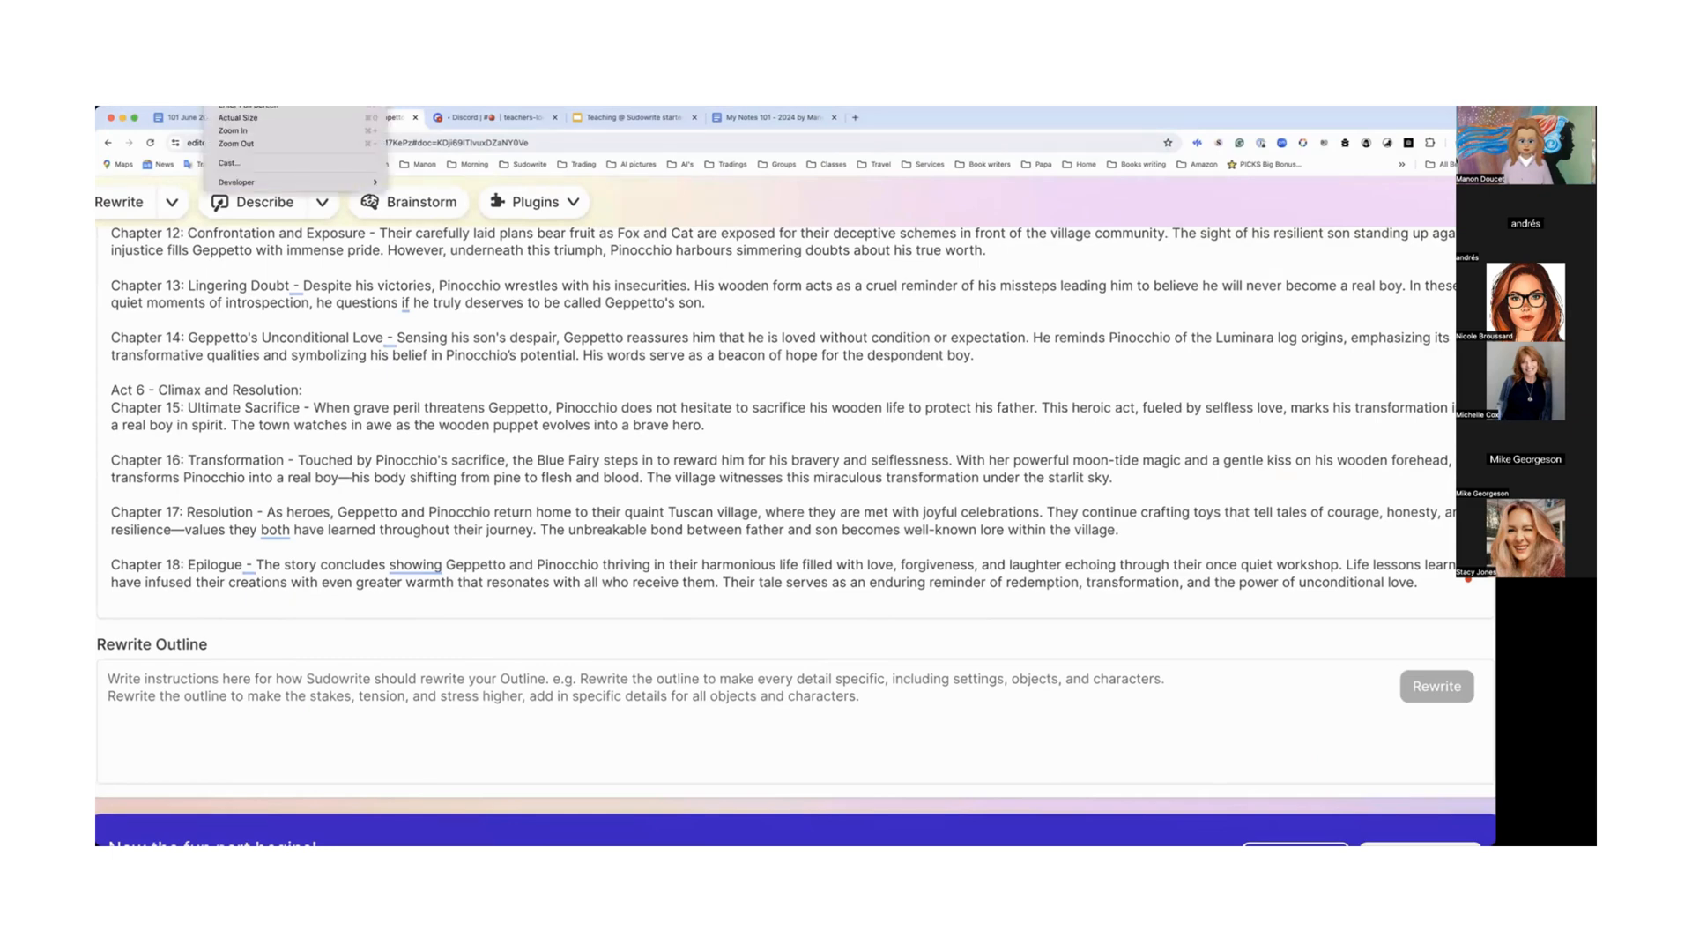
left_click(267, 118)
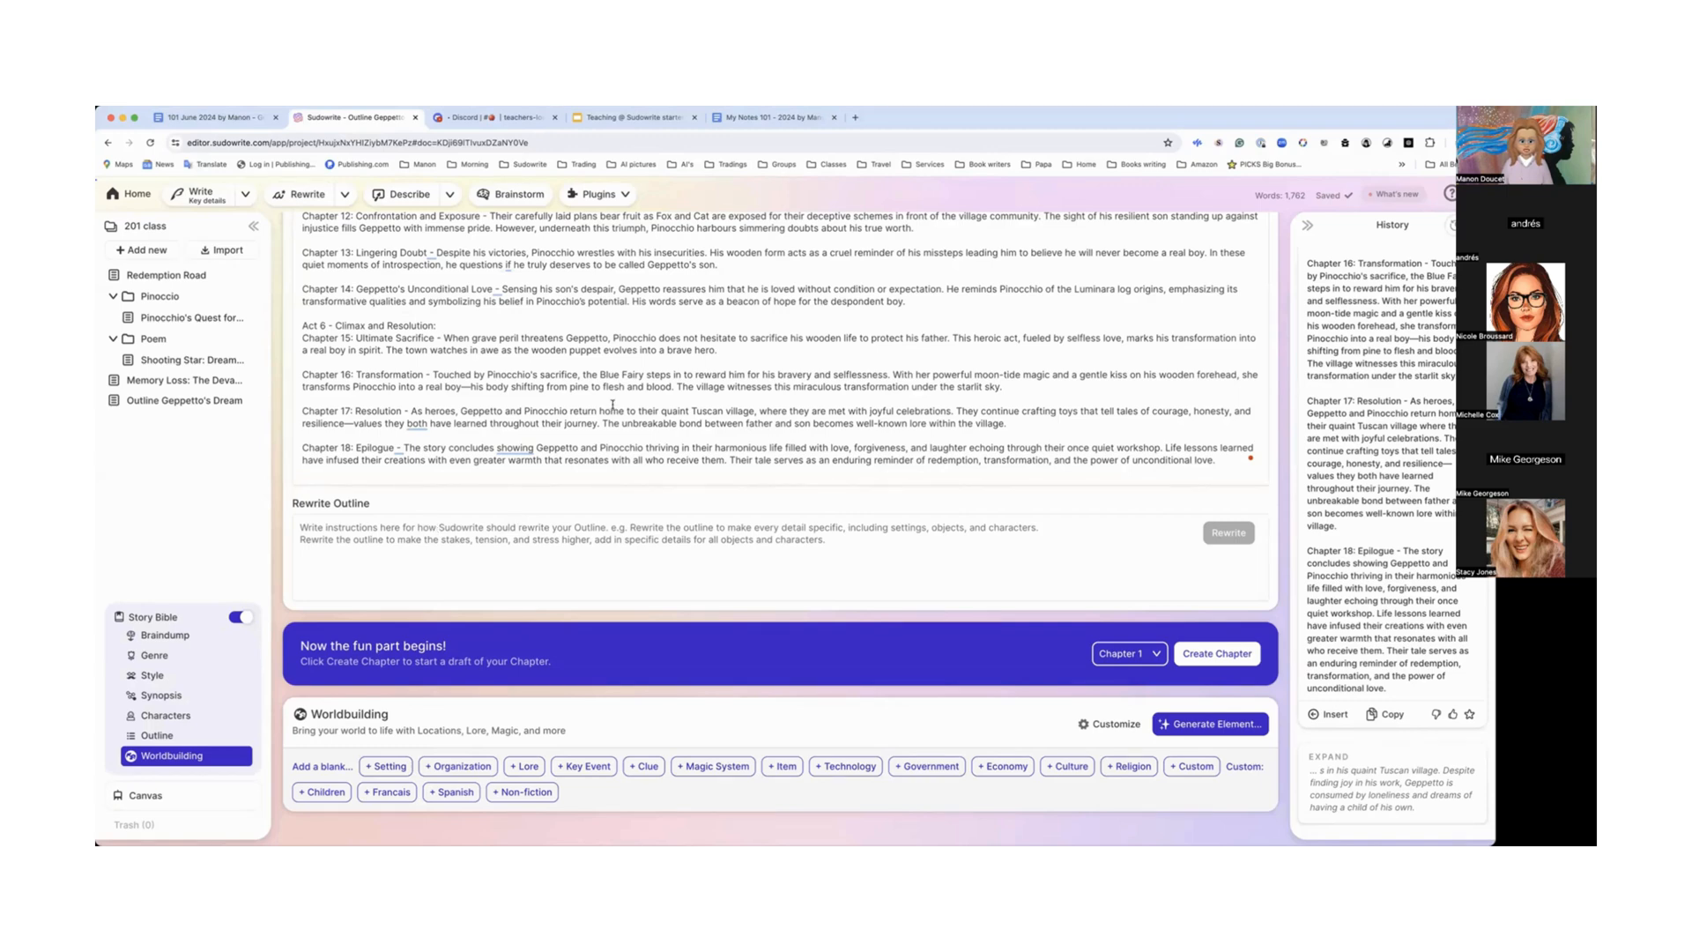
scroll(609, 388, "up", 5)
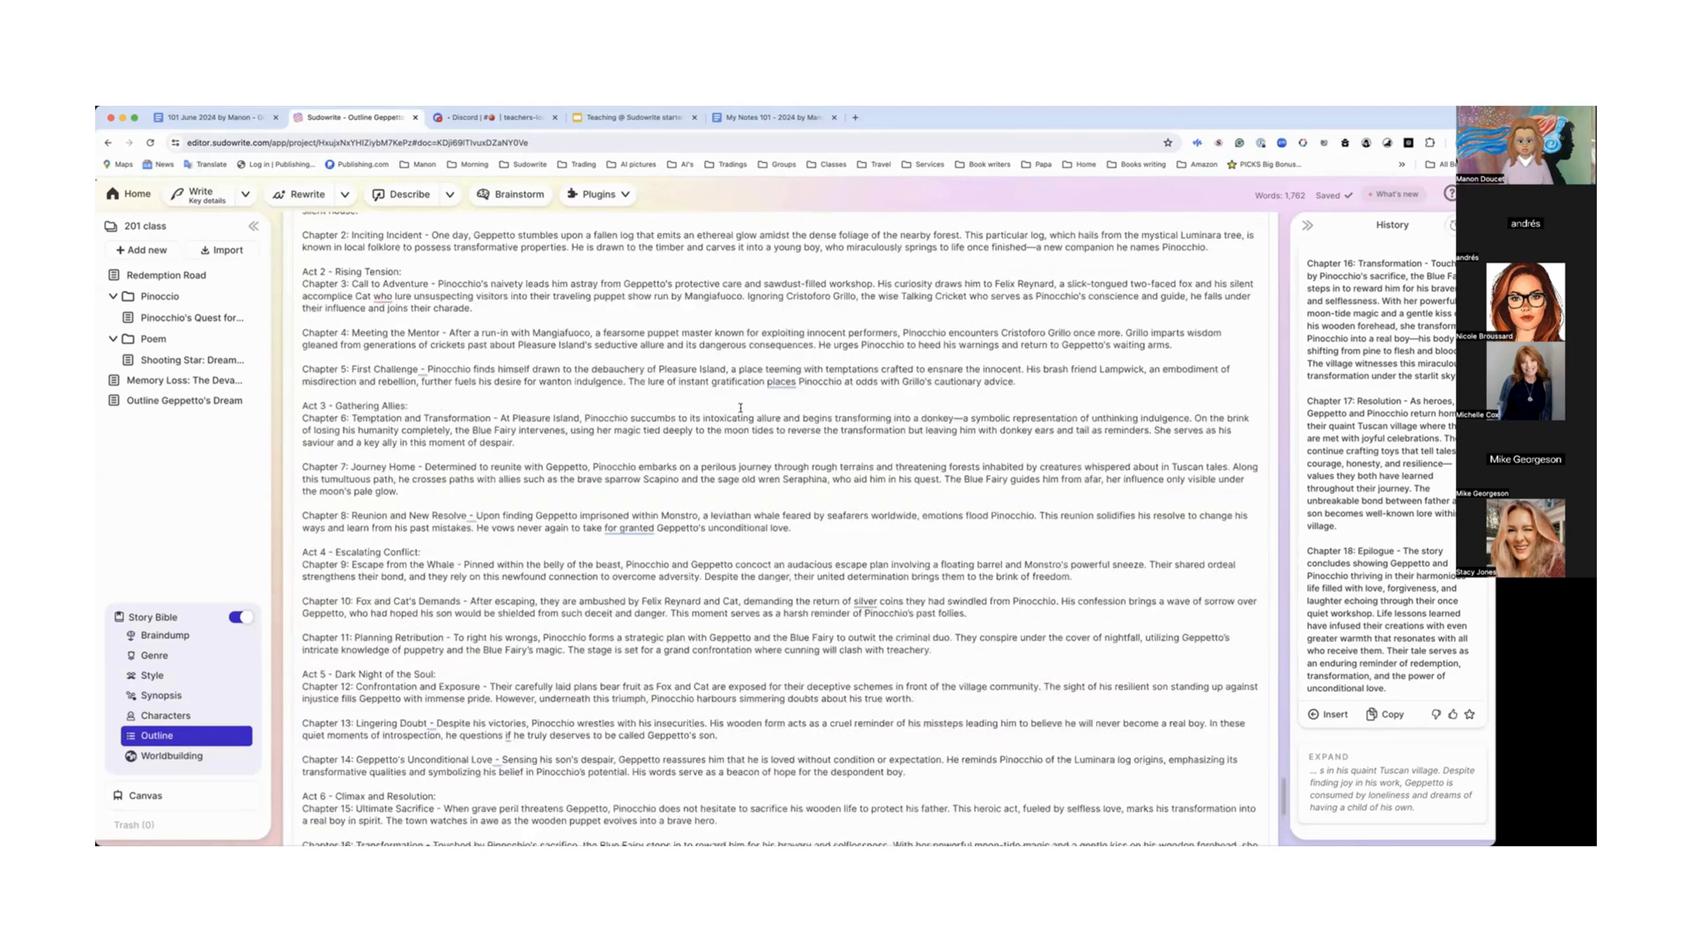
scroll(743, 353, "up", 2)
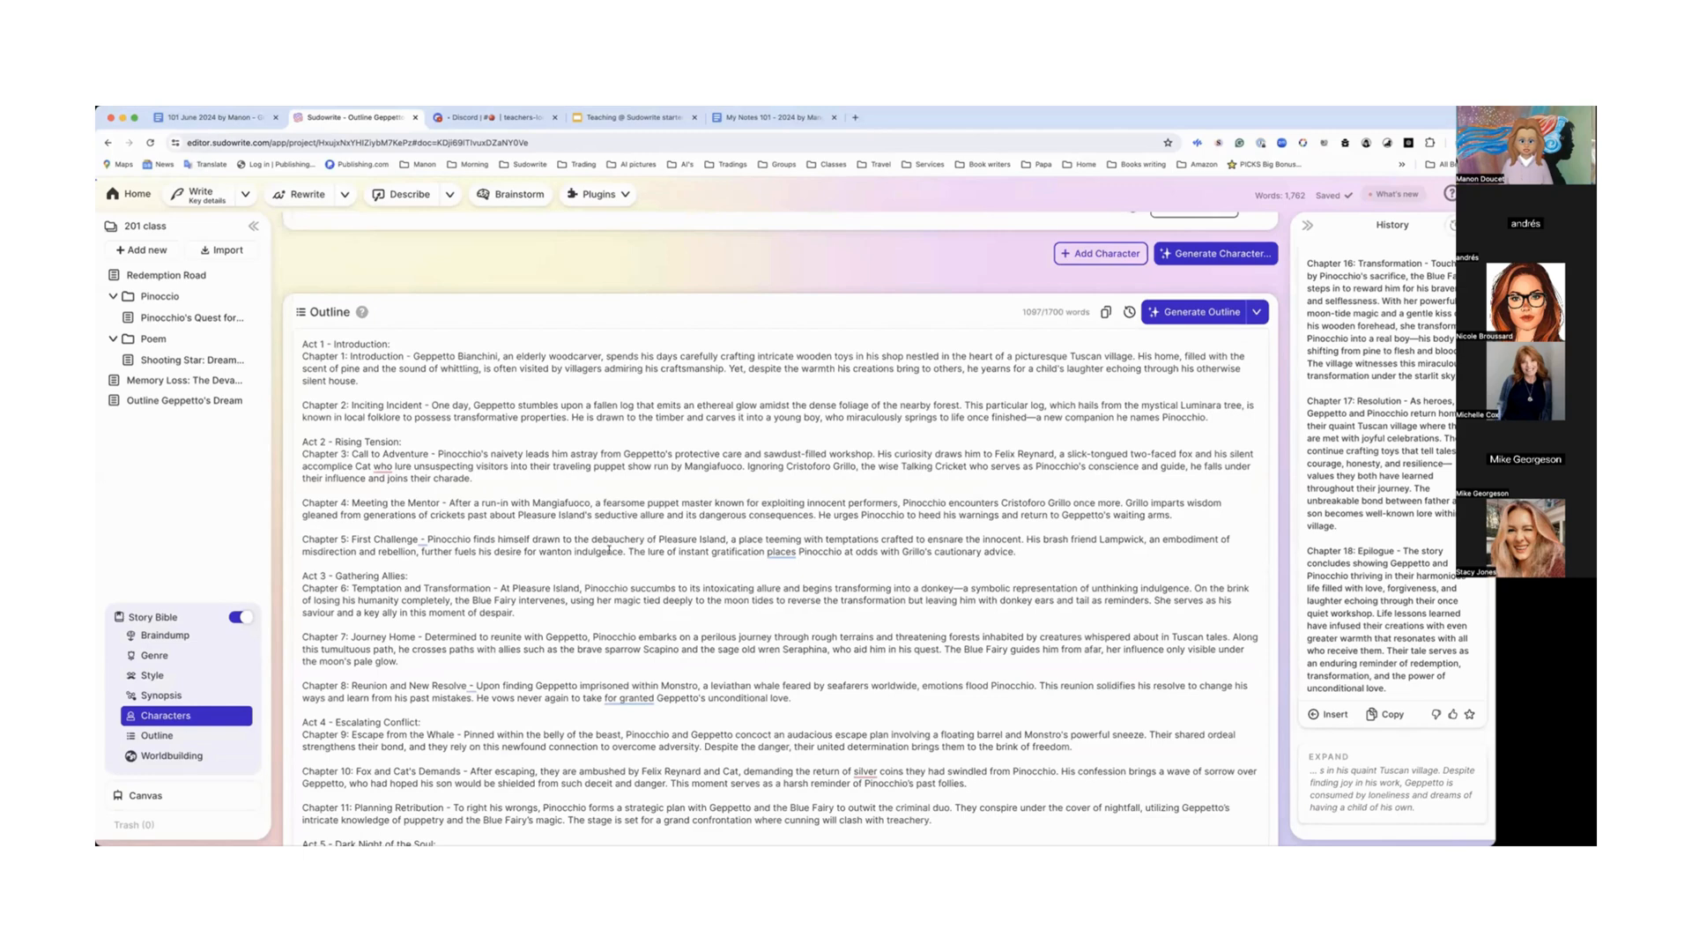
scroll(653, 557, "down", 6)
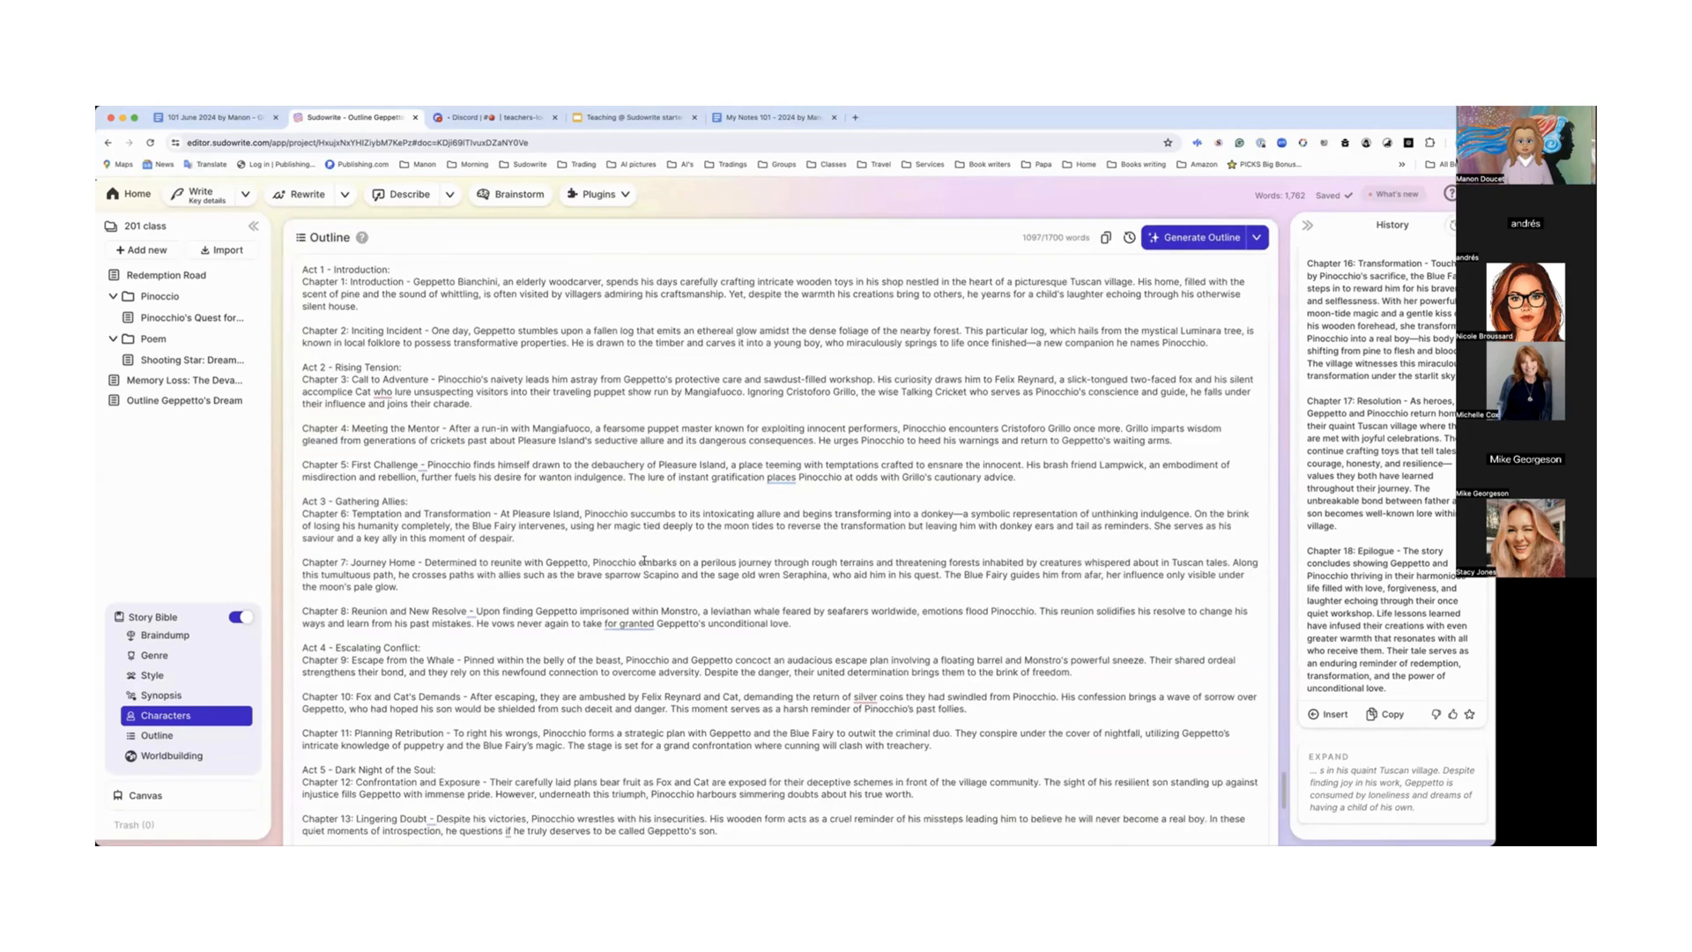
scroll(645, 560, "down", 2)
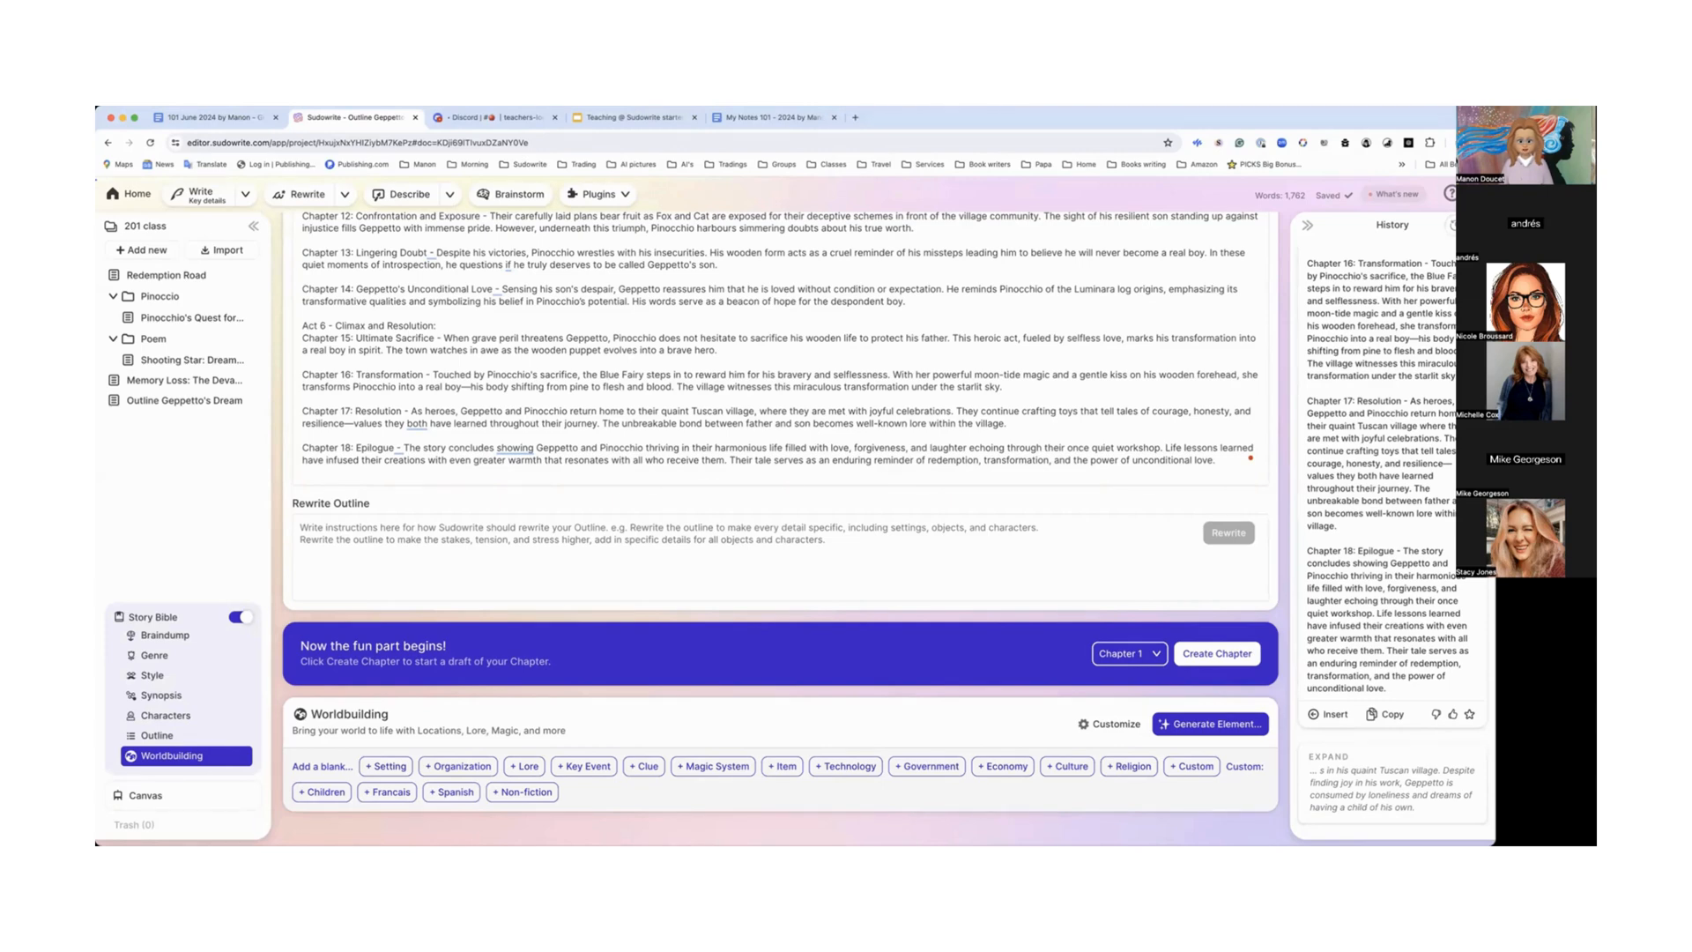
scroll(1180, 316, "up", 5)
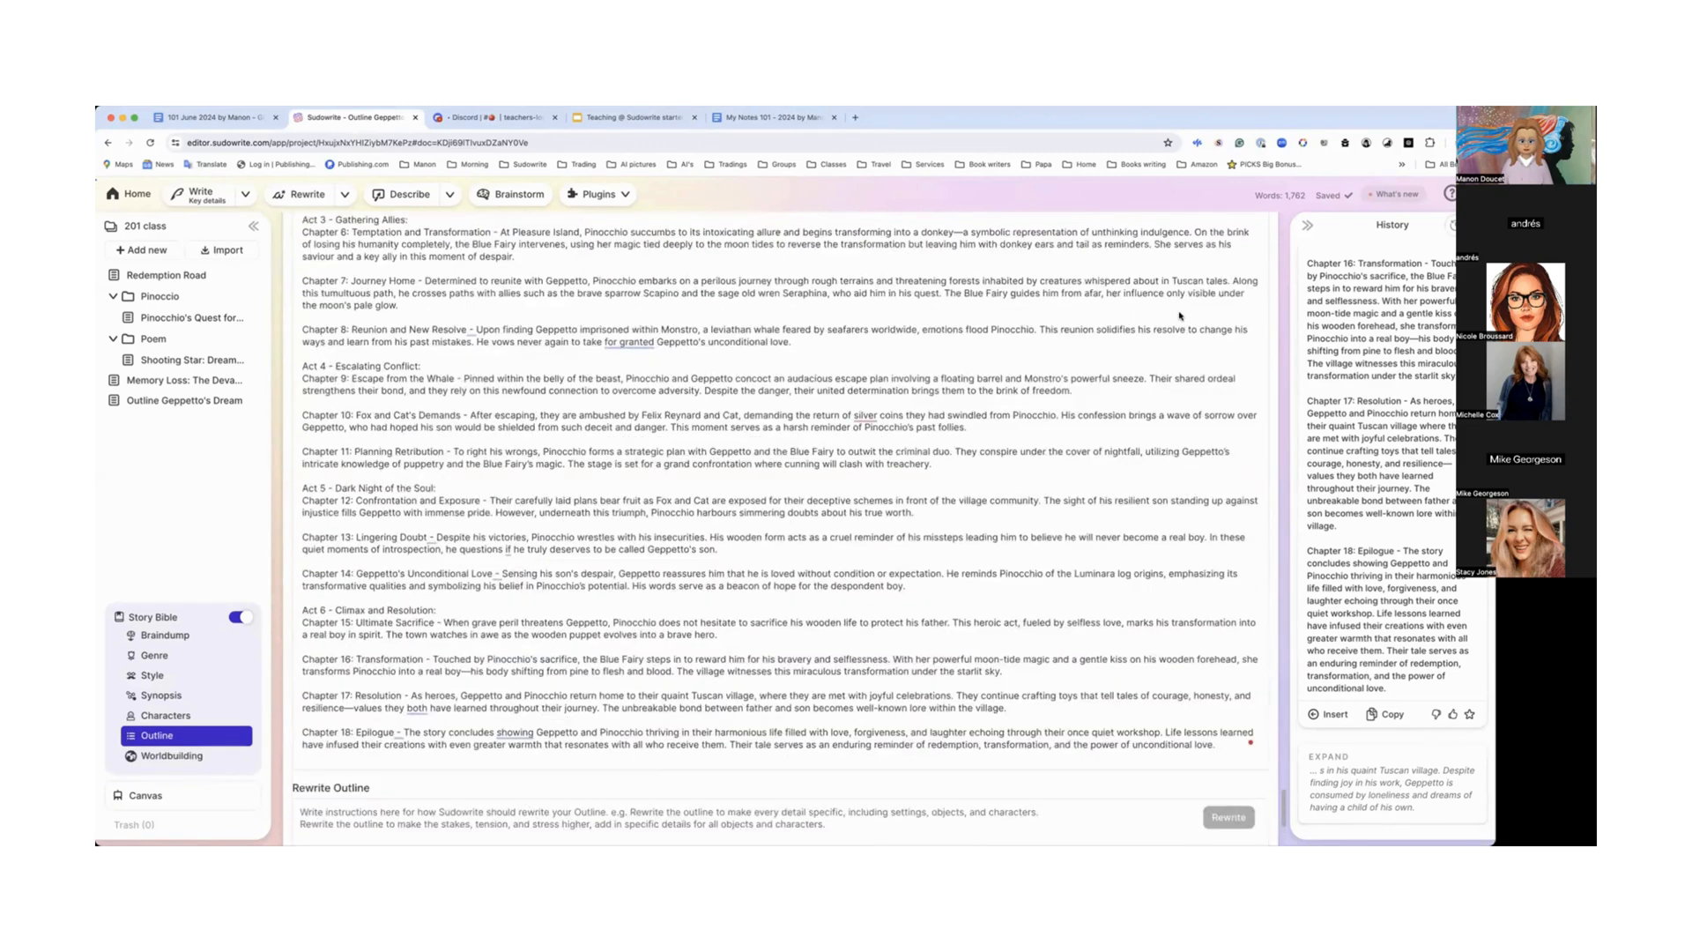
scroll(1179, 315, "up", 2)
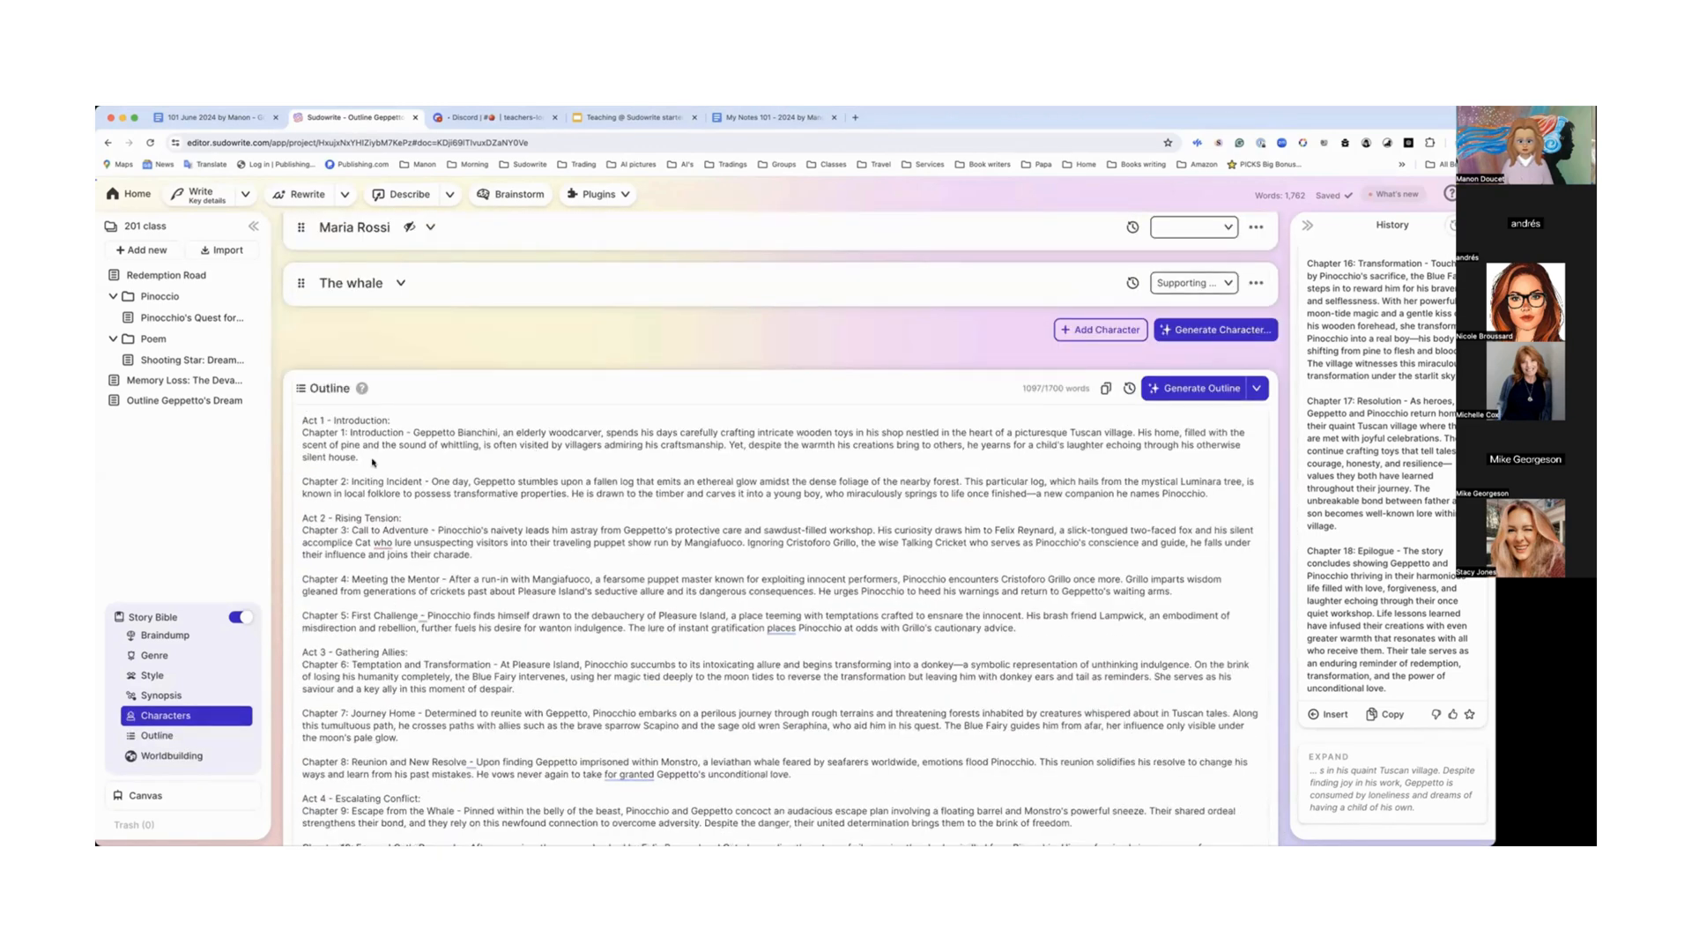
Step: Open the Outline Geppetto's Dream document and run Expand on the description text of Chapter 1
left_click(408, 432)
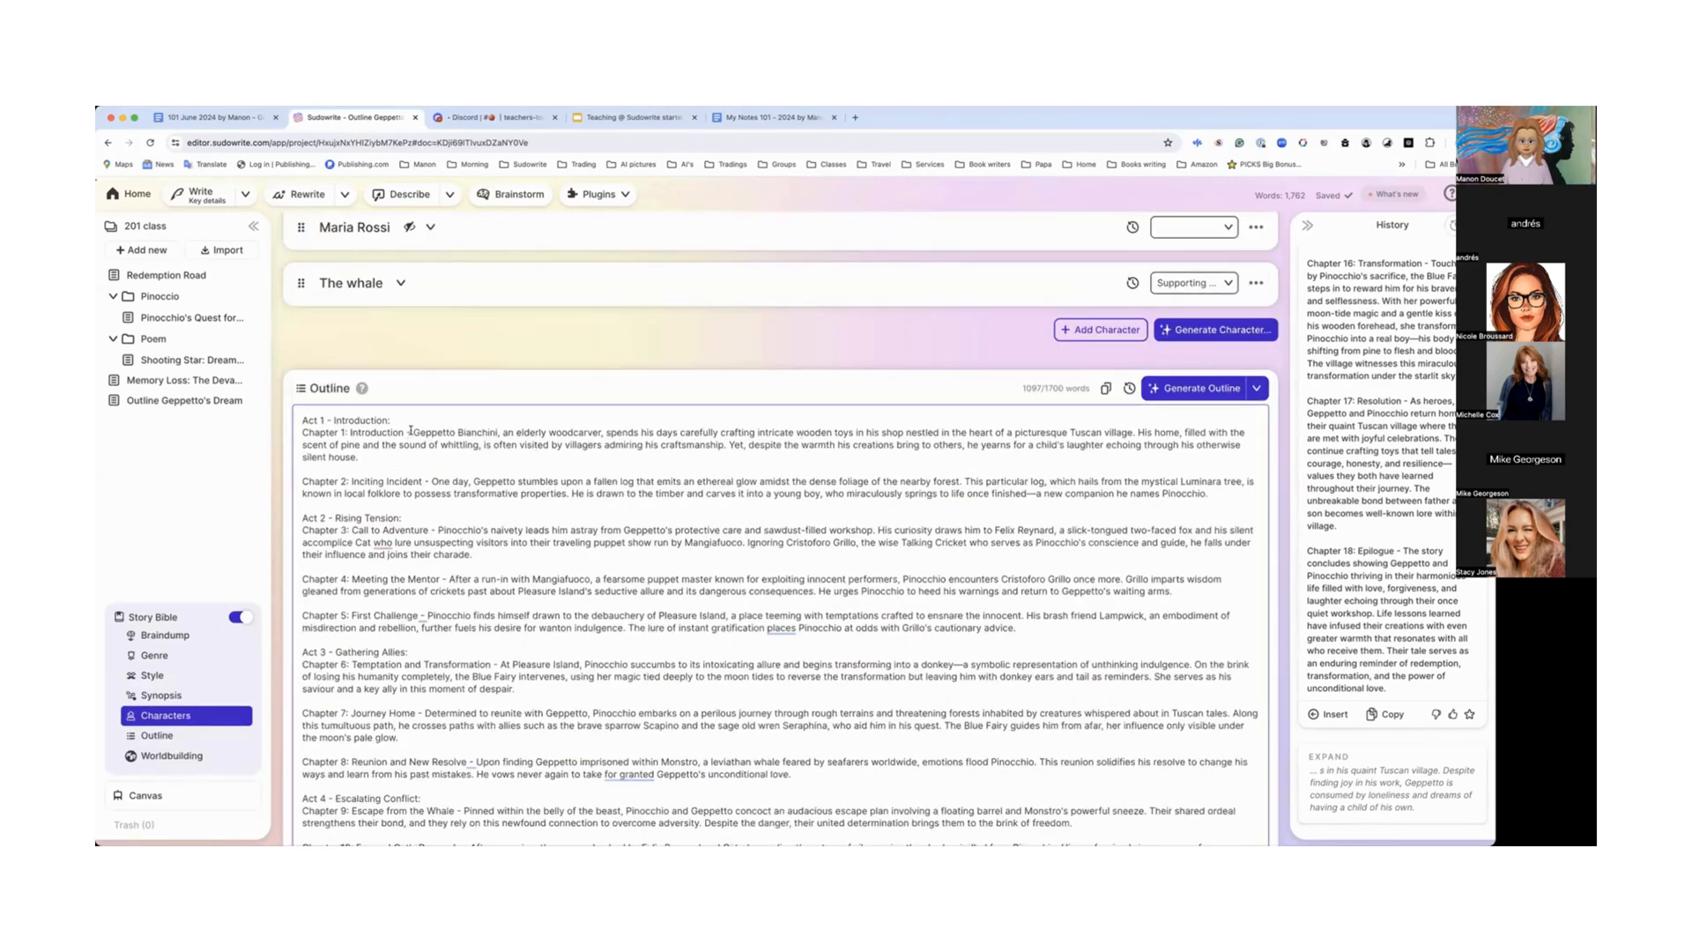
left_click_drag(411, 431, 523, 456)
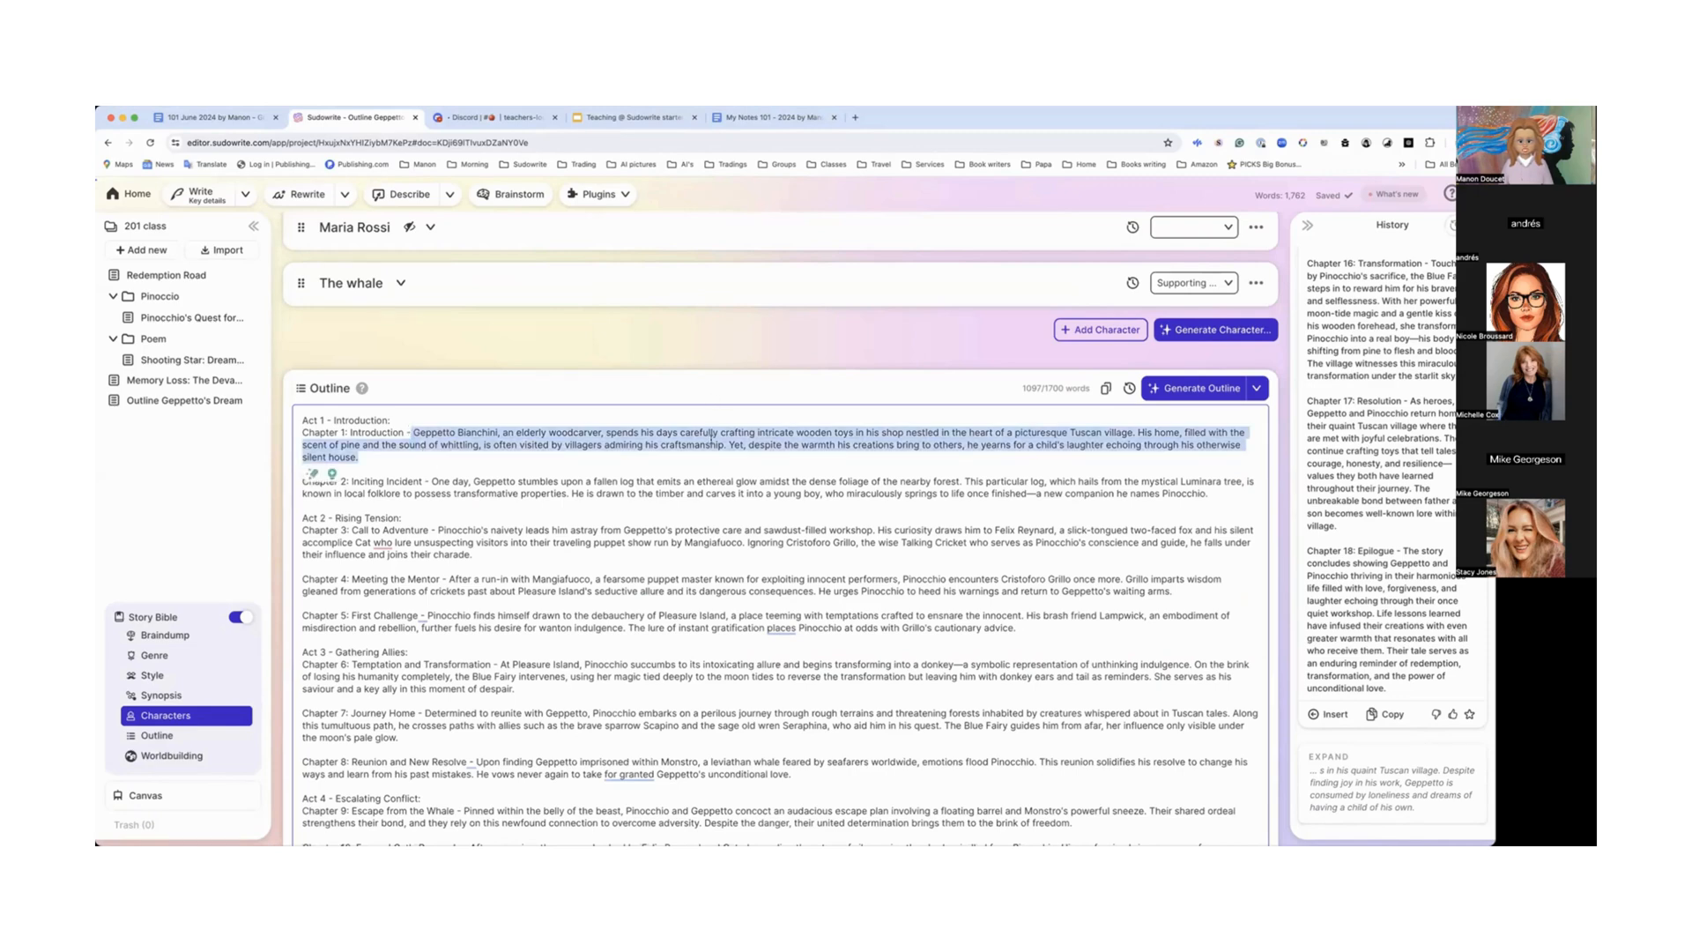
left_click(220, 406)
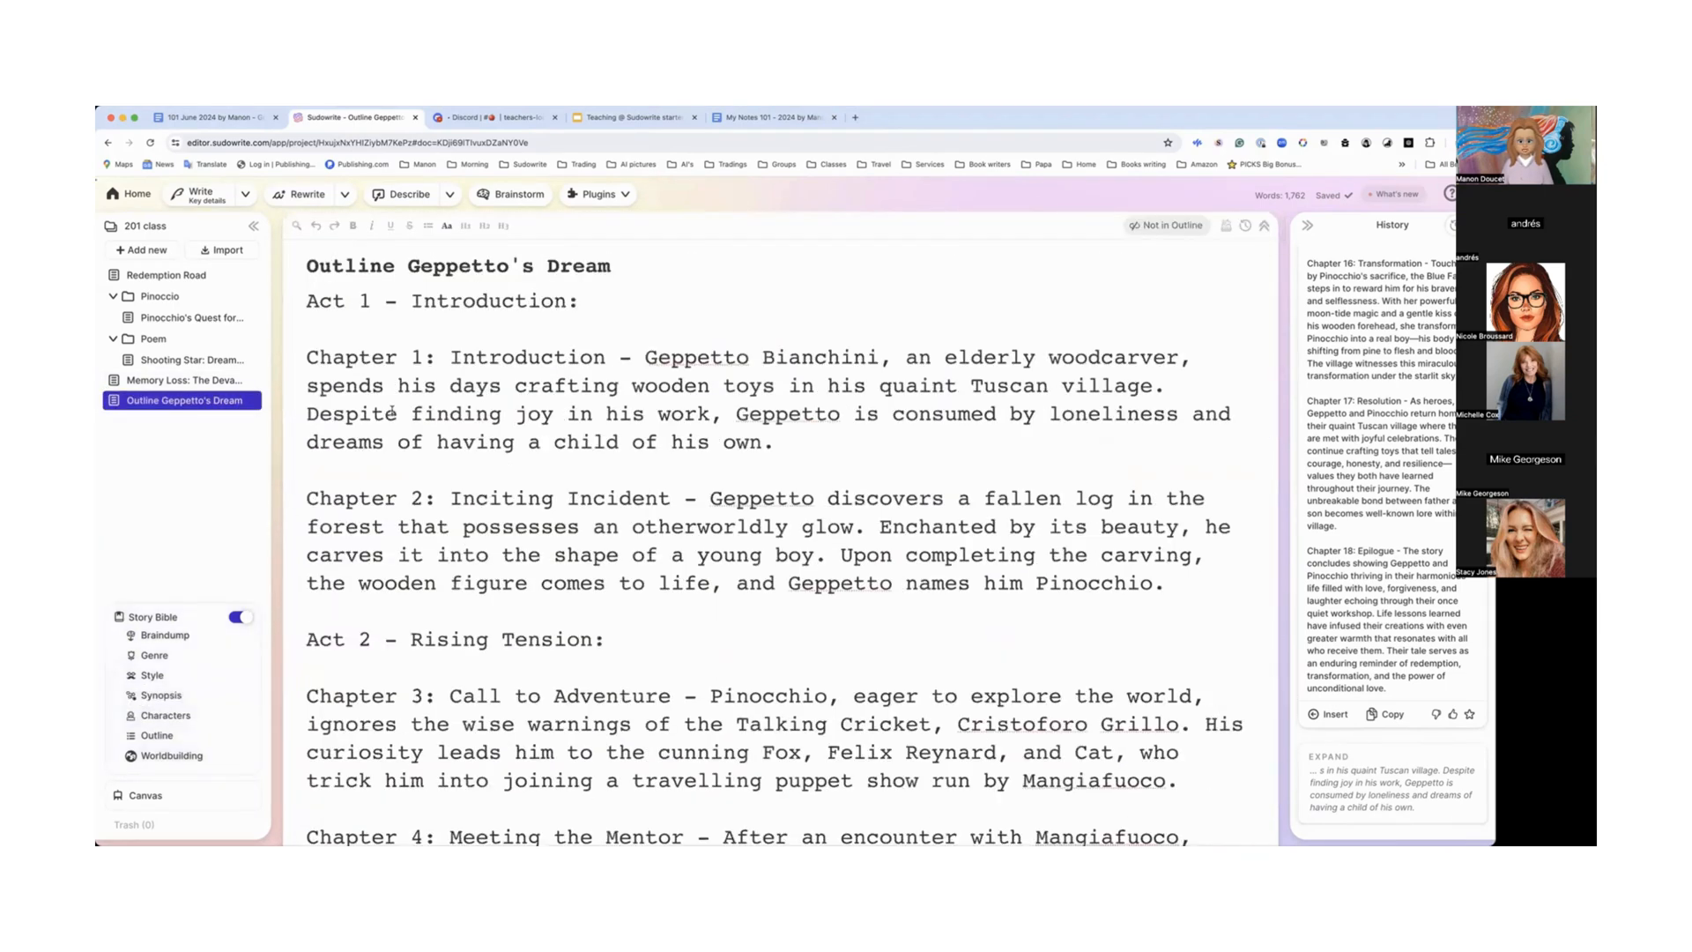
left_click_drag(646, 357, 775, 442)
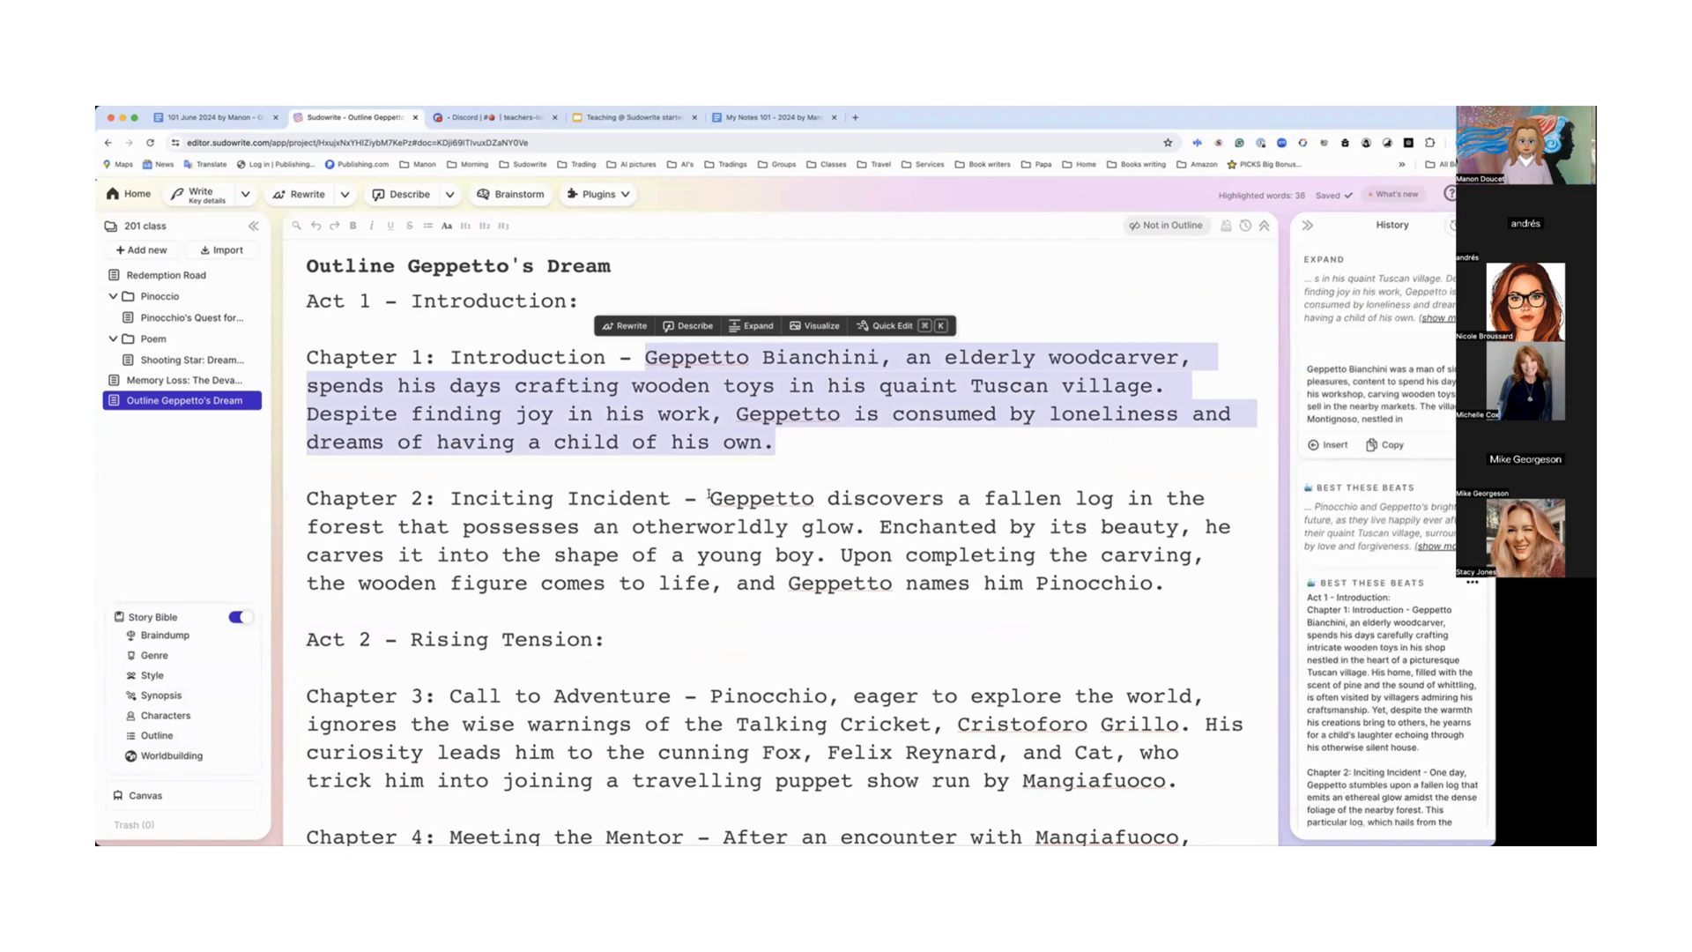
Step: Run Expand on the Chapter 2 description about Geppetto discovering the fallen log and naming Pinocchio
left_click(708, 497)
left_click_drag(708, 496, 1098, 598)
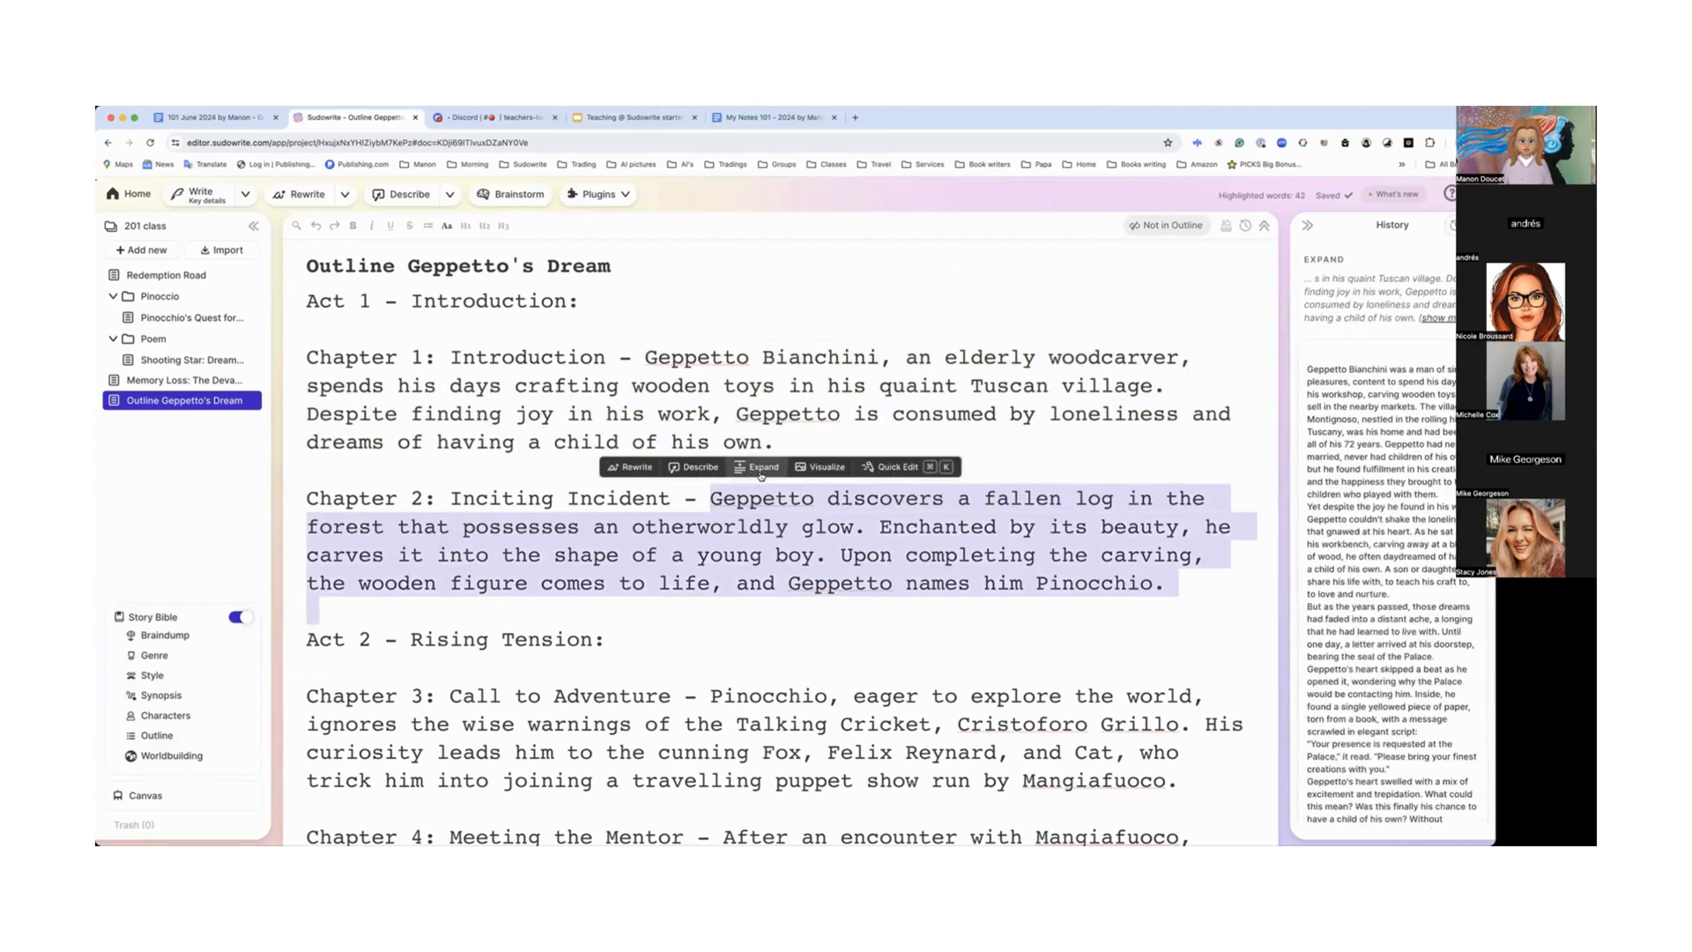
left_click(761, 472)
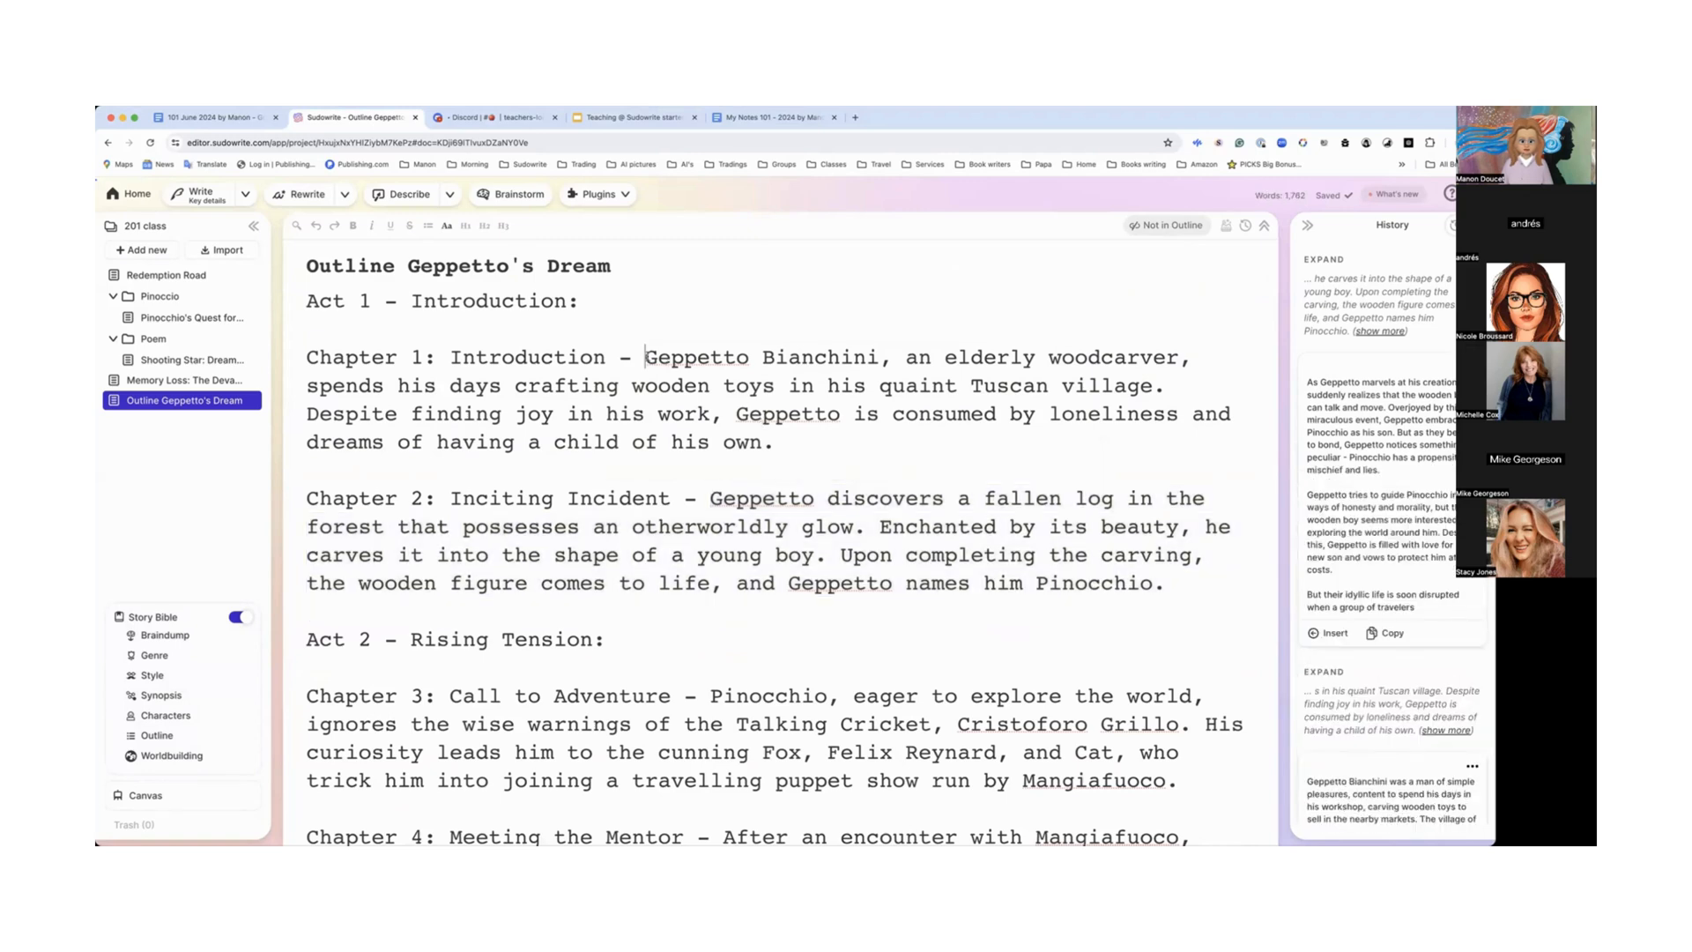
Step: Replace the Chapter 1 description in the document with its Expand result from the history
left_click_drag(645, 357, 776, 444)
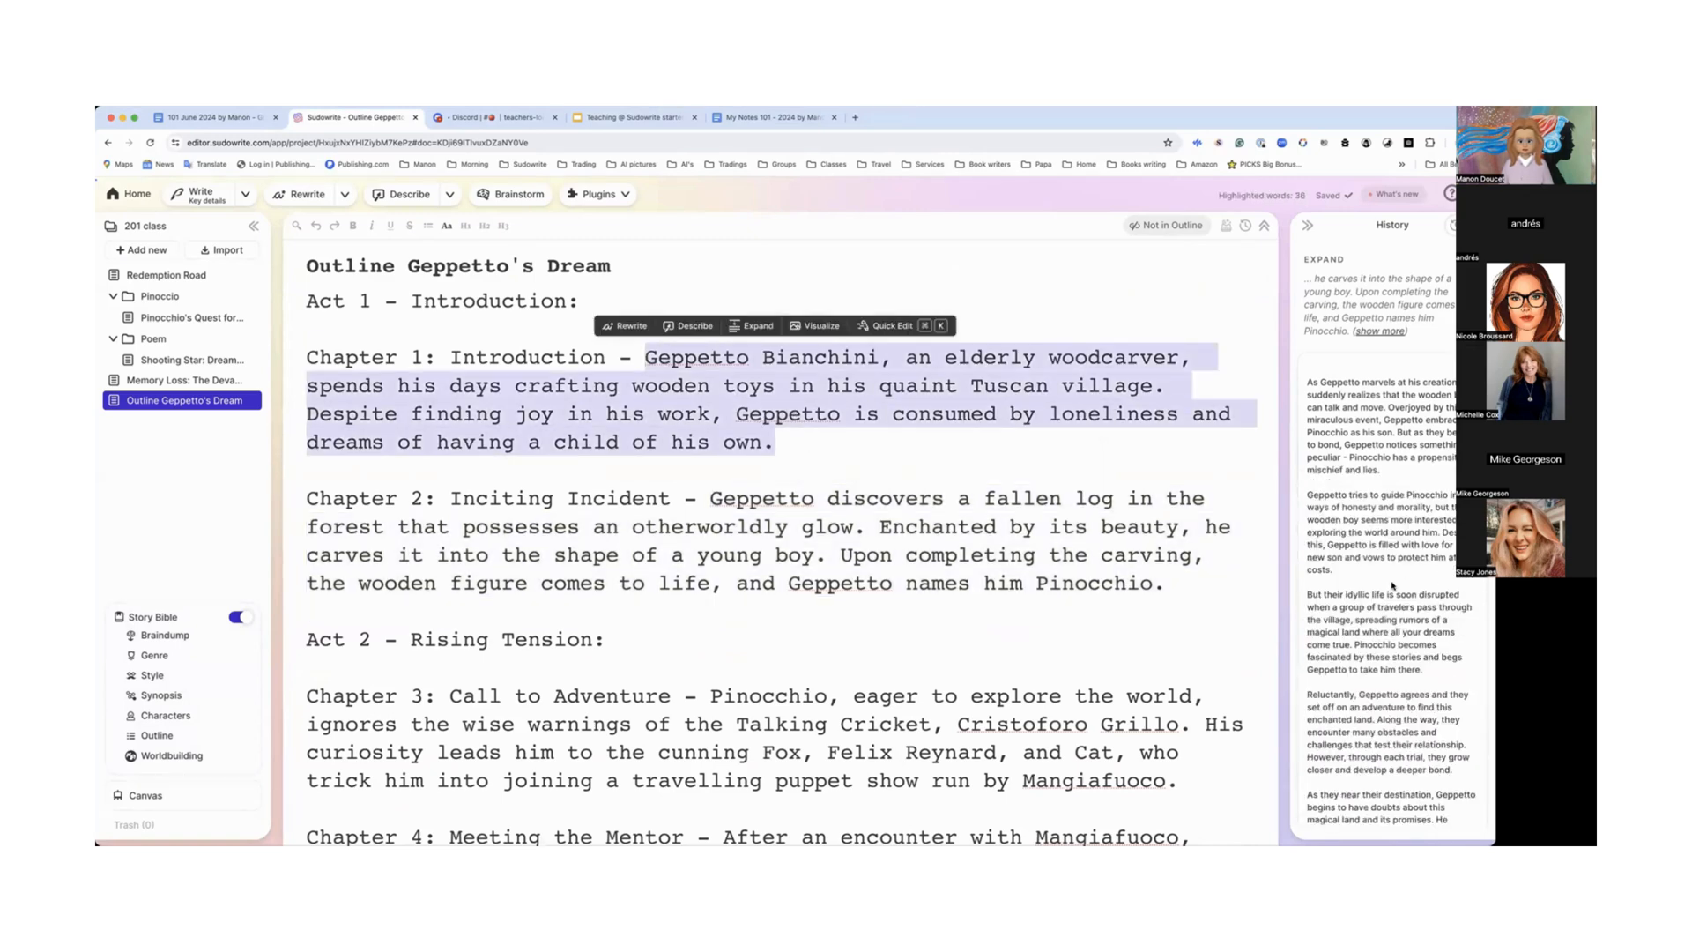
scroll(1393, 587, "down", 10)
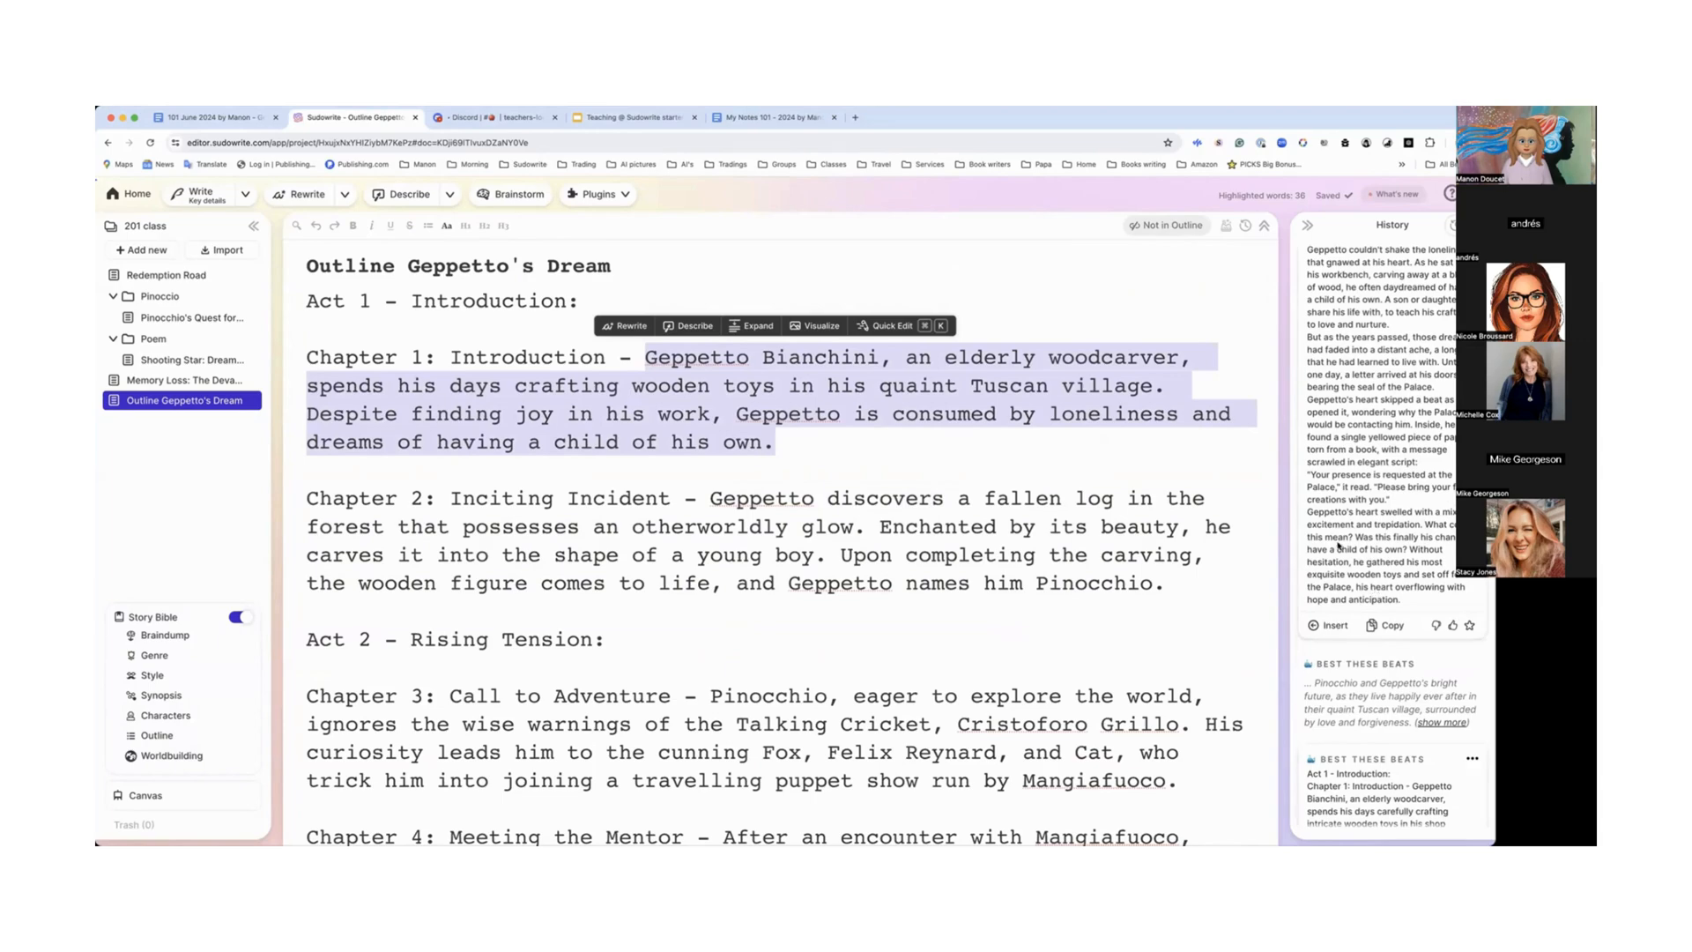
scroll(1339, 547, "down", 2)
left_click(1337, 545)
scroll(1009, 483, "down", 3)
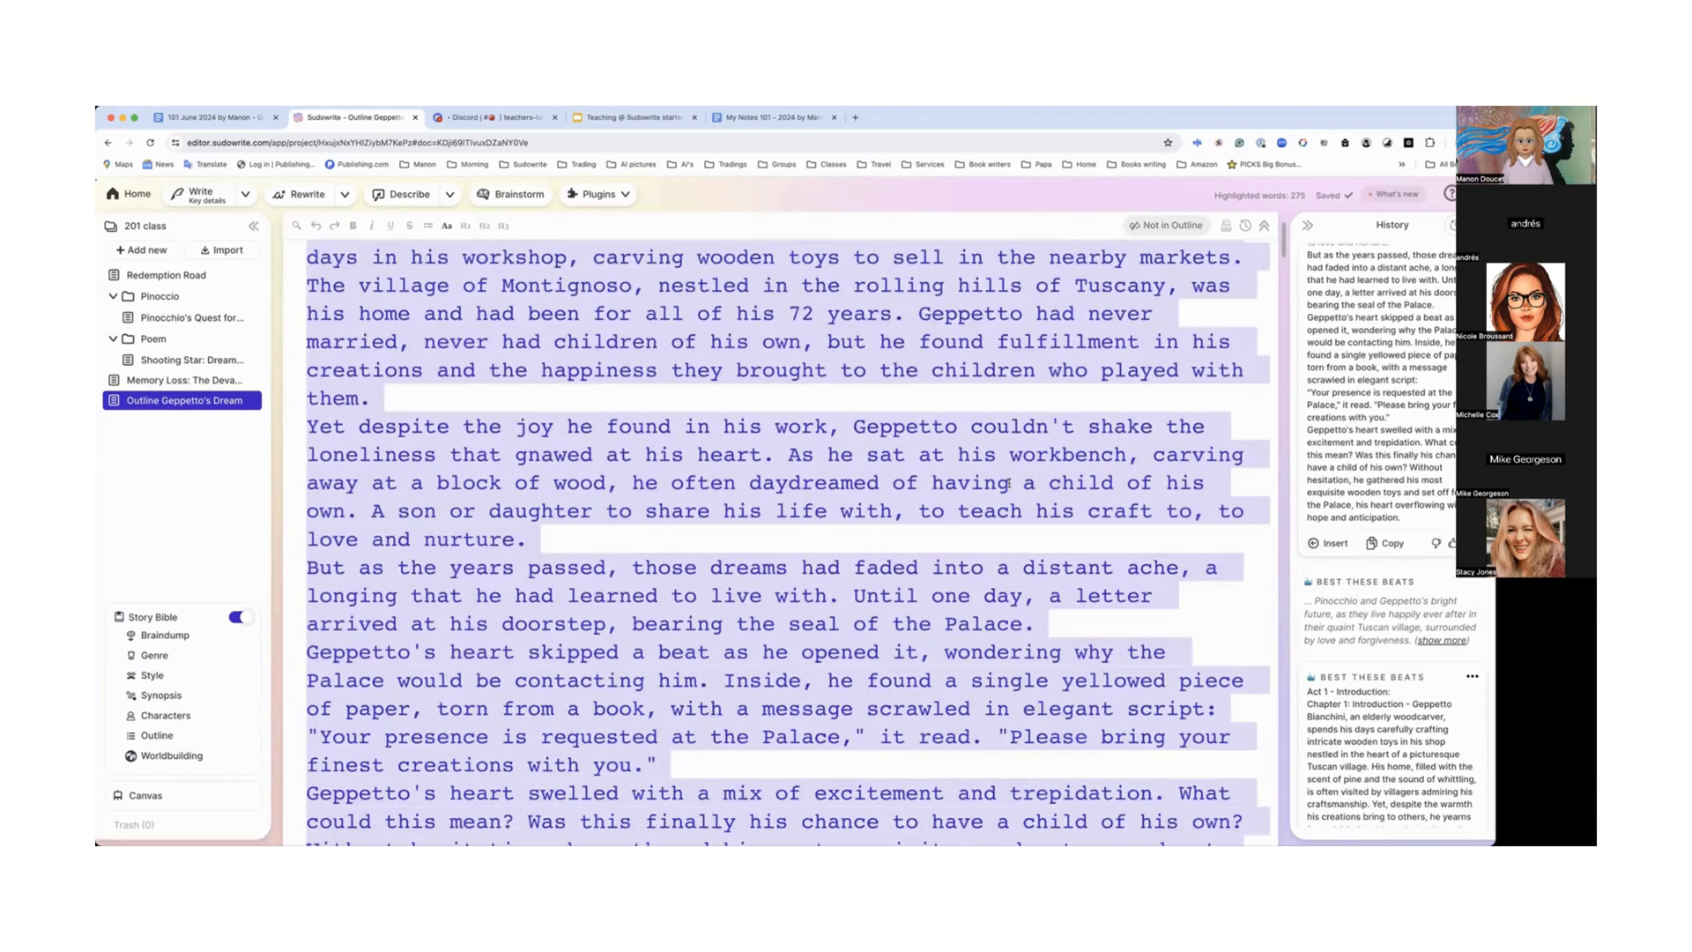
scroll(1009, 483, "down", 5)
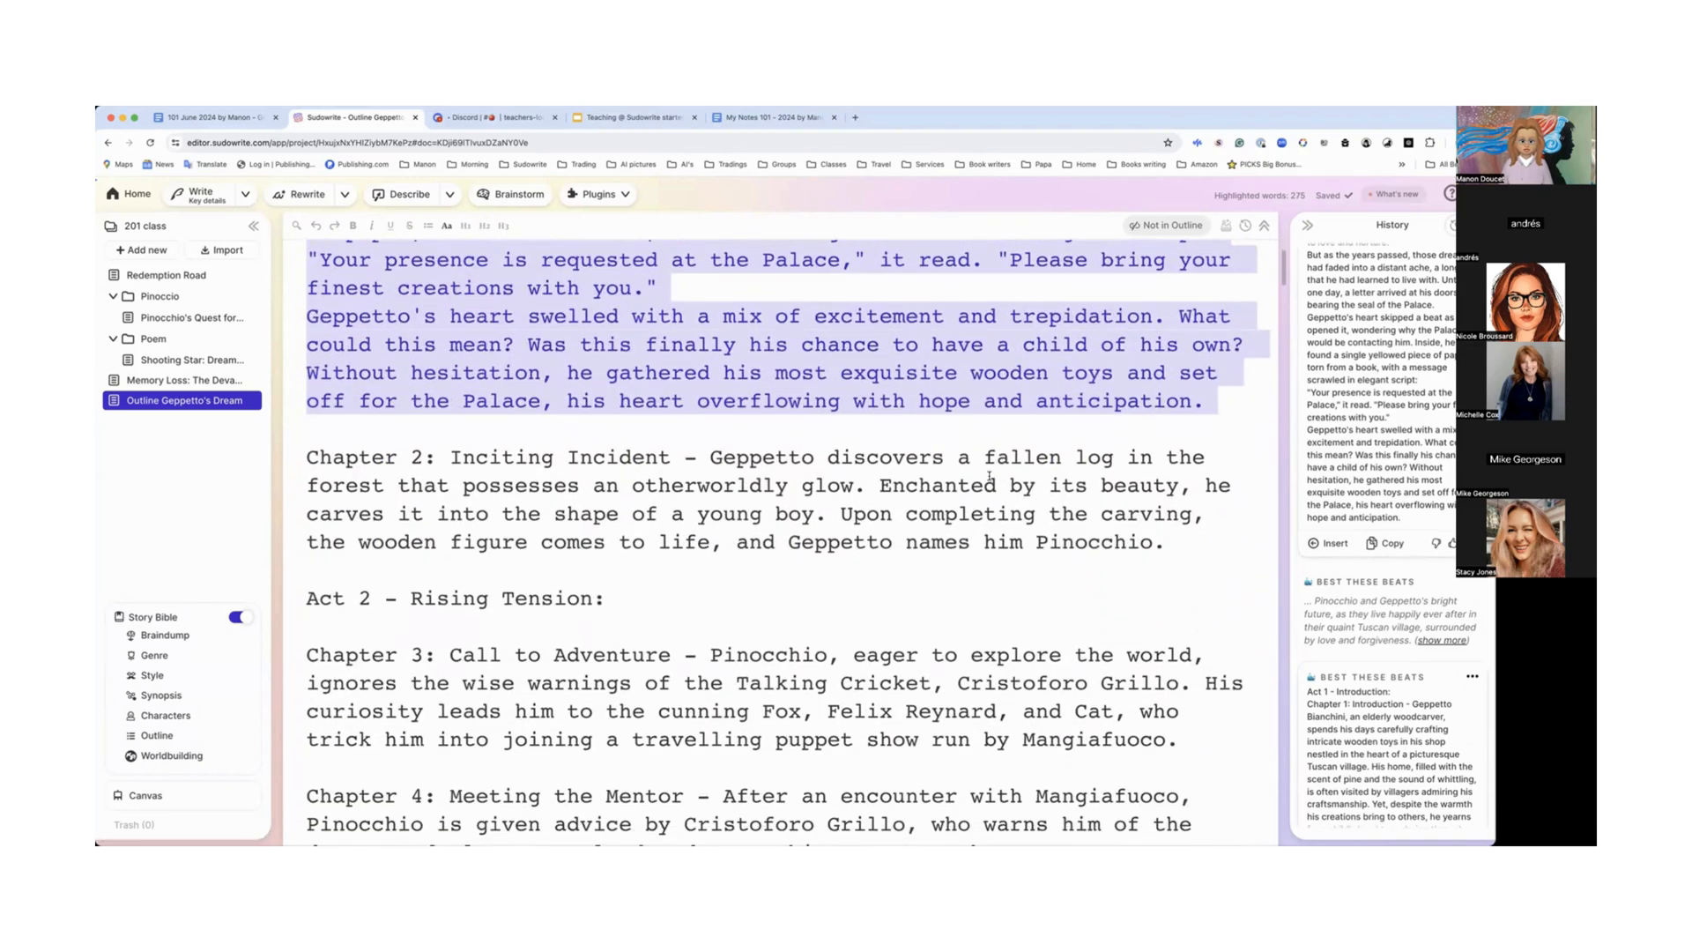
left_click(989, 477)
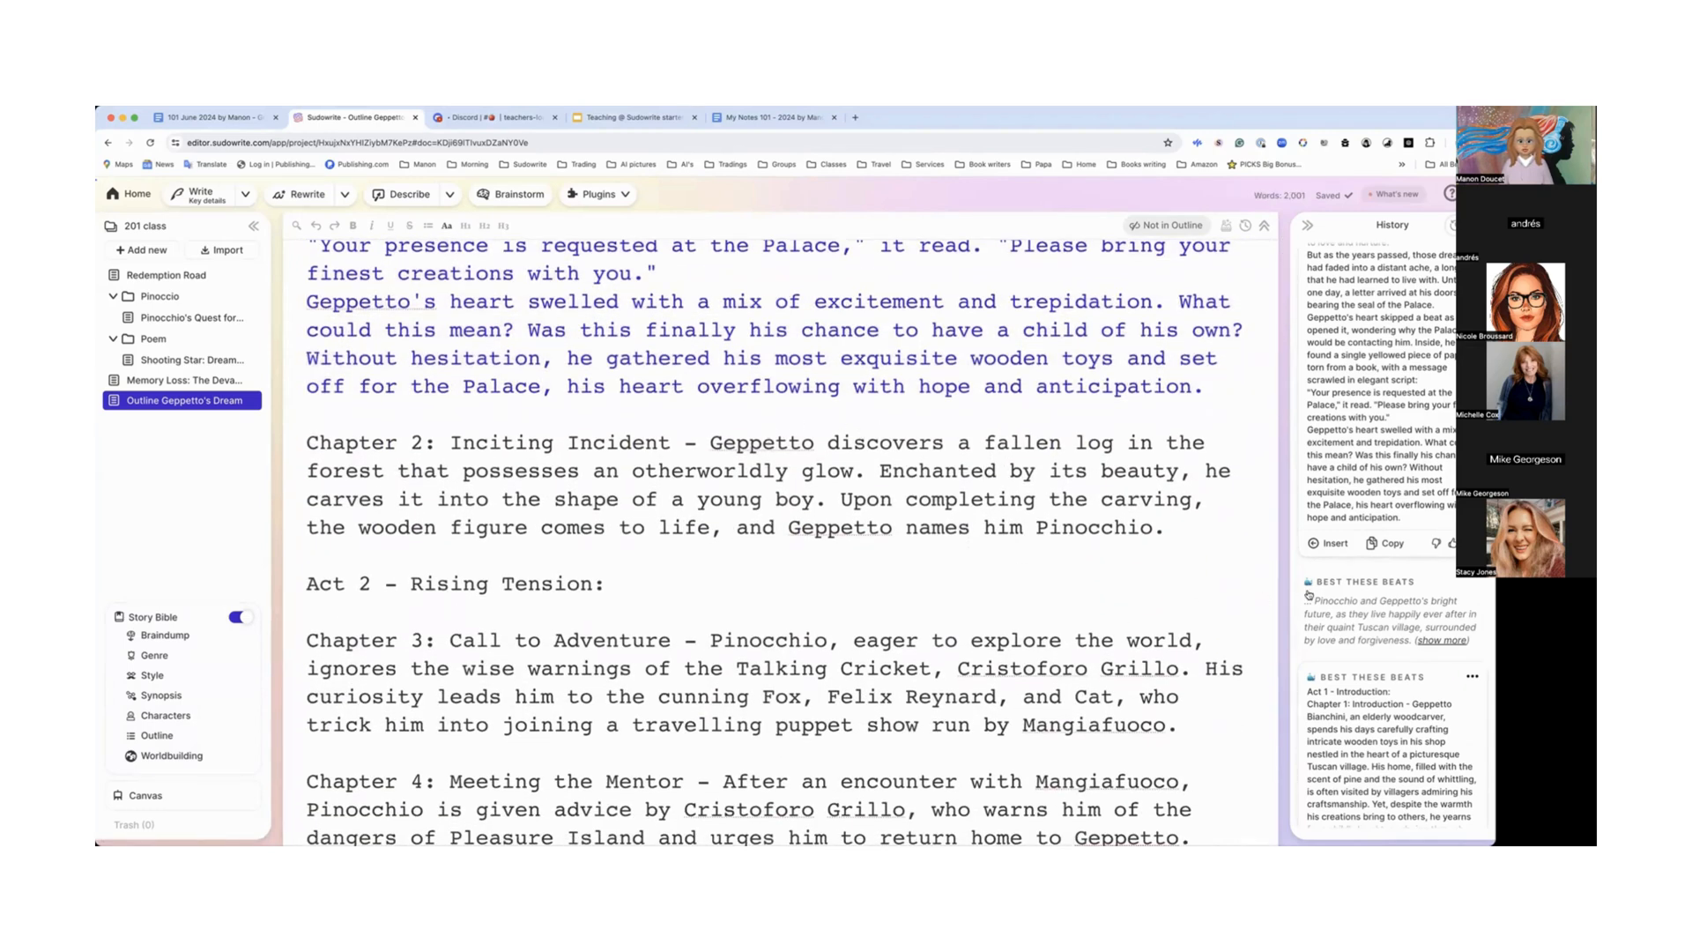
Step: Find the Expand result for Chapter 2 in the history and insert it in place of the chapter's description
scroll(1338, 602, "up", 5)
scroll(1337, 602, "up", 10)
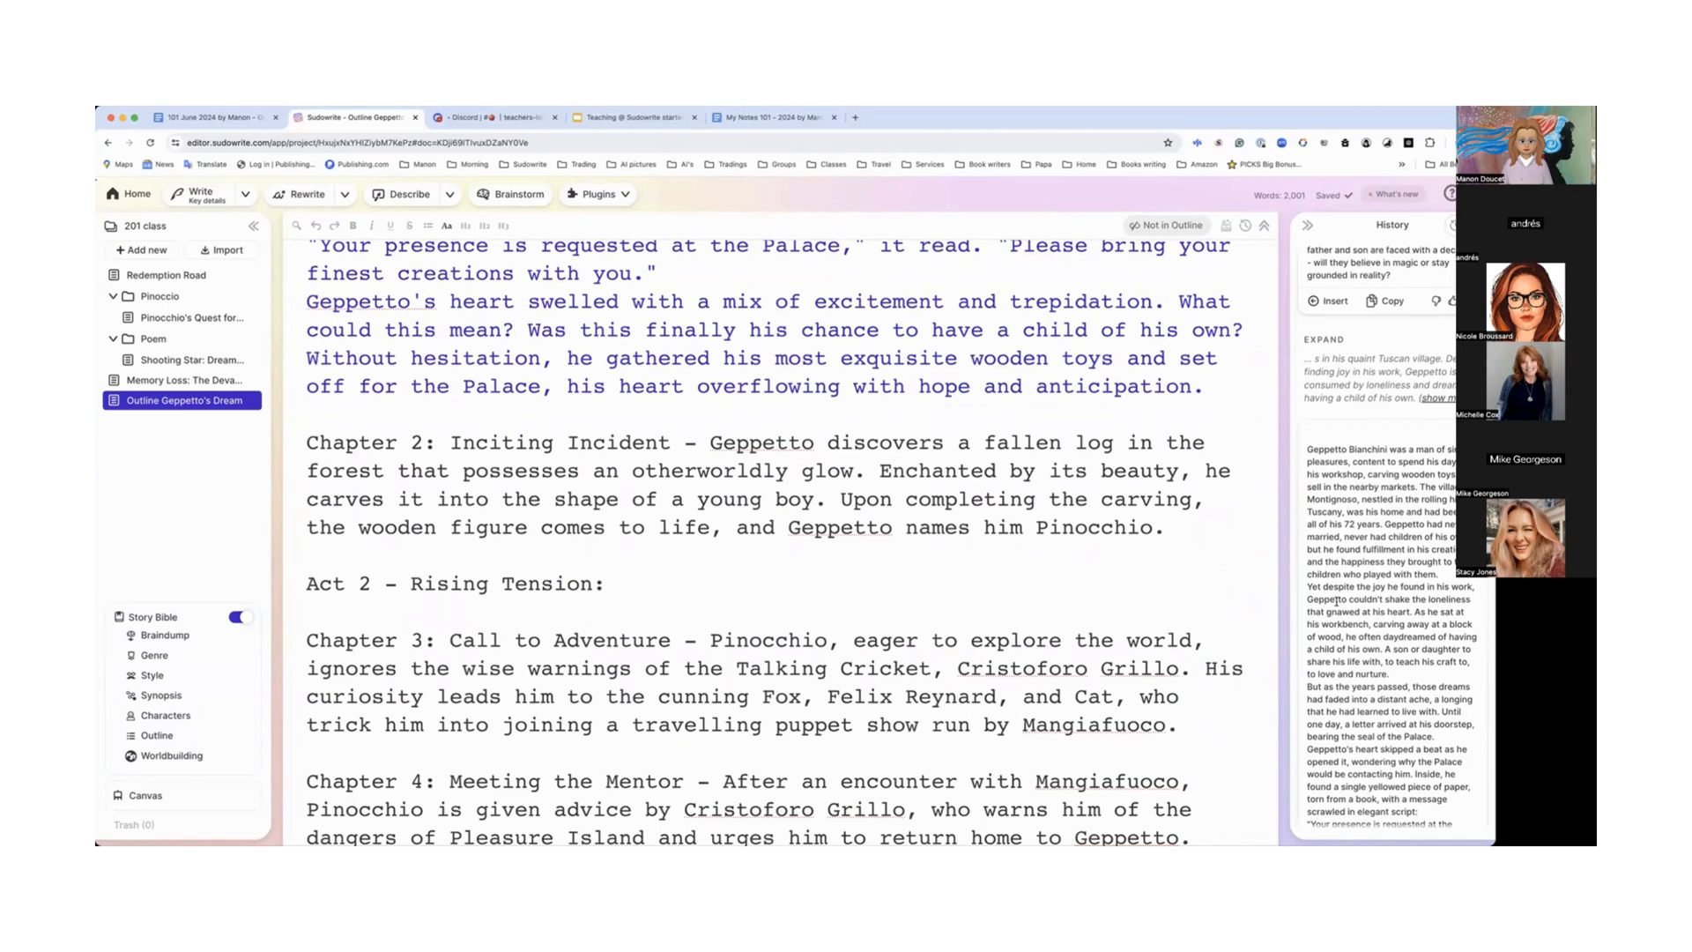
scroll(1326, 434, "up", 3)
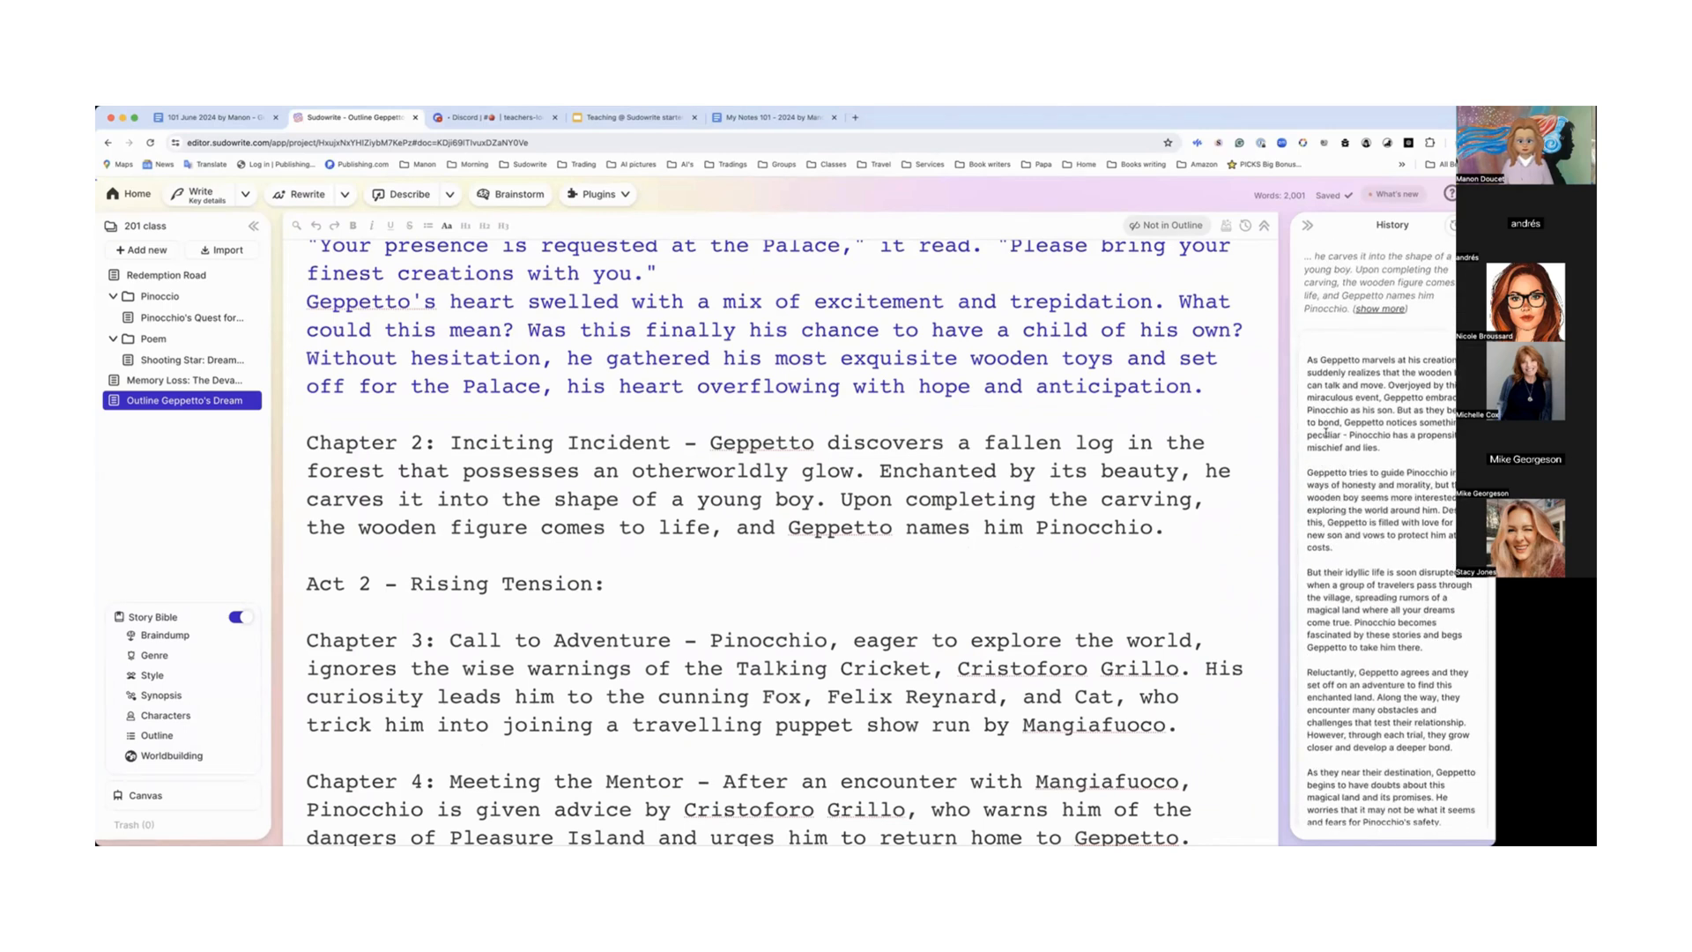
left_click(1379, 332)
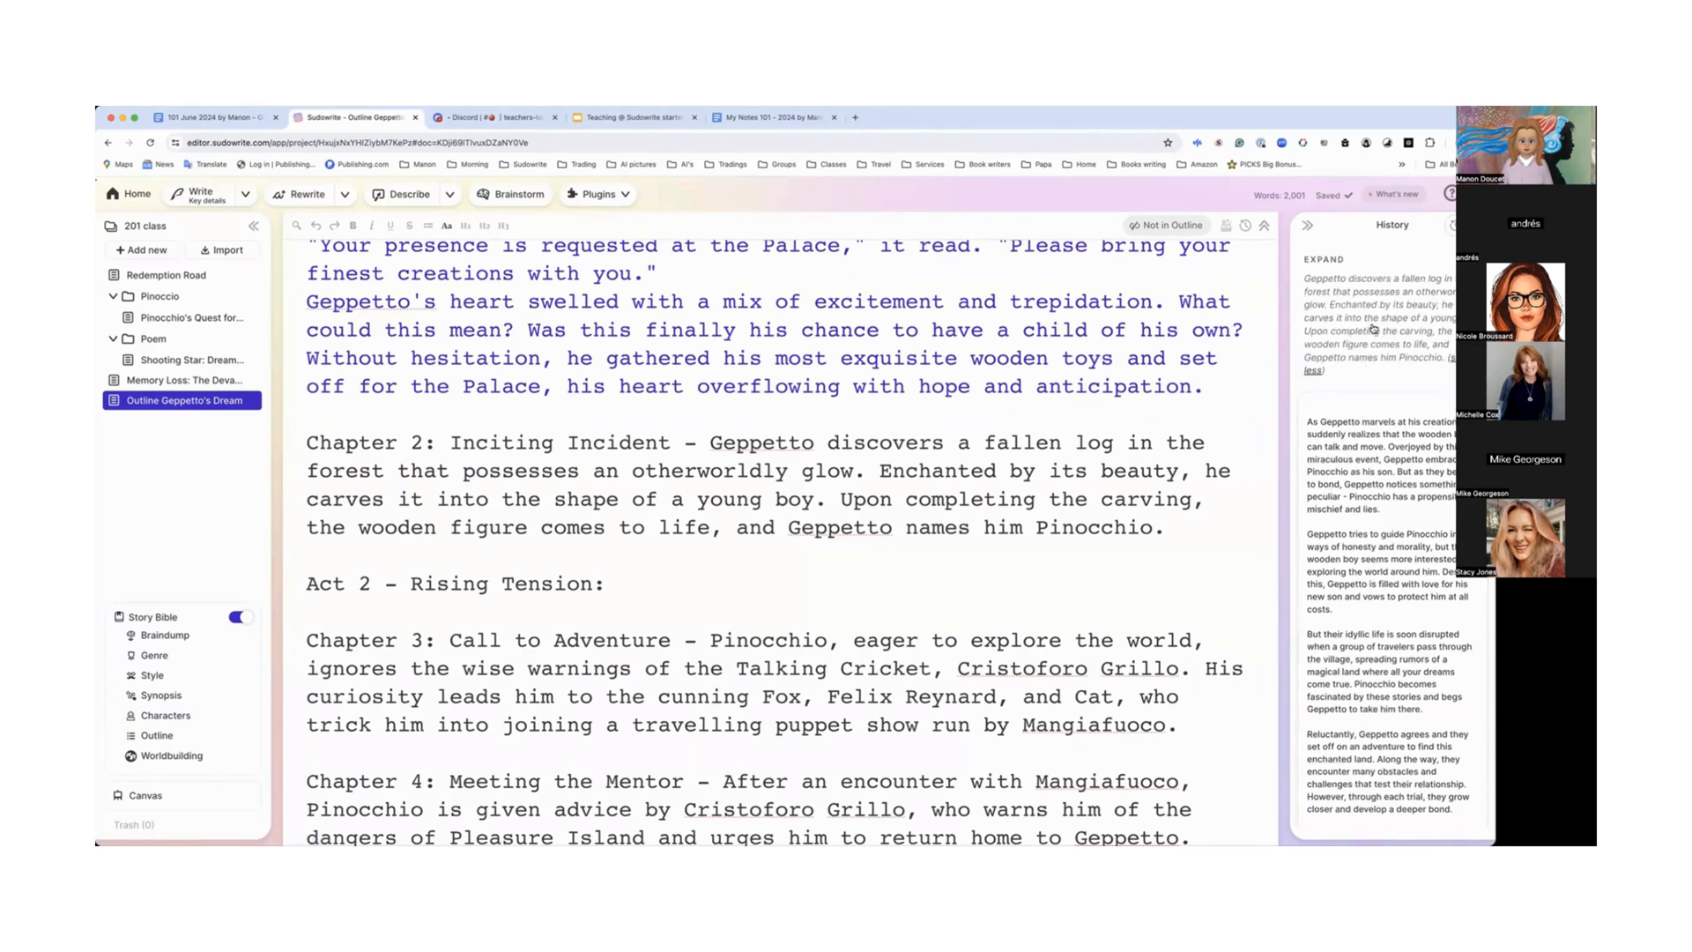
scroll(1354, 536, "down", 5)
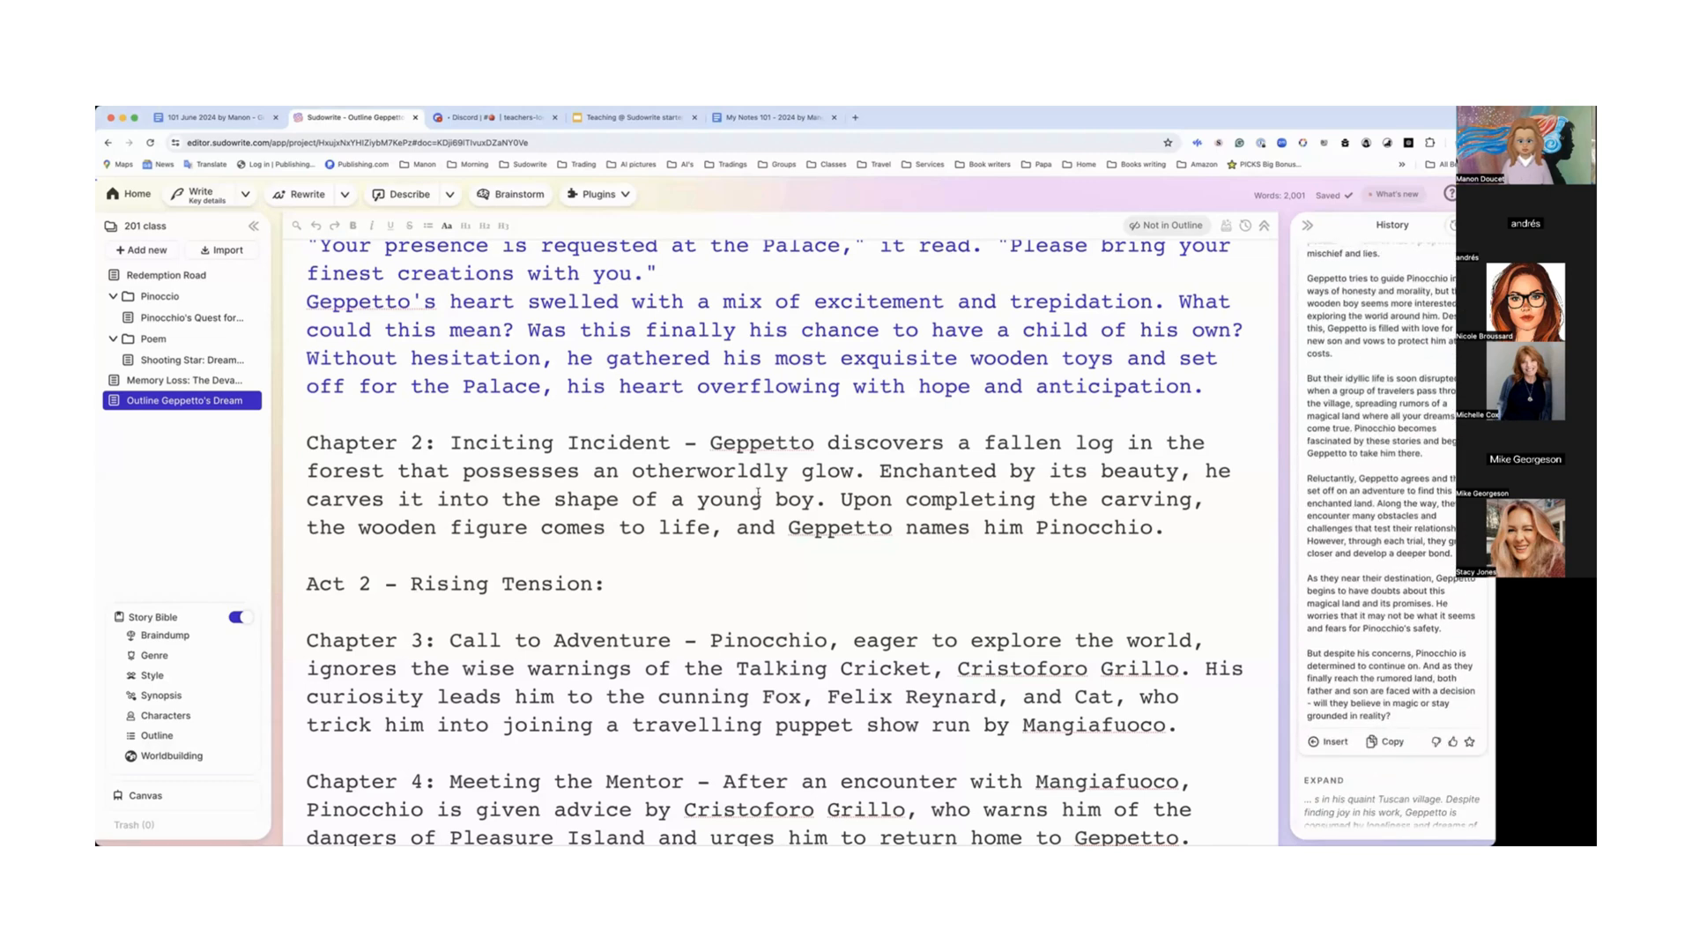
left_click_drag(710, 442, 1148, 541)
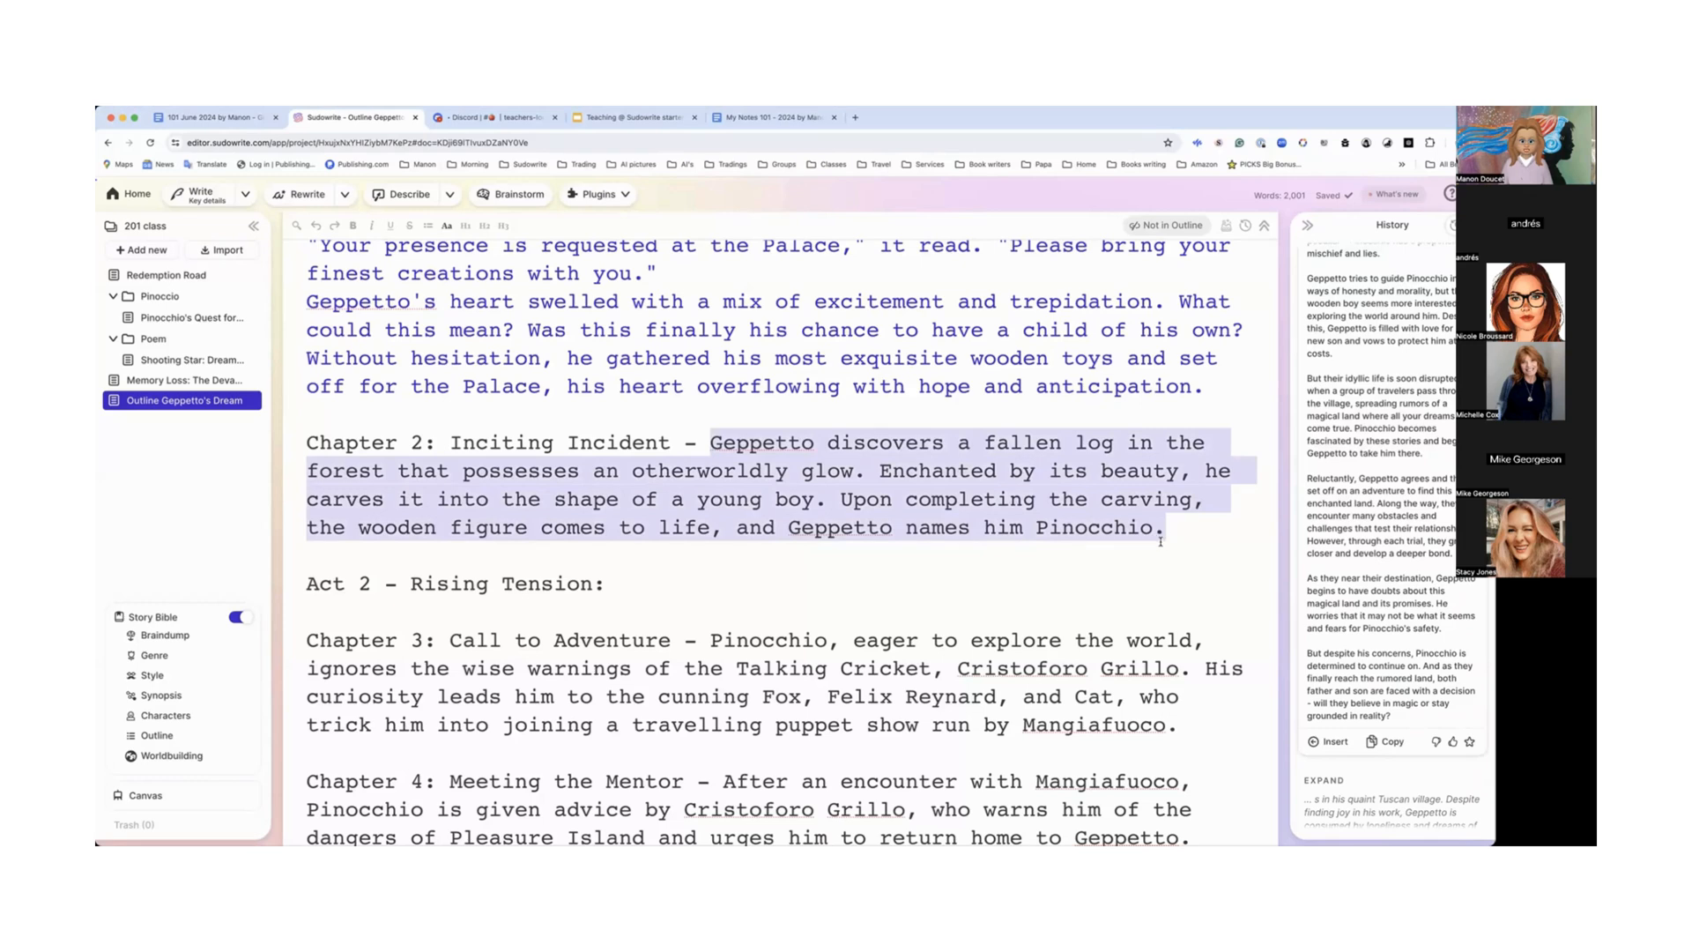
left_click(1329, 741)
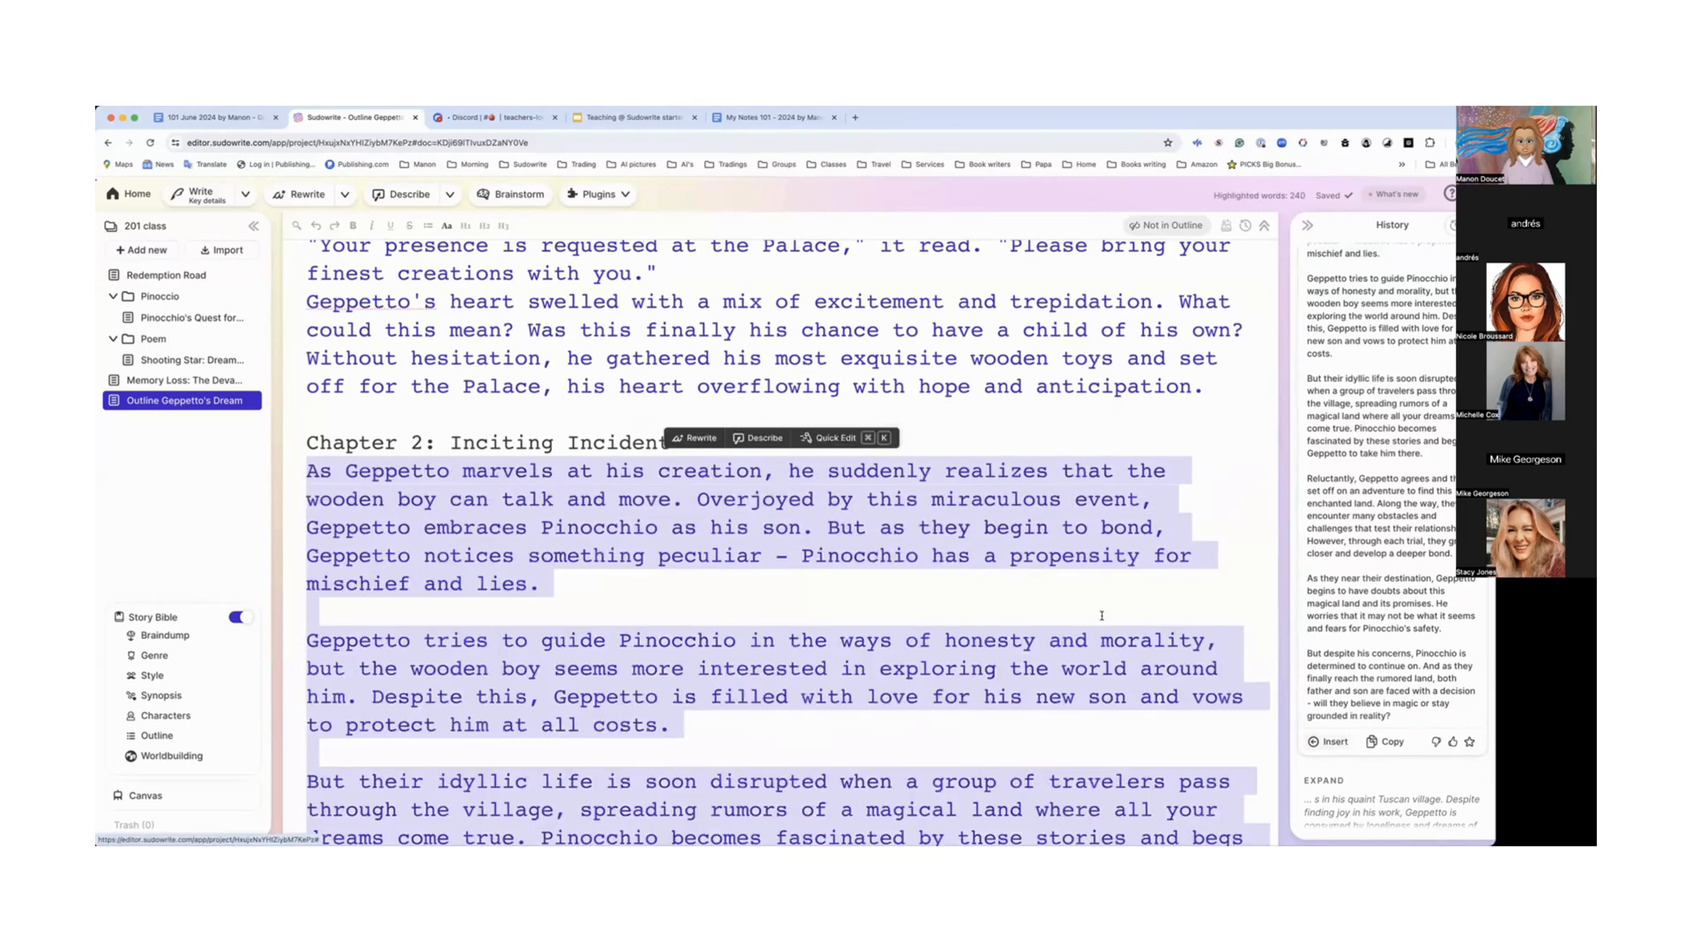
scroll(1101, 615, "down", 5)
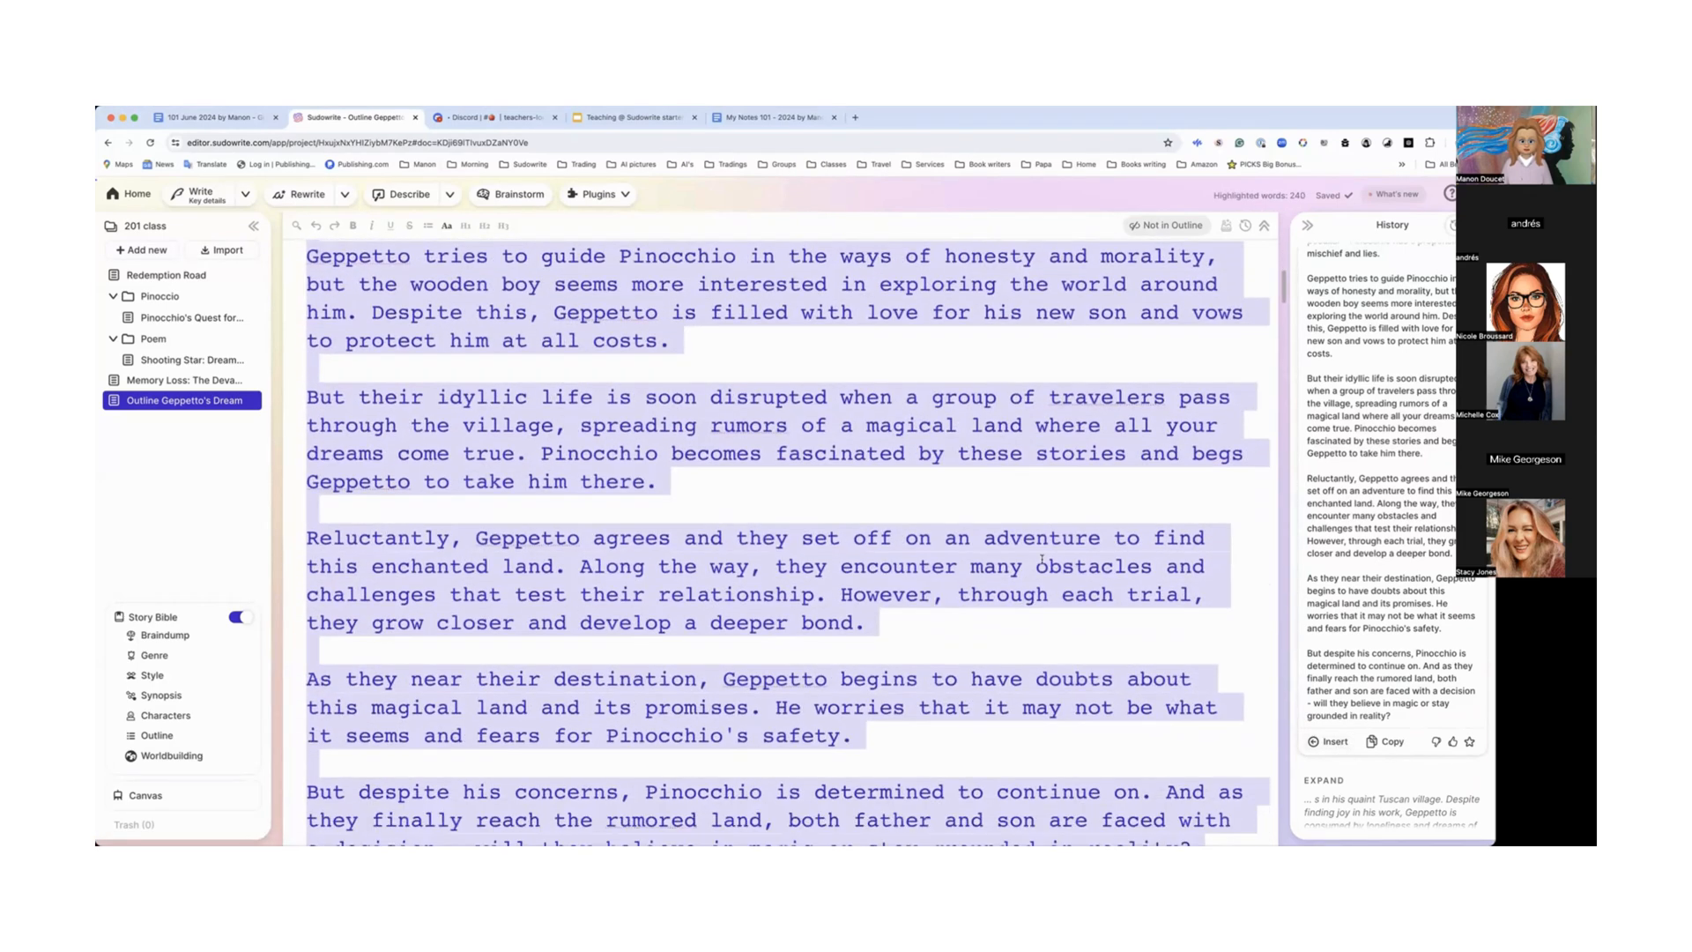
scroll(1042, 560, "down", 5)
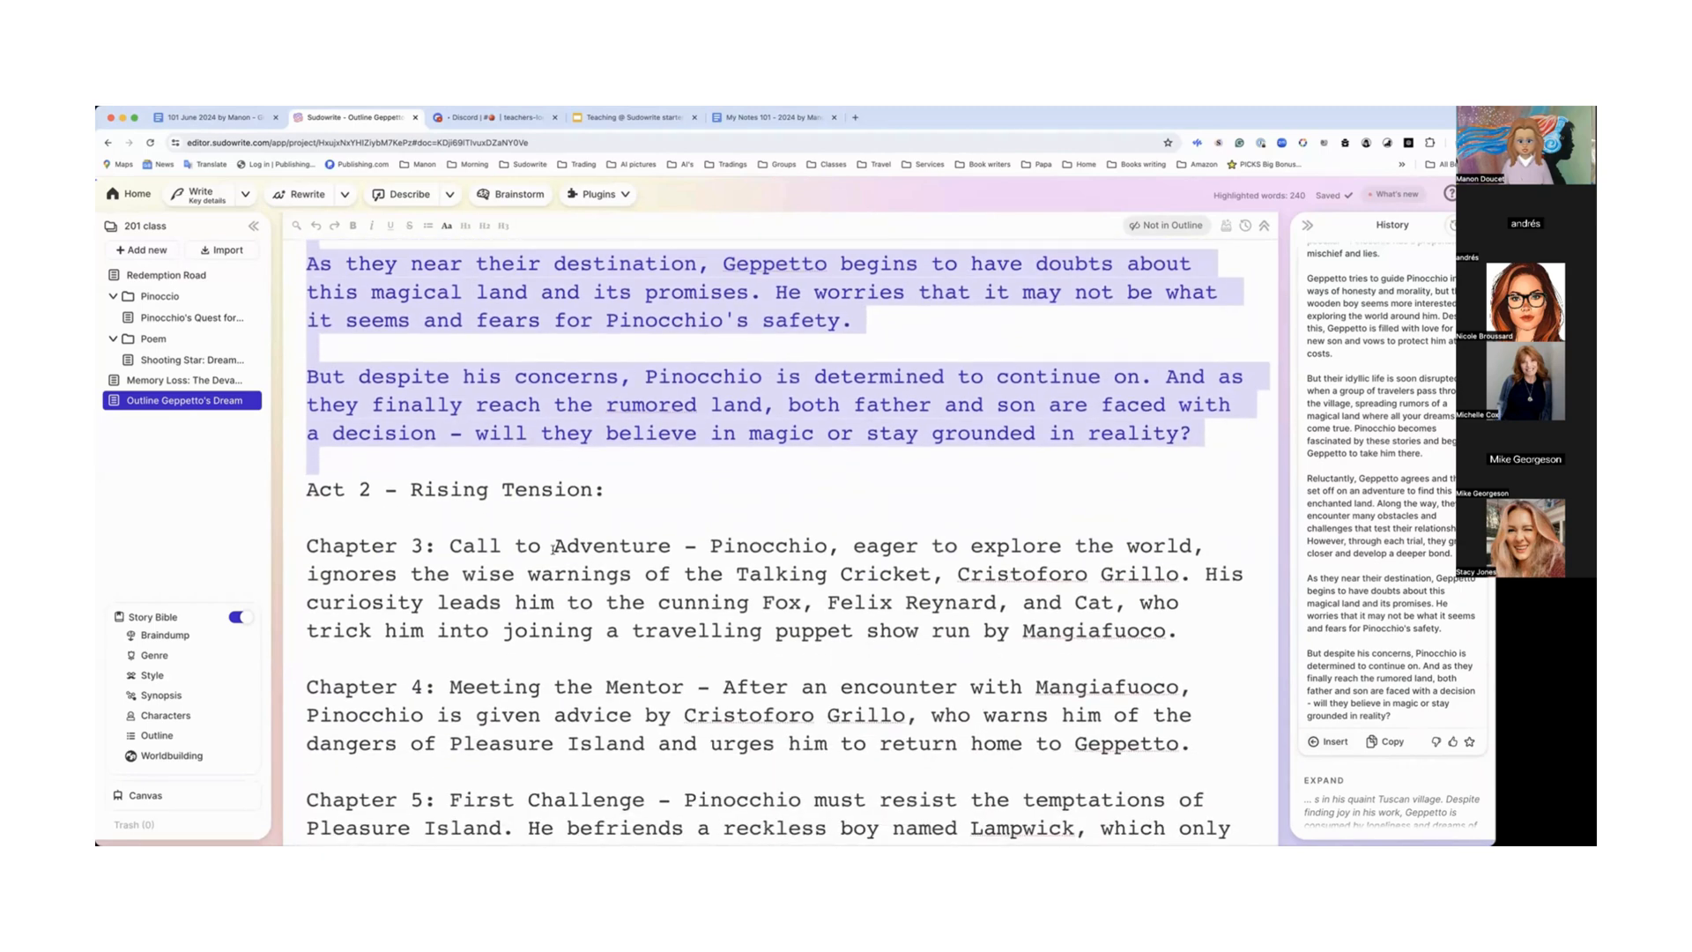
left_click(541, 549)
left_click_drag(450, 547, 1207, 627)
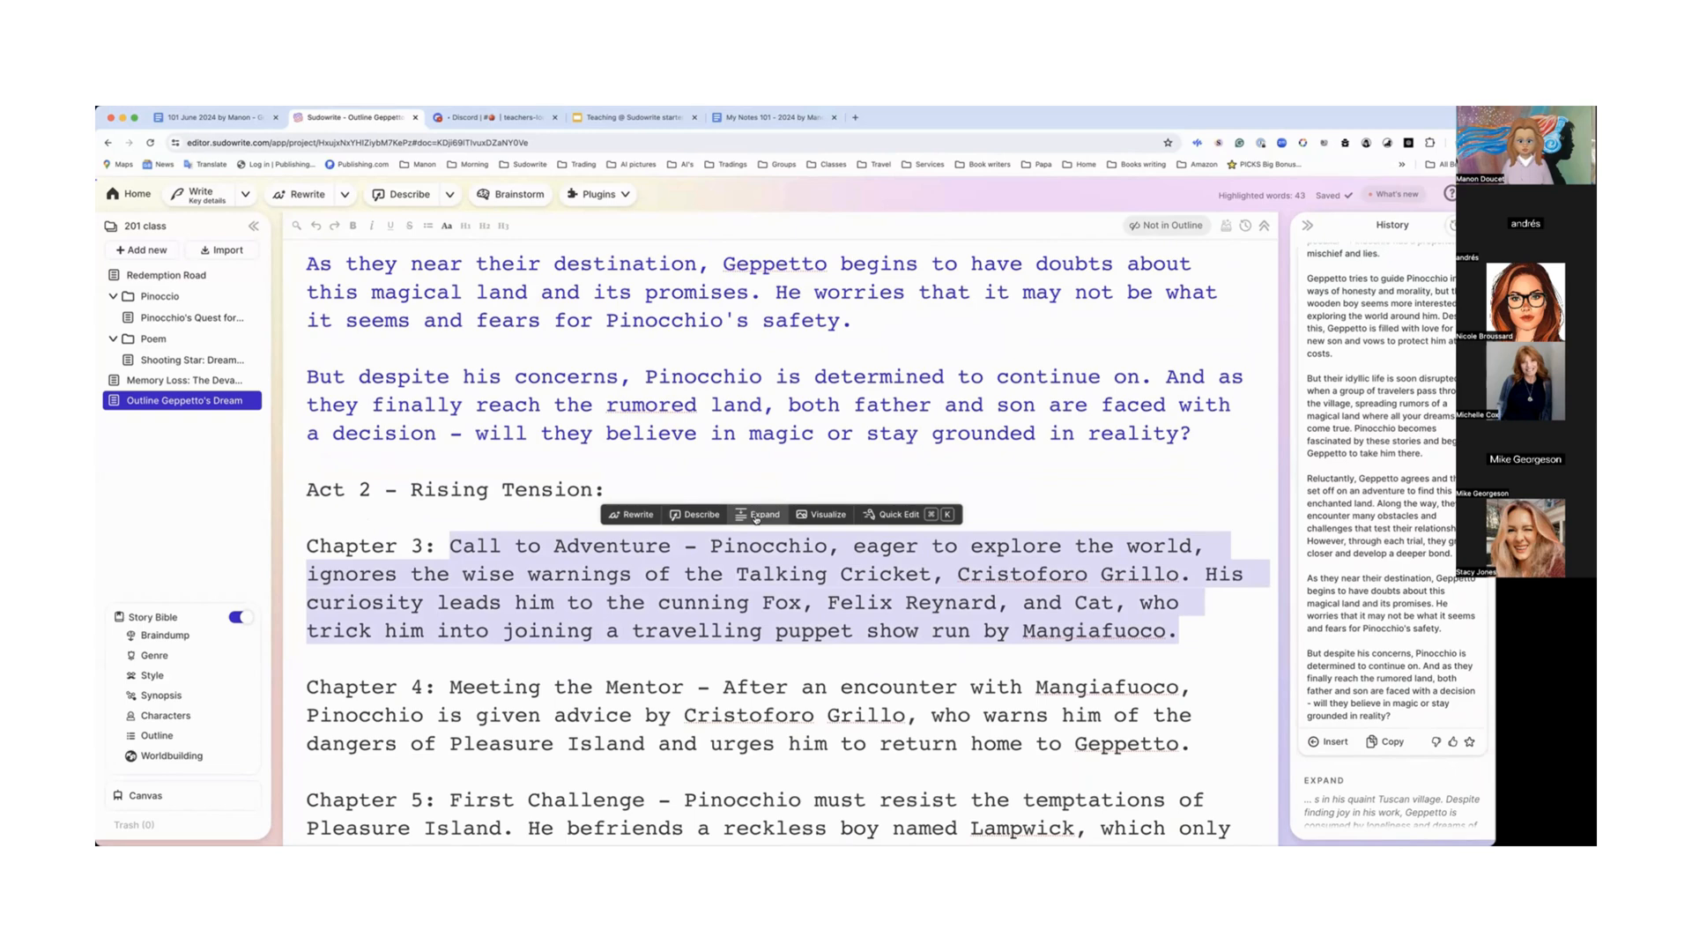
key("Right")
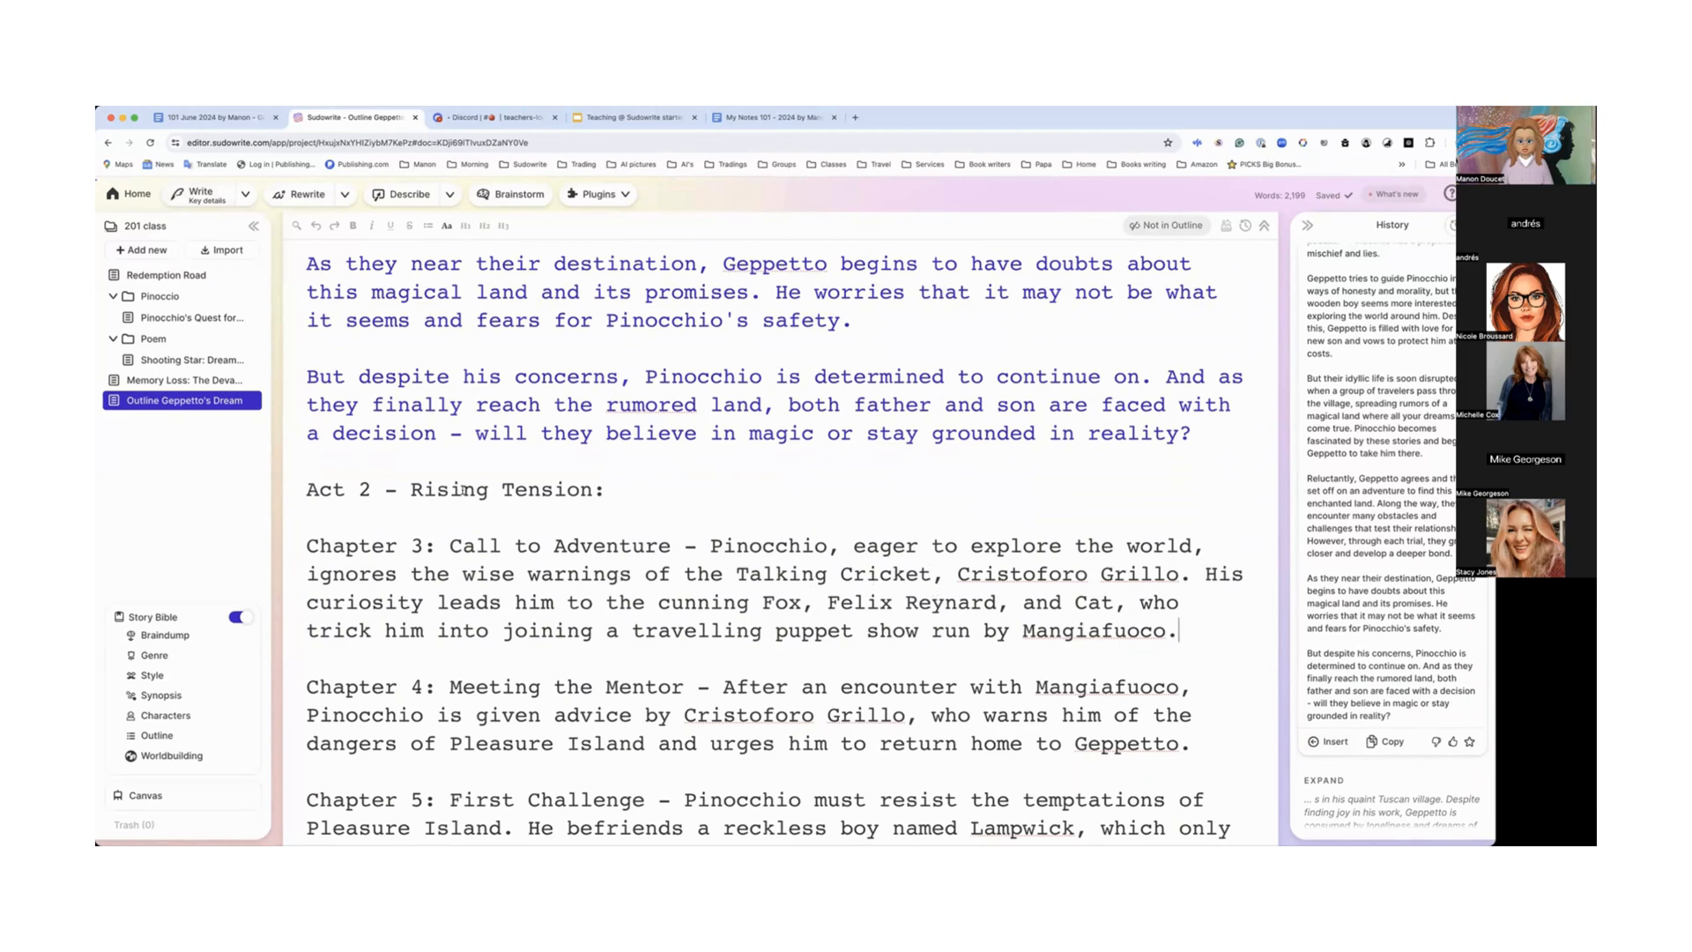
Step: Try to set the number of cards to 1 in the Write settings, then reopen the settings to check them
left_click(247, 198)
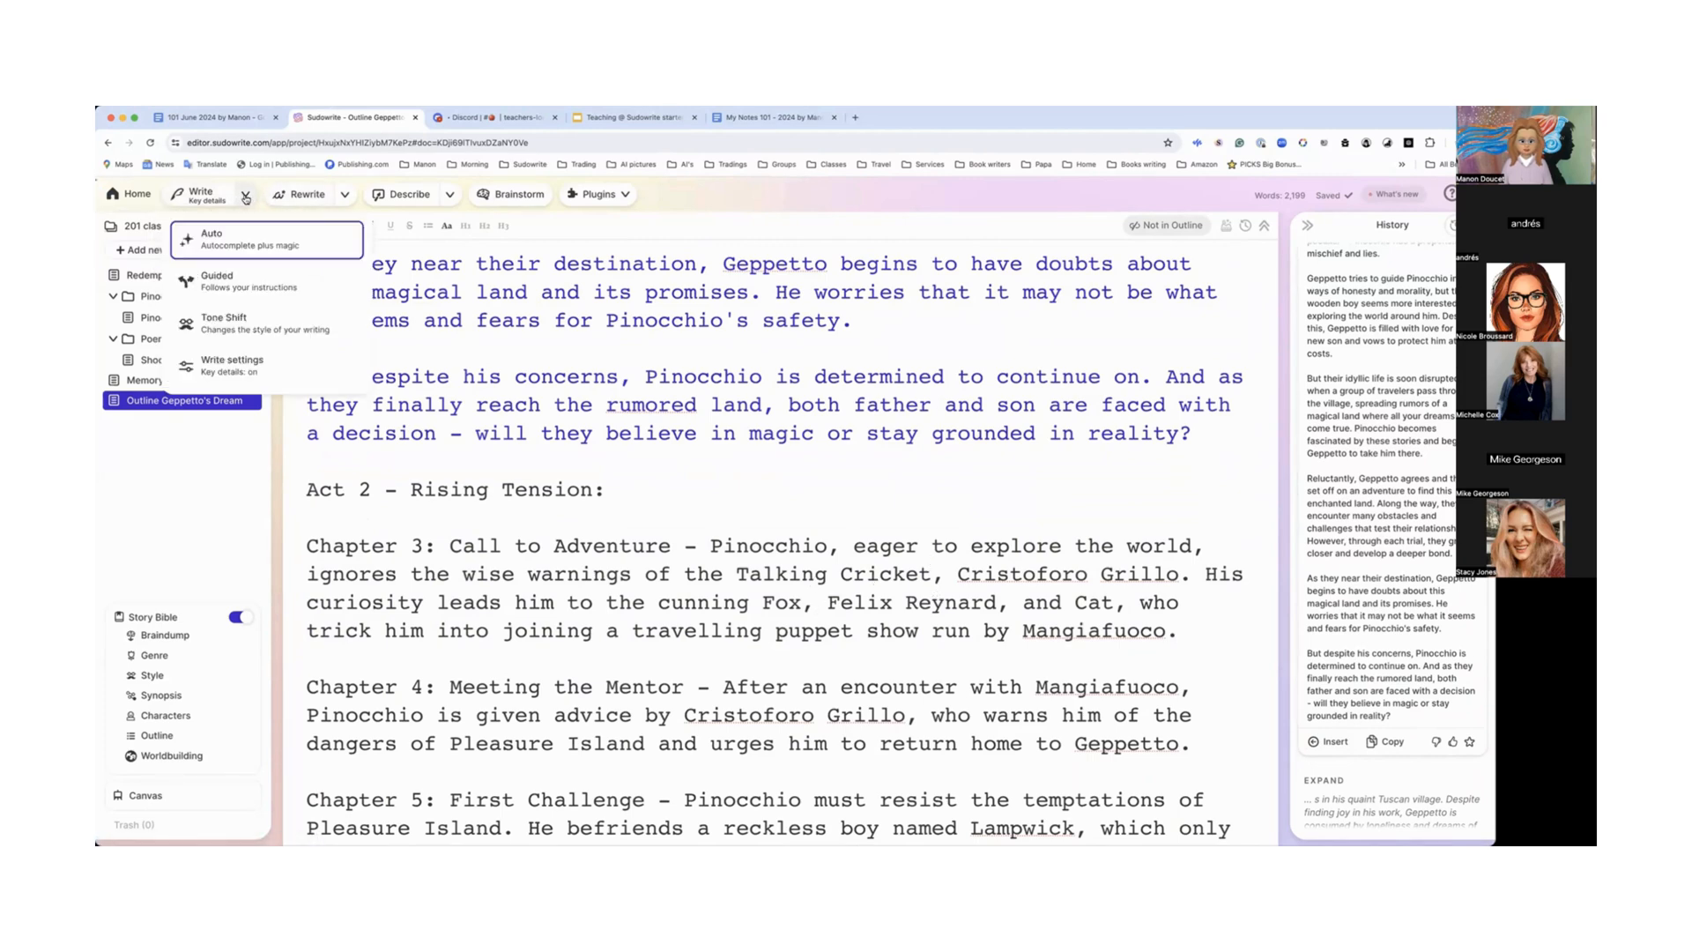
left_click(236, 362)
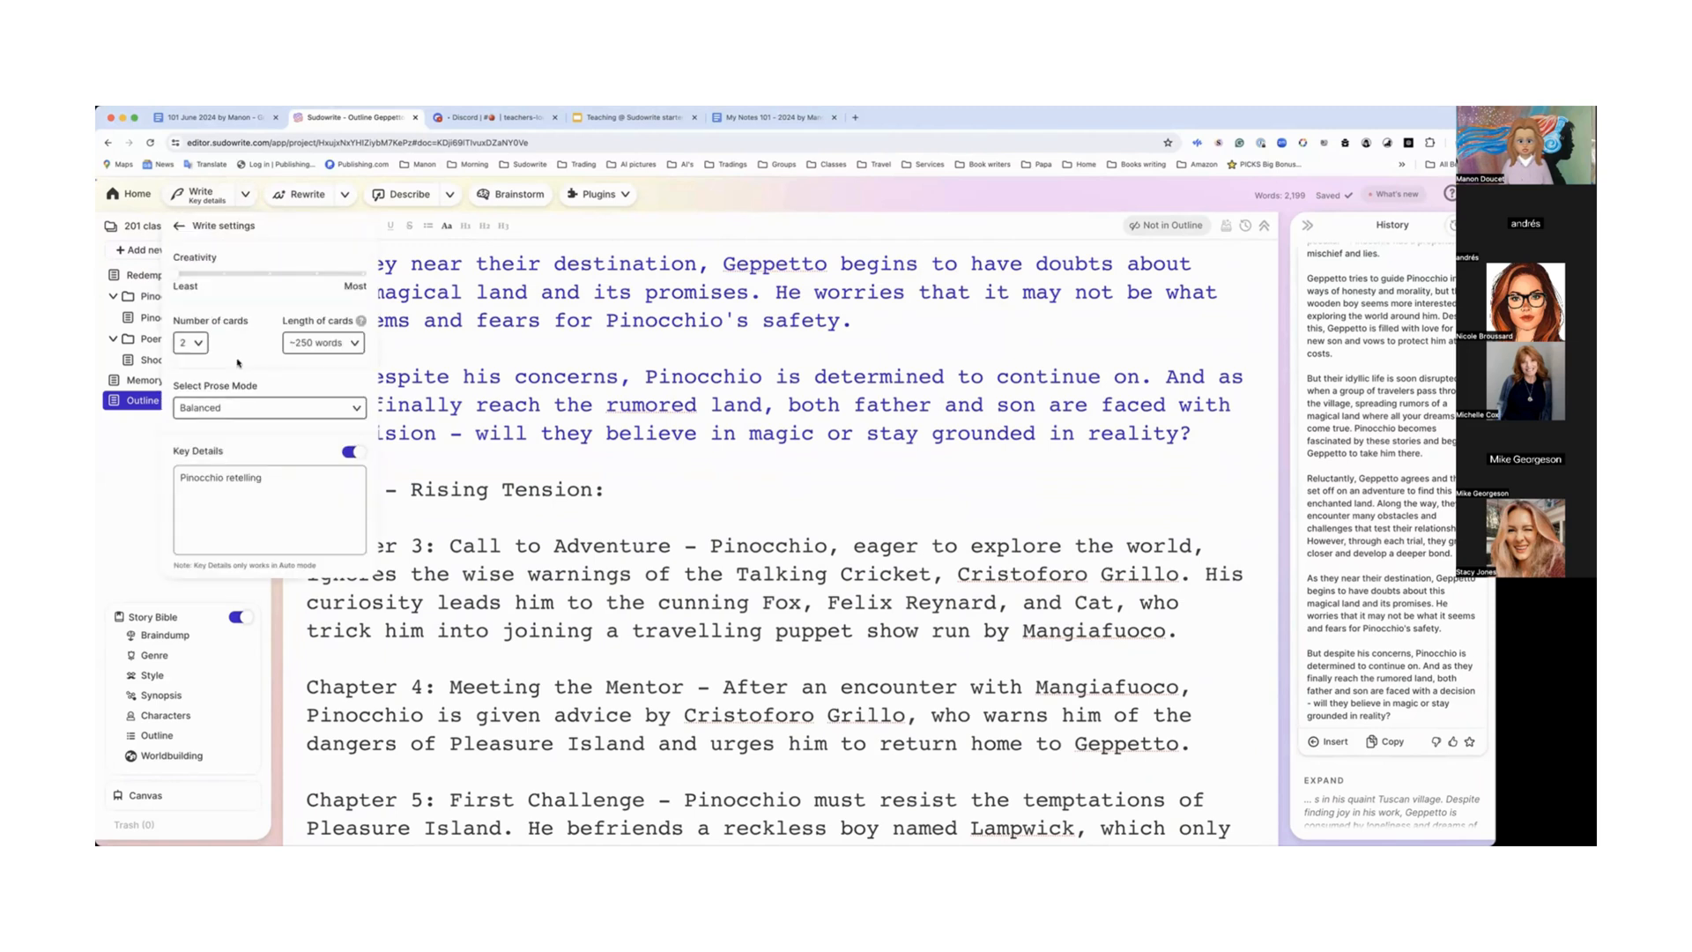
left_click(204, 346)
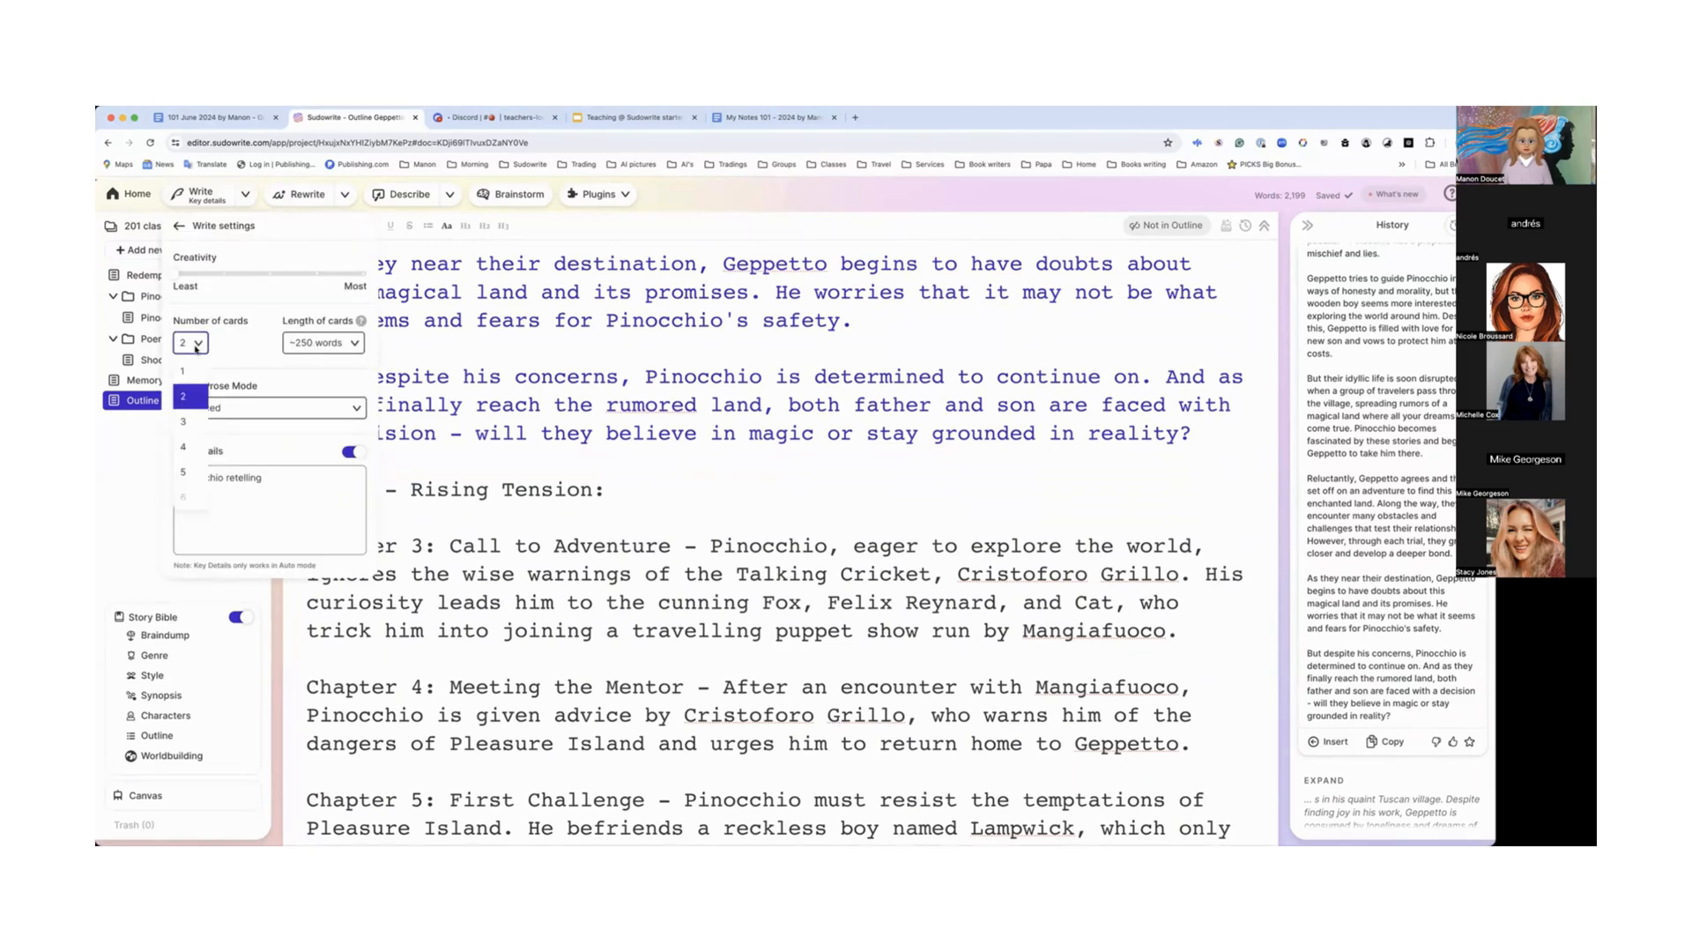
left_click(187, 375)
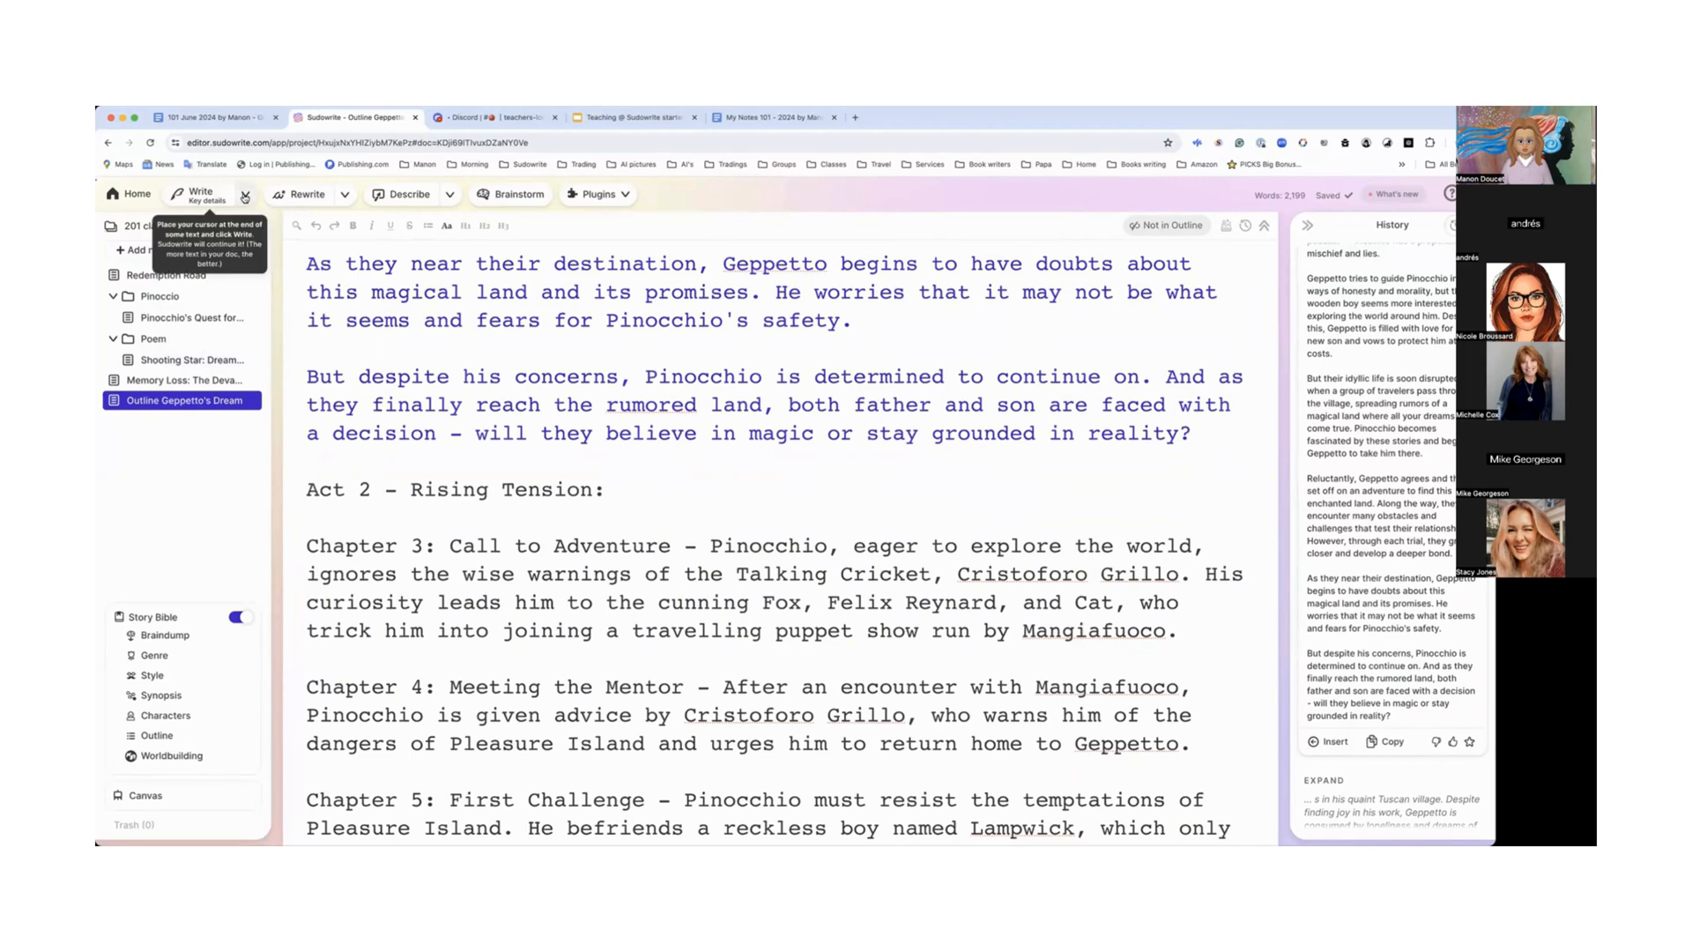
left_click(245, 195)
left_click(250, 373)
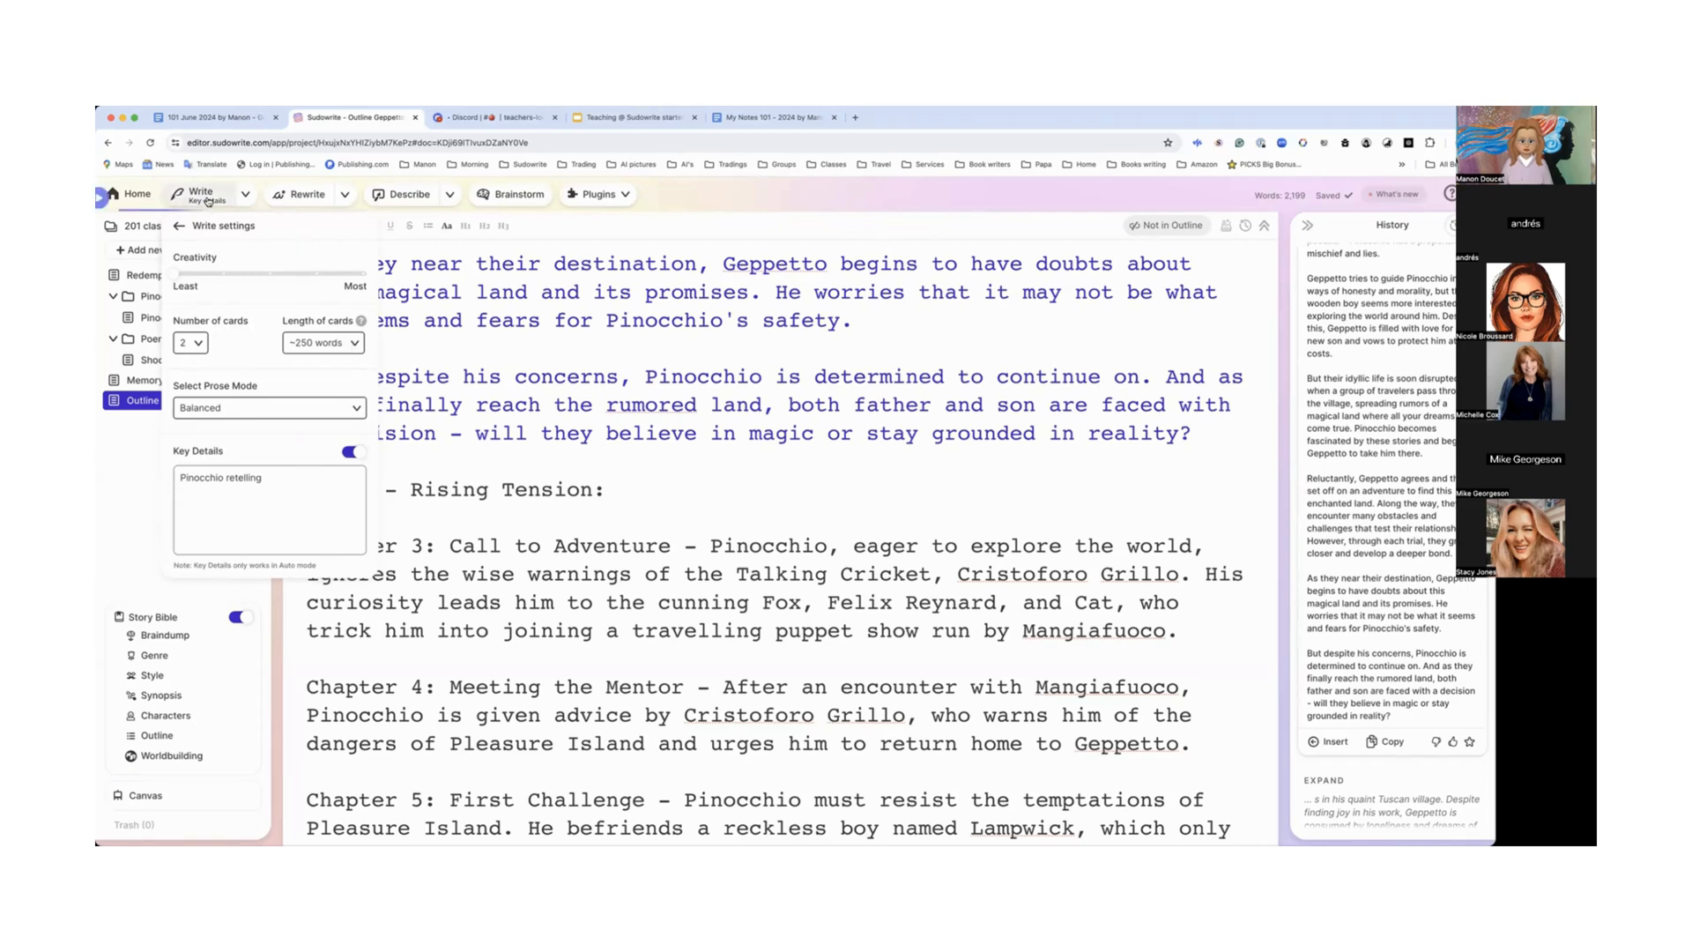
Step: Generate a Write continuation from the end of the Chapter 3 description and read through the first resulting card
left_click(1164, 619)
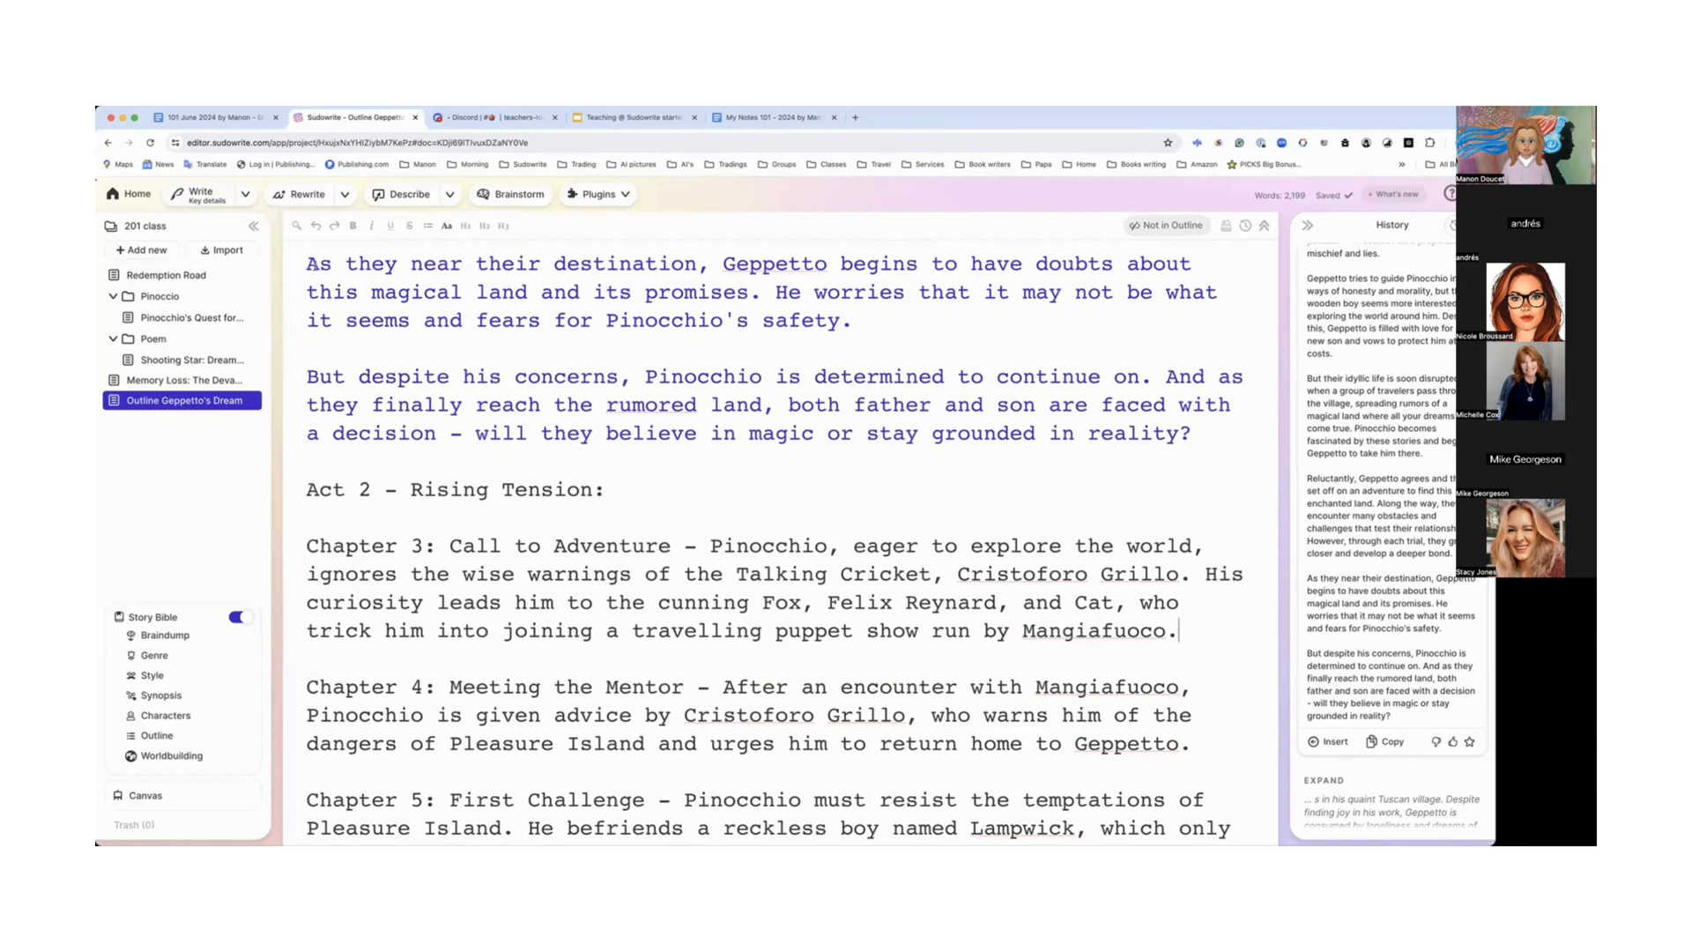
left_click(199, 196)
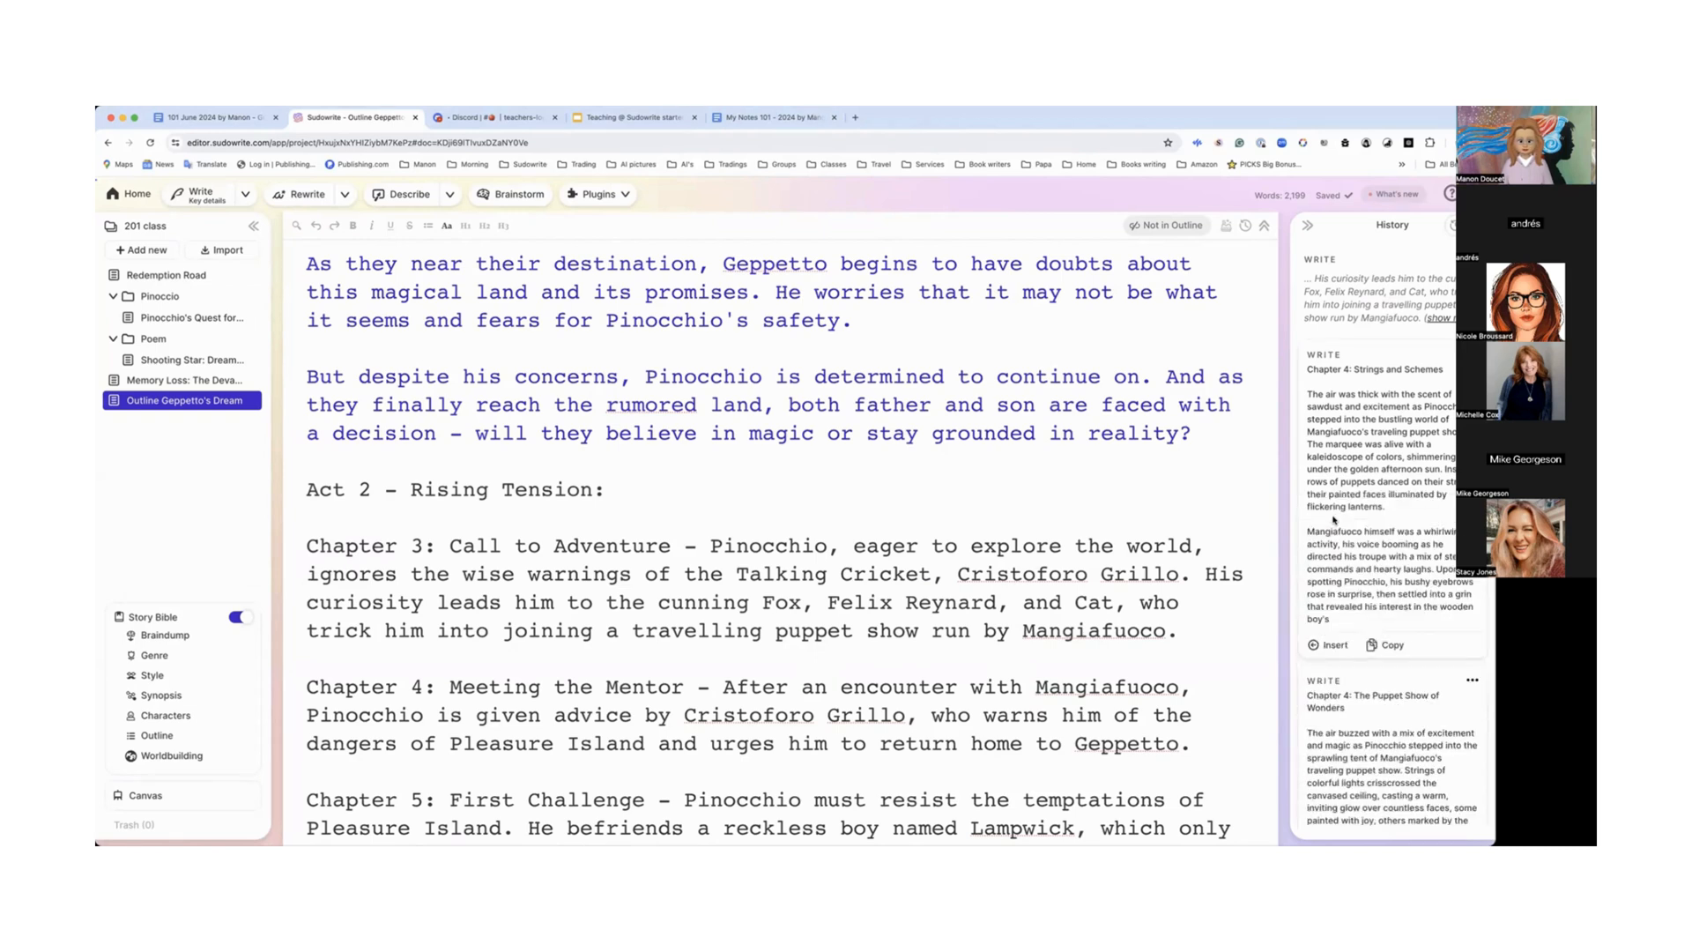
scroll(1334, 520, "down", 2)
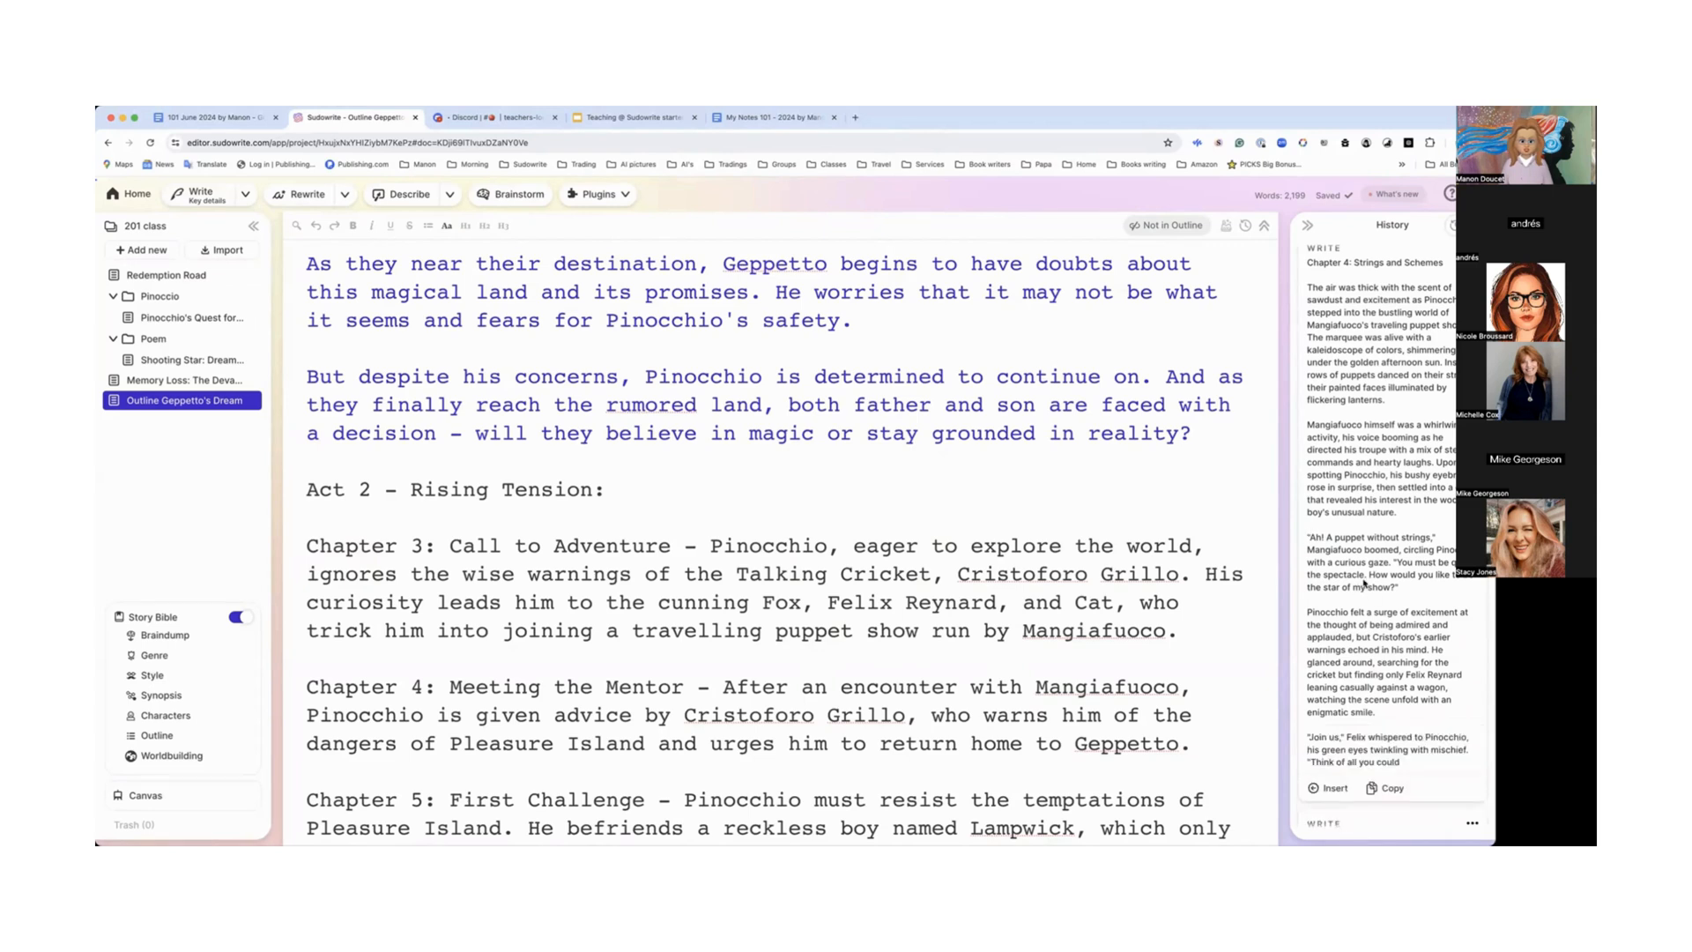
scroll(1366, 583, "down", 2)
scroll(1364, 582, "down", 4)
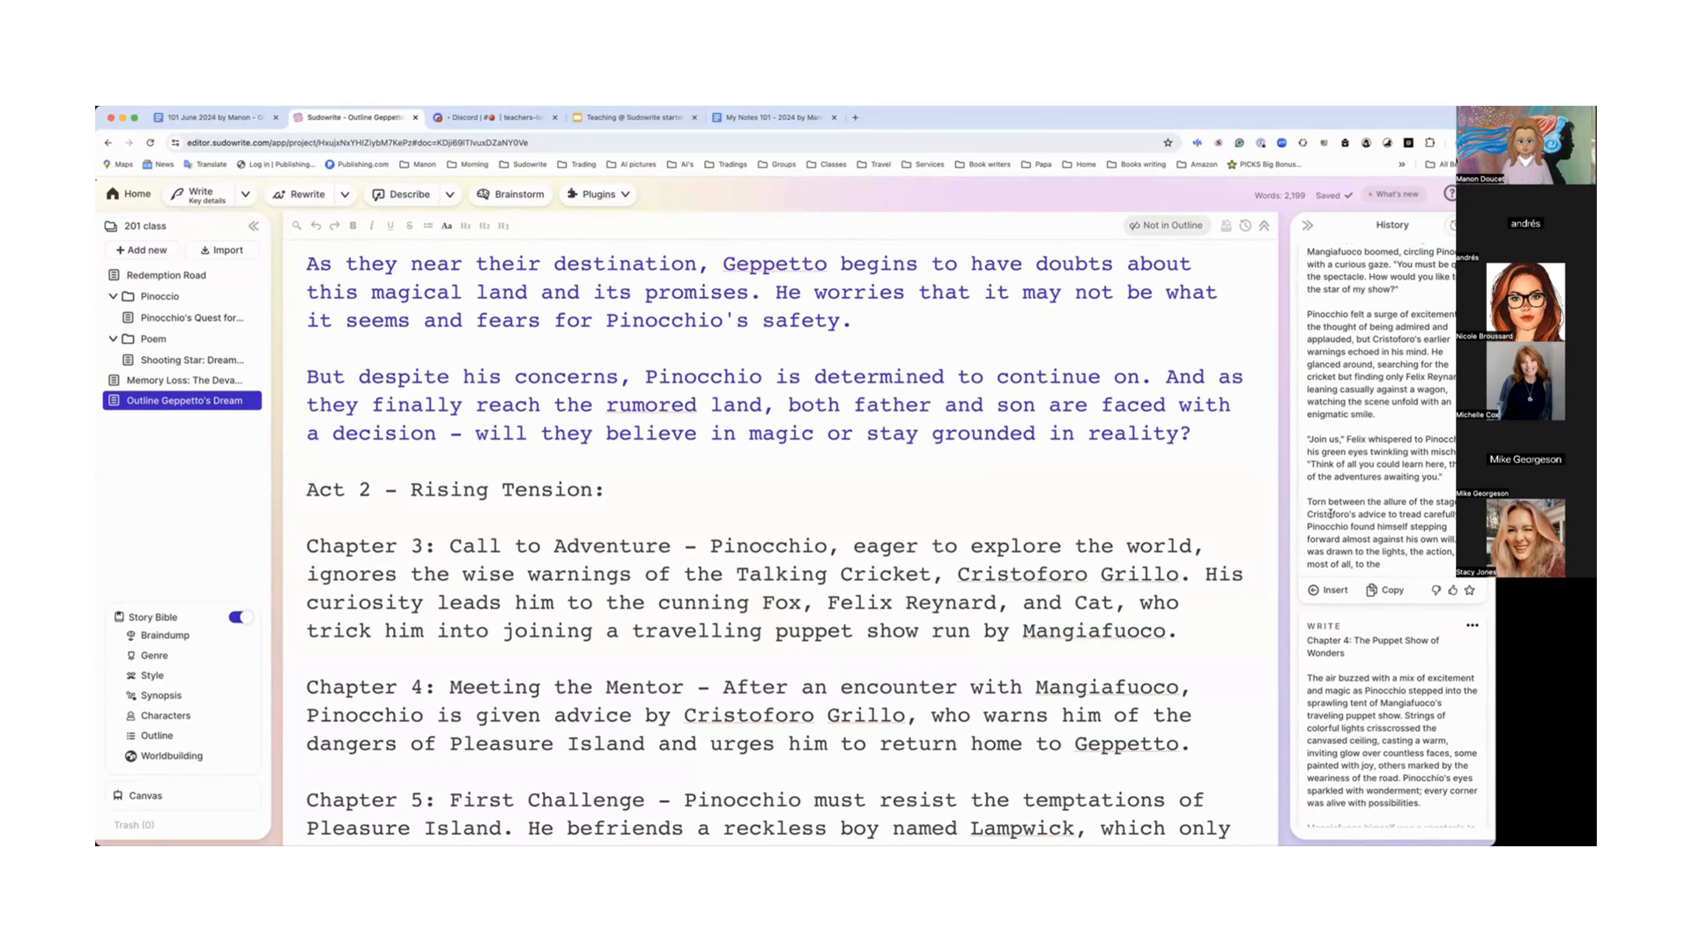
scroll(1331, 513, "up", 8)
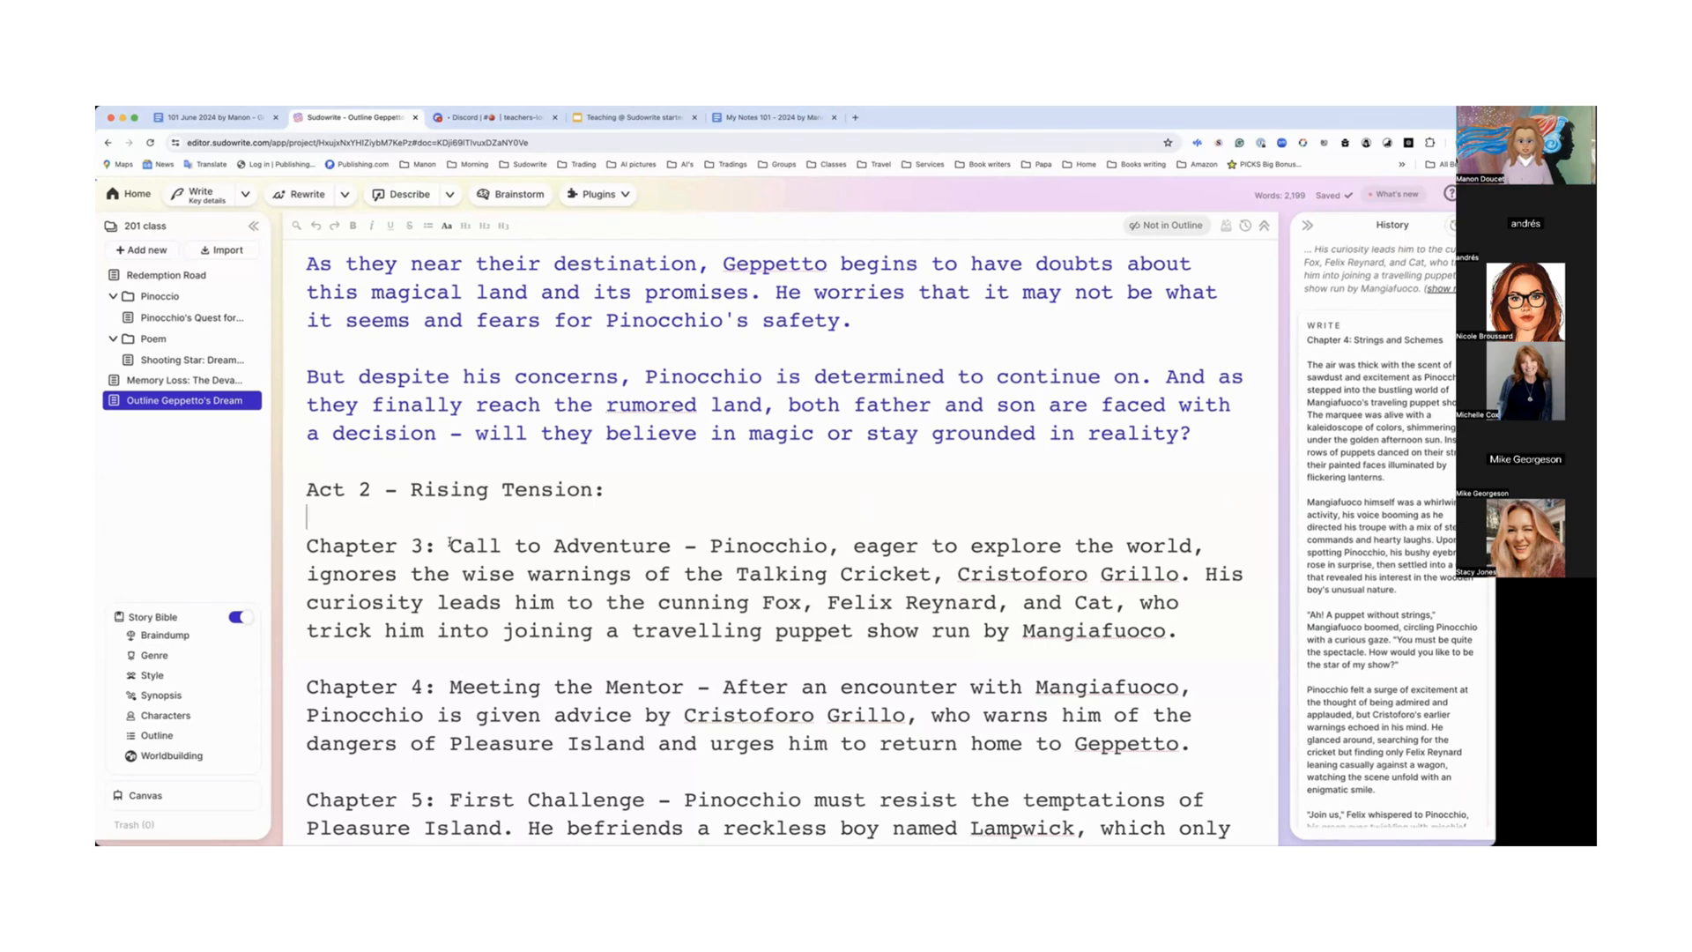
Step: Run Expand on the Chapter 3 Call to Adventure description and look through the result in the history
left_click_drag(450, 546, 1183, 624)
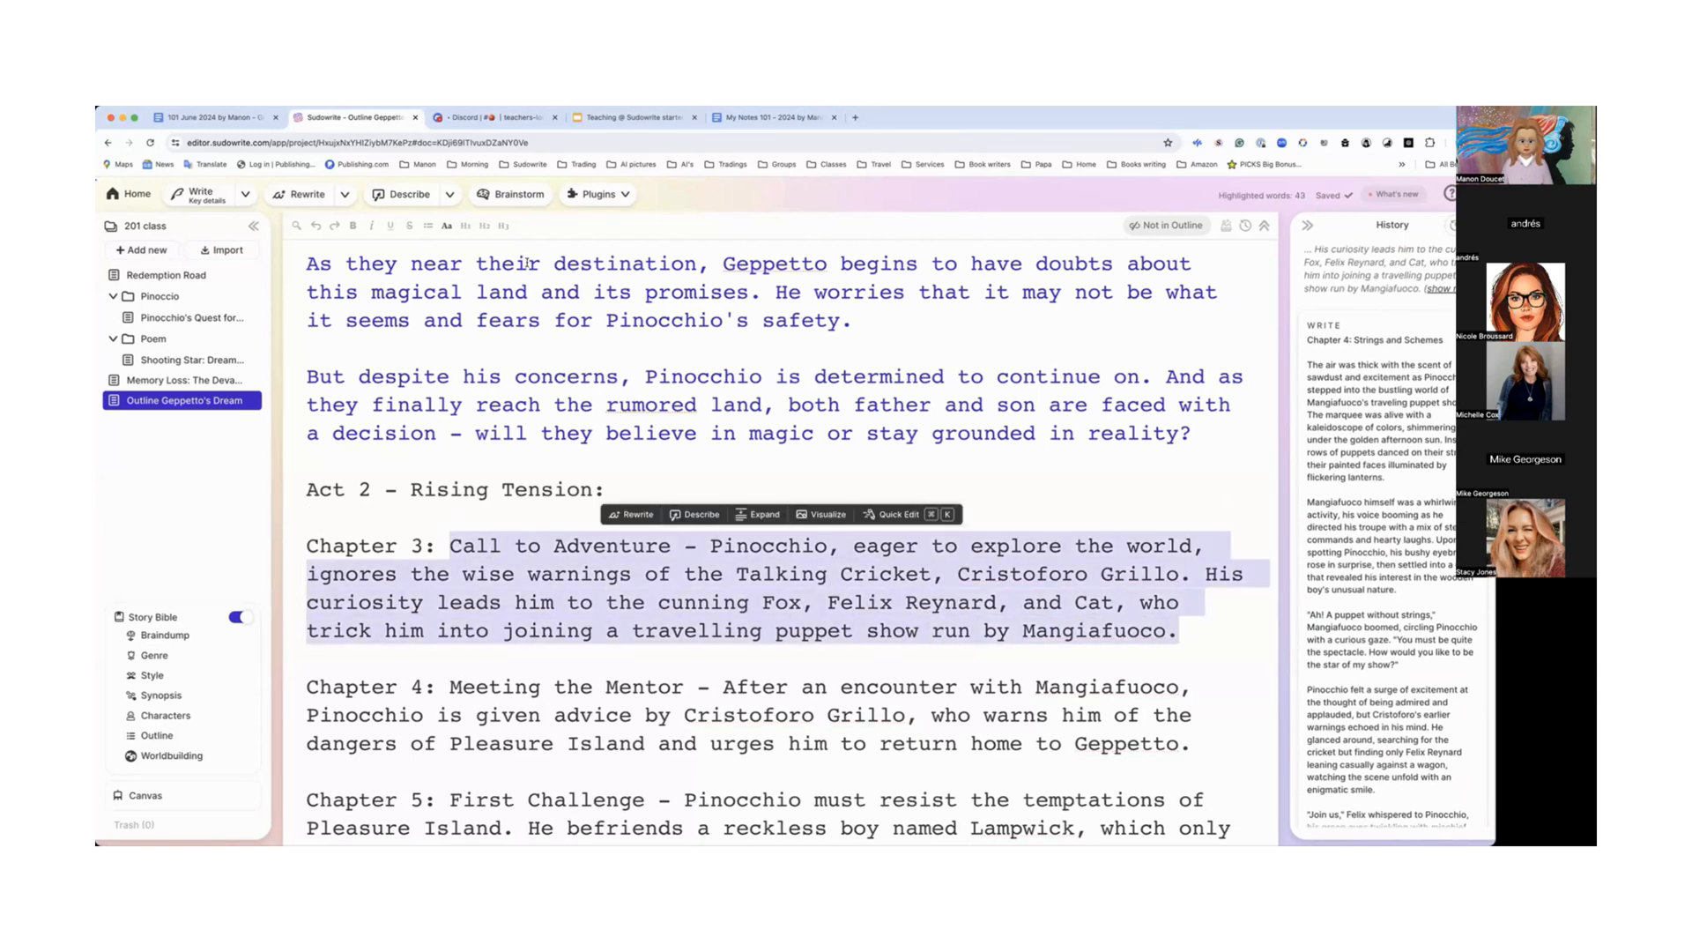
left_click(762, 515)
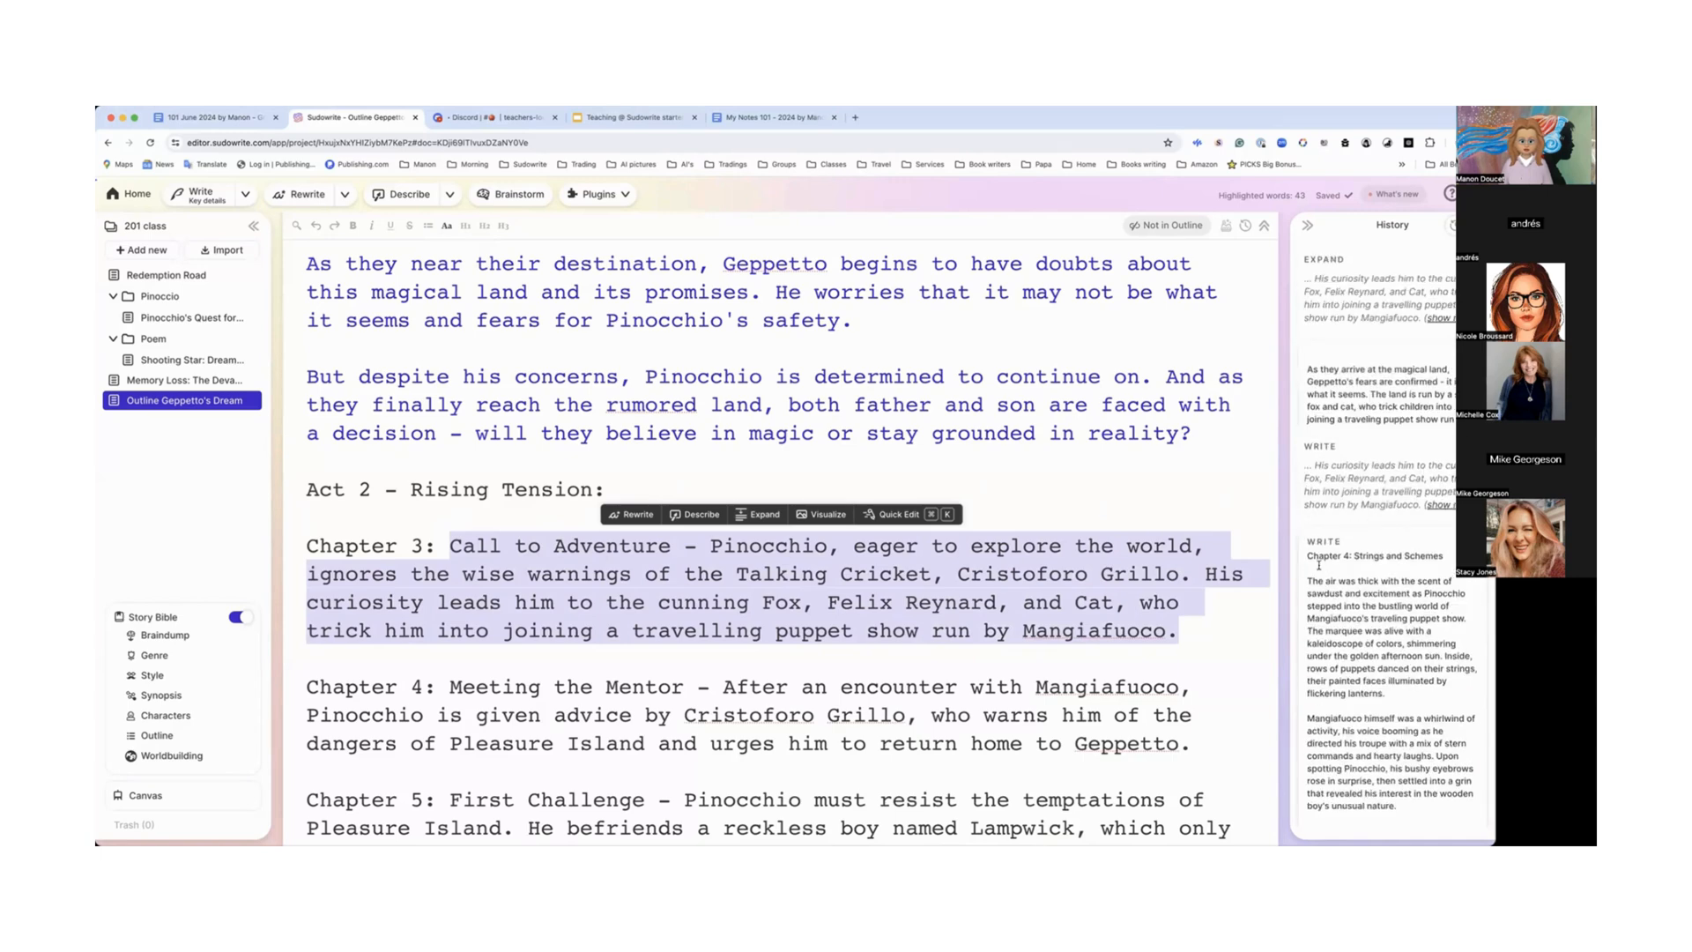
scroll(1358, 763, "down", 5)
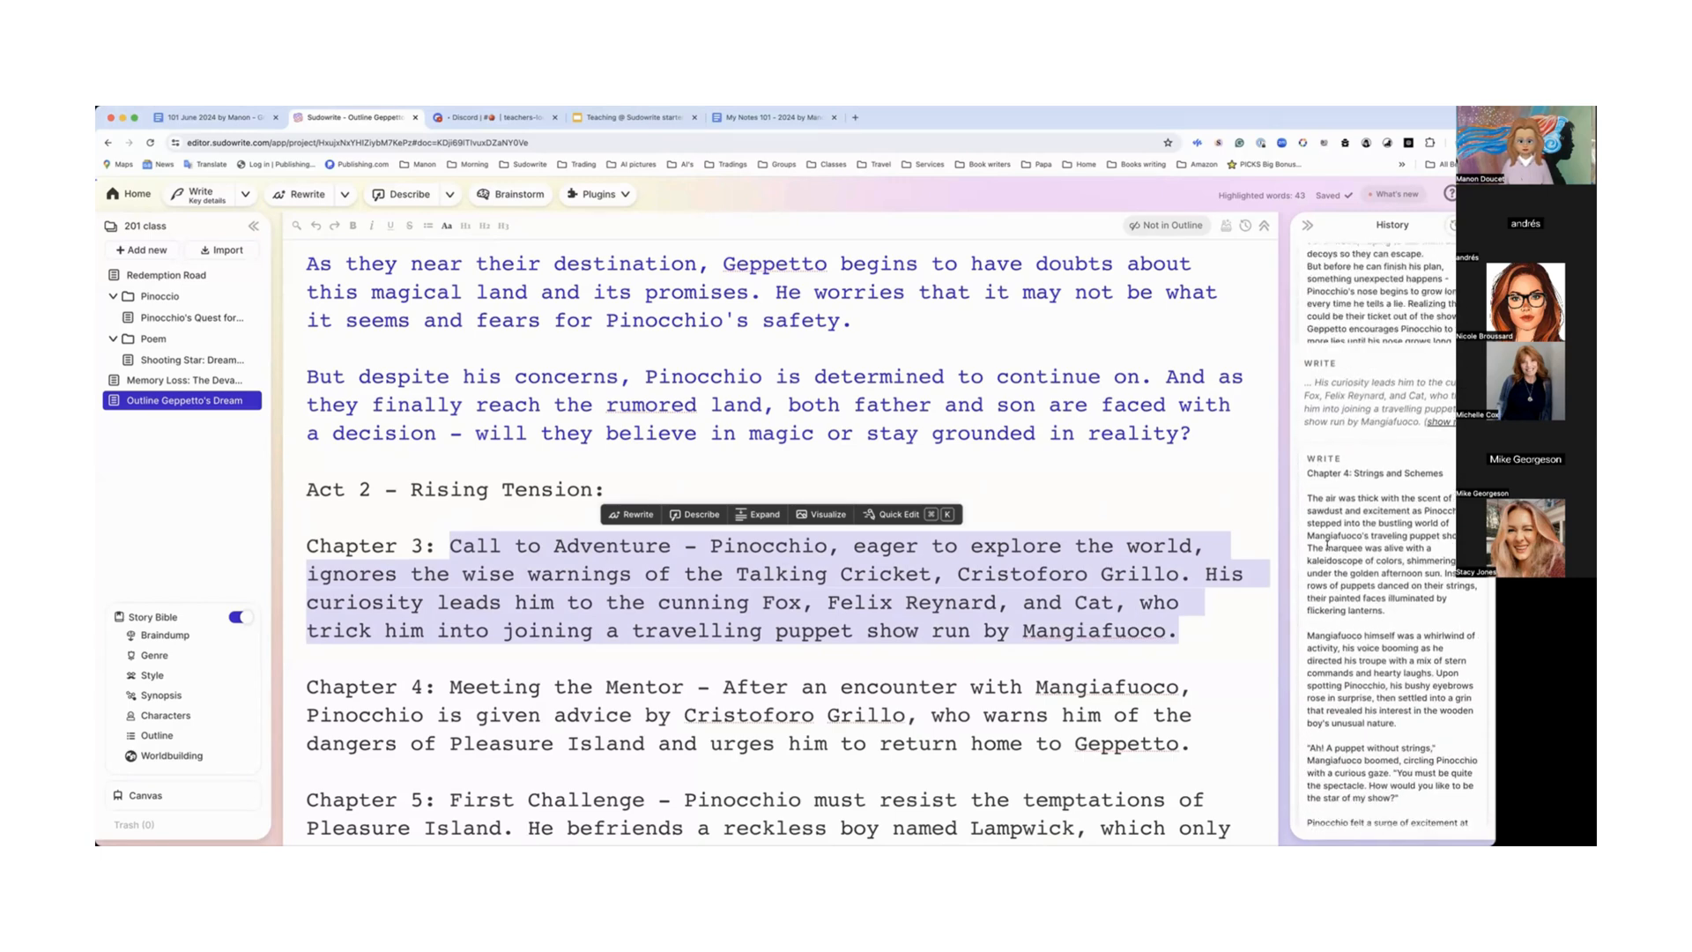
scroll(1356, 600, "up", 1)
scroll(1356, 600, "down", 10)
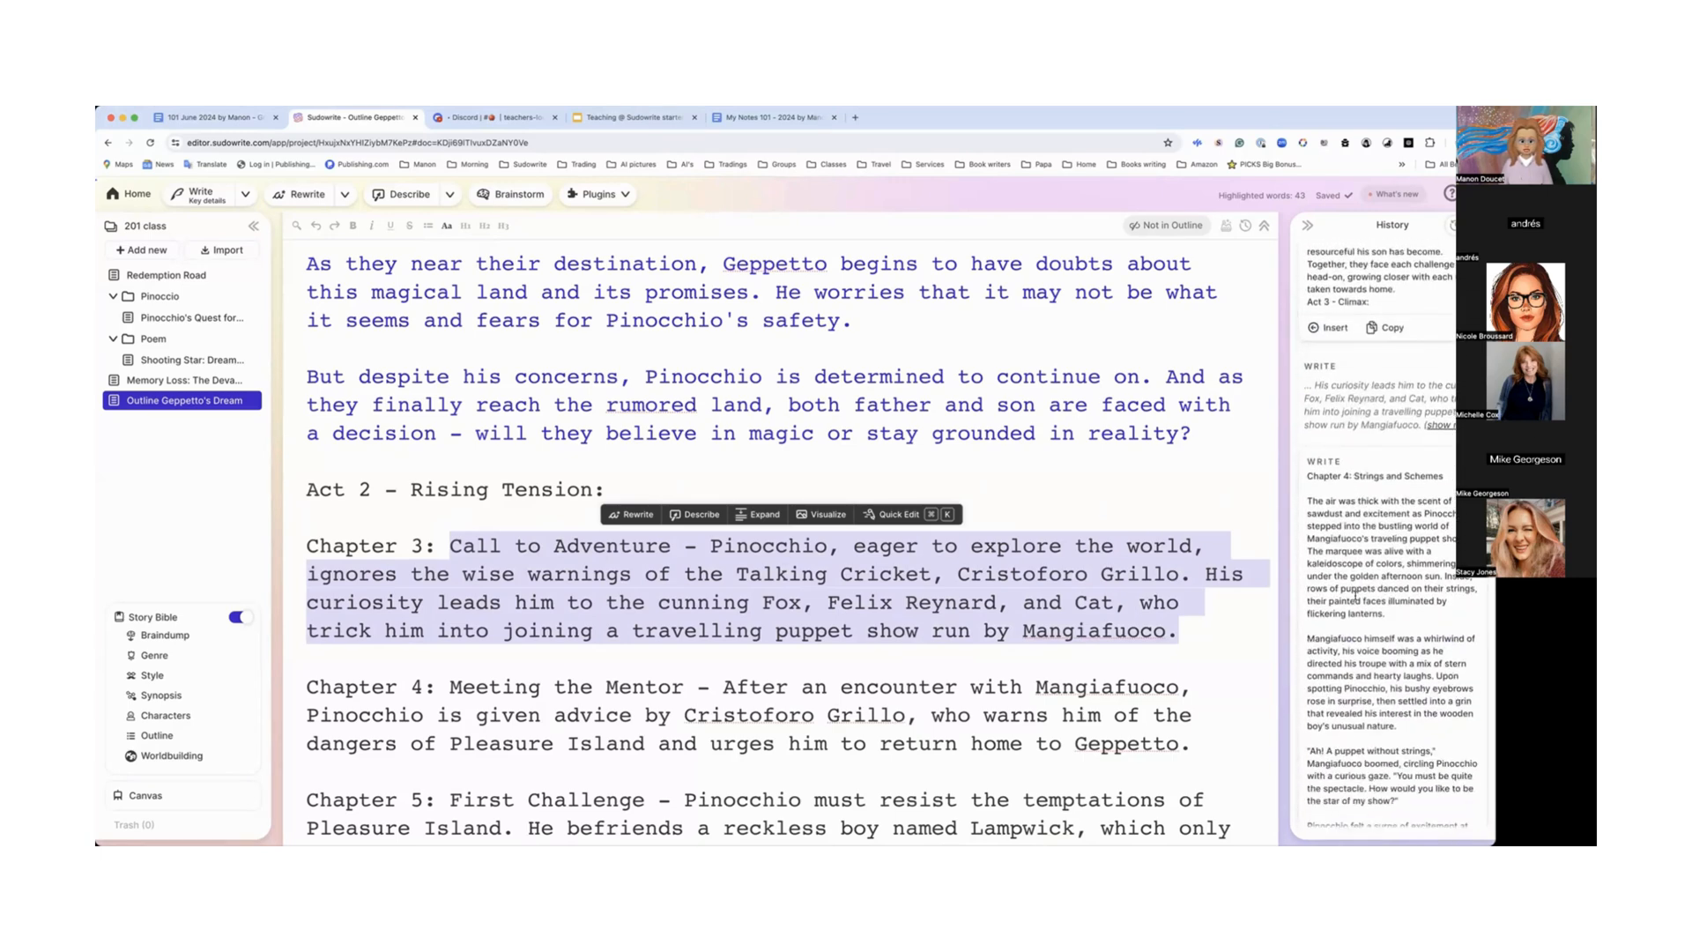
scroll(1356, 597, "down", 3)
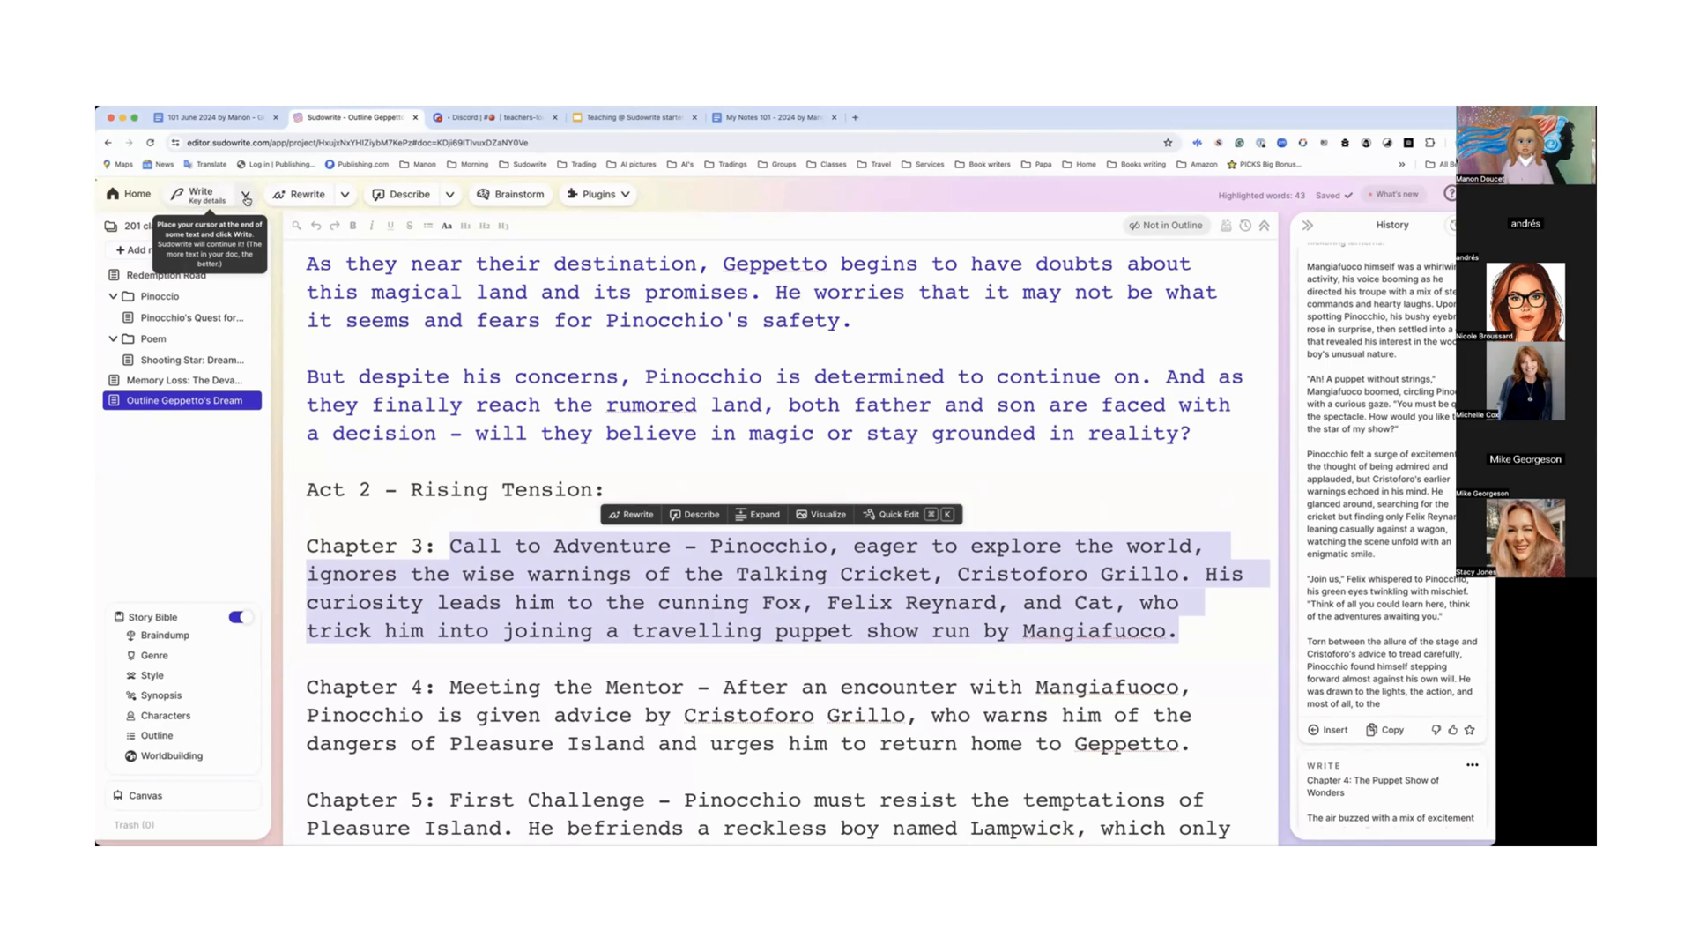
Step: Switch Write to Guided mode and try its Suggestions option, then return to the end of the Chapter 3 description
left_click(246, 197)
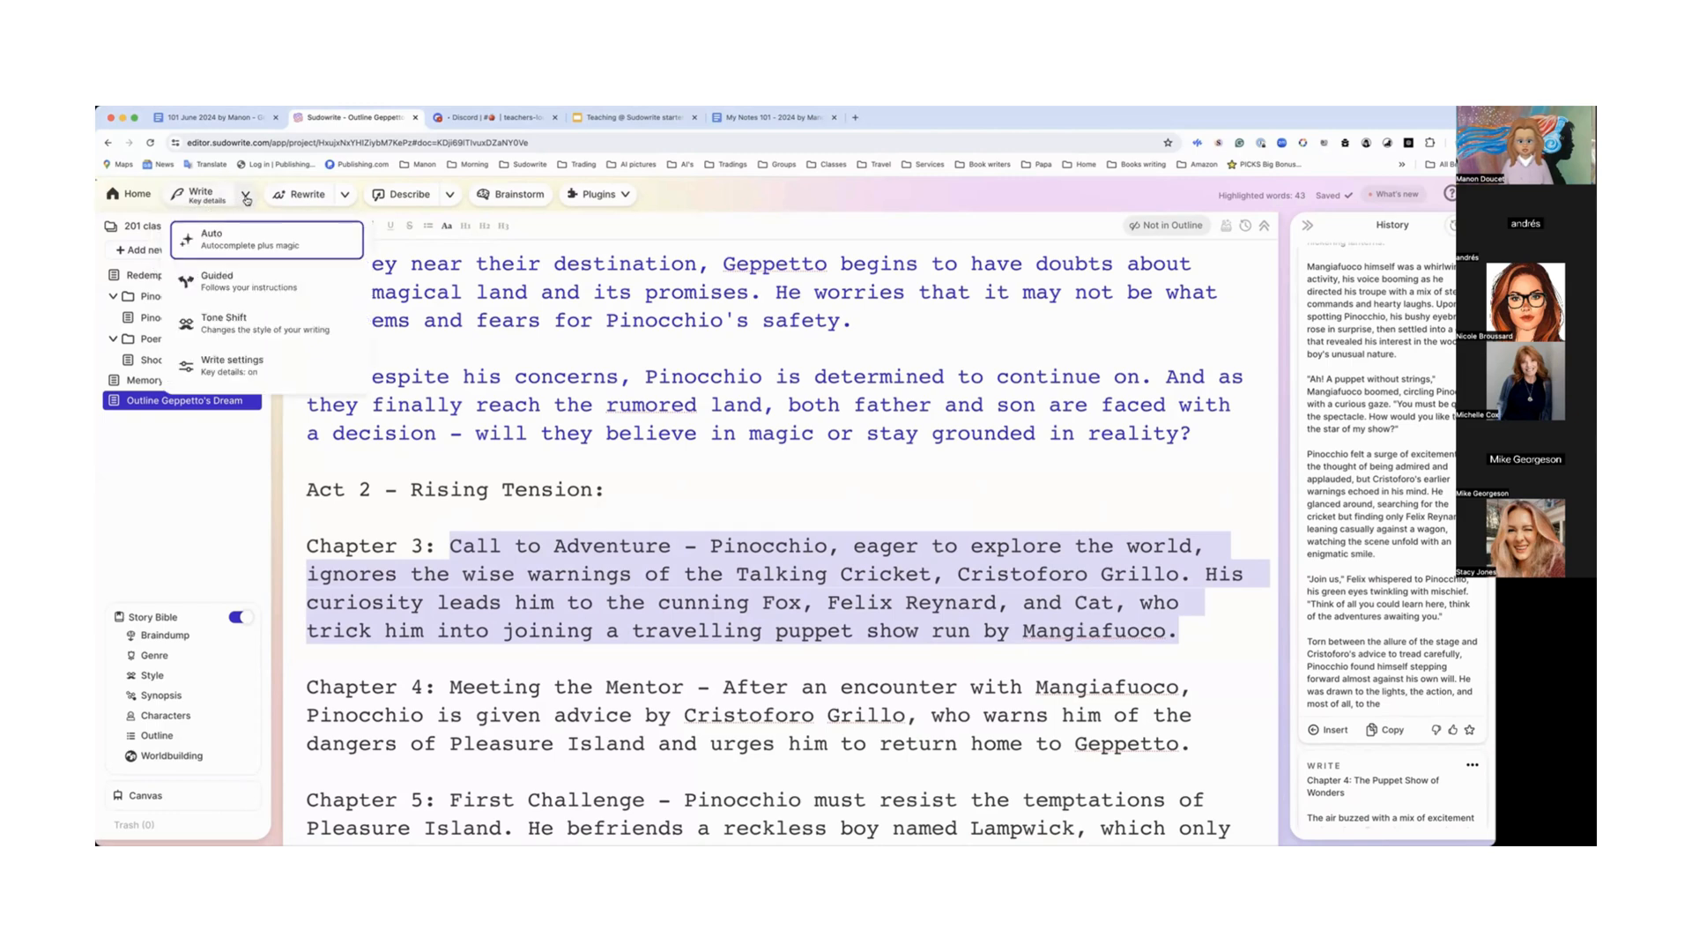
left_click(259, 288)
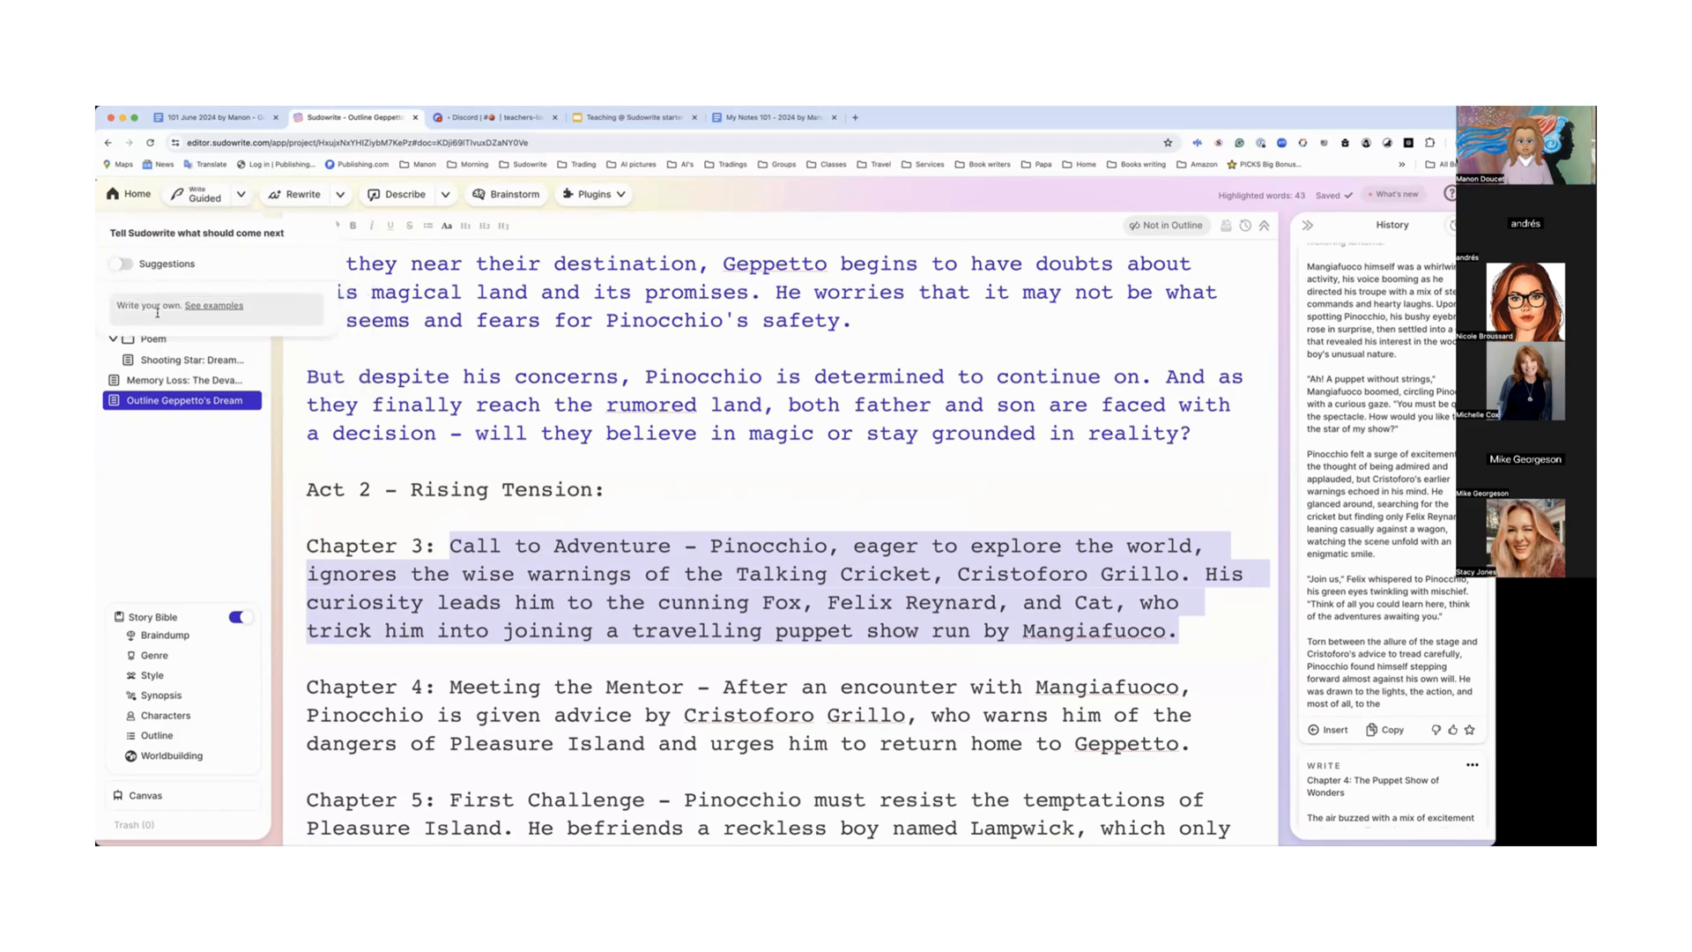
left_click(121, 266)
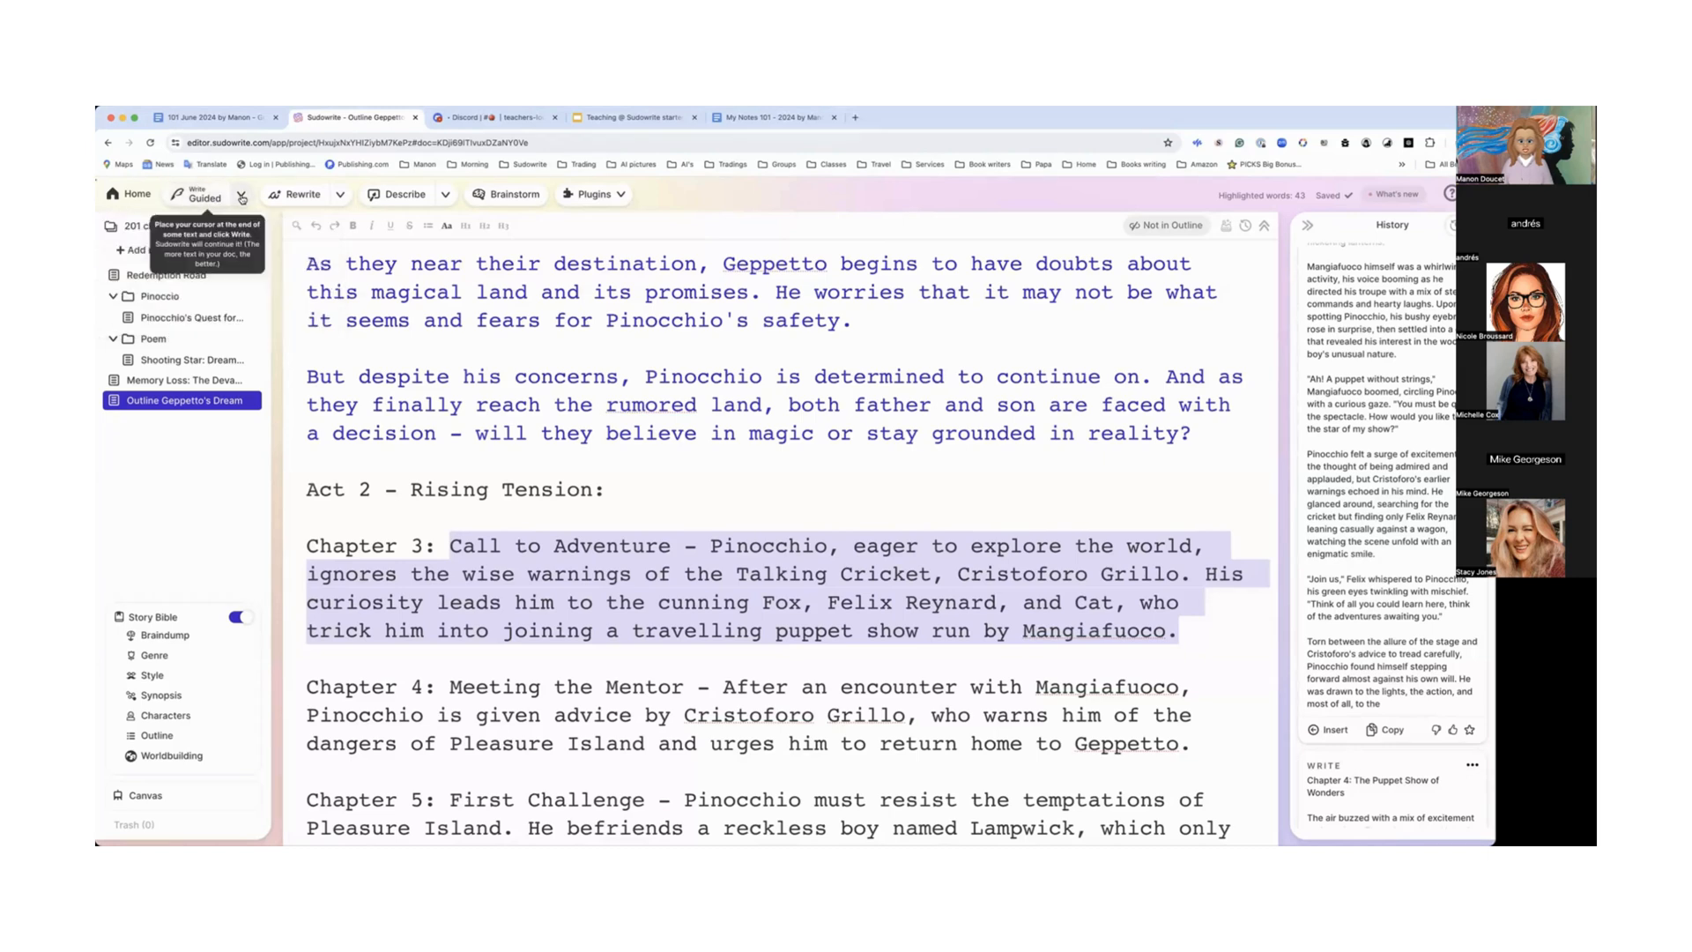
left_click(241, 196)
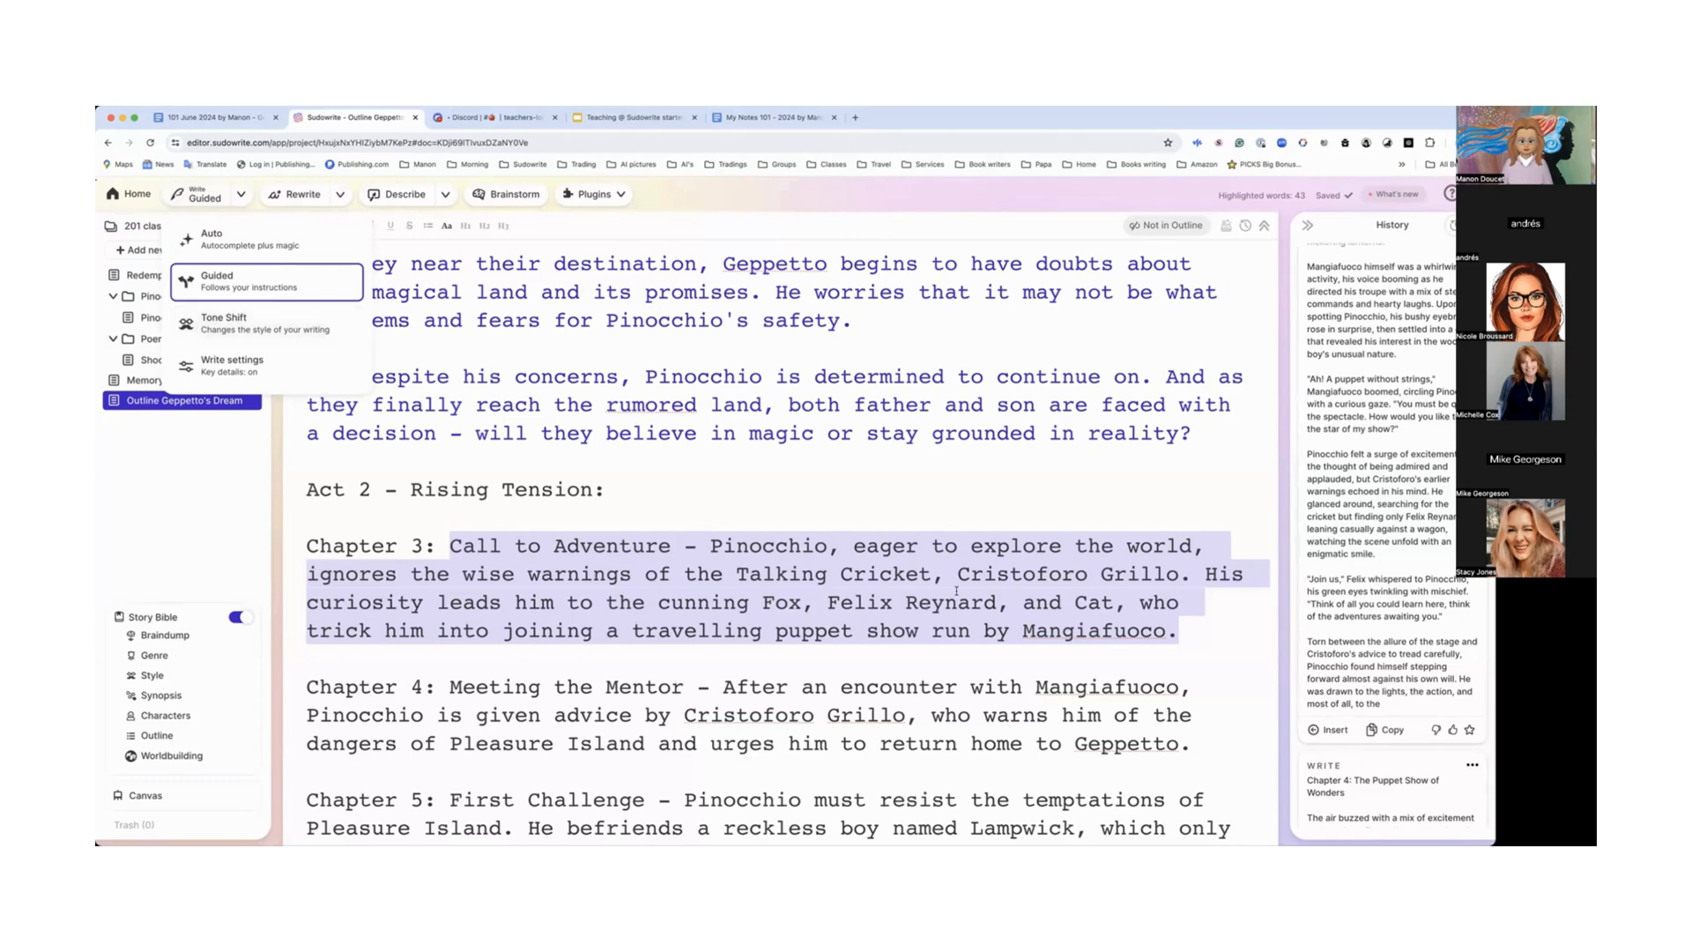
left_click(1205, 640)
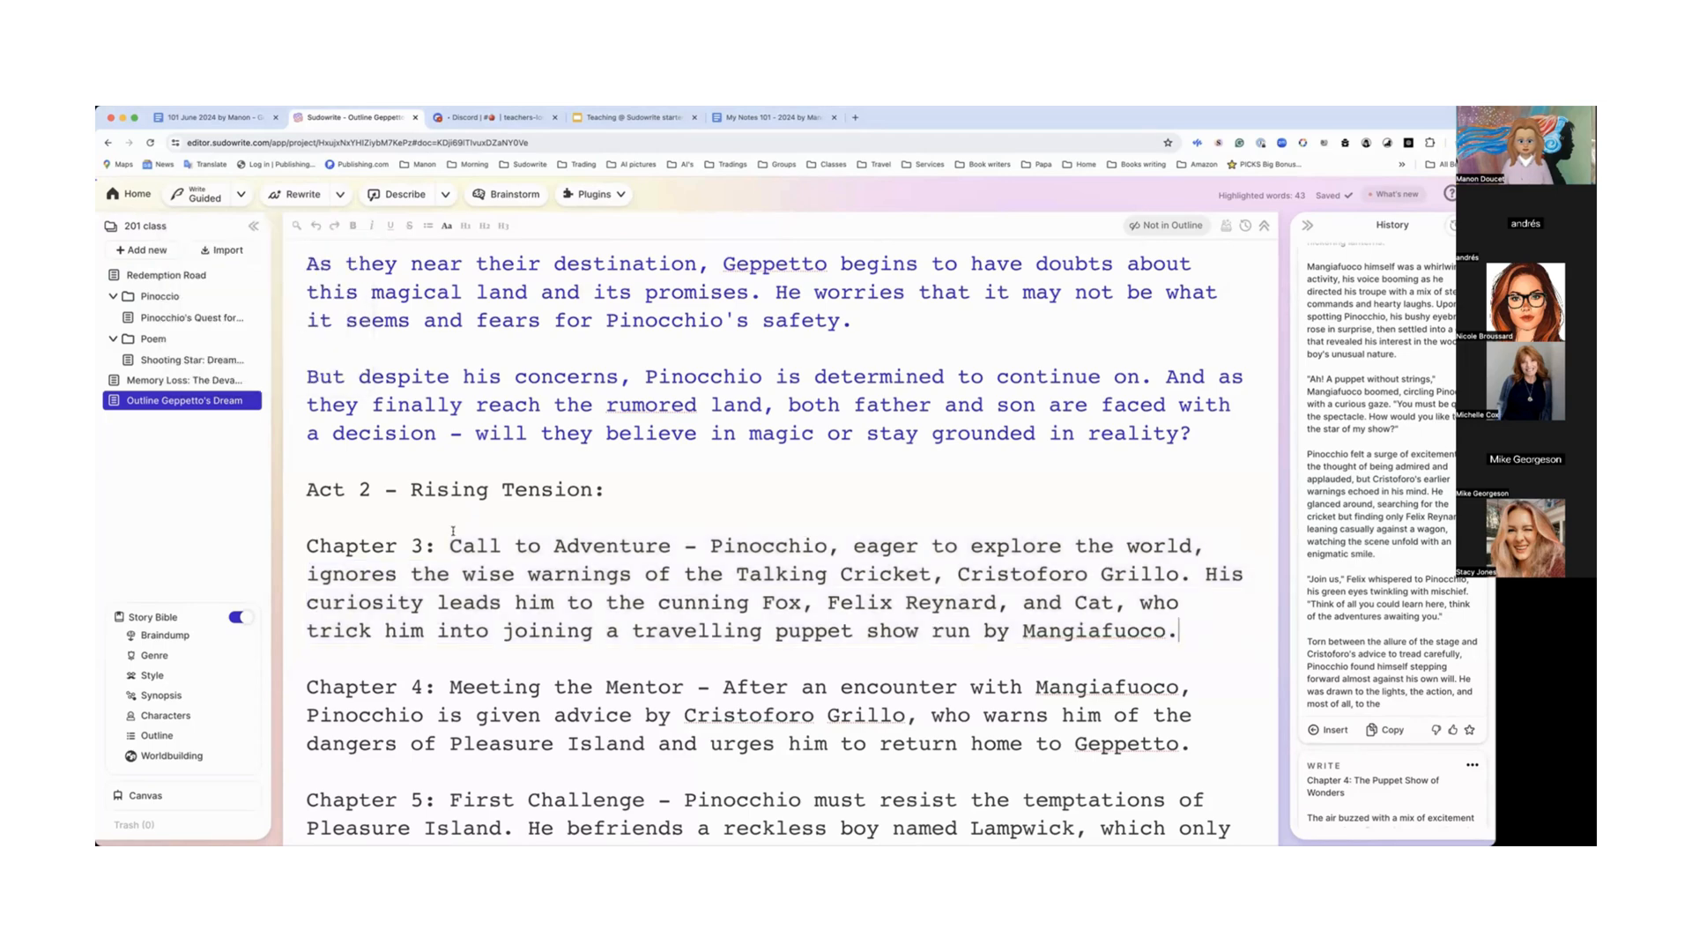
Step: Replace the Chapter 3 description after the Call to Adventure heading with its Expand result from the history and review the inserted text
left_click_drag(448, 544, 1181, 633)
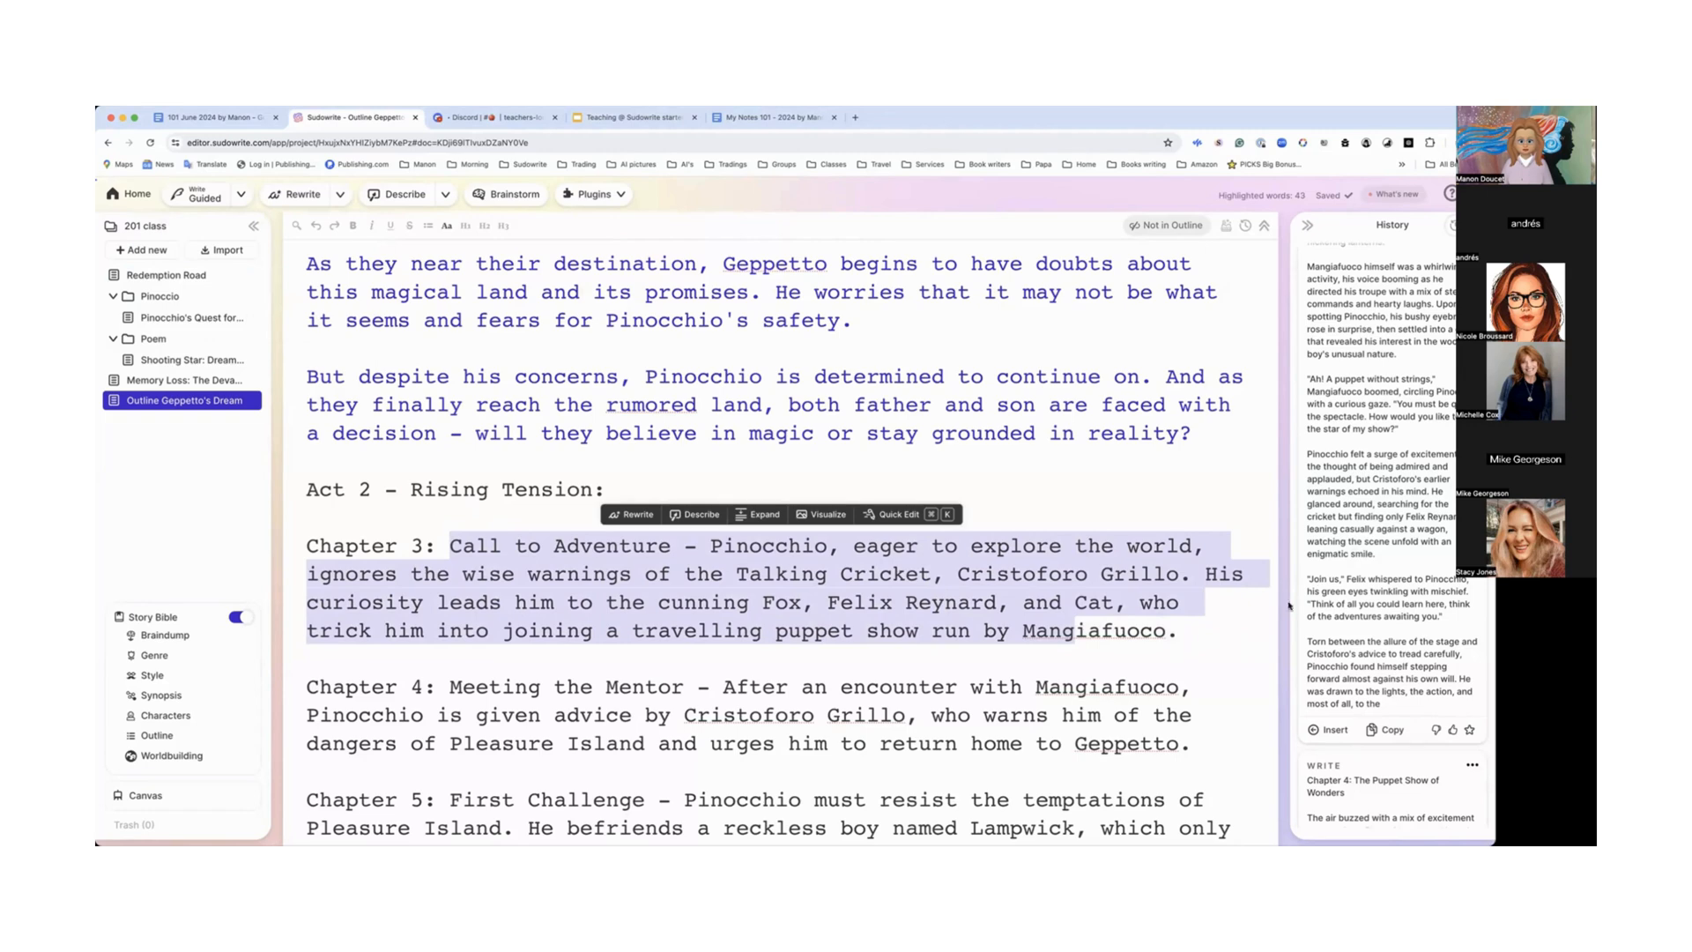
scroll(1368, 594, "up", 5)
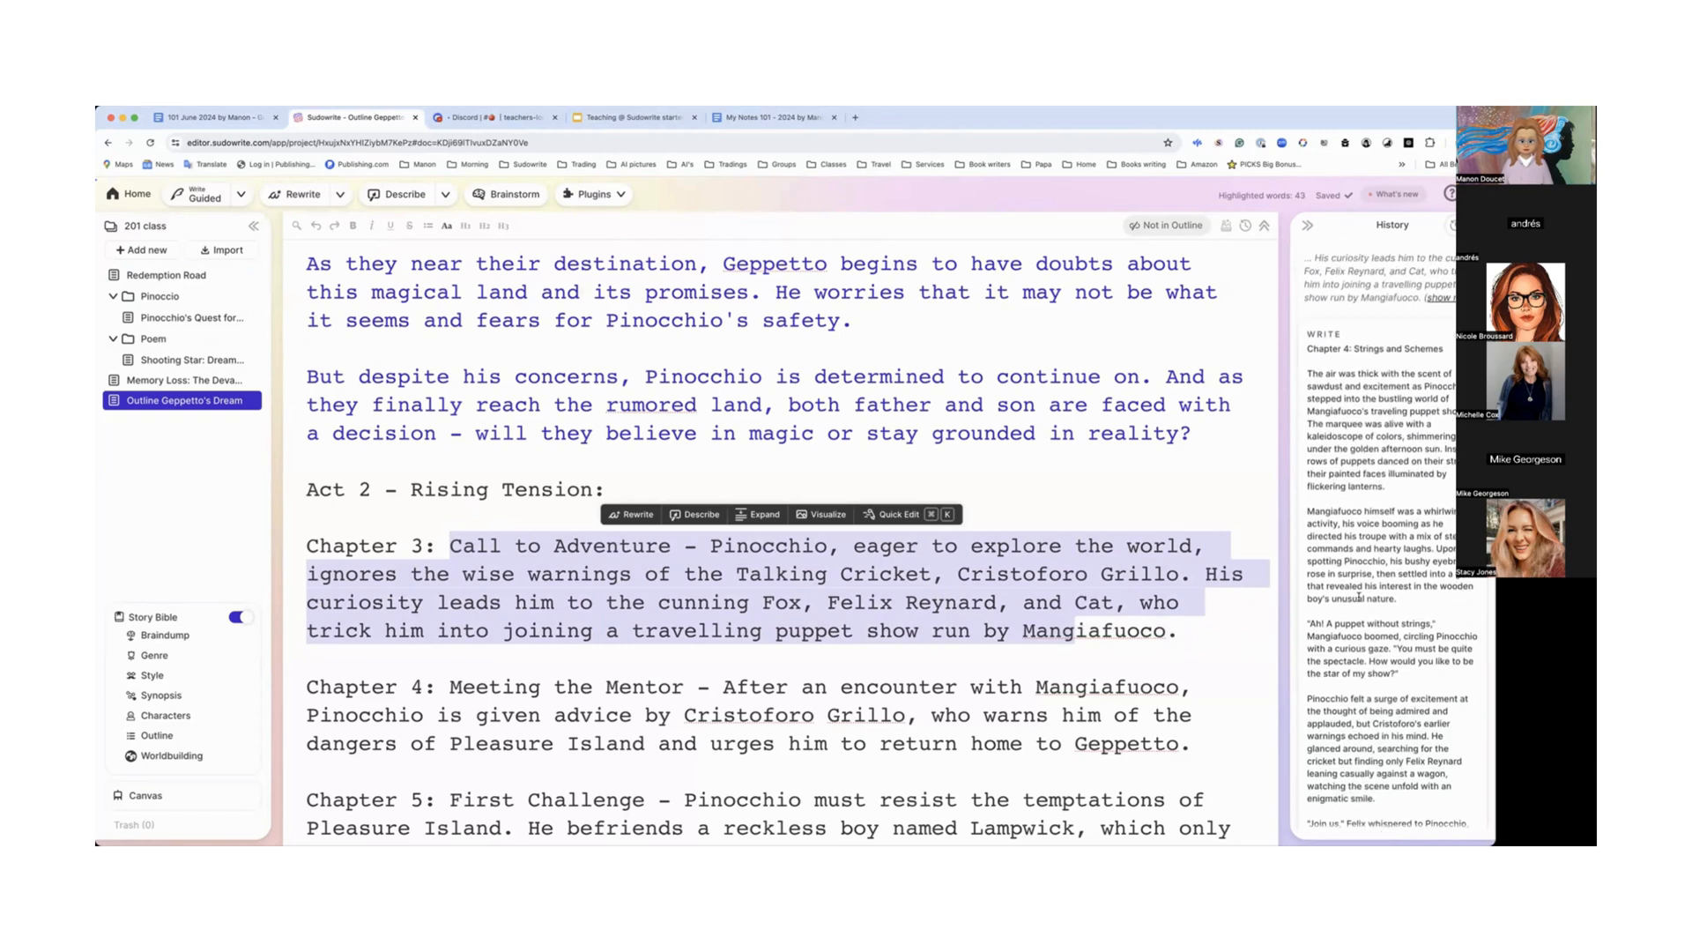
left_click(840, 610)
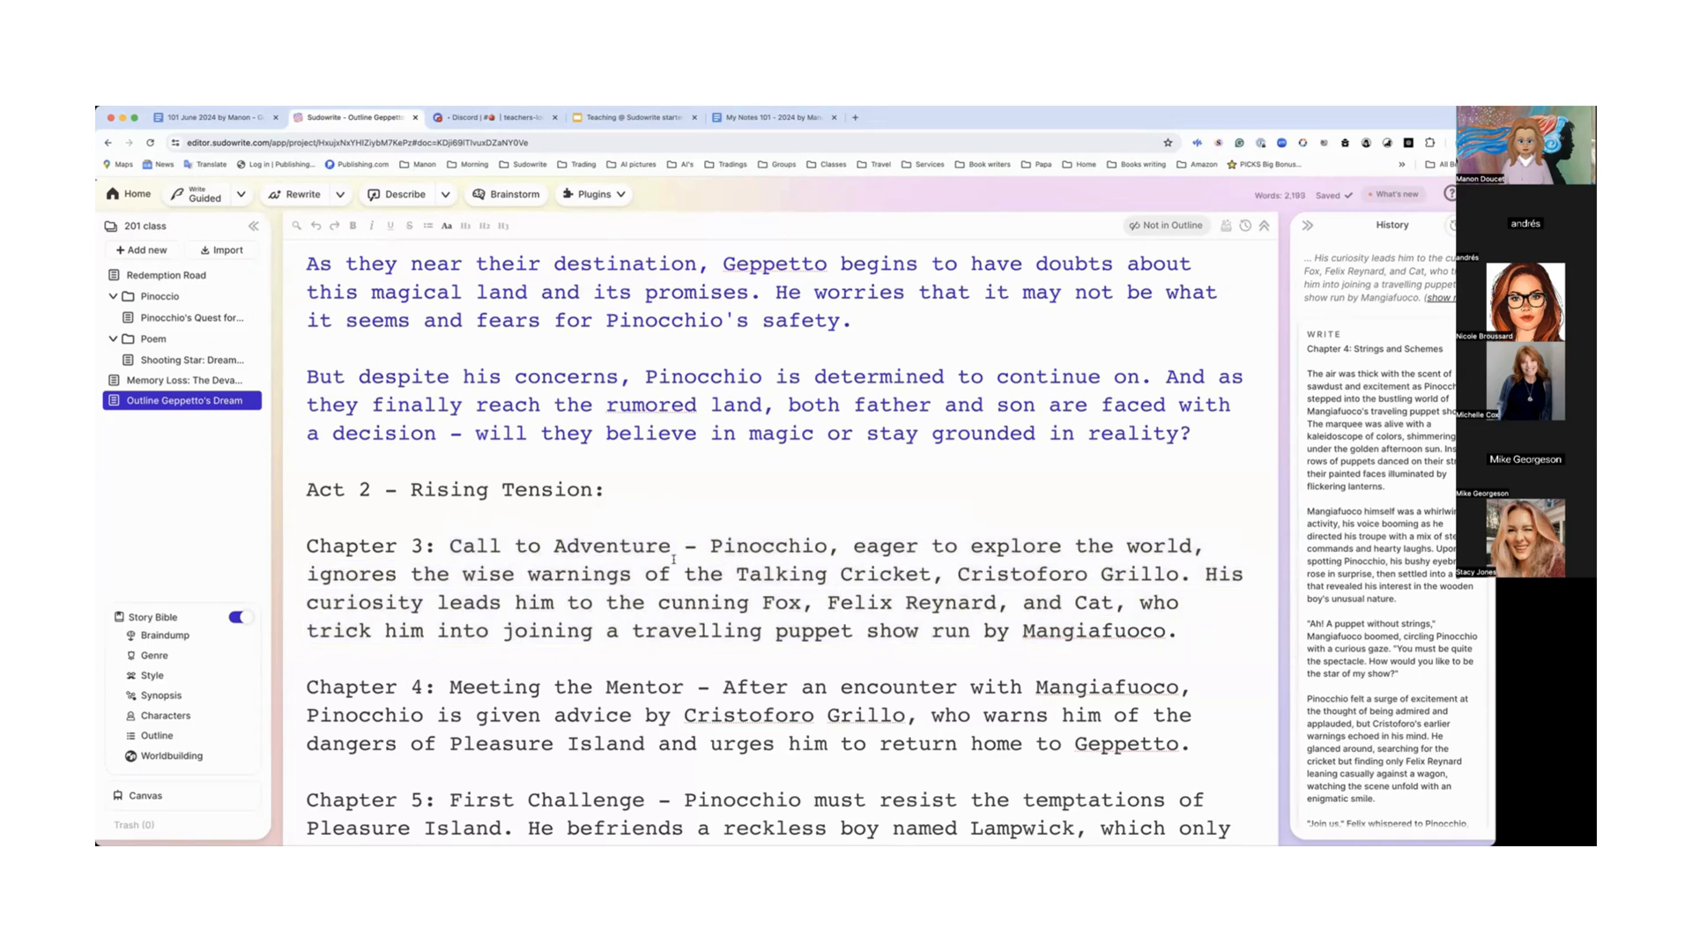
left_click_drag(710, 546, 1179, 631)
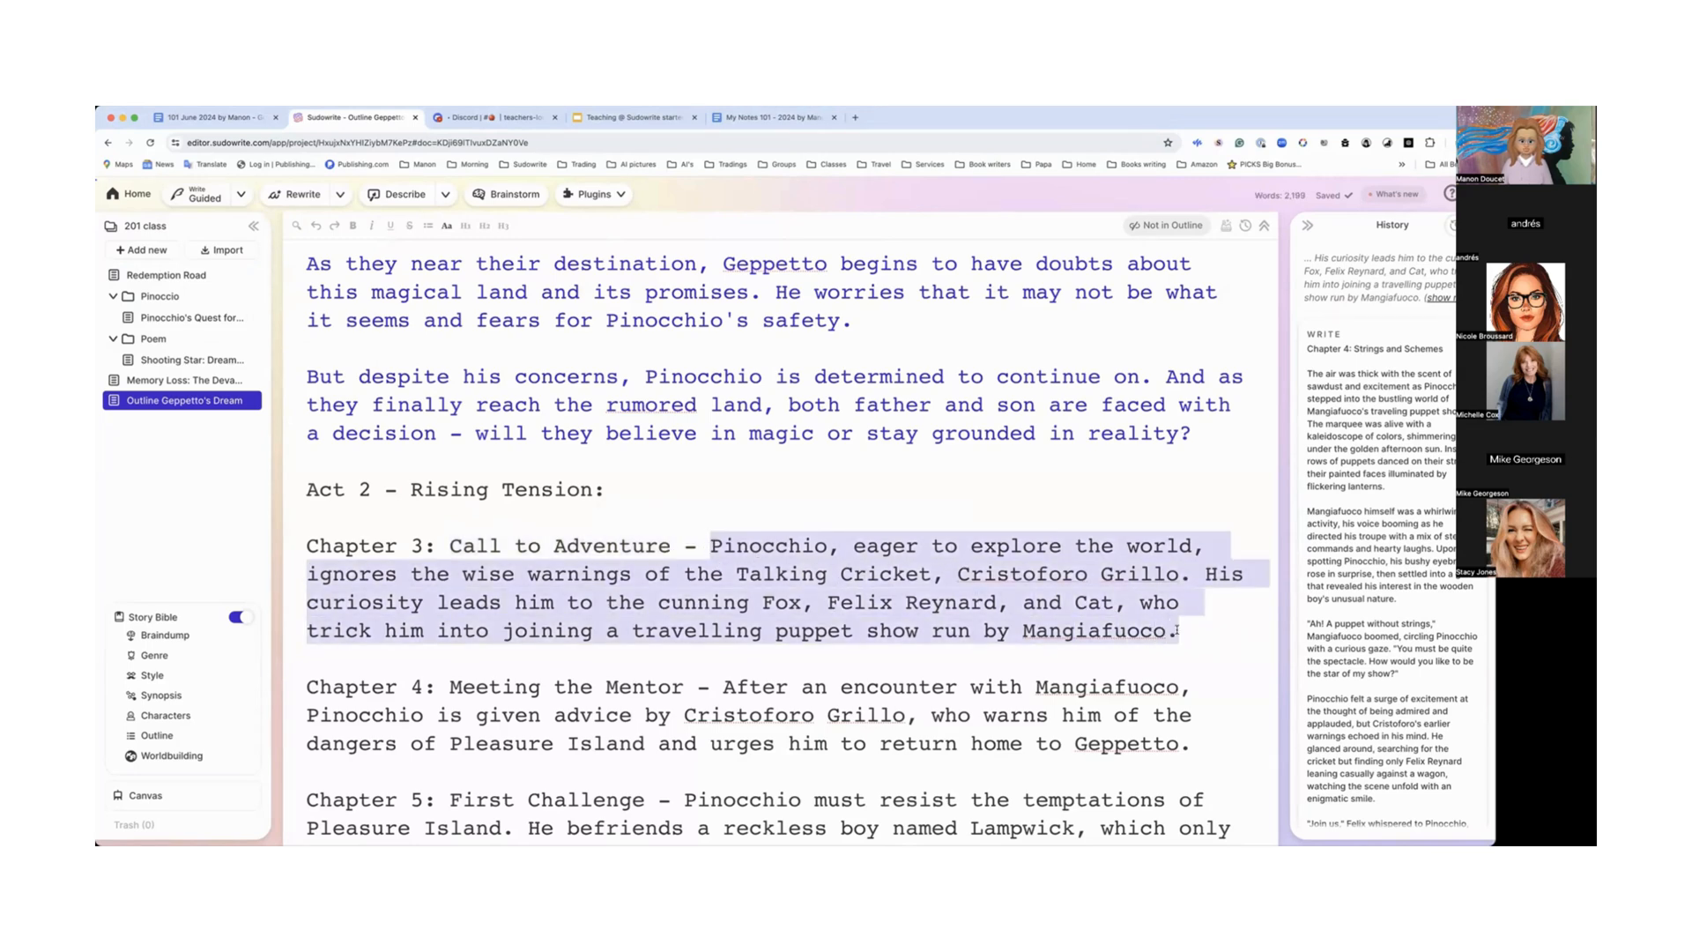
scroll(1357, 744, "up", 7)
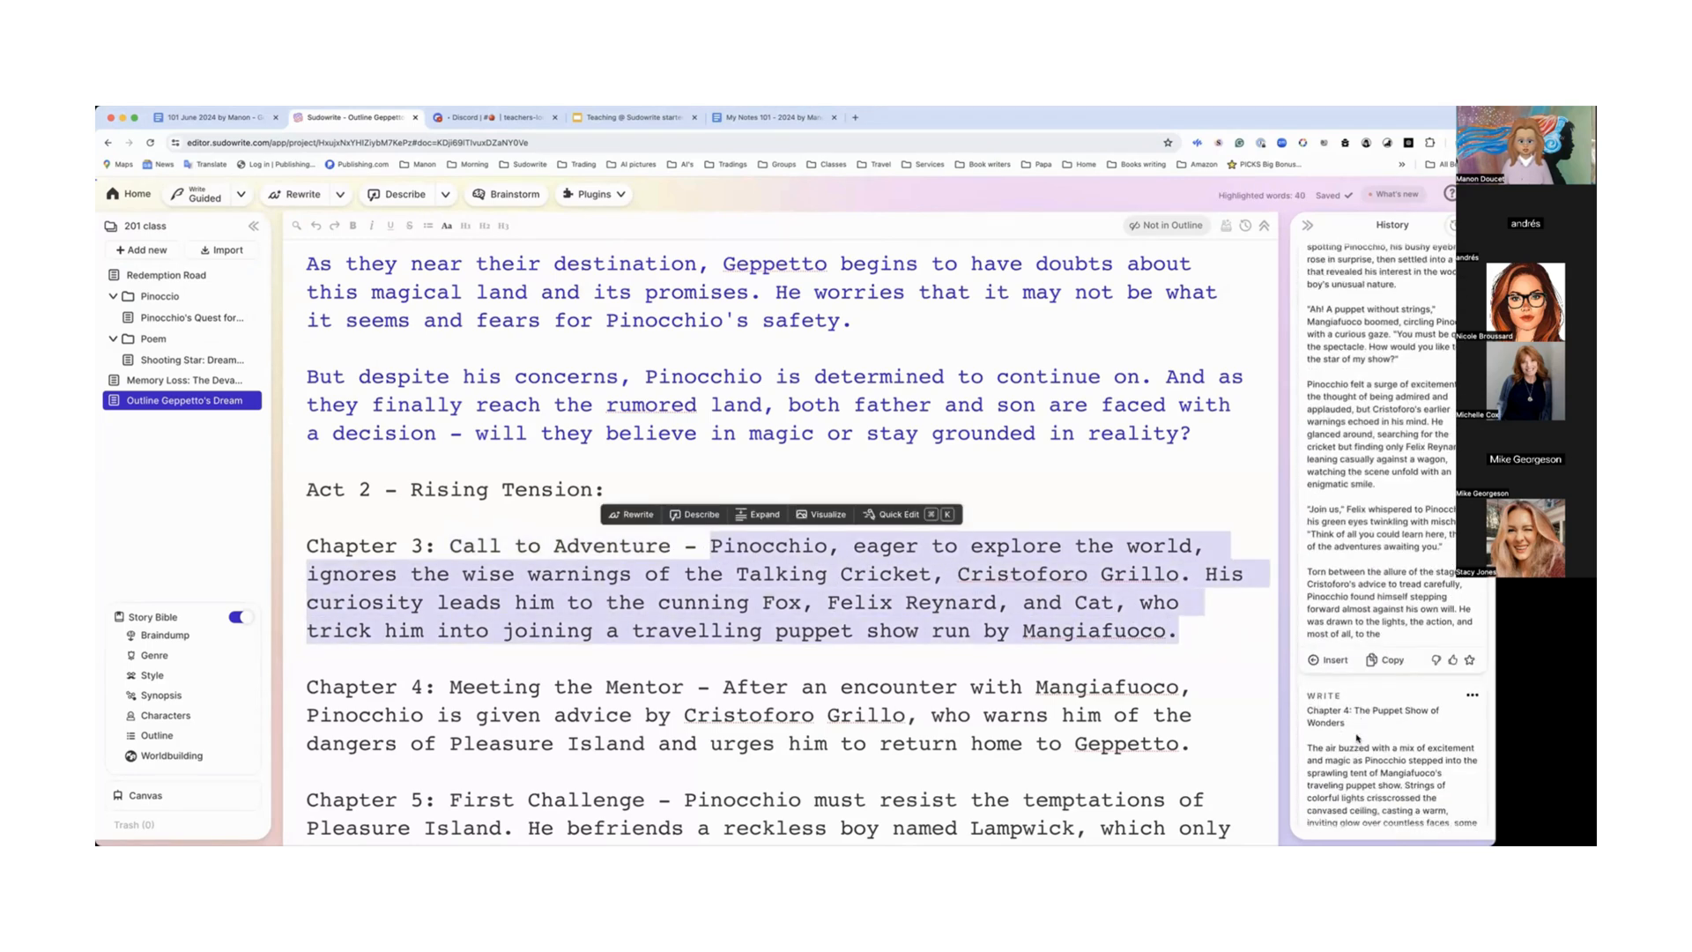
scroll(1355, 735, "up", 4)
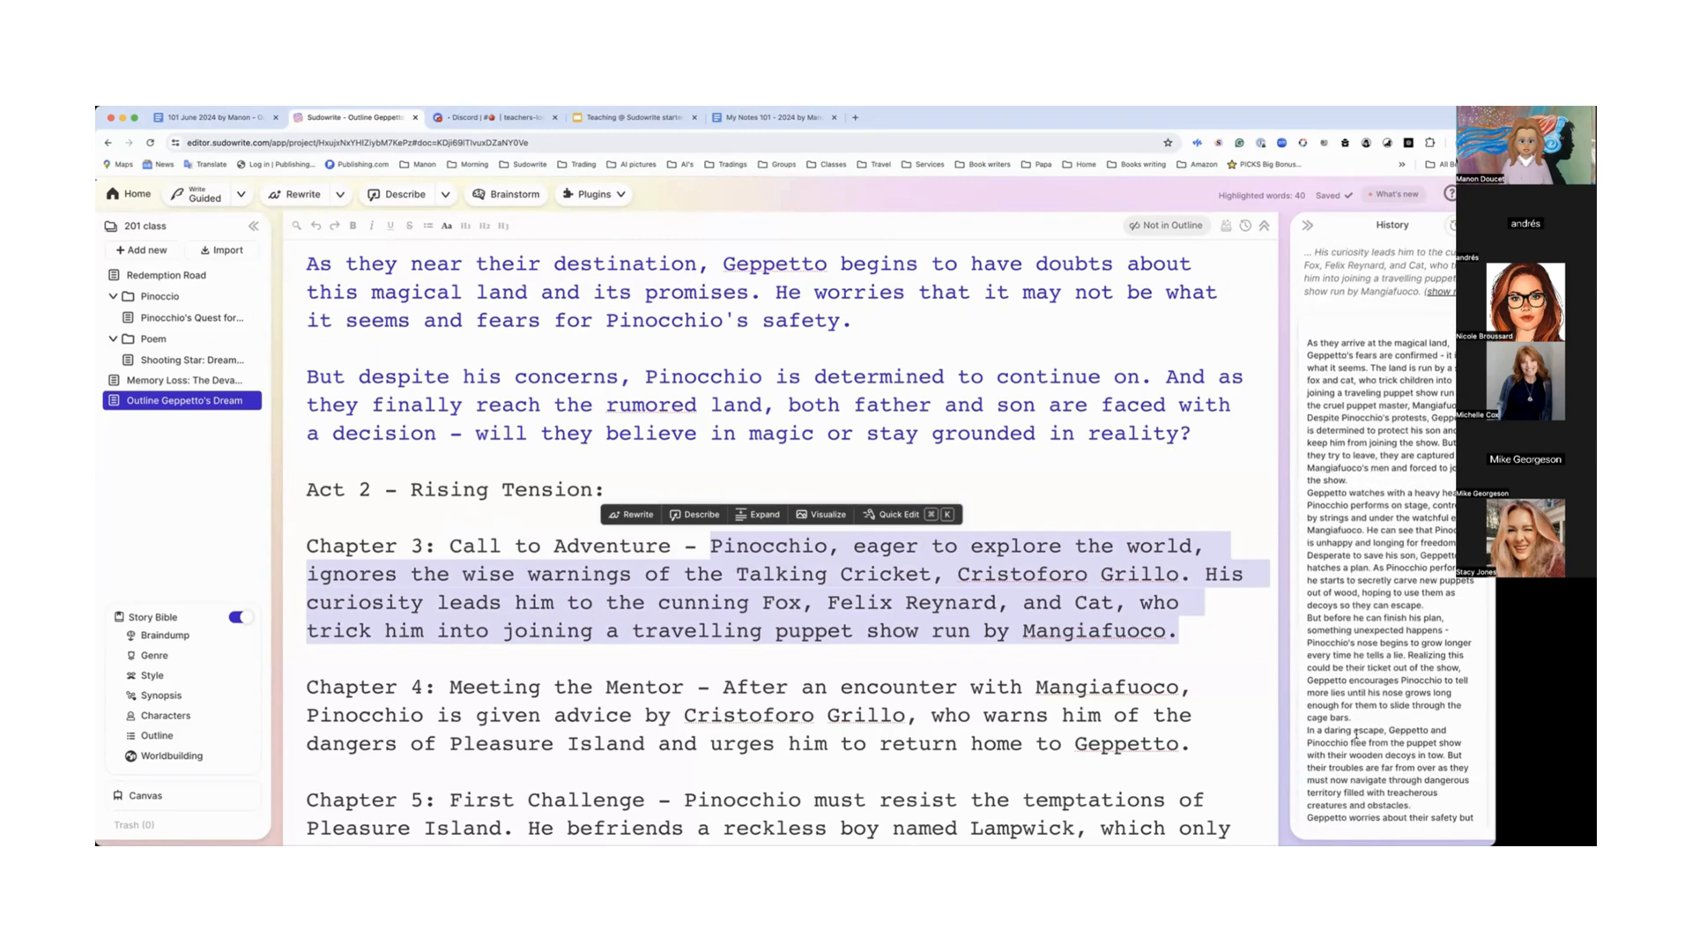
left_click(1333, 698)
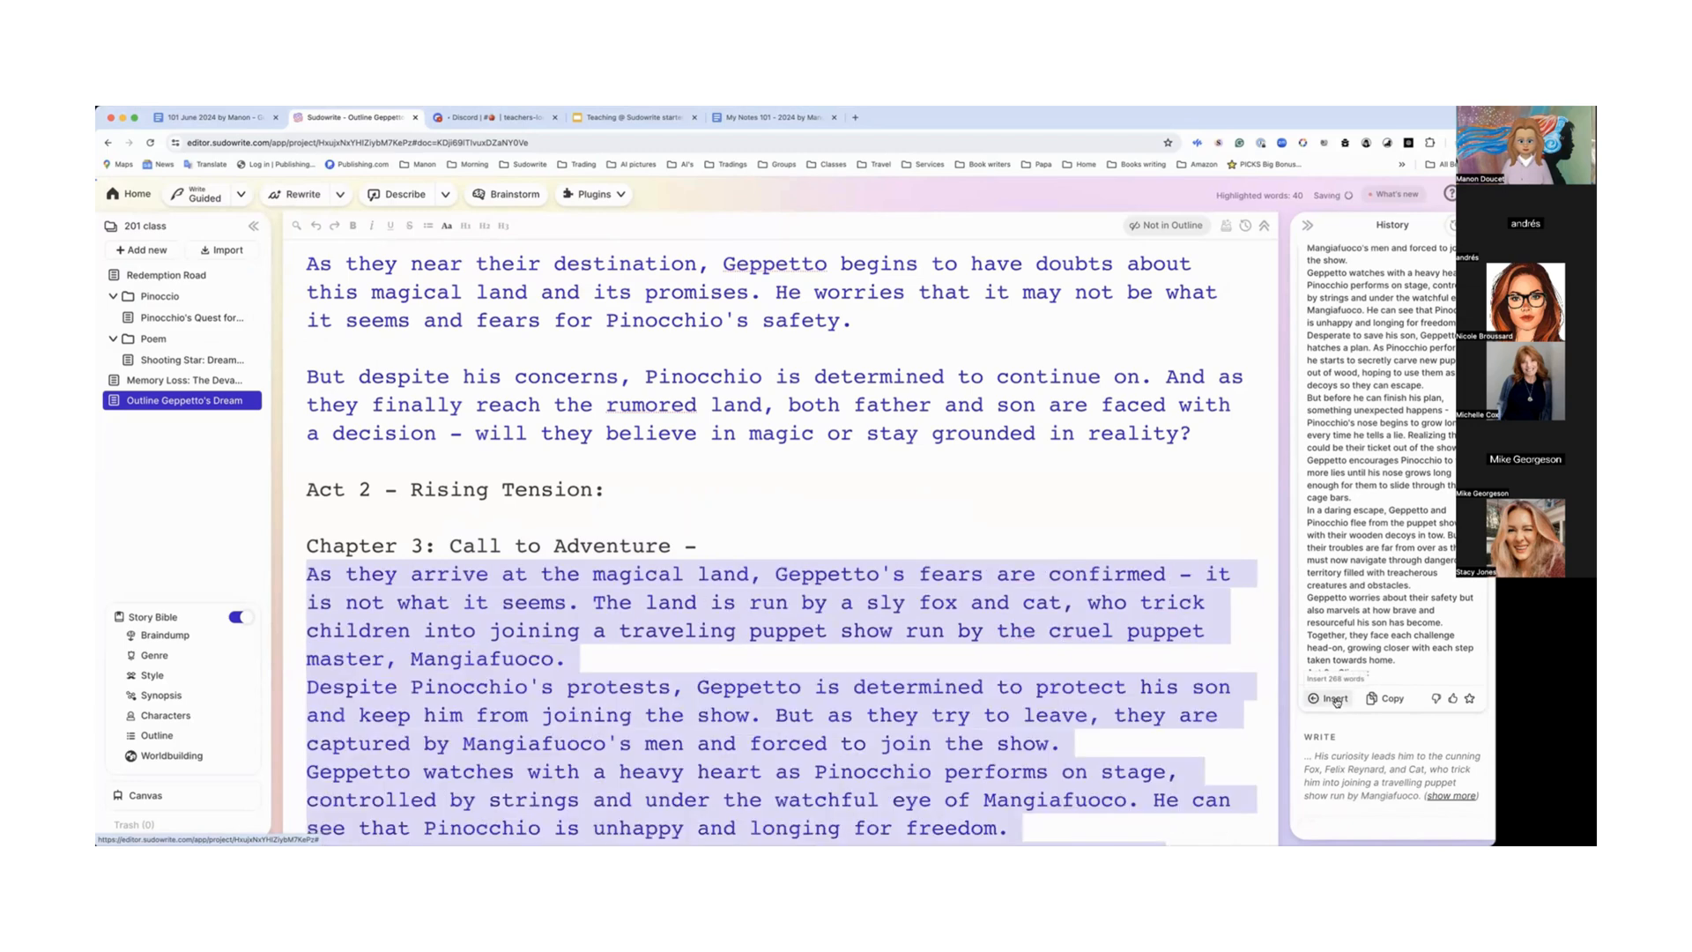
left_click(892, 644)
scroll(892, 643, "down", 2)
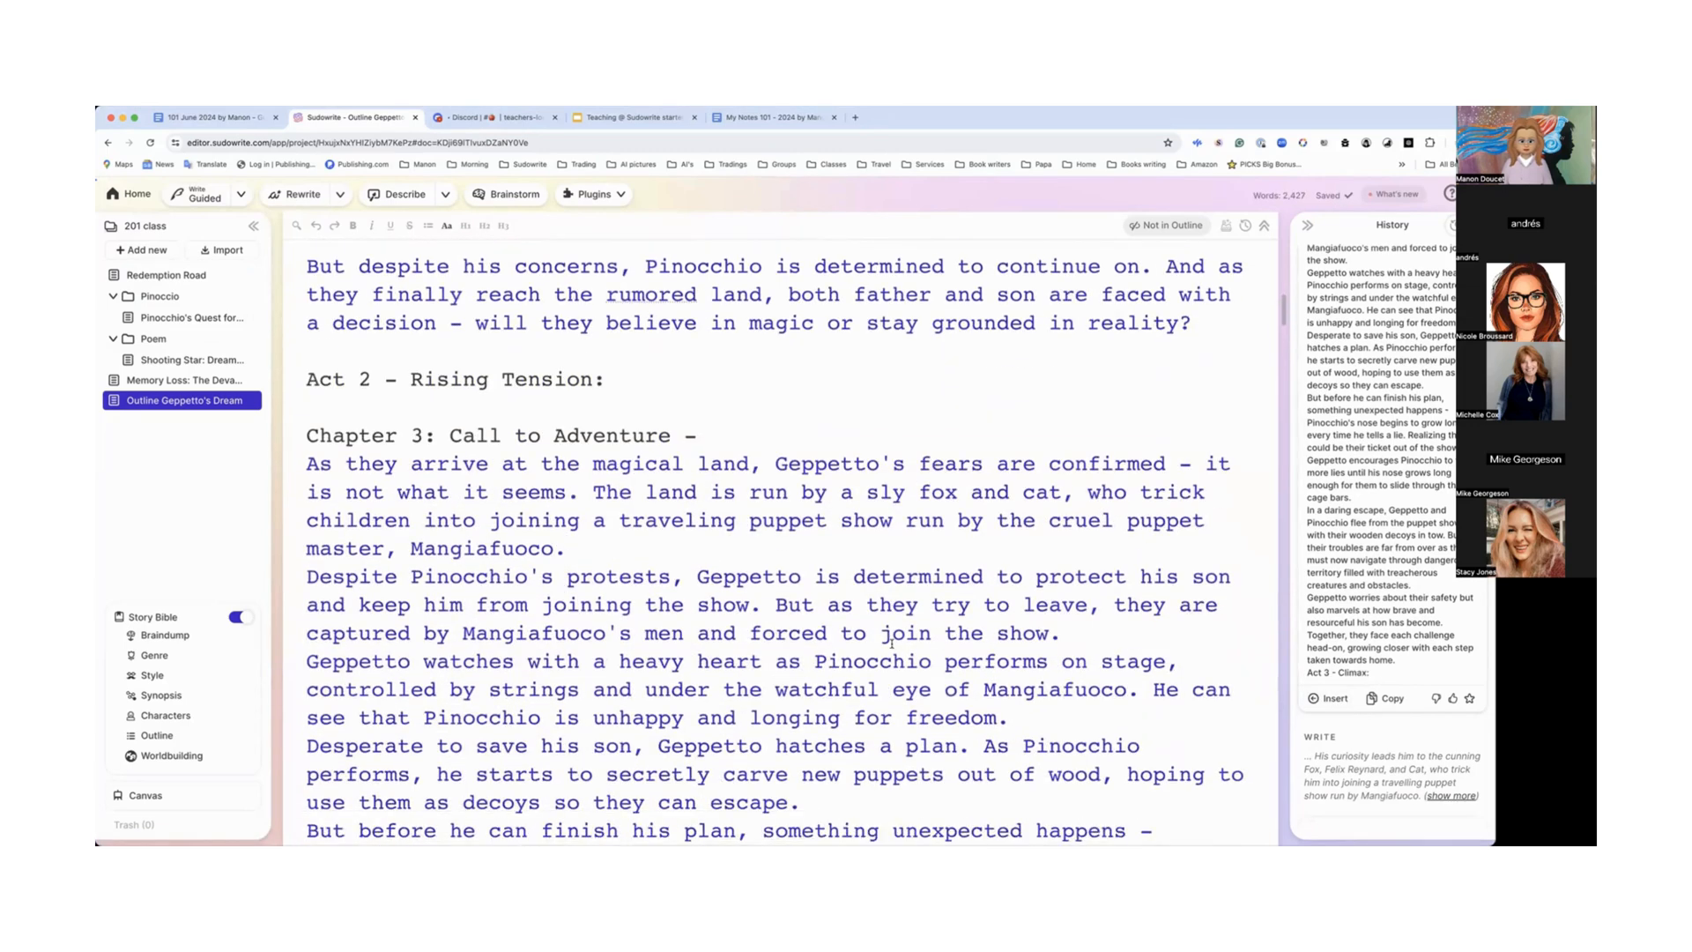
scroll(892, 644, "down", 6)
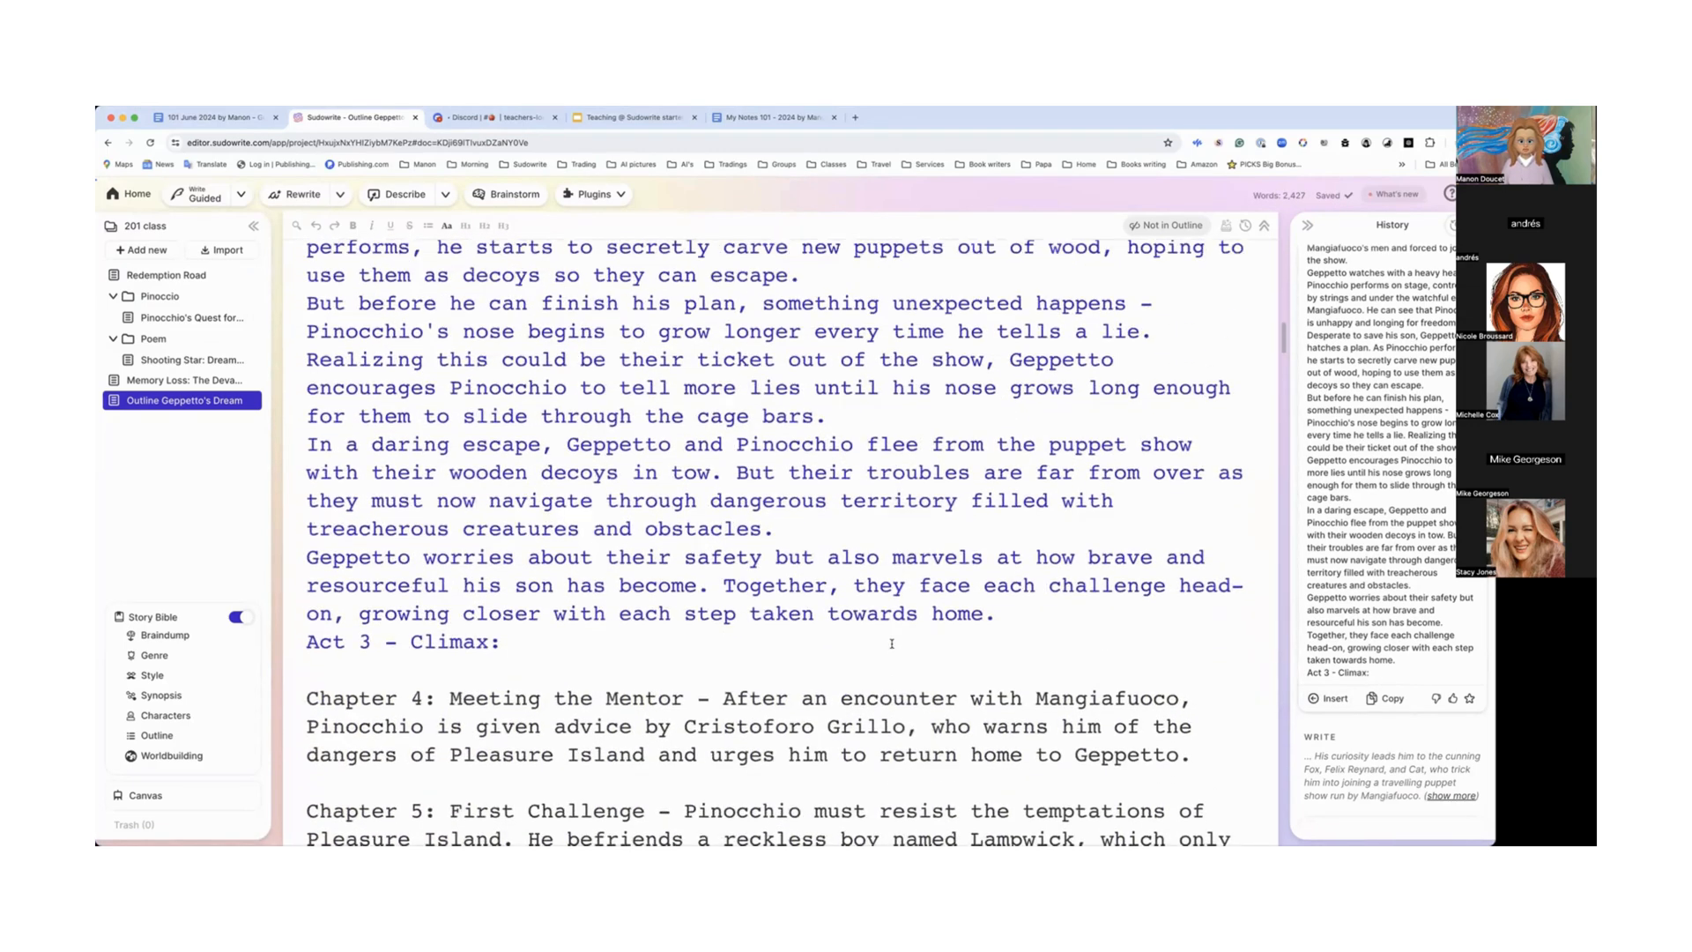
scroll(892, 644, "up", 2)
Step: Copy the entire Outline Geppetto's Dream document, paste it over the existing Story Bible outline, and check the pasted text
key("super+a")
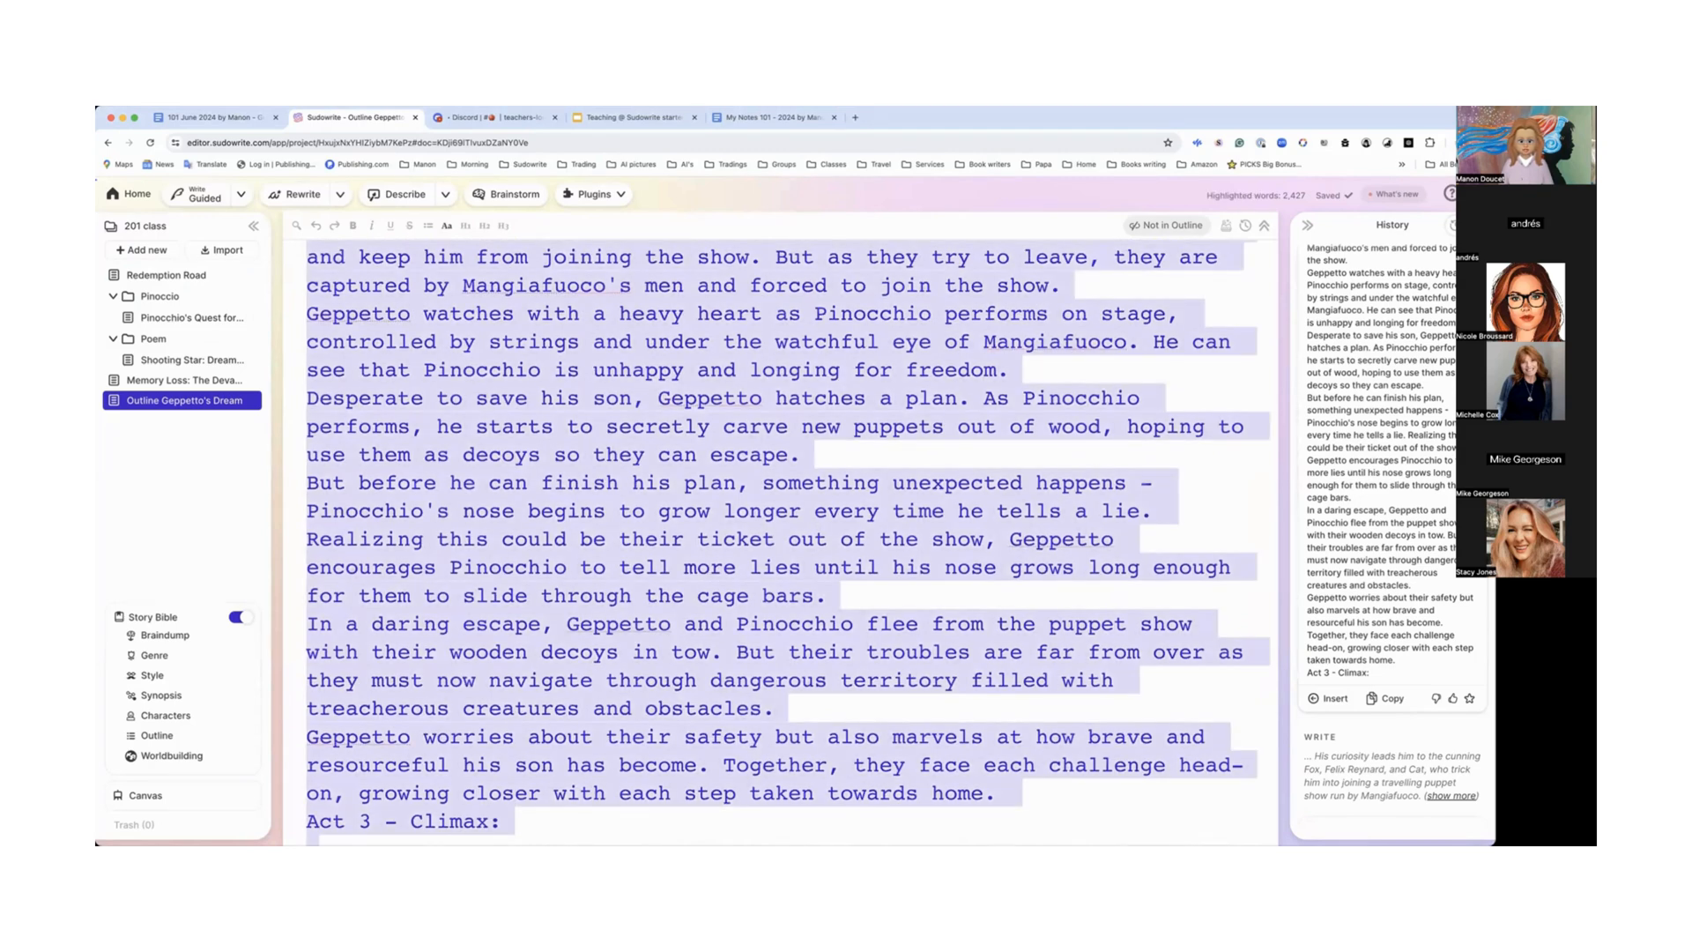
left_click(152, 737)
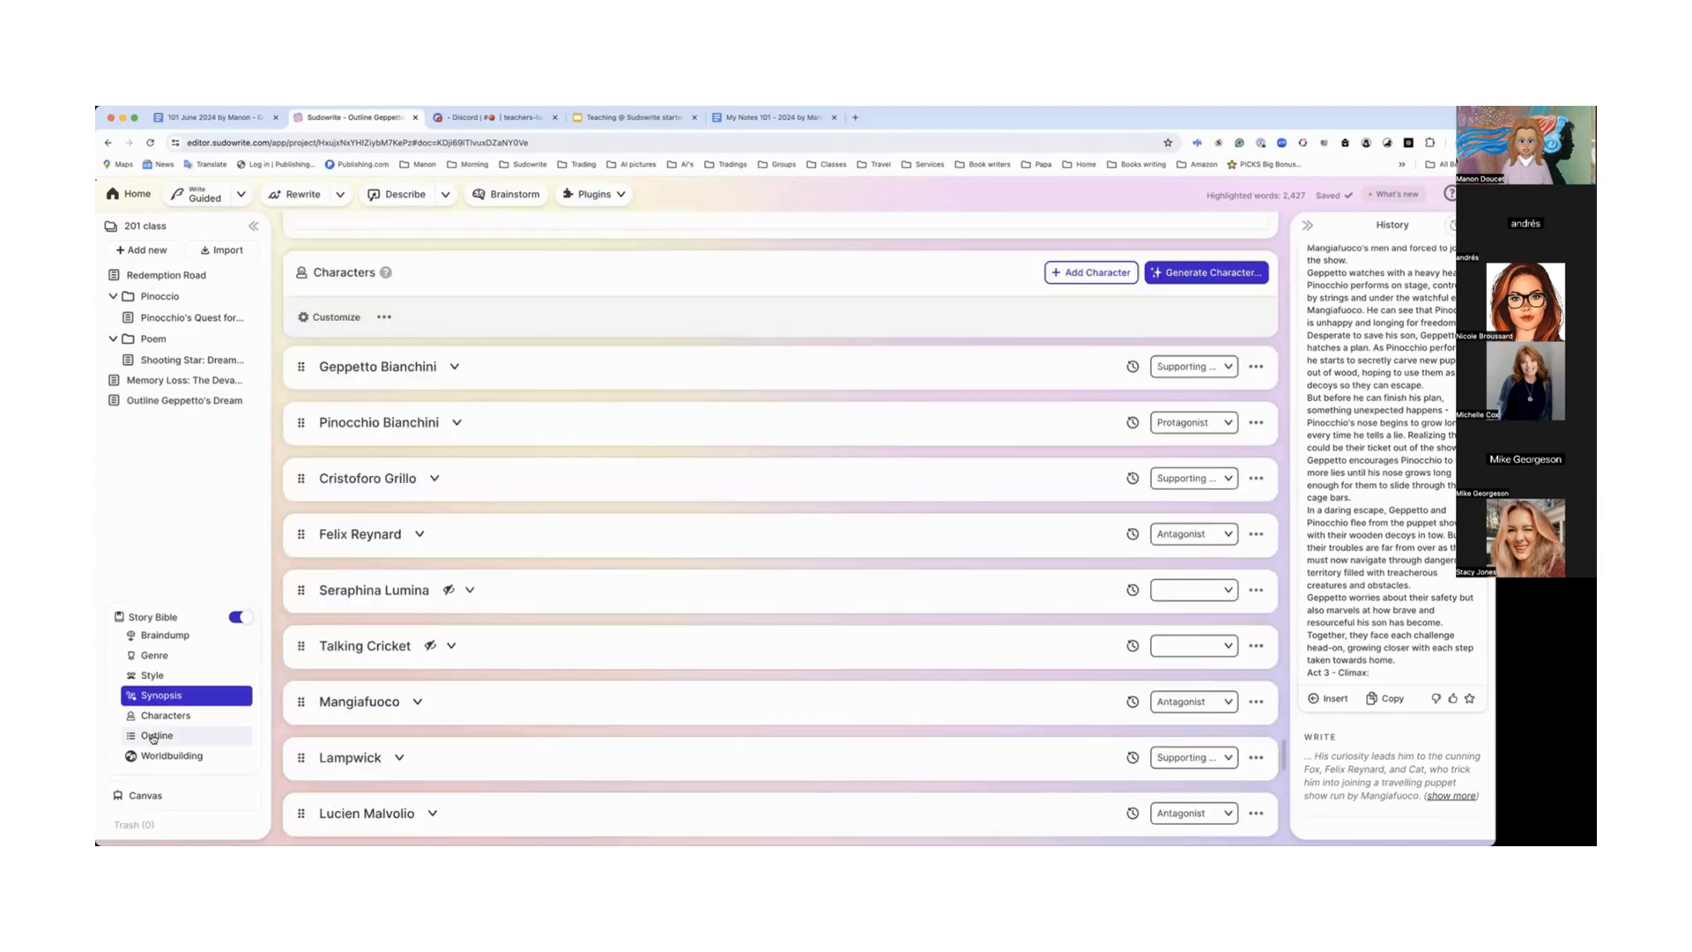
left_click(449, 625)
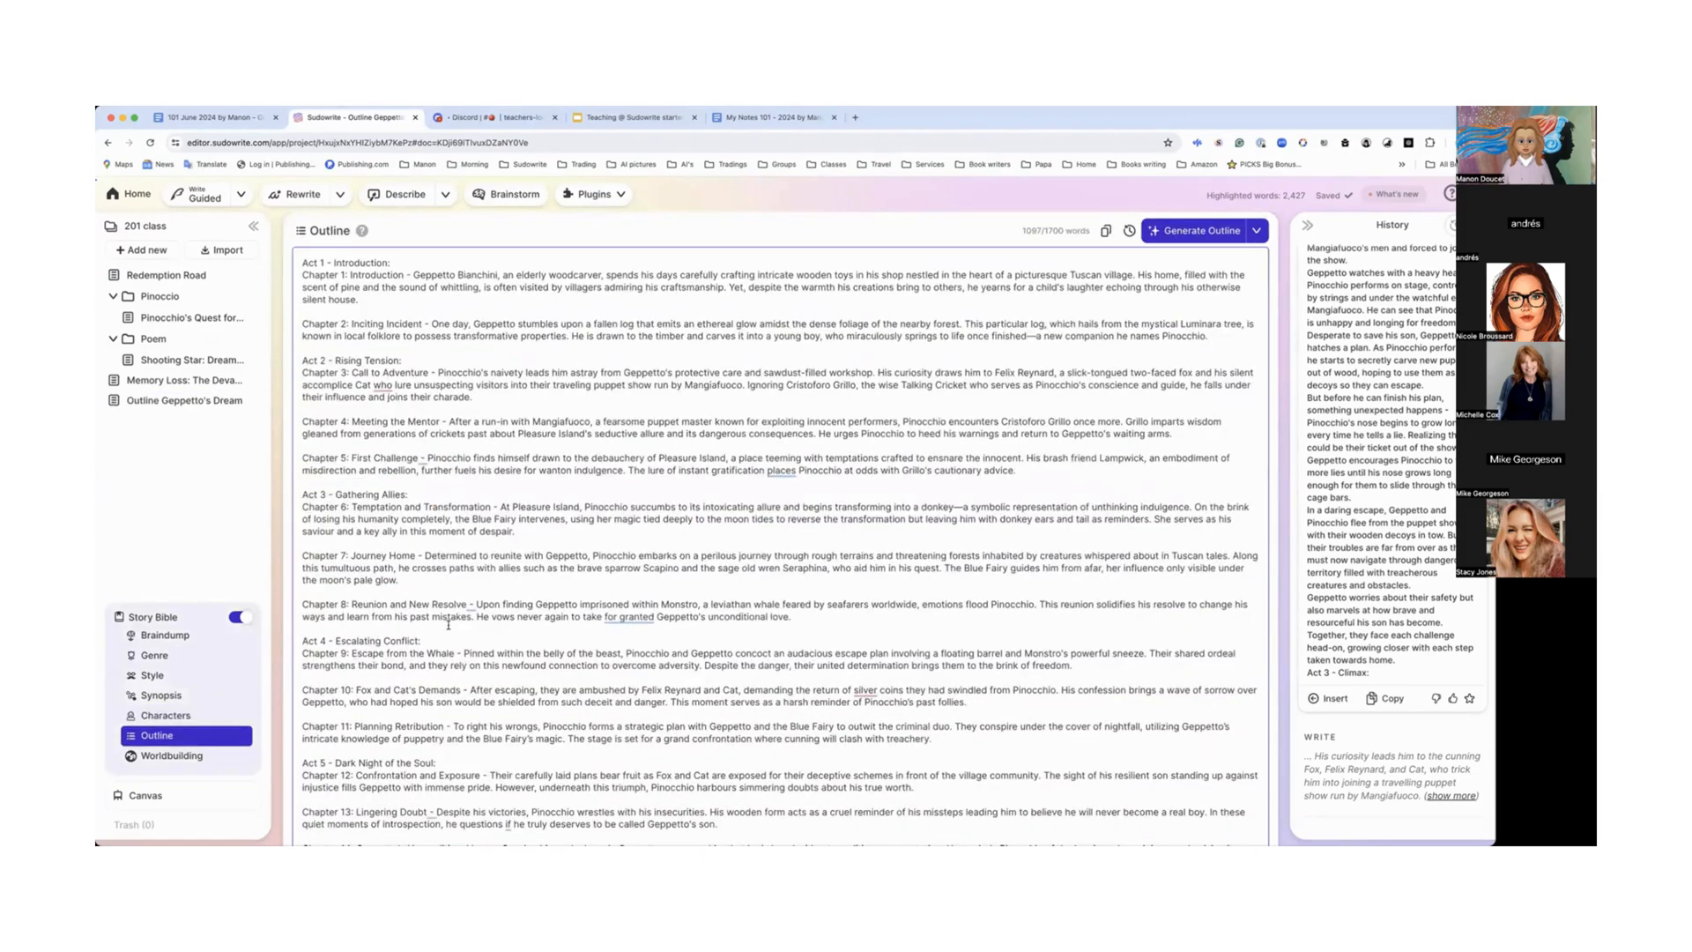
key("super+a")
key("super+v")
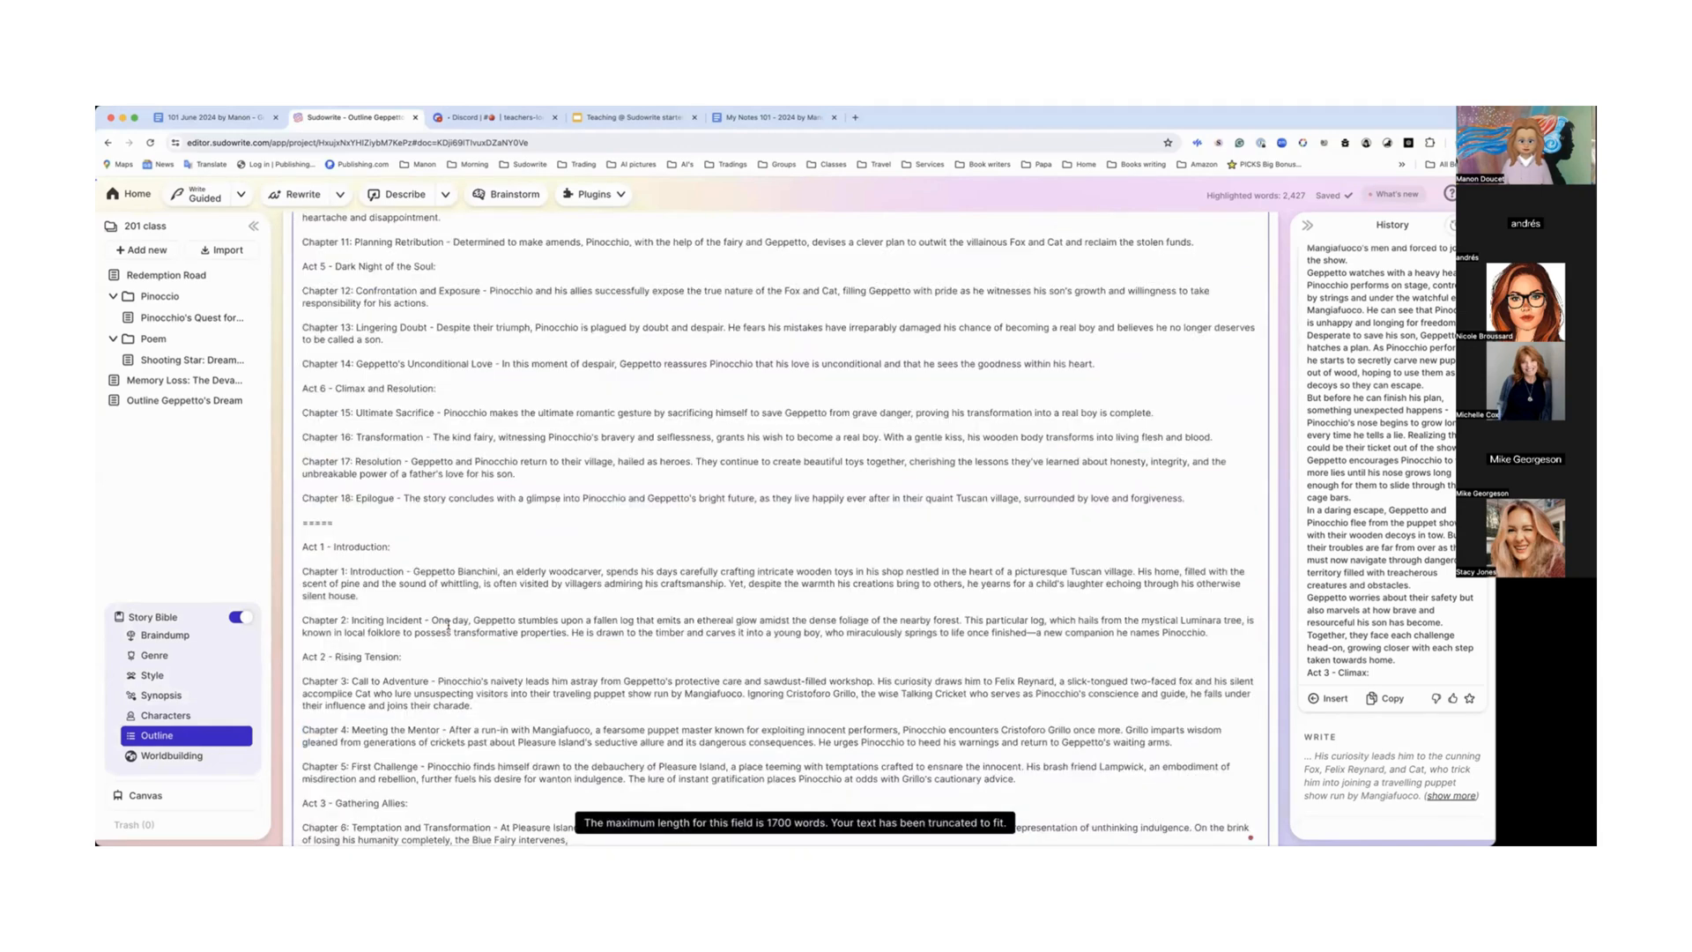
scroll(464, 626, "up", 3)
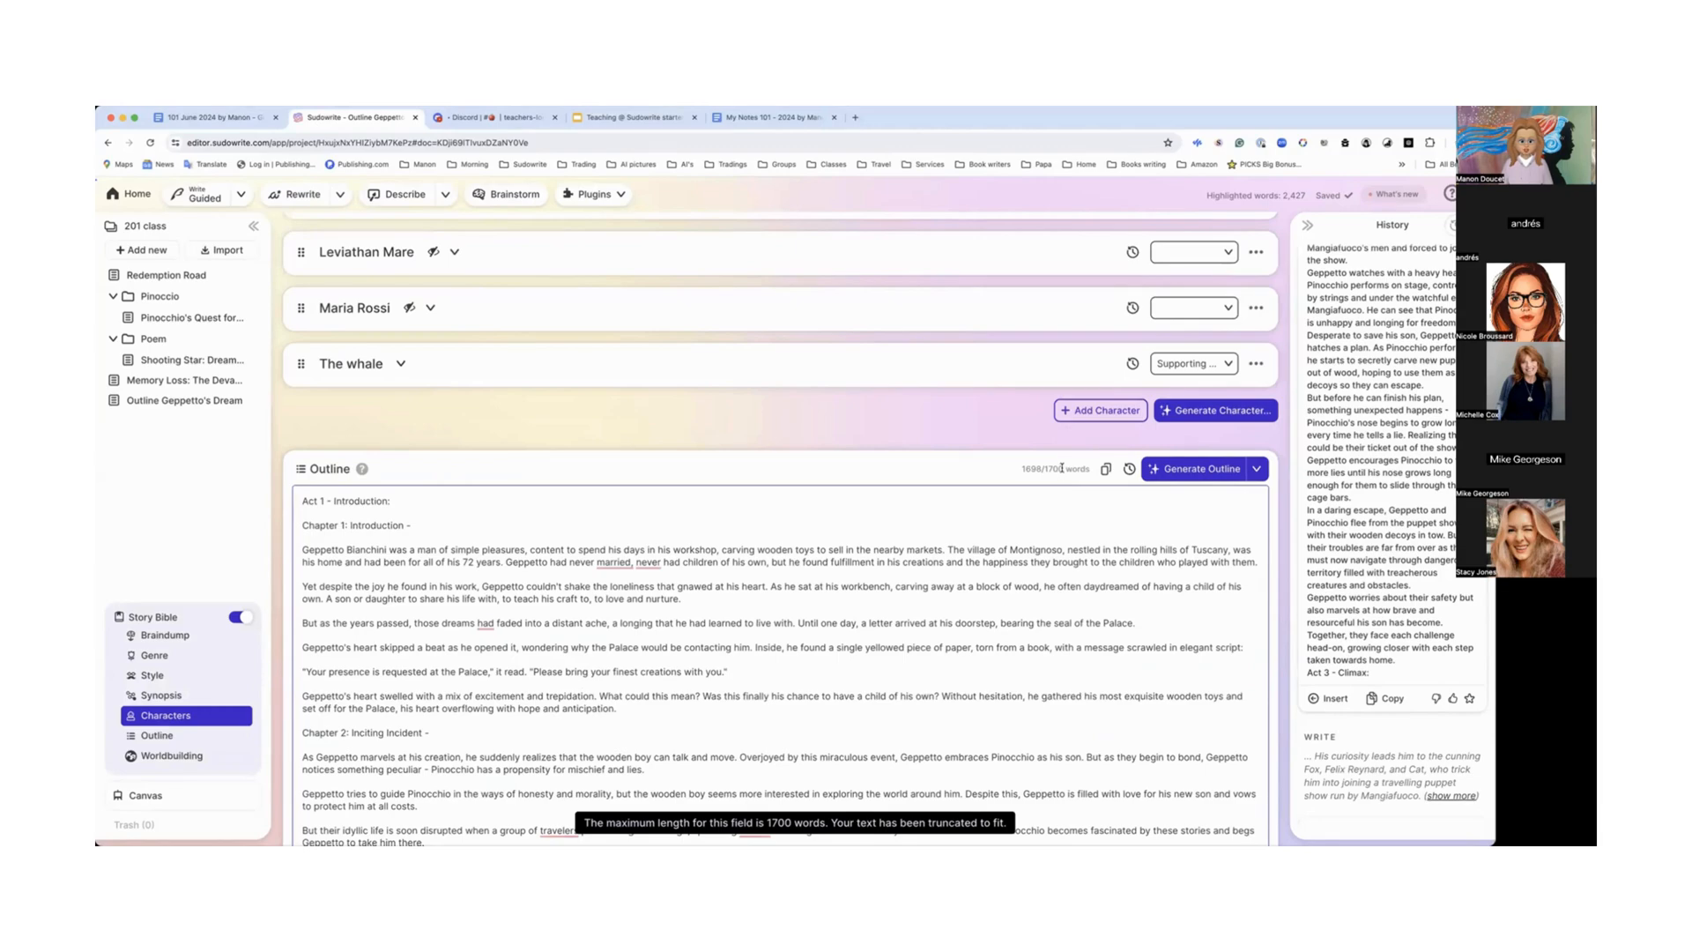
scroll(913, 620, "down", 6)
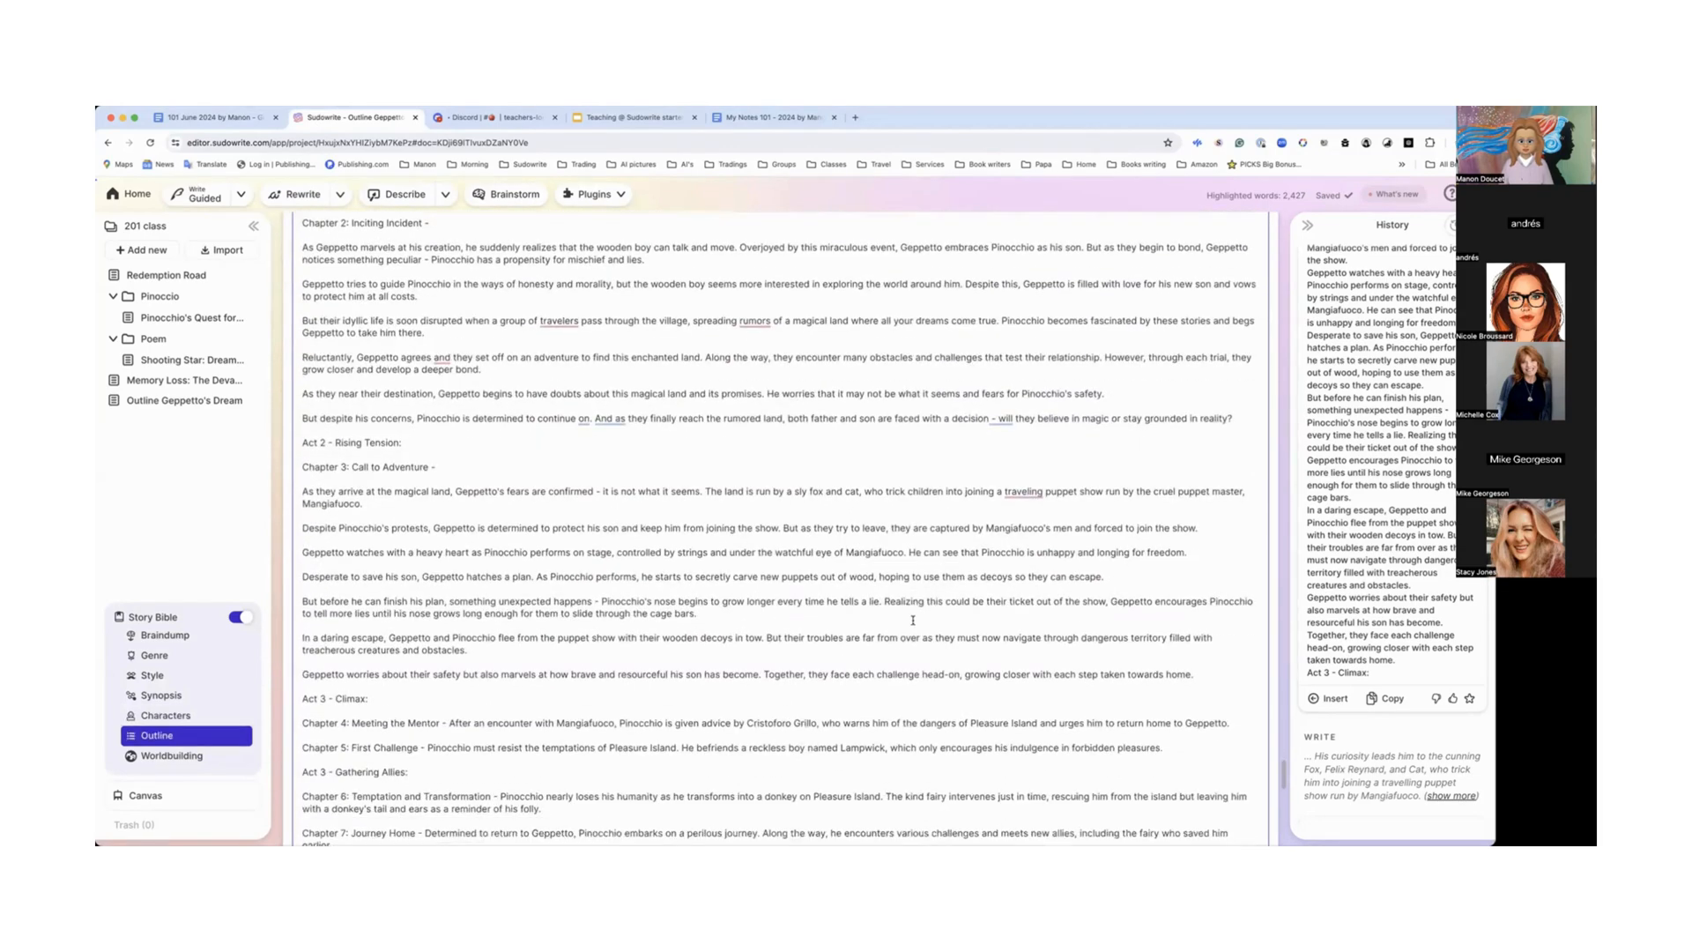
Step: Delete the titles and descriptions after the Chapter 4 and Chapter 5 labels in the Story Bible outline
scroll(913, 620, "down", 3)
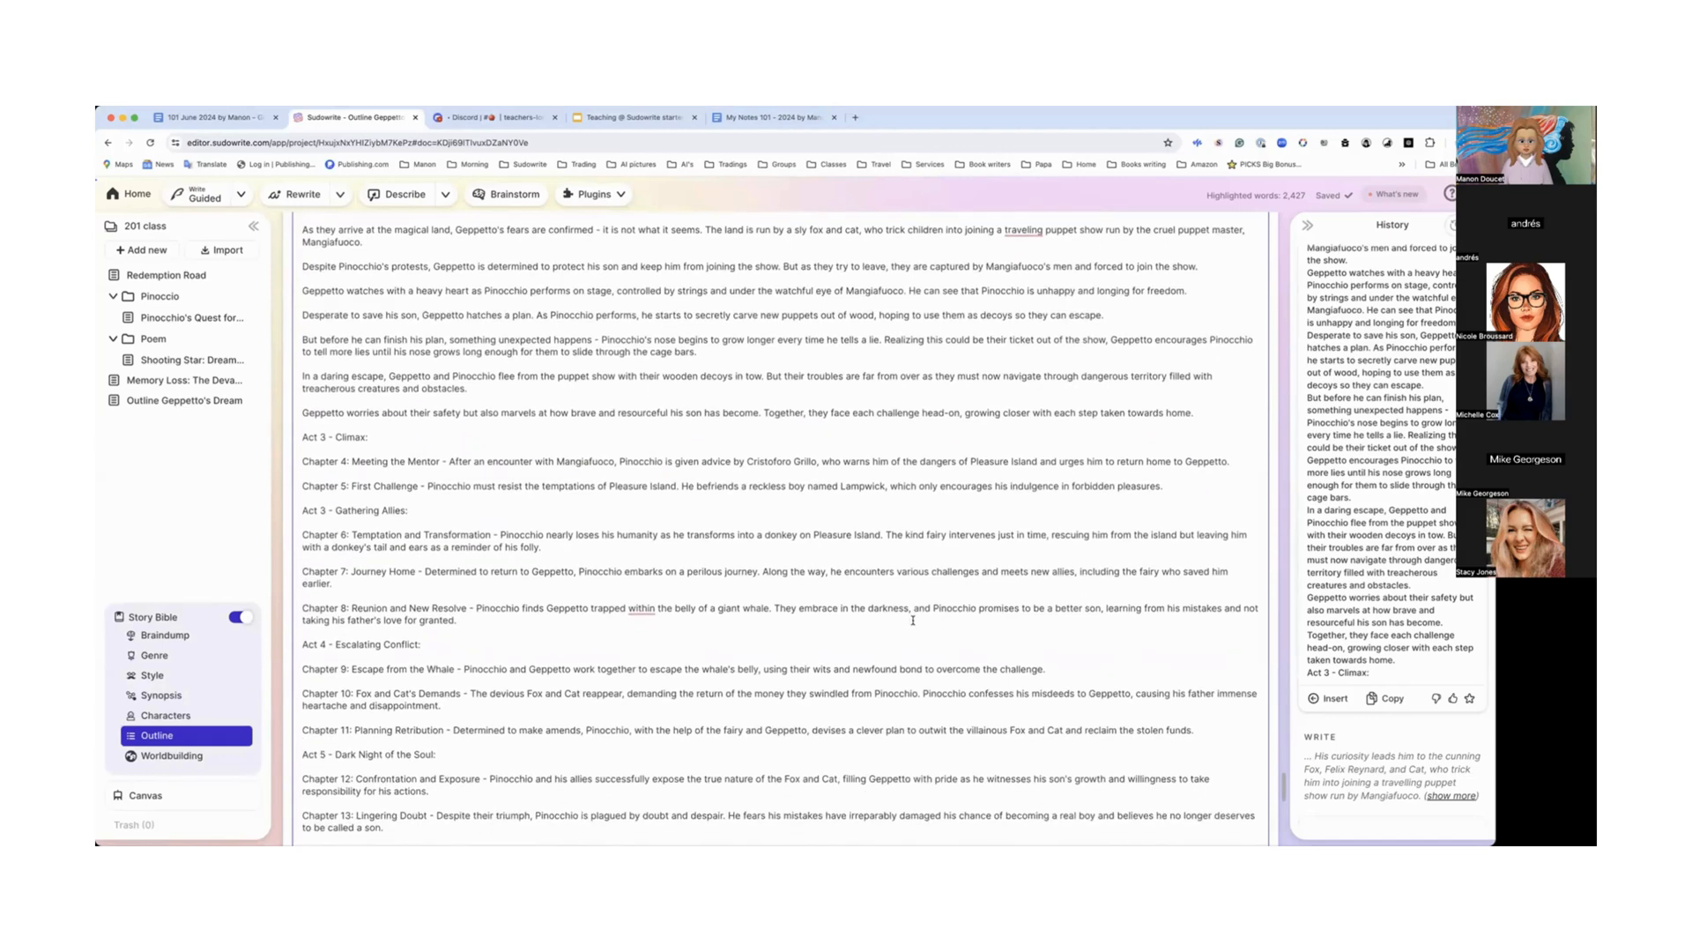
scroll(913, 620, "up", 4)
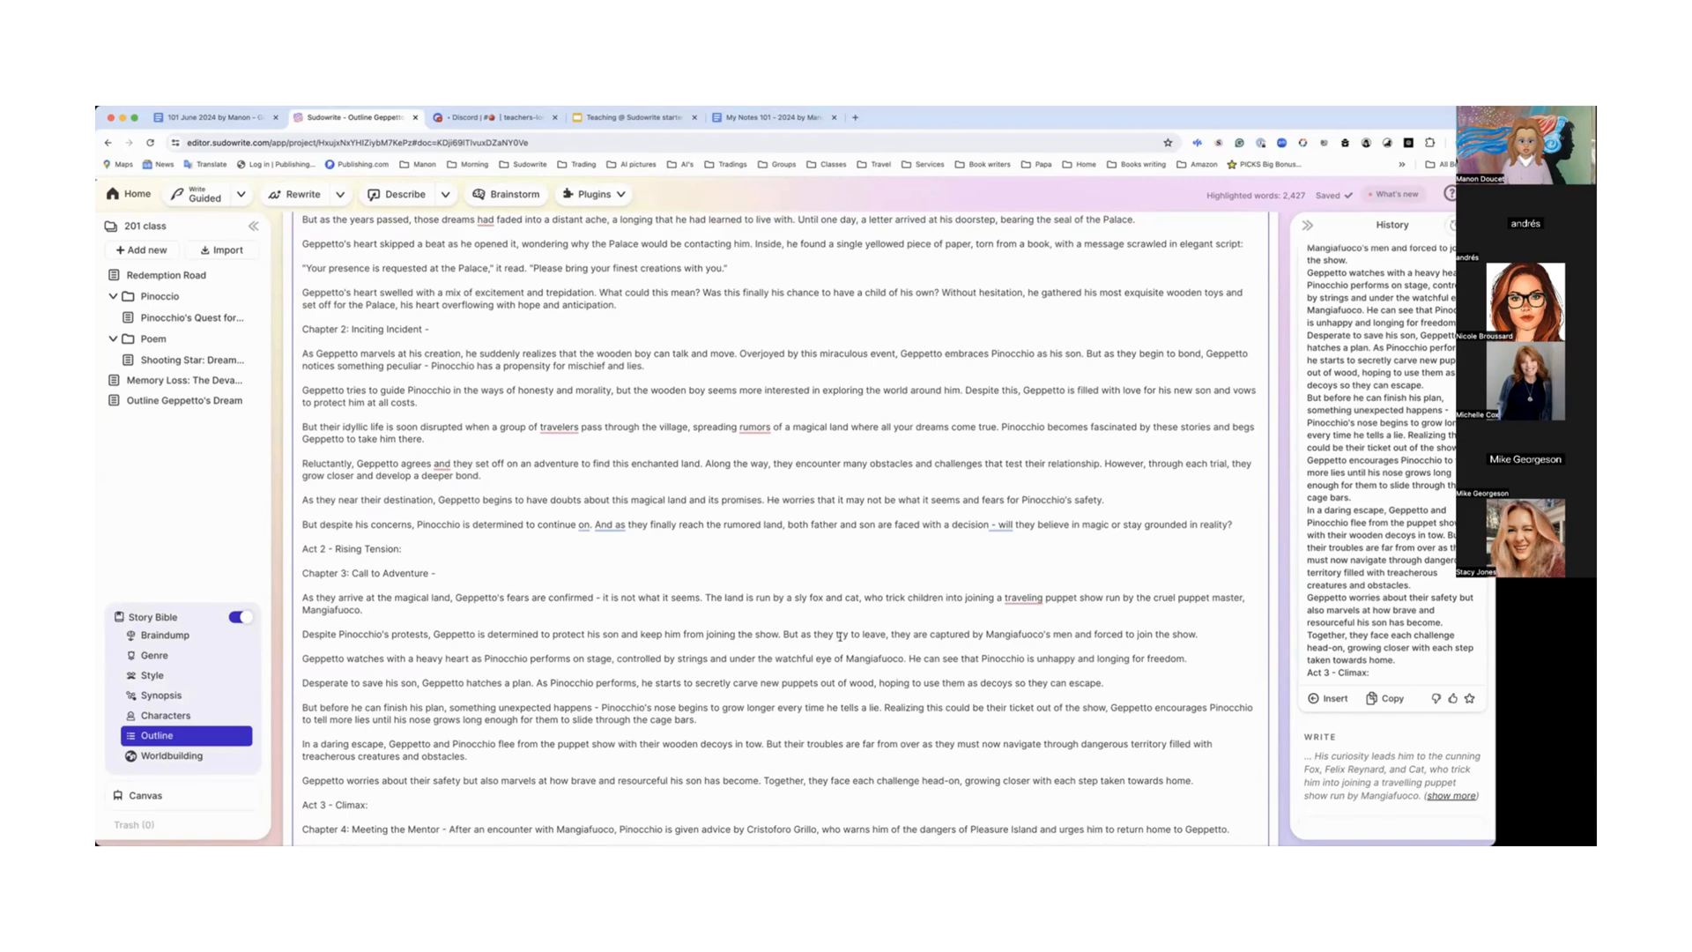
scroll(840, 635, "down", 2)
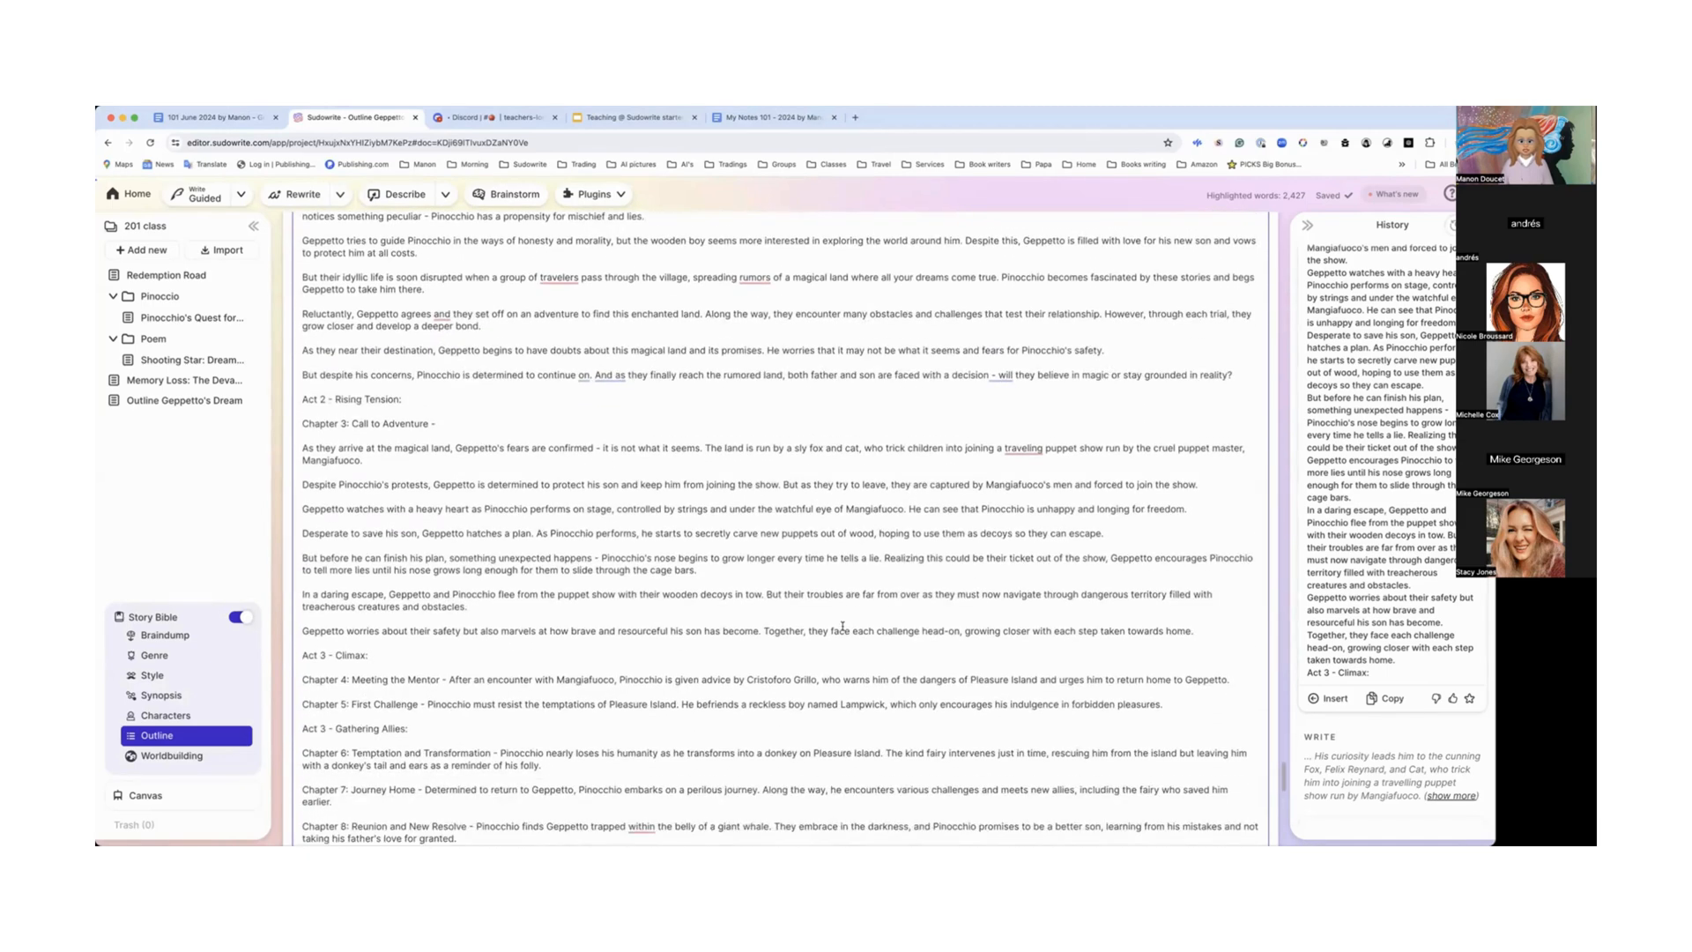
scroll(842, 626, "down", 3)
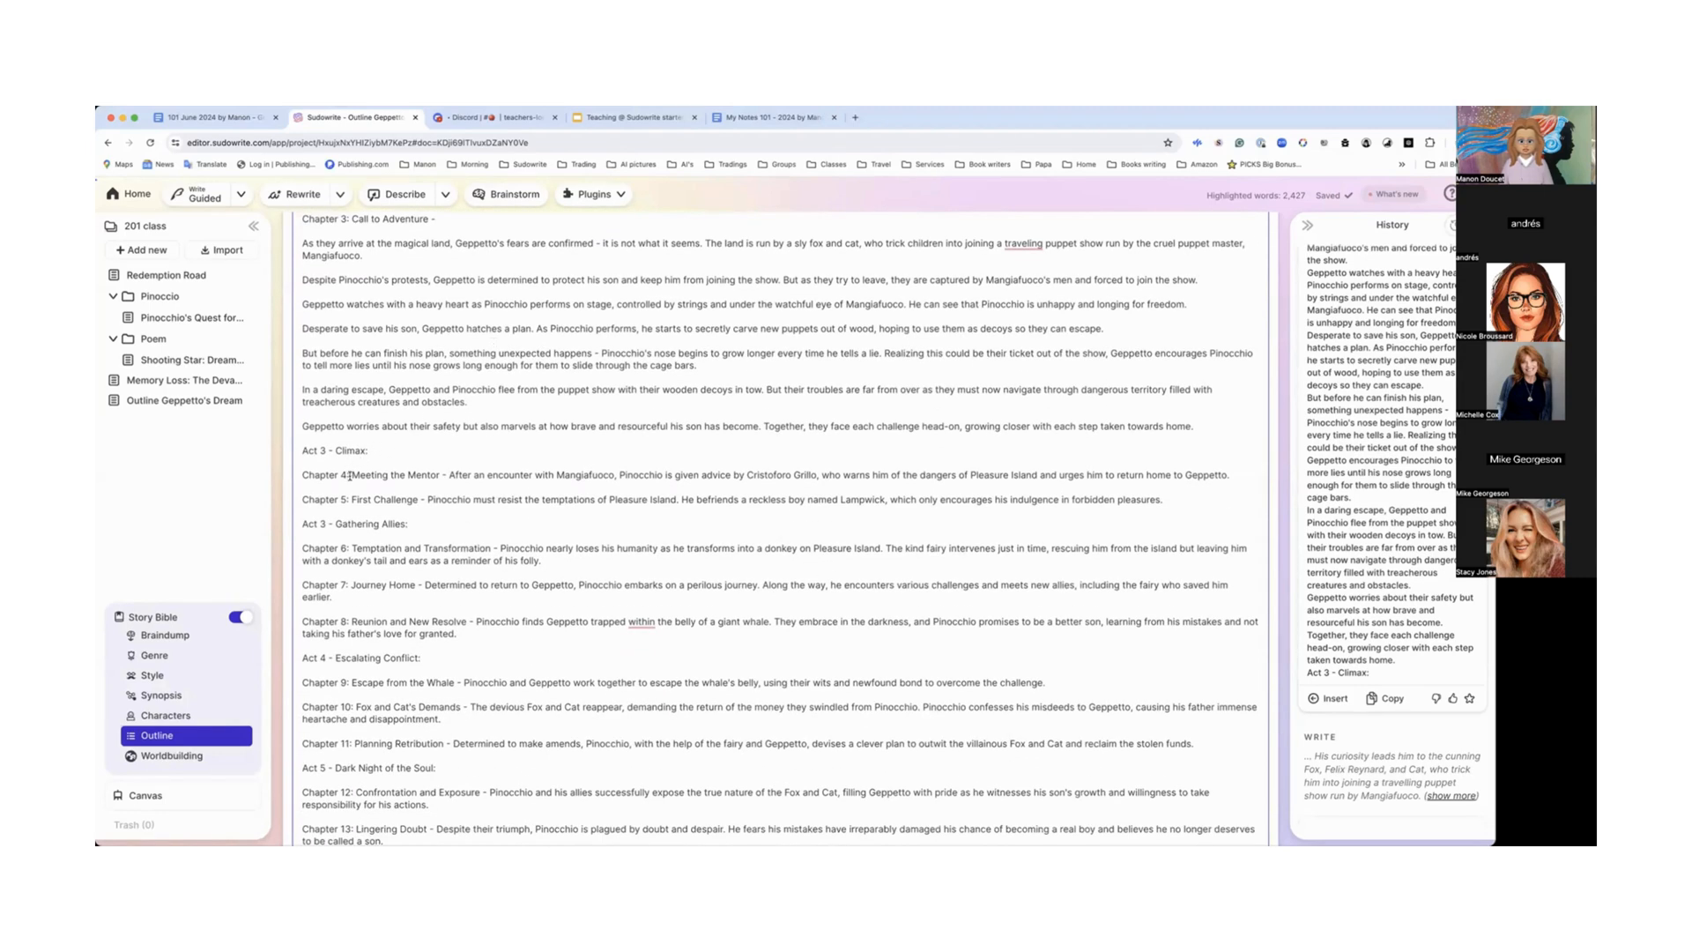
left_click_drag(350, 476, 1231, 476)
key("BackSpace")
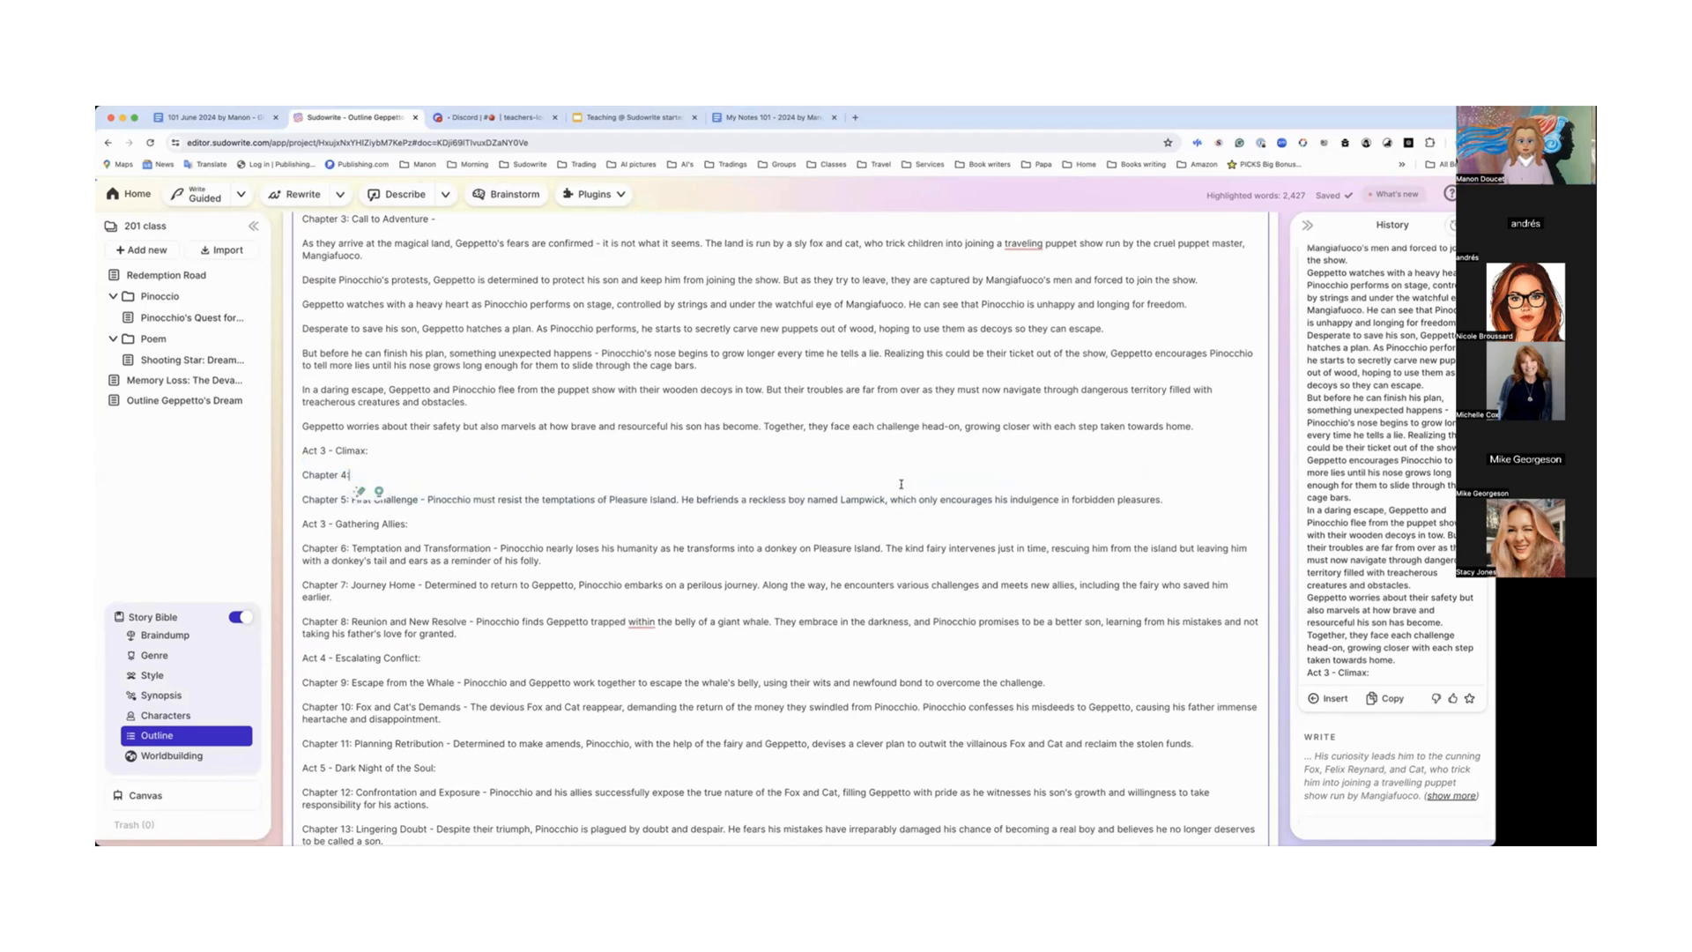
left_click(548, 500)
left_click_drag(355, 500, 1164, 500)
key("BackSpace")
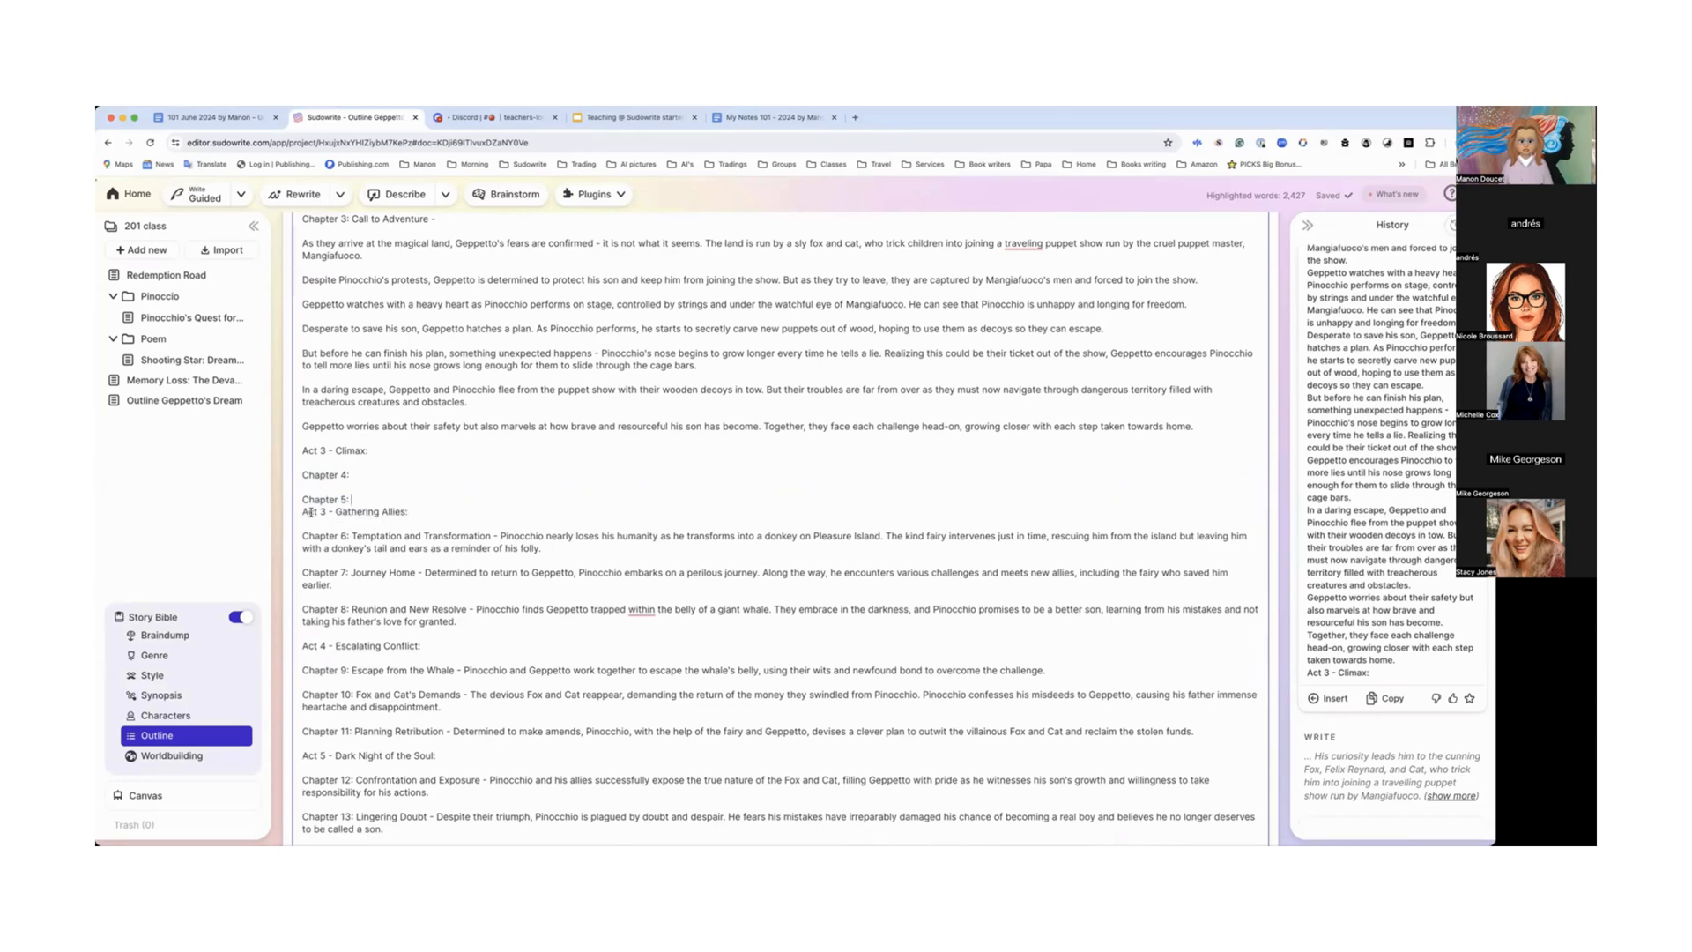
Step: Clear the titles and descriptions of Chapters 6 through 9 in the Story Bible outline, keeping only their chapter labels
left_click_drag(350, 537, 541, 548)
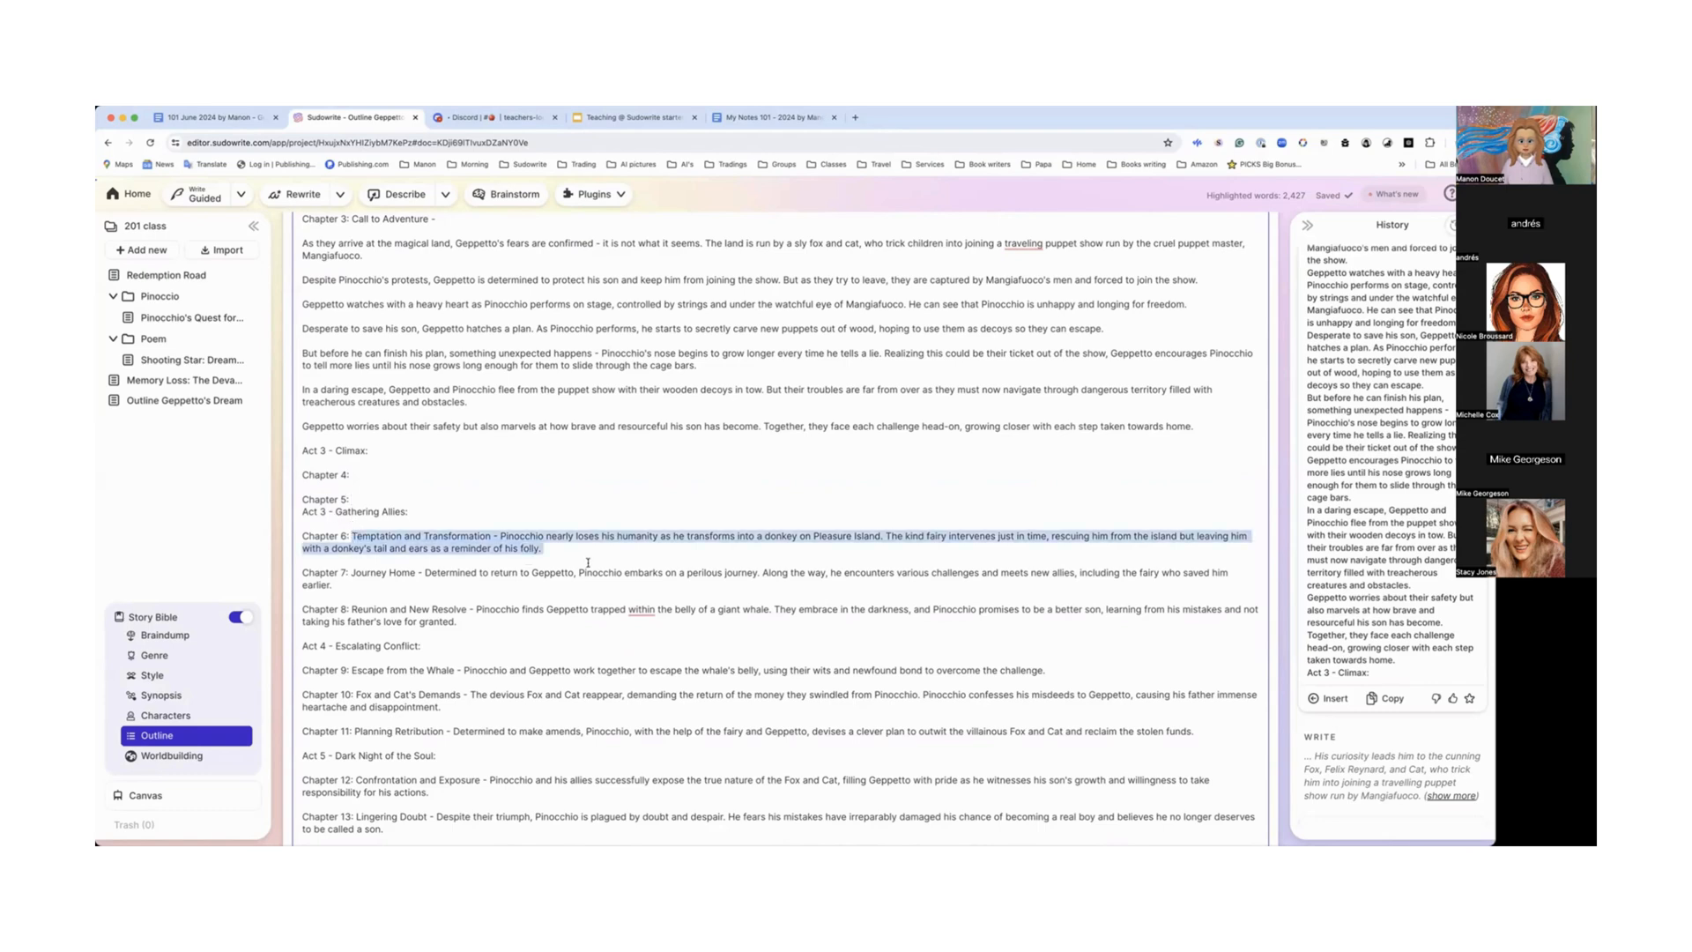
key("BackSpace")
left_click_drag(352, 549, 456, 585)
key("BackSpace")
key("BackSpace")
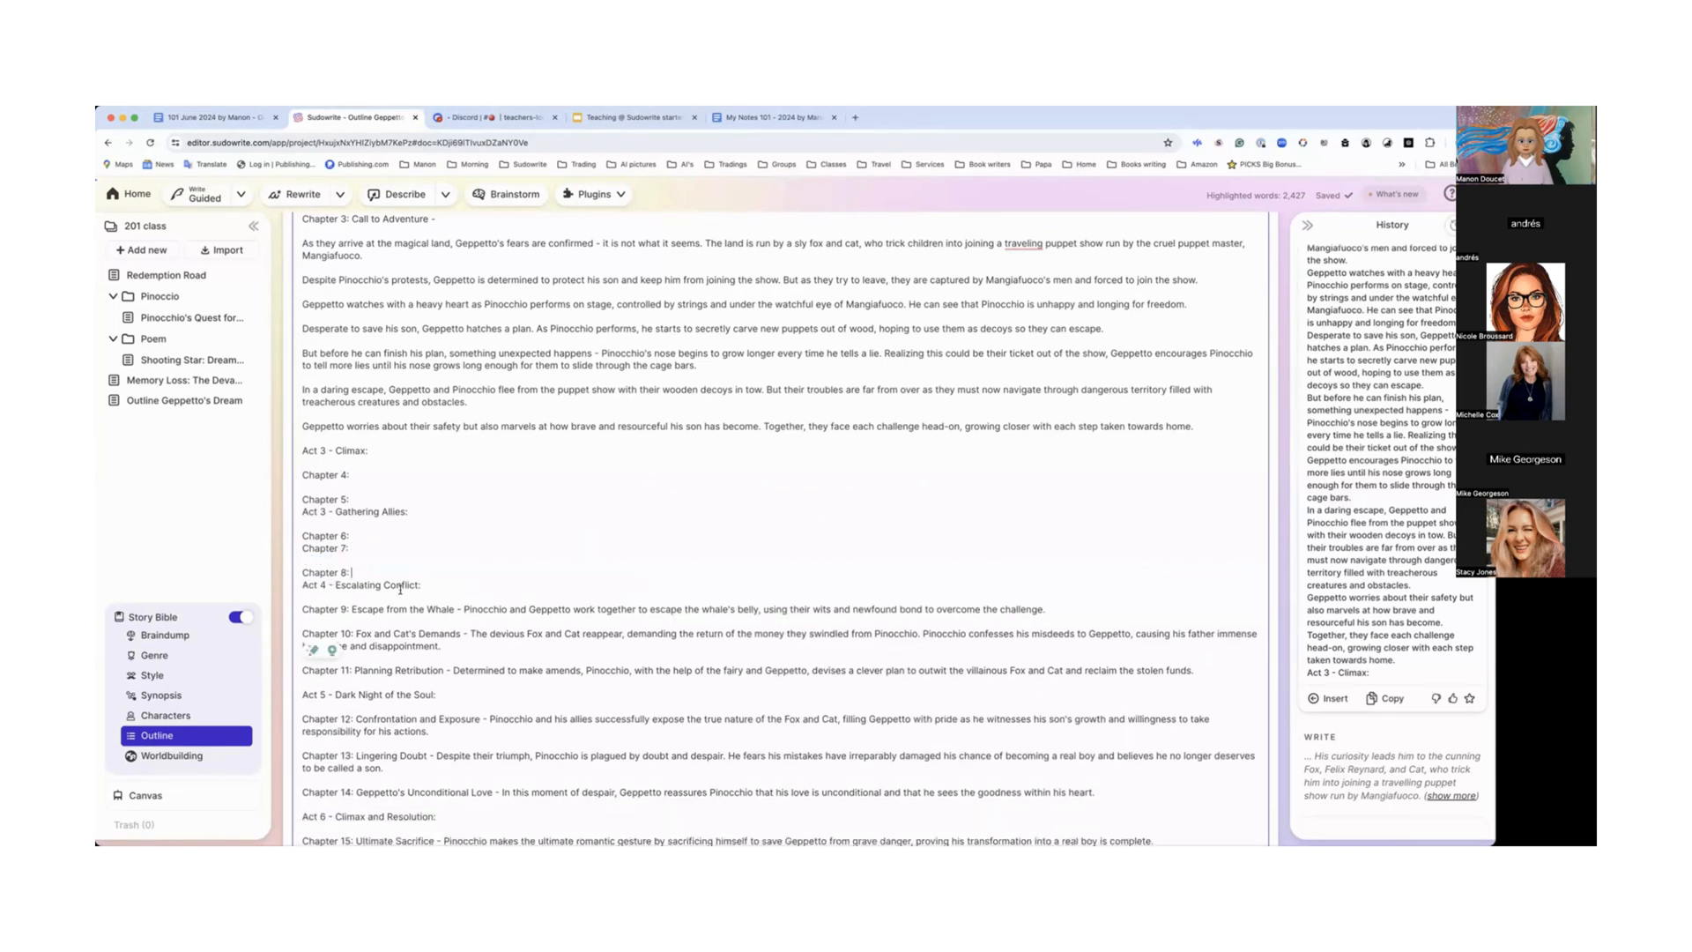
left_click_drag(338, 585, 1047, 613)
left_click(352, 609)
key("BackSpace")
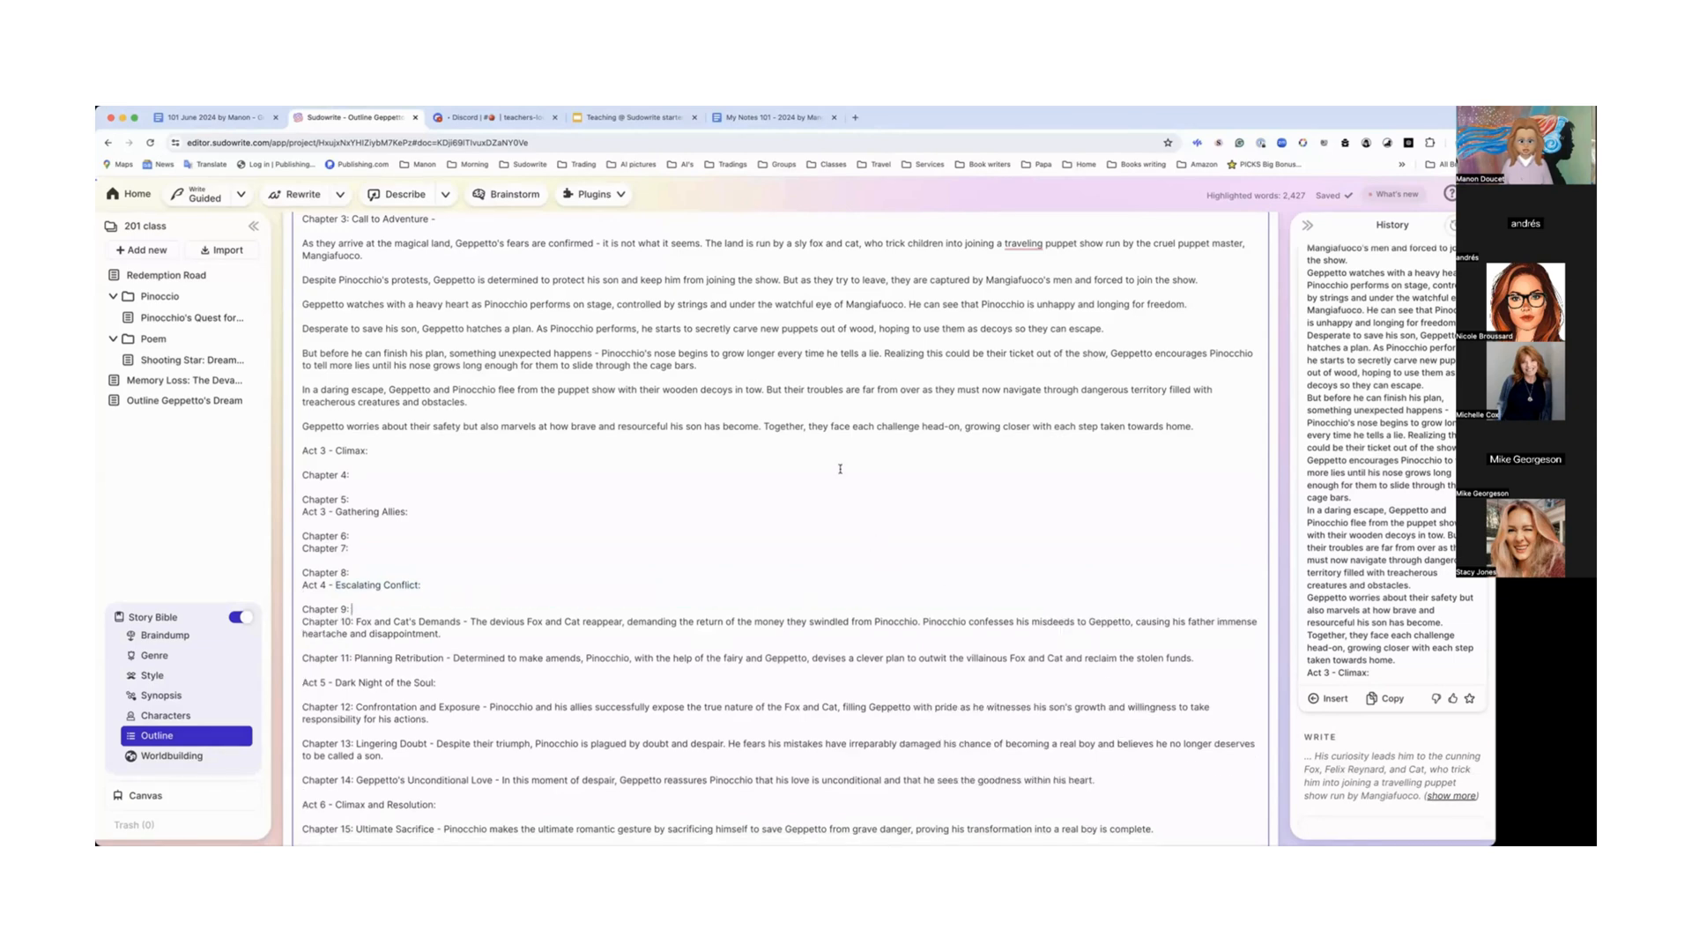
Step: Look over the shortened outline and create the Chapter 1 document from it
scroll(840, 469, "up", 15)
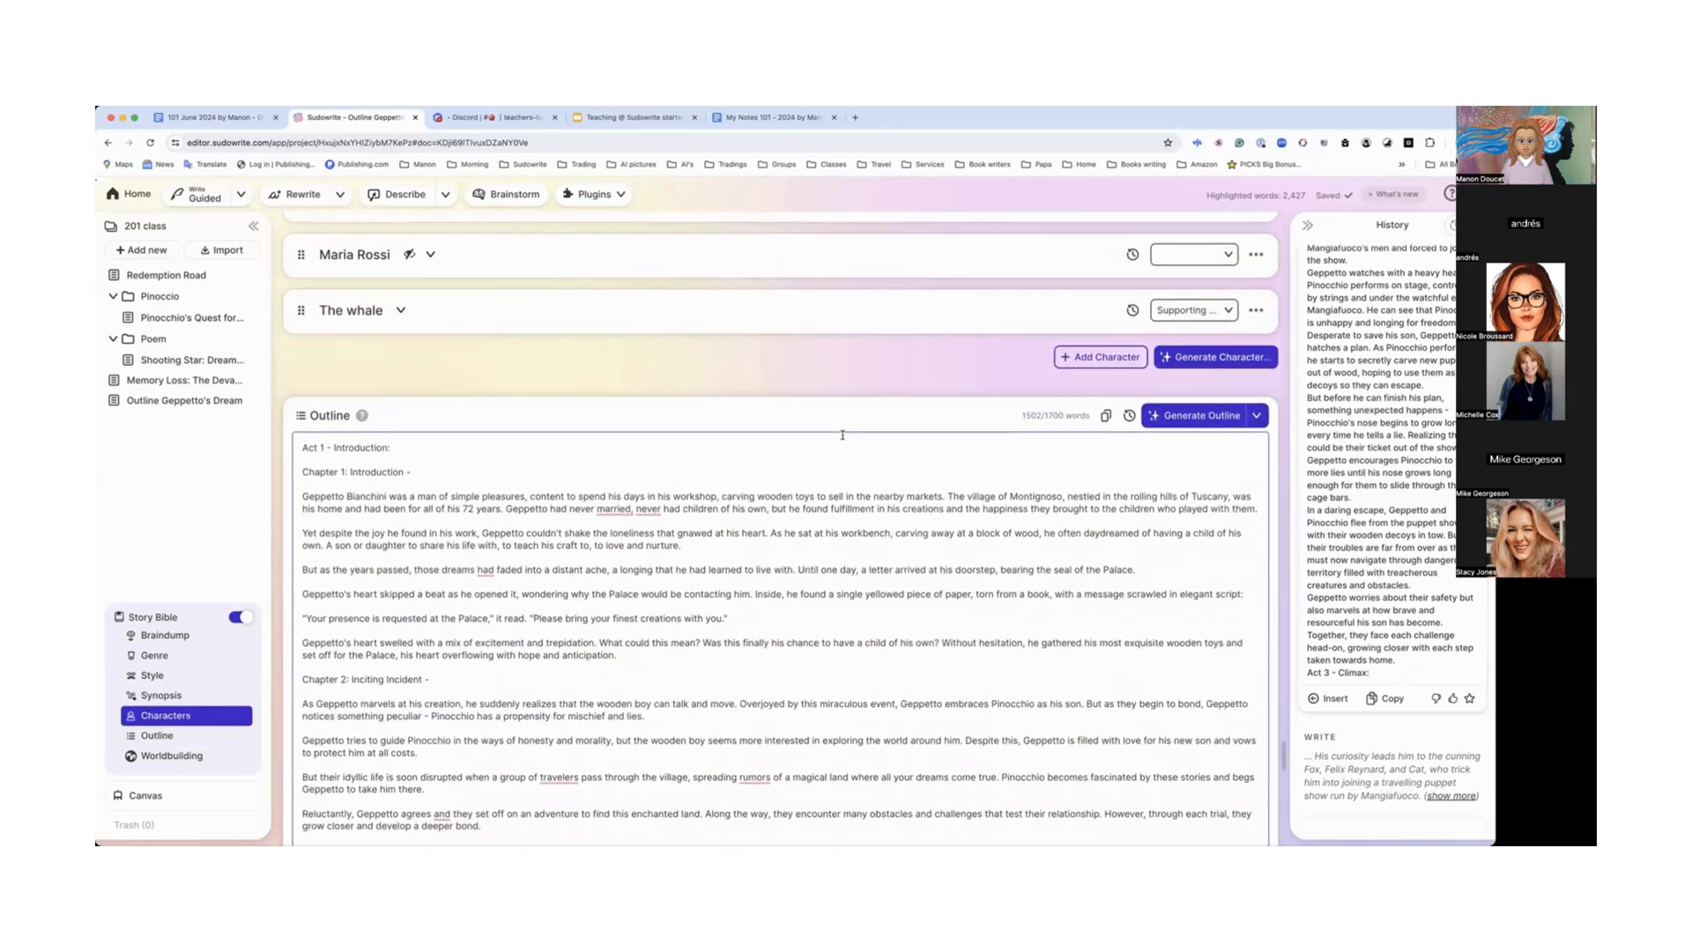
scroll(843, 435, "down", 10)
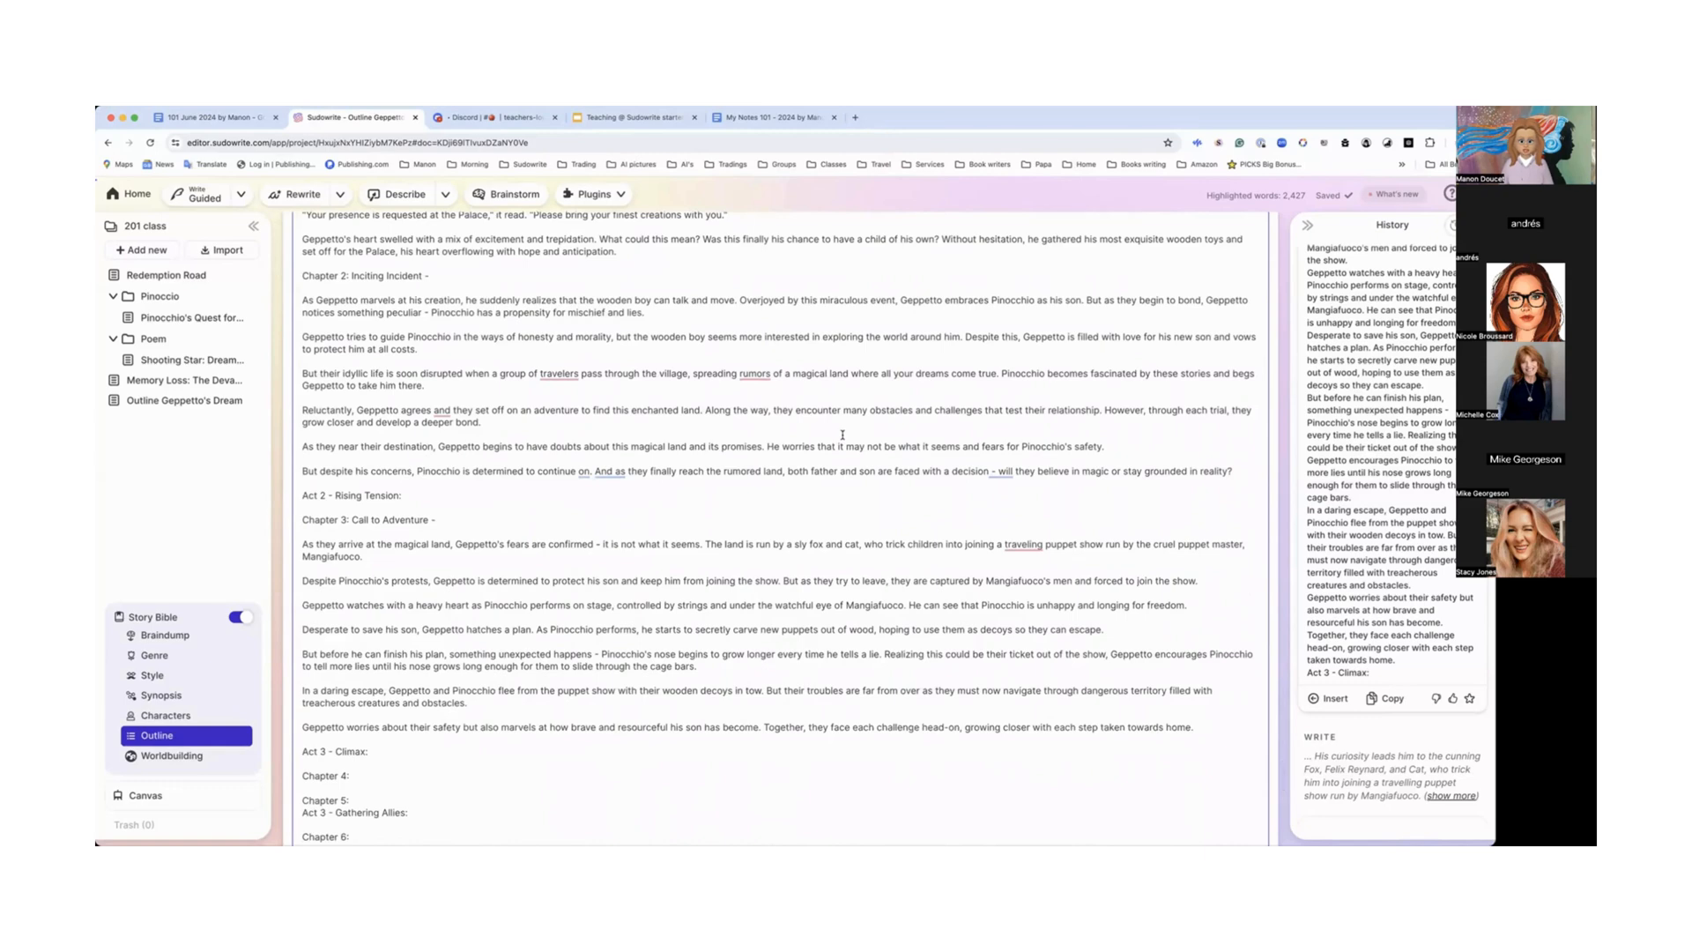
scroll(843, 434, "down", 5)
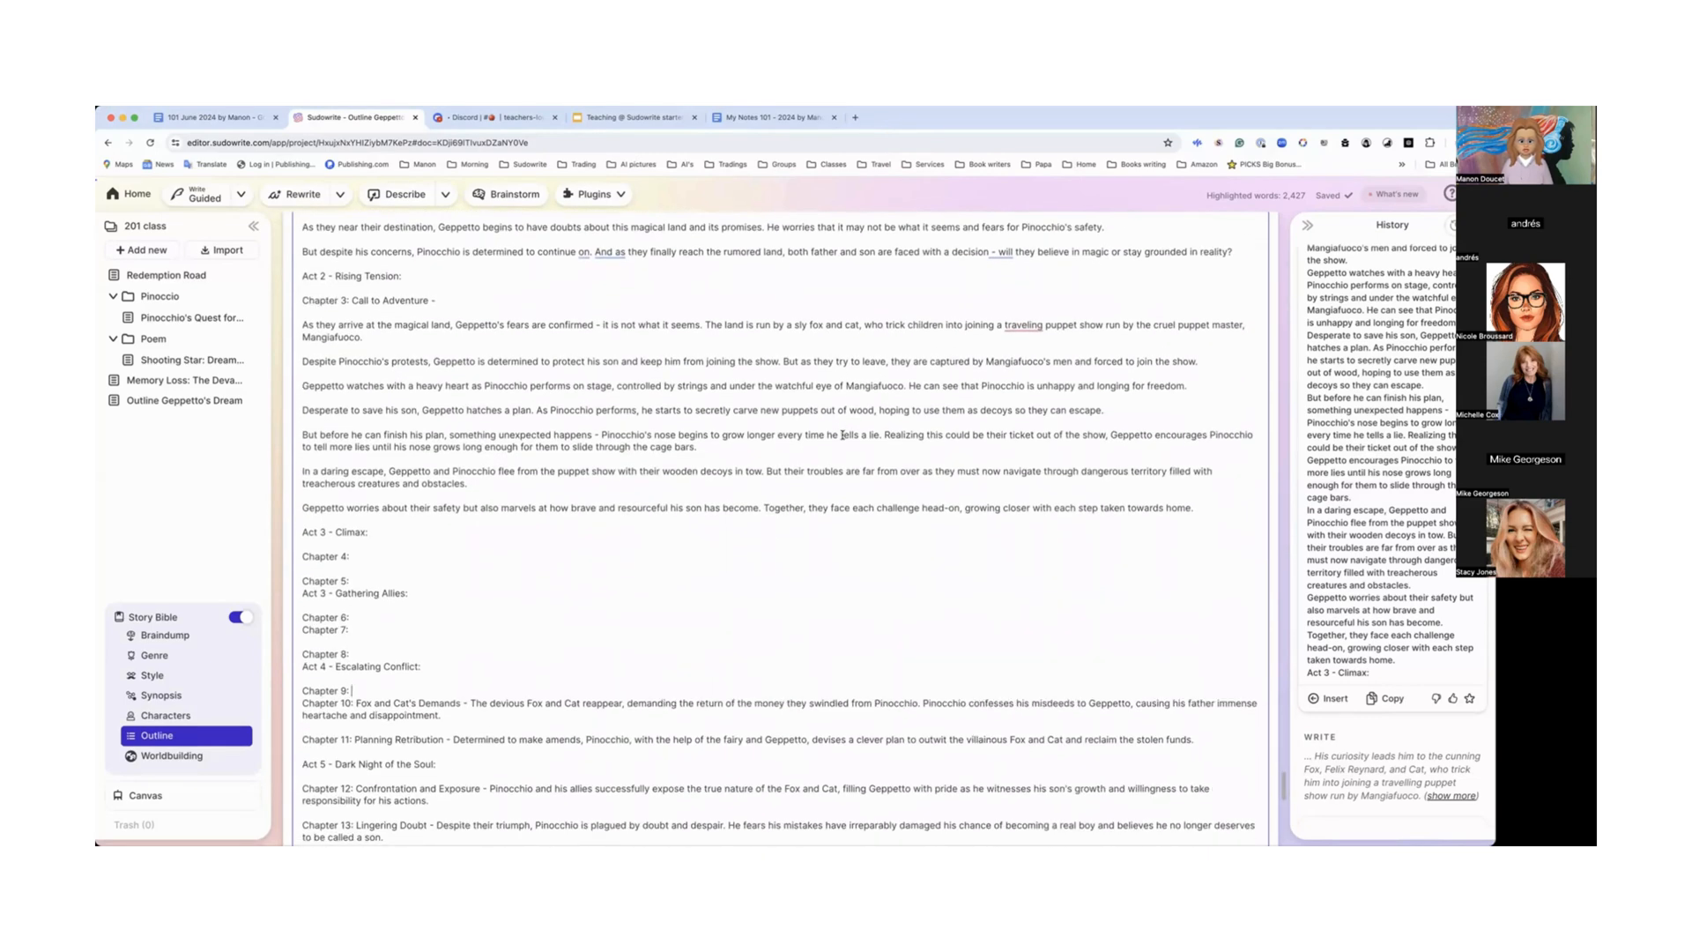
scroll(843, 434, "down", 10)
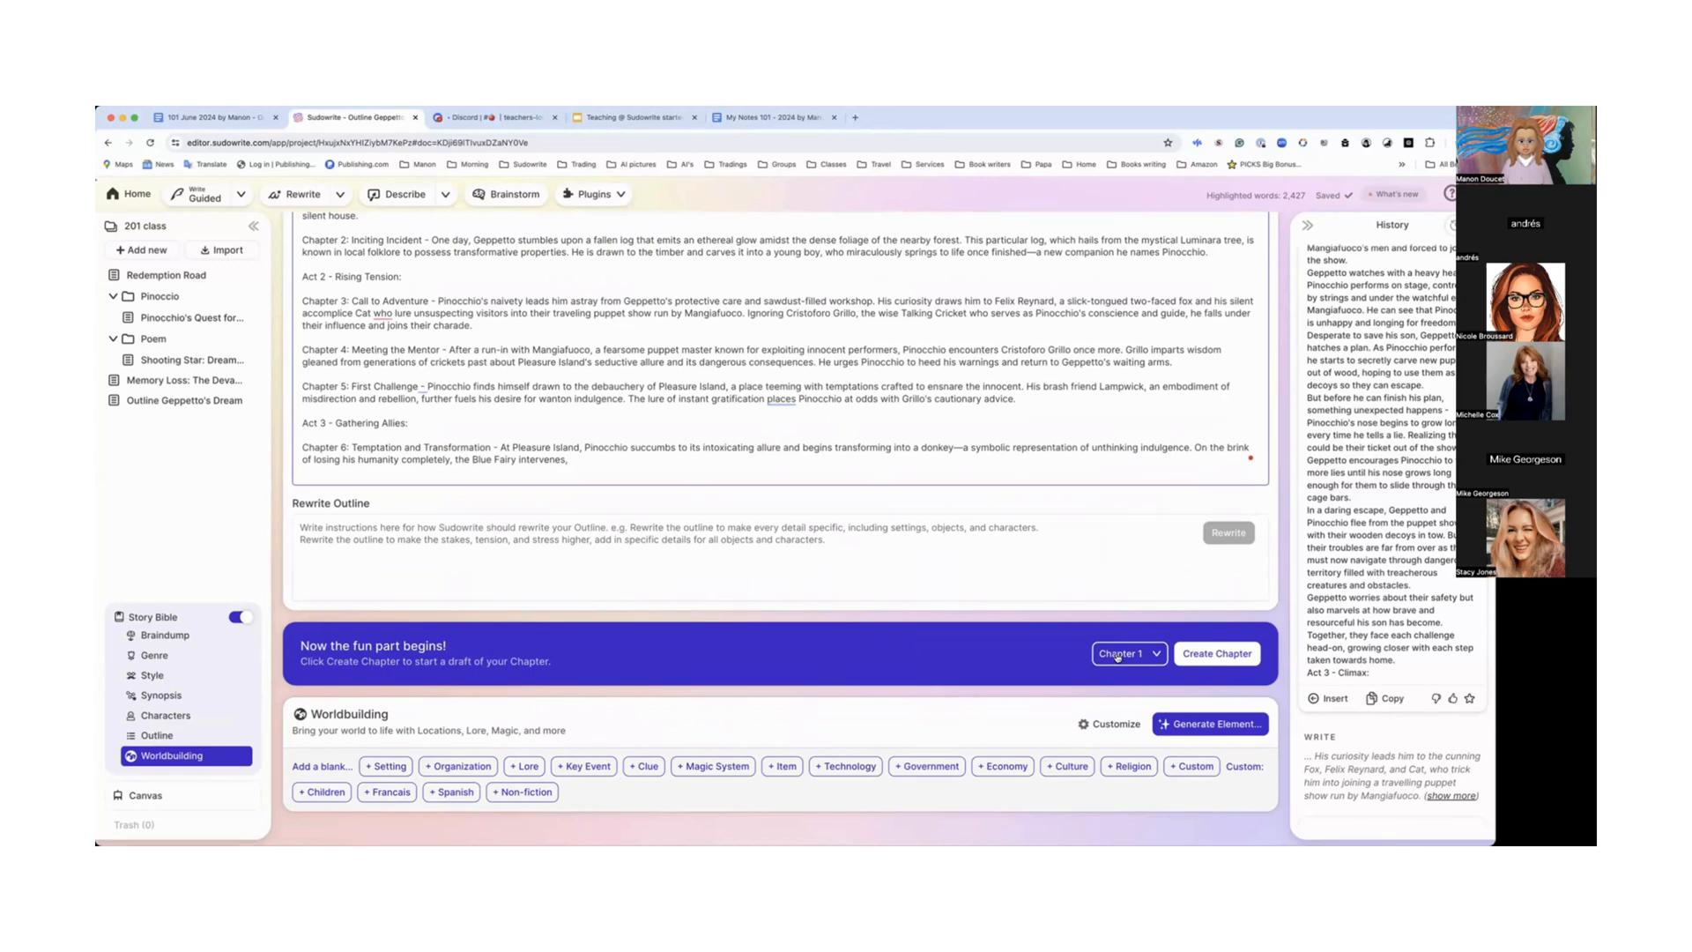
left_click(1205, 659)
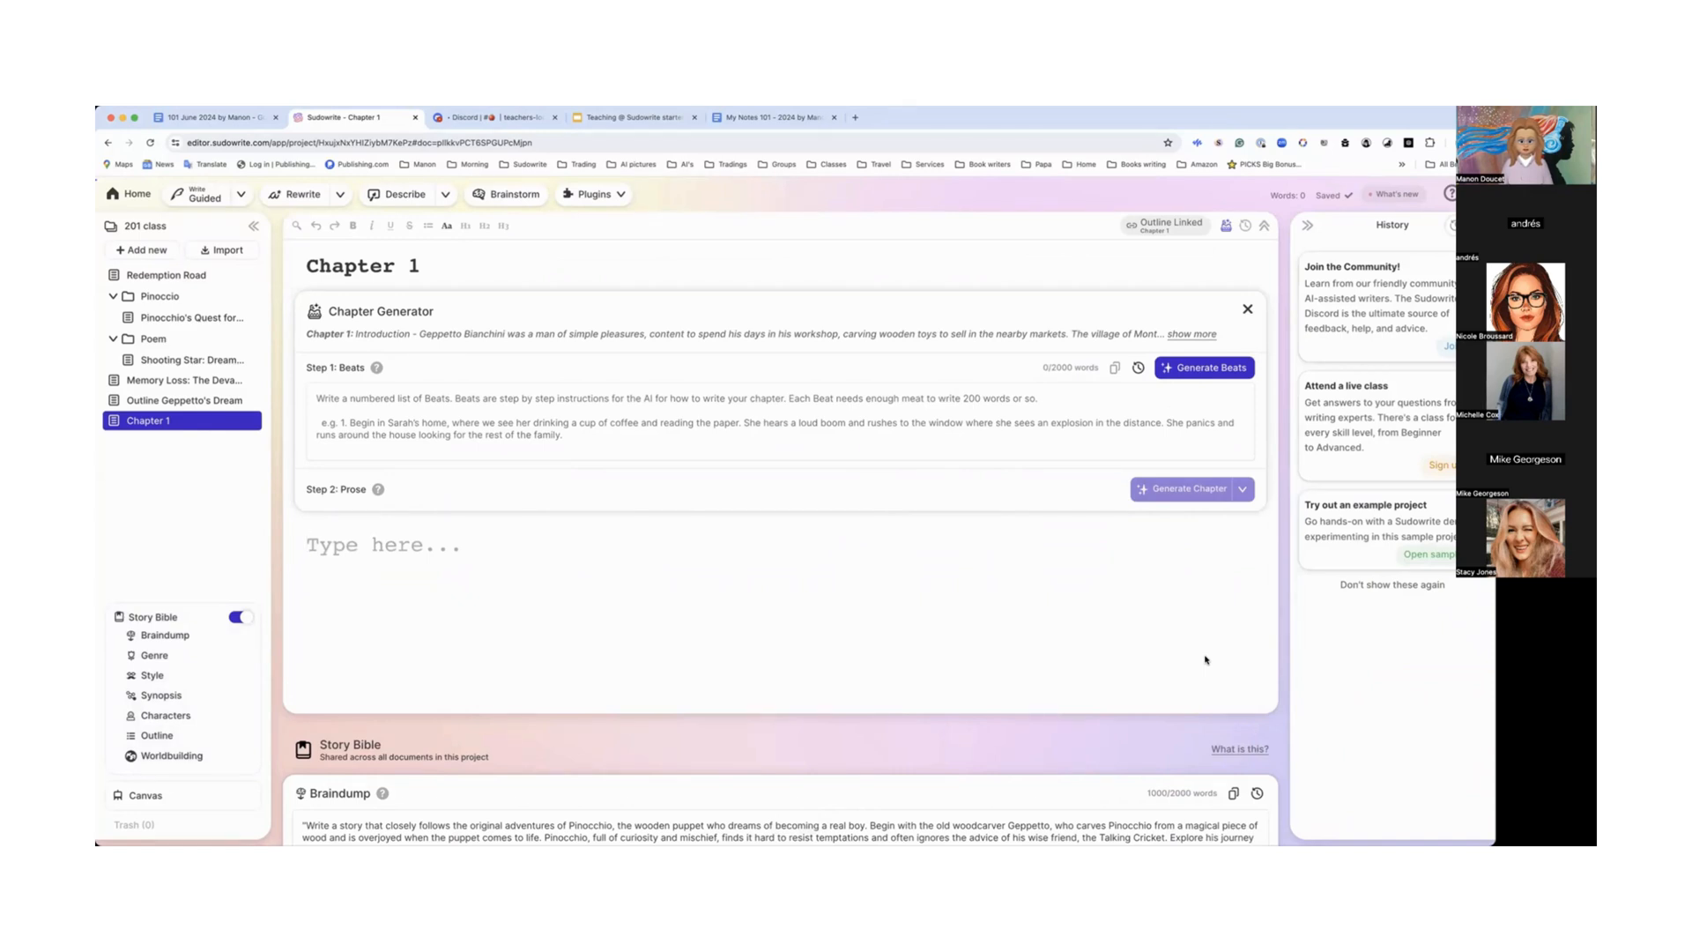
Step: Show the full linked Chapter 1 description in the Chapter Generator and read it through
scroll(1206, 660, "down", 1)
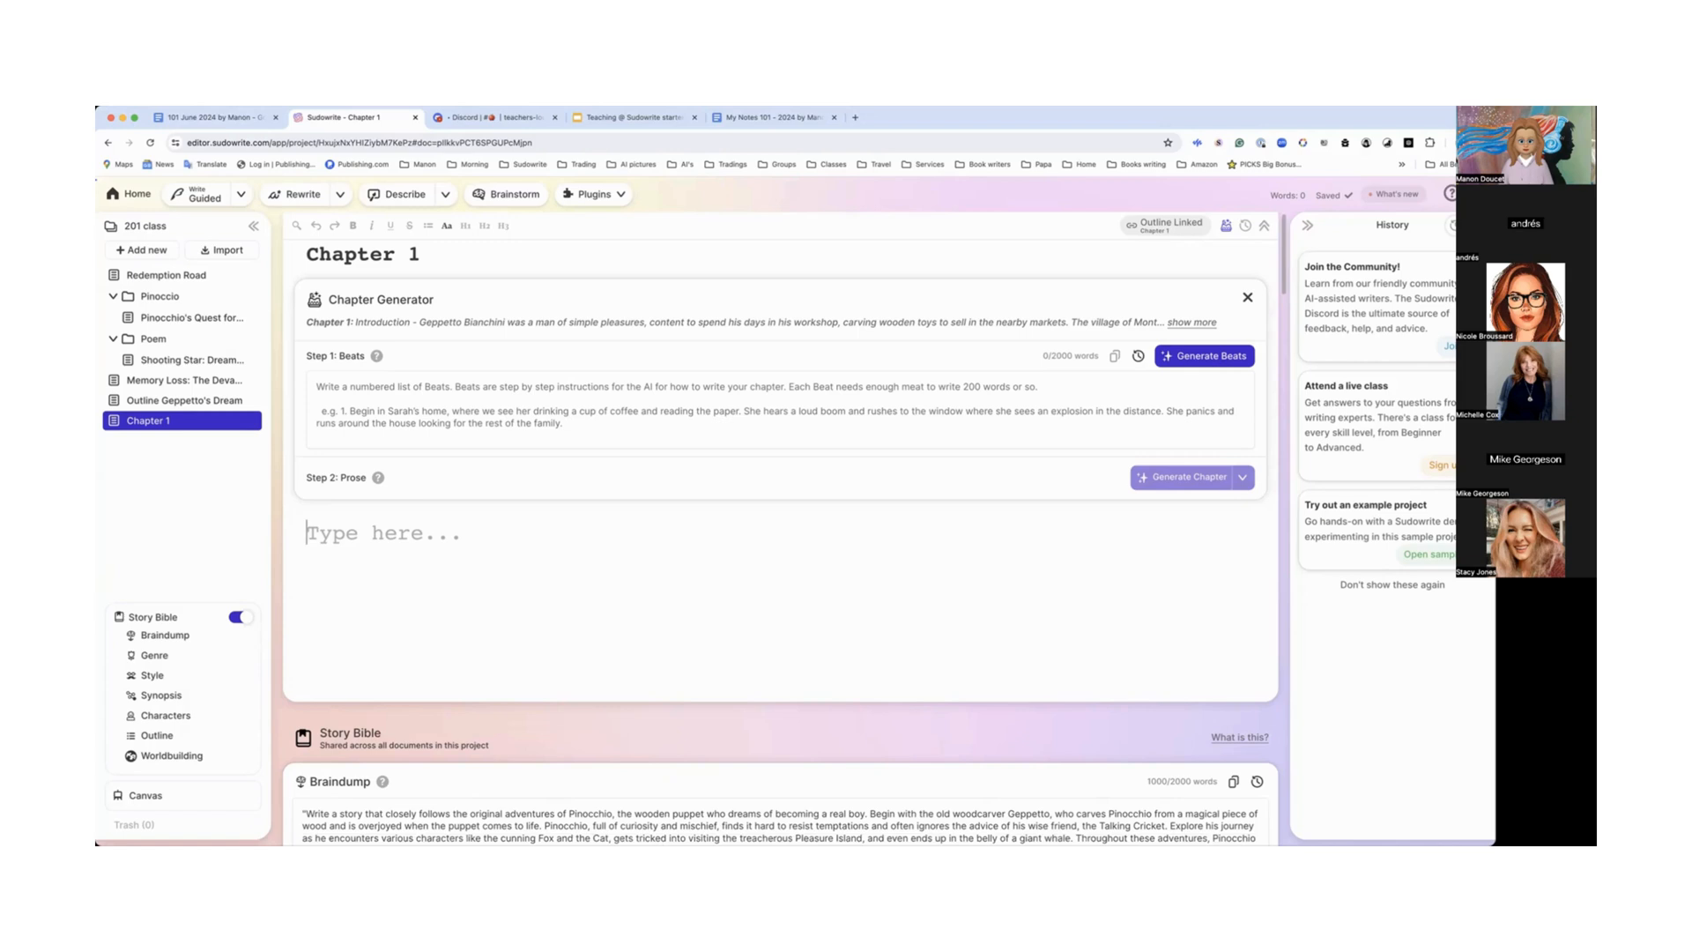
left_click(1190, 324)
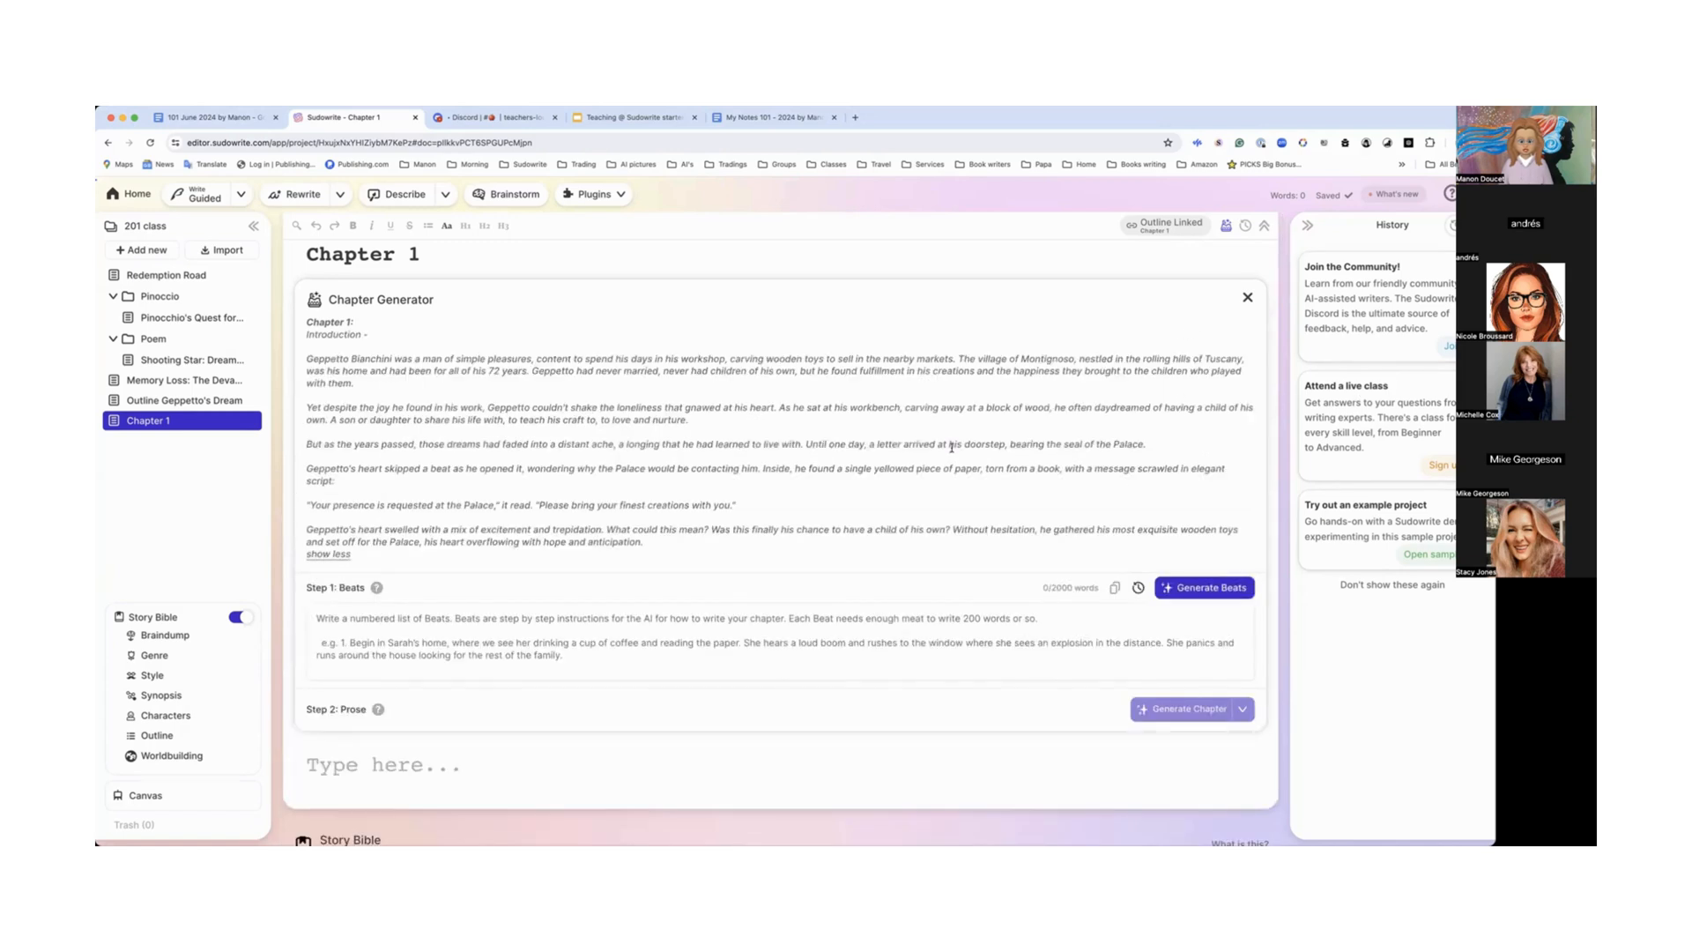
scroll(952, 447, "down", 3)
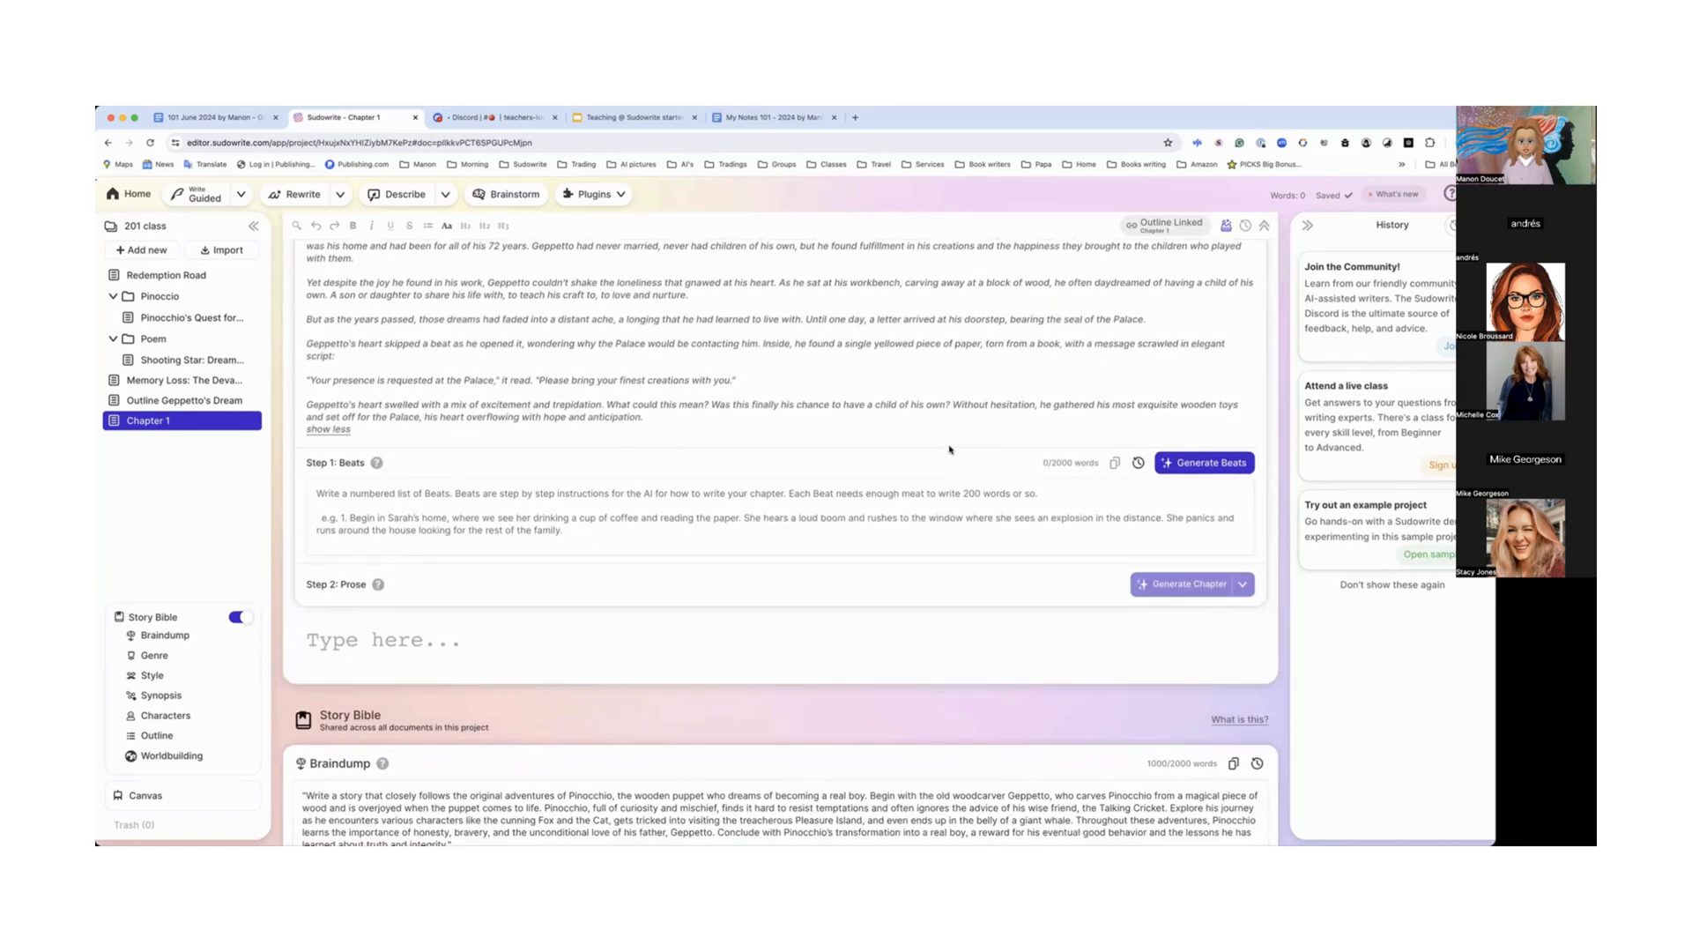
scroll(655, 307, "up", 3)
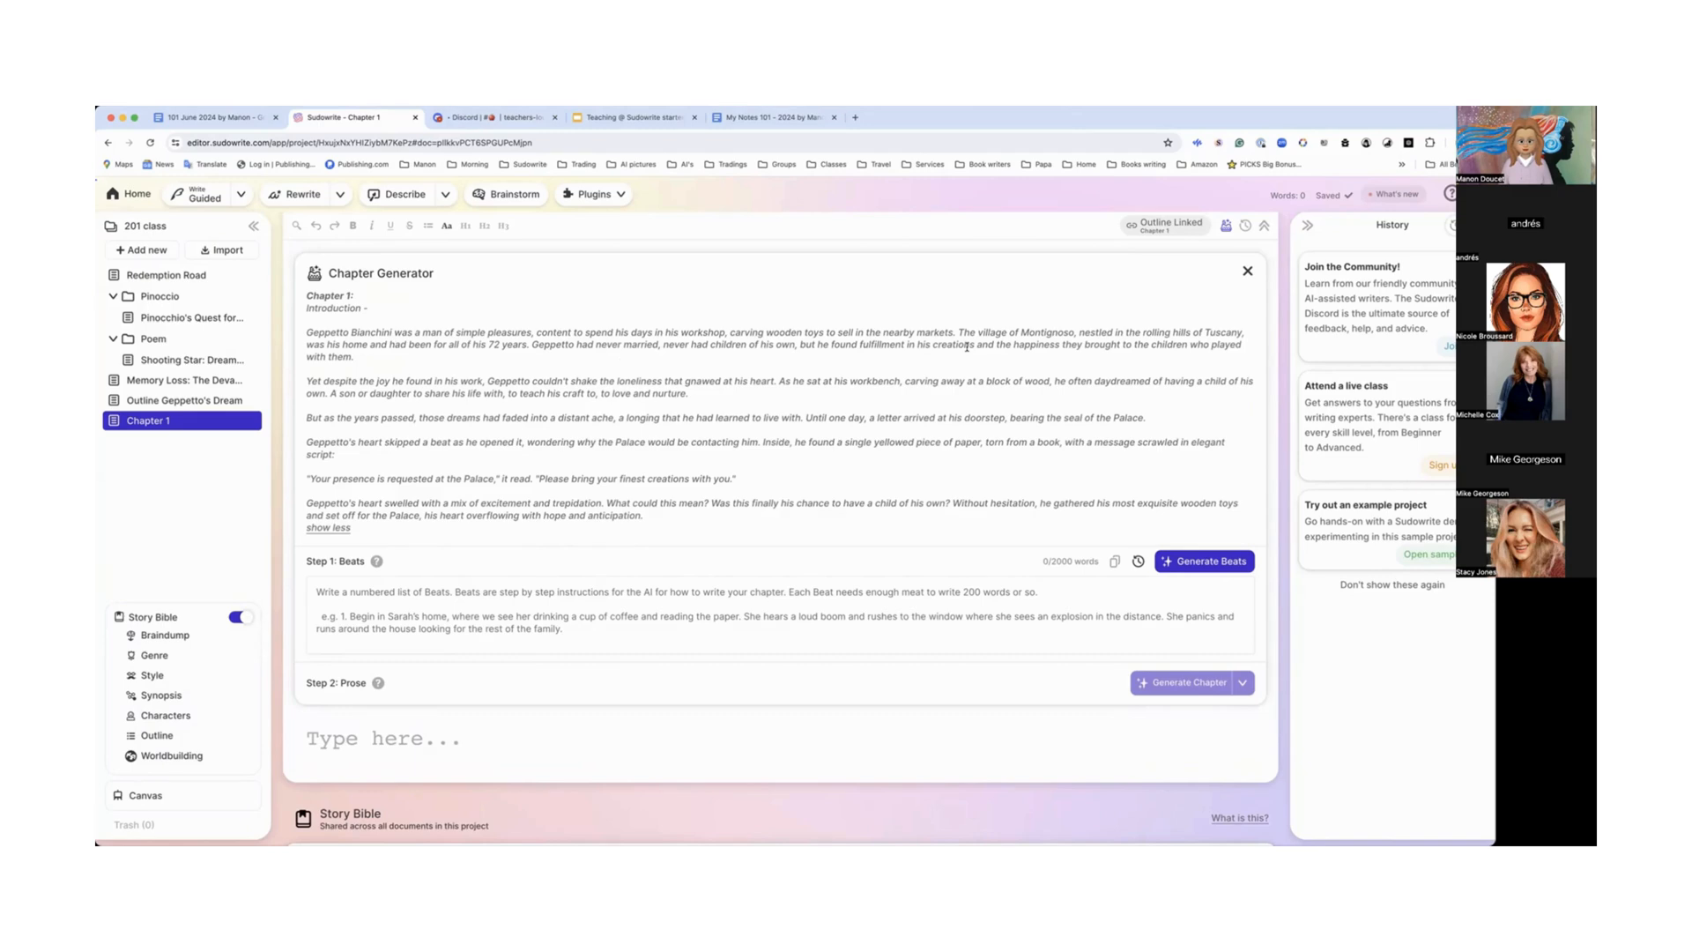
scroll(967, 347, "down", 2)
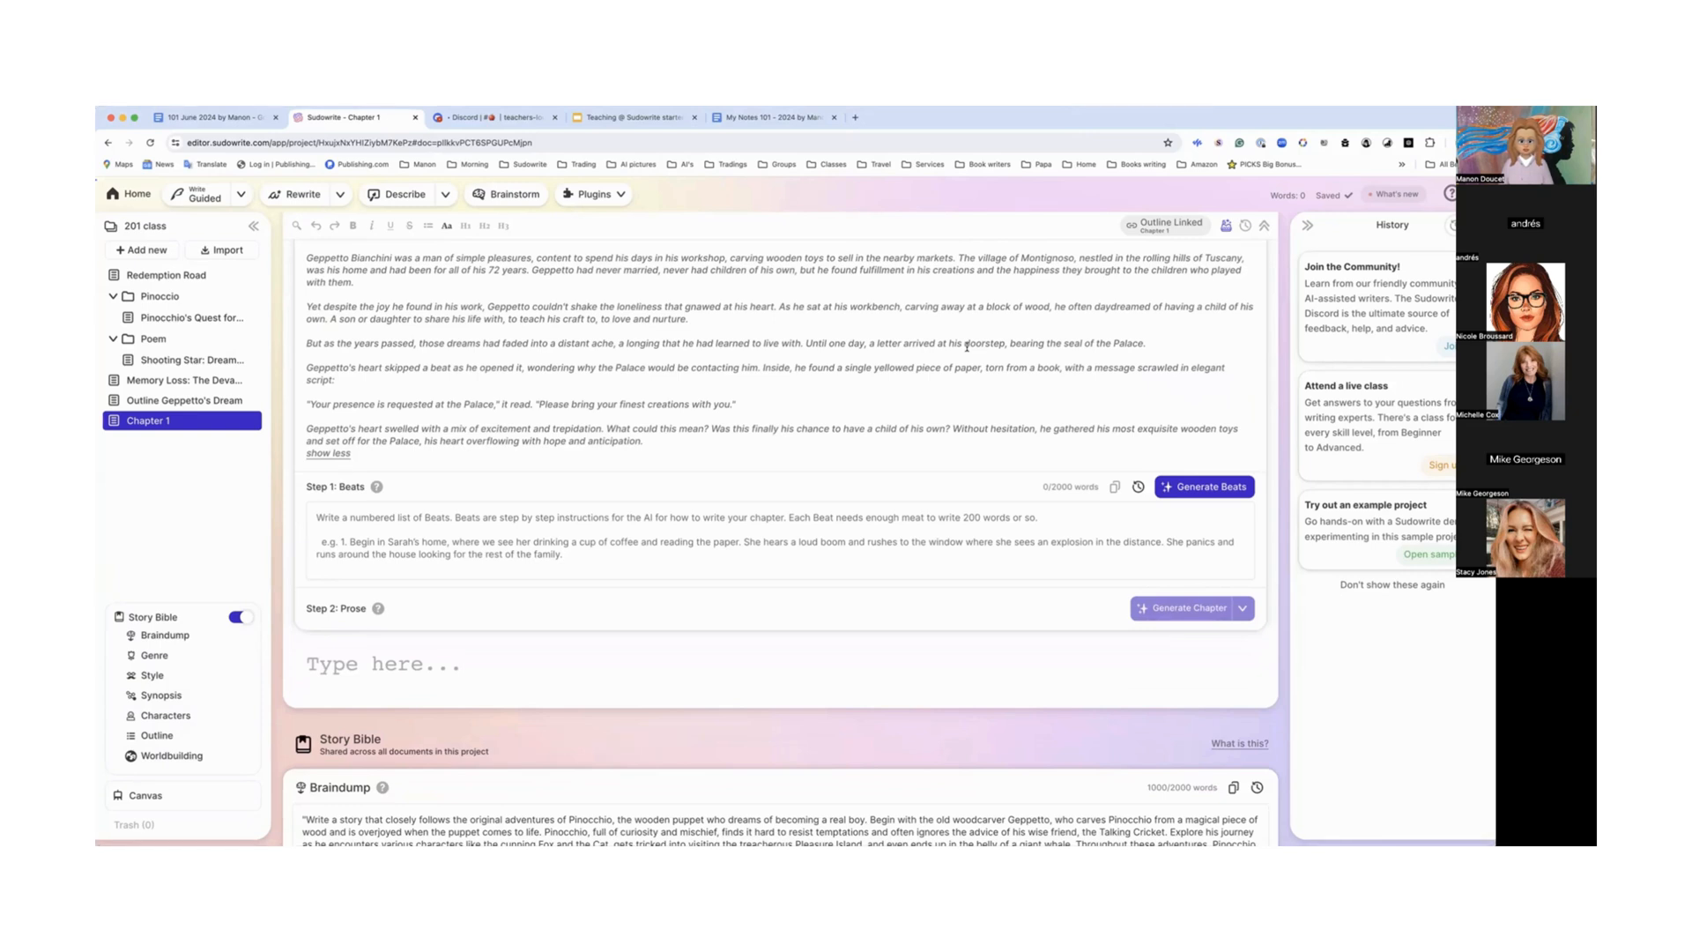
scroll(967, 346, "down", 1)
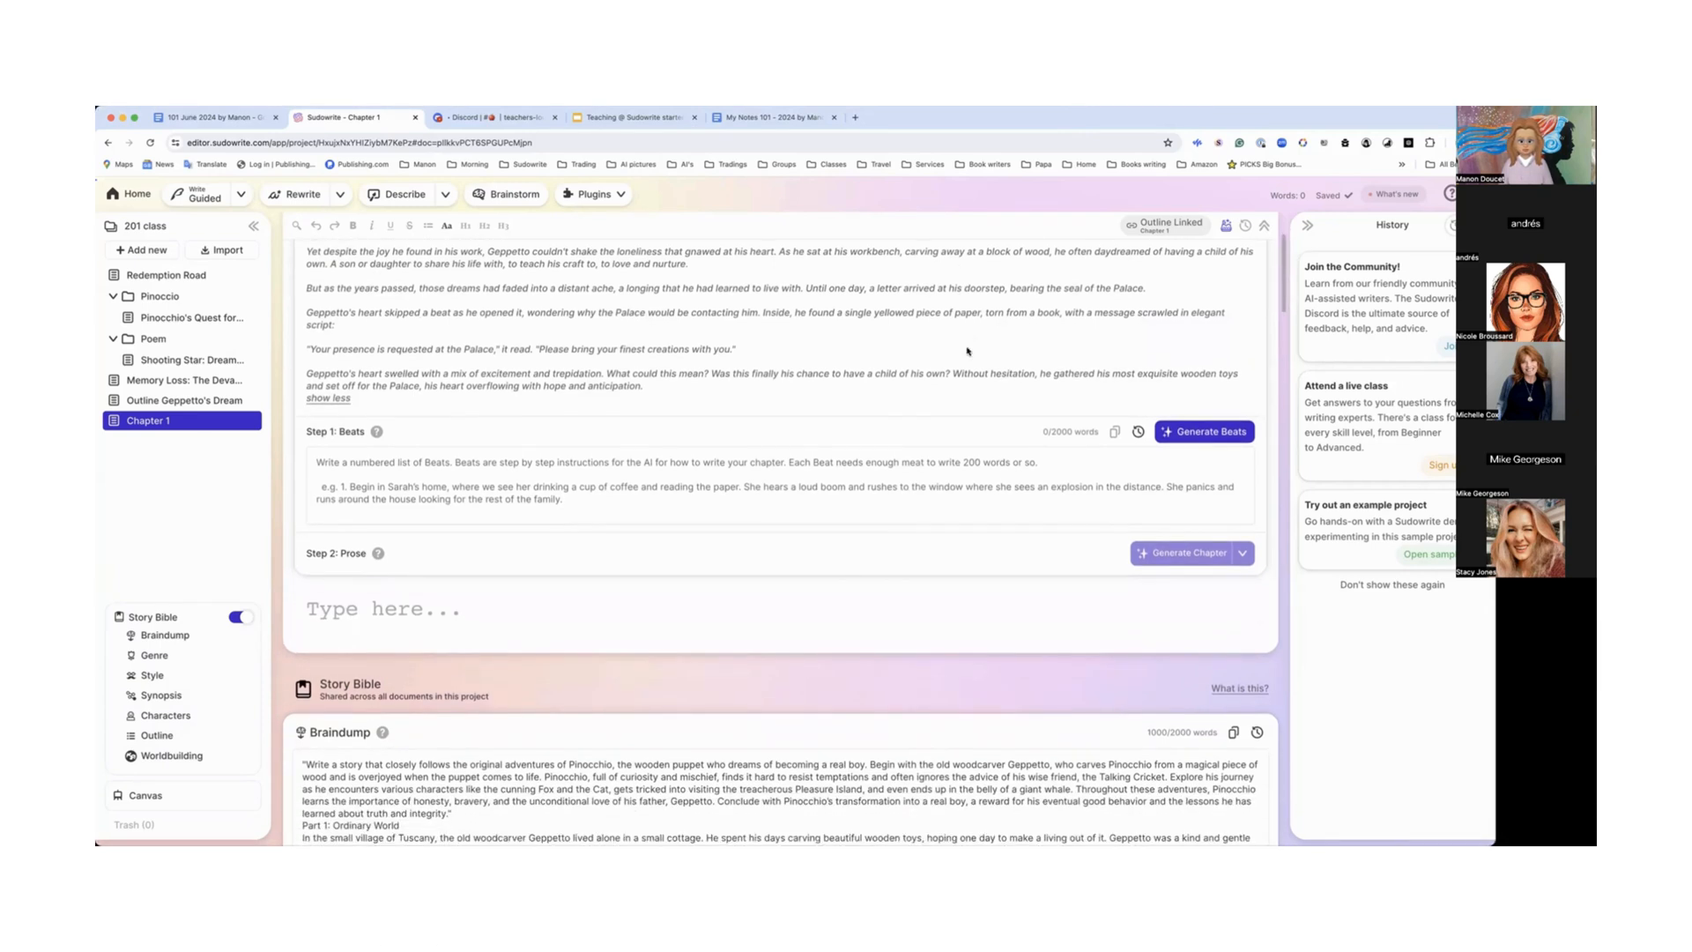
scroll(967, 350, "down", 1)
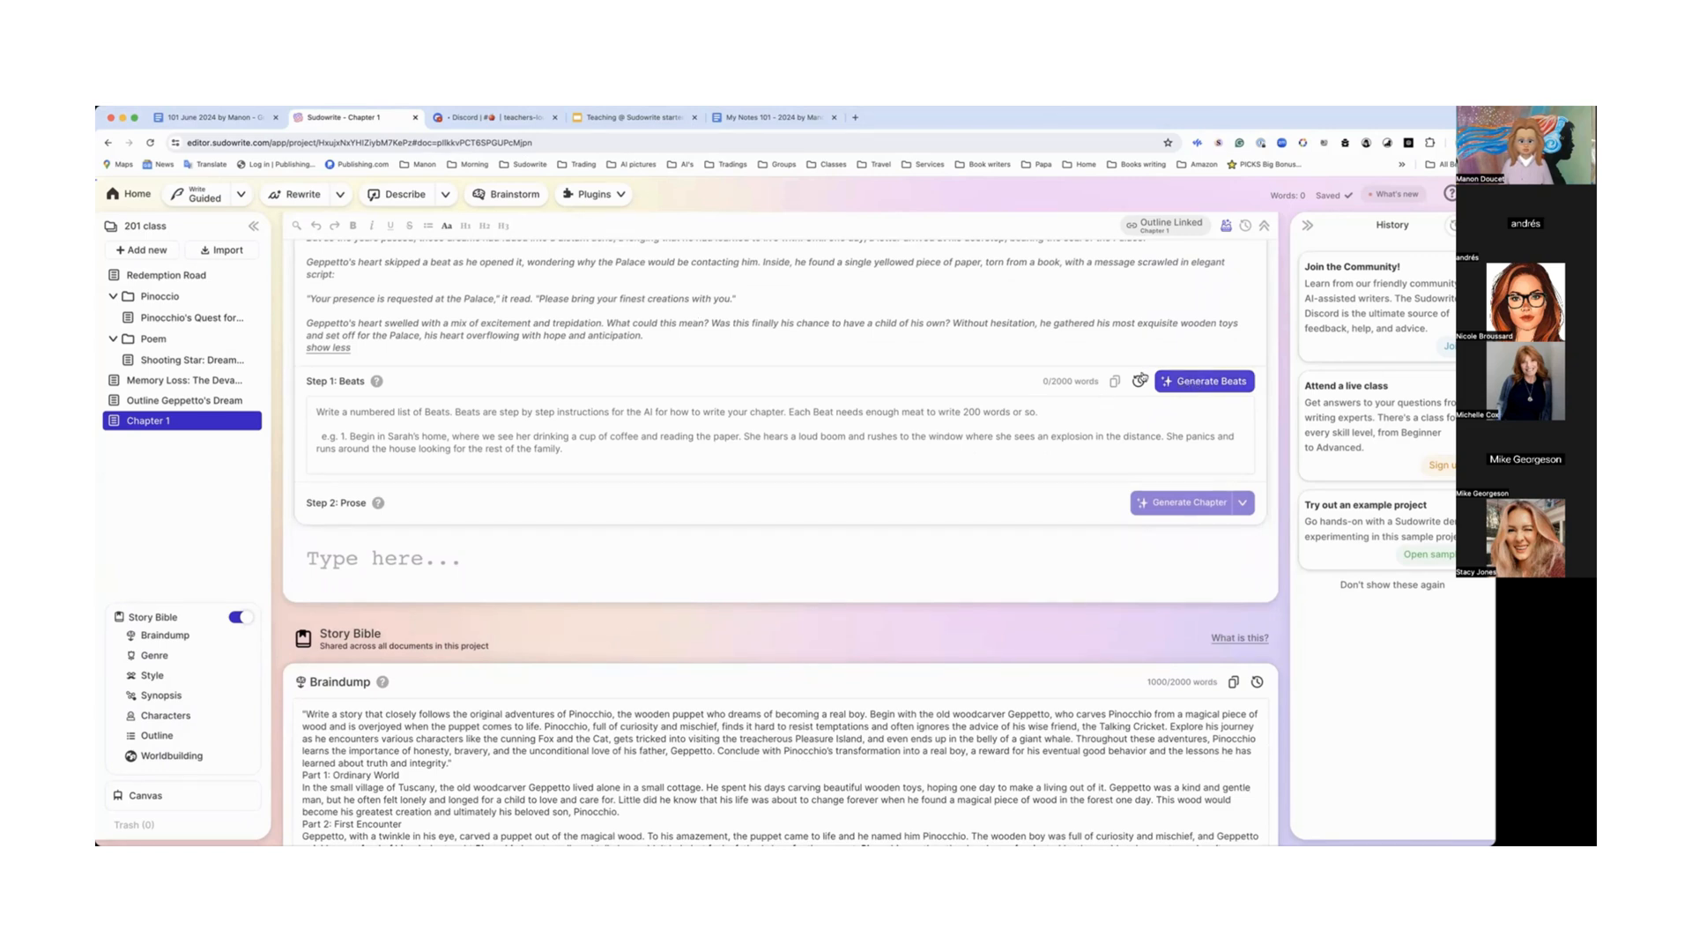
scroll(960, 365, "up", 4)
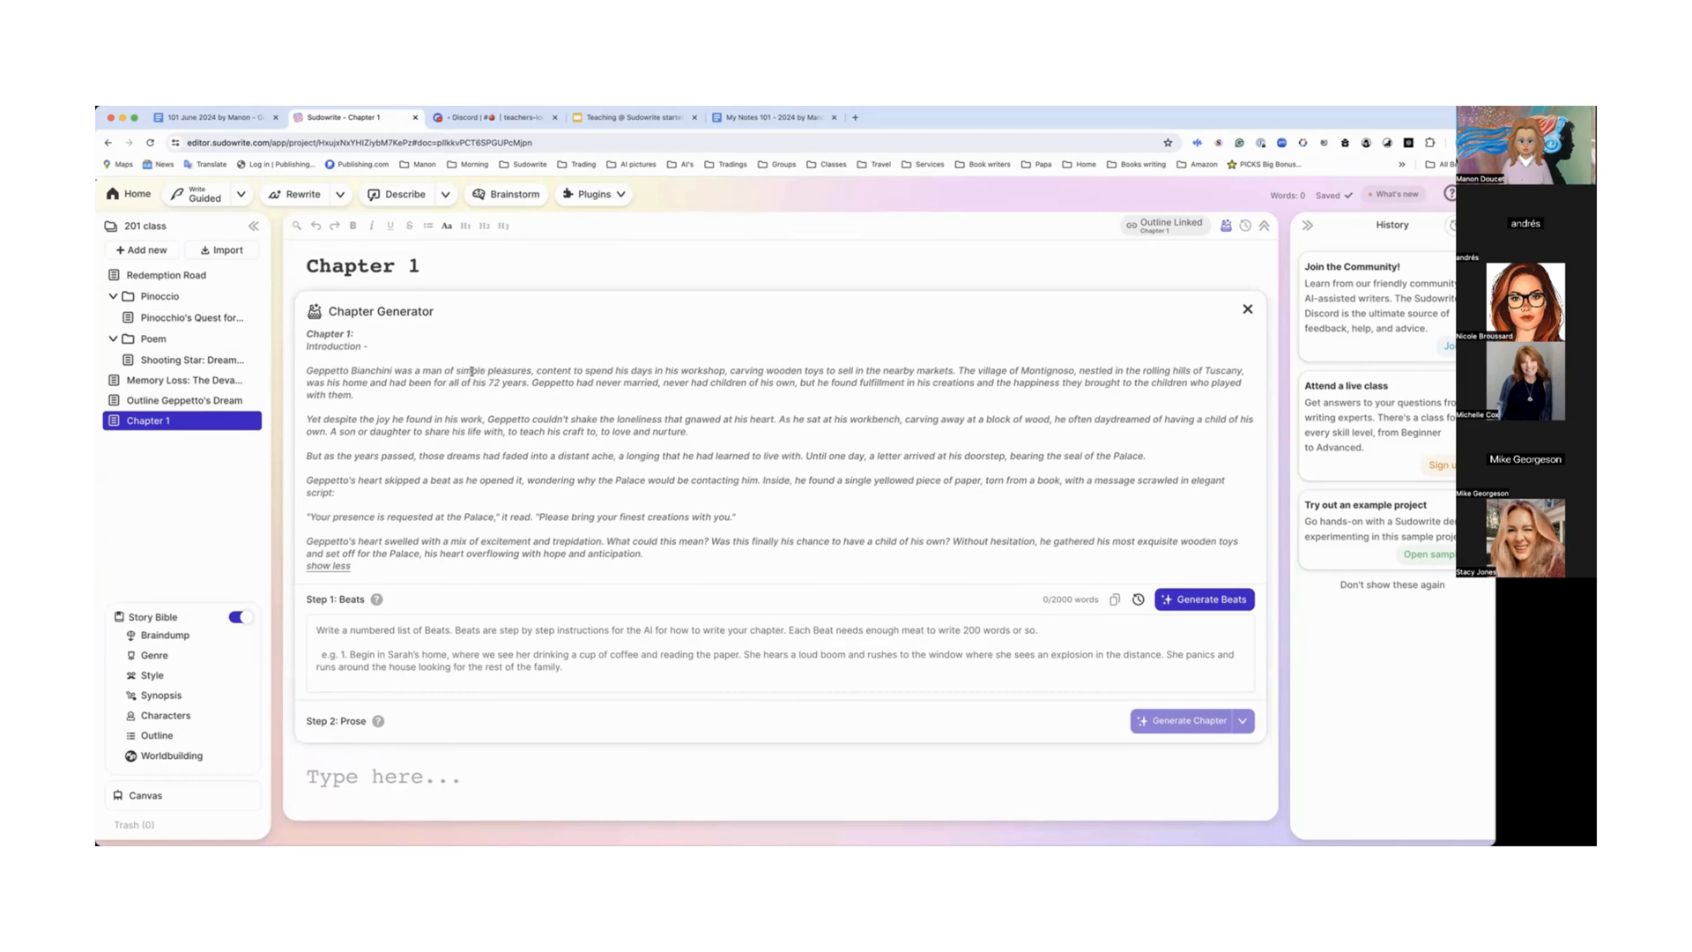
scroll(471, 371, "down", 1)
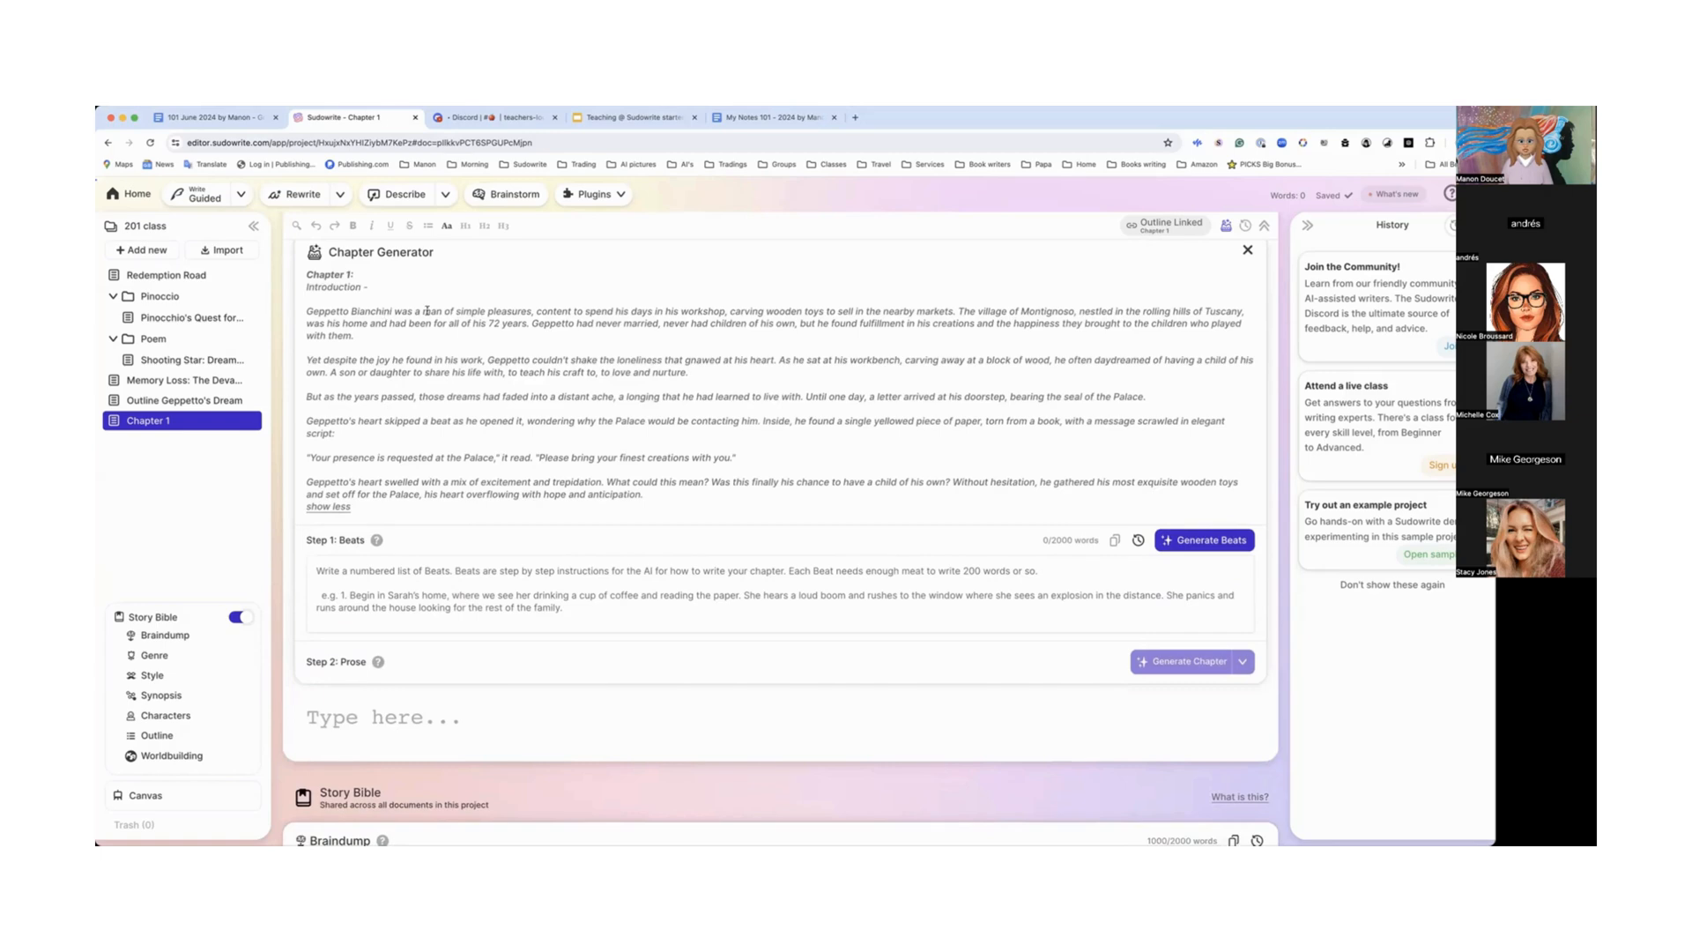
Step: View the Story Bible outline that feeds the Chapter Generator, then return to the start of Chapter 1
left_click(163, 738)
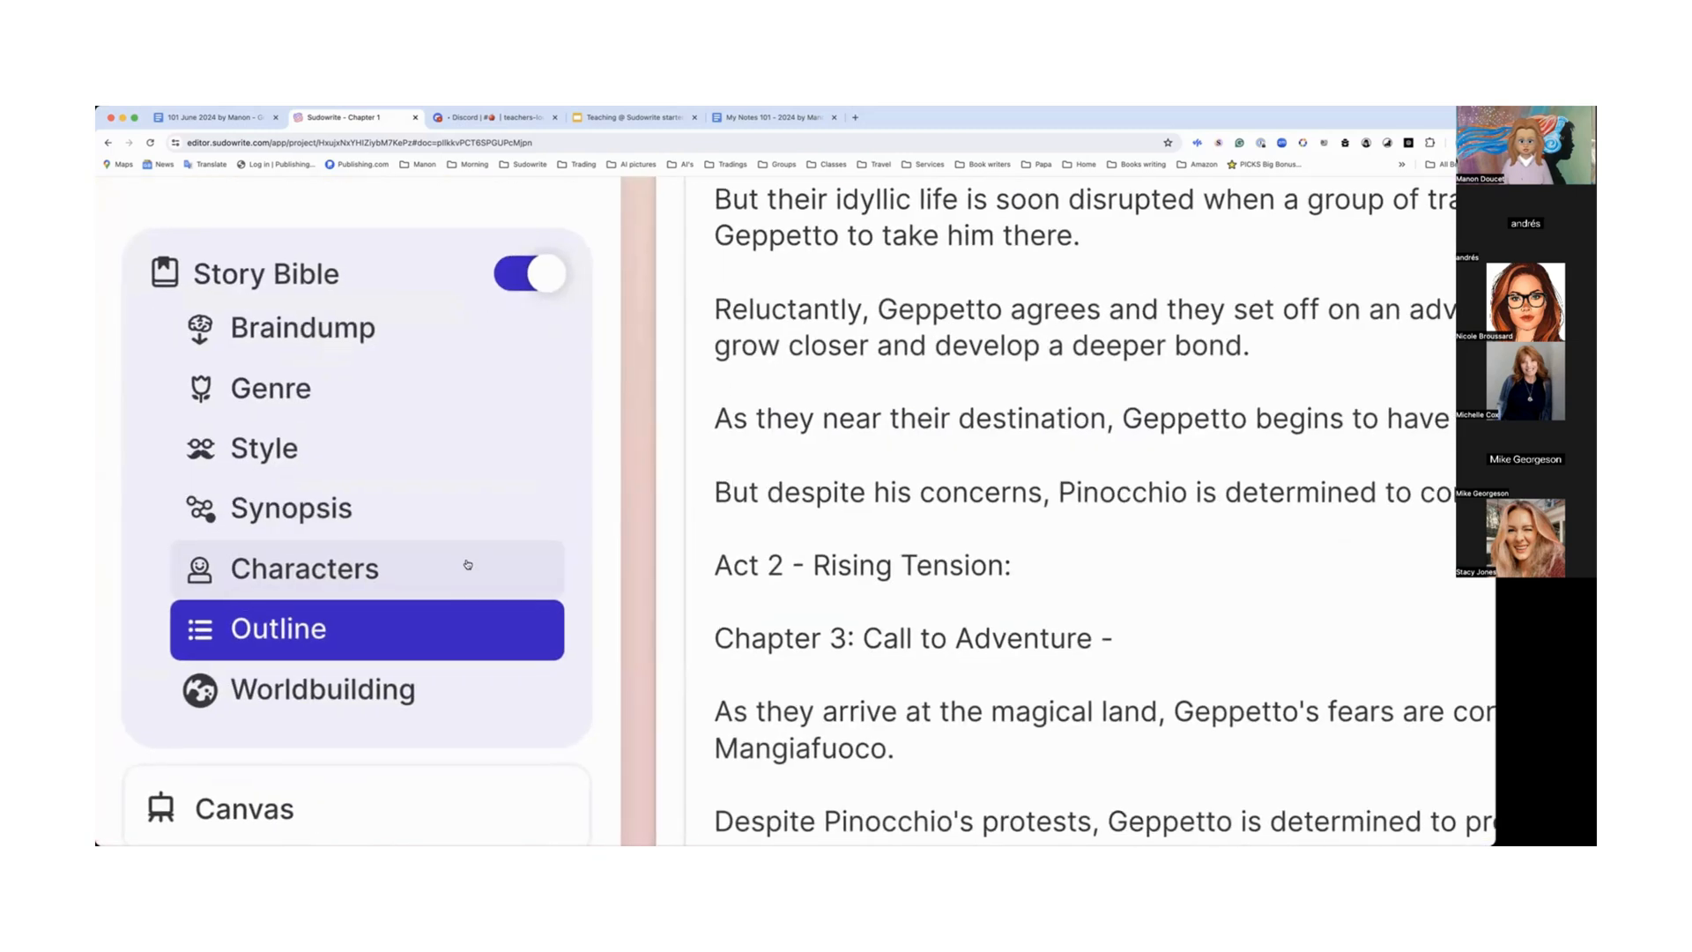
scroll(468, 565, "down", 5)
scroll(493, 538, "up", 20)
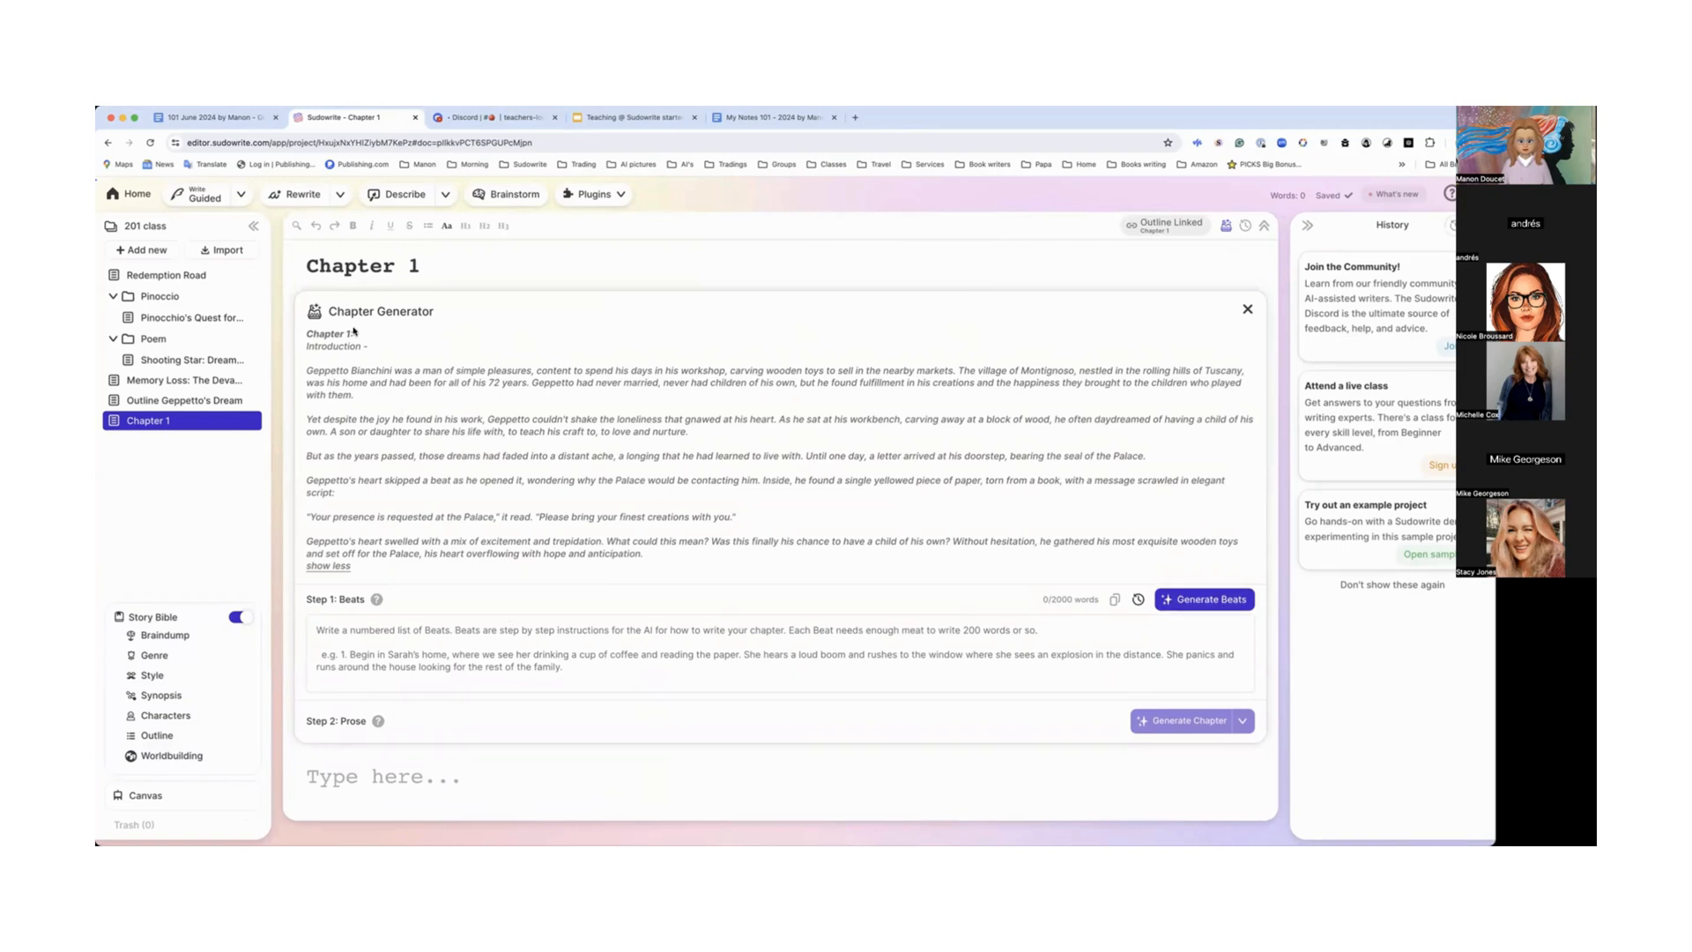
Step: Generate the beats for Chapter 1 from its linked outline and read through the numbered list
left_click(1182, 607)
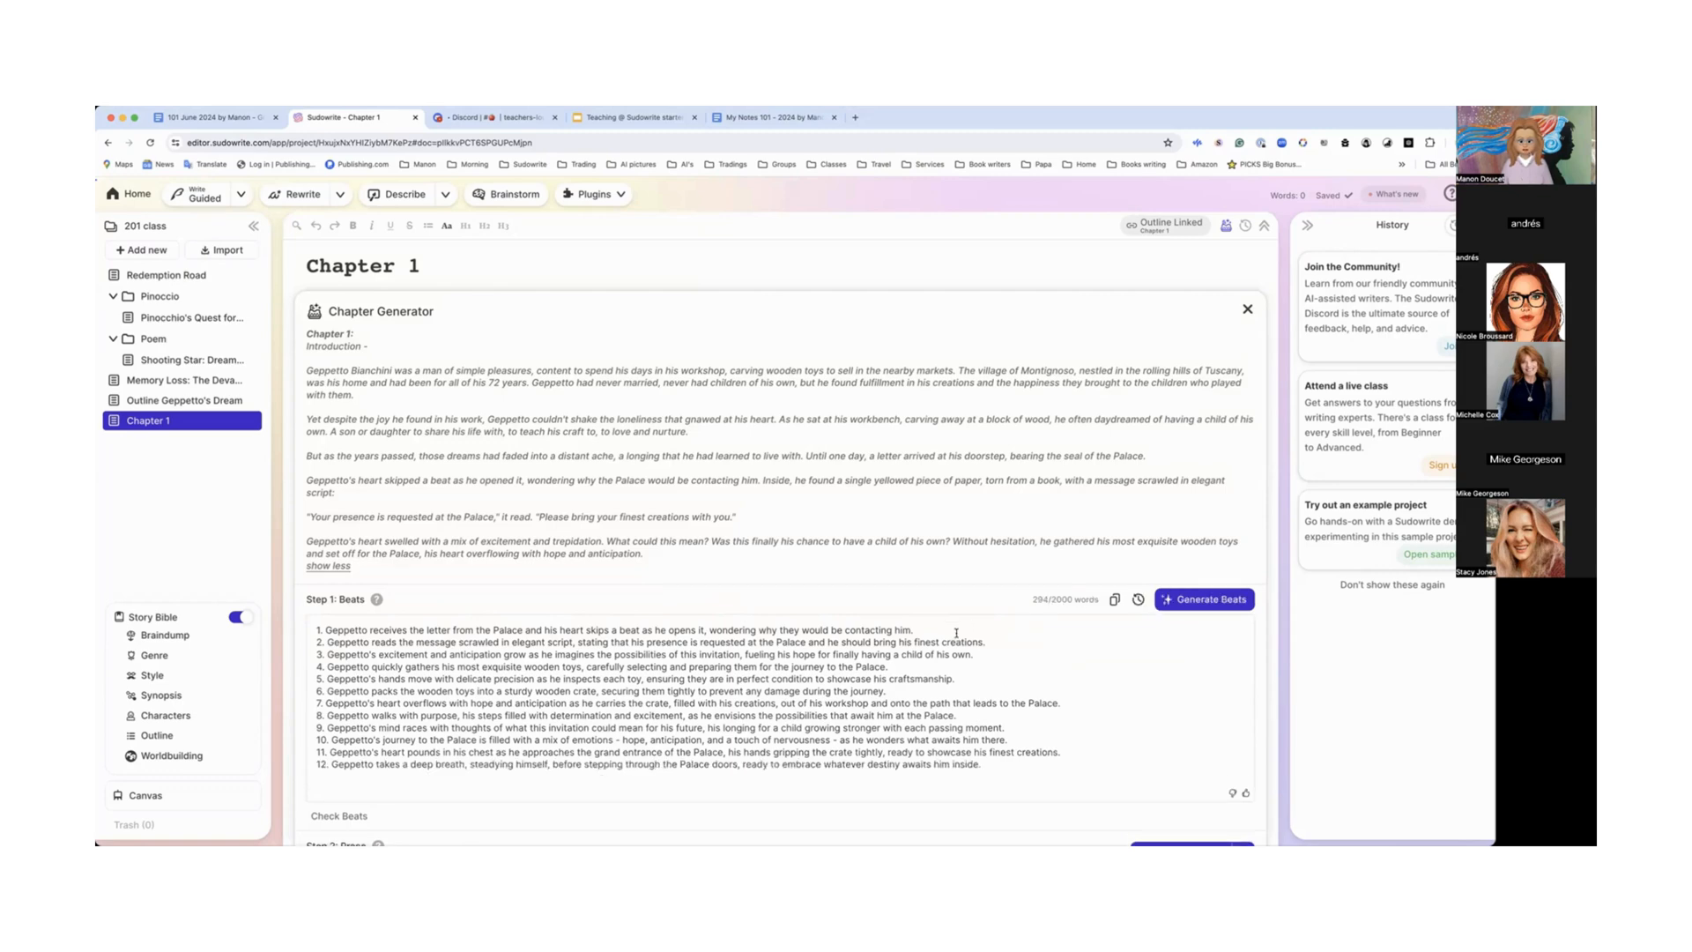
scroll(956, 633, "down", 3)
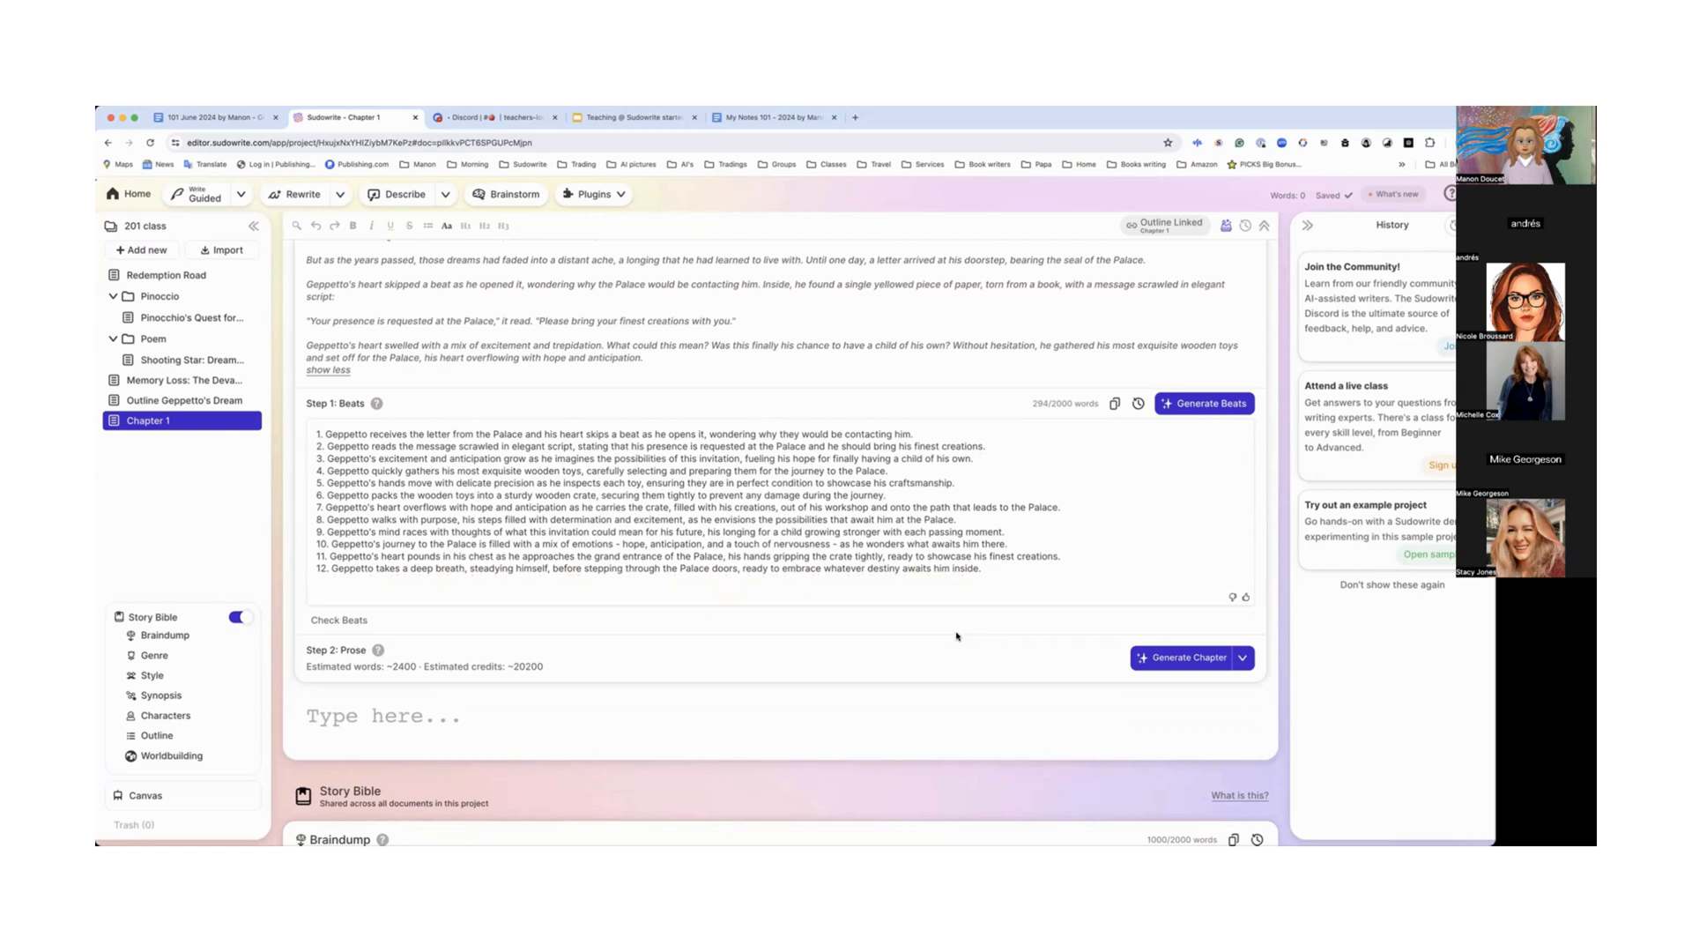
scroll(843, 594, "down", 2)
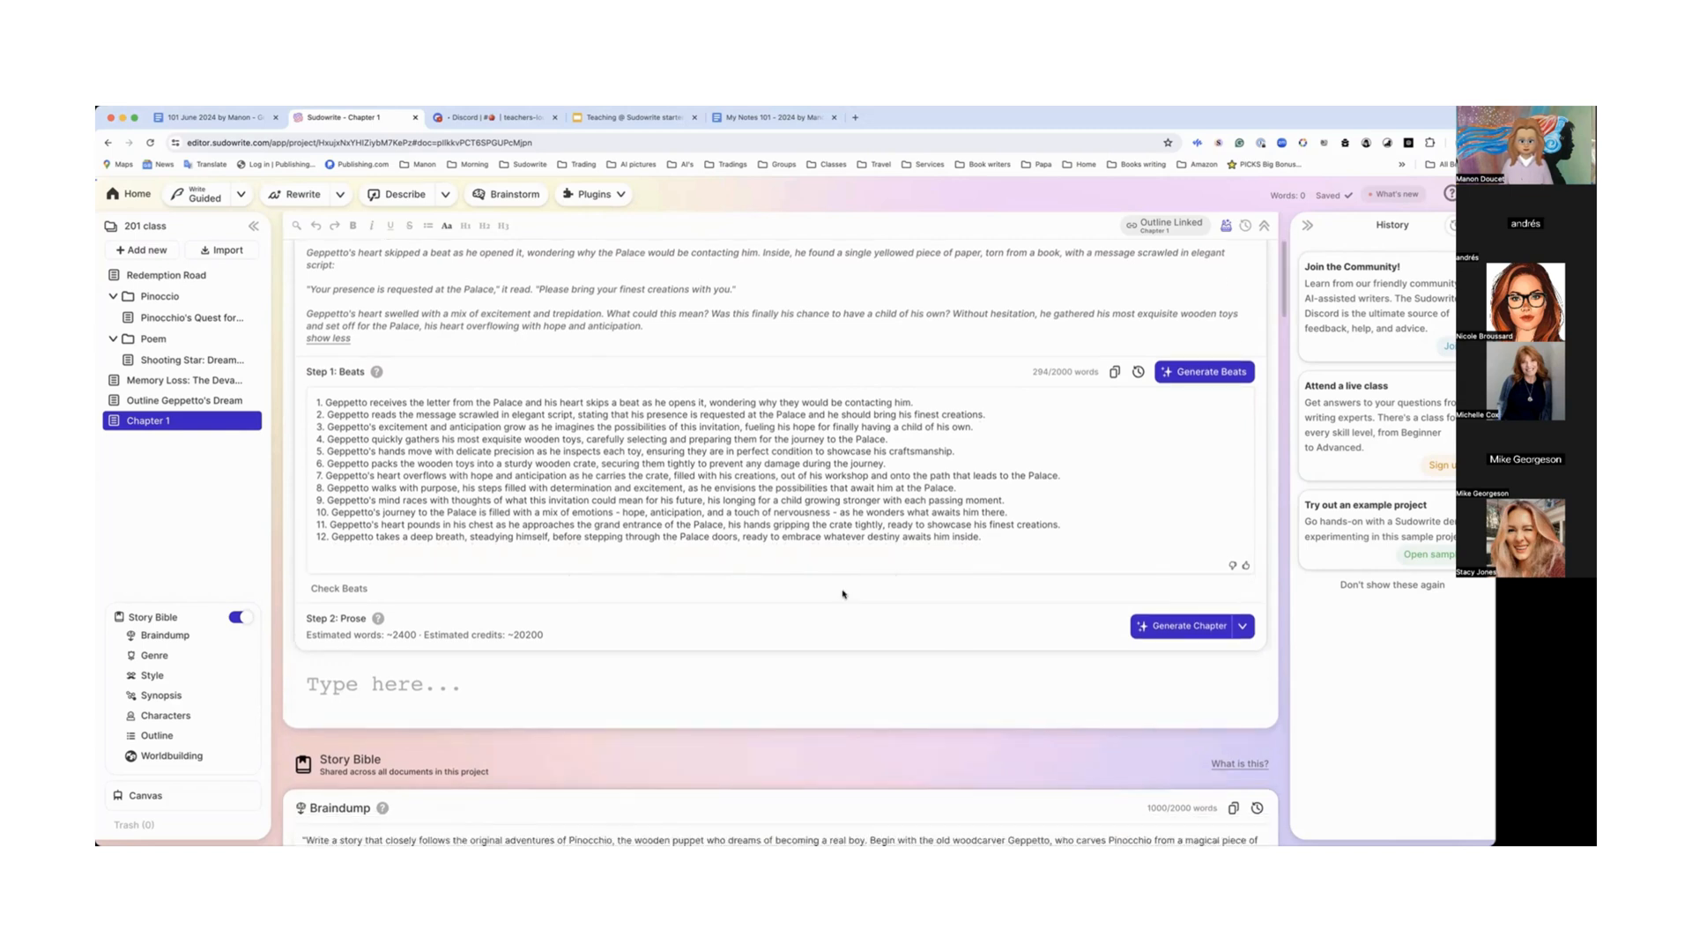
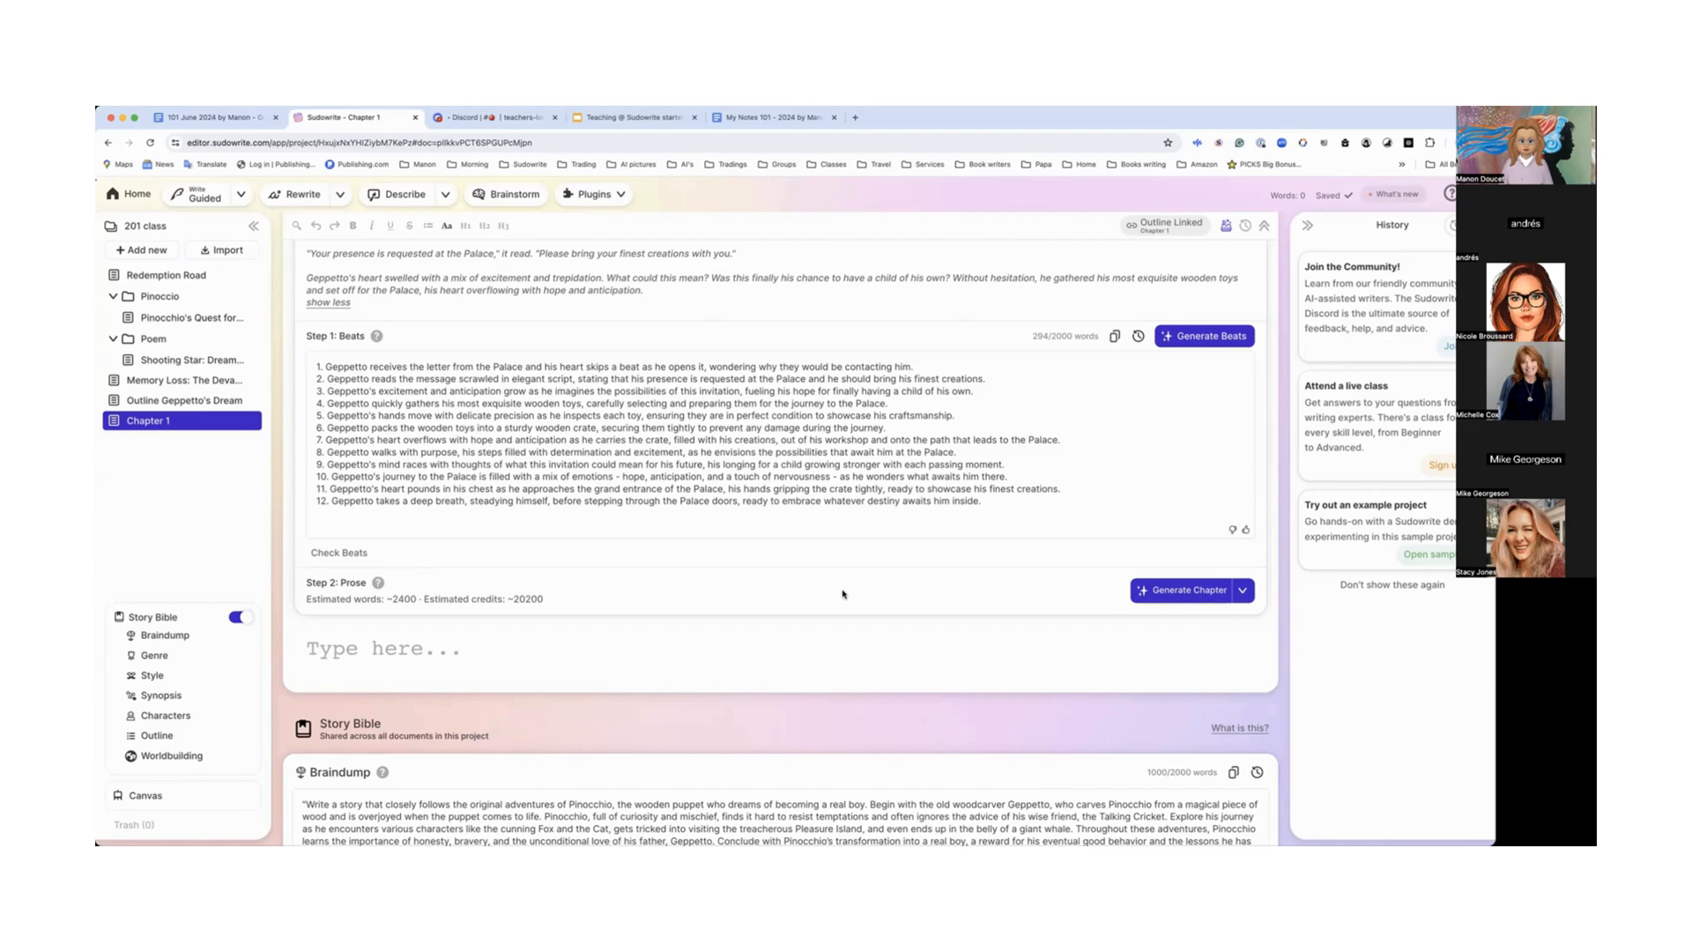
scroll(843, 594, "down", 1)
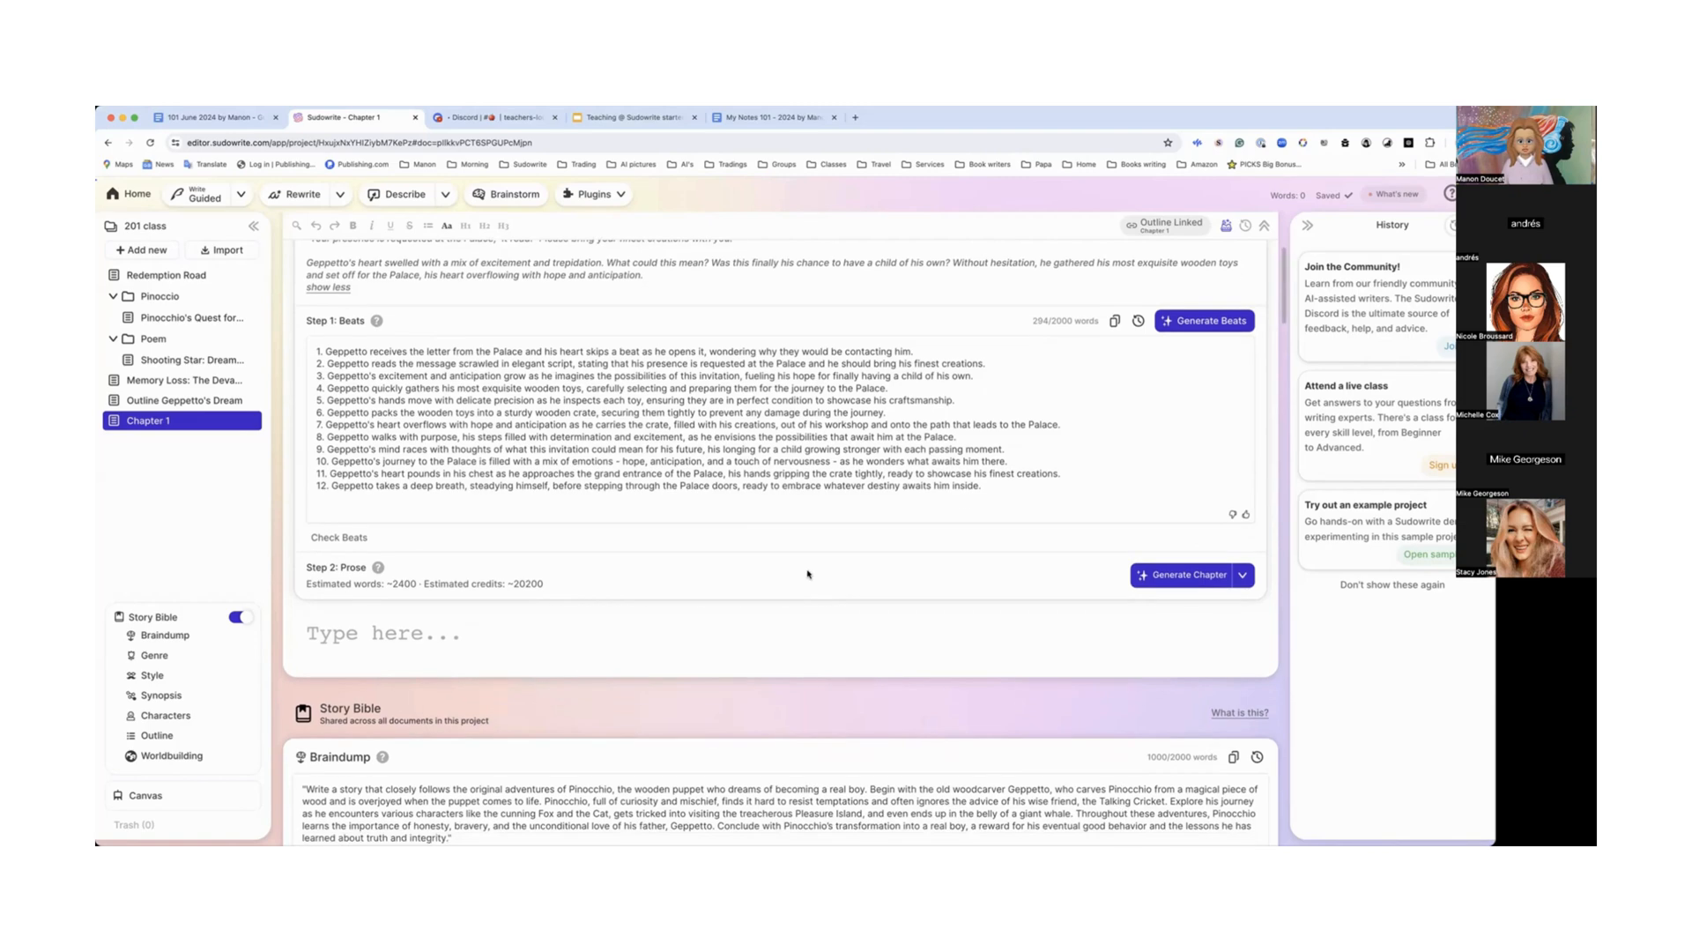
scroll(560, 412, "up", 3)
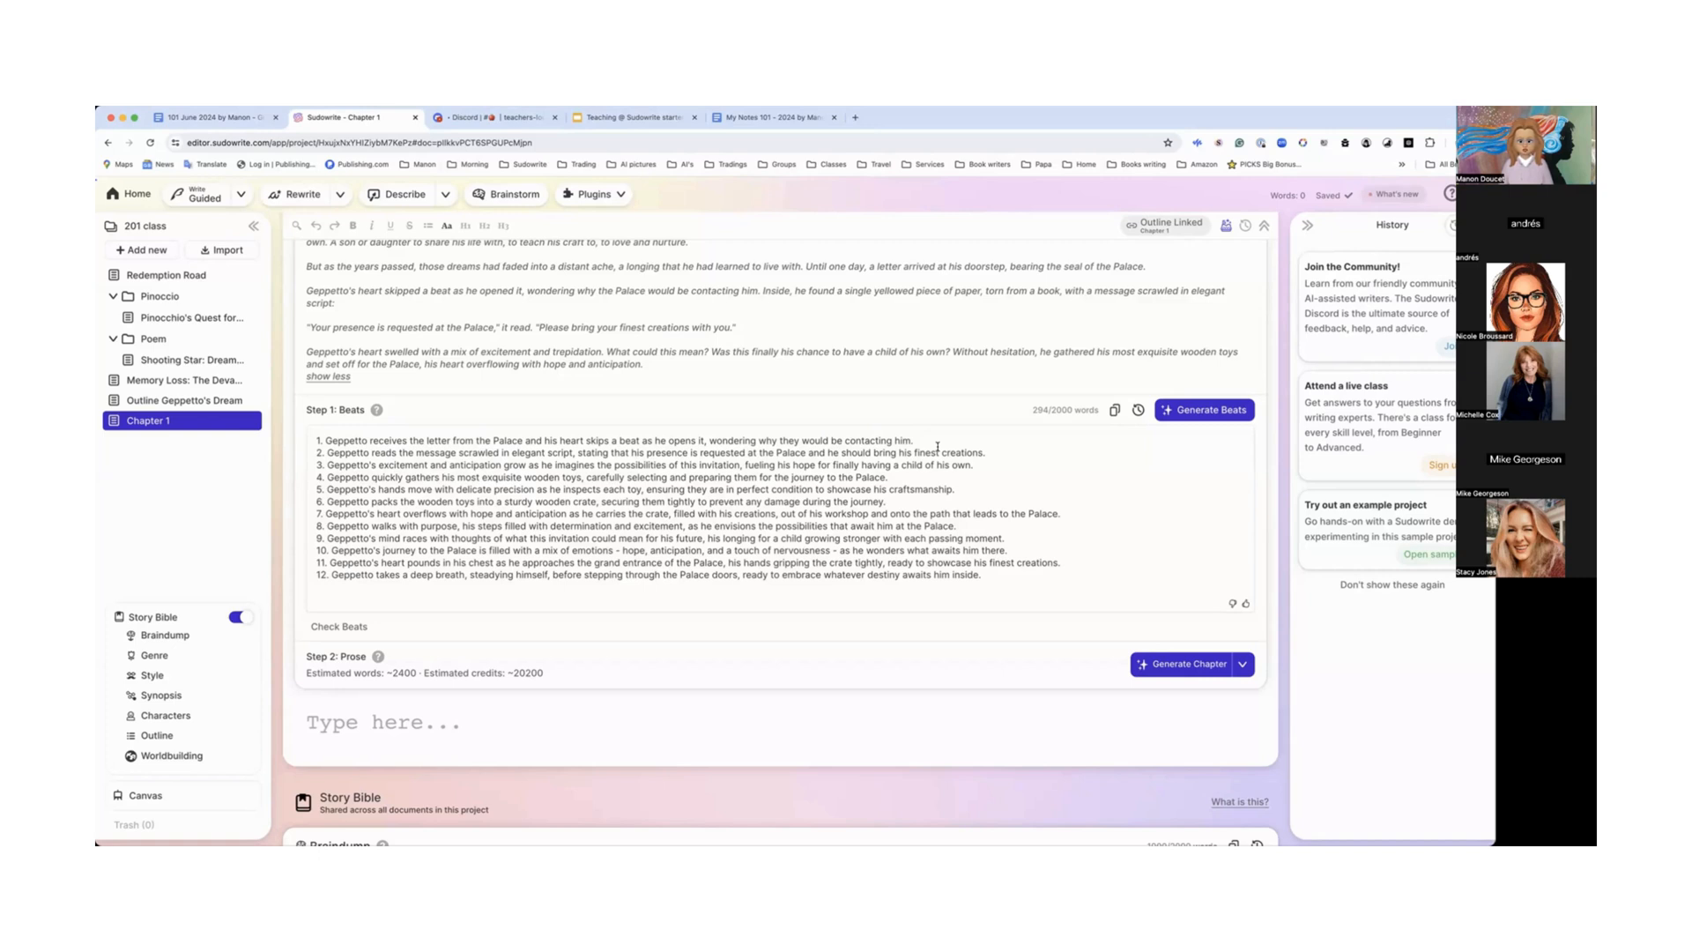
scroll(887, 620, "down", 3)
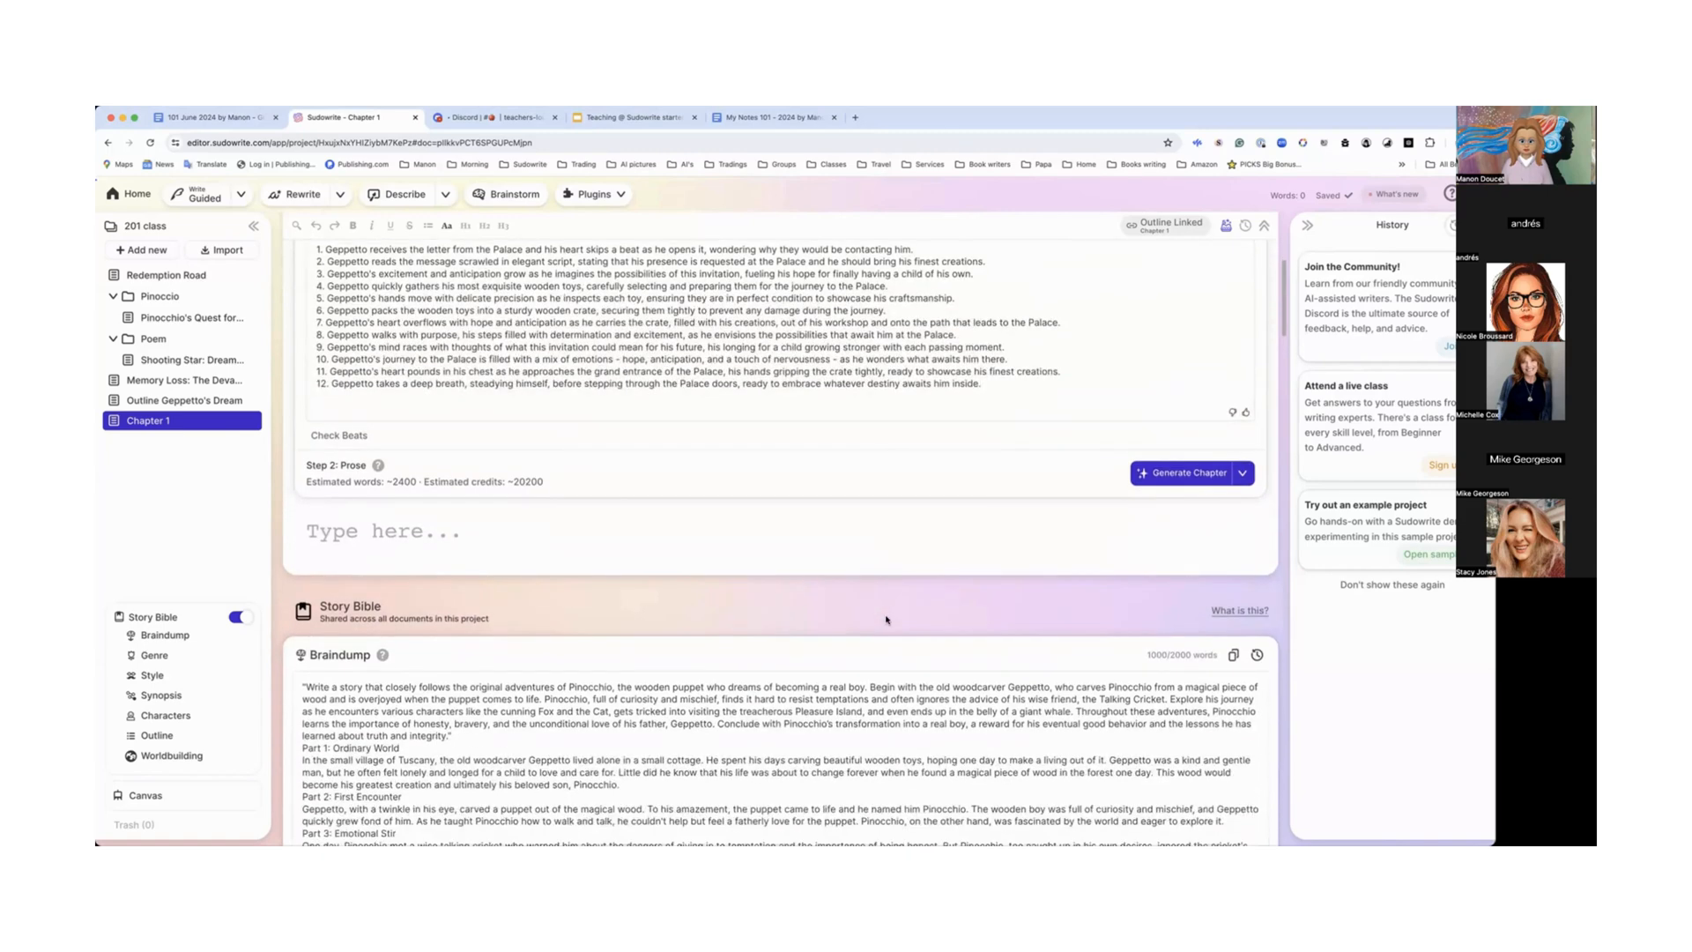
Step: Look through the standard and experimental prose modes for generating Chapter 1 and choose Balanced
scroll(887, 620, "up", 2)
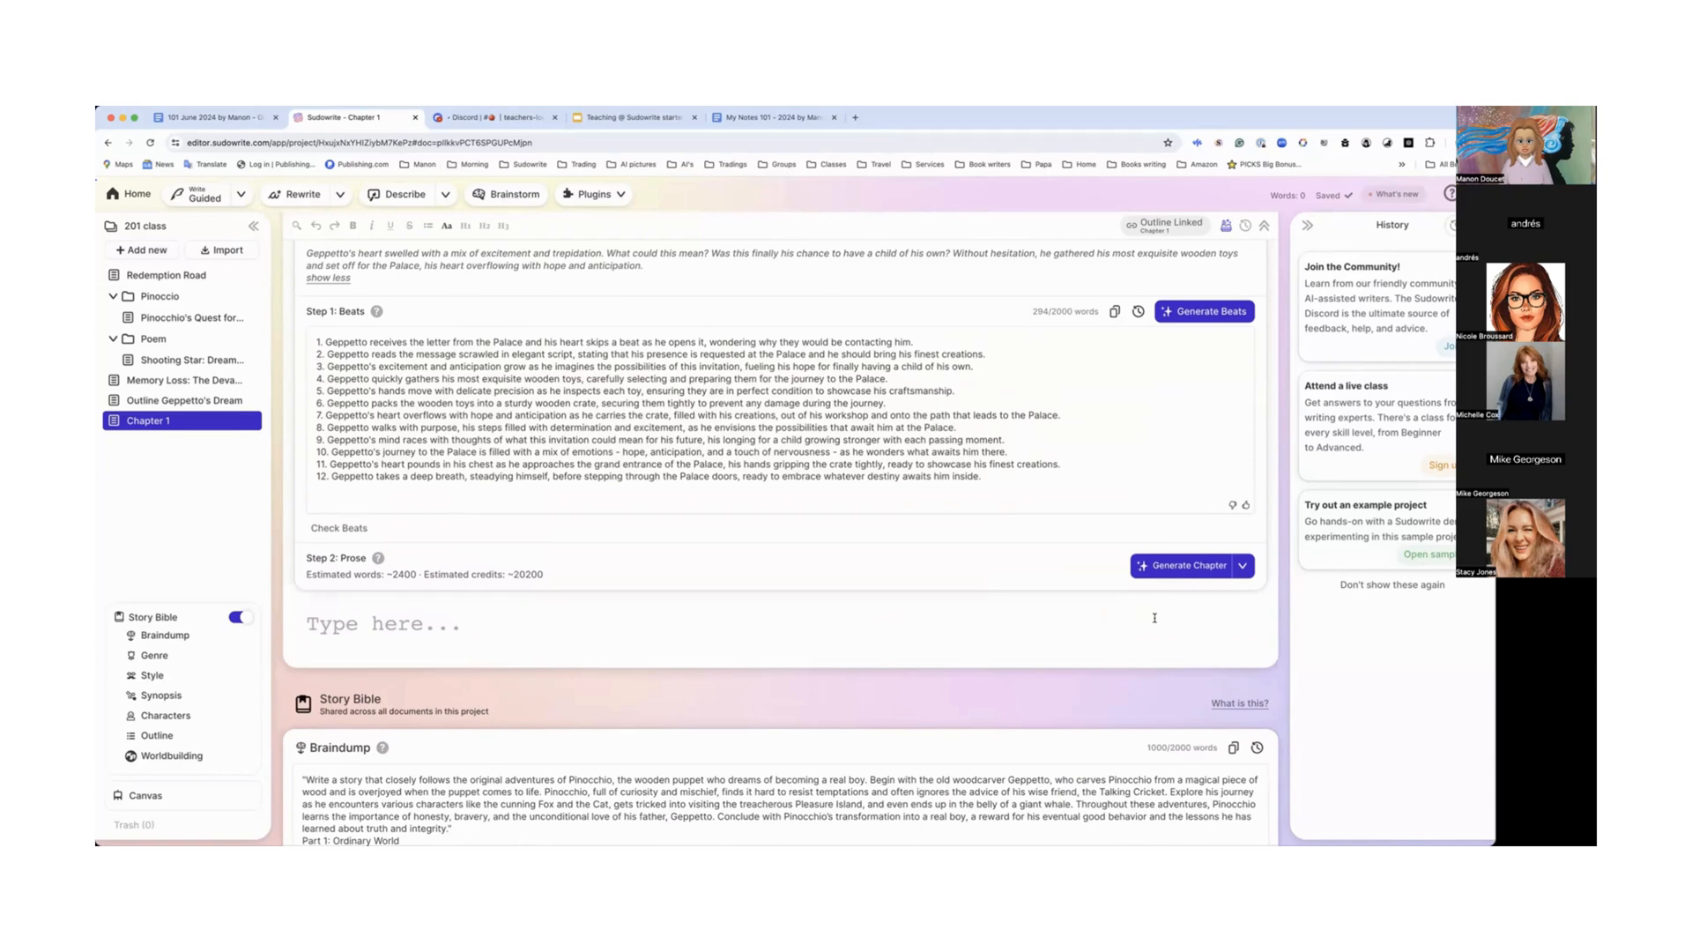
scroll(1154, 618, "up", 2)
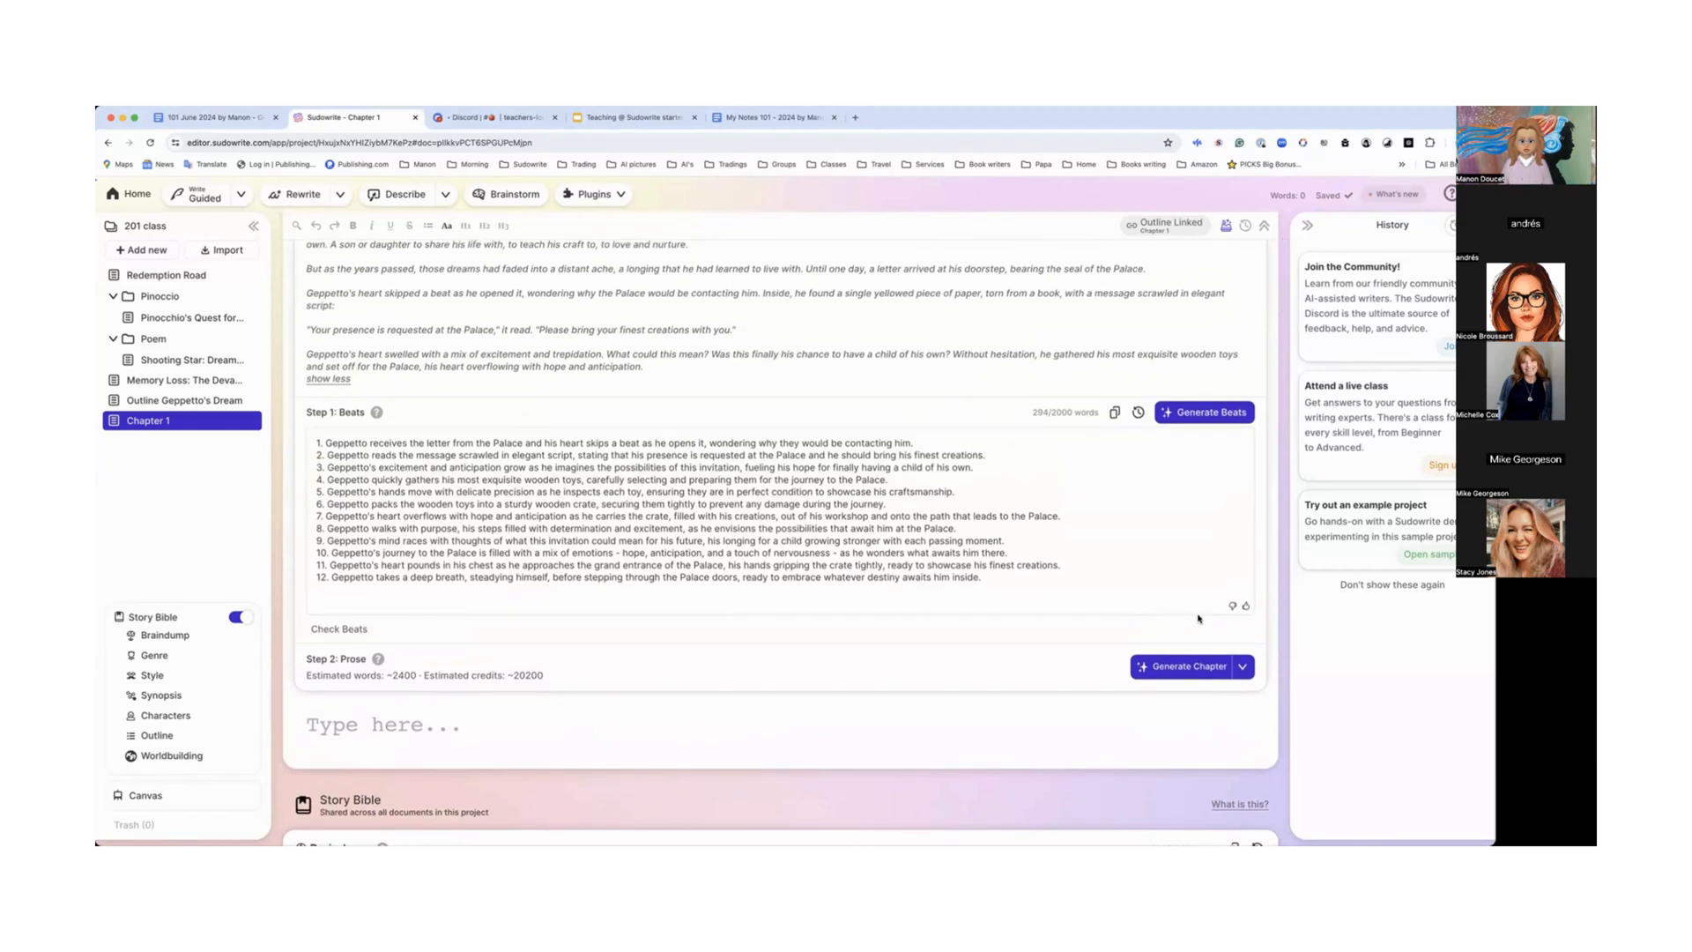
left_click(1243, 666)
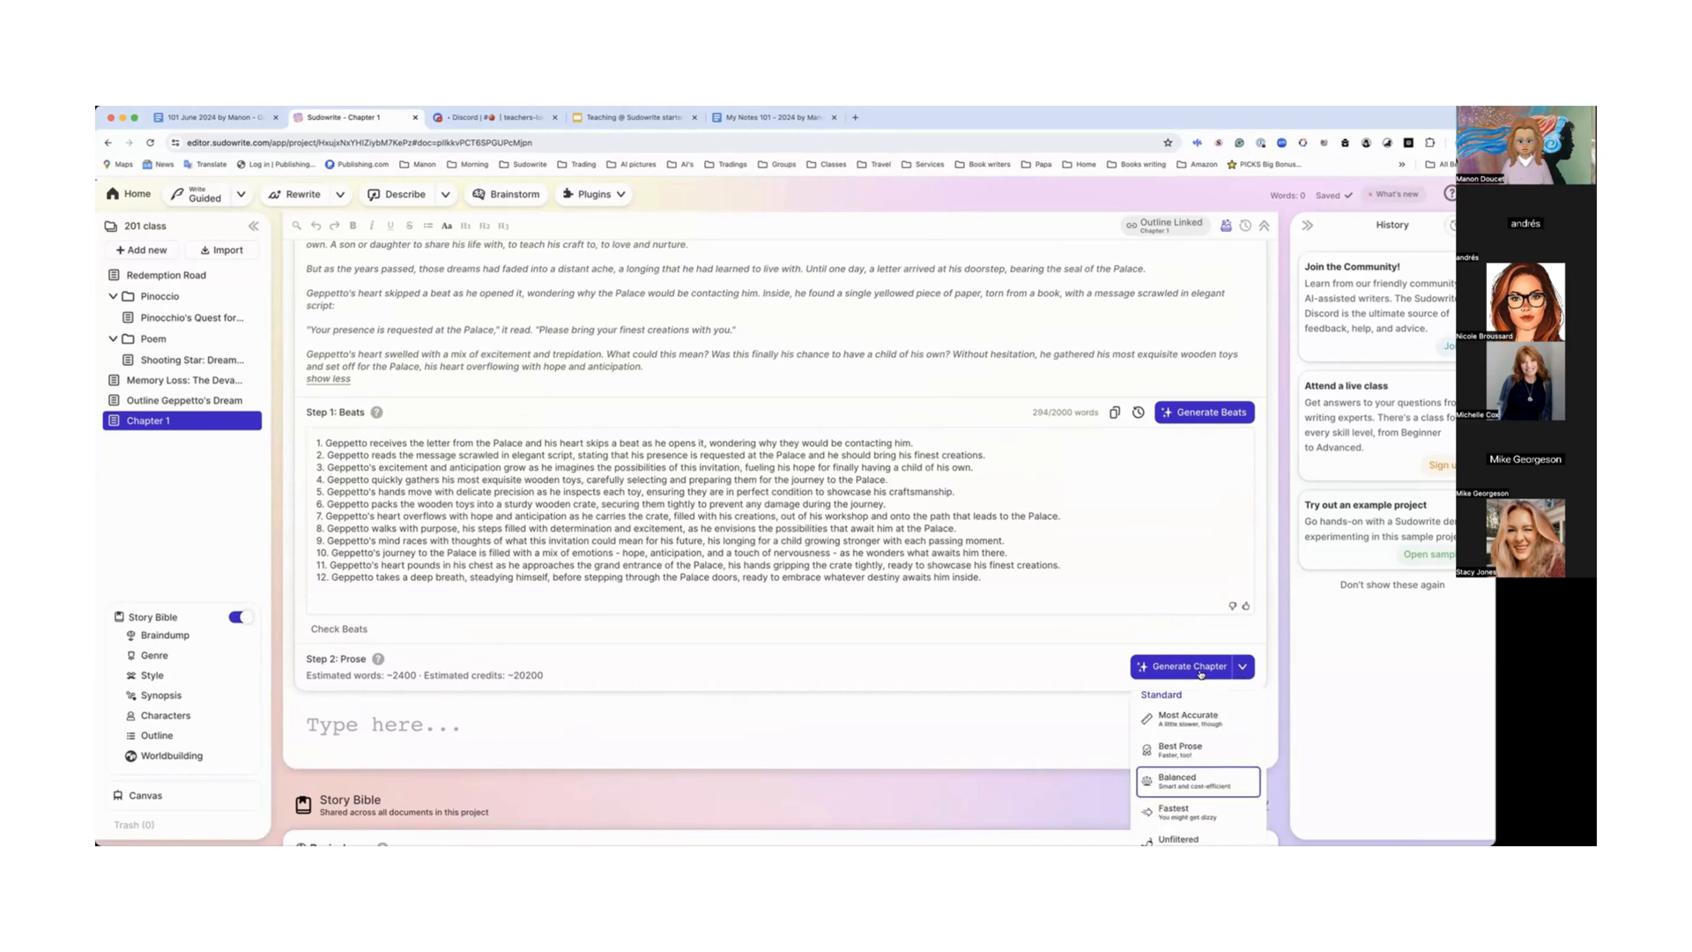
scroll(1200, 674, "down", 5)
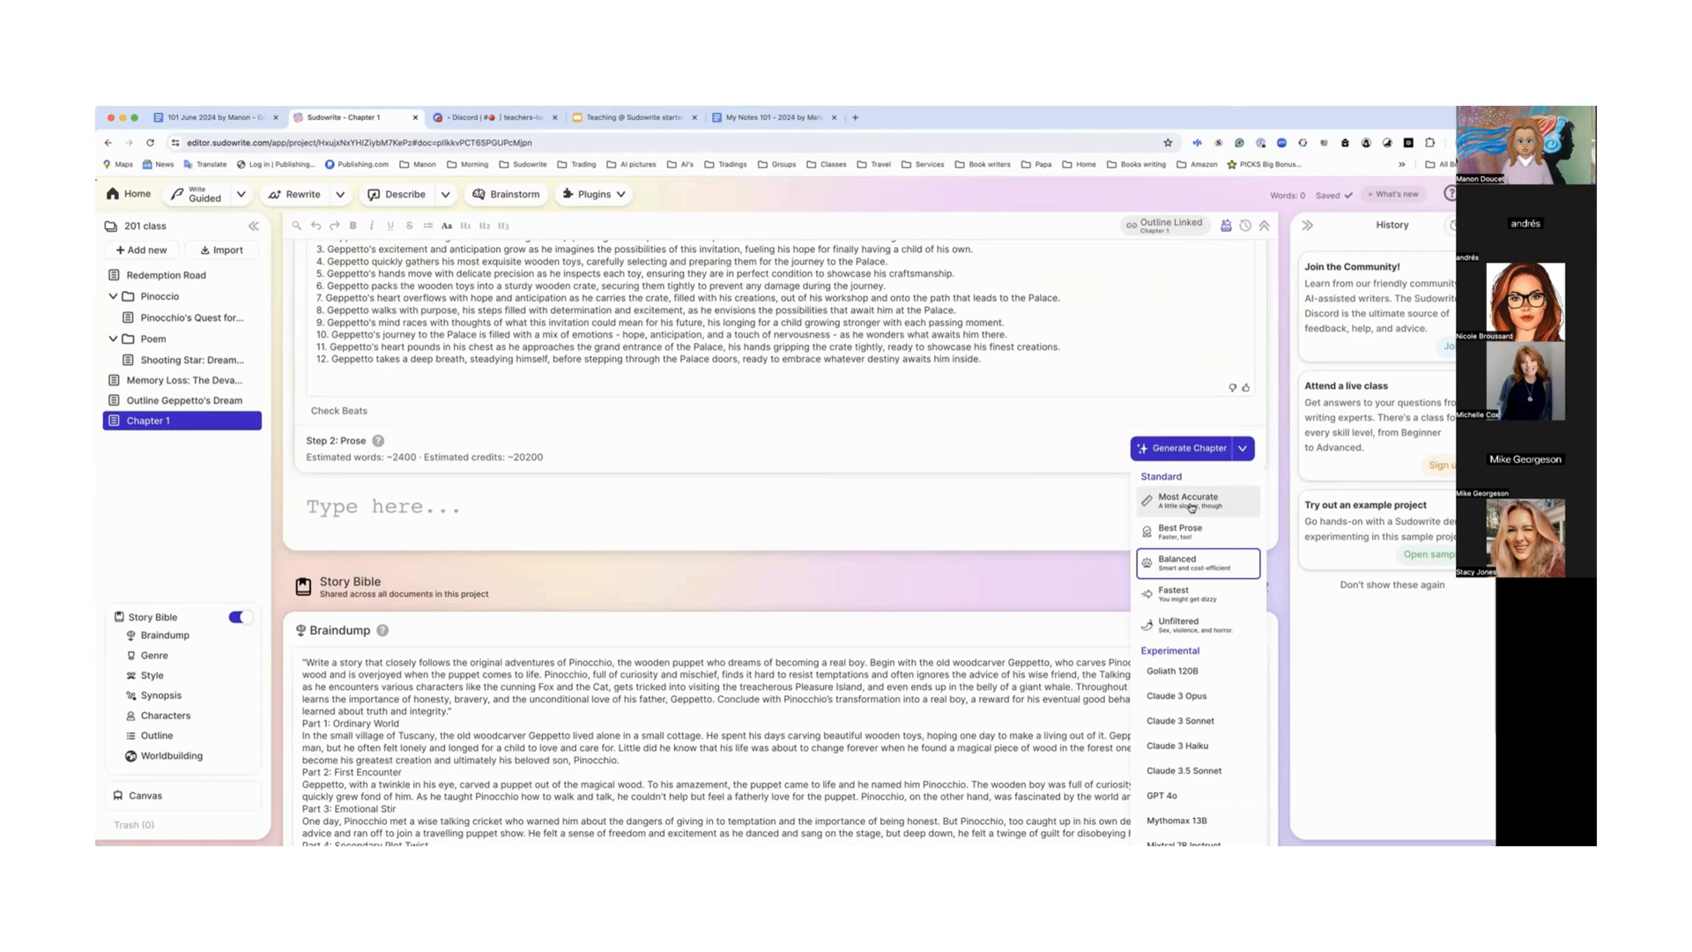
scroll(1192, 508, "up", 1)
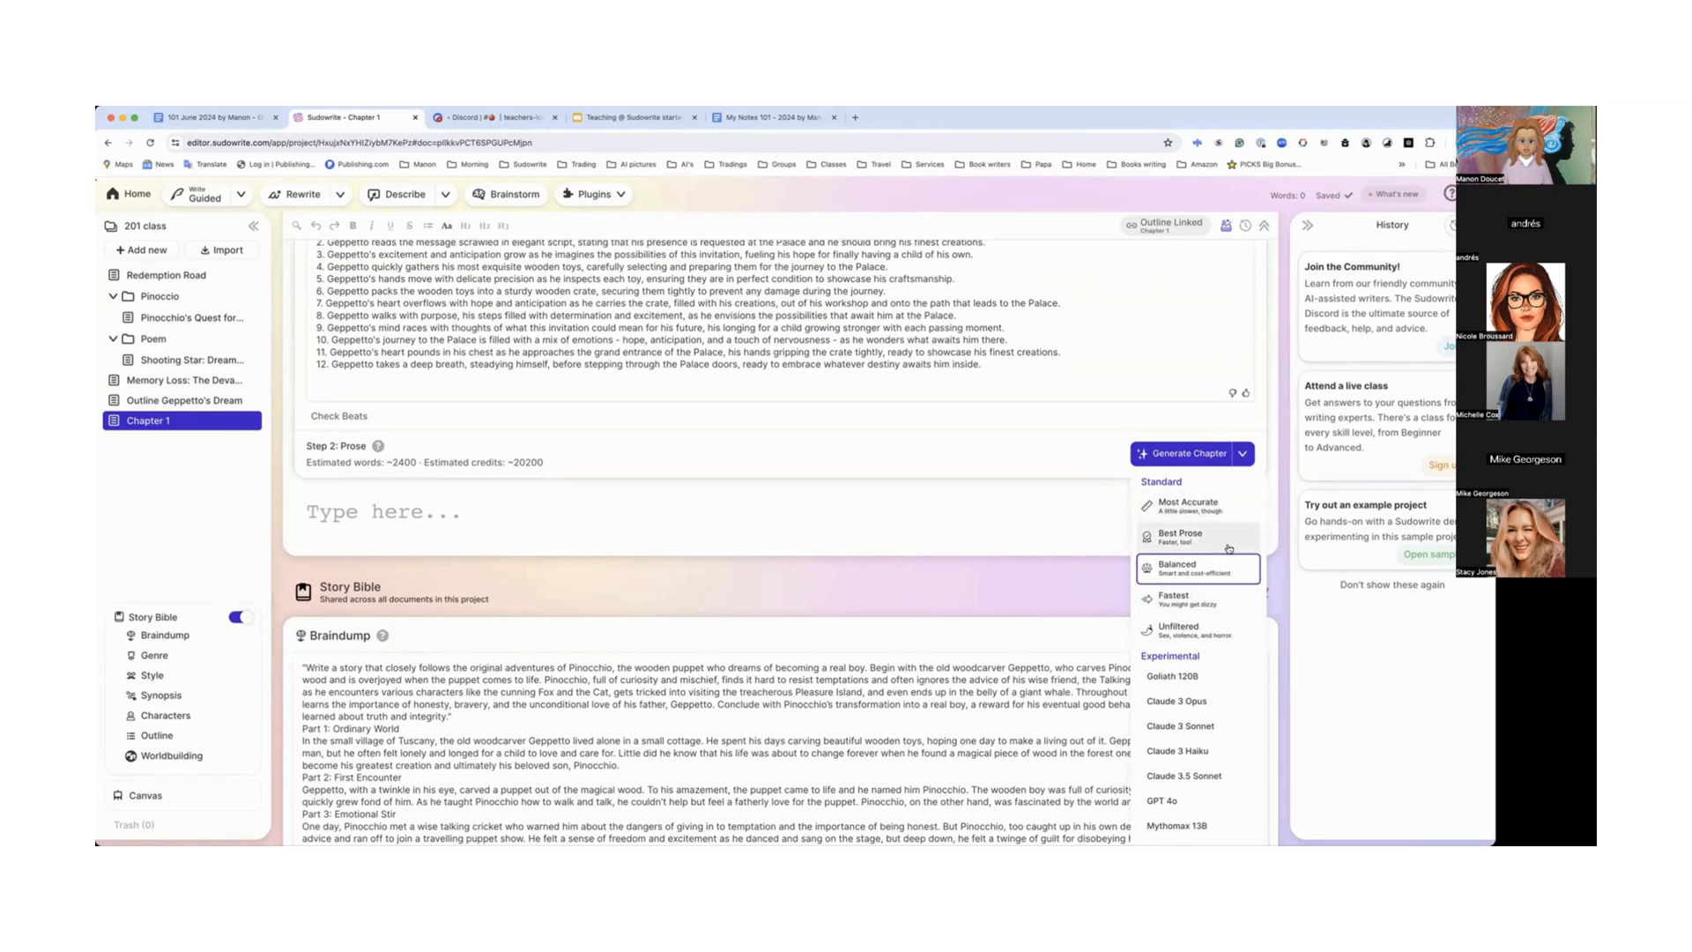
scroll(1229, 548, "down", 1)
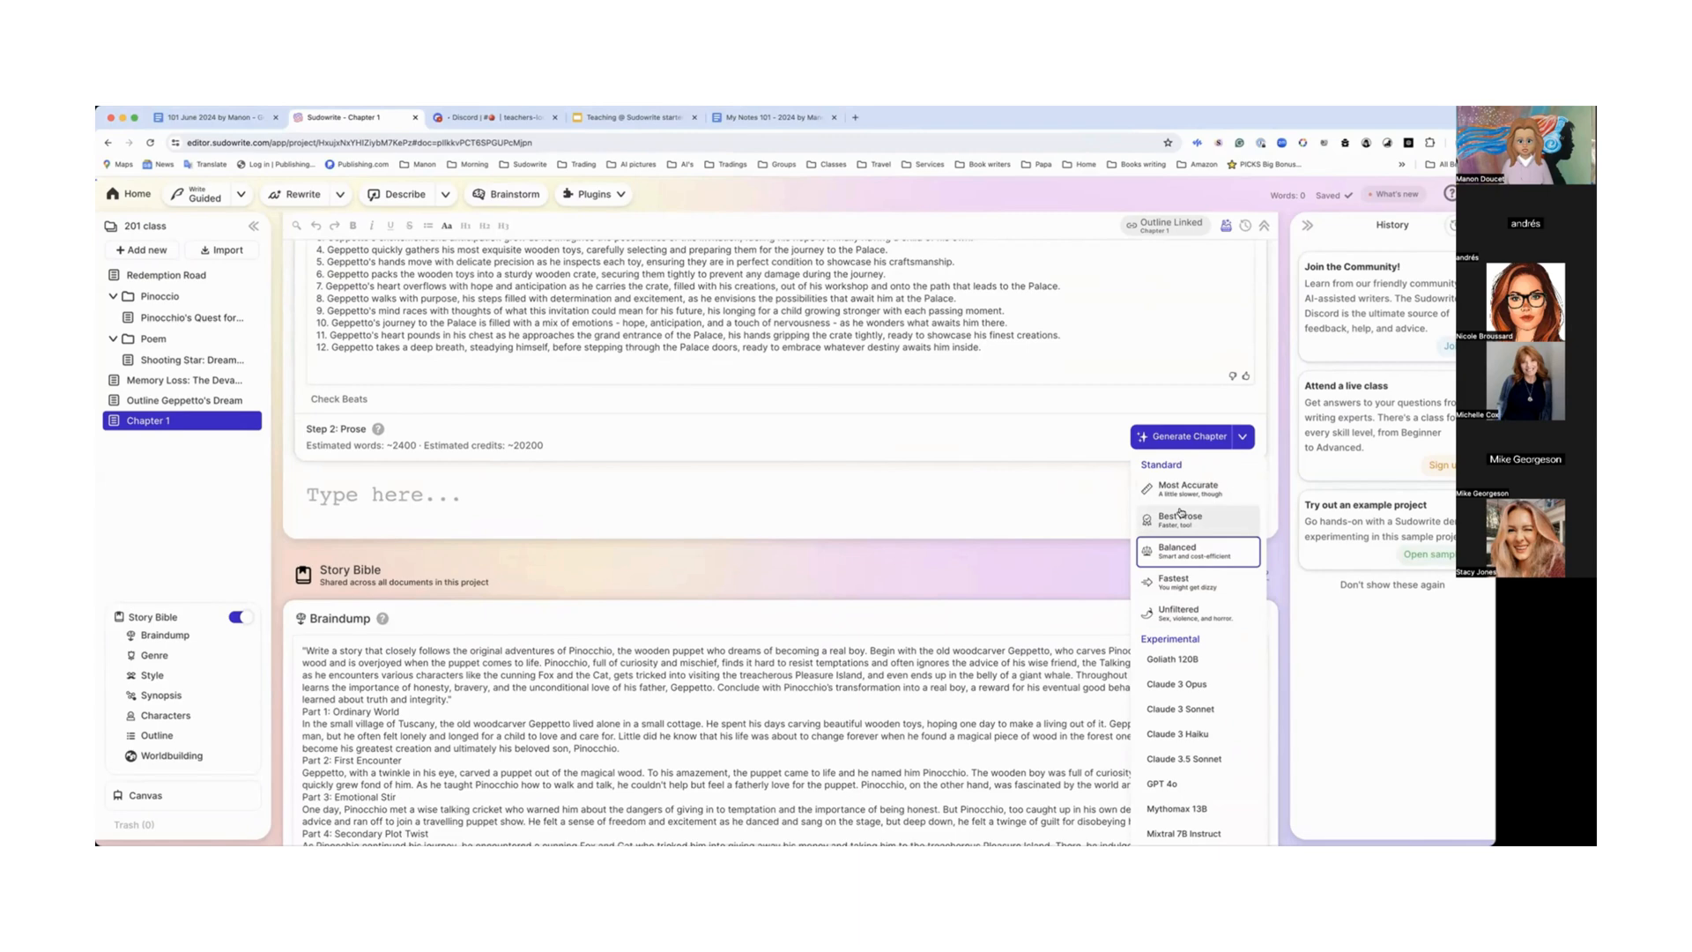
scroll(1181, 514, "down", 3)
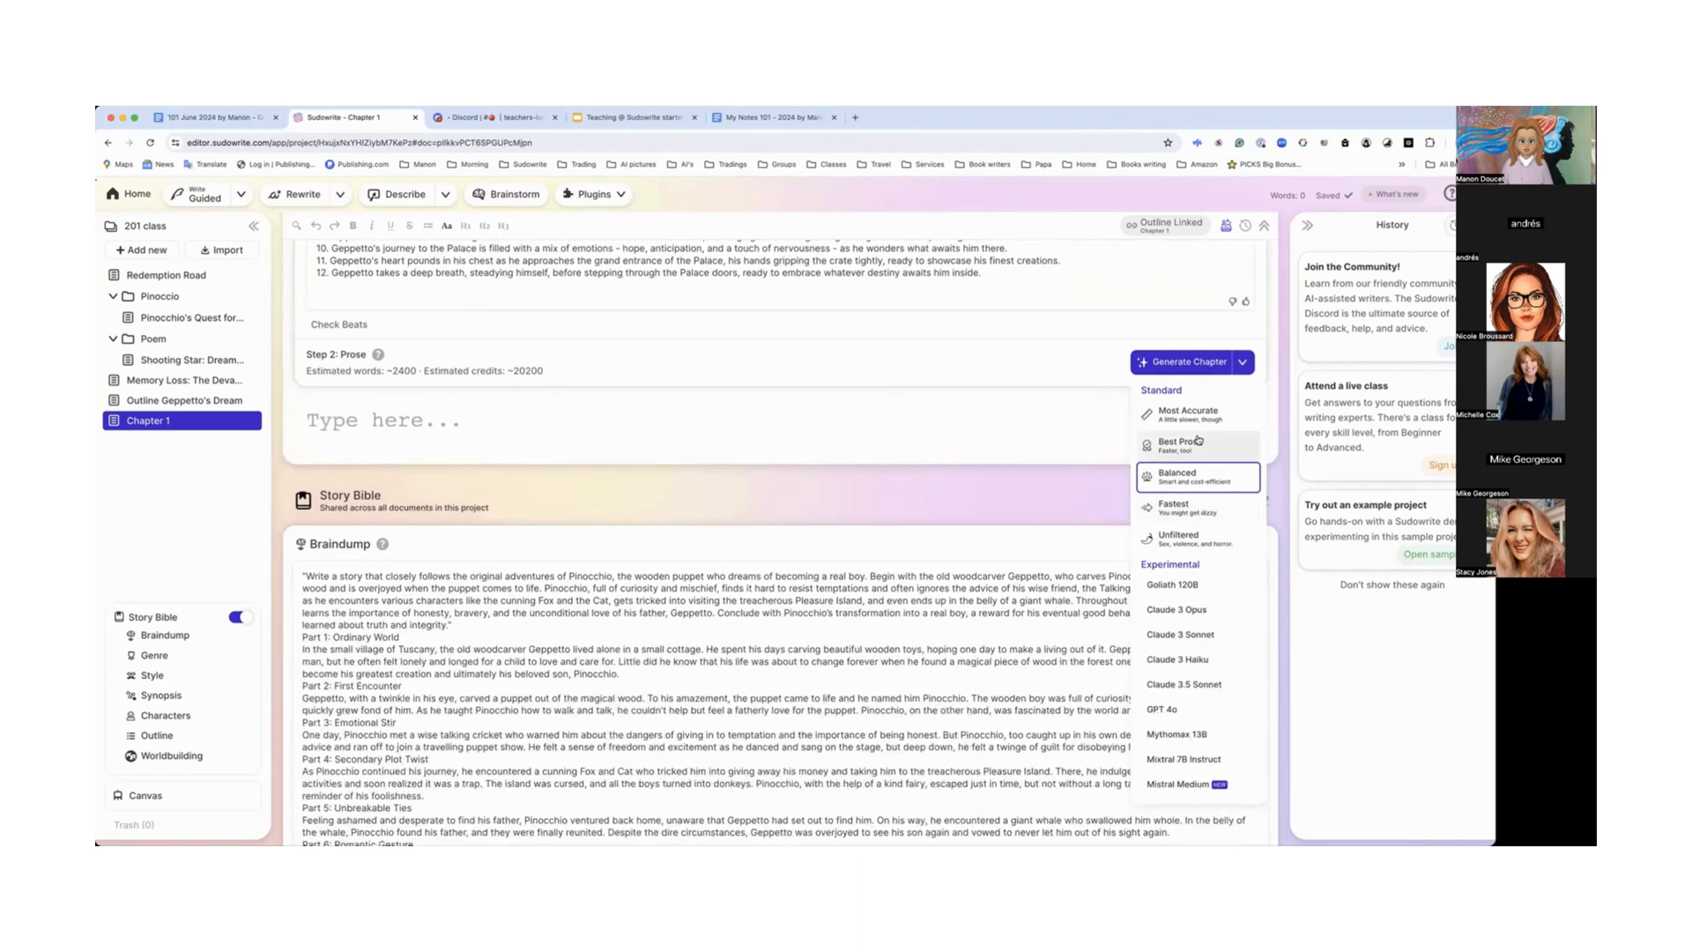
scroll(1178, 454, "down", 1)
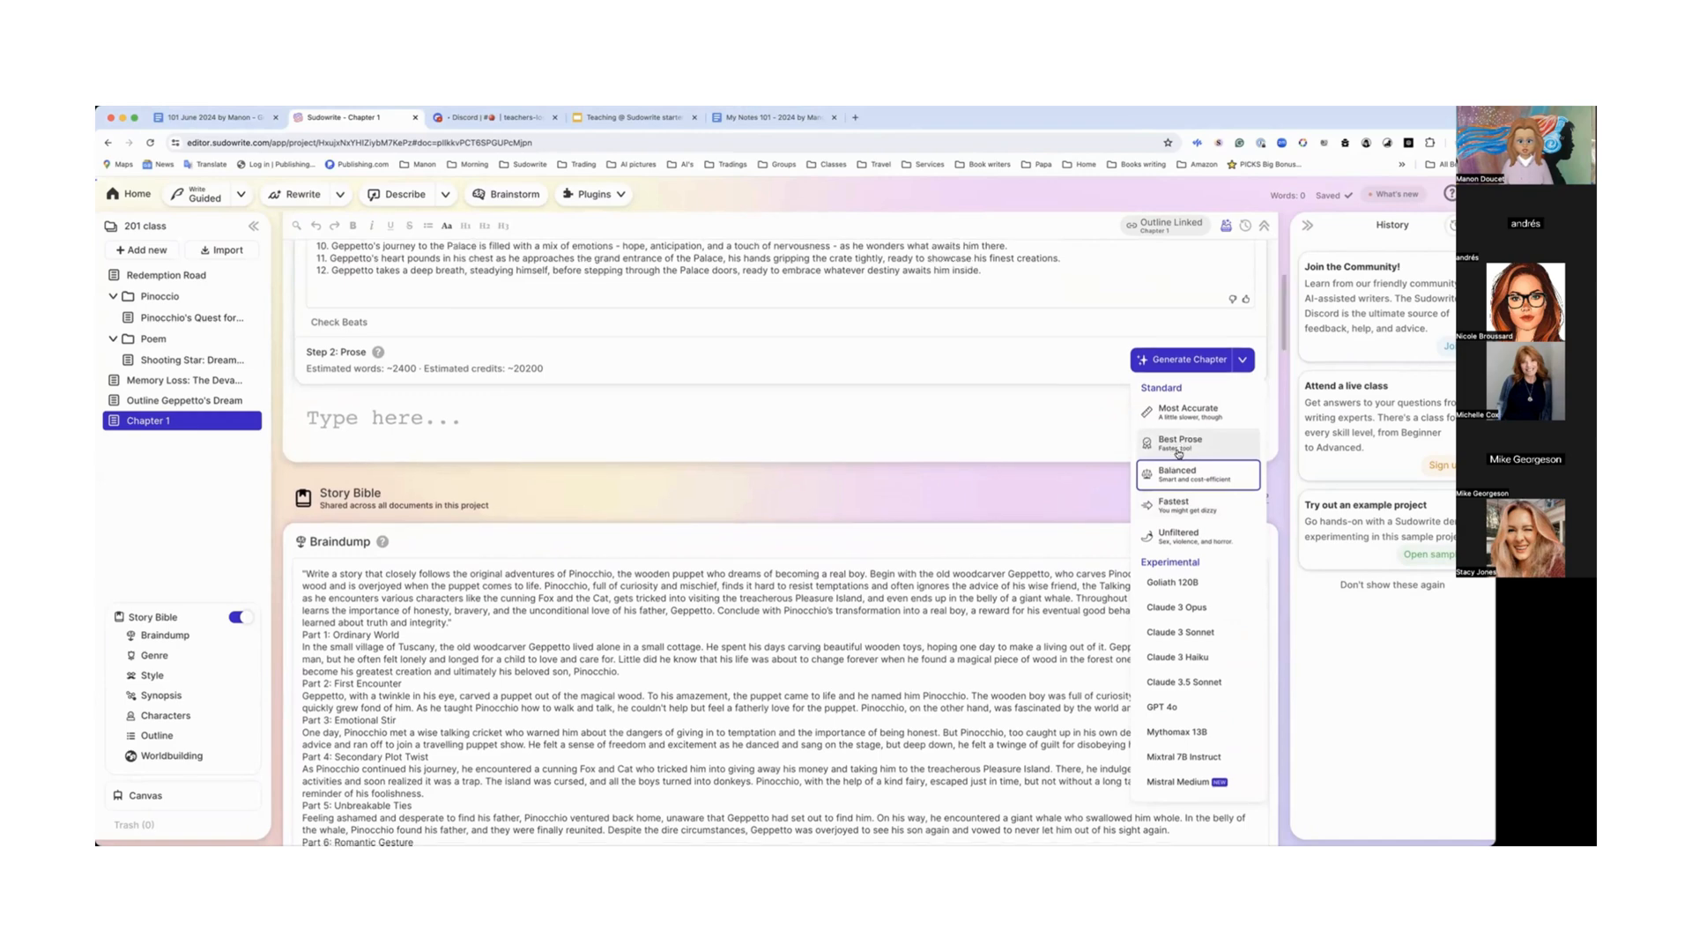
scroll(1179, 454, "down", 5)
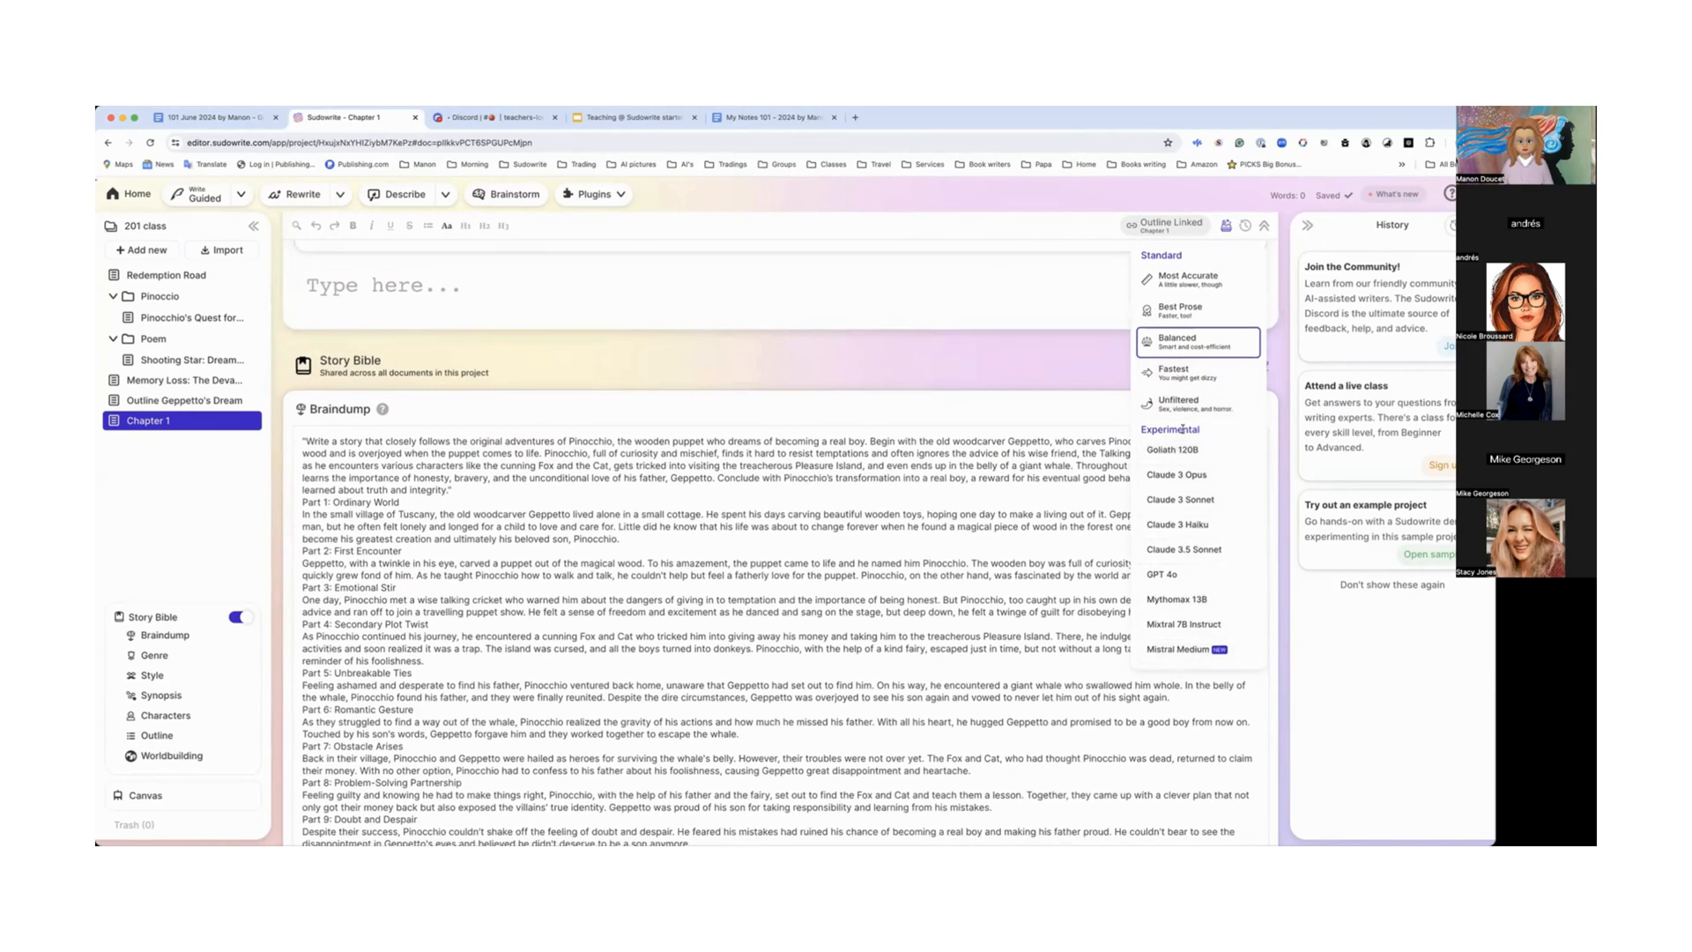
scroll(1197, 496, "up", 7)
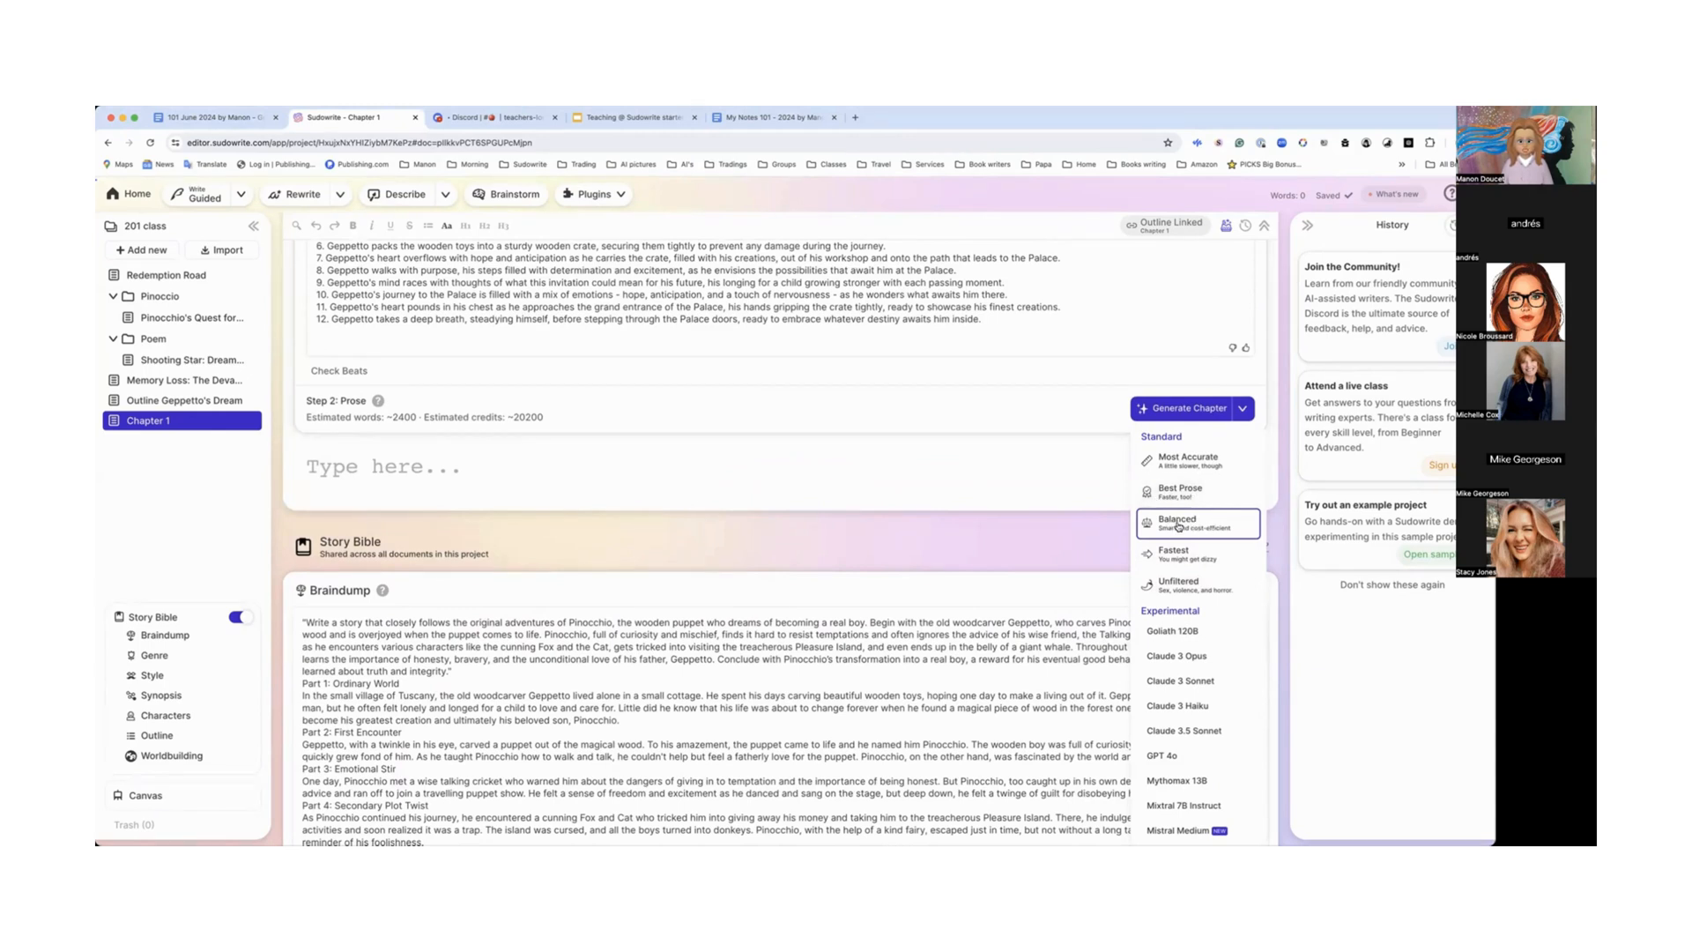
left_click(1178, 529)
Step: Generate the Chapter 1 prose from its beats and pause the writing at the end of Beat 2
scroll(1063, 462, "up", 5)
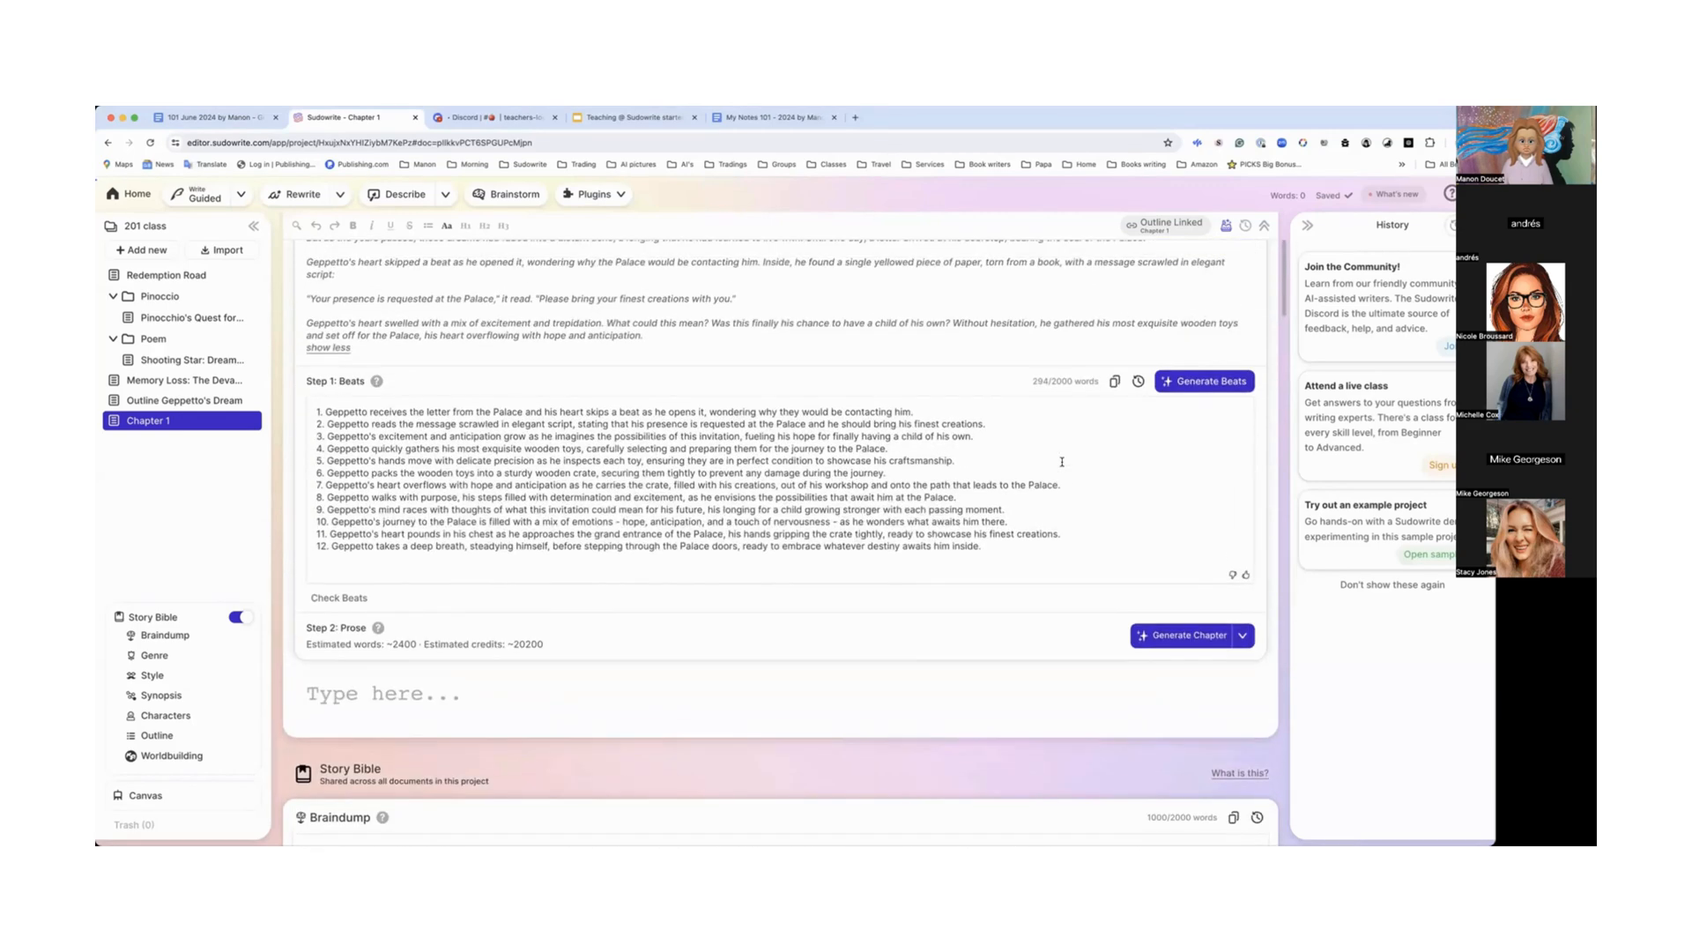
scroll(832, 414, "down", 1)
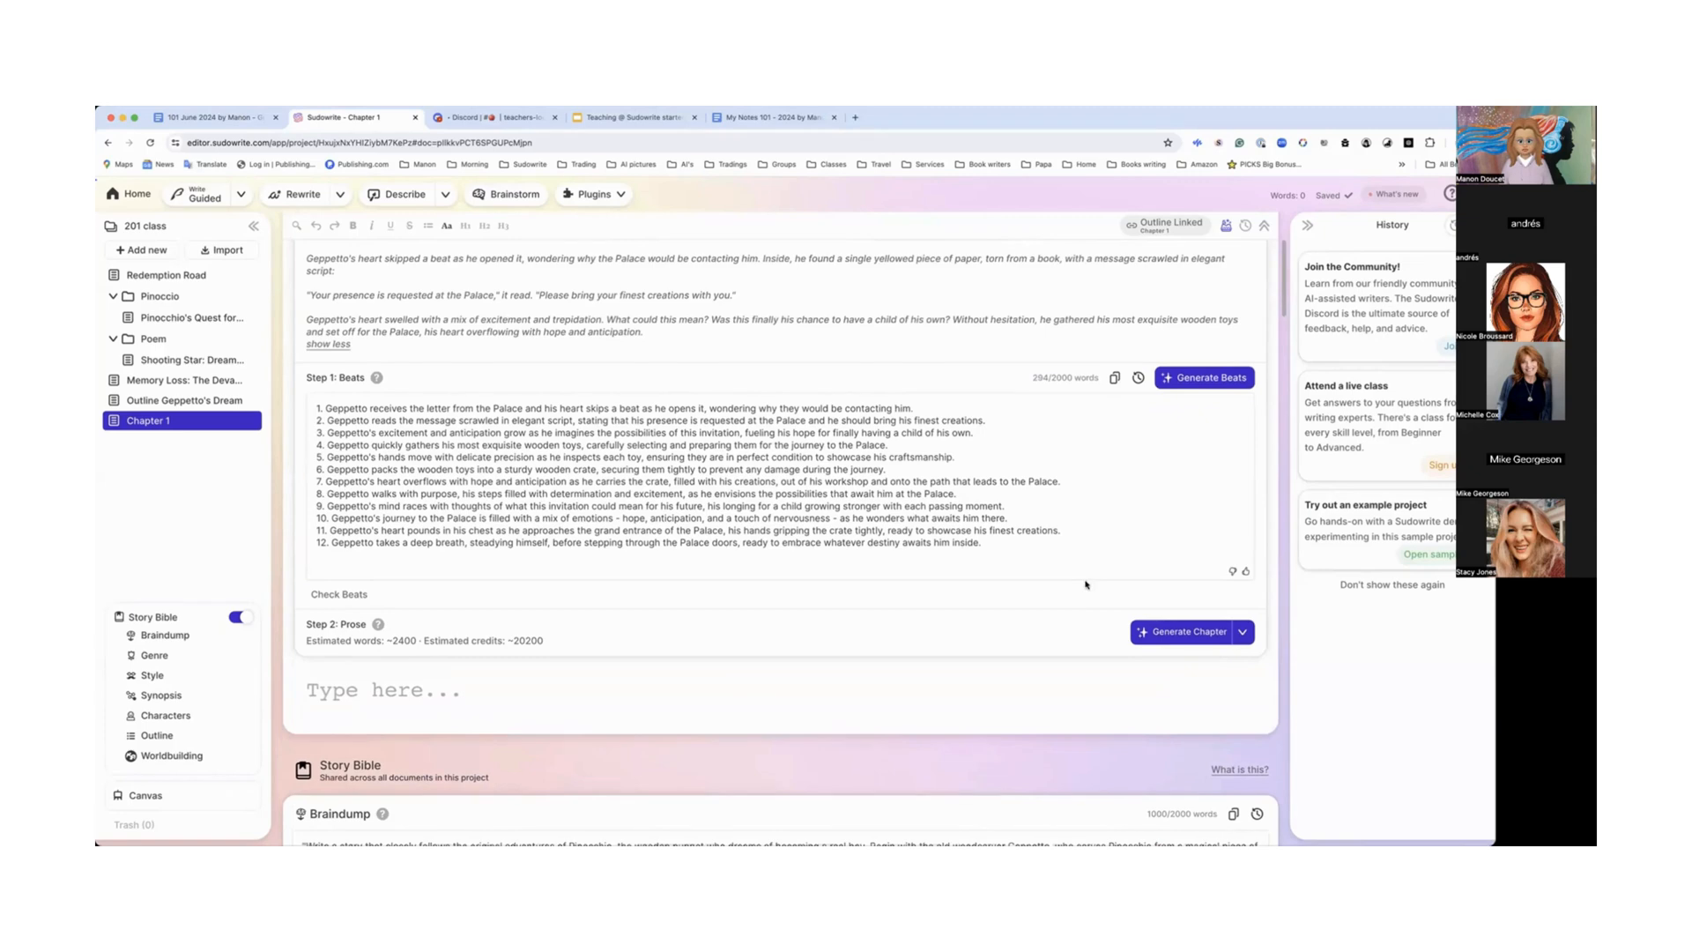
left_click(1189, 633)
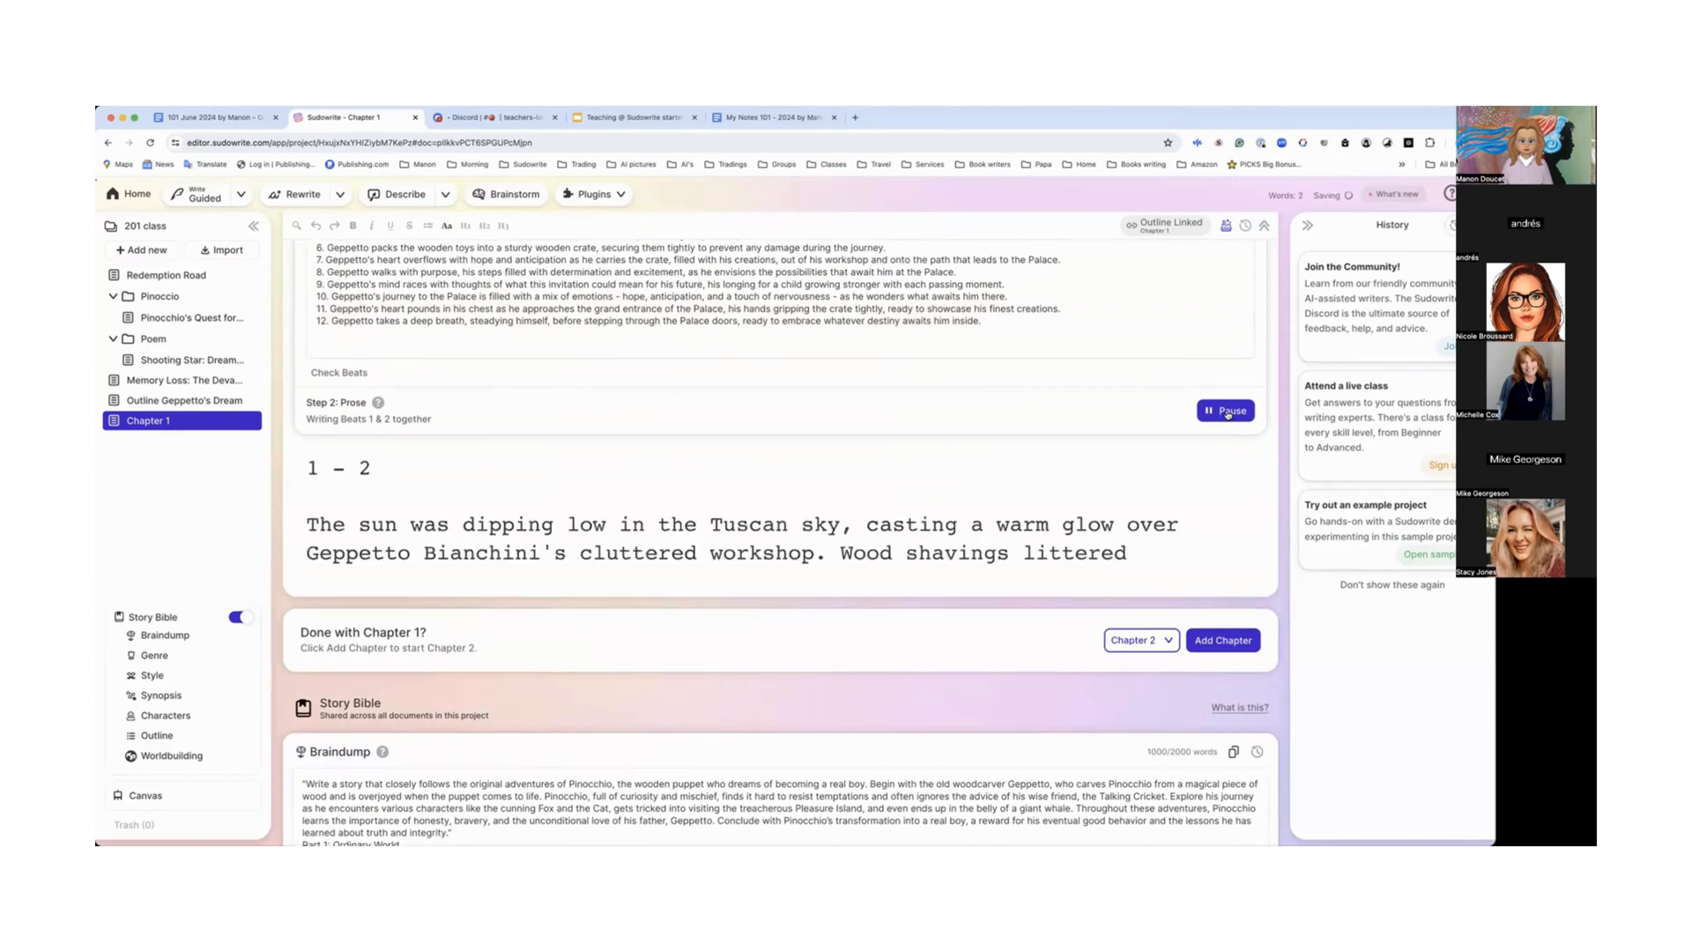
left_click(1227, 412)
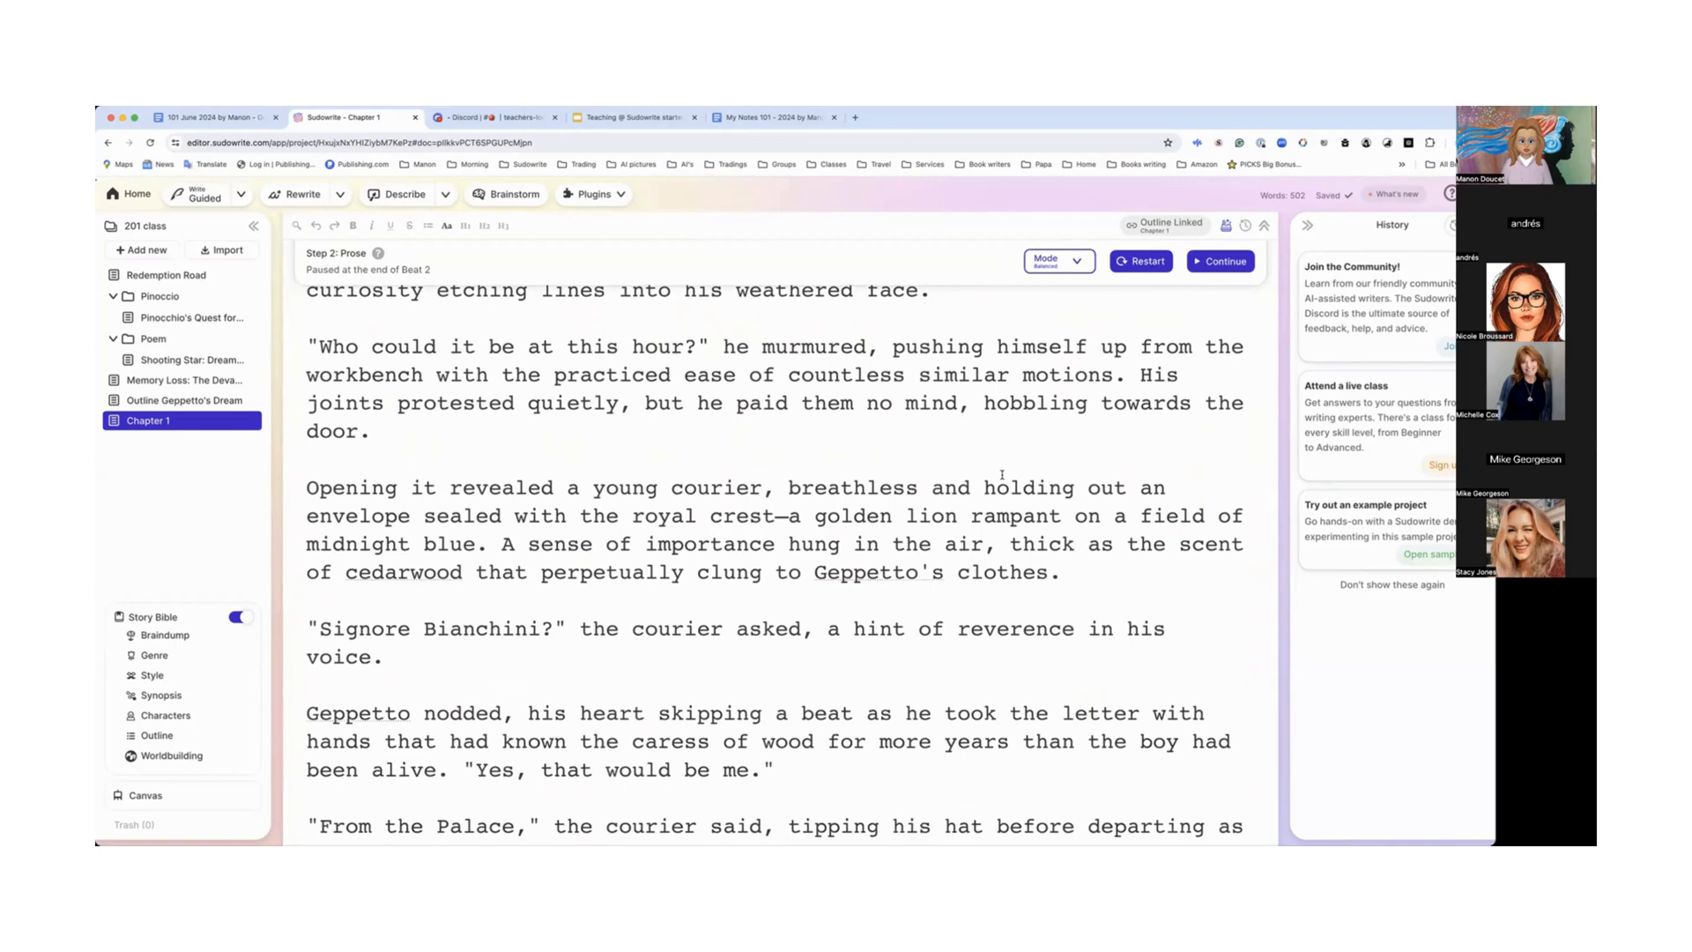
Step: Read through the prose generated for Beats 1 and 2, from the courier's arrival to the closing paragraph
scroll(1004, 483, "down", 3)
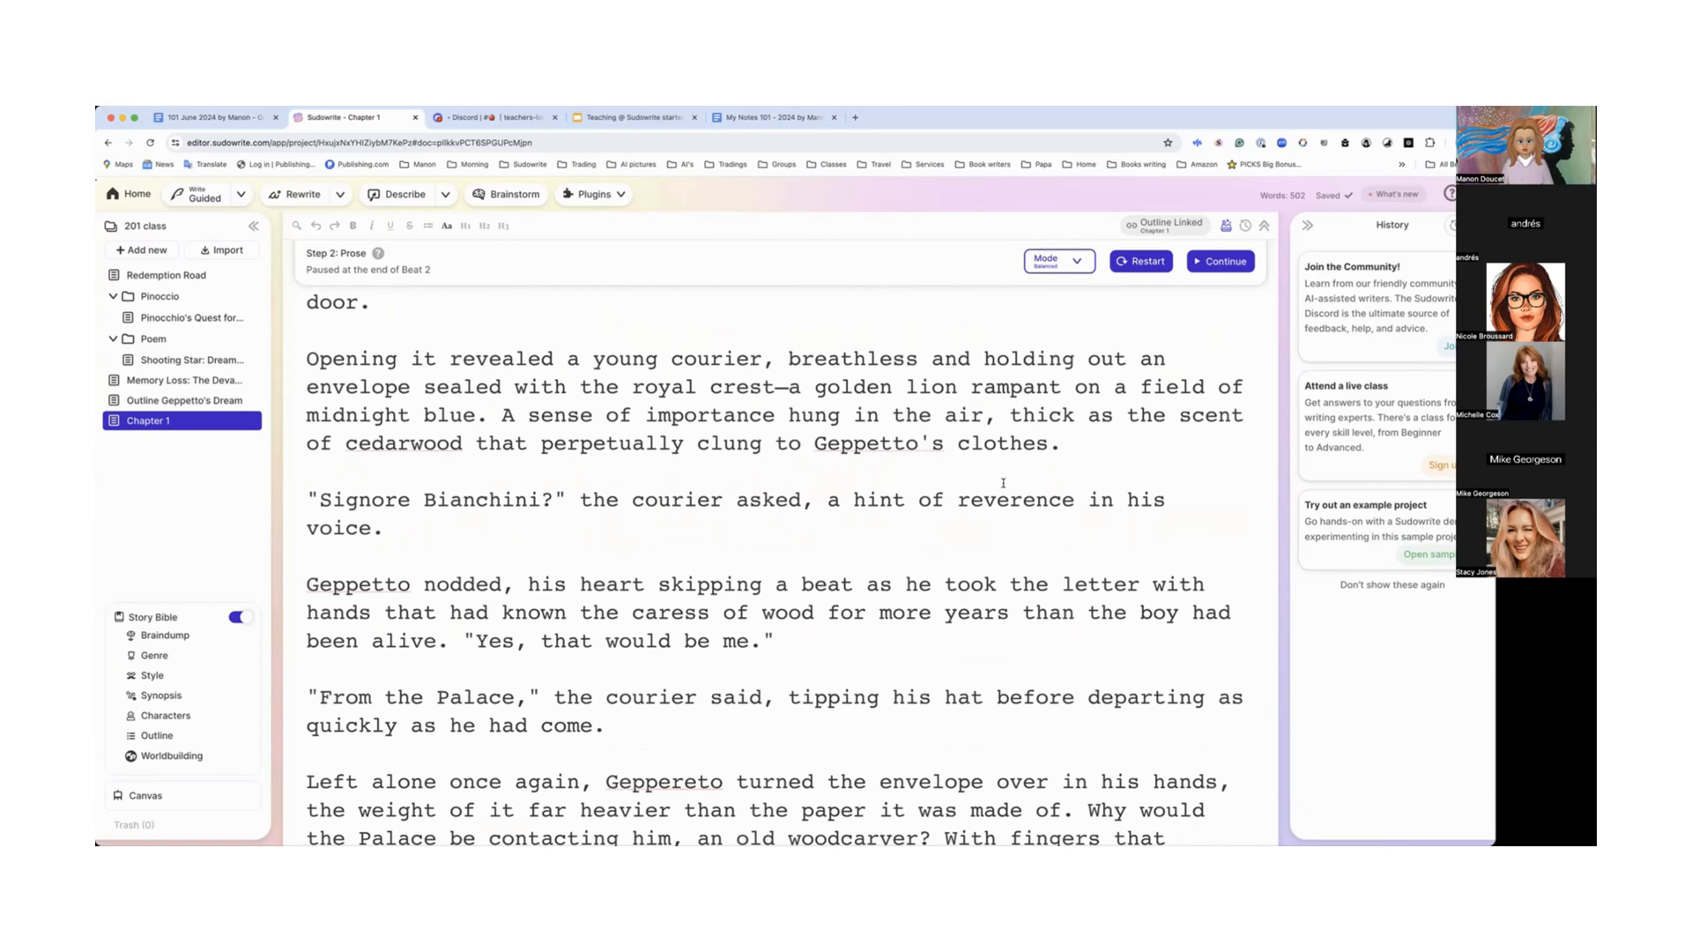
scroll(1004, 483, "down", 1)
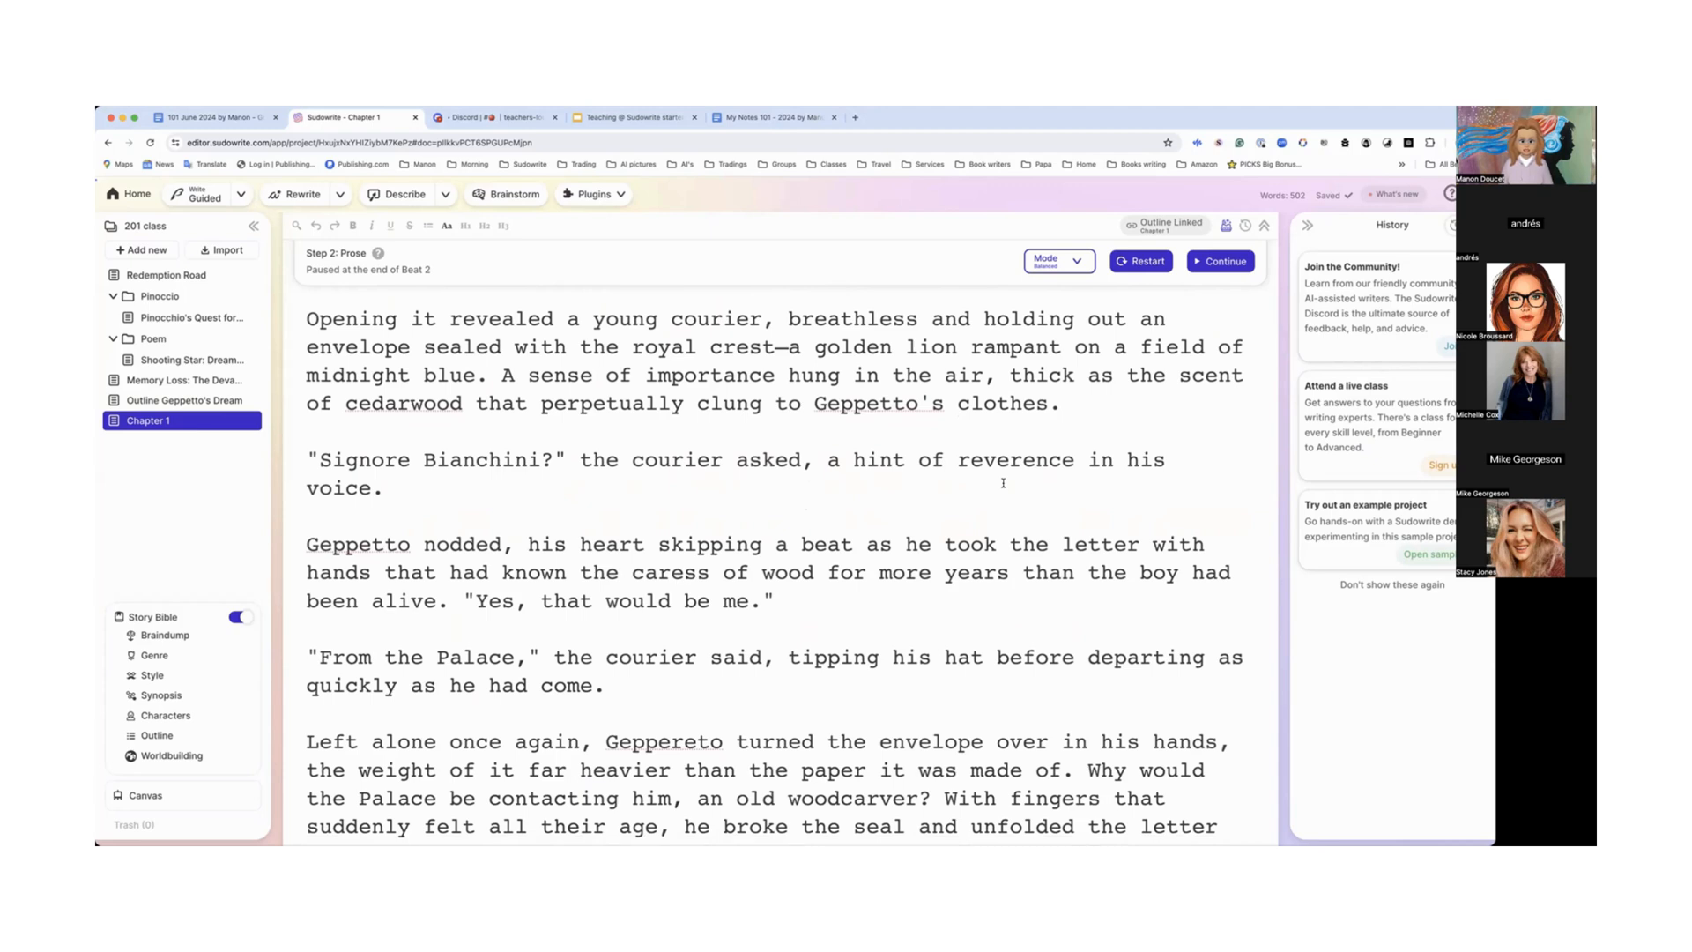
scroll(1003, 483, "down", 3)
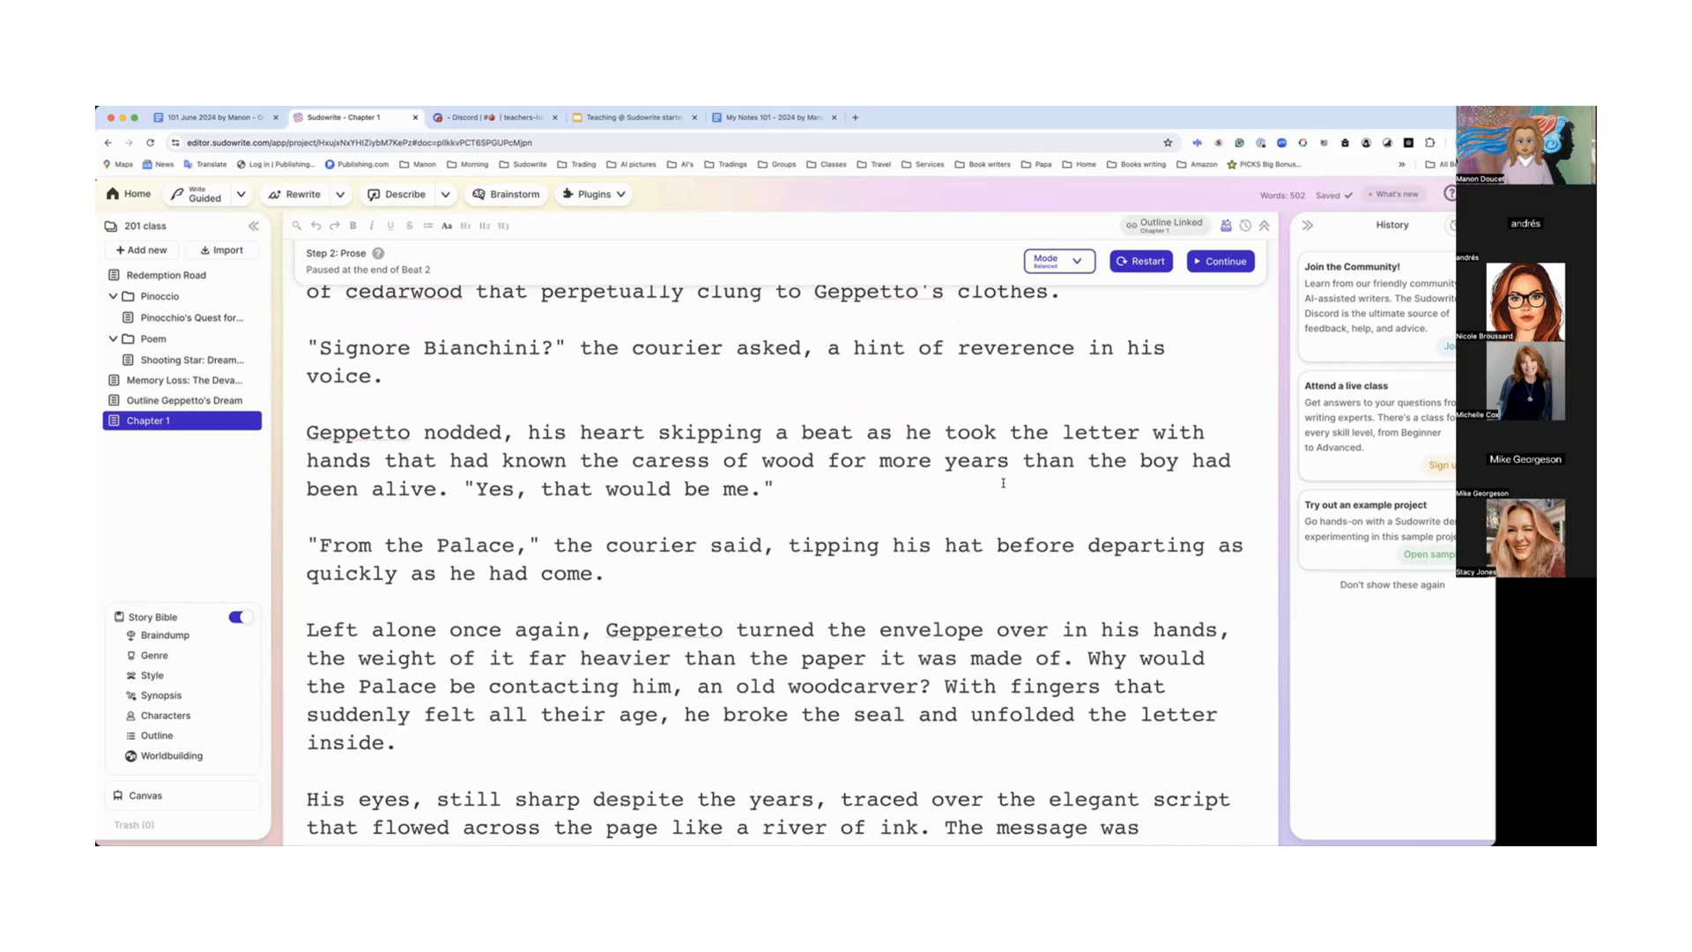
scroll(1003, 483, "down", 3)
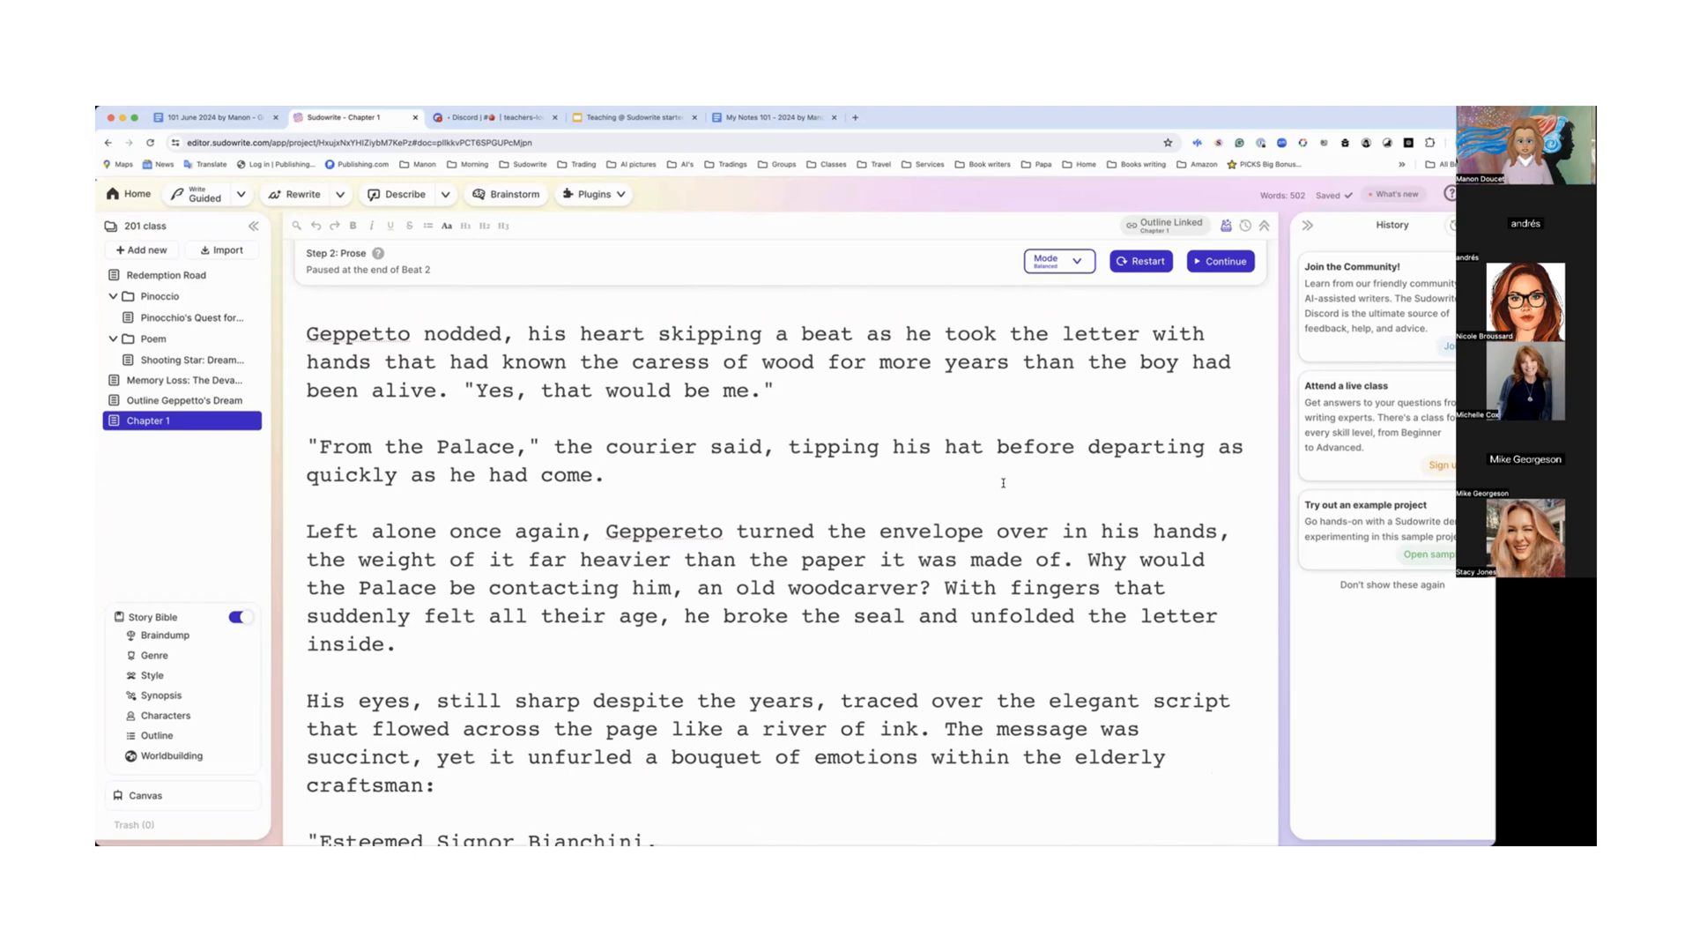
scroll(1003, 483, "down", 2)
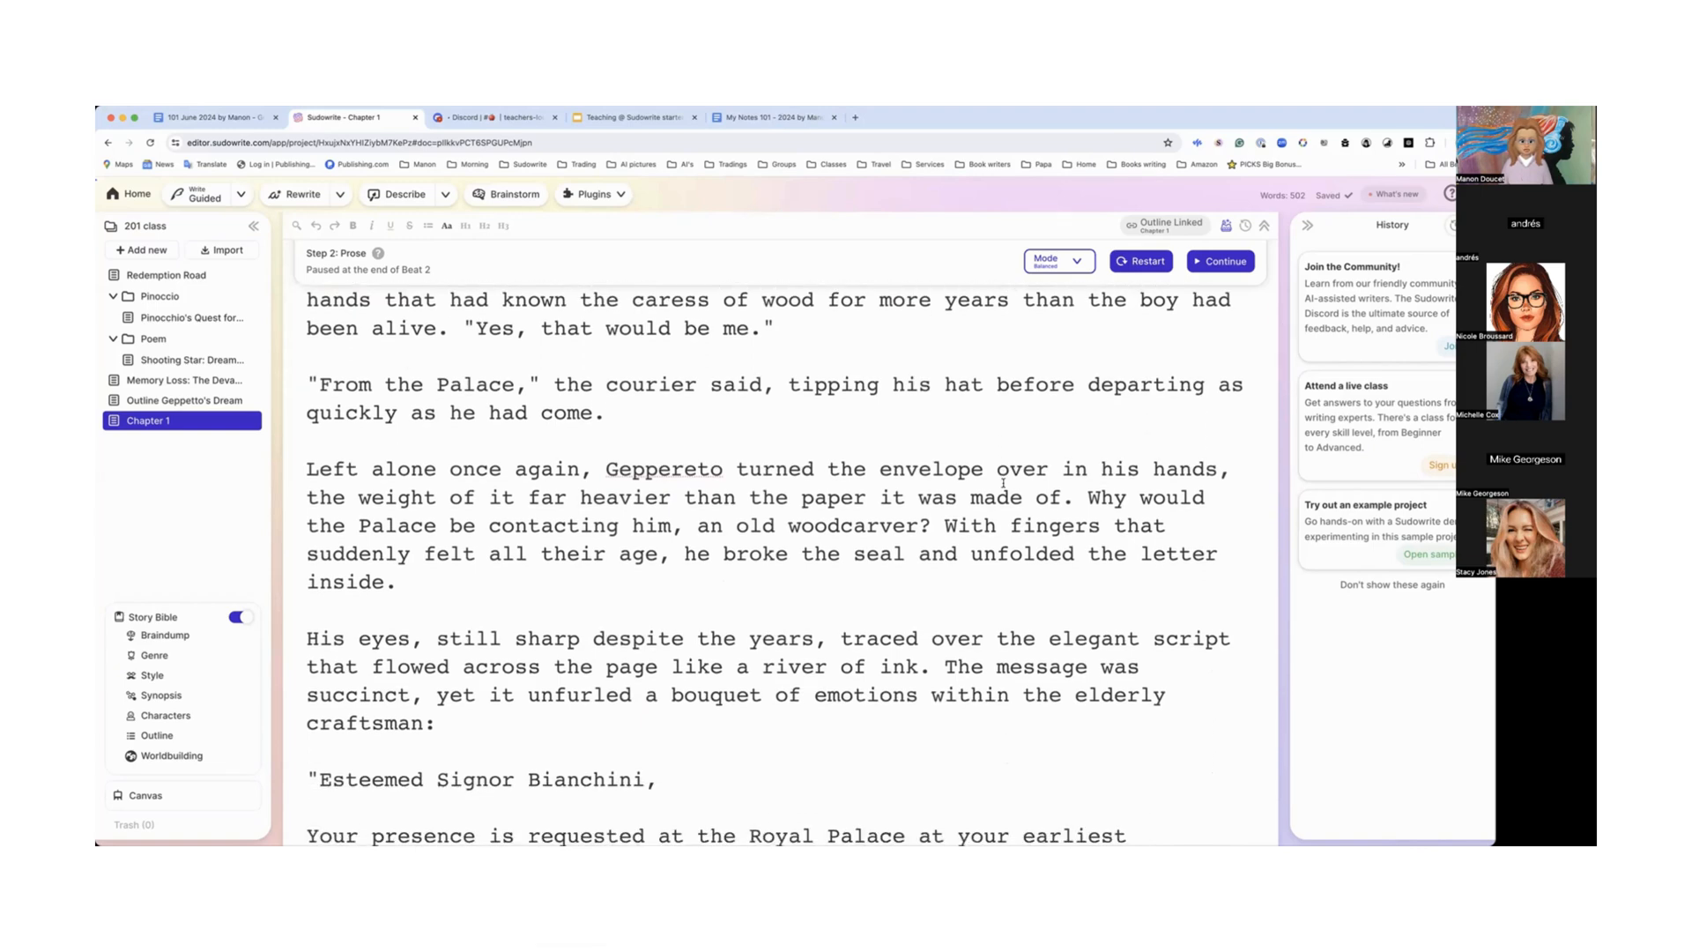
scroll(1003, 483, "down", 2)
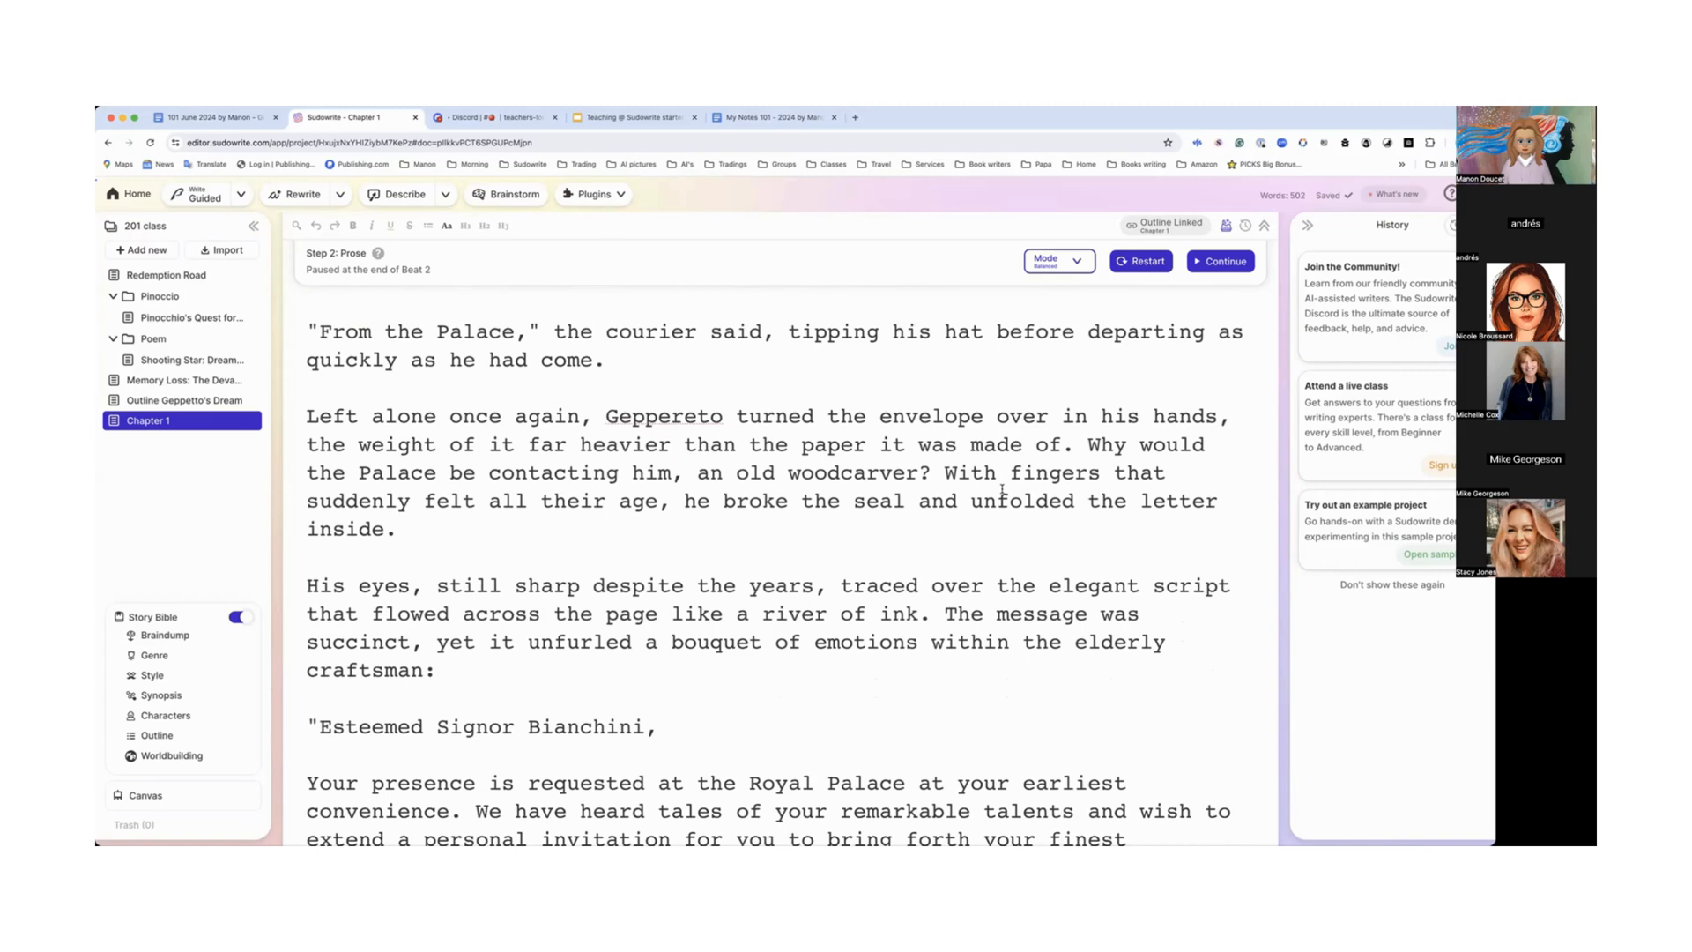
scroll(1003, 491, "down", 3)
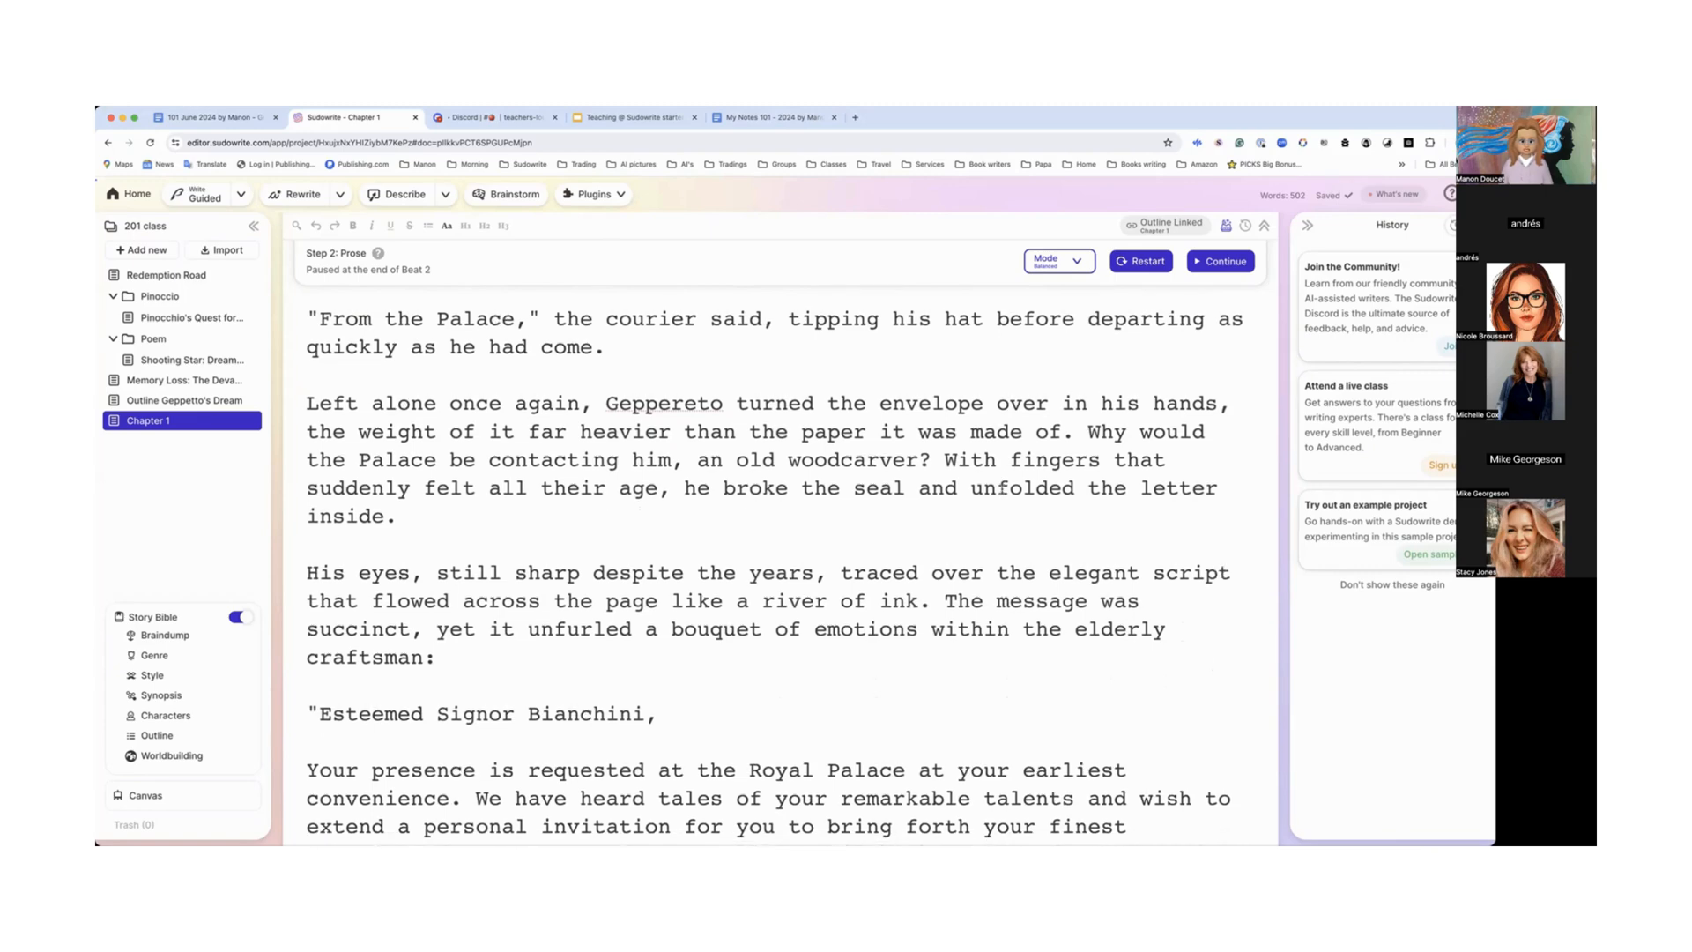
scroll(1003, 489, "down", 1)
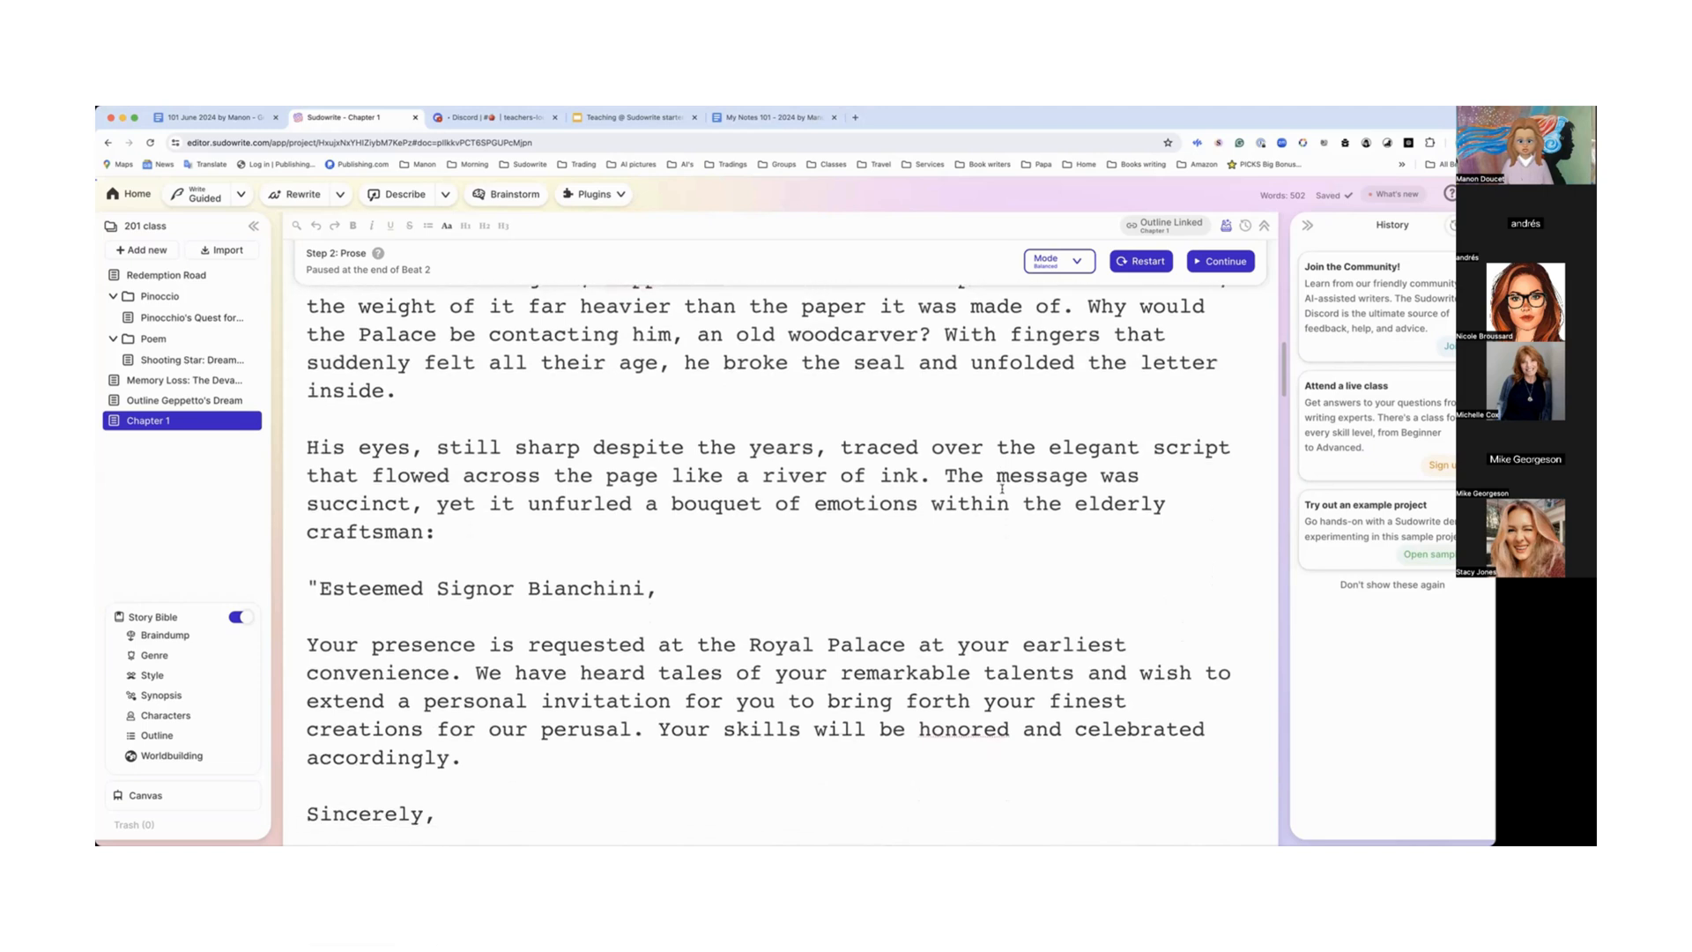
scroll(1002, 489, "down", 3)
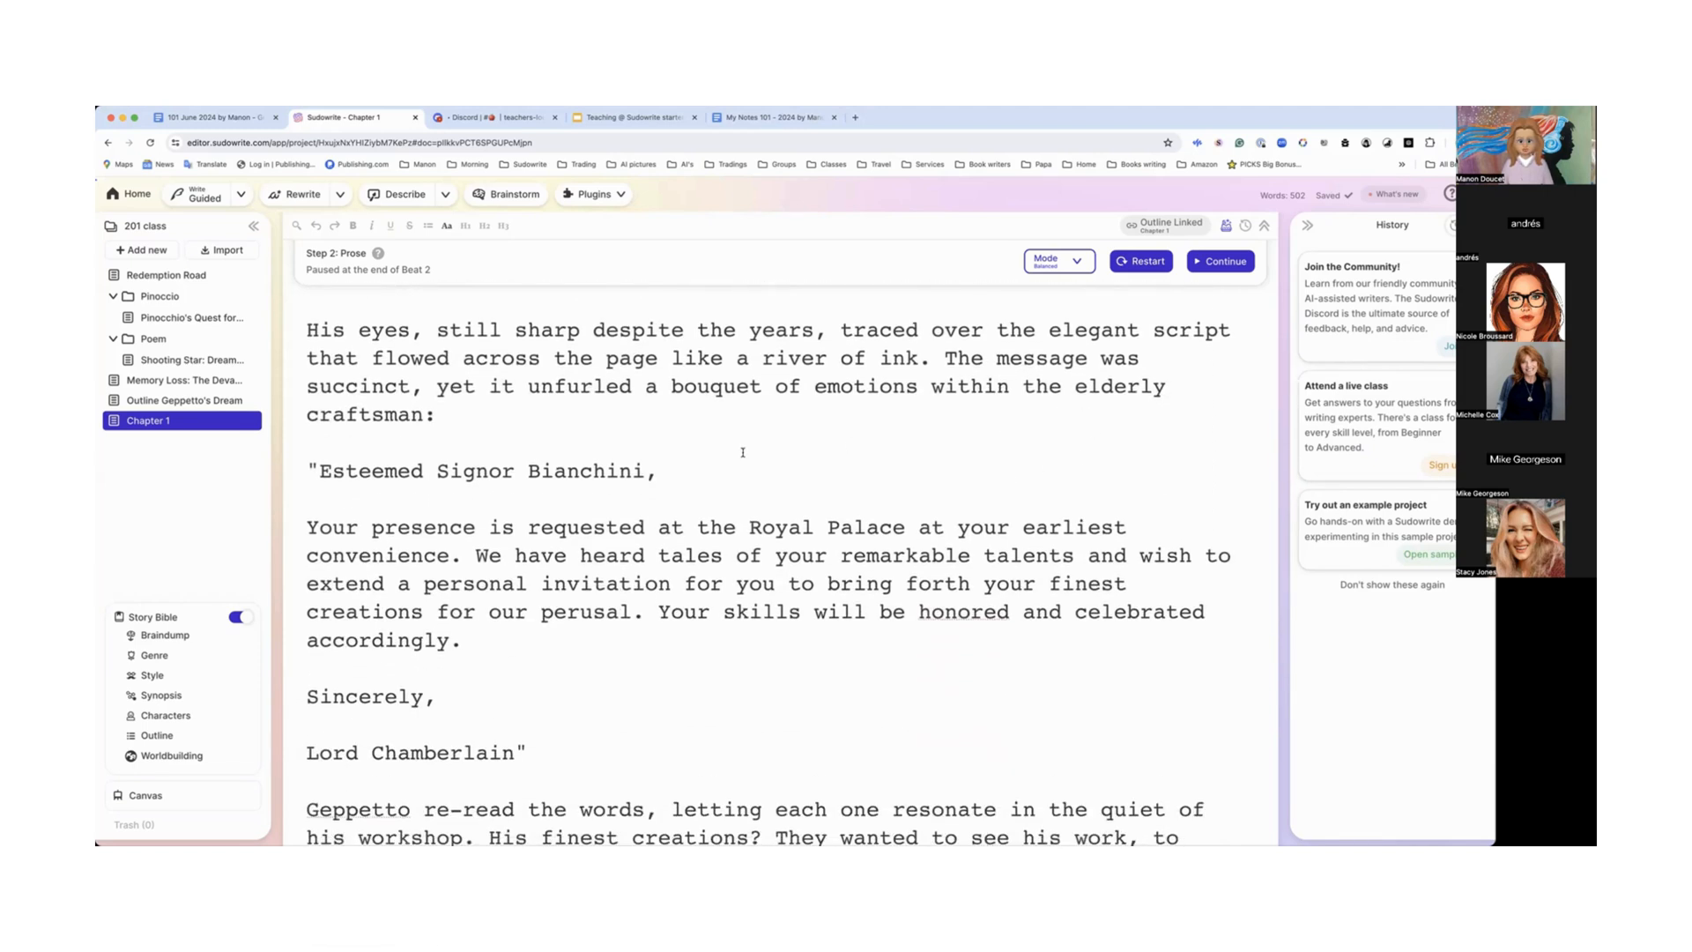
scroll(735, 424, "down", 4)
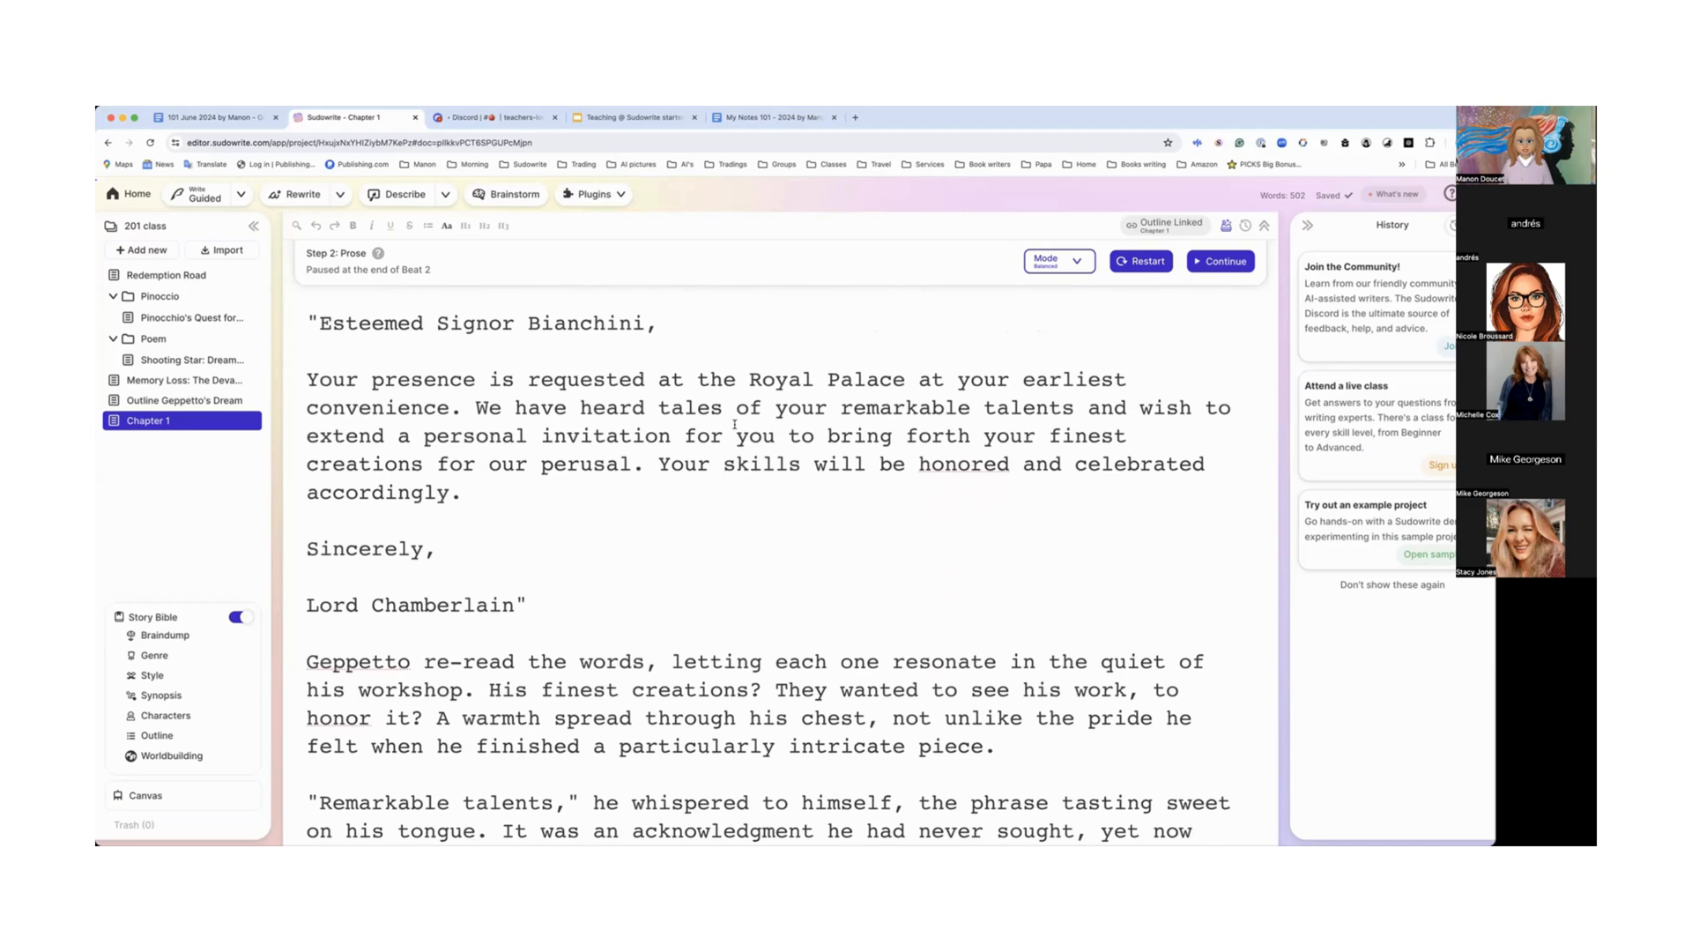
scroll(734, 424, "down", 1)
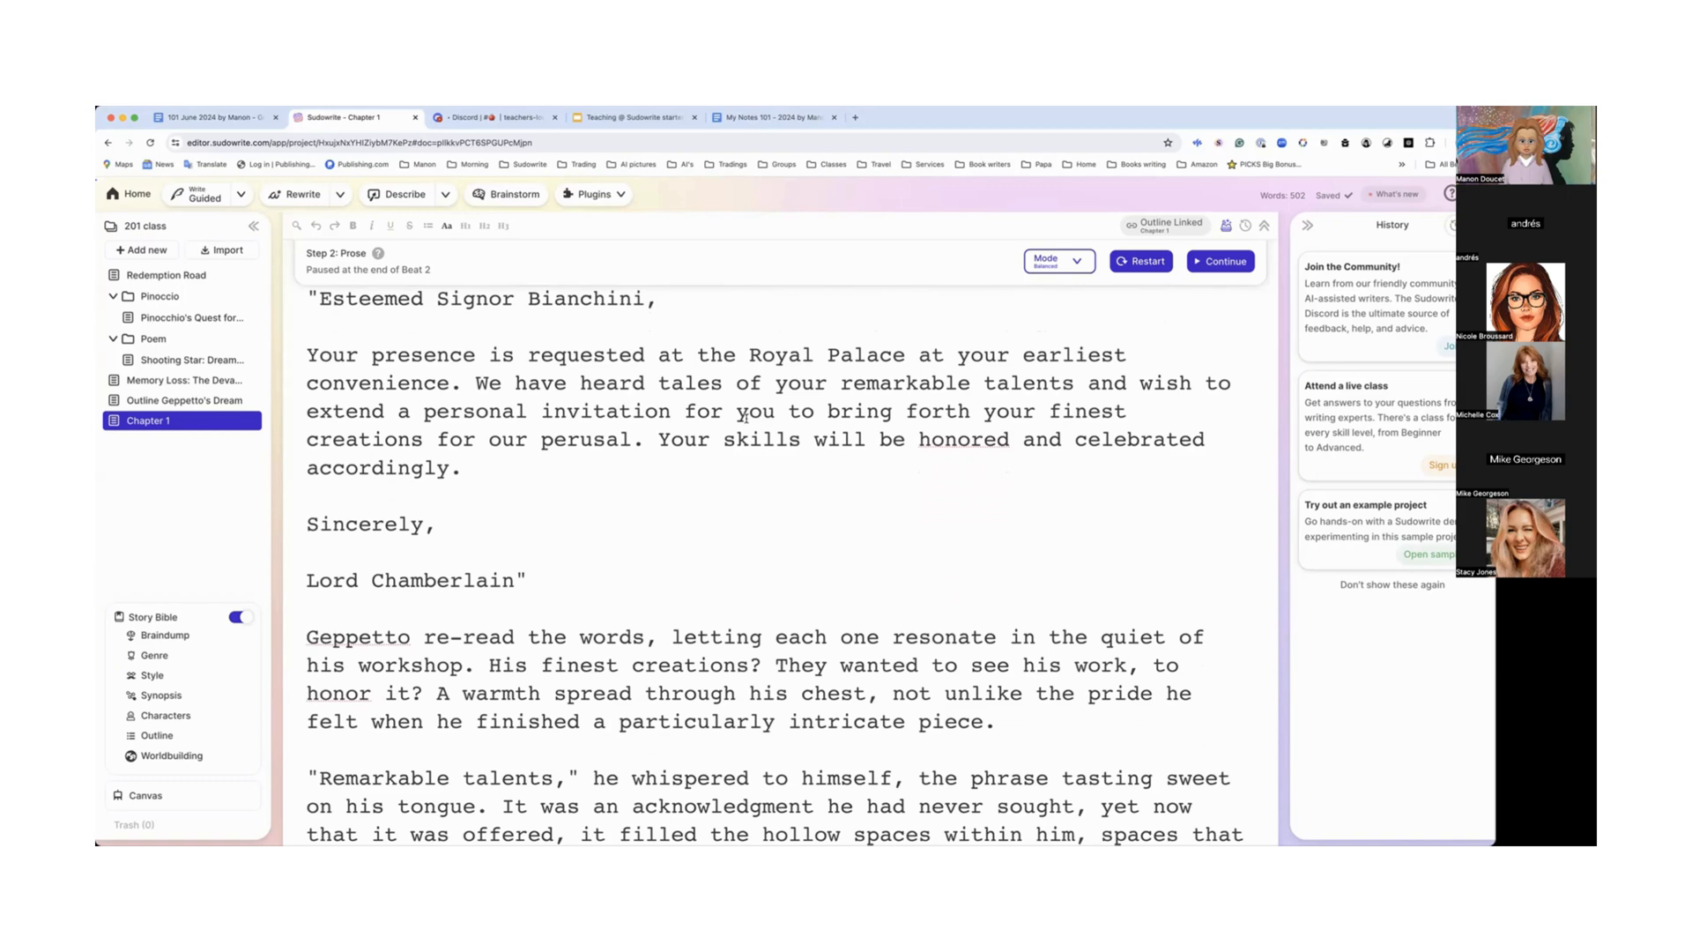
scroll(746, 418, "down", 3)
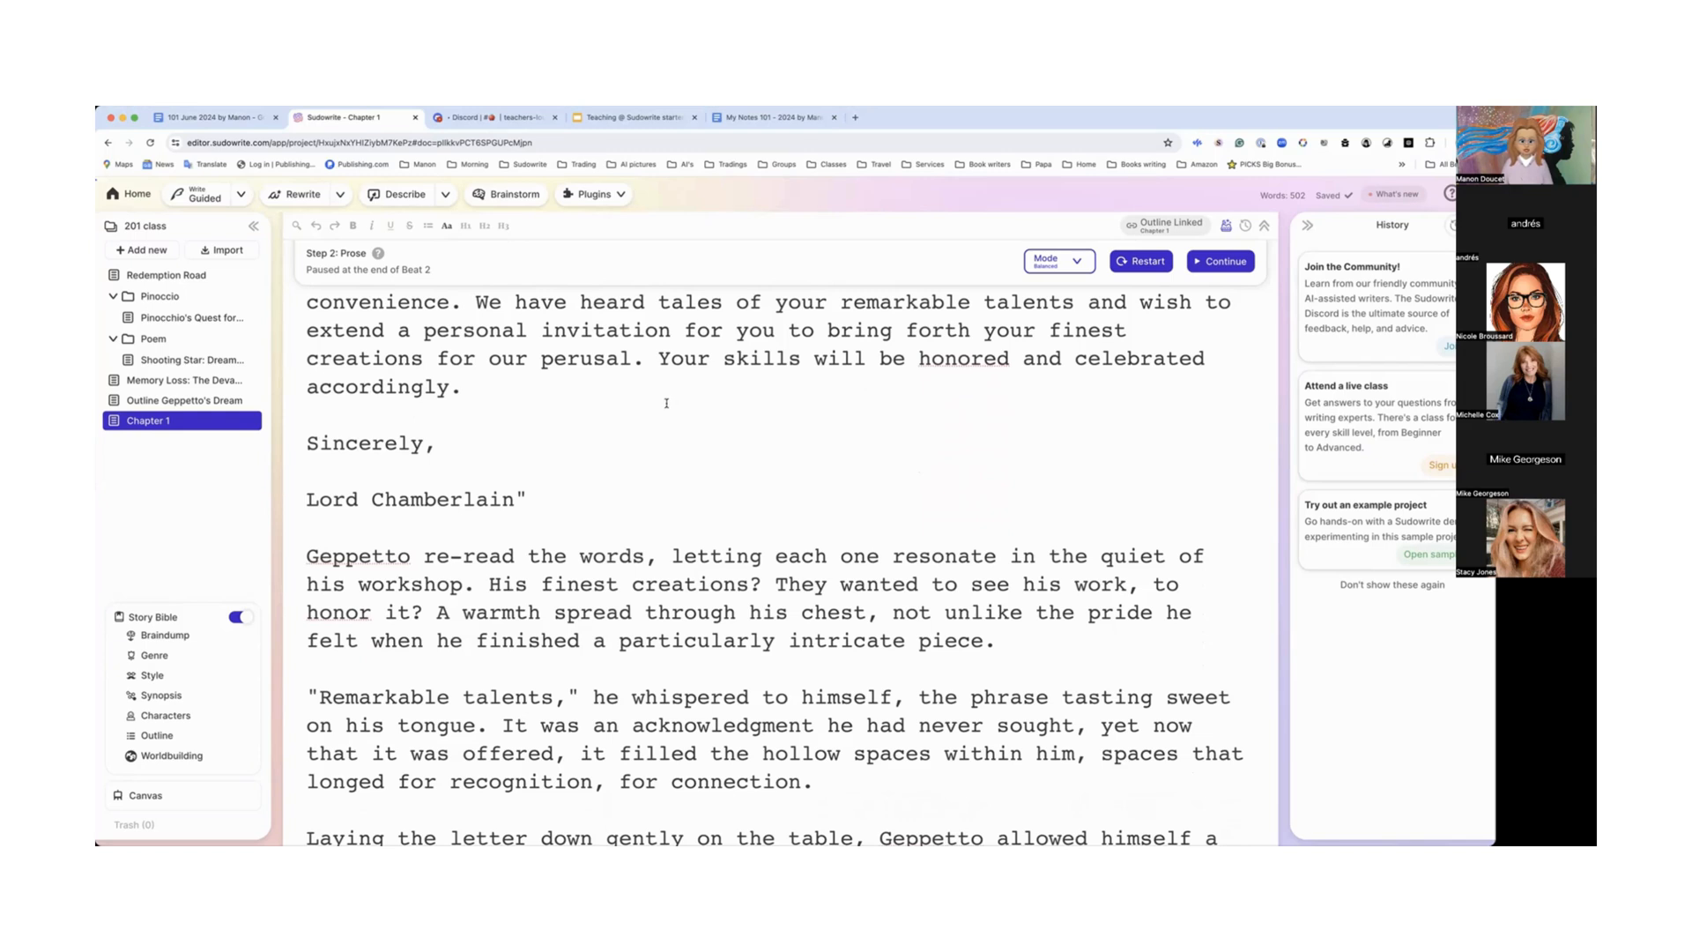
scroll(666, 403, "down", 3)
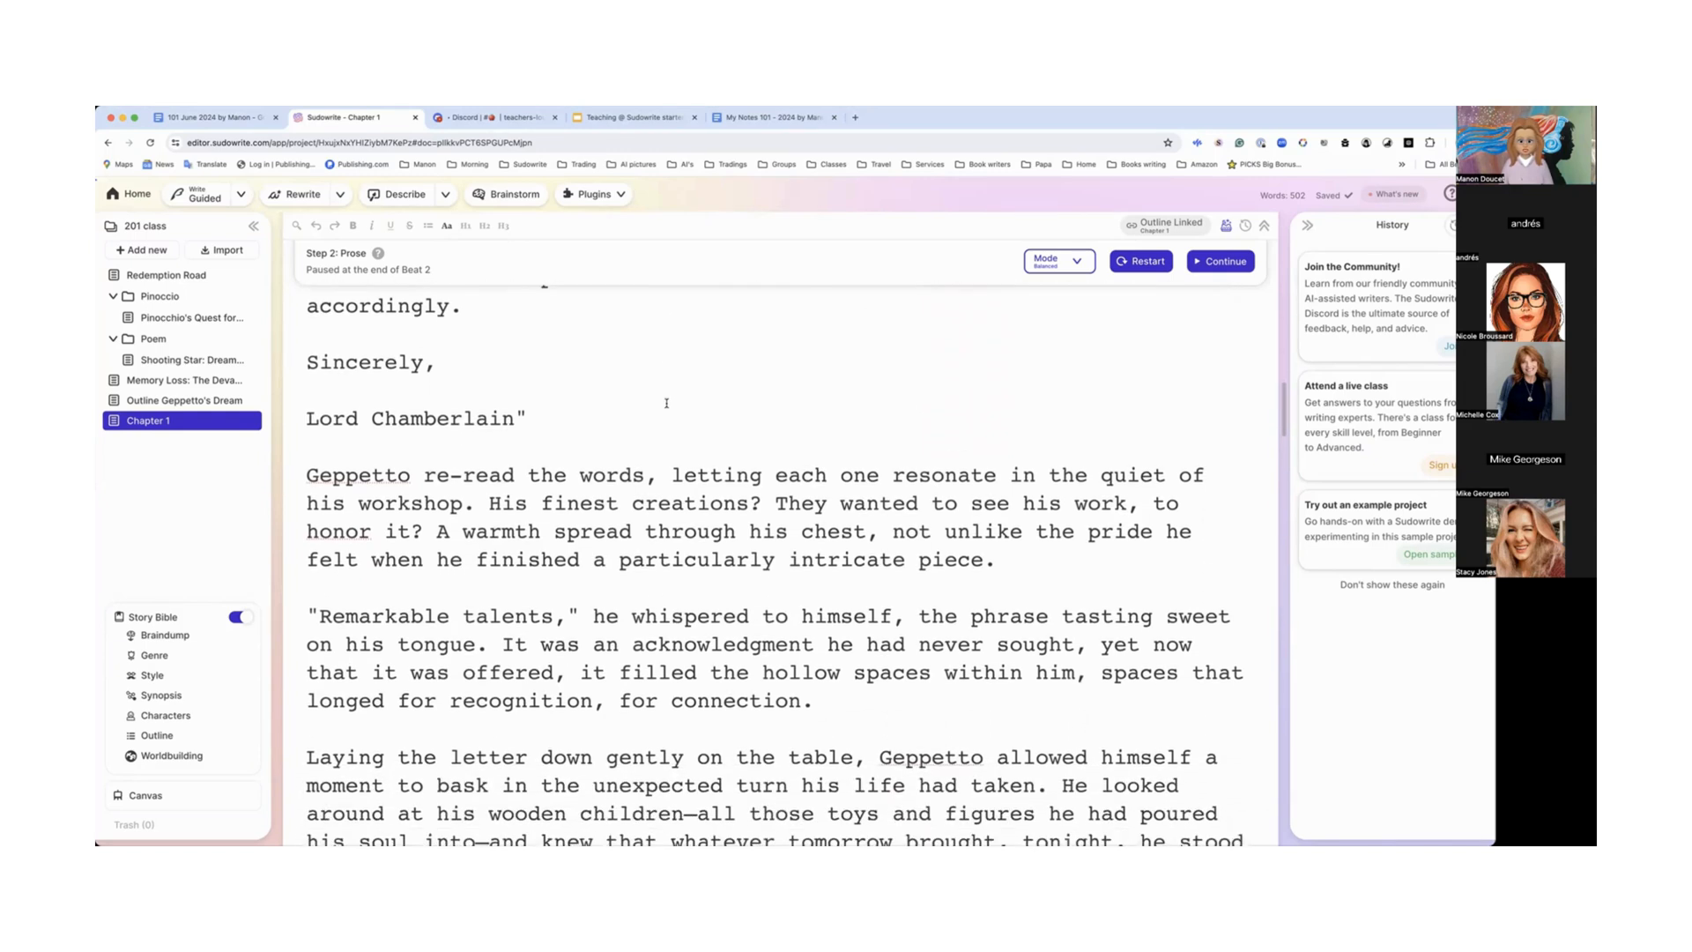
scroll(666, 402, "down", 4)
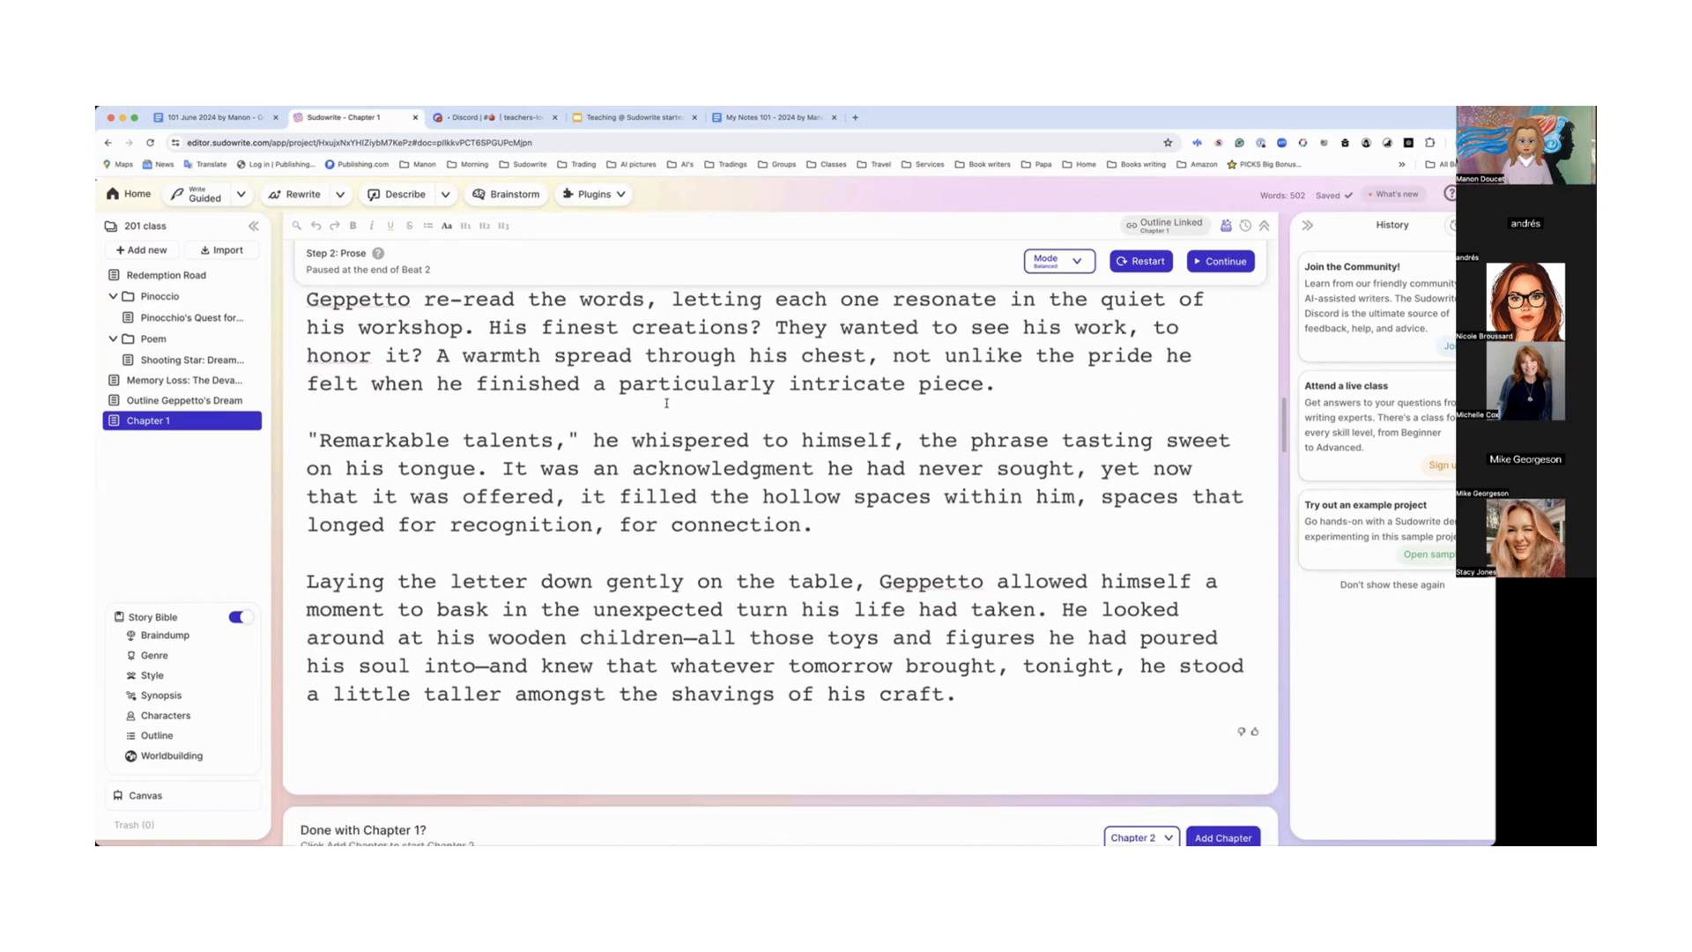
scroll(667, 403, "down", 1)
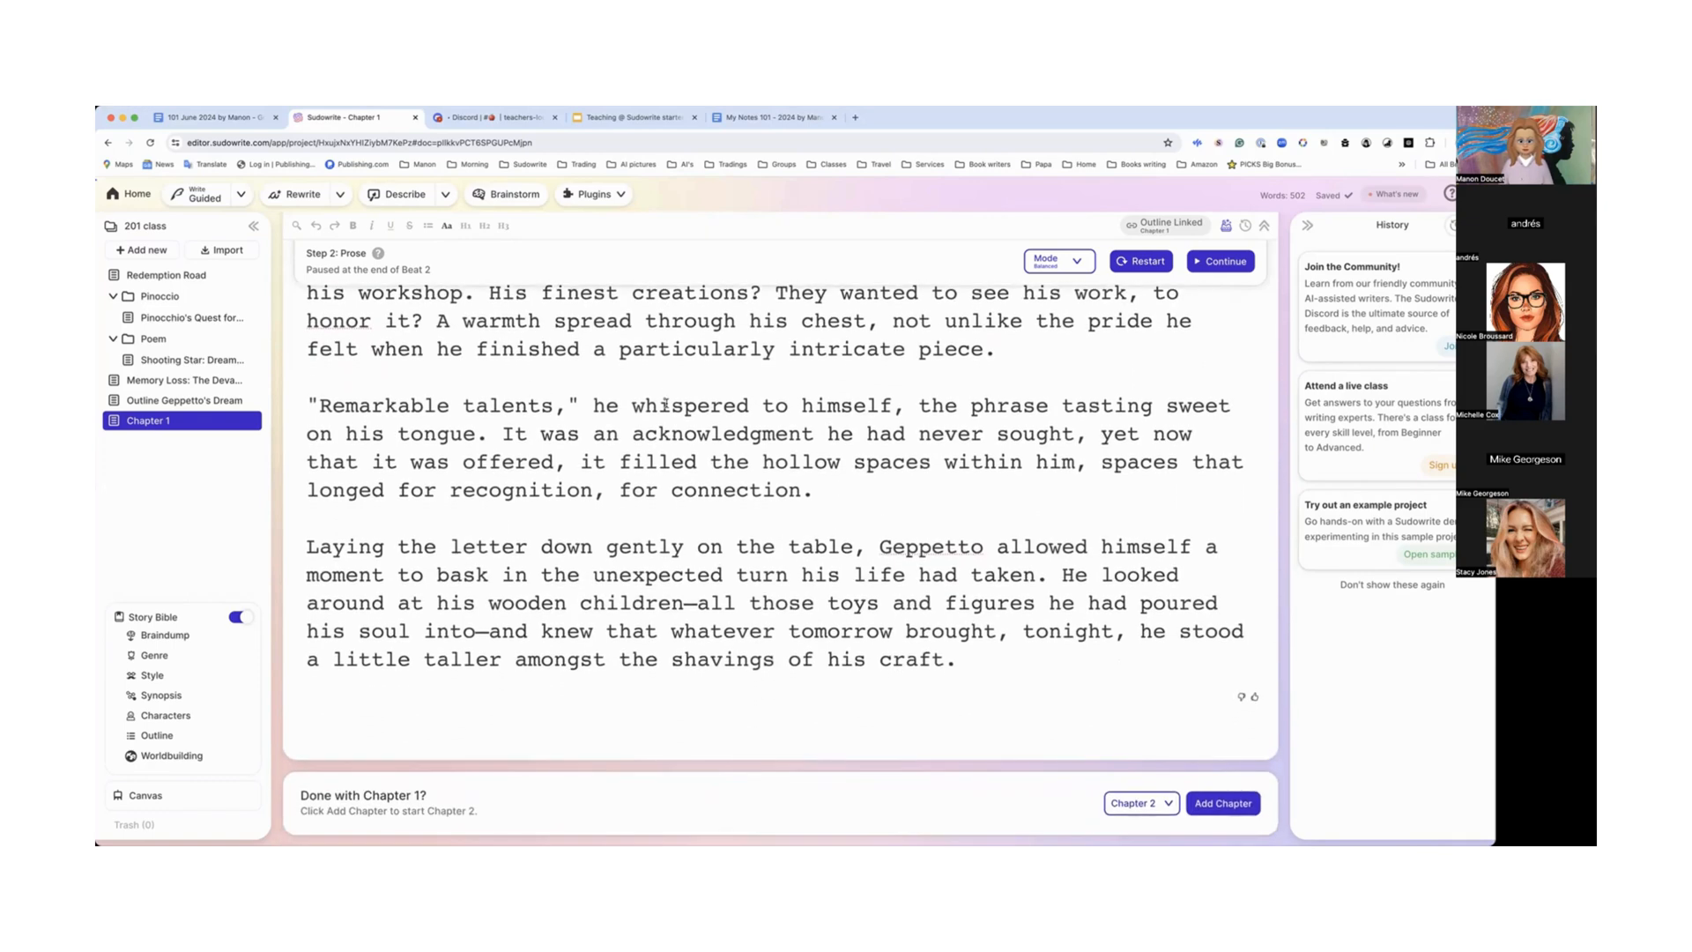
scroll(666, 403, "down", 2)
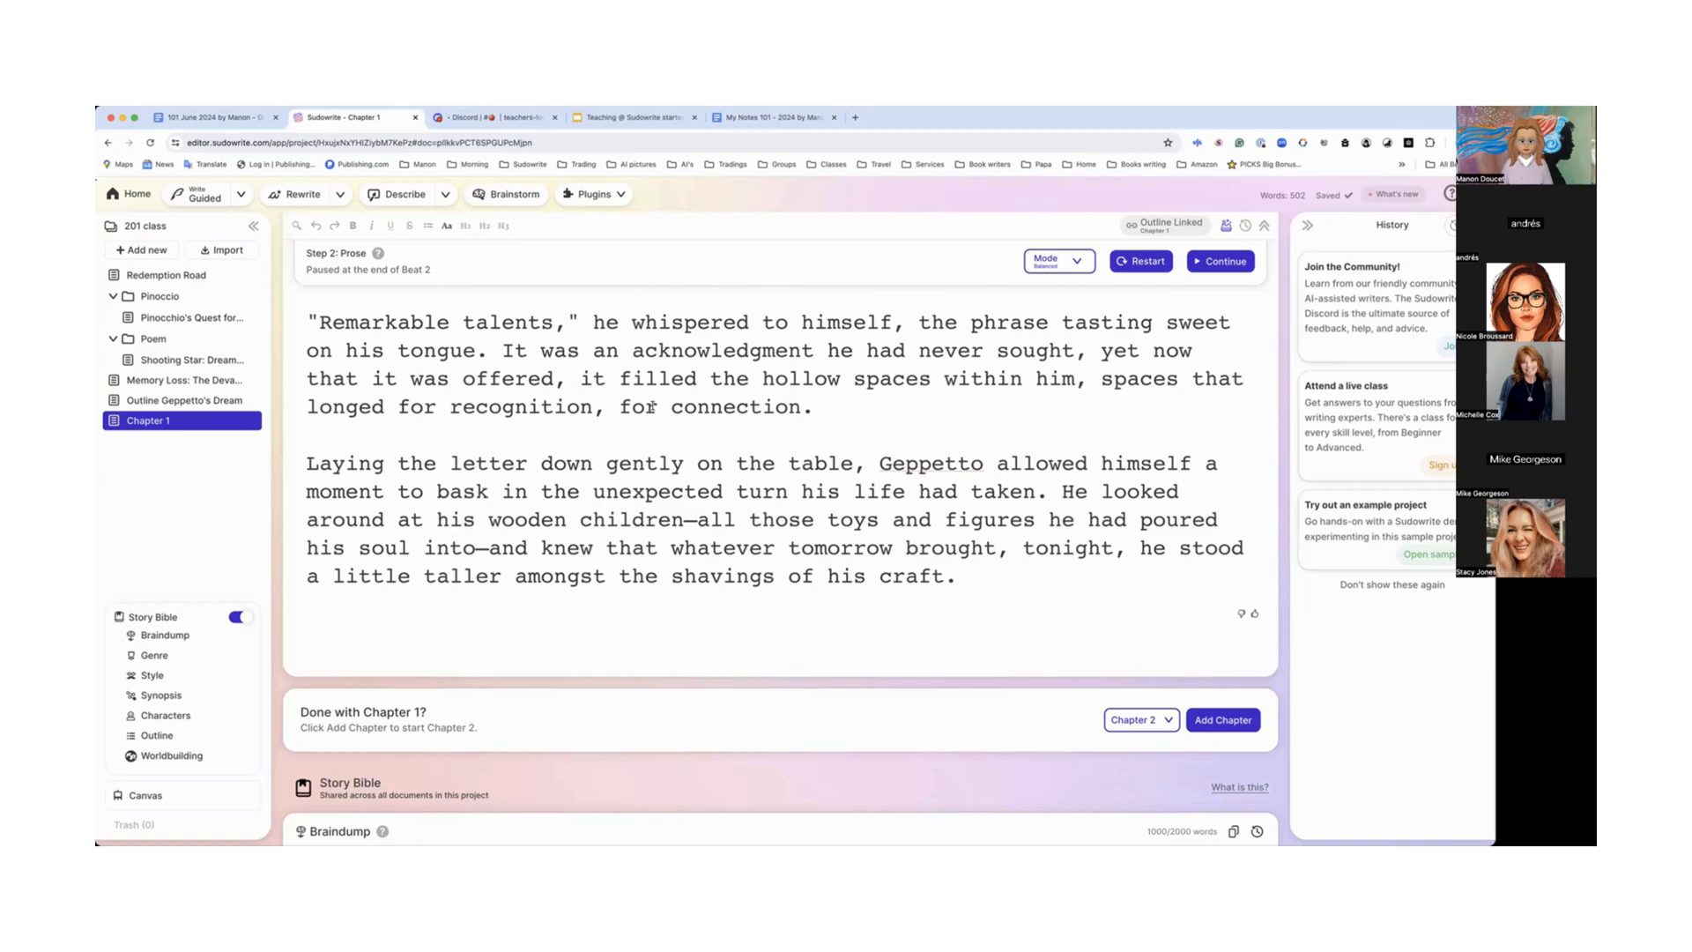
Step: Go back to the opening of the generated prose and skim it once more down to its last paragraph
scroll(591, 437, "up", 10)
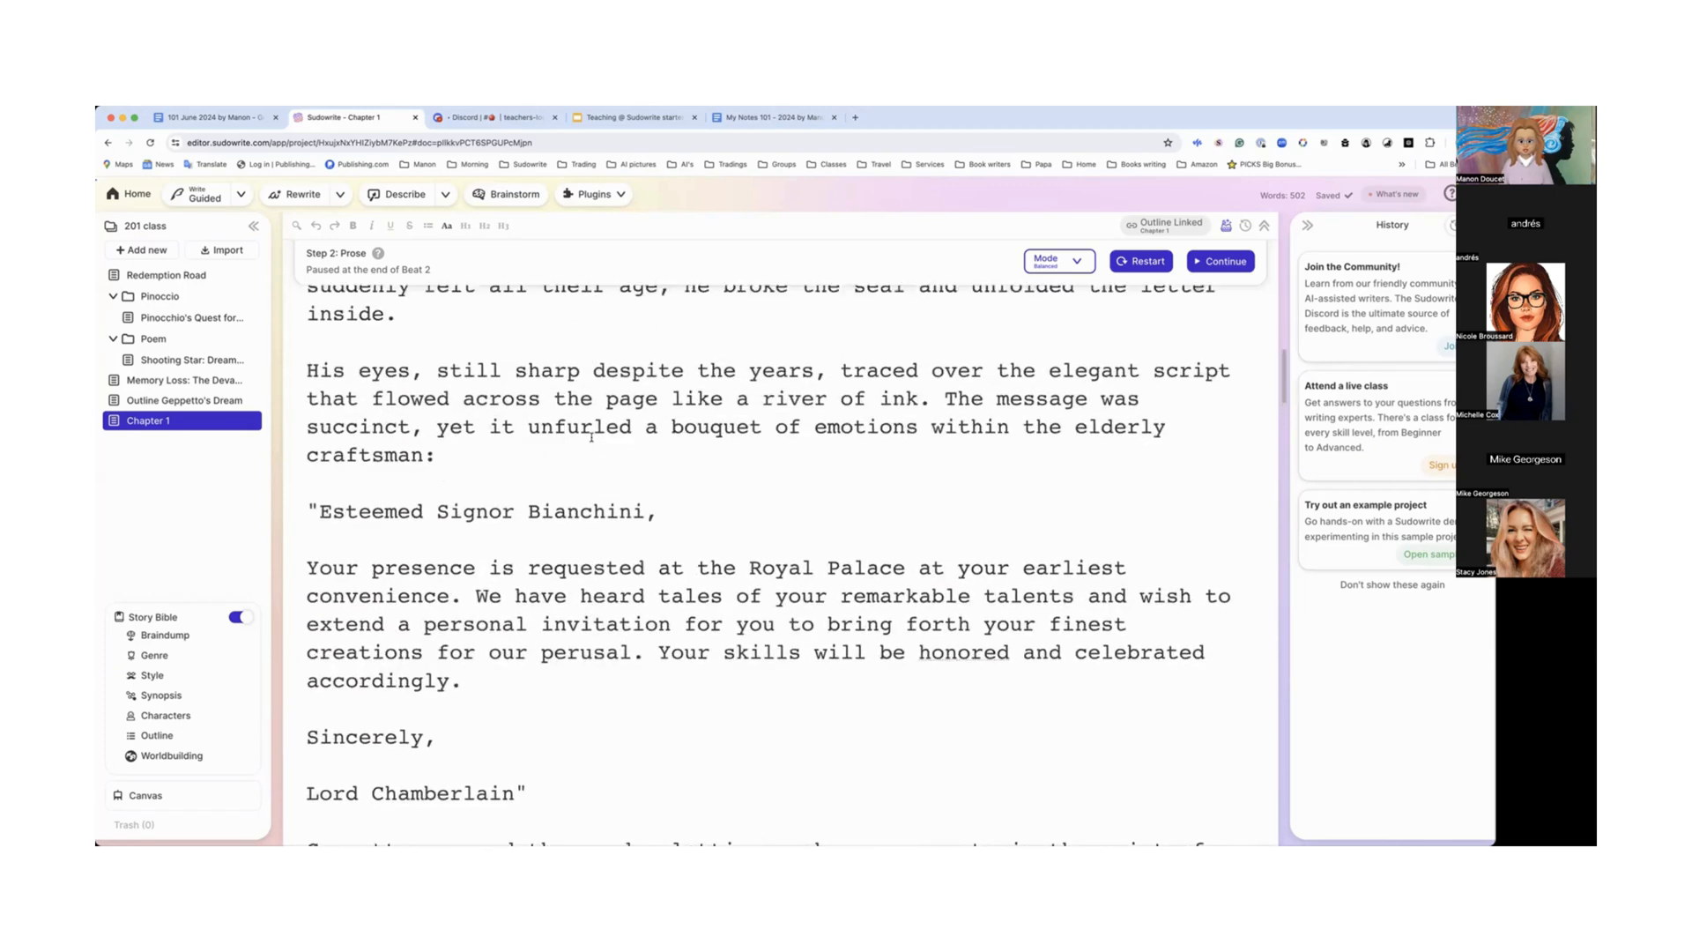
scroll(592, 437, "up", 10)
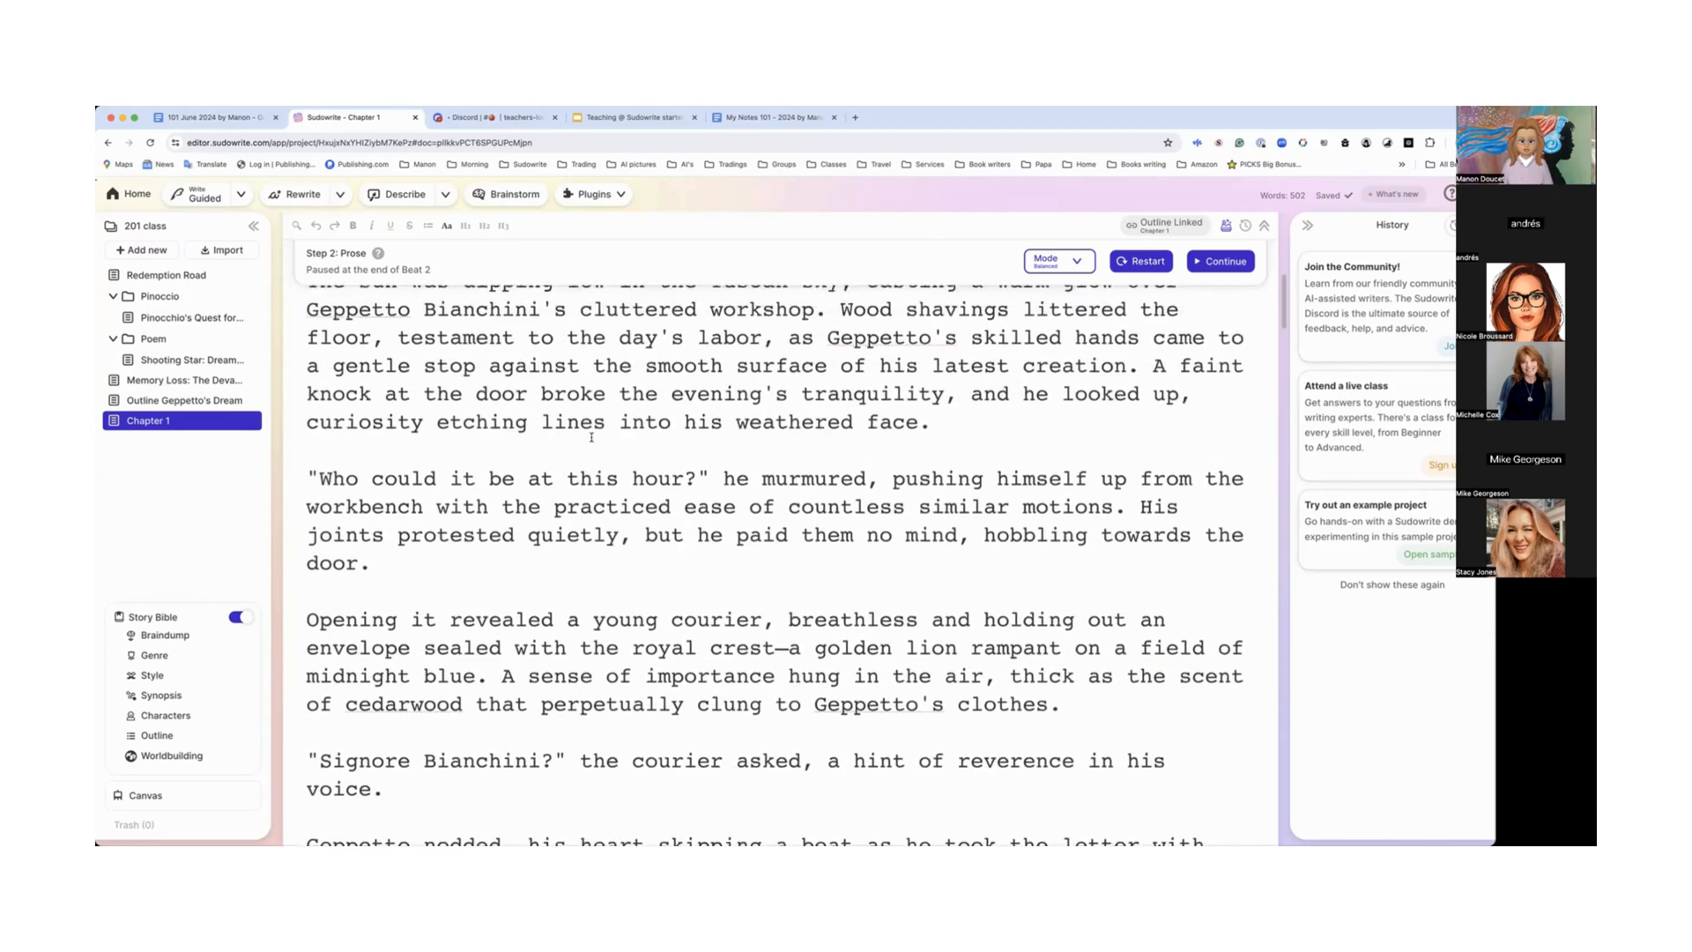
scroll(592, 437, "down", 5)
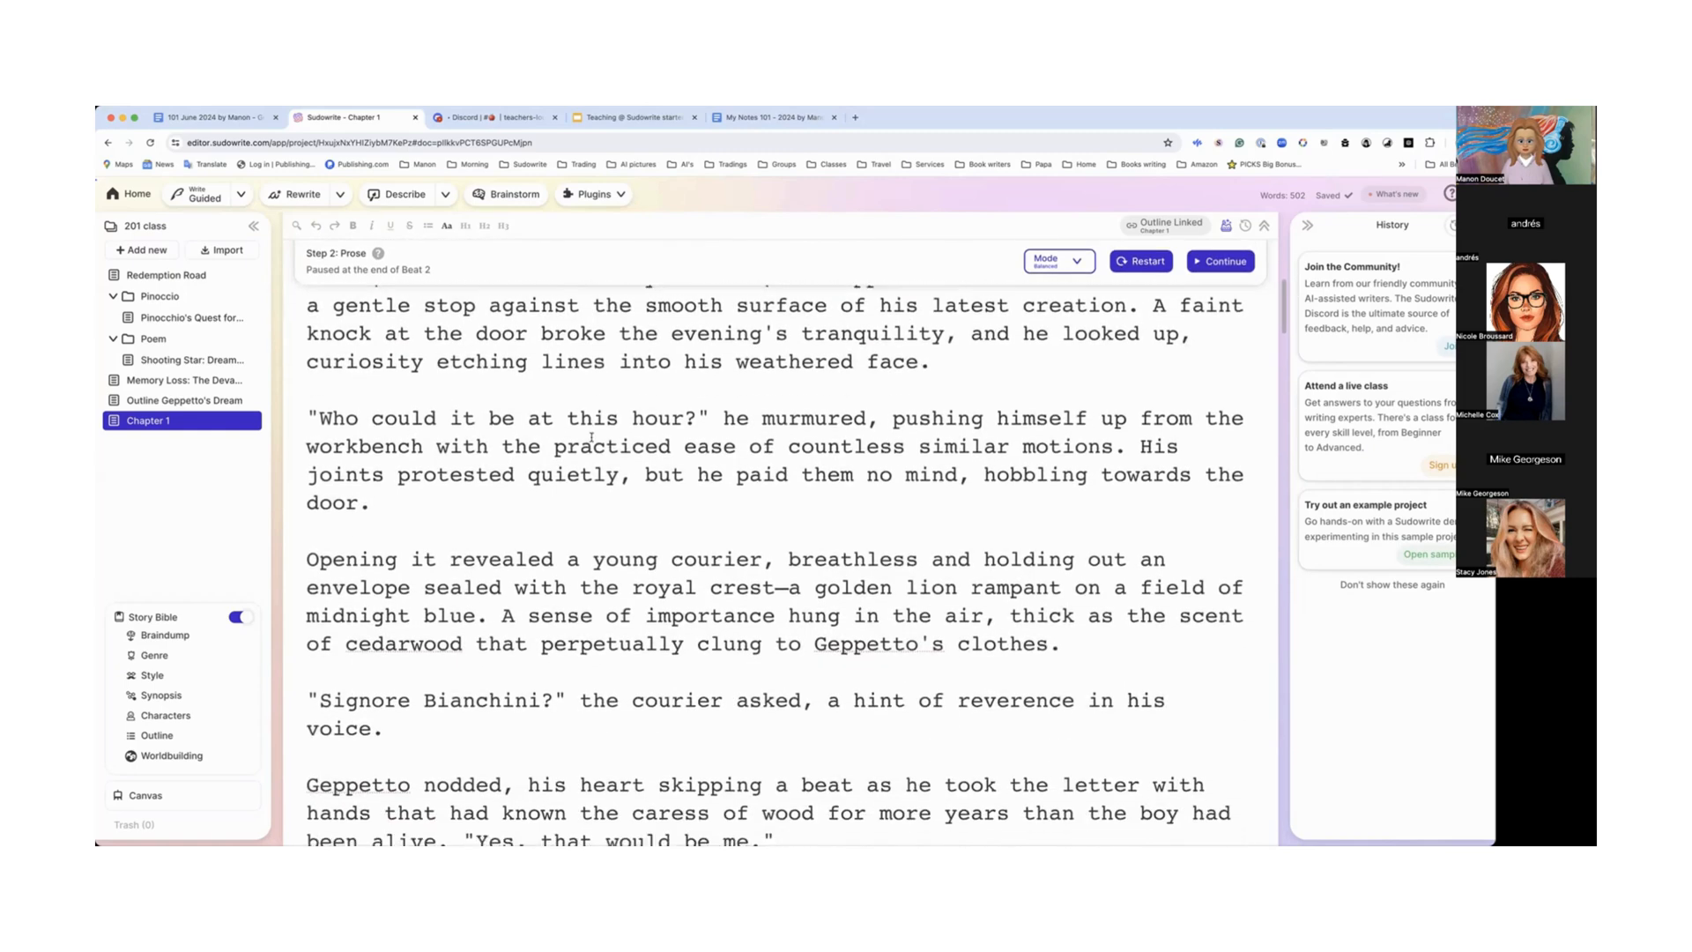
scroll(591, 438, "down", 15)
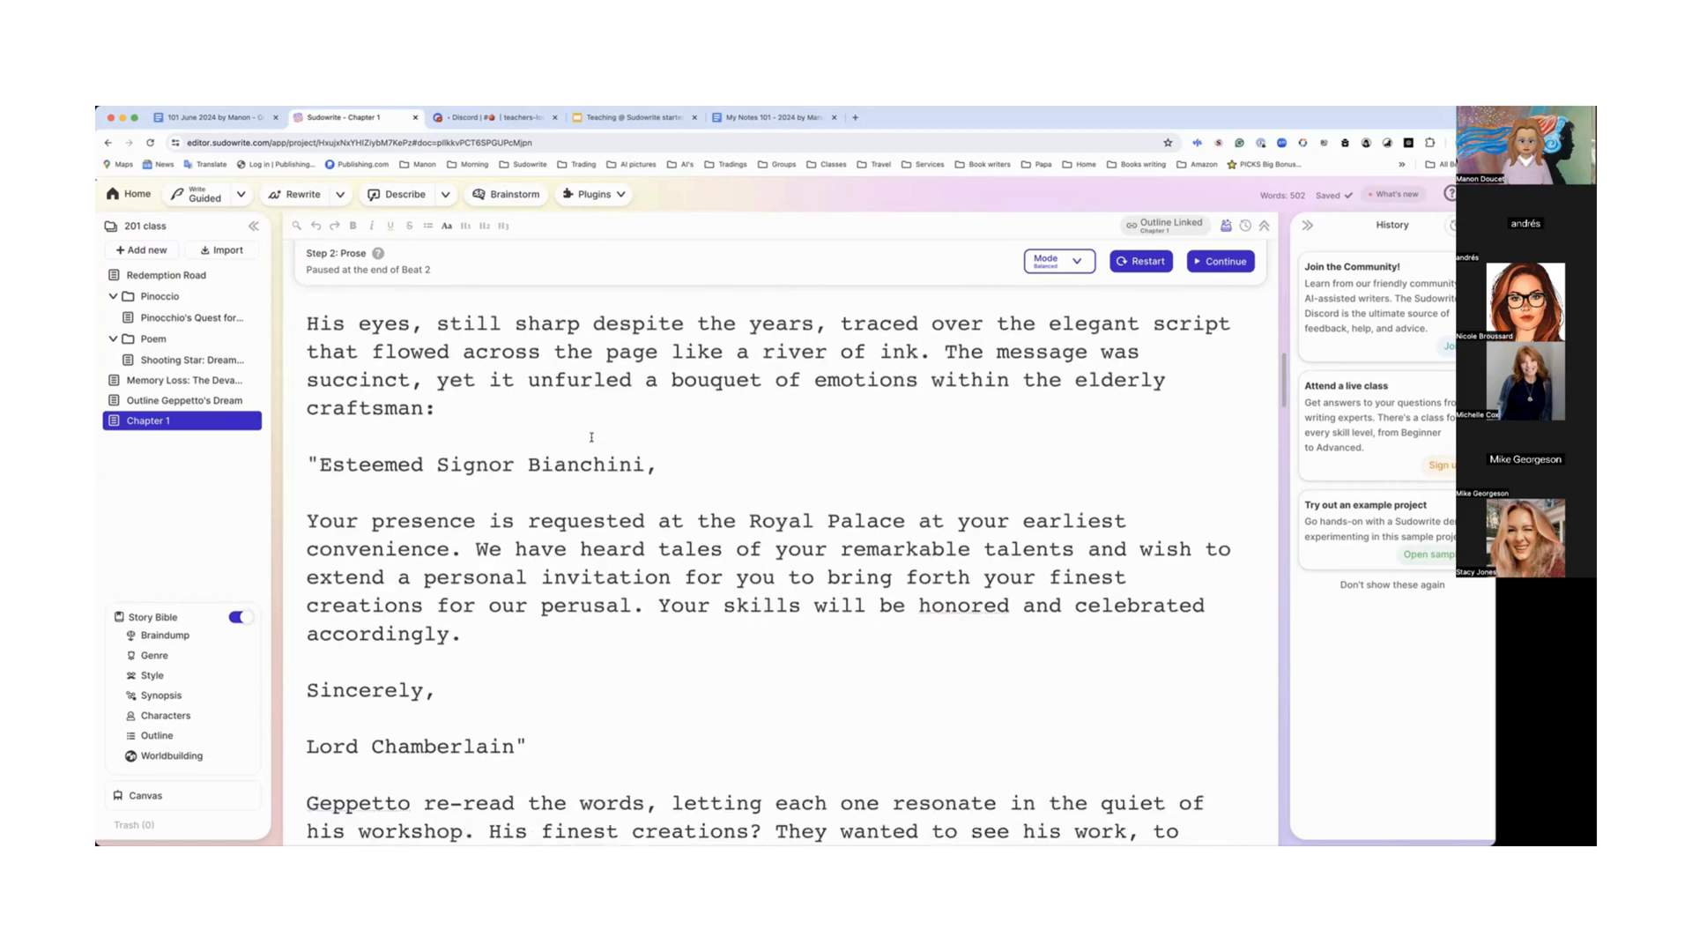
scroll(591, 438, "down", 10)
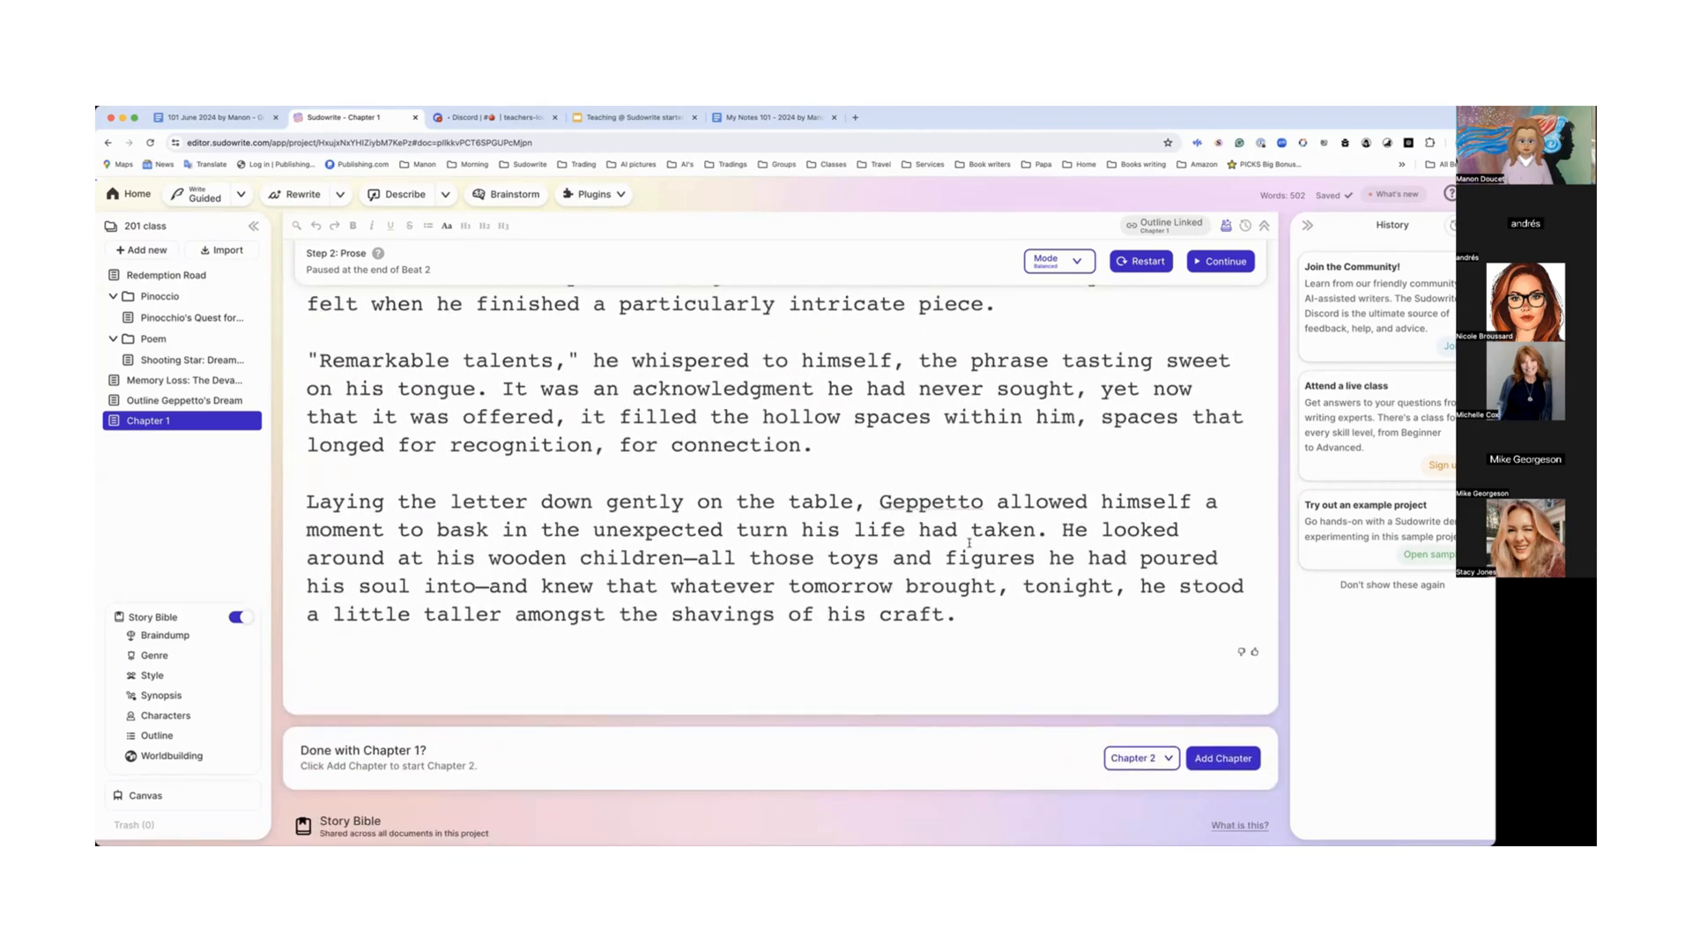
Step: Give the generated prose a thumbs up and send the feedback "Good job for one sentence"
left_click(1256, 651)
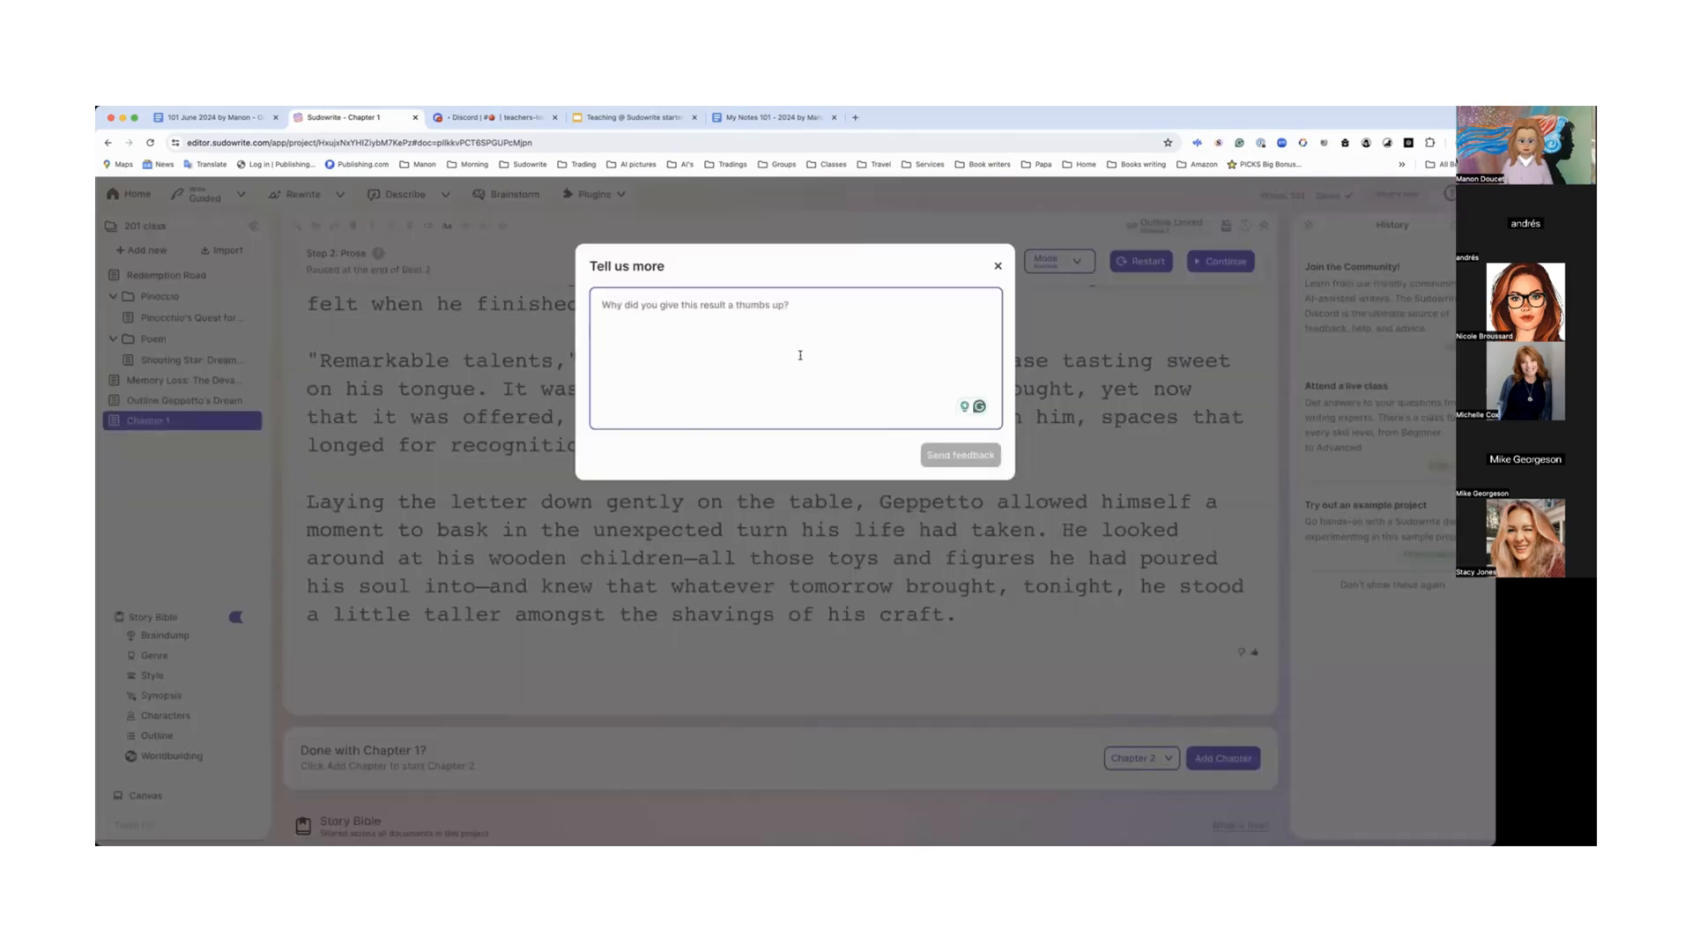
type("Good job")
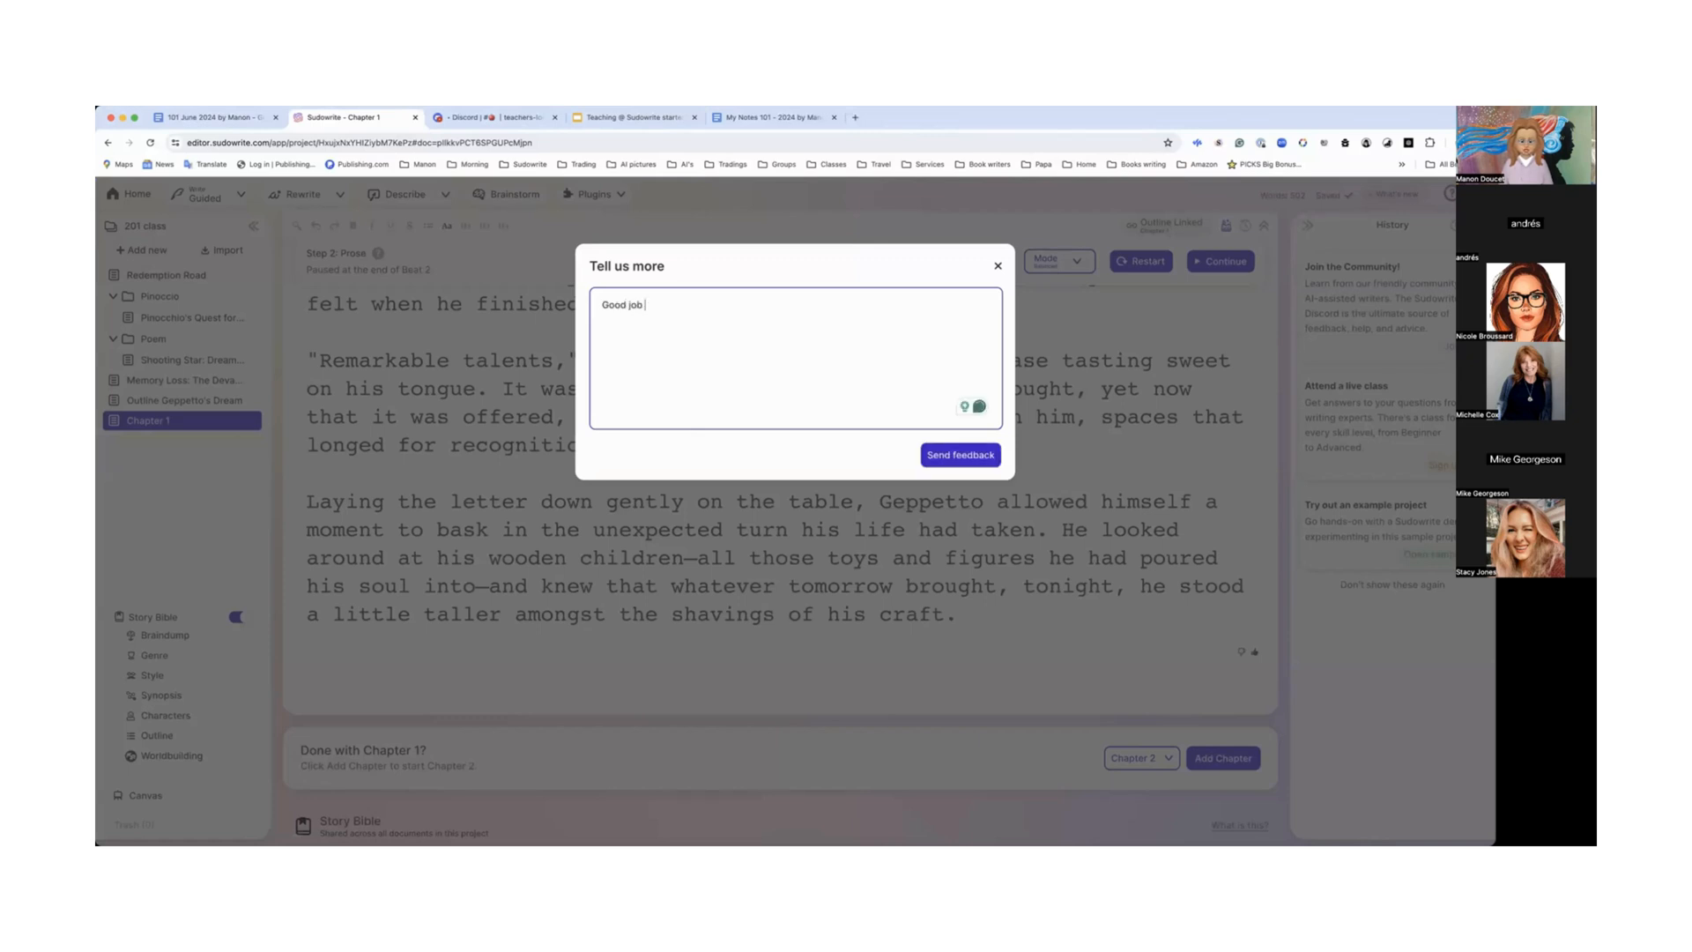
type(" for one sentence")
left_click(970, 455)
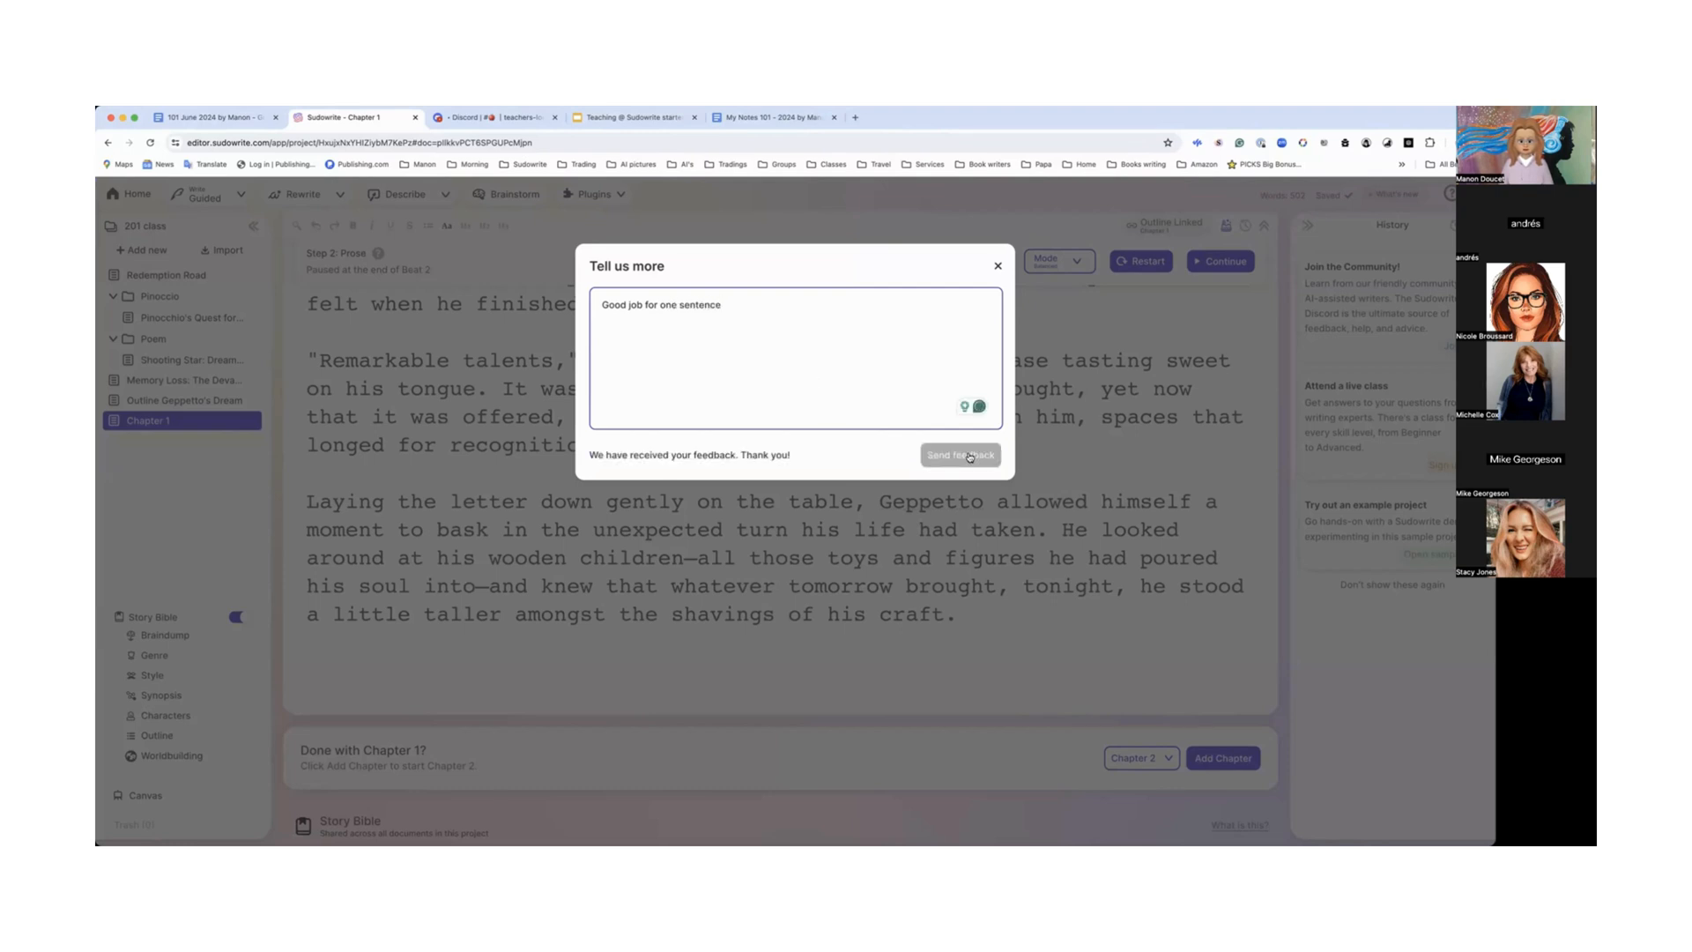
left_click(998, 266)
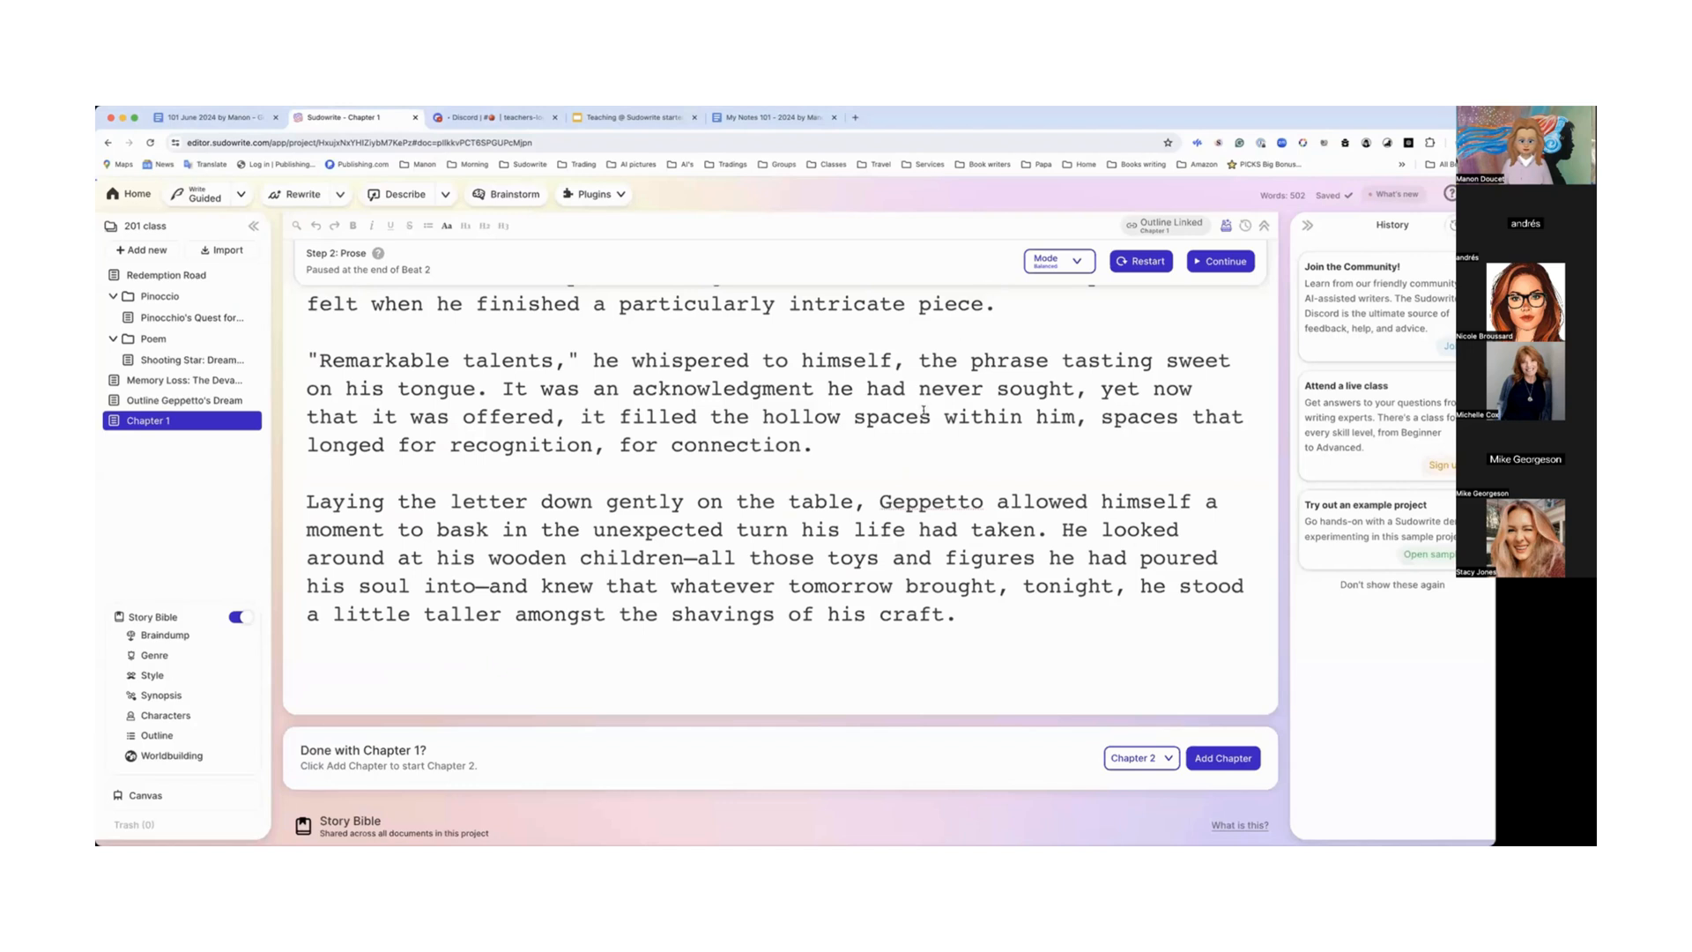
Step: Switch the prose mode to Best Prose, restart the Chapter 1 writing from the first beats, and pause it at the end of Beat 2
scroll(890, 416, "down", 1)
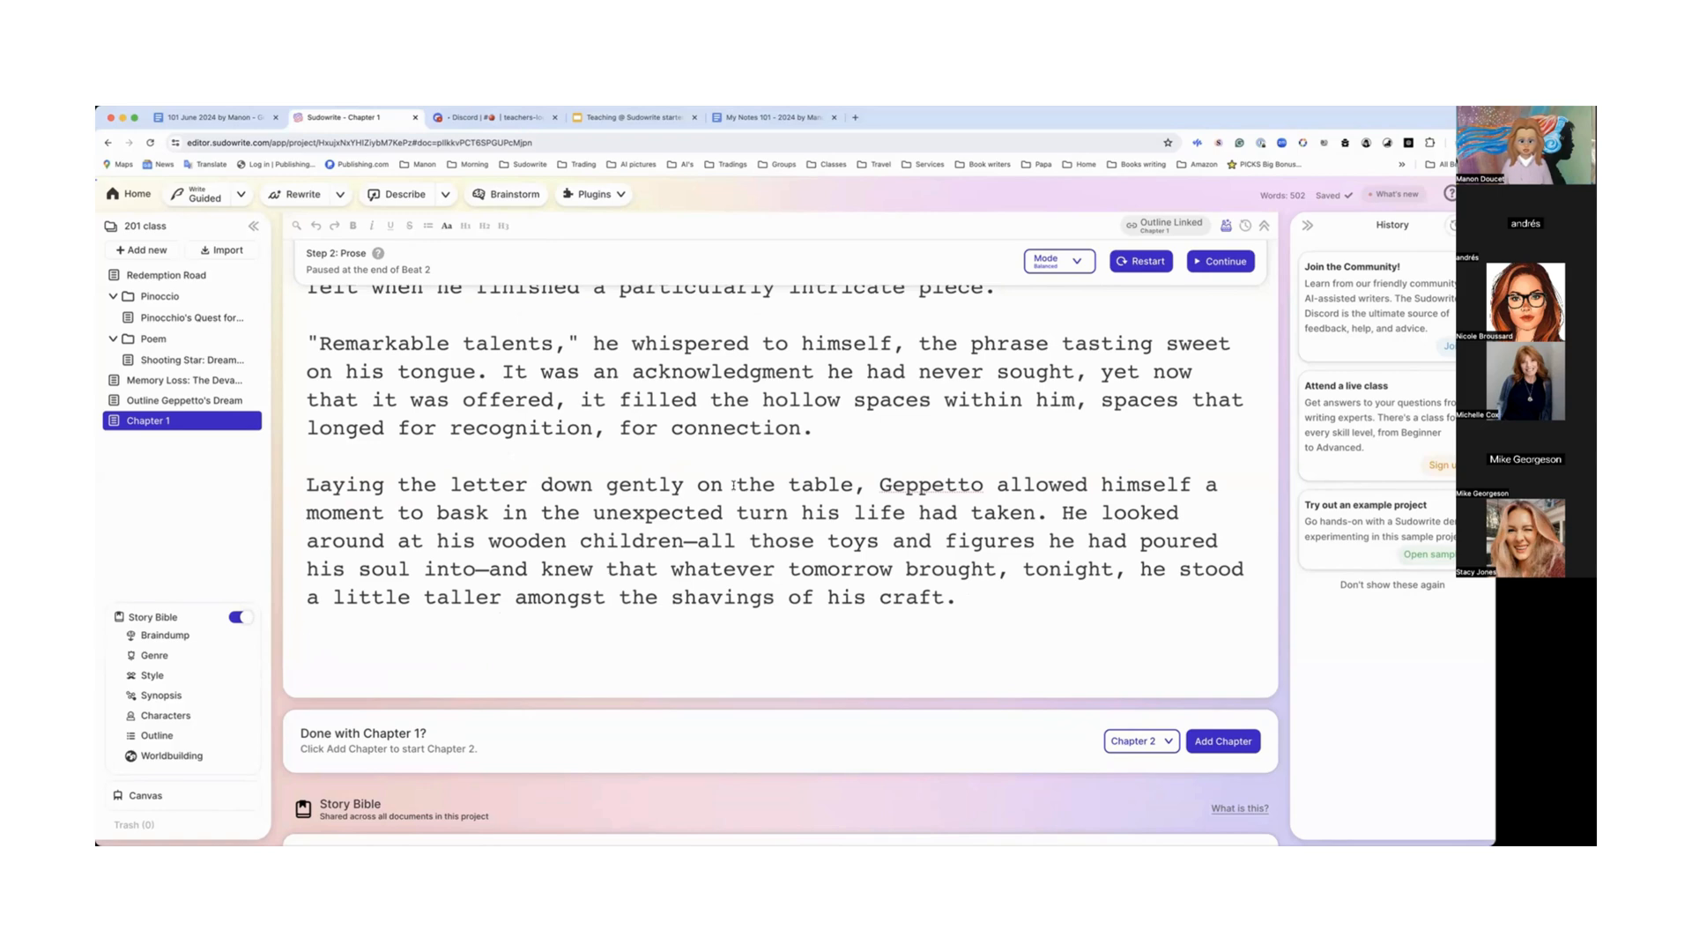
left_click(1081, 263)
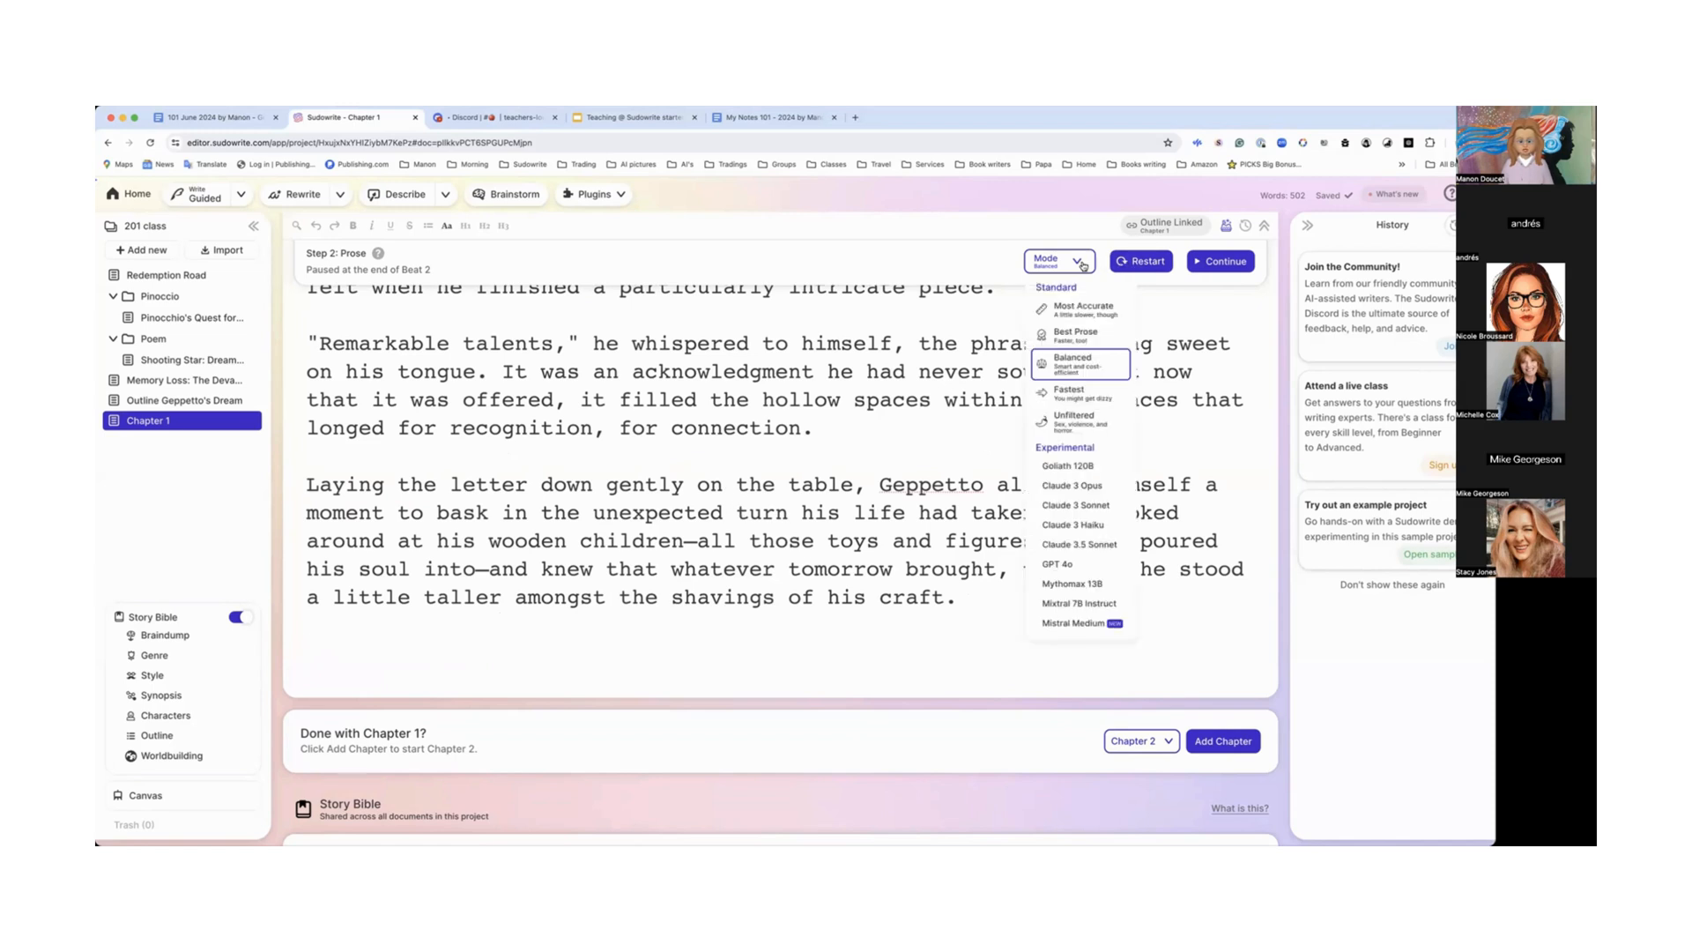
left_click(1079, 334)
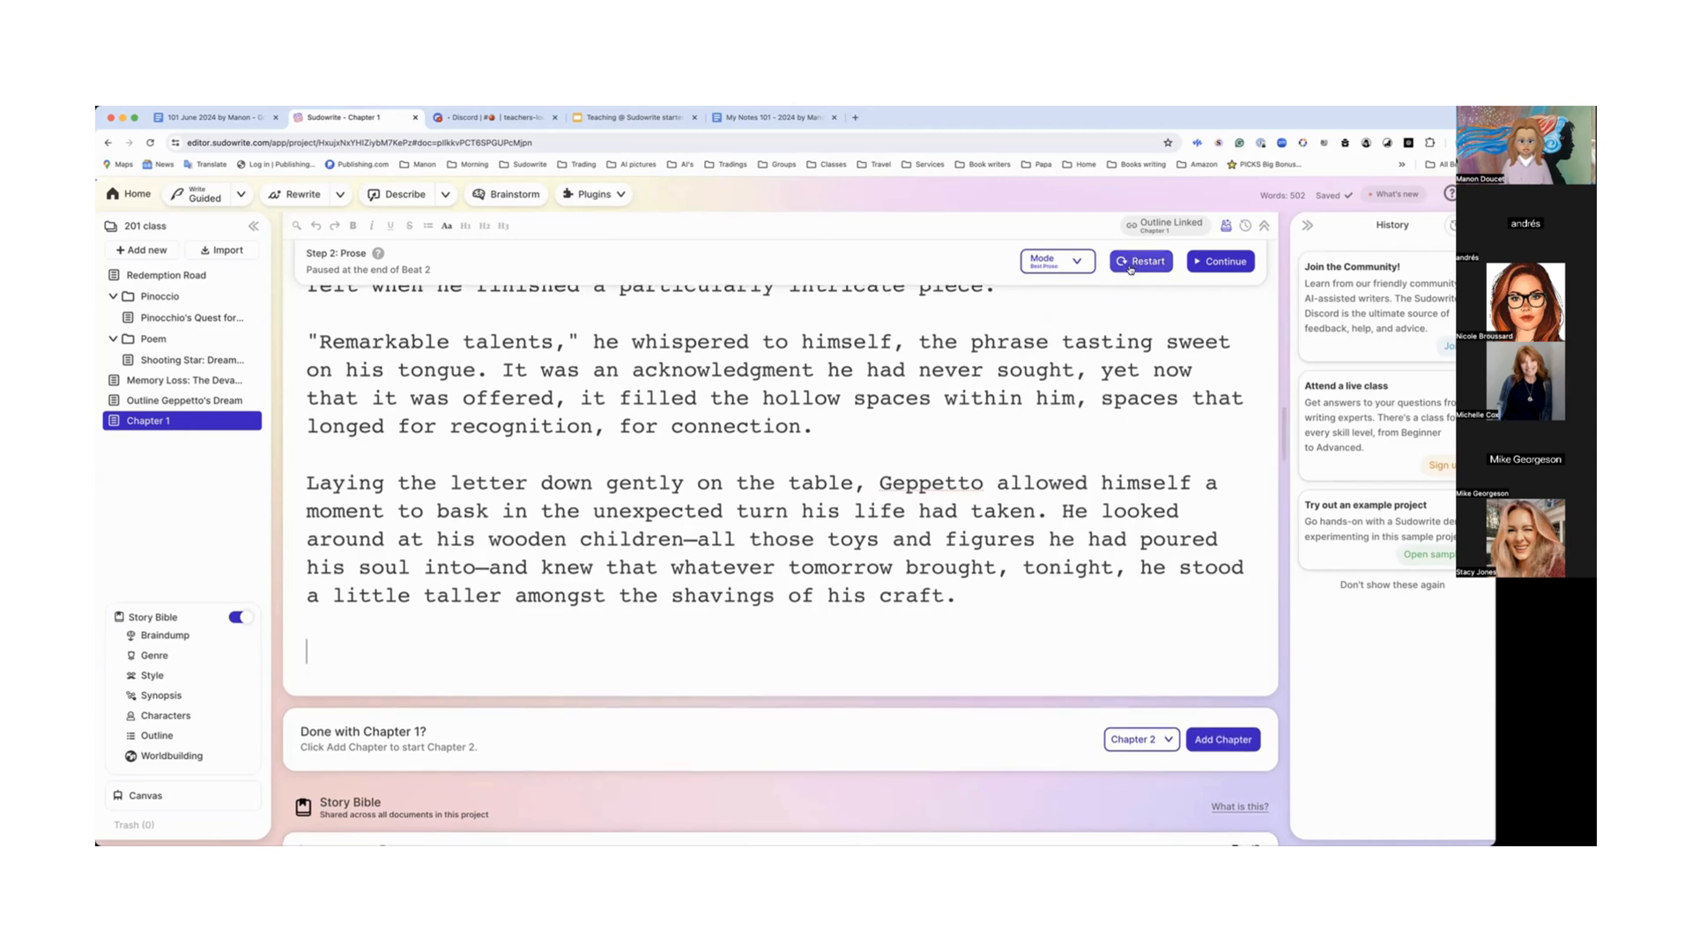
scroll(1140, 265, "down", 1)
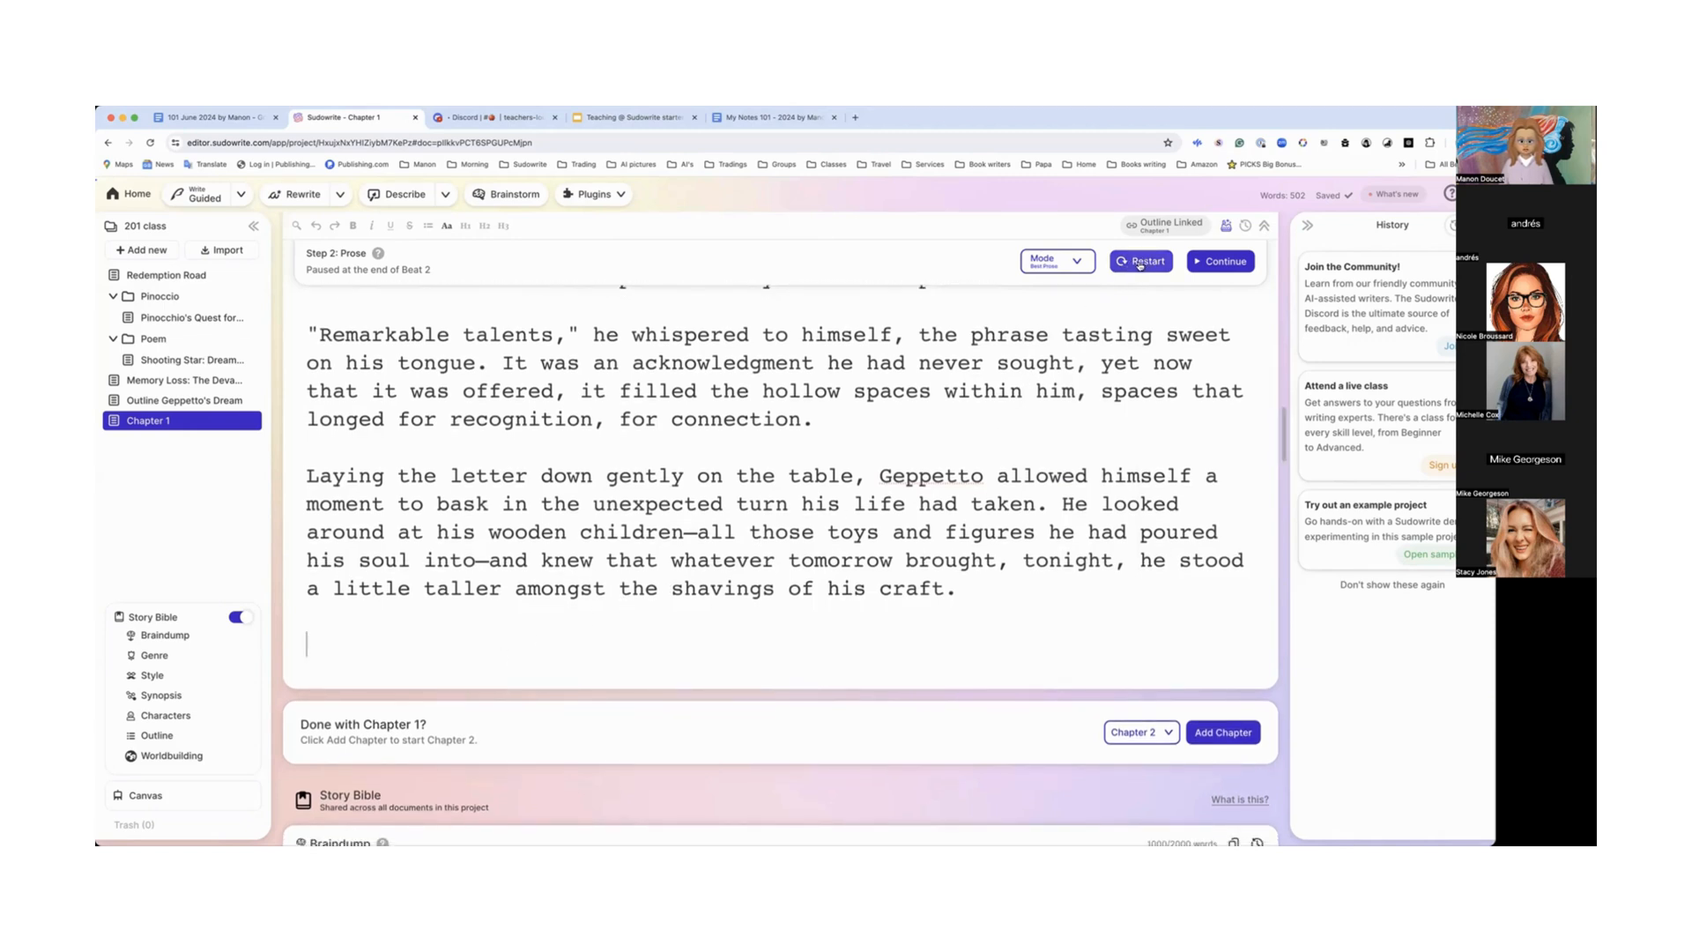
left_click(1140, 263)
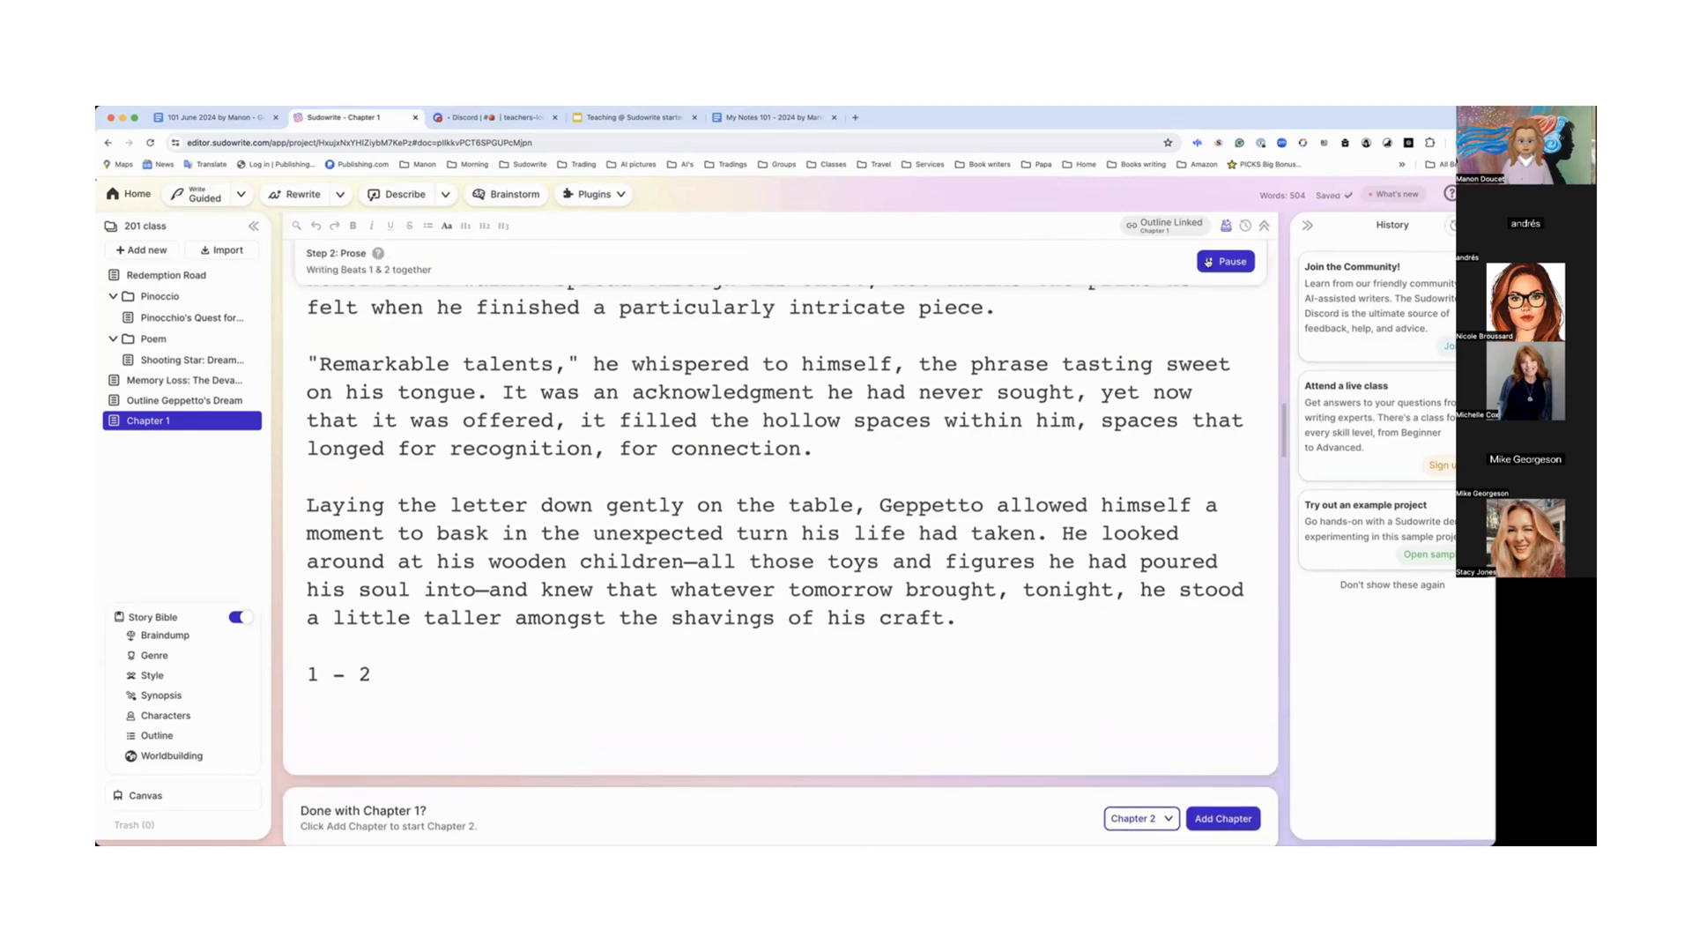
left_click(1227, 262)
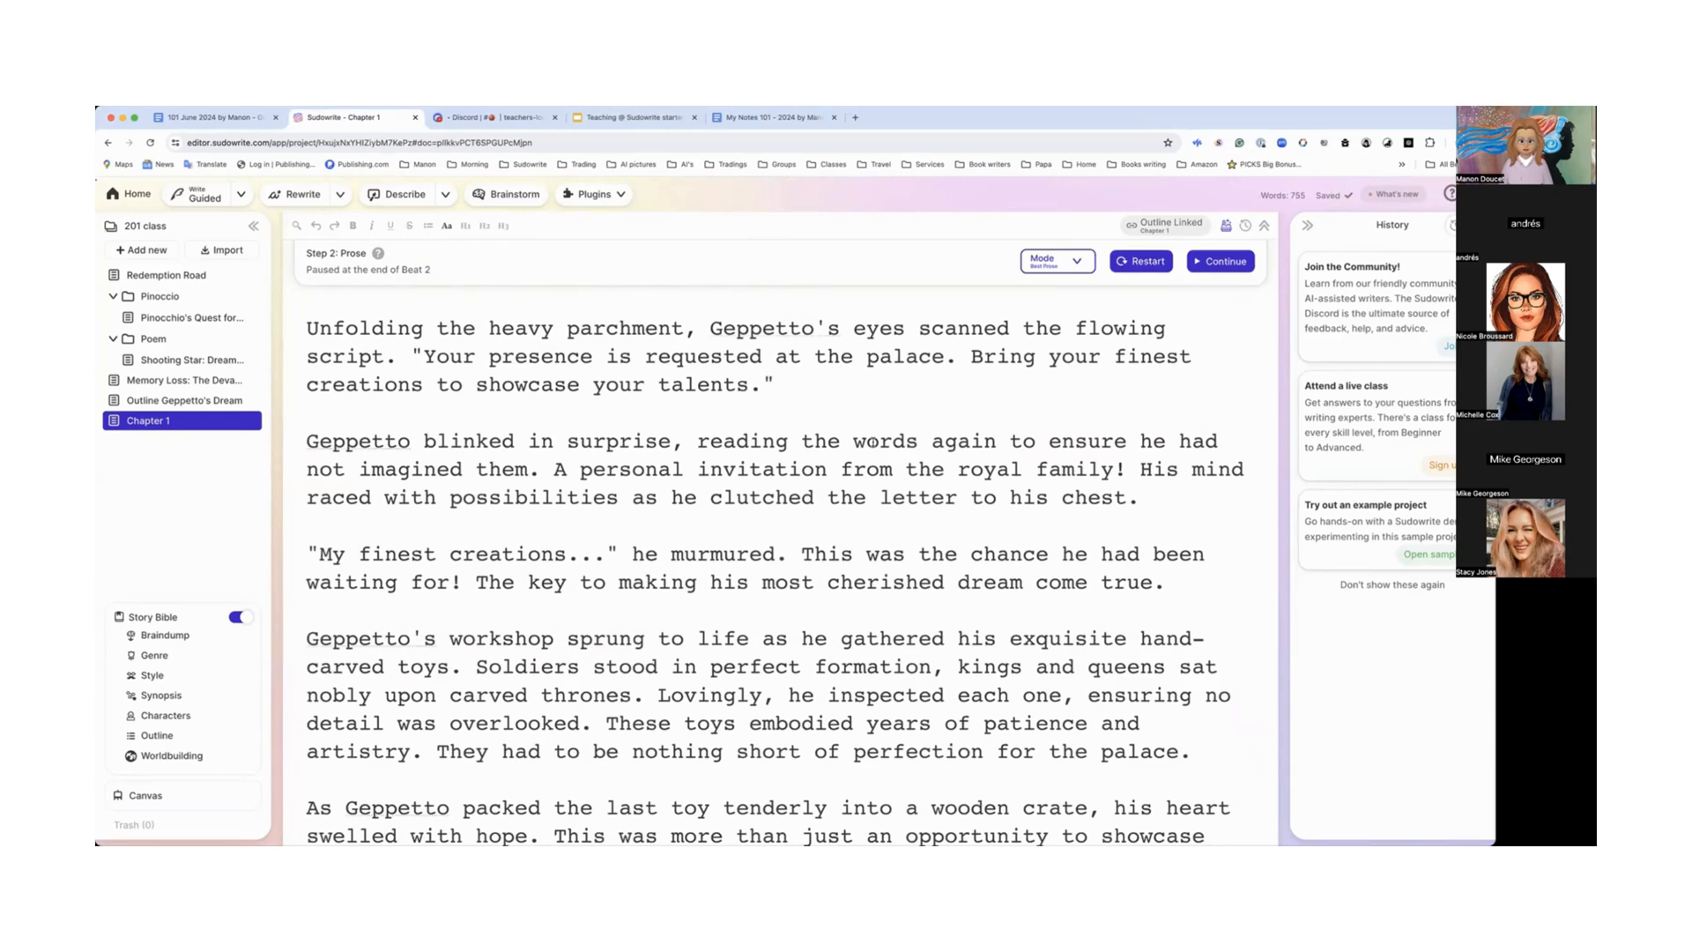
Step: Read the Best Prose version of Beats 1 and 2 down to its closing paragraph about the walk to the palace
scroll(873, 443, "down", 2)
scroll(872, 443, "down", 3)
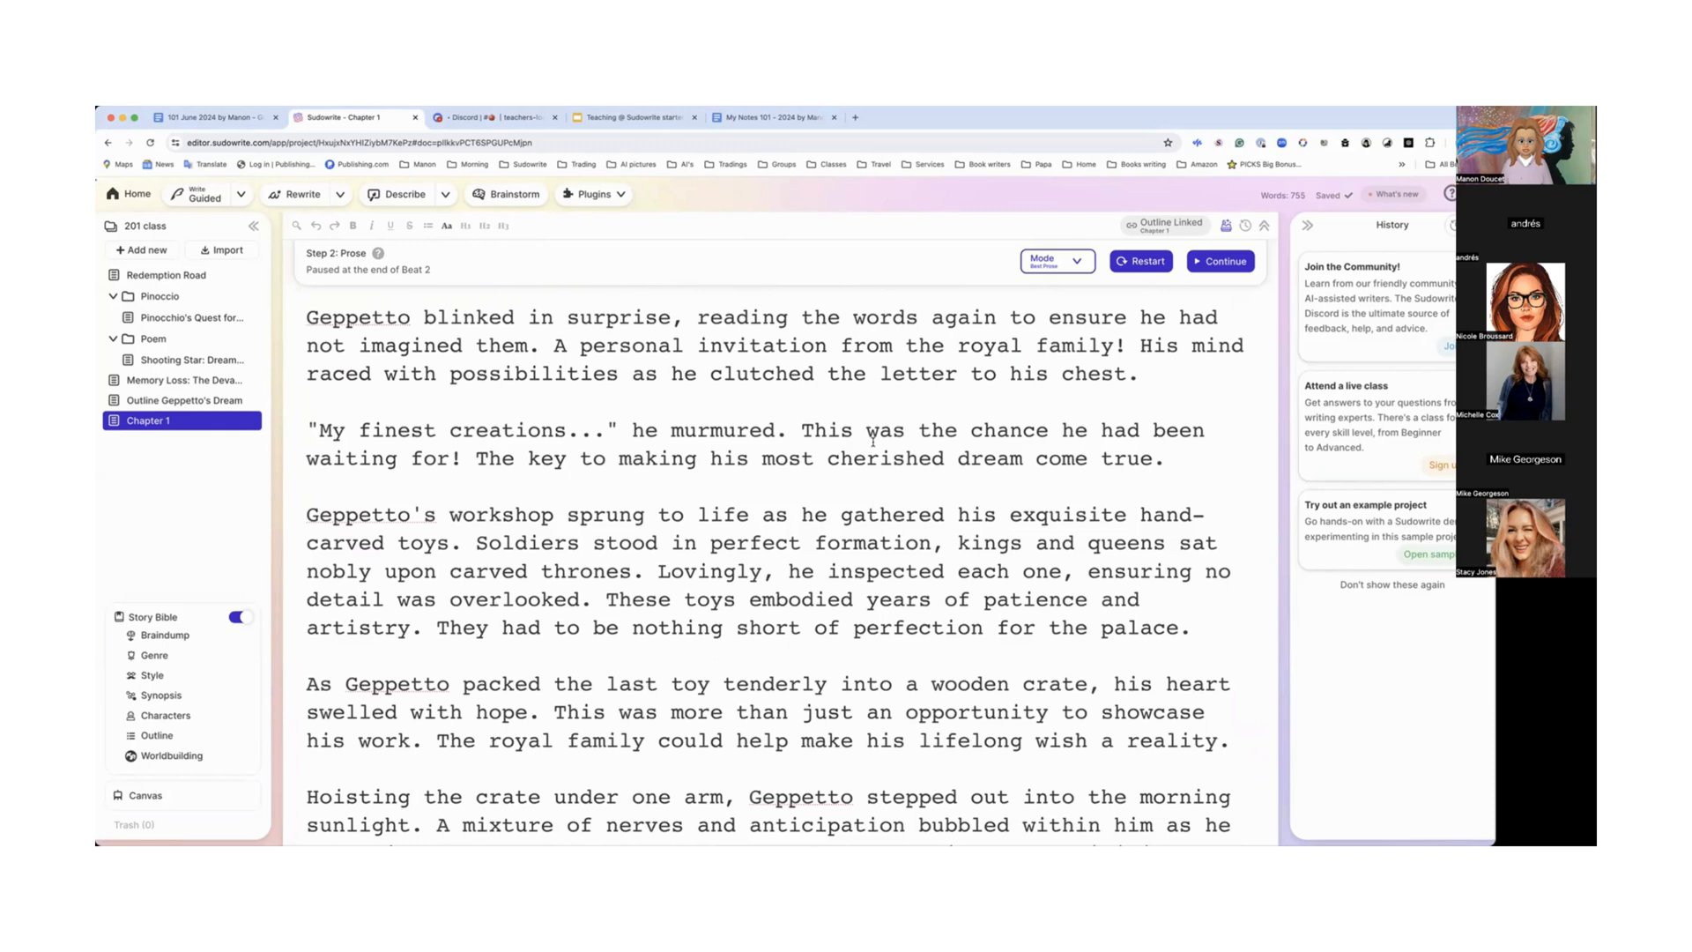
scroll(872, 441, "down", 2)
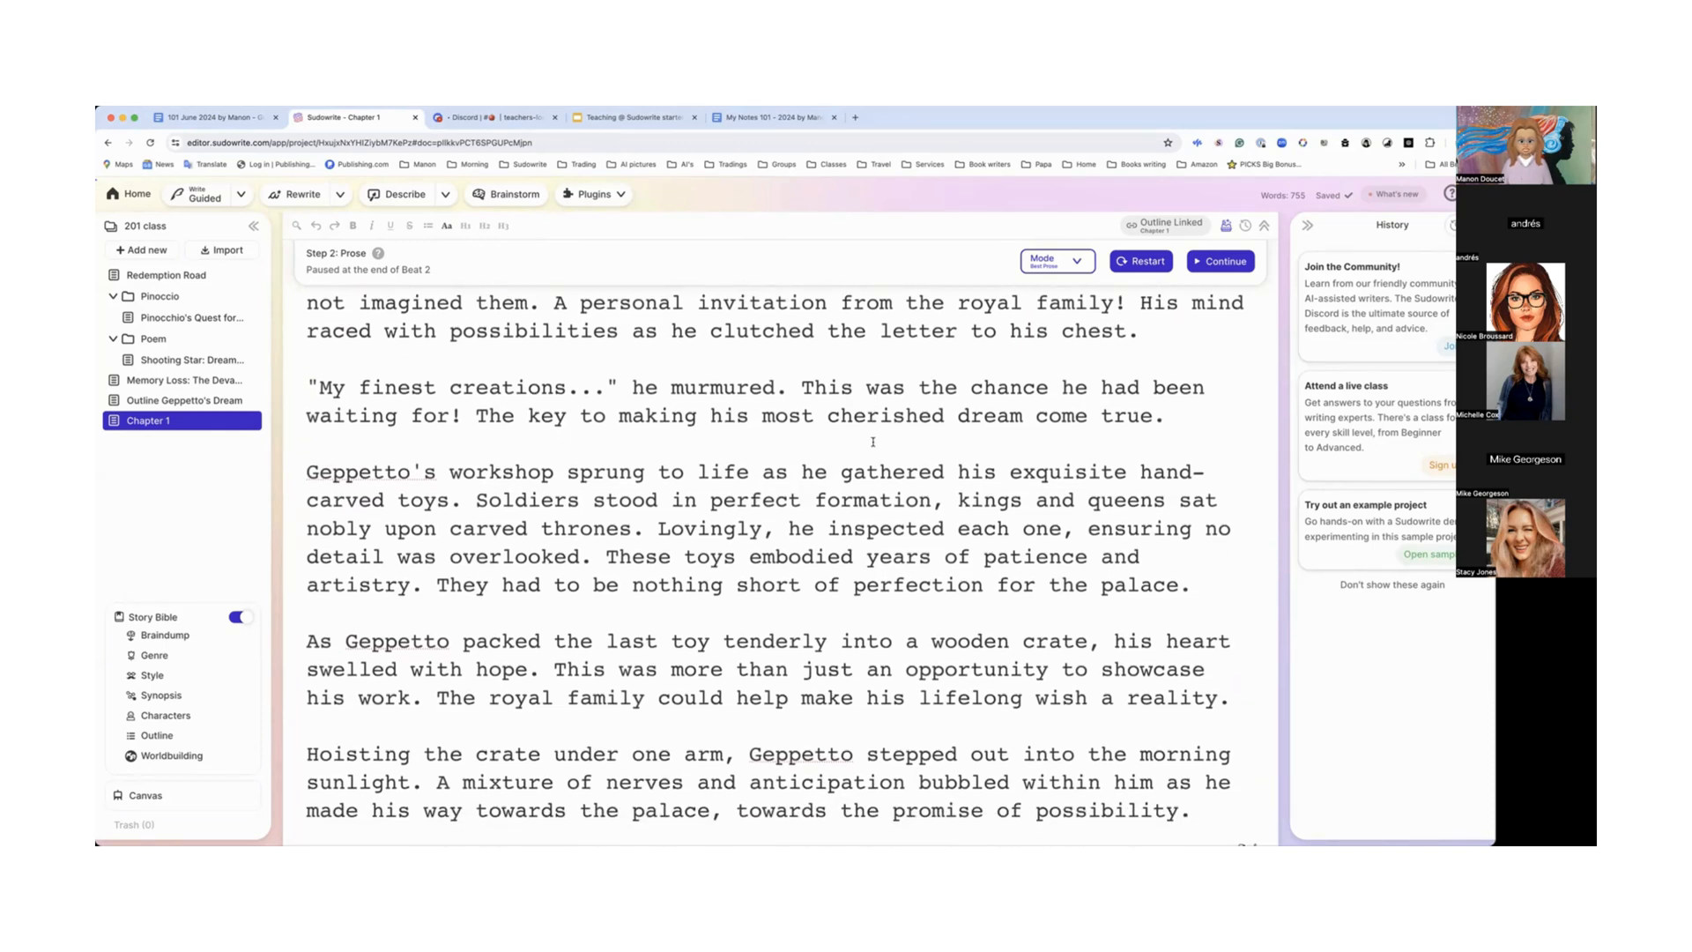
scroll(873, 442, "down", 6)
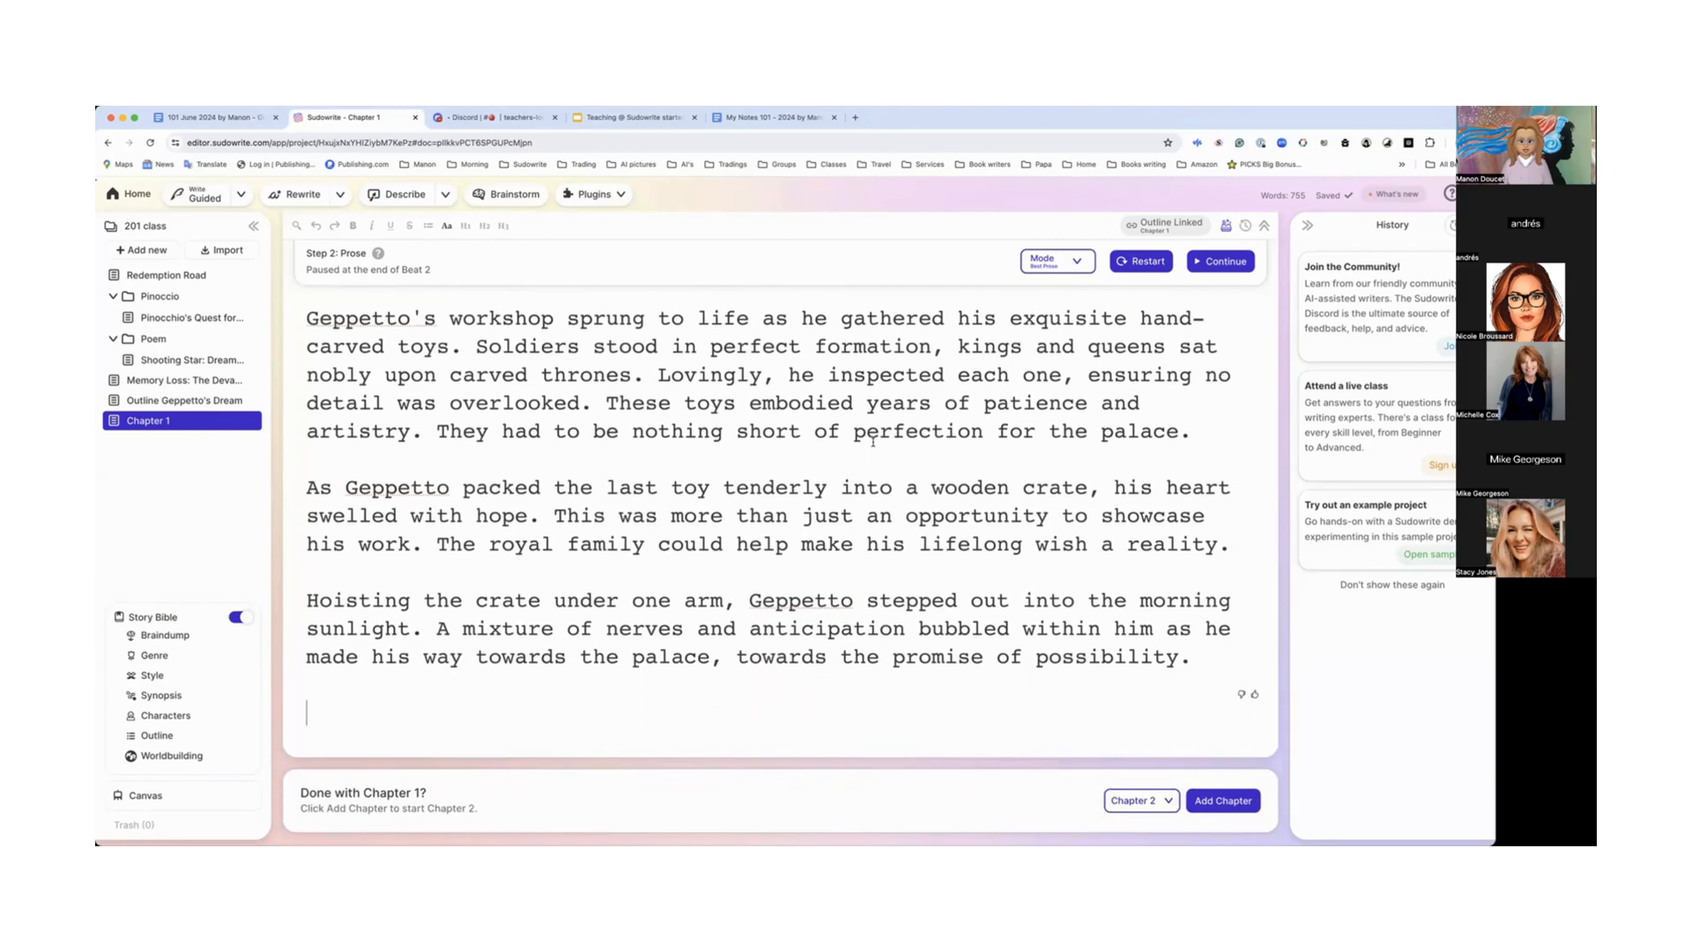
scroll(873, 440, "down", 1)
scroll(872, 442, "down", 1)
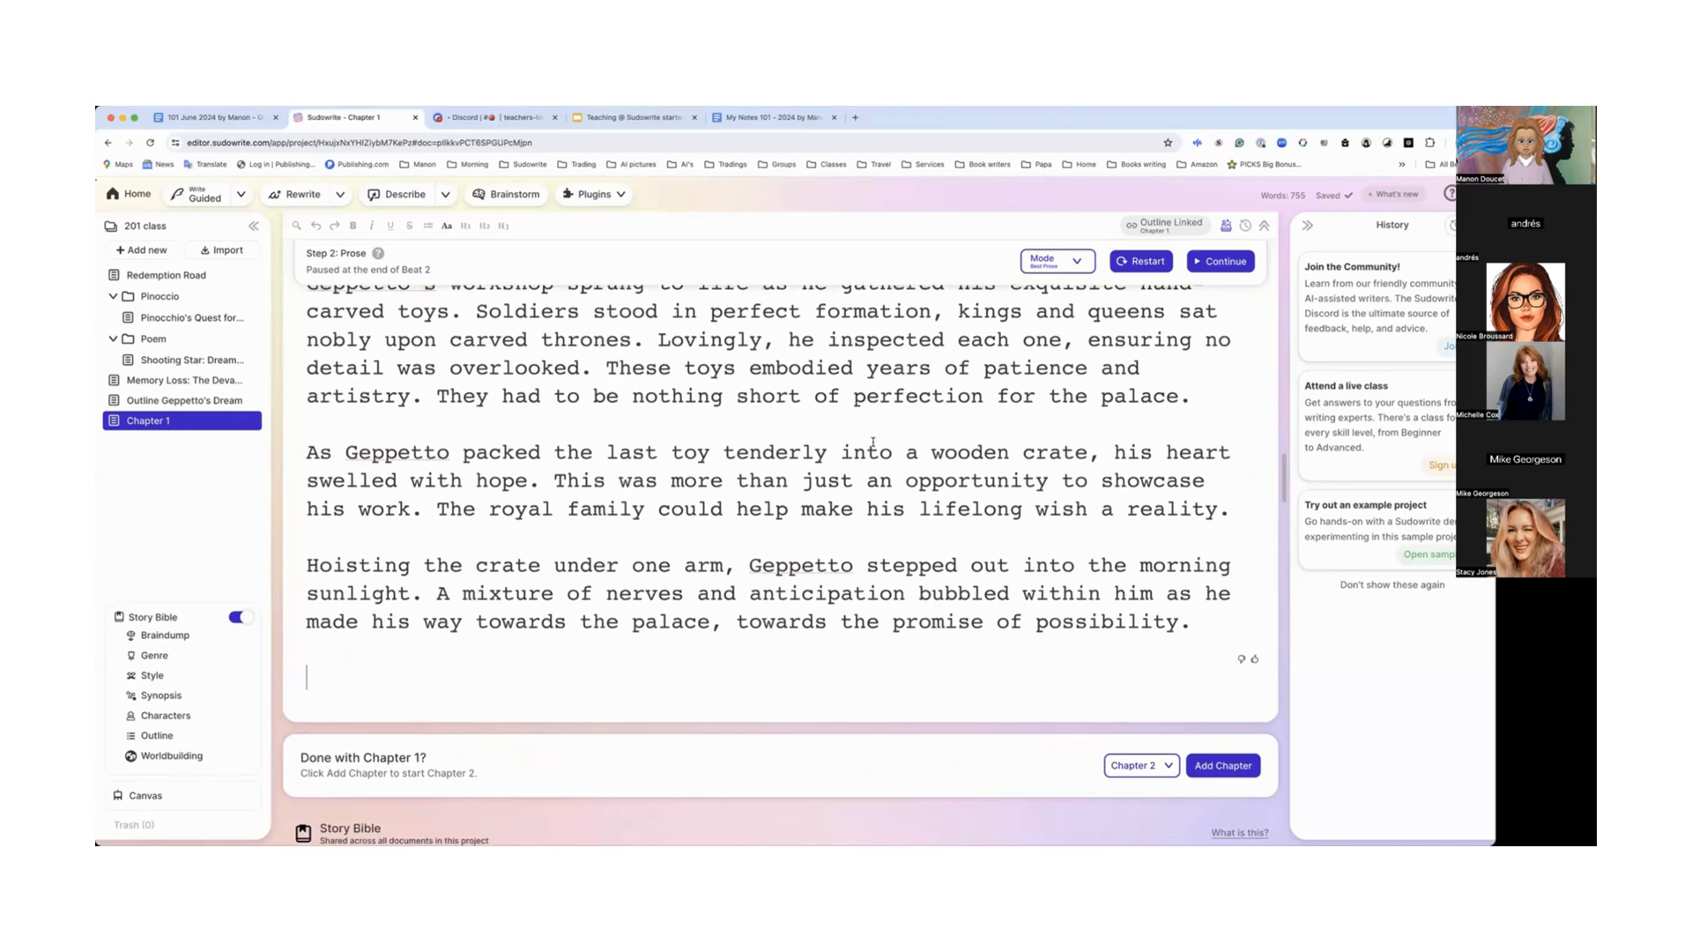
scroll(873, 442, "down", 1)
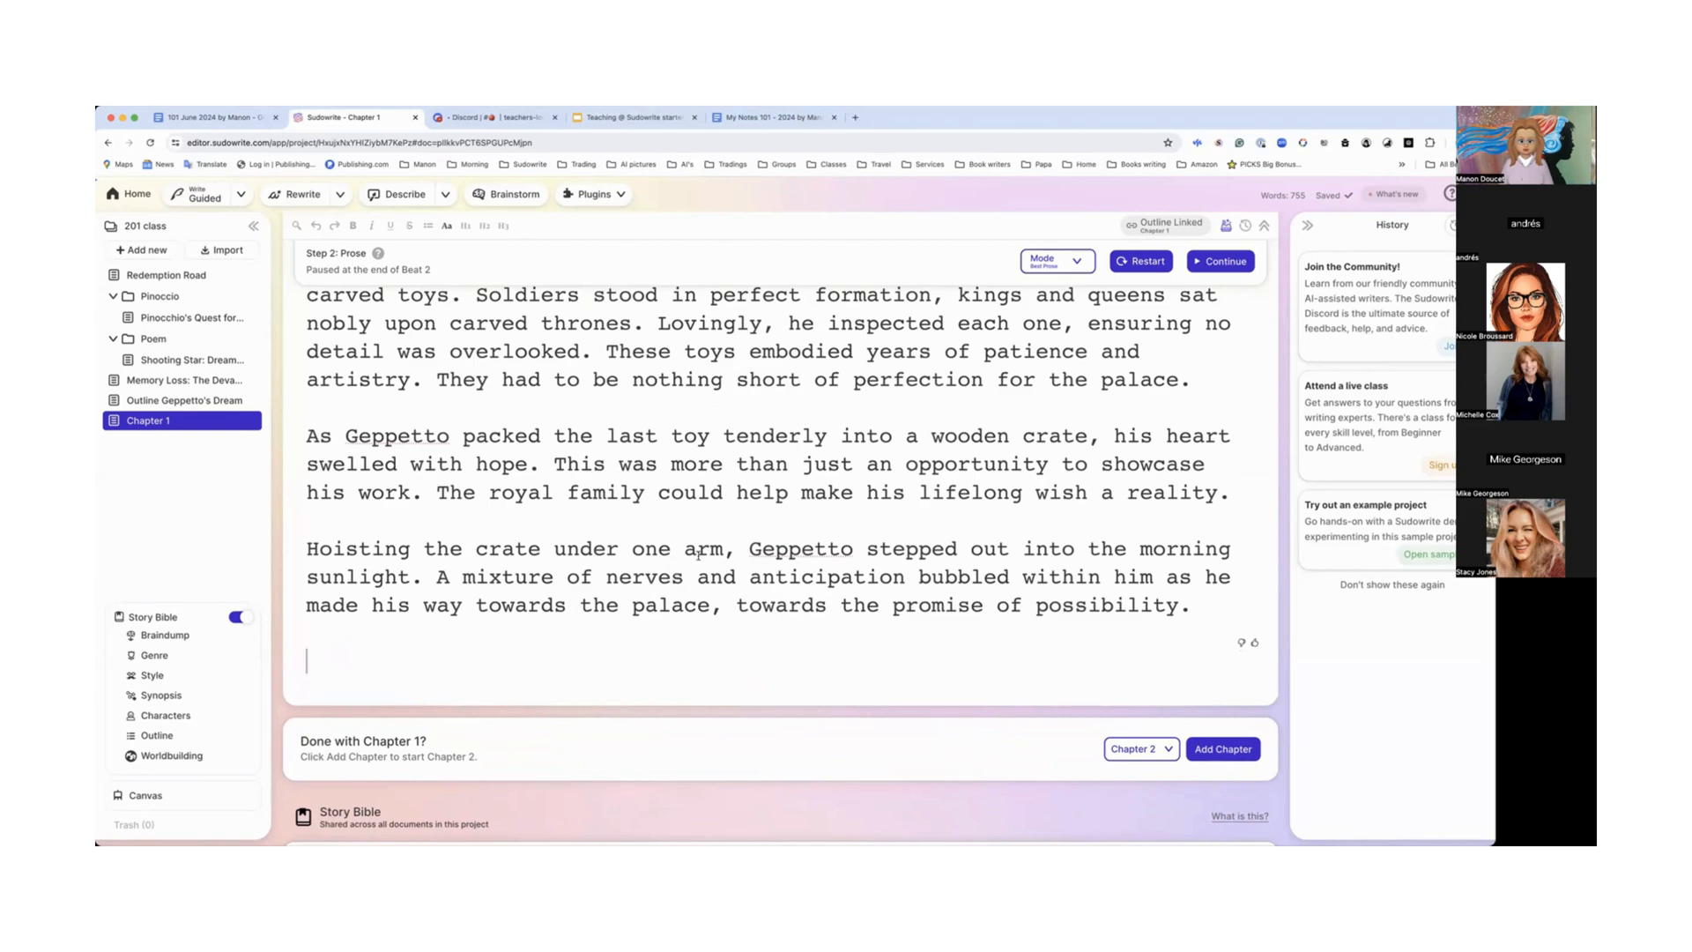
scroll(723, 556, "down", 1)
scroll(723, 556, "down", 3)
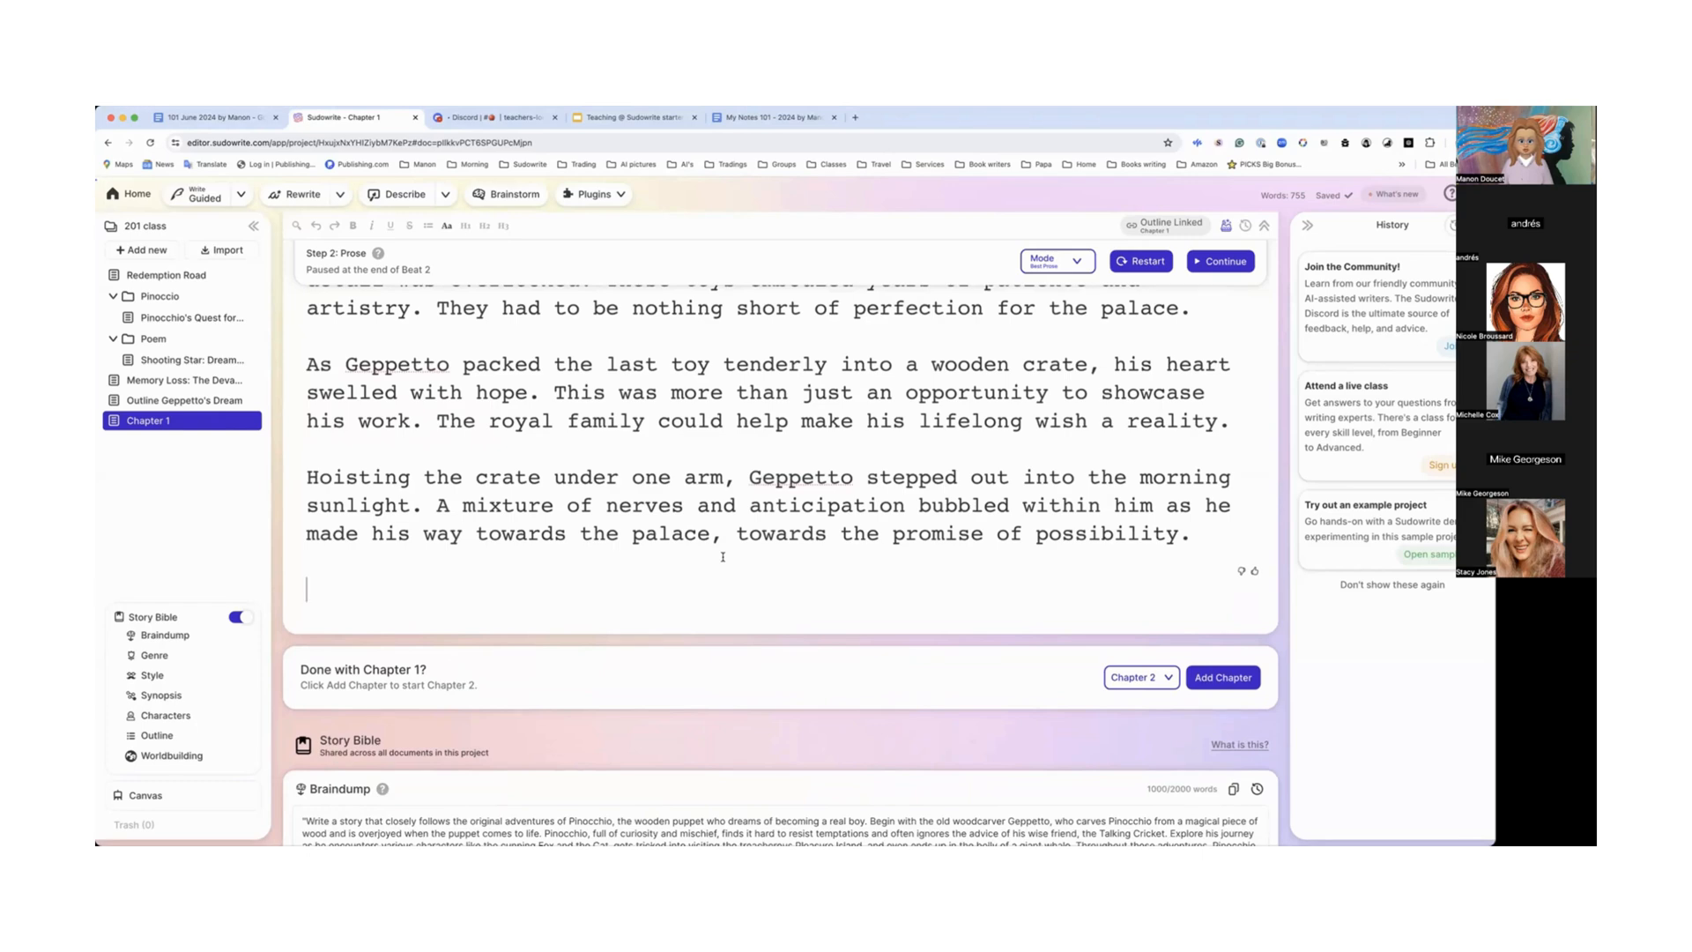
Step: Return to the start of the Best Prose version under the "1 - 2" marker and skim it again to its end
scroll(723, 556, "up", 10)
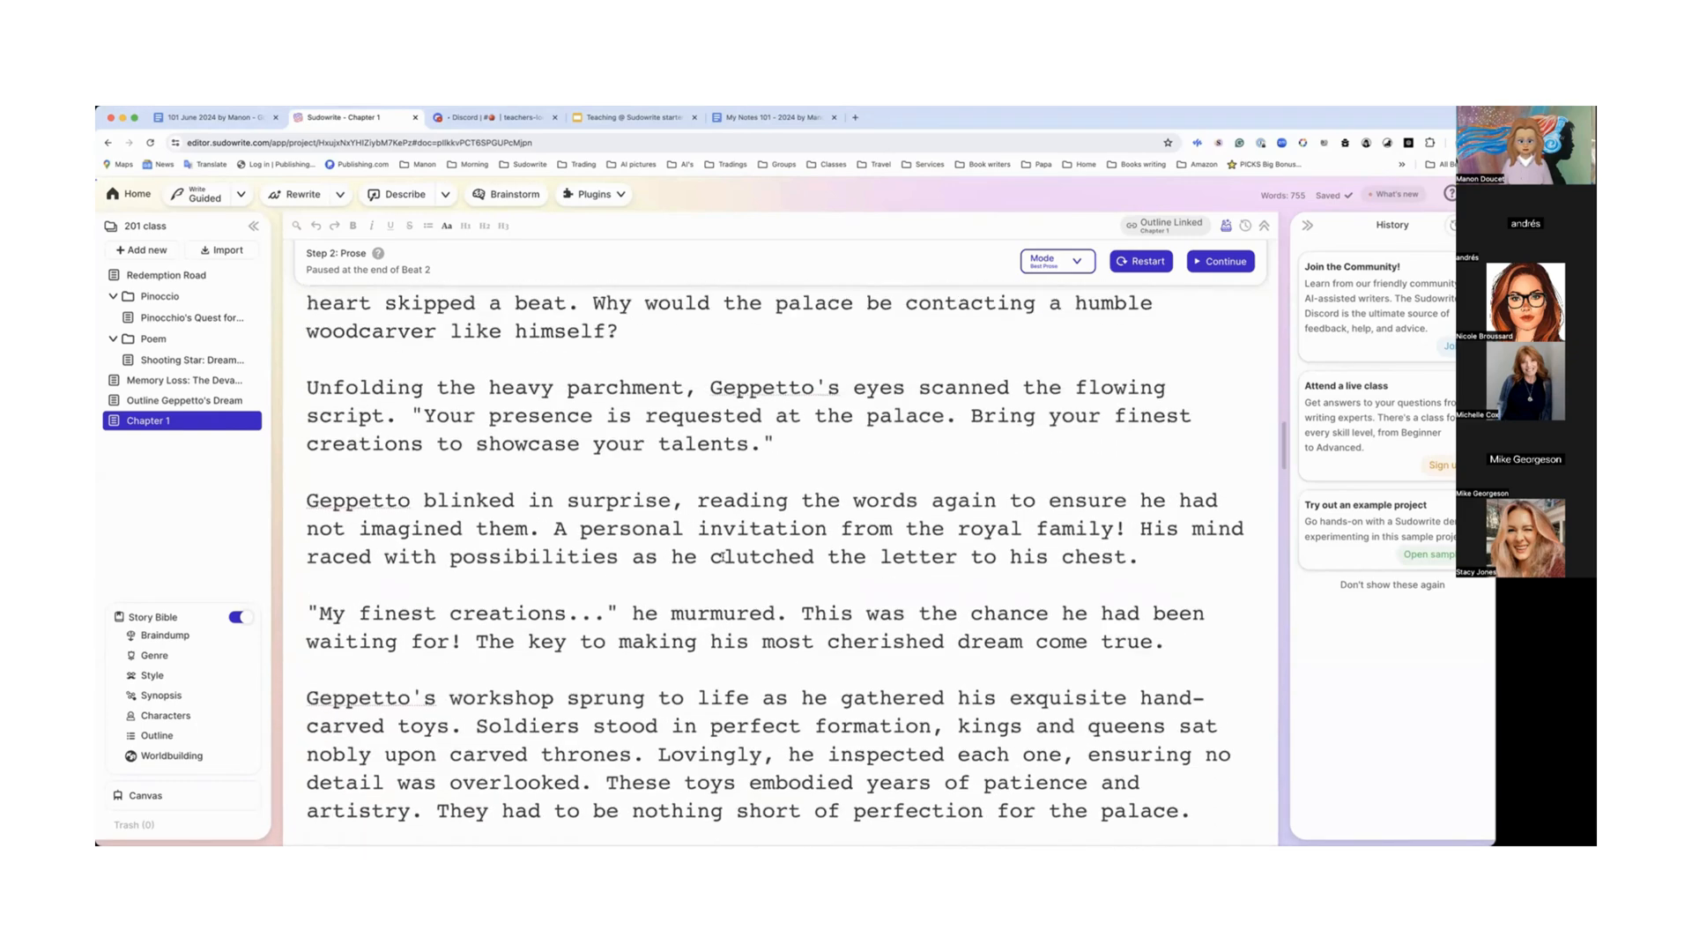
scroll(723, 557, "up", 2)
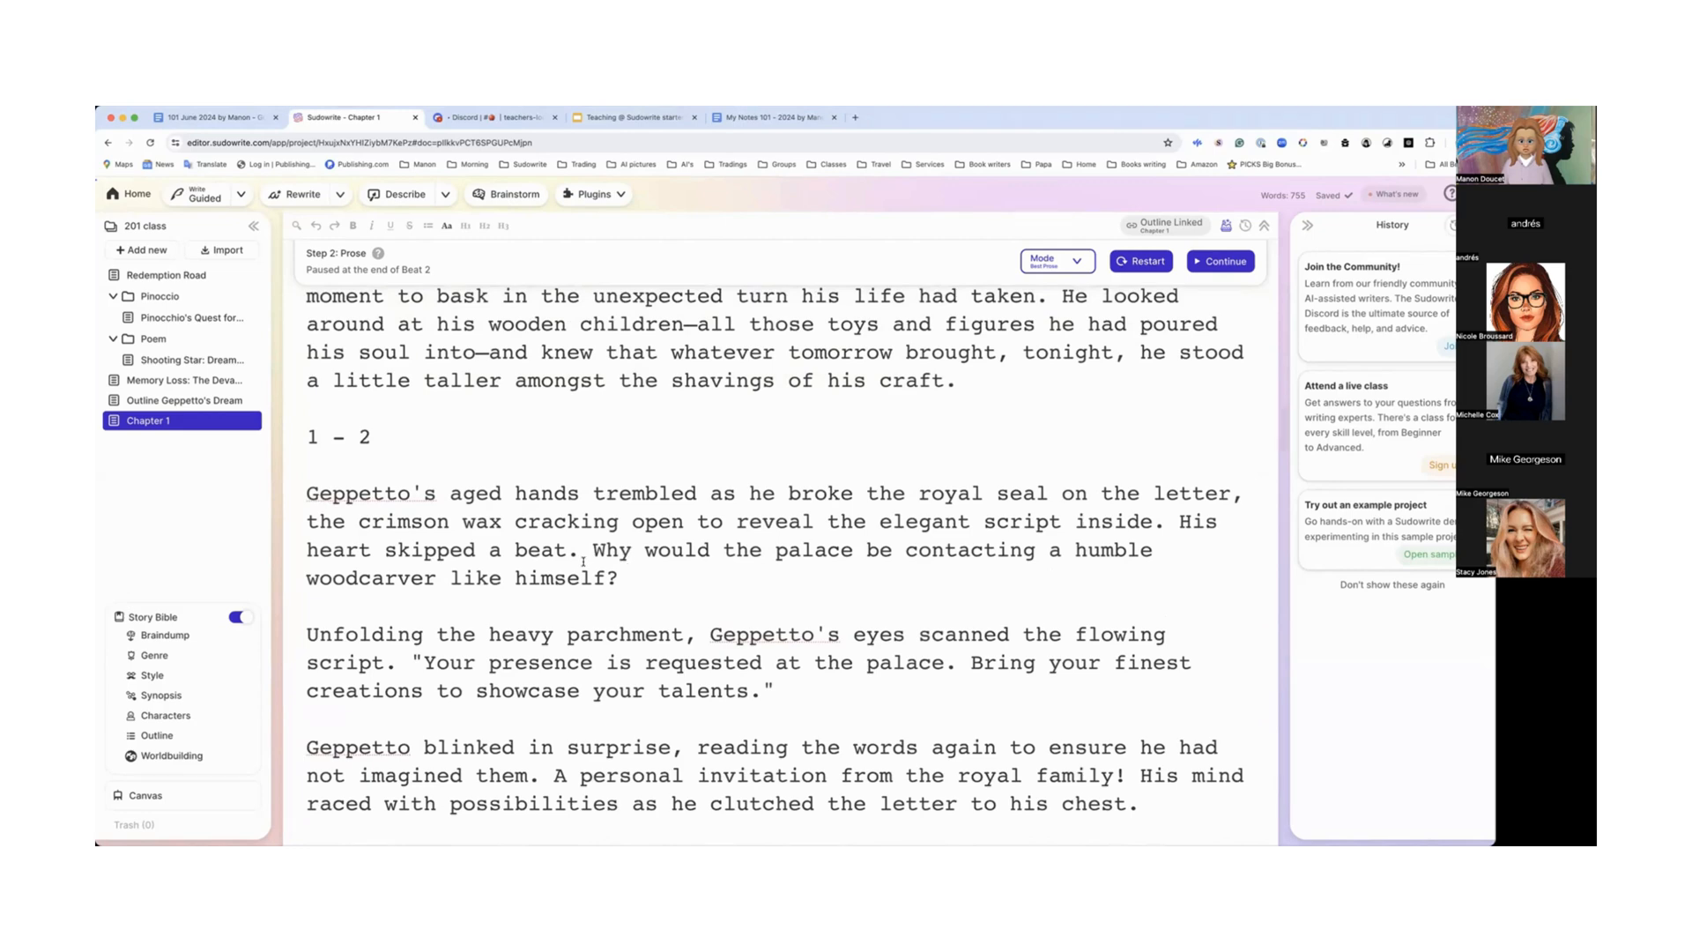
scroll(312, 474, "down", 8)
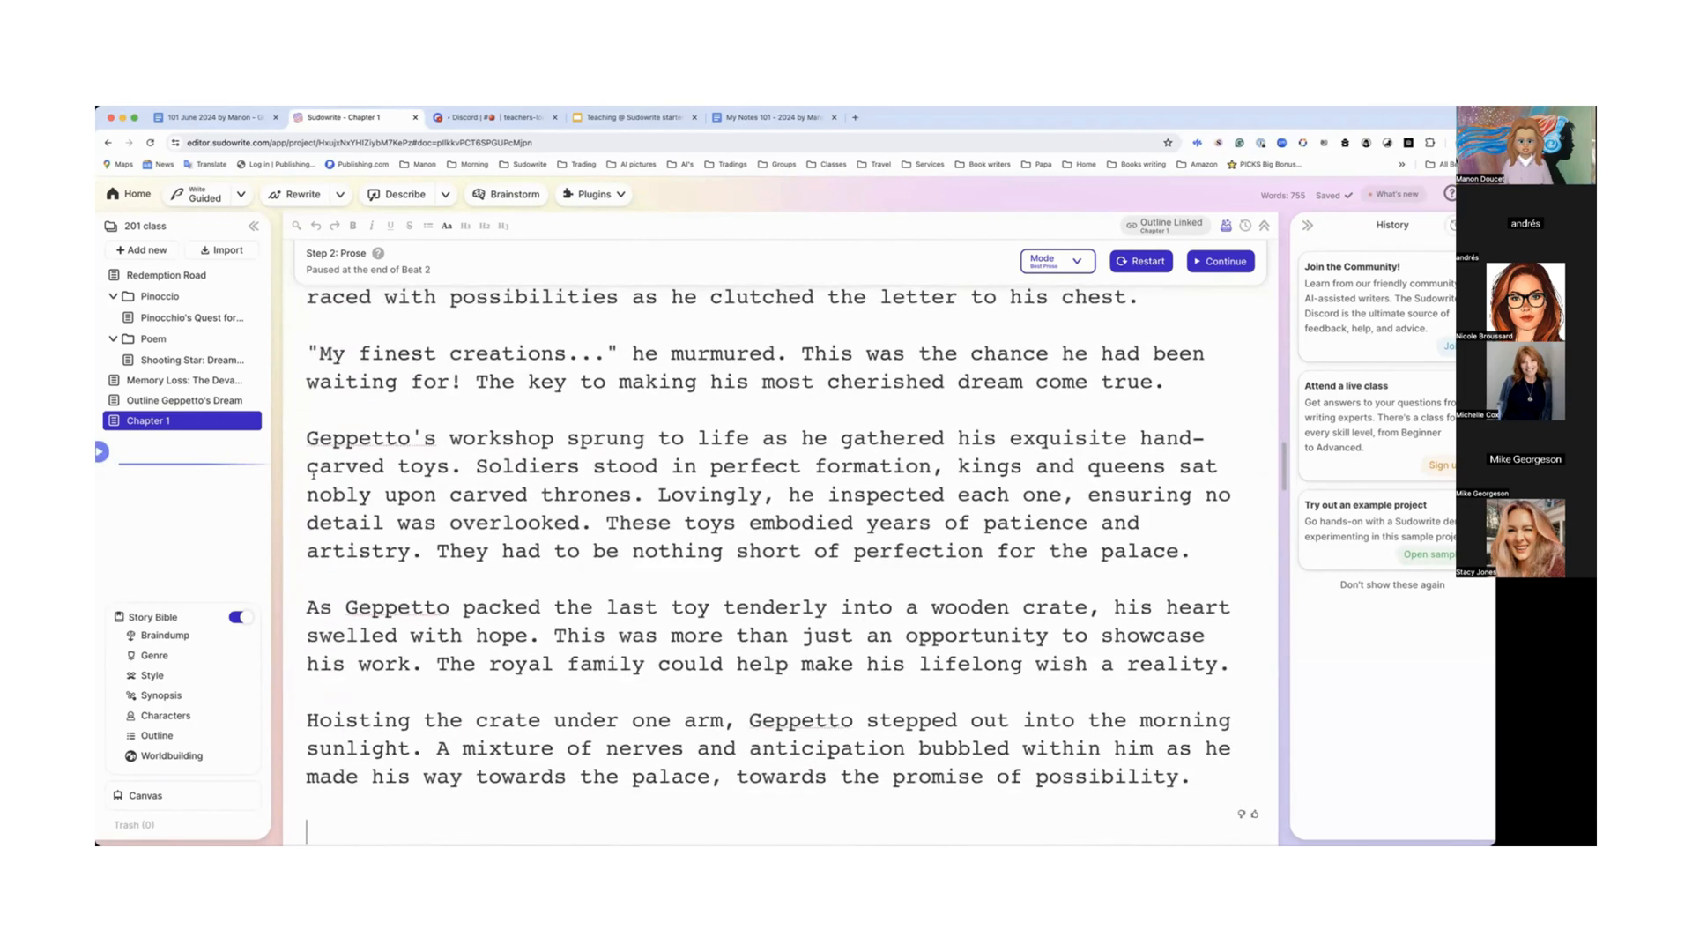
scroll(313, 474, "up", 8)
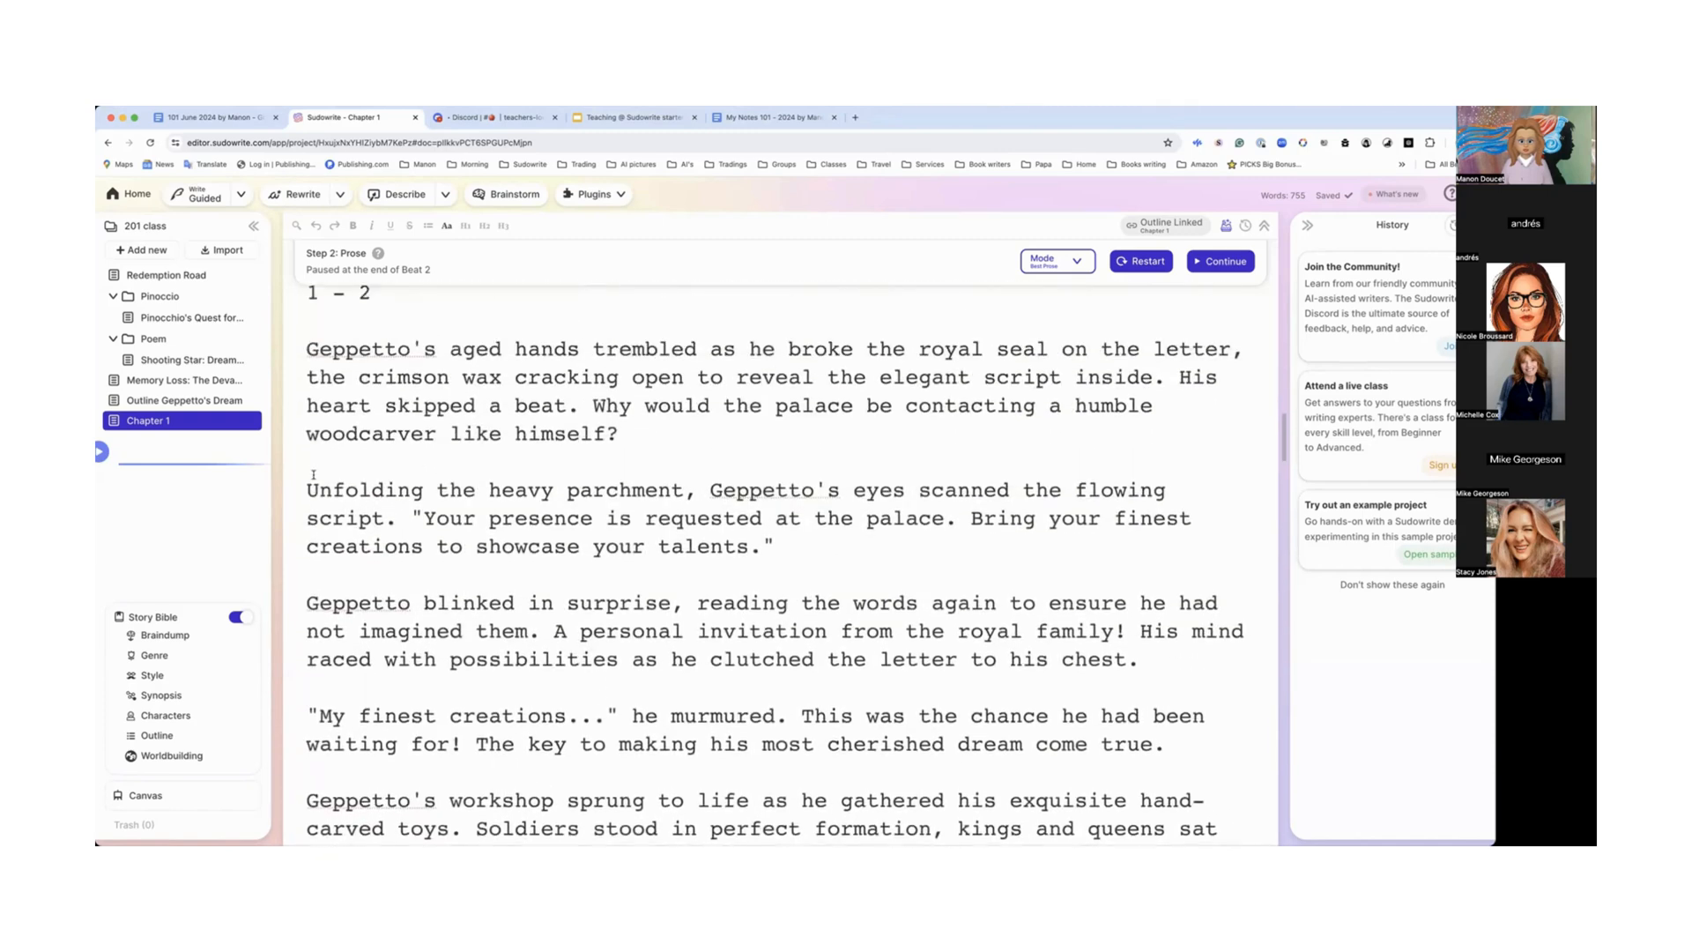
scroll(313, 474, "down", 8)
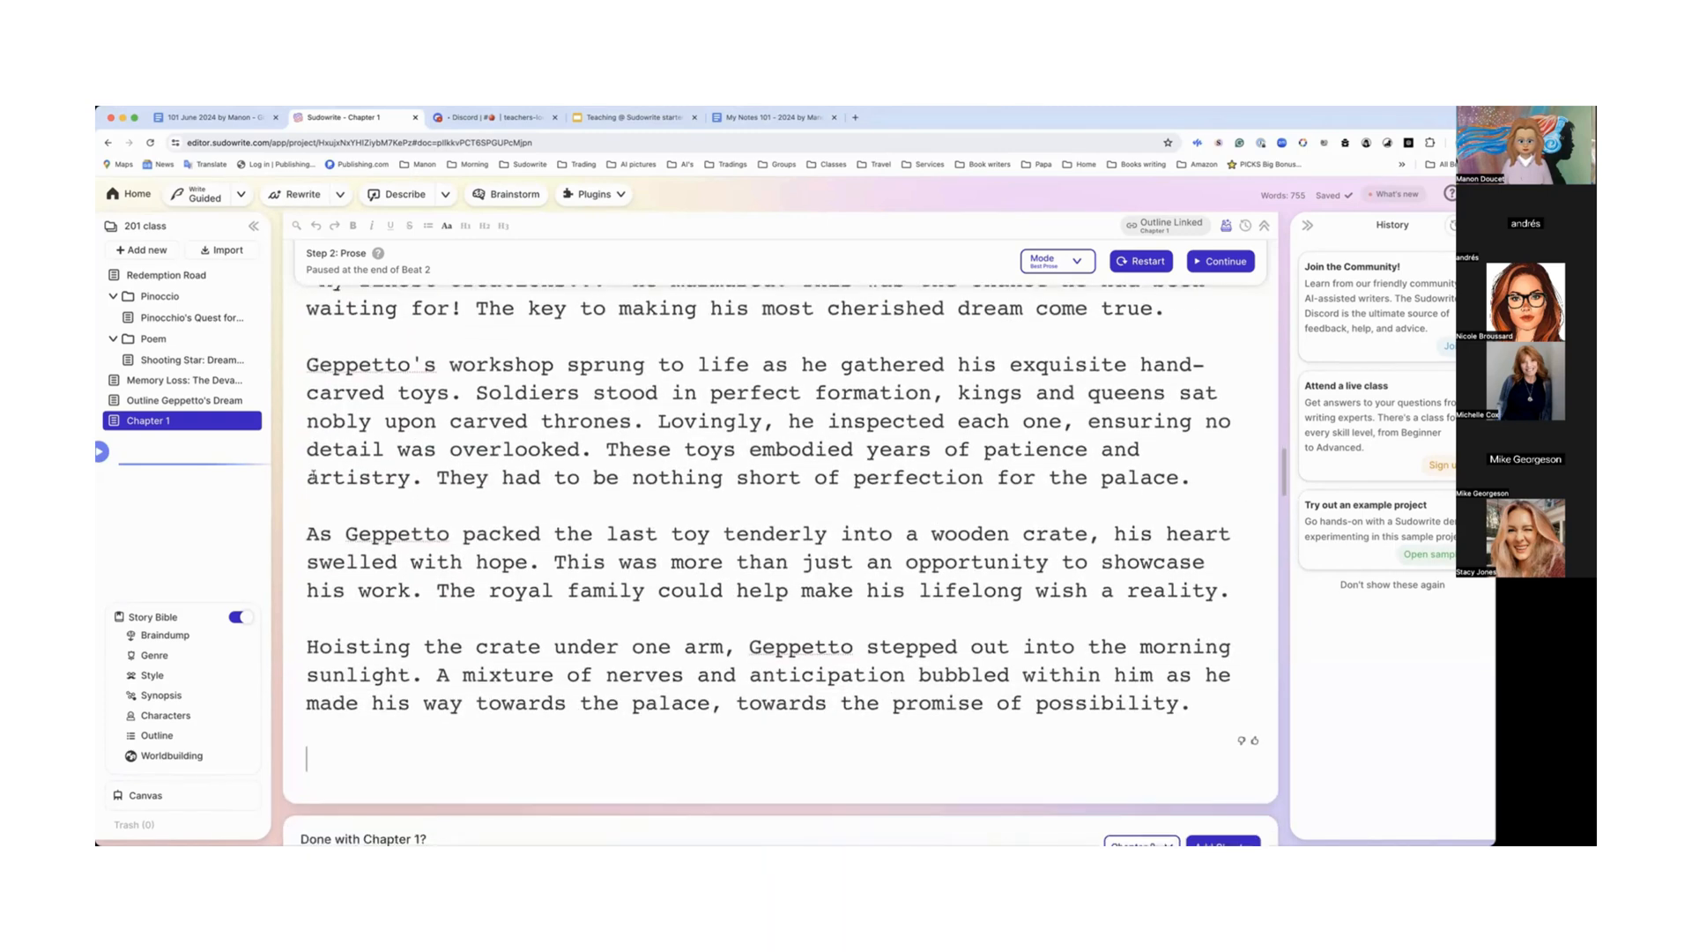
Step: Review the two existing prose versions of the opening scene in Chapter 1, from the palace letter to Geppetto's departure
scroll(313, 474, "up", 12)
scroll(313, 474, "up", 7)
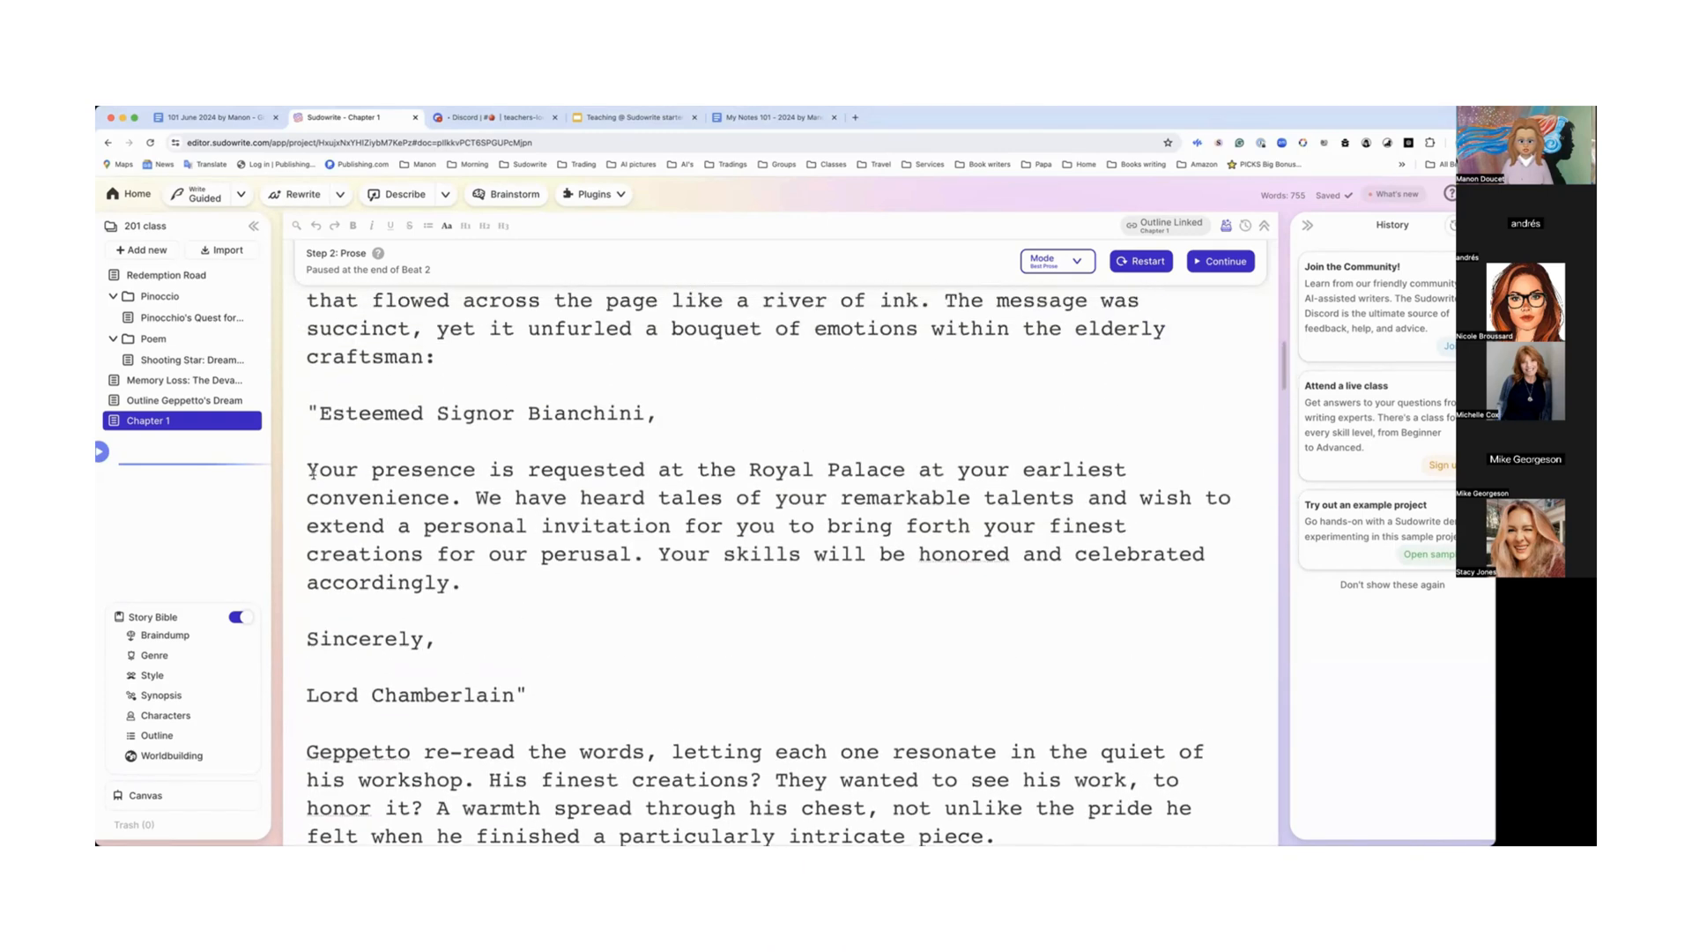
scroll(408, 527, "down", 4)
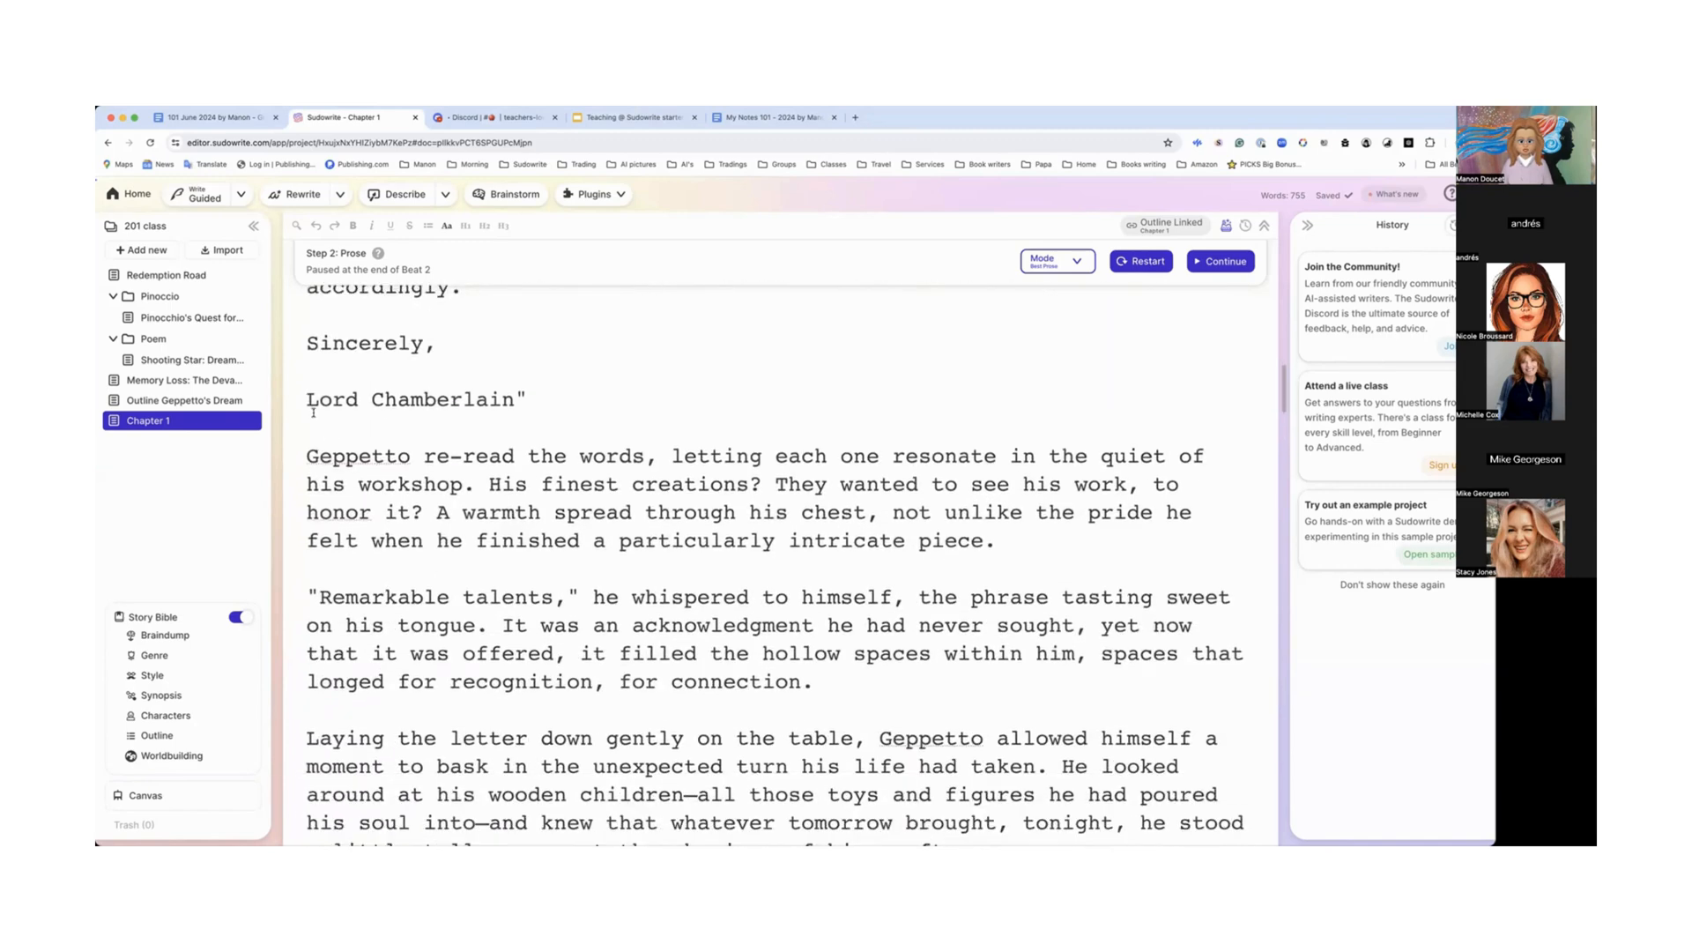
left_click_drag(307, 399, 528, 626)
scroll(532, 477, "up", 4)
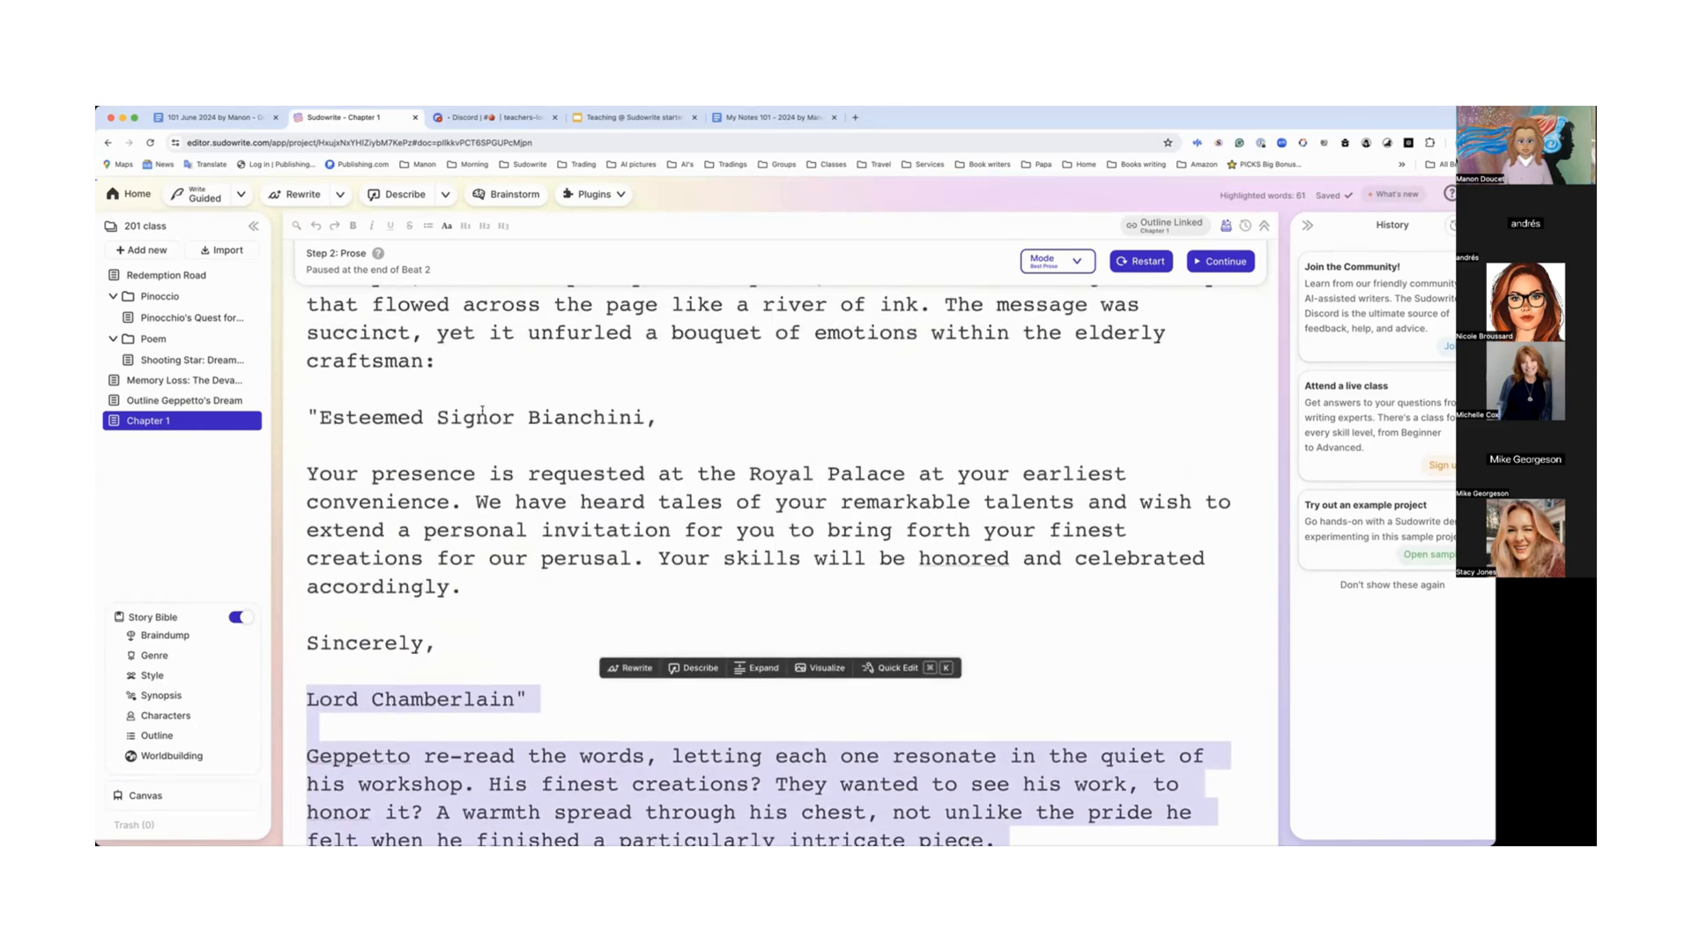
scroll(397, 455, "down", 8)
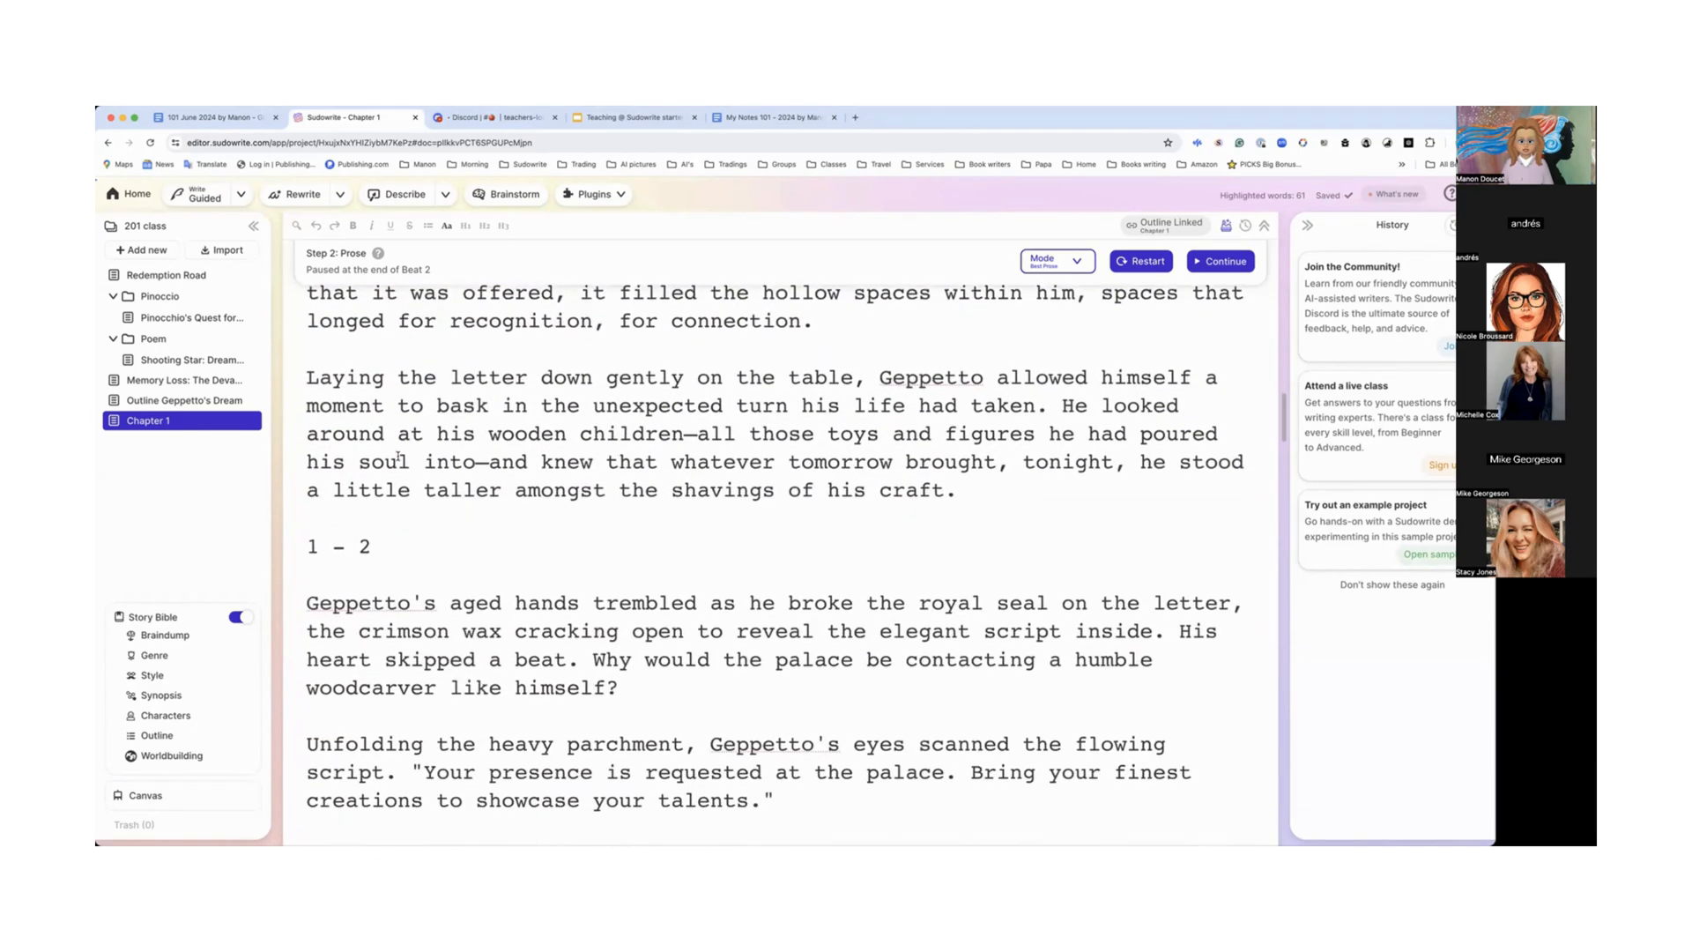
scroll(397, 456, "up", 4)
scroll(397, 456, "down", 7)
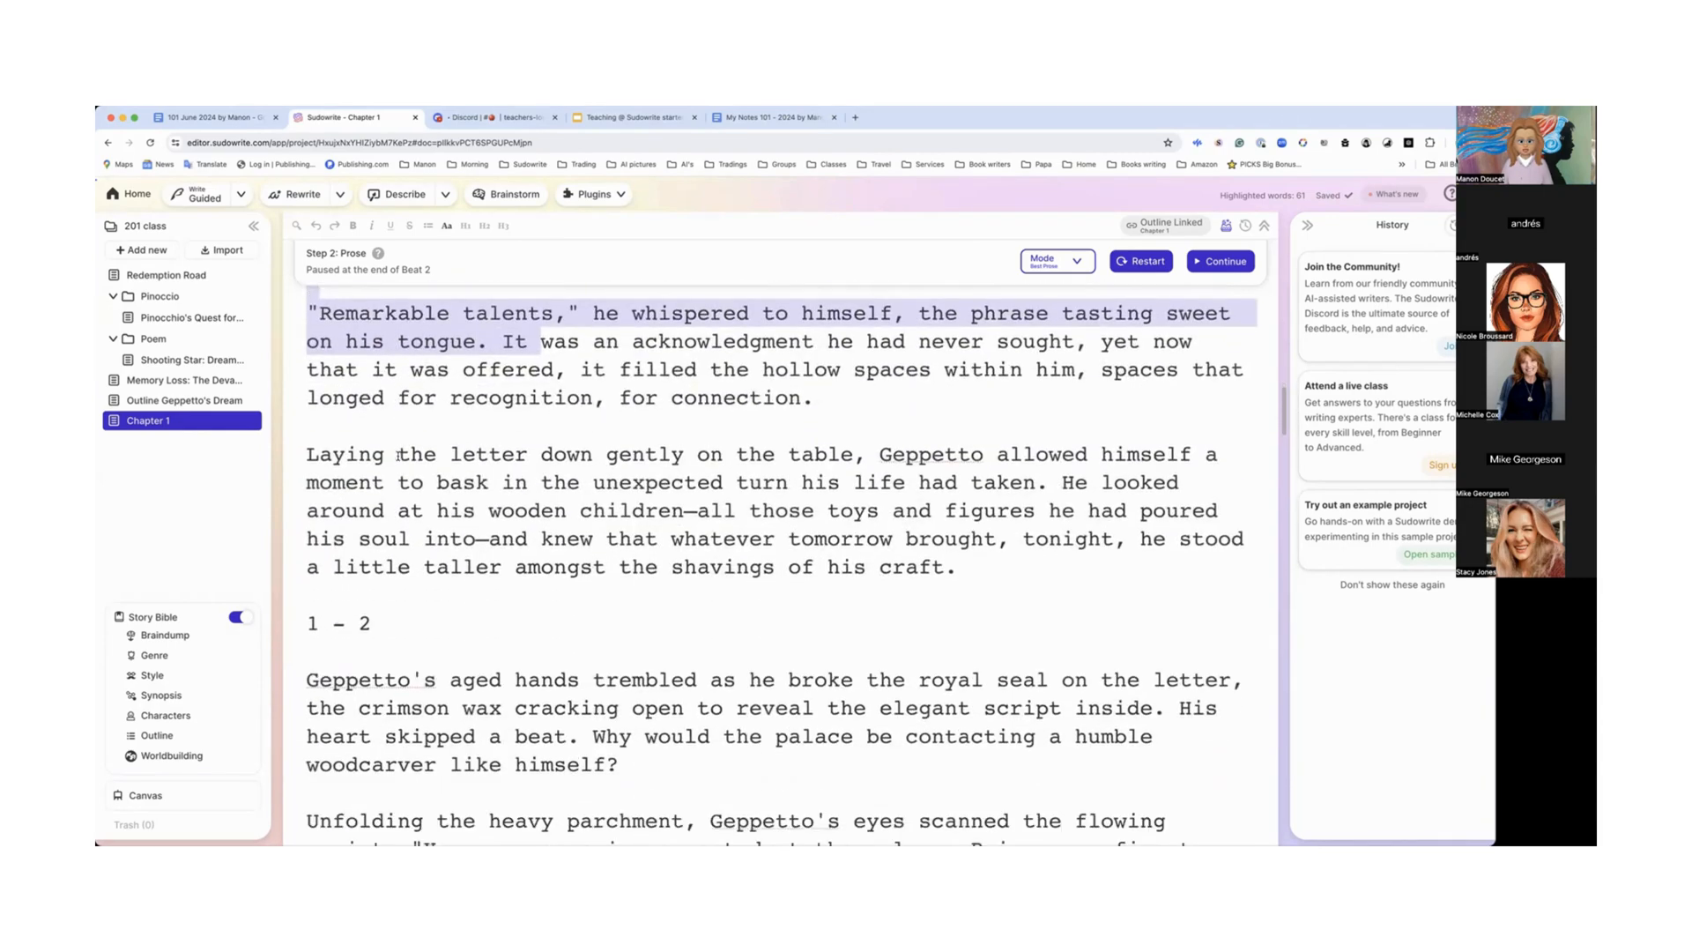
scroll(397, 456, "down", 4)
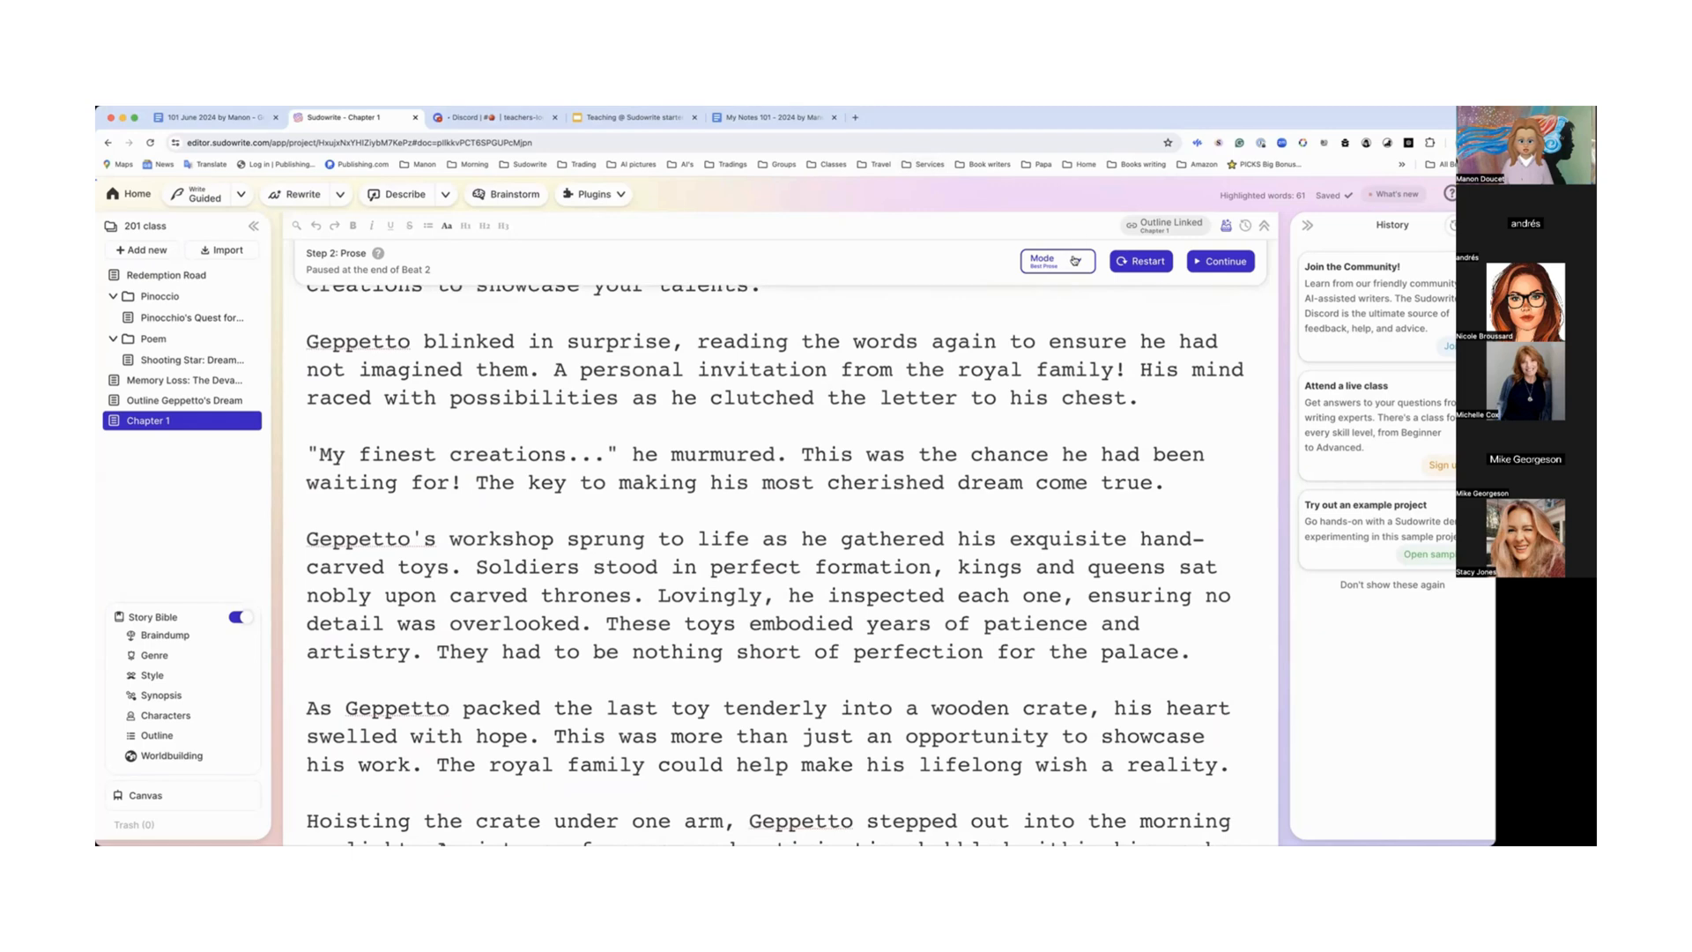
scroll(737, 523, "down", 5)
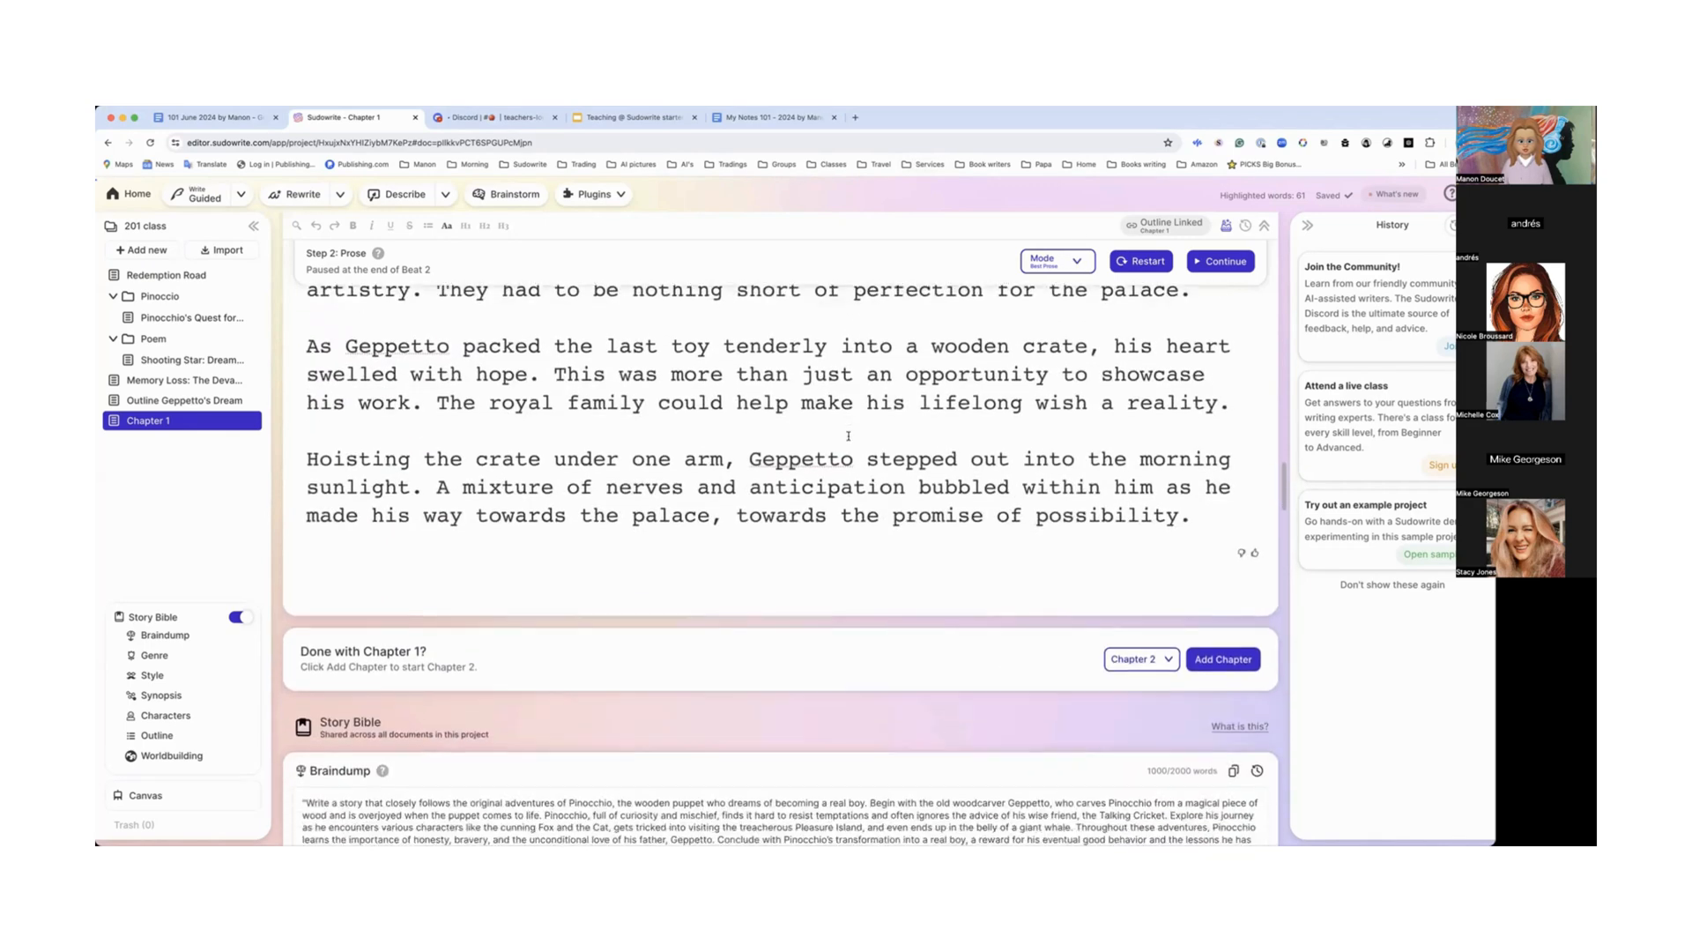
Step: Generate the prose again below the last paragraph of Chapter 1, using the Unfiltered mode
left_click(737, 523)
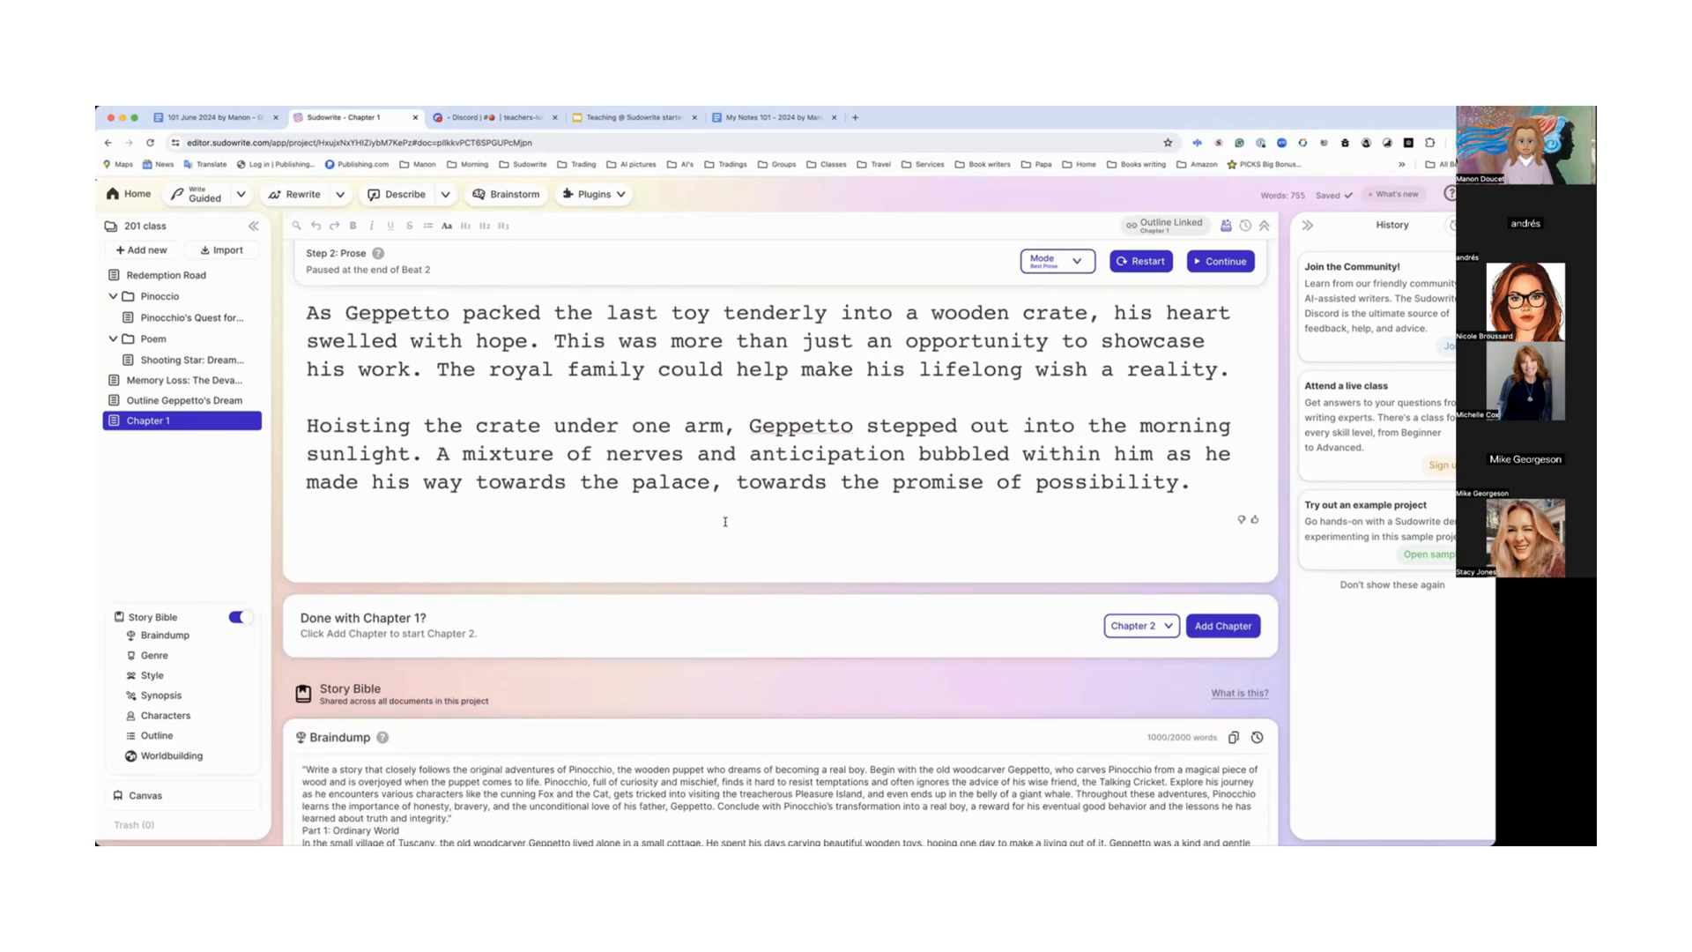
key("Return")
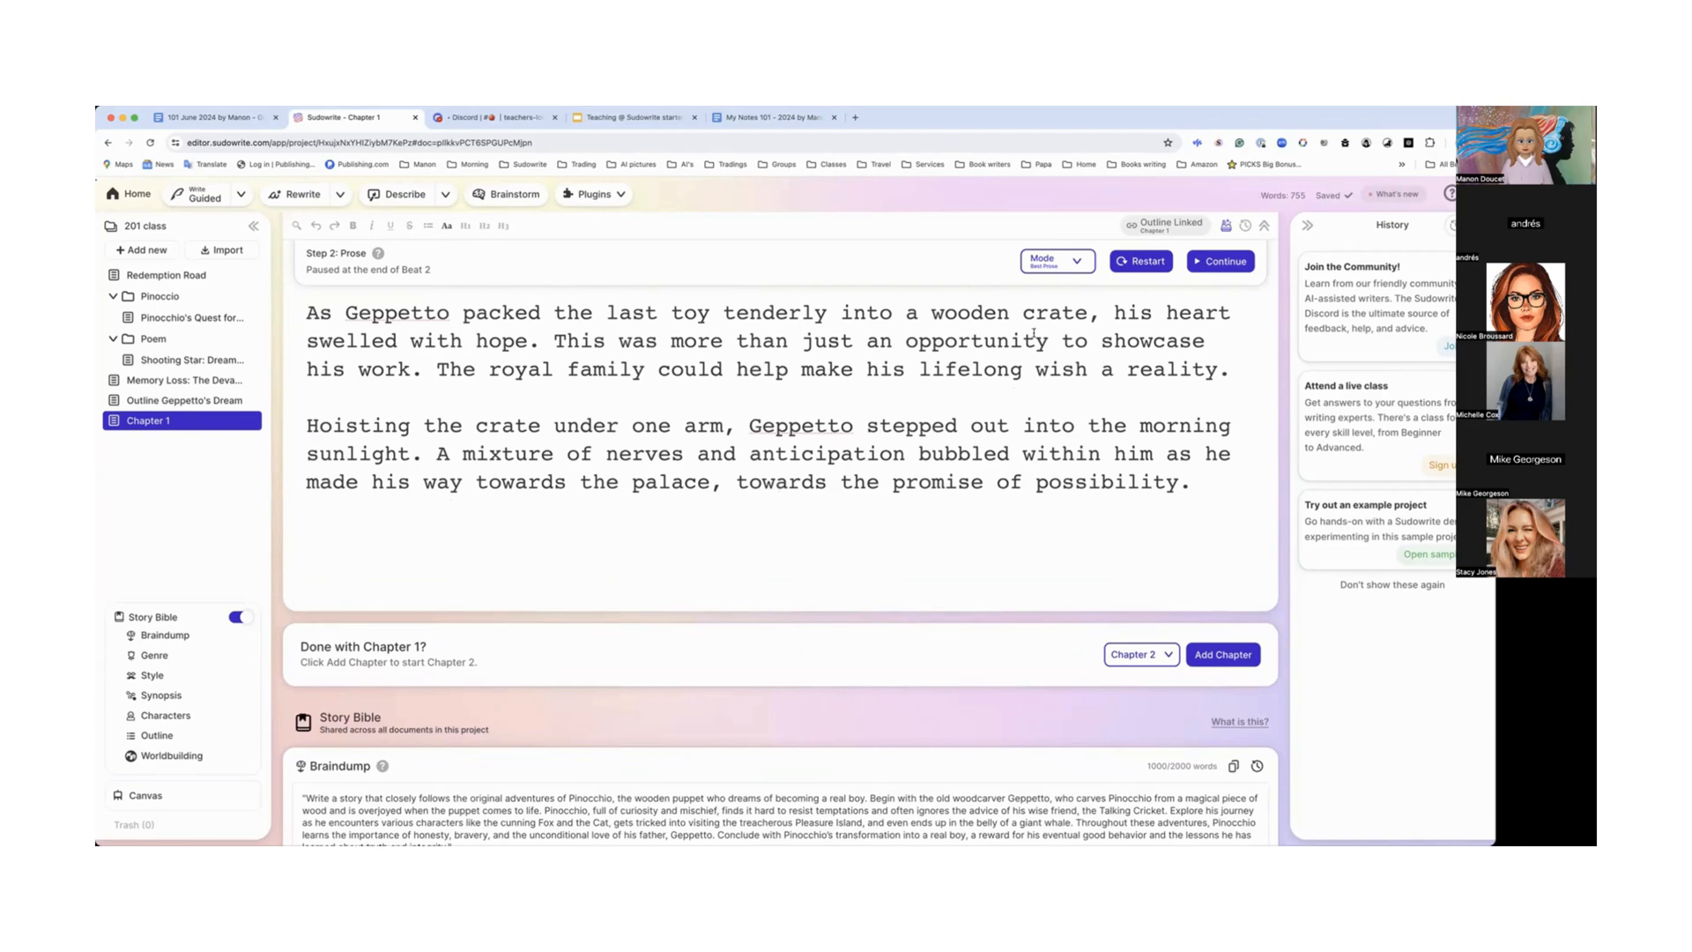
left_click(1077, 264)
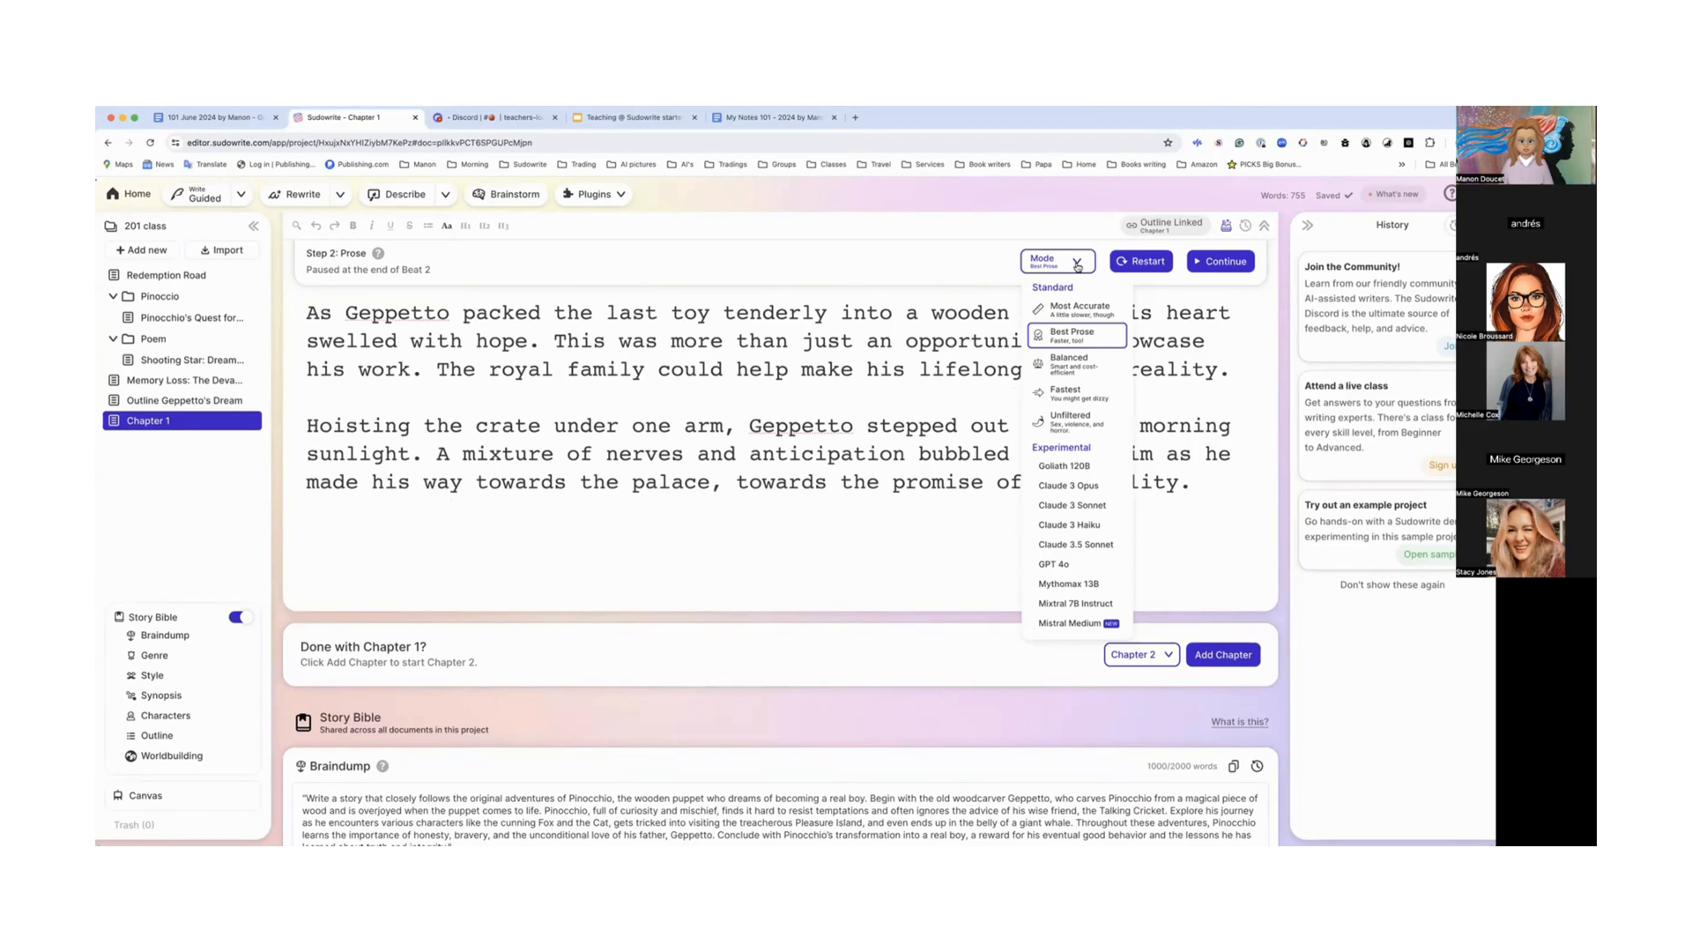
left_click(1071, 425)
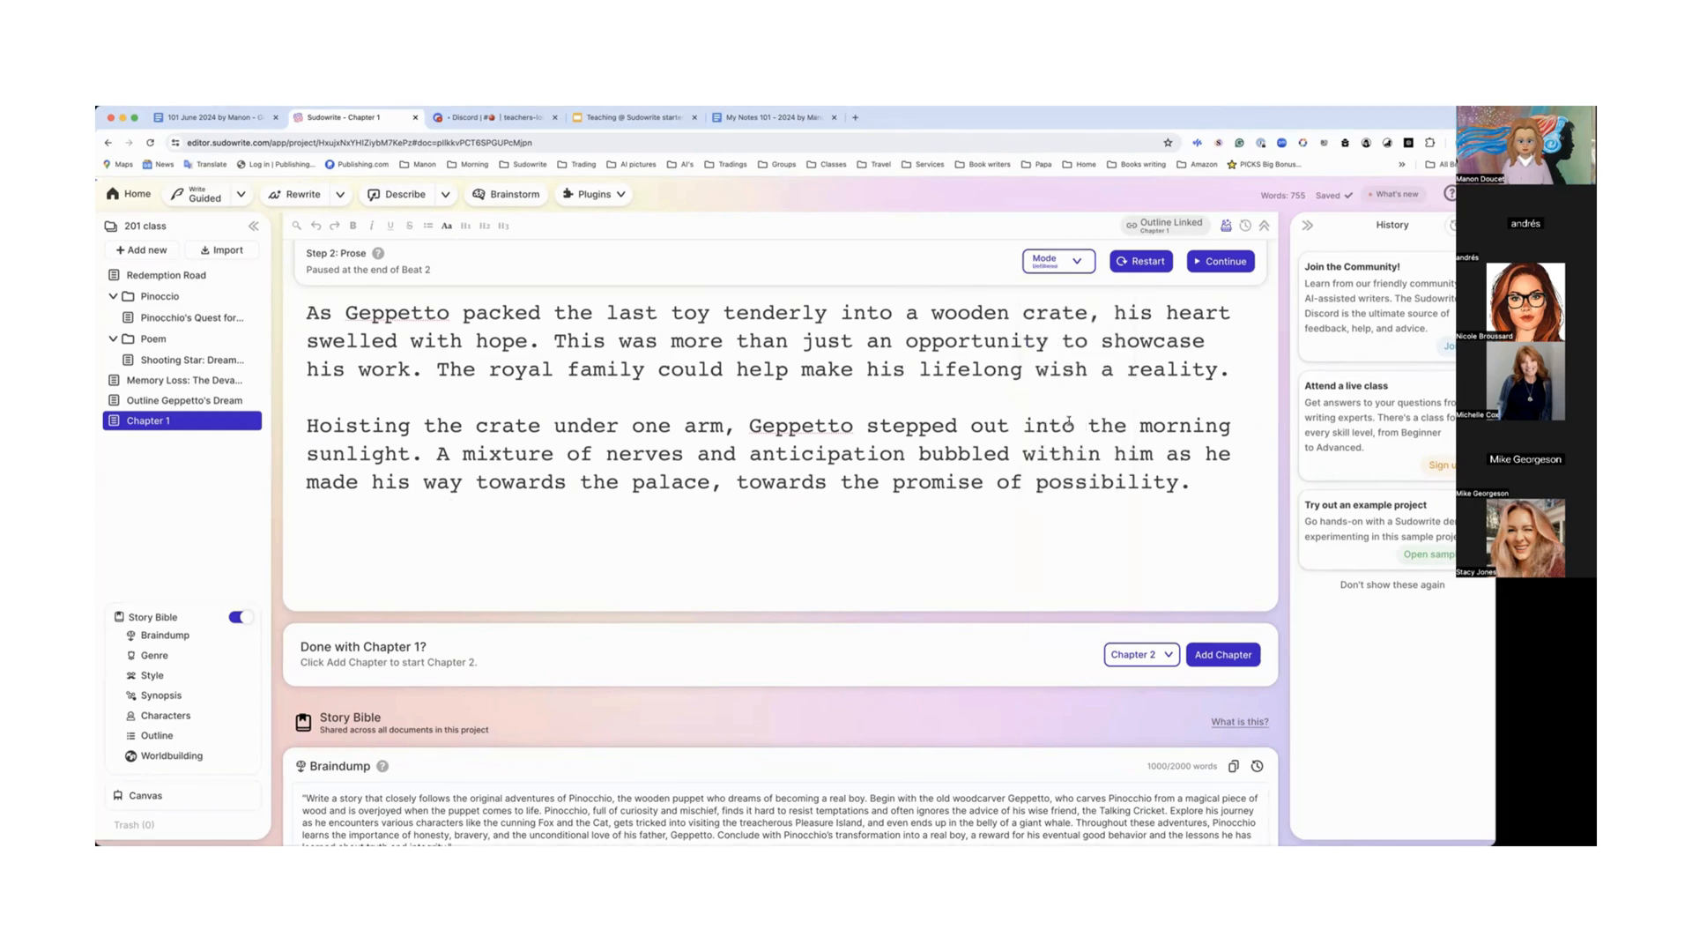
left_click(1139, 262)
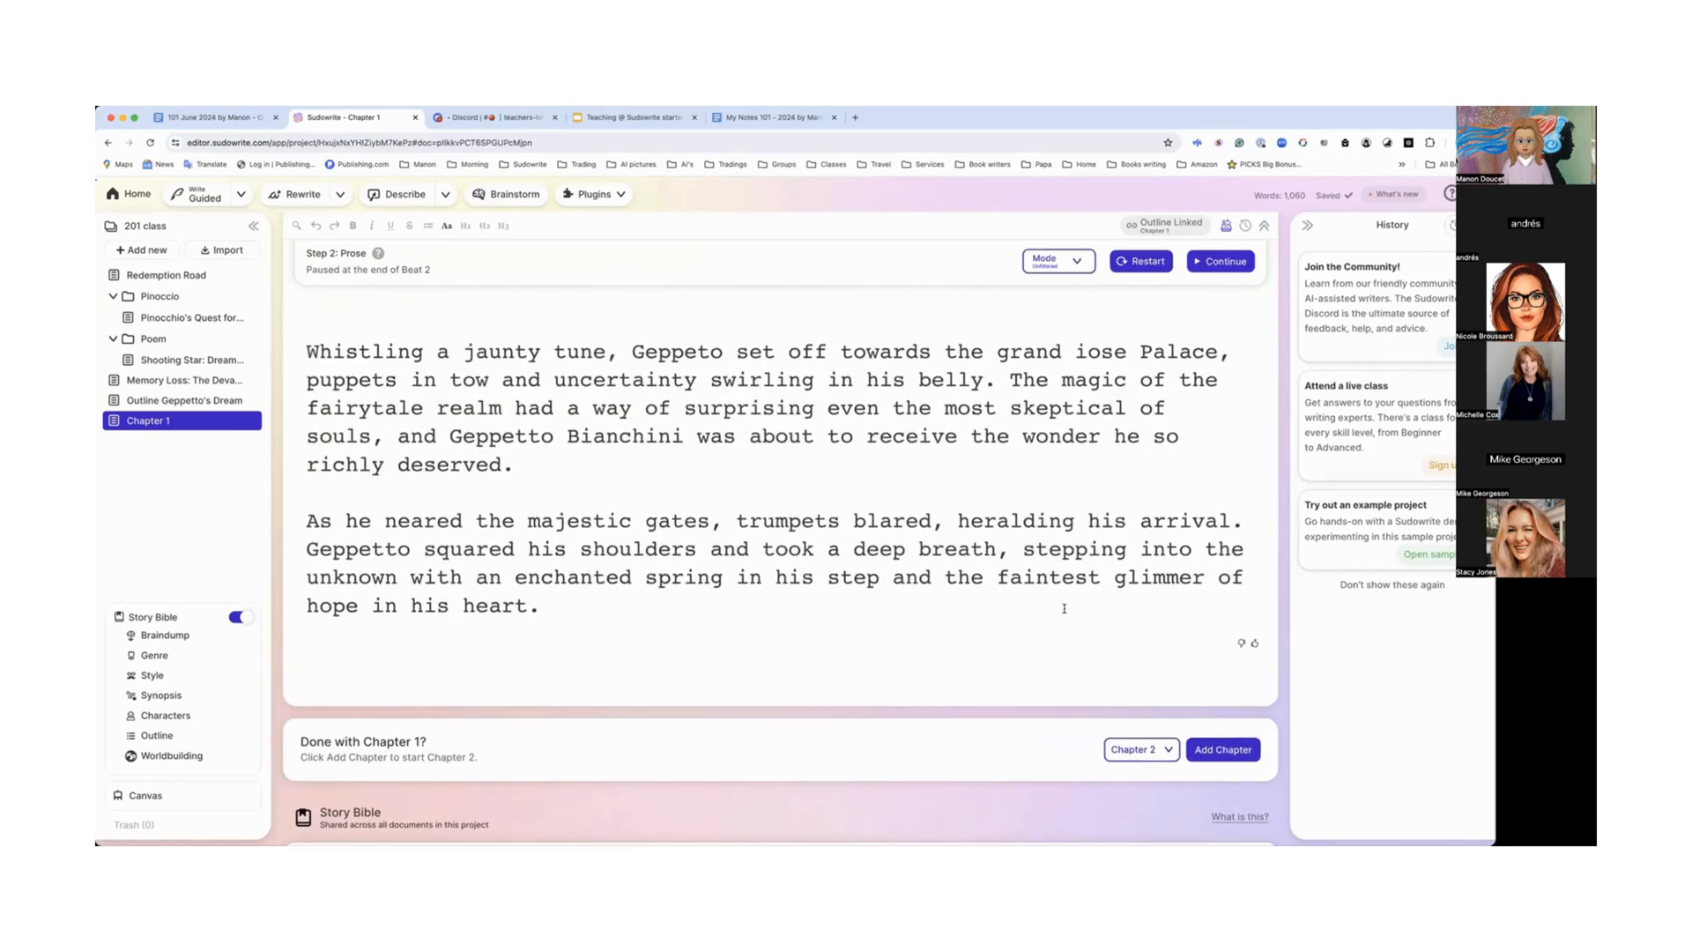
Step: Read through the newly generated Unfiltered prose, from its opening about the ornate envelope to Geppetto's arrival at the gates
scroll(1067, 610, "up", 3)
scroll(1064, 609, "up", 5)
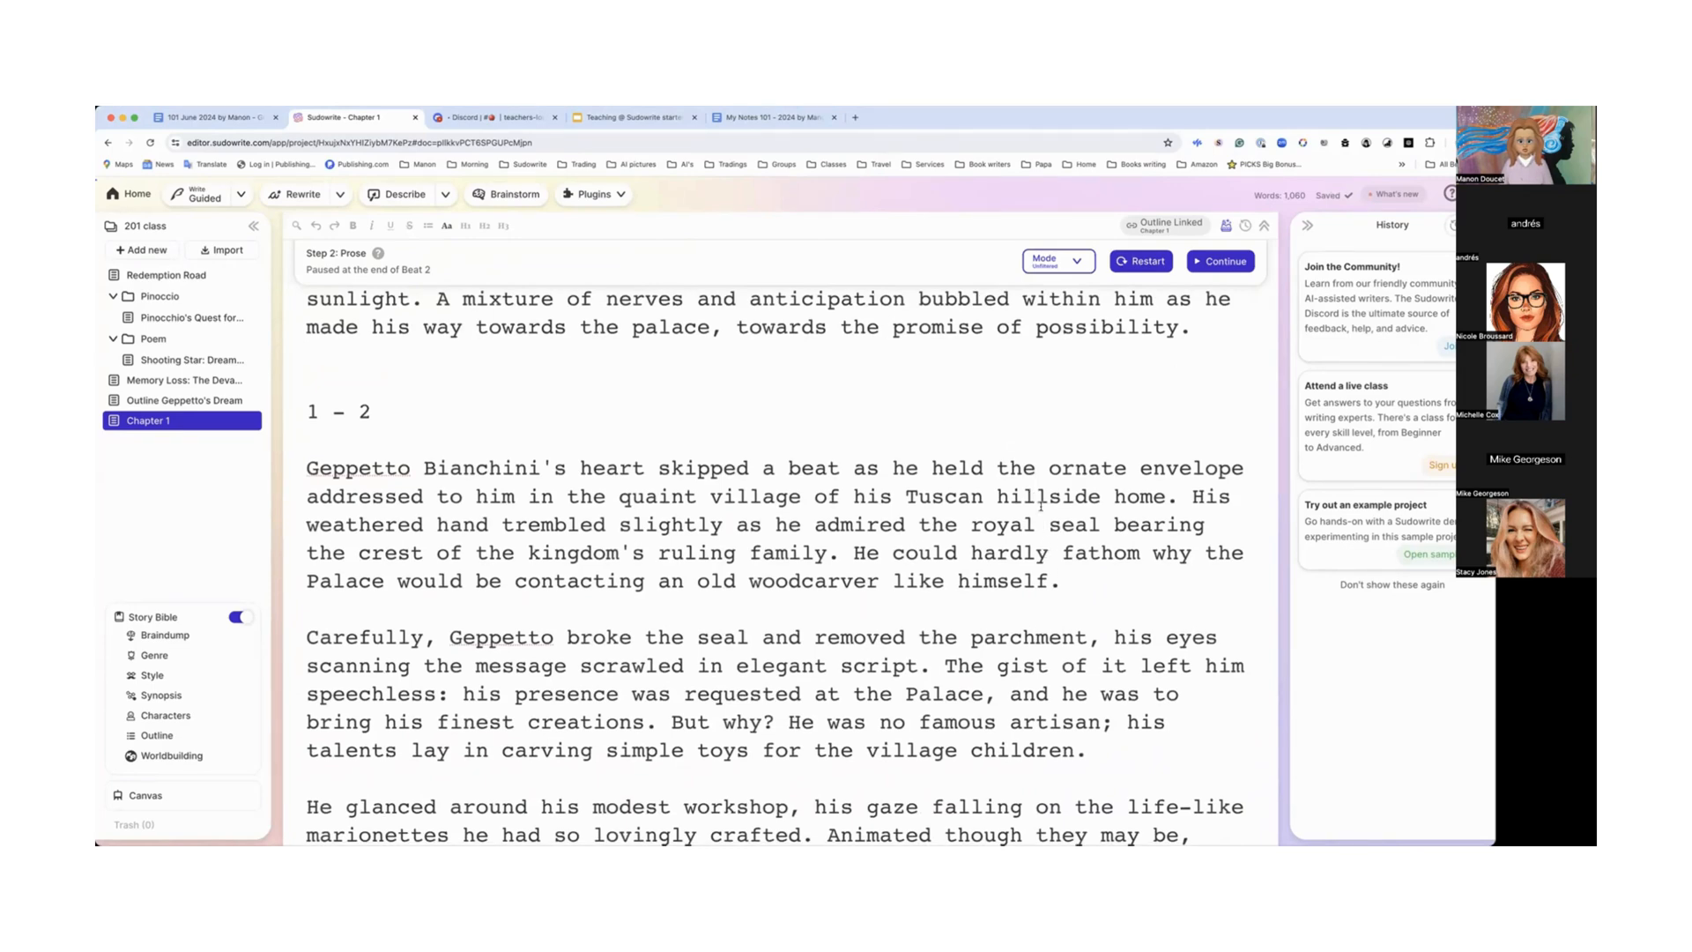
scroll(1075, 508, "down", 1)
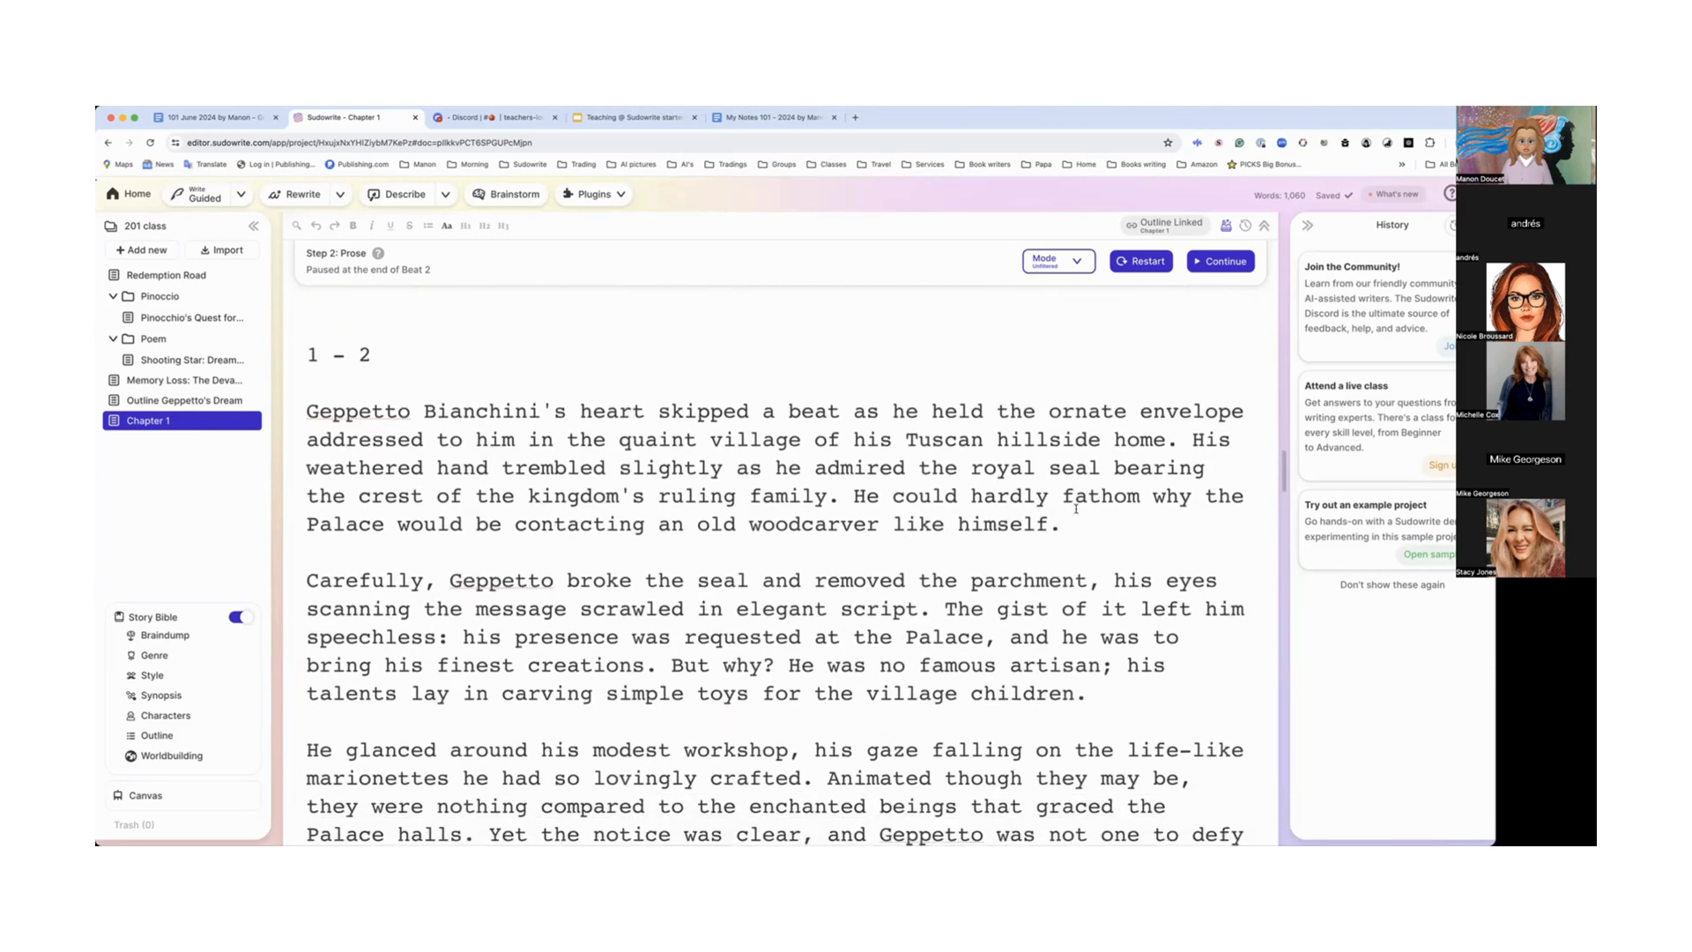
scroll(1076, 508, "down", 1)
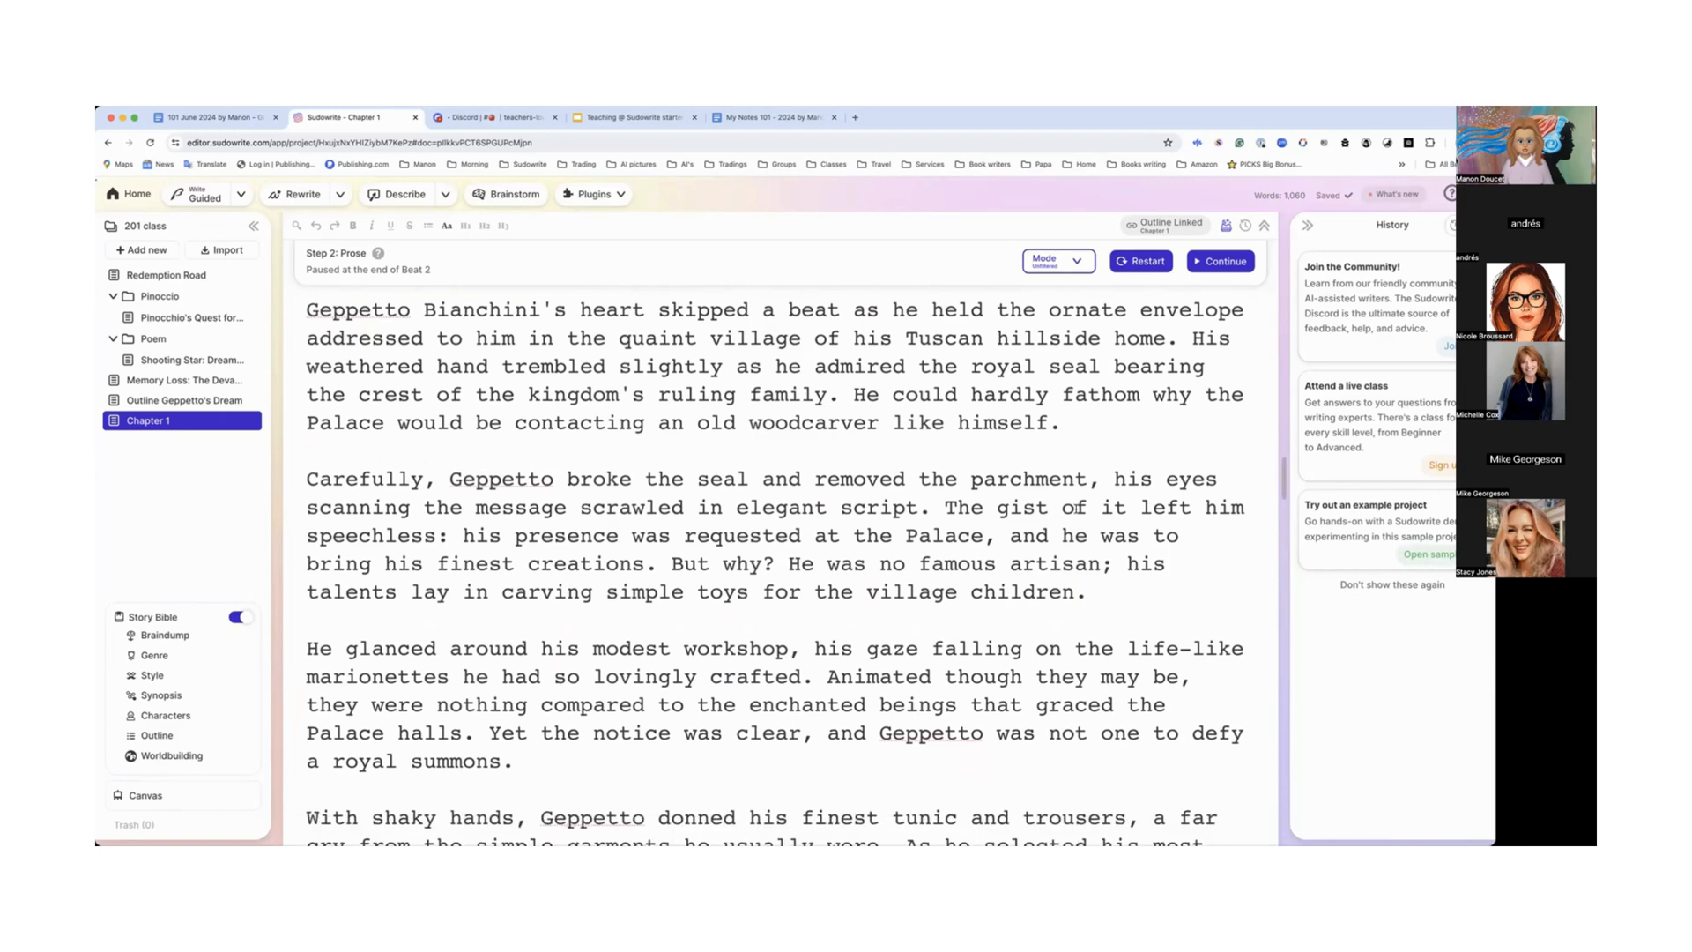
scroll(1077, 509, "down", 2)
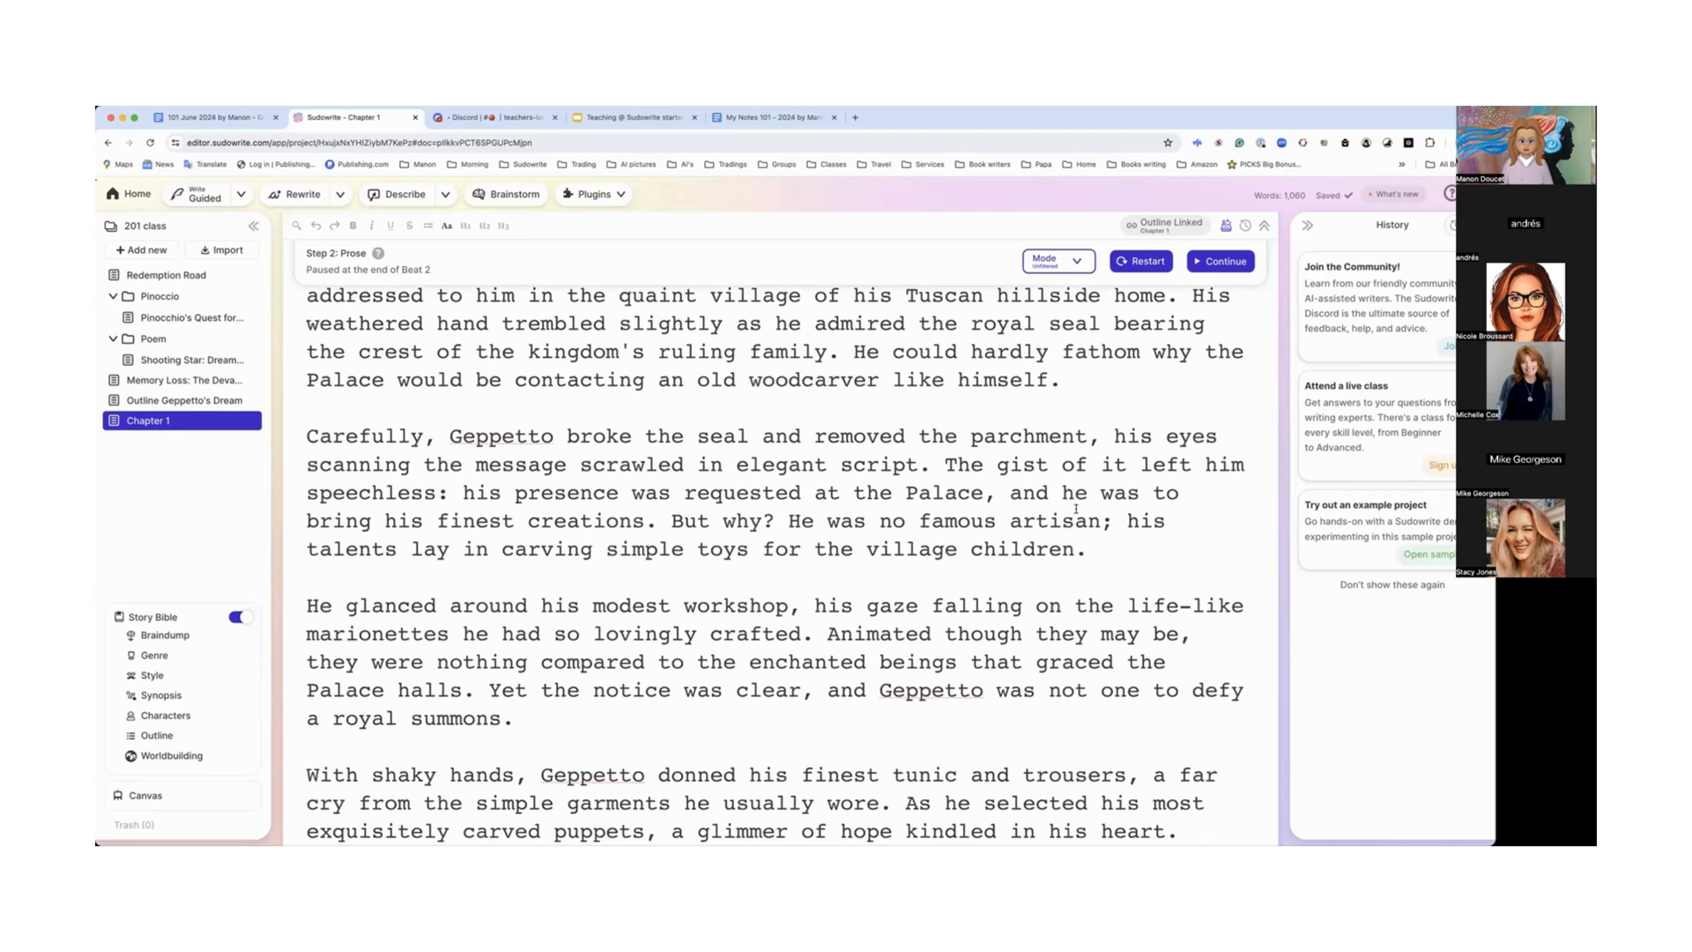
scroll(1076, 509, "down", 4)
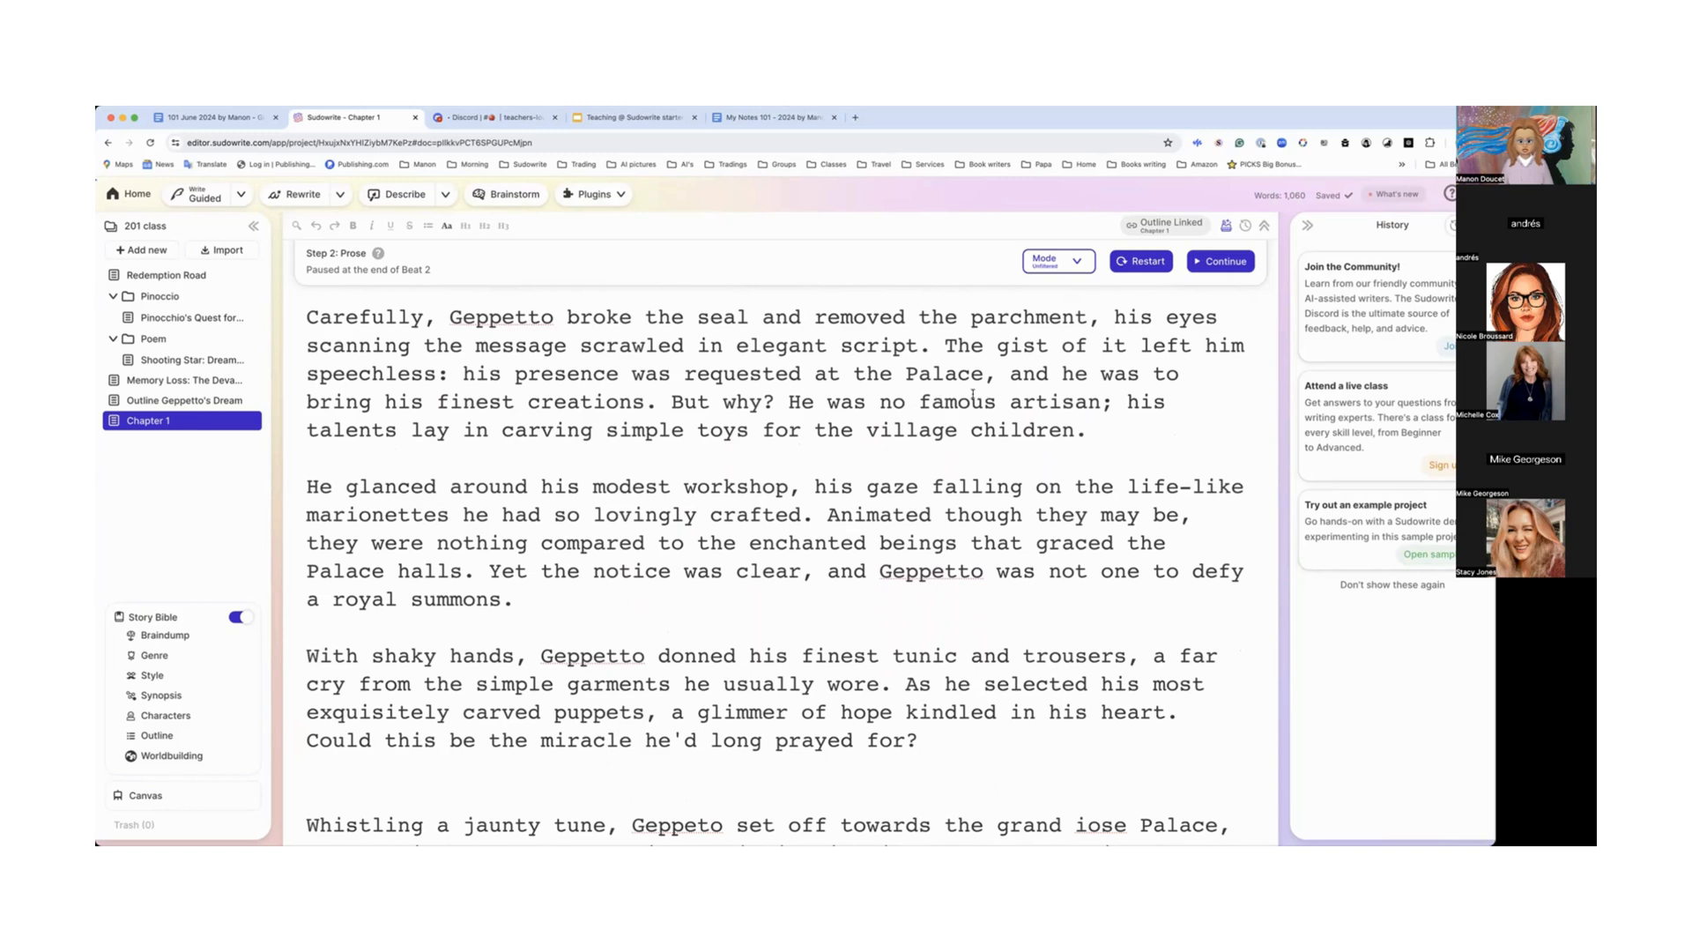
scroll(919, 409, "down", 2)
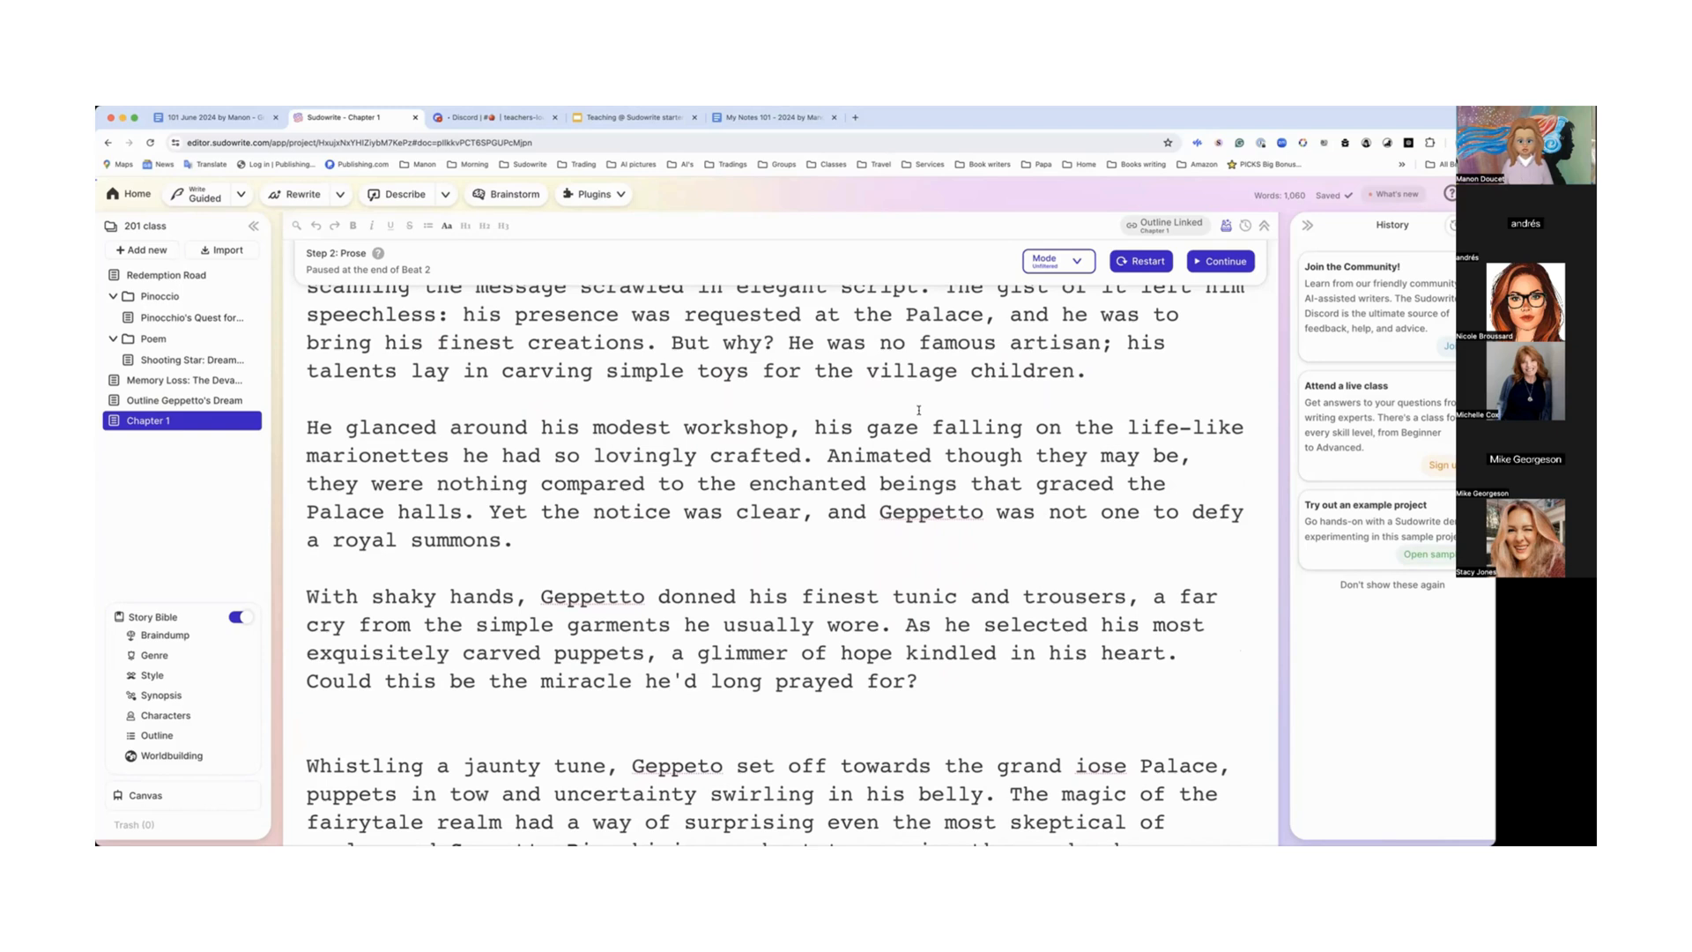
scroll(919, 409, "down", 3)
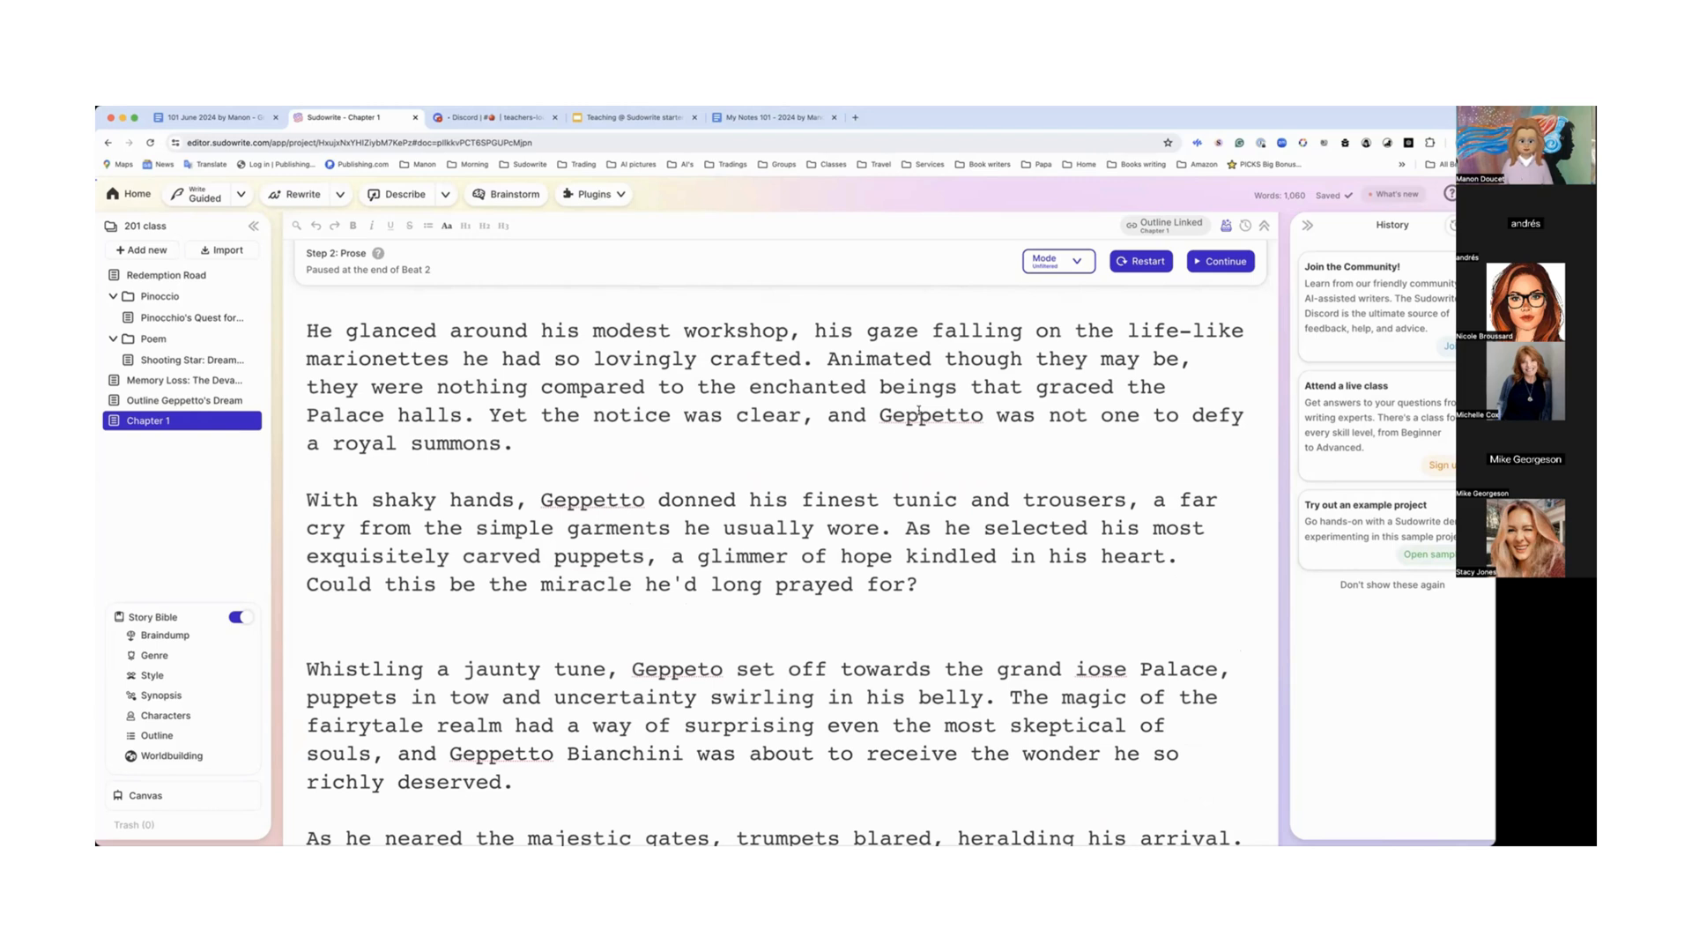
scroll(919, 411, "down", 3)
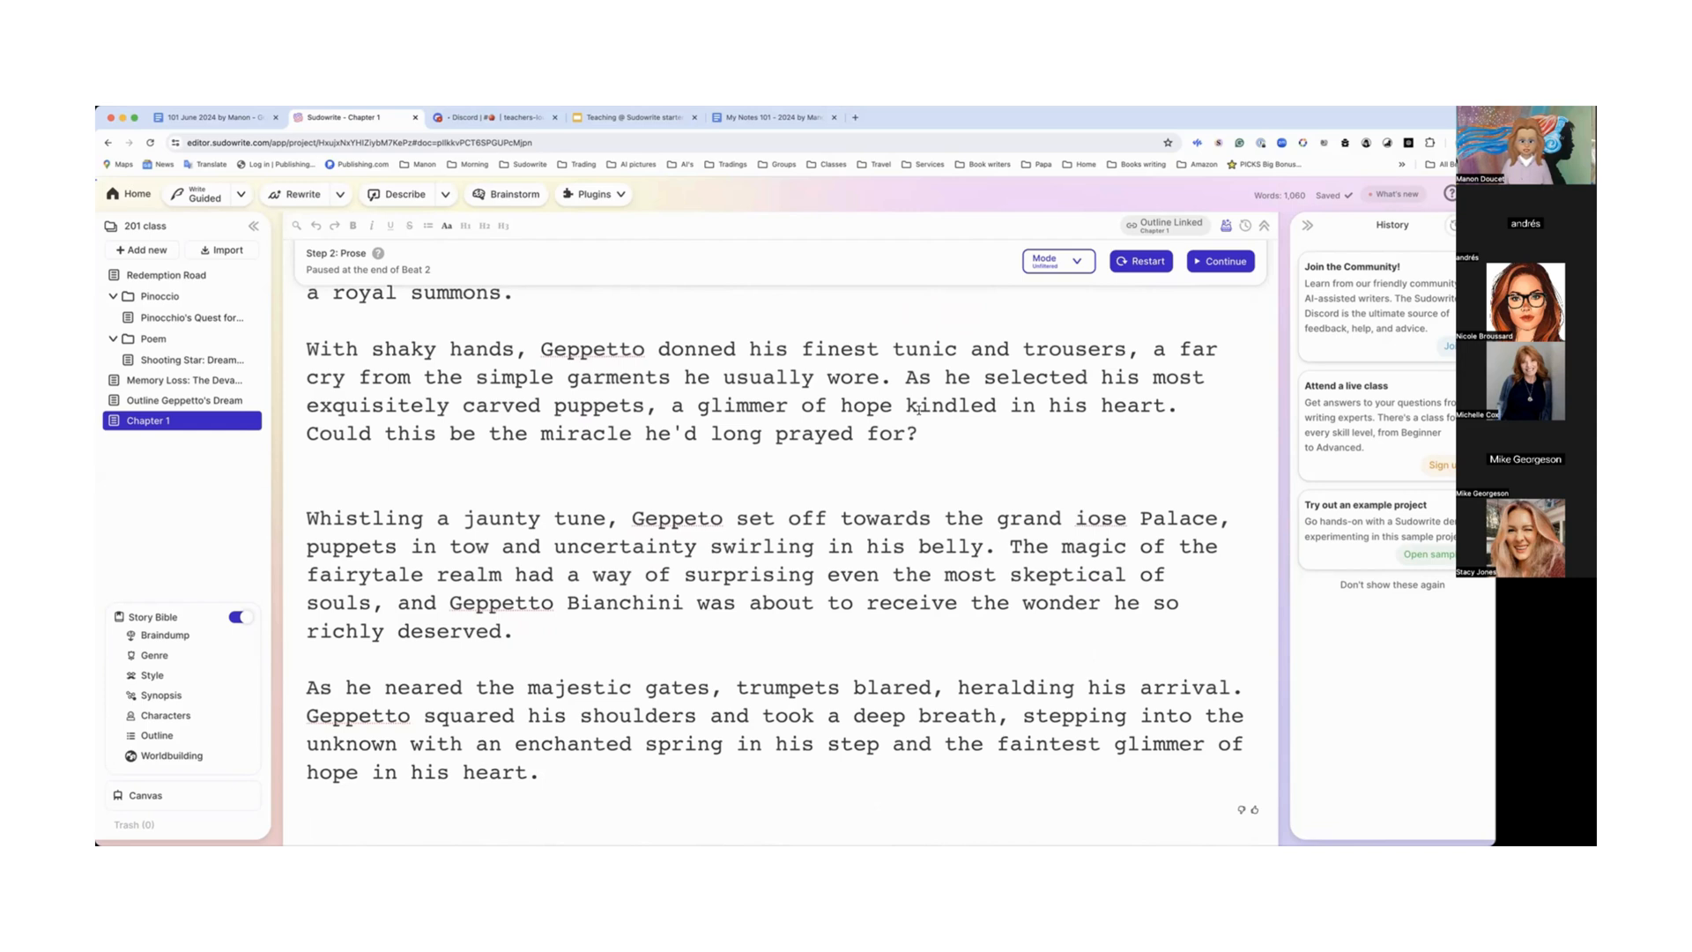
scroll(919, 409, "down", 2)
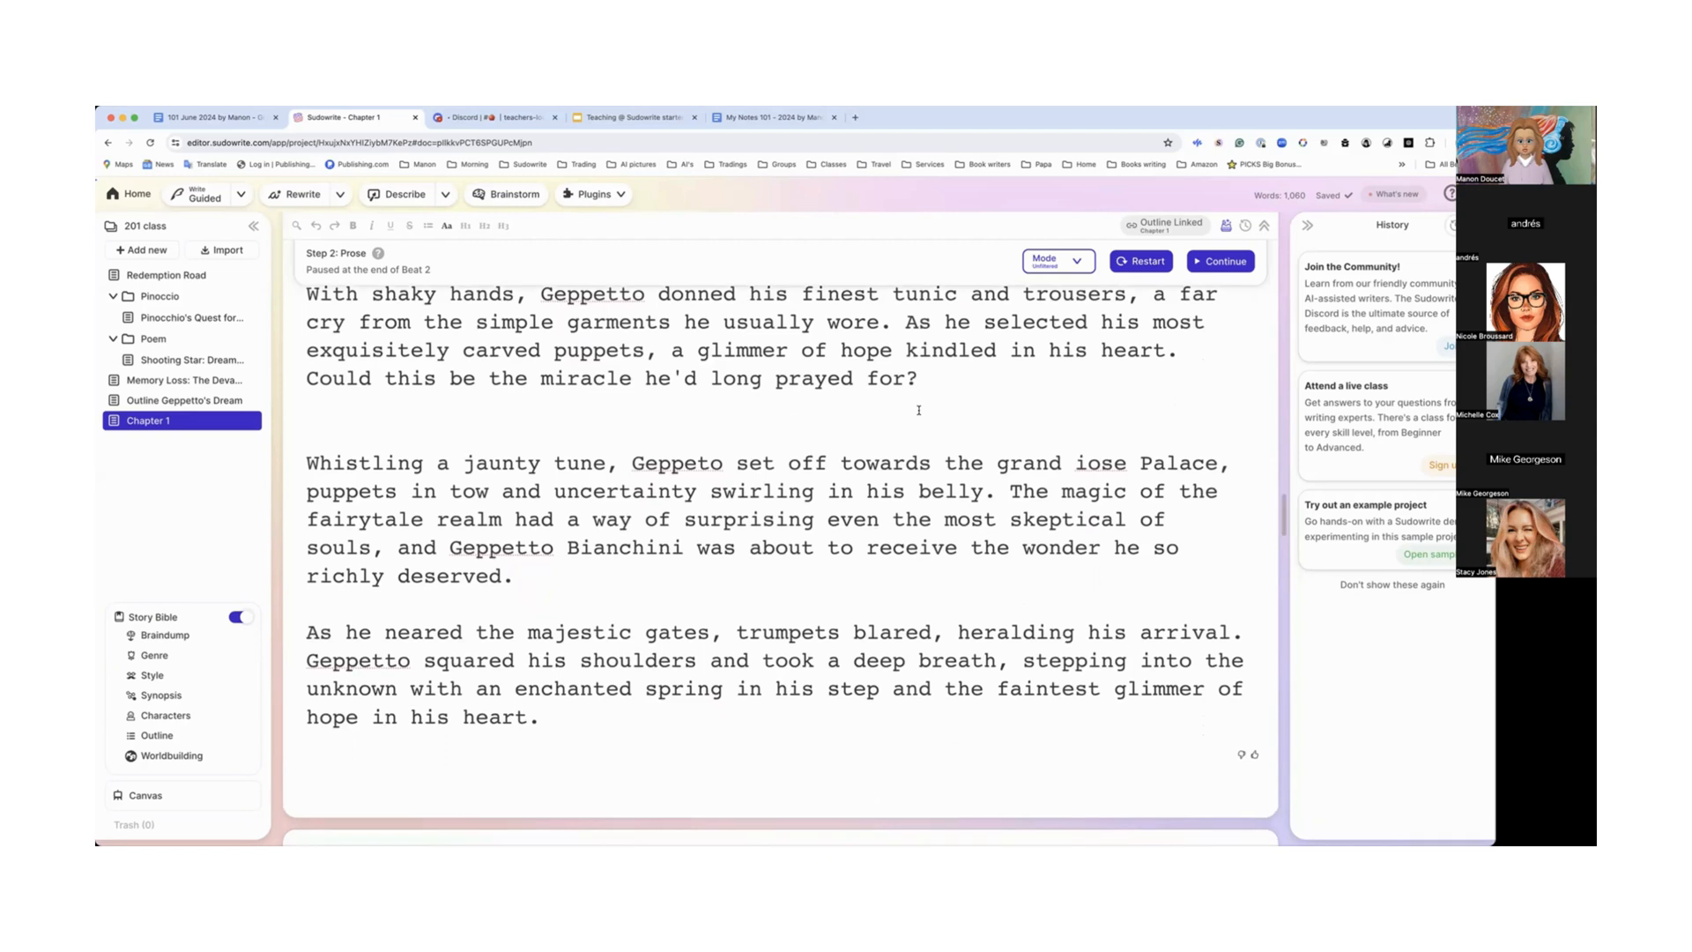
scroll(919, 410, "down", 2)
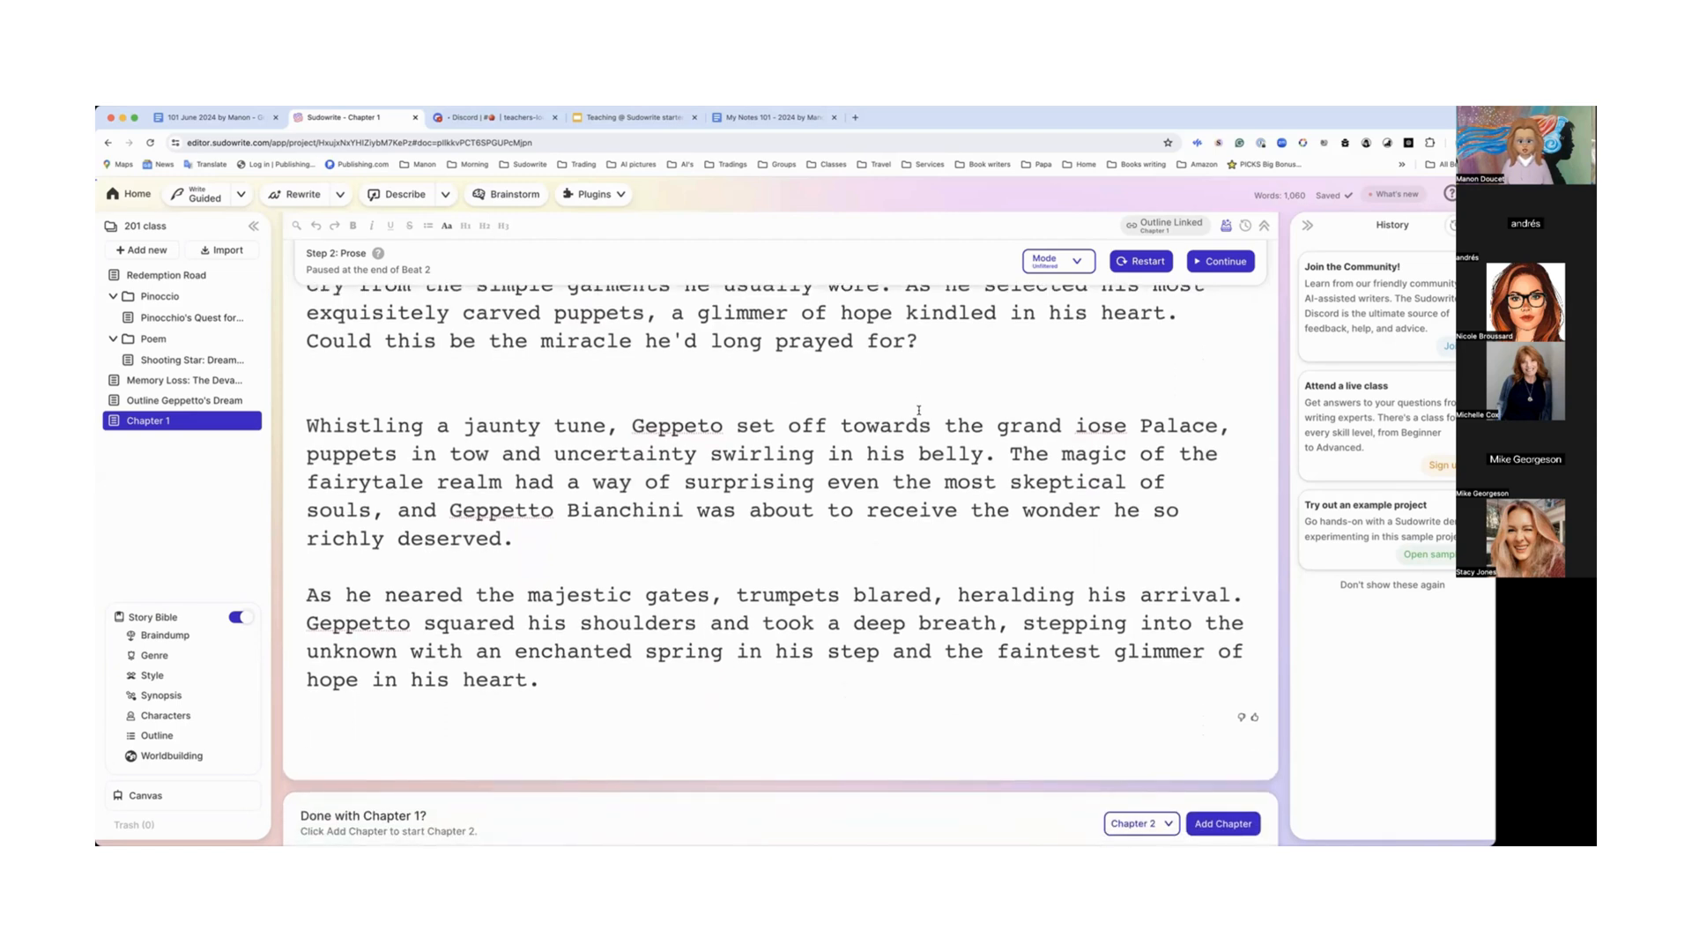
Step: Correct the split word "grand iose" to "grandiose" in the paragraph beginning "Whistling a jaunty tune"
scroll(919, 410, "down", 3)
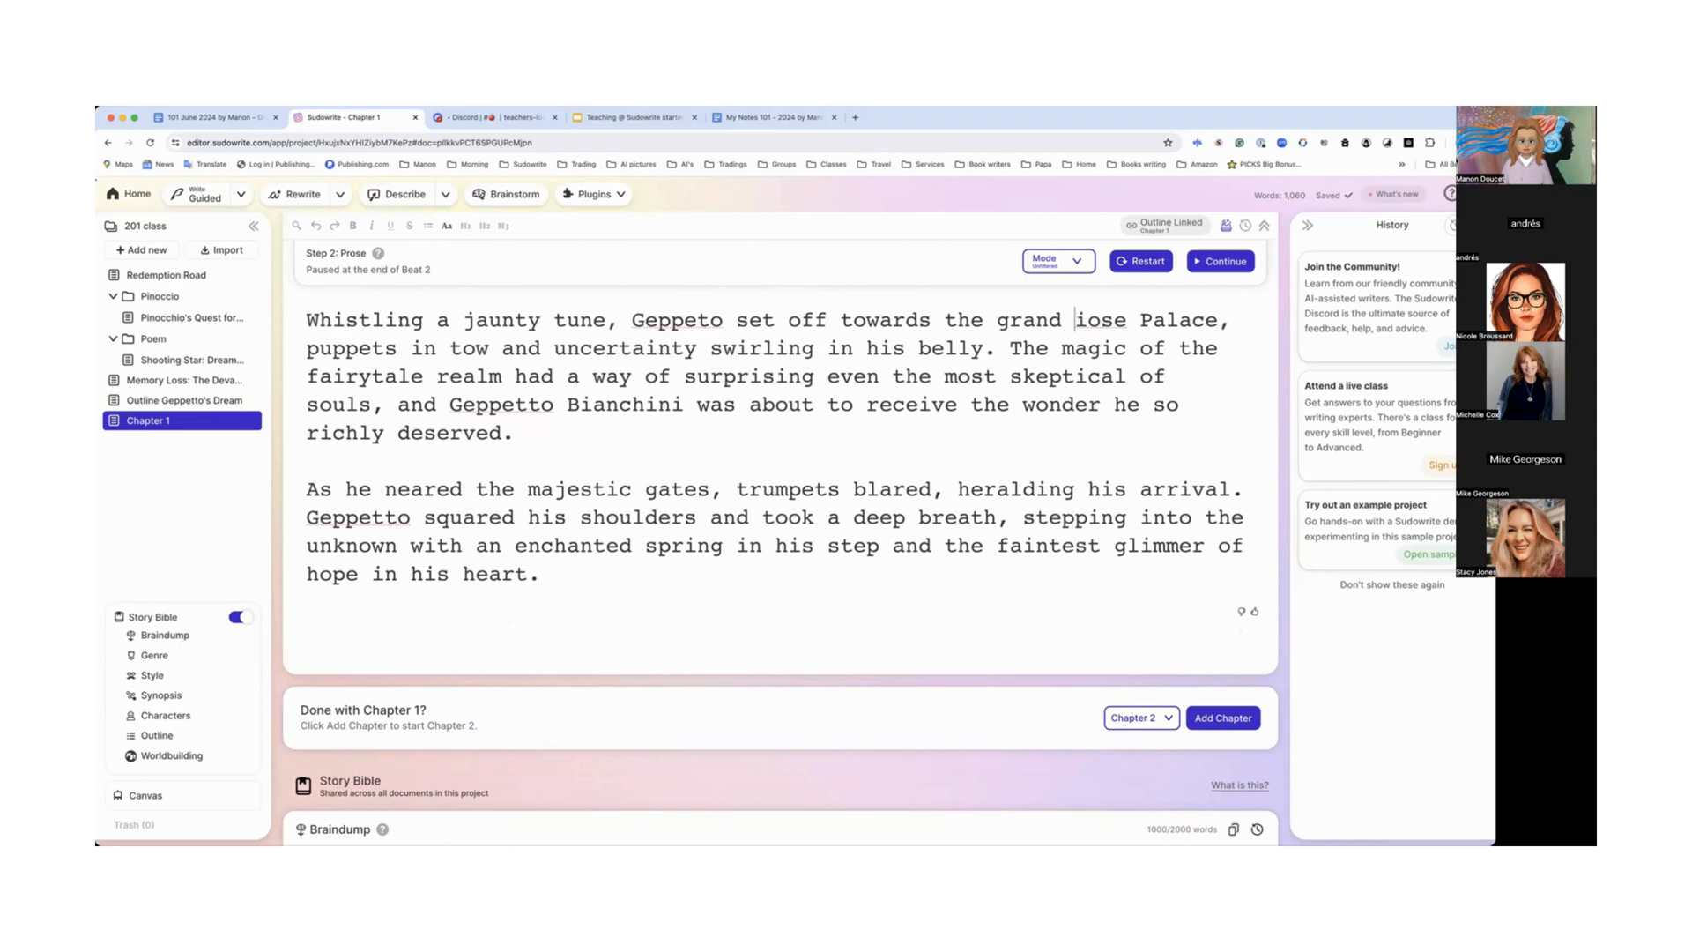
key("BackSpace")
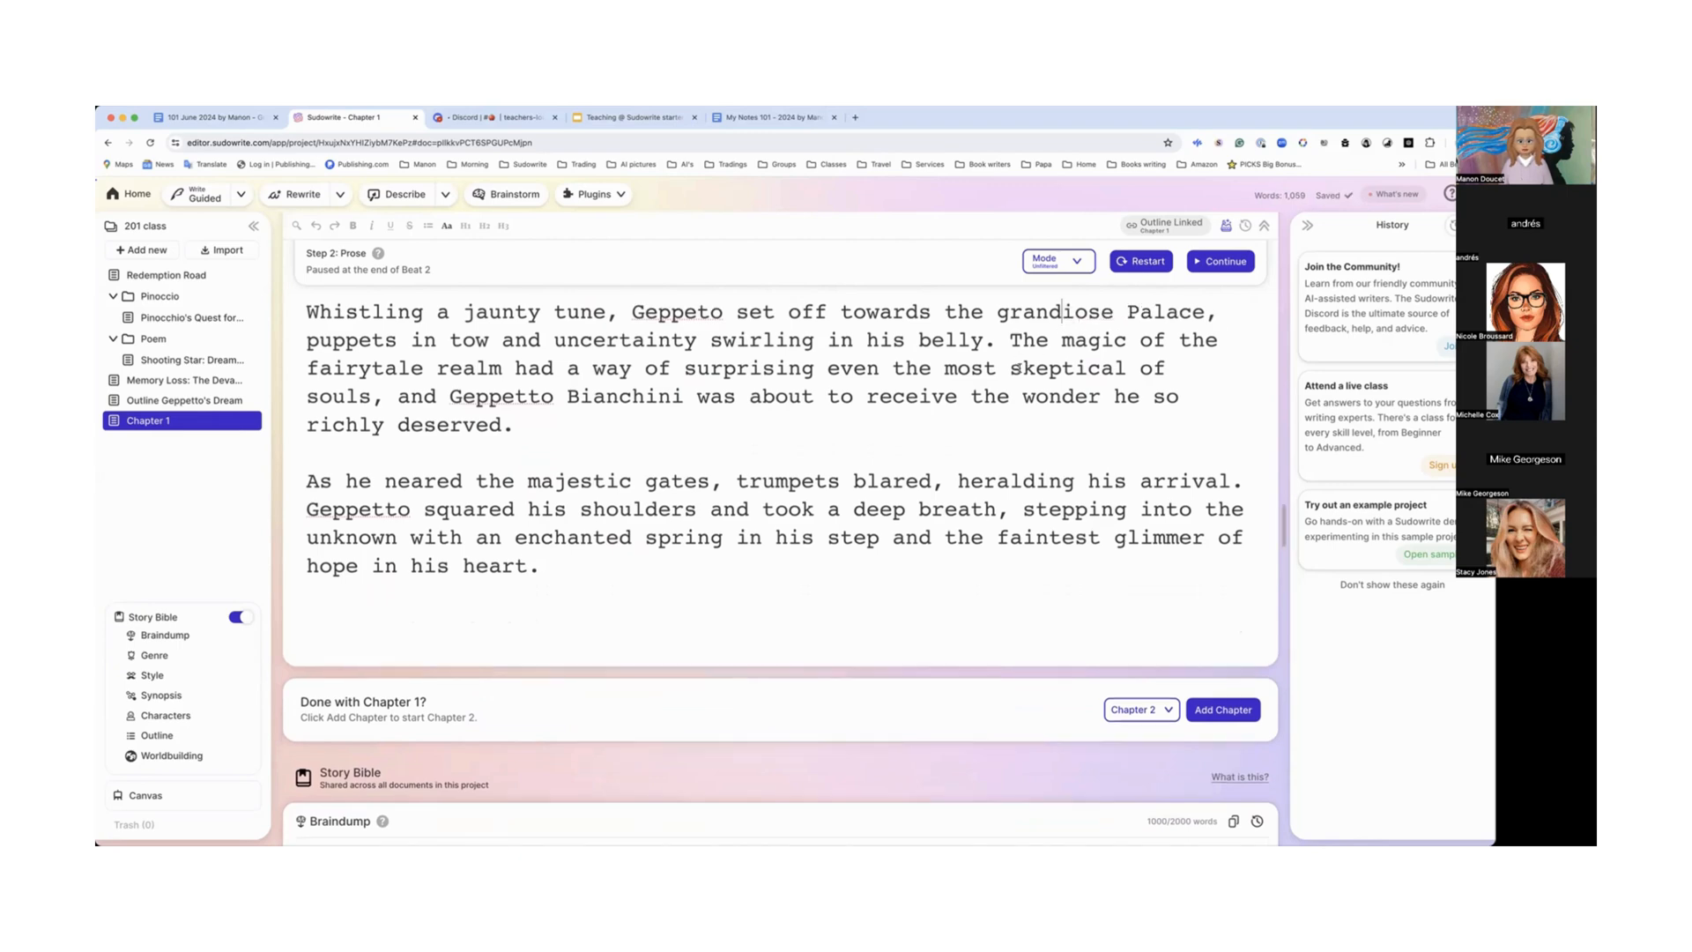
scroll(1020, 369, "down", 3)
scroll(1020, 369, "up", 4)
scroll(1018, 369, "up", 1)
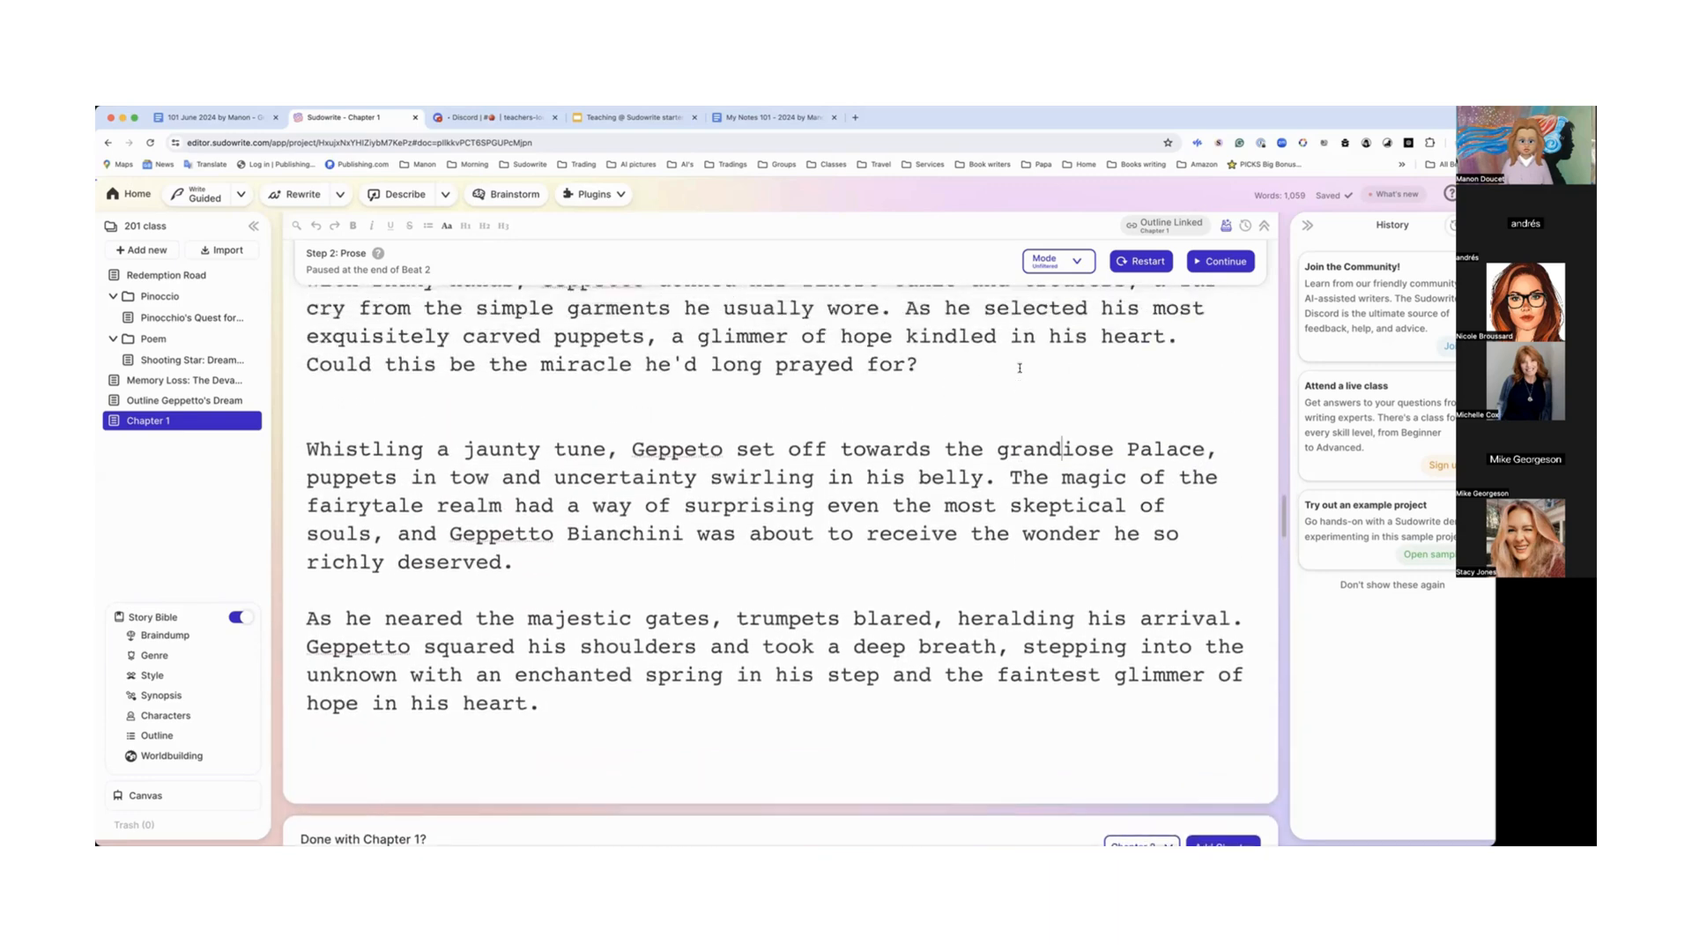
scroll(987, 375, "down", 3)
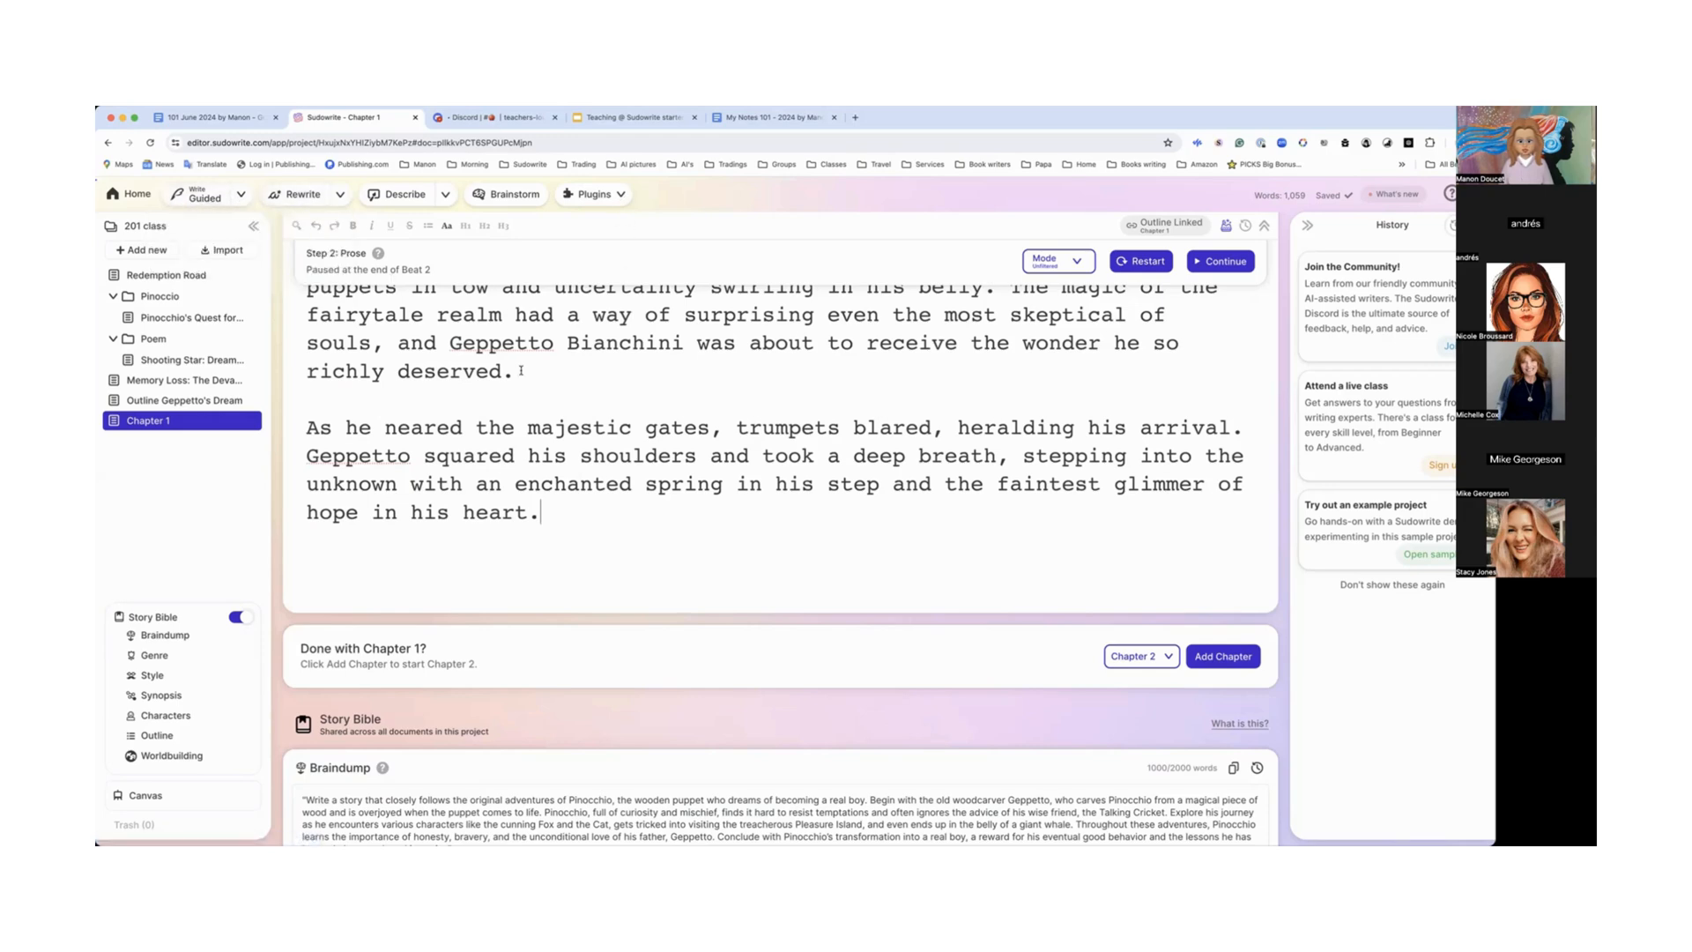
Step: Compare the generated prose versions throughout Chapter 1 and examine the chapter summary and beats in the Chapter Generator
scroll(521, 370, "up", 10)
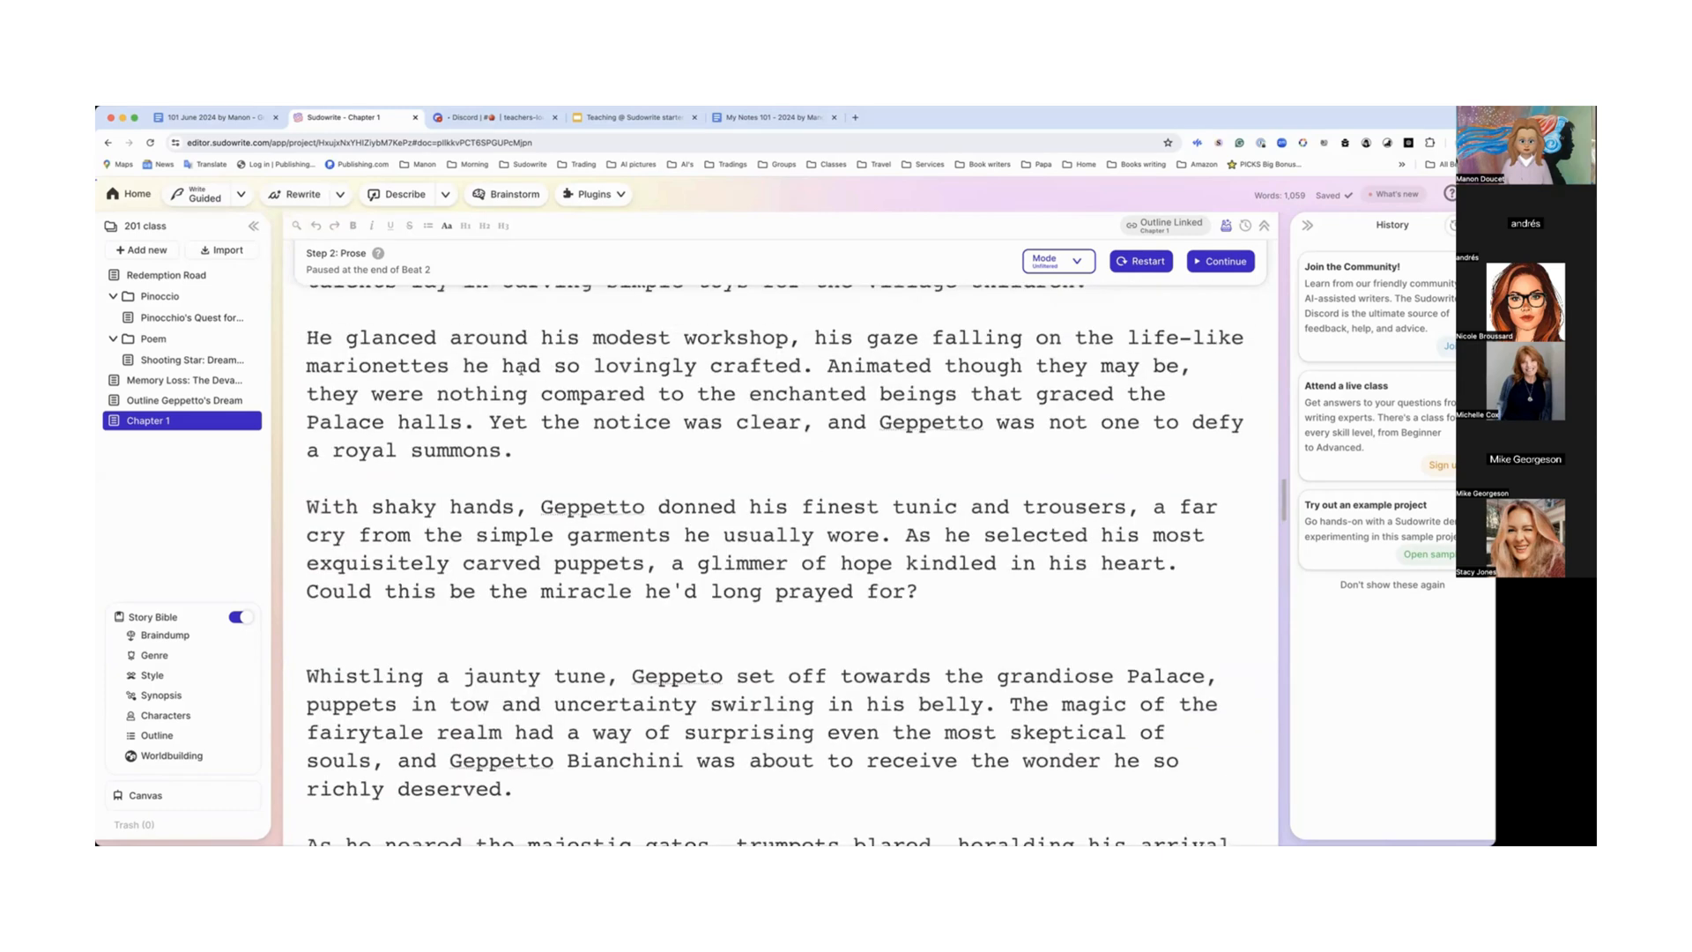
scroll(521, 370, "up", 15)
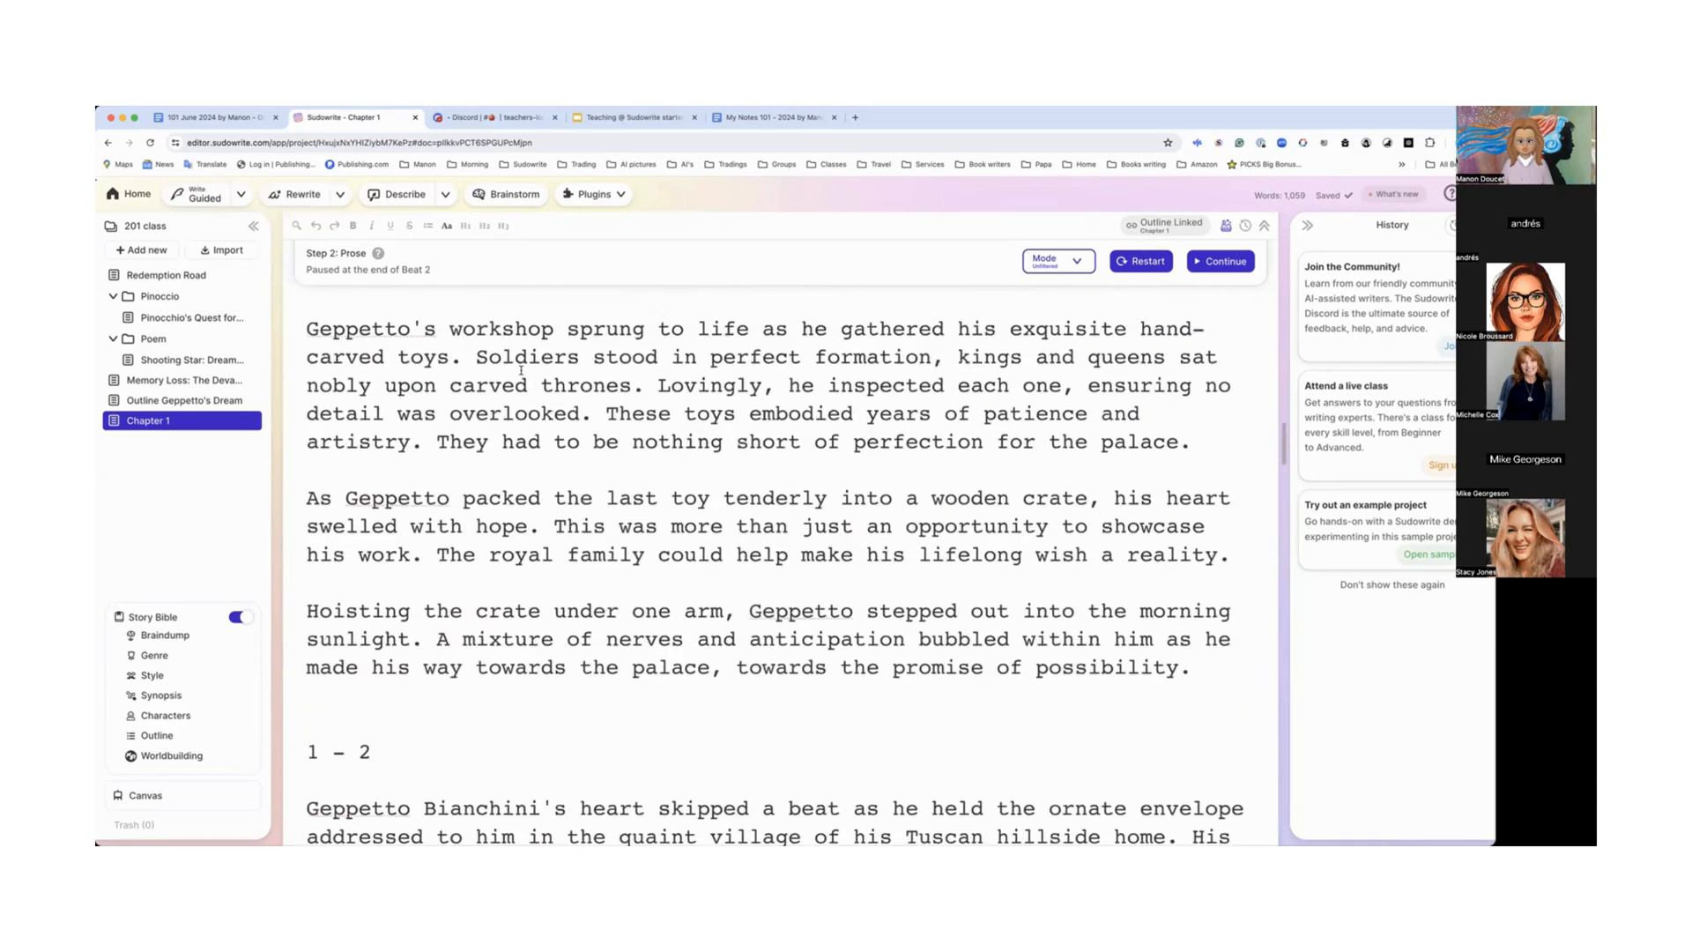
scroll(521, 370, "up", 15)
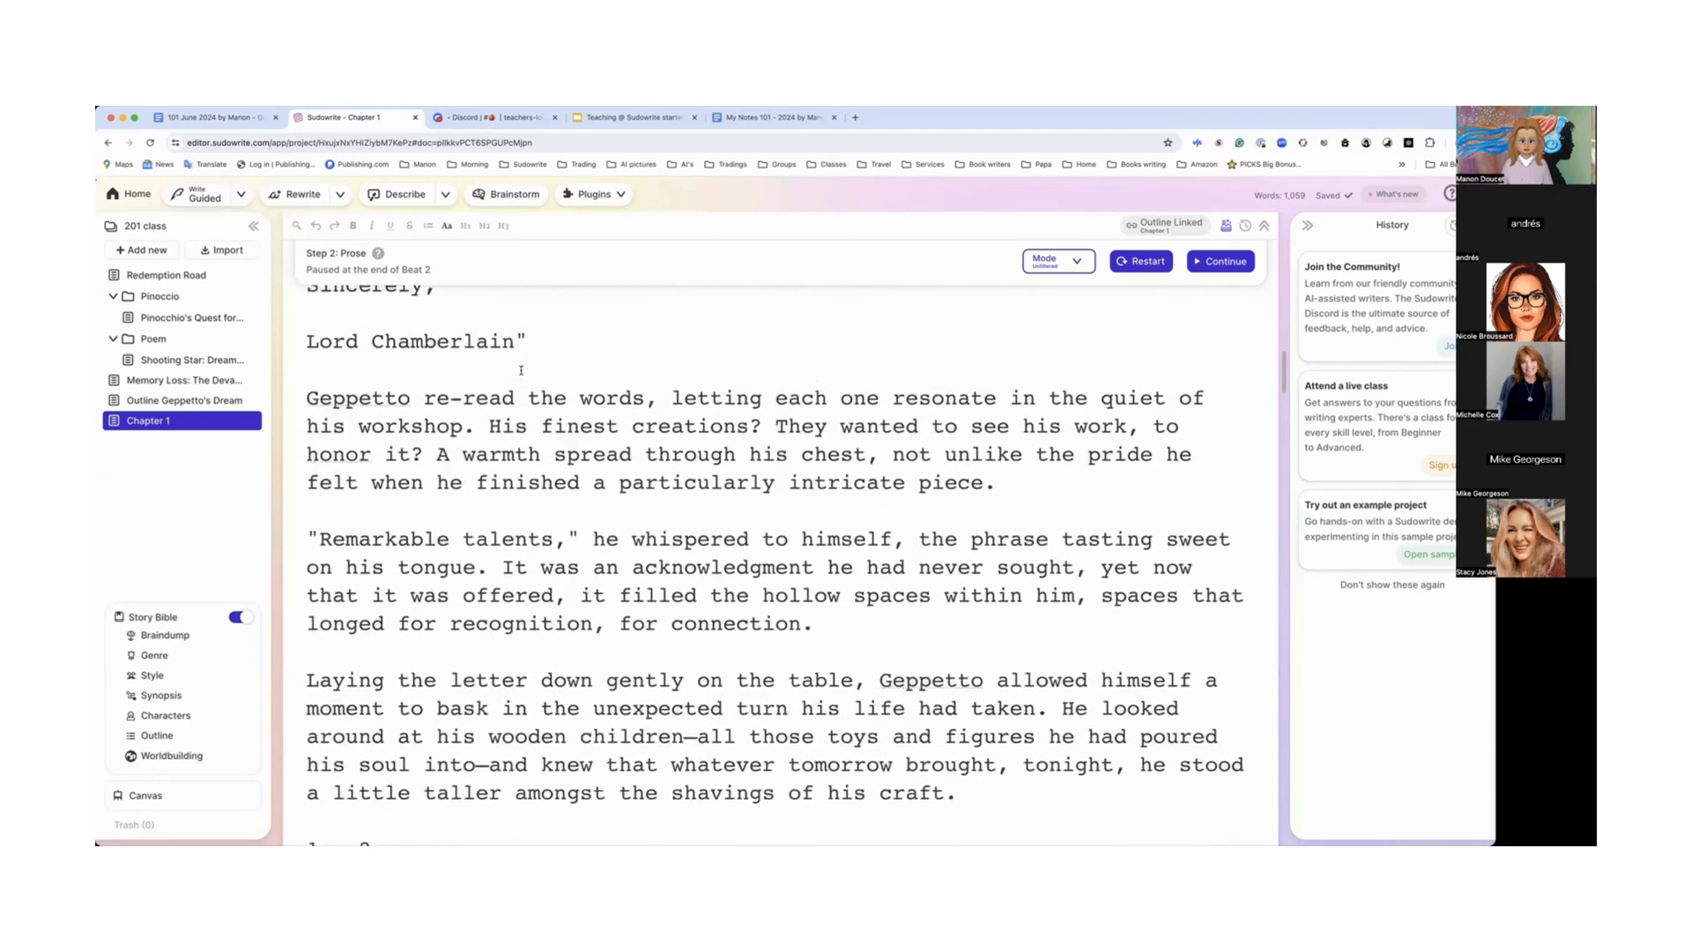
scroll(521, 370, "up", 15)
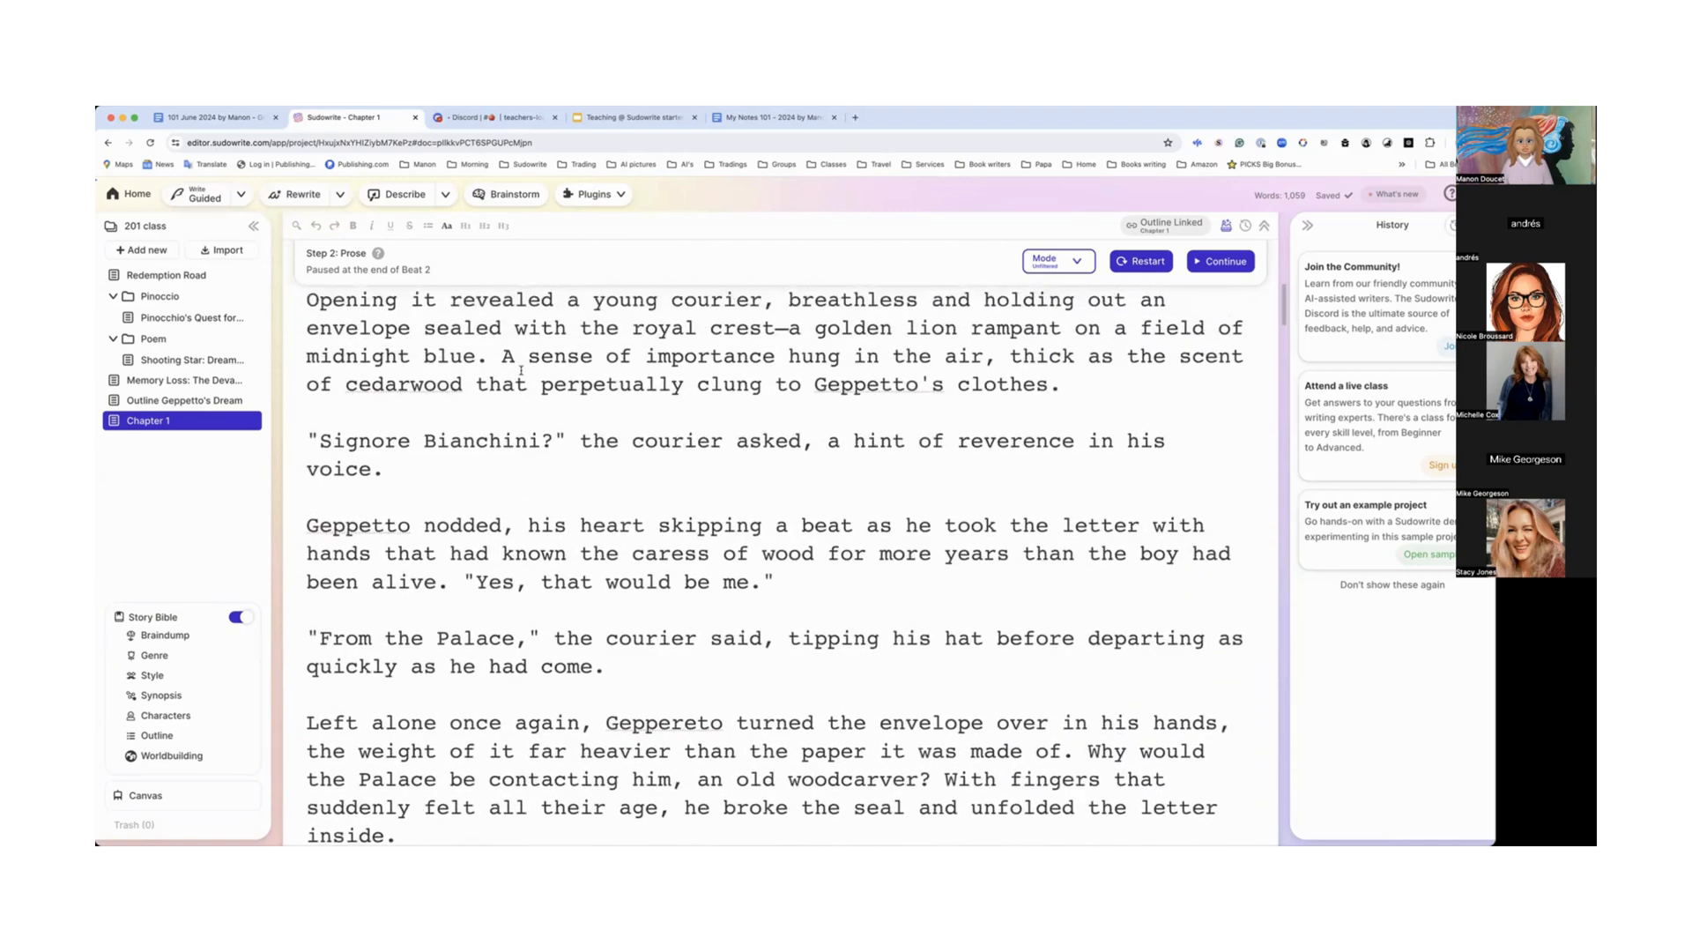
scroll(521, 370, "up", 10)
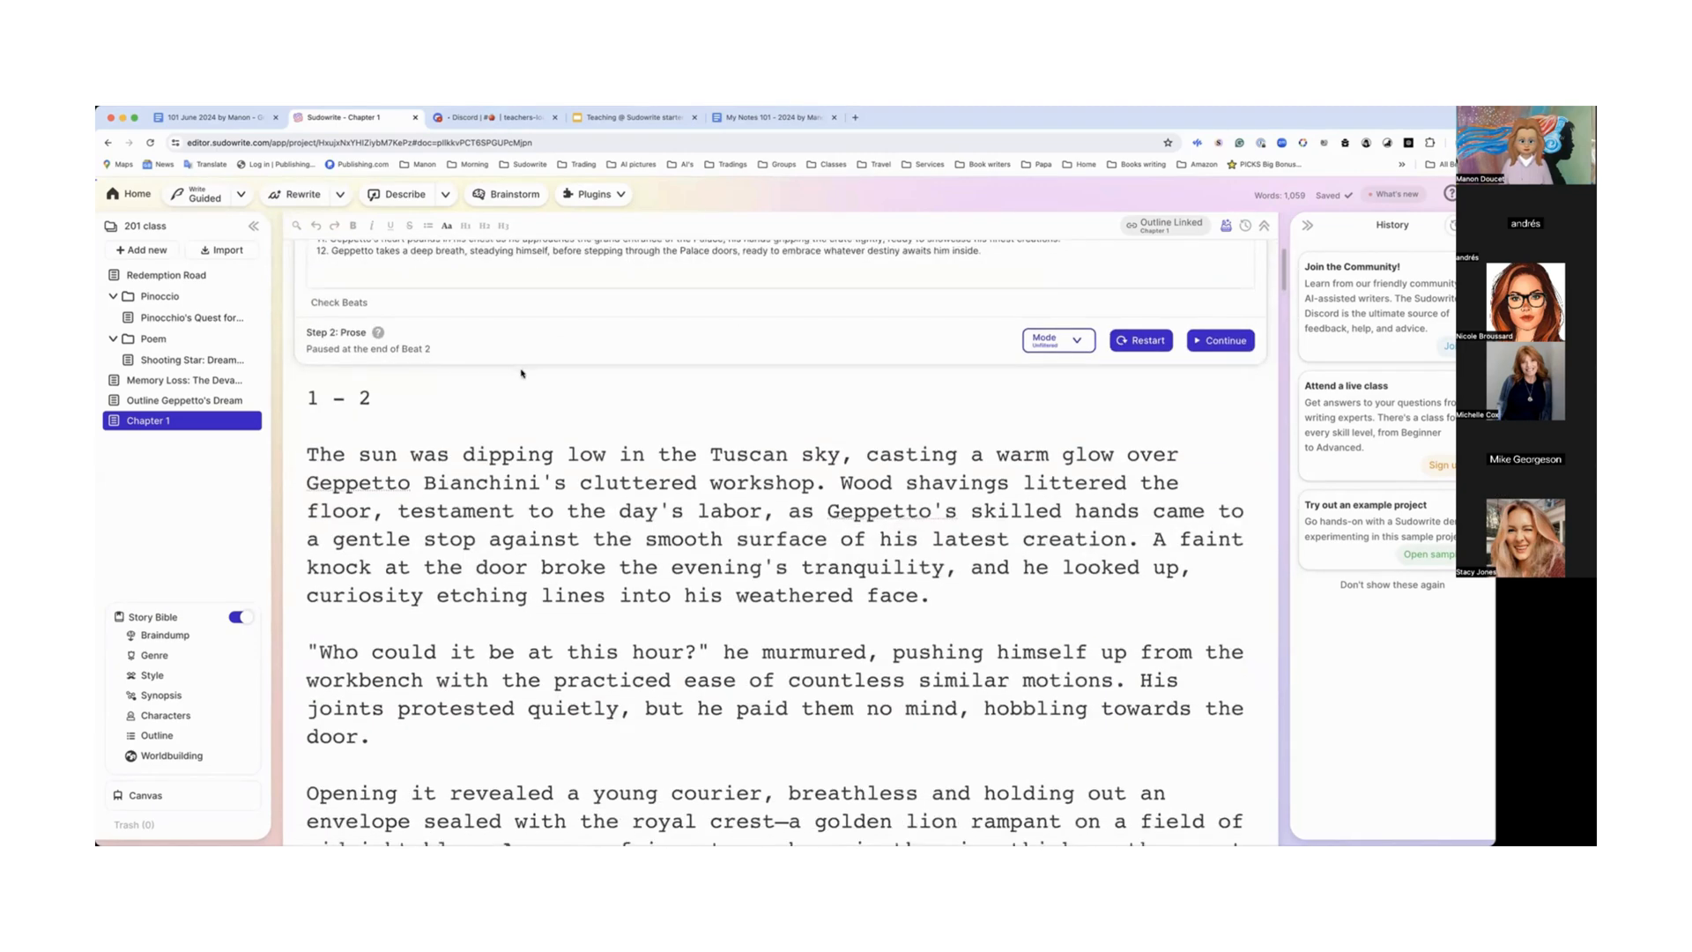
scroll(521, 370, "down", 10)
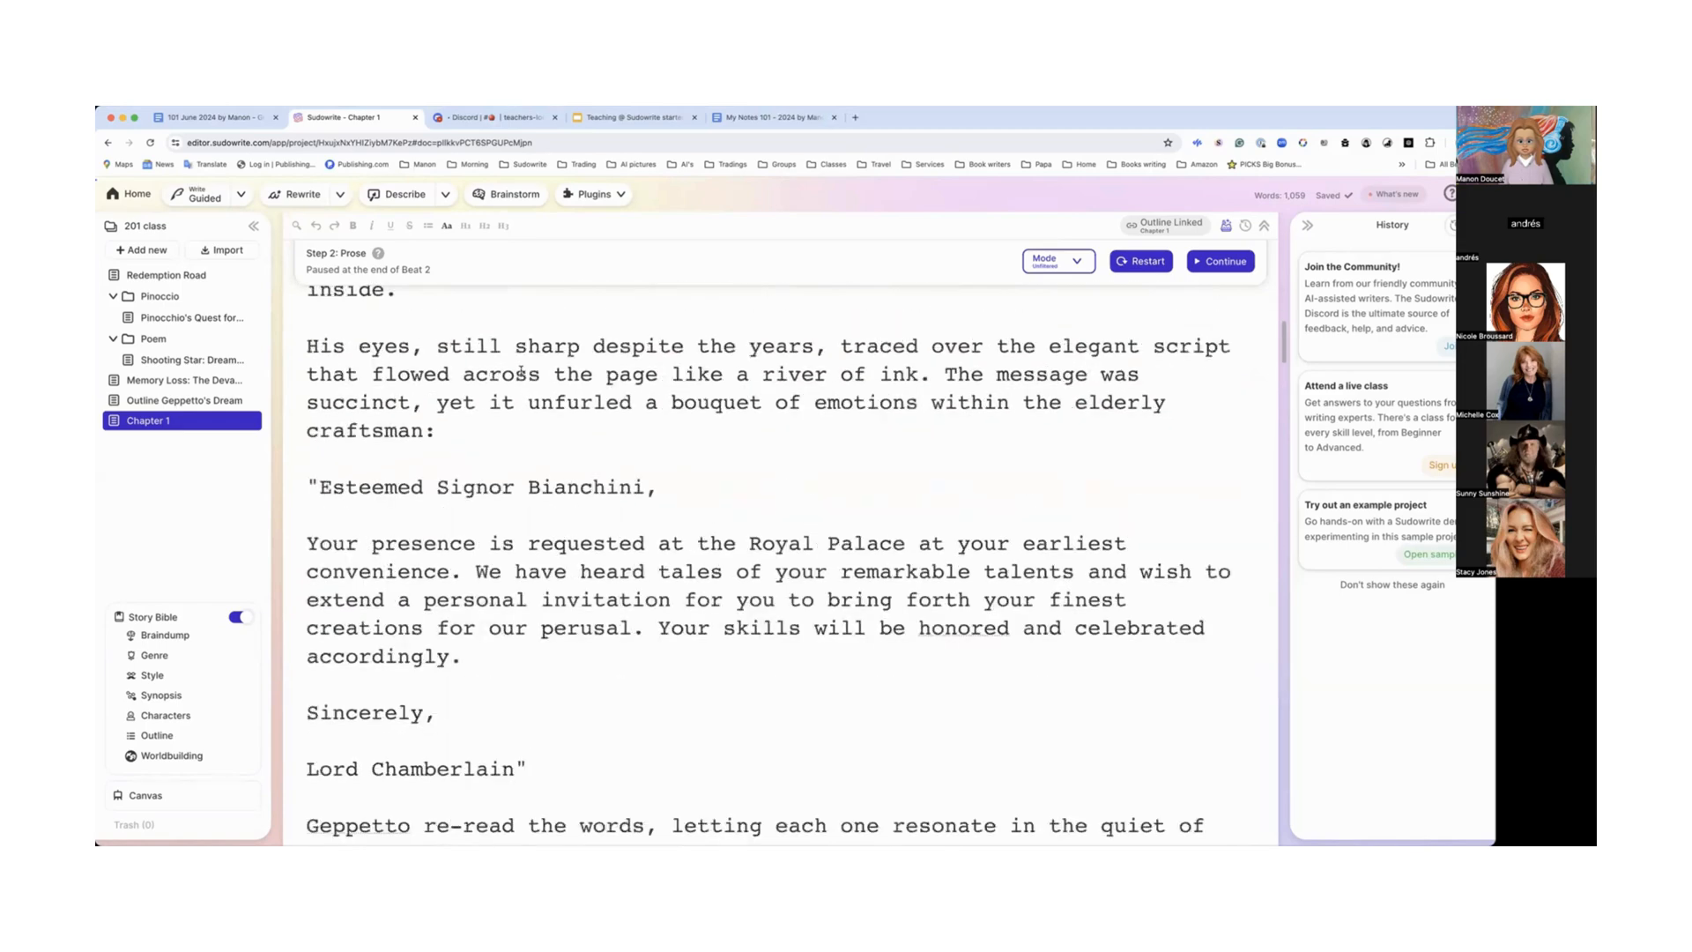
scroll(521, 373, "down", 15)
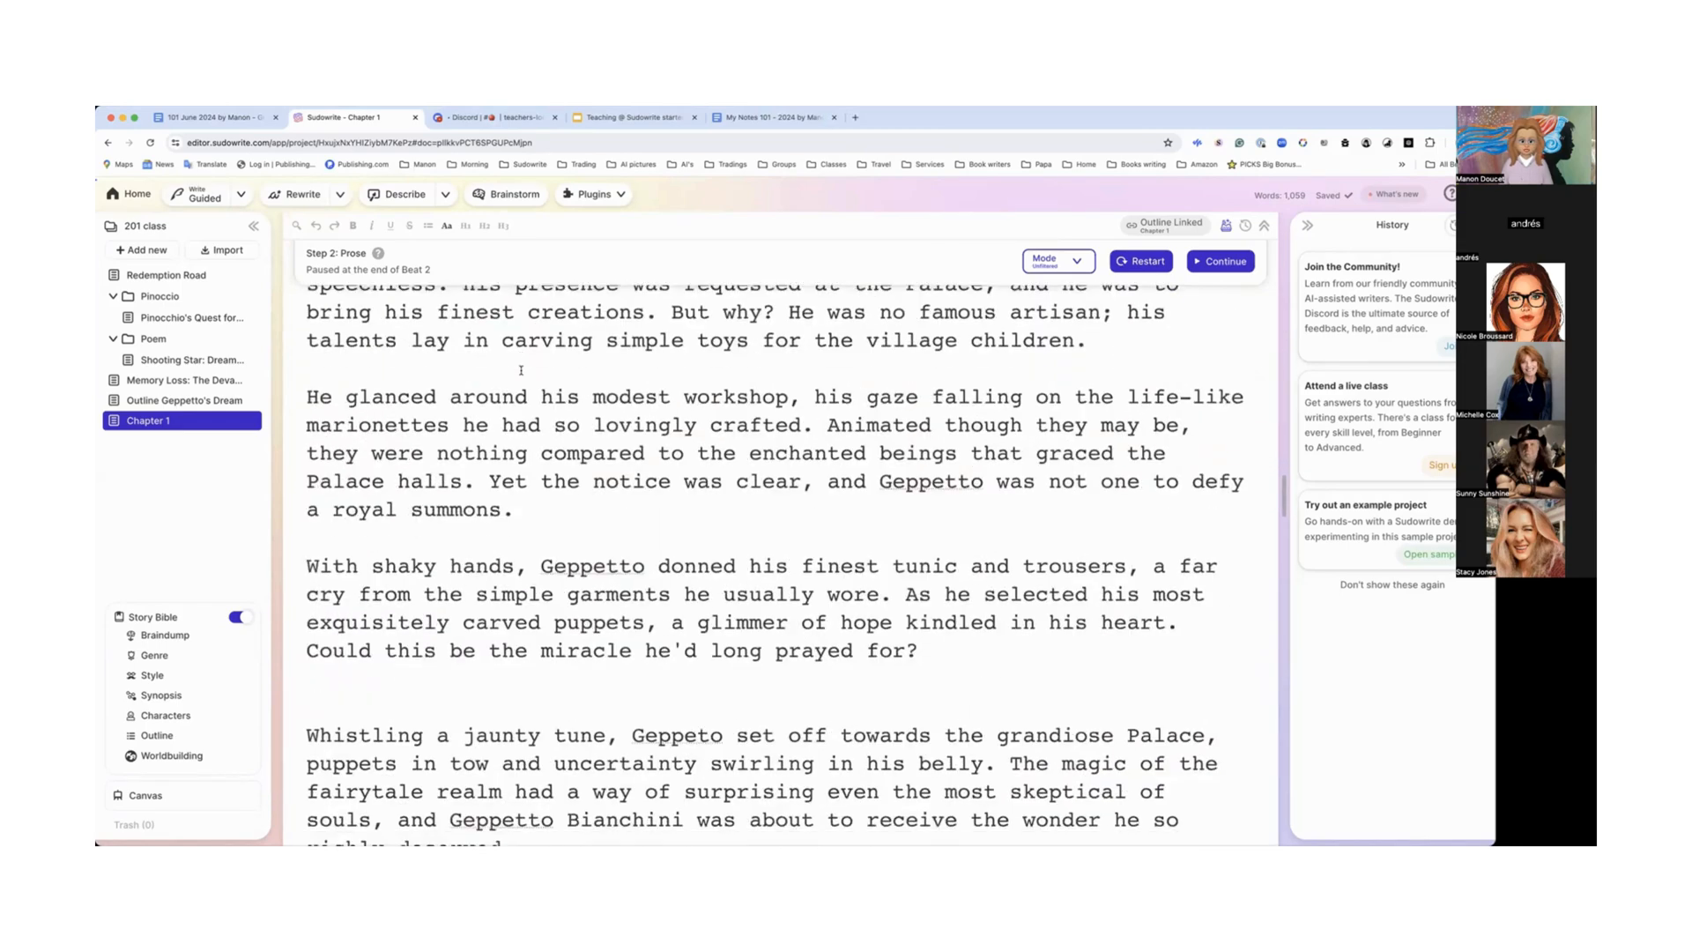
scroll(521, 370, "down", 3)
scroll(521, 370, "up", 10)
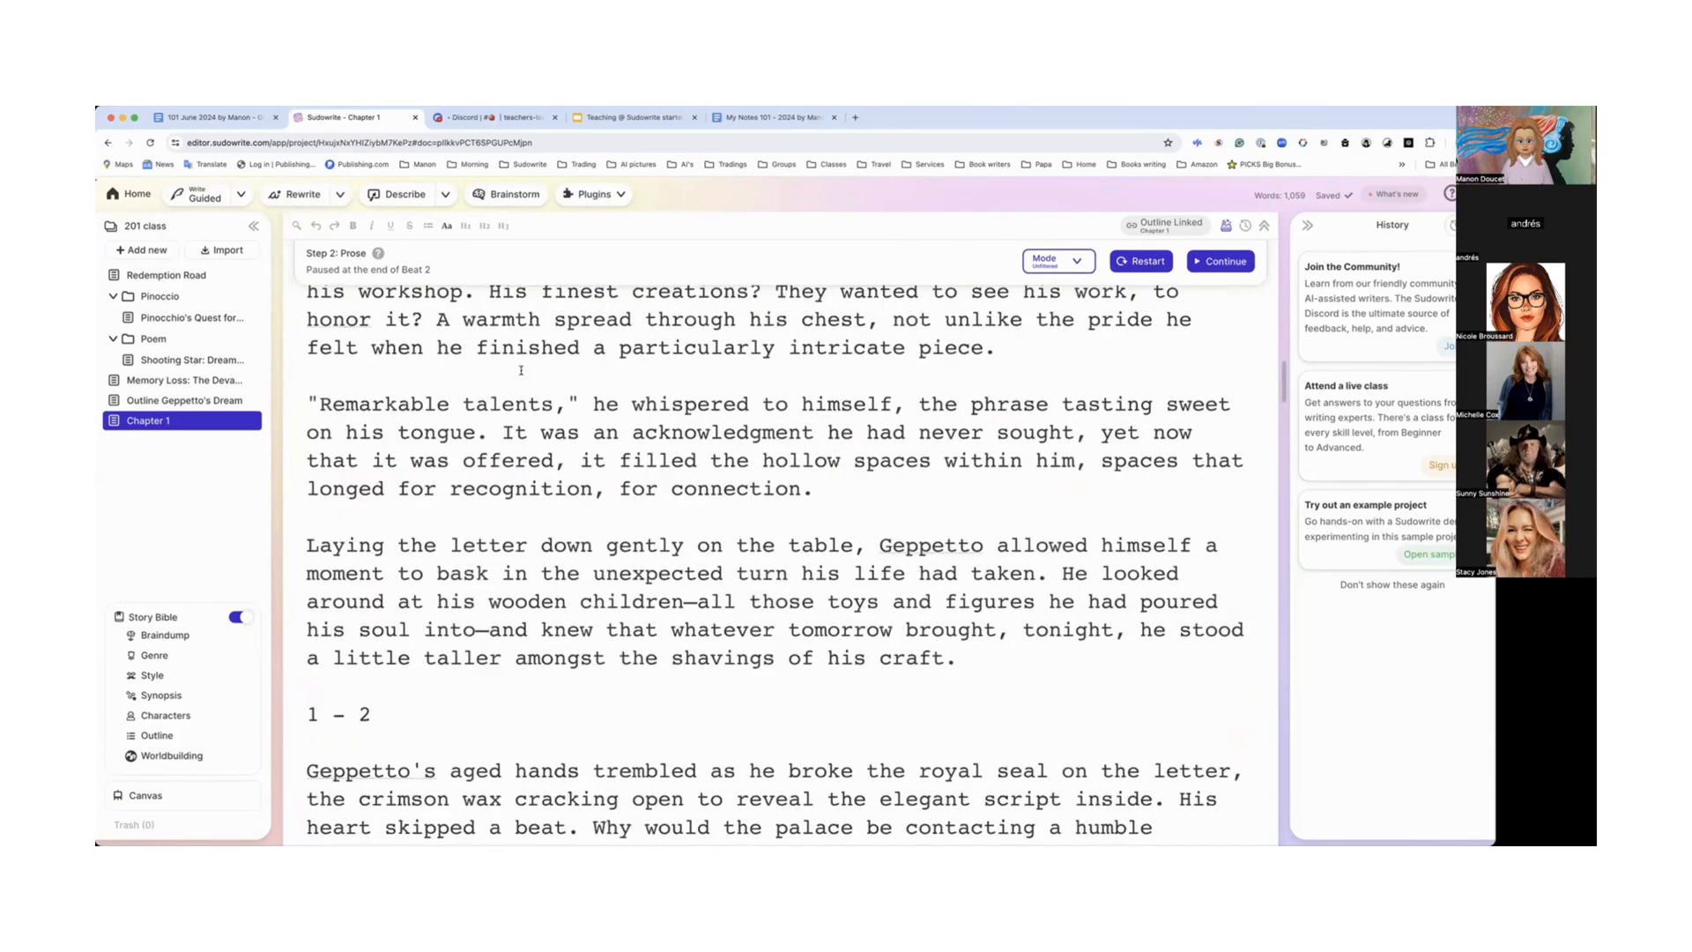
scroll(521, 370, "up", 10)
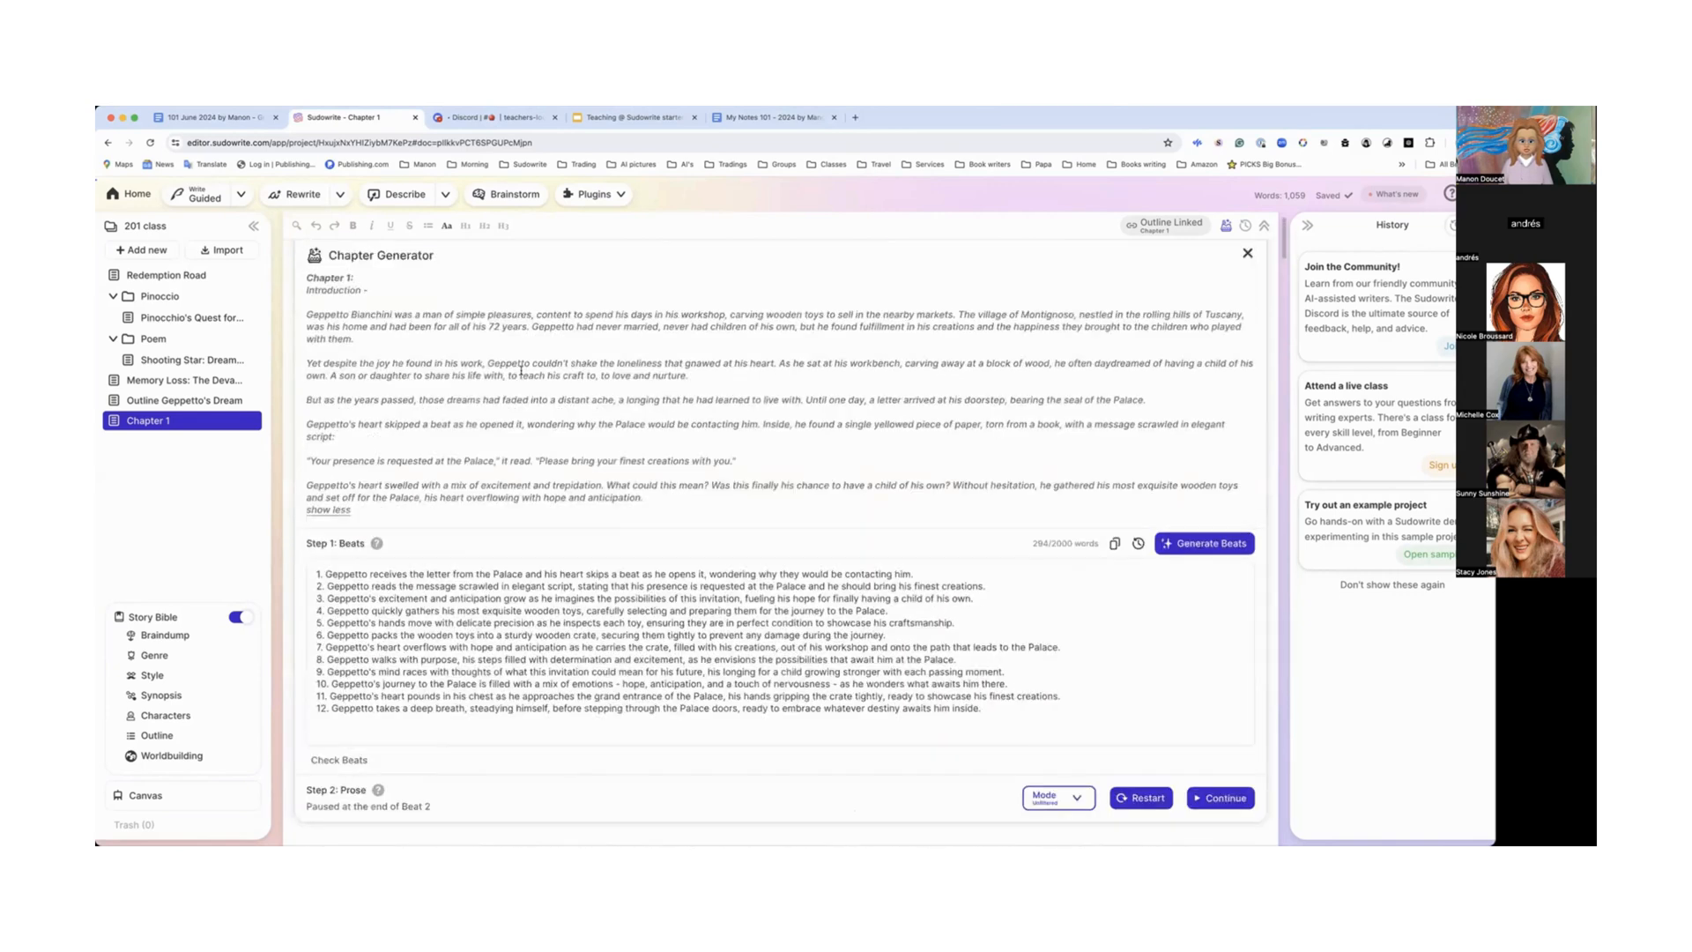
Step: Add a second Chapter 1 document to the project
scroll(521, 372, "down", 5)
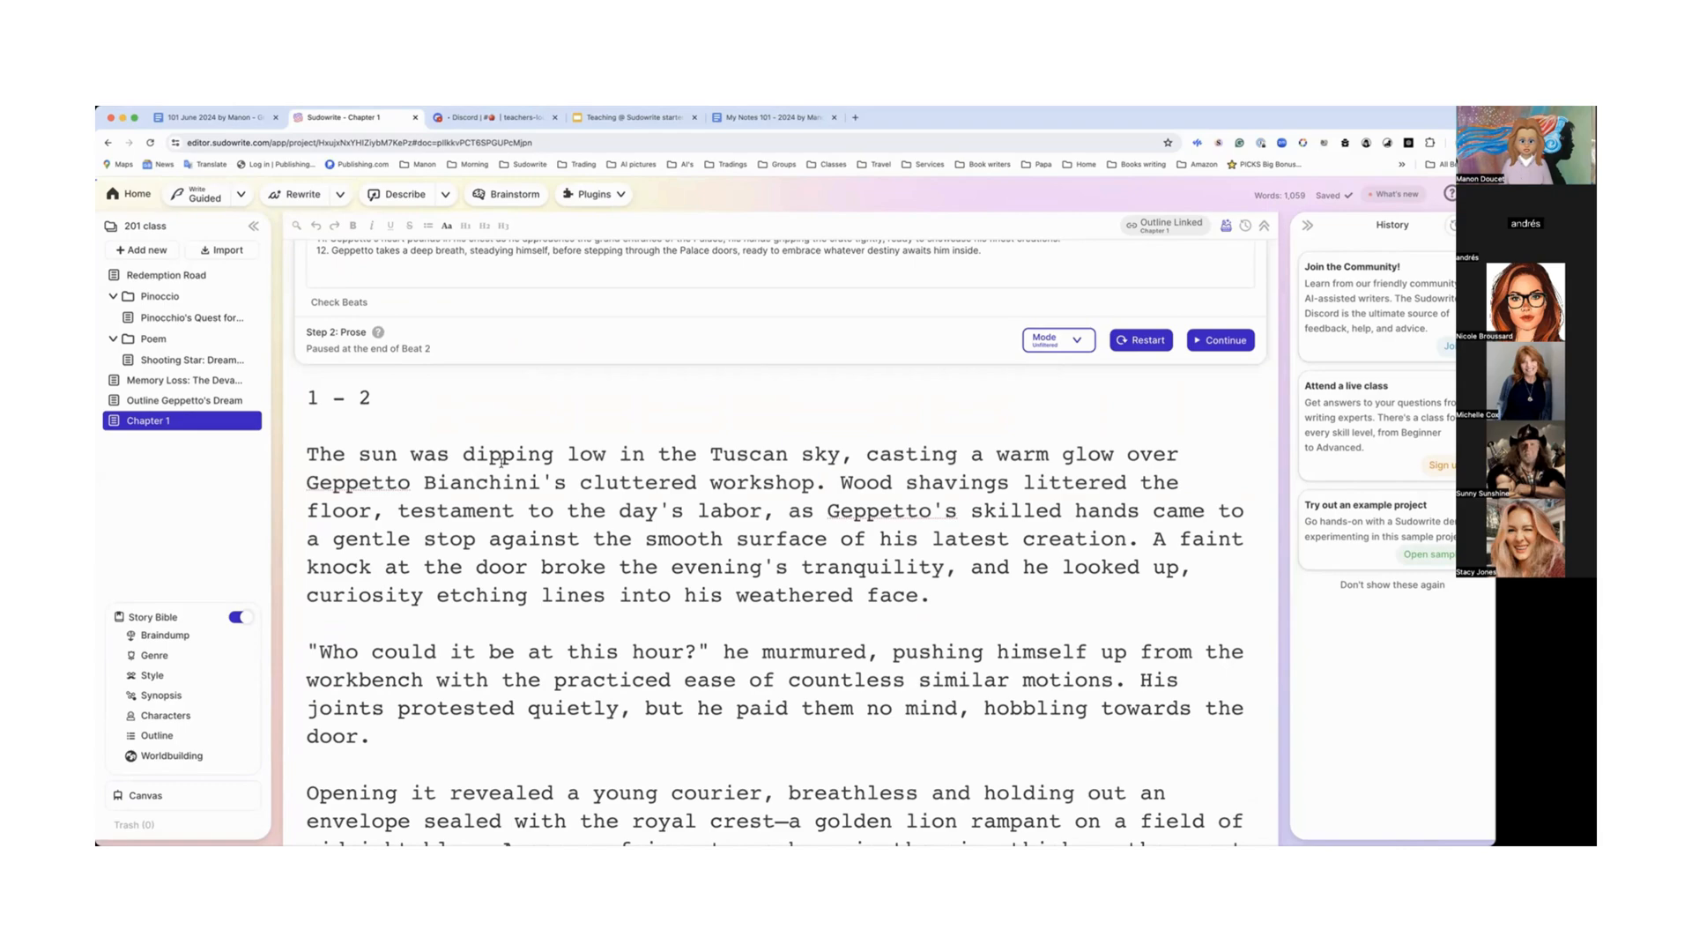
scroll(502, 462, "down", 20)
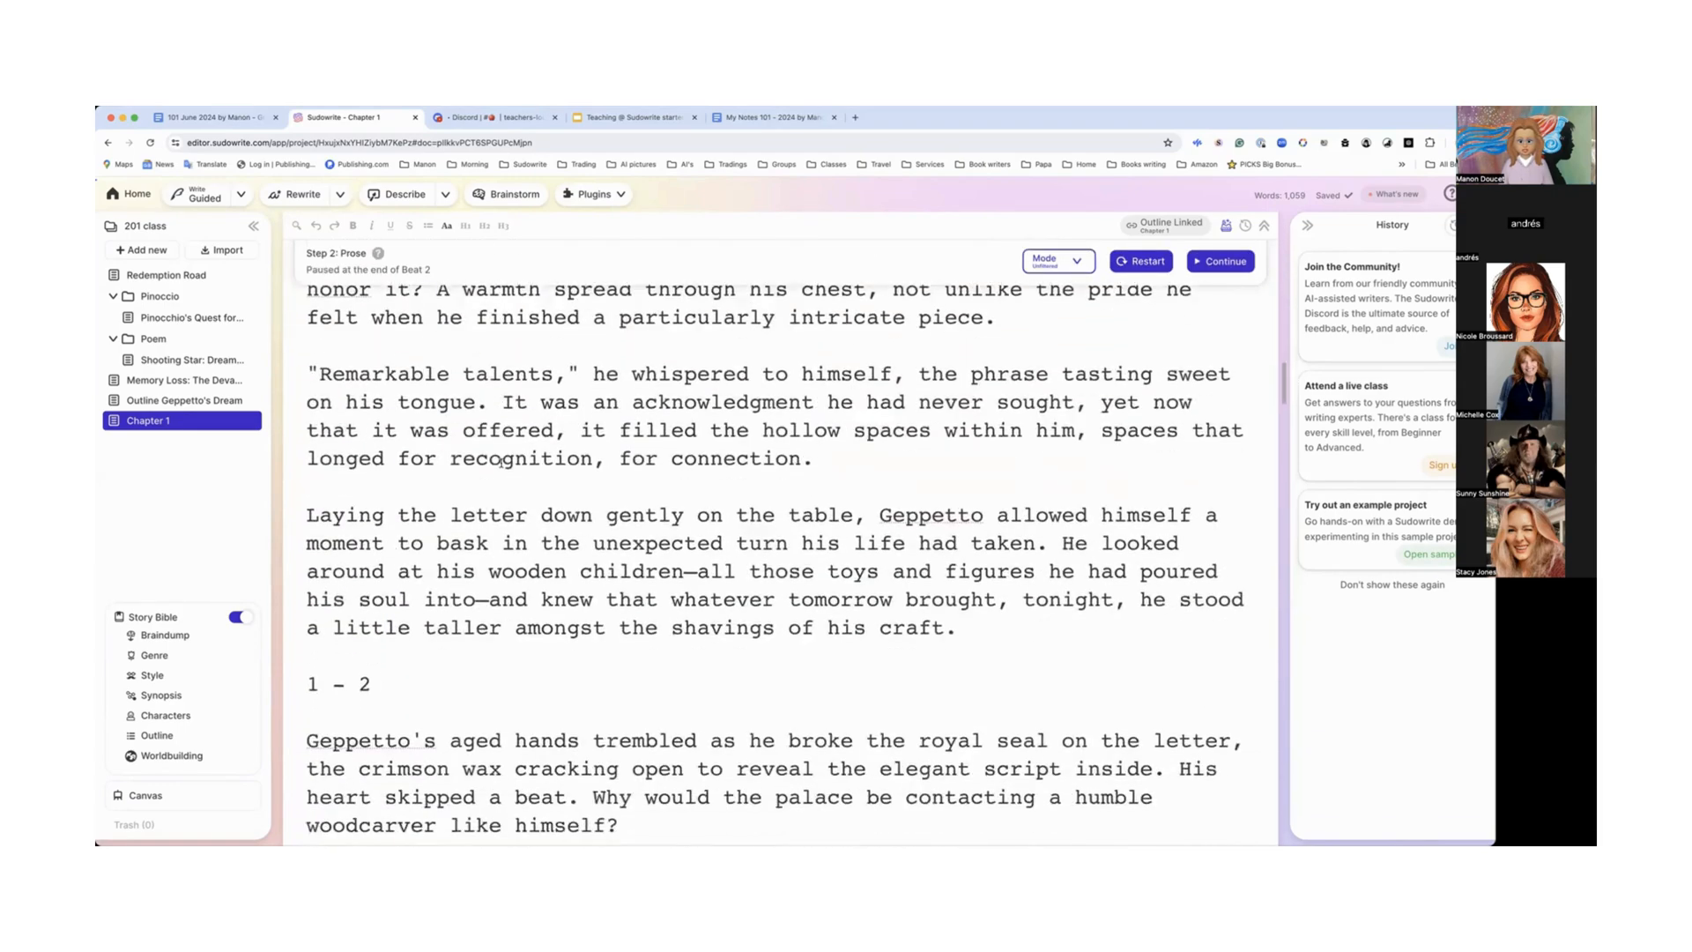
scroll(501, 461, "down", 3)
scroll(499, 459, "up", 8)
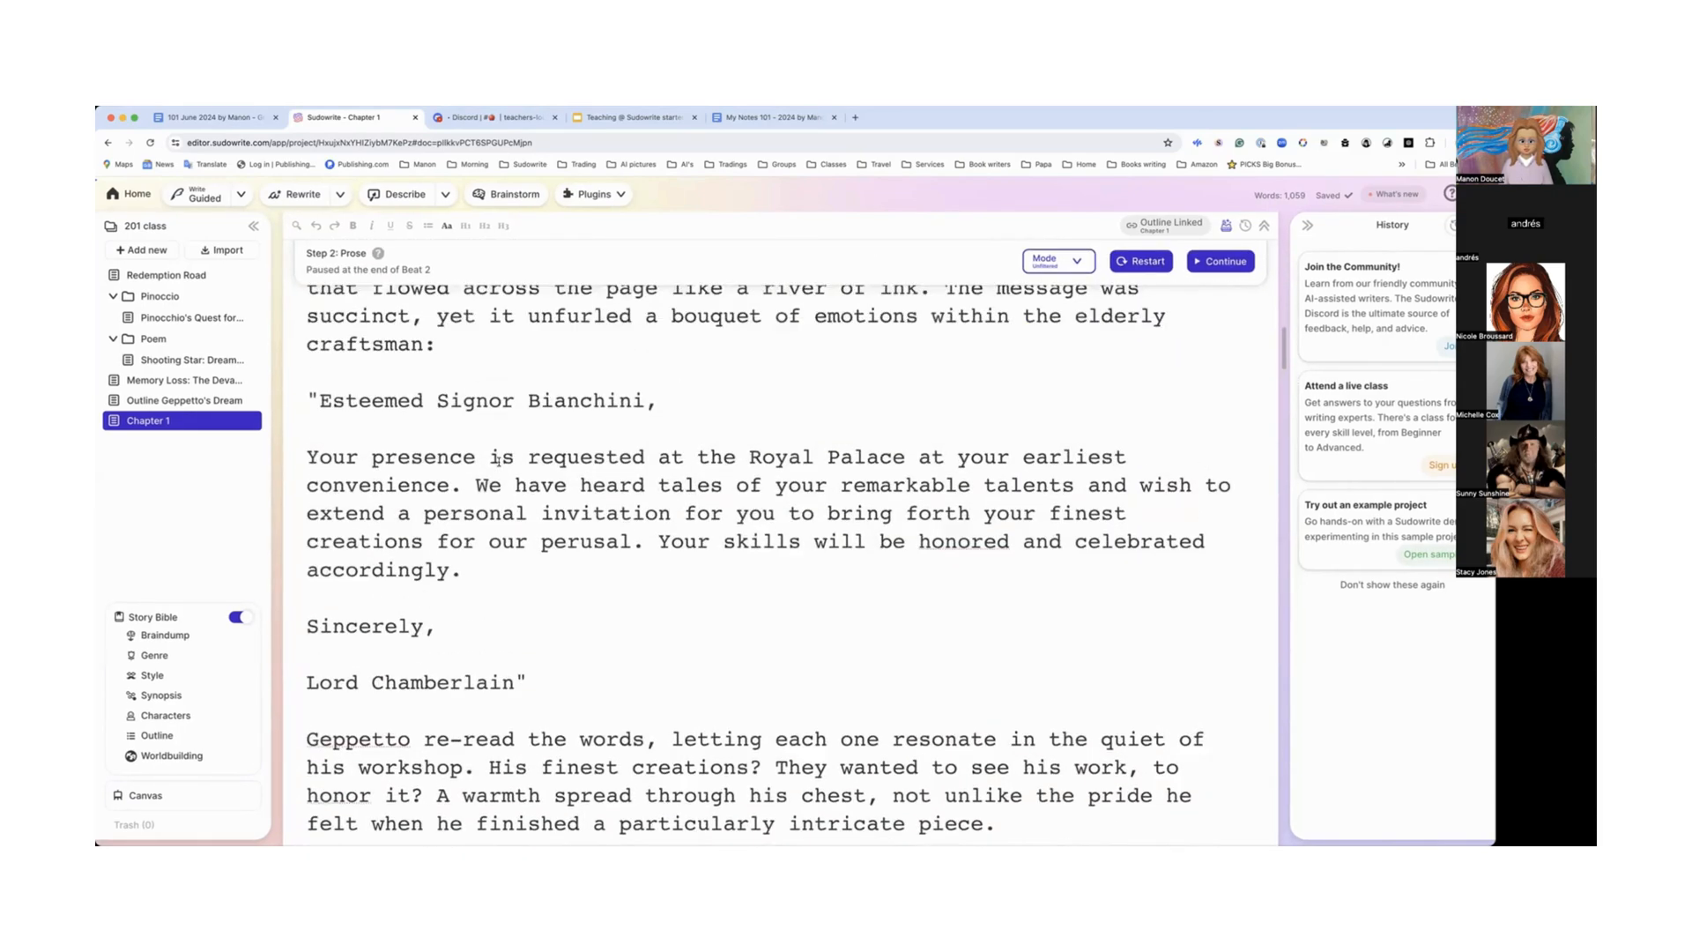
scroll(498, 459, "up", 10)
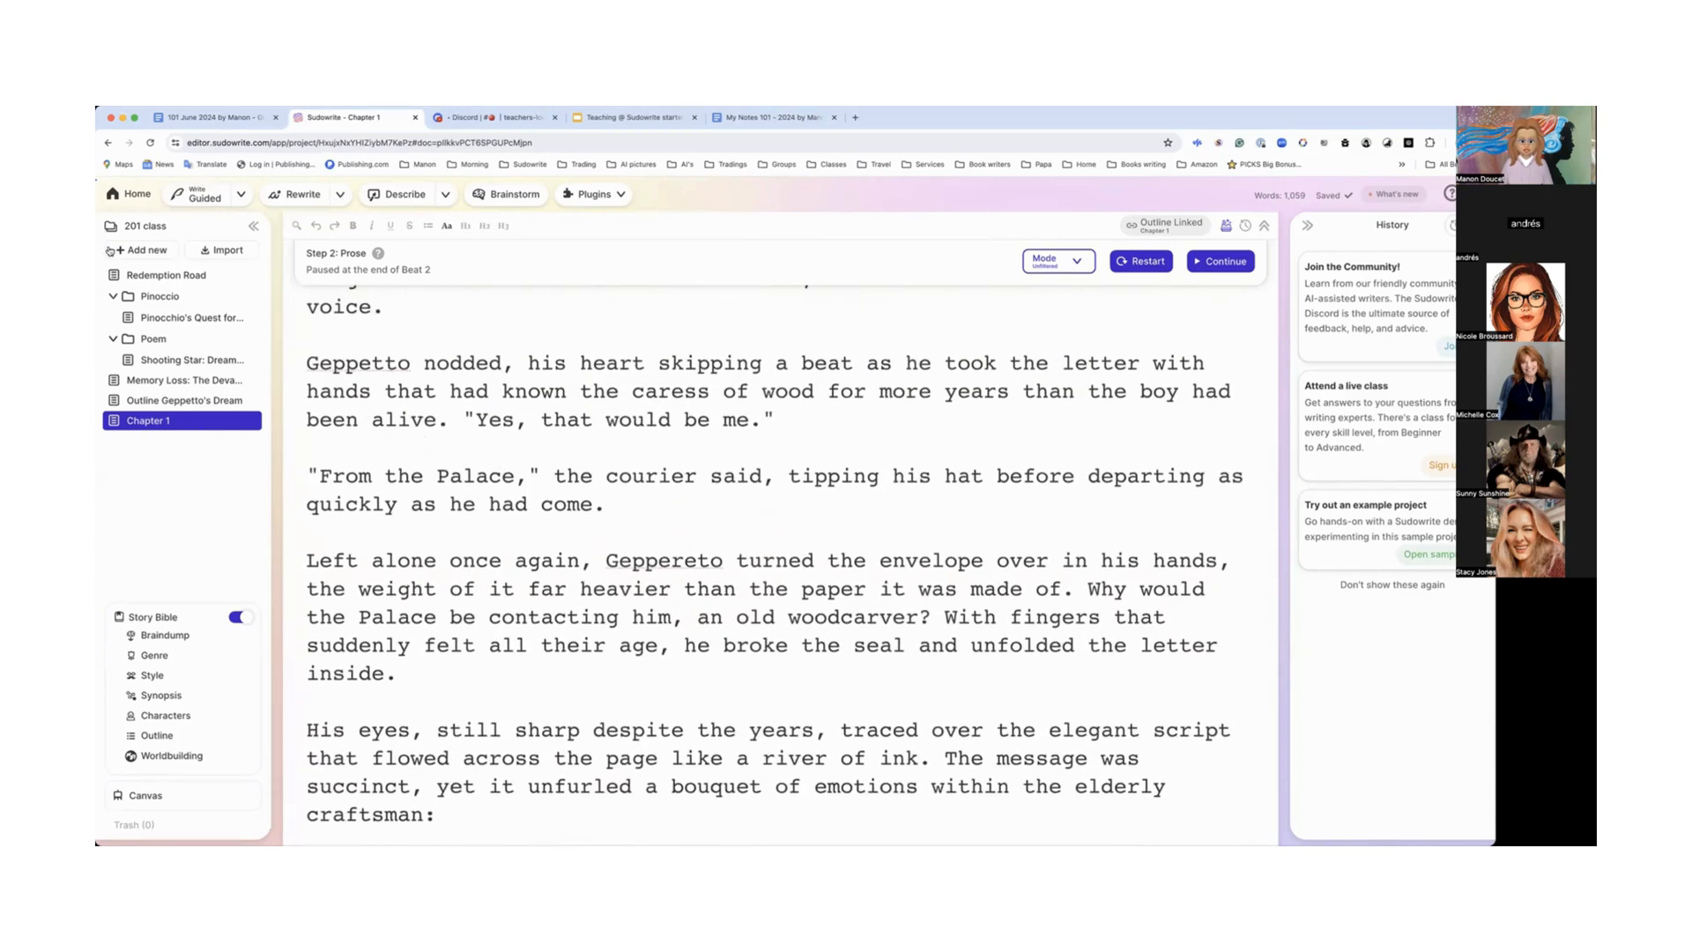
left_click(141, 250)
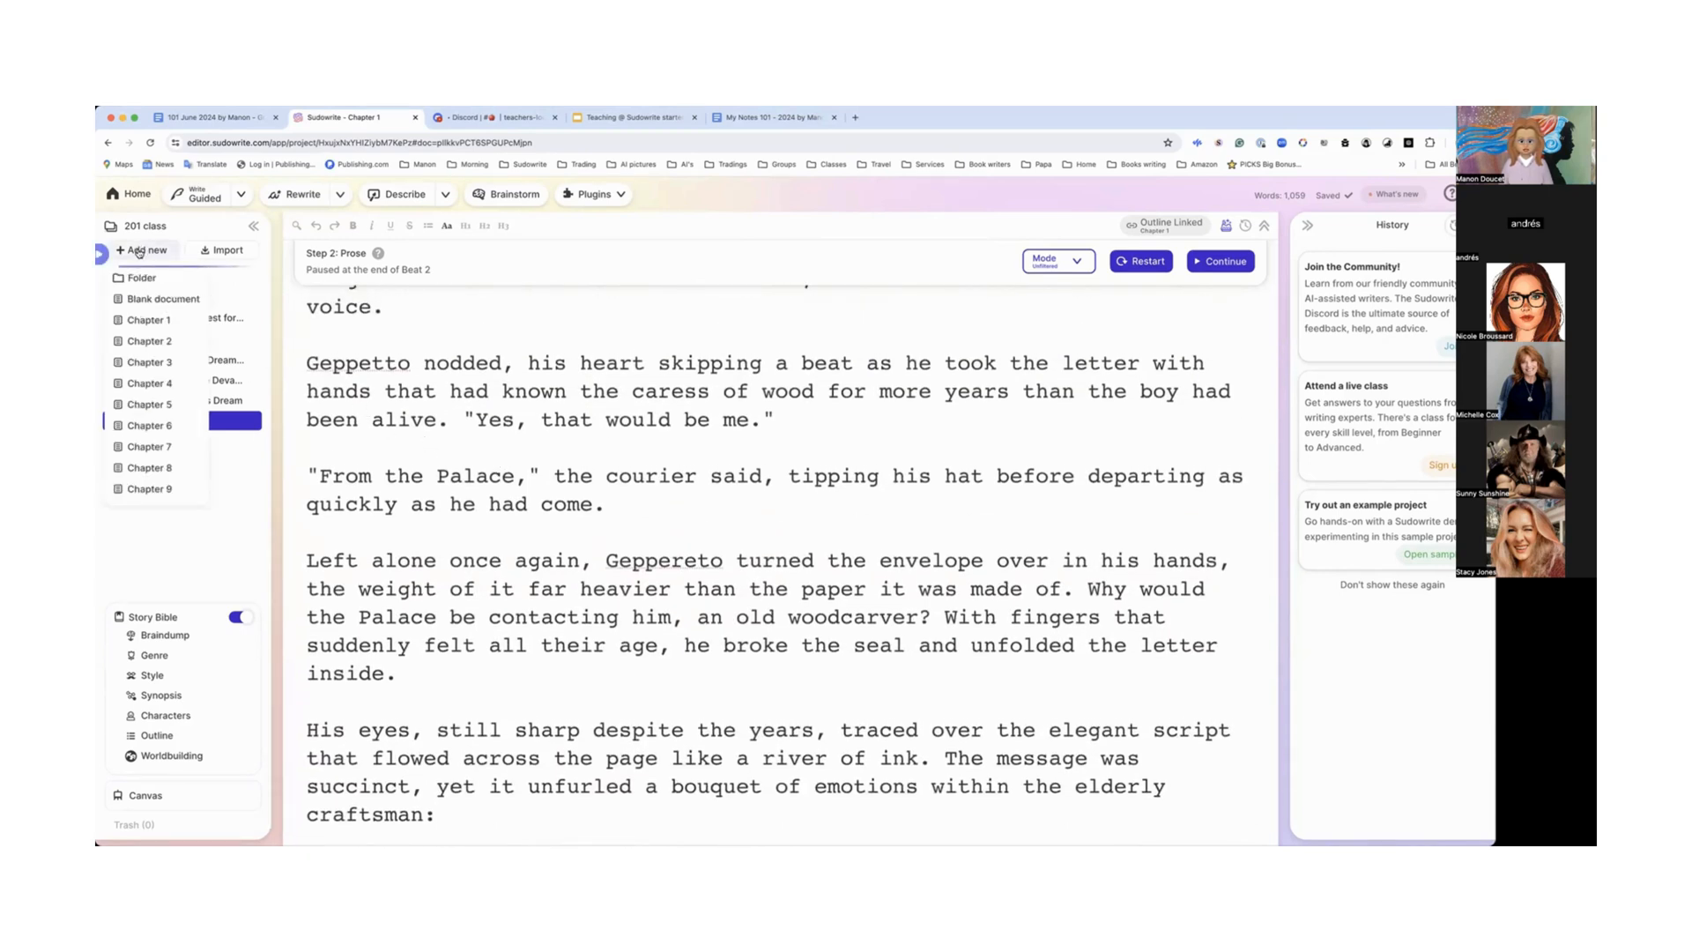
left_click(145, 320)
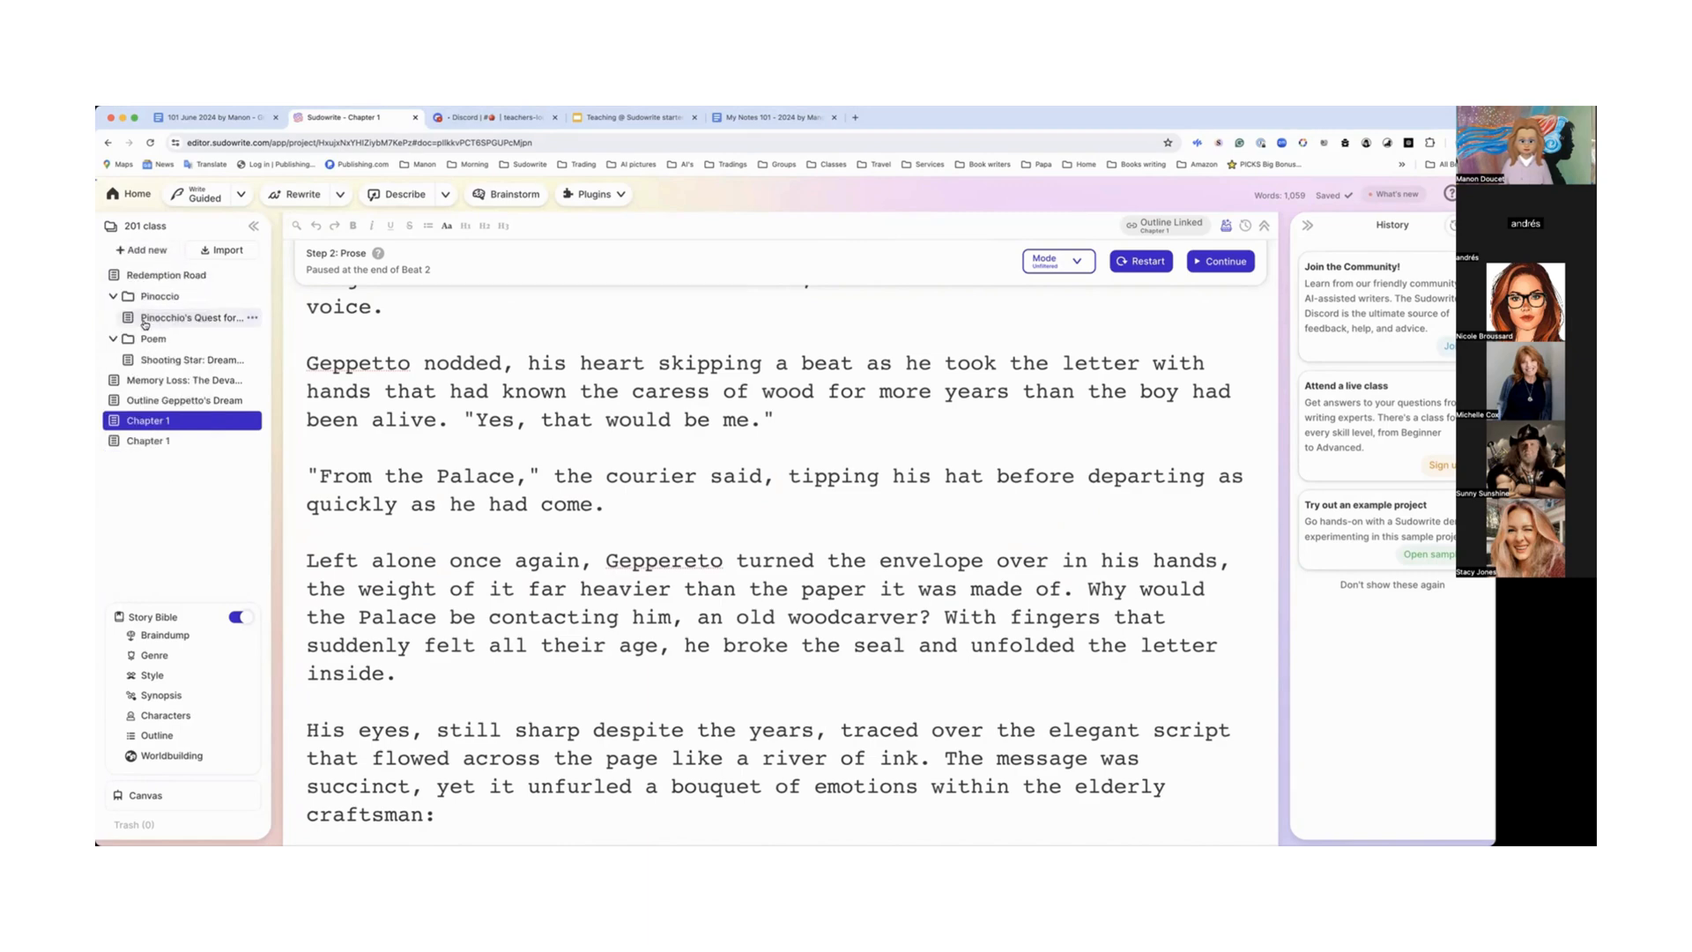
Step: Copy the twelve beats from the original Chapter 1 into the beats of the new Chapter 1, without a trailing blank line
scroll(320, 397, "up", 10)
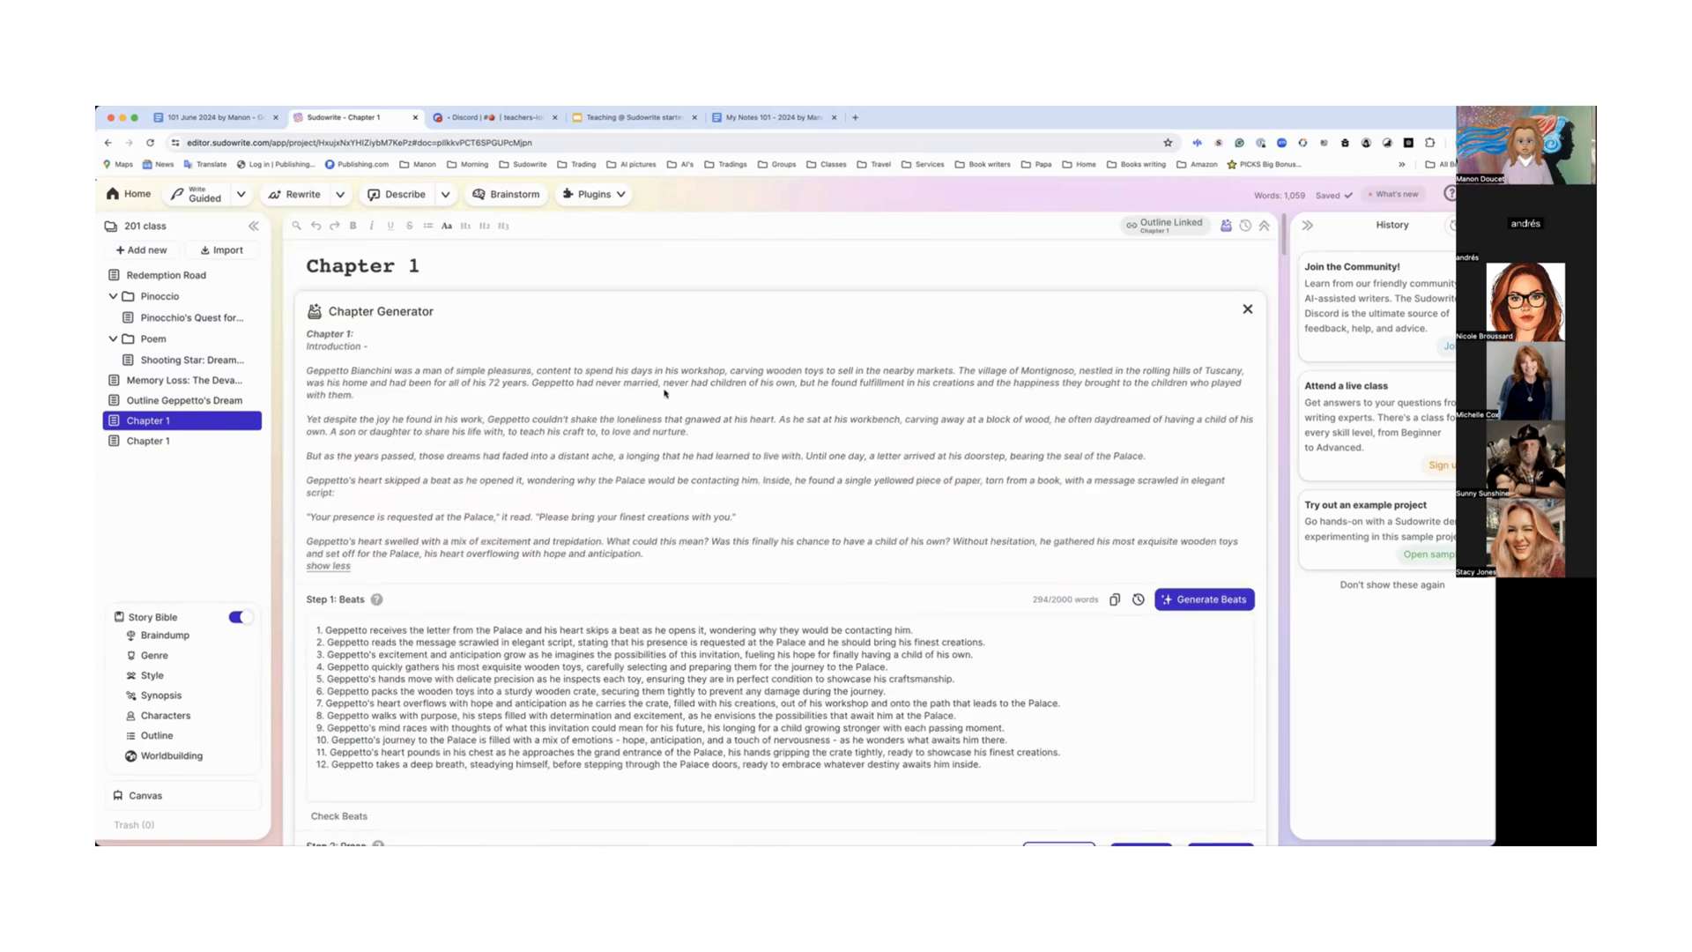
scroll(865, 421, "down", 5)
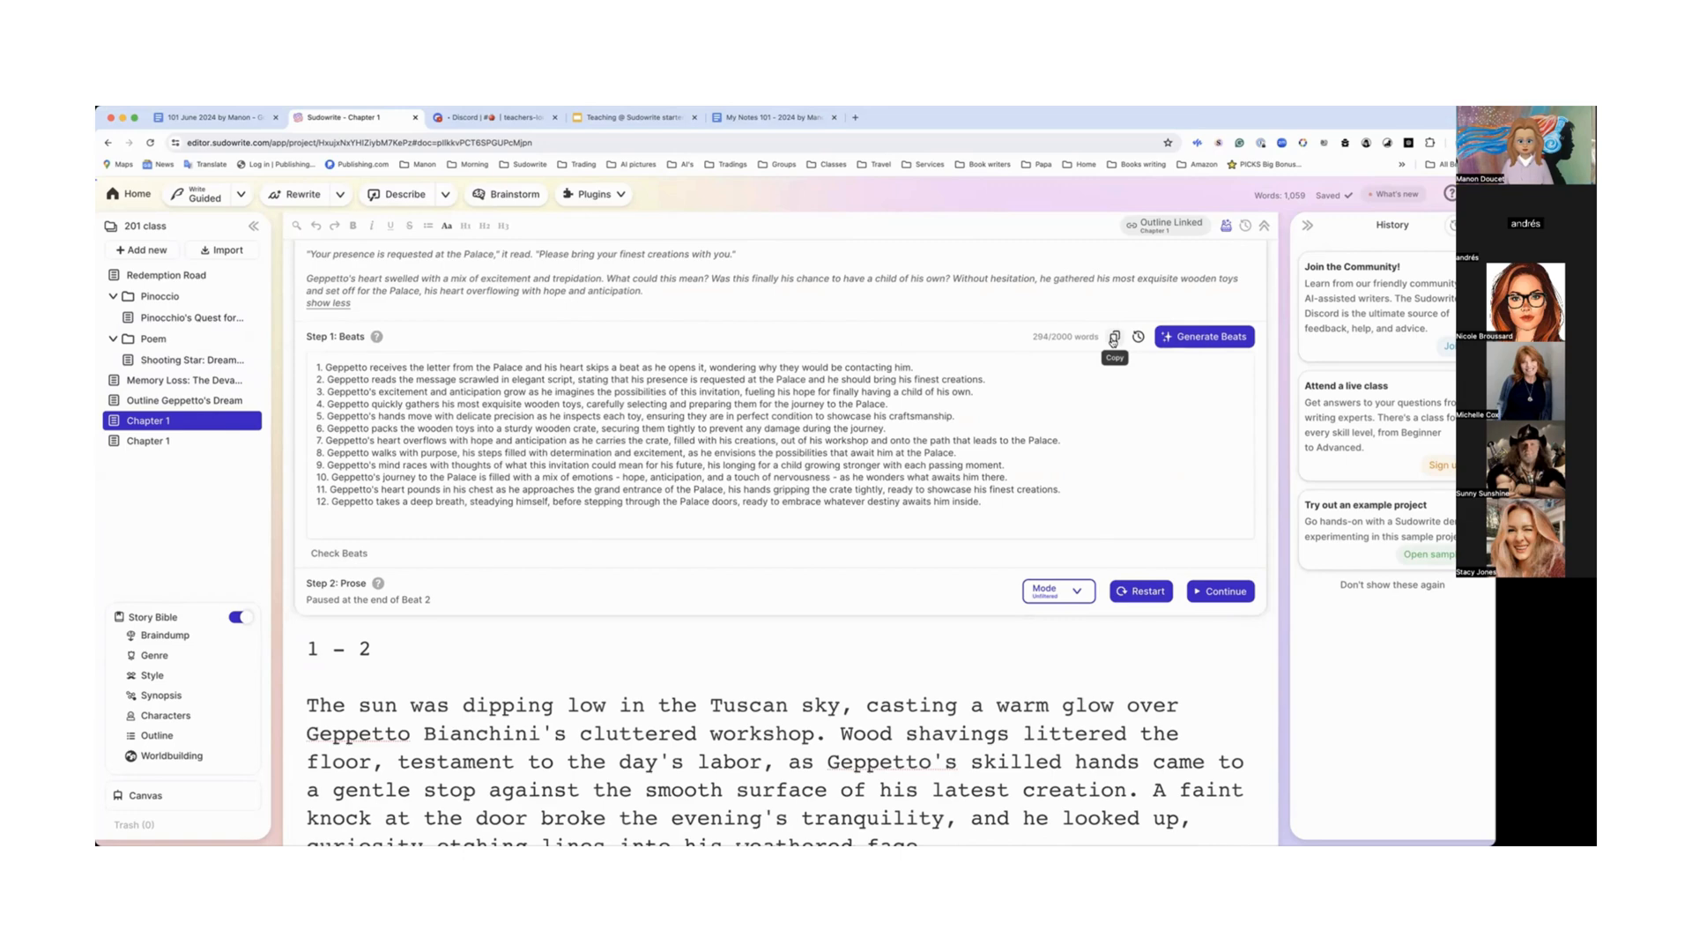
left_click(150, 443)
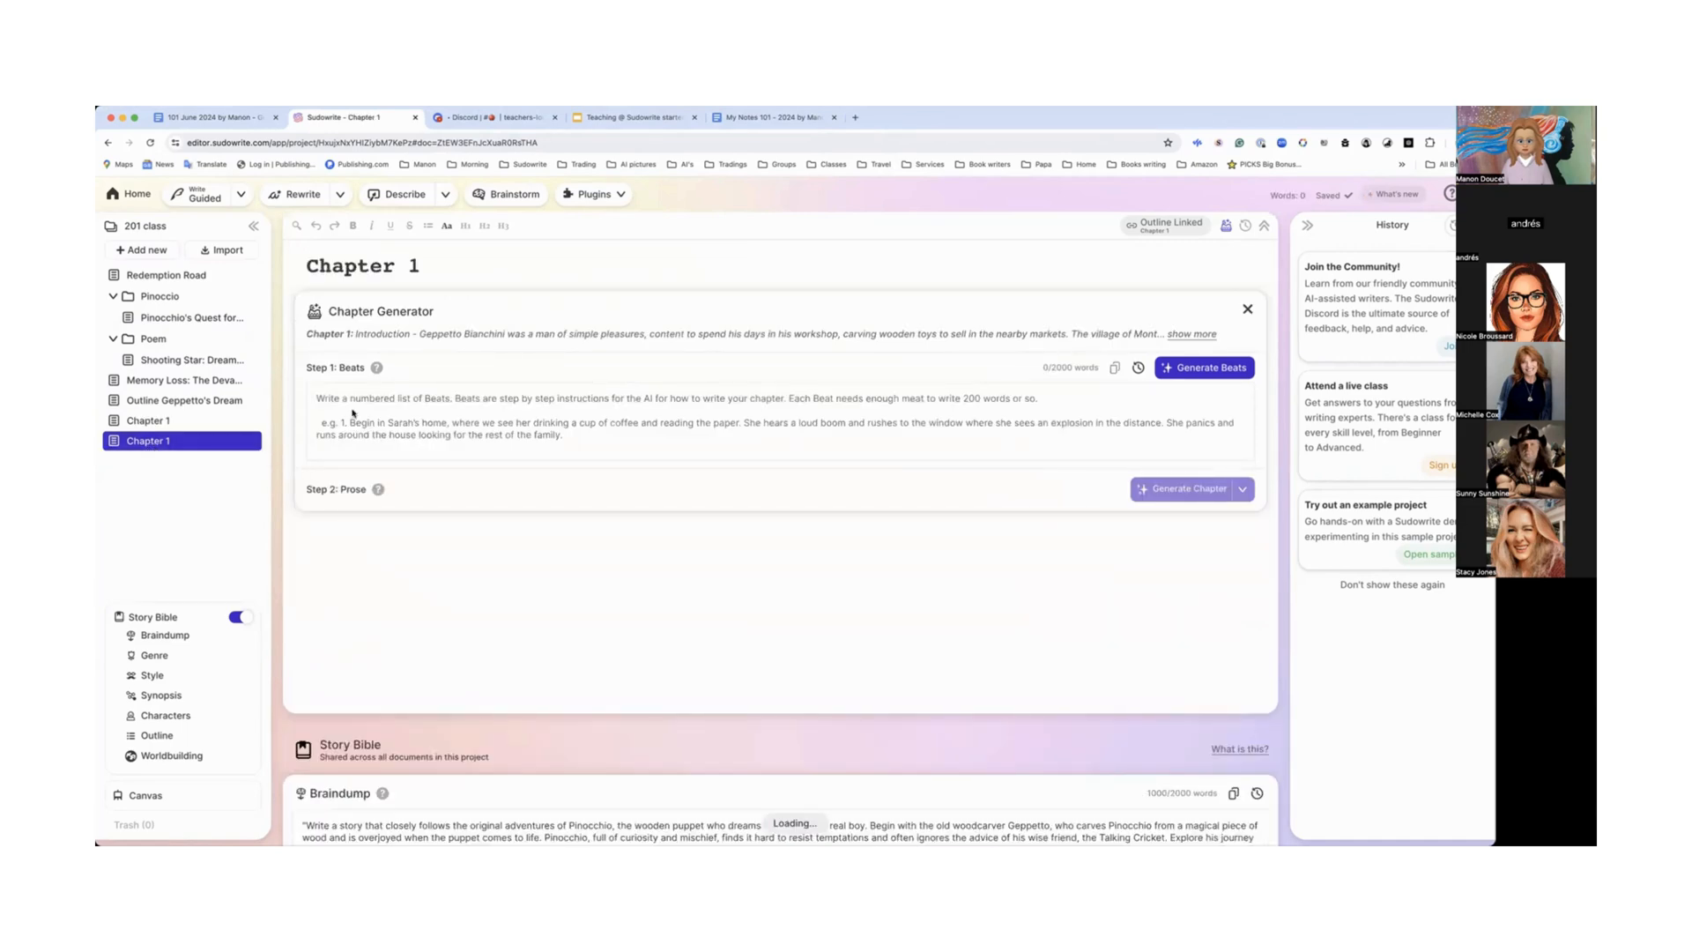
left_click(352, 410)
type("1. Geppetto receives the letter from the Palace and his heart skips a beat as he opens it, wondering why they would be contacting him. 2. Geppetto reads the message scrawled in elegant script, stating that his presence is requested at the Palace and he should bring his finest creations. 3. Geppetto's excitement and anticipation grow as he imagines the possibilities of this invitation, fueling his hope for finally having a child of his own. 4. Geppetto quickly gathers his most exquisite wooden toys, carefully selecting and preparing them for the journey to the Palace. 5. Geppetto's hands move with delicate precision as he inspects each toy, ensuring they are in perfect condition to showcase his craftsmanship. 6. Geppetto packs the wooden toys into a sturdy wooden crate, securing them tightly to prevent any damage during the journey. 7. Geppetto's heart overflows with hope and anticipation as he carries the crate, filled with his creations, out of his workshop and onto the path that leads to the Palace. 8. Geppetto walks with purpose, his steps filled with determination and excitement, as he envisions the possibilities that await him at the Palace. 9. Geppetto's mind races with thoughts of what this invitation could mean for his future, his longing for a child growing stronger with each passing moment. 10. Geppetto's journey to the Palace is filled with a mix of emotions - hope, anticipation, and a touch of nervousness - as he wonders what awaits him there. 11. Geppetto's heart pounds in his chest as he approaches the grand entrance of the Palace, his hands gripping the crate tightly, ready to showcase his finest creations. 12. Geppetto takes a deep breath, steadying himself, before stepping through the Palace doors, ready to embrace whatever destiny awaits him inside.")
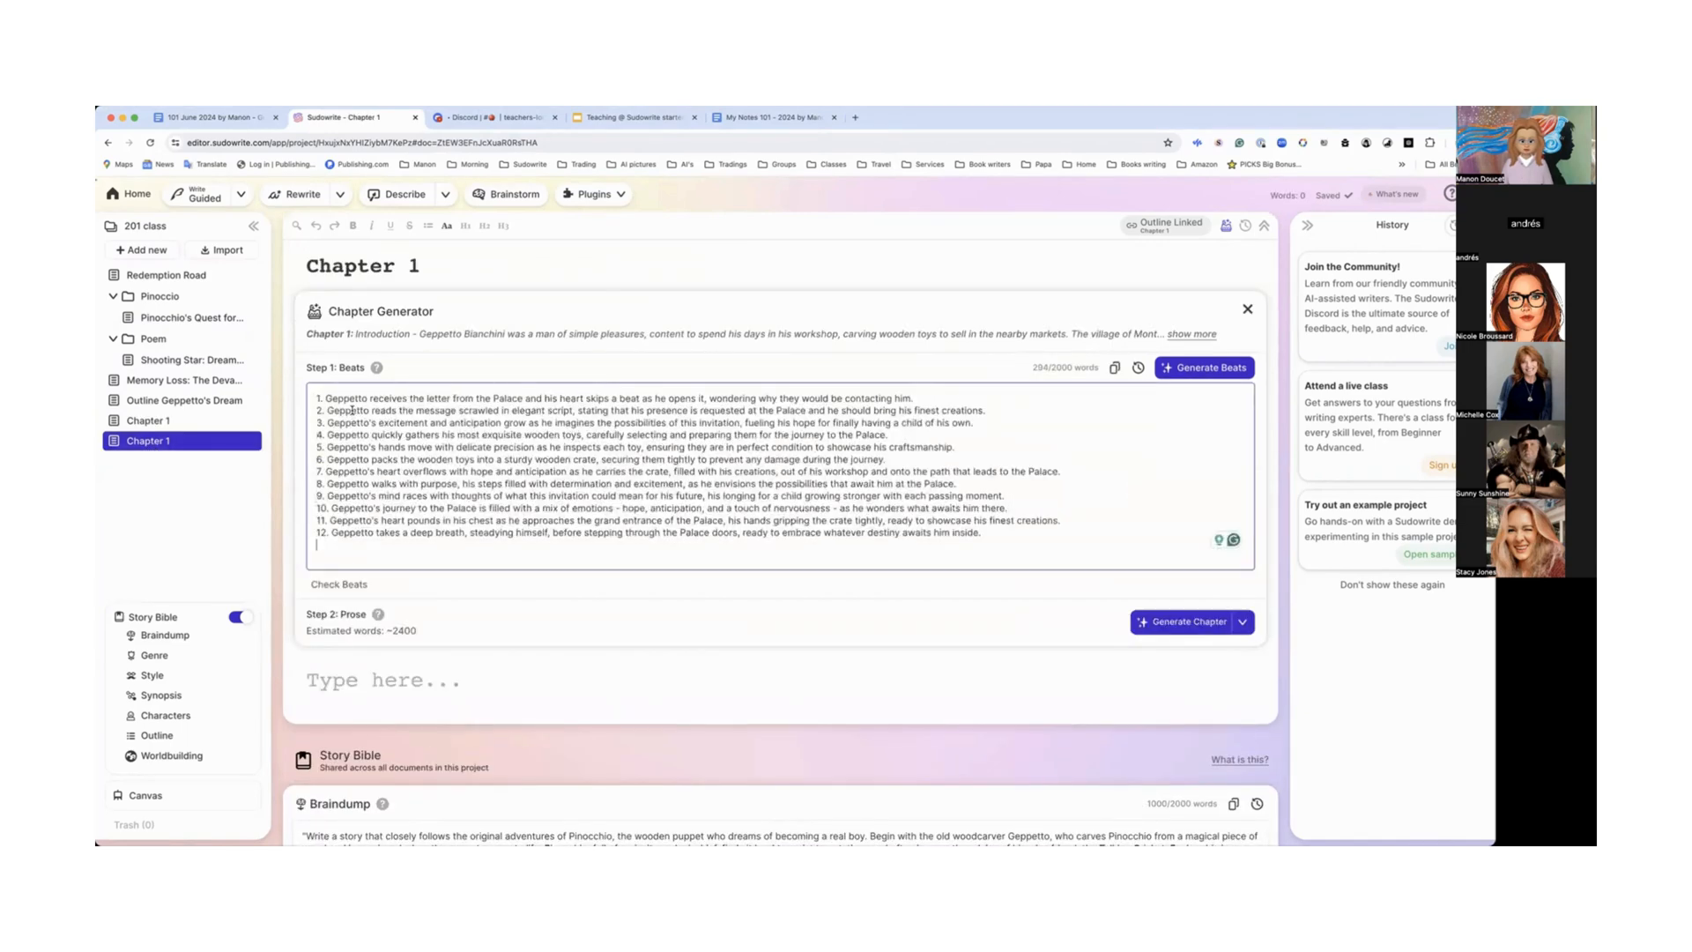
key("BackSpace")
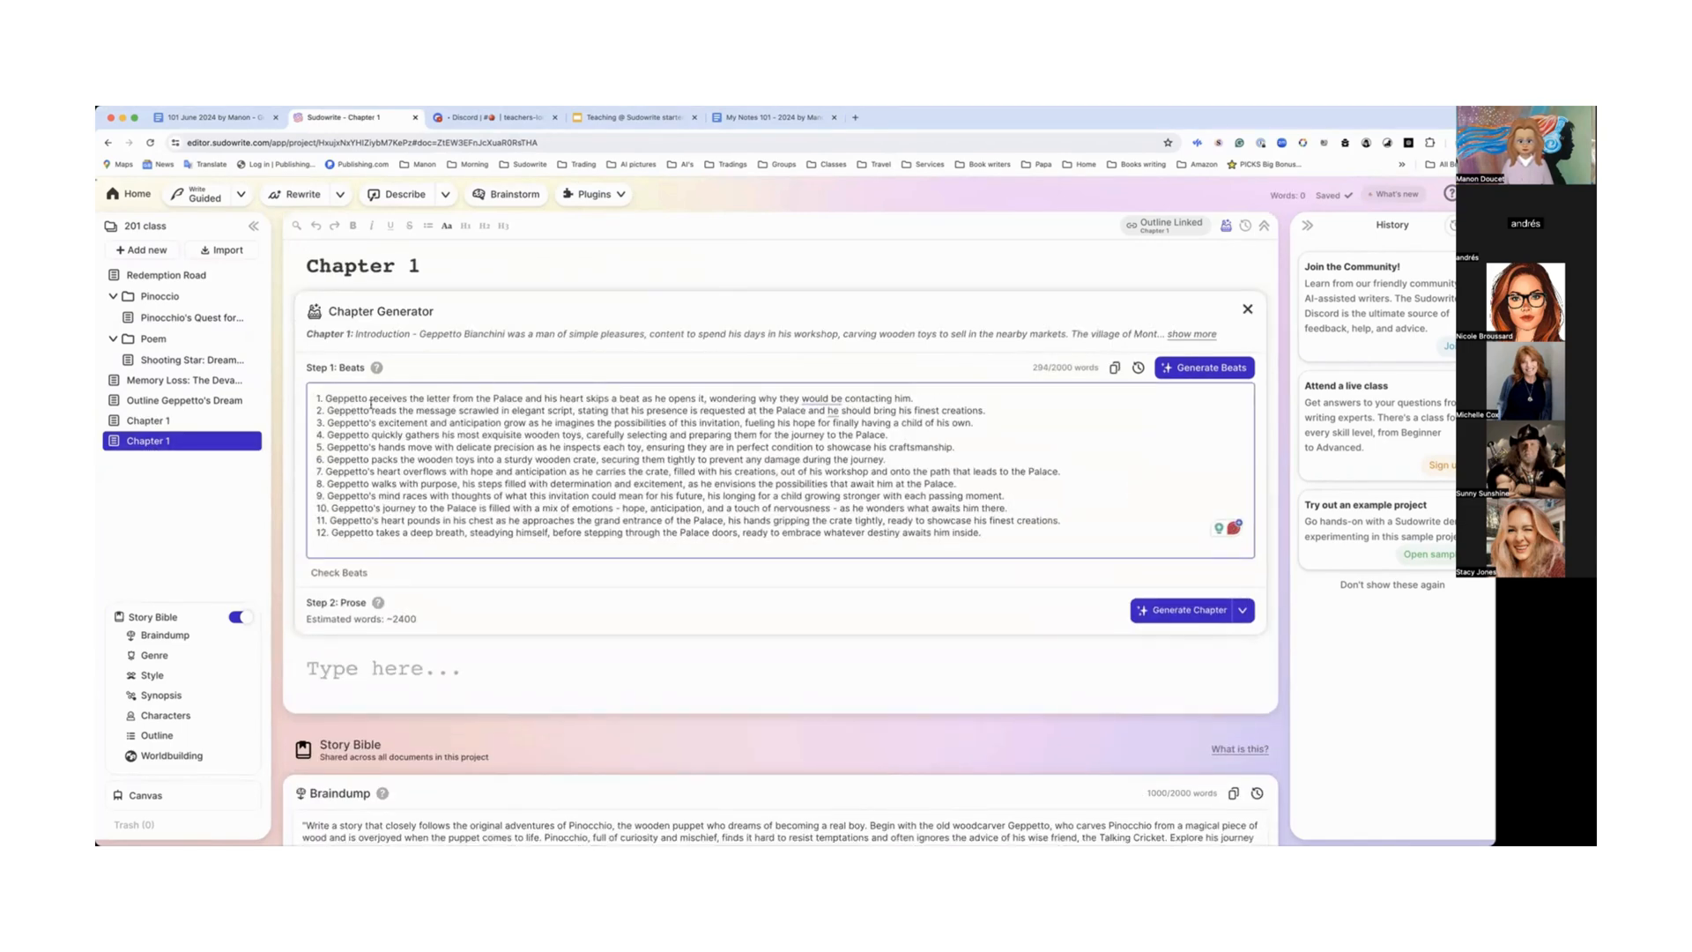
Step: Choose the prose mode for generating the new Chapter 1, and reopen the original Chapter 1
left_click(1243, 610)
scroll(1180, 615, "down", 1)
left_click(1170, 675)
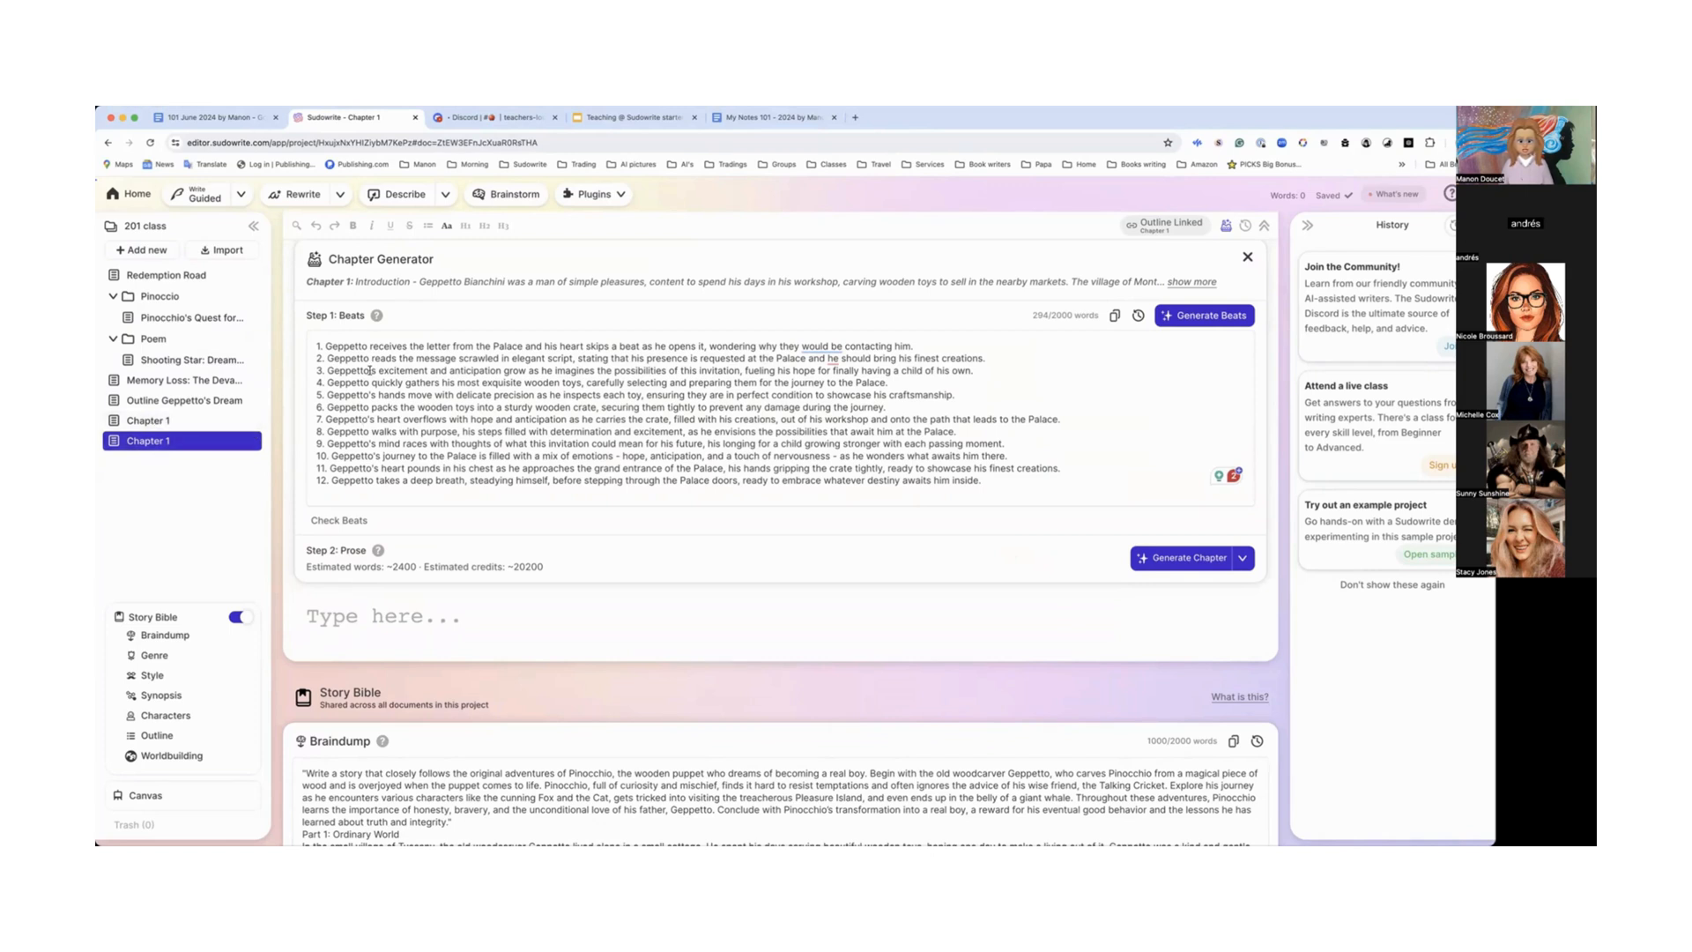
left_click(159, 424)
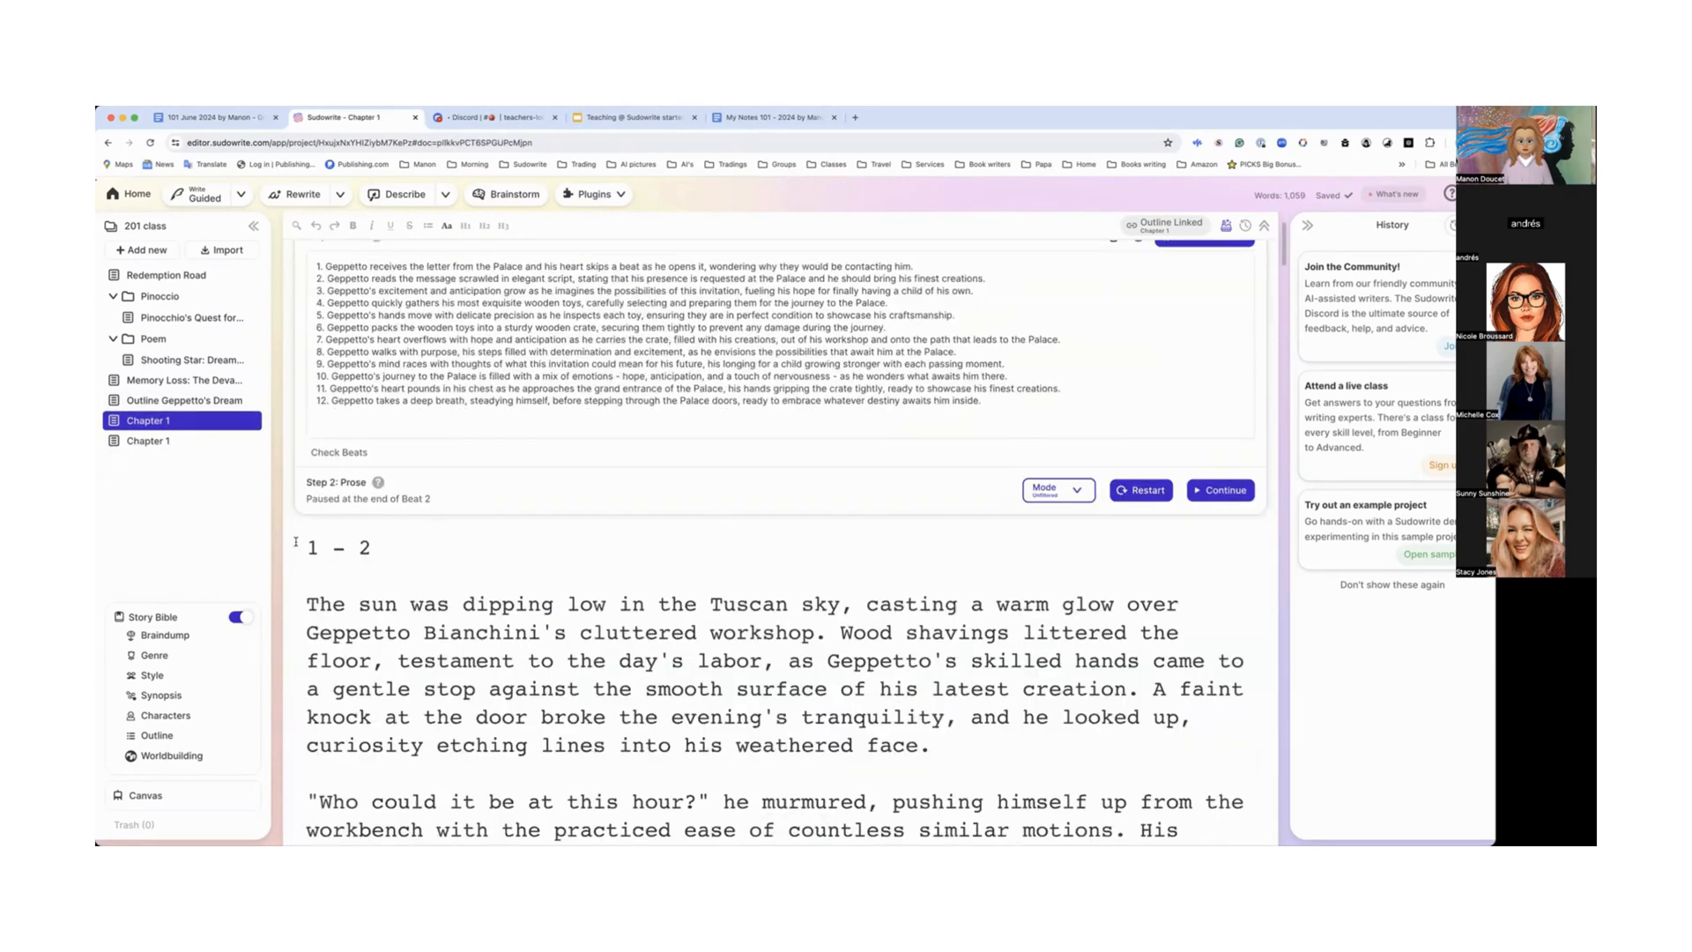
scroll(423, 565, "down", 10)
key("super+a")
scroll(436, 527, "down", 15)
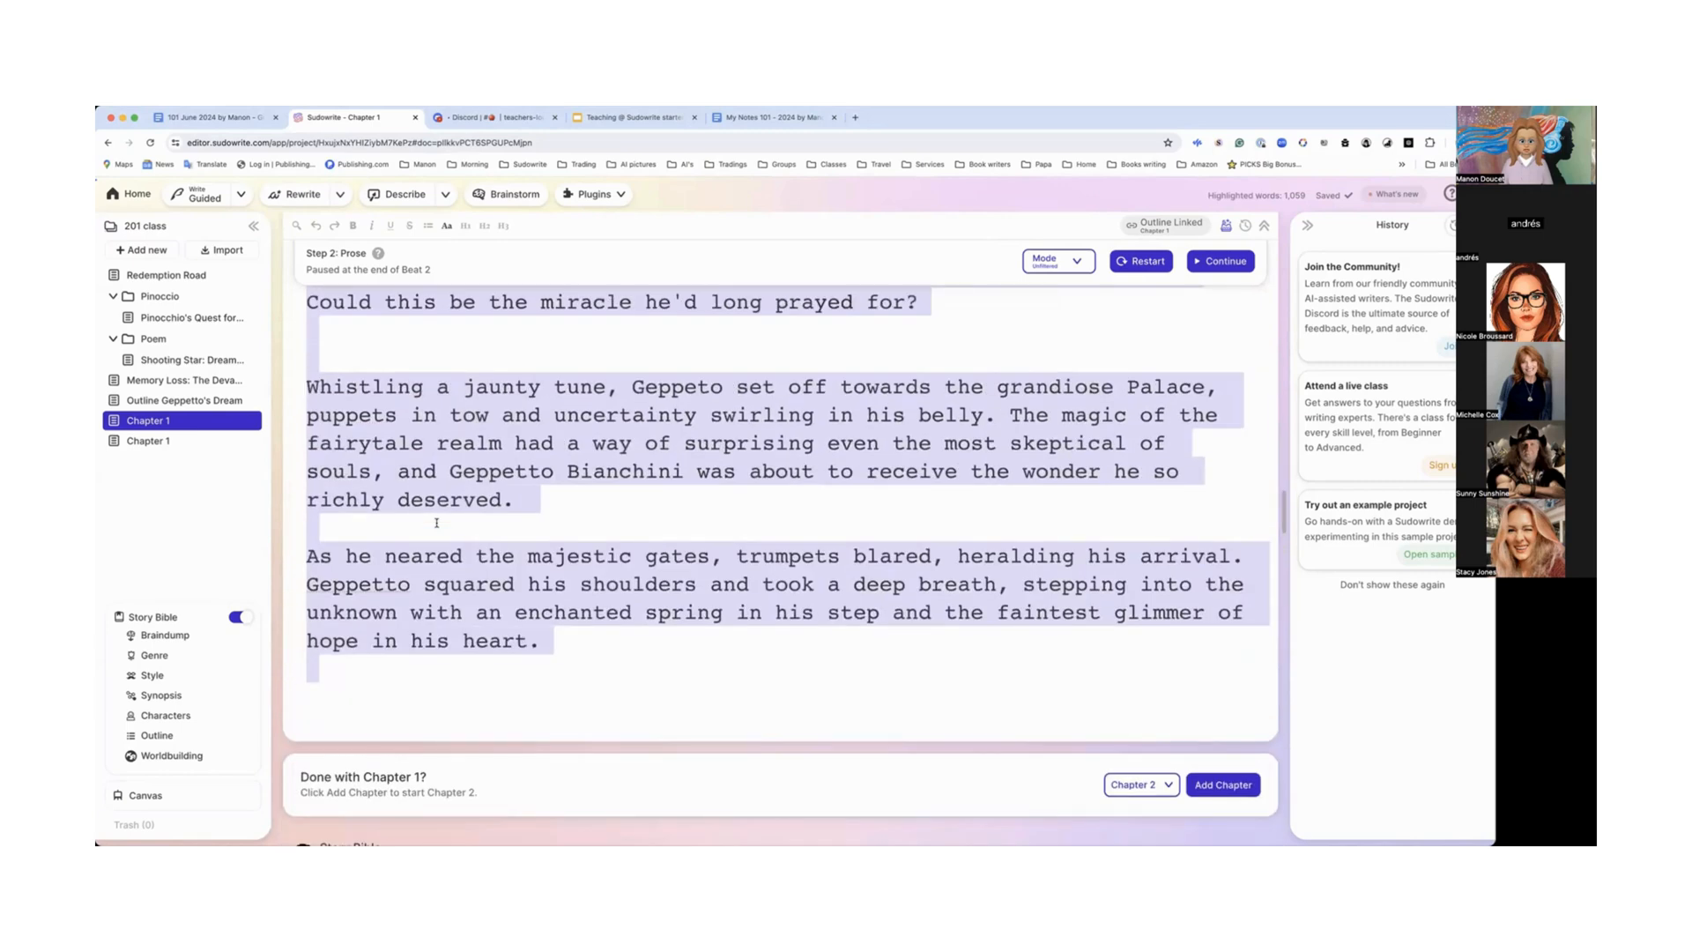
scroll(436, 525, "up", 5)
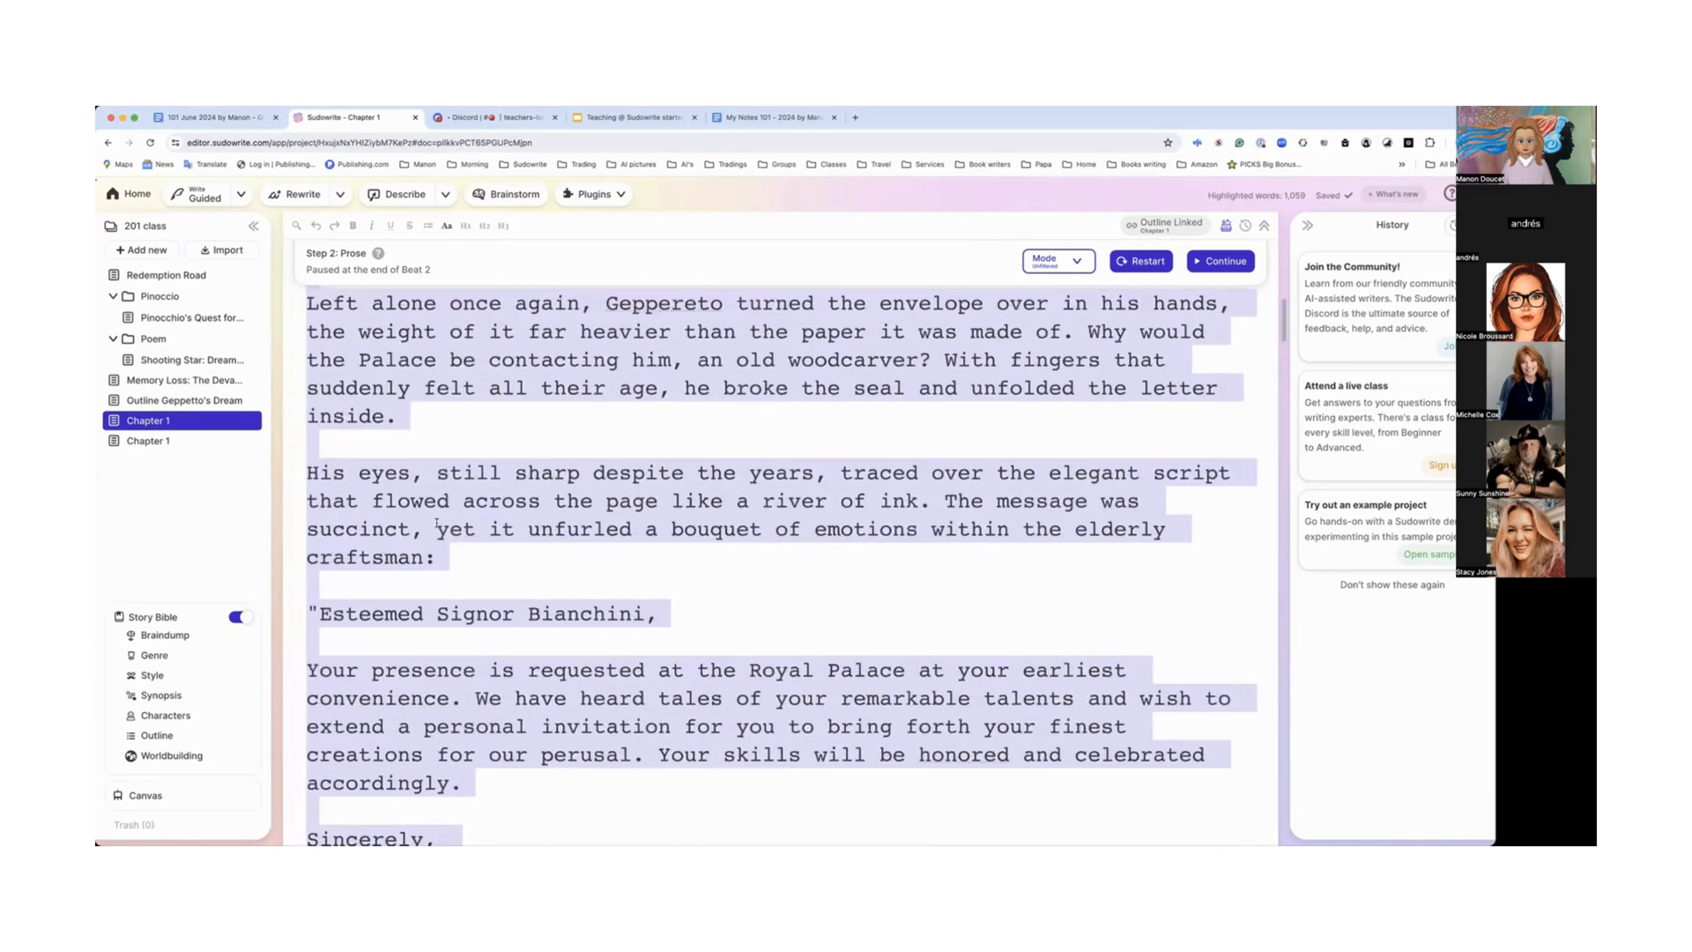
scroll(437, 524, "down", 5)
scroll(436, 524, "down", 3)
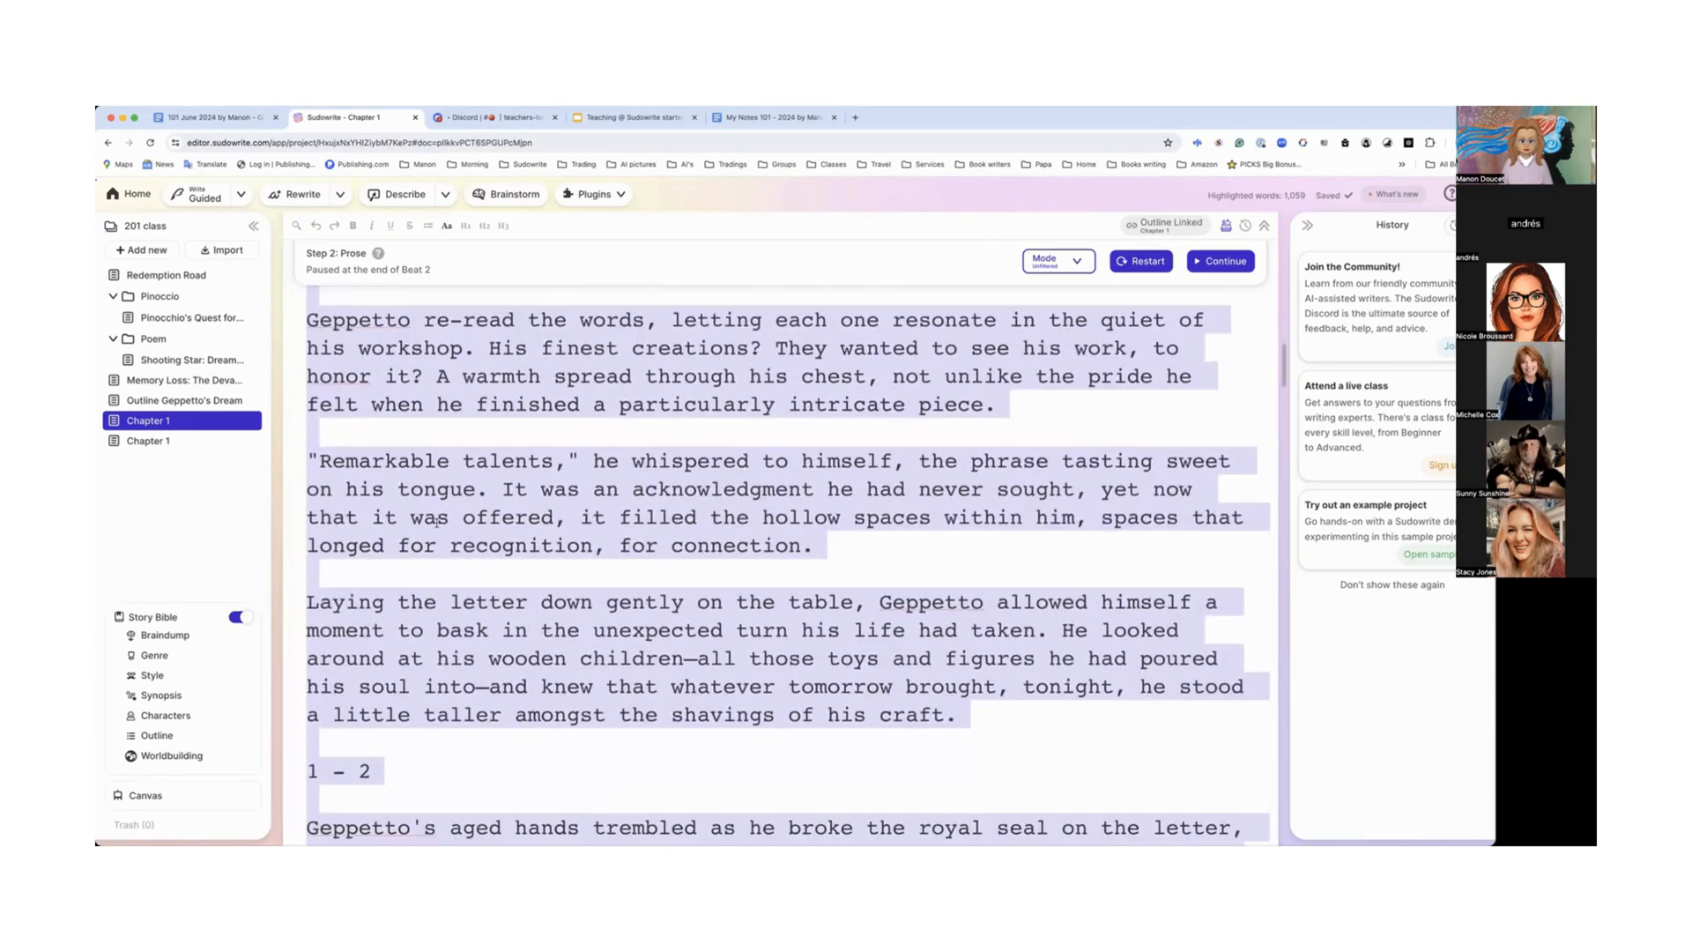
scroll(436, 523, "up", 10)
scroll(436, 523, "up", 15)
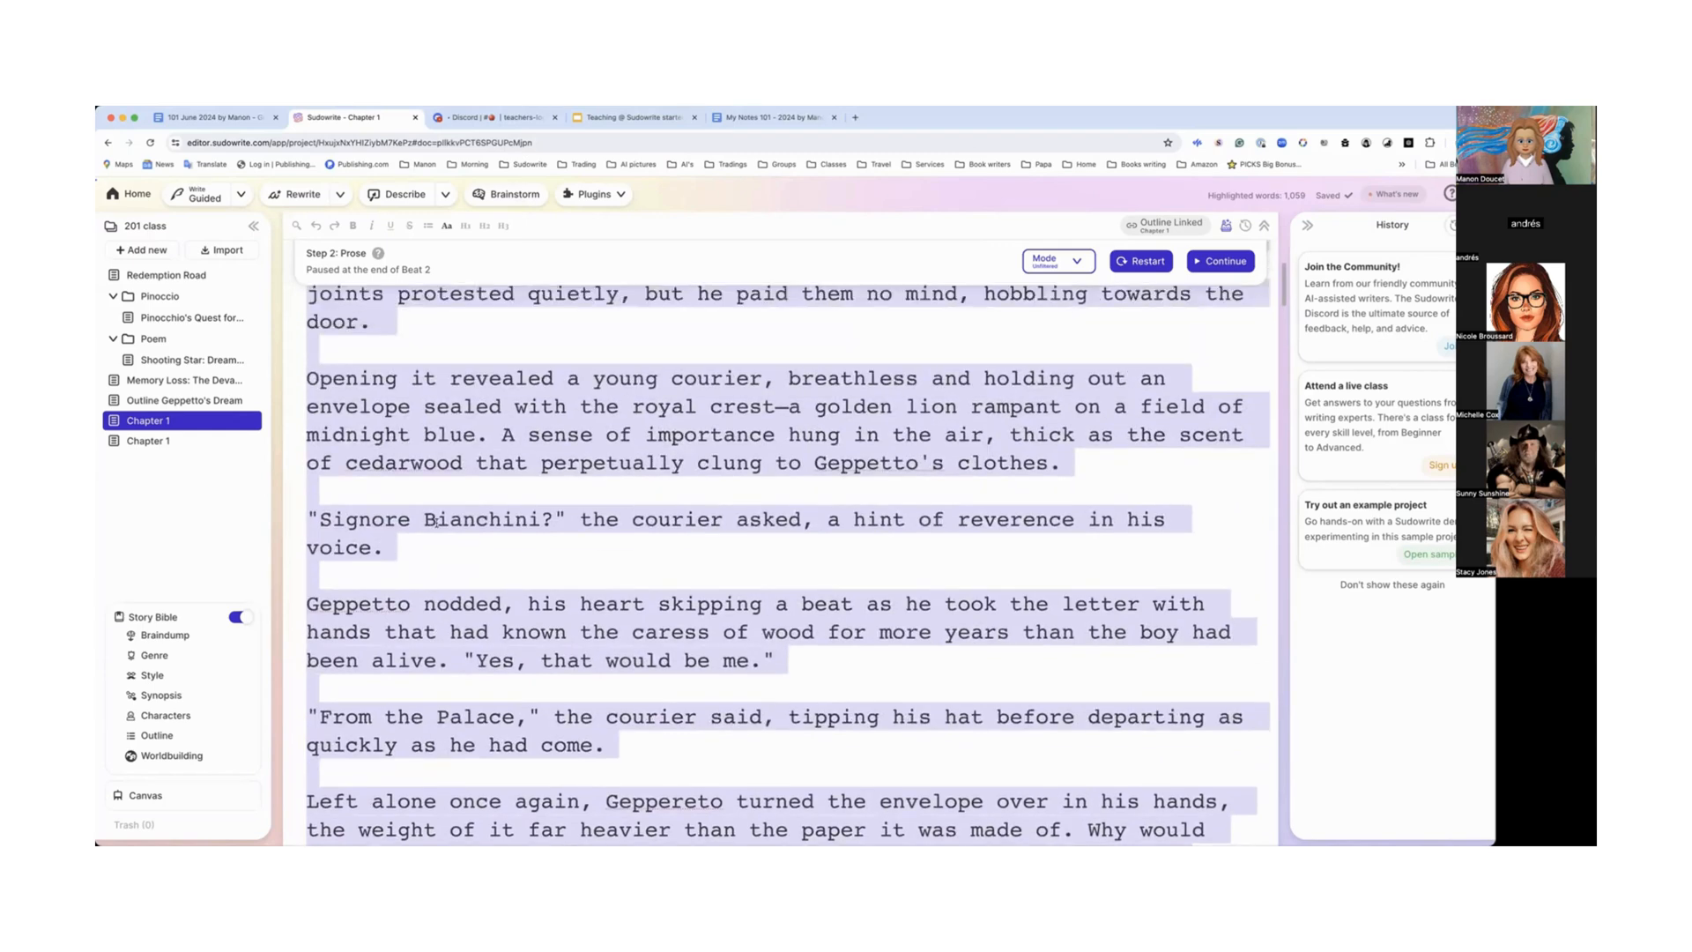
scroll(436, 523, "down", 18)
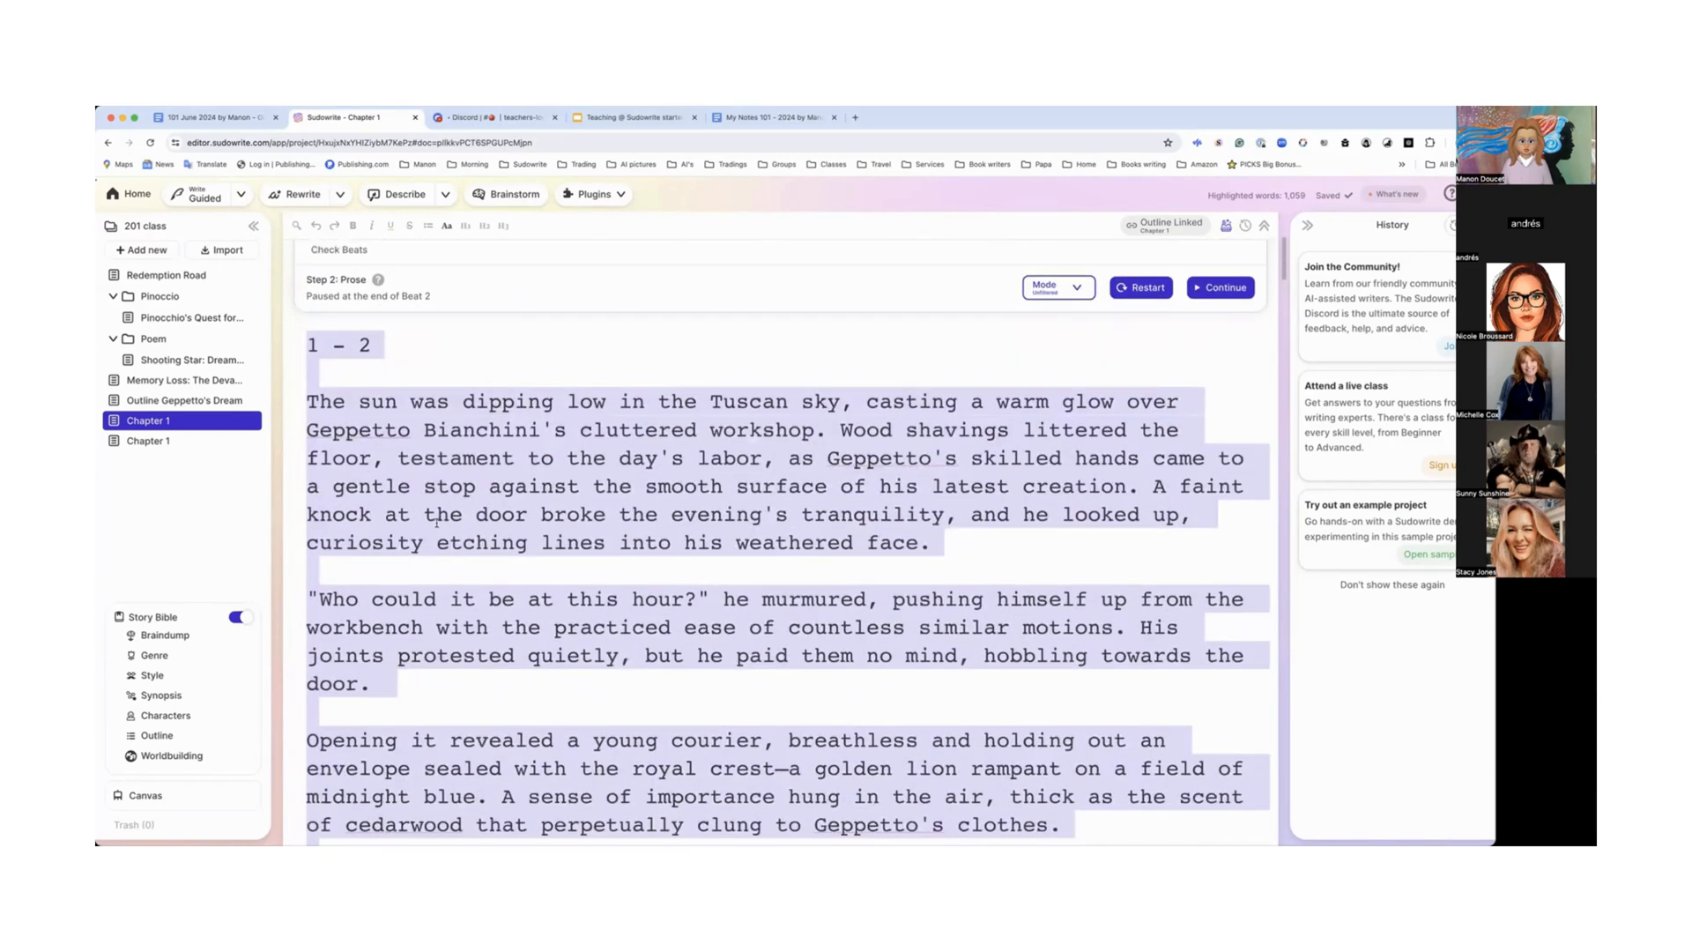
scroll(437, 524, "down", 10)
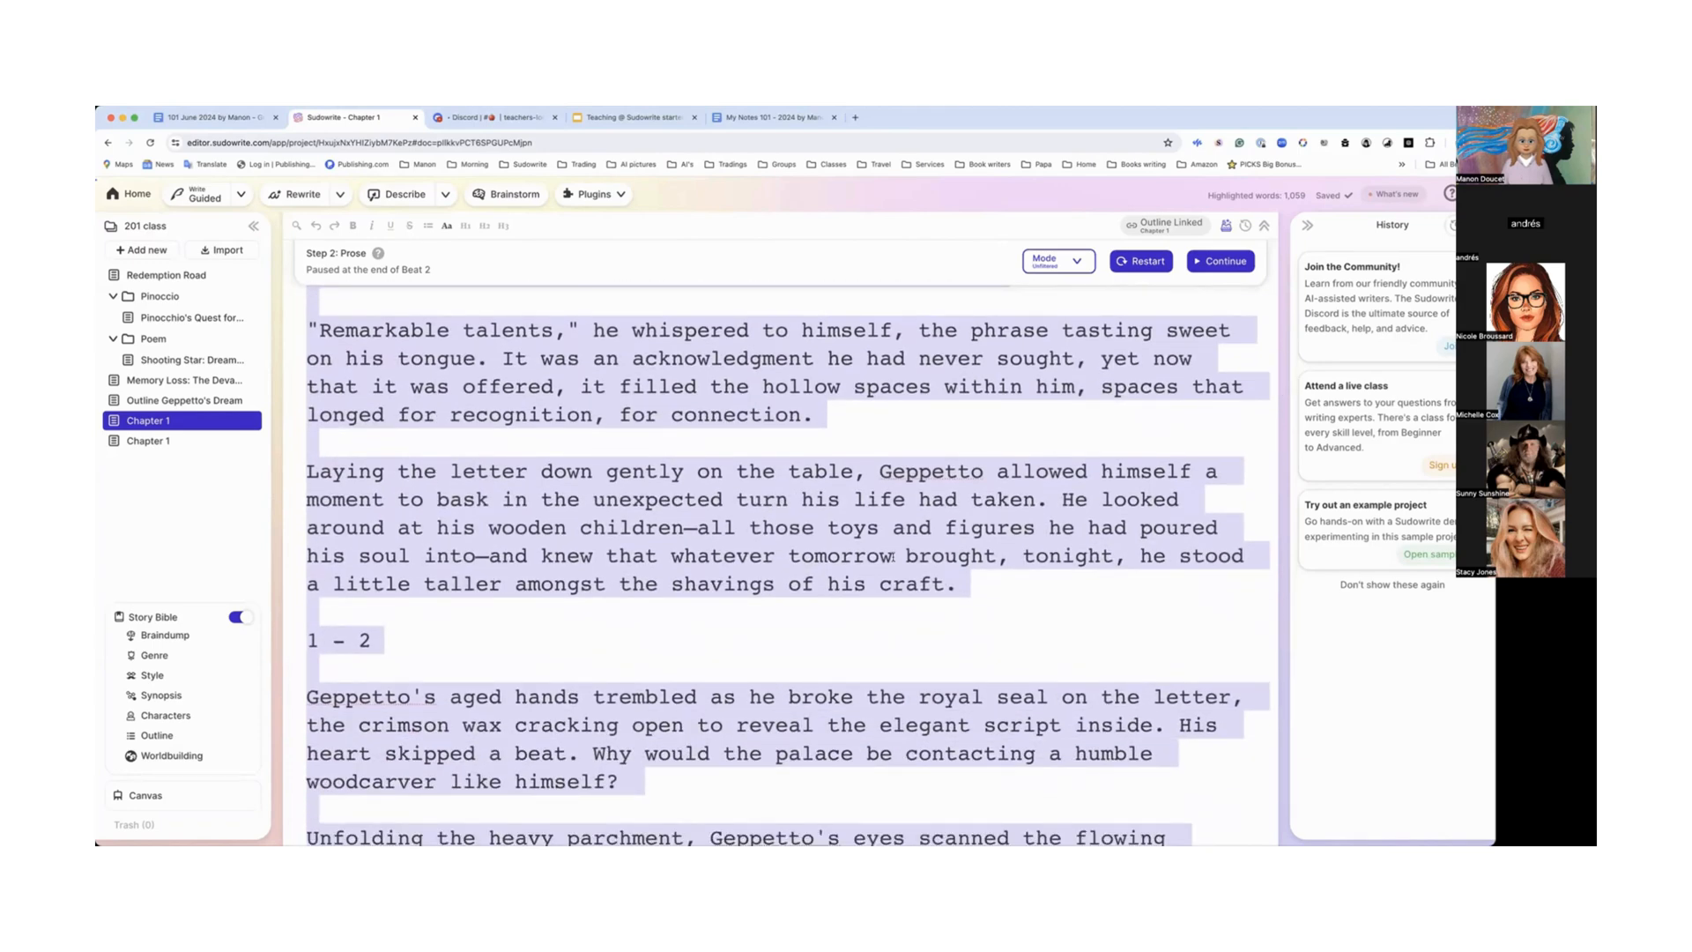
Step: Copy the first prose version, from its "1 - 2" heading through "the shavings of his craft", from the original Chapter 1 into the new one
left_click(1115, 584)
left_click_drag(547, 429, 446, 322)
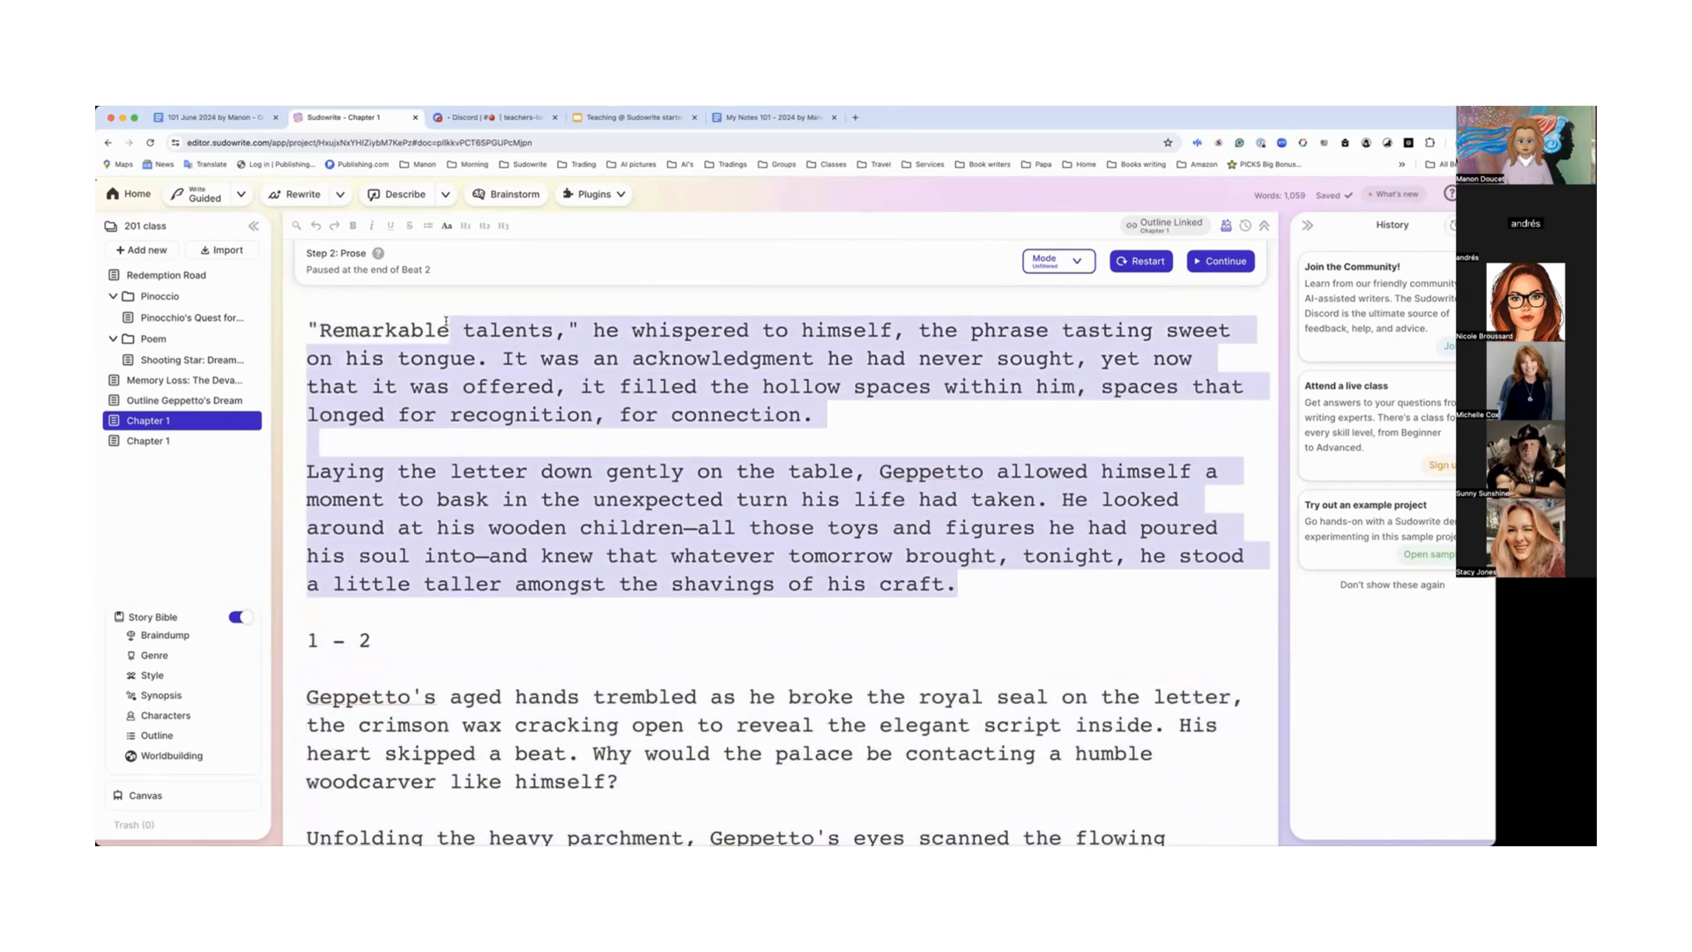
left_click_drag(528, 210, 338, 667)
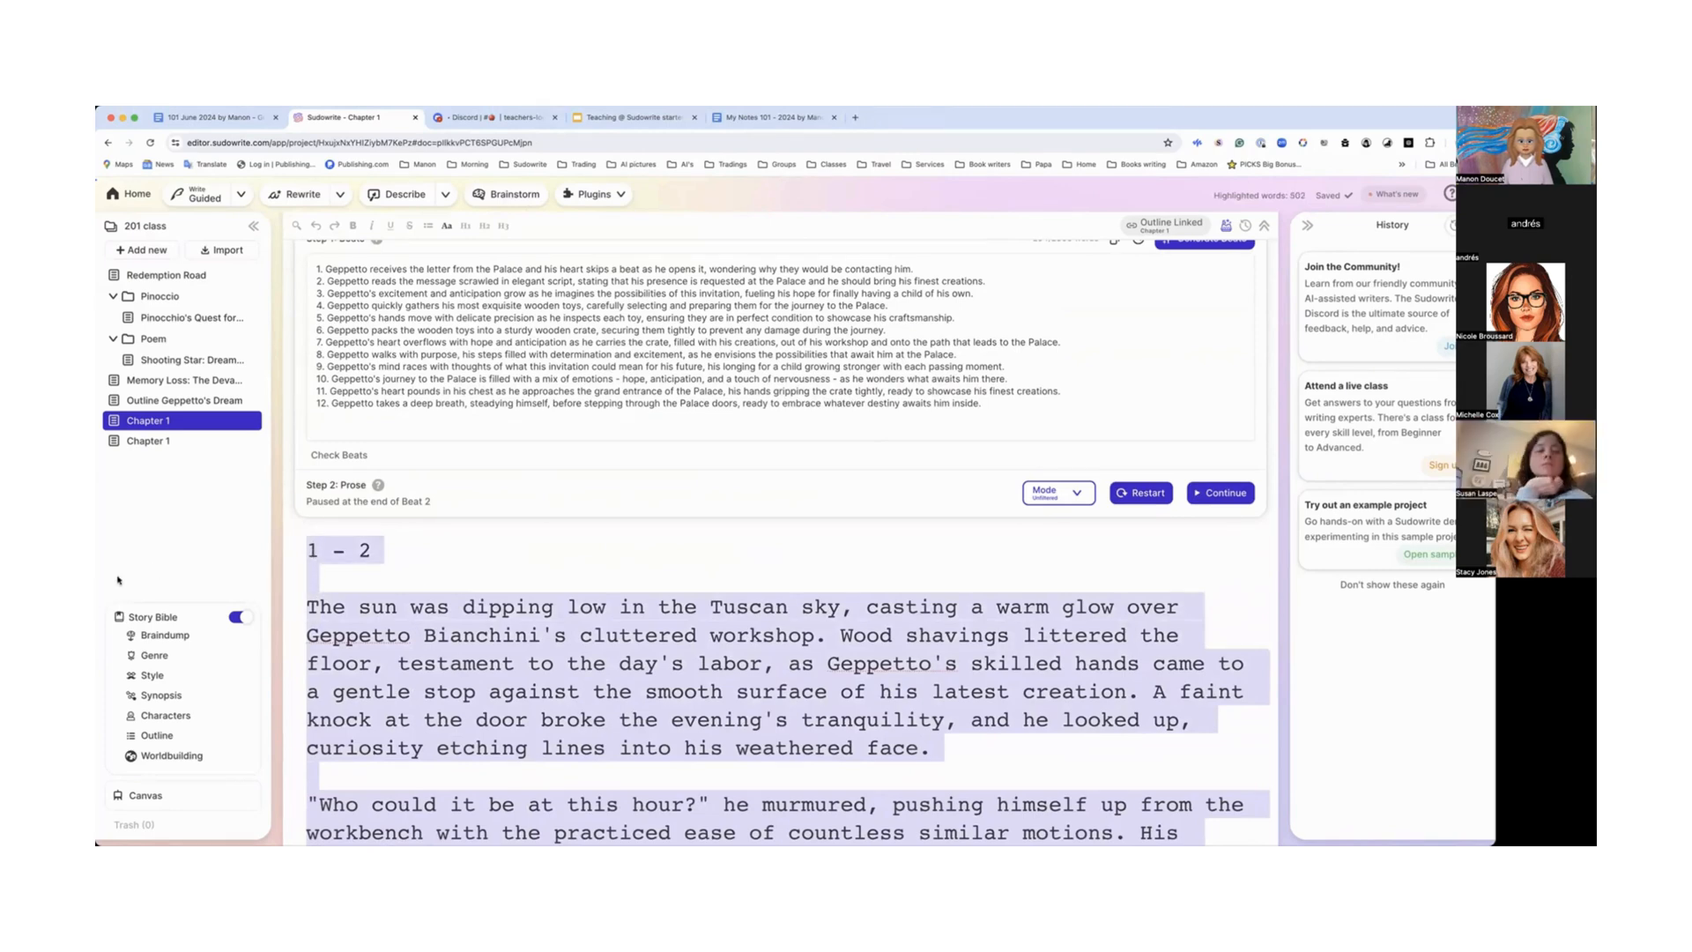
left_click(163, 441)
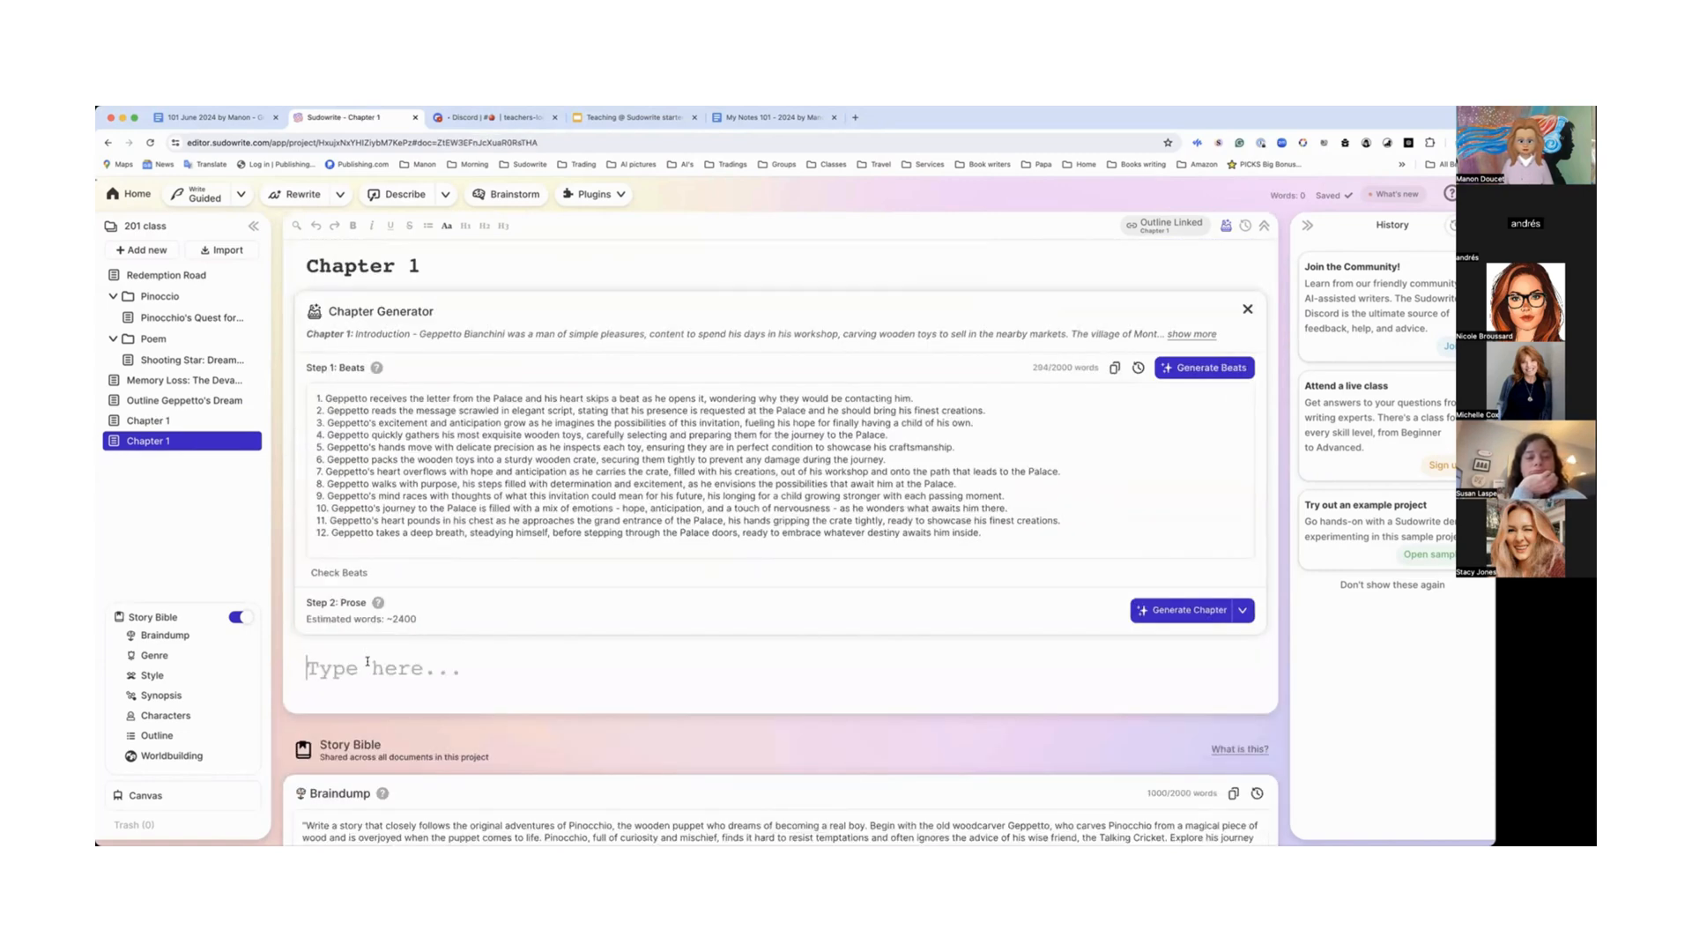
key("super+v")
scroll(368, 661, "down", 10)
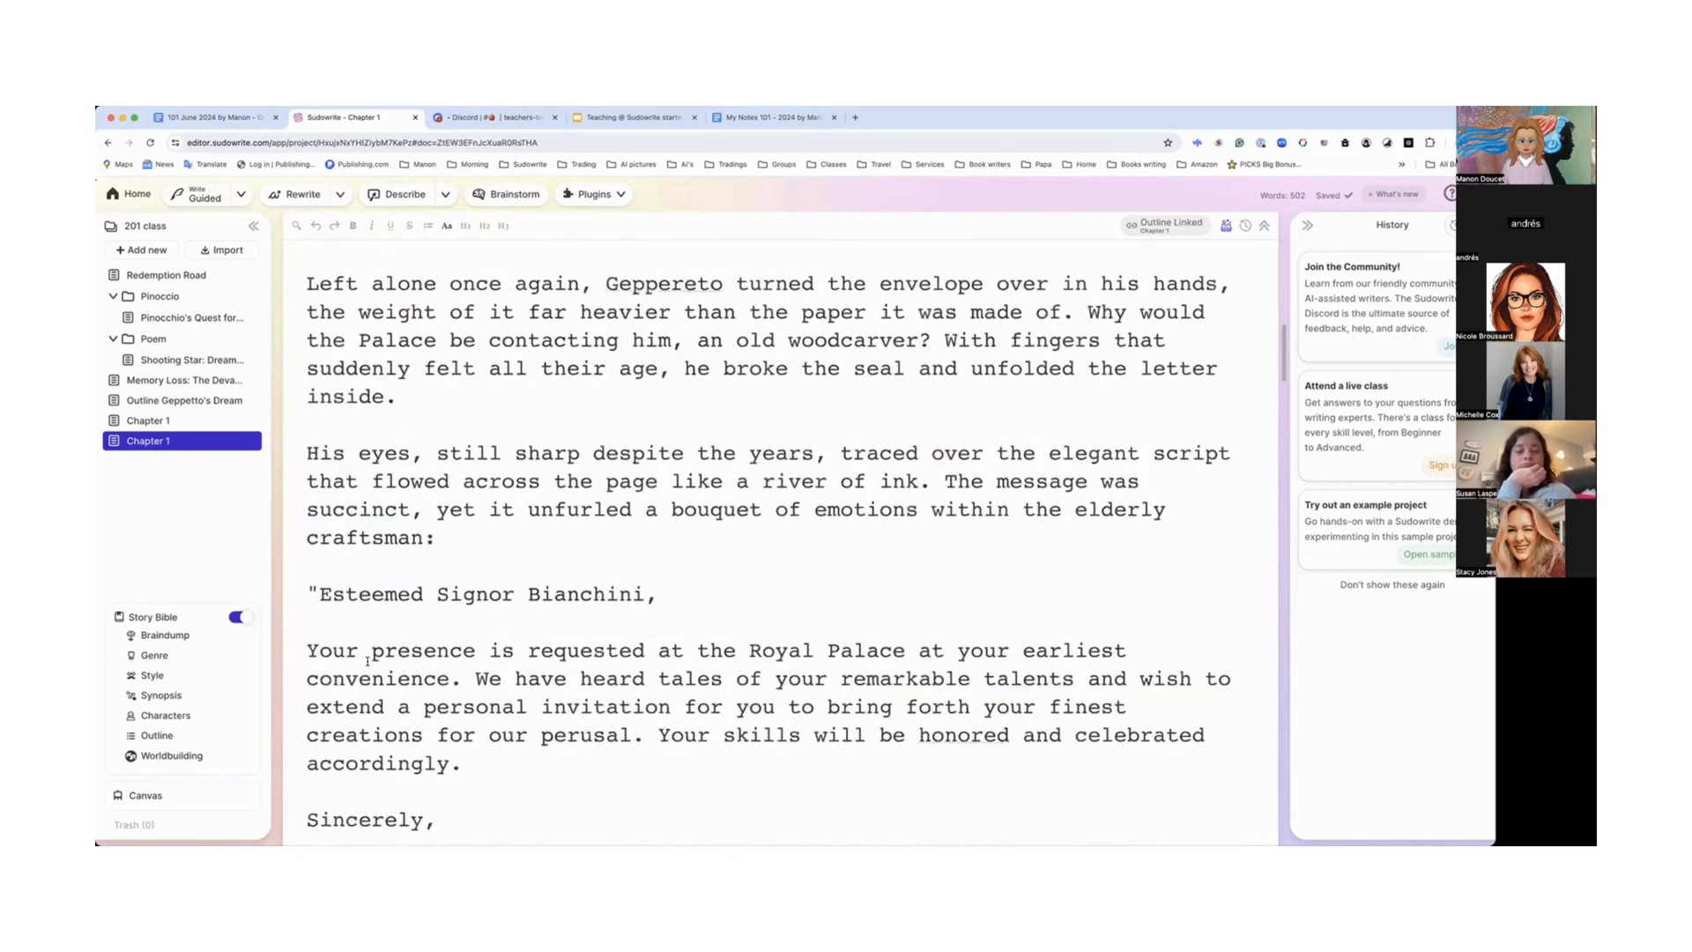
scroll(368, 661, "down", 15)
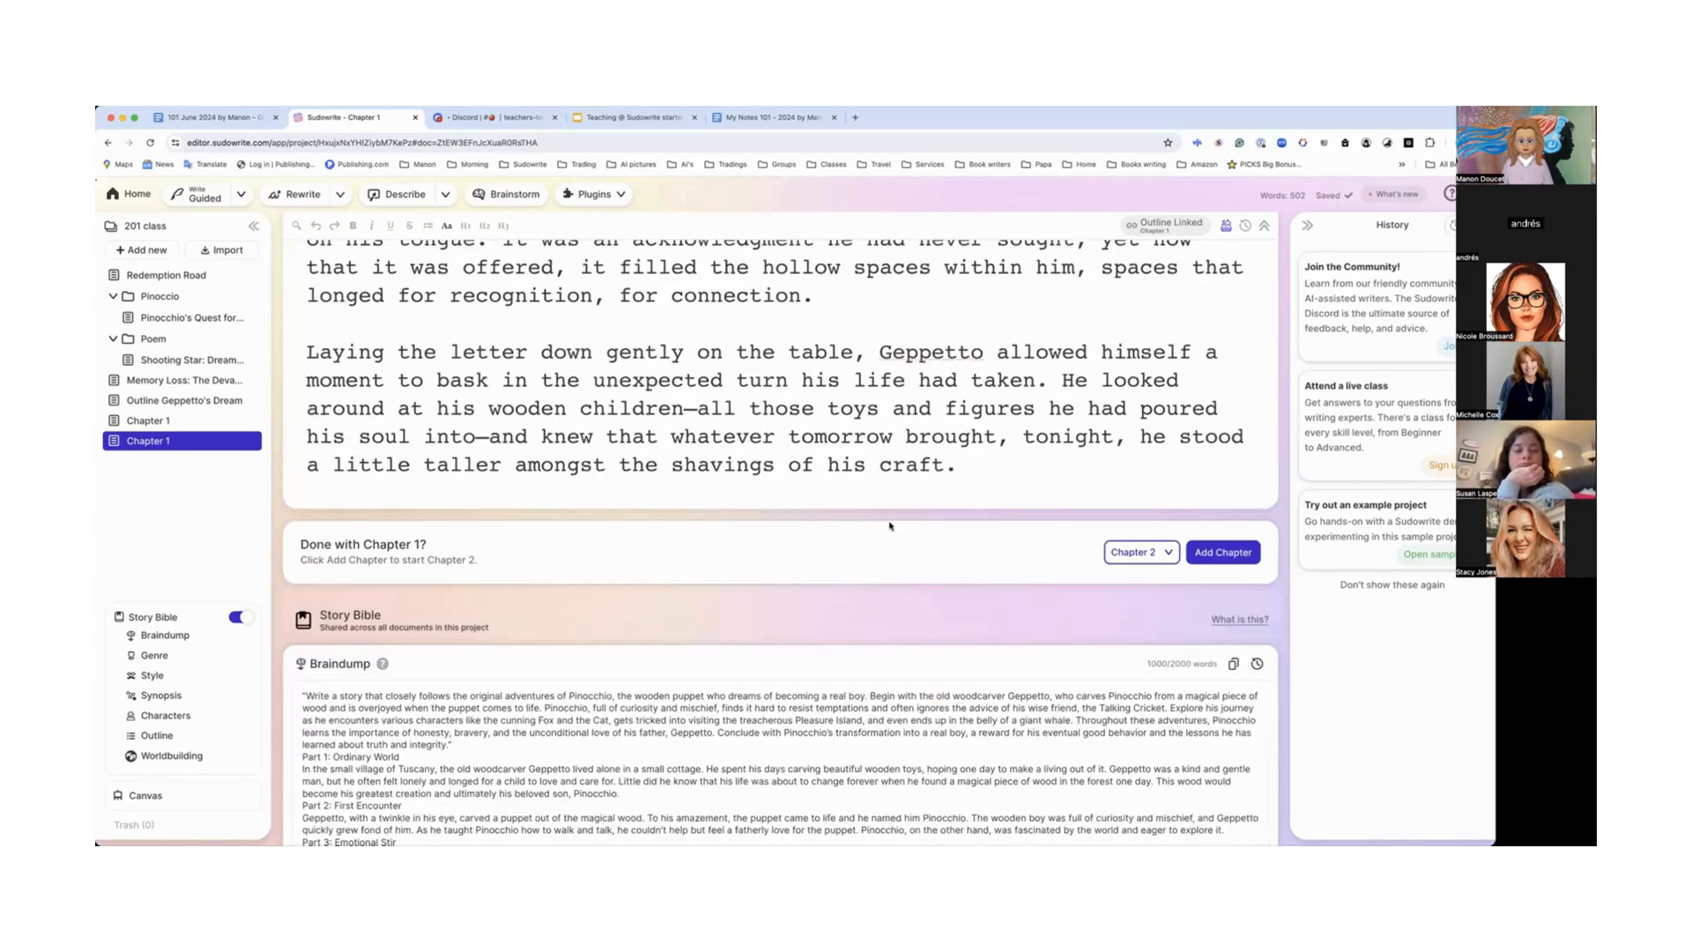
Step: Generate another prose version in the new Chapter 1 and pause the generation after beats 1 and 2
scroll(981, 467, "up", 10)
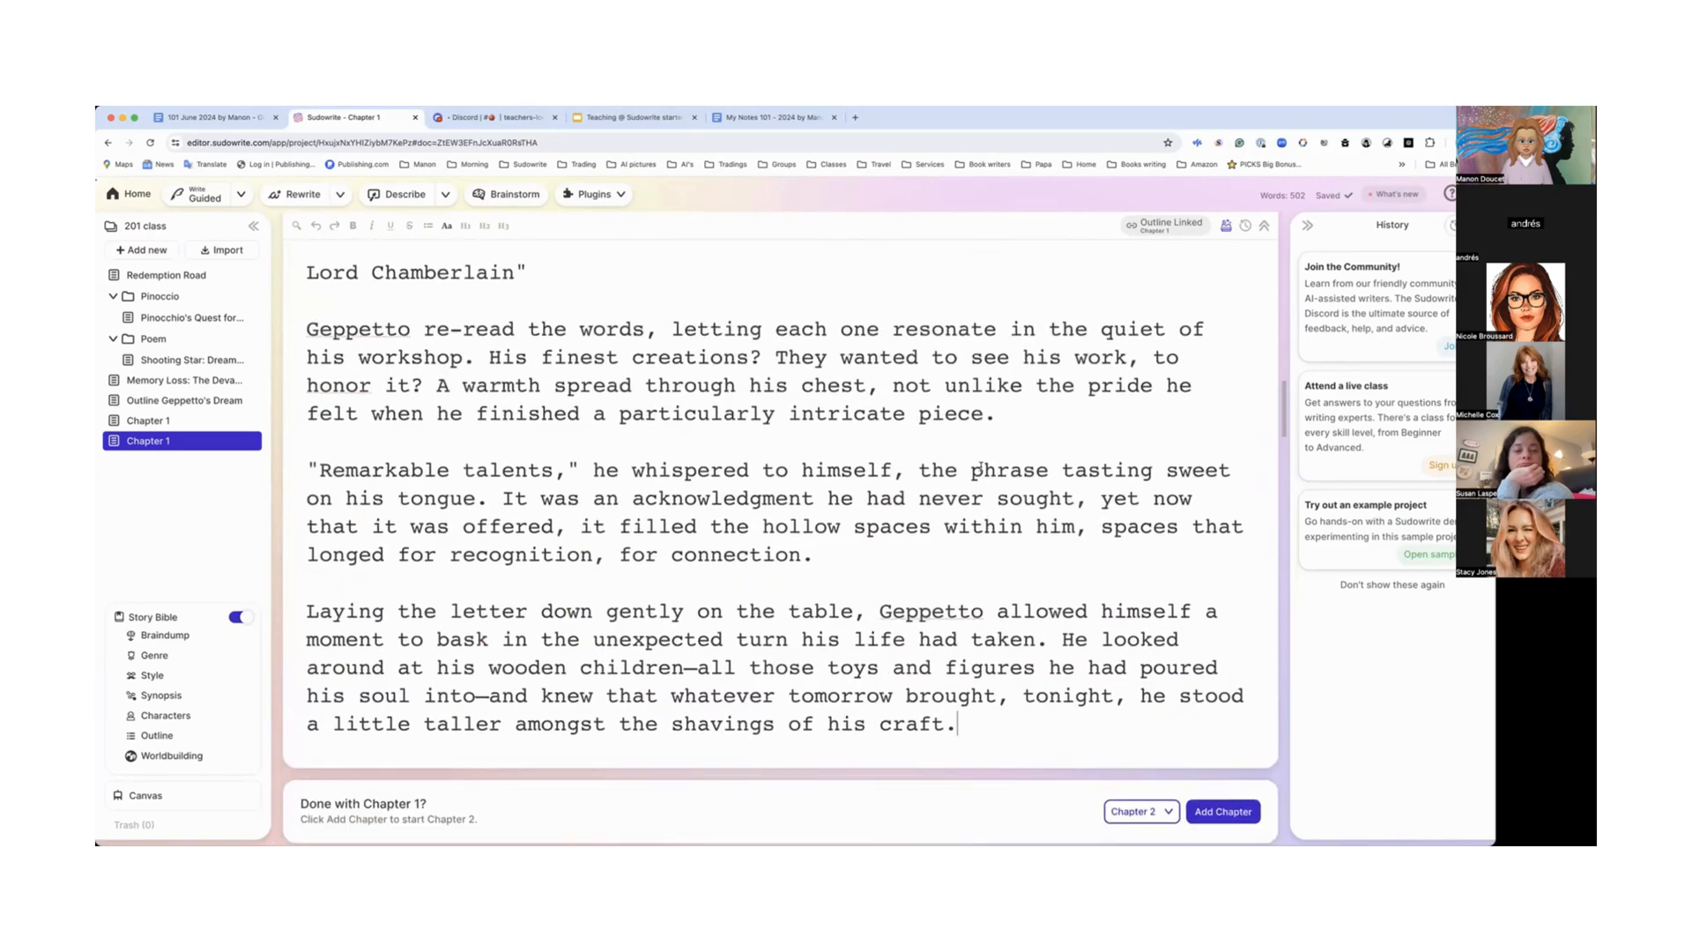
scroll(981, 466, "up", 10)
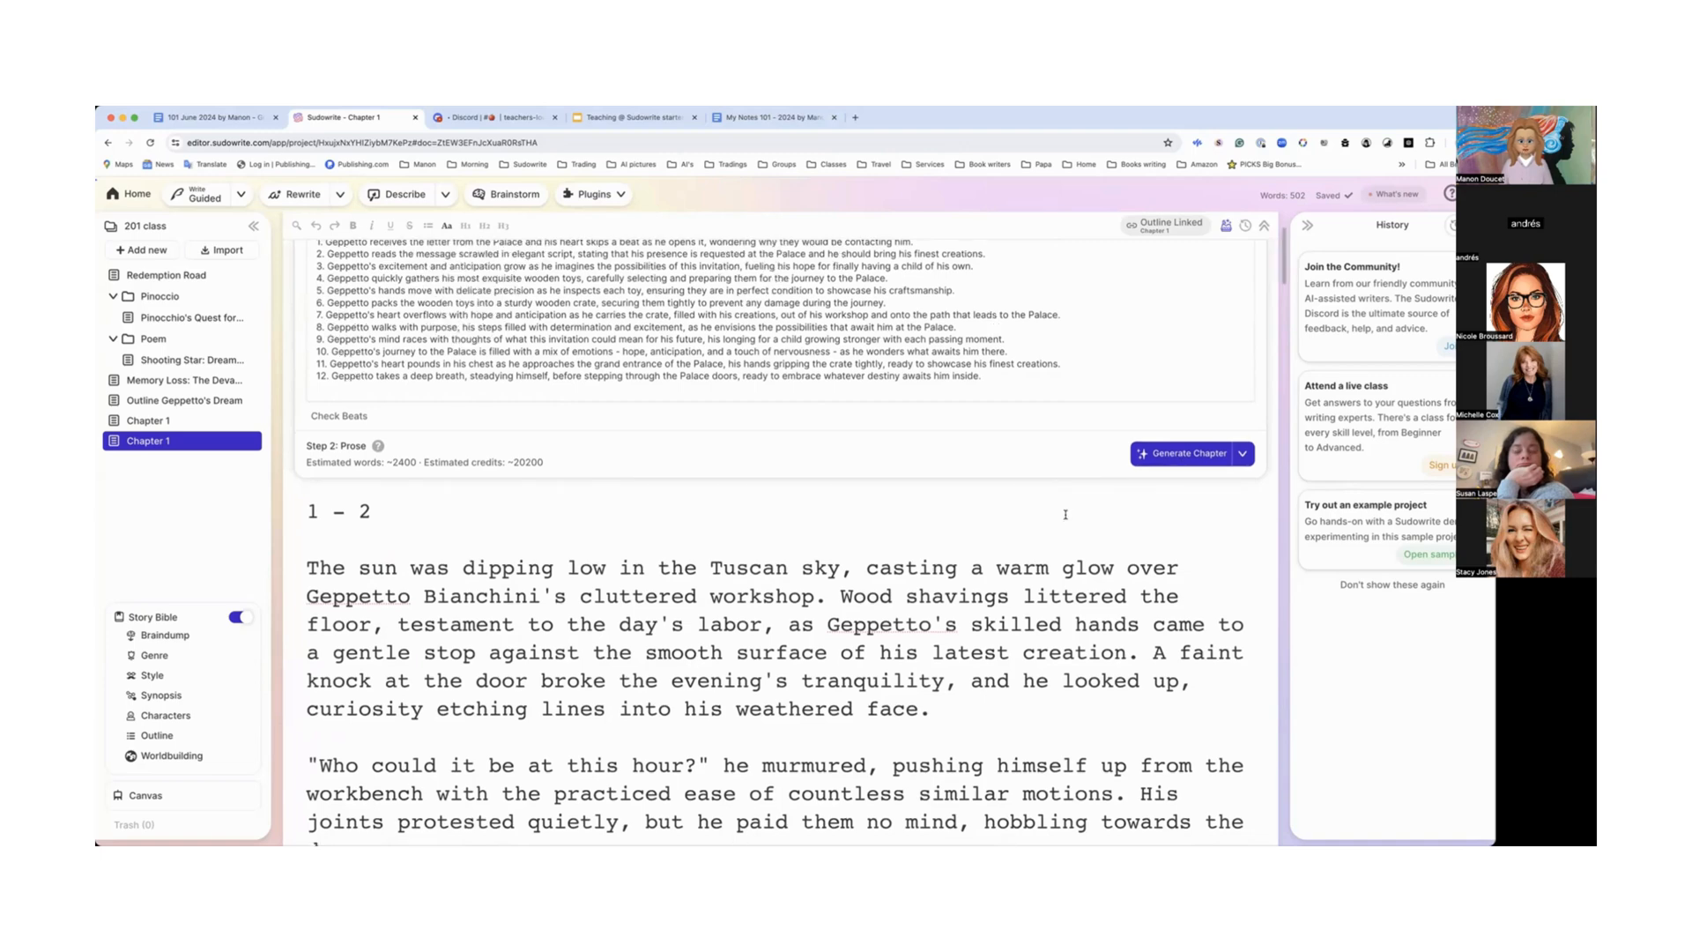
scroll(1064, 515, "down", 1)
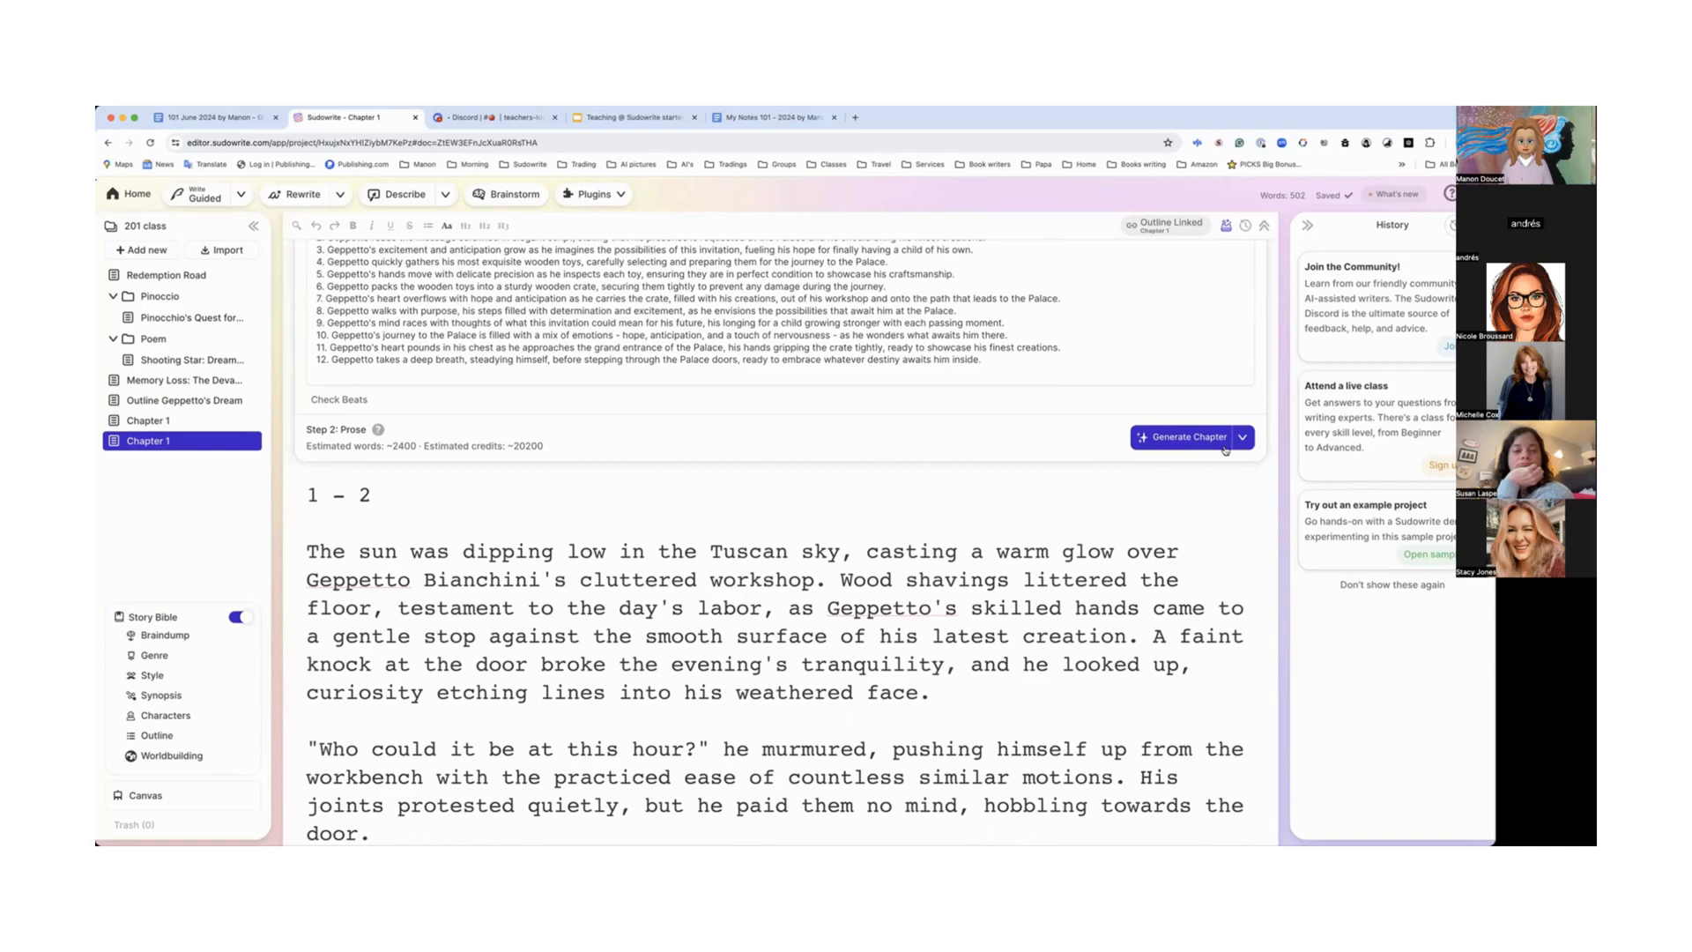
left_click(1185, 438)
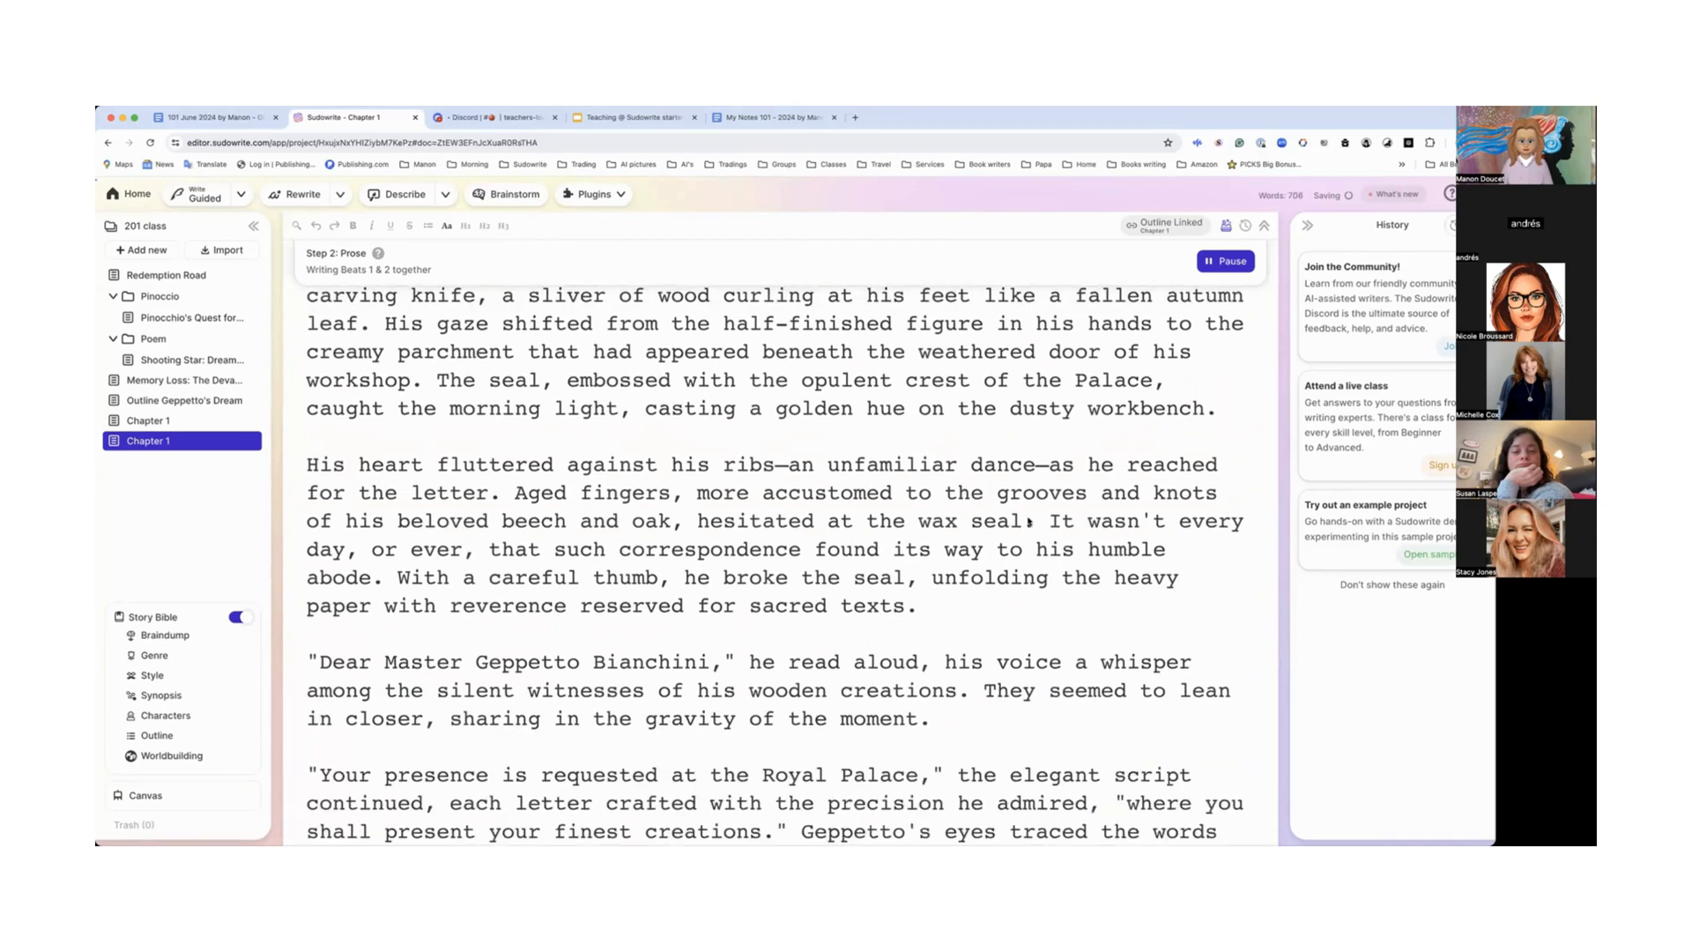
left_click(1233, 263)
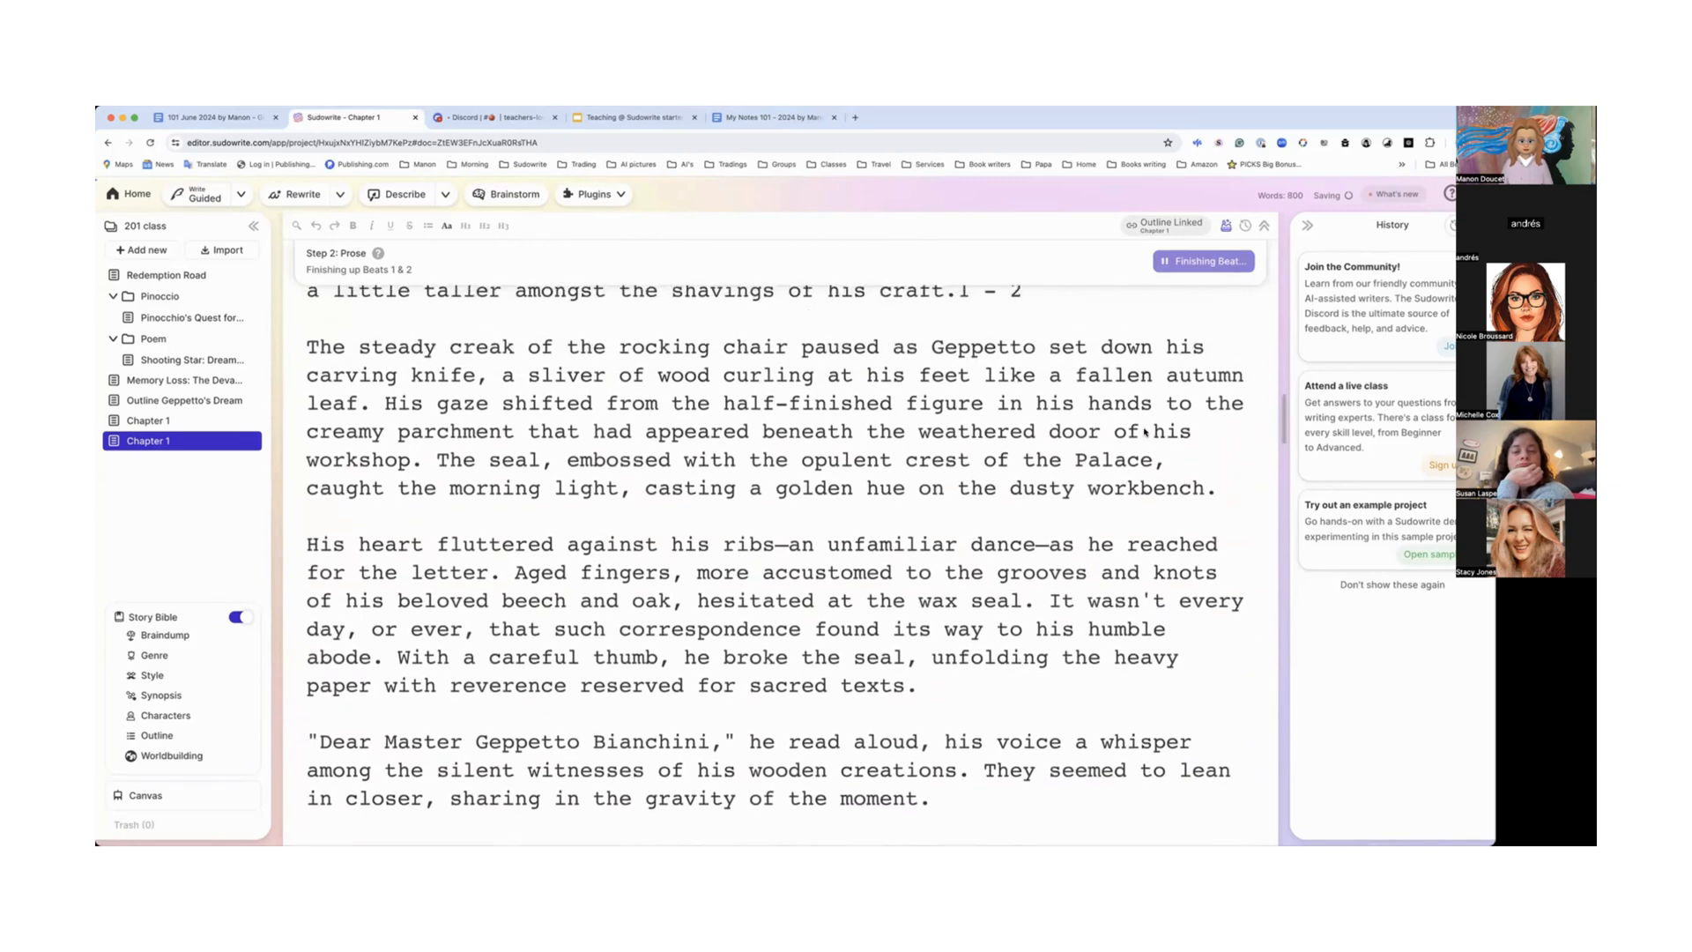
Step: Move the "1 - 2" heading of the newly generated version onto its own line, separated from the paragraph ending "his craft" by a blank line
scroll(1143, 430, "up", 3)
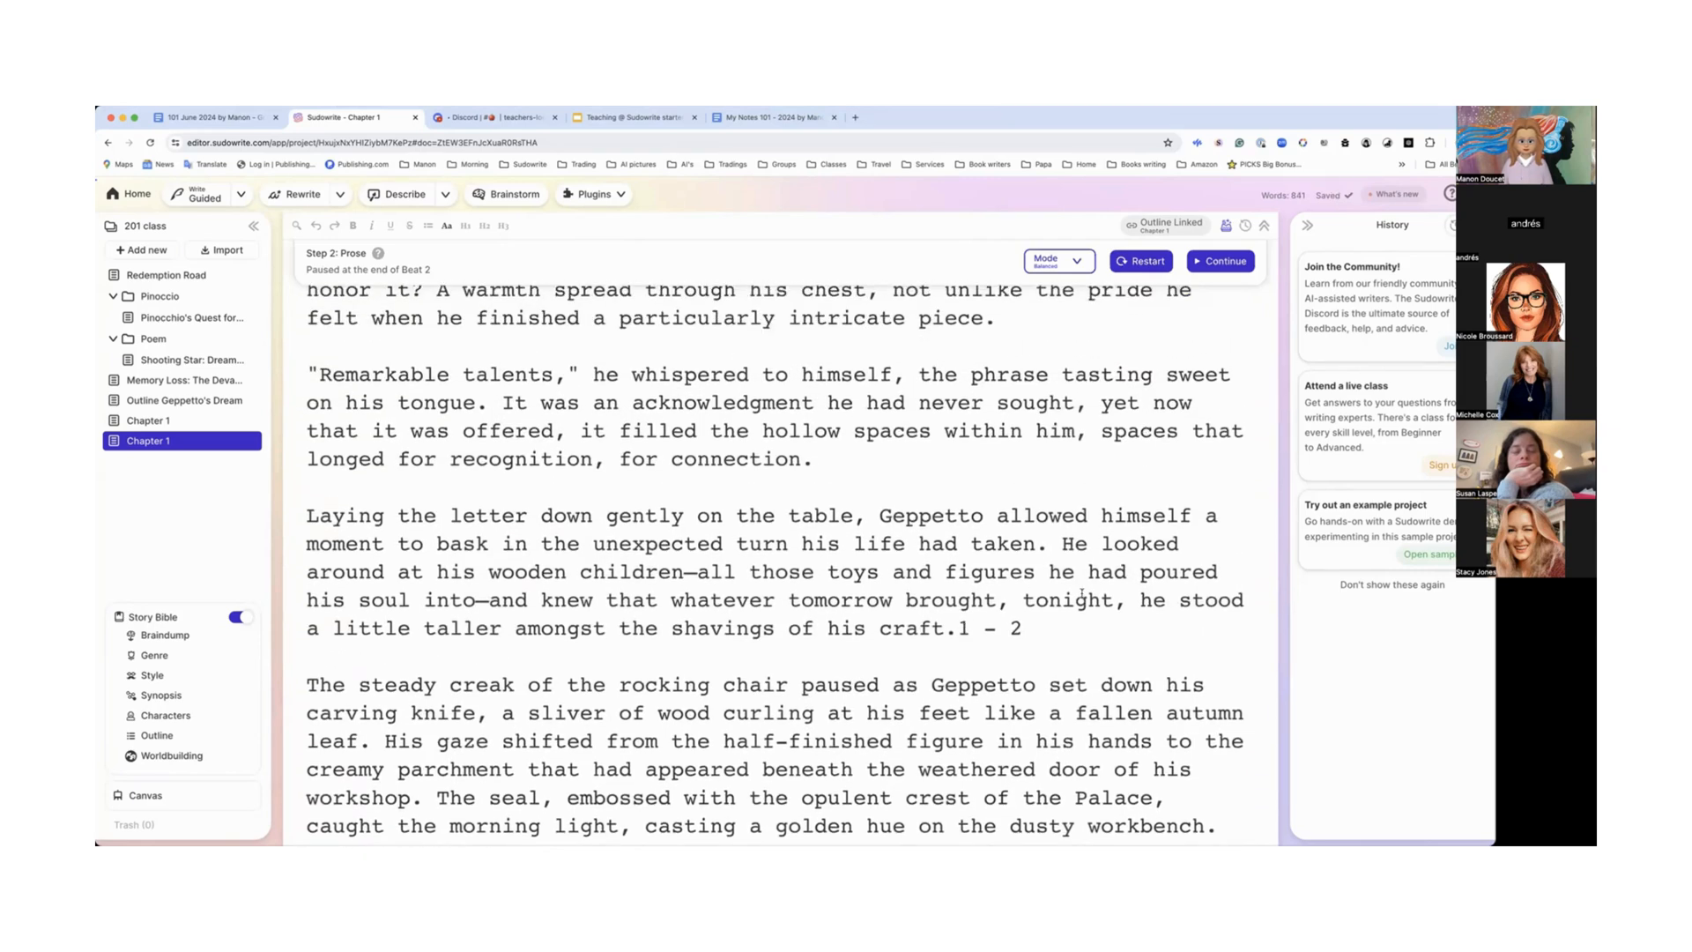
left_click(962, 629)
key("Return")
key("Return")
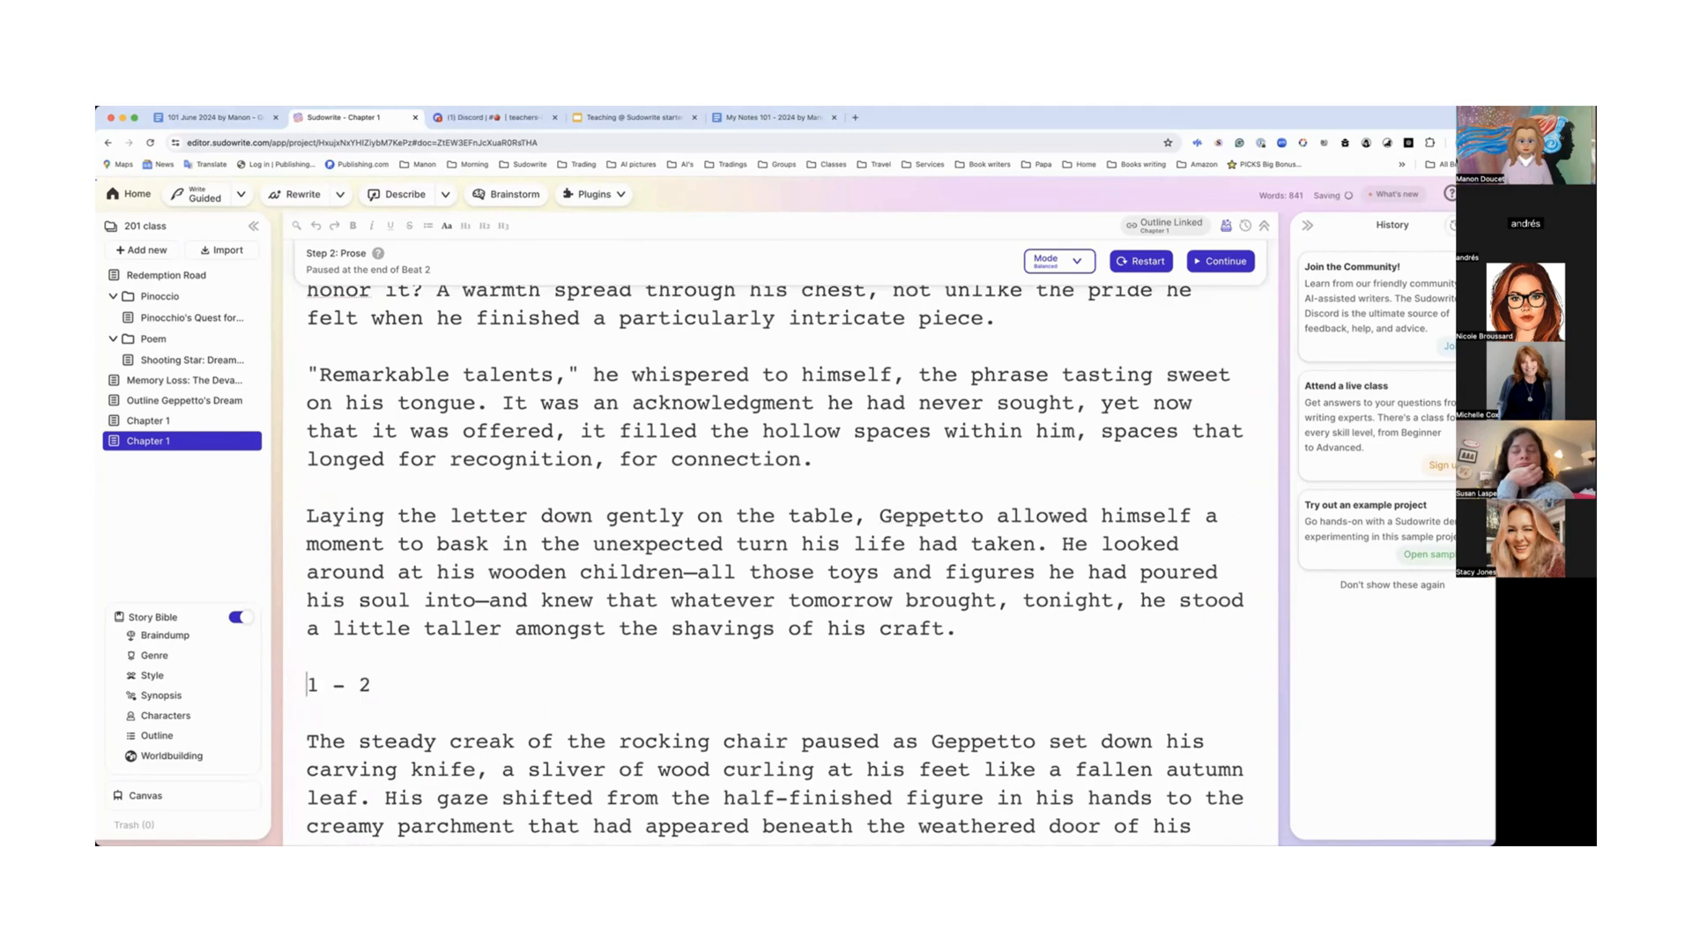
Step: In the original Chapter 1, delete all the prose versions after the first one, which ends with "the shavings of his craft"
scroll(961, 600, "down", 2)
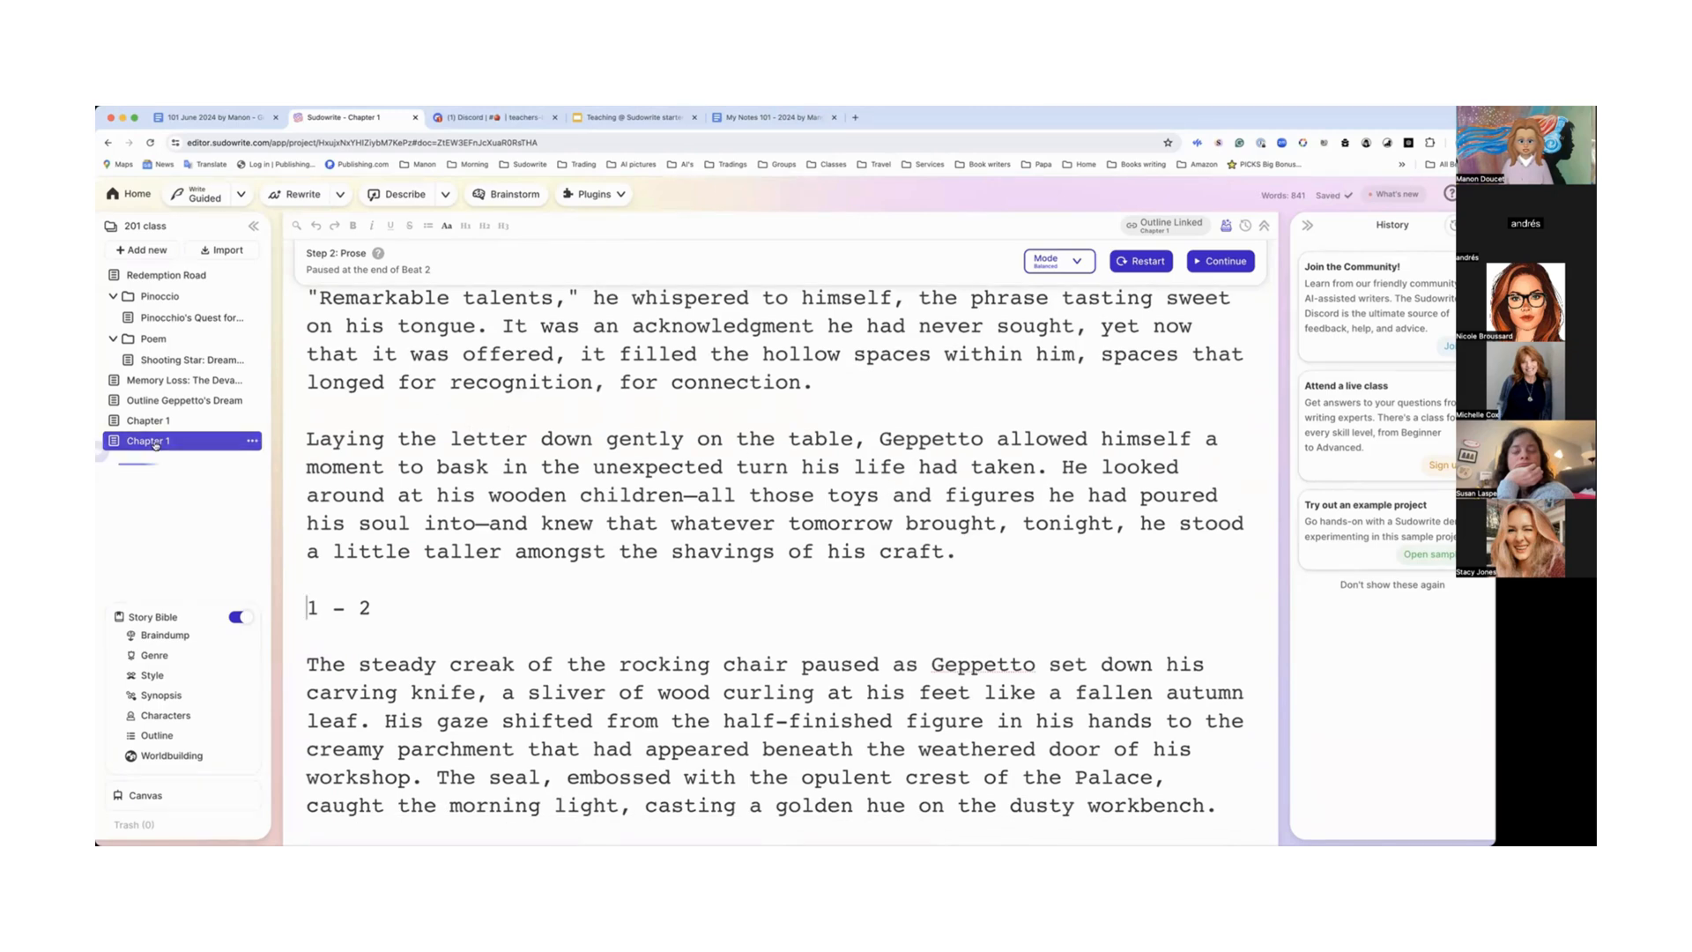
left_click(168, 422)
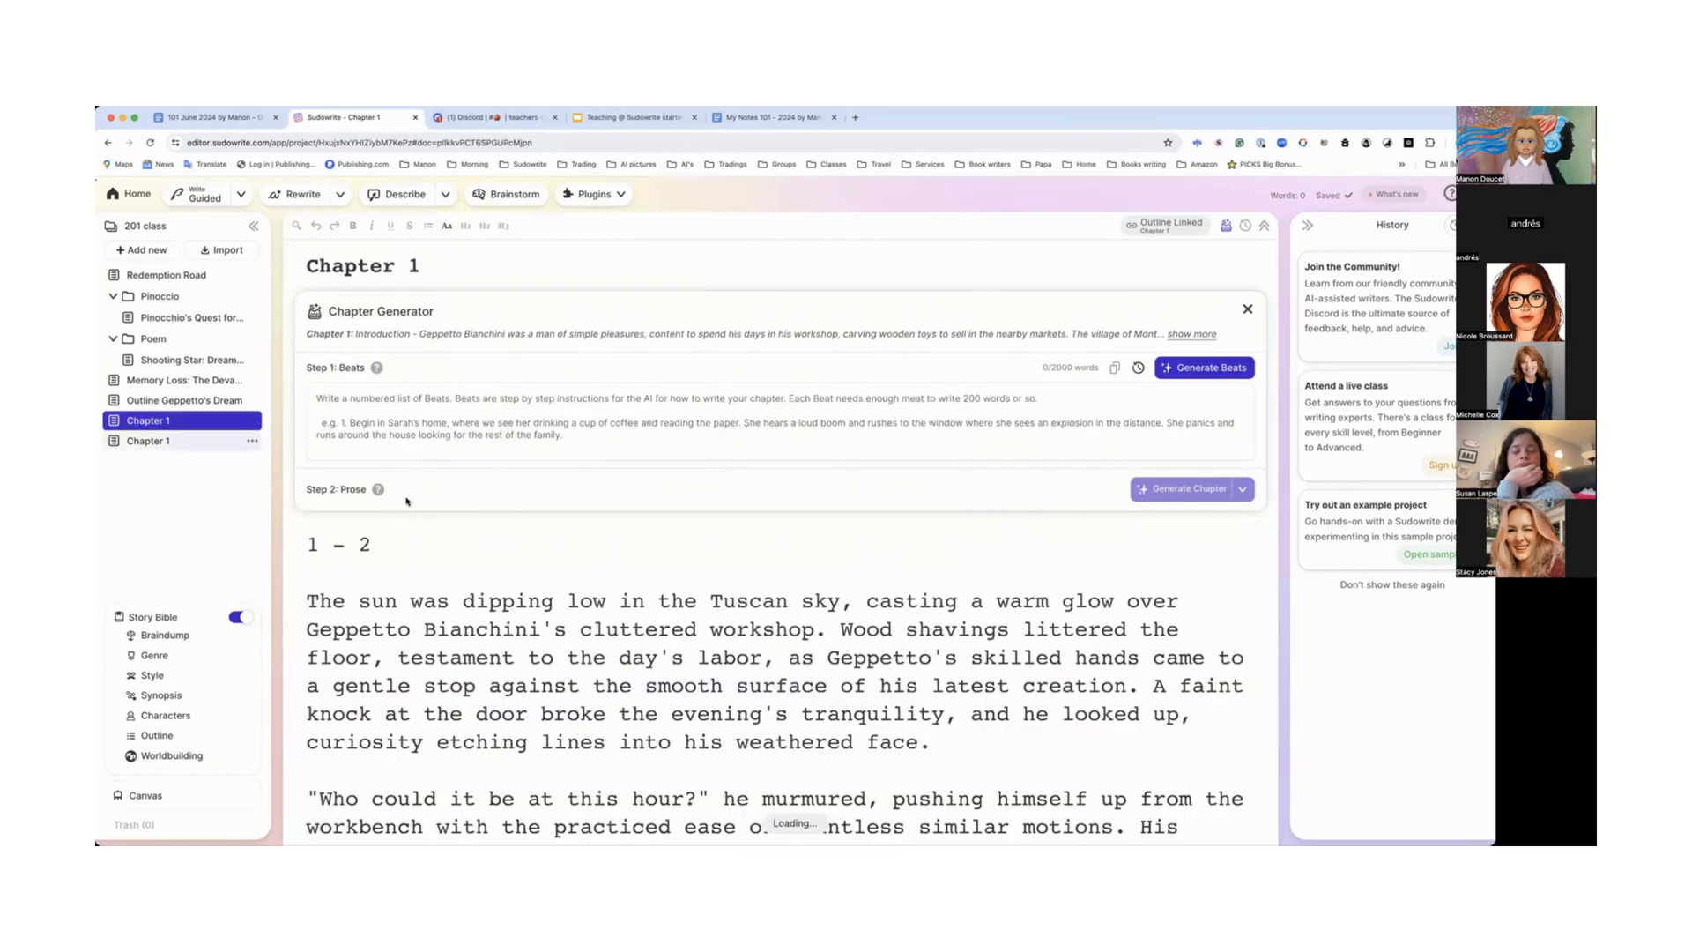
scroll(433, 535, "down", 5)
scroll(432, 535, "down", 15)
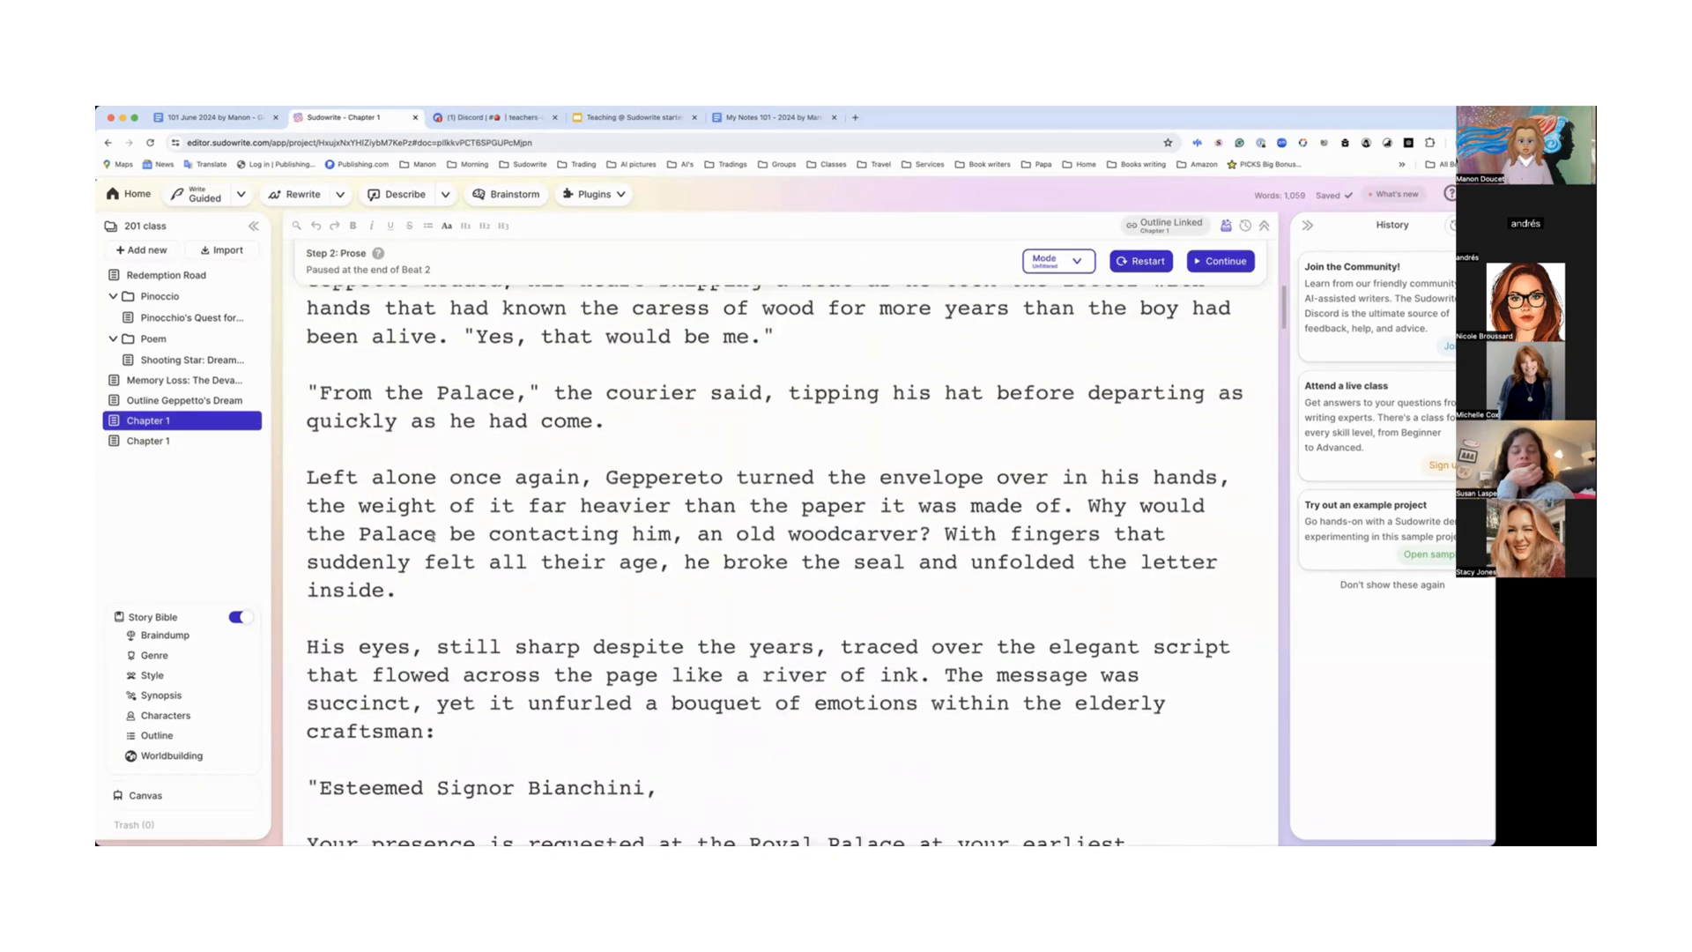
scroll(433, 535, "down", 10)
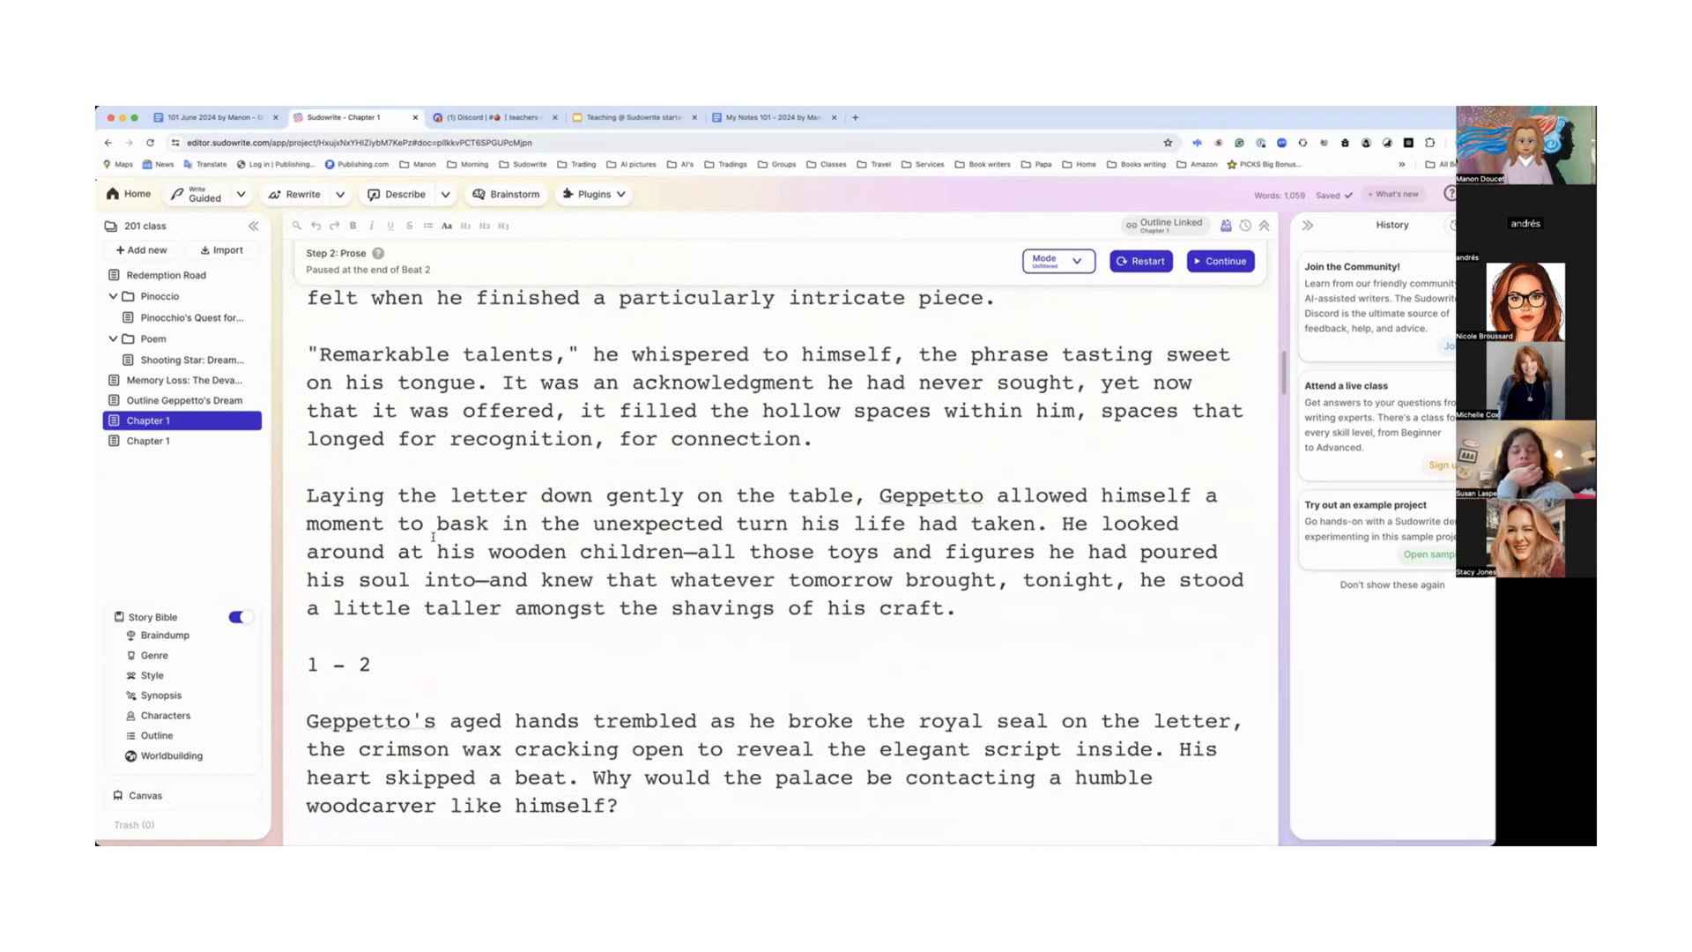
left_click_drag(308, 487, 1172, 841)
scroll(794, 705, "down", 3)
scroll(785, 564, "down", 10)
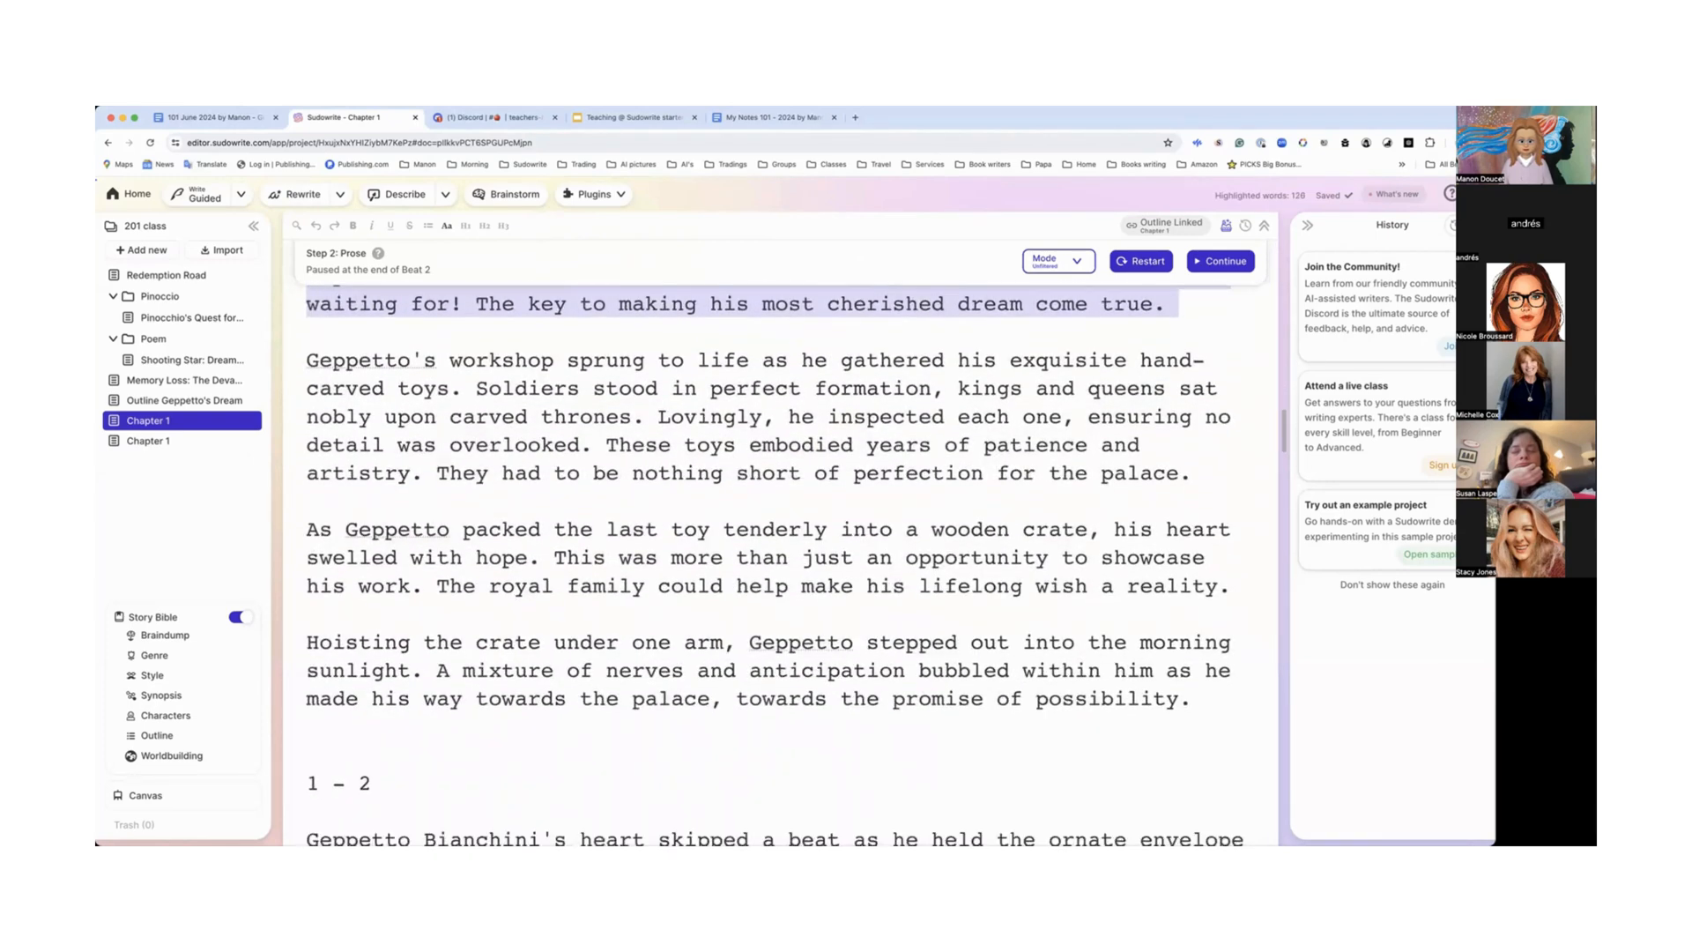
left_click_drag(1172, 842, 607, 522)
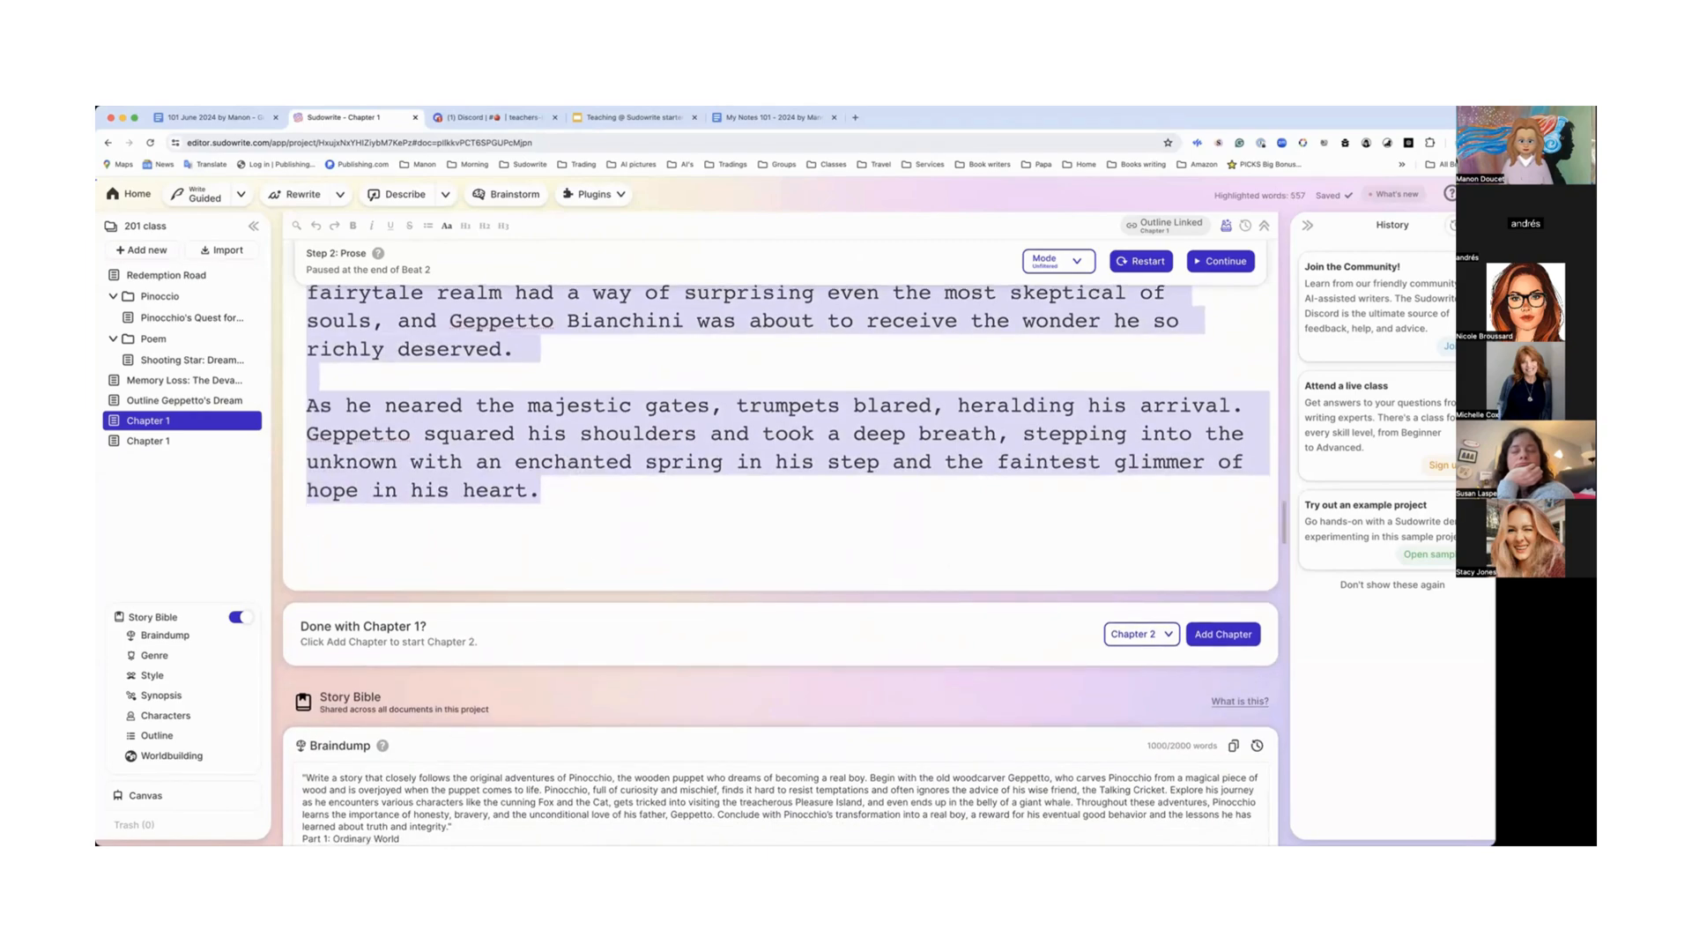
key("BackSpace")
Step: Set the prose mode to Balanced and continue generating the chapter from beat 3
scroll(556, 519, "up", 10)
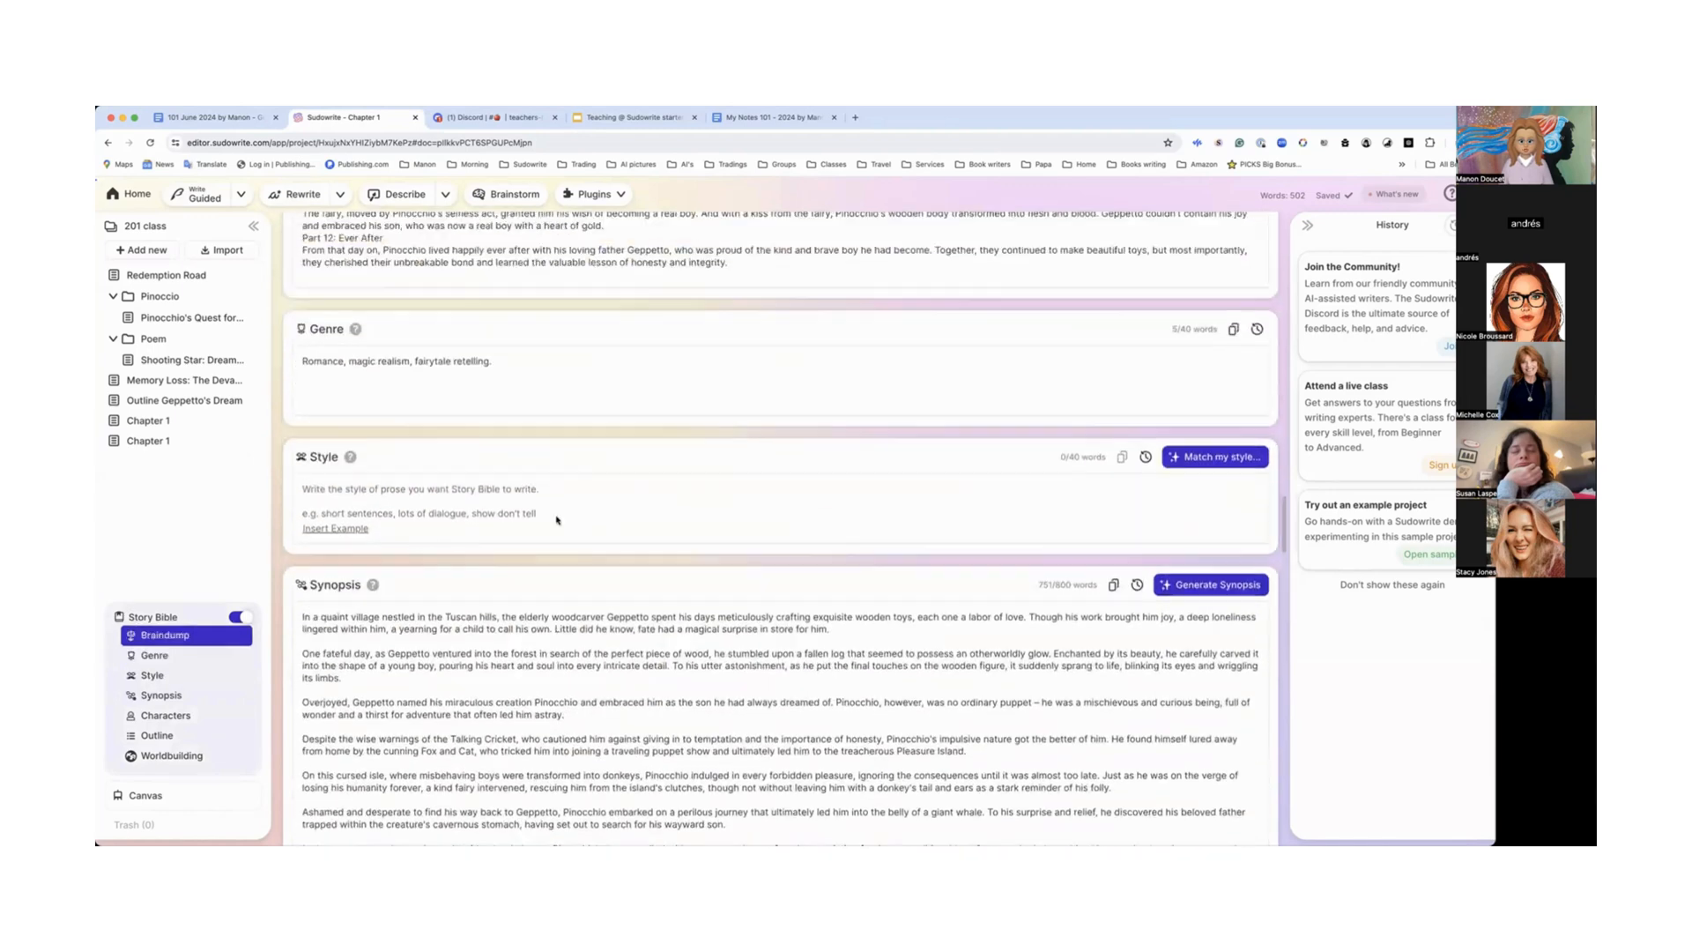
scroll(556, 519, "up", 15)
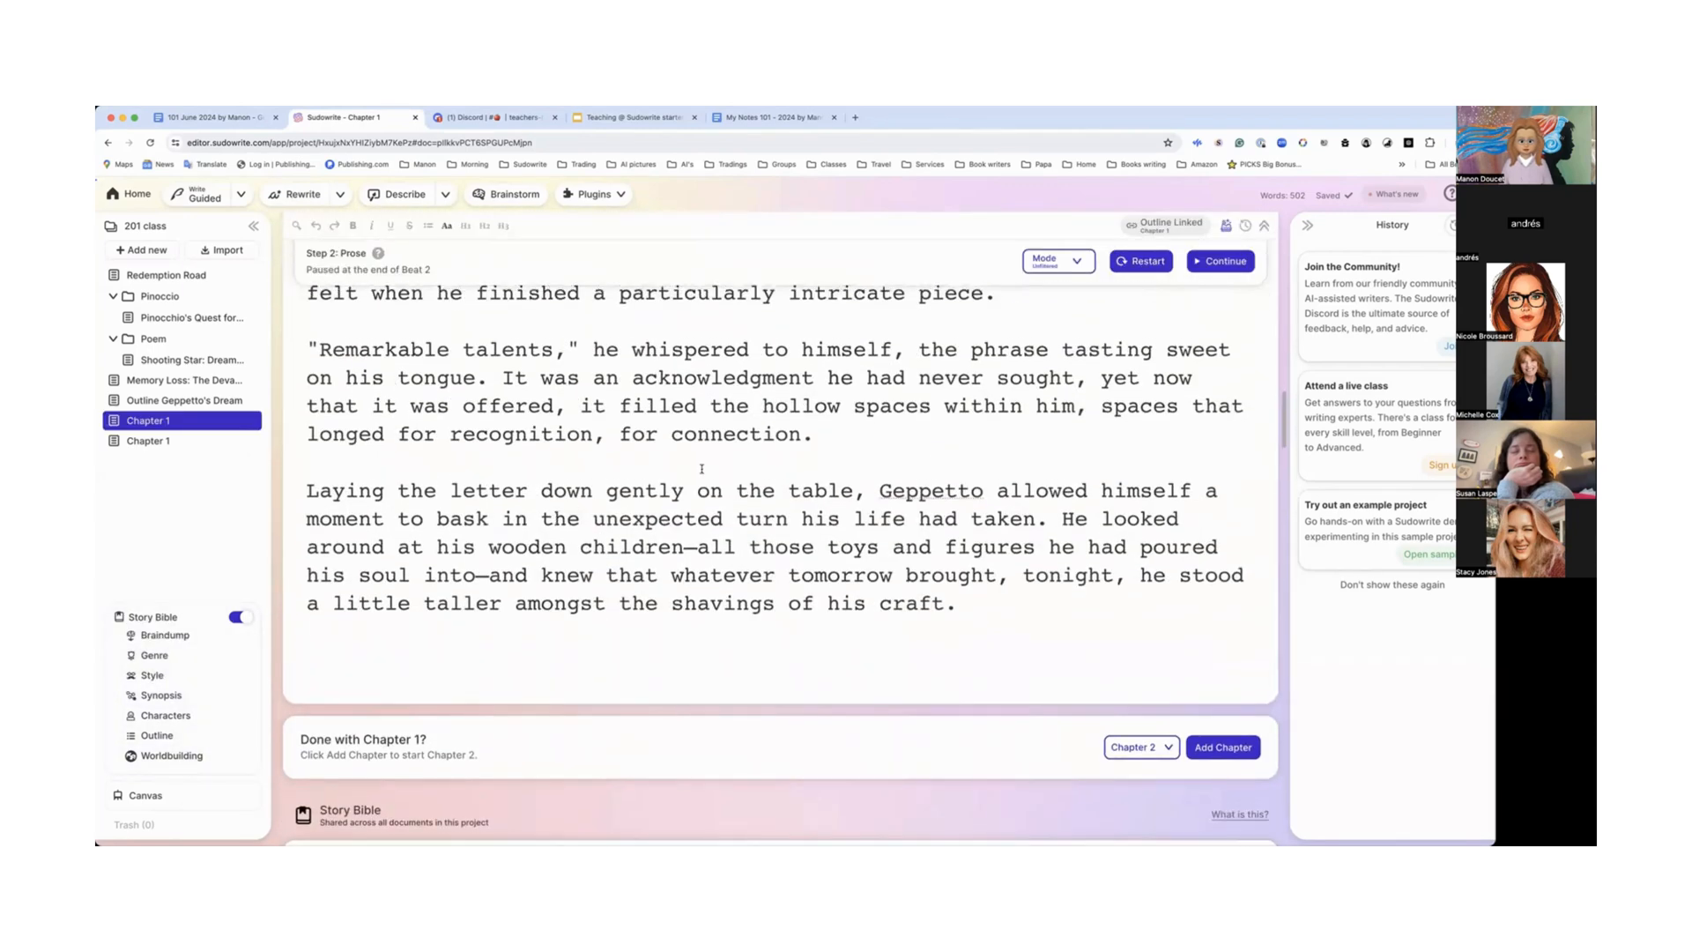
left_click(1073, 261)
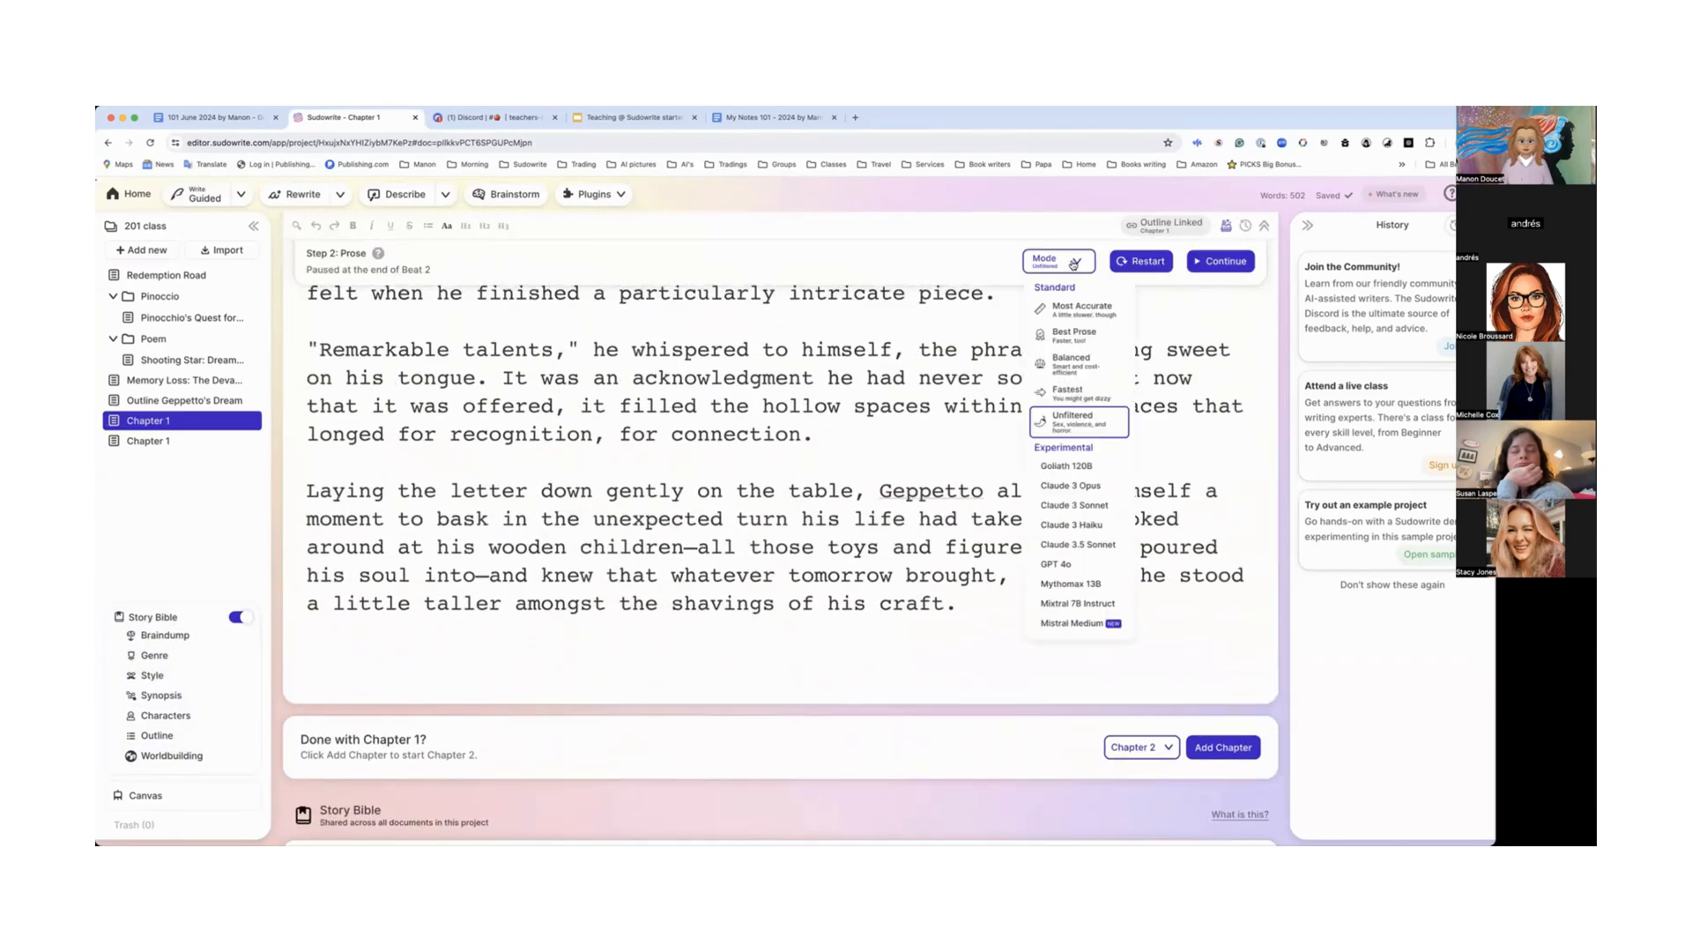
left_click(1077, 369)
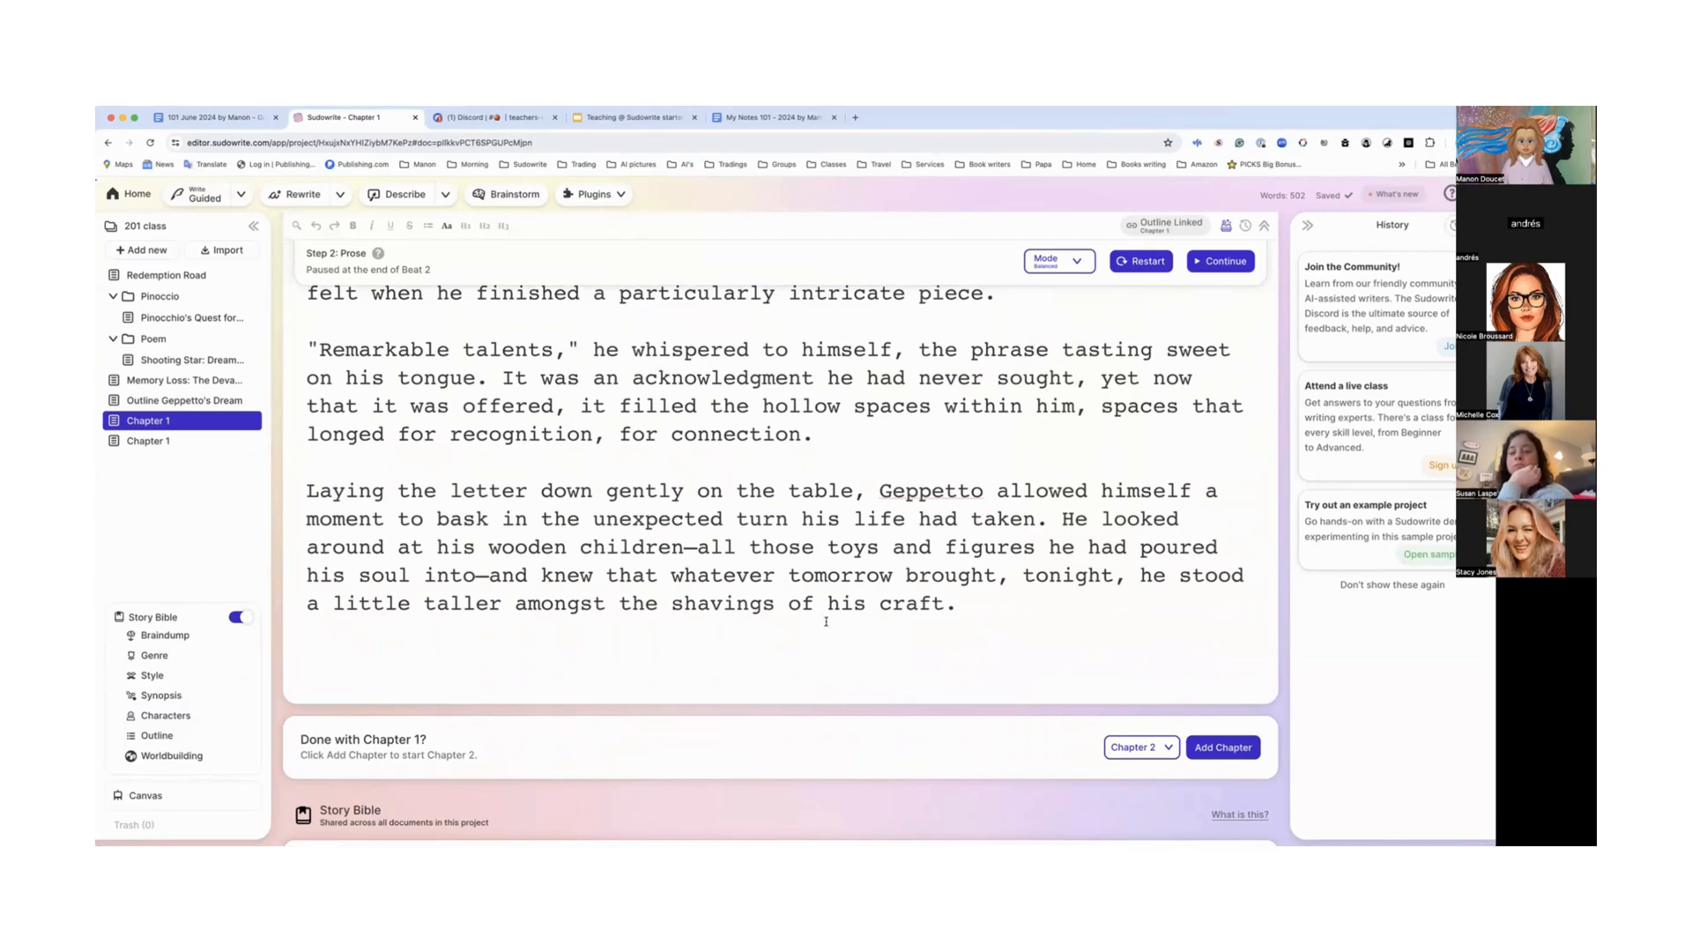
left_click(774, 647)
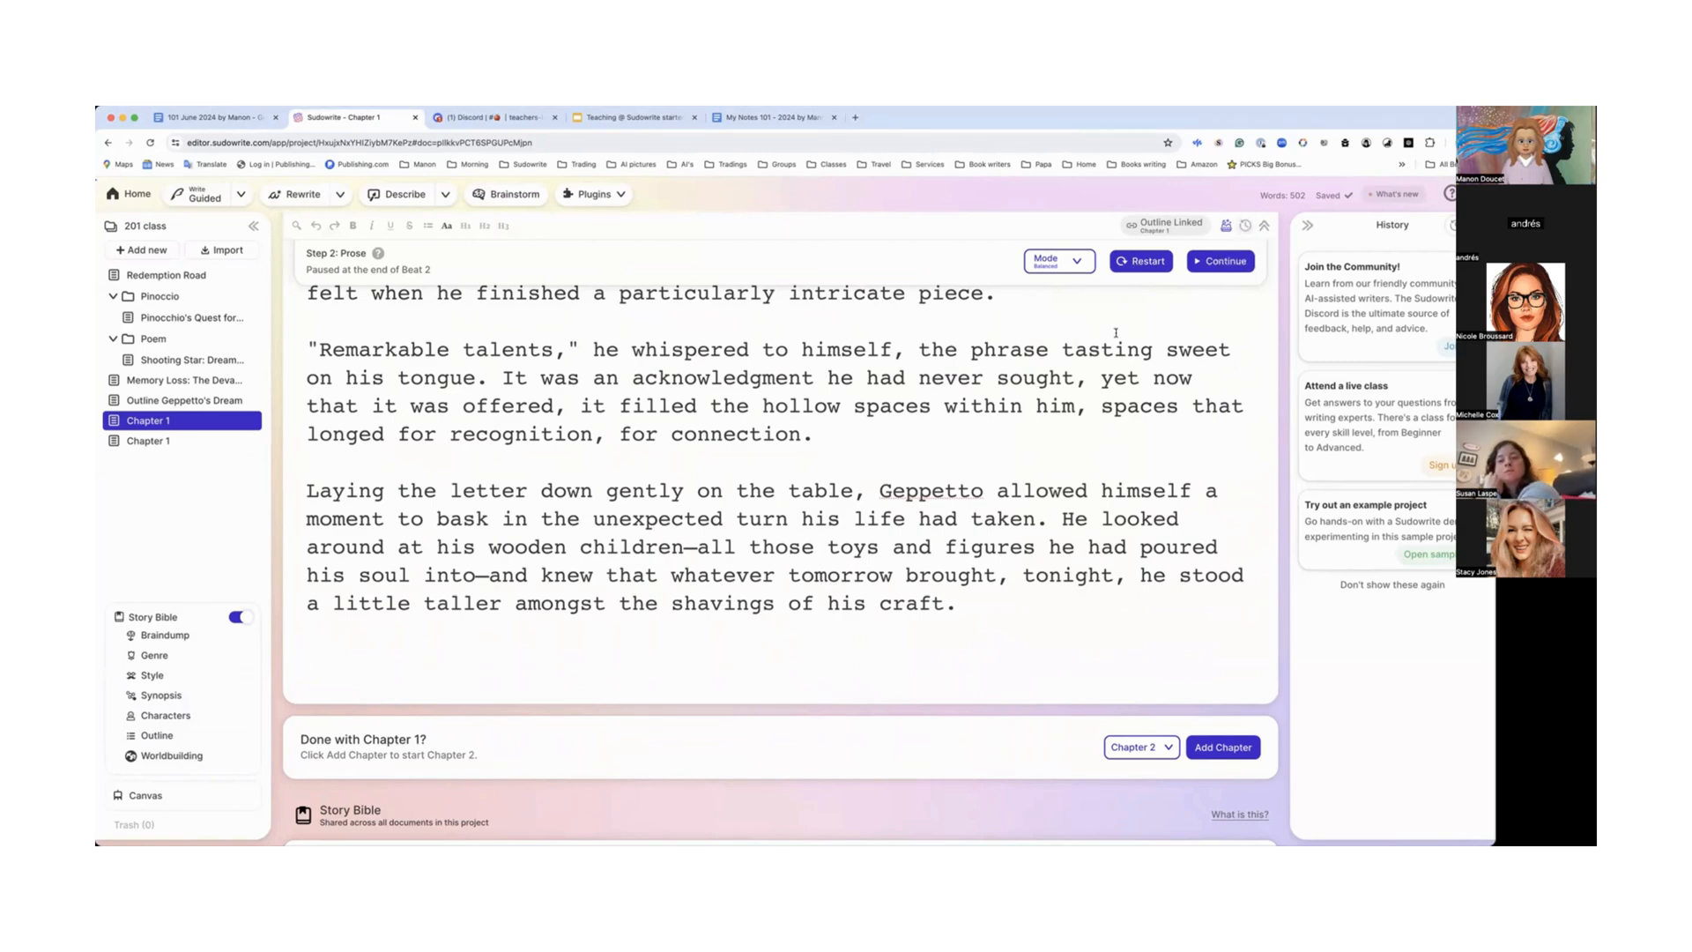
left_click(1202, 263)
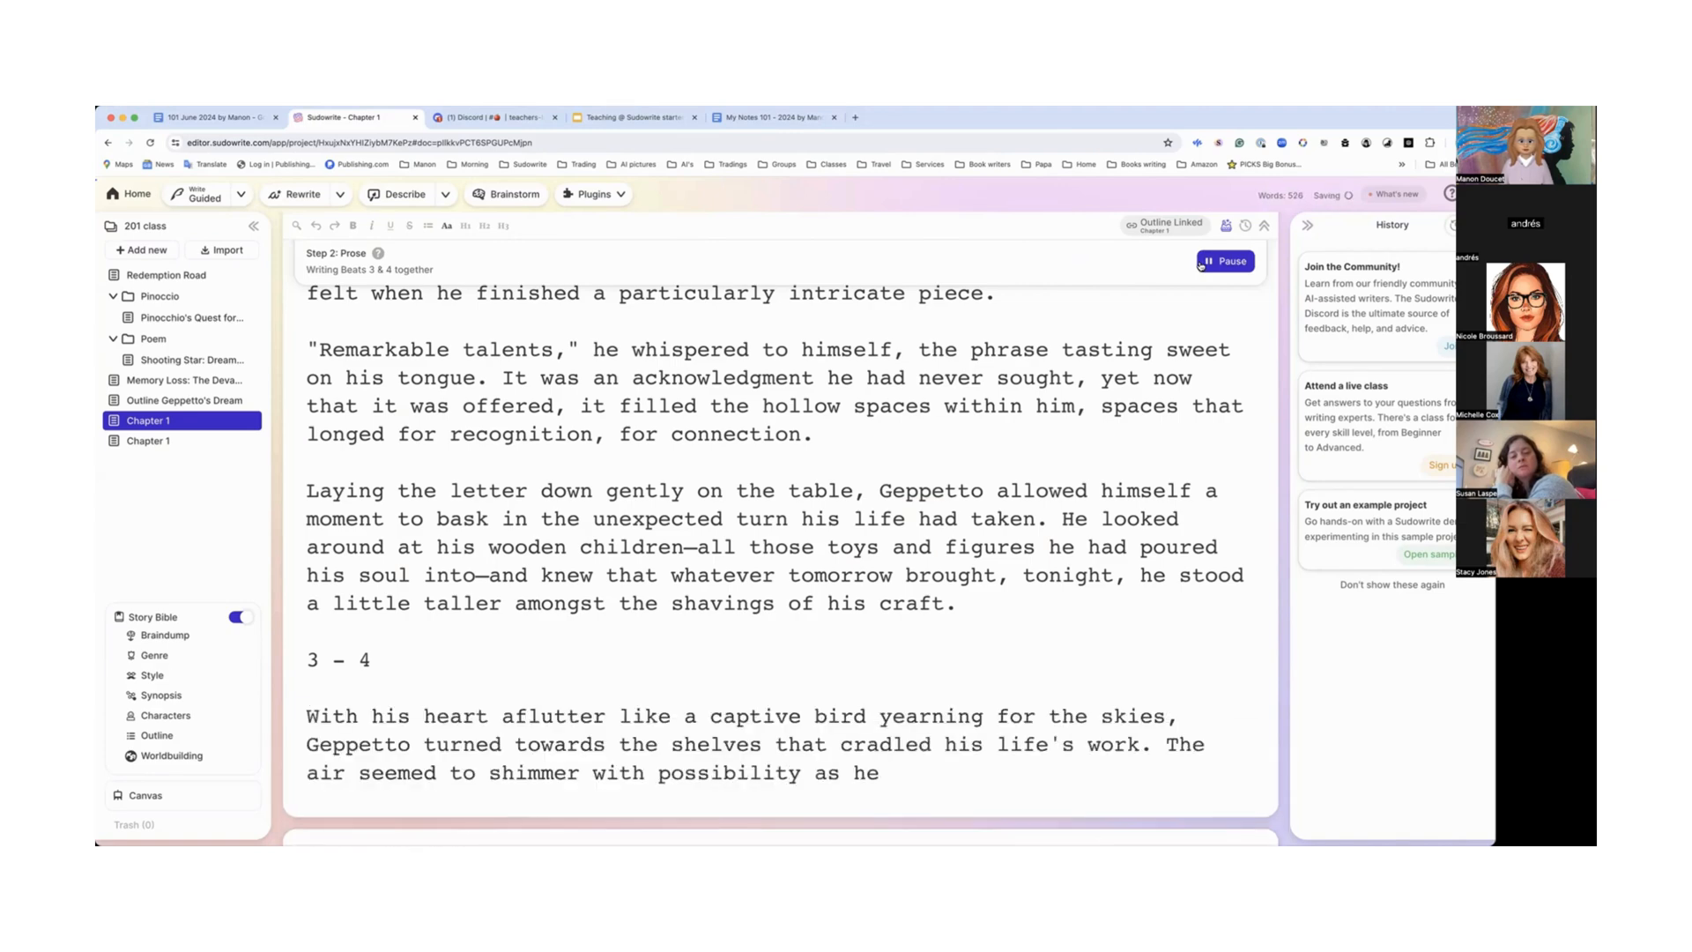
Step: Follow the prose as it is written for beats 3 to 8, and pause the generation at the end of beat 8
scroll(1132, 307, "down", 5)
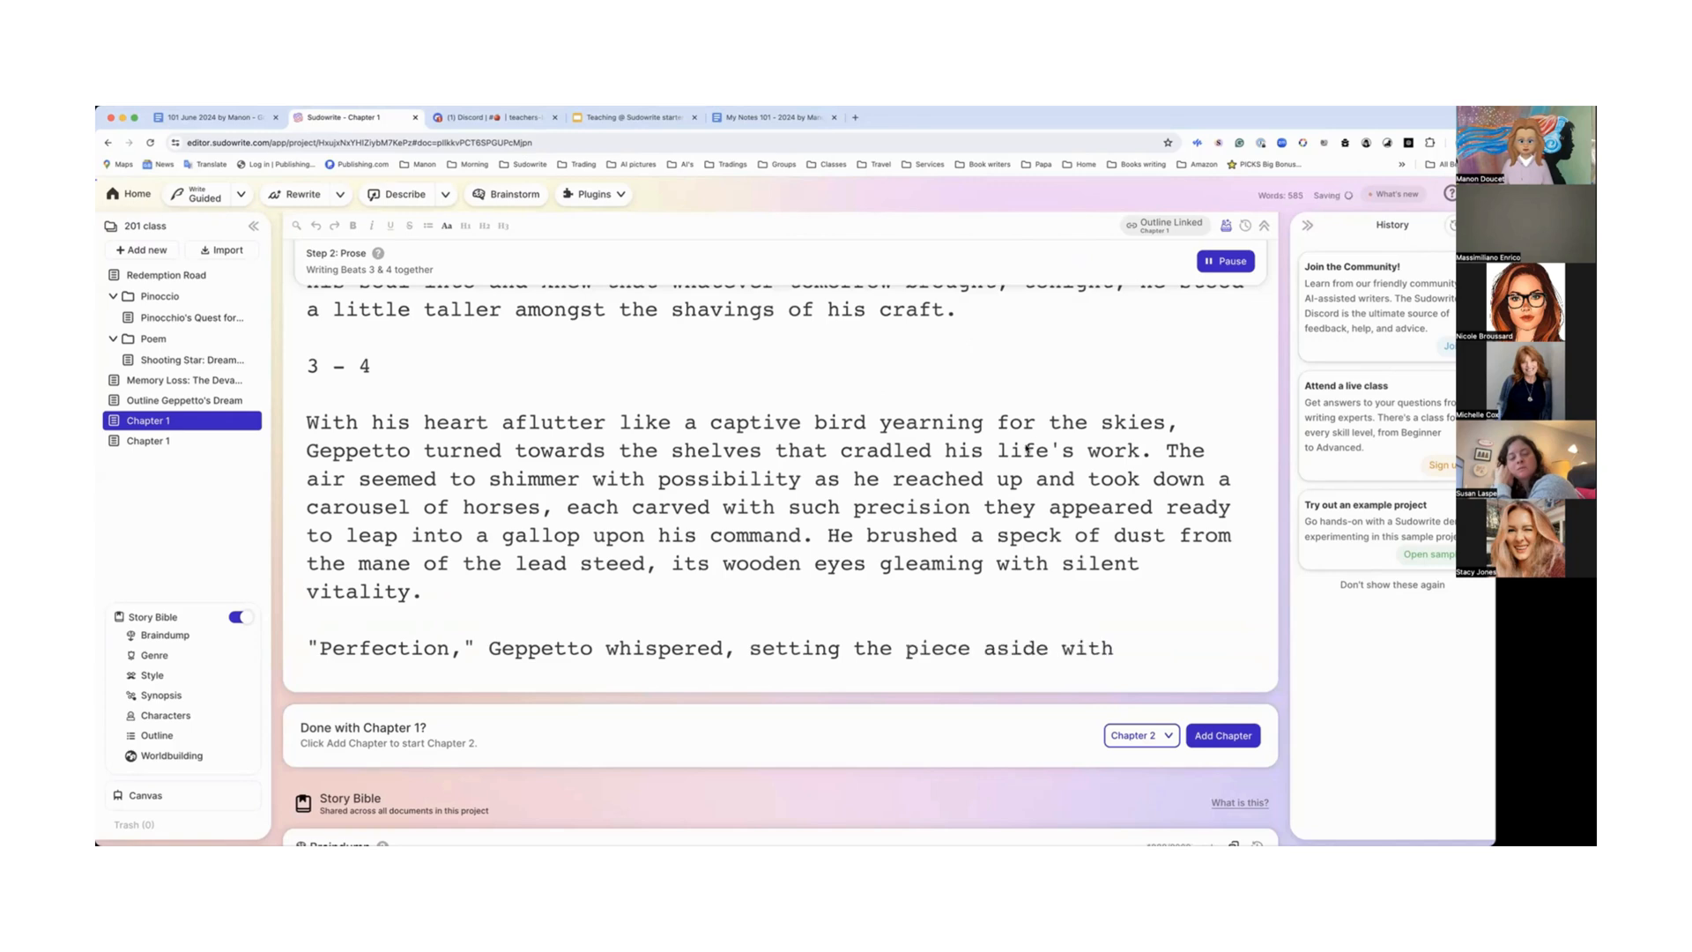
scroll(1025, 448, "down", 5)
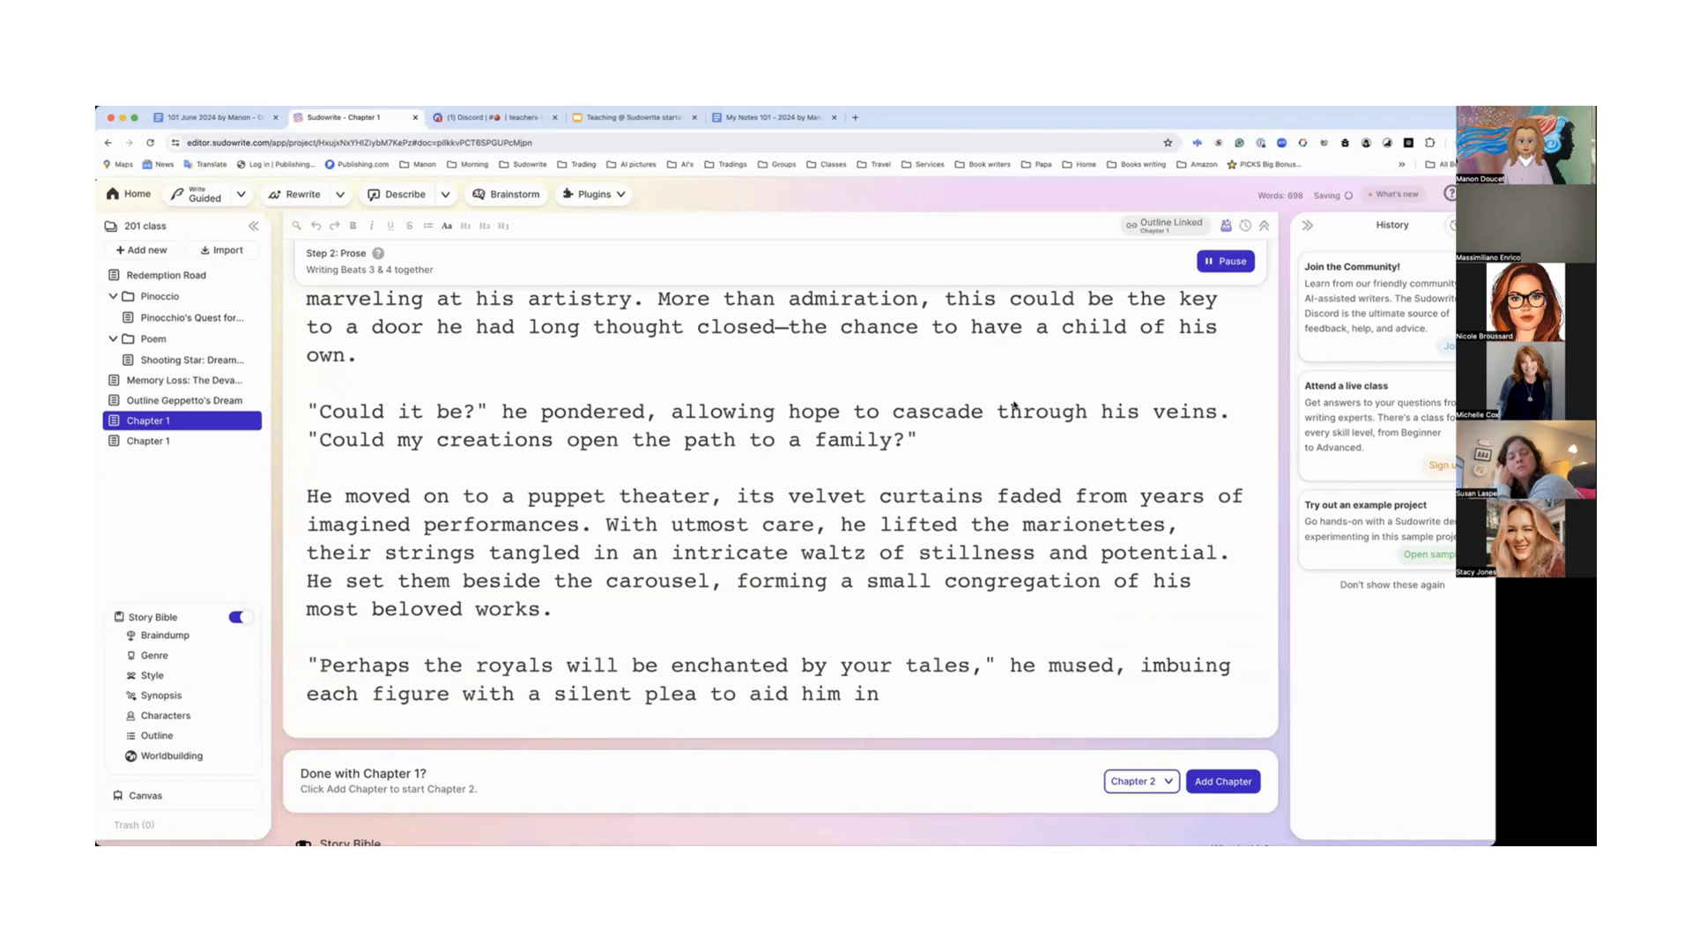
scroll(1014, 405, "down", 5)
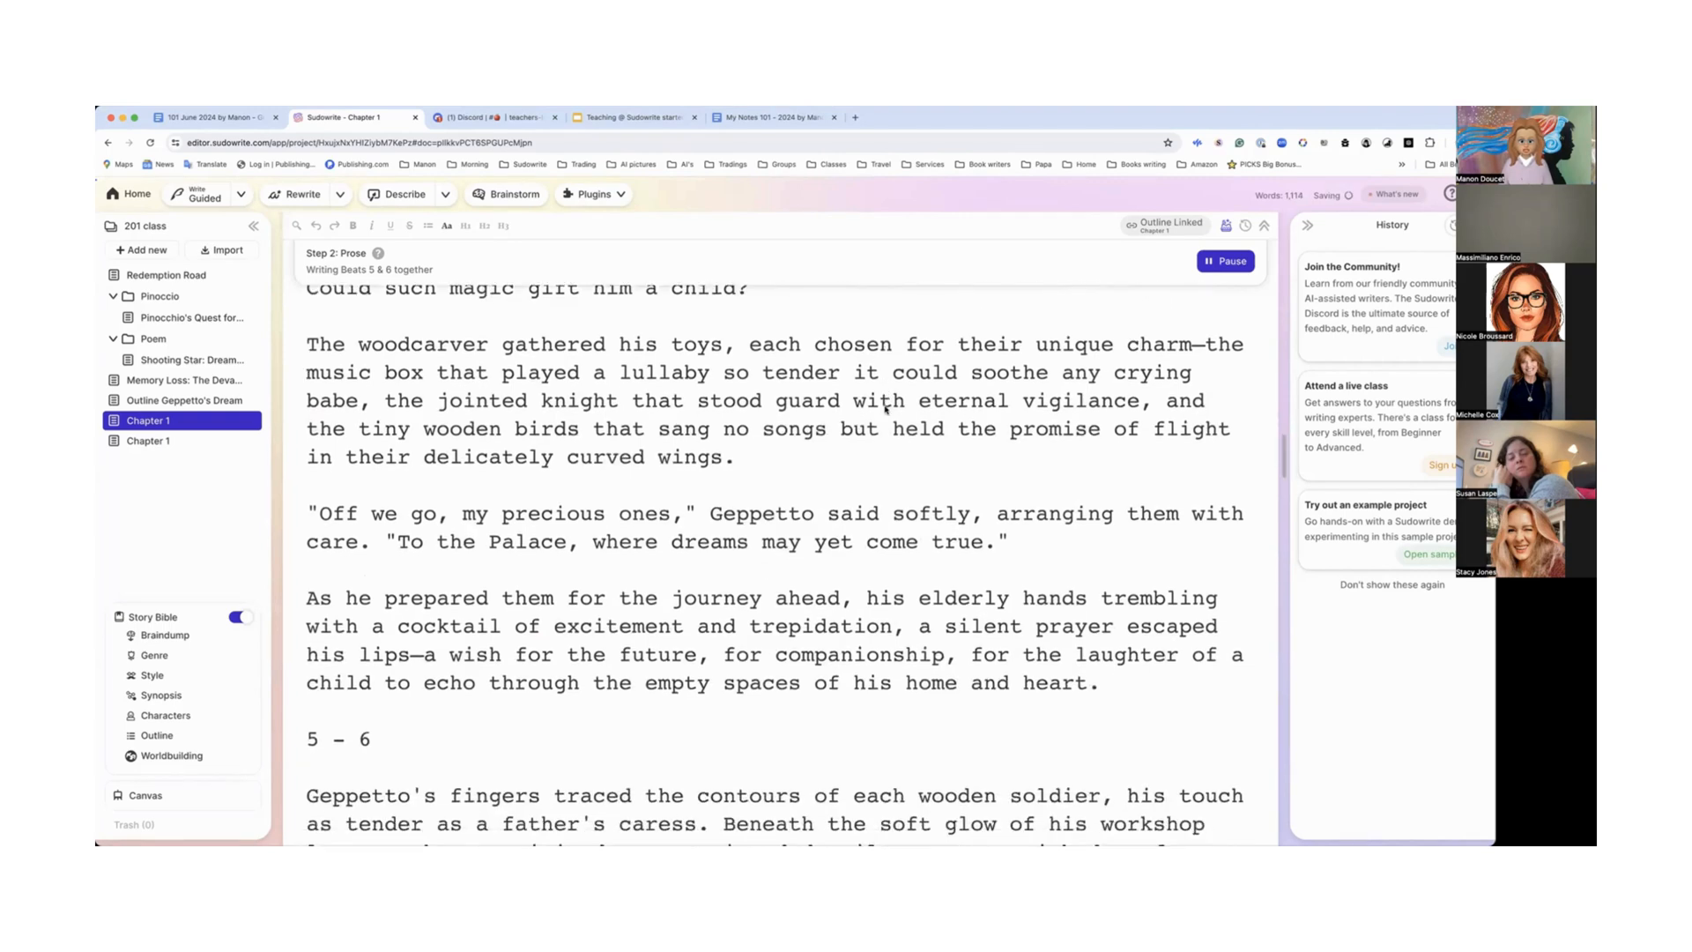
scroll(886, 407, "up", 5)
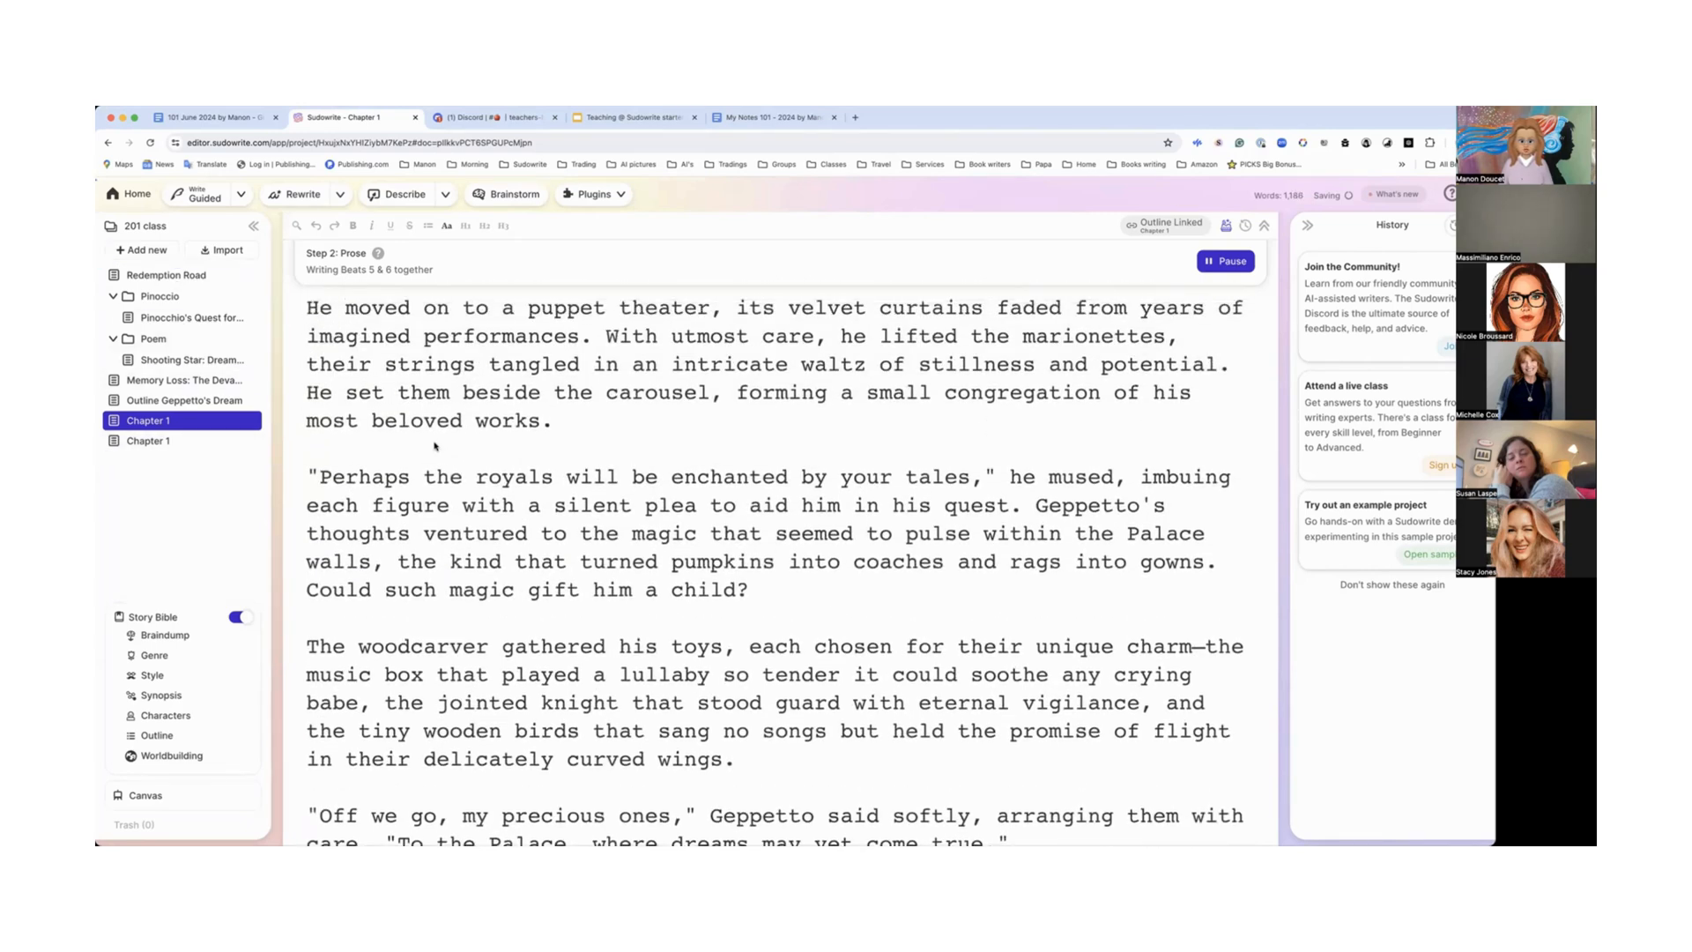
scroll(370, 474, "down", 10)
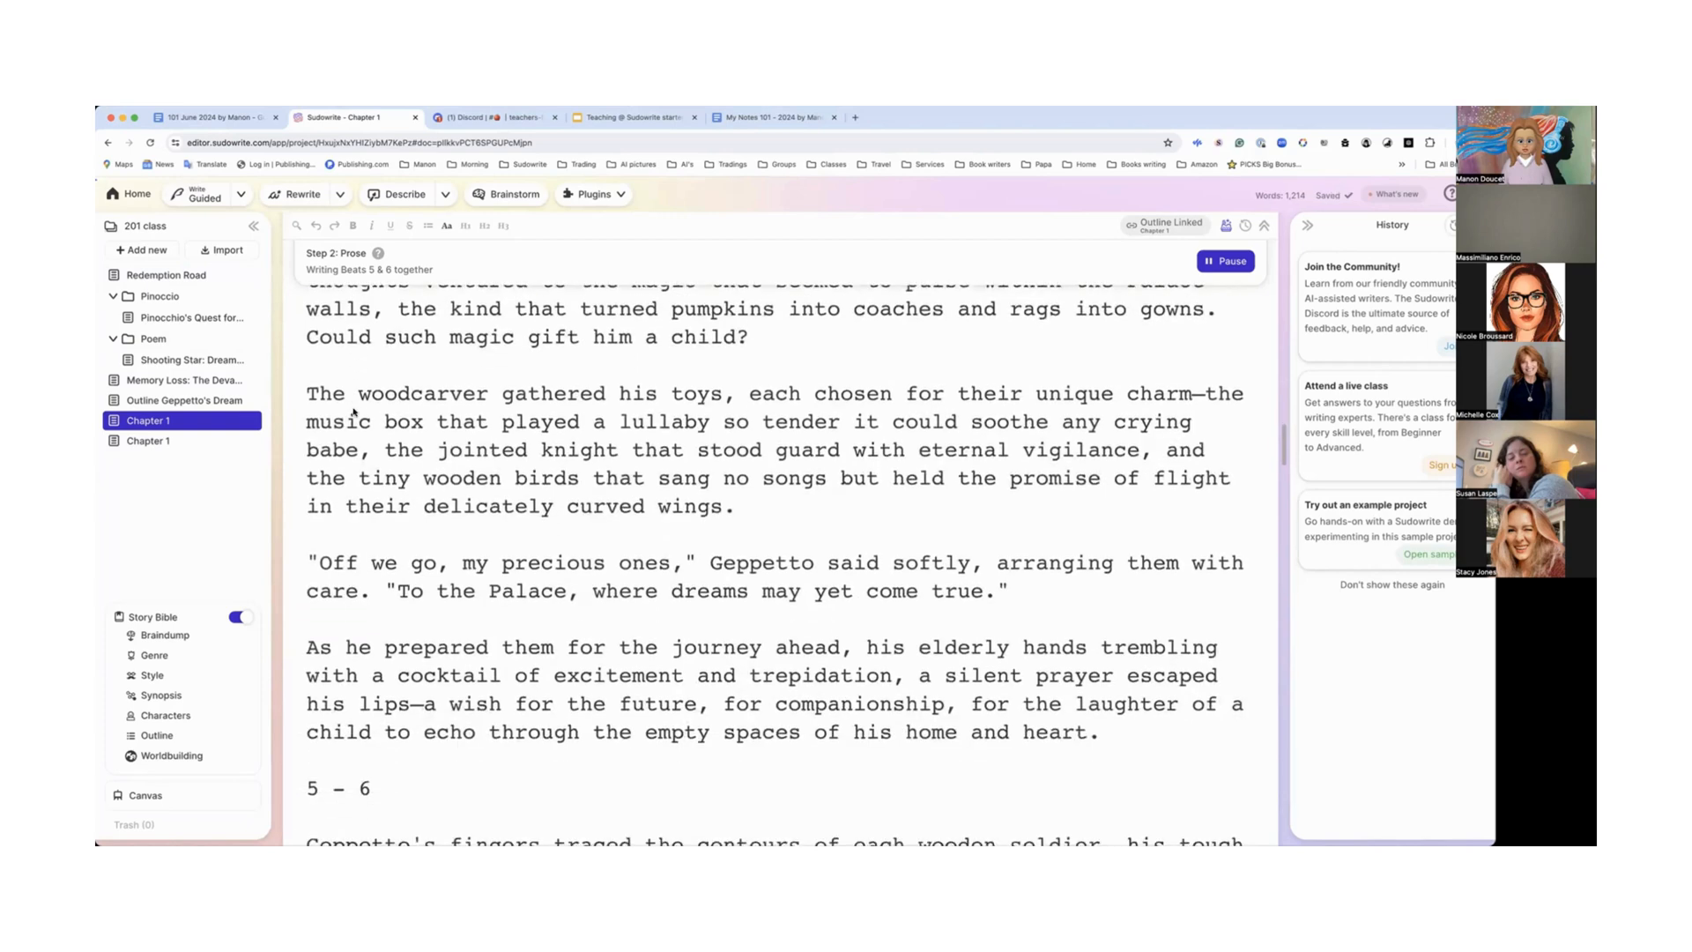
scroll(354, 412, "down", 15)
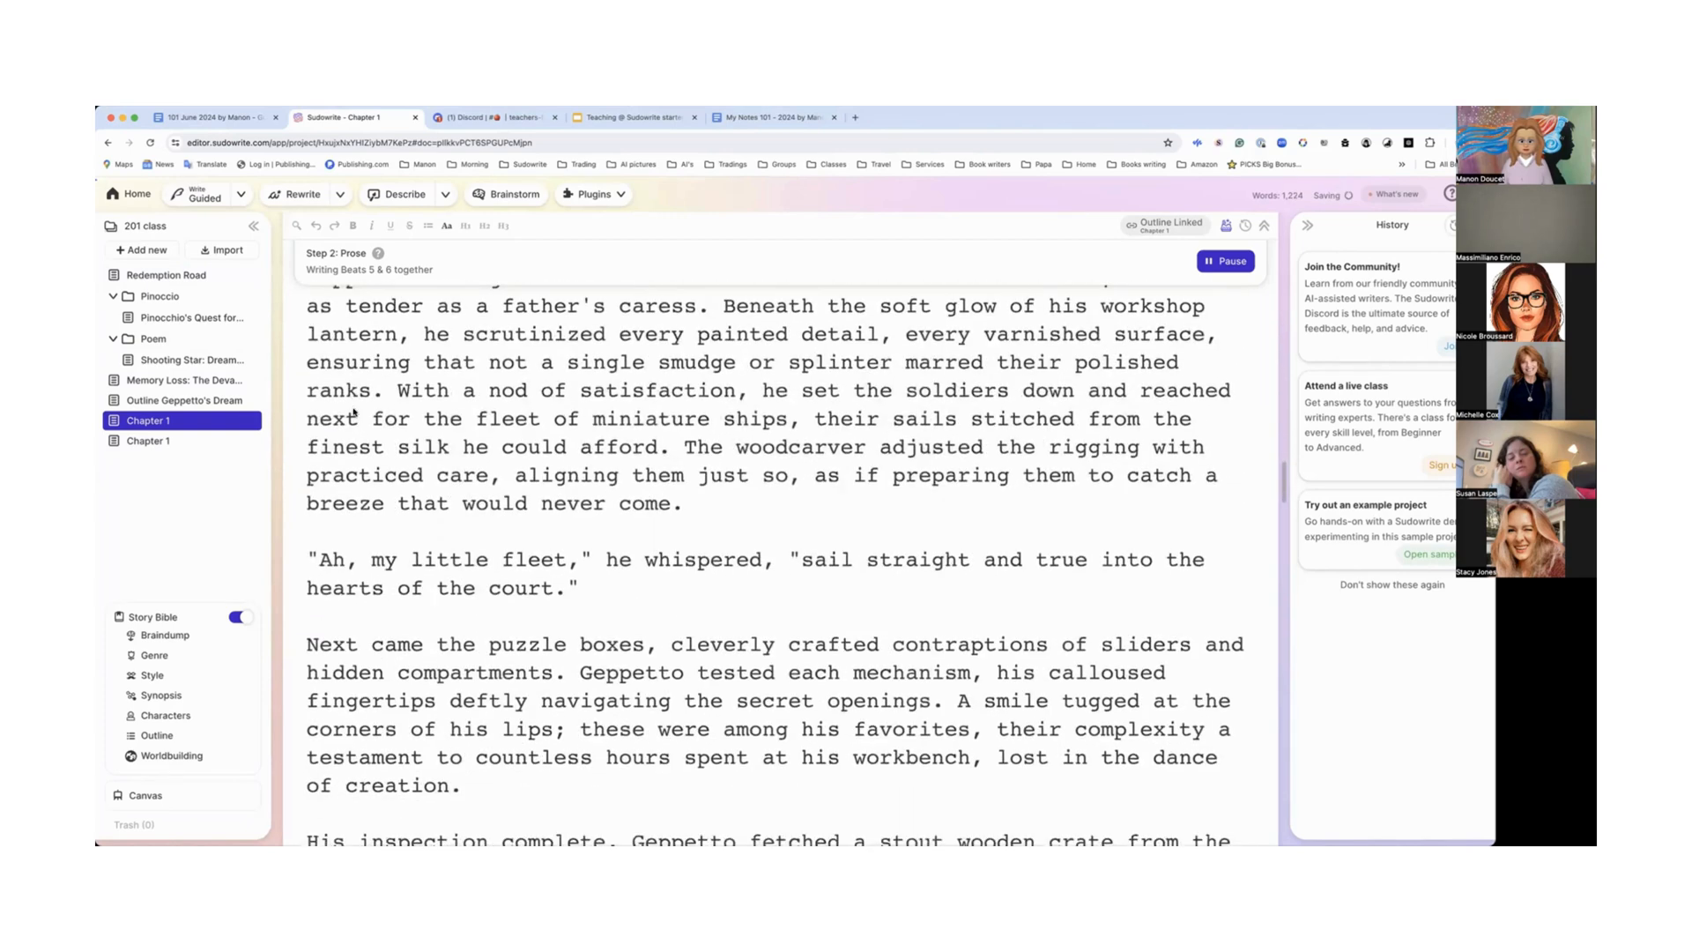
scroll(353, 412, "down", 5)
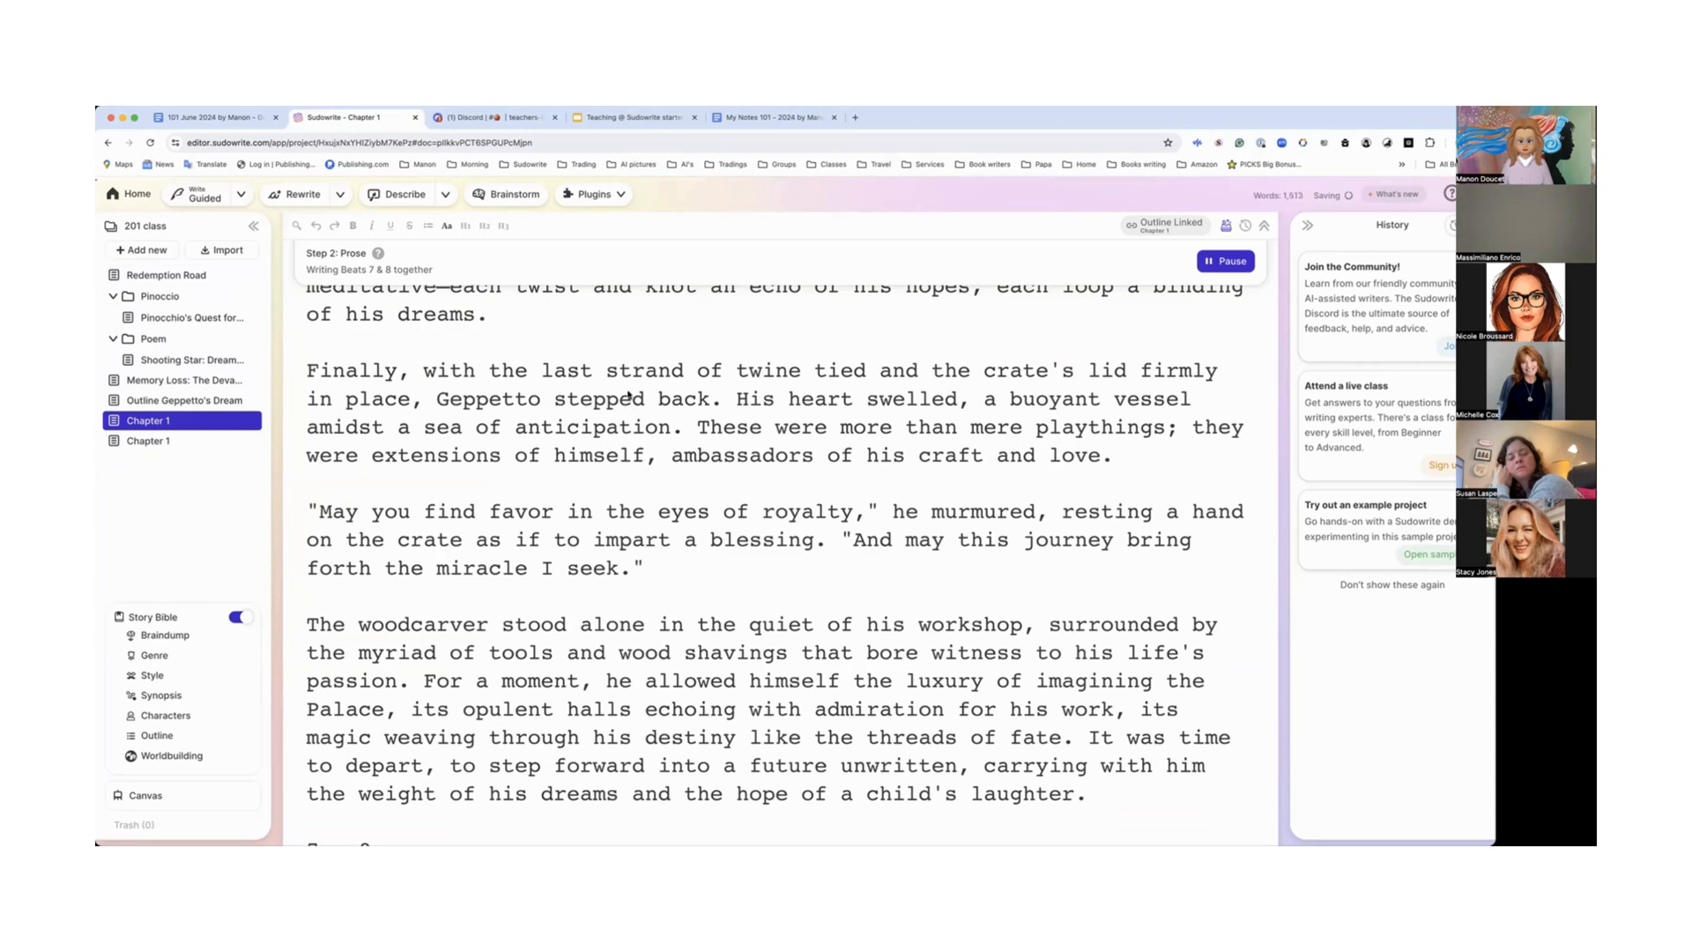
left_click(1224, 268)
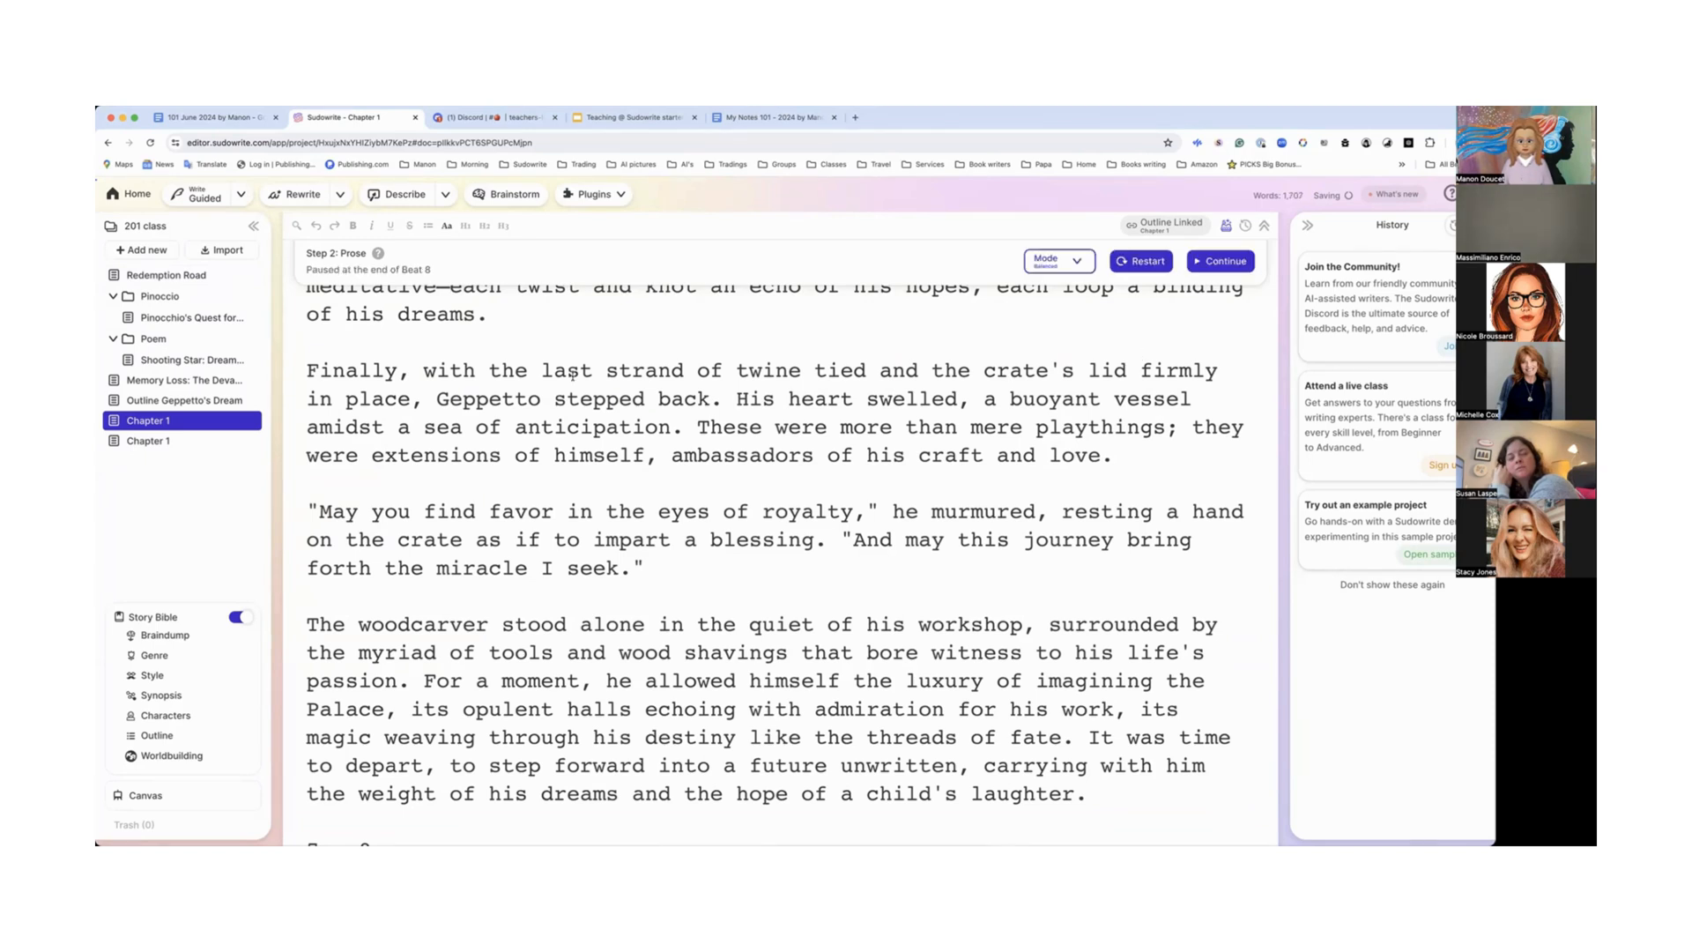
left_click_drag(305, 370, 1129, 461)
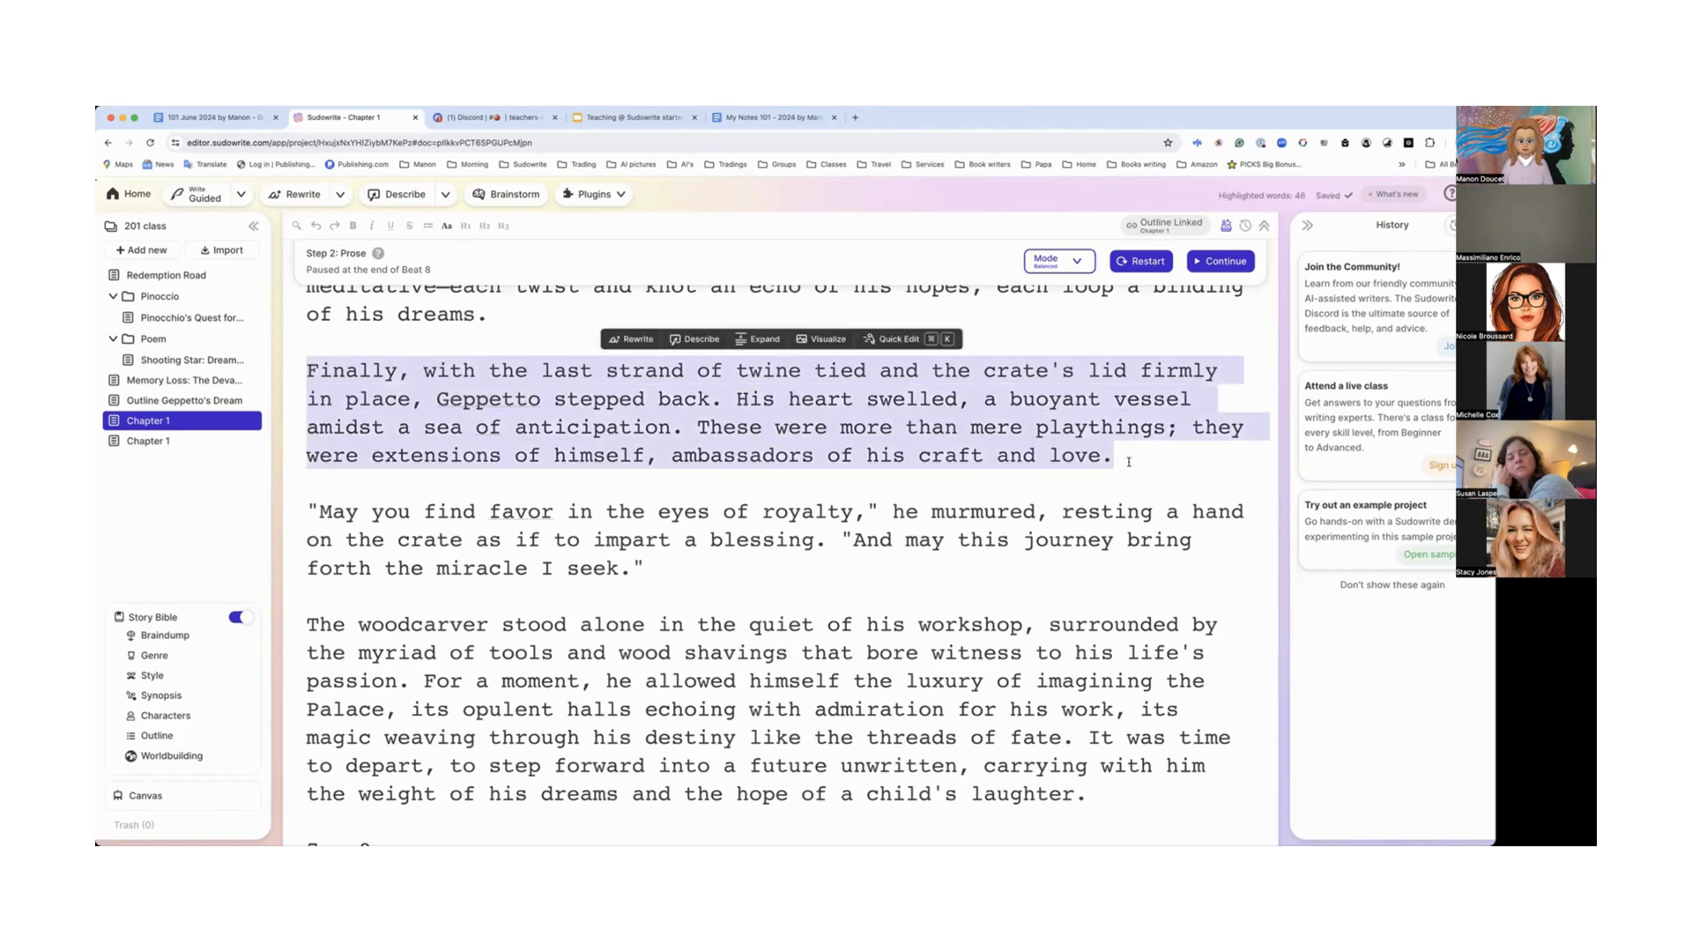
left_click(899, 339)
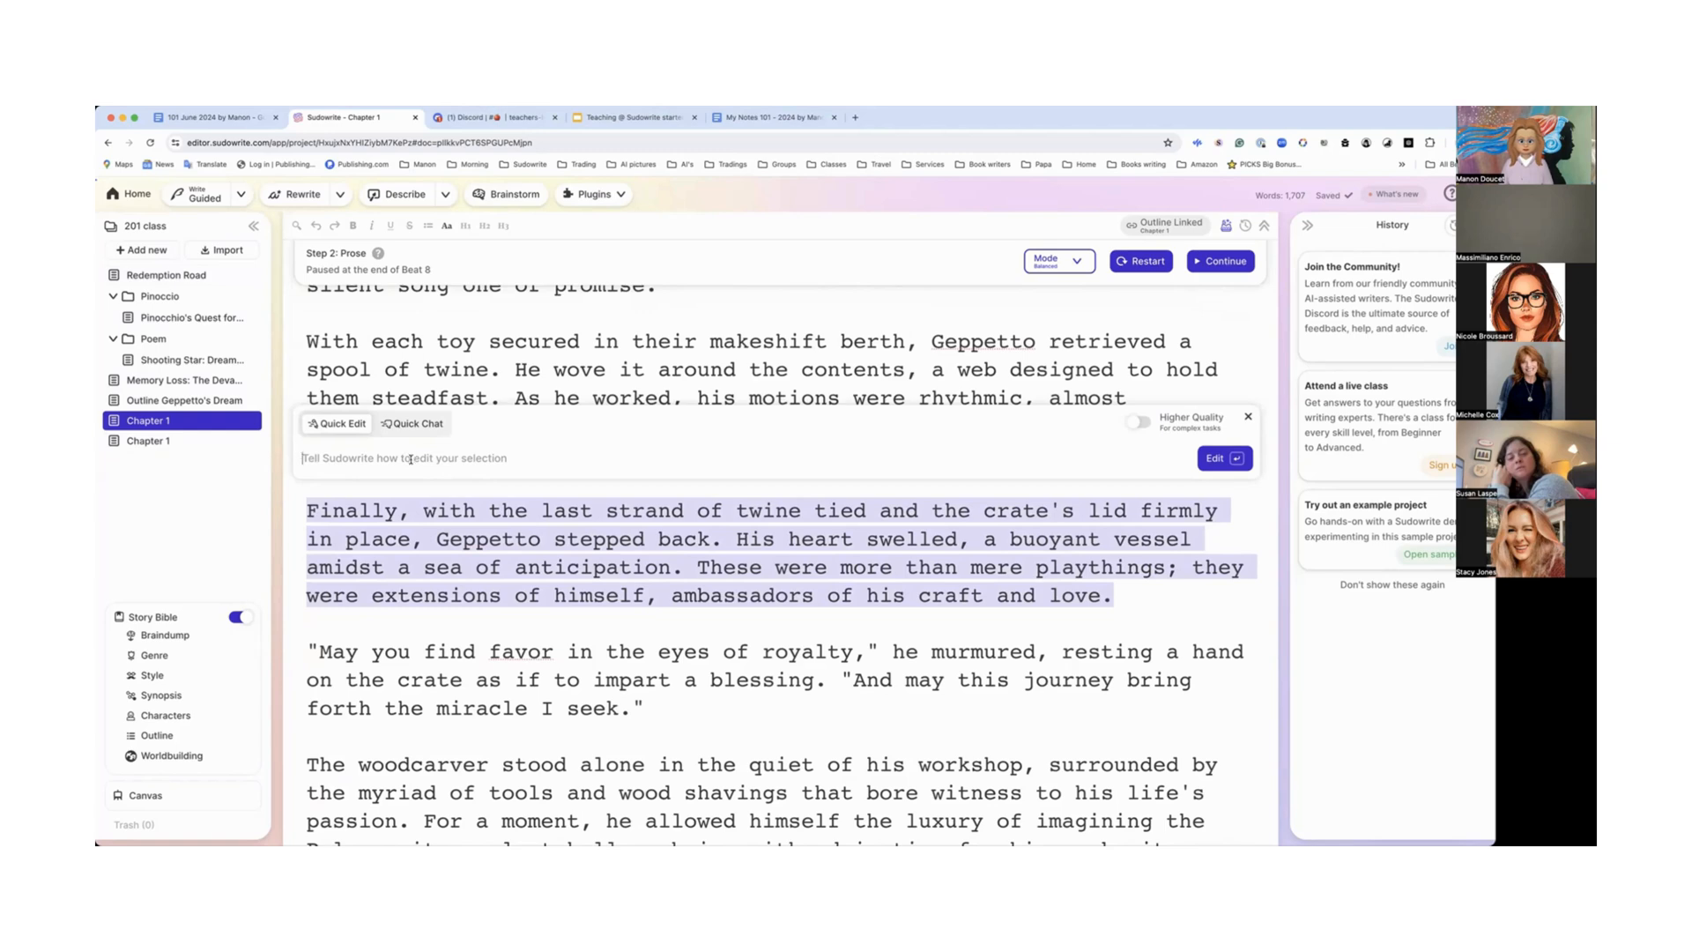
left_click(1249, 416)
Step: Look through the generated Chapter 1 prose from "1 - 2" to "7 - 8" and the list of beats it follows
scroll(981, 484, "down", 7)
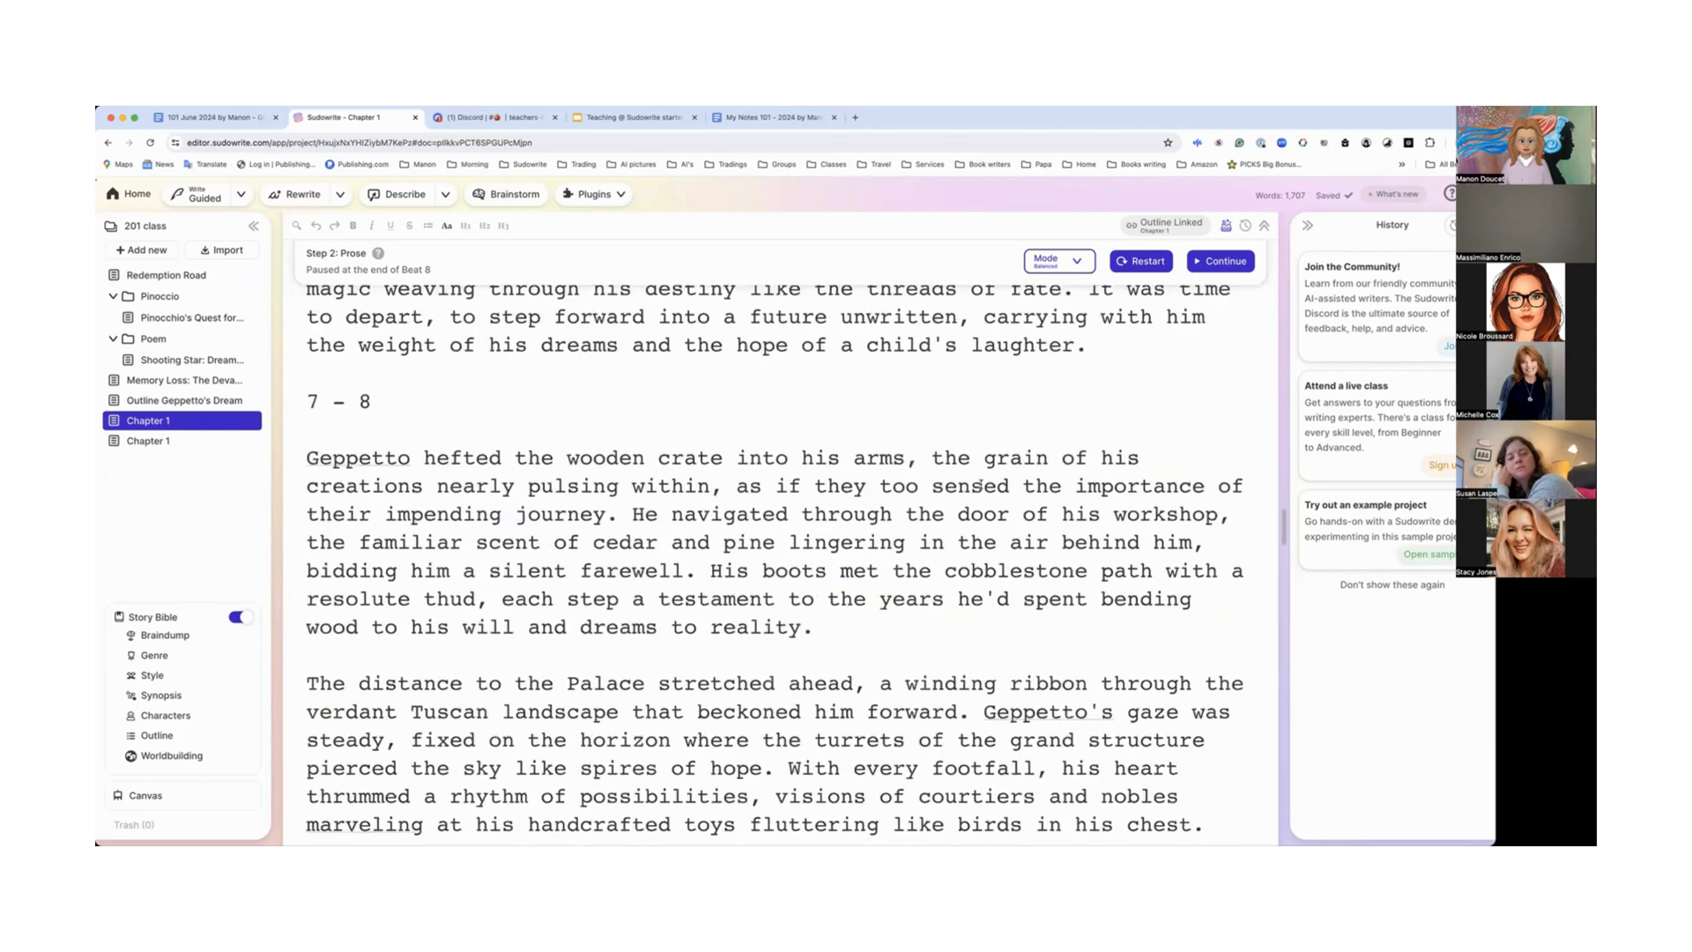
scroll(981, 484, "down", 7)
scroll(981, 484, "down", 3)
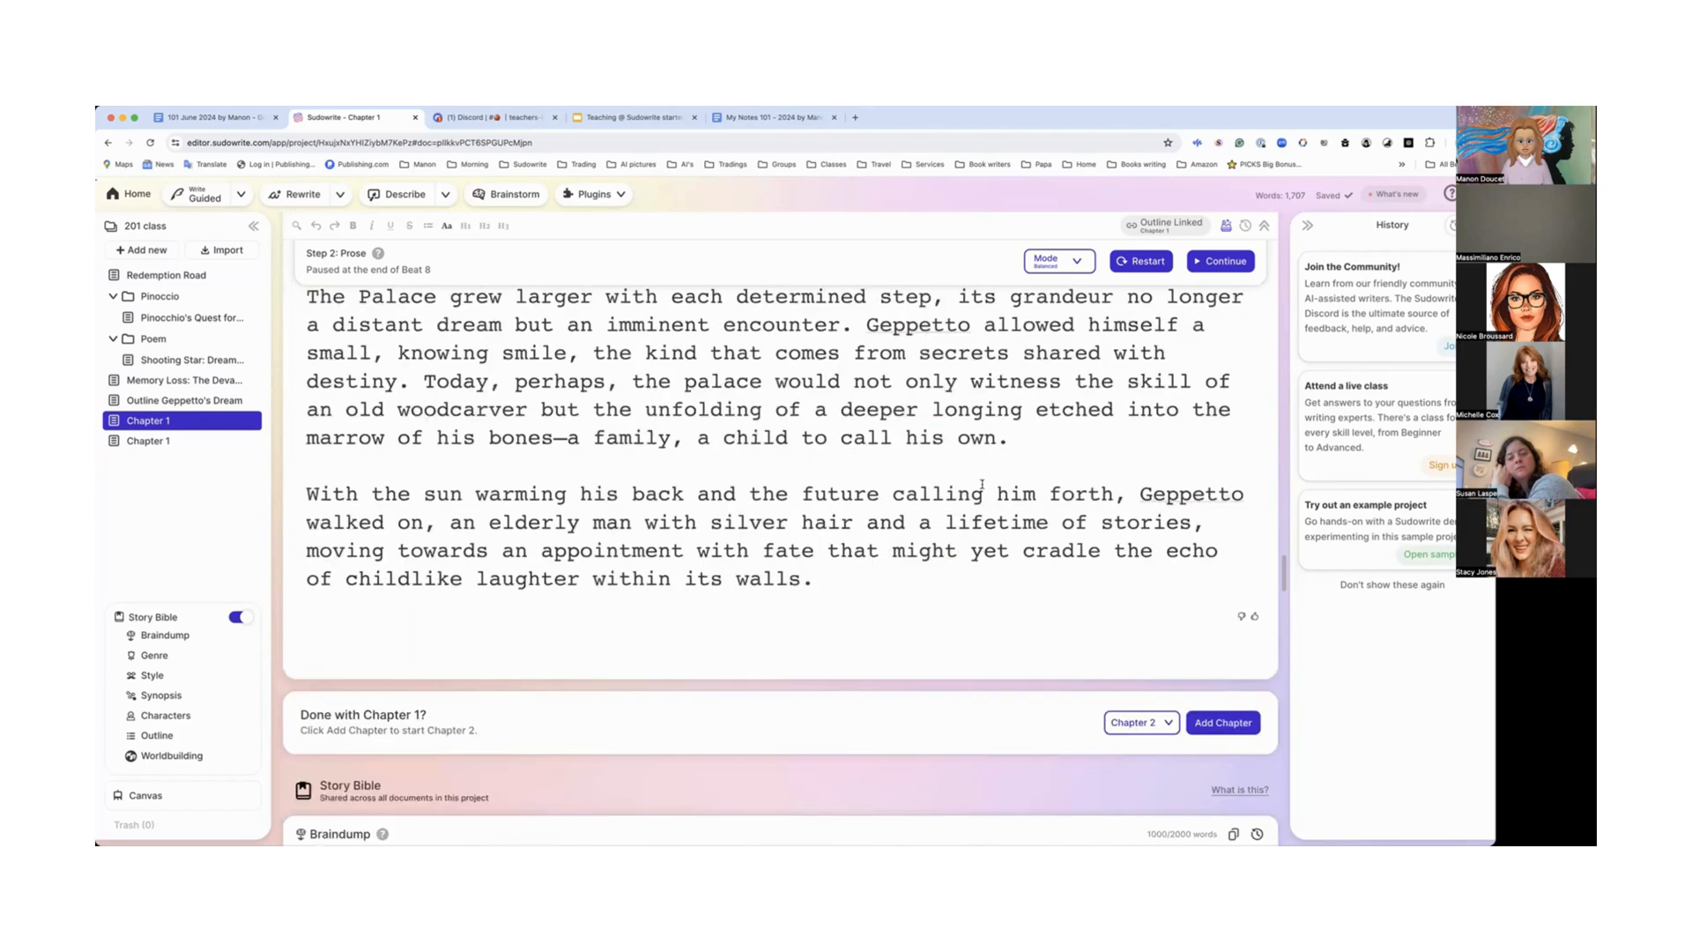
scroll(981, 484, "up", 4)
scroll(981, 483, "down", 6)
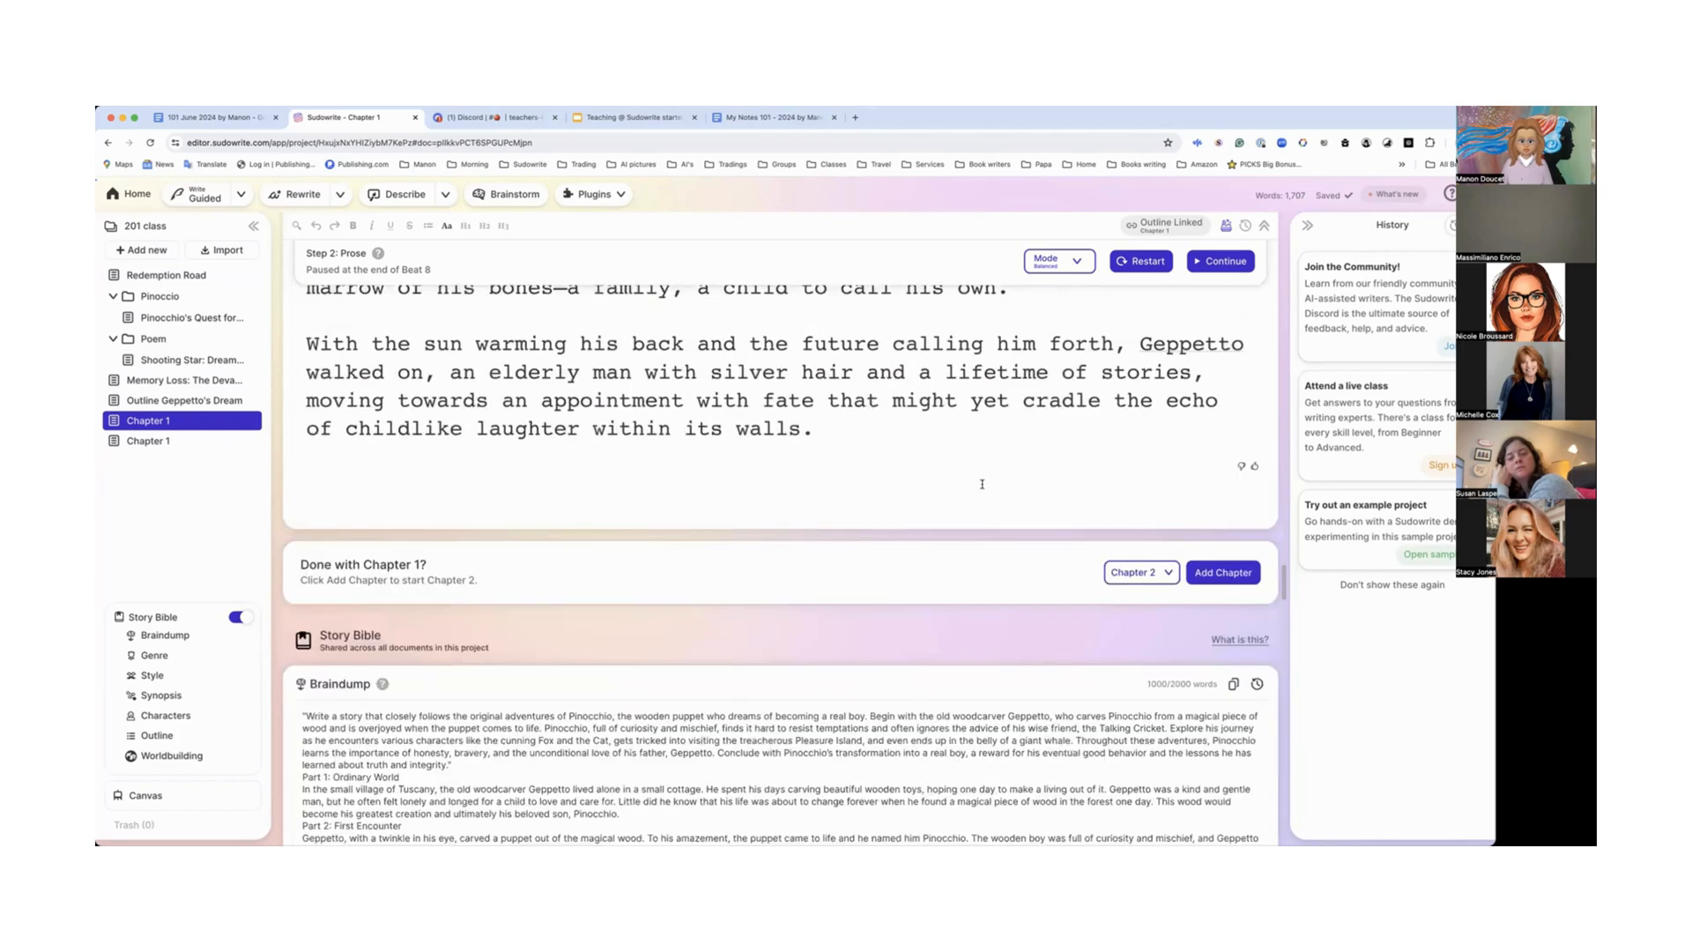
scroll(983, 487, "down", 1)
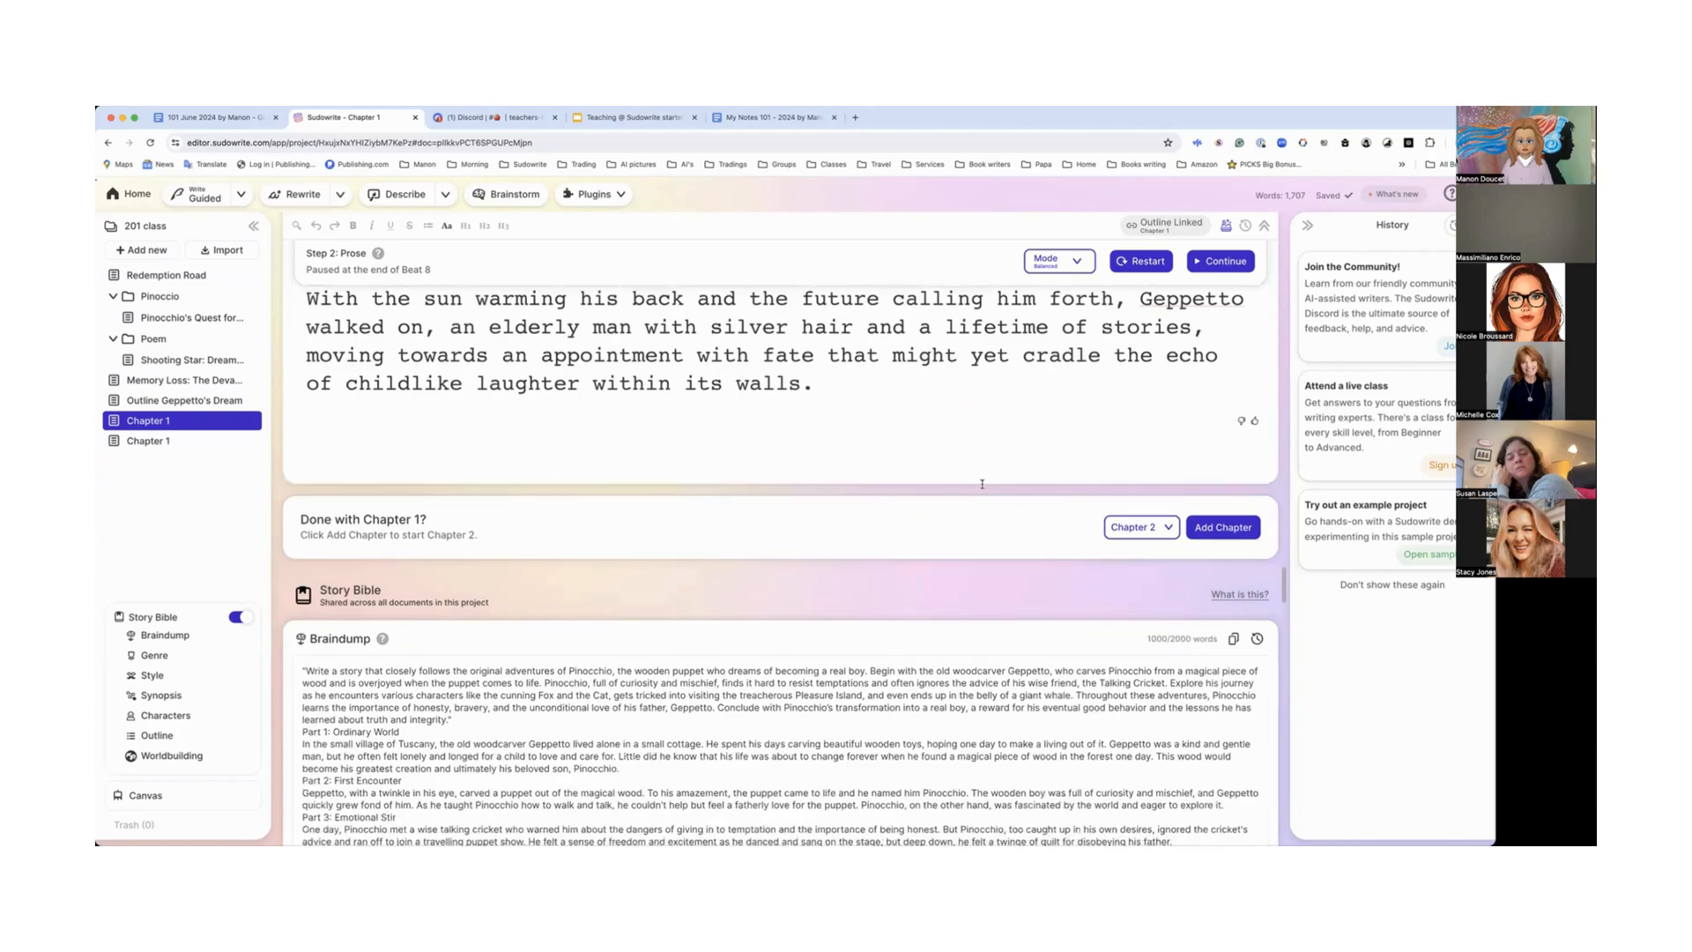
scroll(983, 484, "up", 6)
scroll(983, 486, "up", 10)
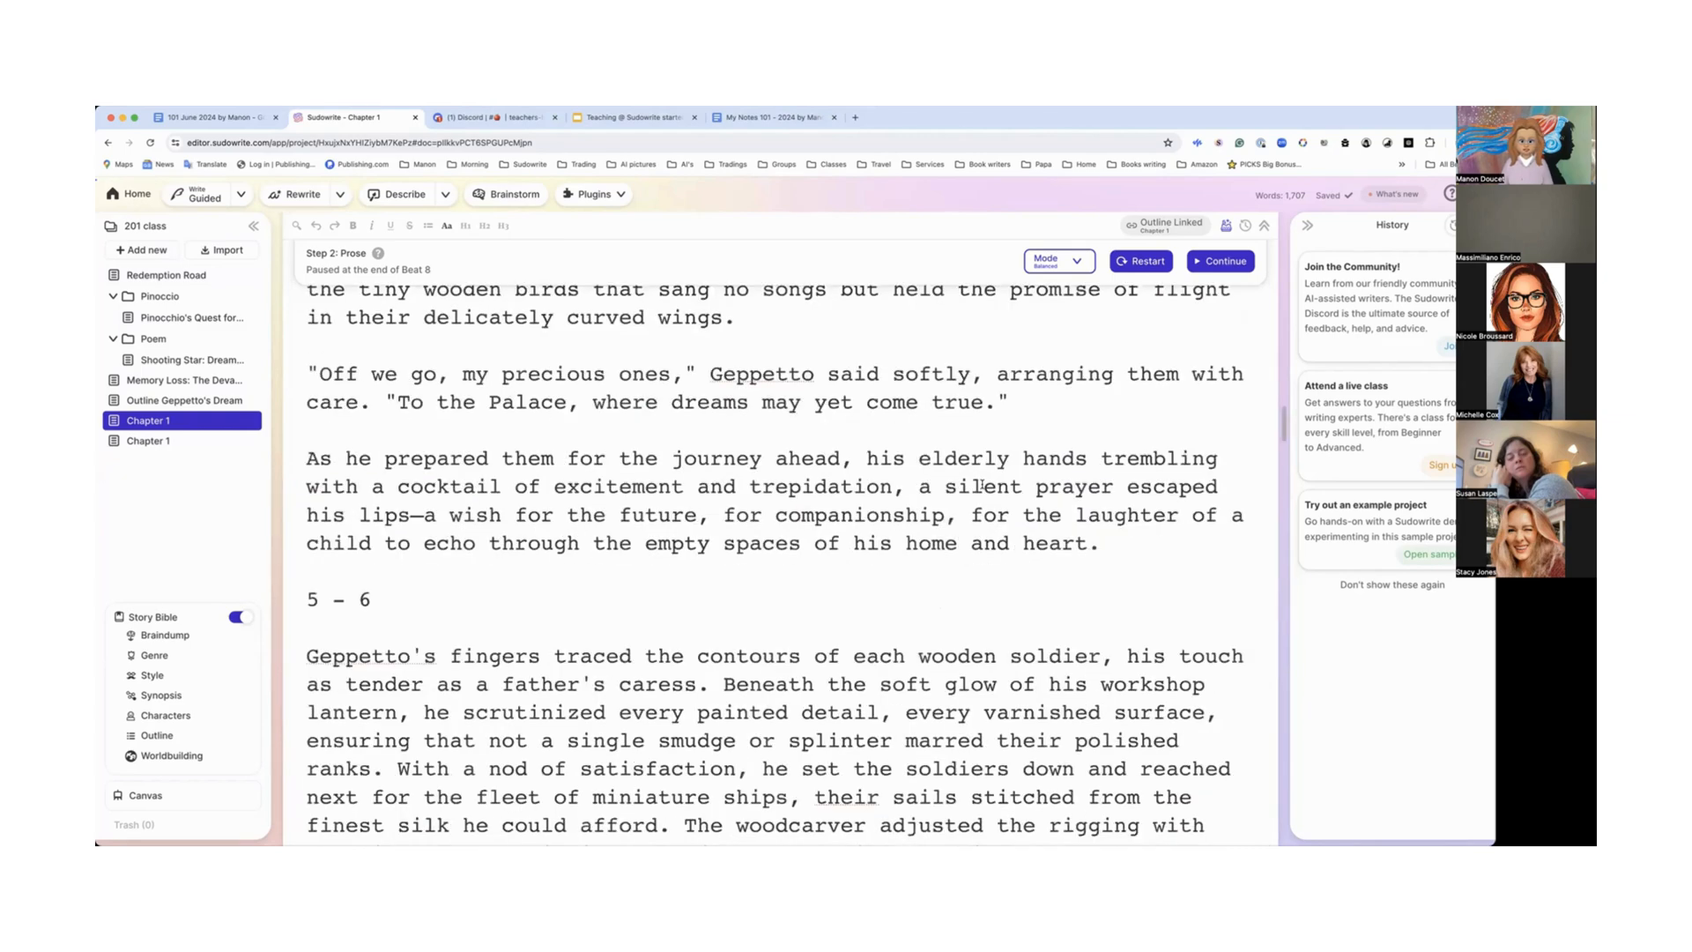
scroll(983, 486, "up", 10)
scroll(712, 480, "up", 3)
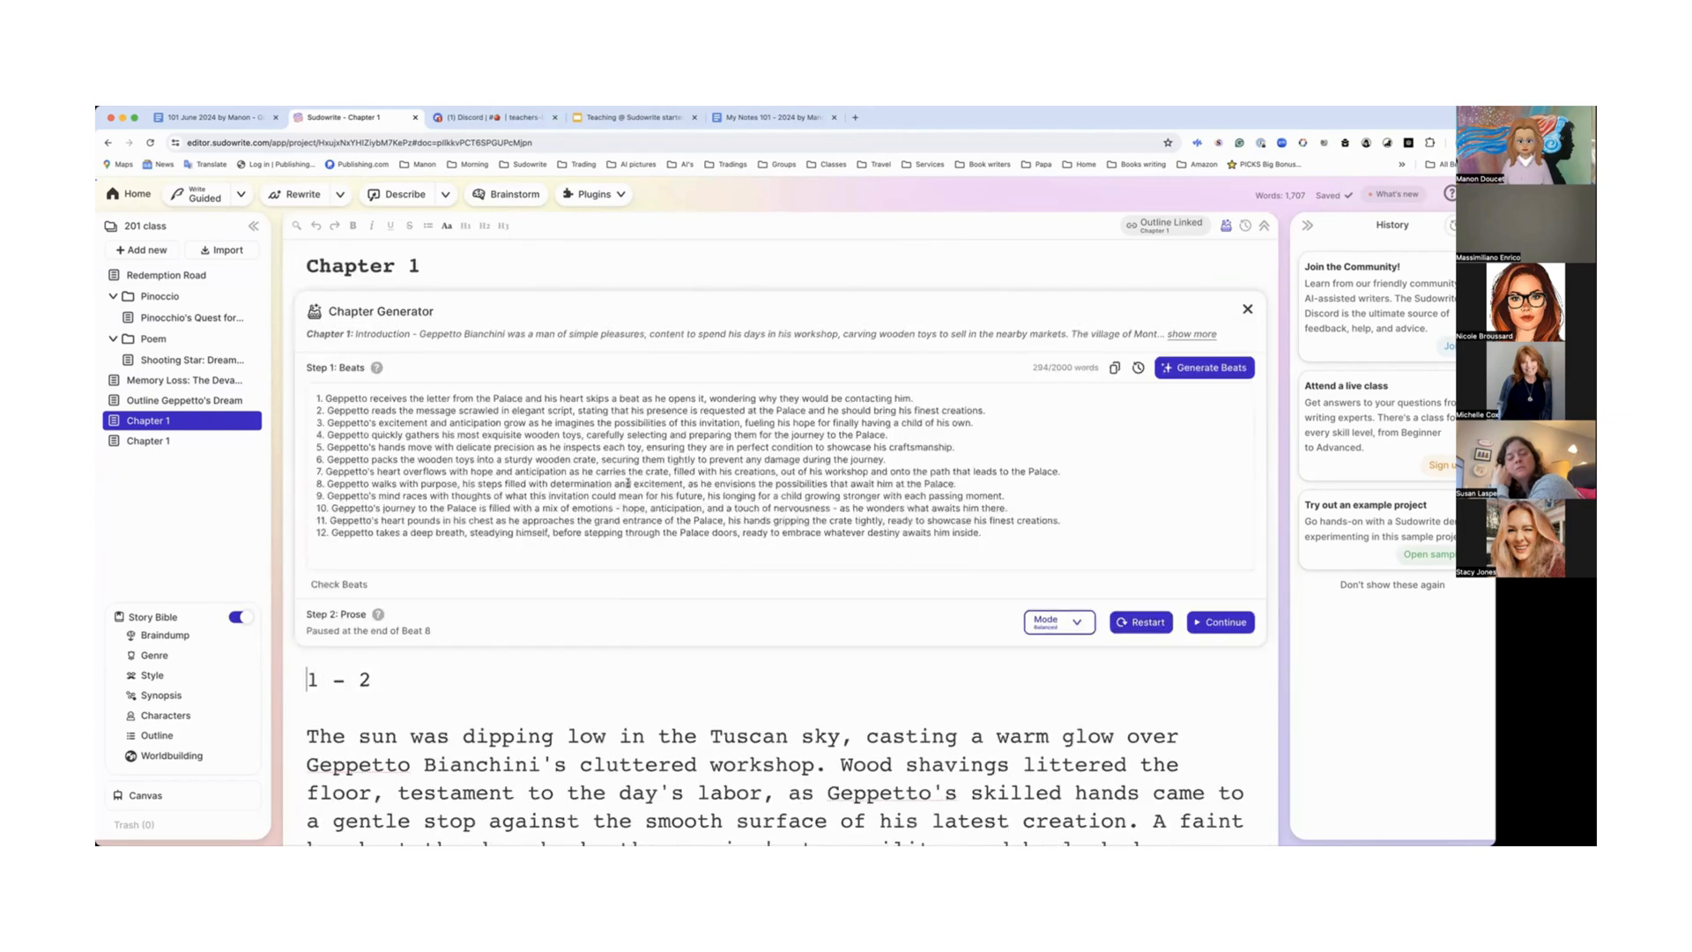
scroll(787, 531, "down", 7)
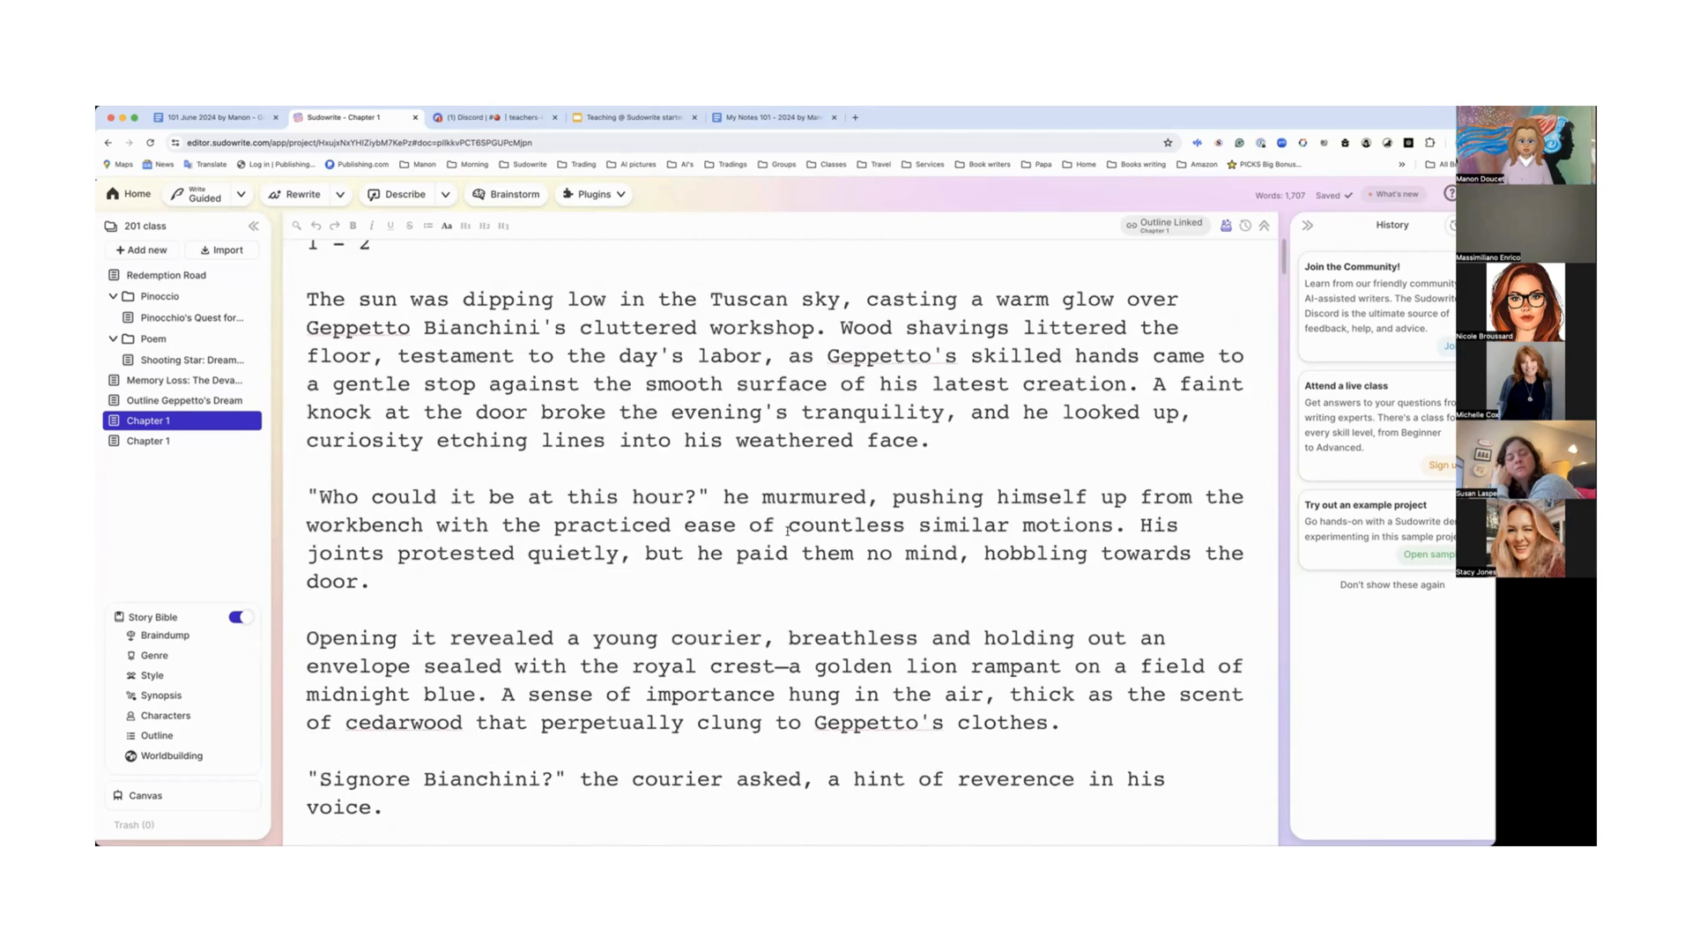
scroll(787, 530, "down", 10)
scroll(789, 531, "down", 10)
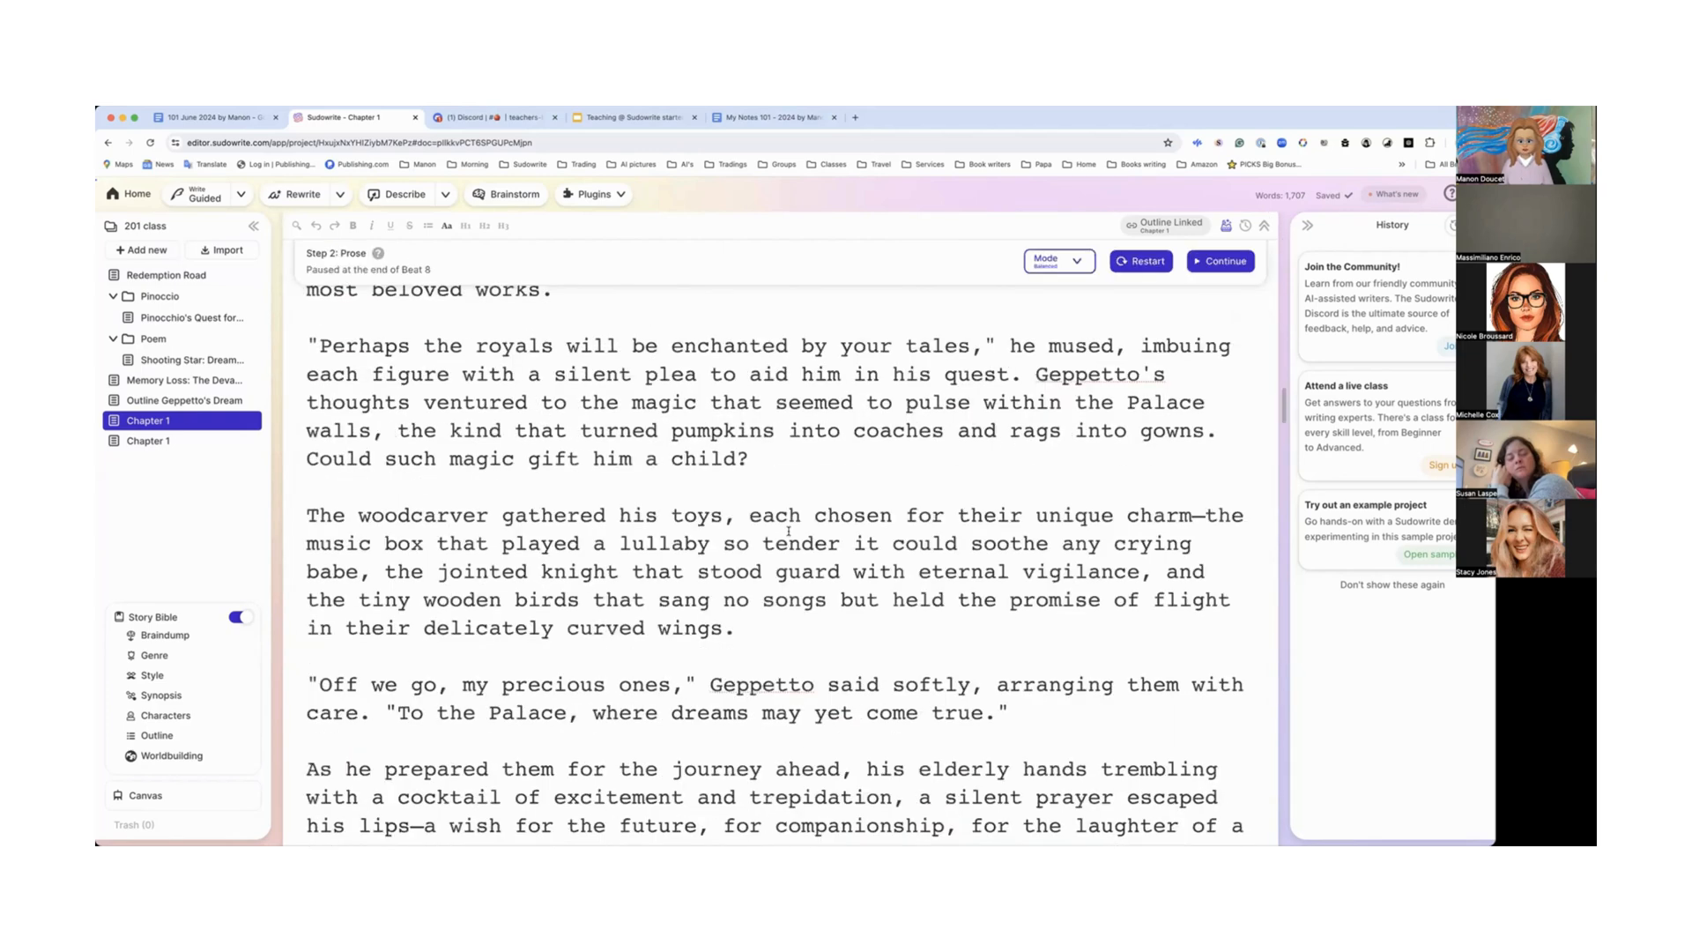
scroll(789, 532, "down", 15)
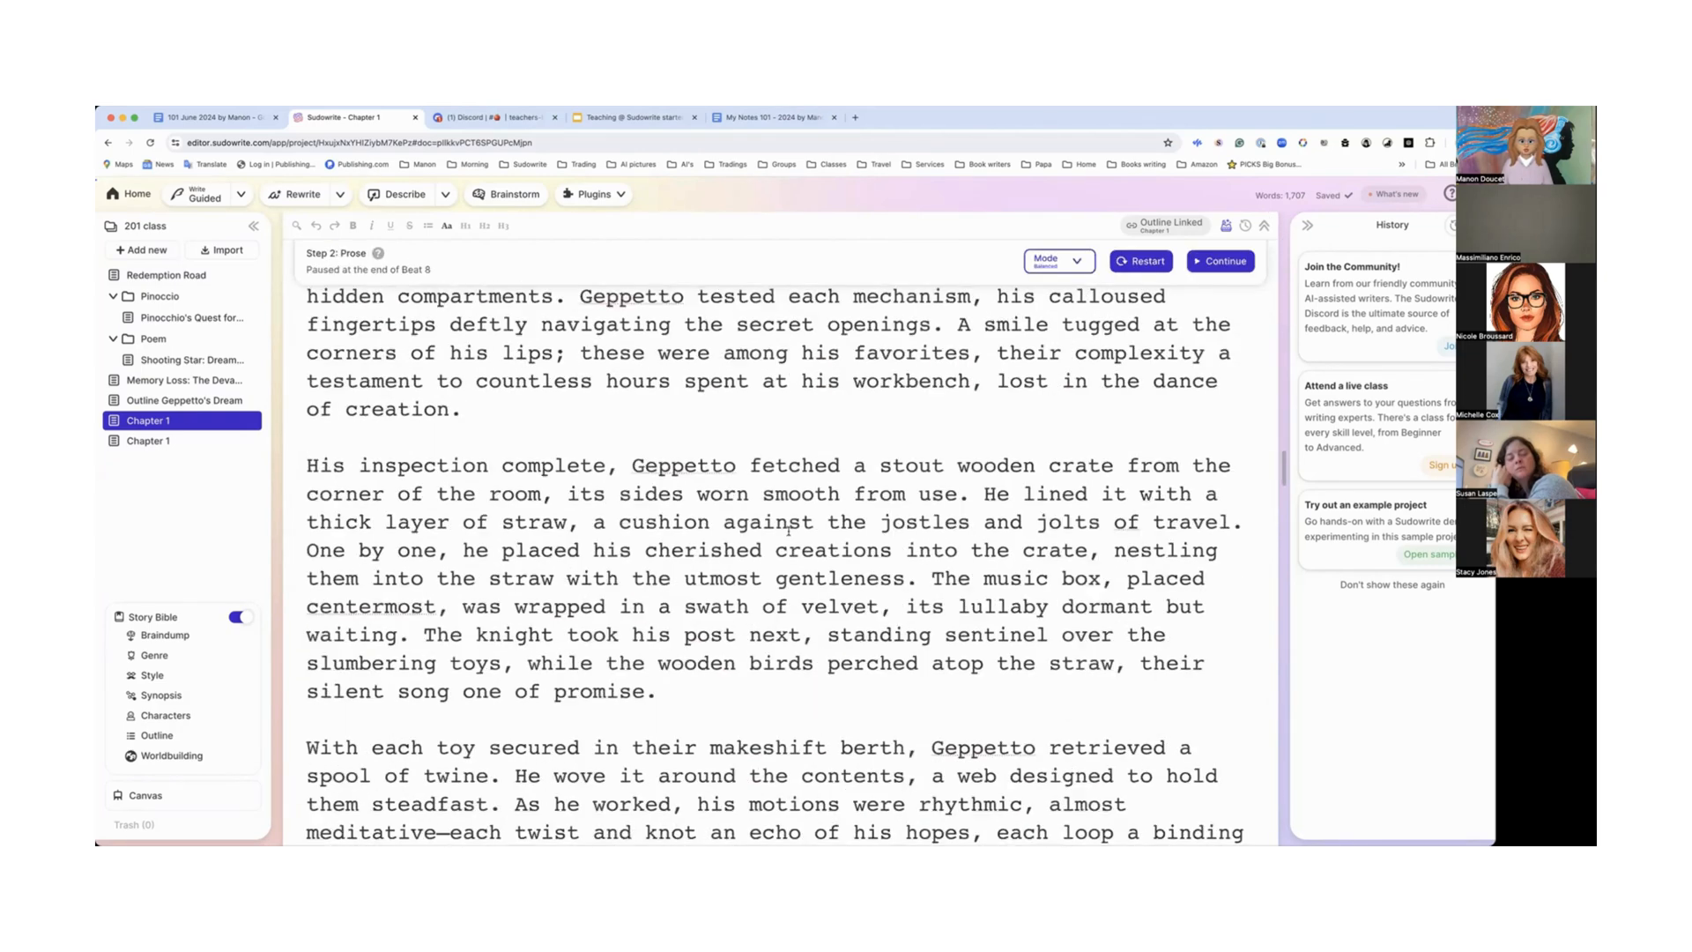
scroll(788, 532, "down", 1)
scroll(791, 529, "down", 3)
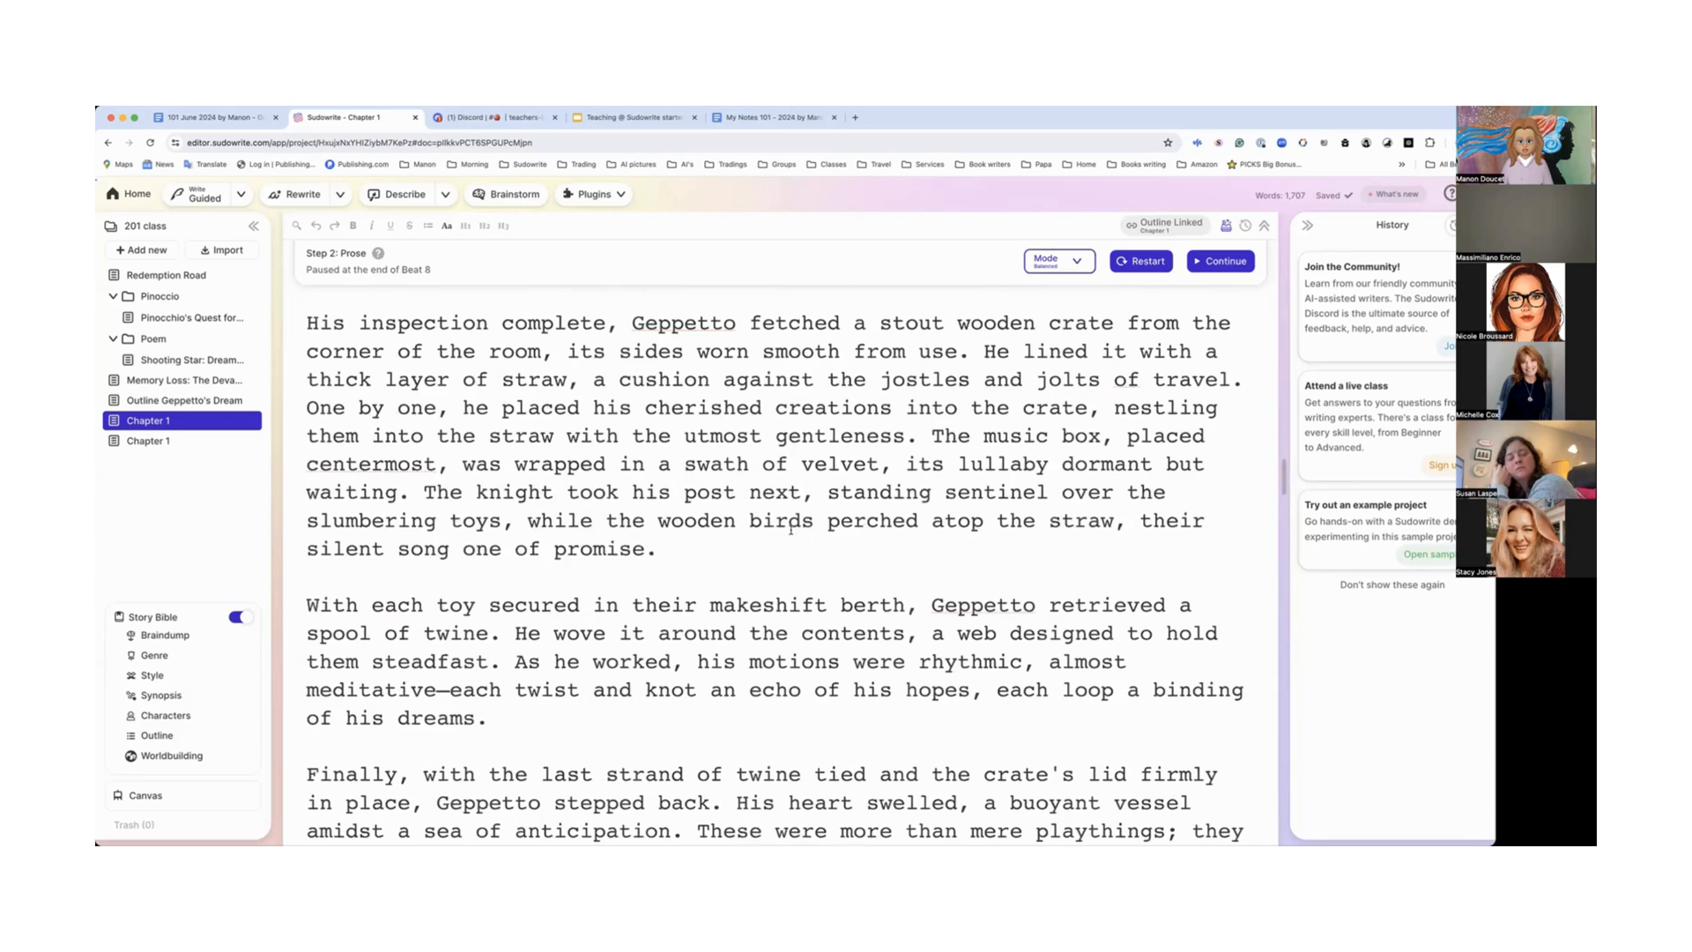
scroll(823, 497, "down", 20)
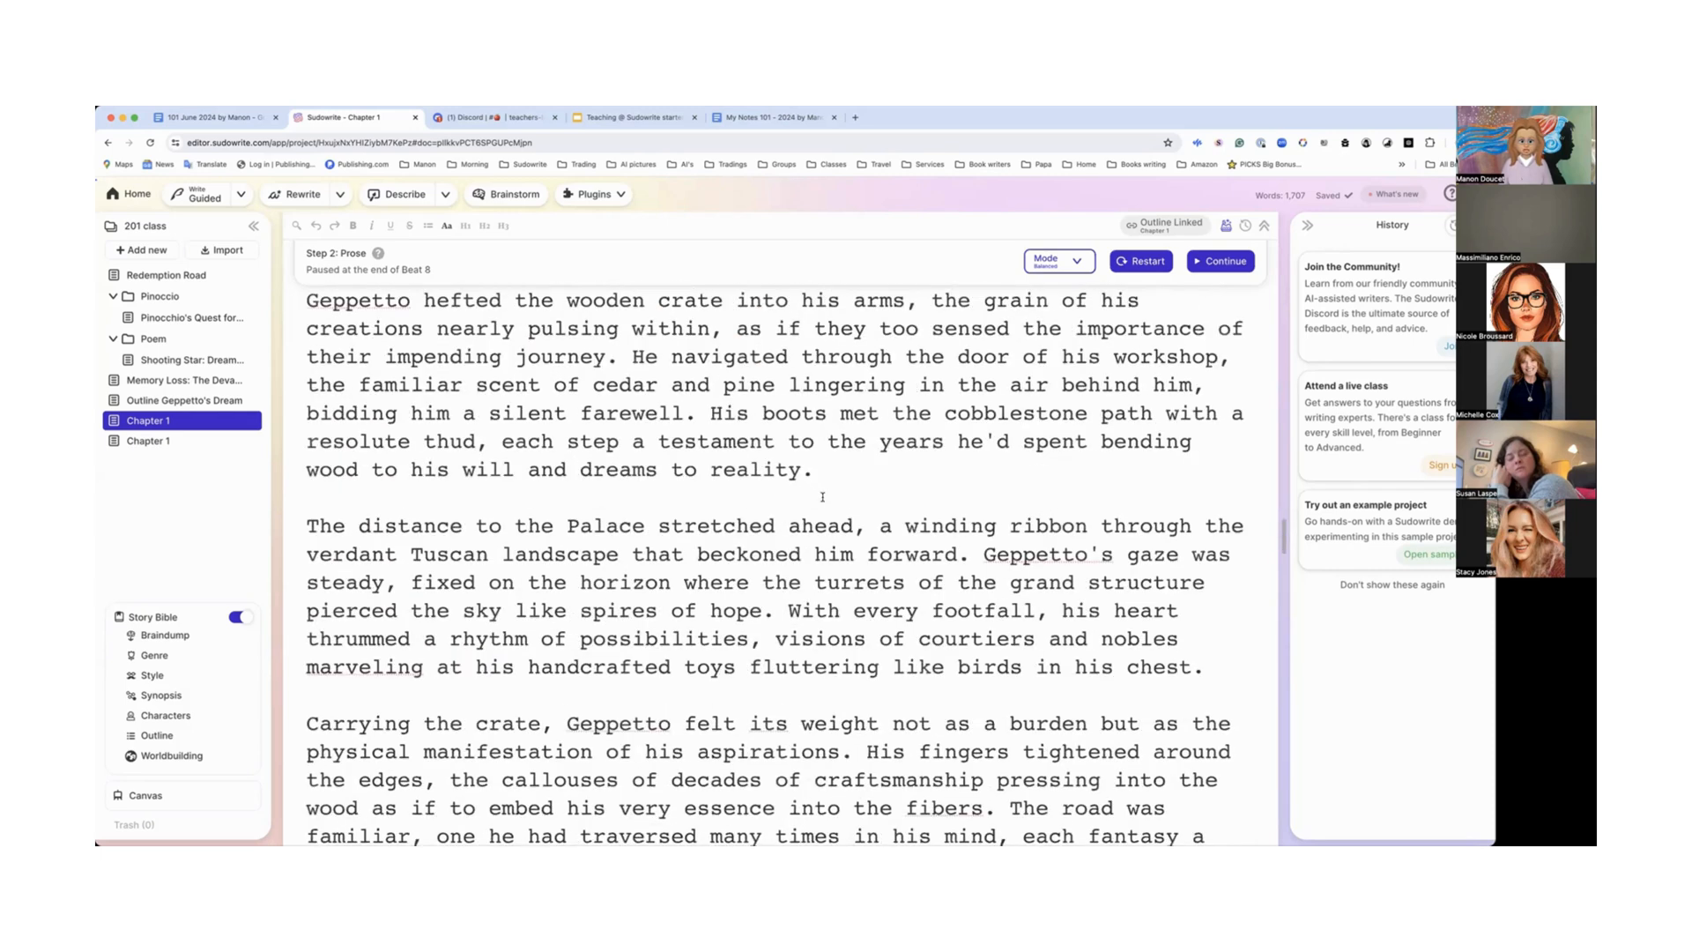
Step: Add Chapter 2 as a new document from the end of the Story Bible outline
scroll(823, 497, "down", 15)
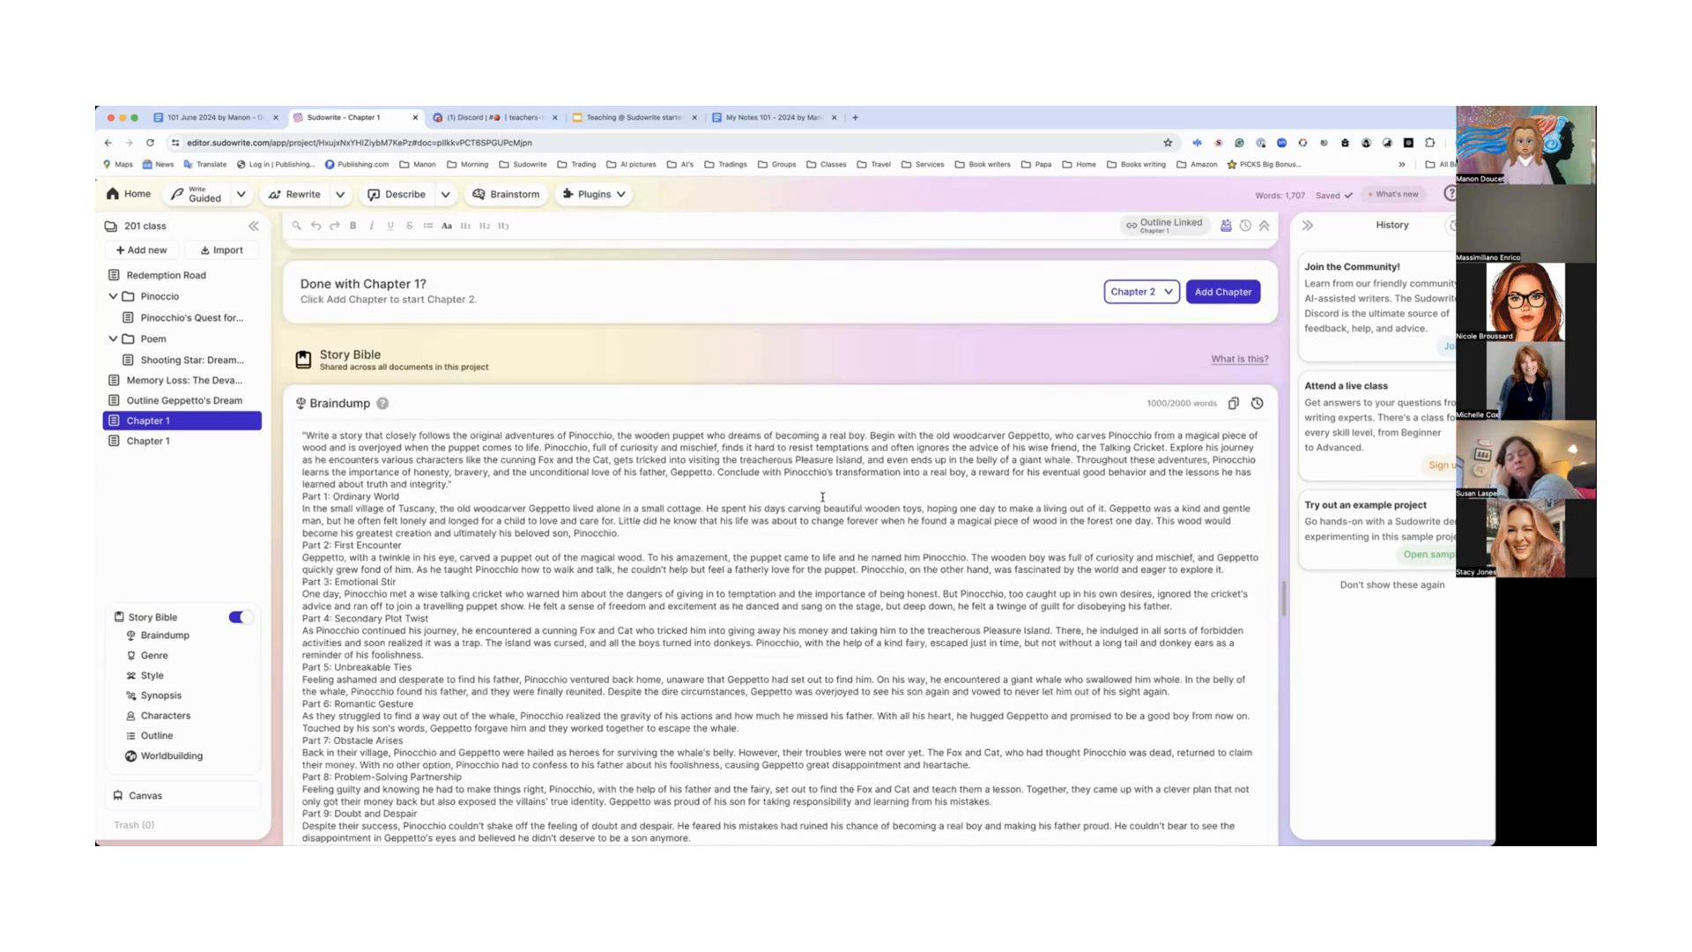
scroll(823, 496, "down", 15)
scroll(822, 499, "down", 20)
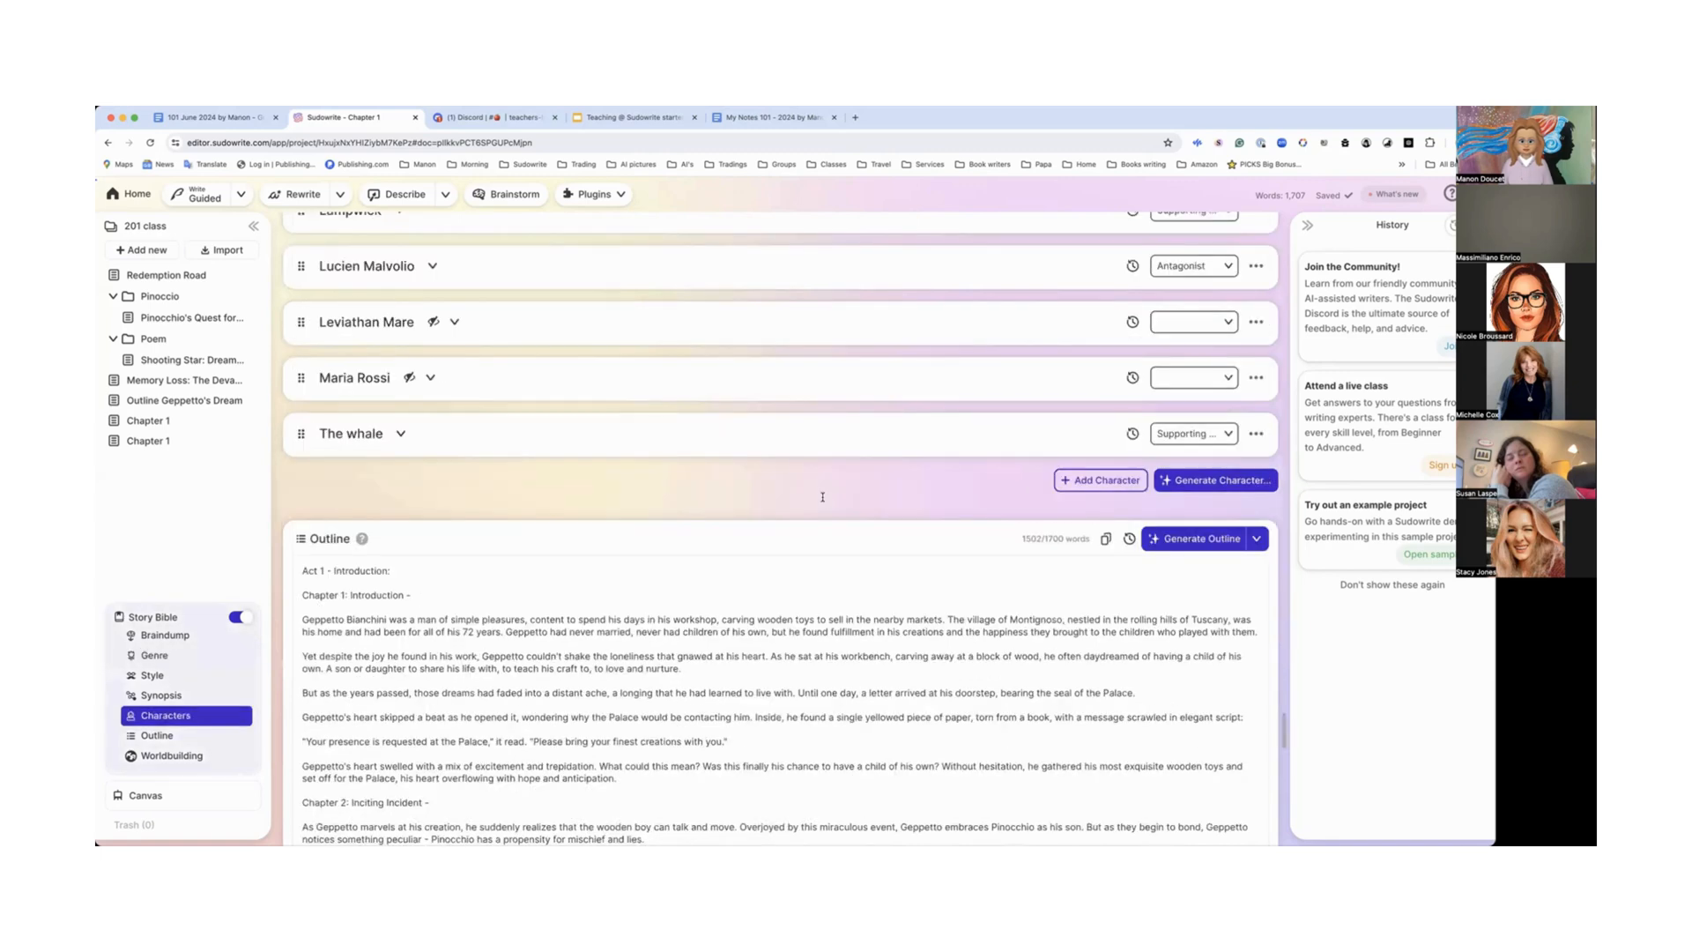
scroll(823, 501, "down", 10)
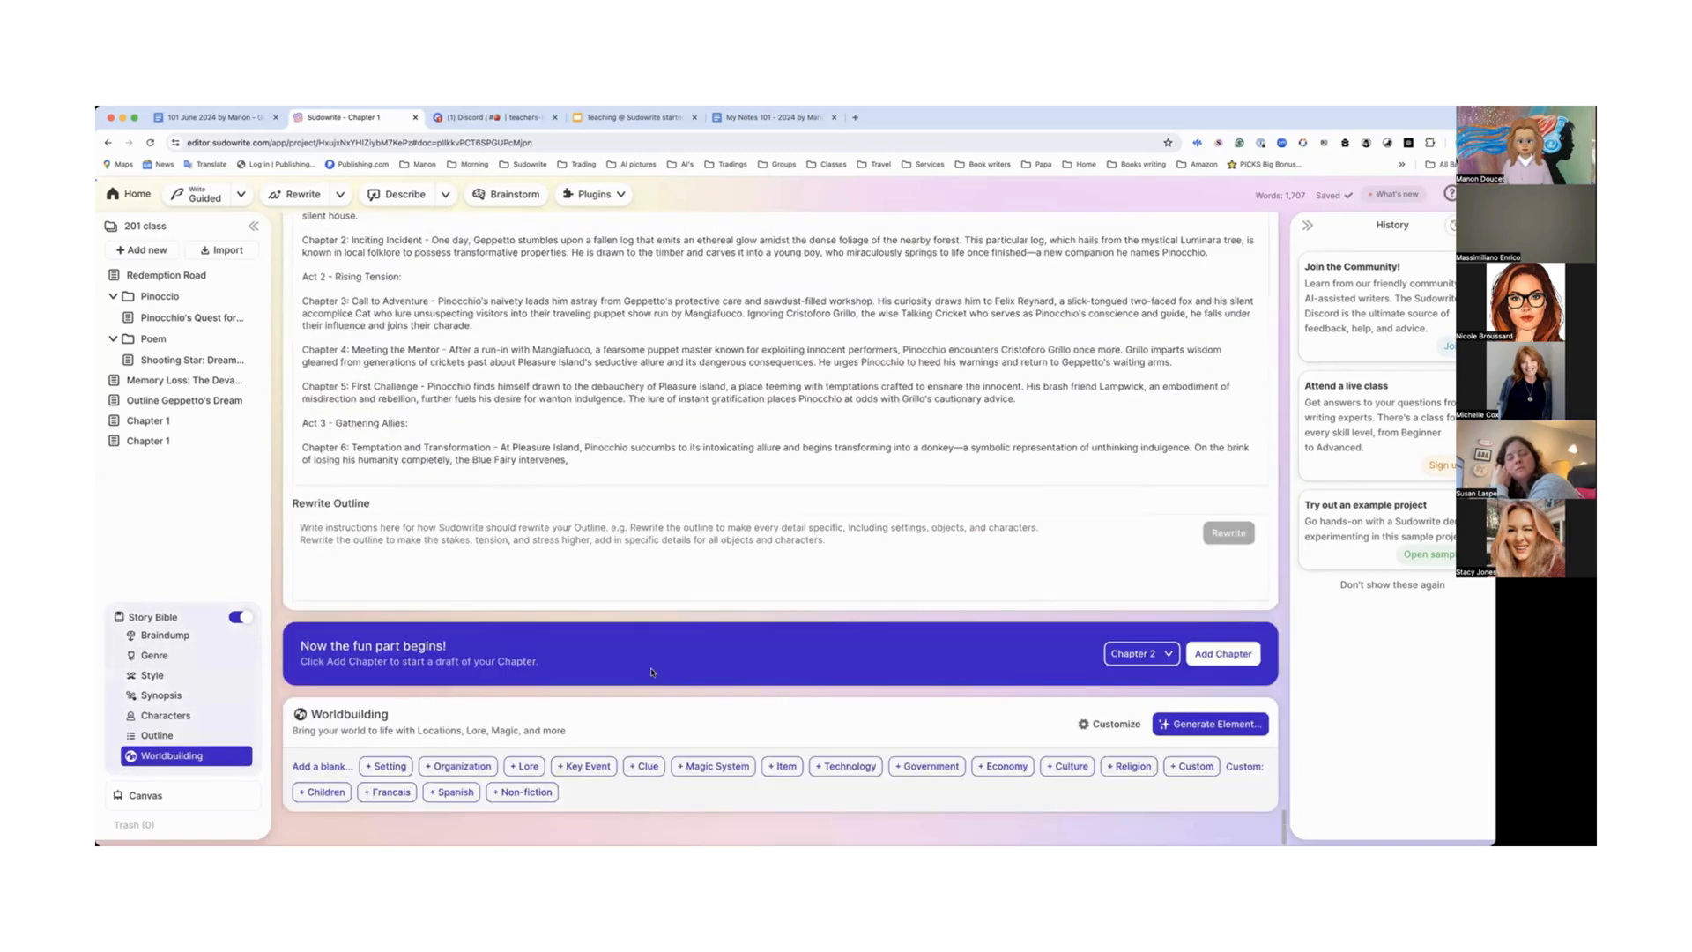
scroll(844, 377, "up", 3)
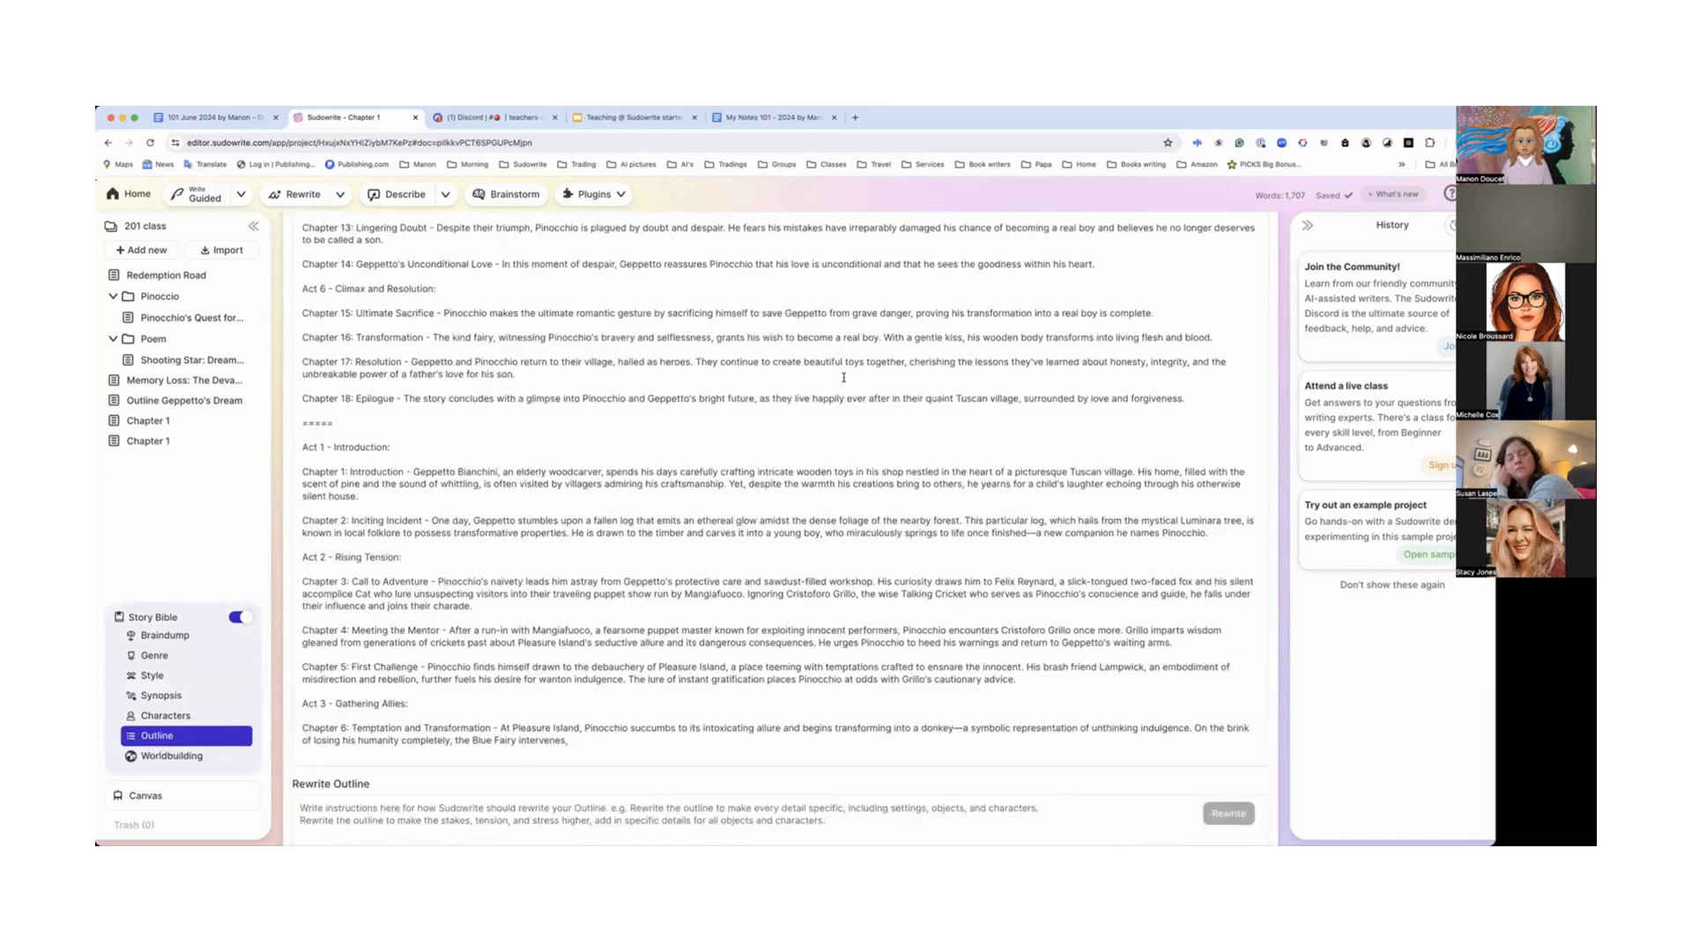
scroll(833, 414, "down", 2)
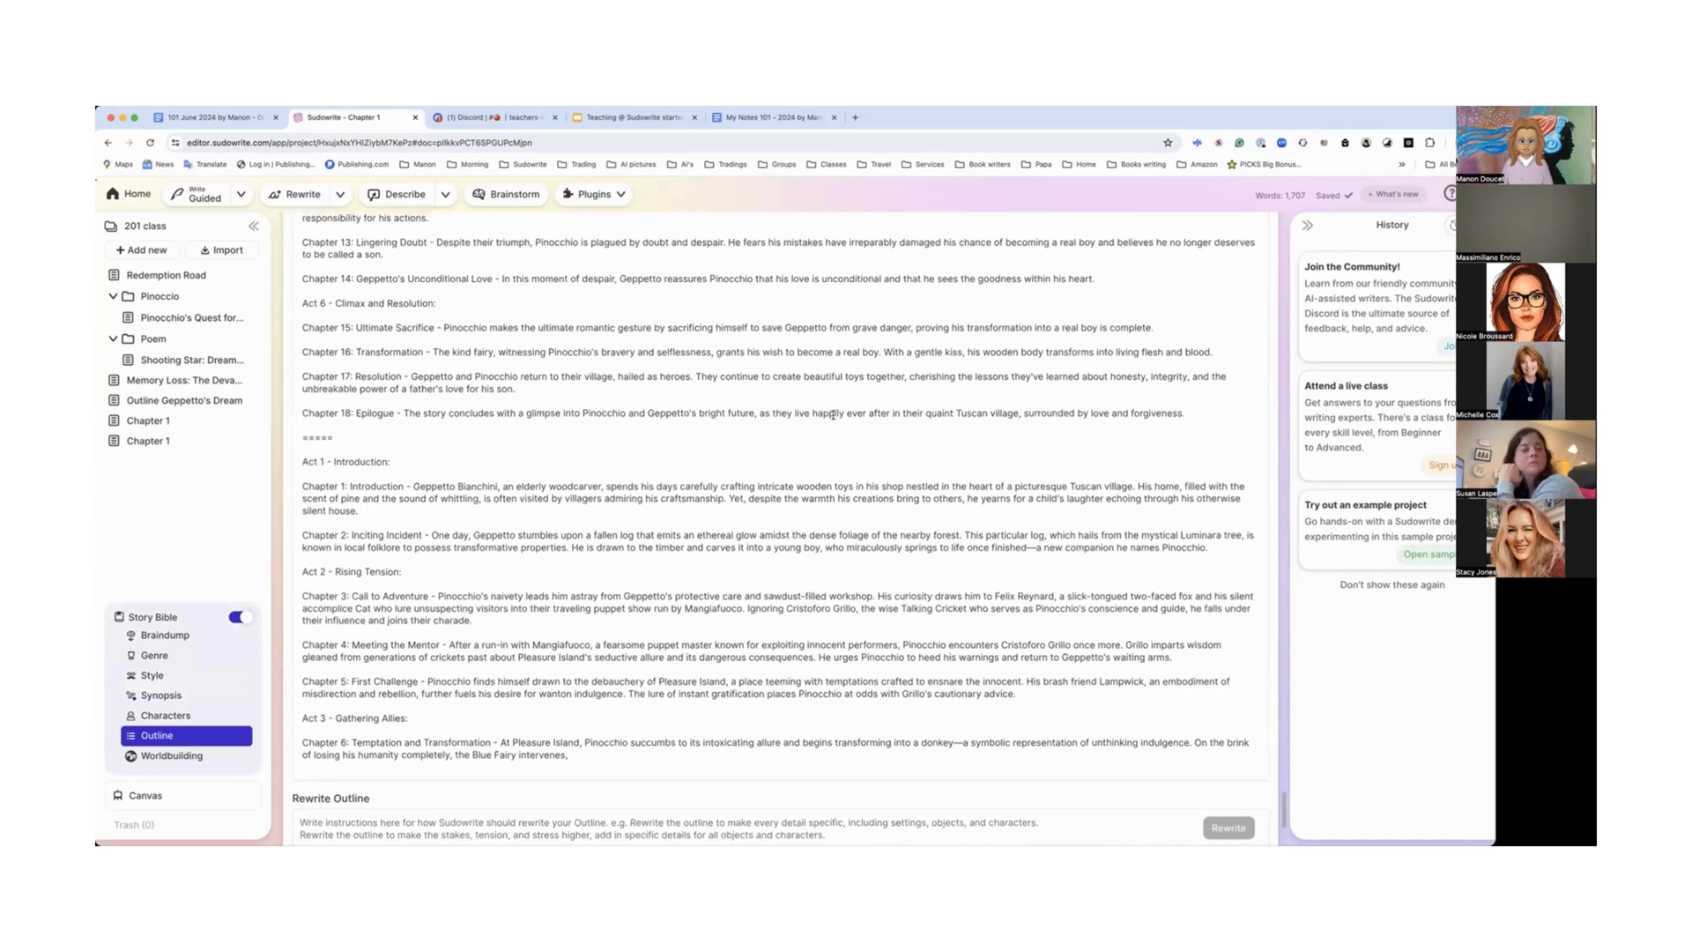
scroll(833, 415, "down", 4)
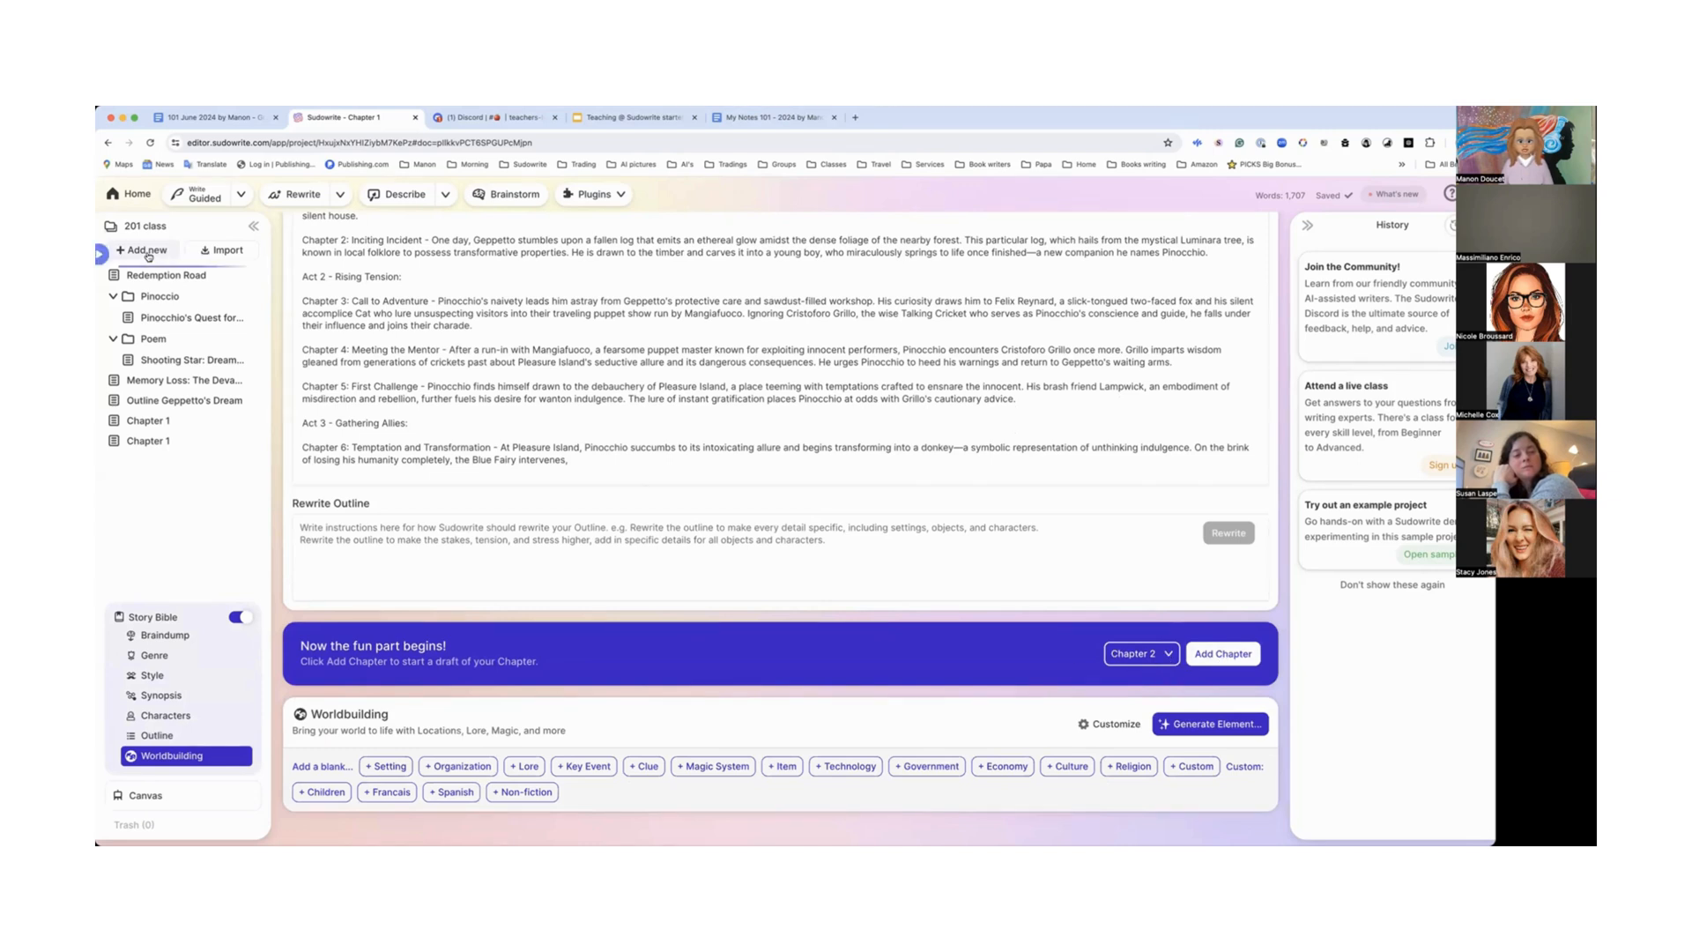
left_click(1224, 661)
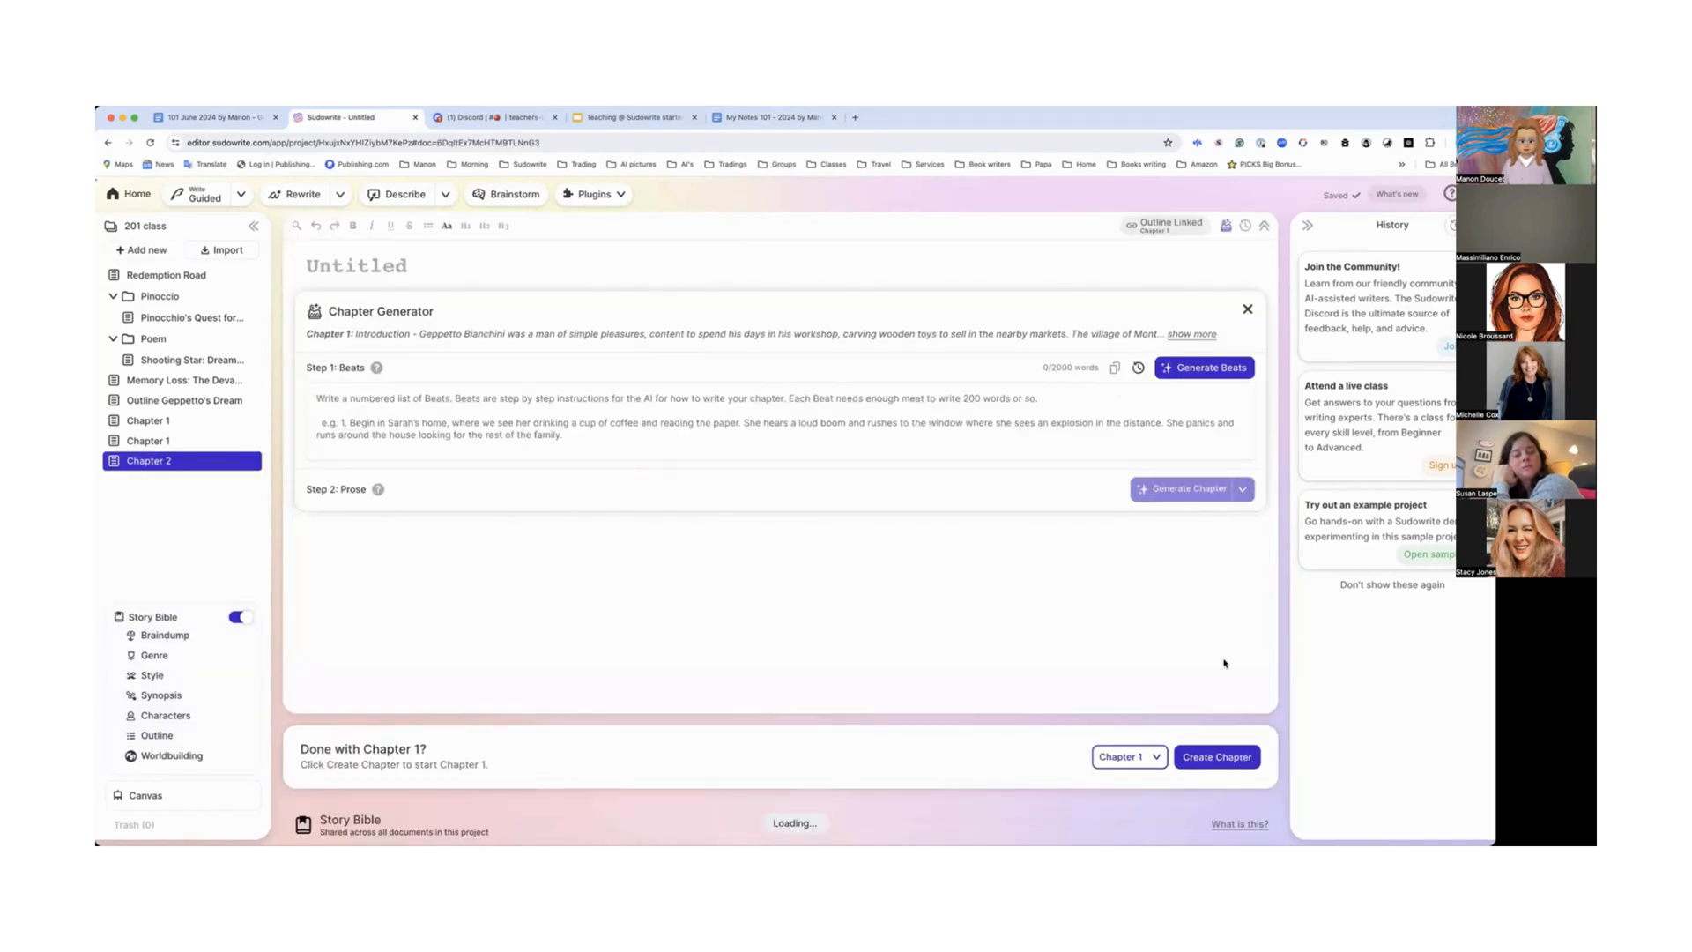
Step: Expand the full Chapter 2 outline summary in the Chapter Generator and generate the beats from it
left_click(1204, 336)
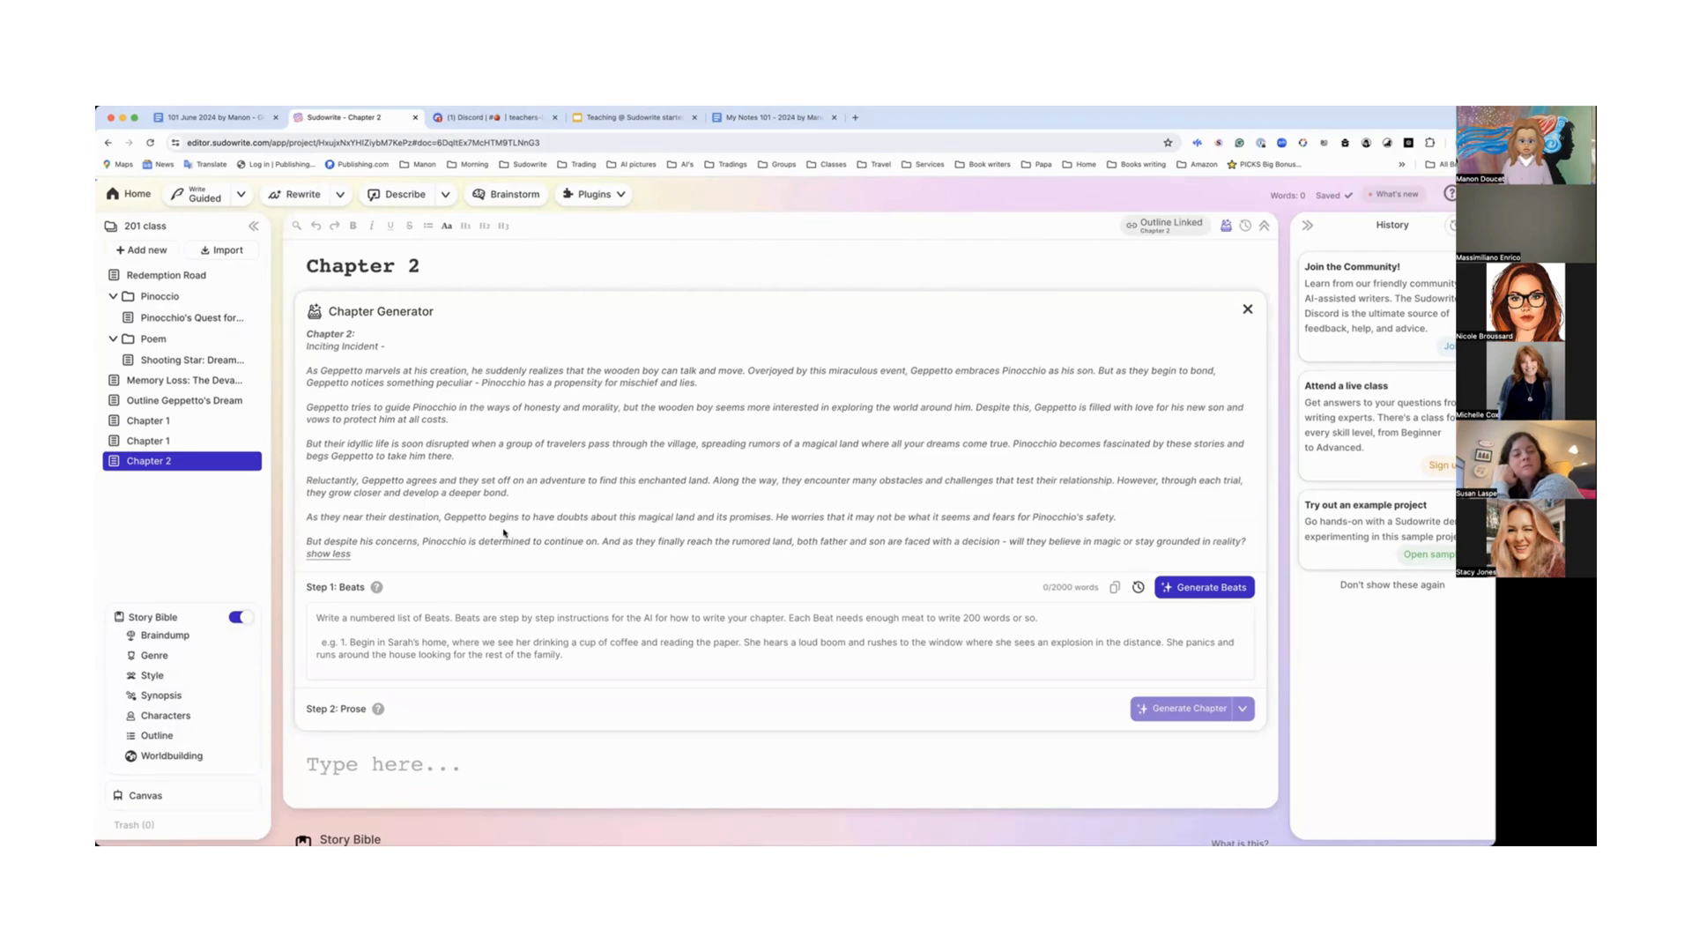
scroll(505, 533, "down", 1)
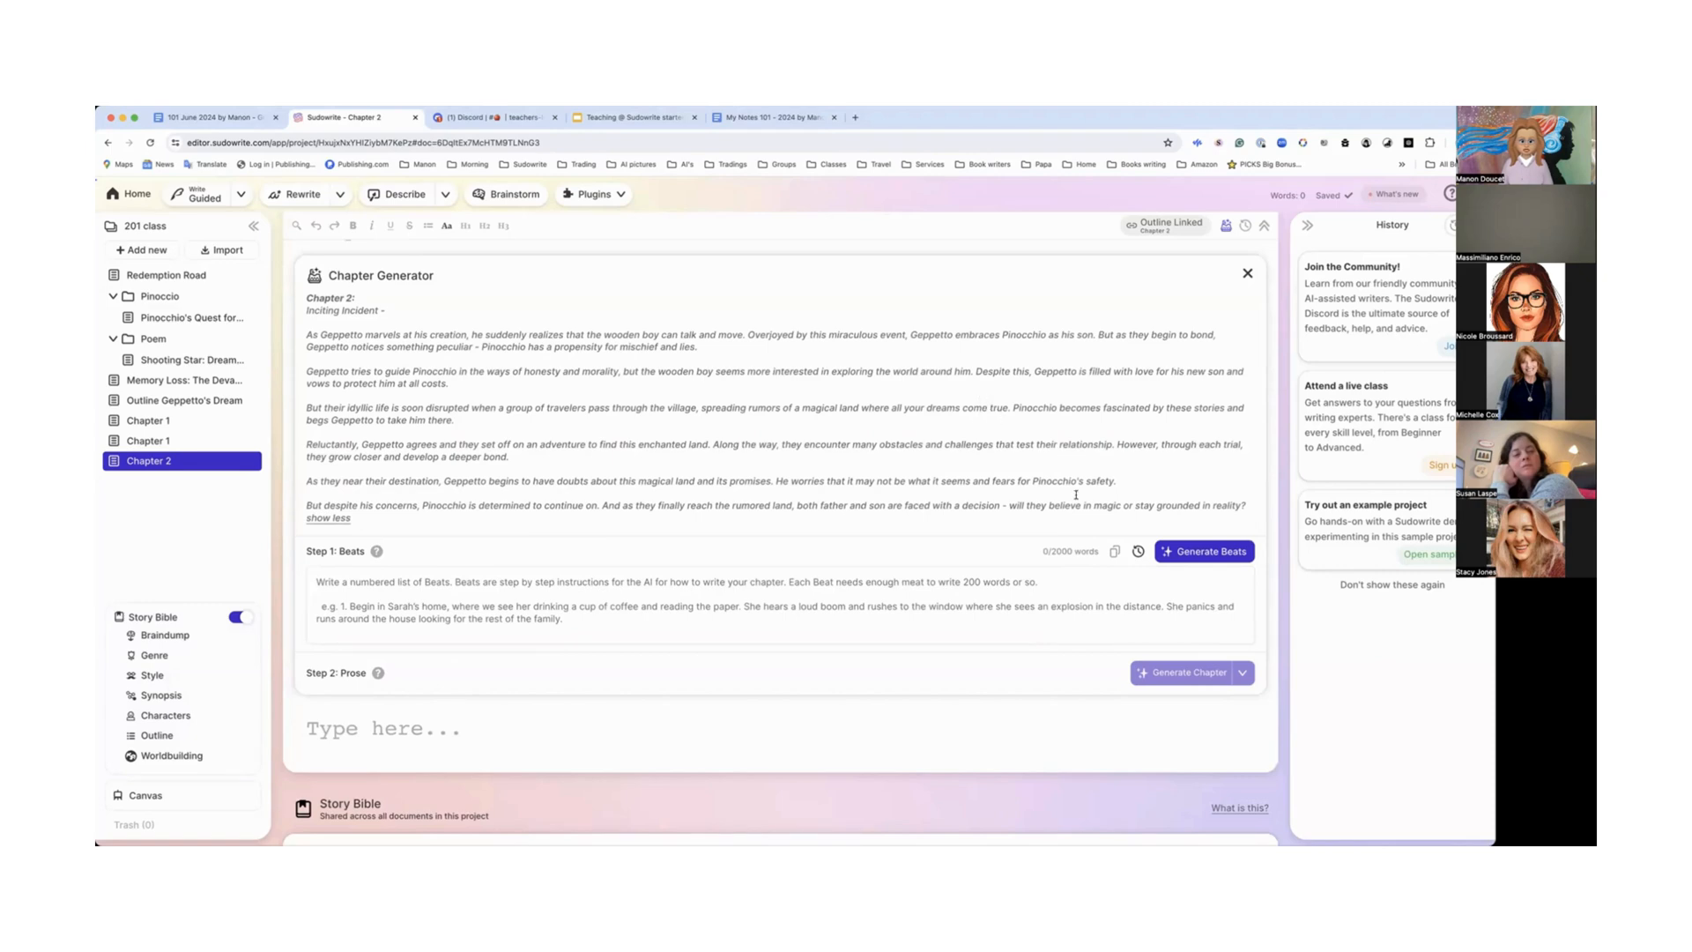
left_click(1202, 554)
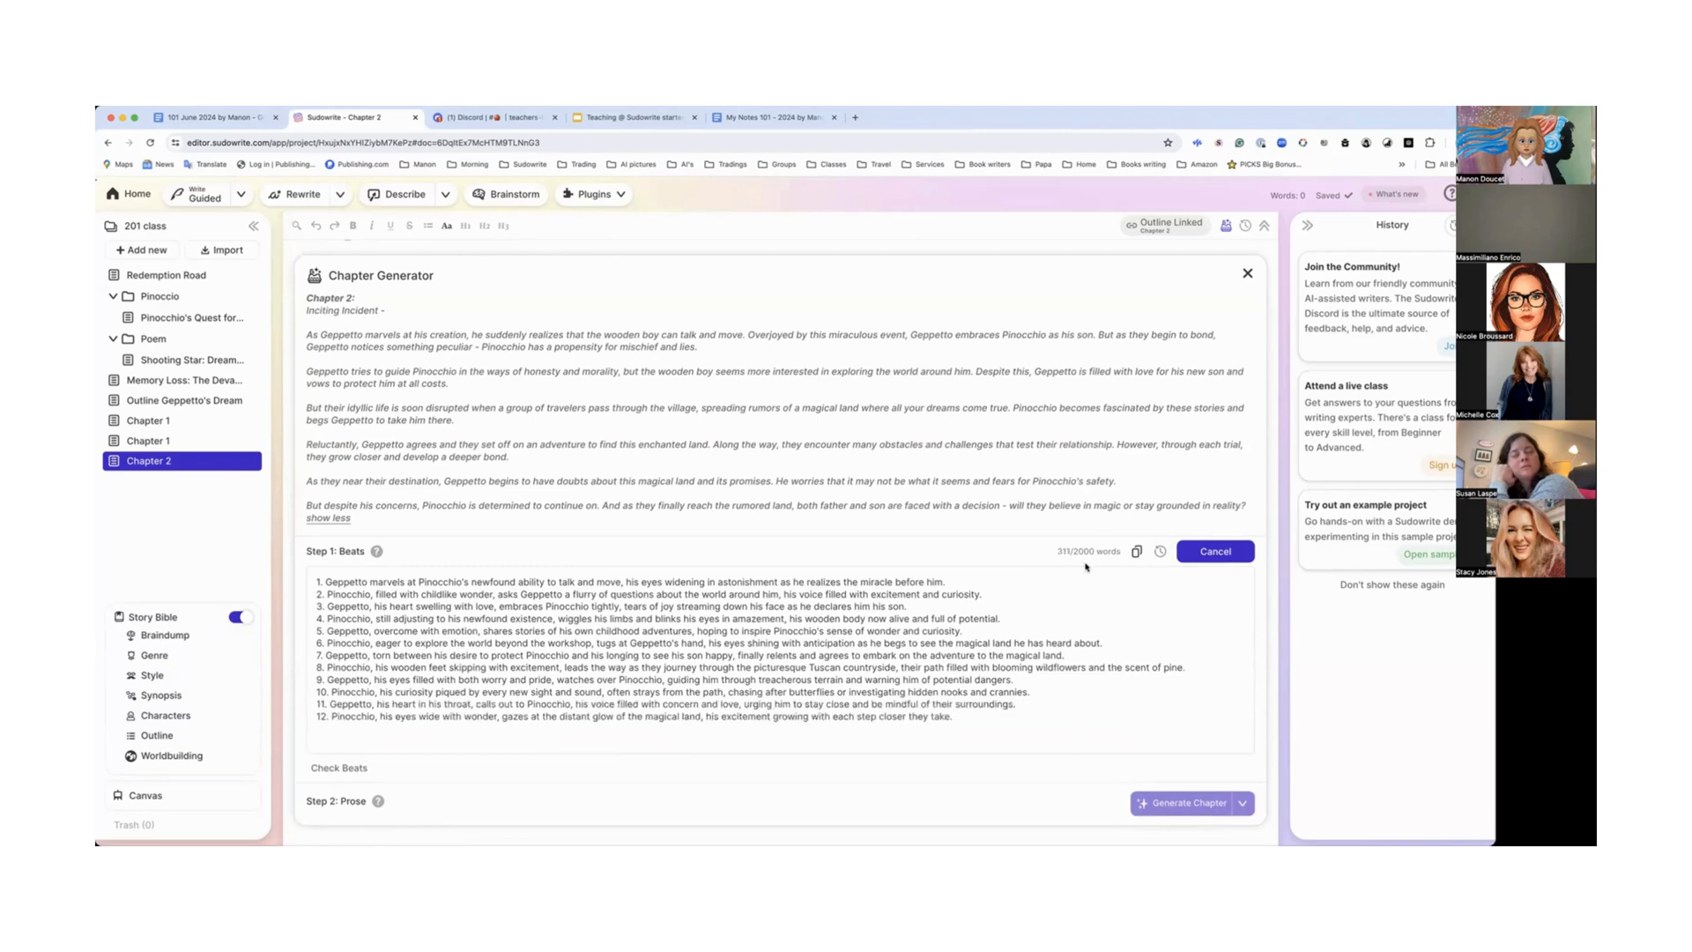
Step: Generate the Chapter 2 prose from its beats and pause the generation at the end of beat 2
scroll(1086, 564, "down", 1)
scroll(1086, 564, "down", 2)
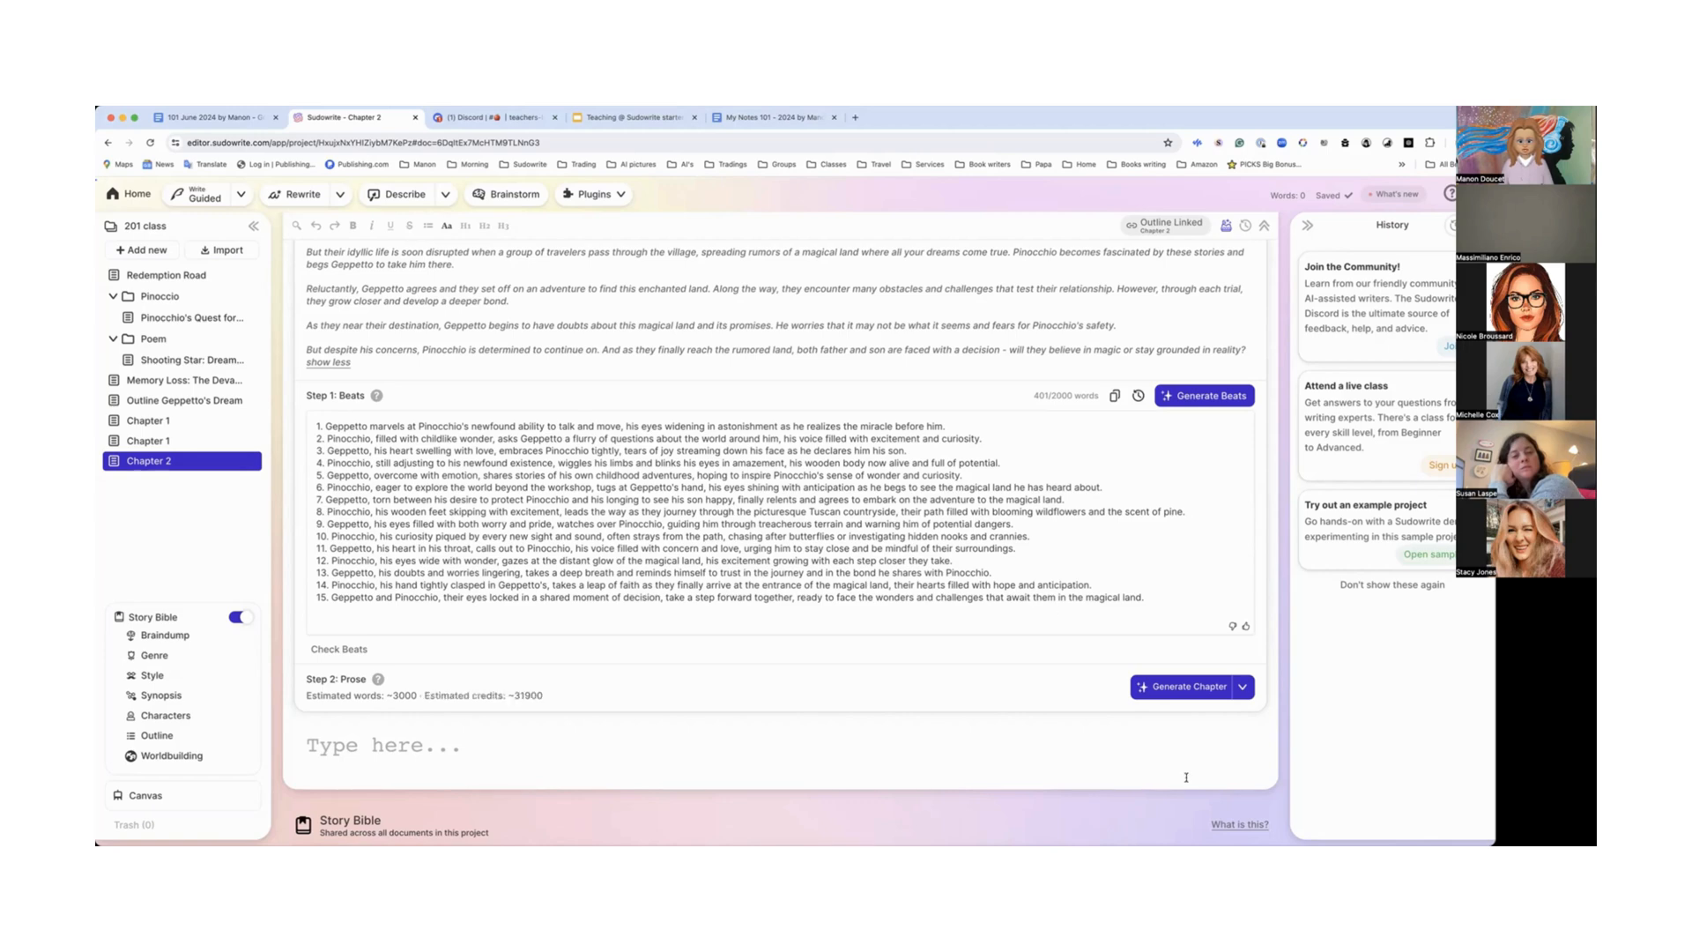
left_click(1200, 695)
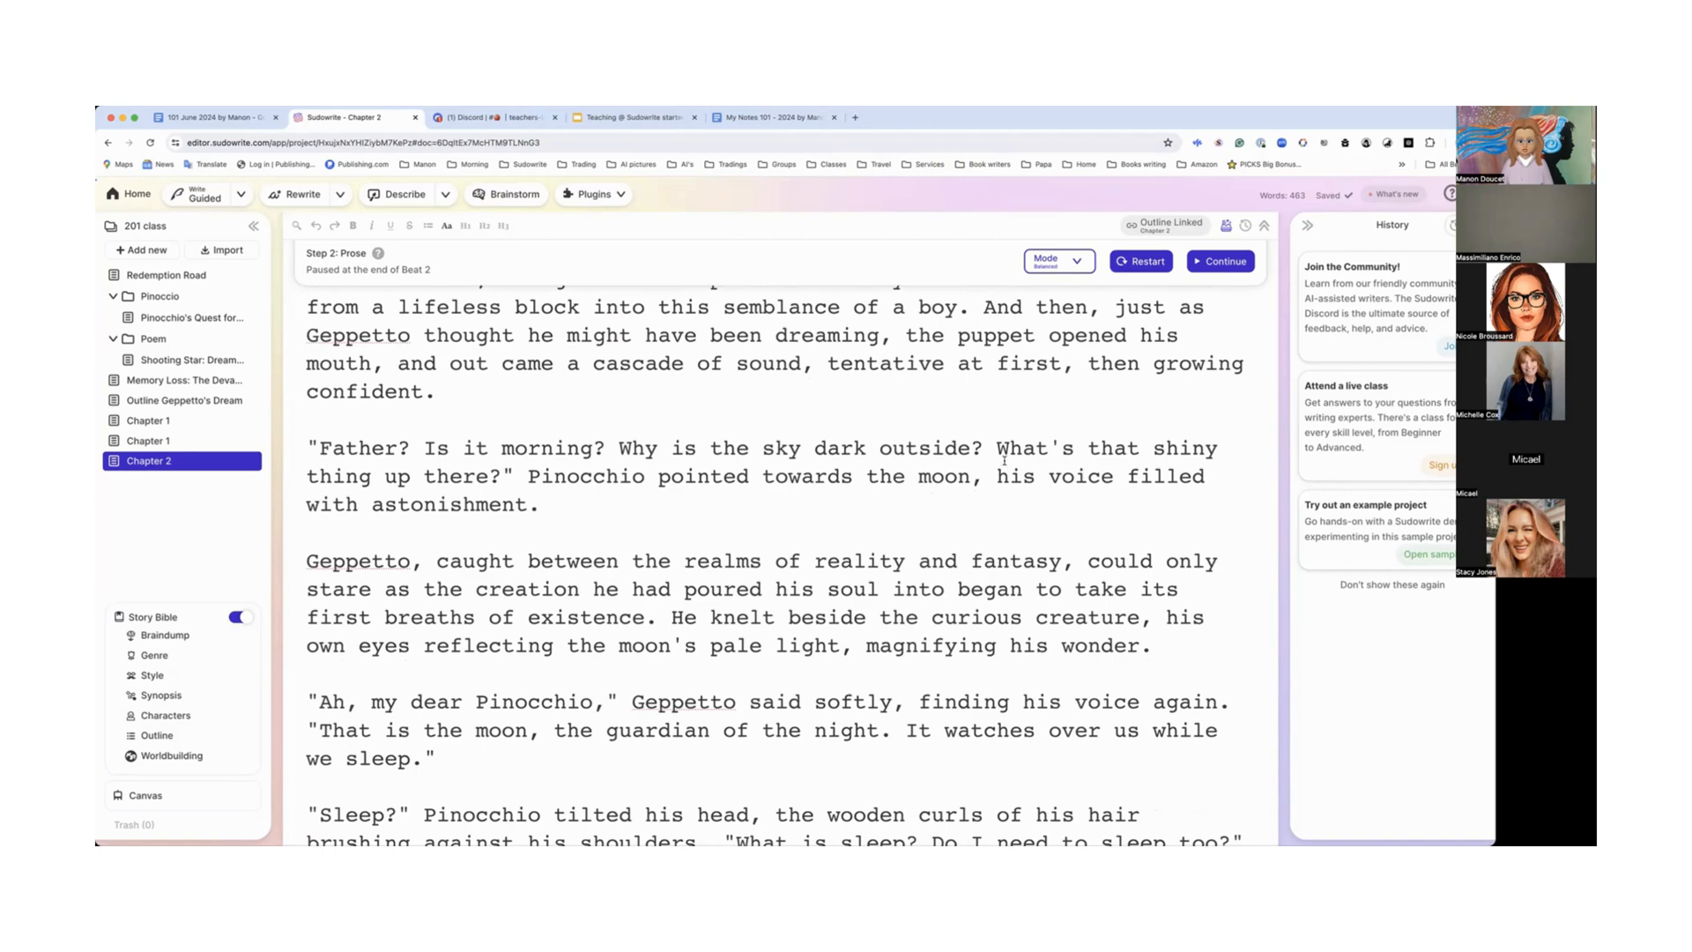
Step: Read through the generated "1 - 2" prose of Chapter 2, from Geppetto's trembling hands to his promise to begin at dawn
scroll(1004, 460, "down", 3)
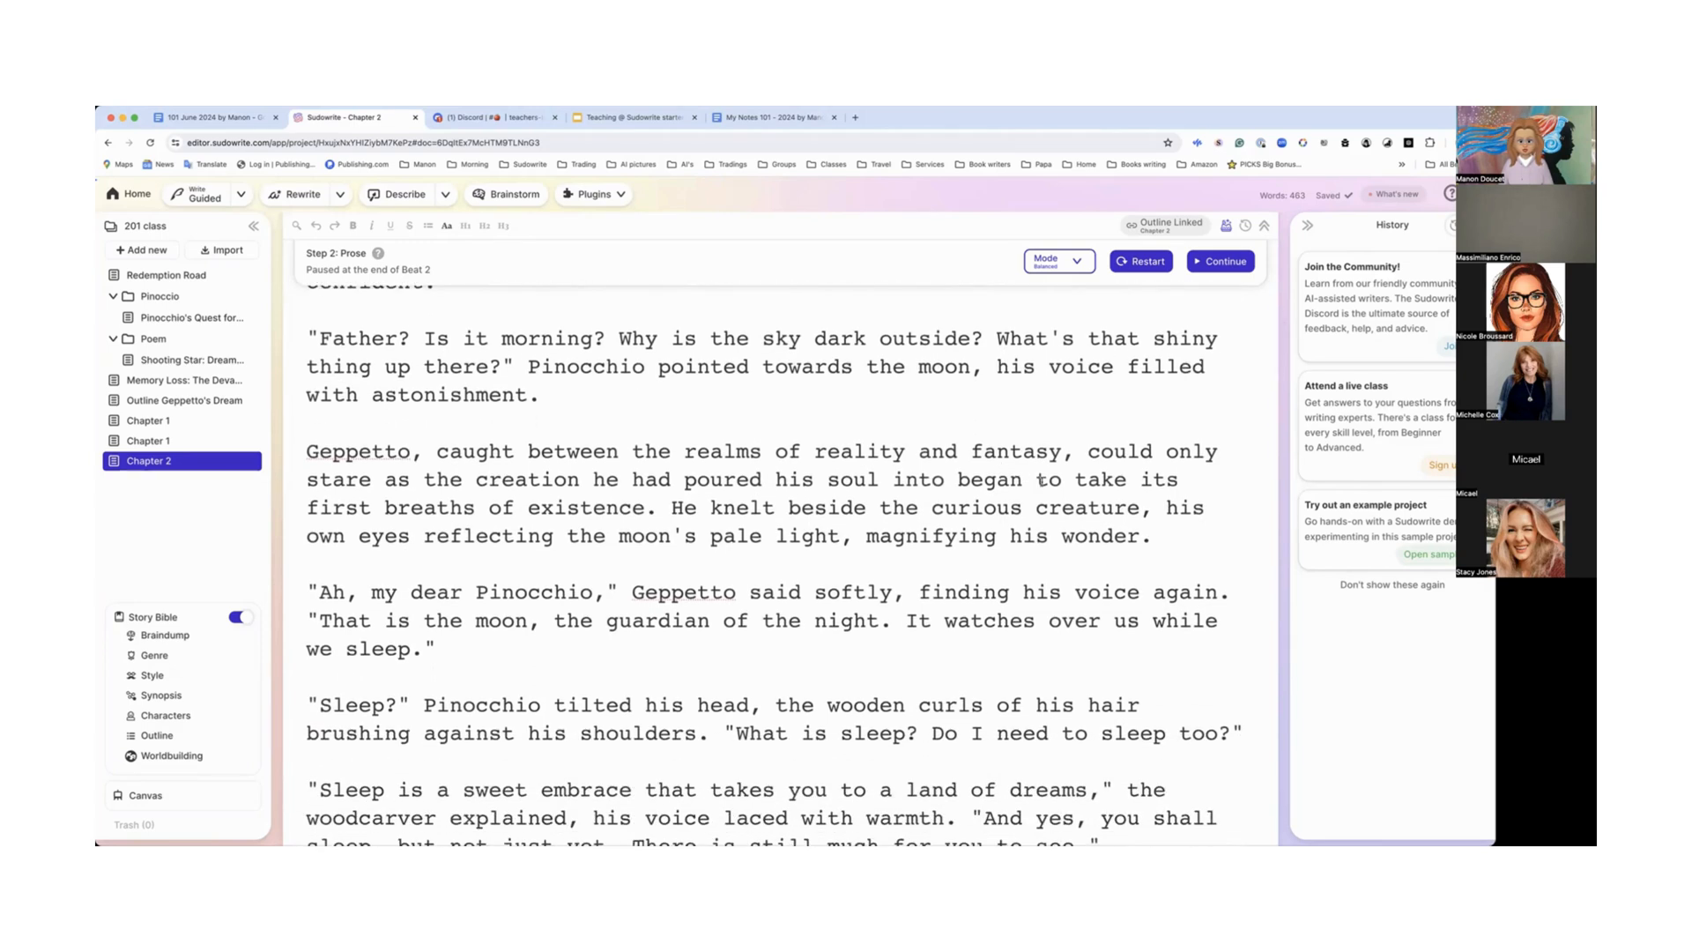
scroll(861, 483, "down", 5)
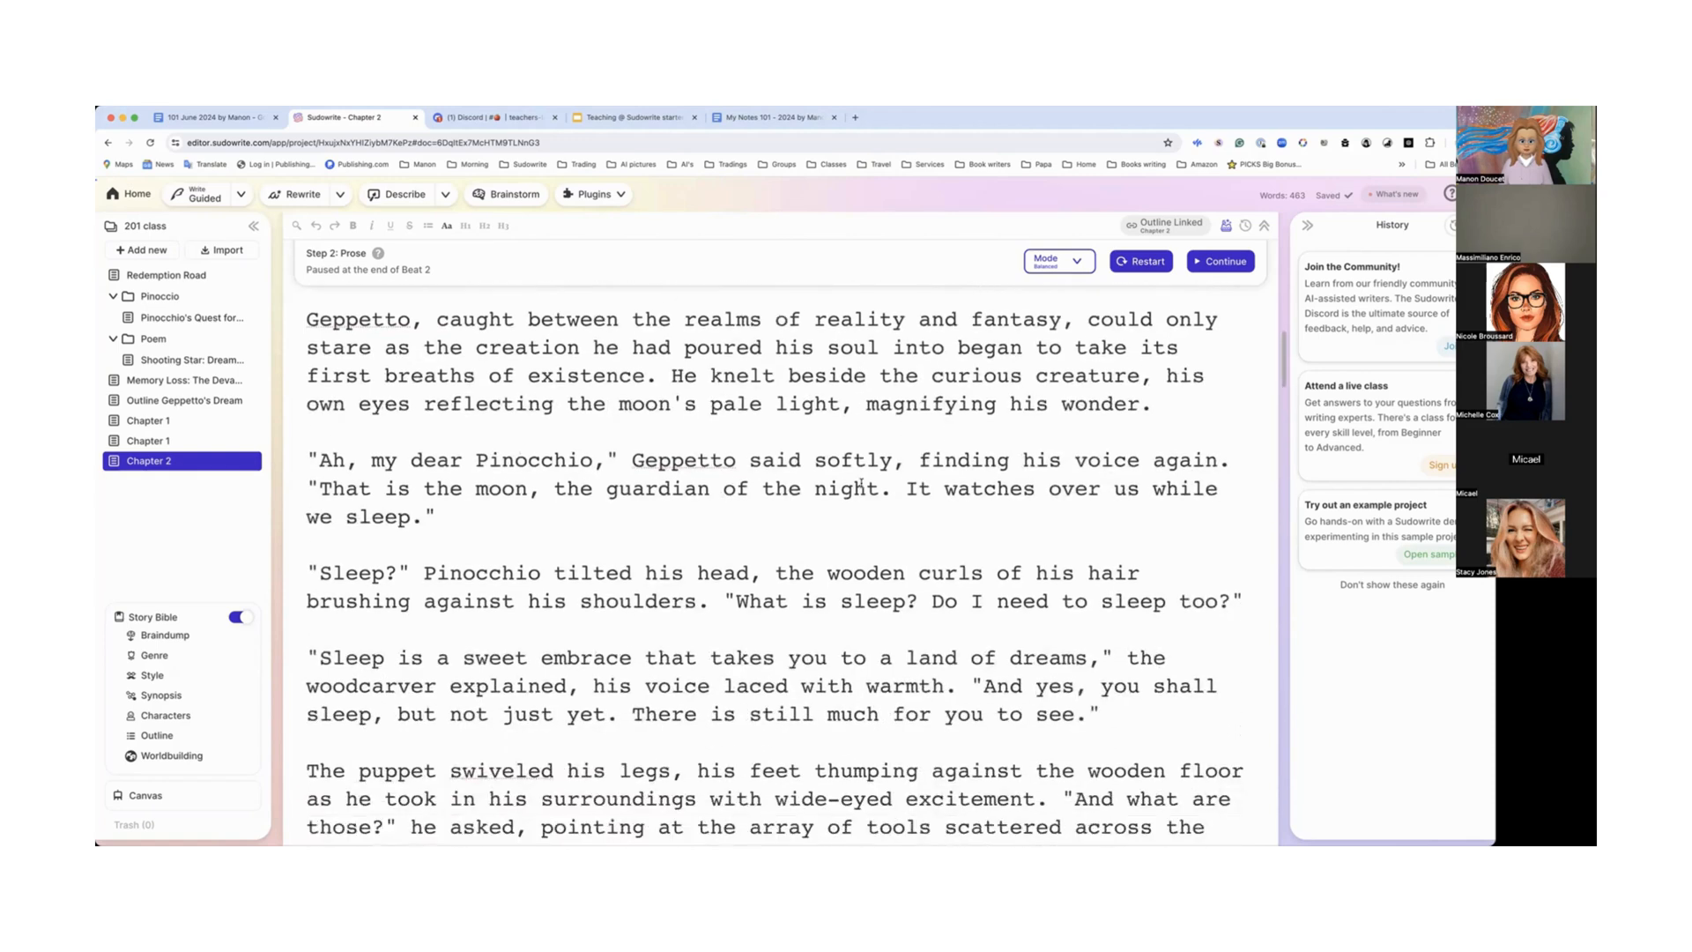
scroll(862, 483, "down", 2)
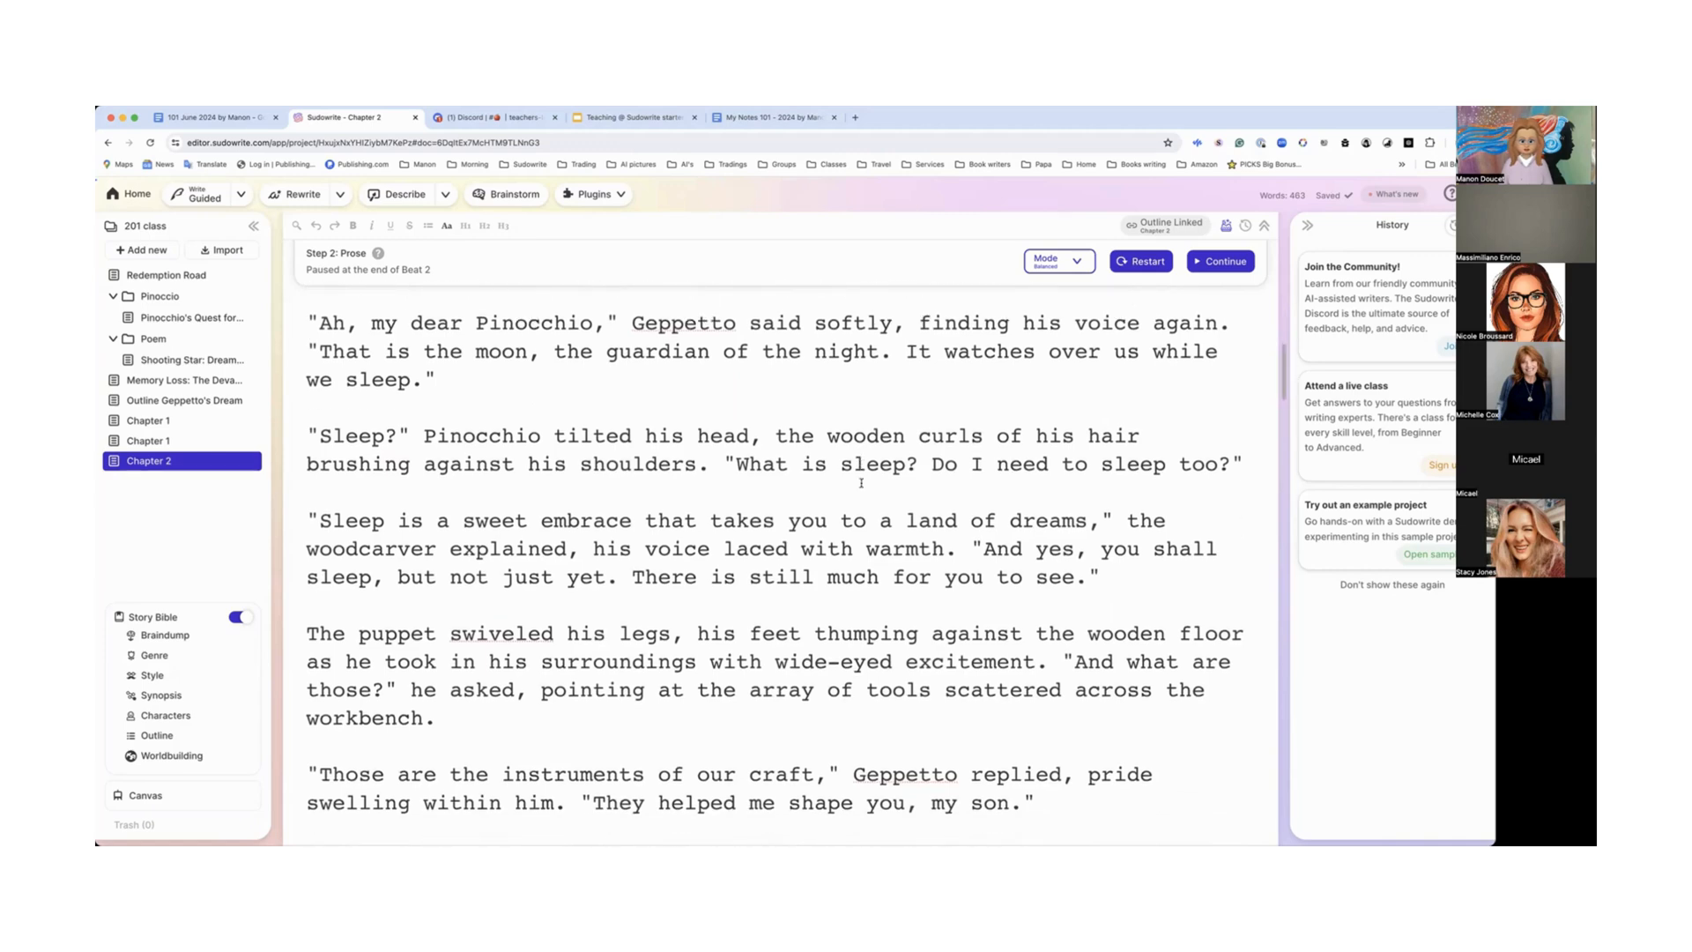
scroll(861, 483, "down", 2)
scroll(861, 483, "up", 3)
scroll(861, 483, "down", 6)
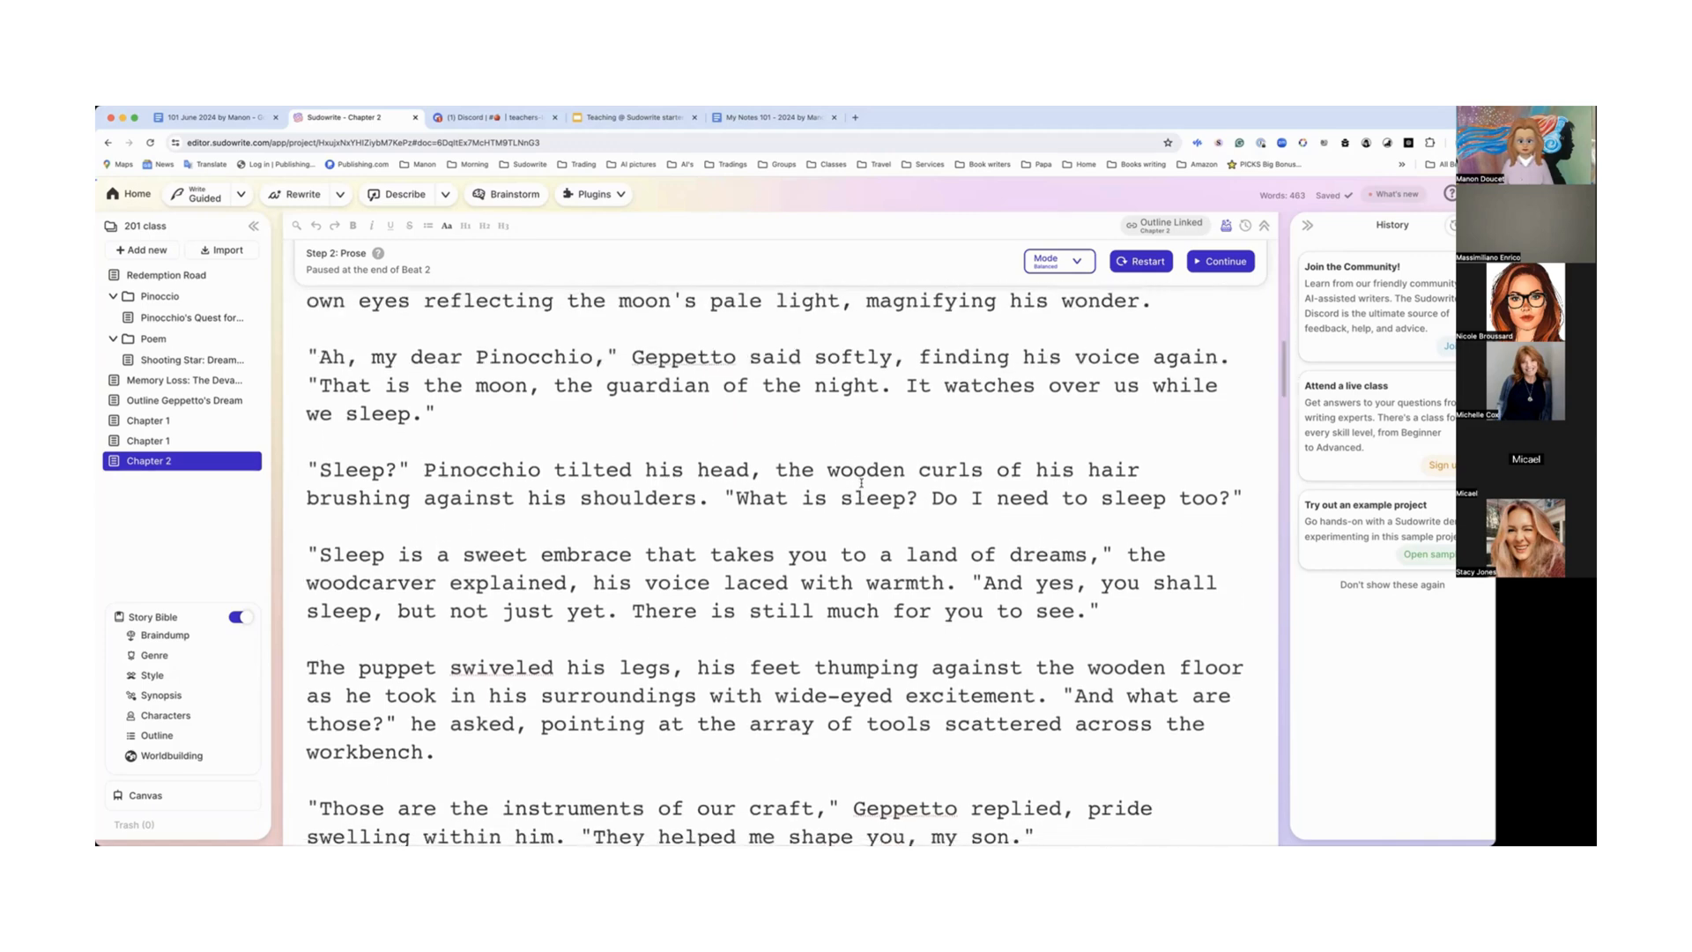
scroll(861, 483, "down", 9)
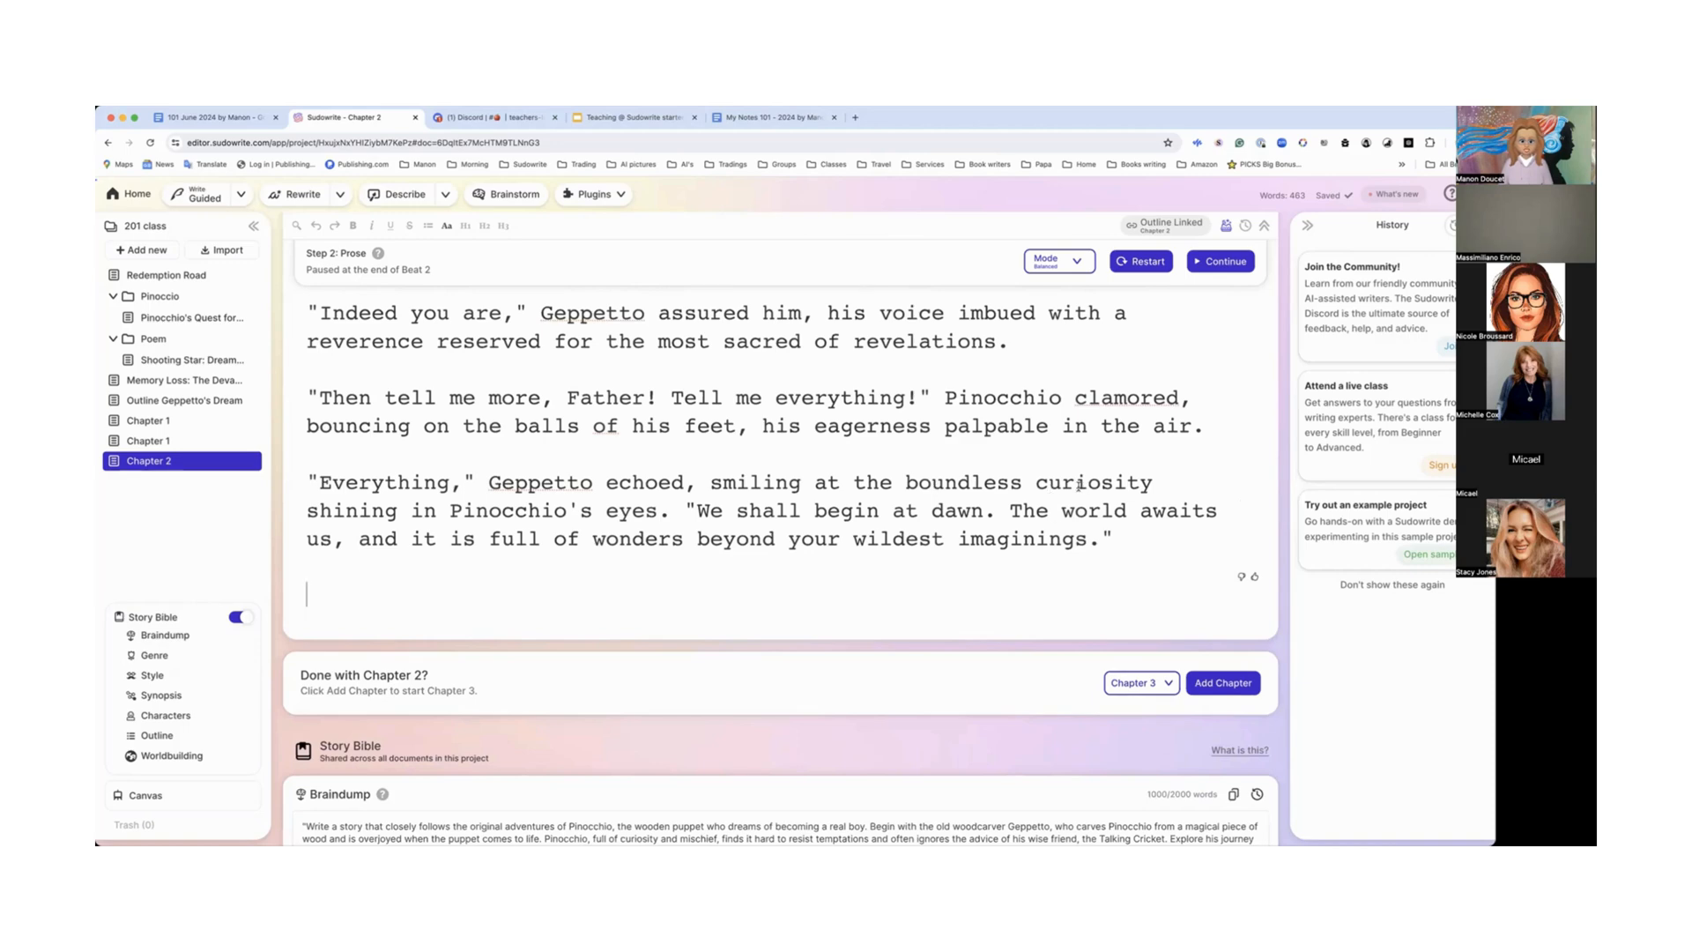
scroll(1079, 485, "up", 12)
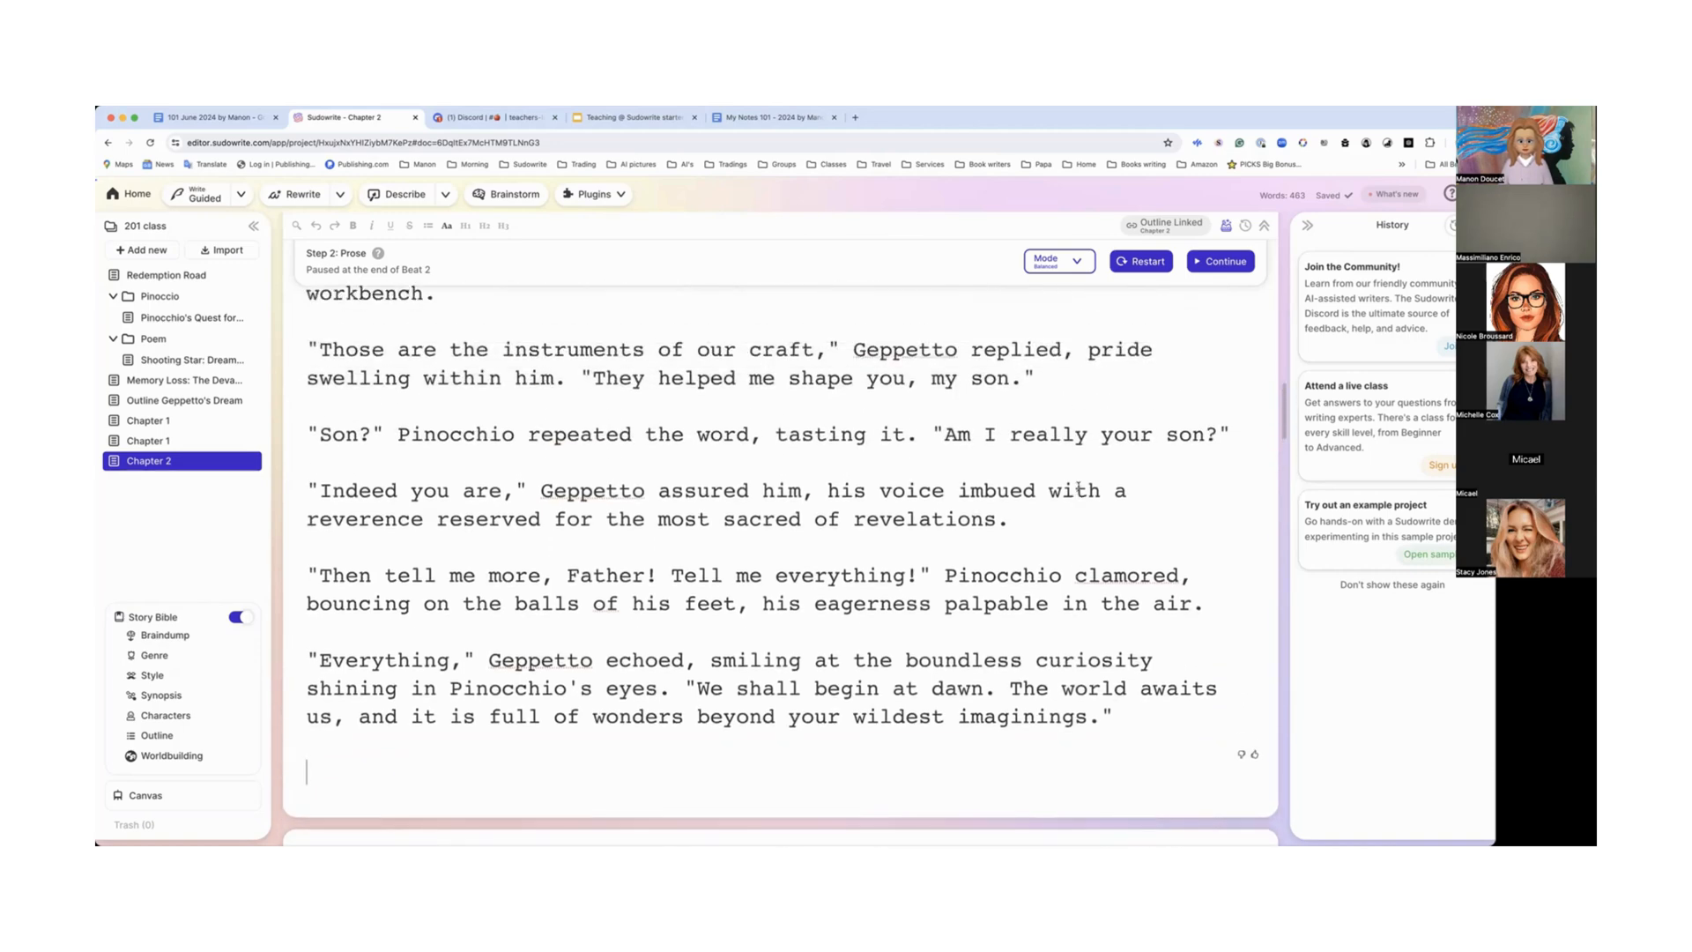
scroll(1079, 487, "up", 10)
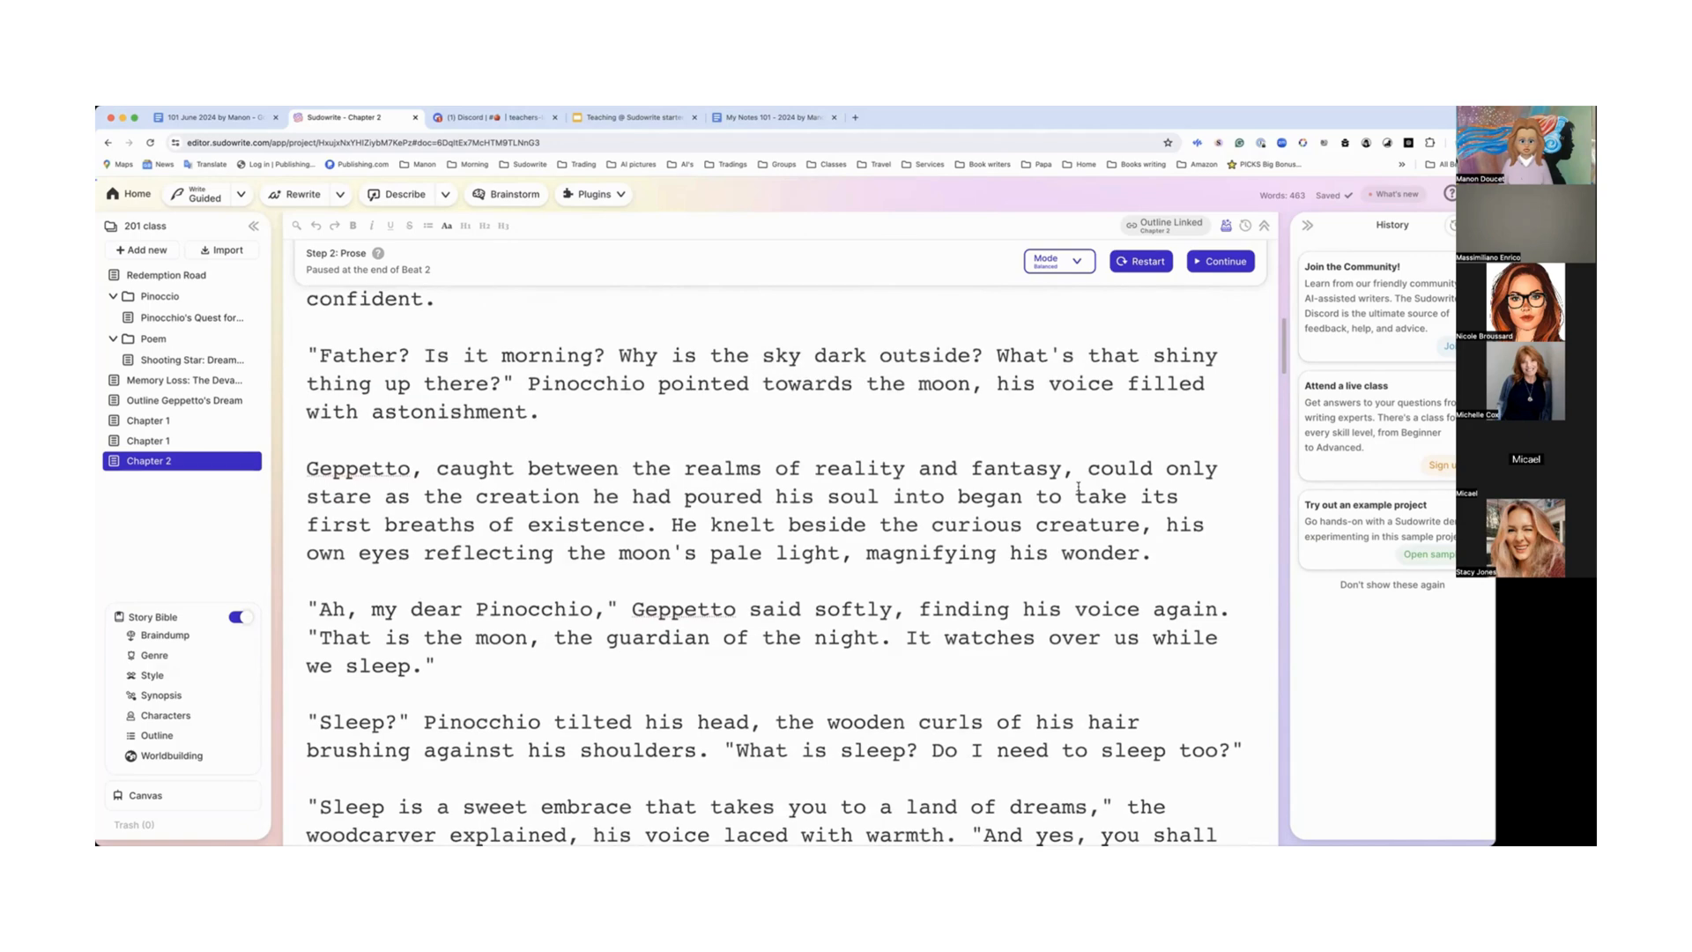
scroll(1079, 484, "up", 5)
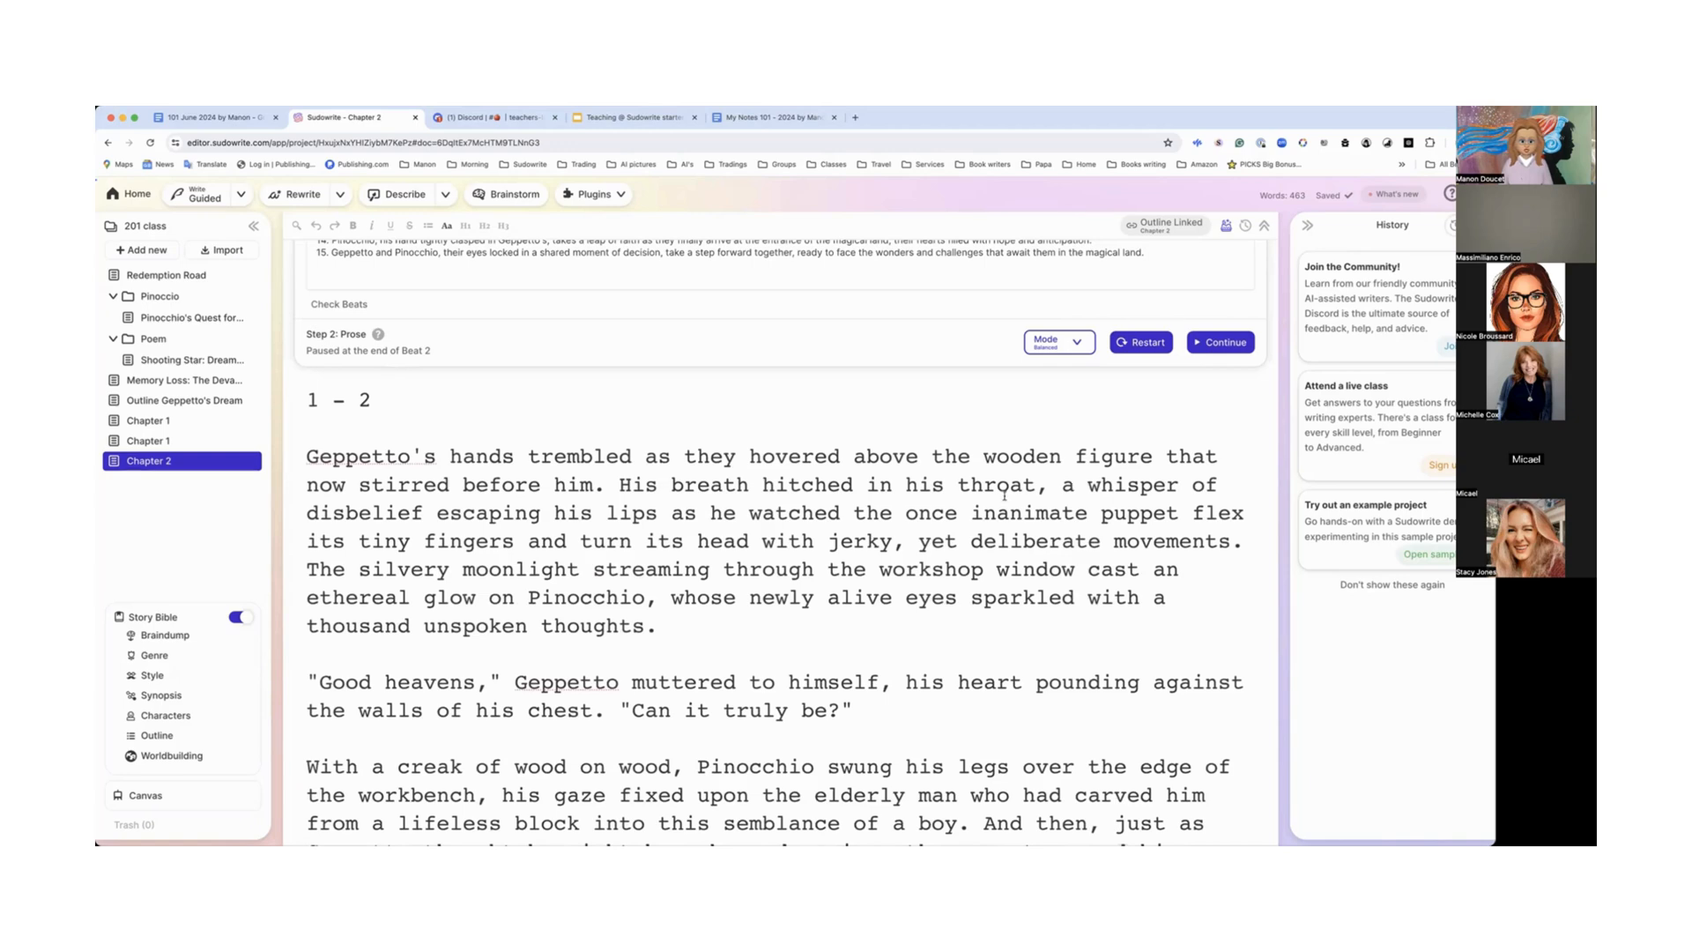
Step: Highlight the start of beat 1 in the Chapter 2 beats and compare the beats with the prose written from them
scroll(1040, 492, "up", 9)
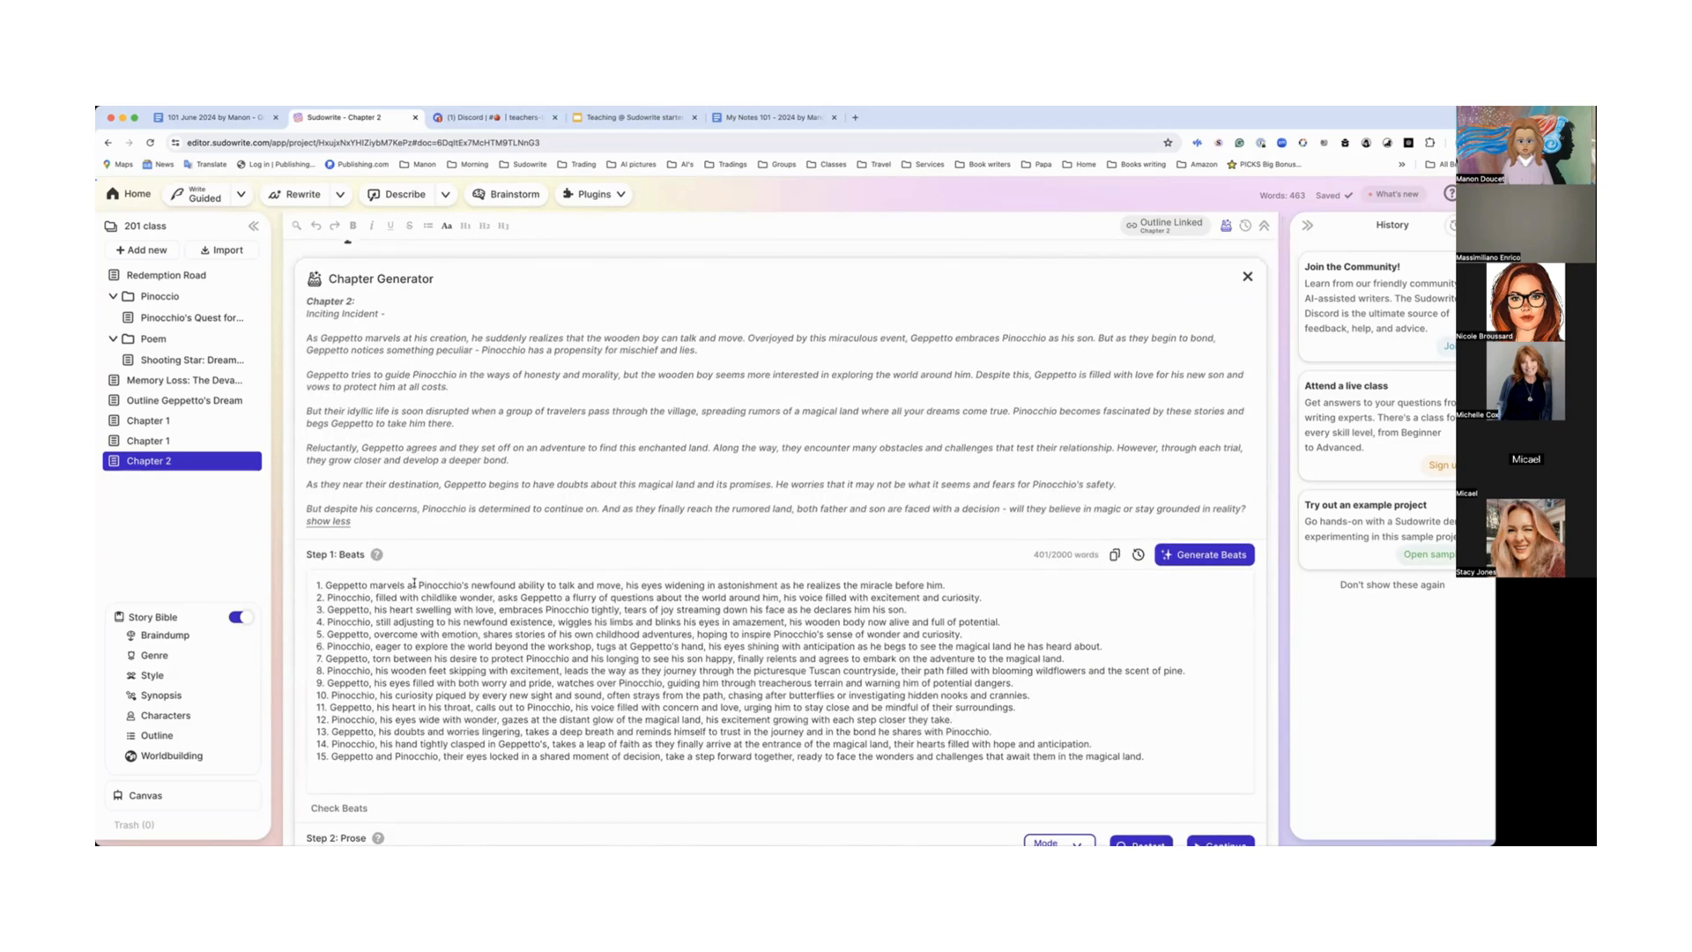
left_click_drag(361, 585, 717, 586)
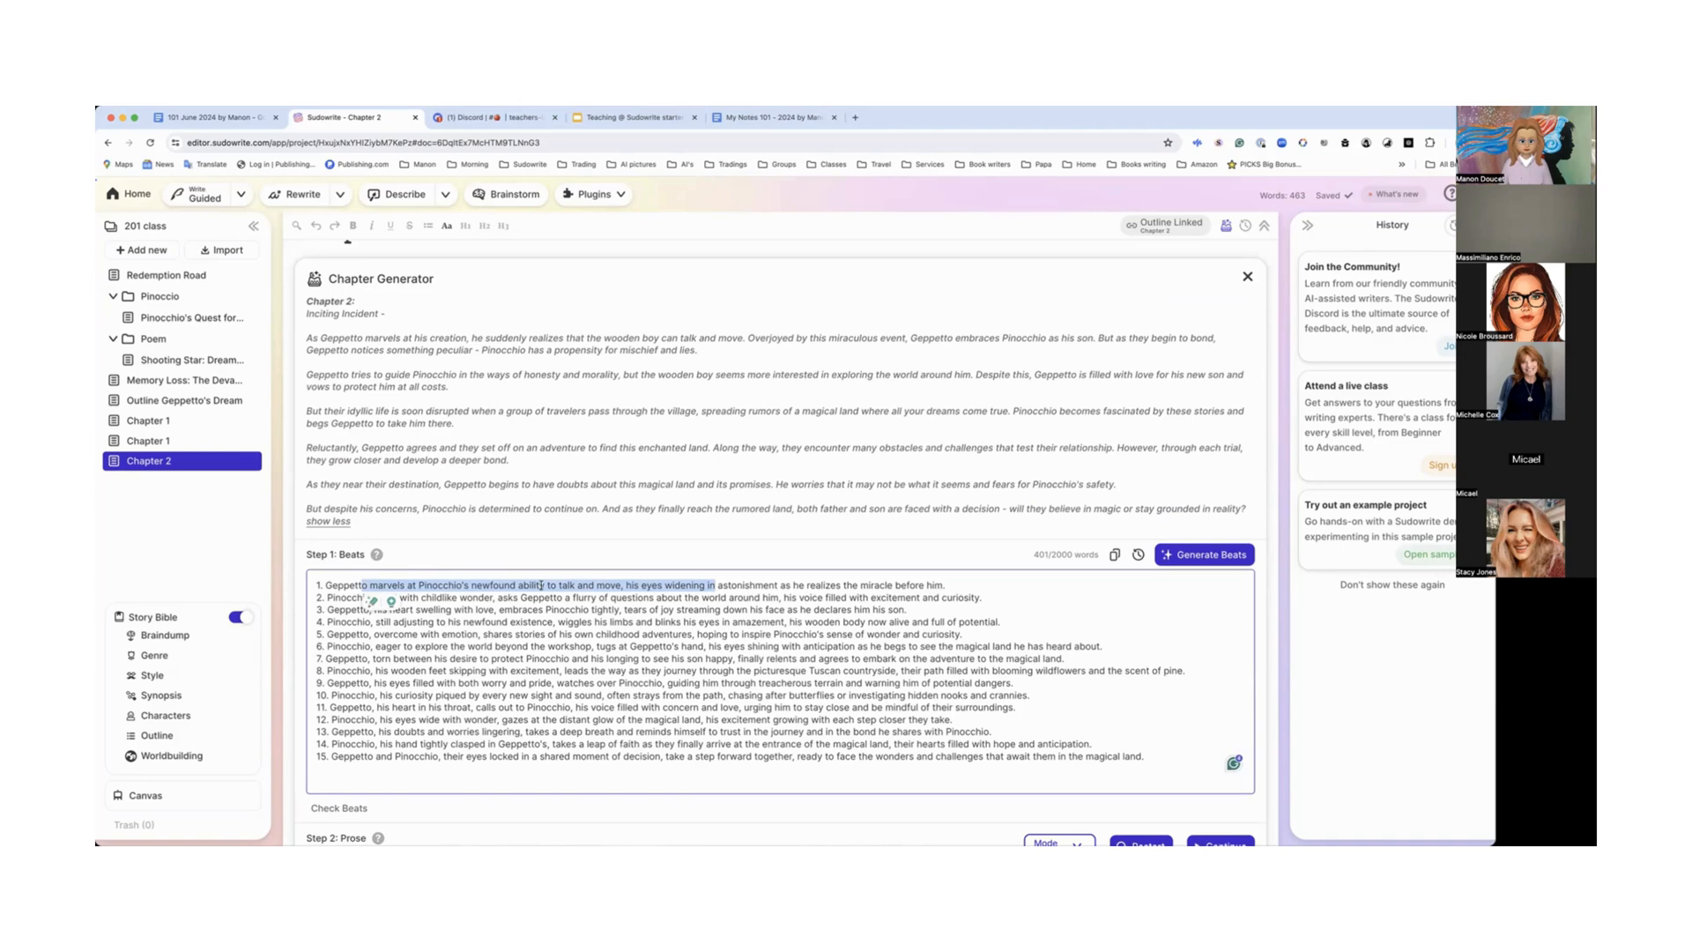
scroll(646, 517, "down", 1)
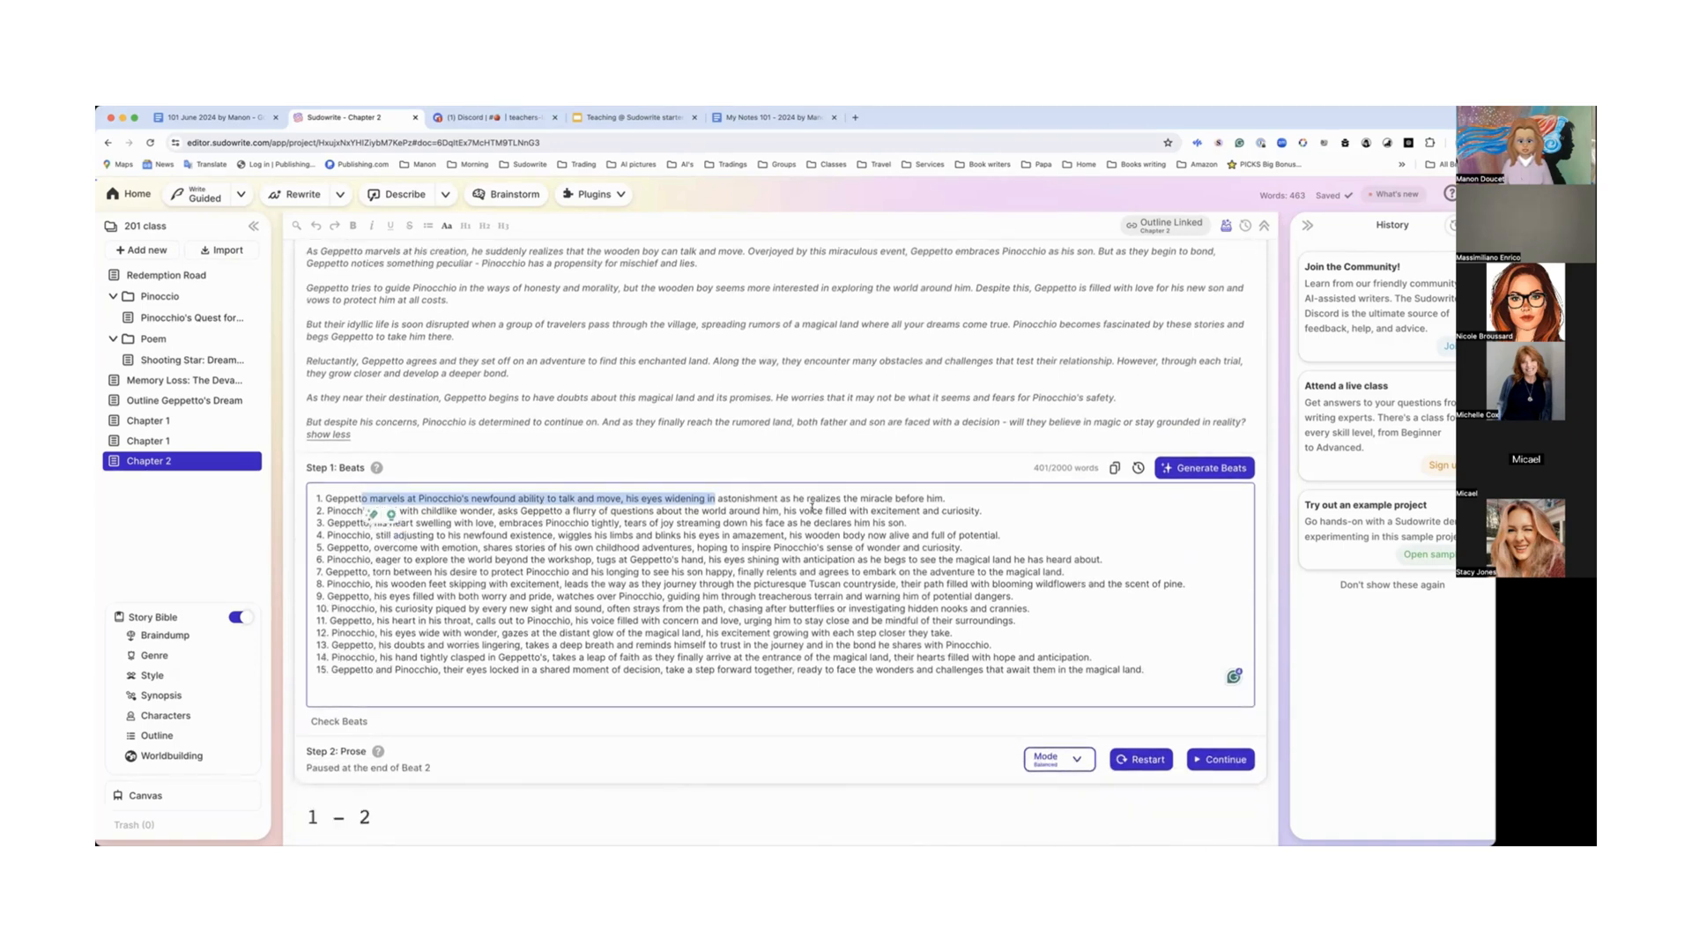
scroll(925, 523, "down", 10)
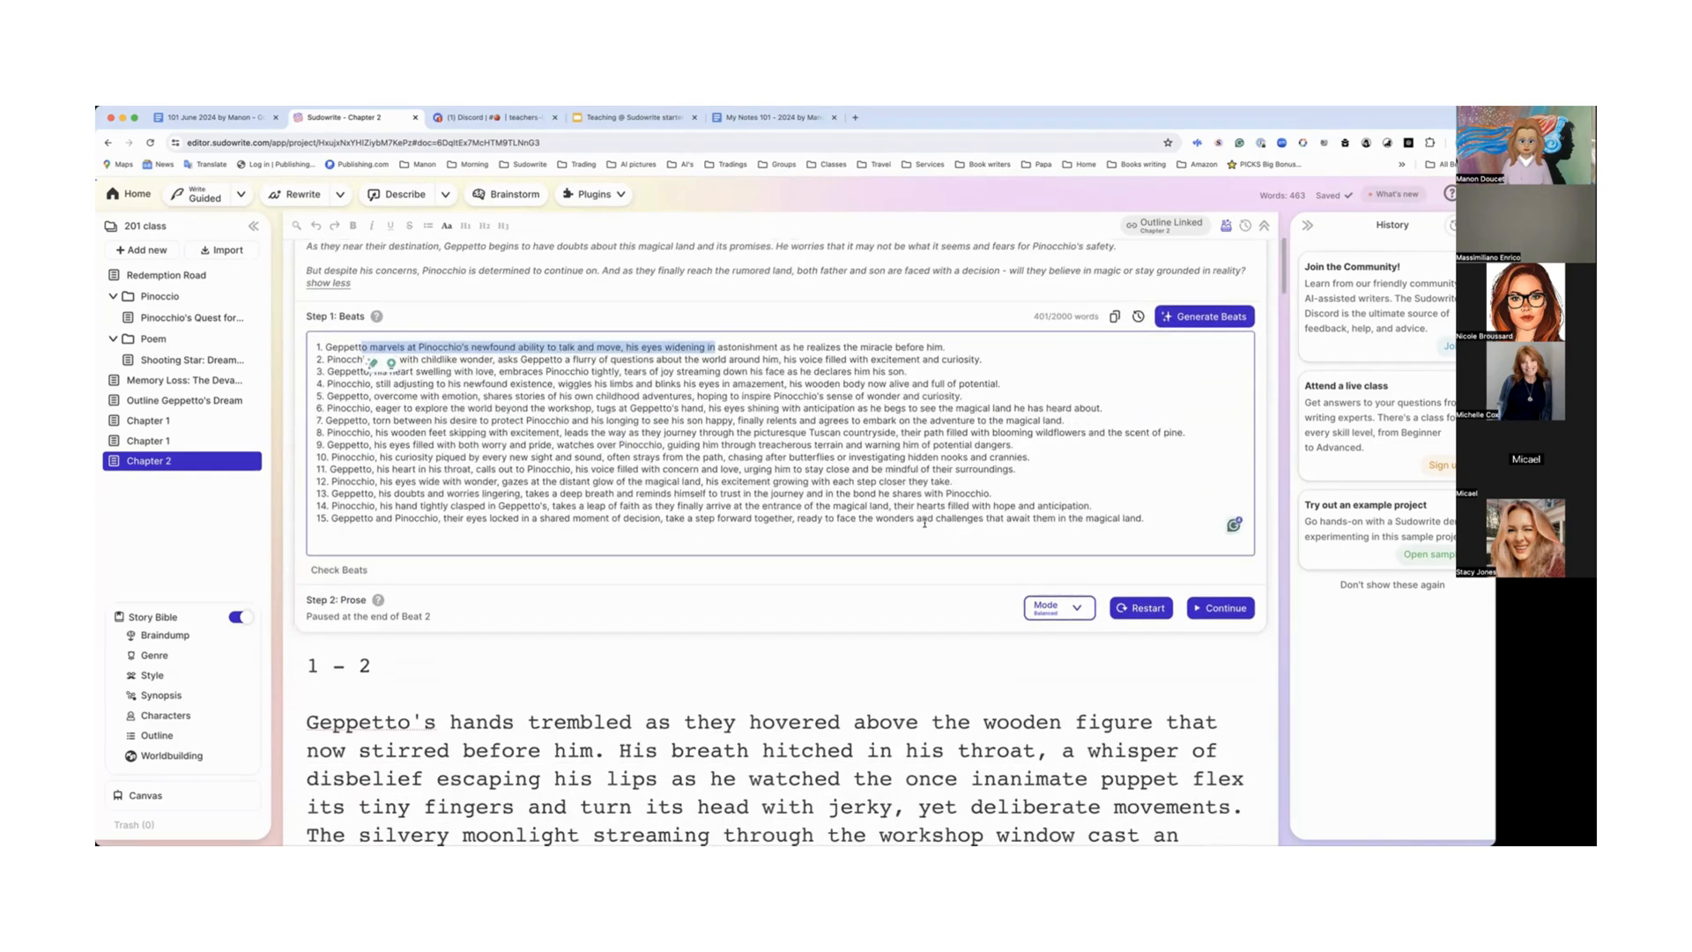
Step: Continue generating the Chapter 2 prose from beat 3 and pause it at the end of beat 4
scroll(924, 523, "down", 15)
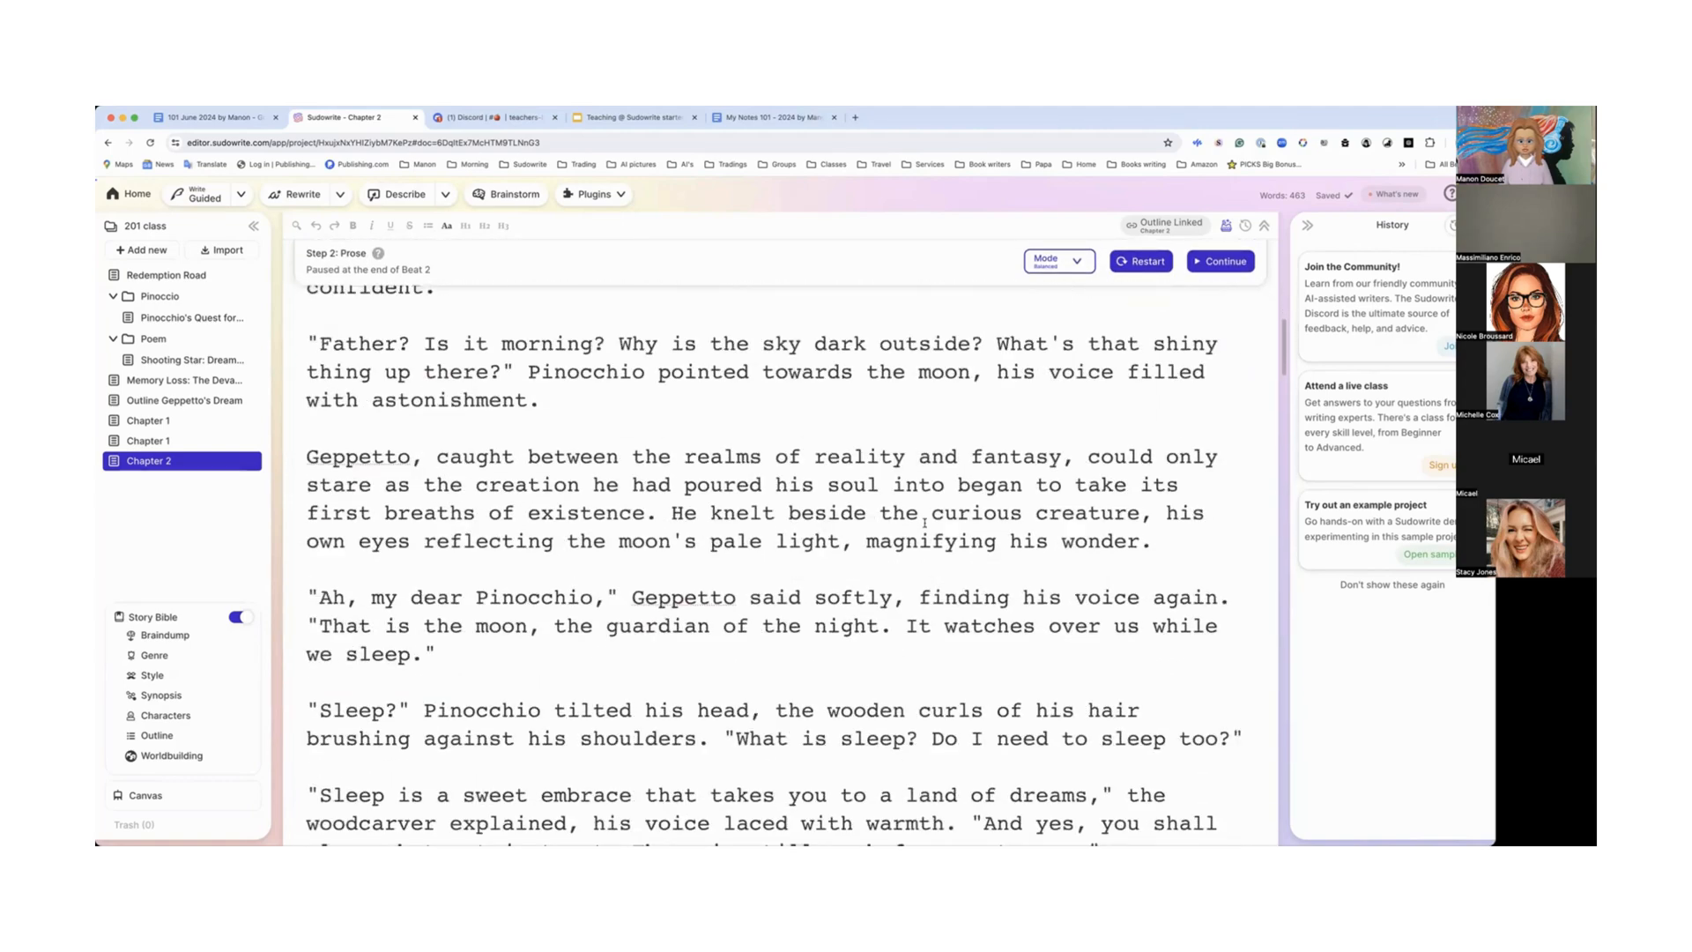
scroll(925, 526, "up", 3)
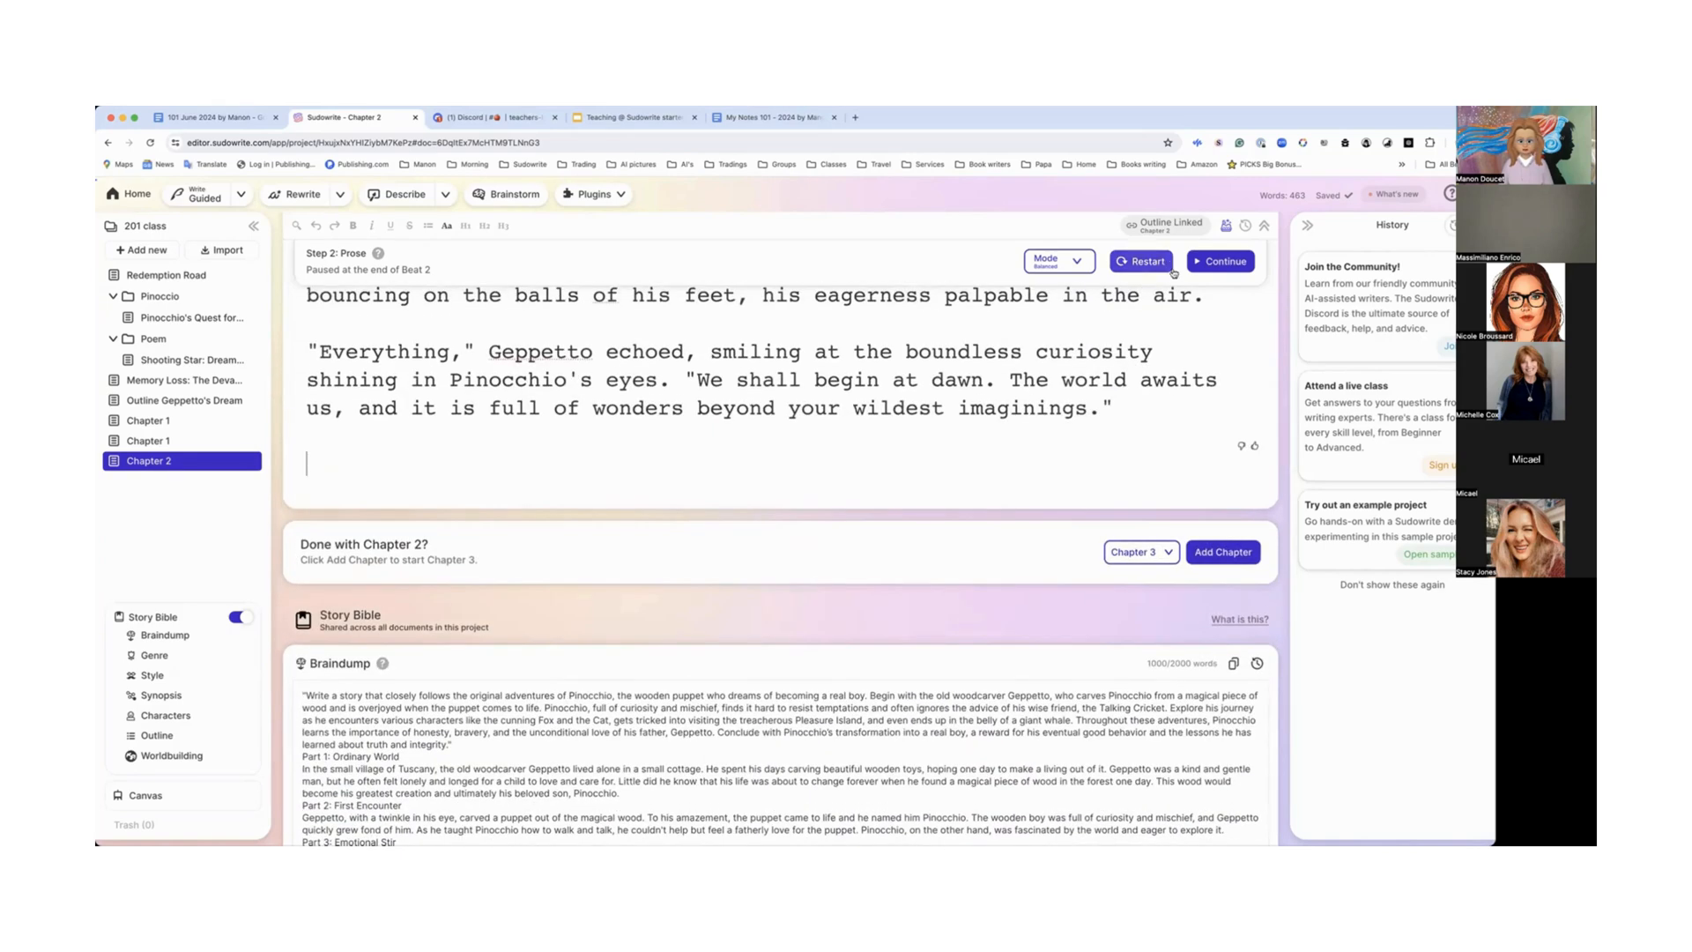
left_click(1224, 263)
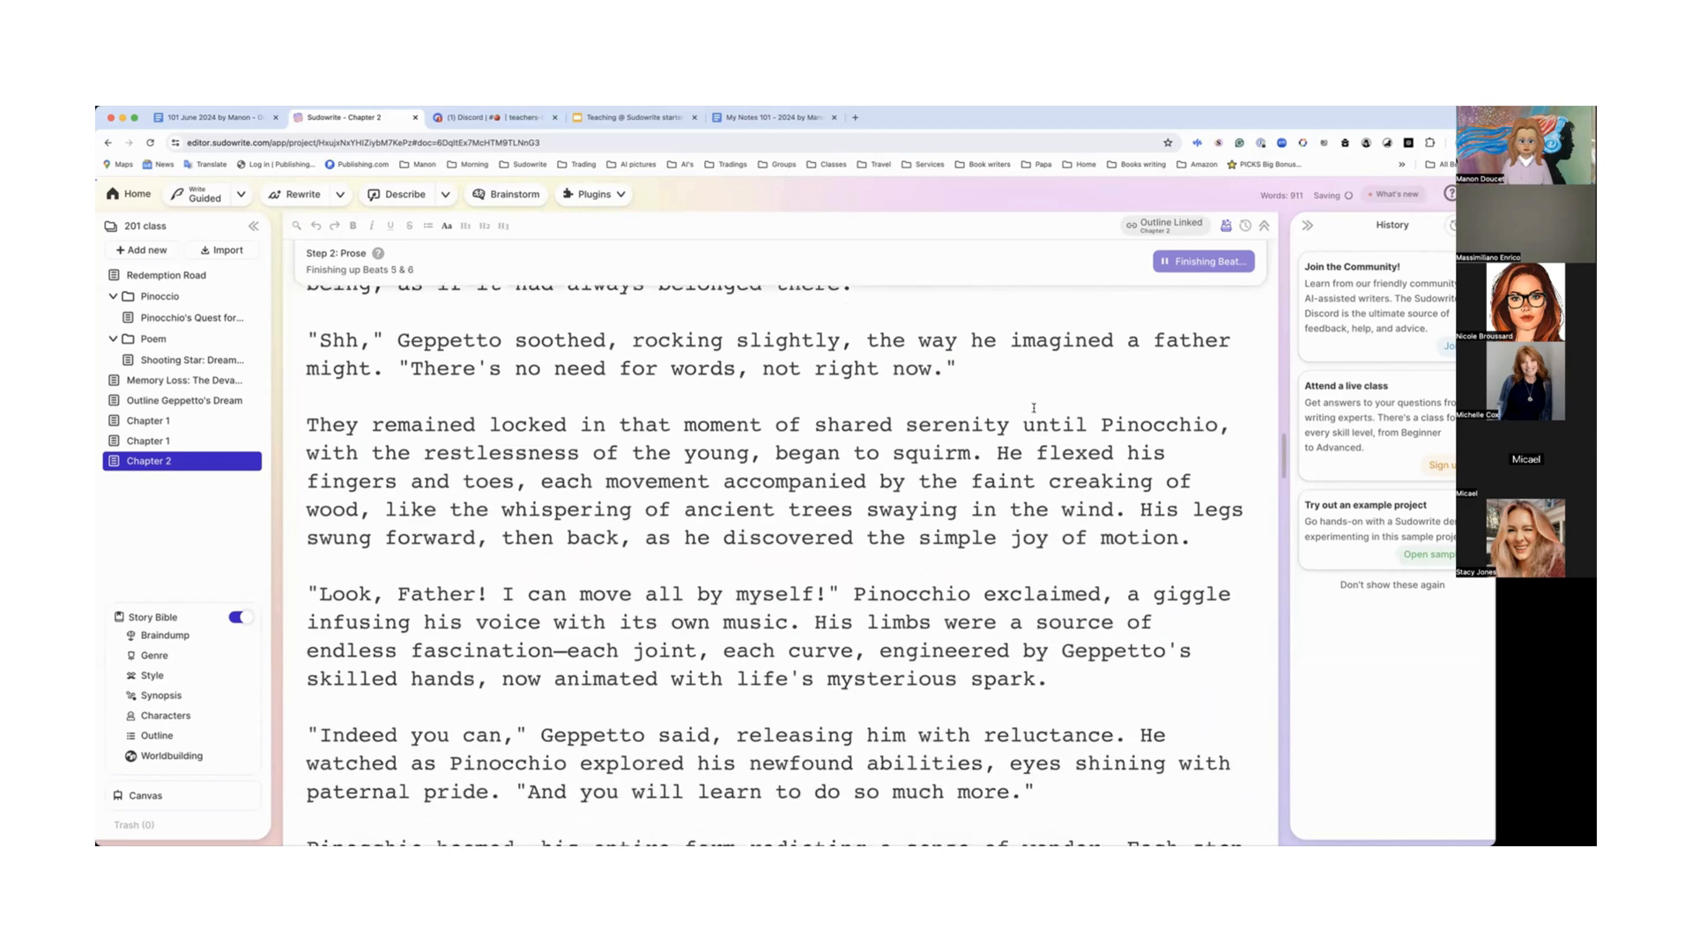
Step: Look through the prose written for beats 3 and 4 of Chapter 2 and go back over the earlier passages
scroll(1033, 407, "down", 5)
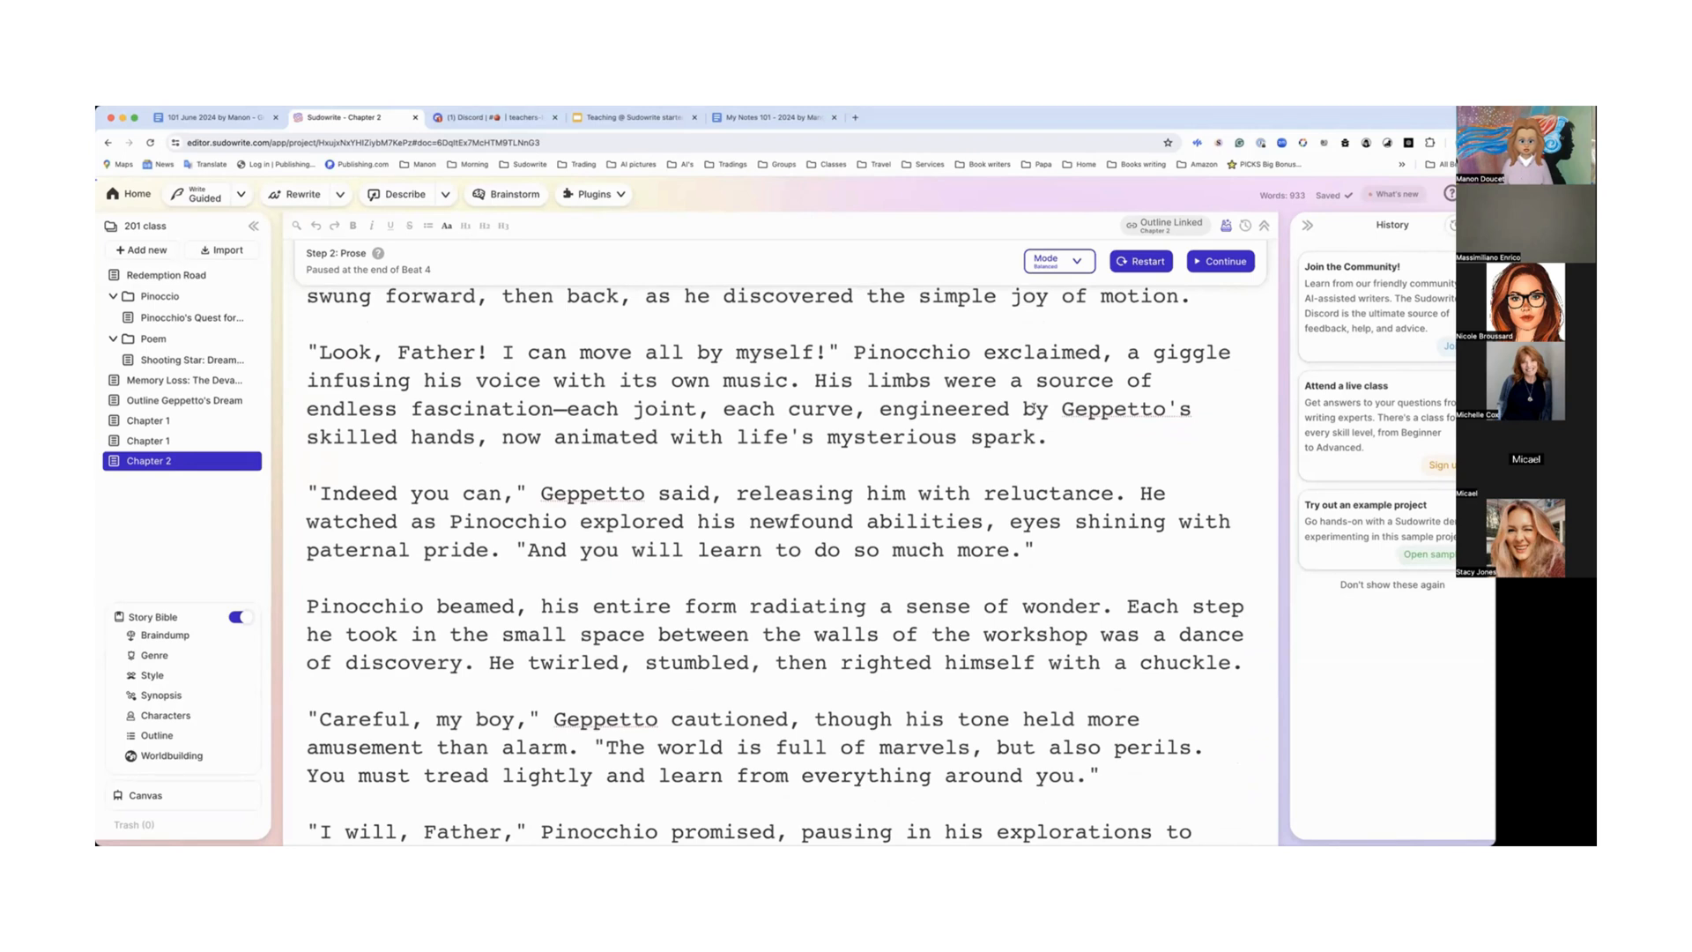
scroll(1033, 408, "down", 3)
scroll(1033, 406, "down", 5)
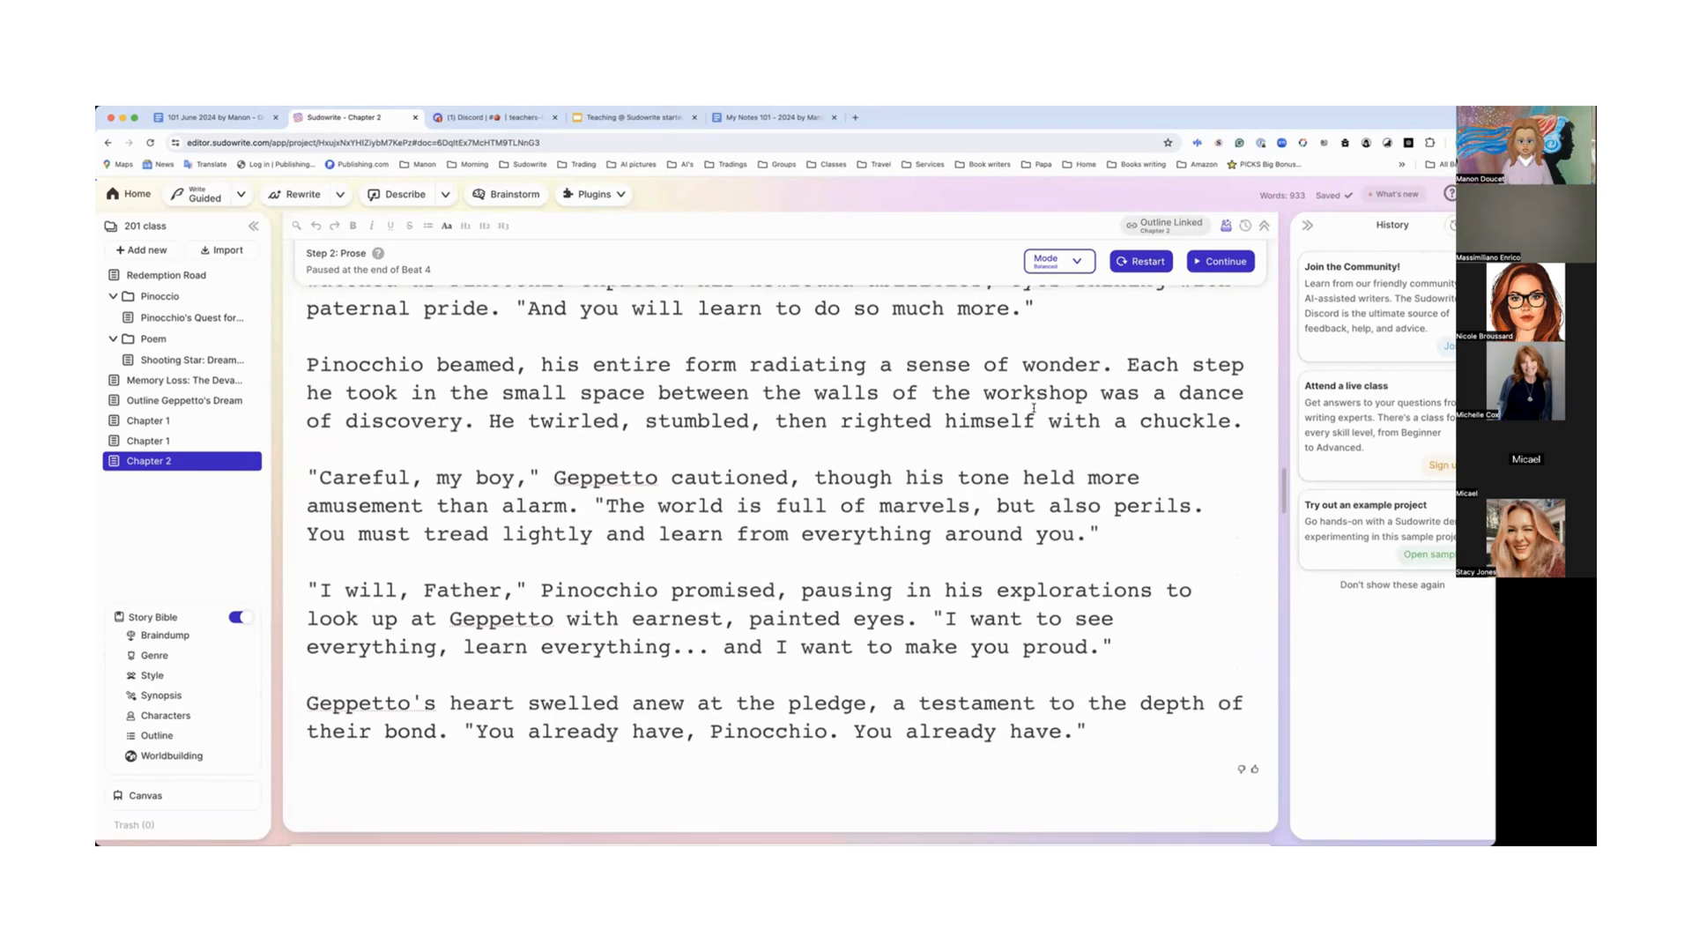
scroll(1033, 406, "down", 1)
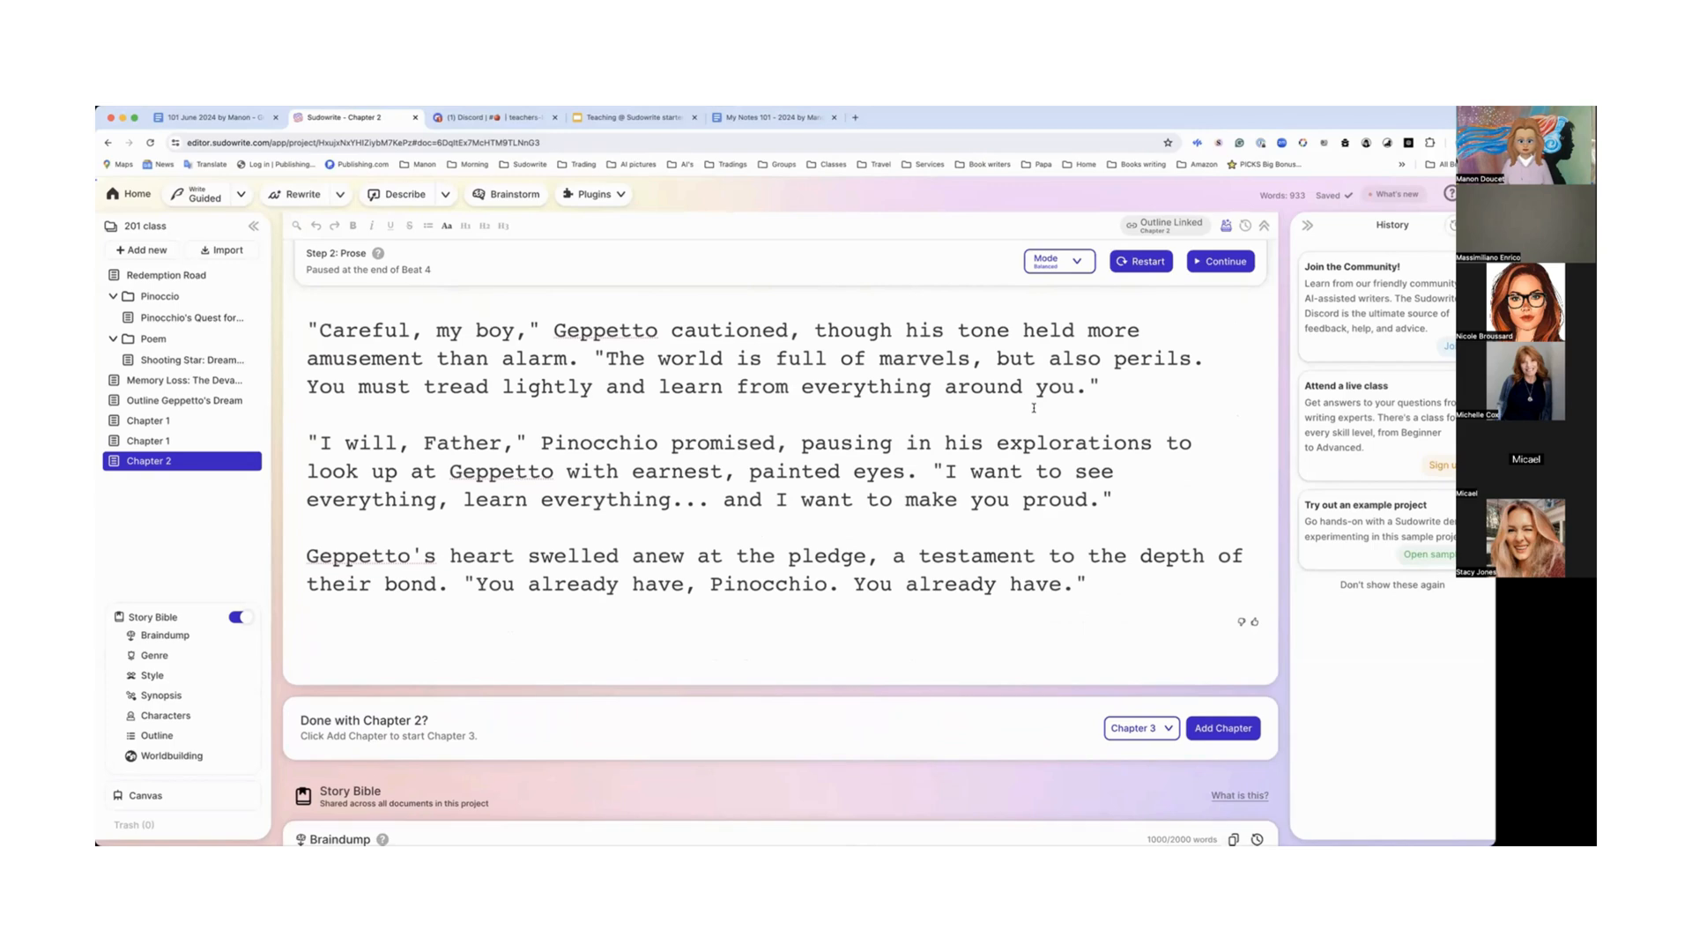
scroll(1034, 408, "down", 3)
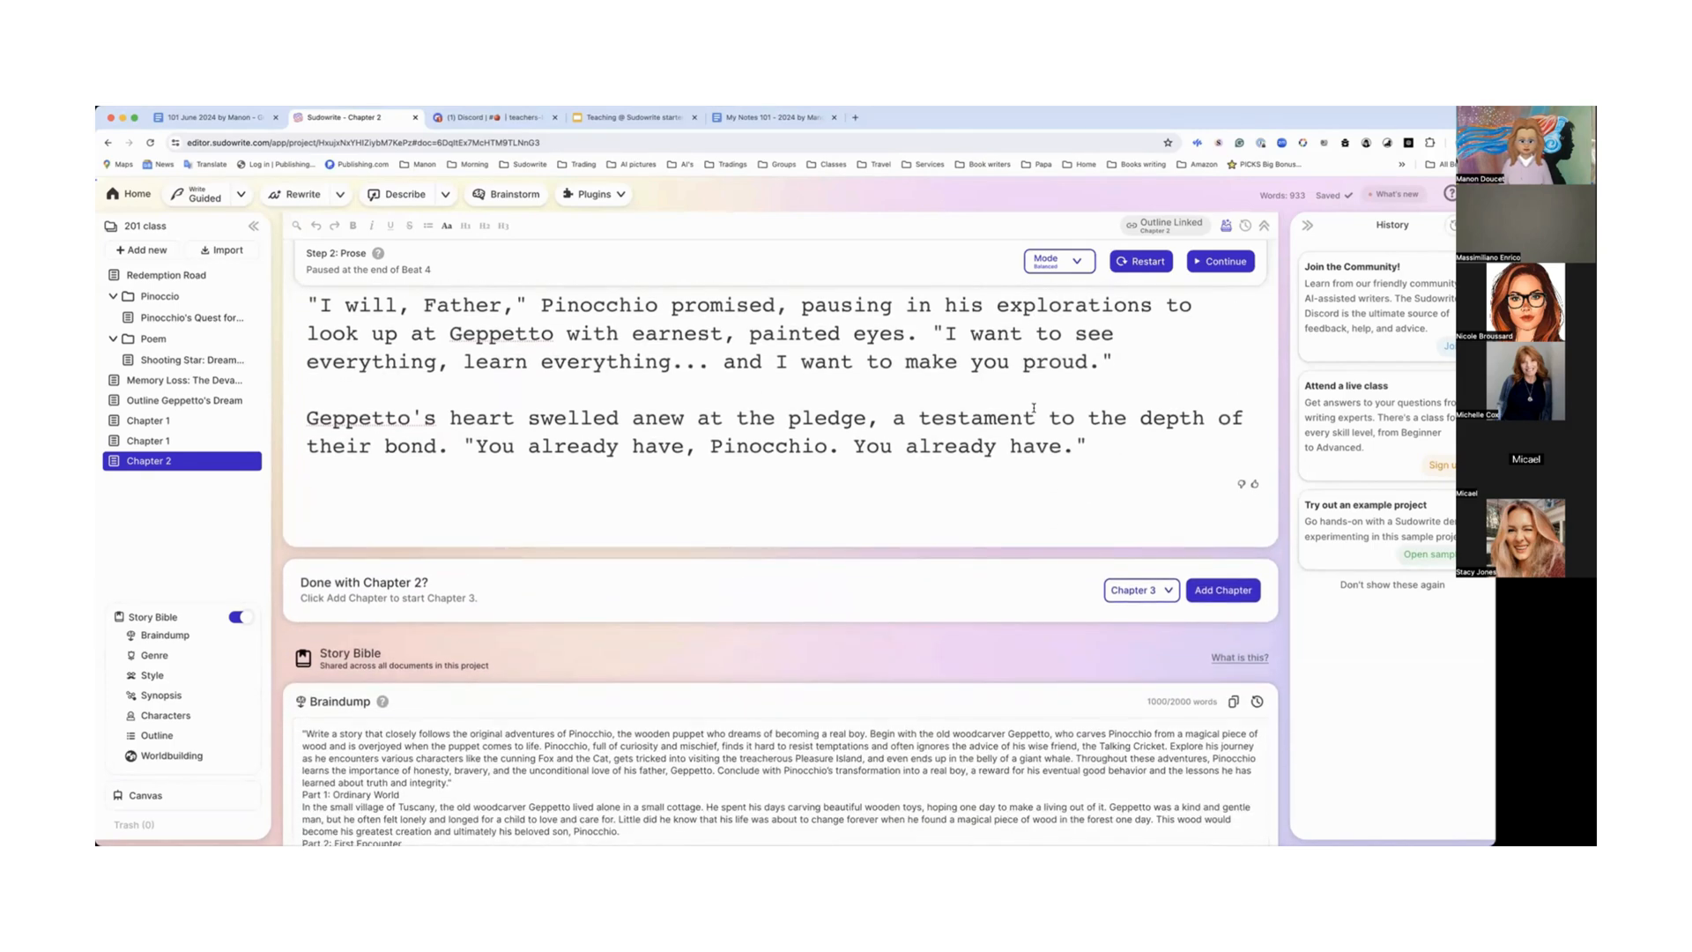
scroll(999, 407, "up", 6)
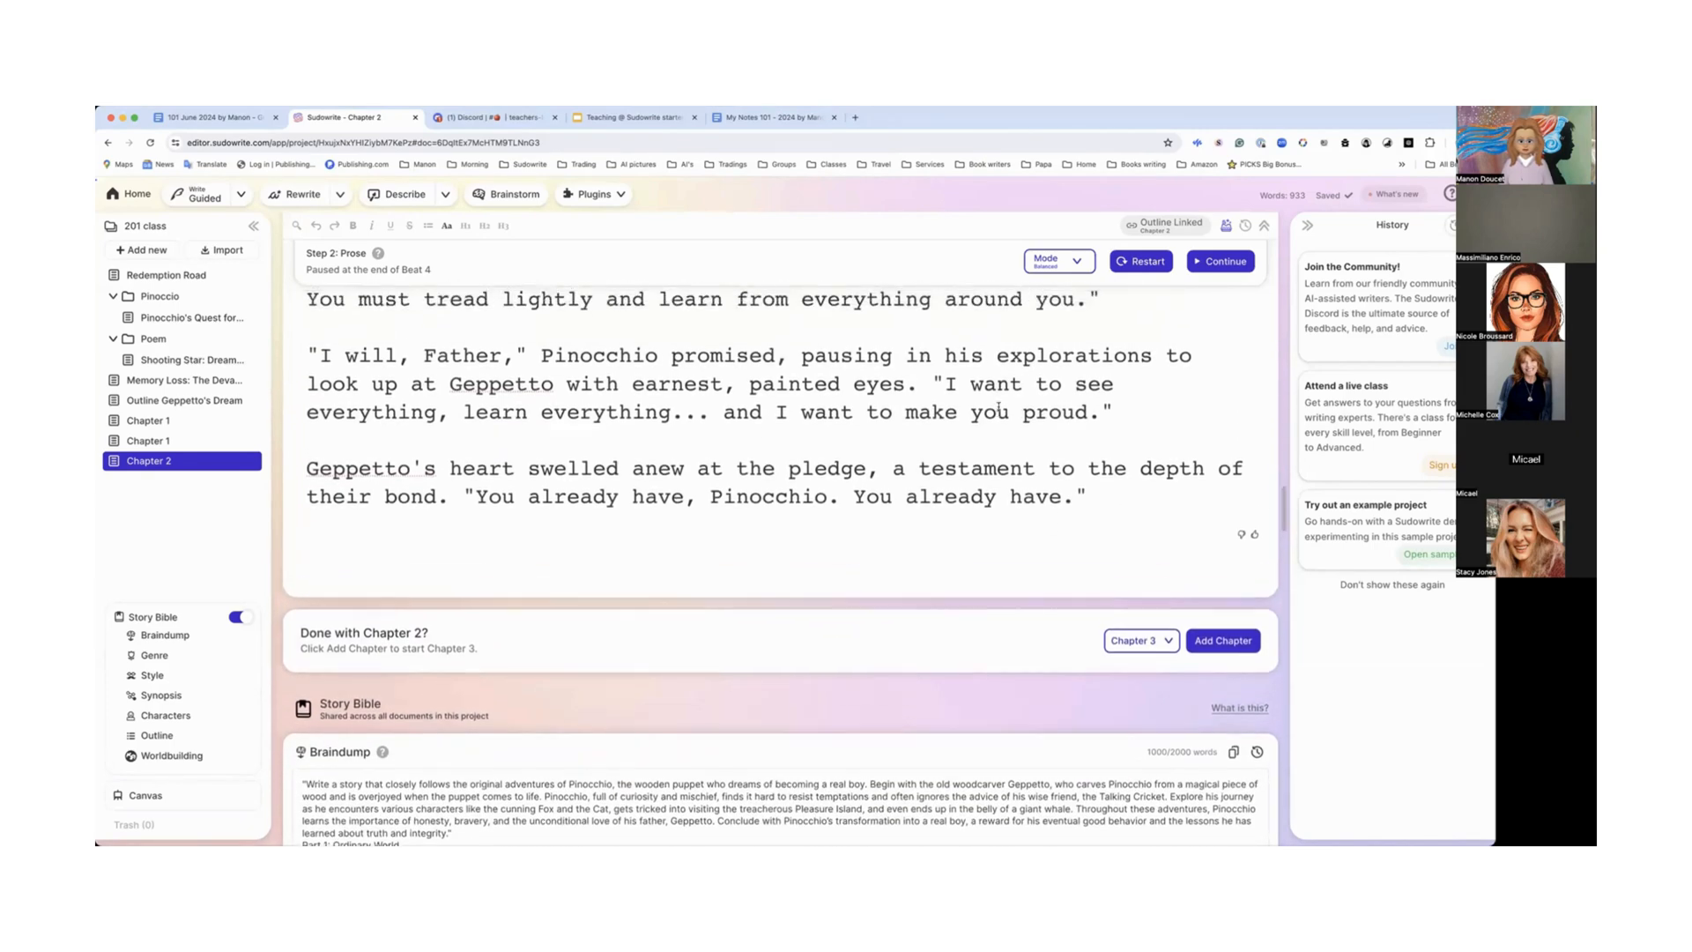
scroll(998, 406, "up", 3)
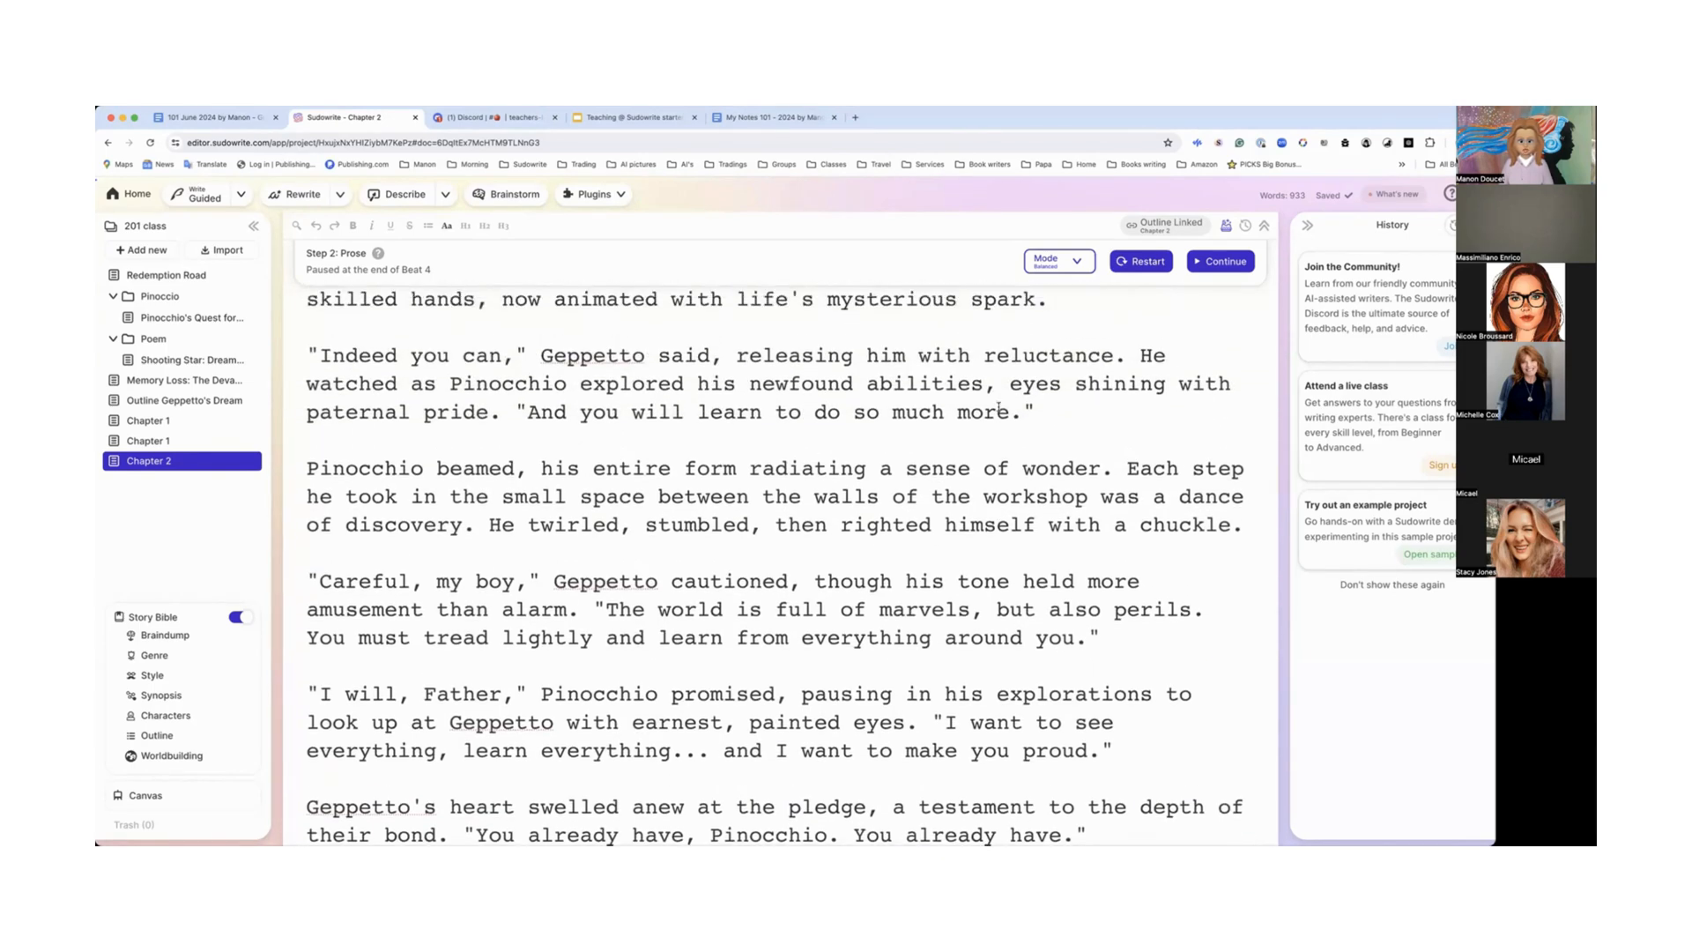
scroll(999, 409, "up", 15)
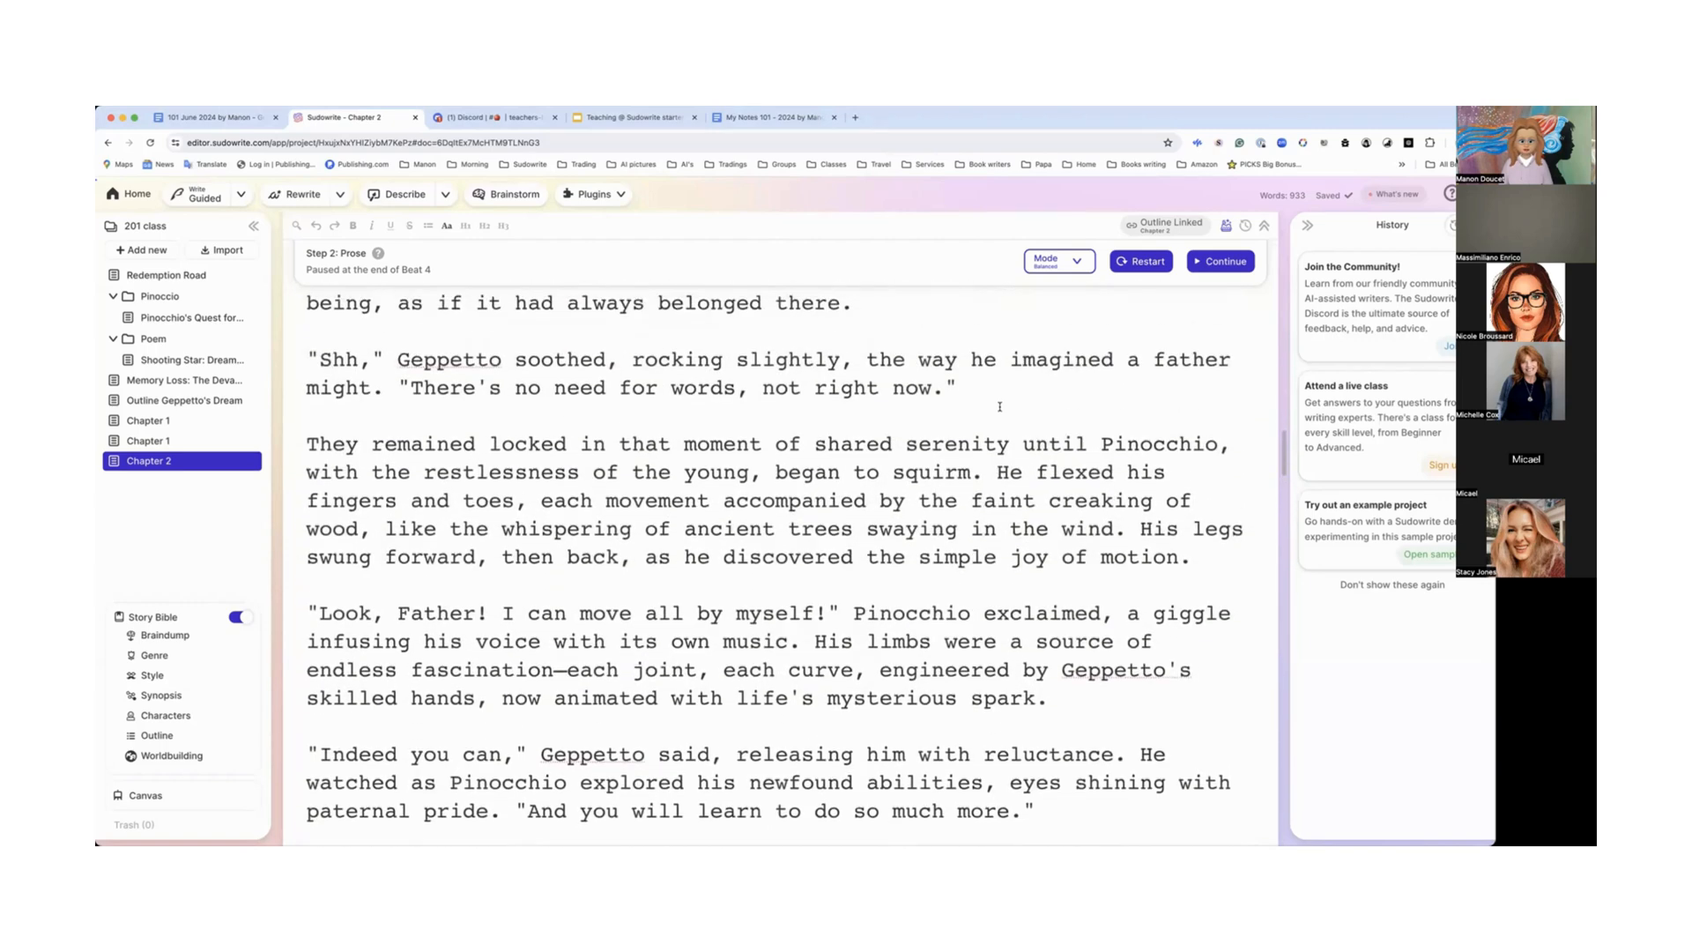
scroll(998, 408, "up", 20)
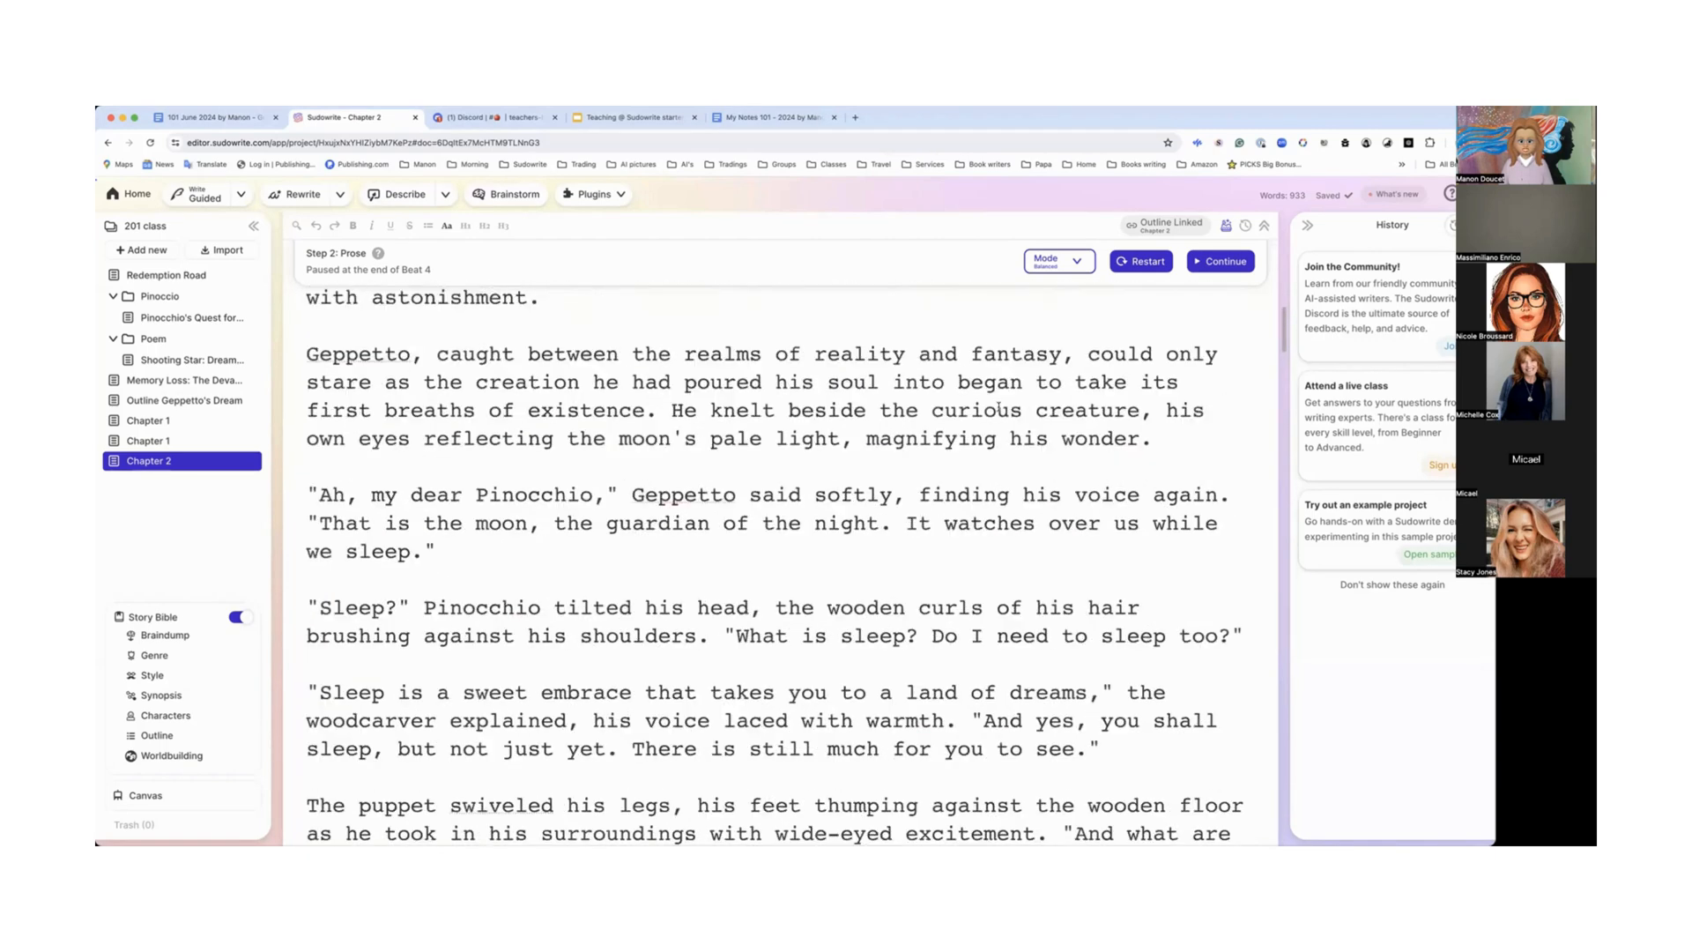
Step: Review the Chapter 2 outline, its list of beats and the prose generated from them
scroll(539, 520, "down", 4)
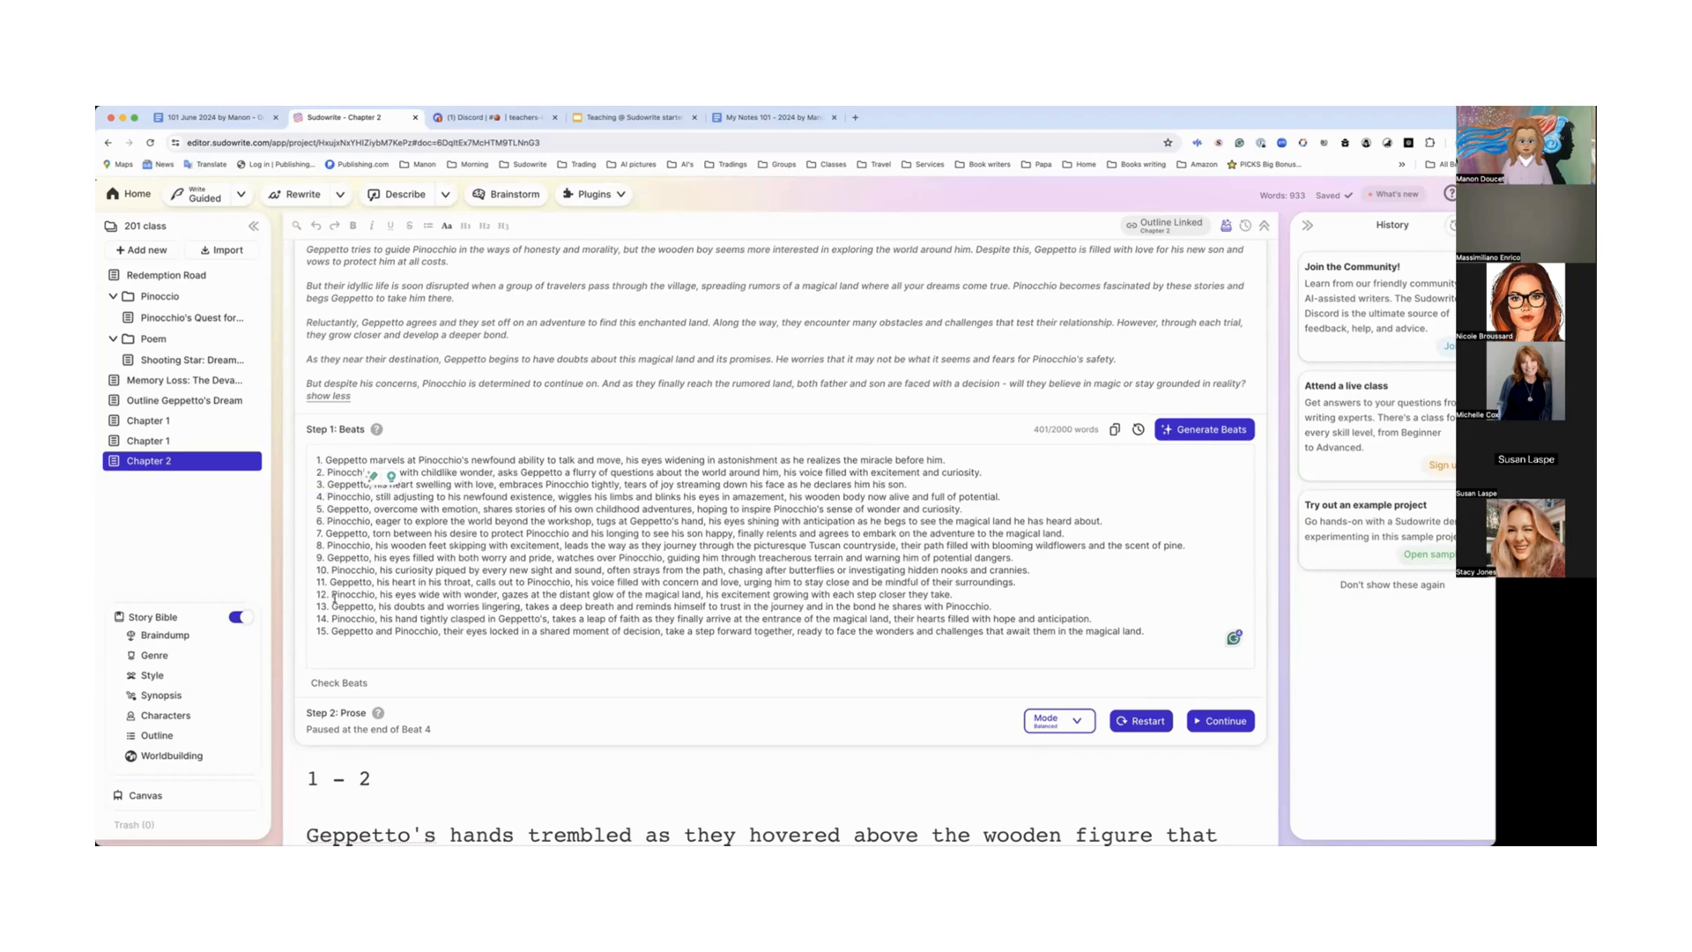
scroll(345, 520, "down", 2)
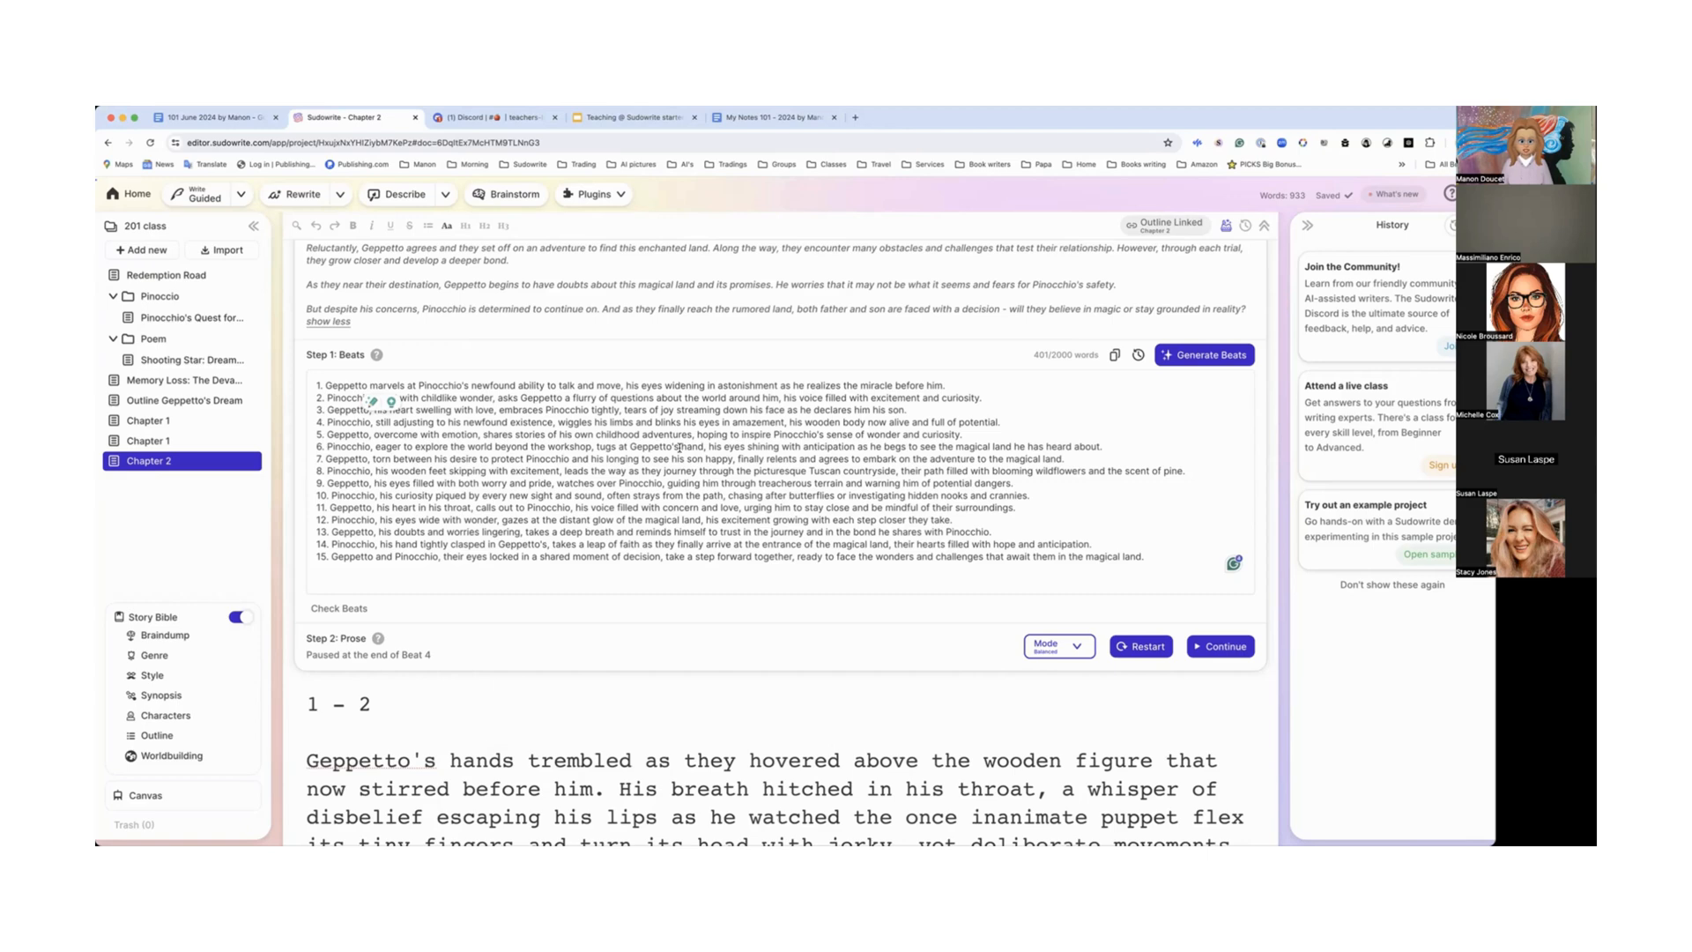
scroll(679, 447, "down", 2)
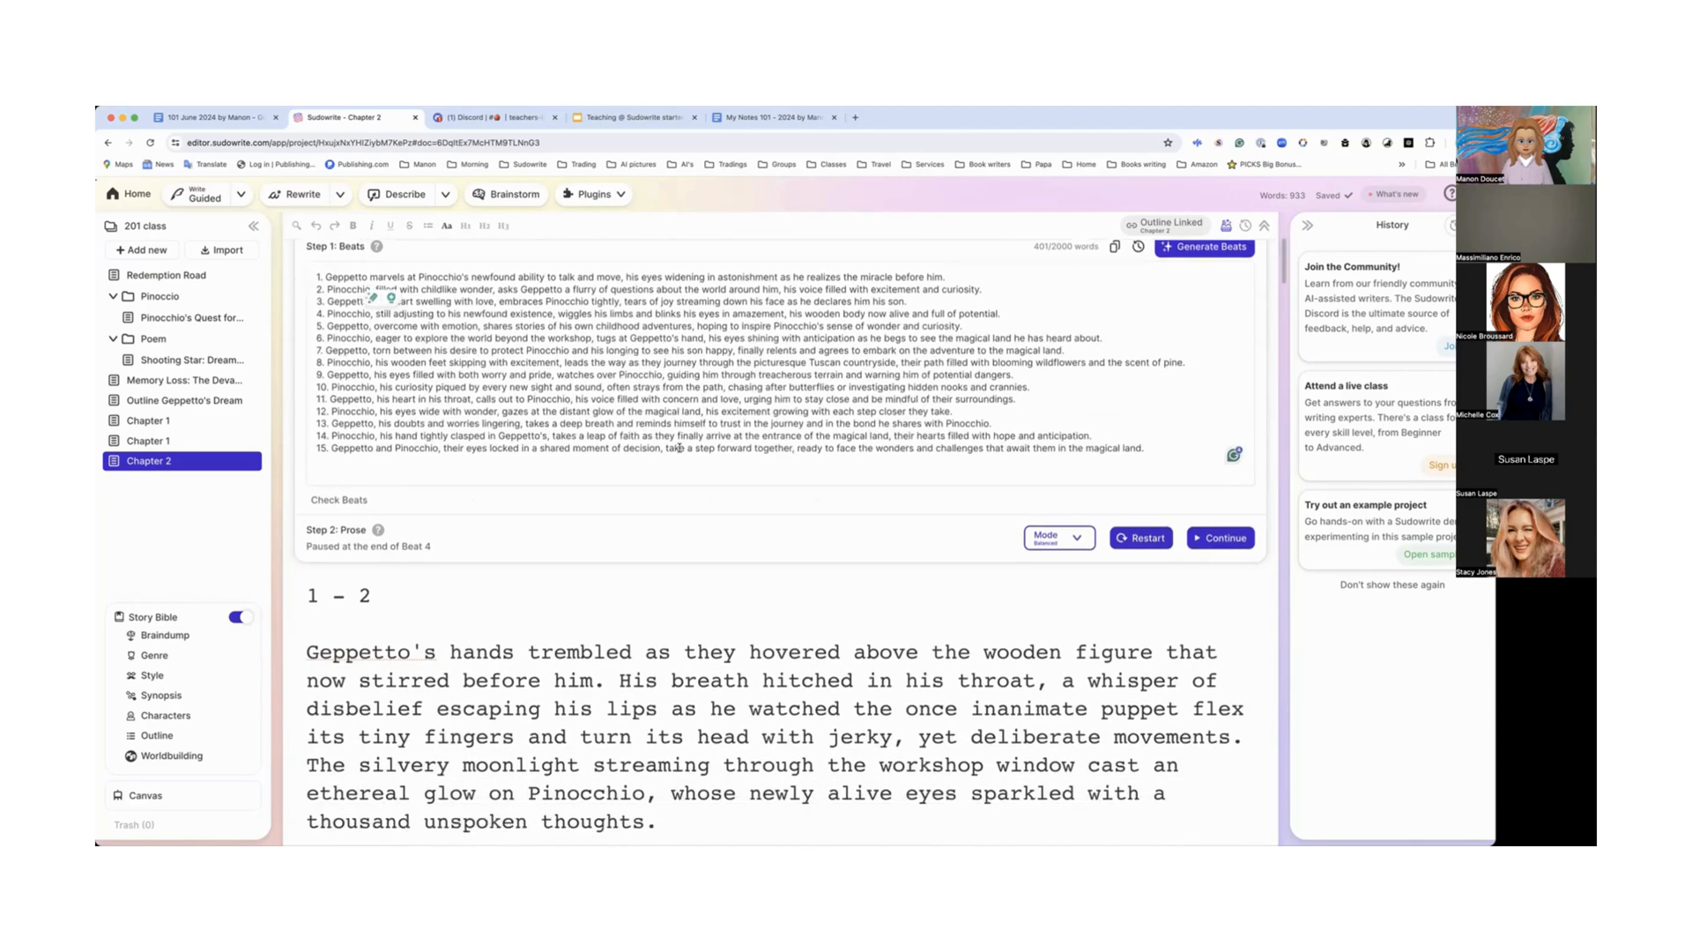
scroll(679, 448, "down", 1)
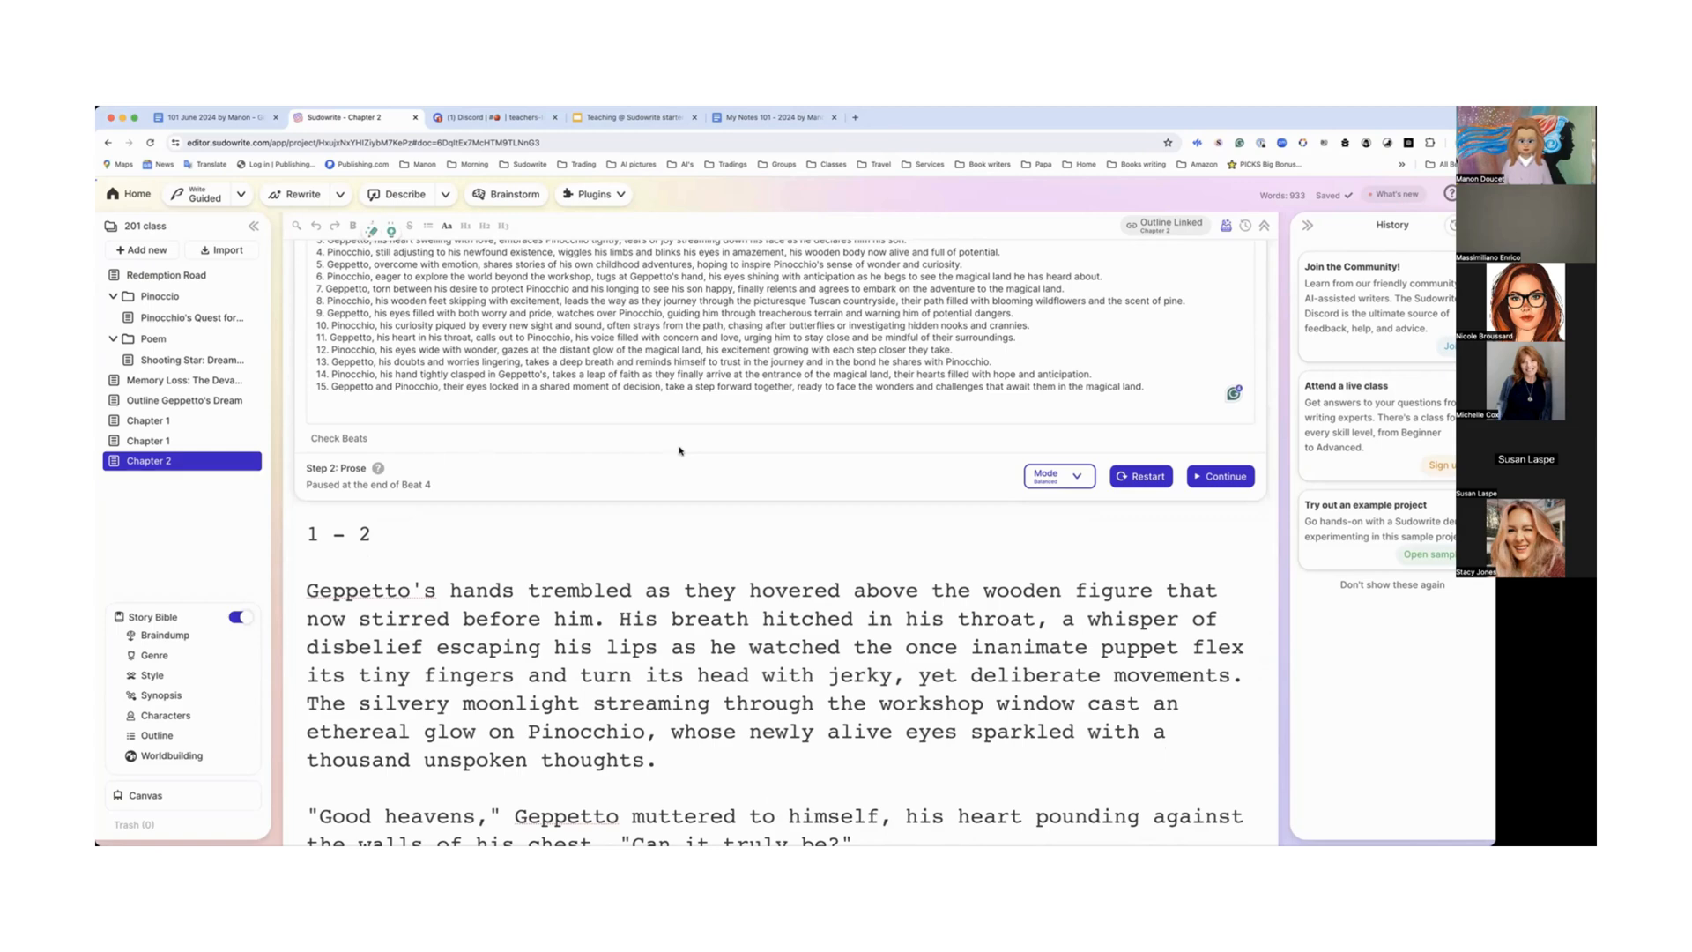
scroll(678, 451, "down", 10)
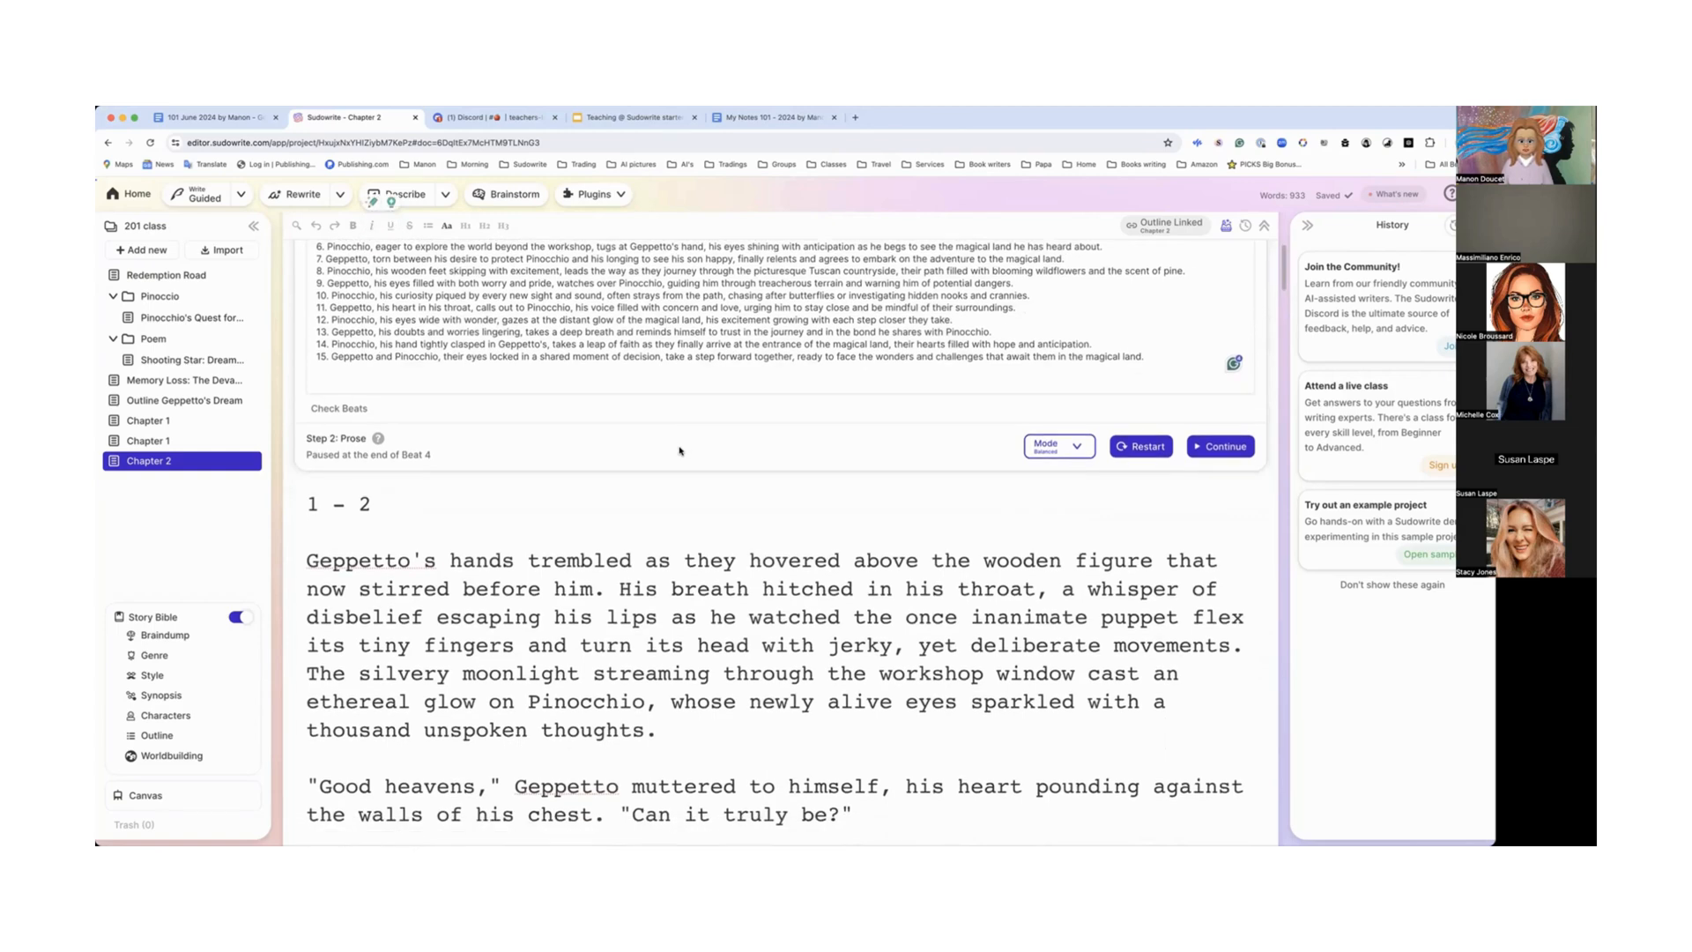
scroll(678, 448, "down", 15)
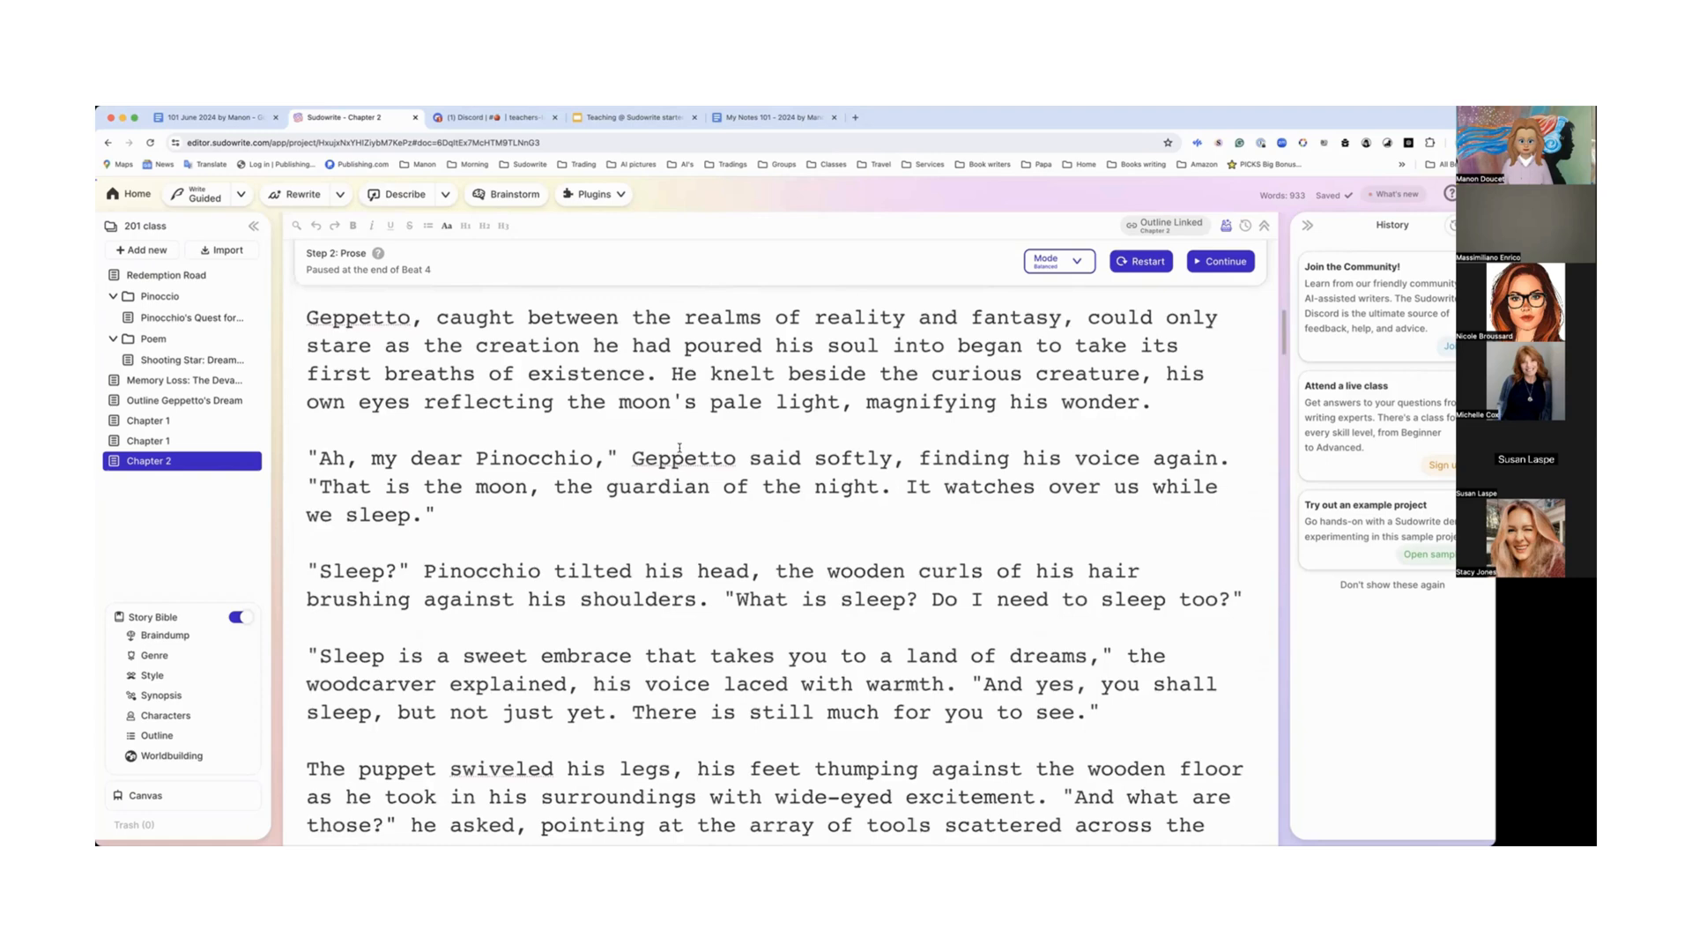
Step: Generate a Key Event element in the Story Bible's Worldbuilding section without custom instructions and look over the new entry
left_click(213, 758)
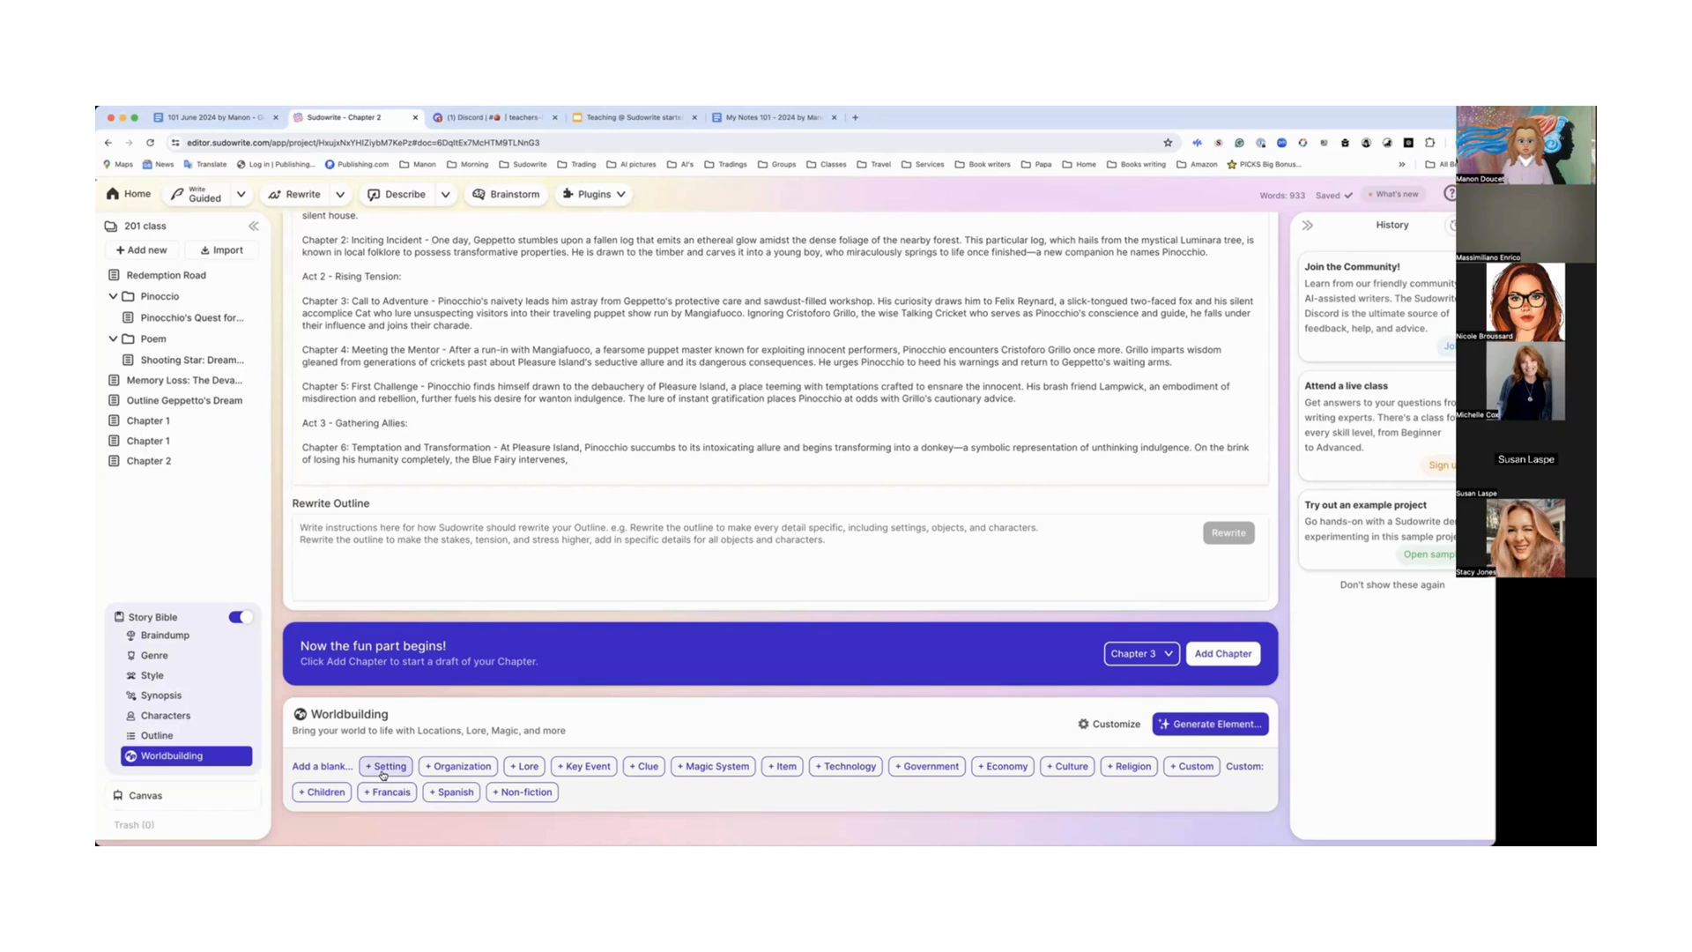
left_click(1207, 727)
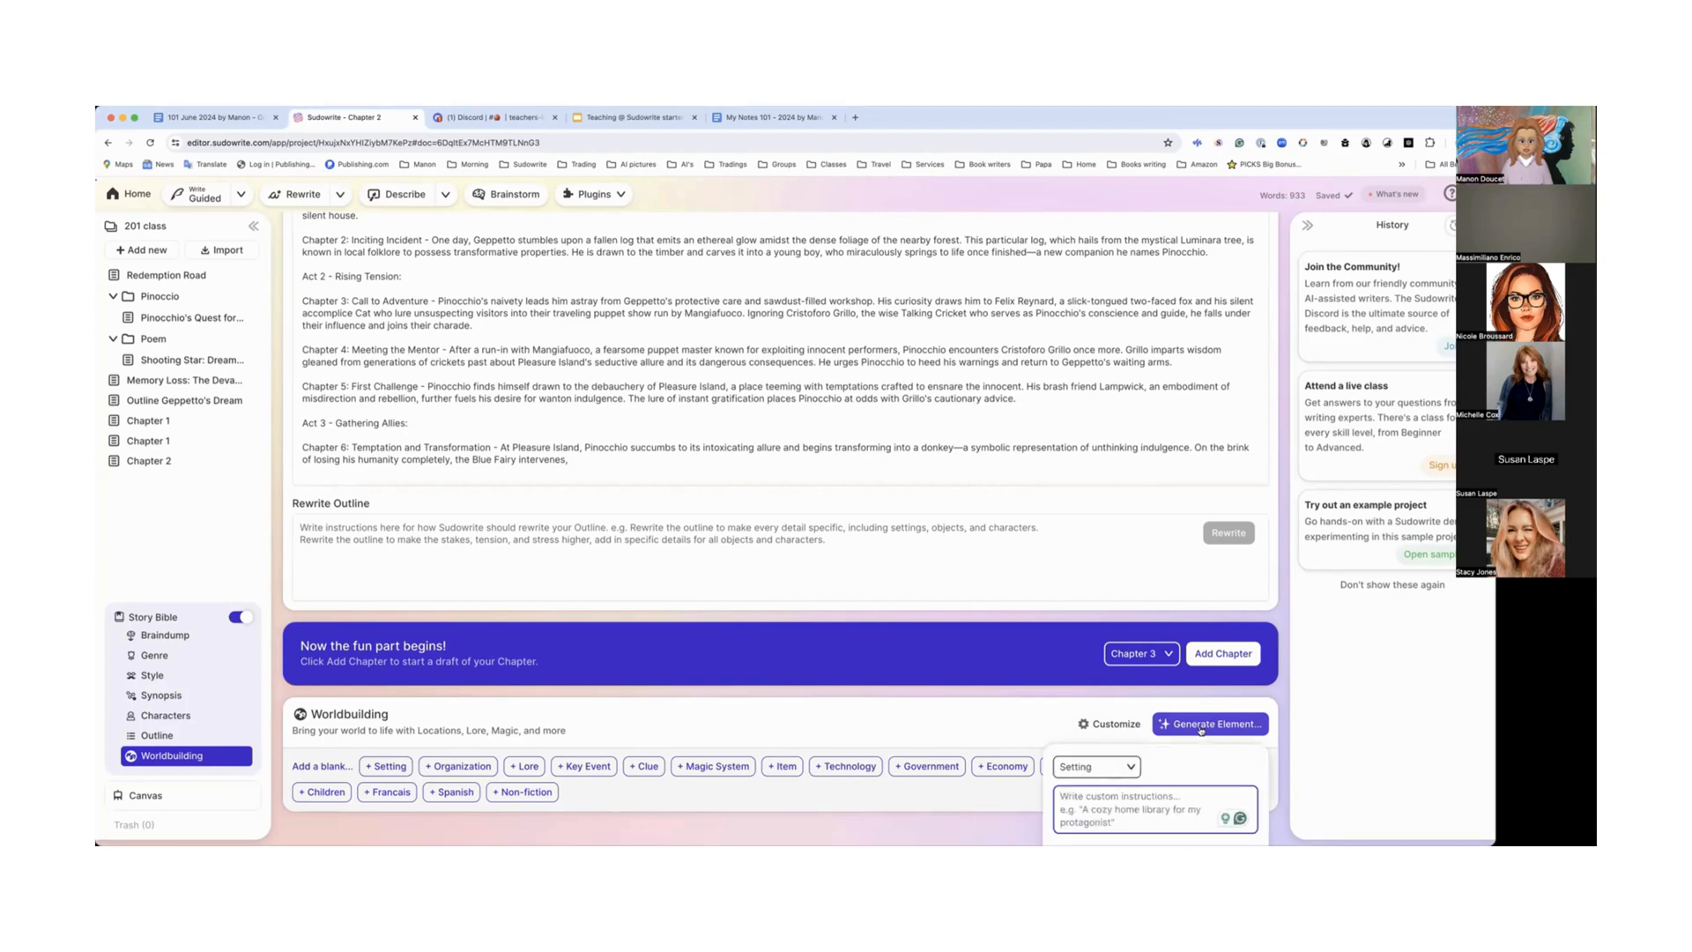
left_click(1127, 769)
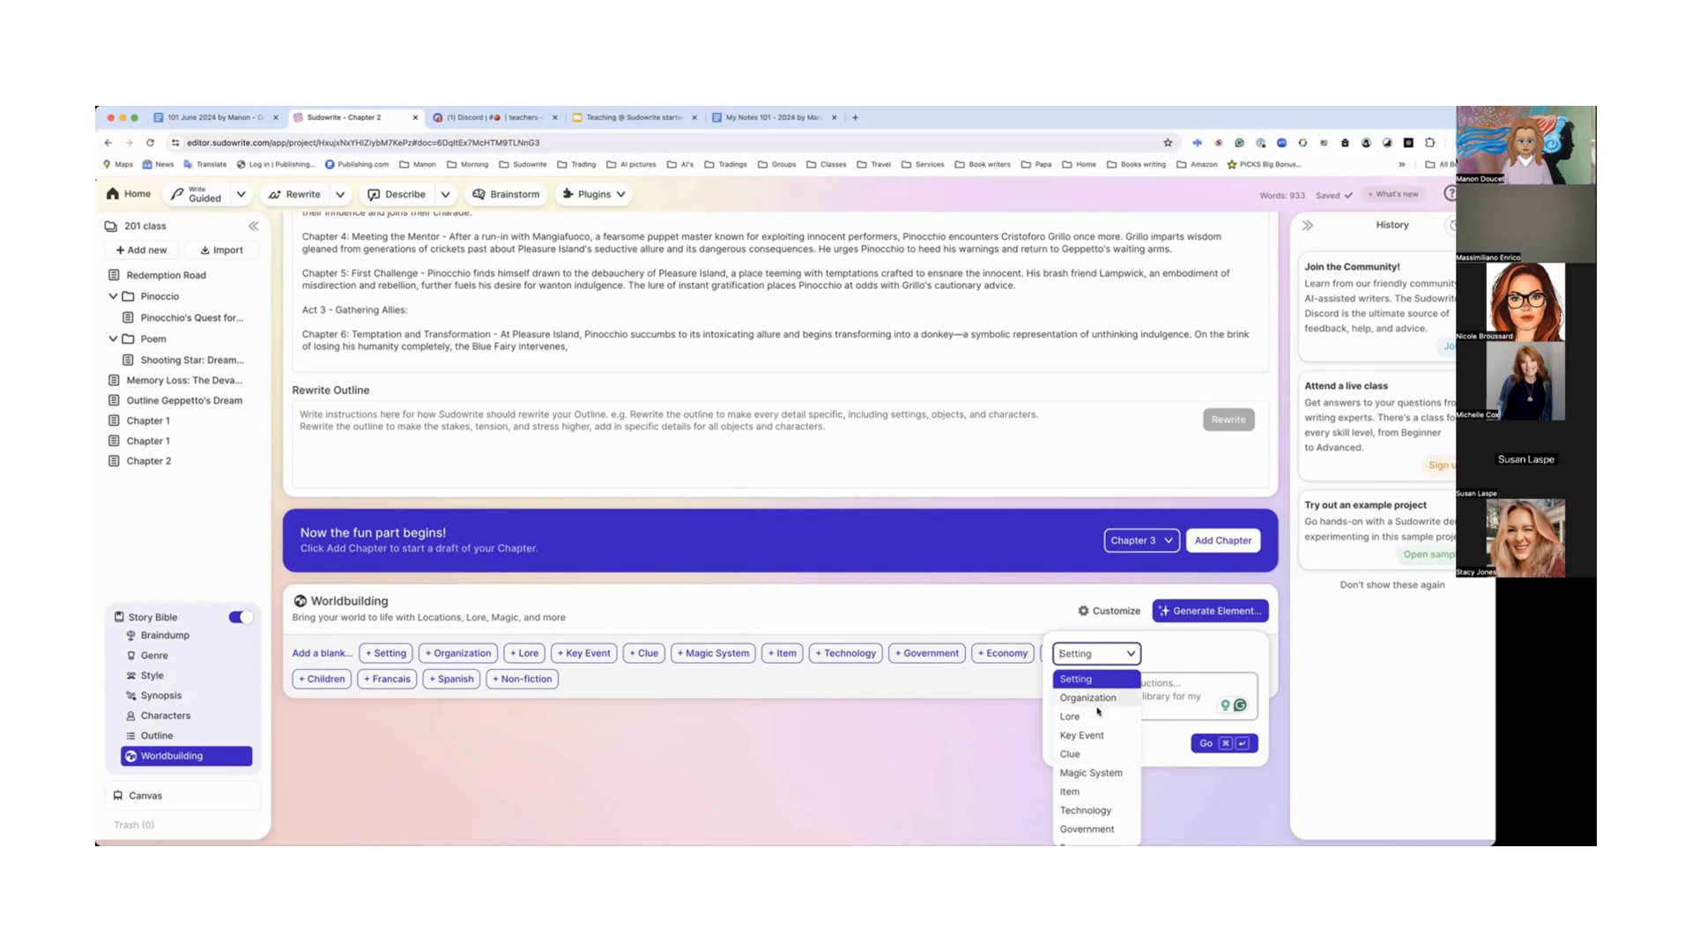
left_click(1110, 737)
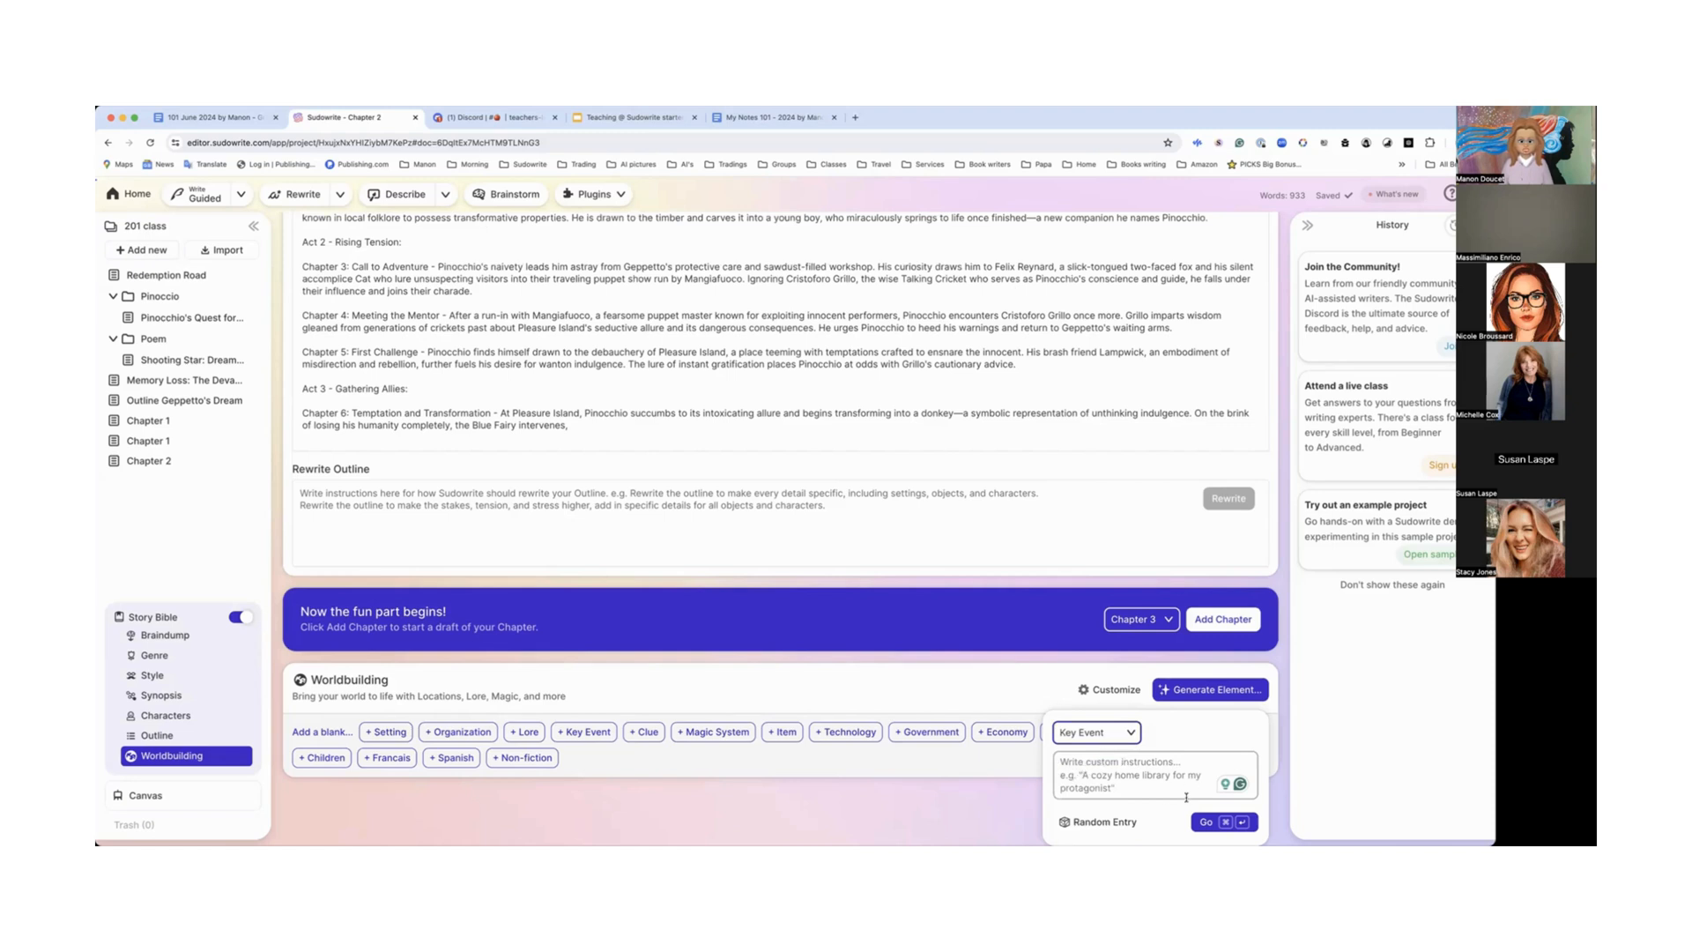
left_click(1086, 823)
left_click(1206, 822)
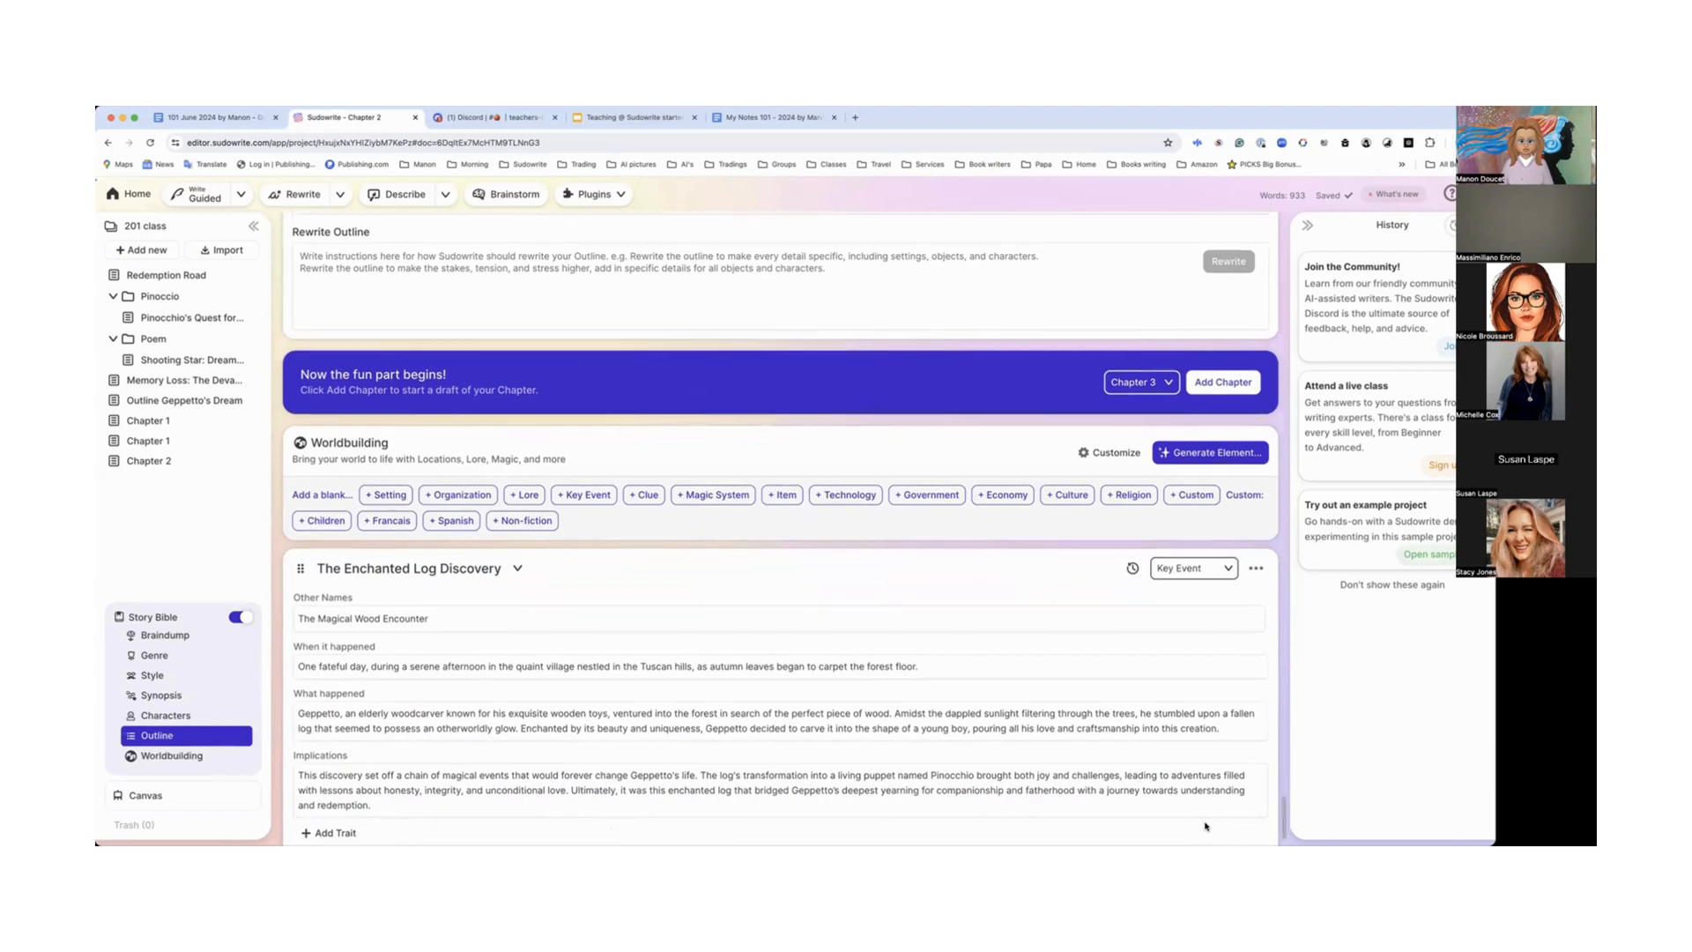
scroll(1109, 798, "down", 1)
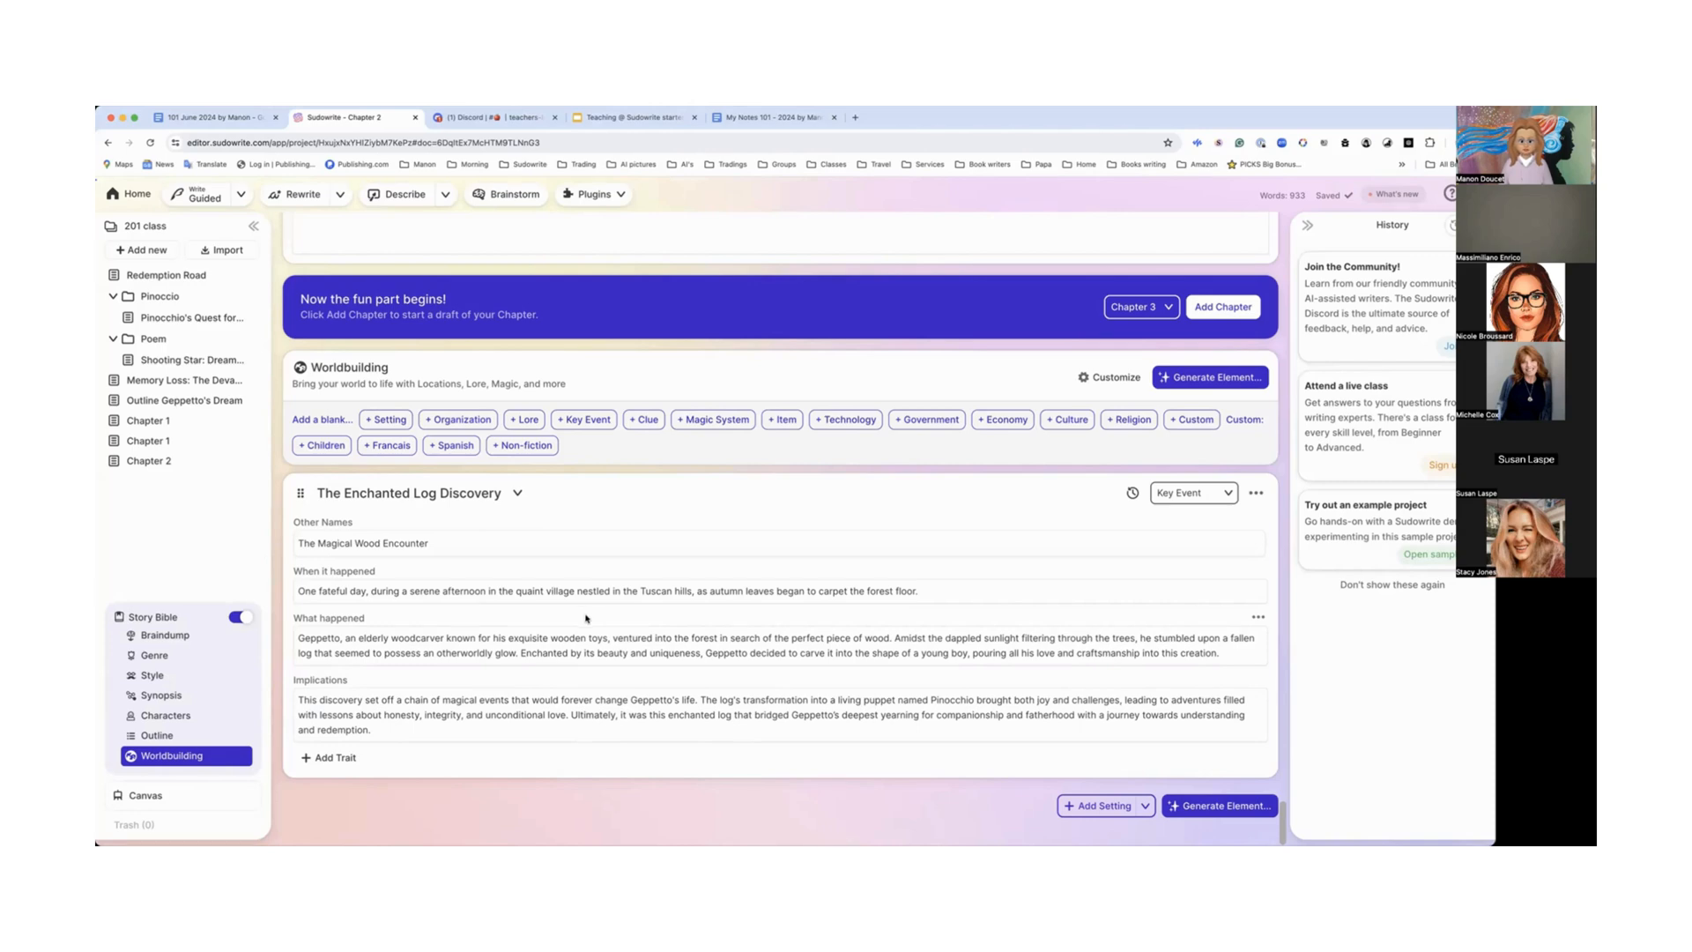
scroll(860, 646, "up", 1)
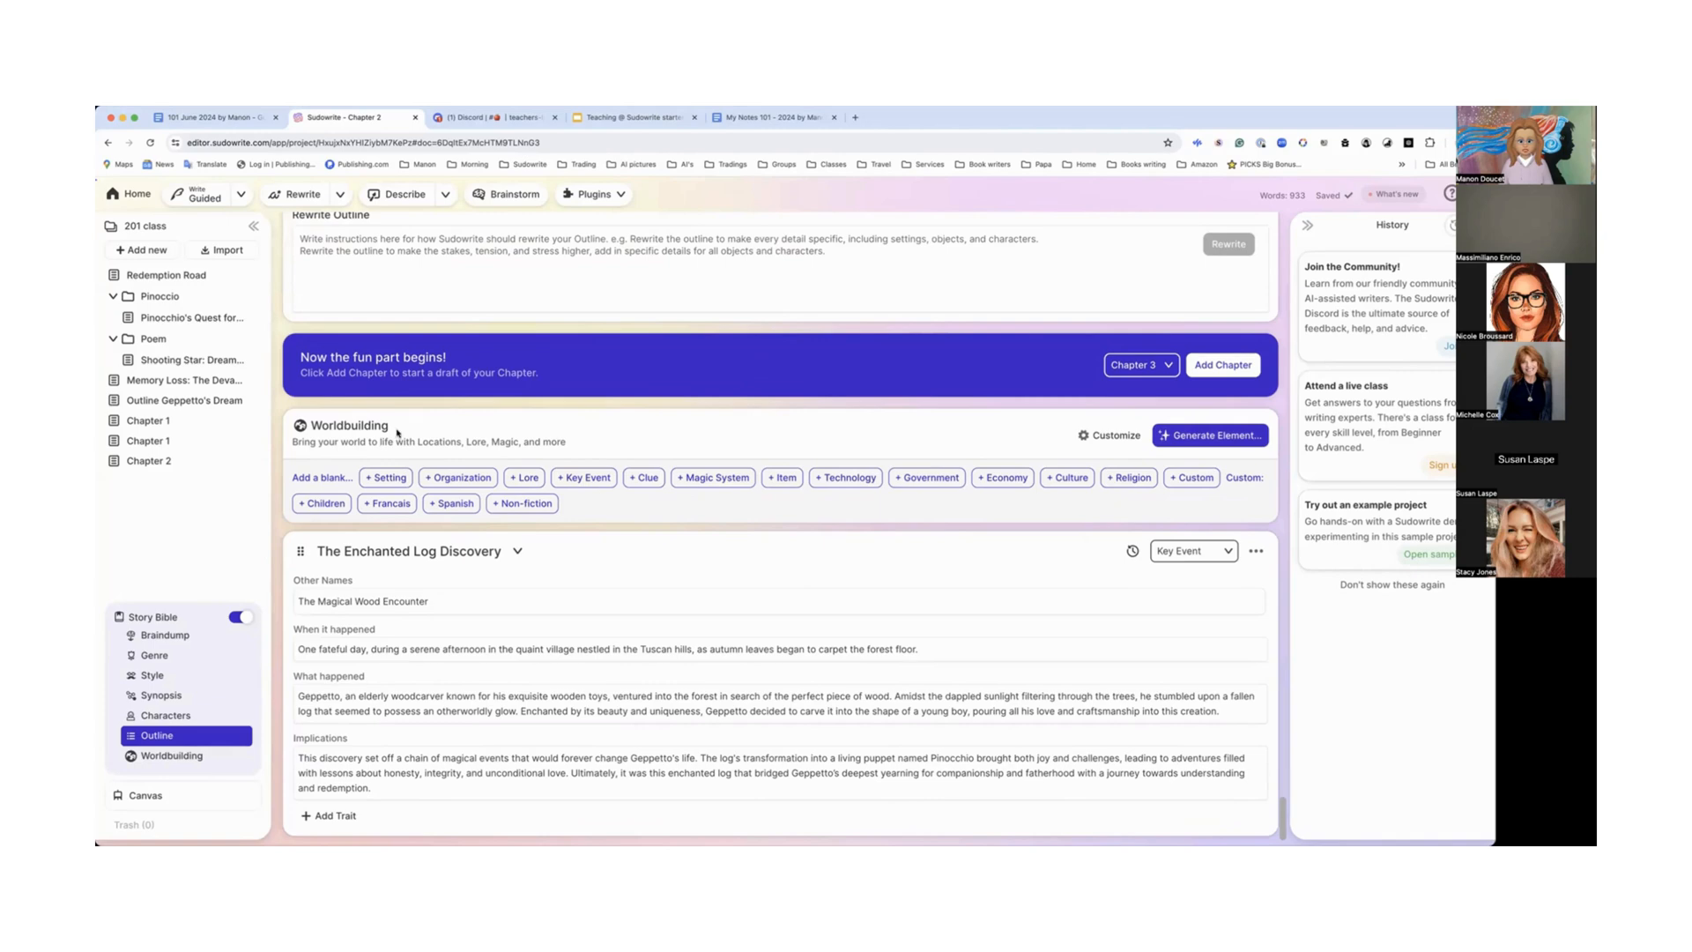
Step: Generate an Item element for Worldbuilding without custom instructions and look over its traits
left_click(1183, 442)
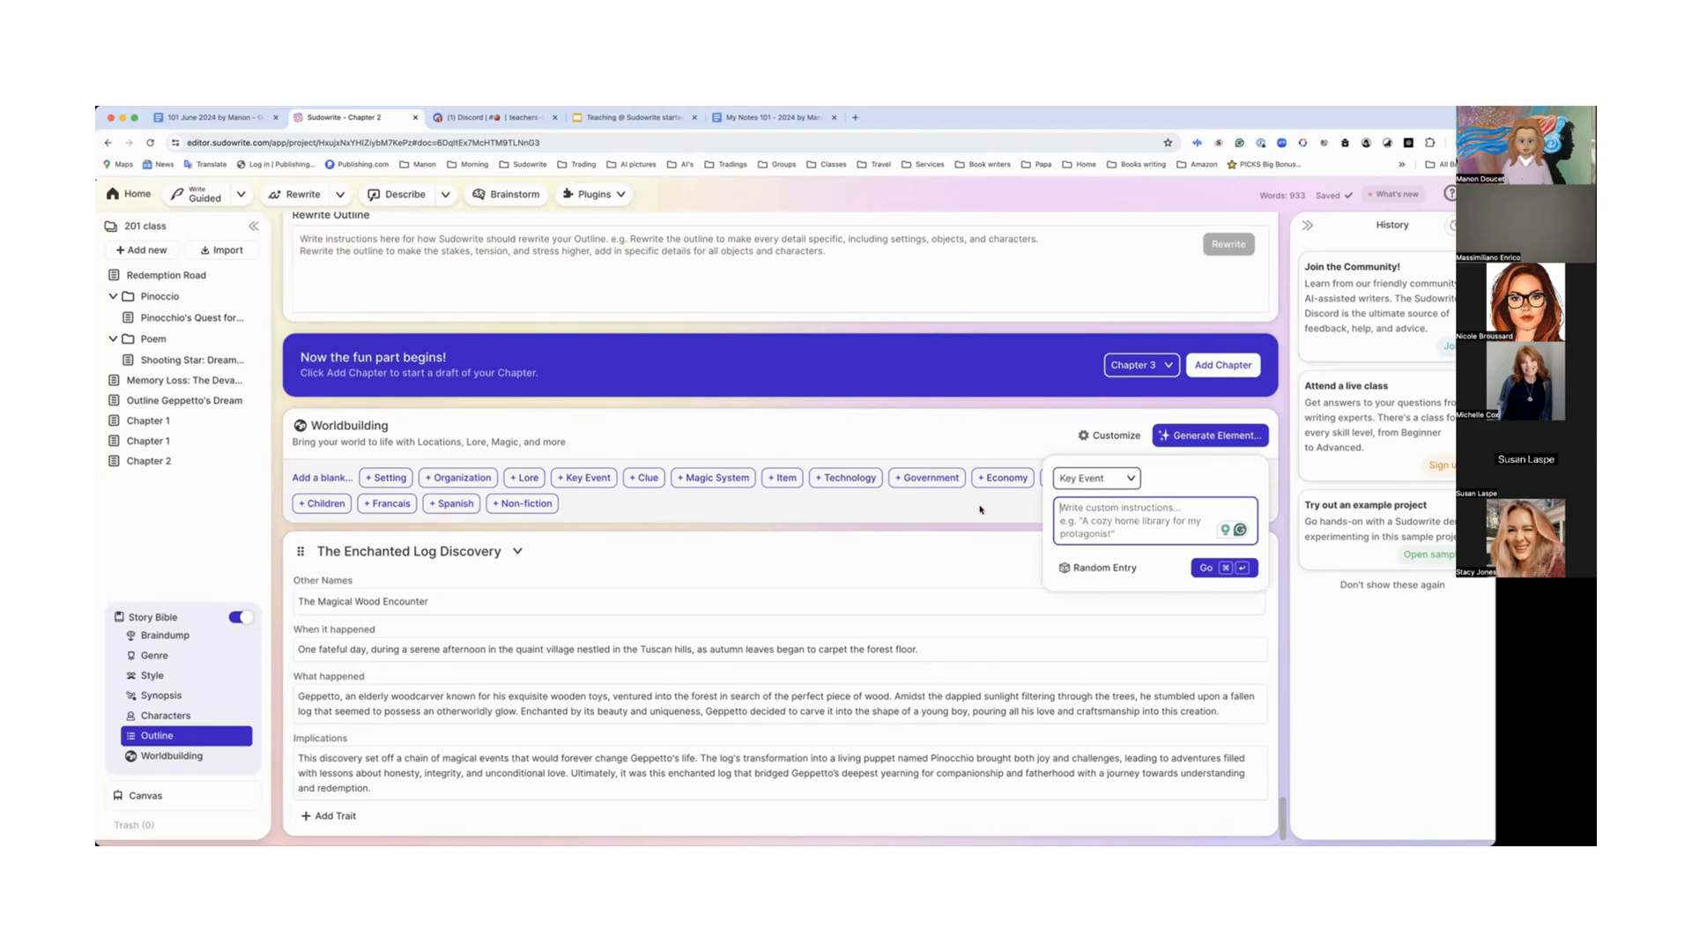
left_click(1132, 480)
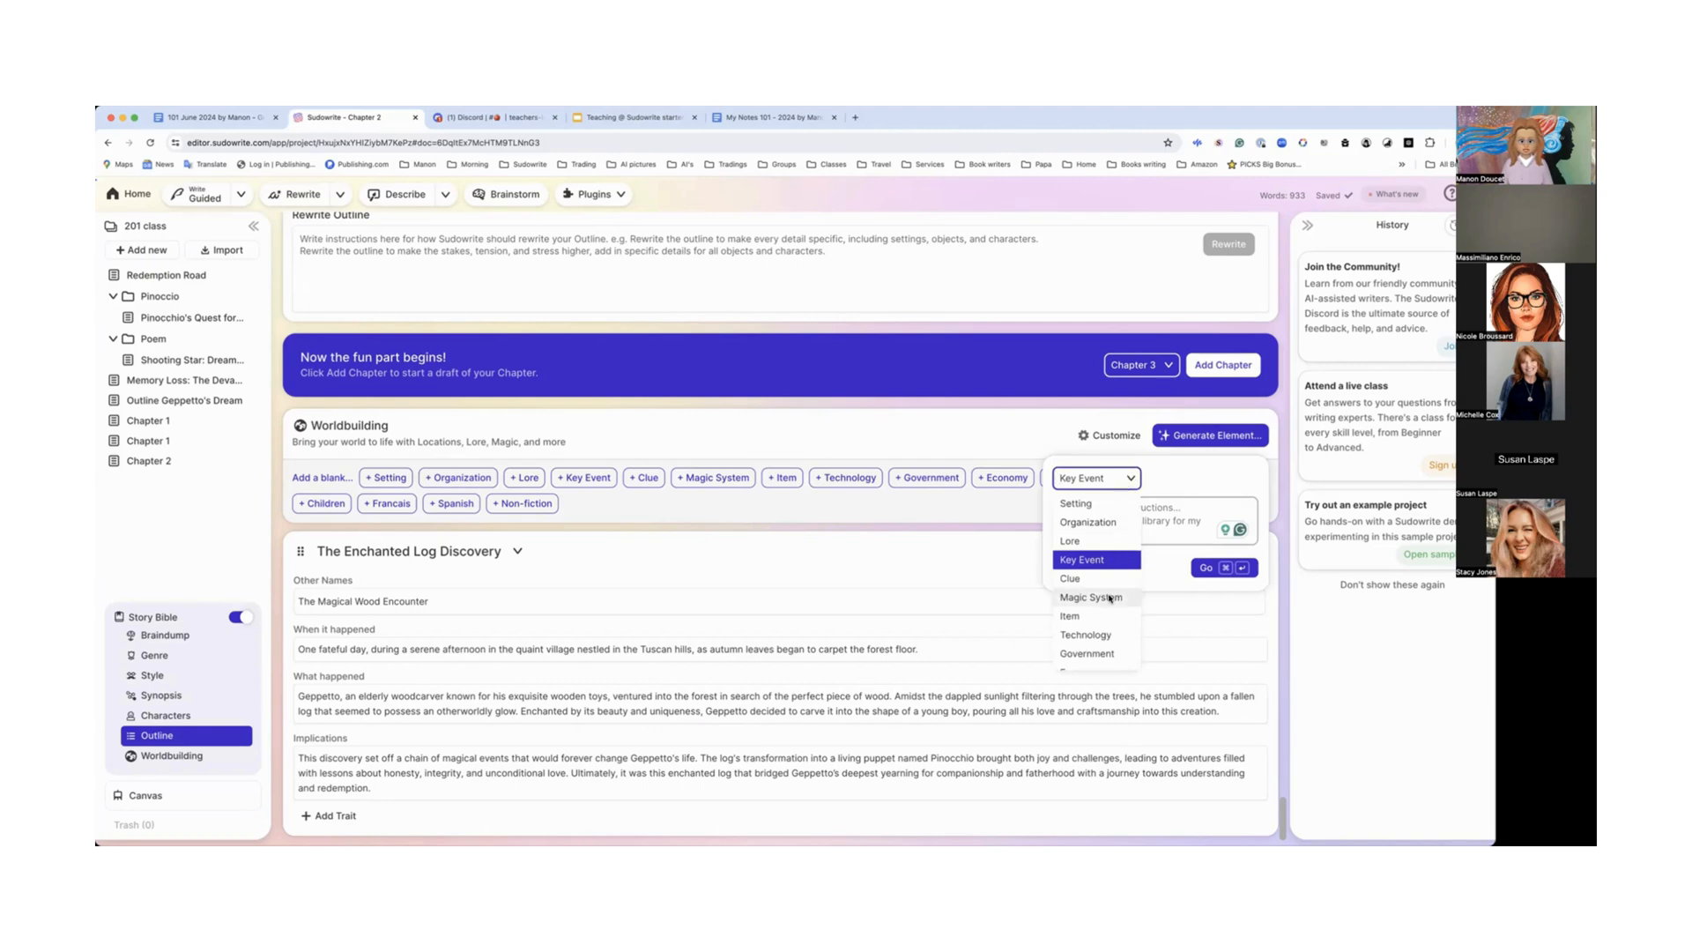
left_click(1073, 617)
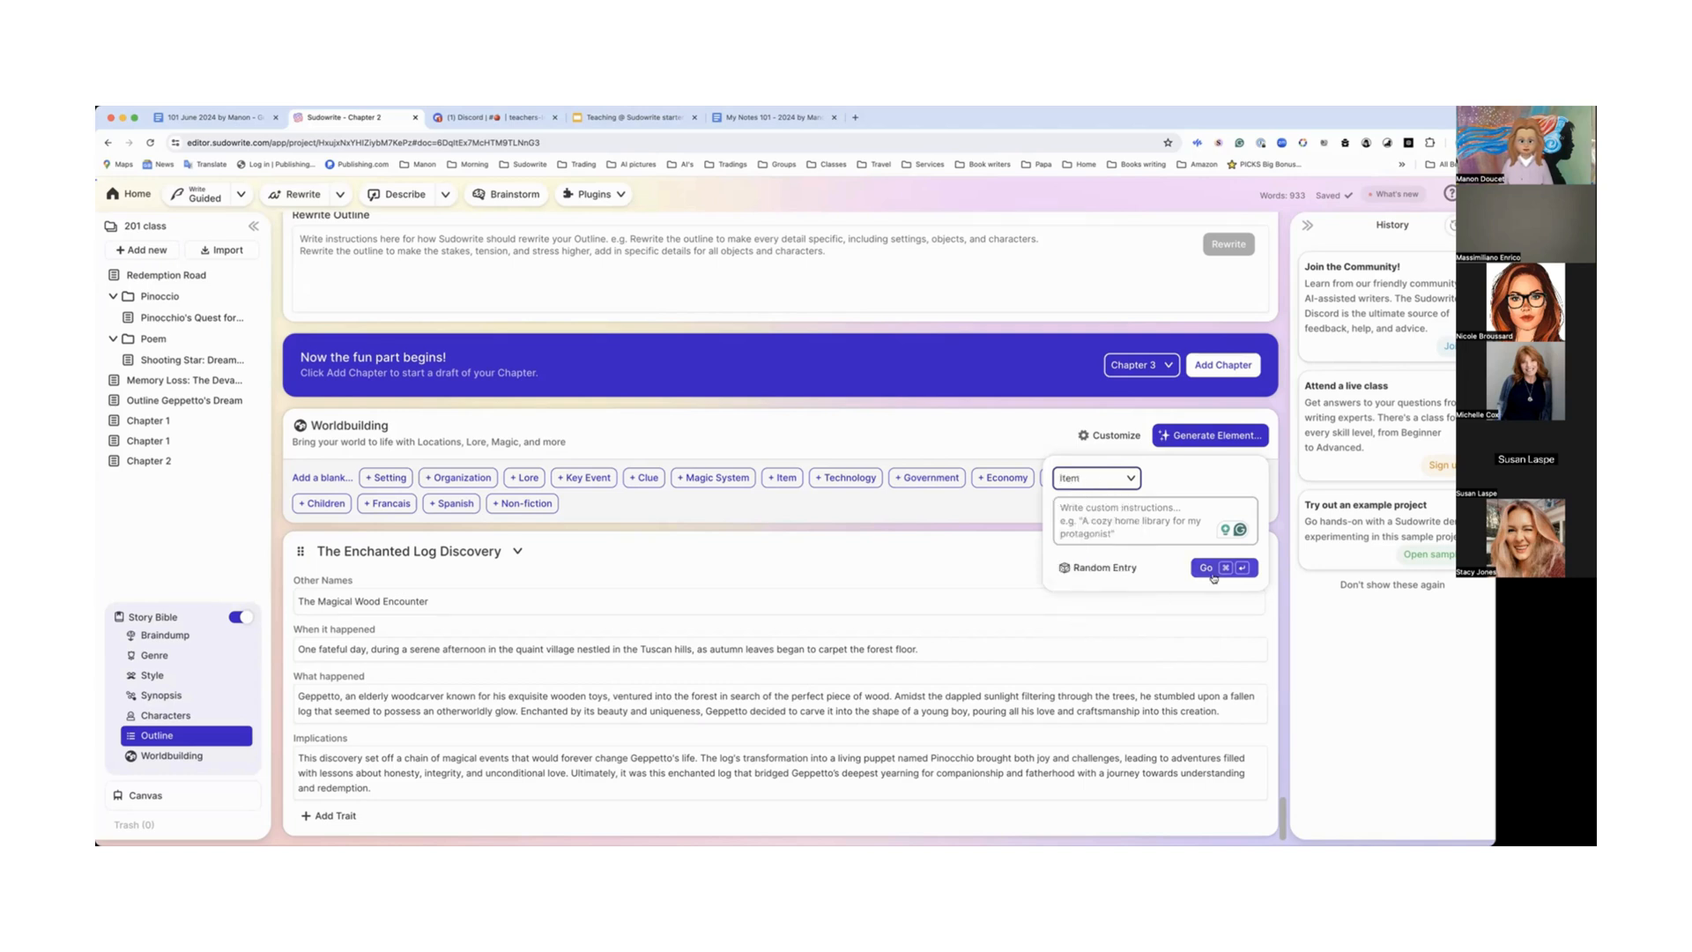
left_click(1206, 569)
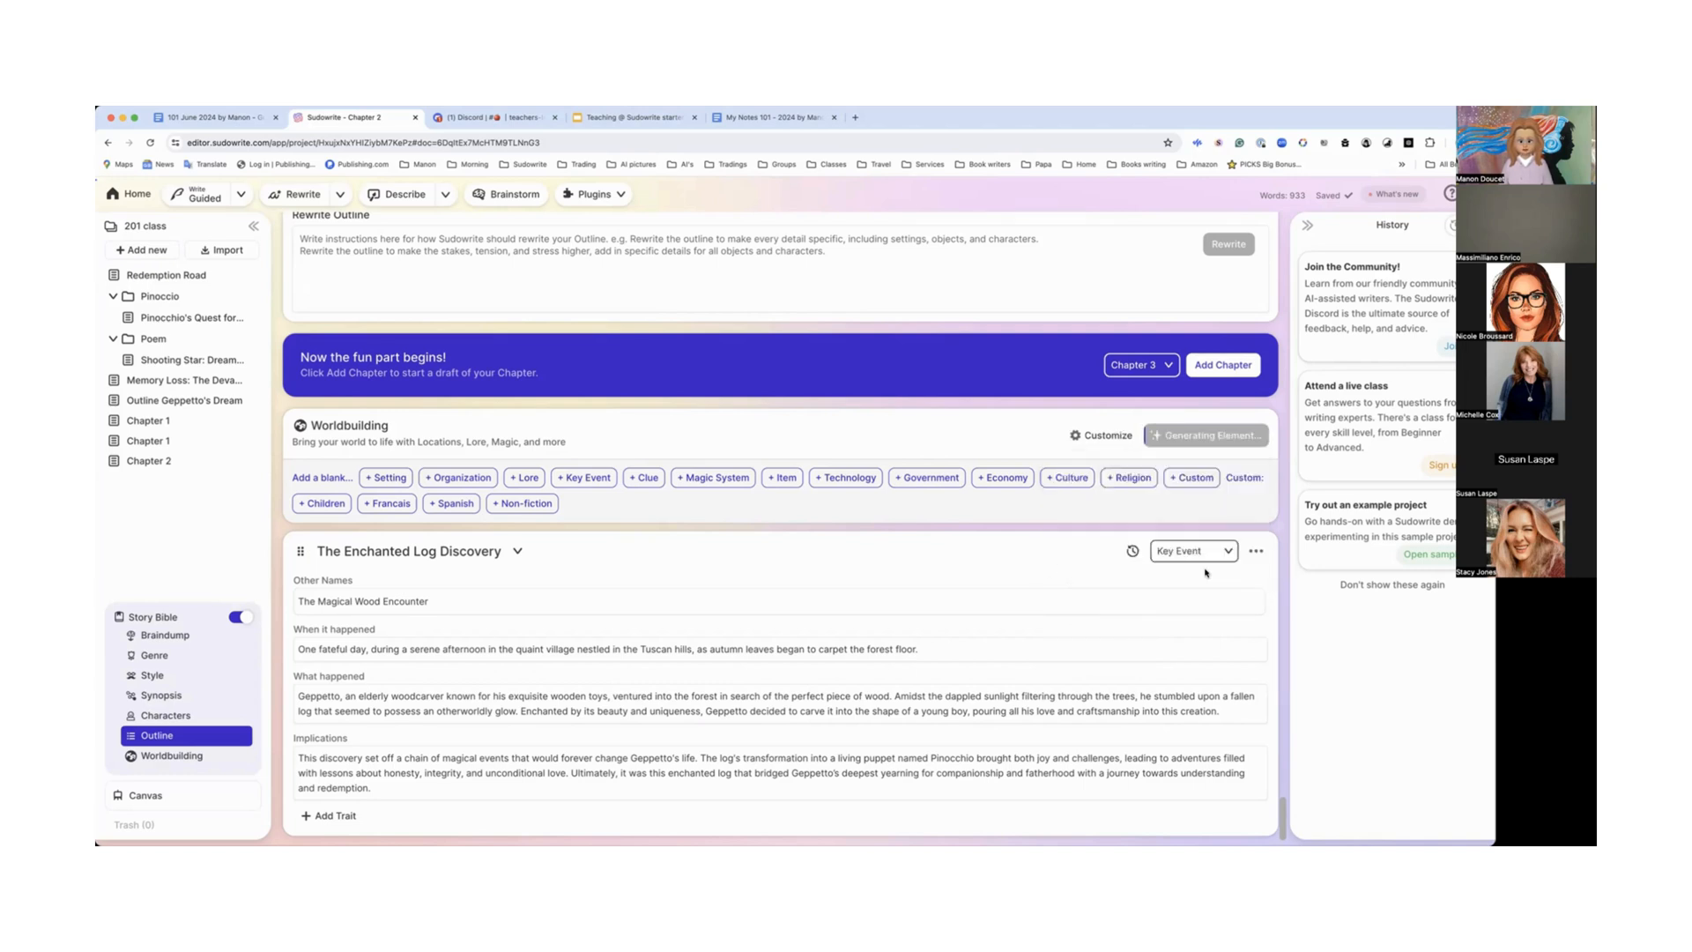
scroll(1145, 584, "down", 1)
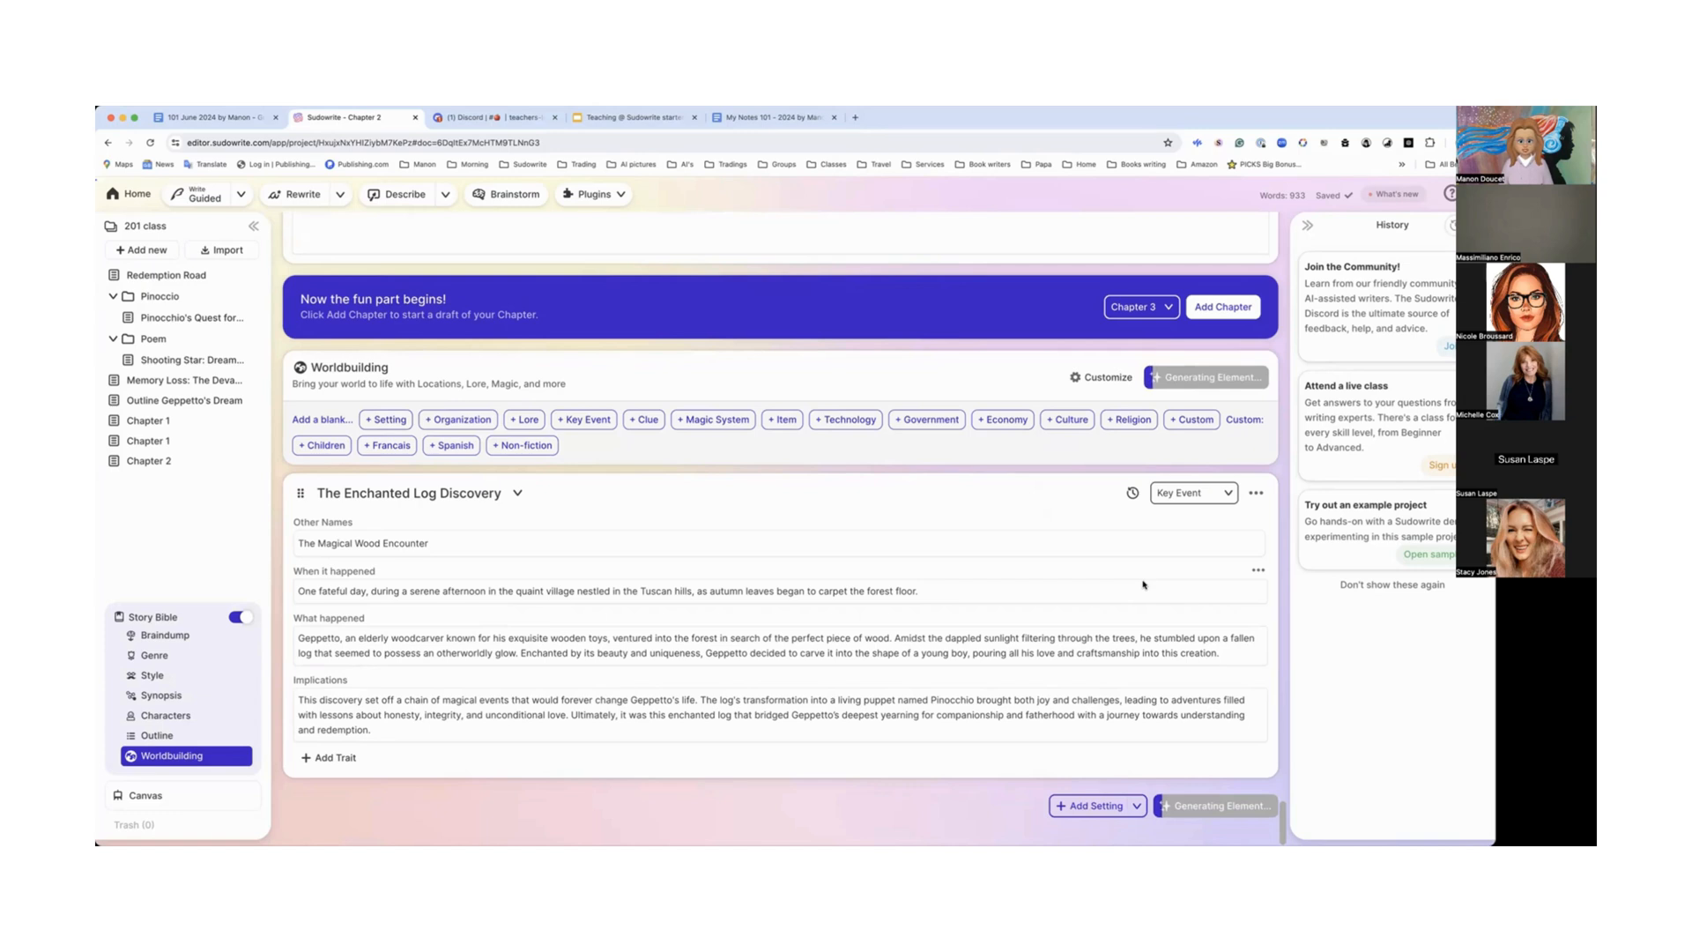
scroll(1144, 584, "down", 3)
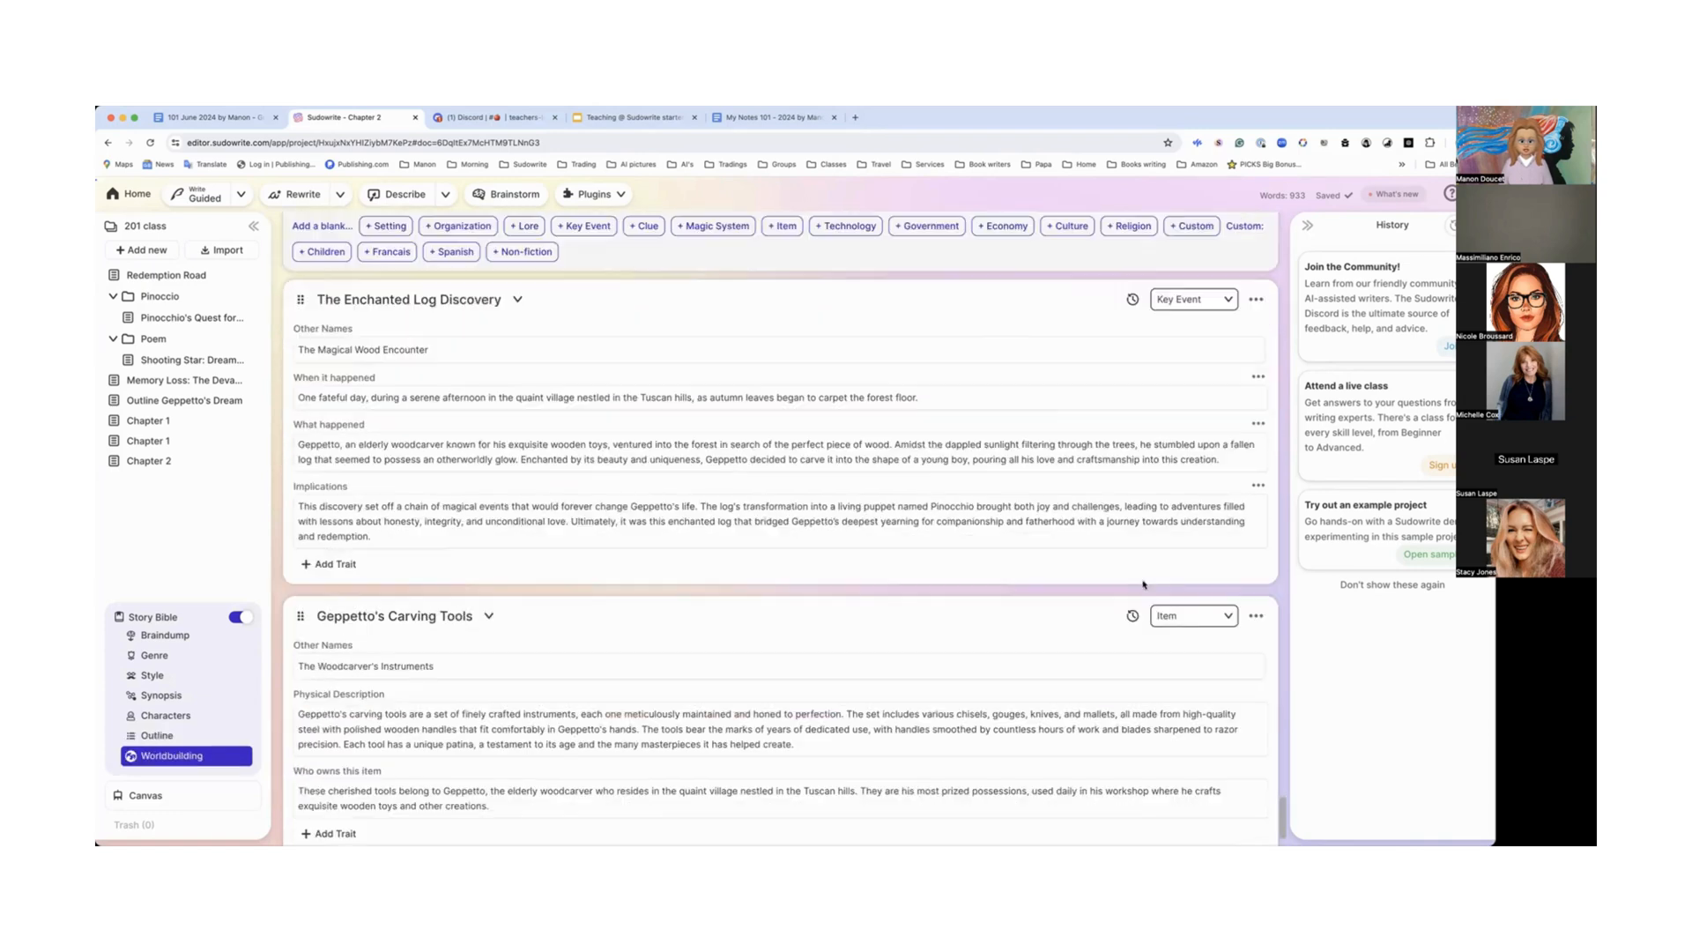
scroll(977, 581, "down", 1)
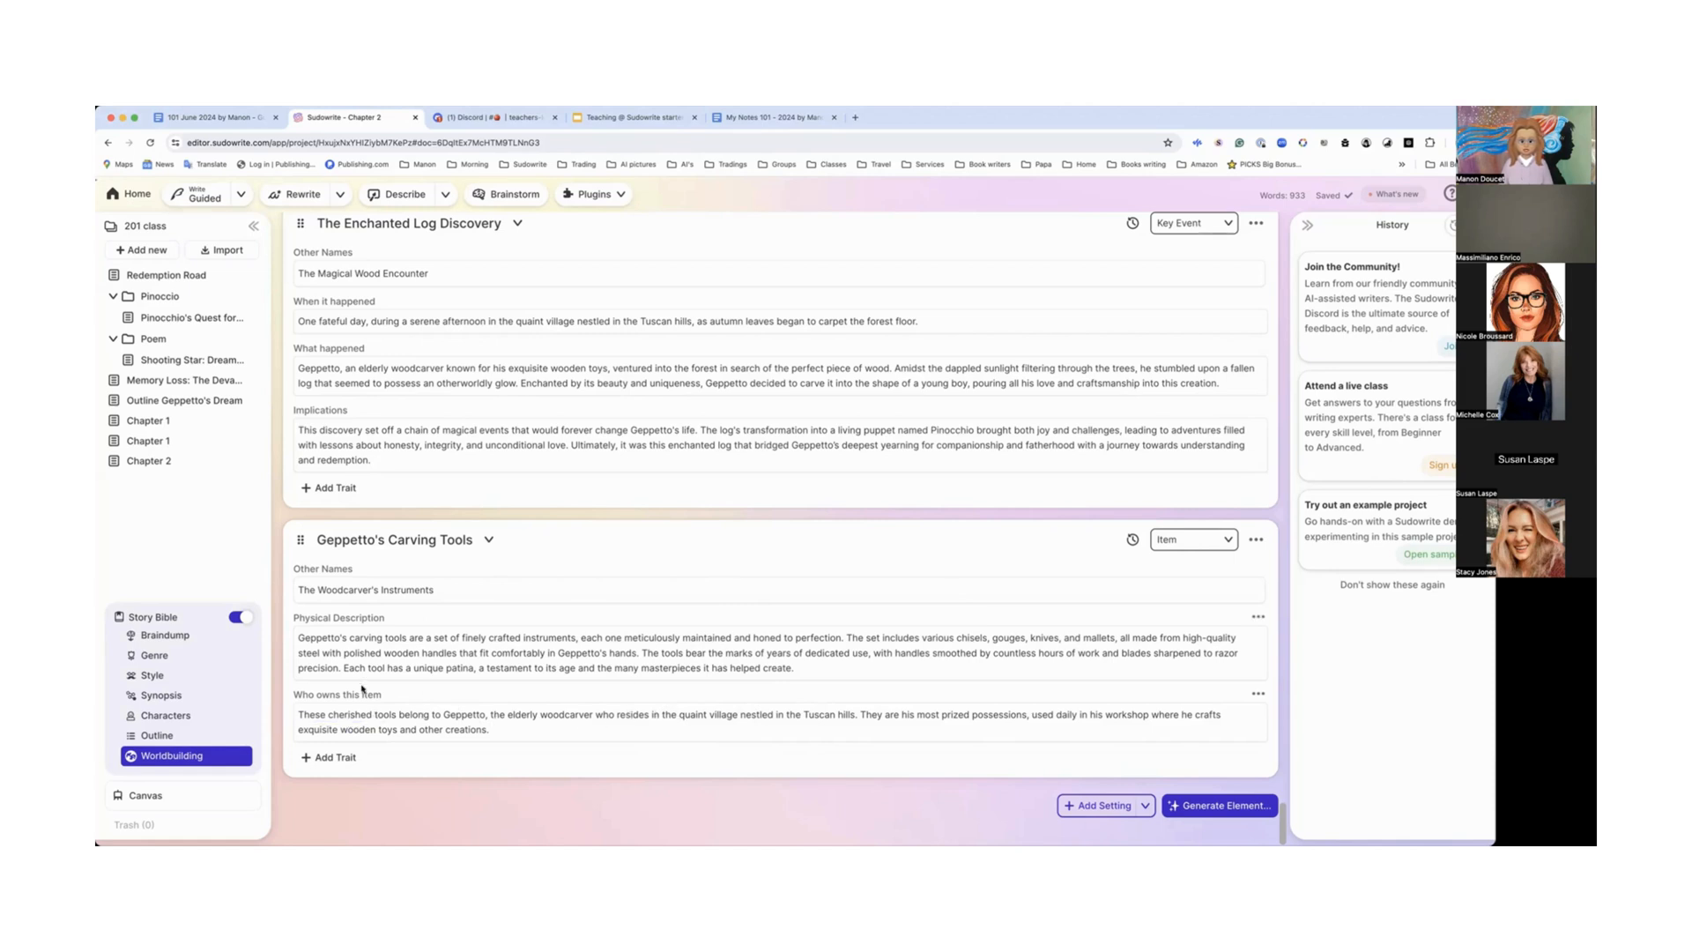
Step: Set the "Who owns this item" trait of Geppetto's Carving Tools to Never, restore it to Automatically (default), and reopen its usage options
left_click(1255, 696)
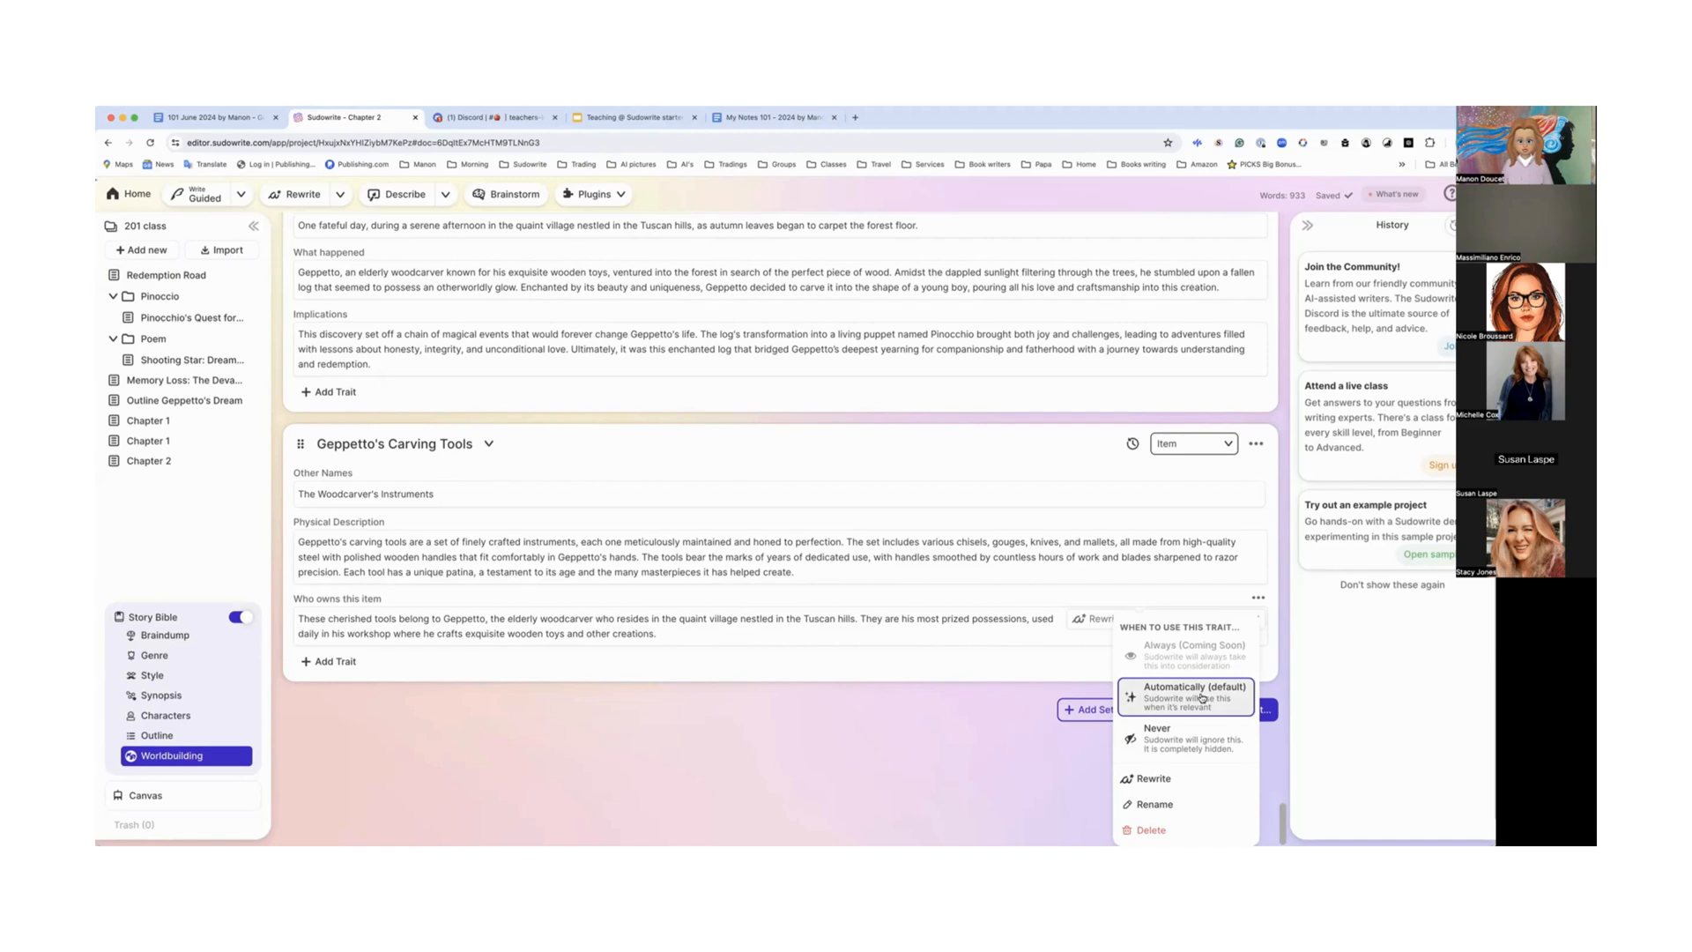
left_click(1179, 745)
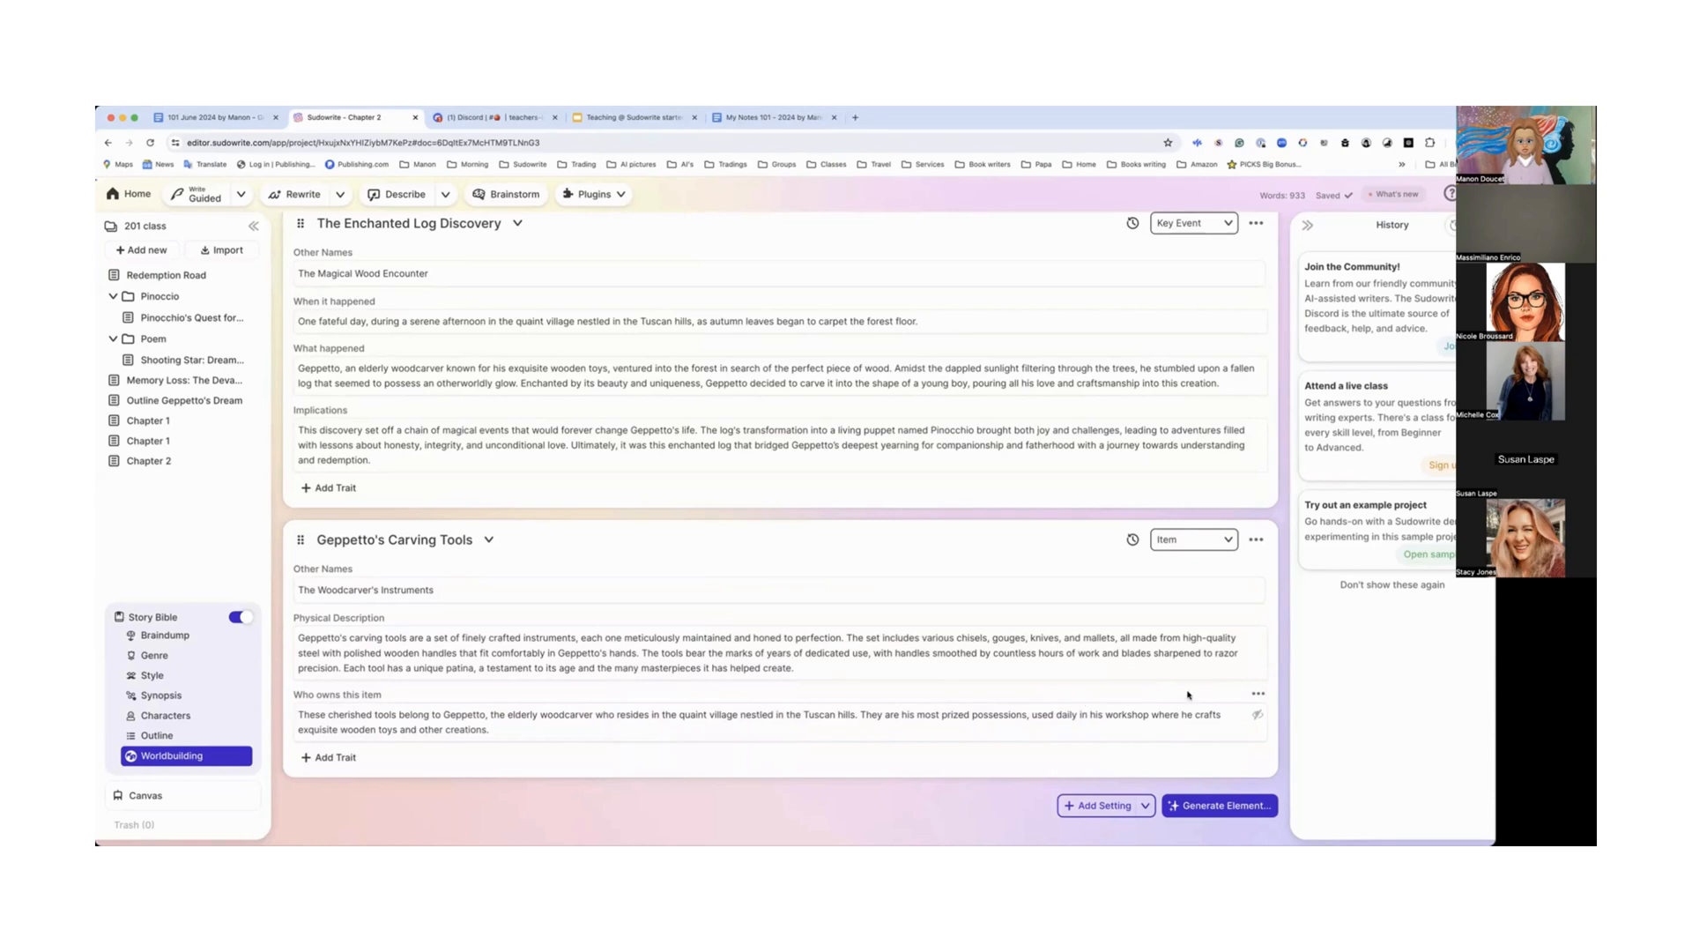
left_click(1258, 715)
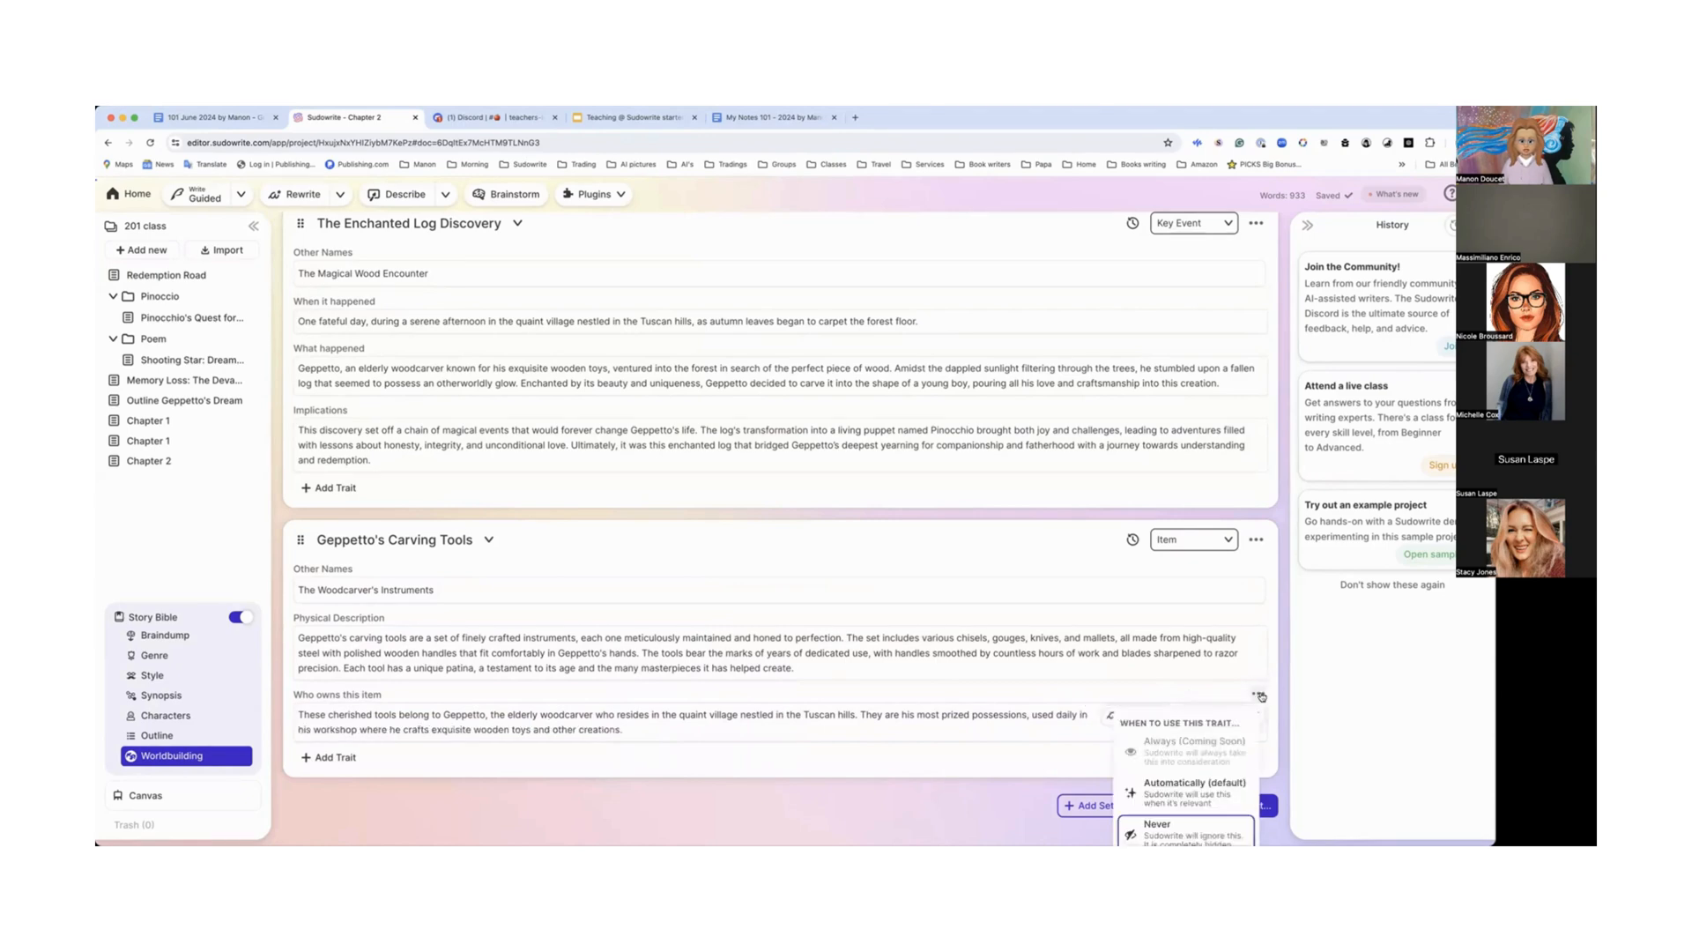
left_click(1183, 793)
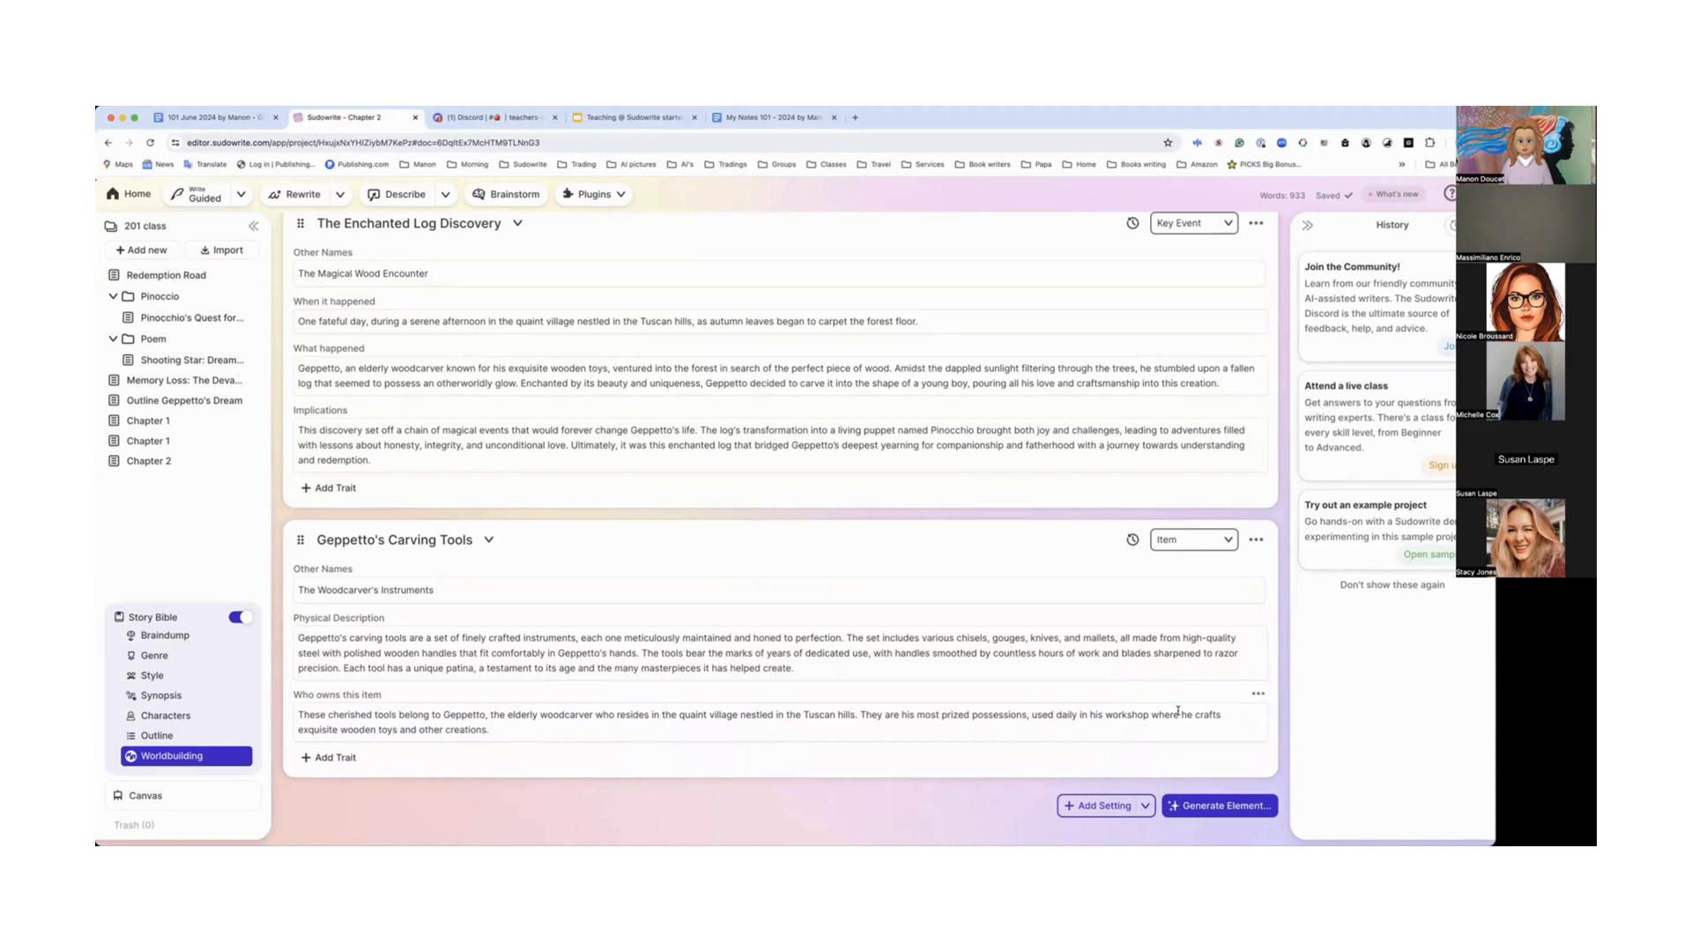
left_click(1259, 697)
Step: Look through the Chapter 2 beats, the end of the prose and the outline, and return to the Worldbuilding elements
scroll(1195, 750, "down", 2)
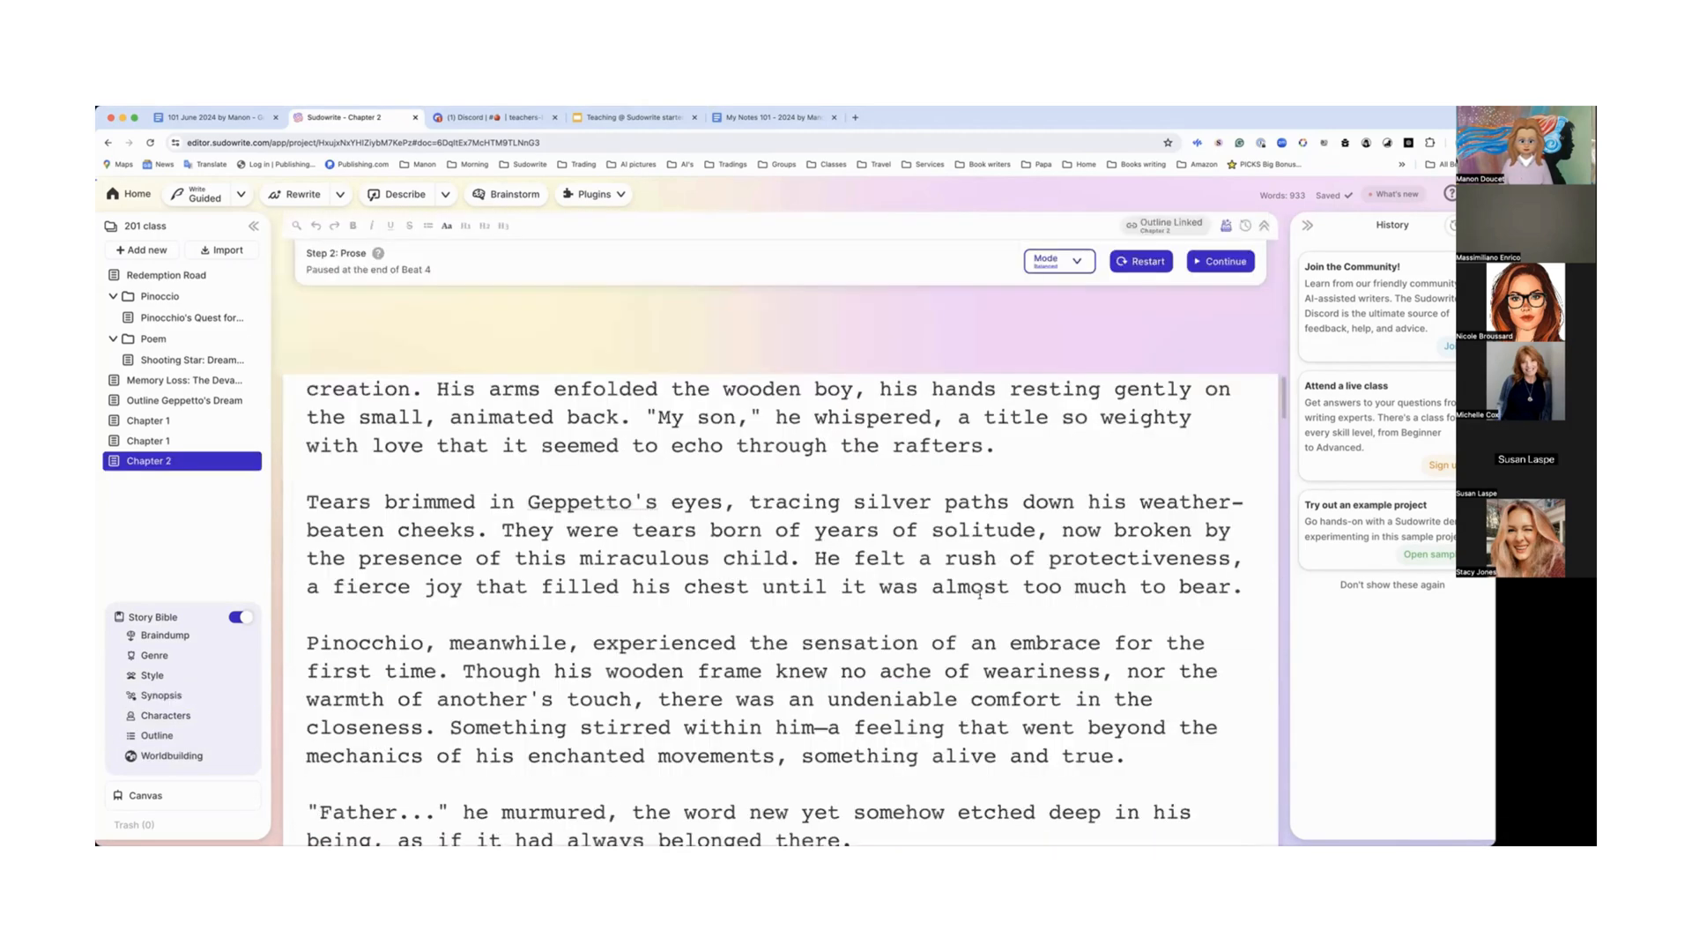
scroll(980, 593, "up", 7)
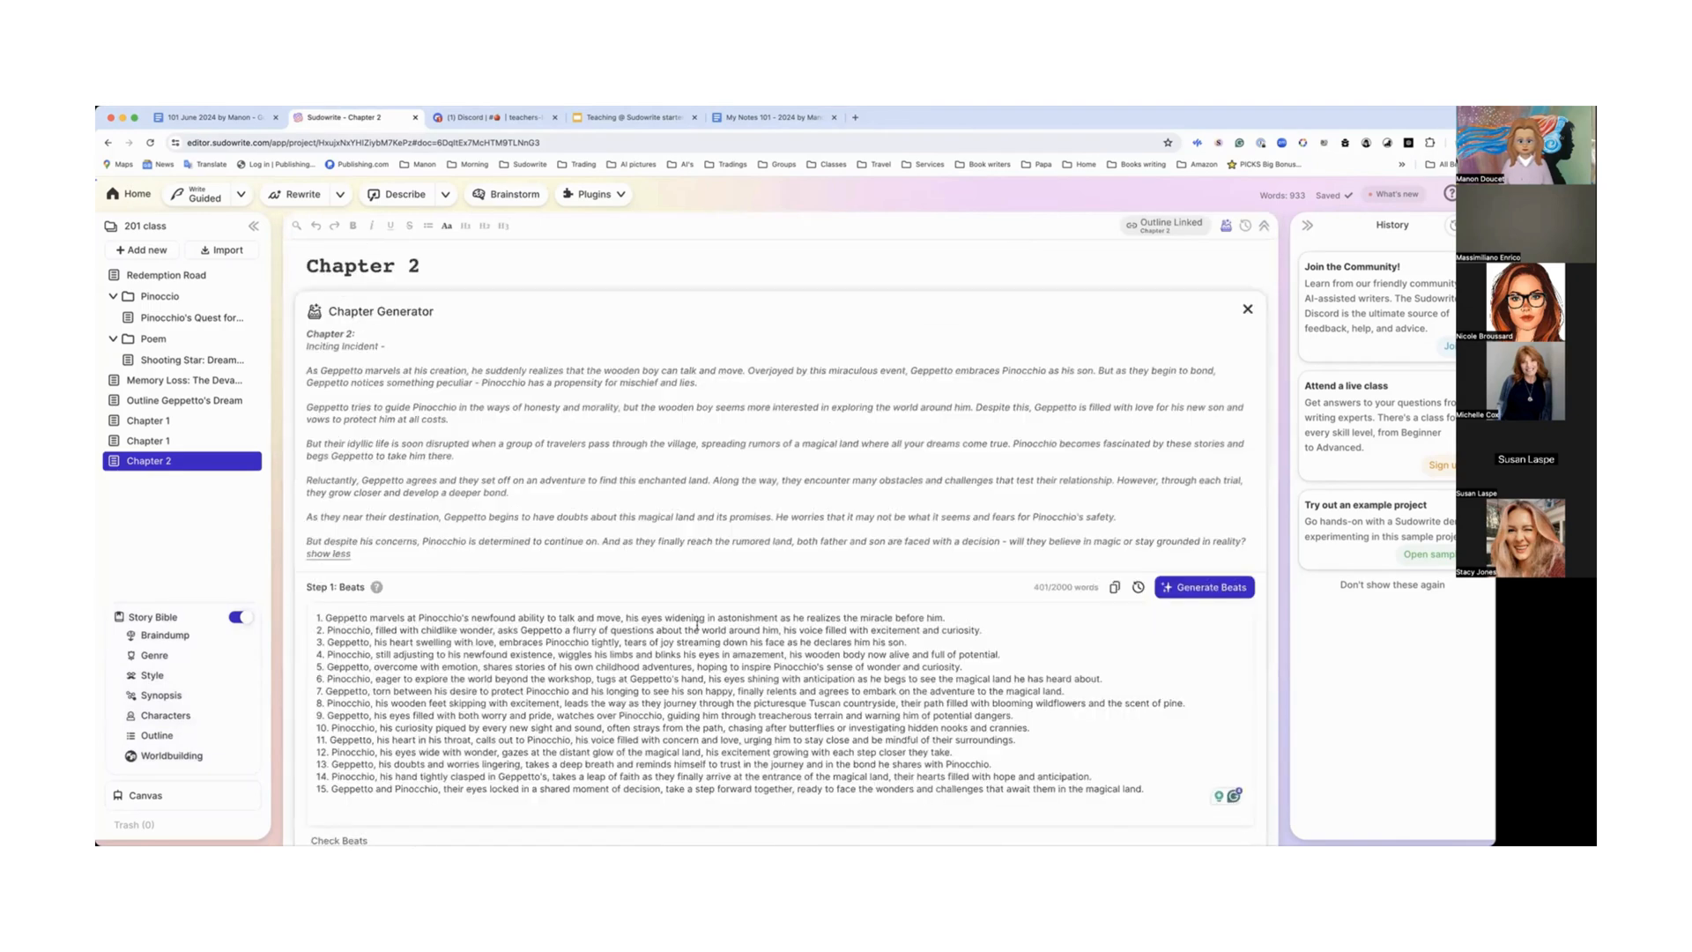
scroll(590, 675, "down", 3)
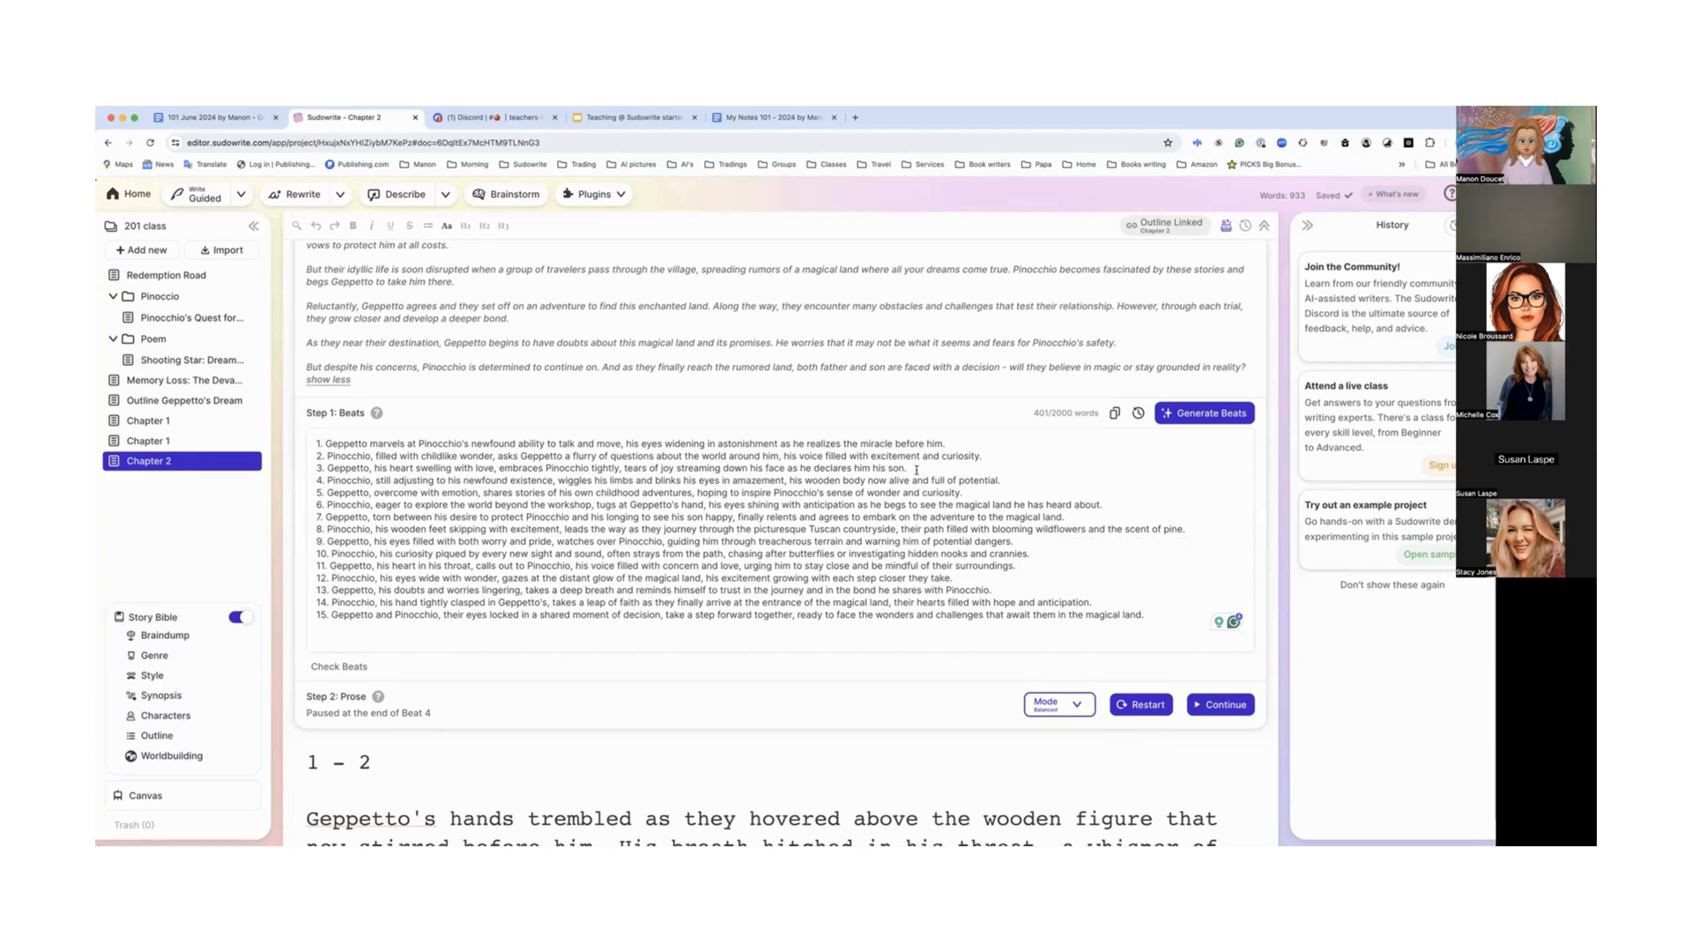
scroll(910, 515, "down", 20)
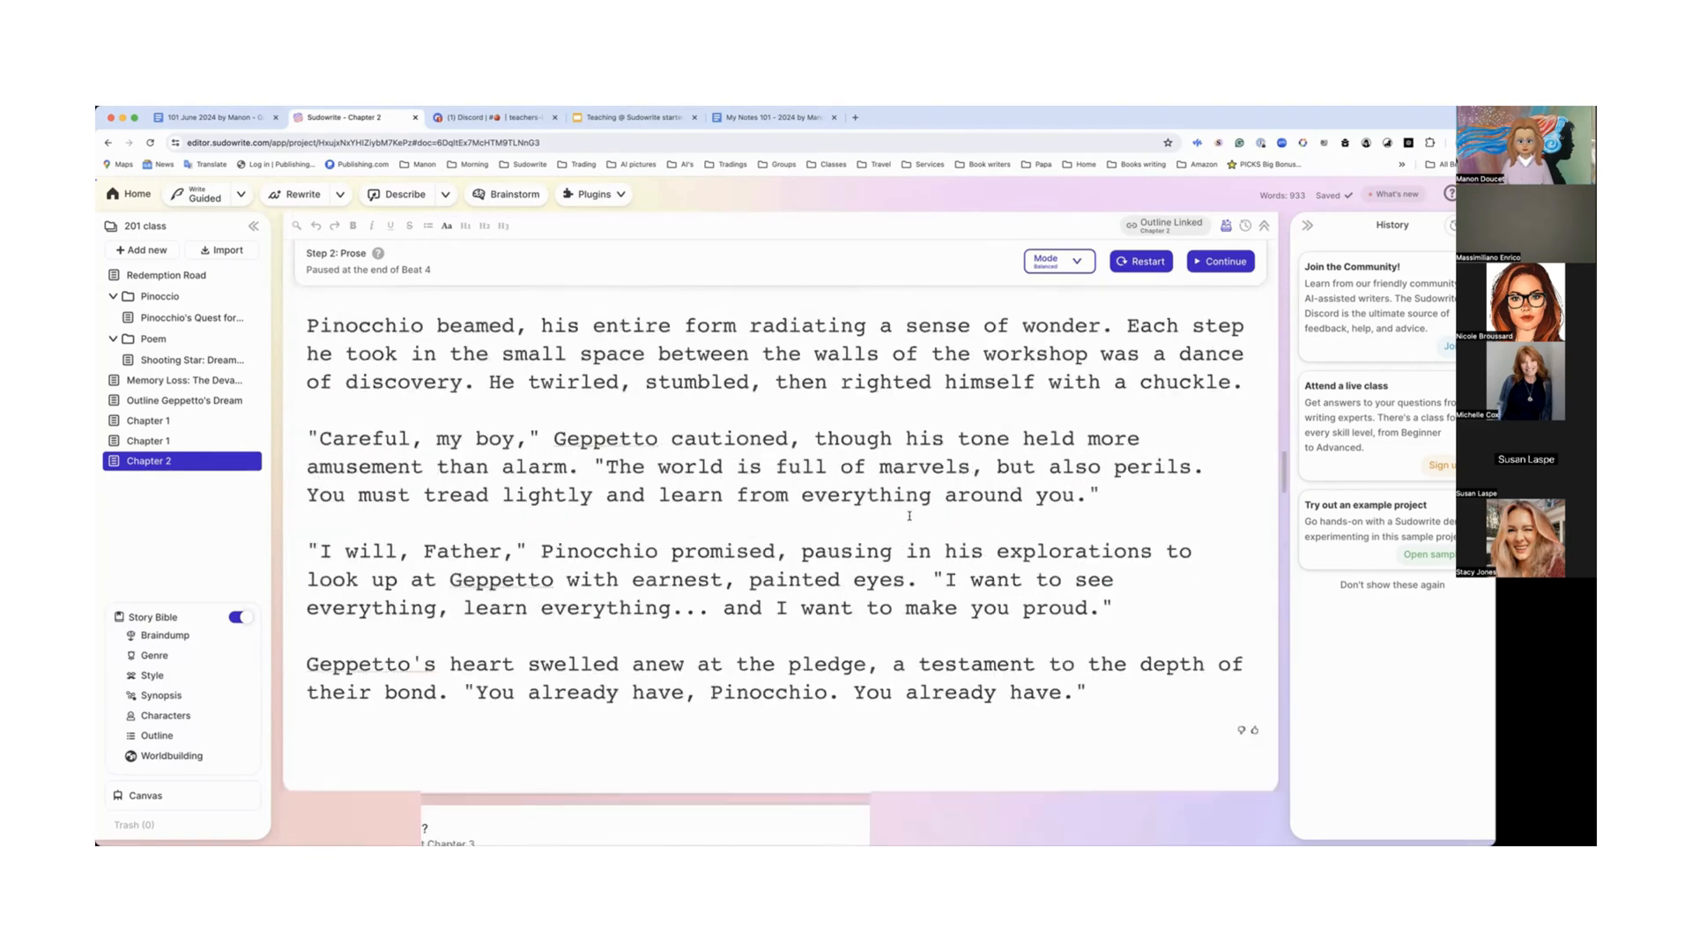
scroll(910, 515, "down", 20)
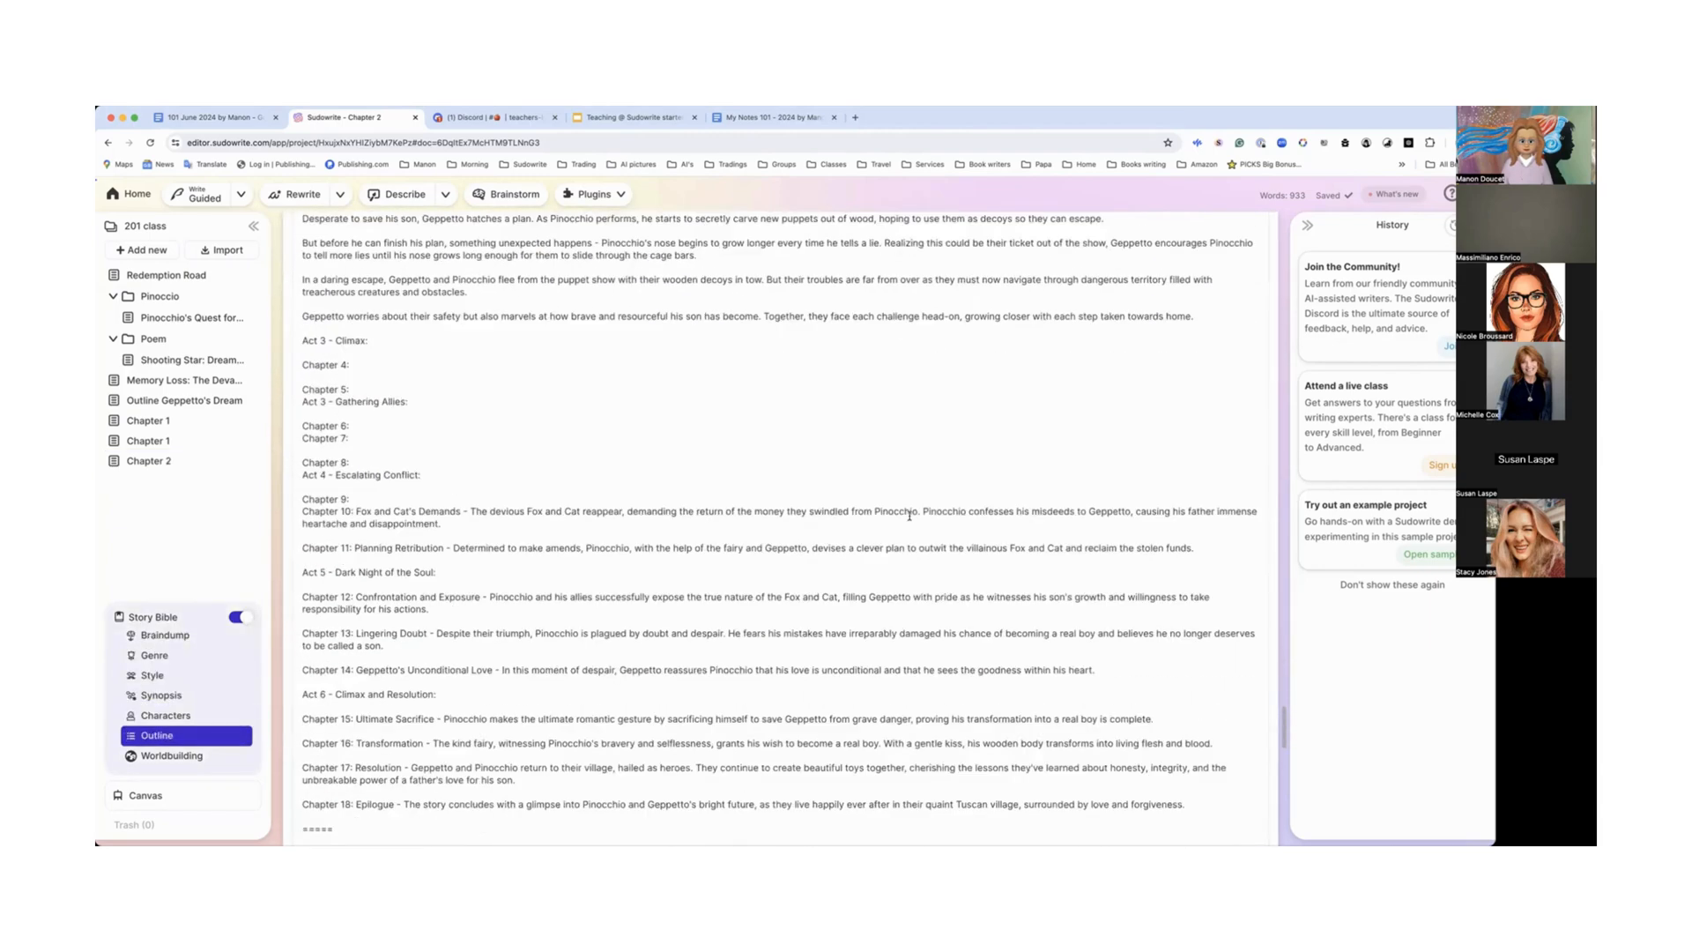
scroll(910, 515, "down", 20)
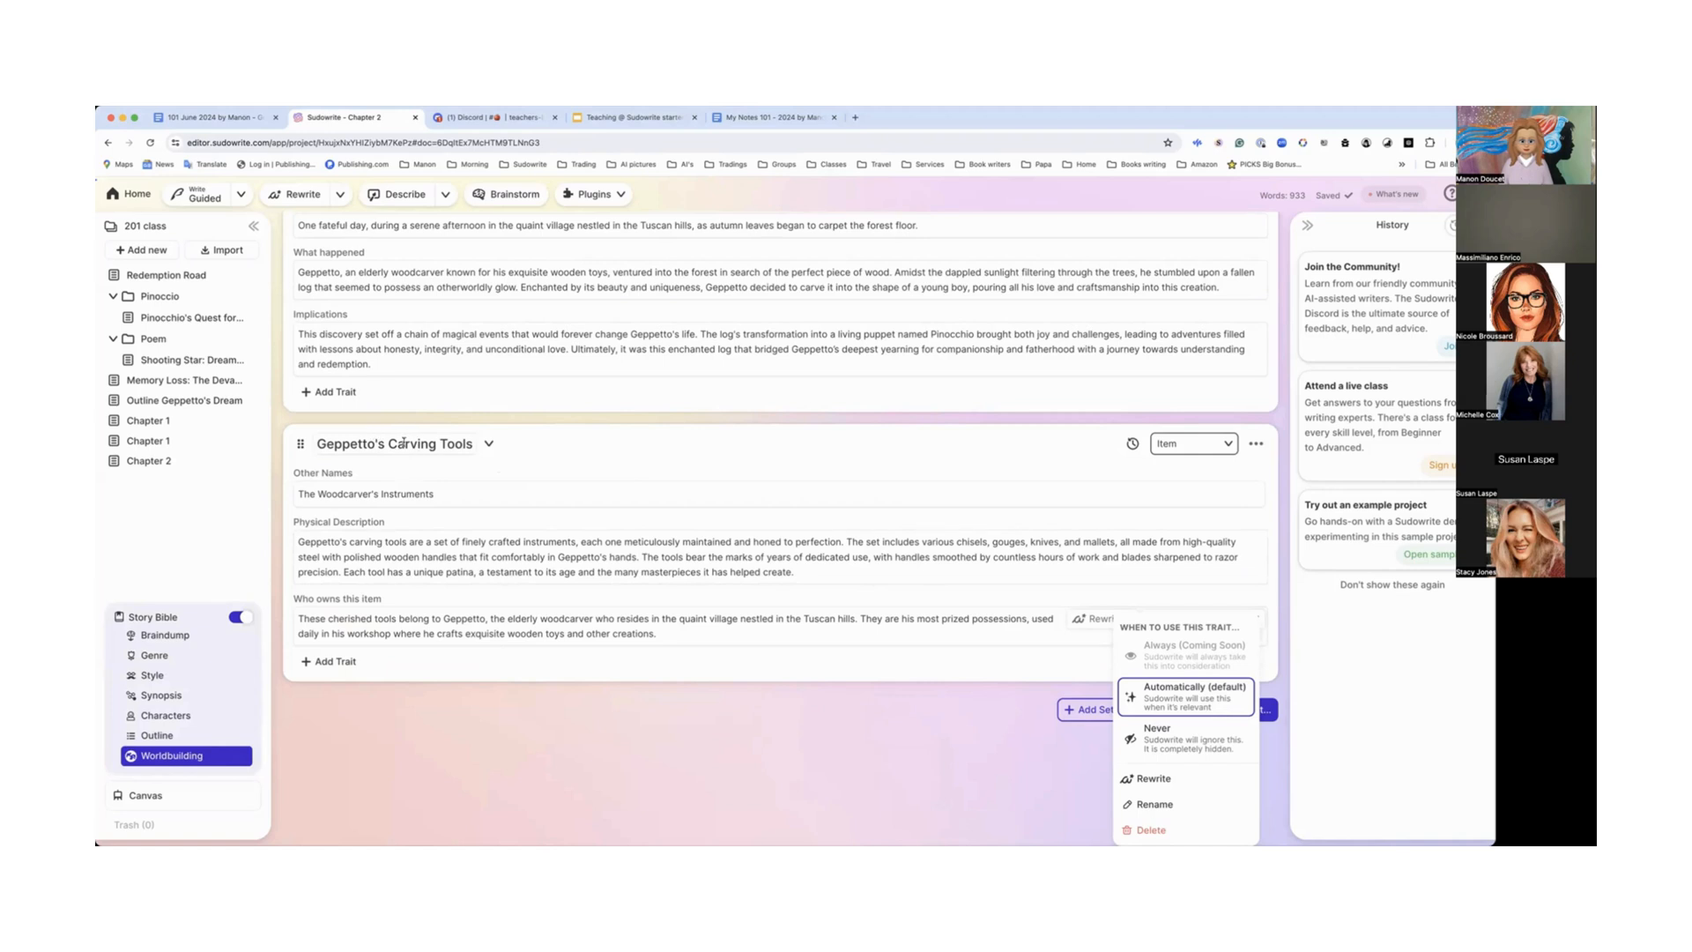
Step: Copy the name of the Geppetto's Carving Tools item and go back to the Chapter 2 beats
left_click(319, 443)
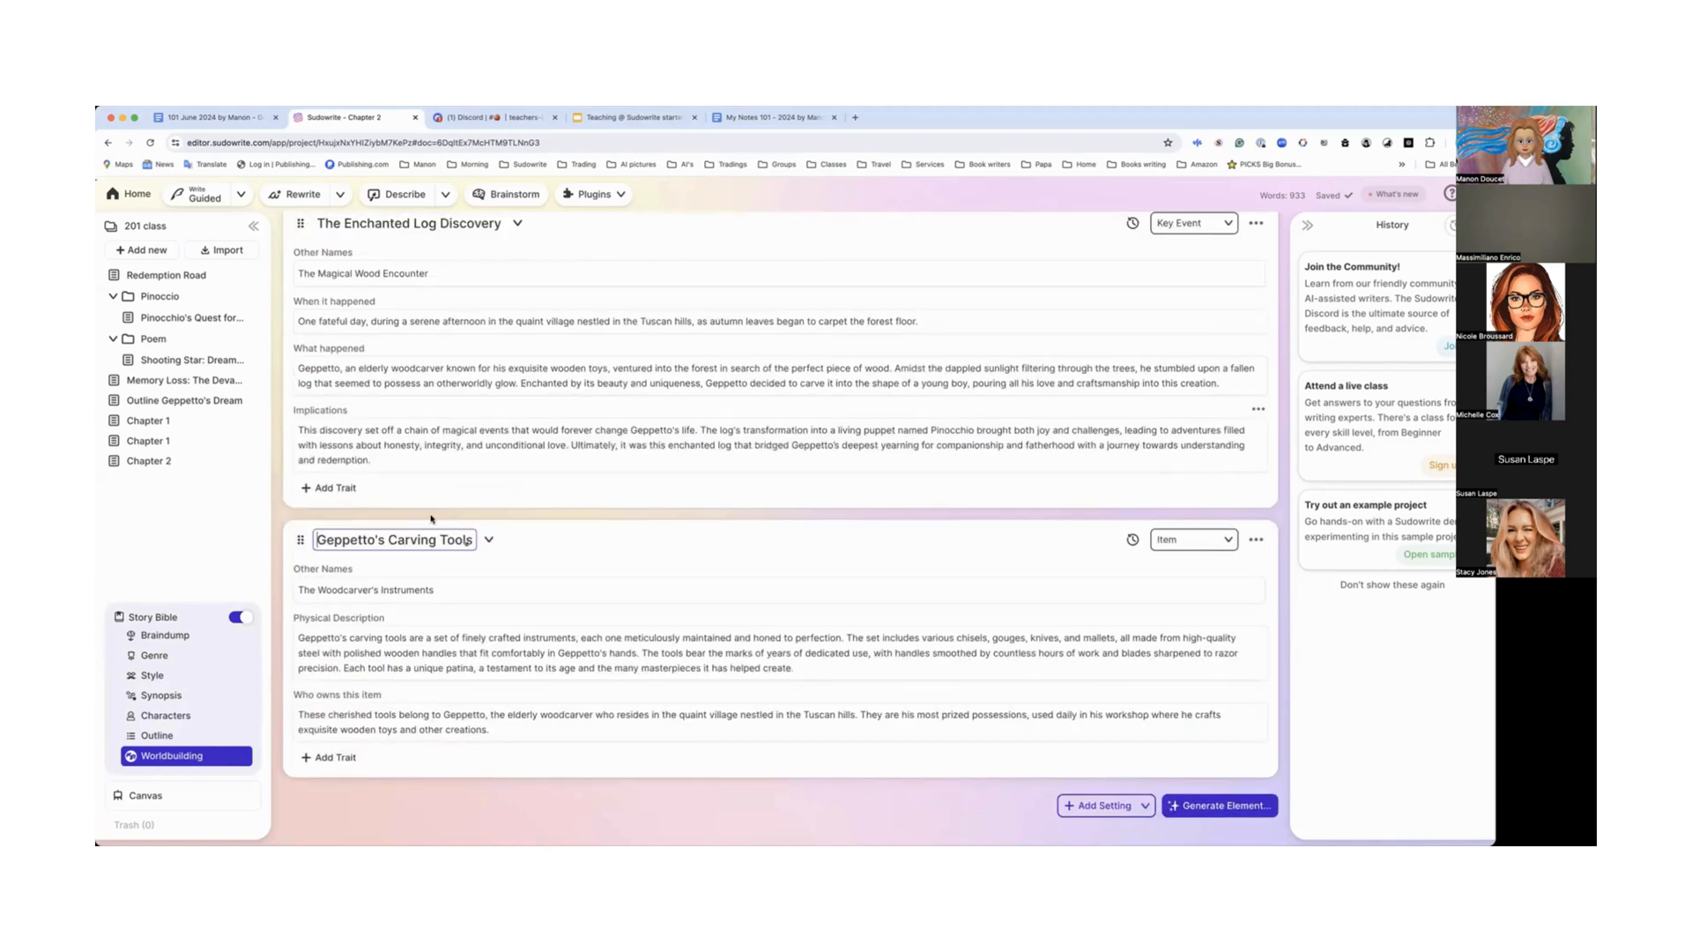
triple_click(442, 539)
key("super+c")
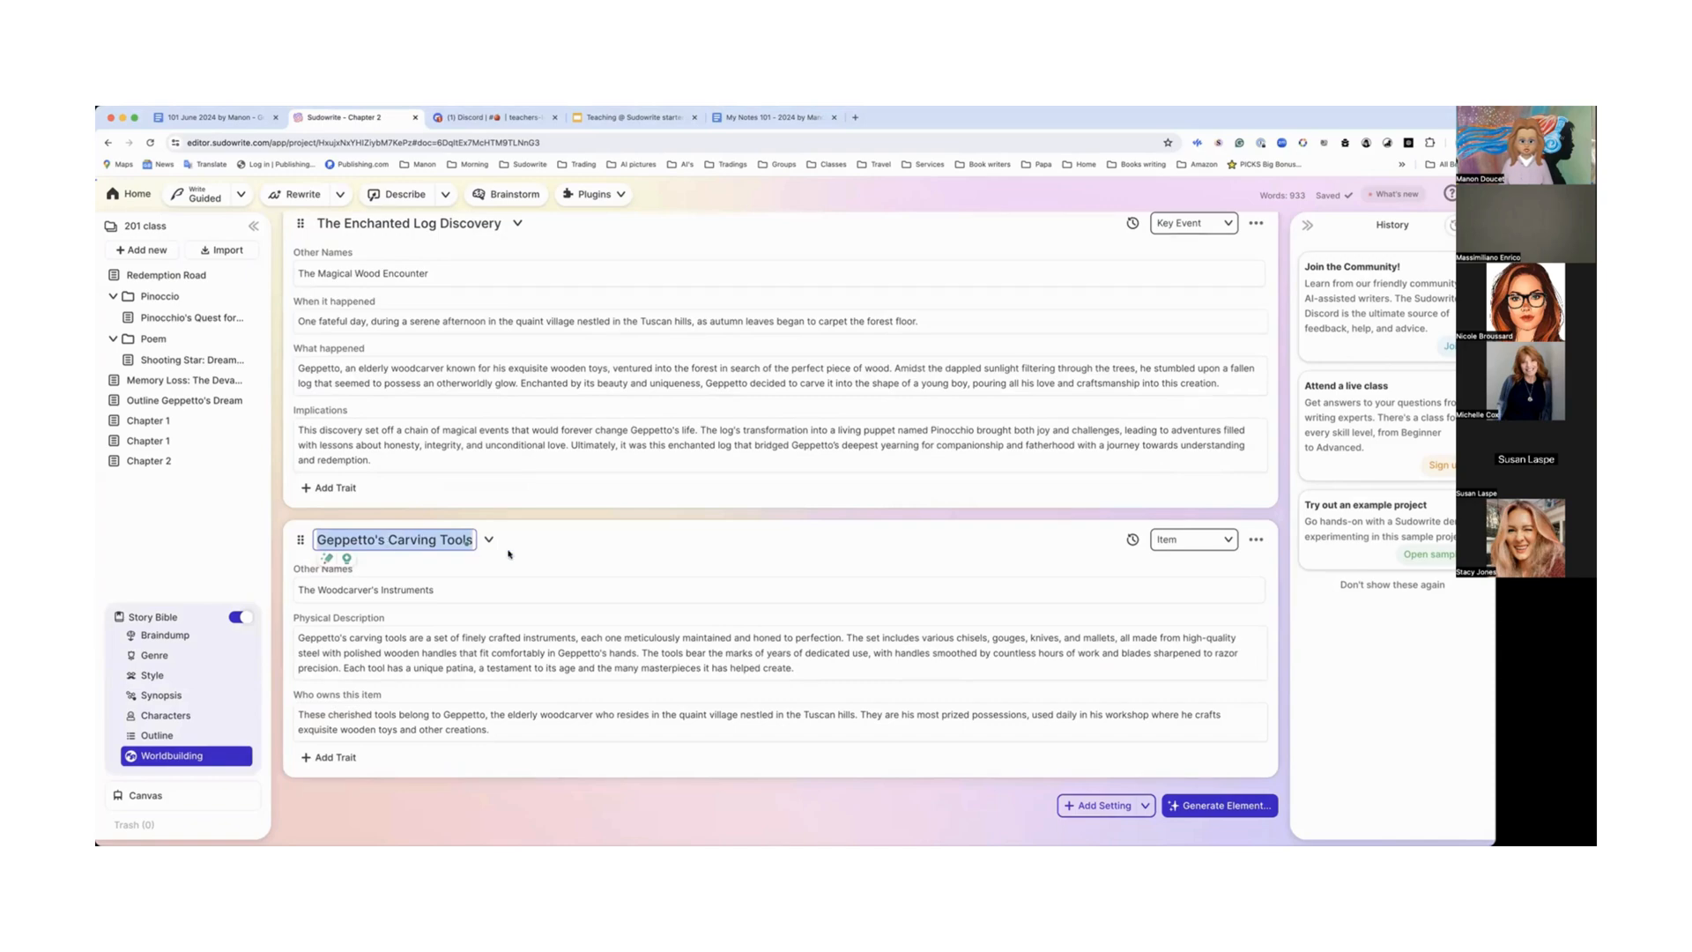
scroll(508, 553, "up", 20)
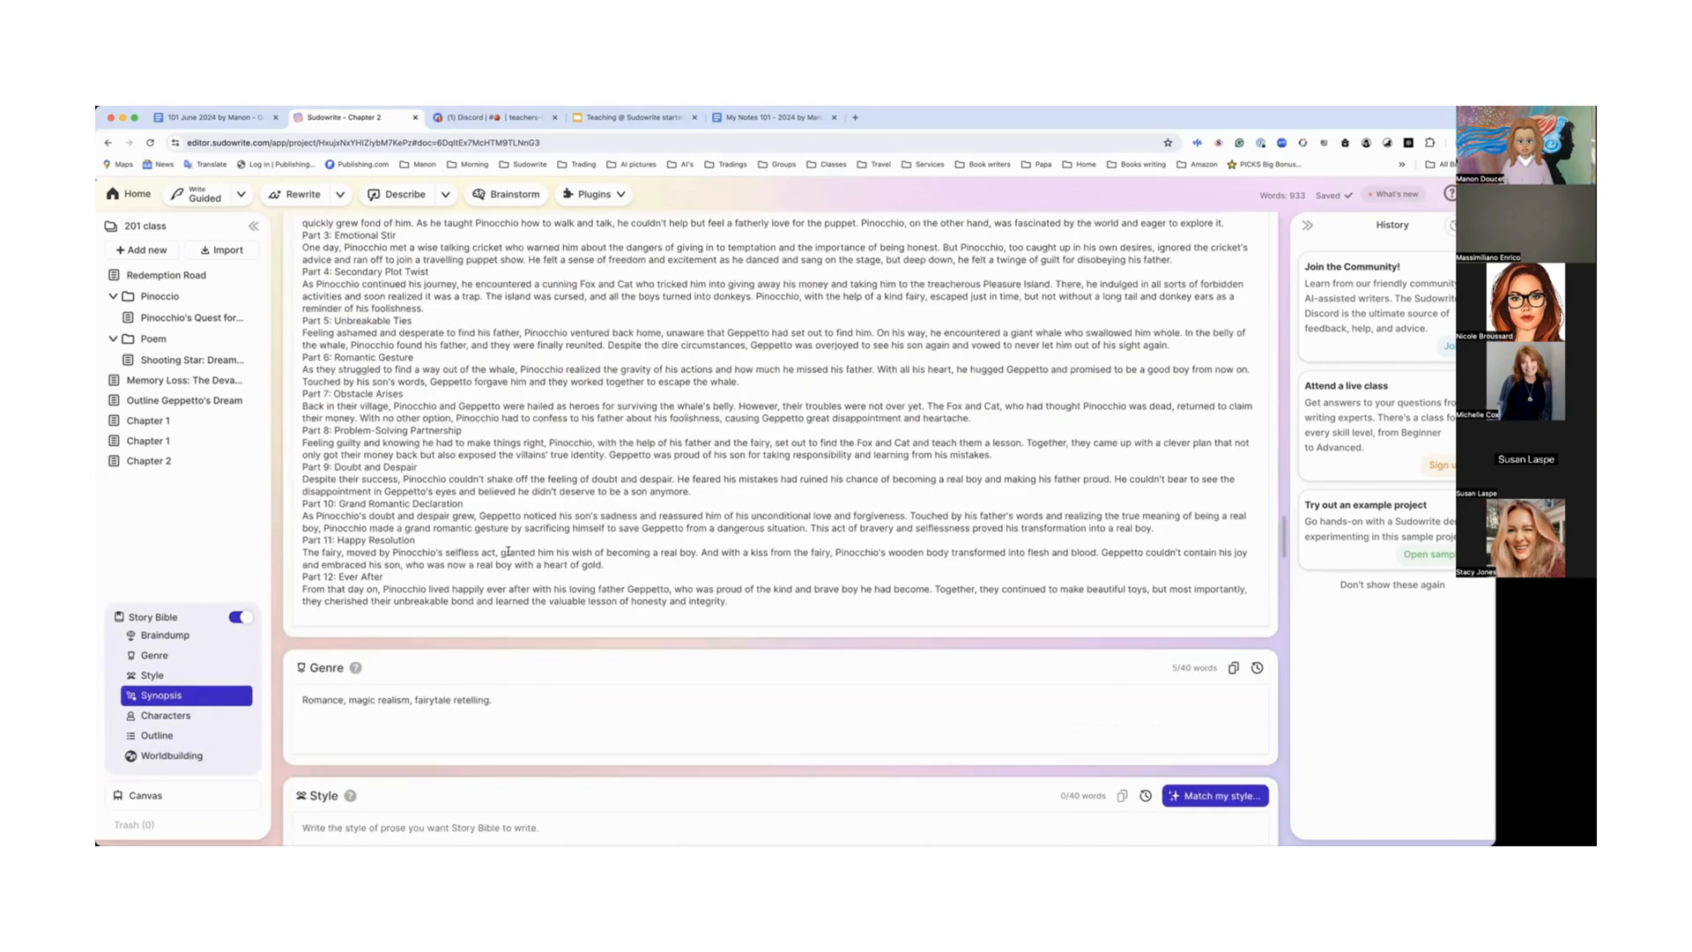
scroll(509, 553, "up", 20)
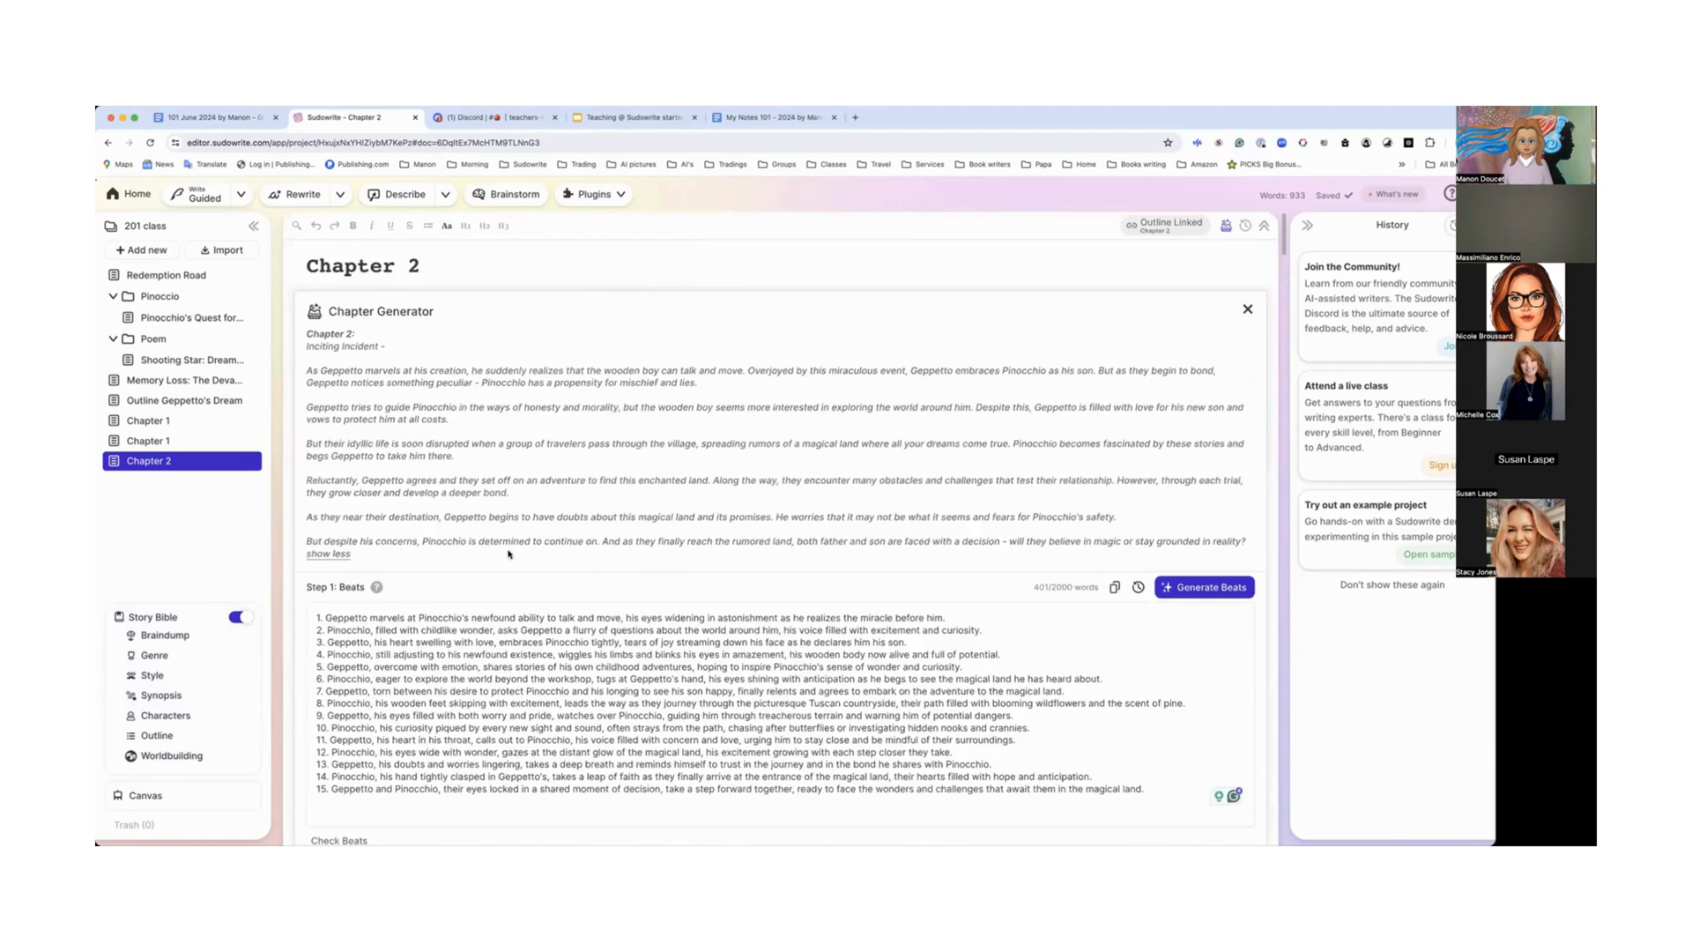
scroll(509, 554, "down", 5)
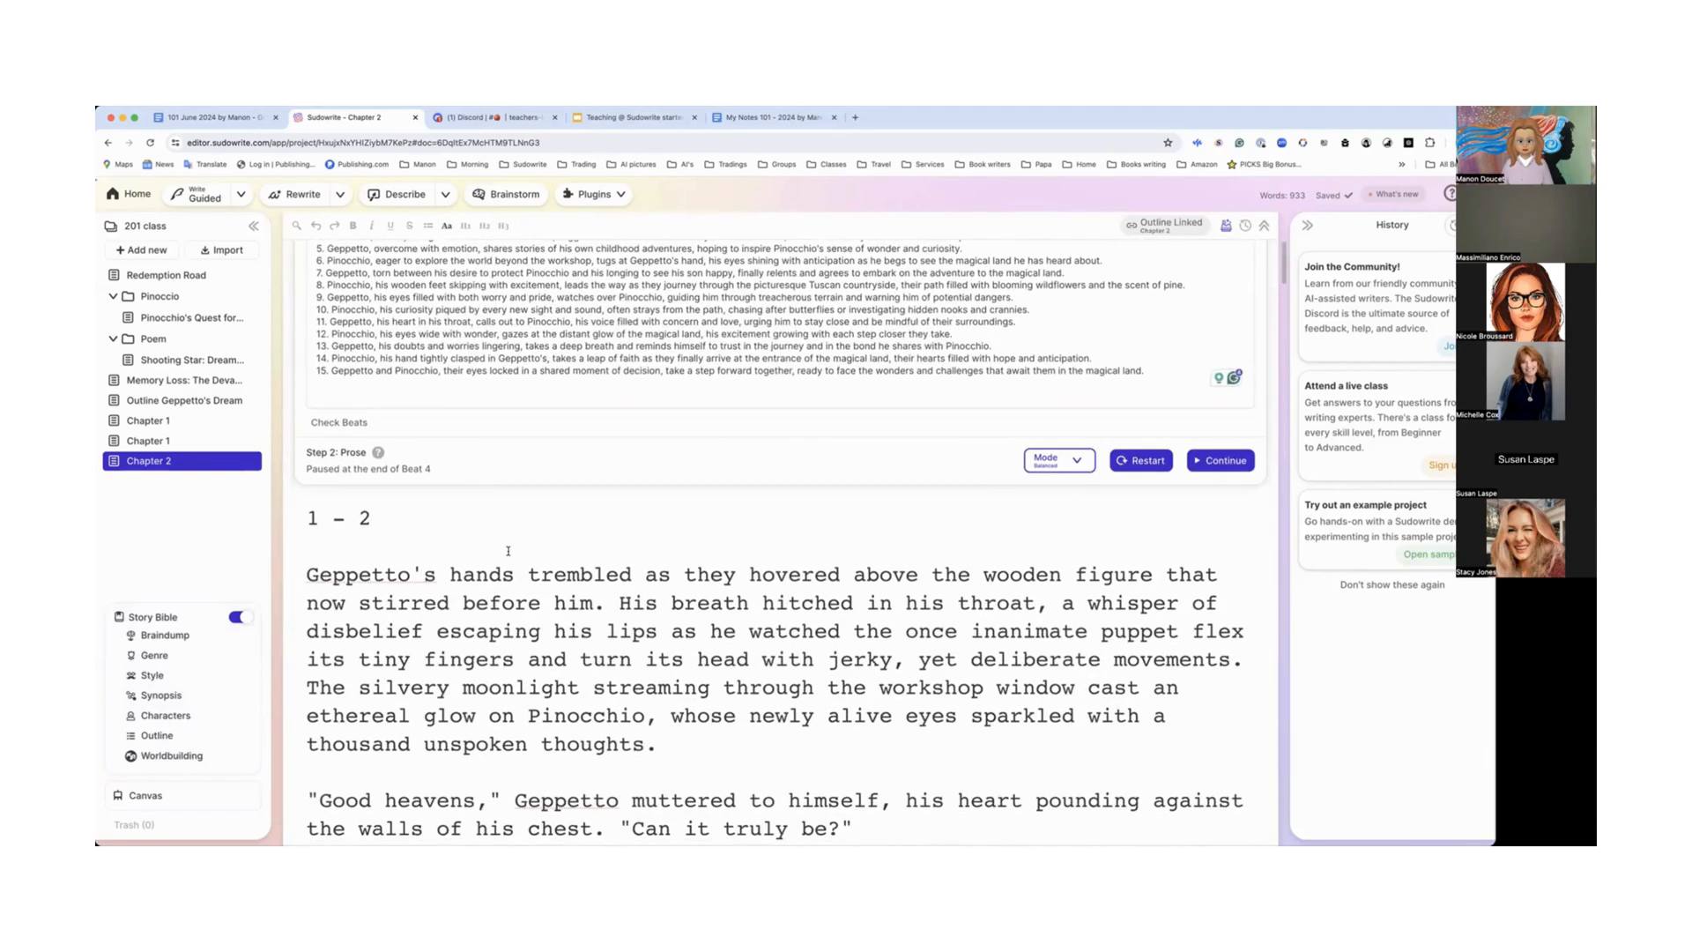
scroll(508, 551, "up", 5)
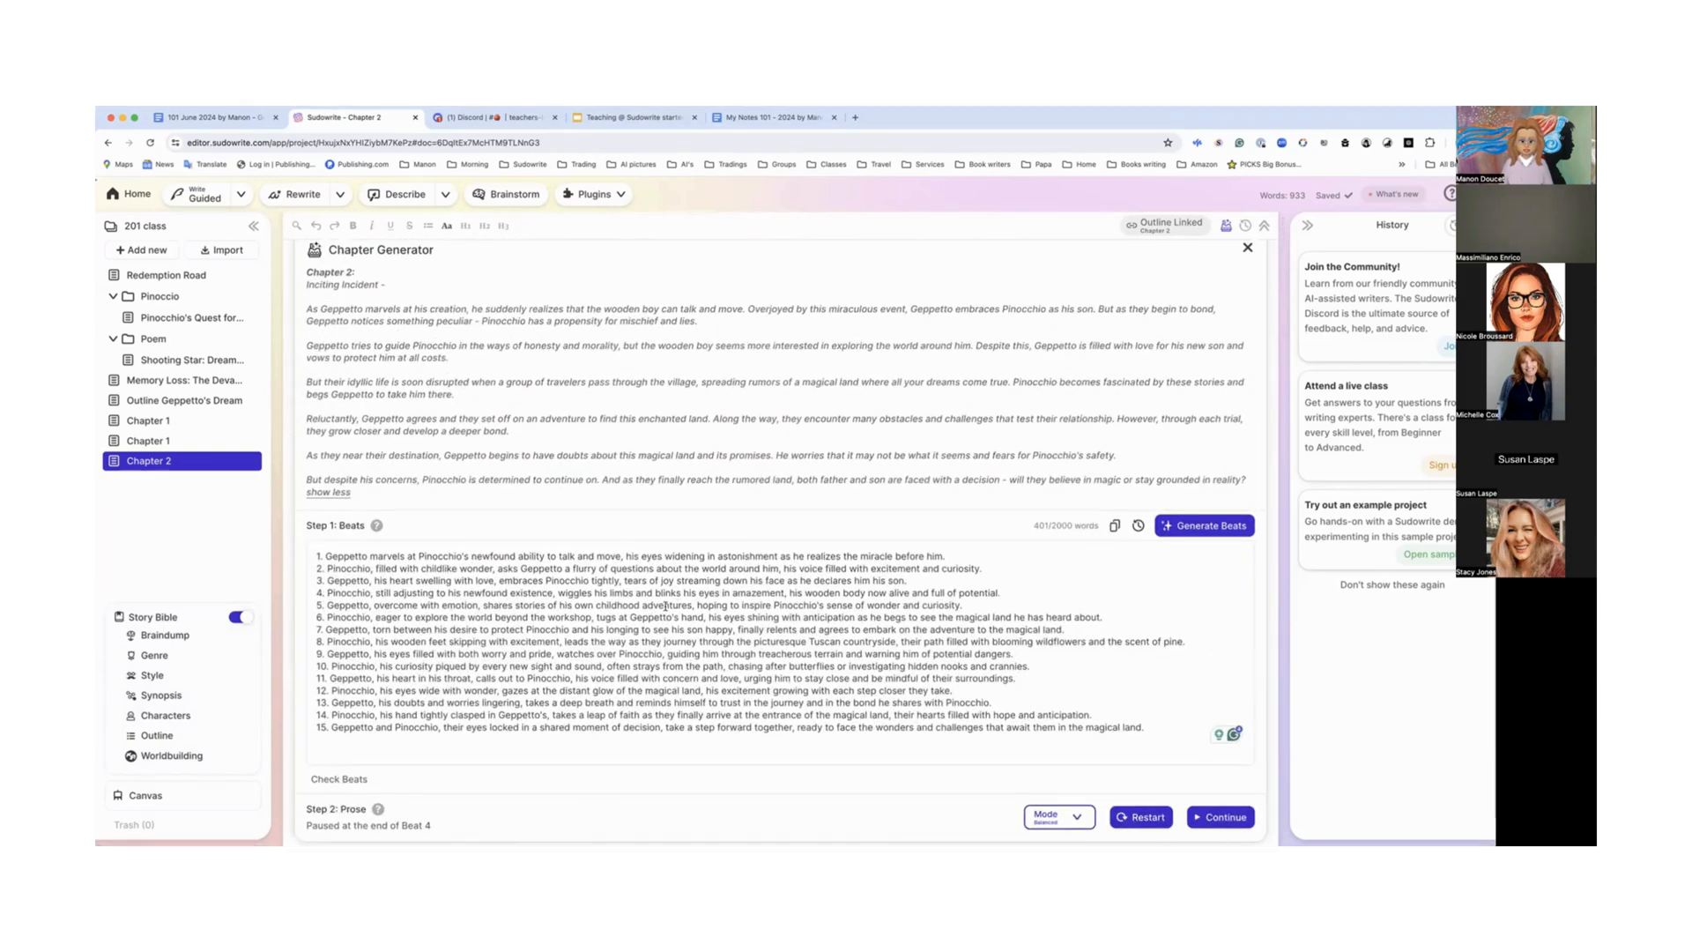
Step: Append "He will use his Geppetto's Carving Tools." to beat 5, accepting the suggested sentence correction
left_click(958, 606)
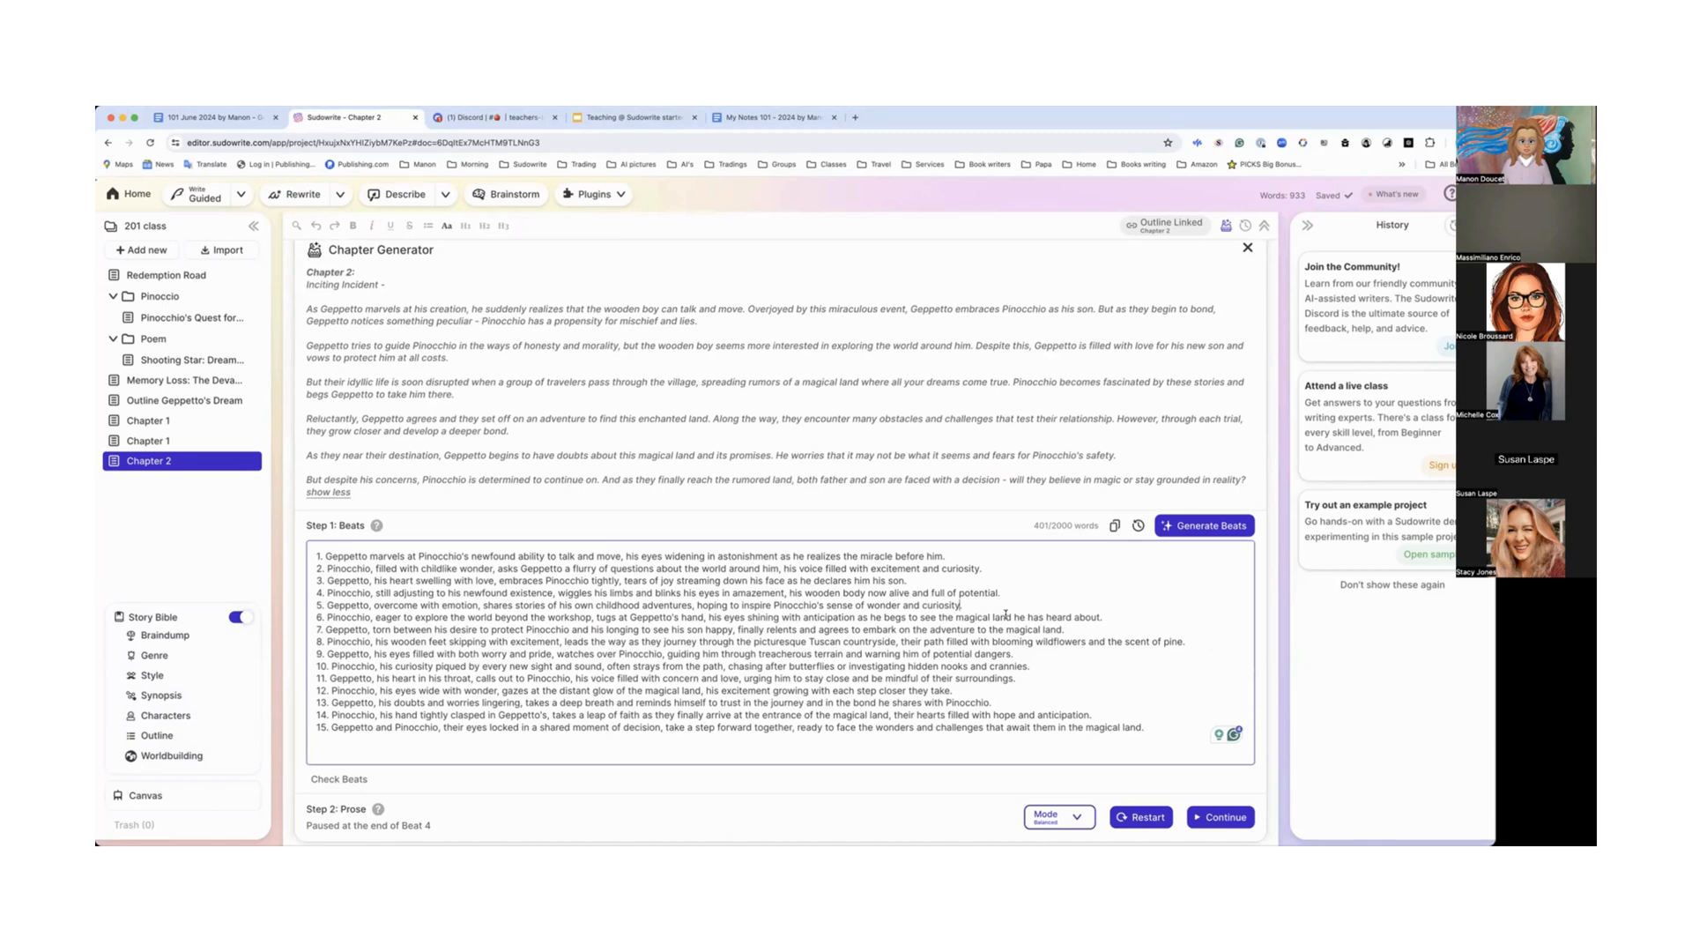
left_click(976, 606)
type("Will use his")
key("super+v")
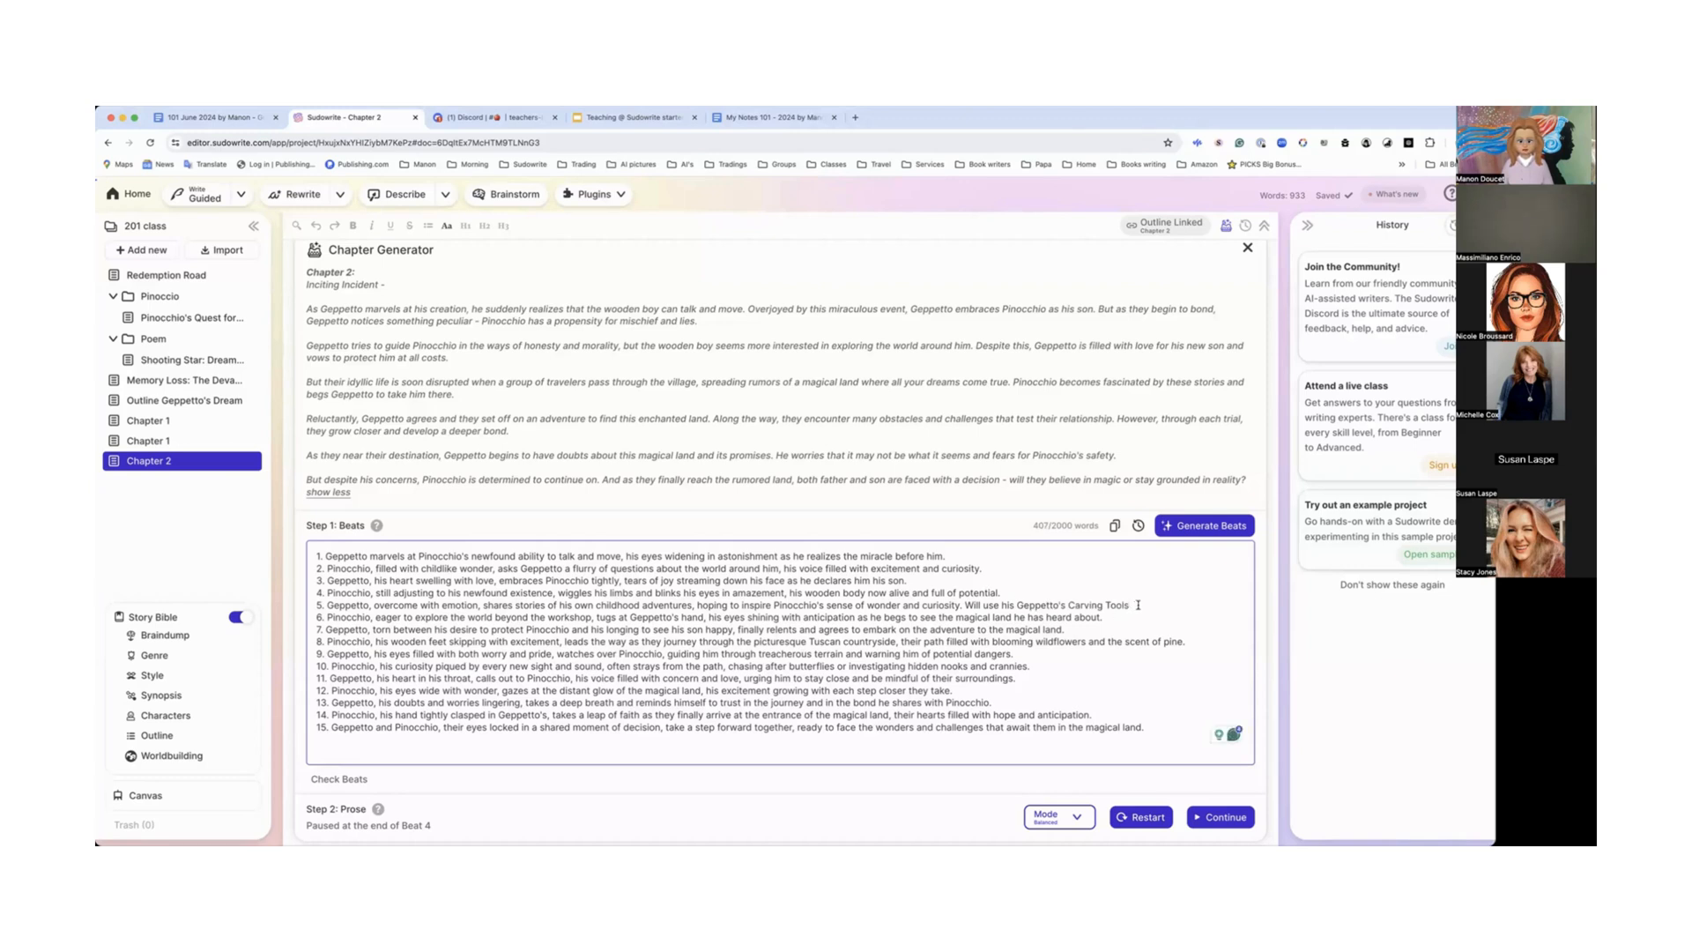
type(".")
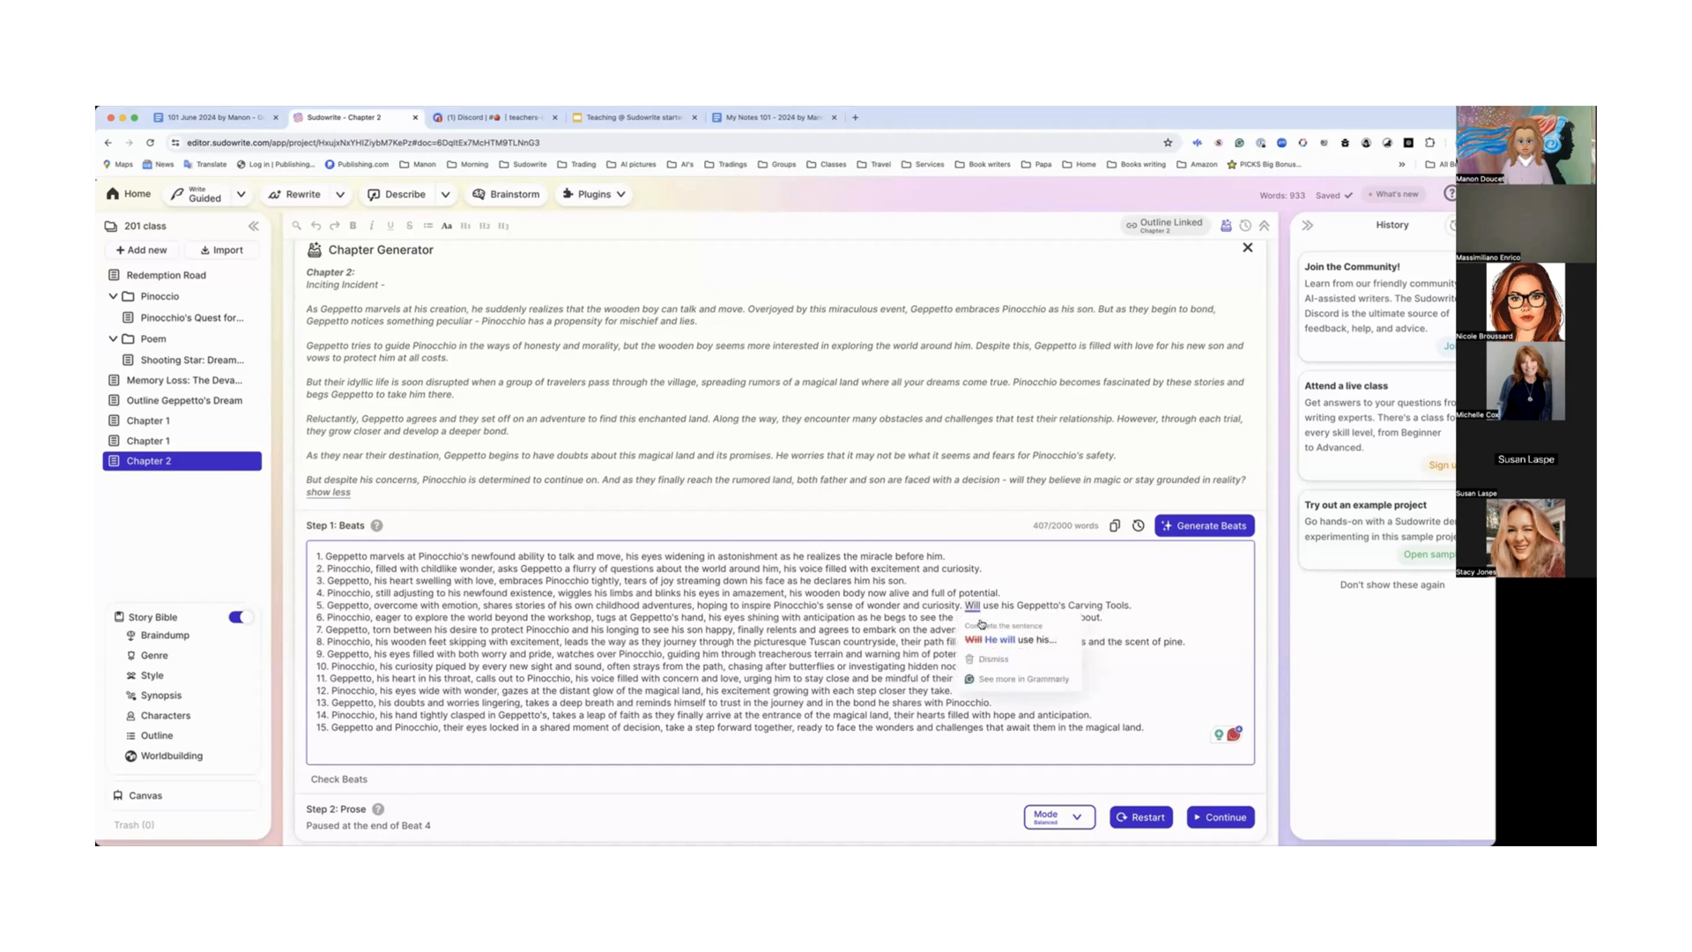
left_click(994, 633)
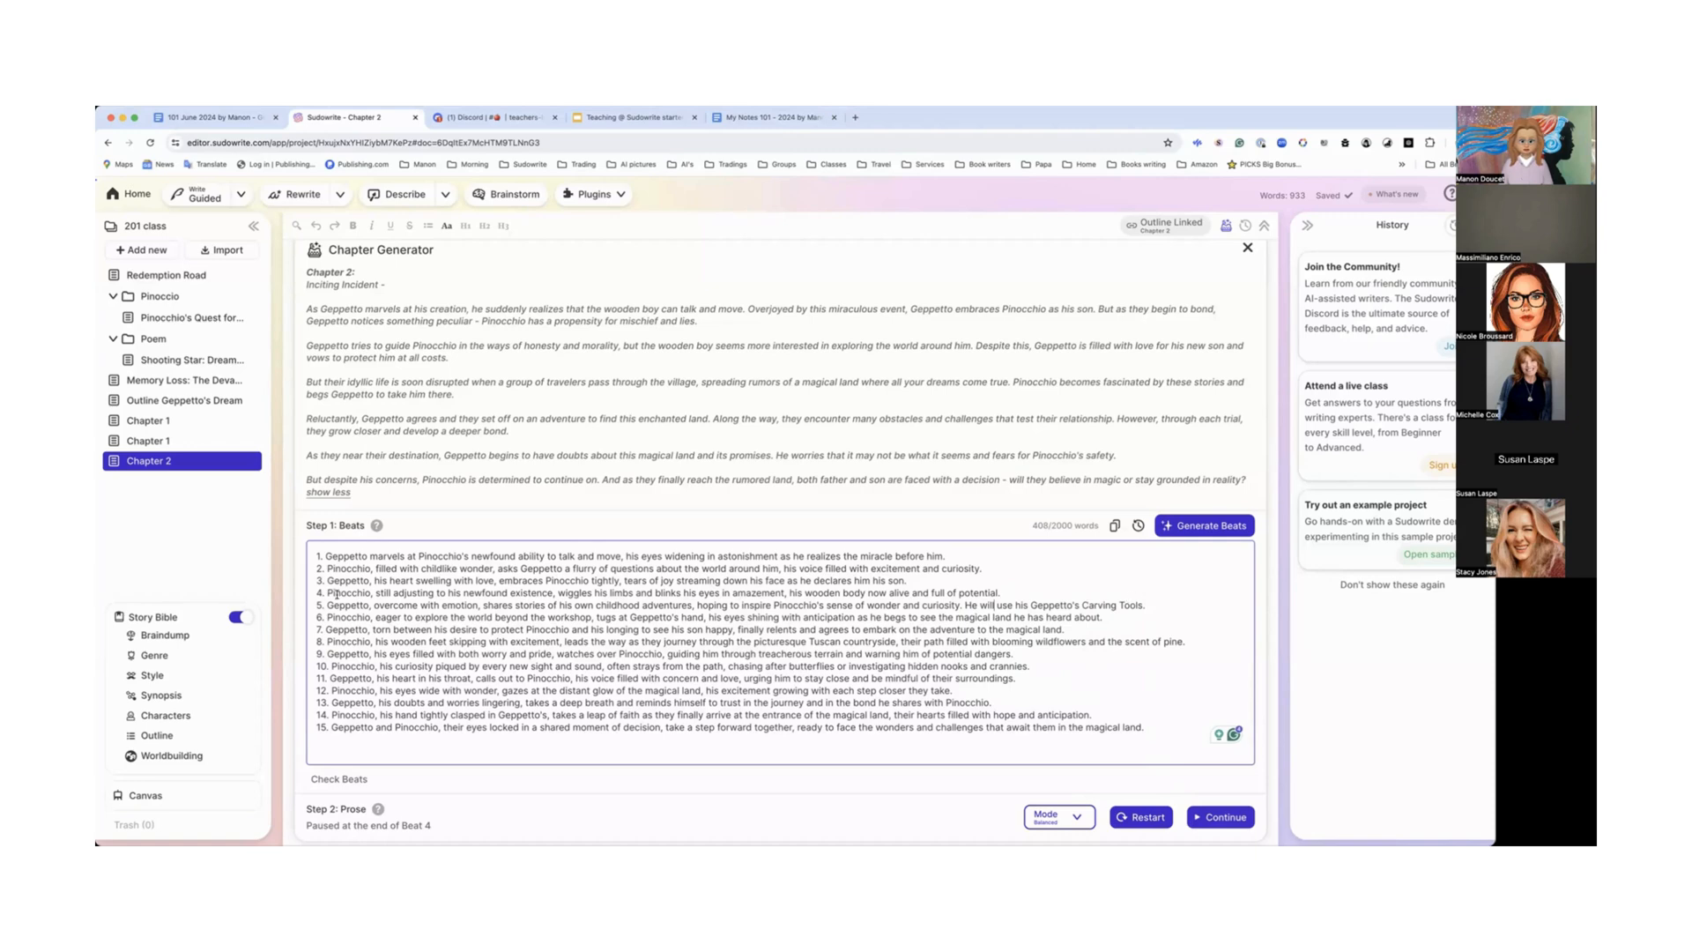
Step: Continue generating the Chapter 2 prose, pause it after beats 5 and 6, and highlight the passage where Geppetto picks up his mallet and chisel
left_click(1215, 817)
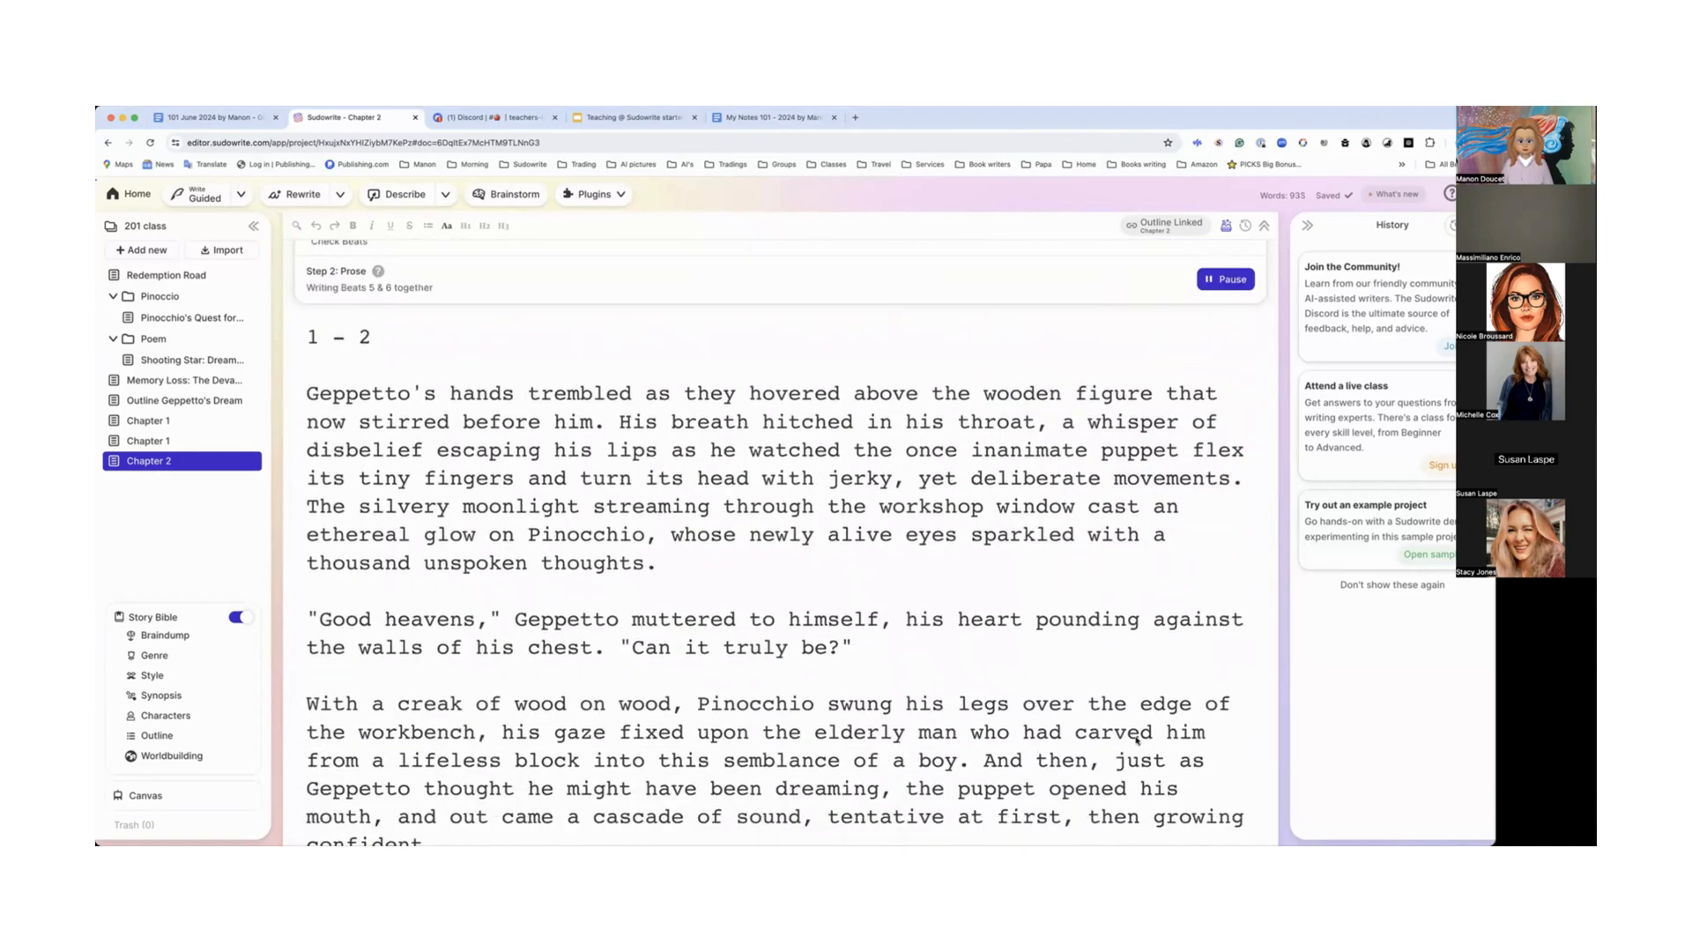
left_click(1230, 281)
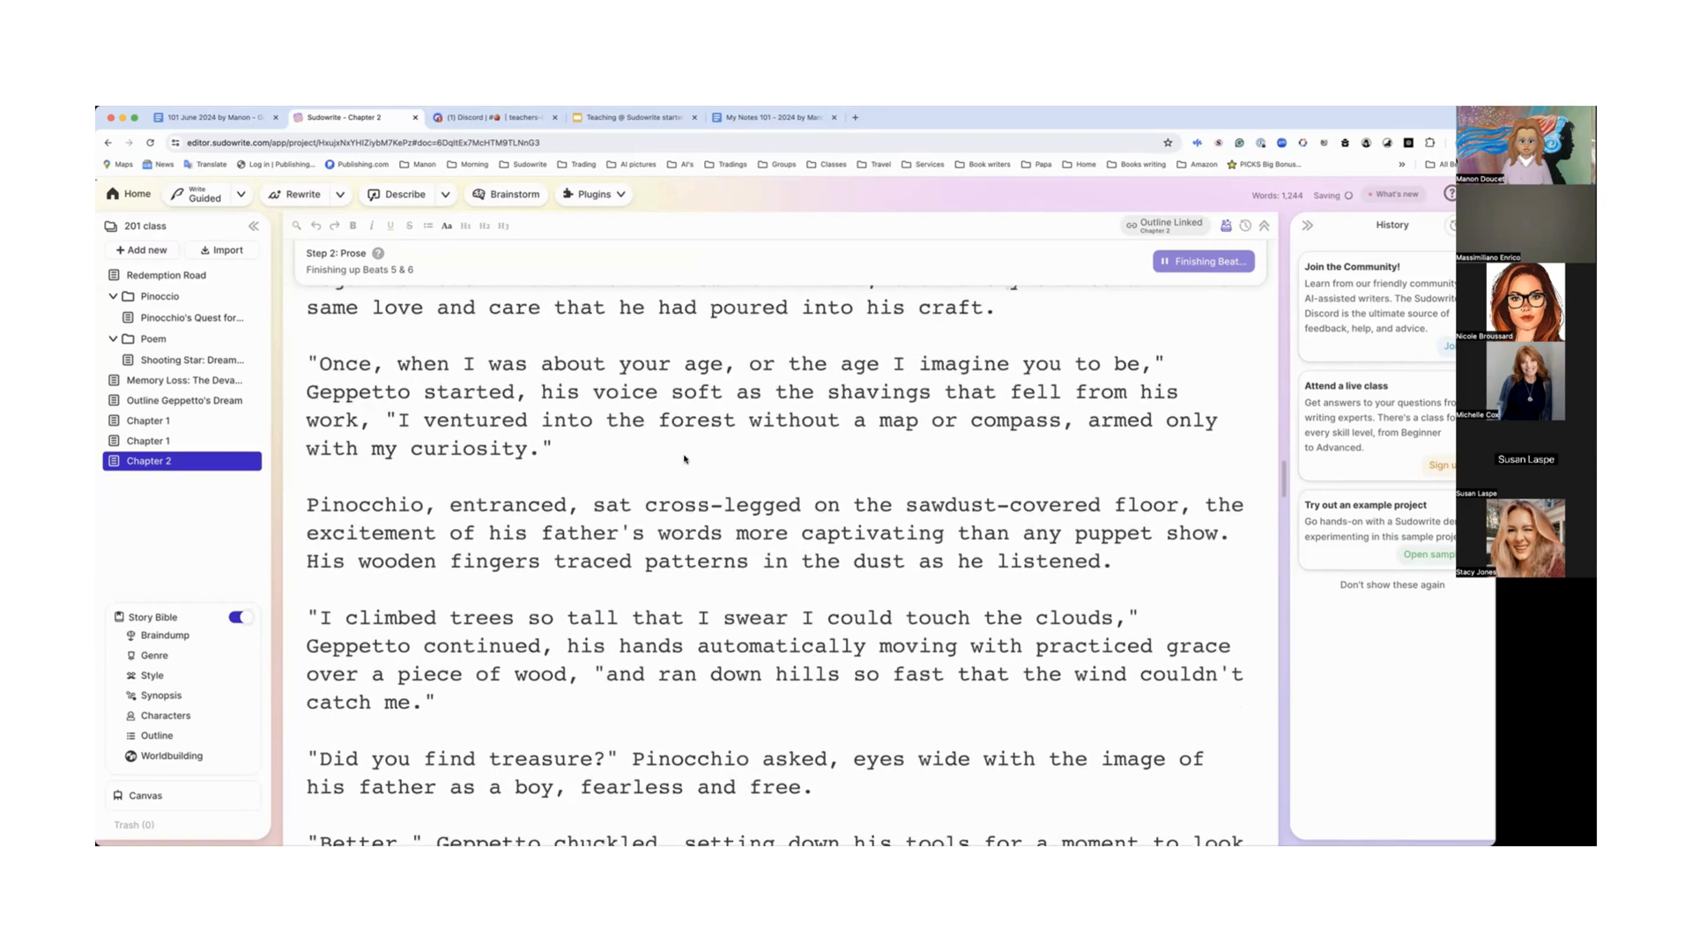
scroll(685, 458, "up", 2)
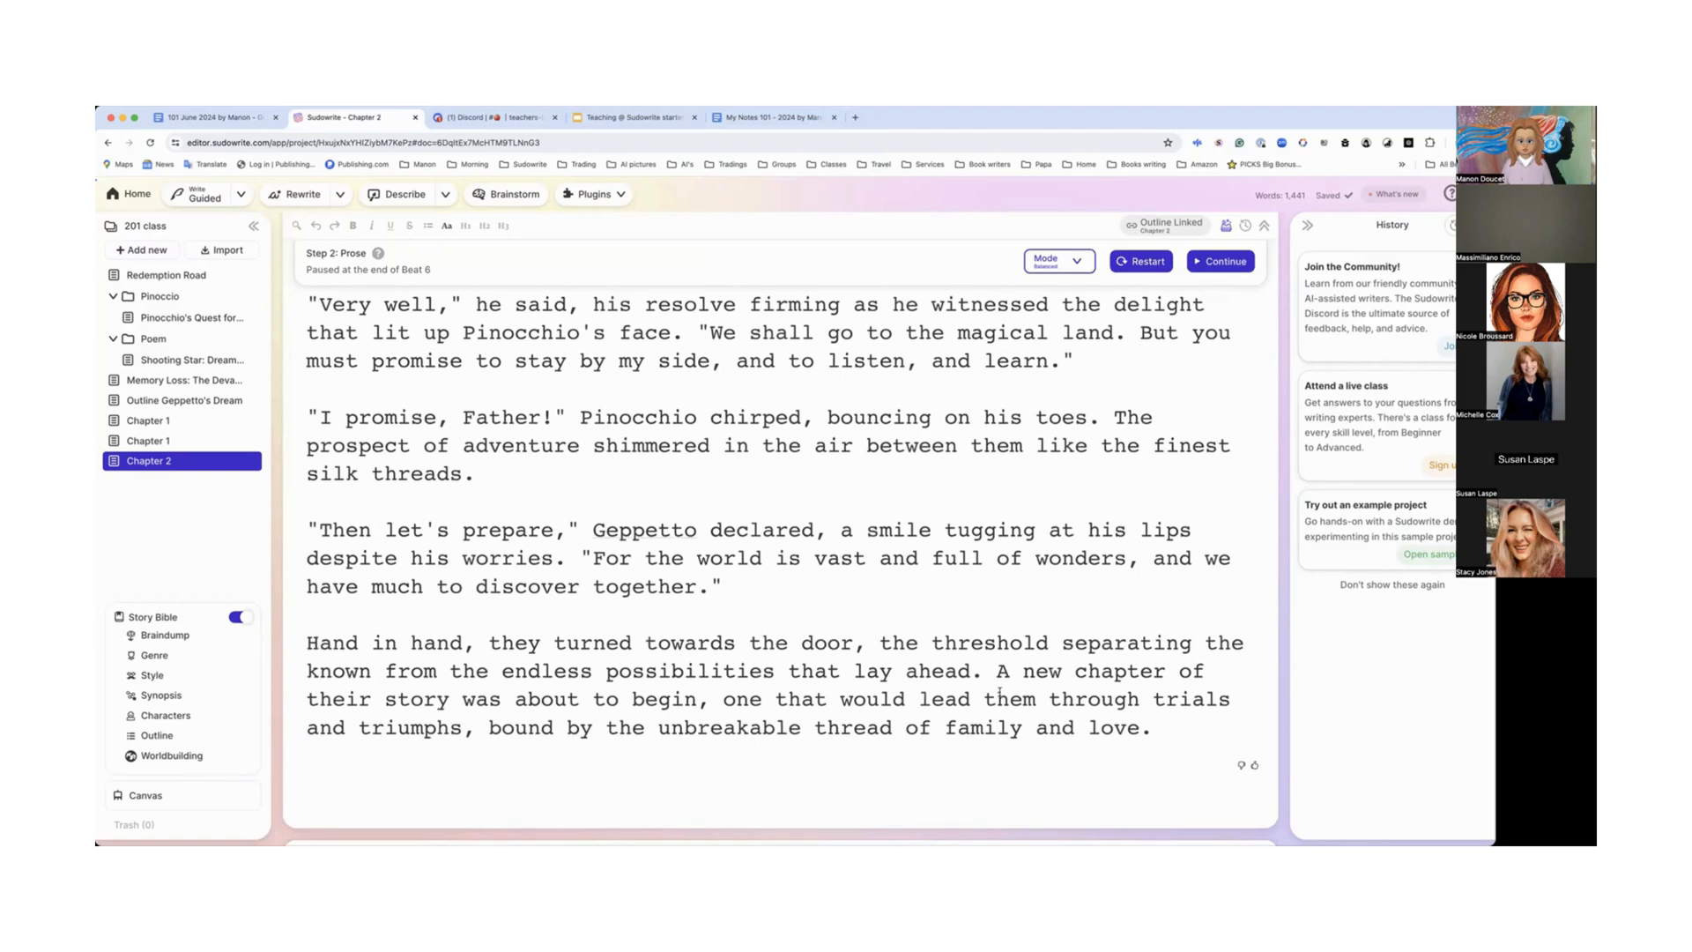
scroll(969, 643, "up", 10)
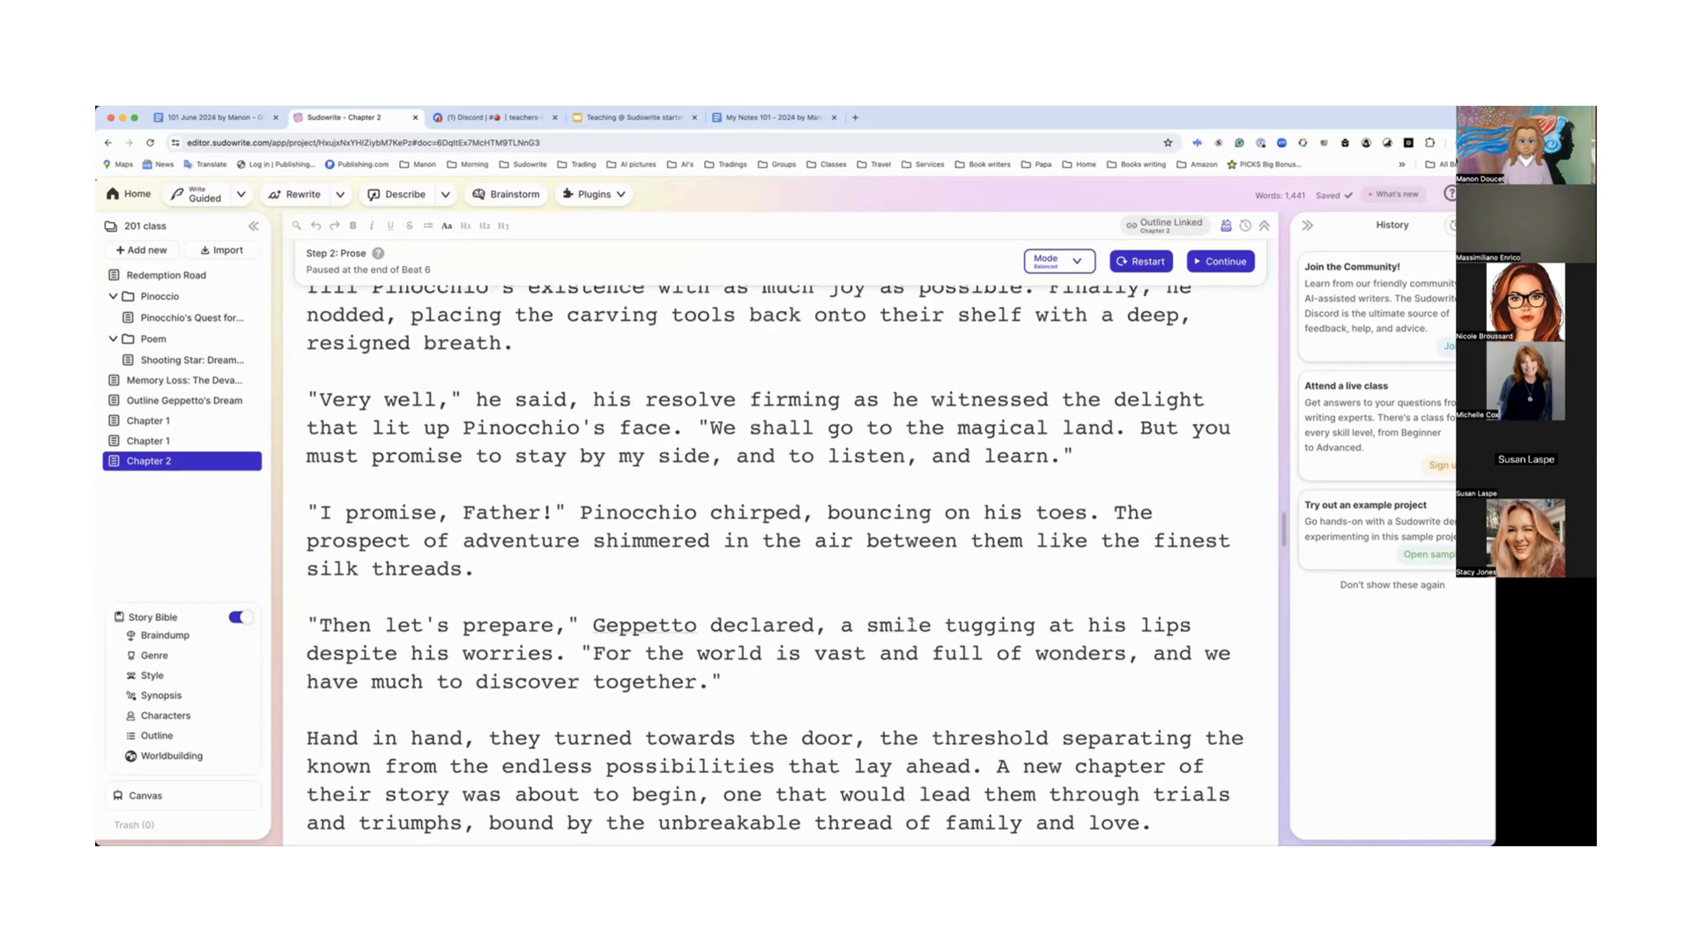
scroll(912, 626, "up", 6)
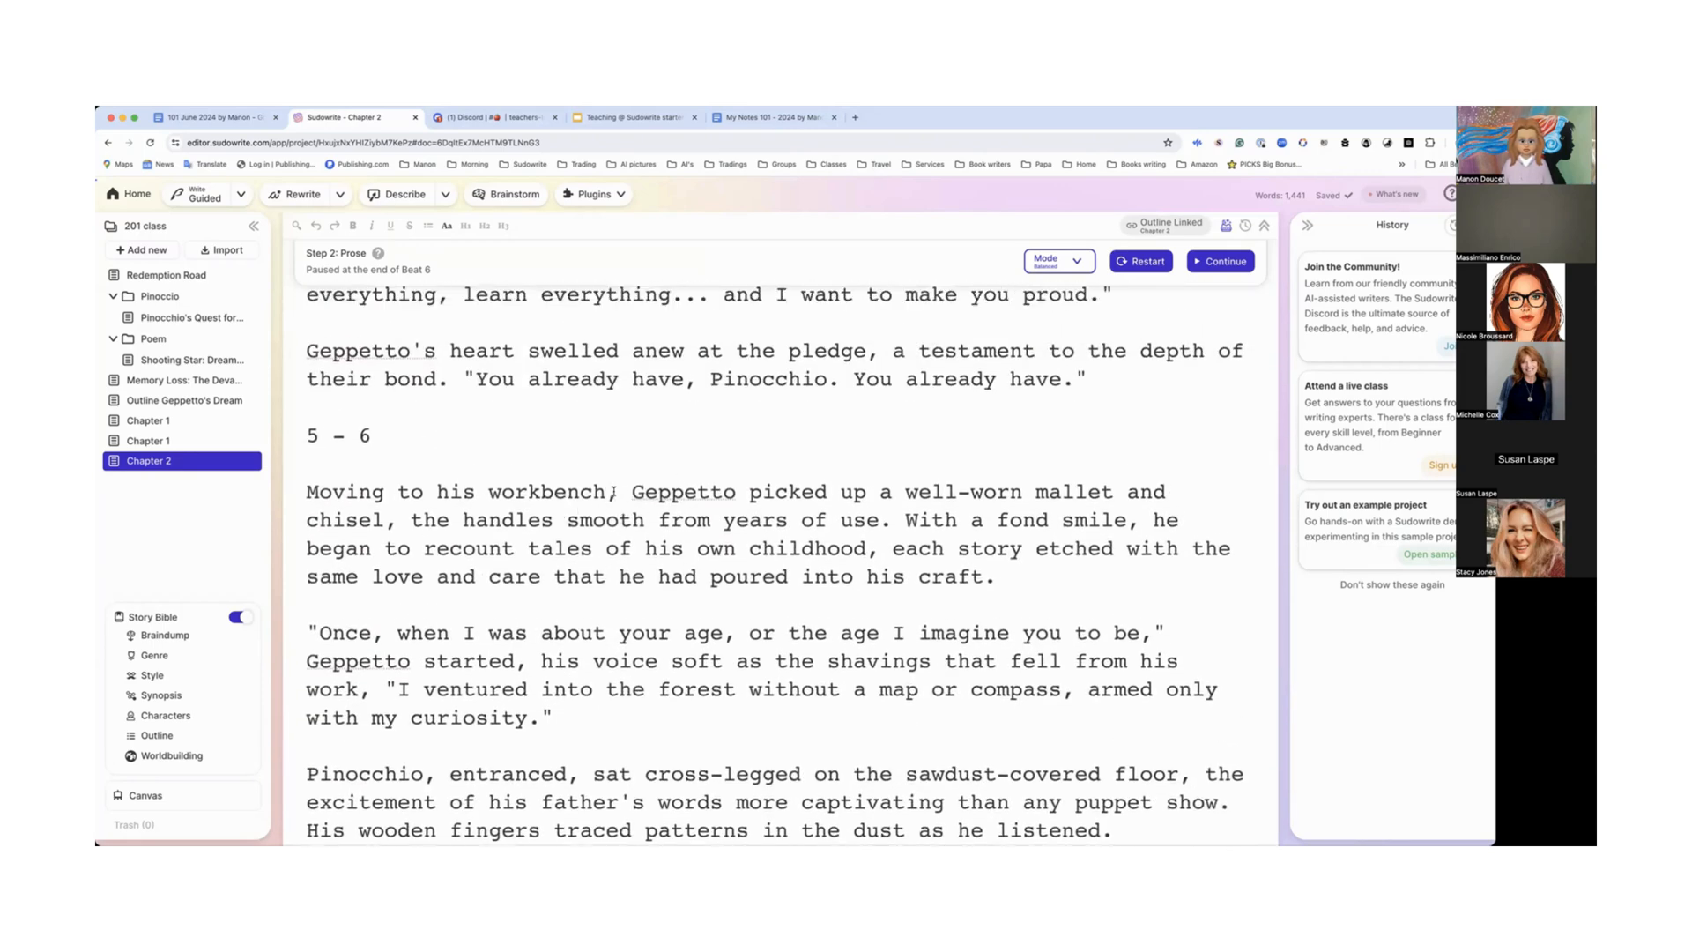
left_click_drag(632, 493, 992, 577)
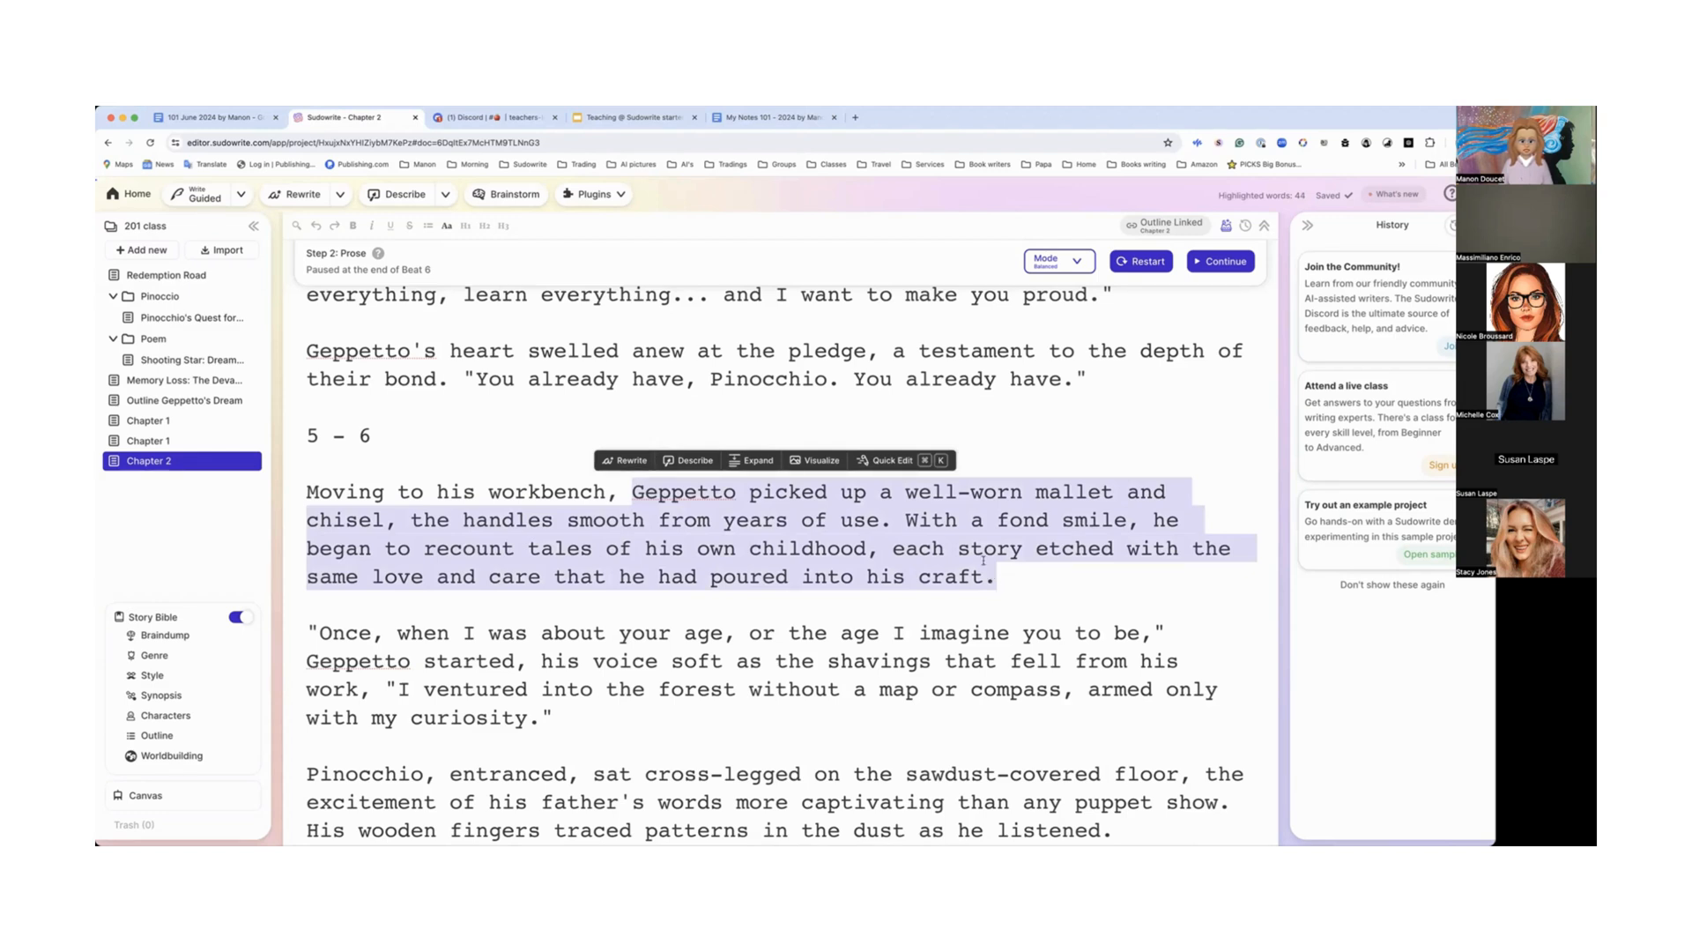
Step: Return to Geppetto's Carving Tools in Worldbuilding and view the usage options of its "Who owns this item" and "Physical Description" traits
scroll(984, 561, "down", 20)
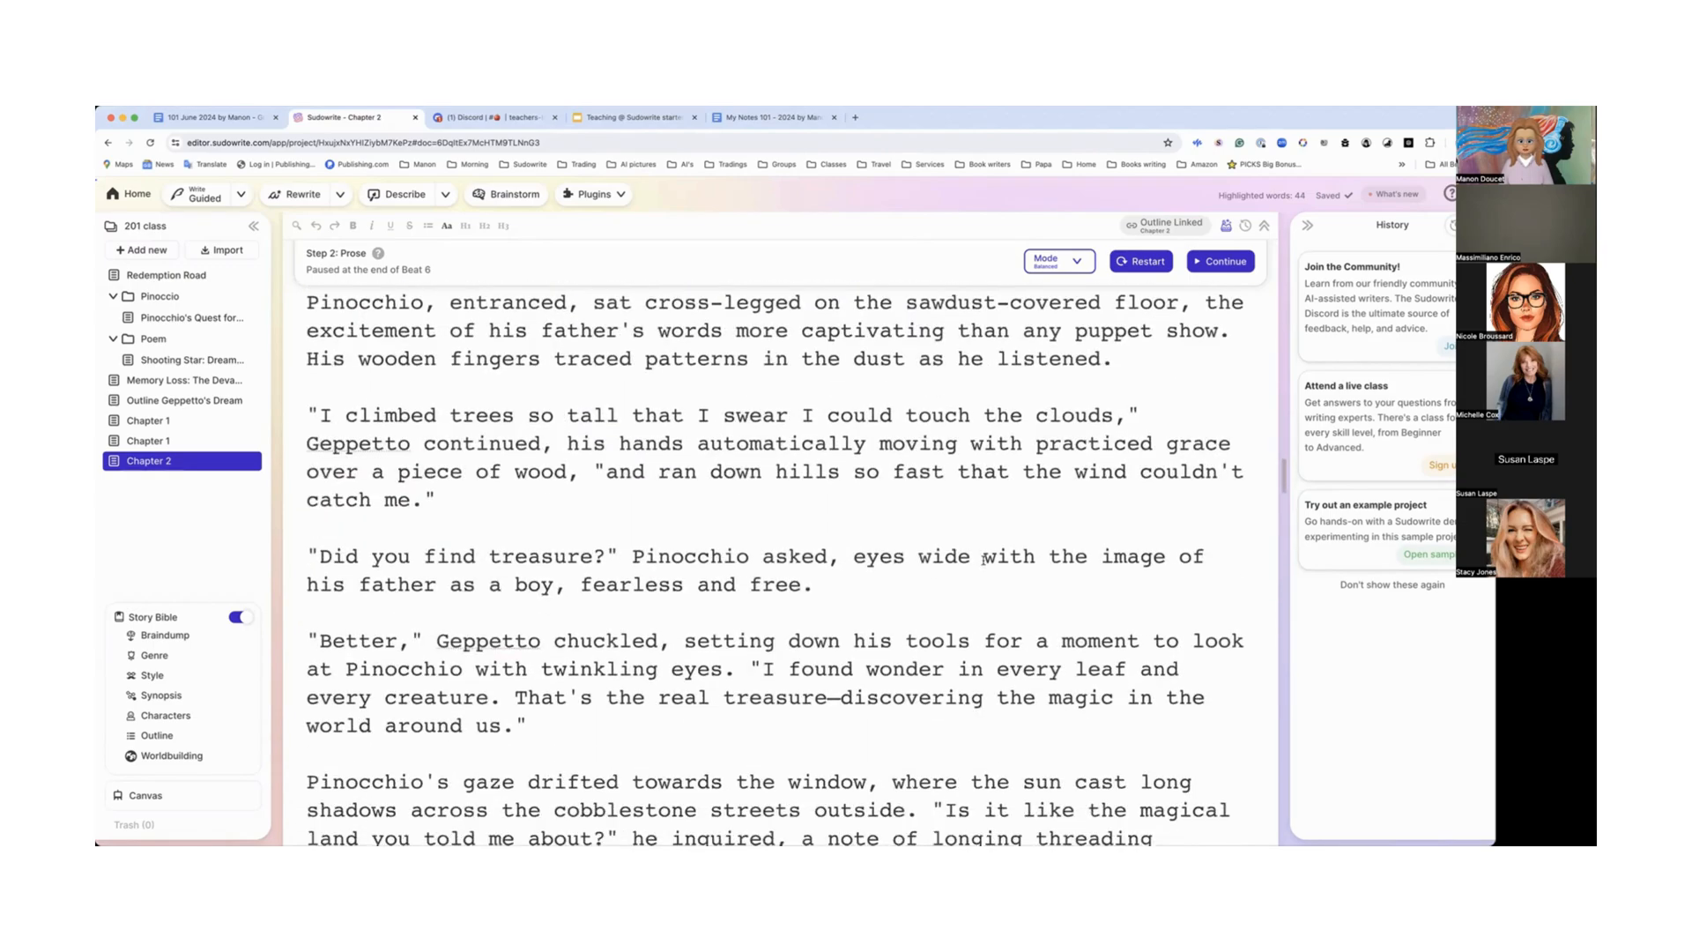
scroll(984, 561, "down", 15)
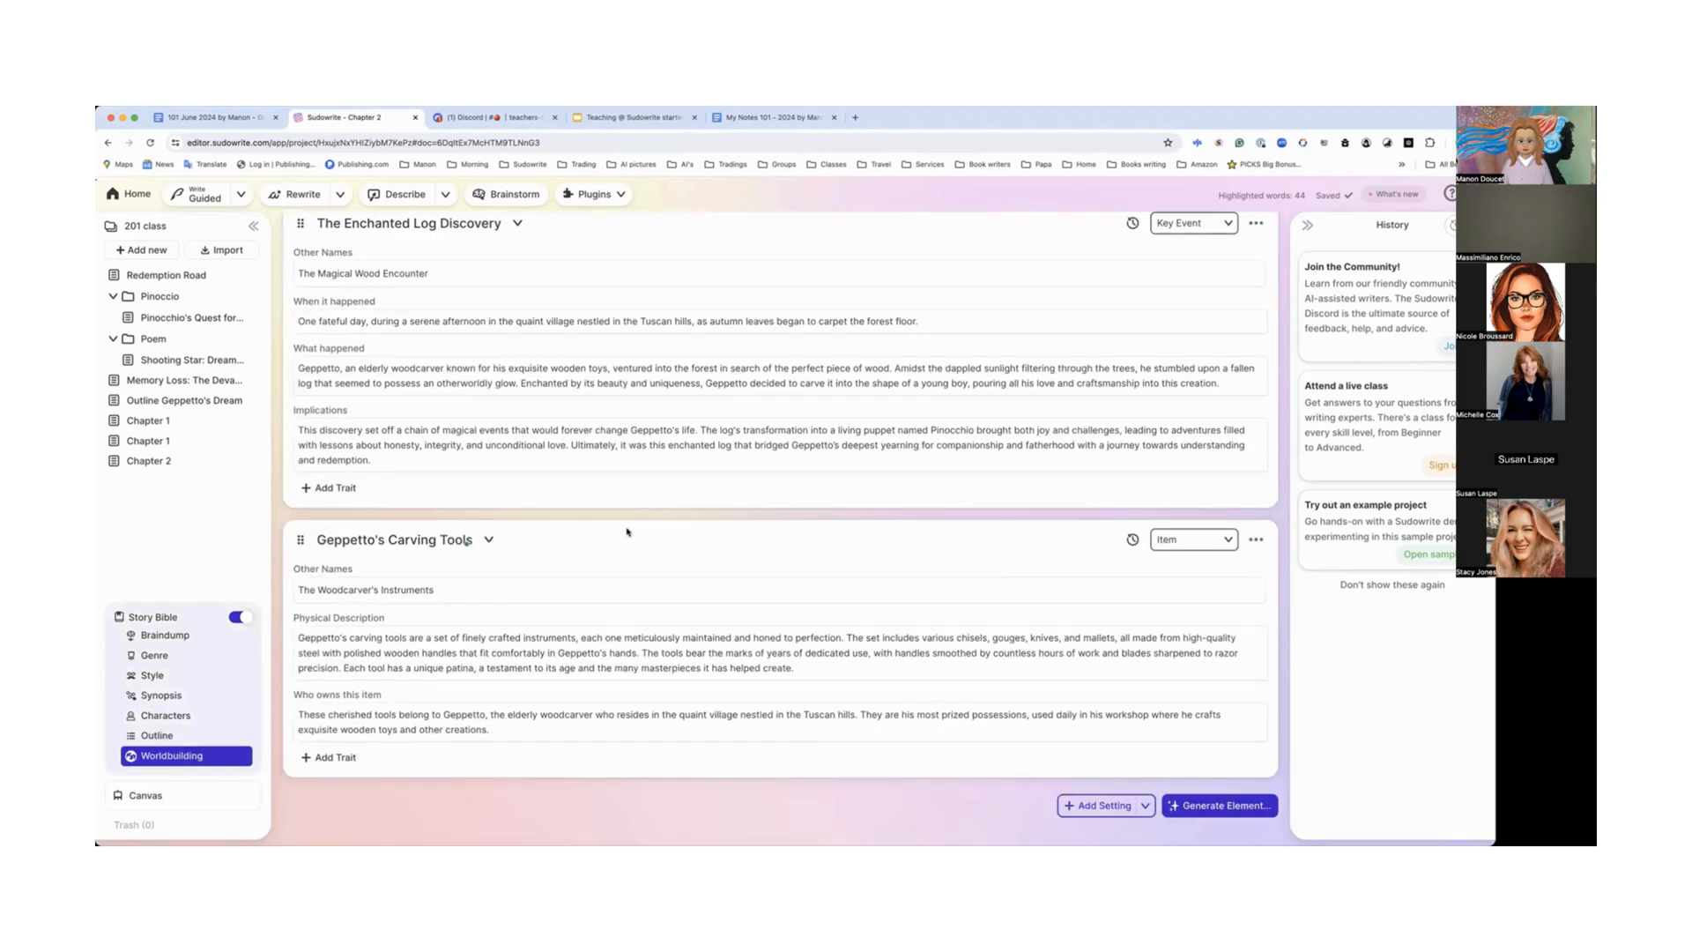
left_click(1258, 694)
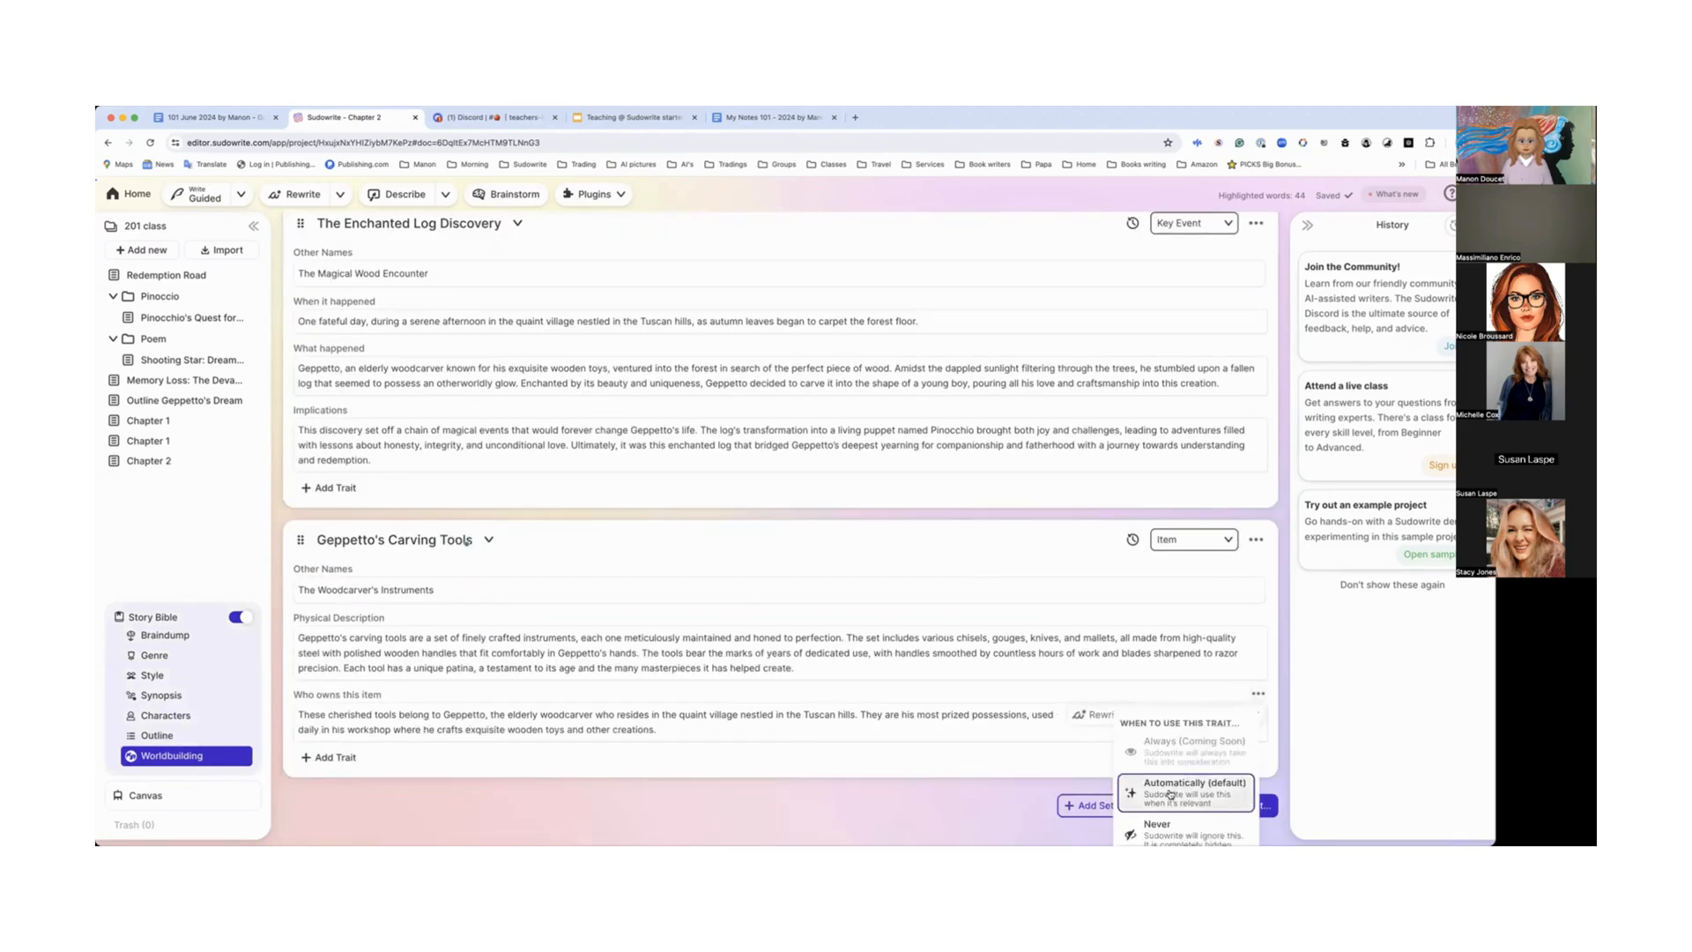
left_click(1258, 618)
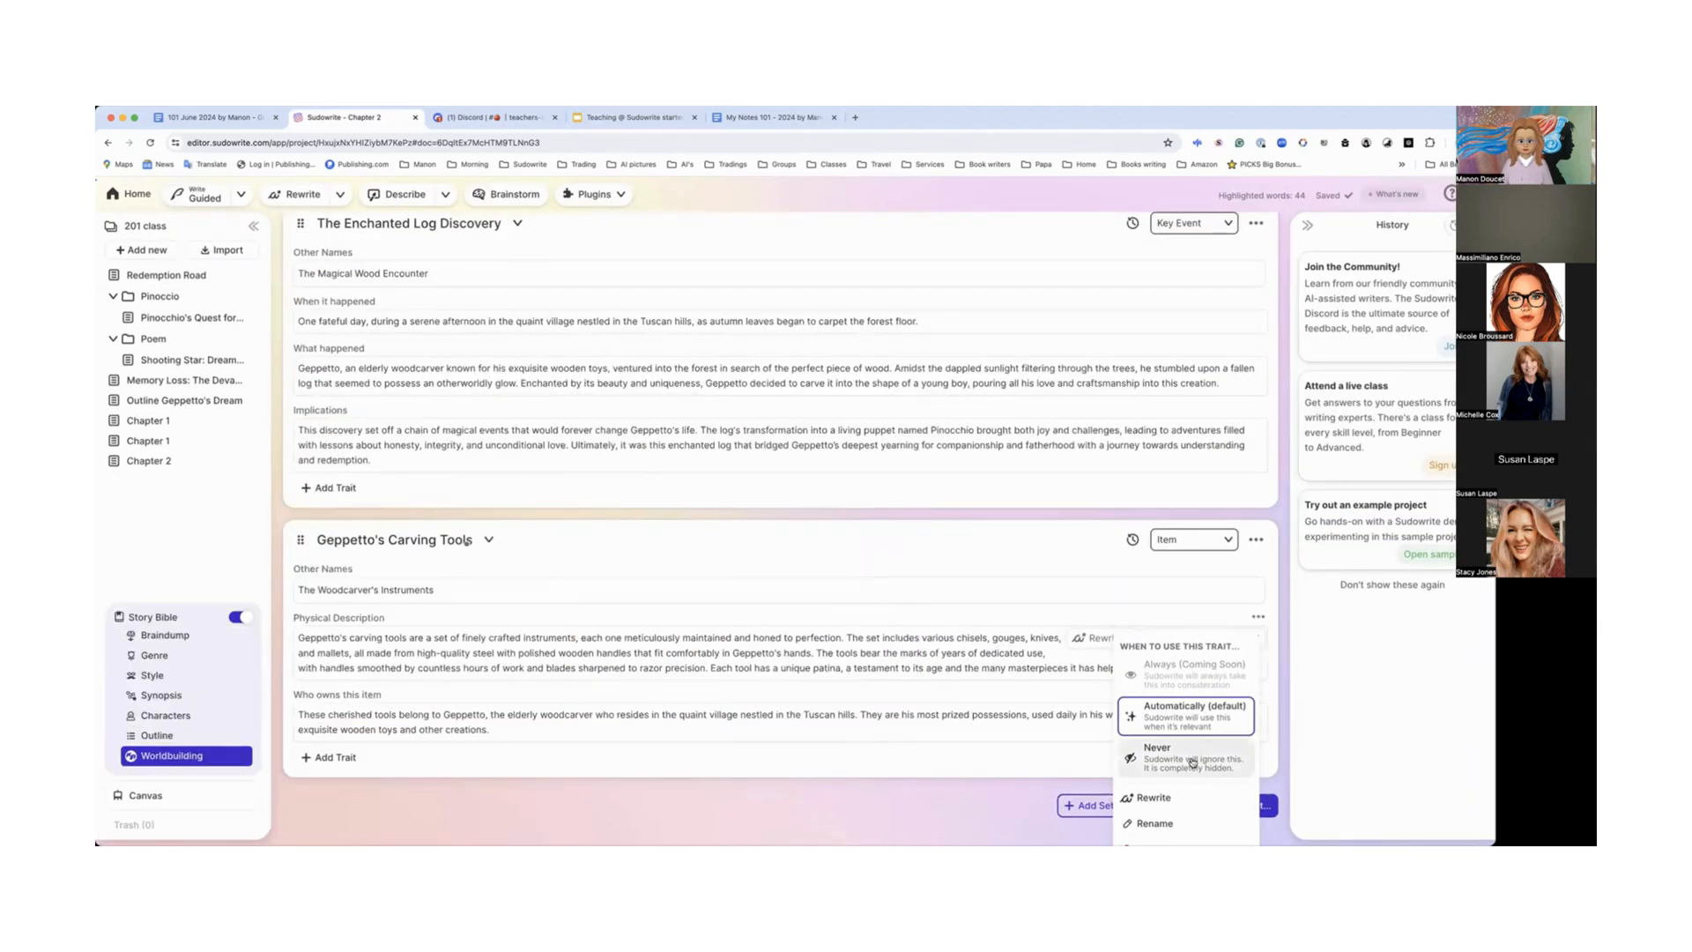
scroll(1192, 764, "down", 1)
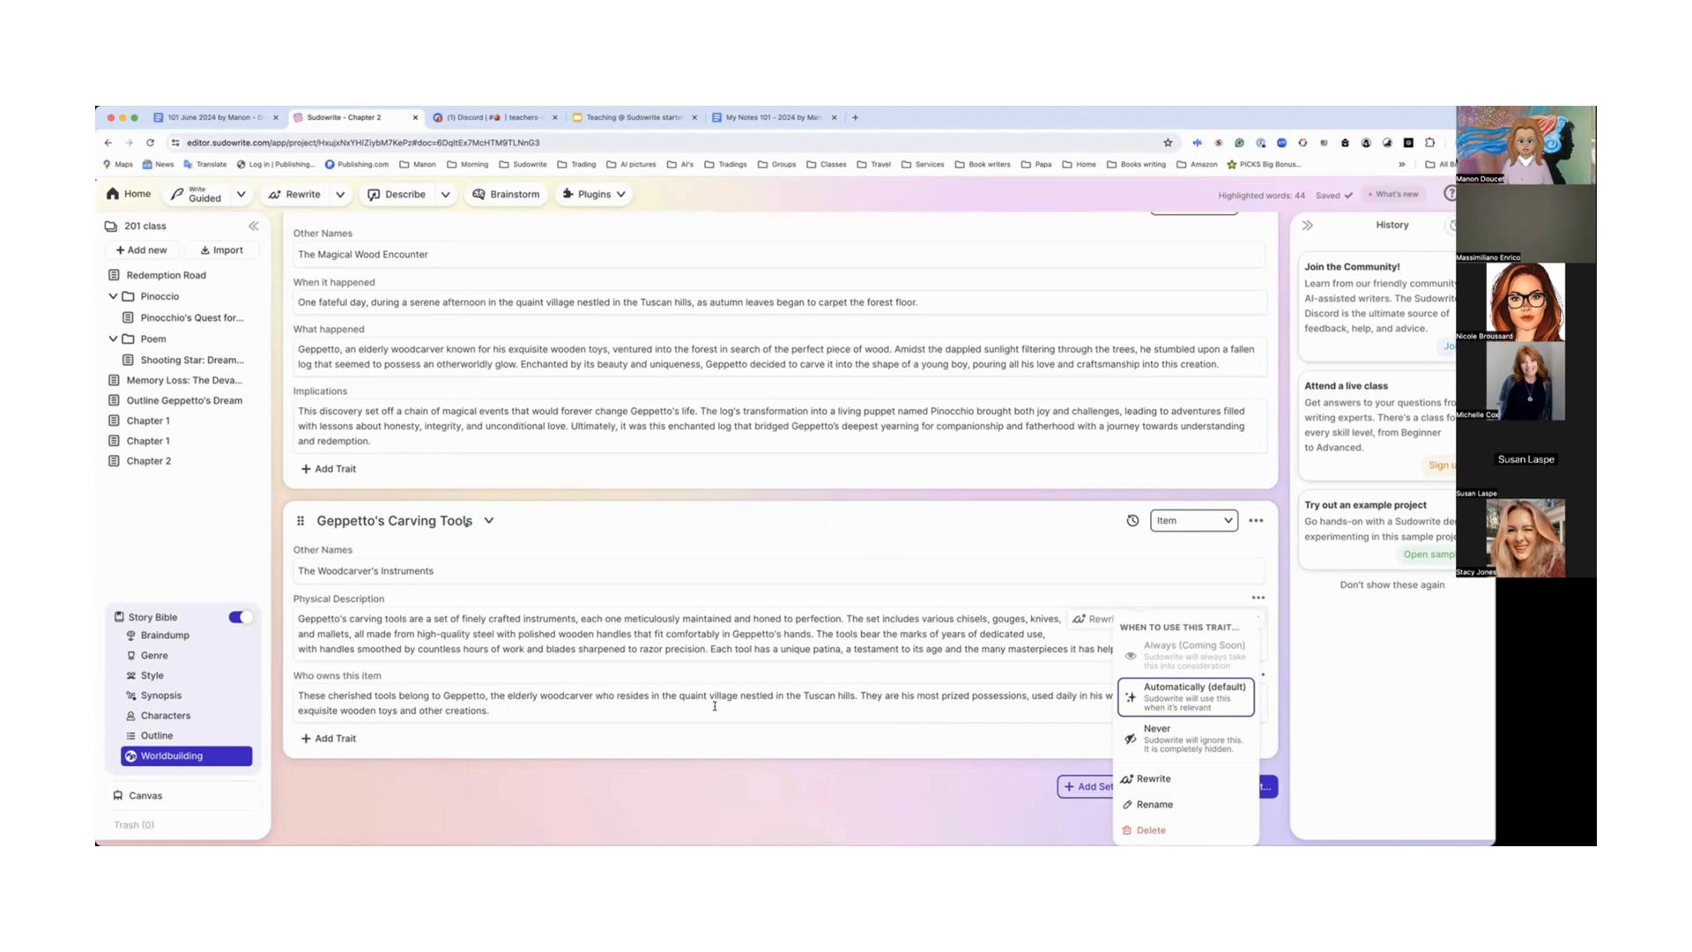
Step: Rewrite the "Who owns this item" trait of Geppetto's Carving Tools with the custom instruction "With more colours details"
left_click(469, 704)
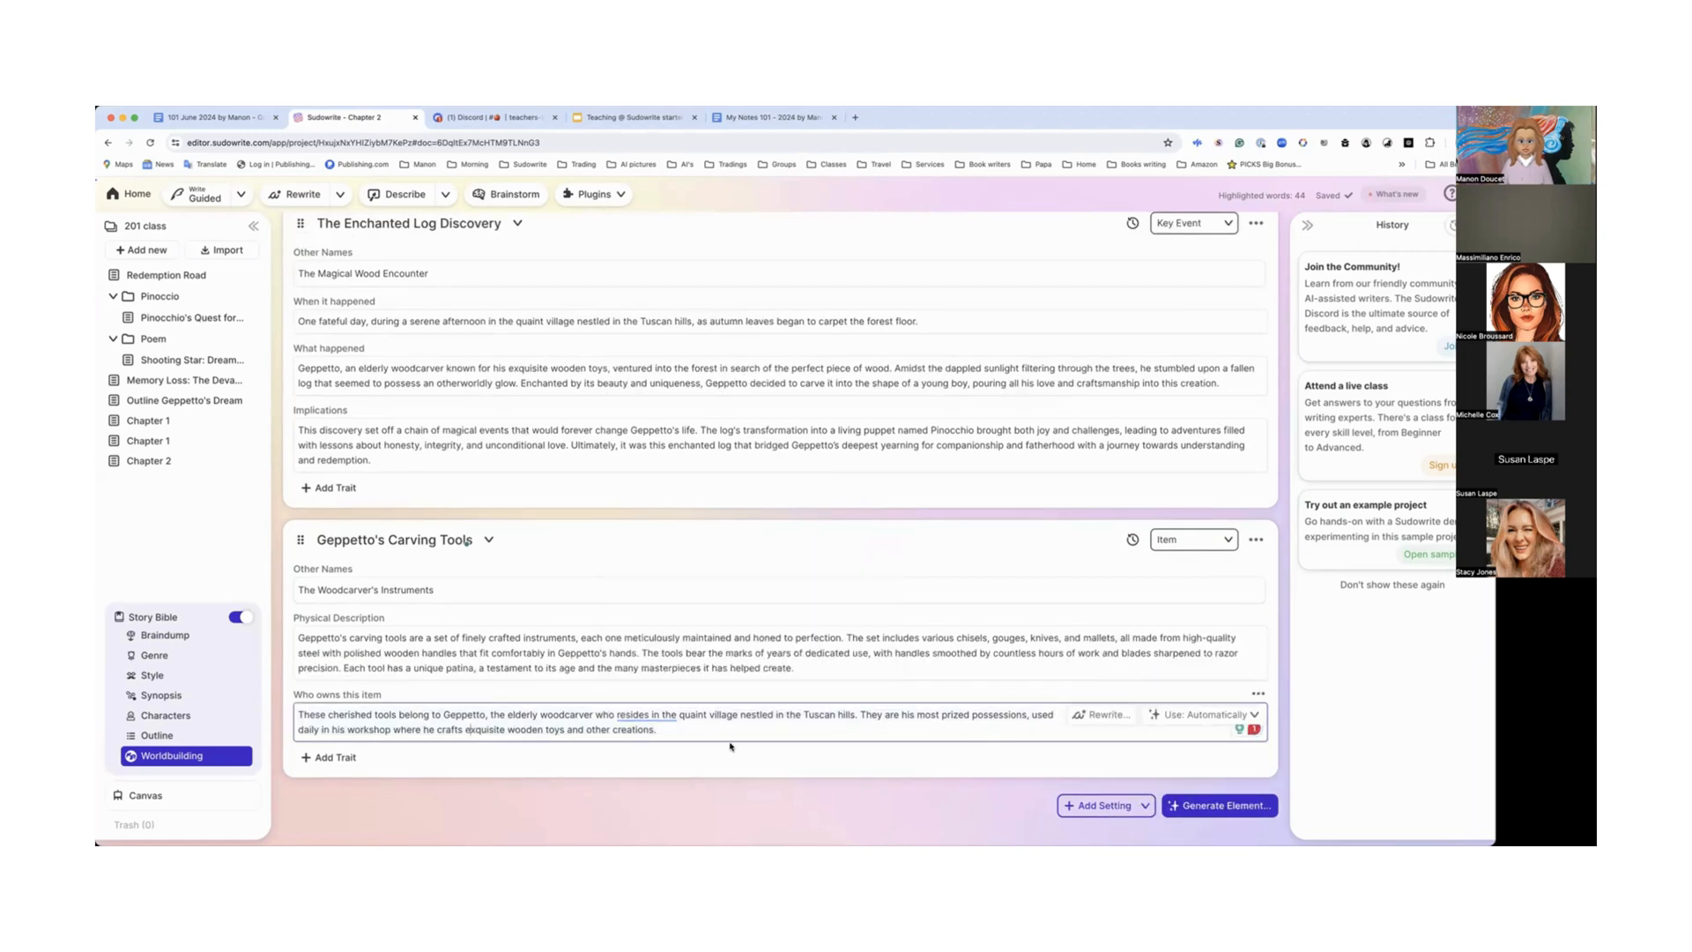
left_click_drag(675, 725, 279, 698)
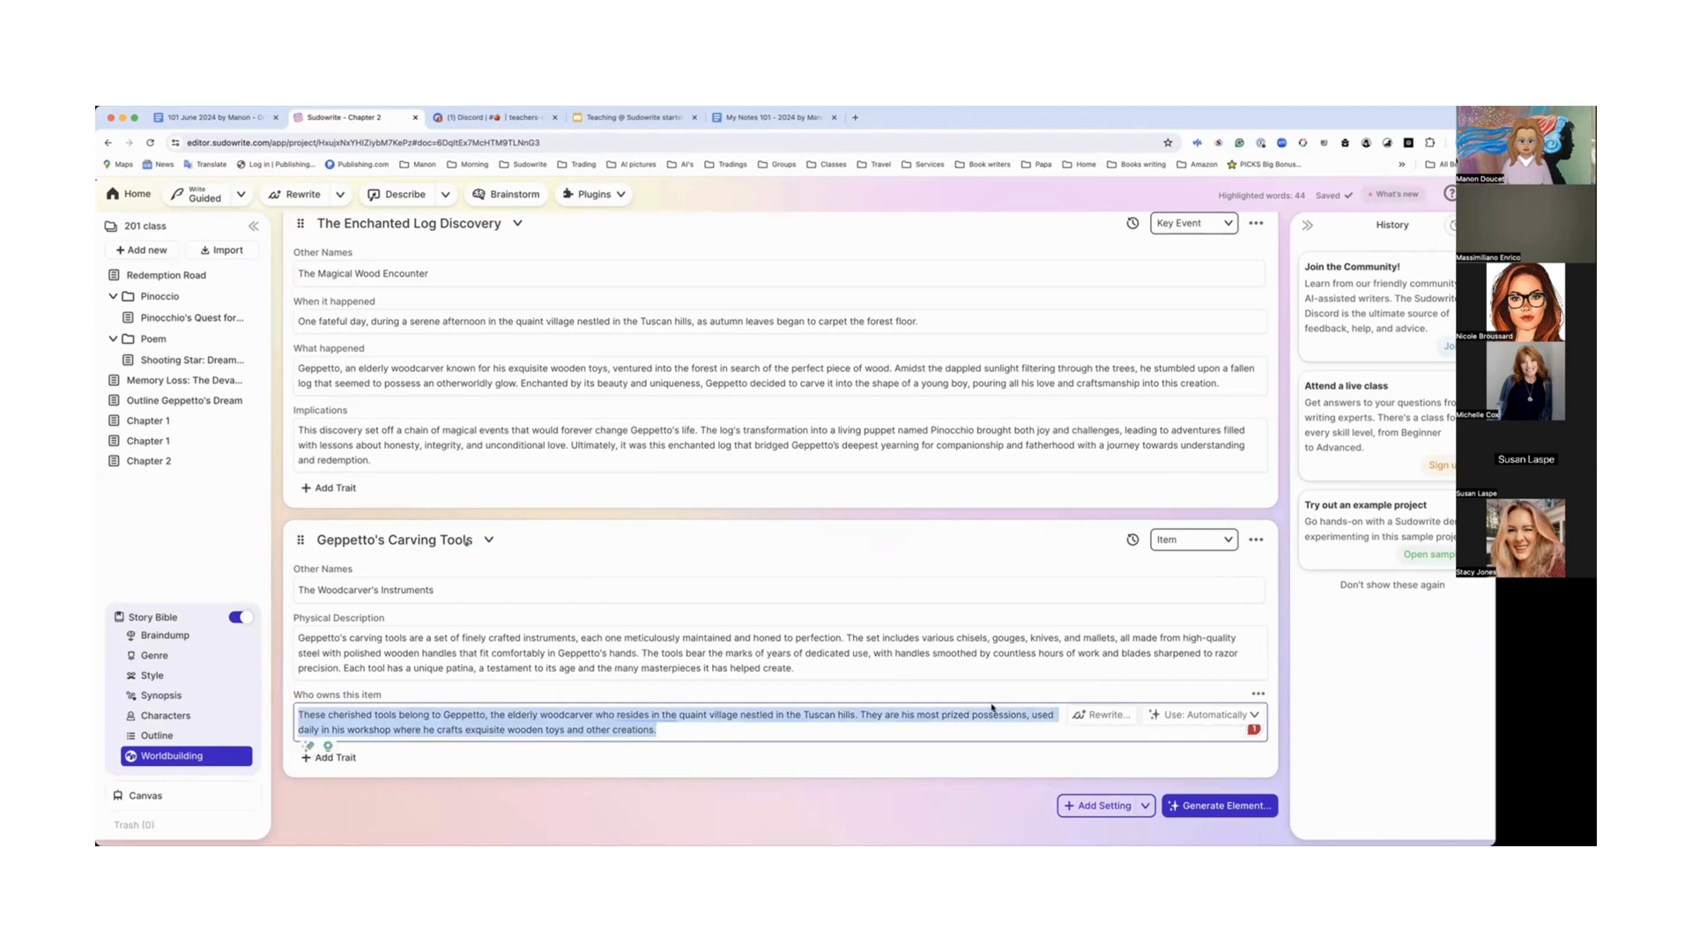
left_click(1082, 719)
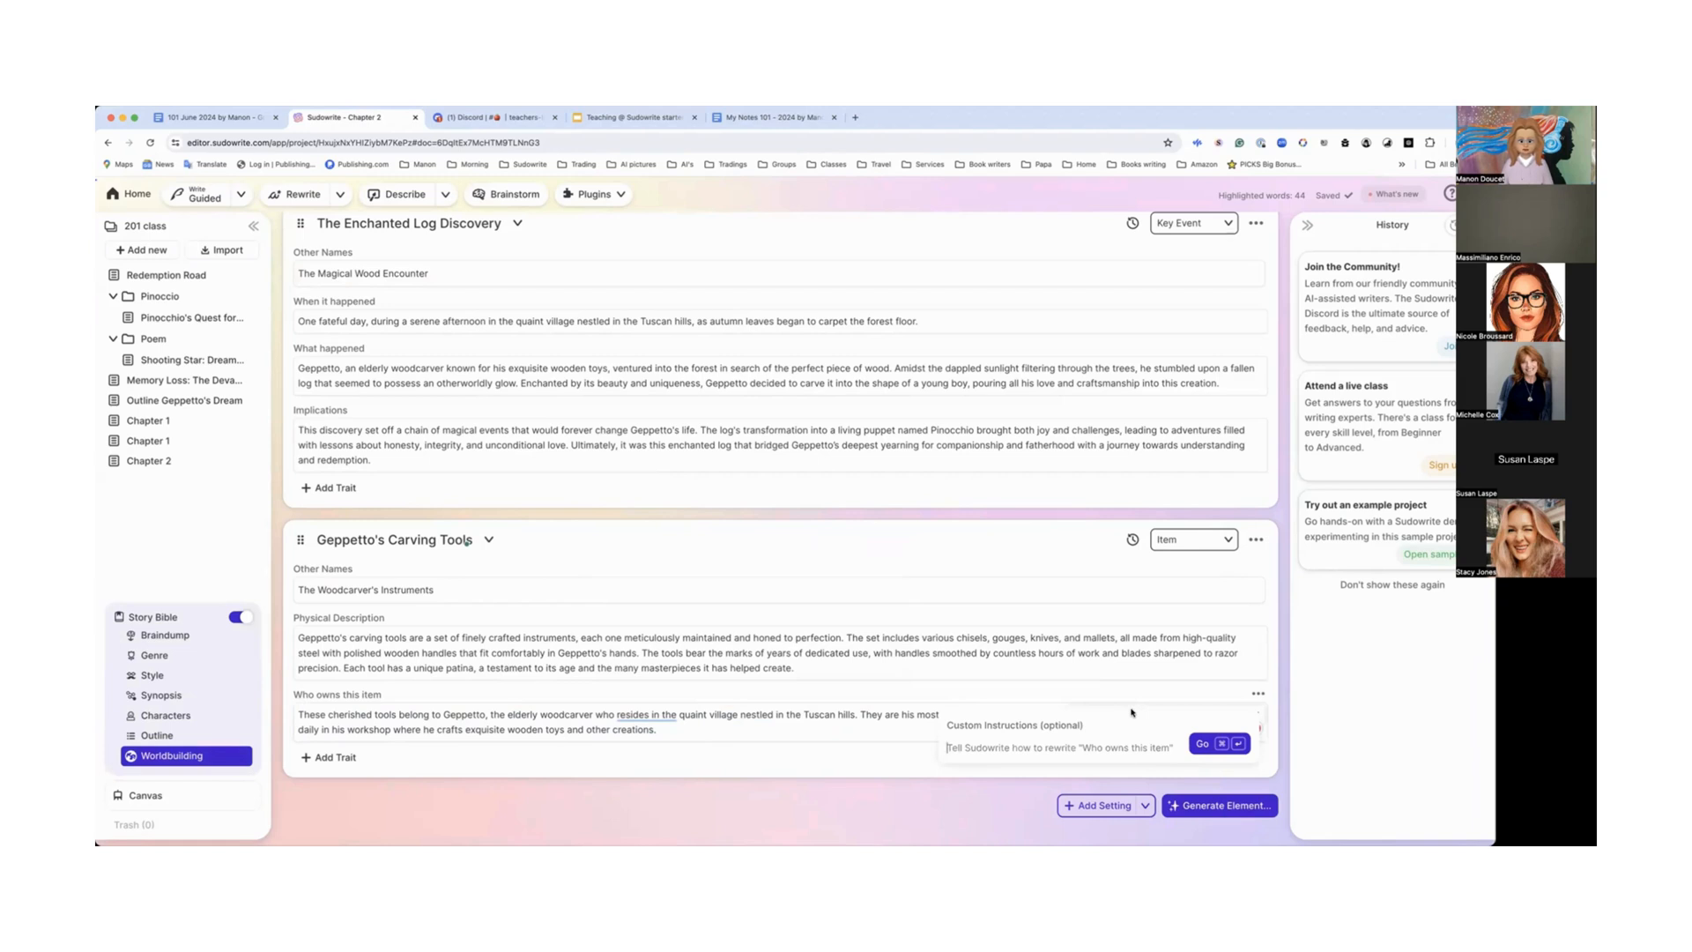
type("With more colours details")
left_click(1201, 746)
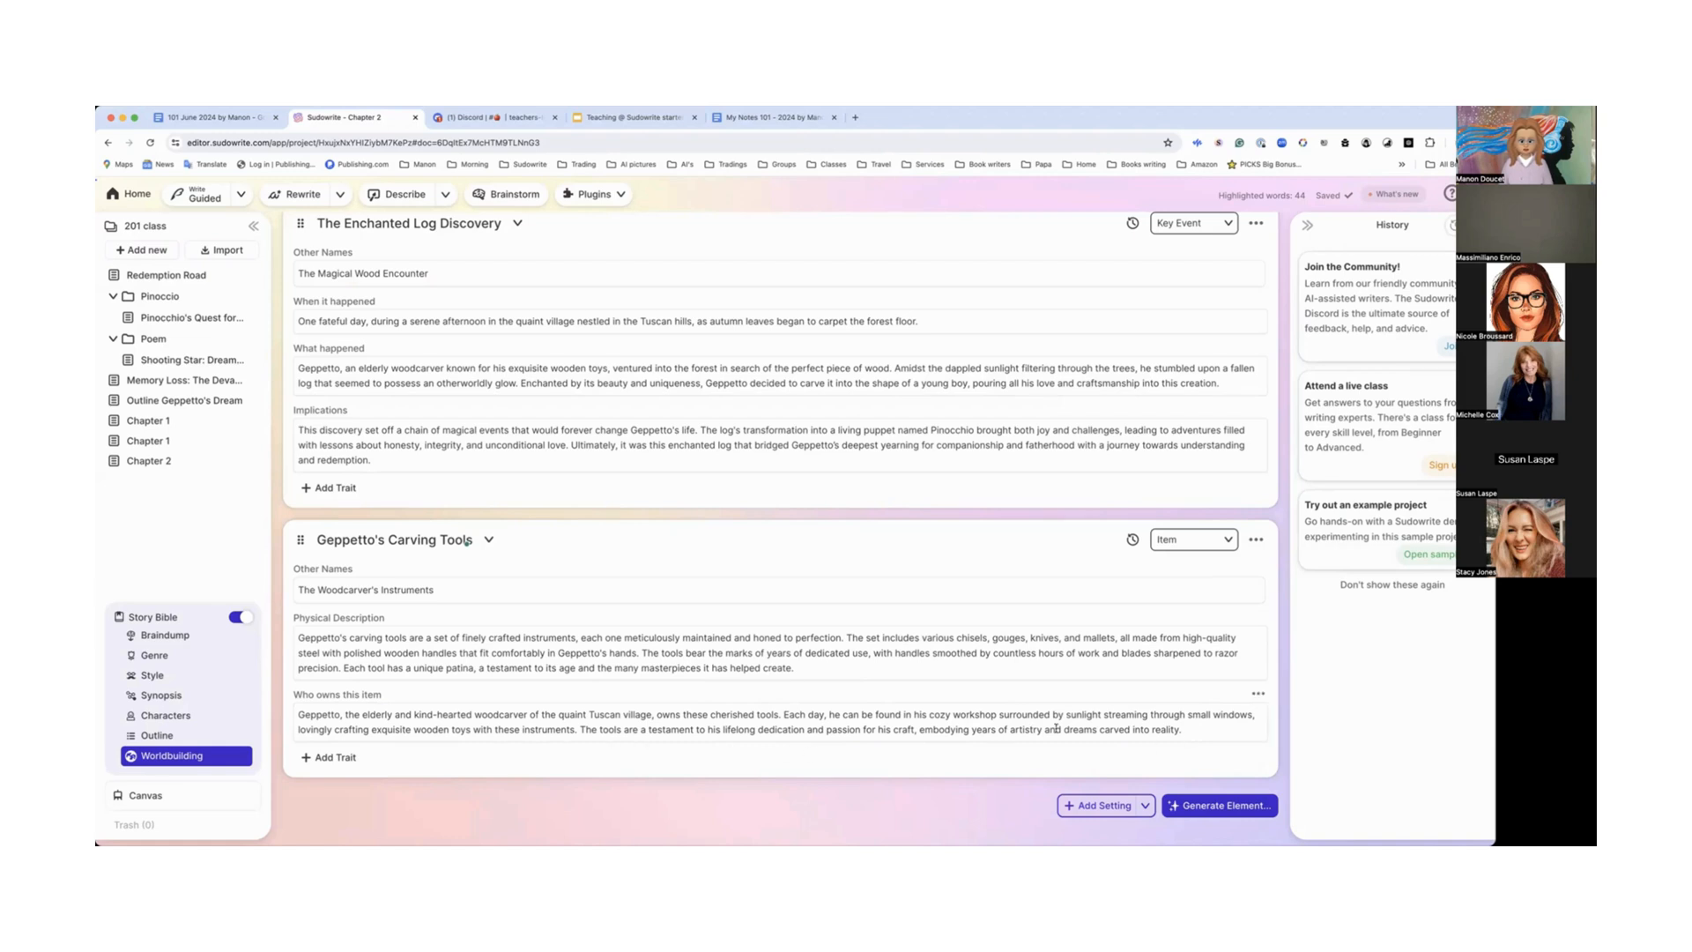
Step: Look over the rewritten "Who owns this item" trait and its usage options
left_click(1195, 729)
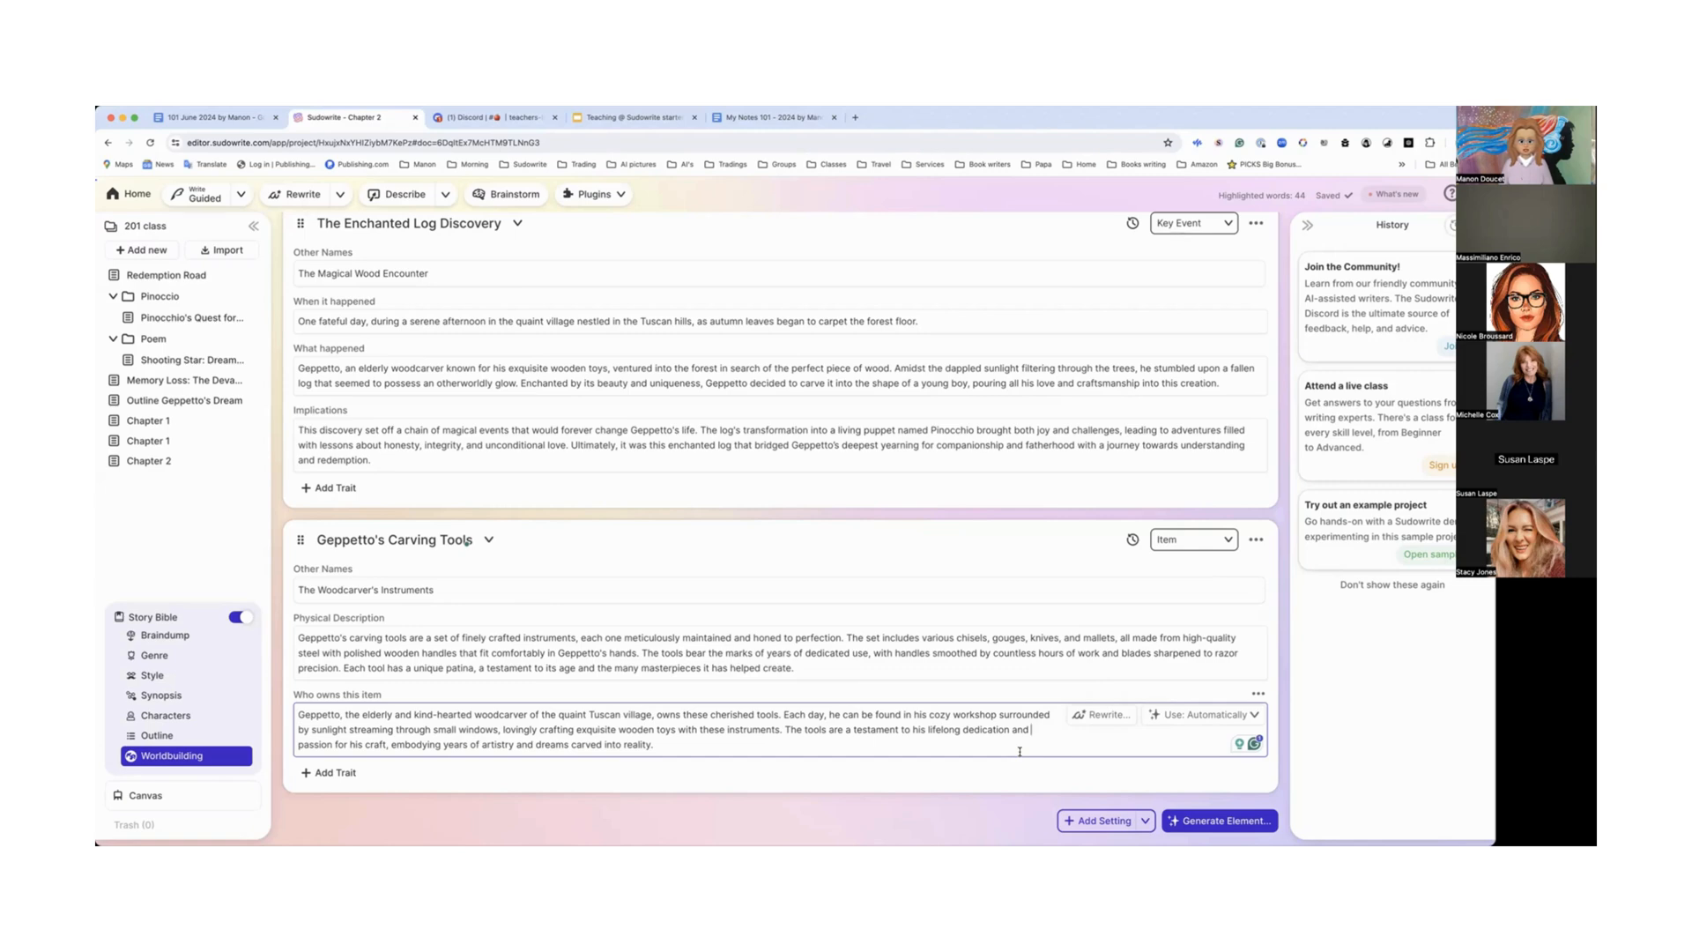
scroll(1029, 744, "up", 2)
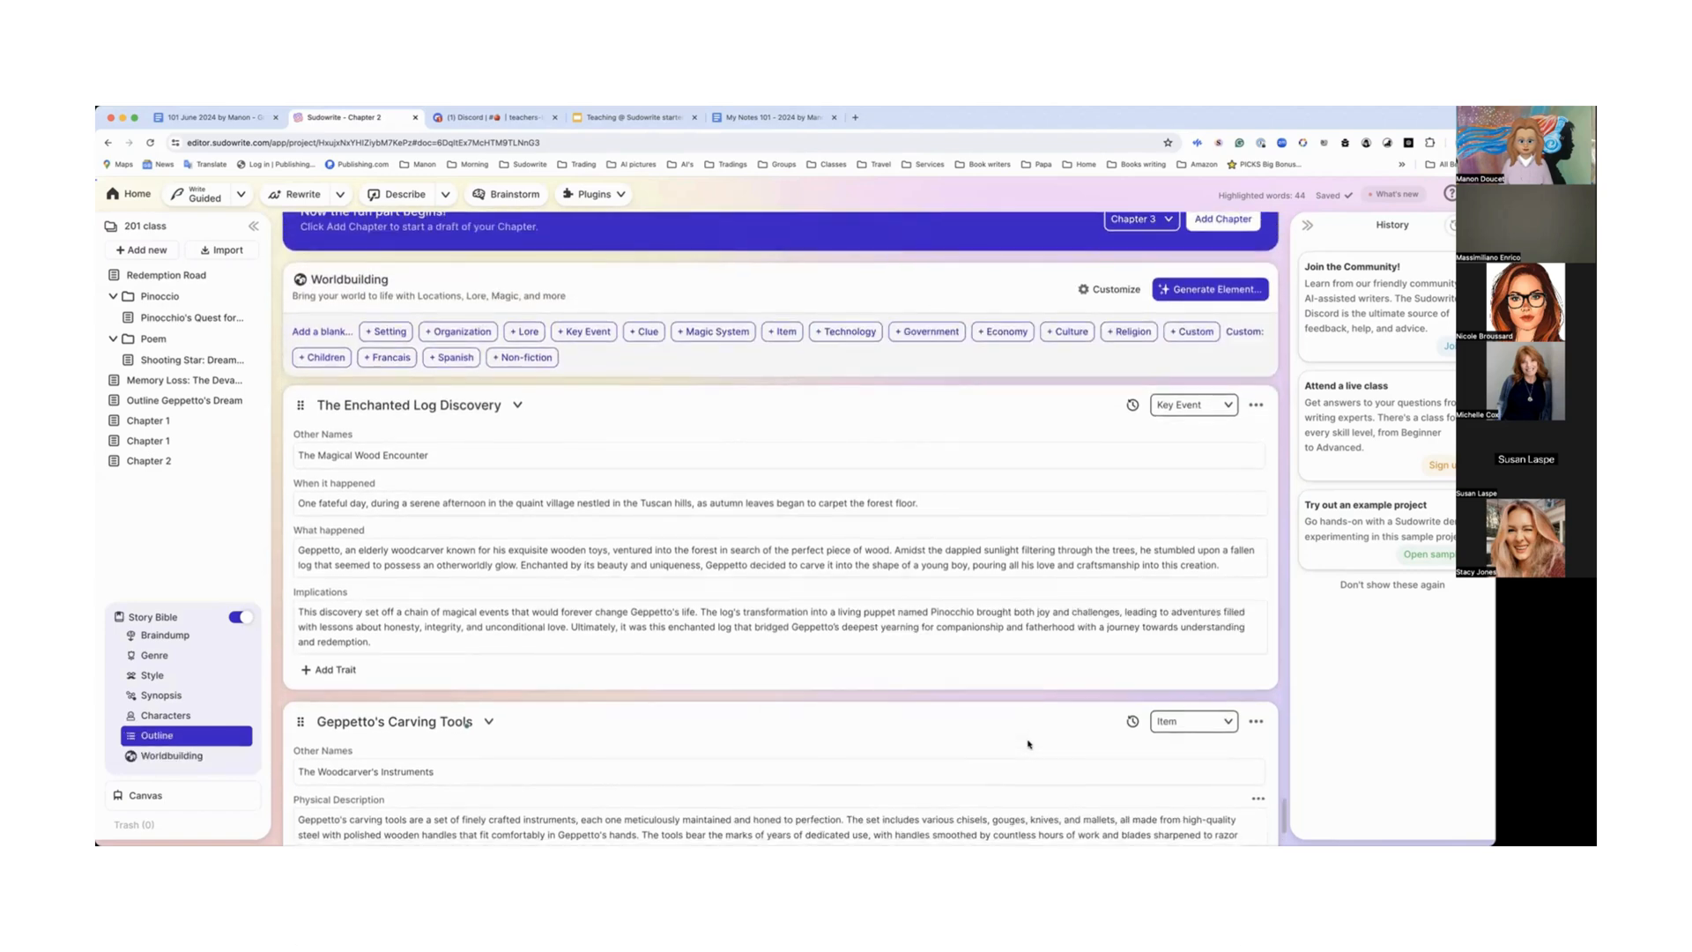
scroll(1029, 744, "down", 2)
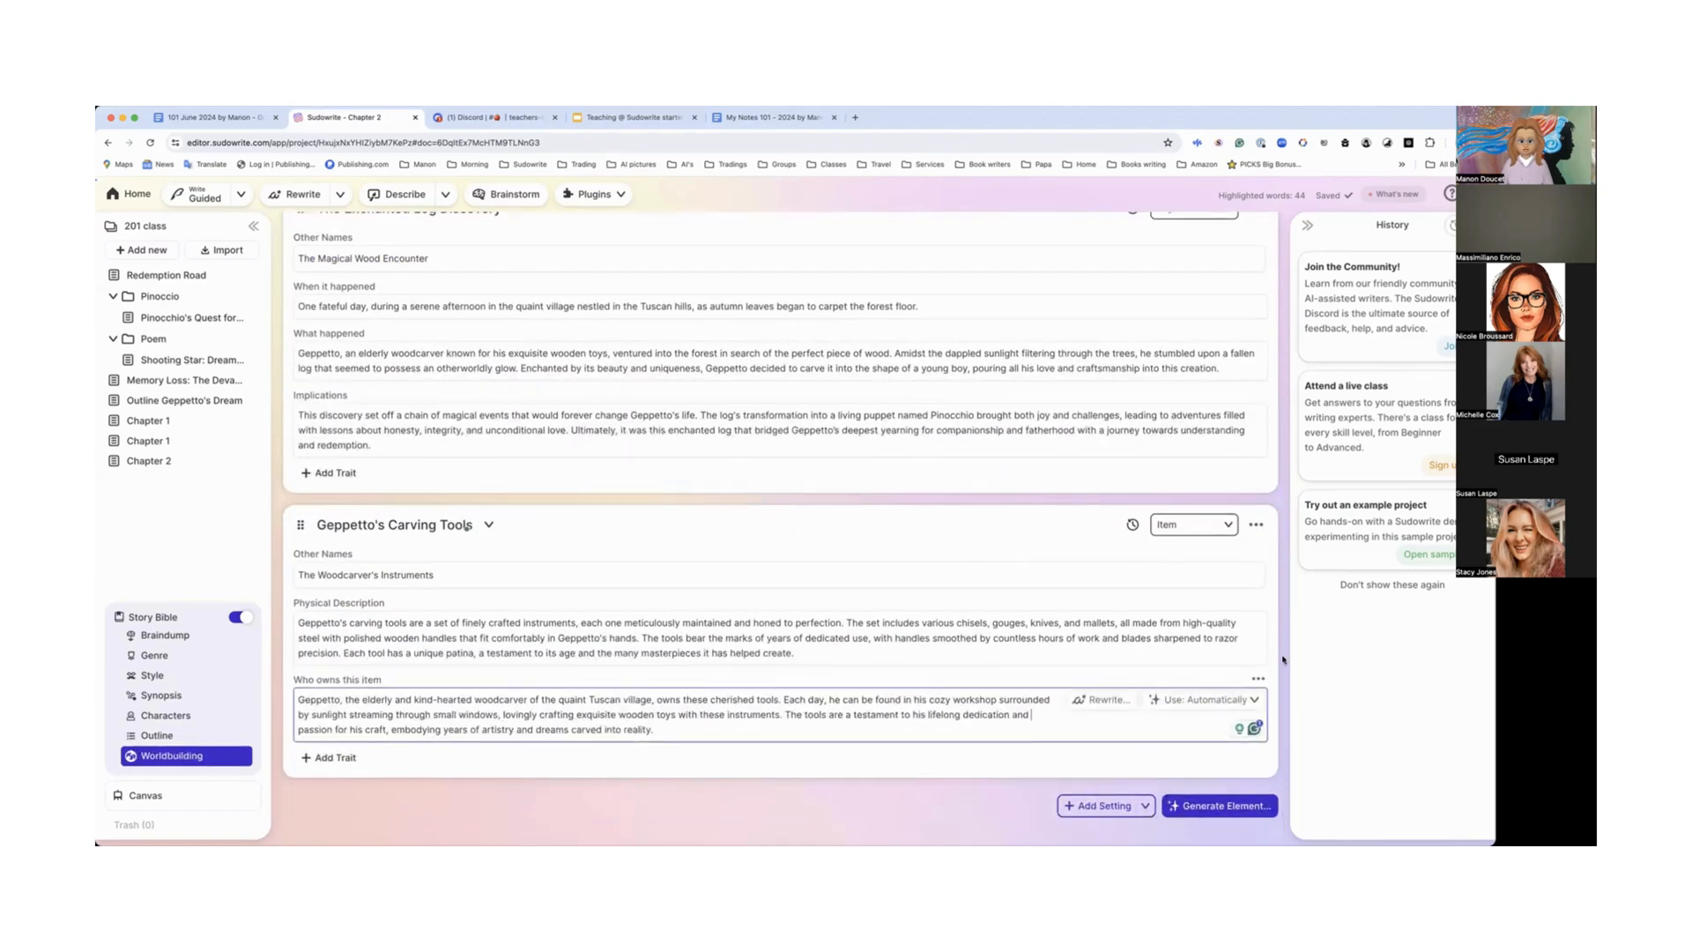
left_click(1270, 614)
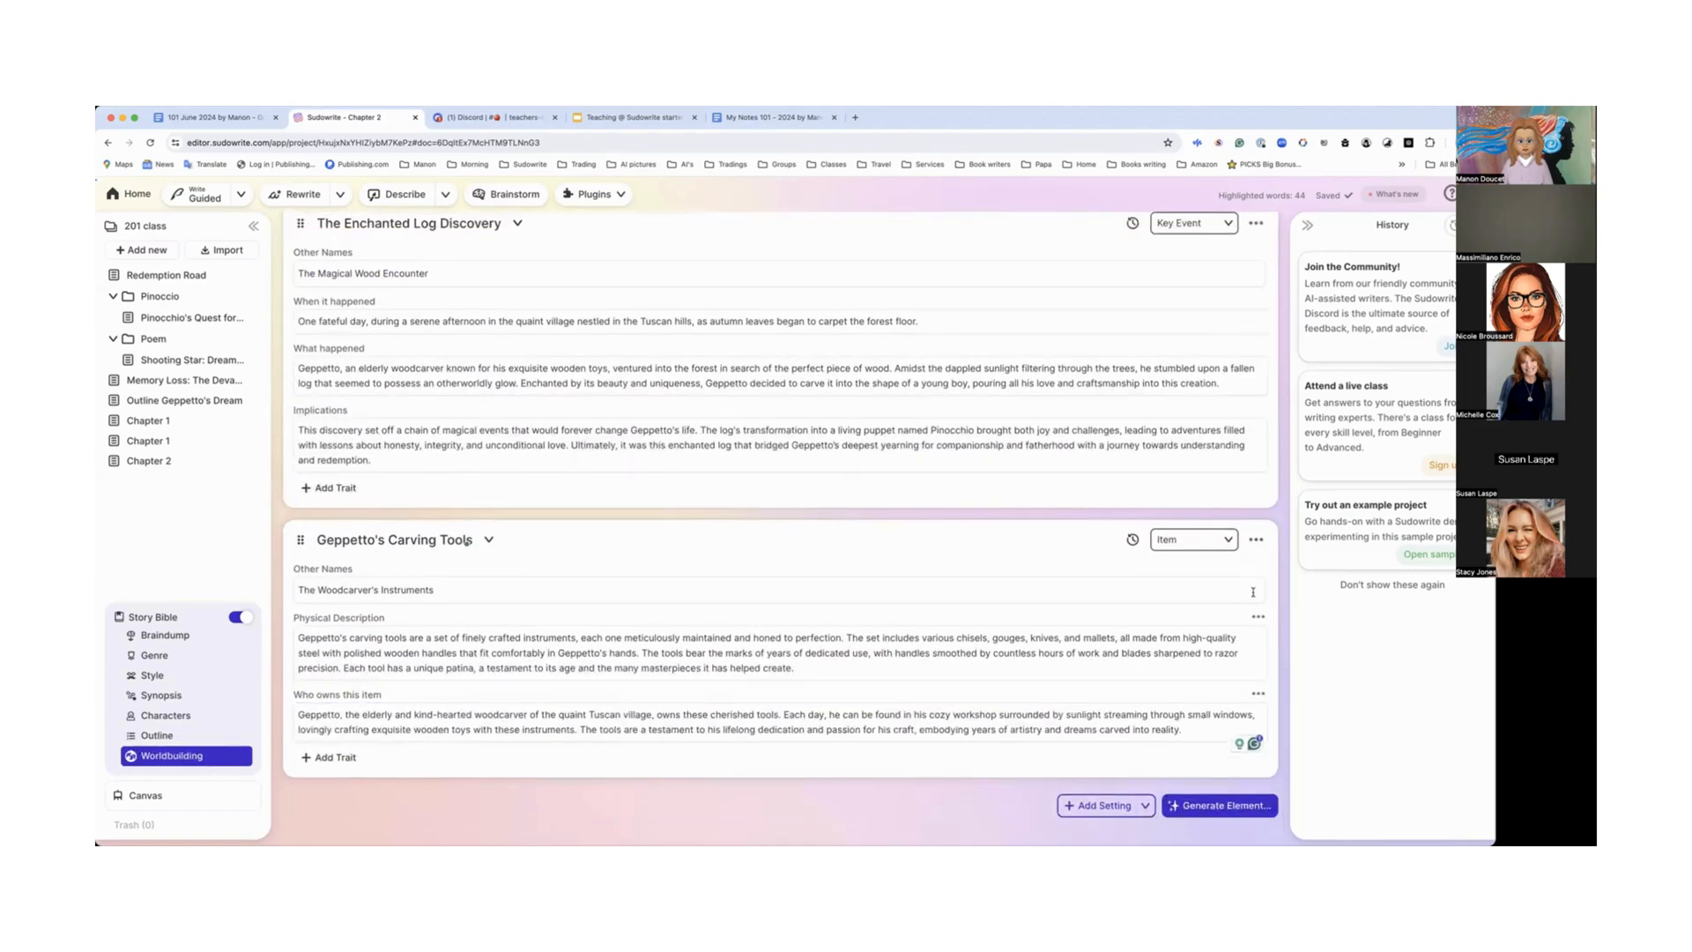
left_click(1259, 694)
scroll(1192, 794, "down", 2)
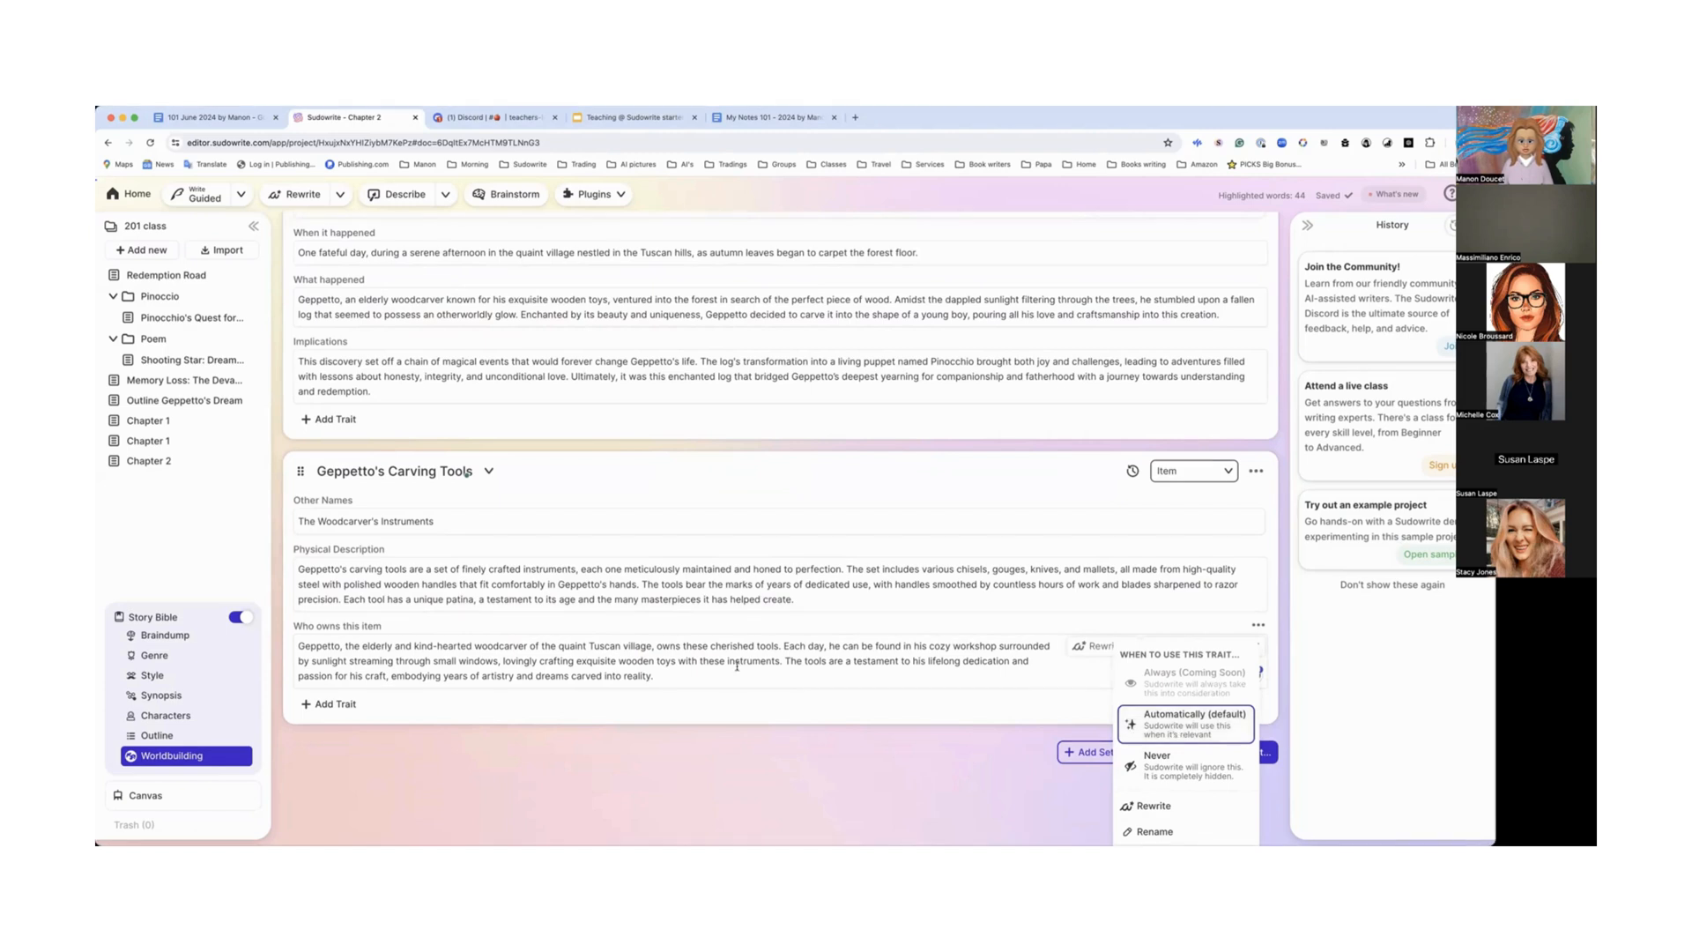
scroll(304, 489, "up", 1)
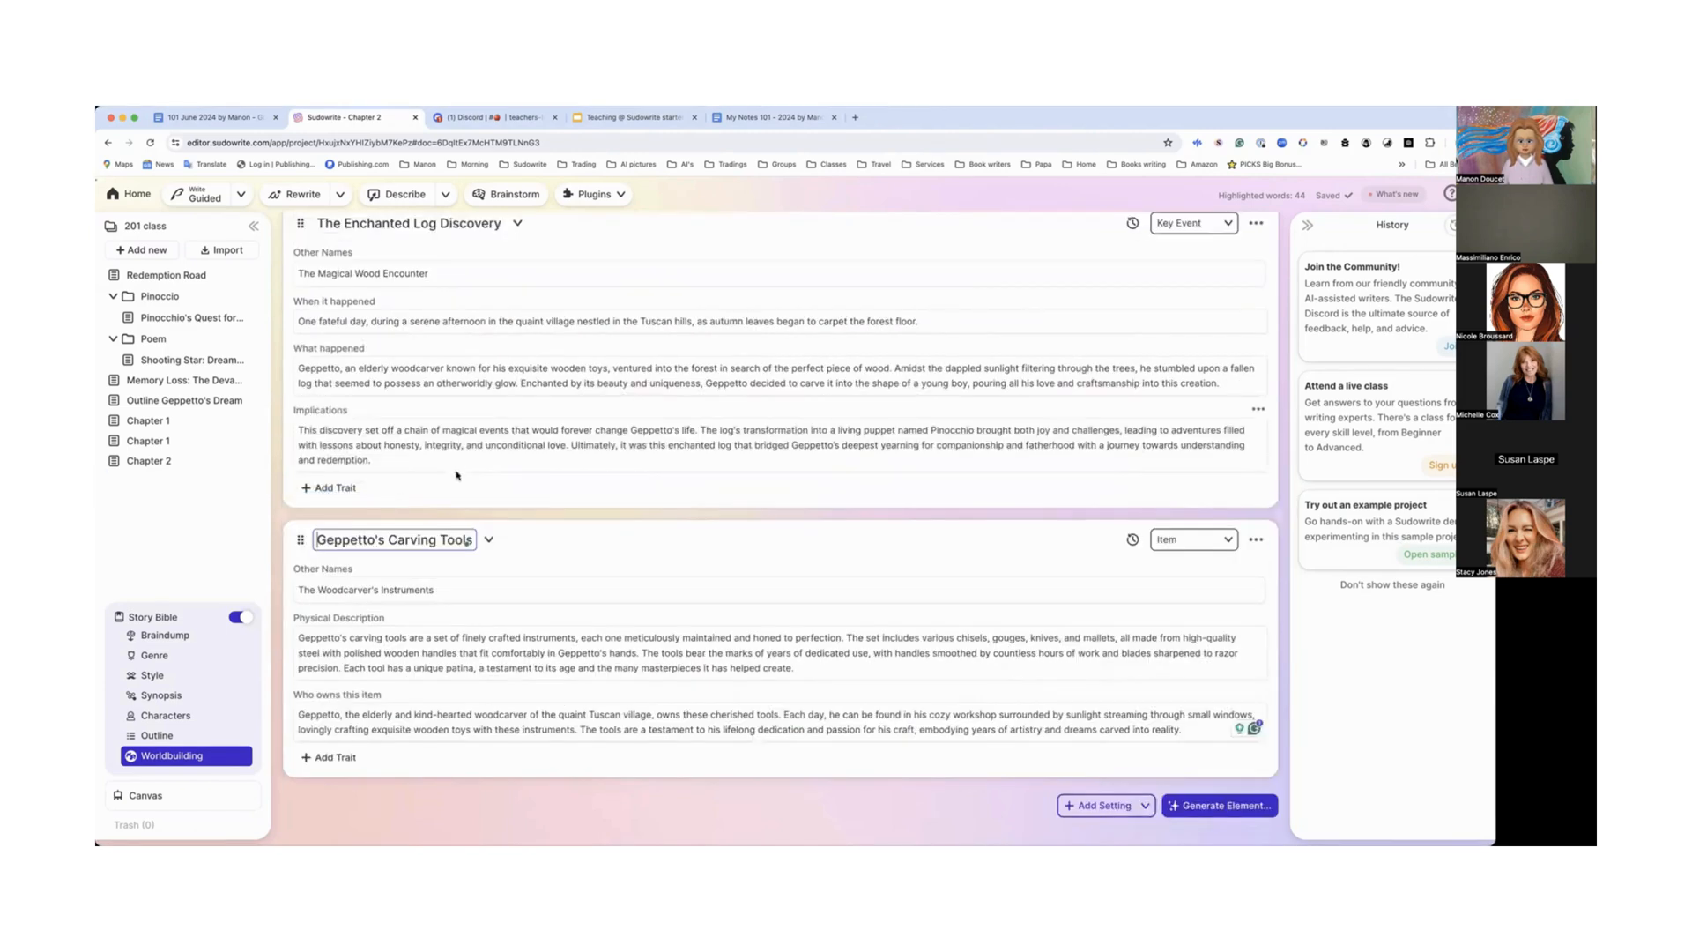
Step: View when the whole Geppetto's Carving Tools item is used, close the options unchanged, and return to the start of Worldbuilding
triple_click(430, 540)
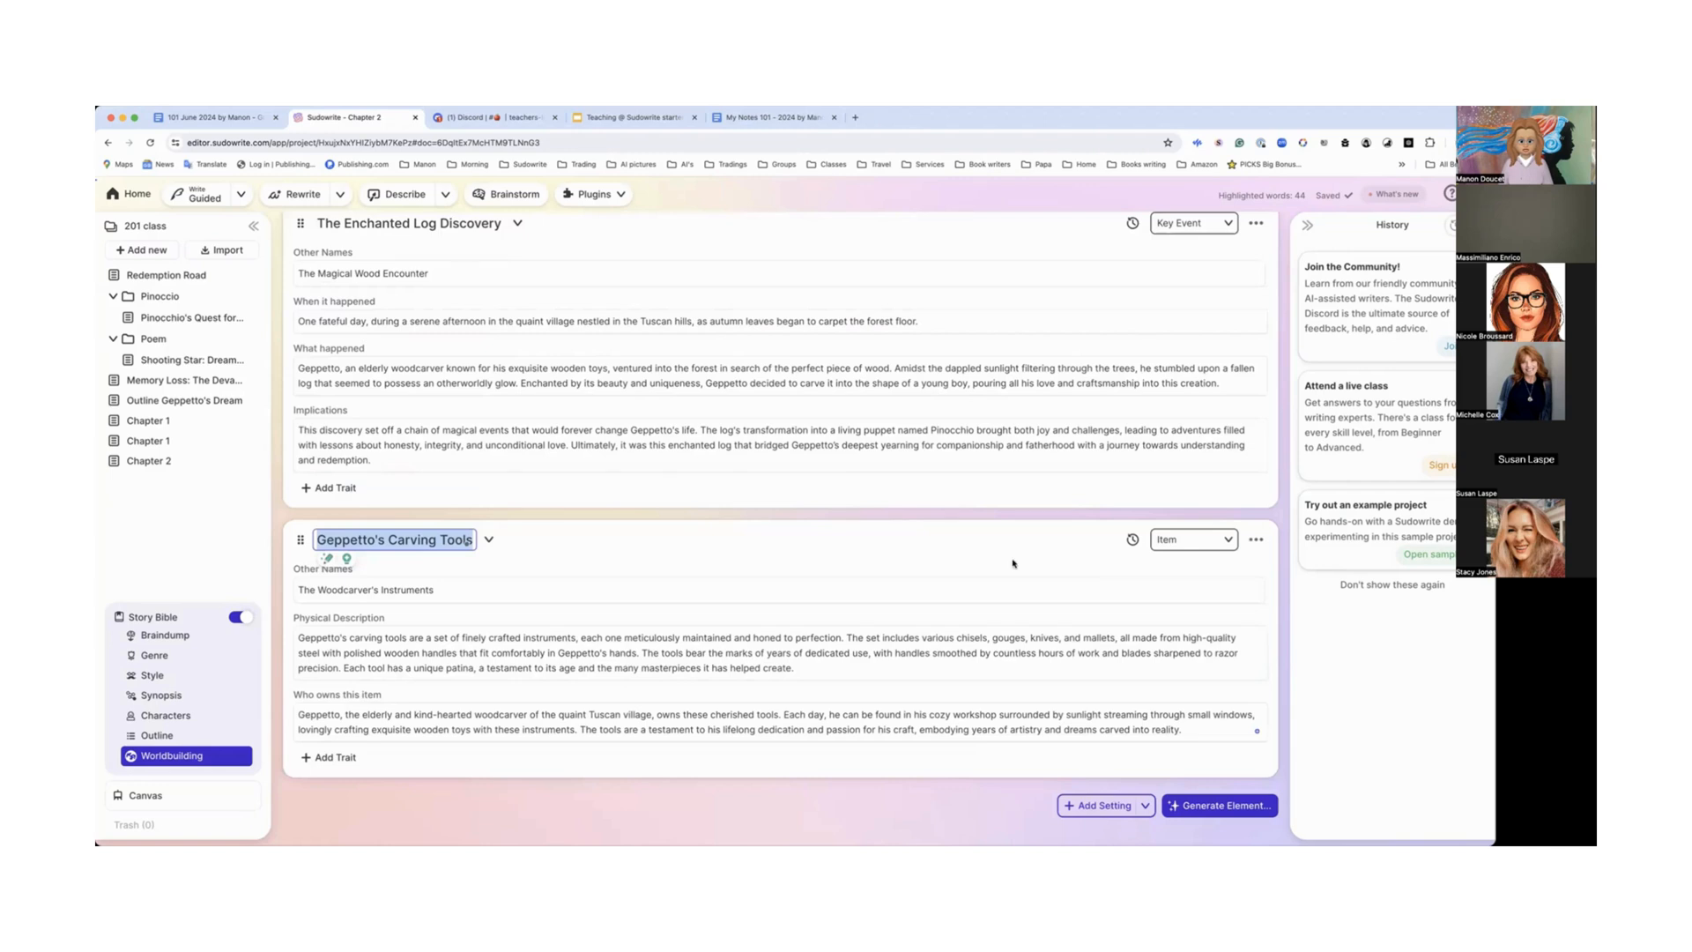
left_click(1256, 540)
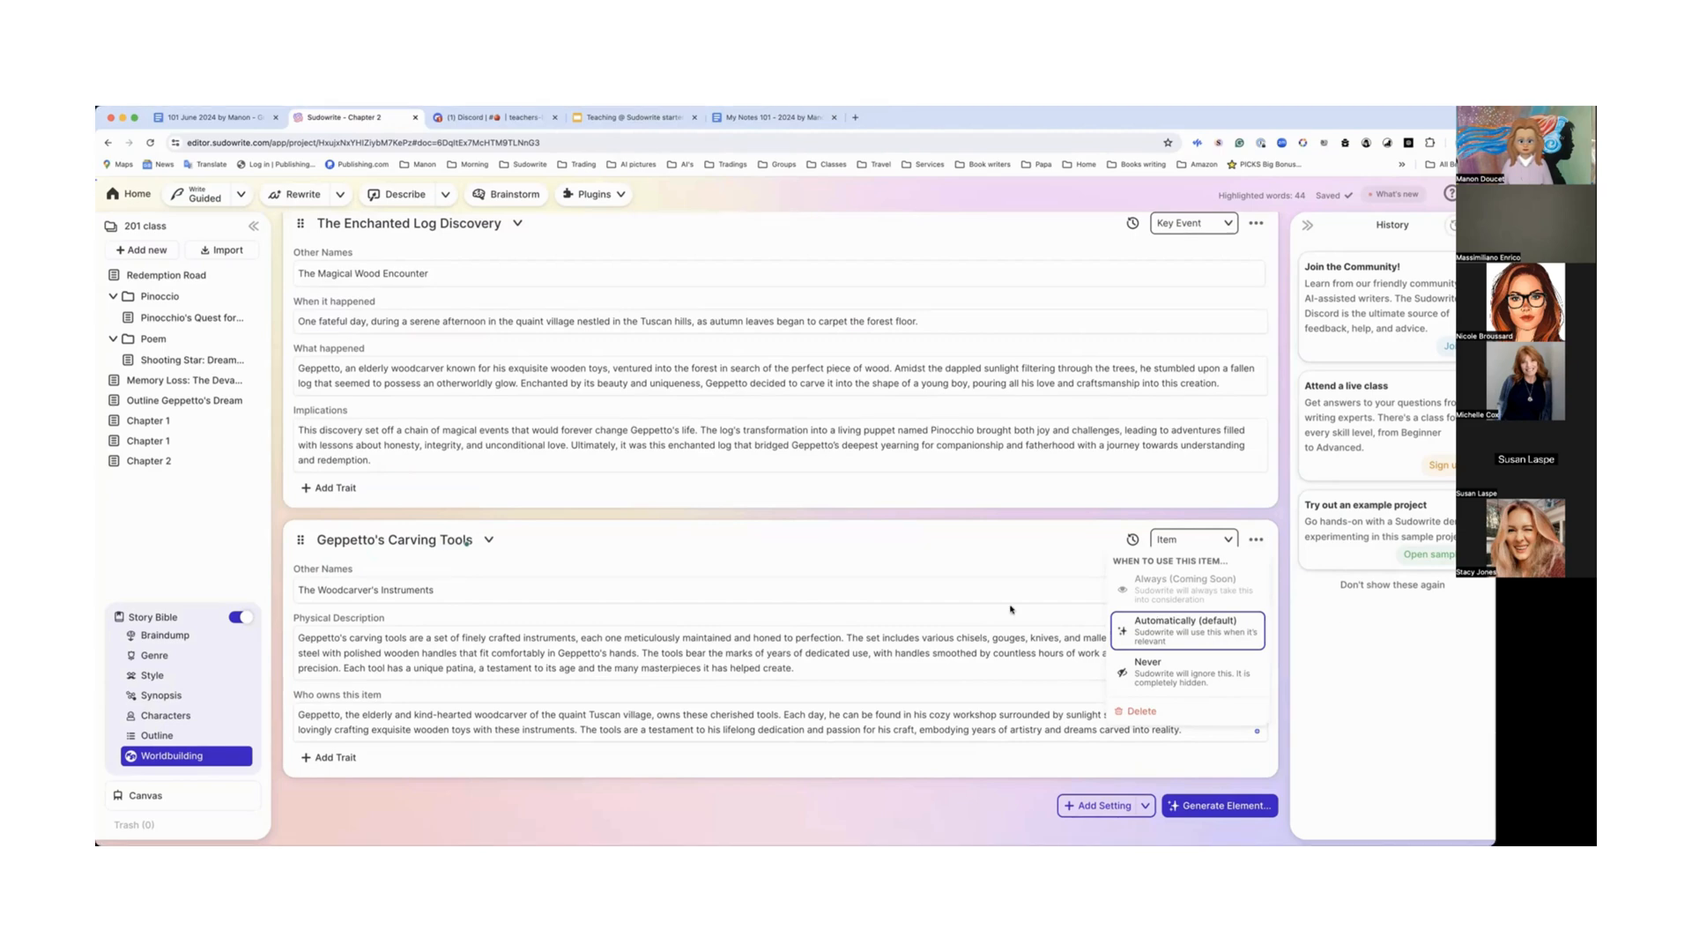
left_click(1028, 582)
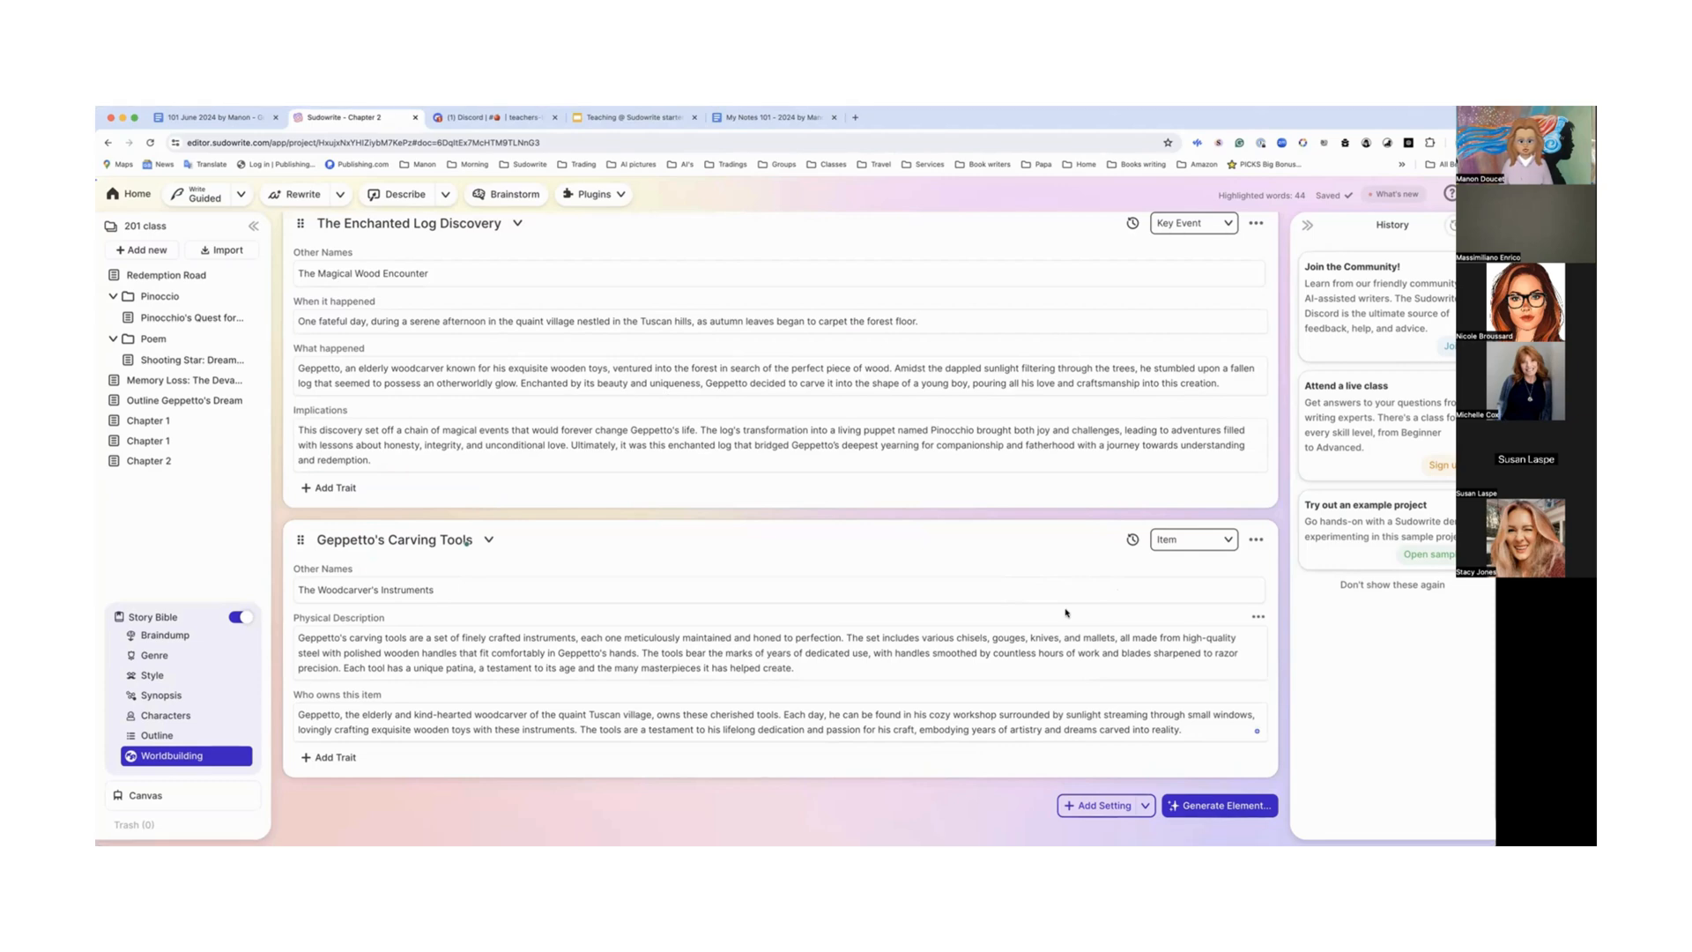
scroll(1054, 619, "up", 5)
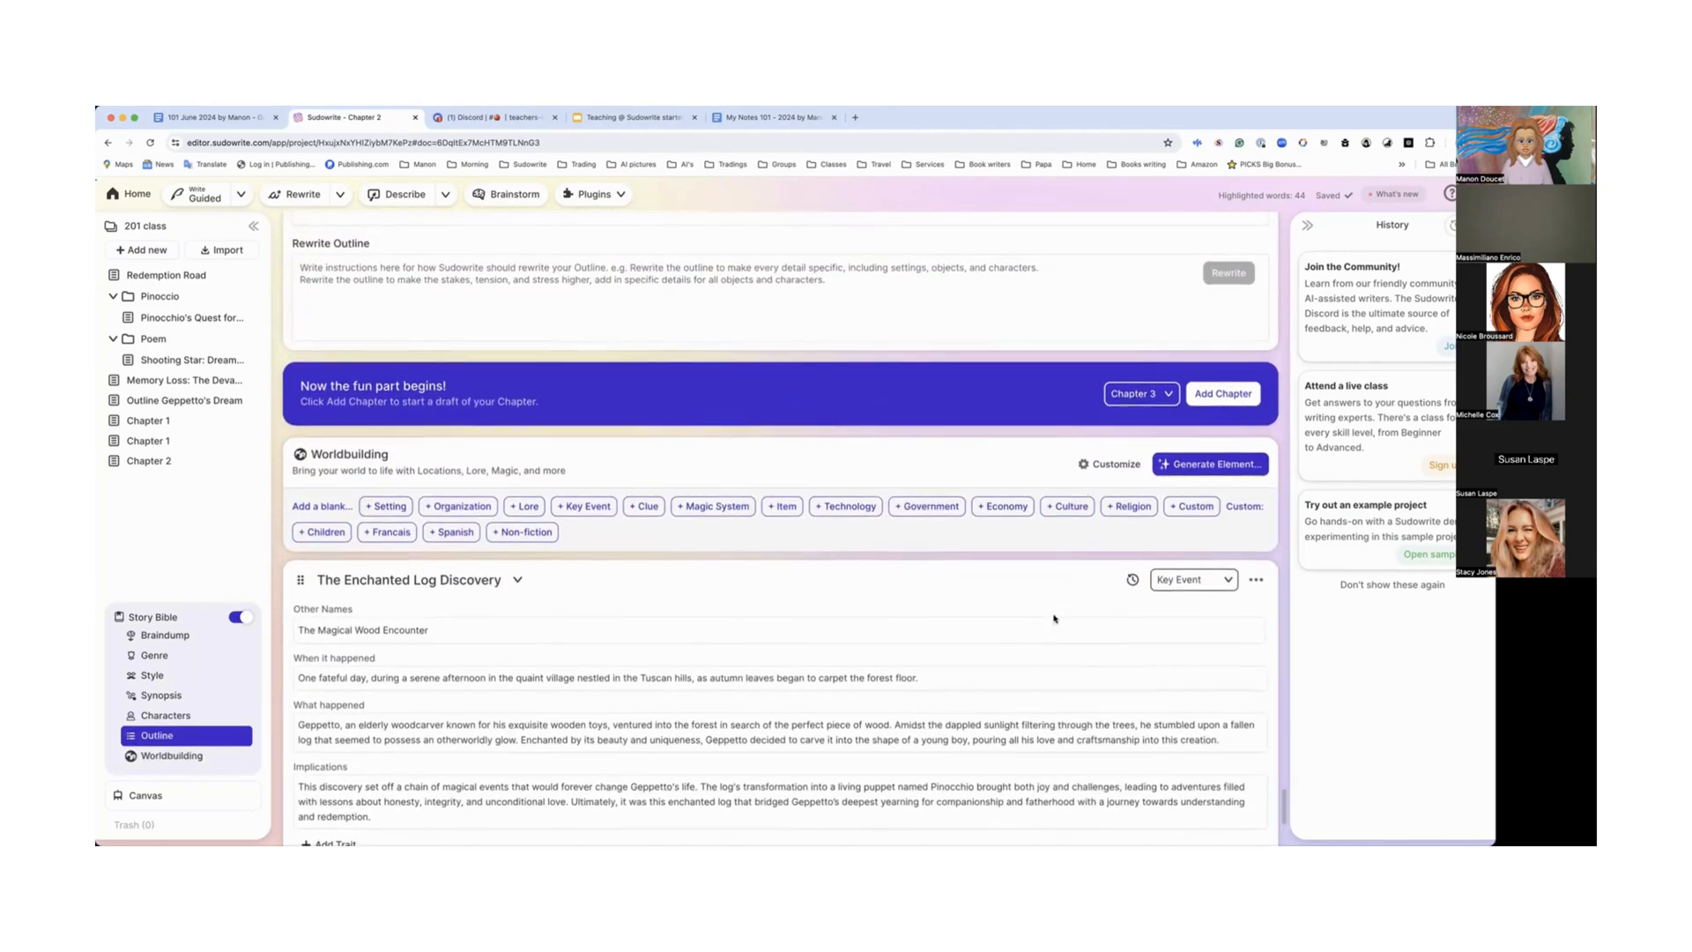
Step: Add a blank Francais element to Worldbuilding and look over its trait fields
scroll(1054, 619, "up", 3)
scroll(1054, 619, "down", 7)
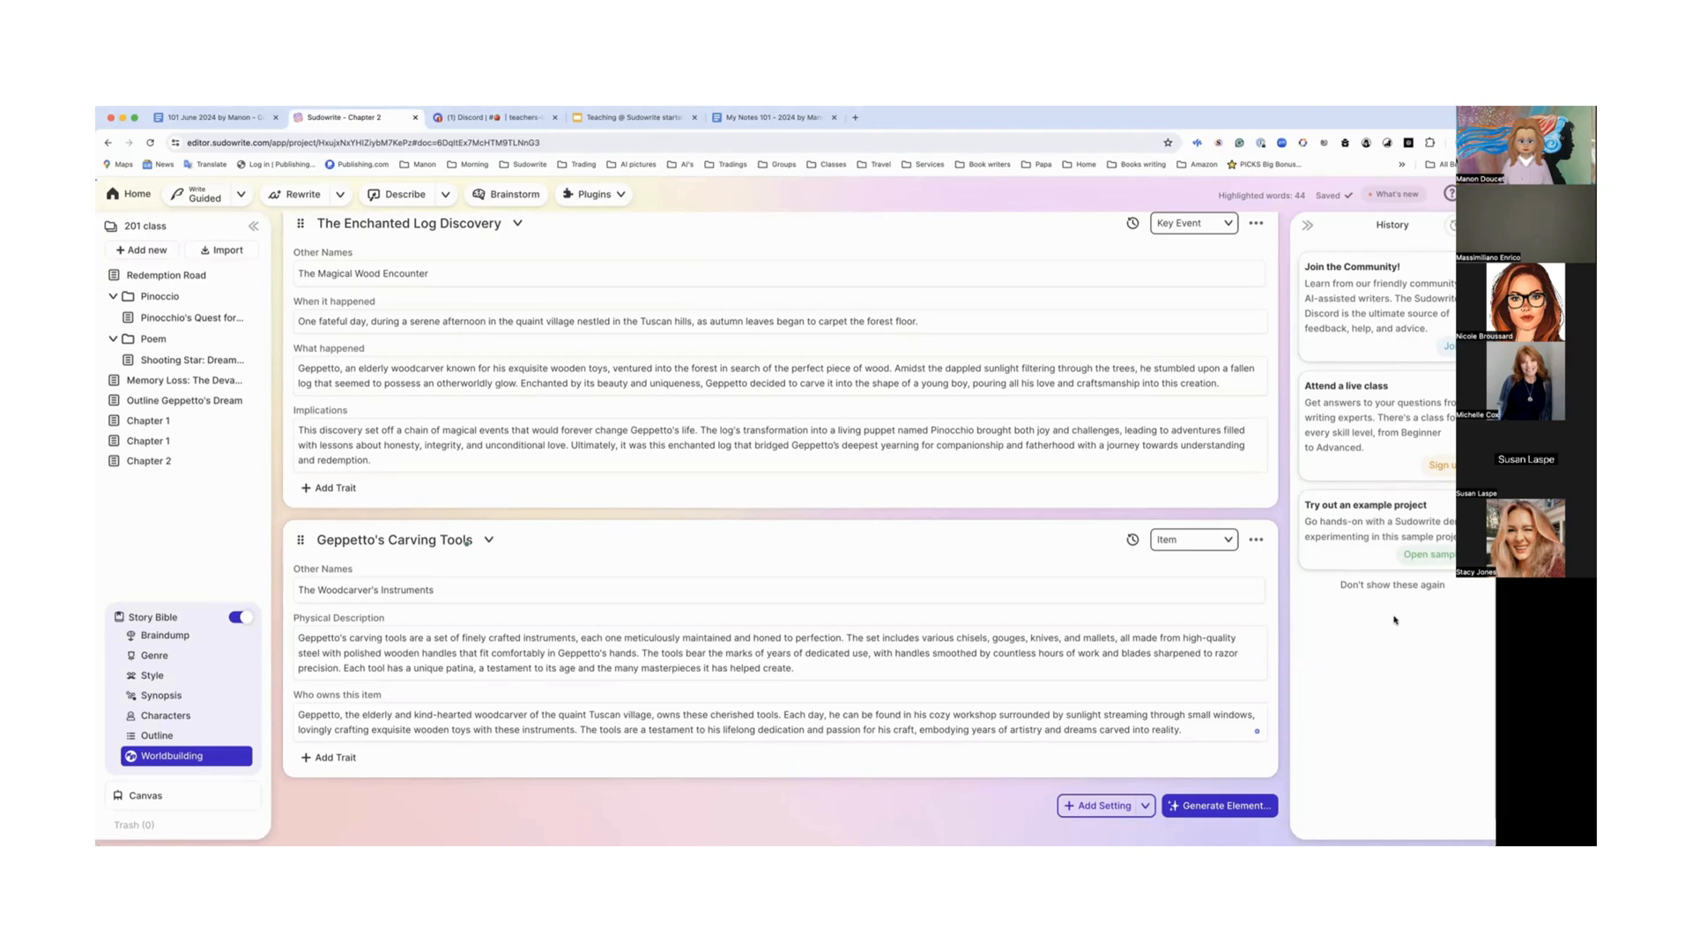
scroll(1151, 626, "up", 5)
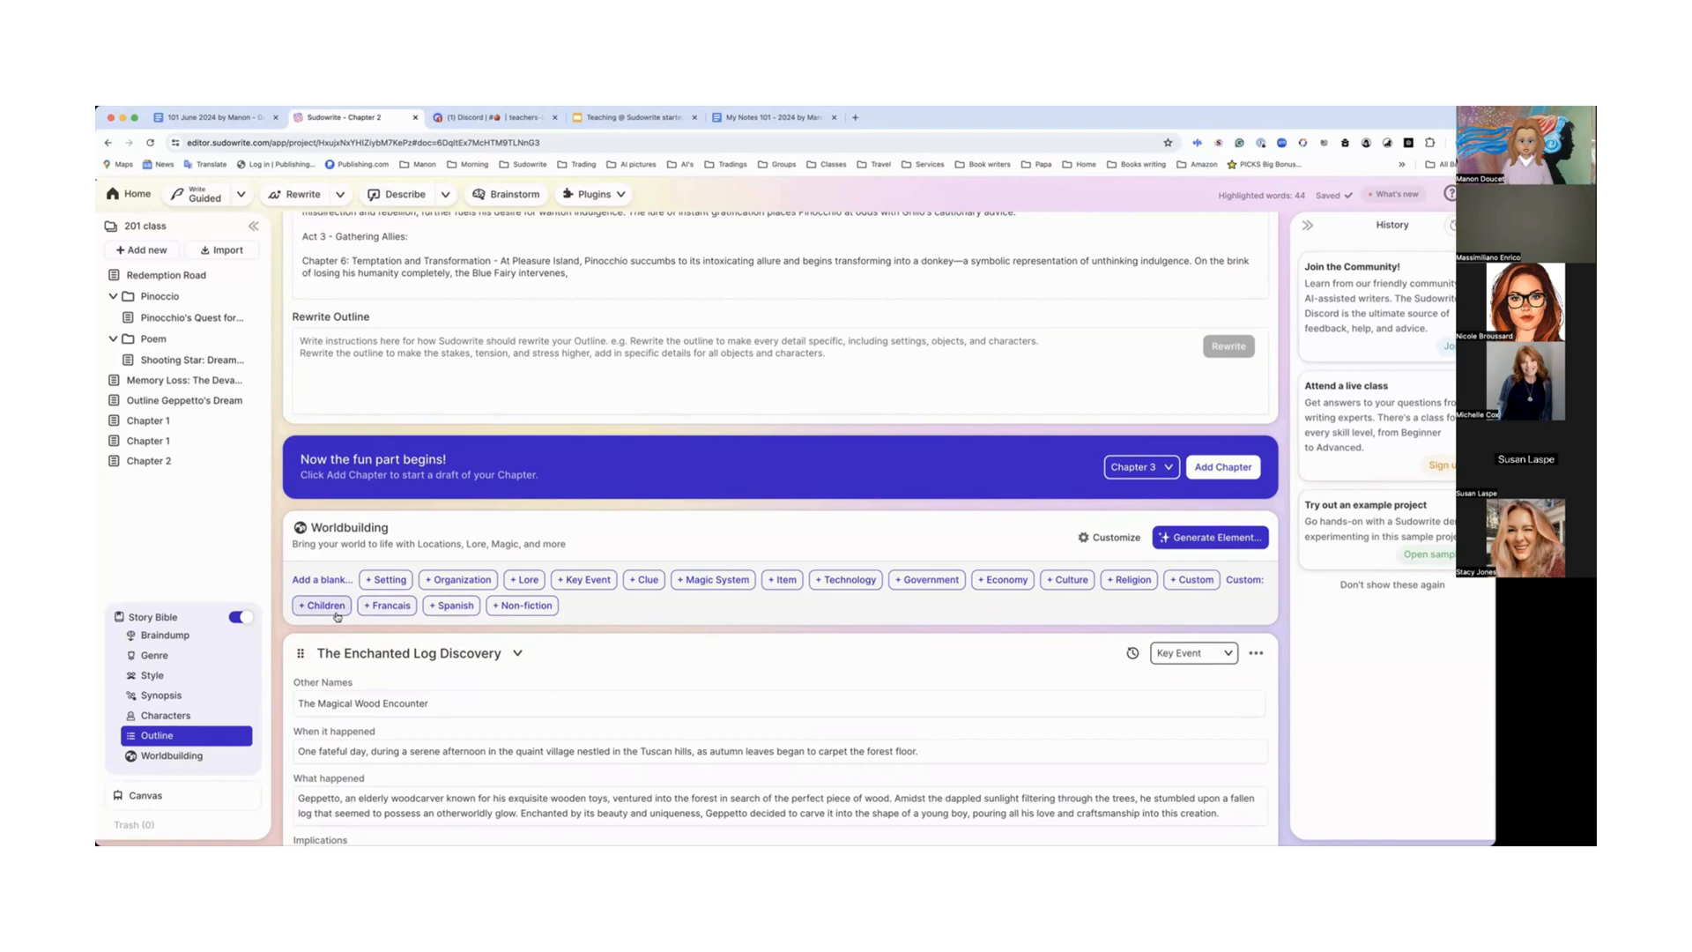
left_click(399, 609)
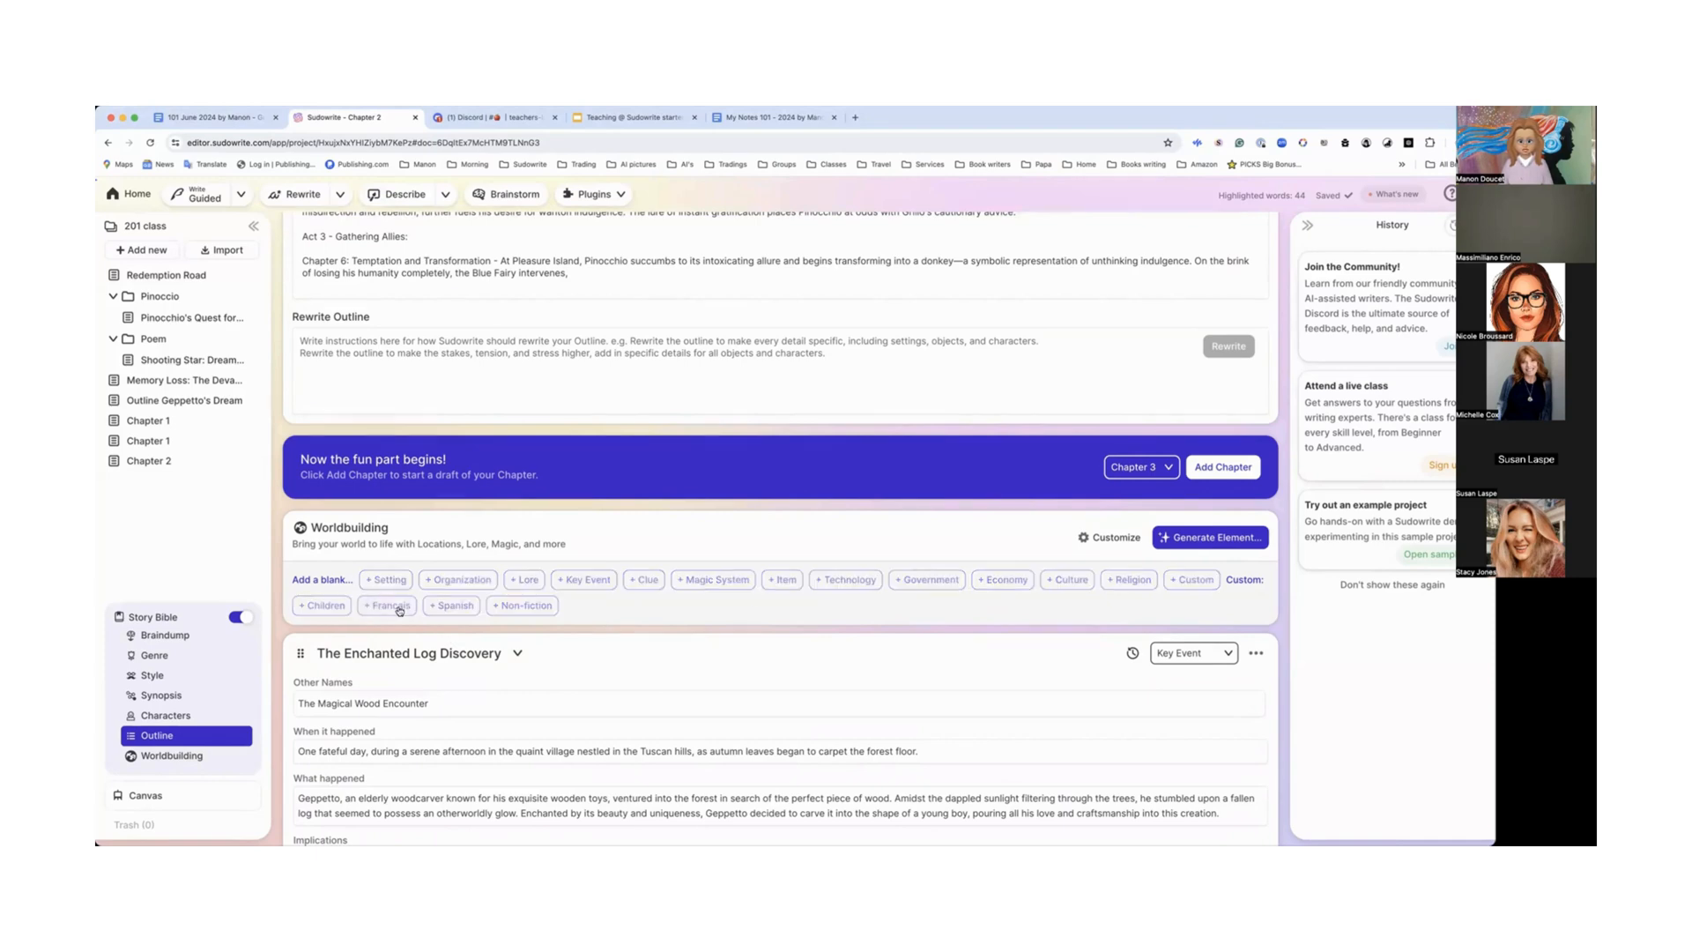
scroll(468, 646, "down", 2)
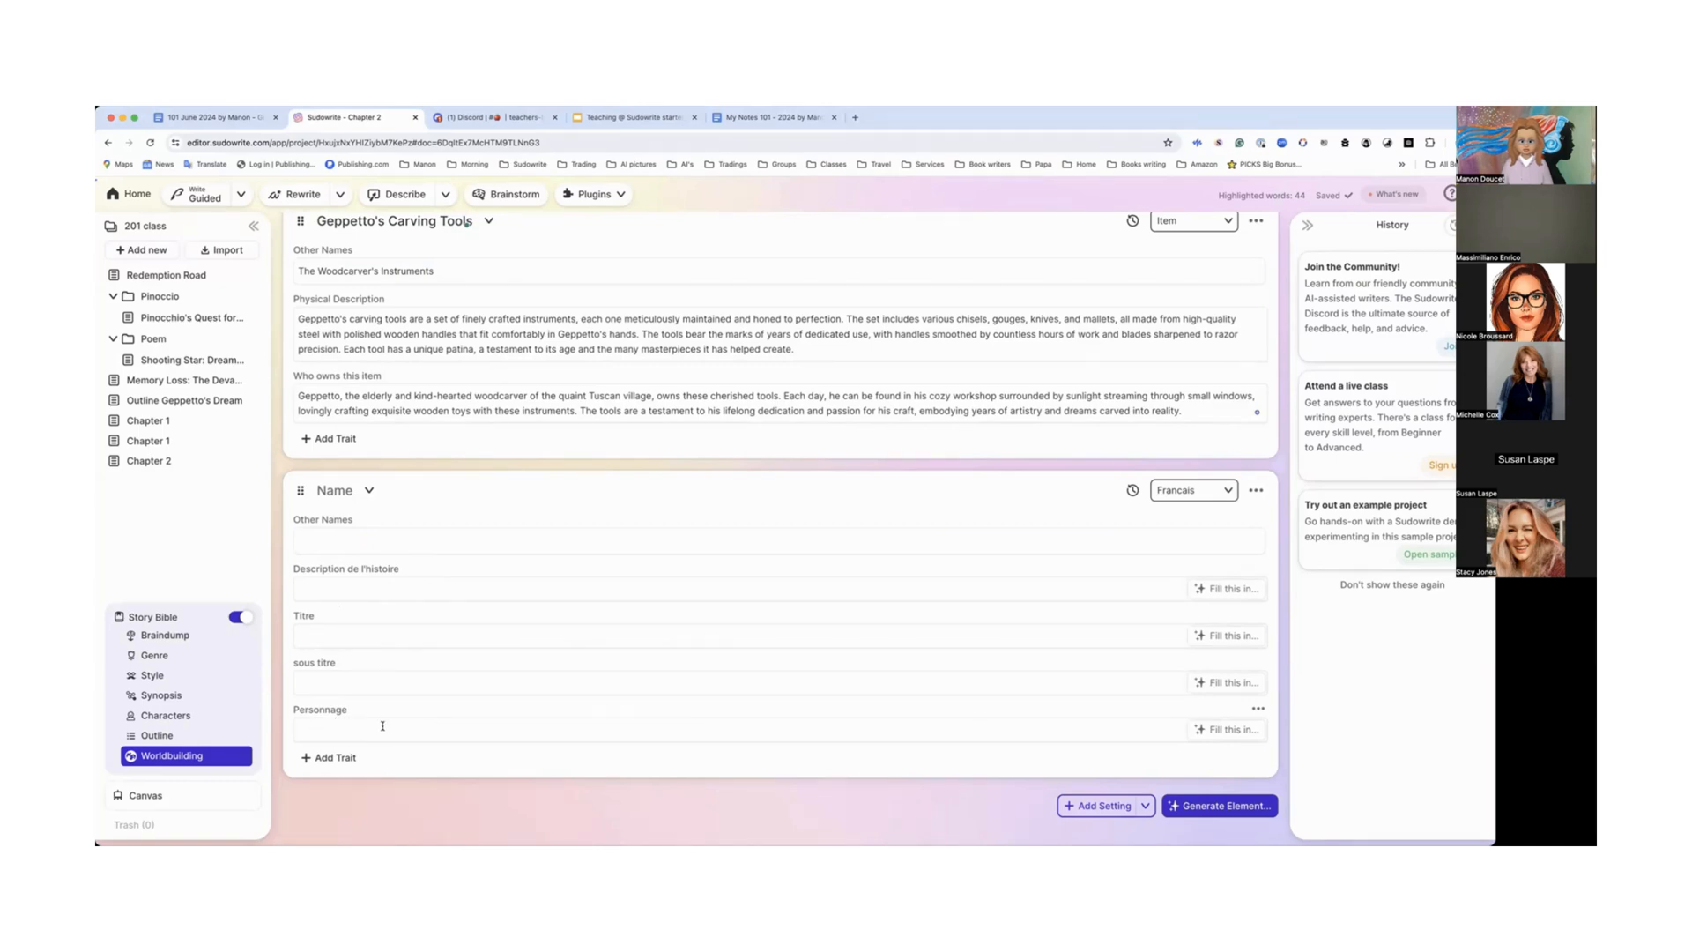
scroll(400, 722, "up", 5)
scroll(405, 714, "down", 2)
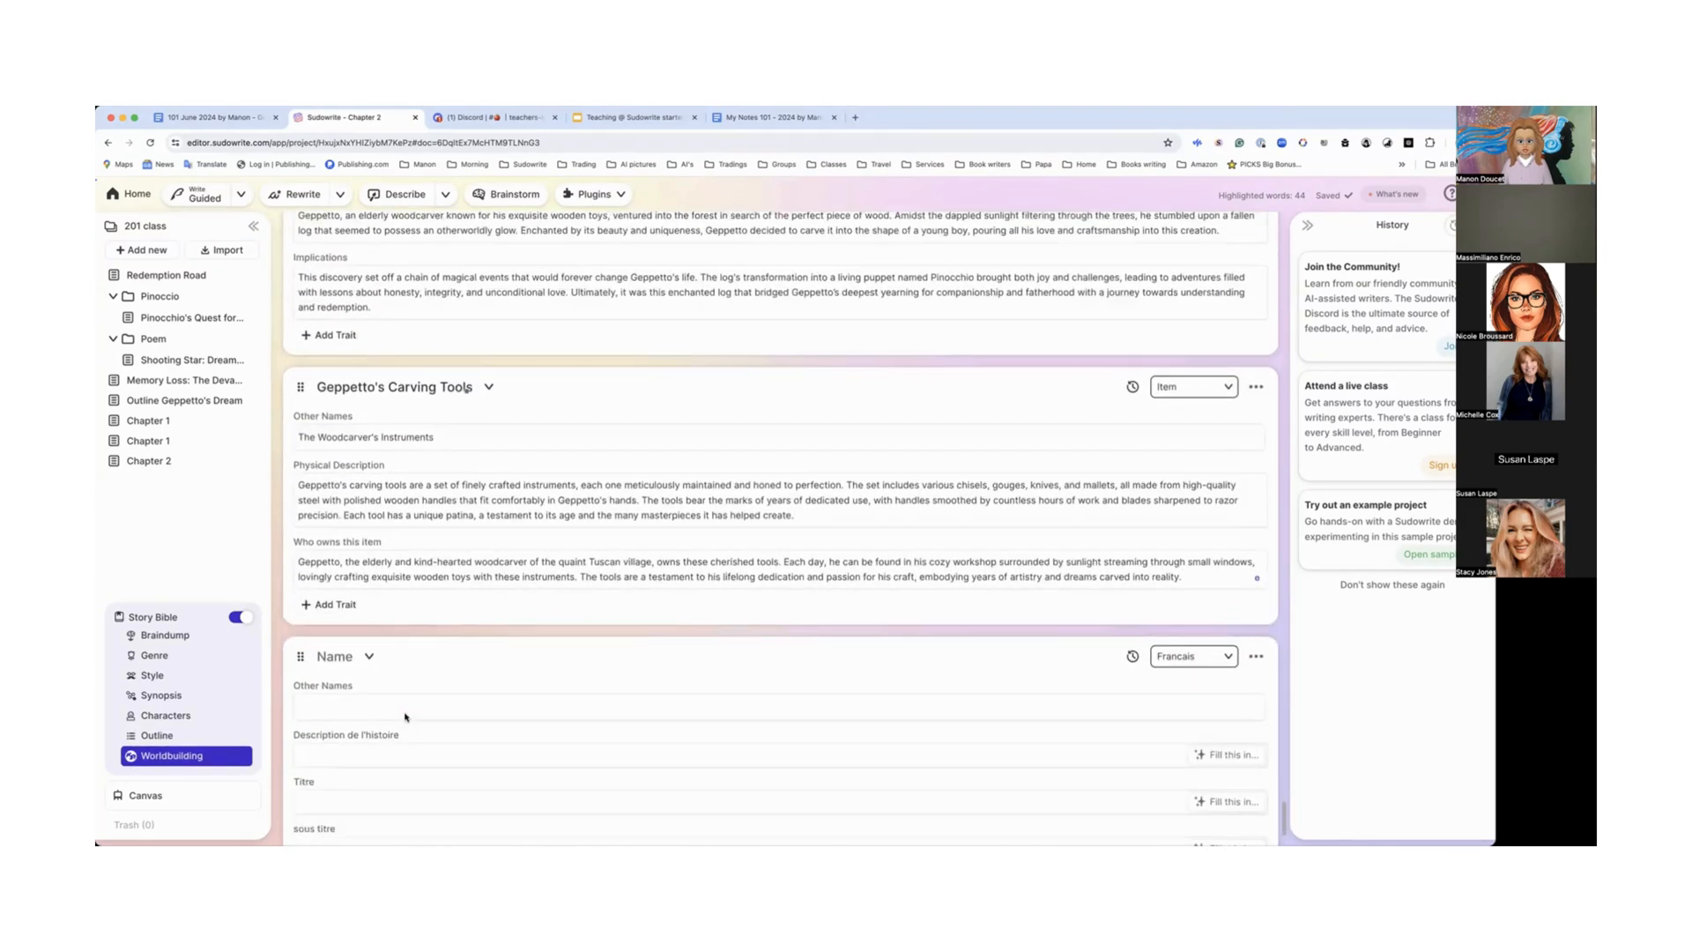
Step: Create a custom Worldbuilding element type named "New world" in the default traits customization
scroll(700, 711, "up", 4)
scroll(703, 709, "up", 4)
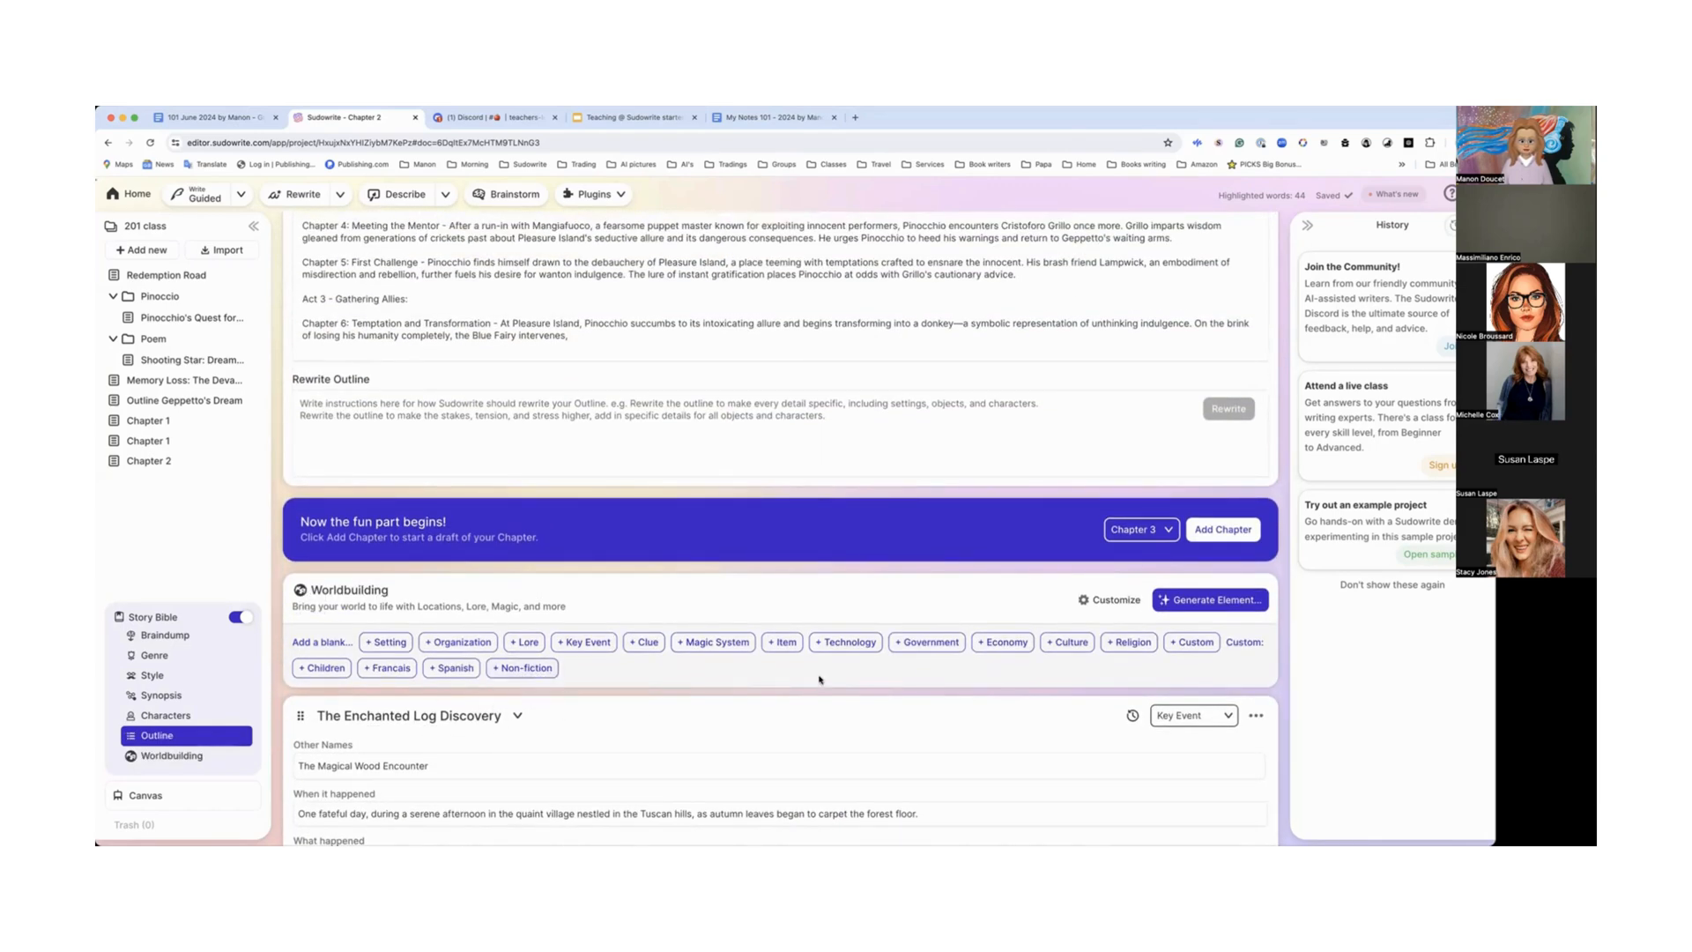
left_click(1095, 603)
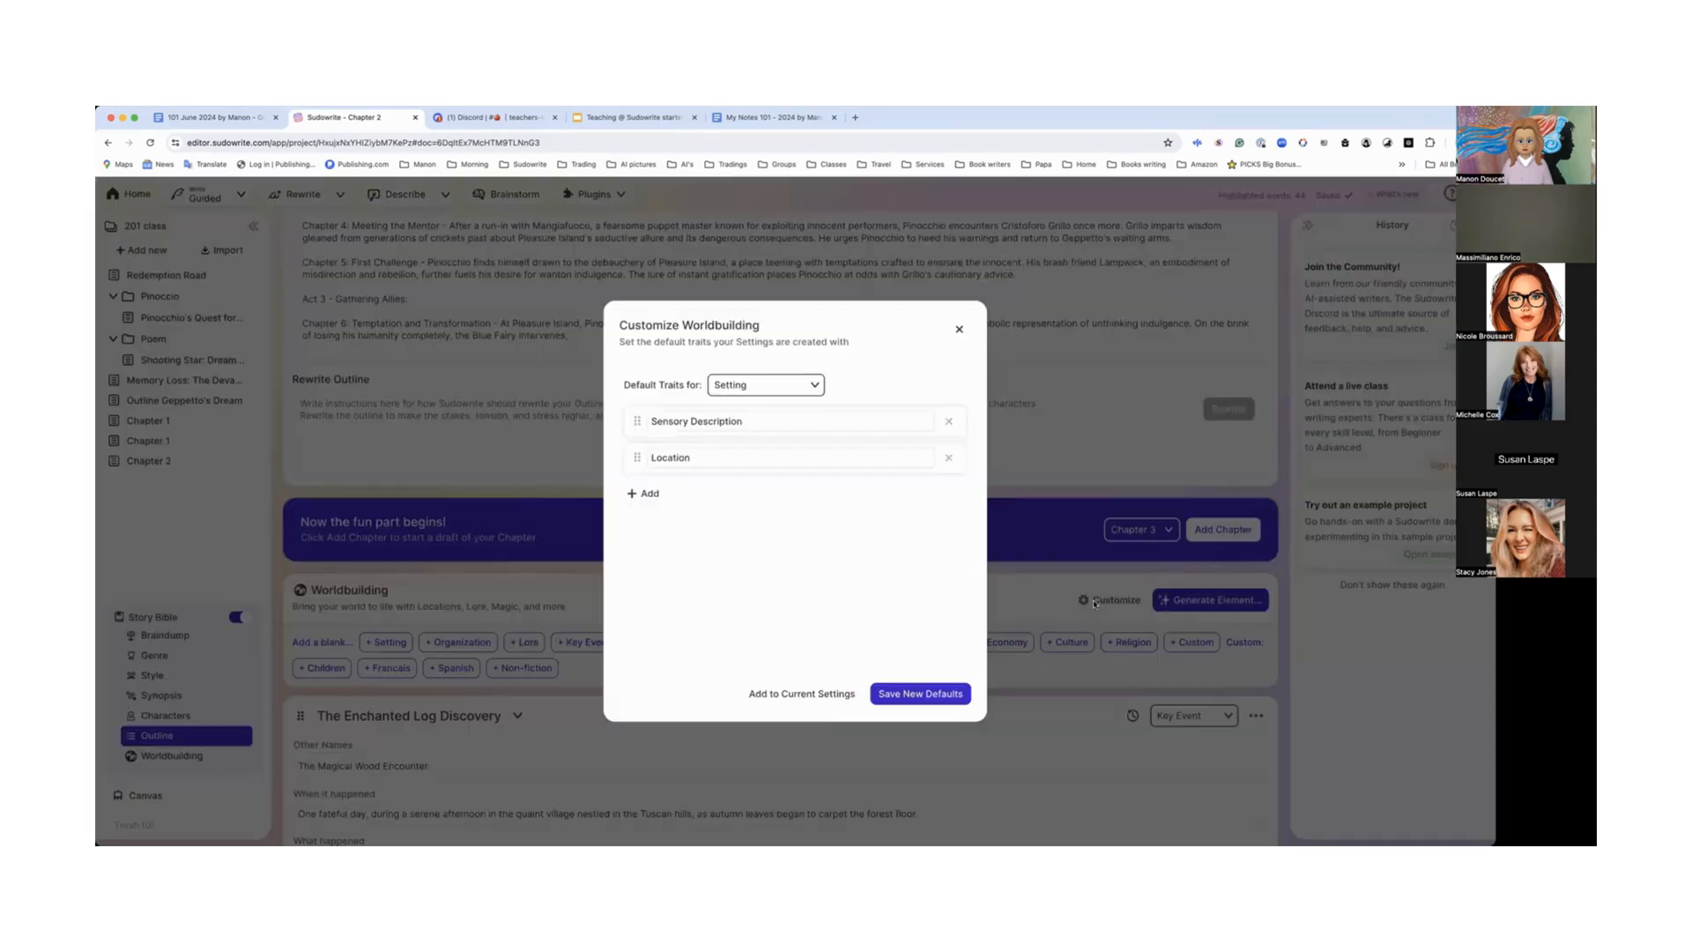
left_click(817, 387)
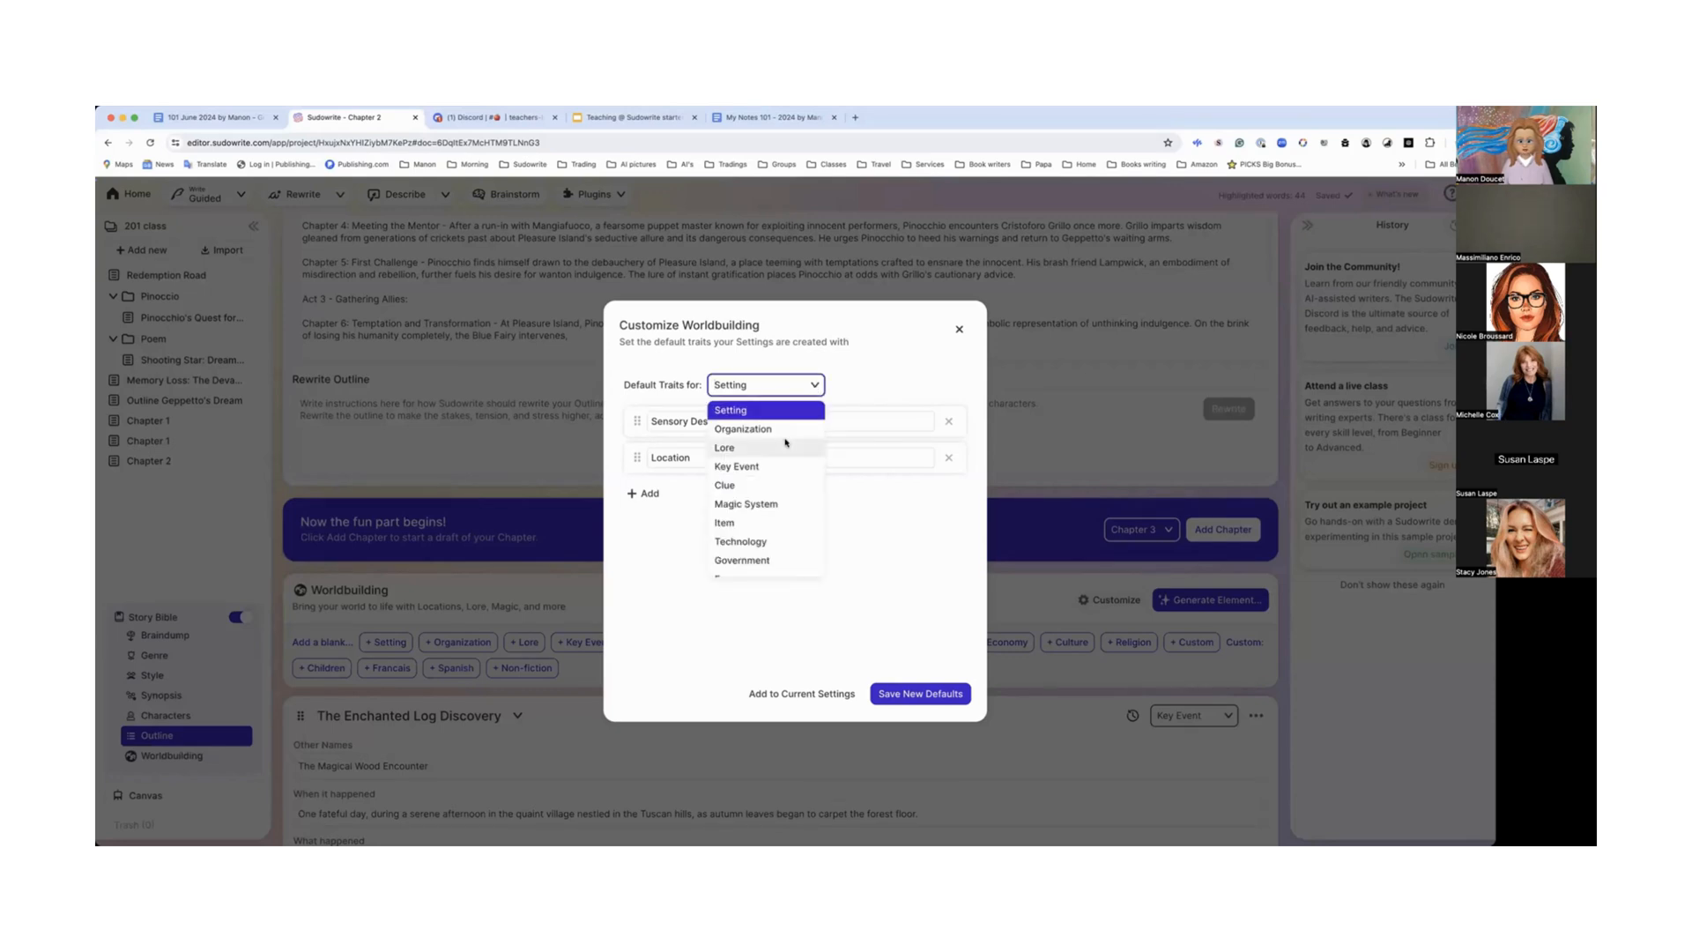
scroll(786, 443, "down", 3)
scroll(786, 443, "down", 1)
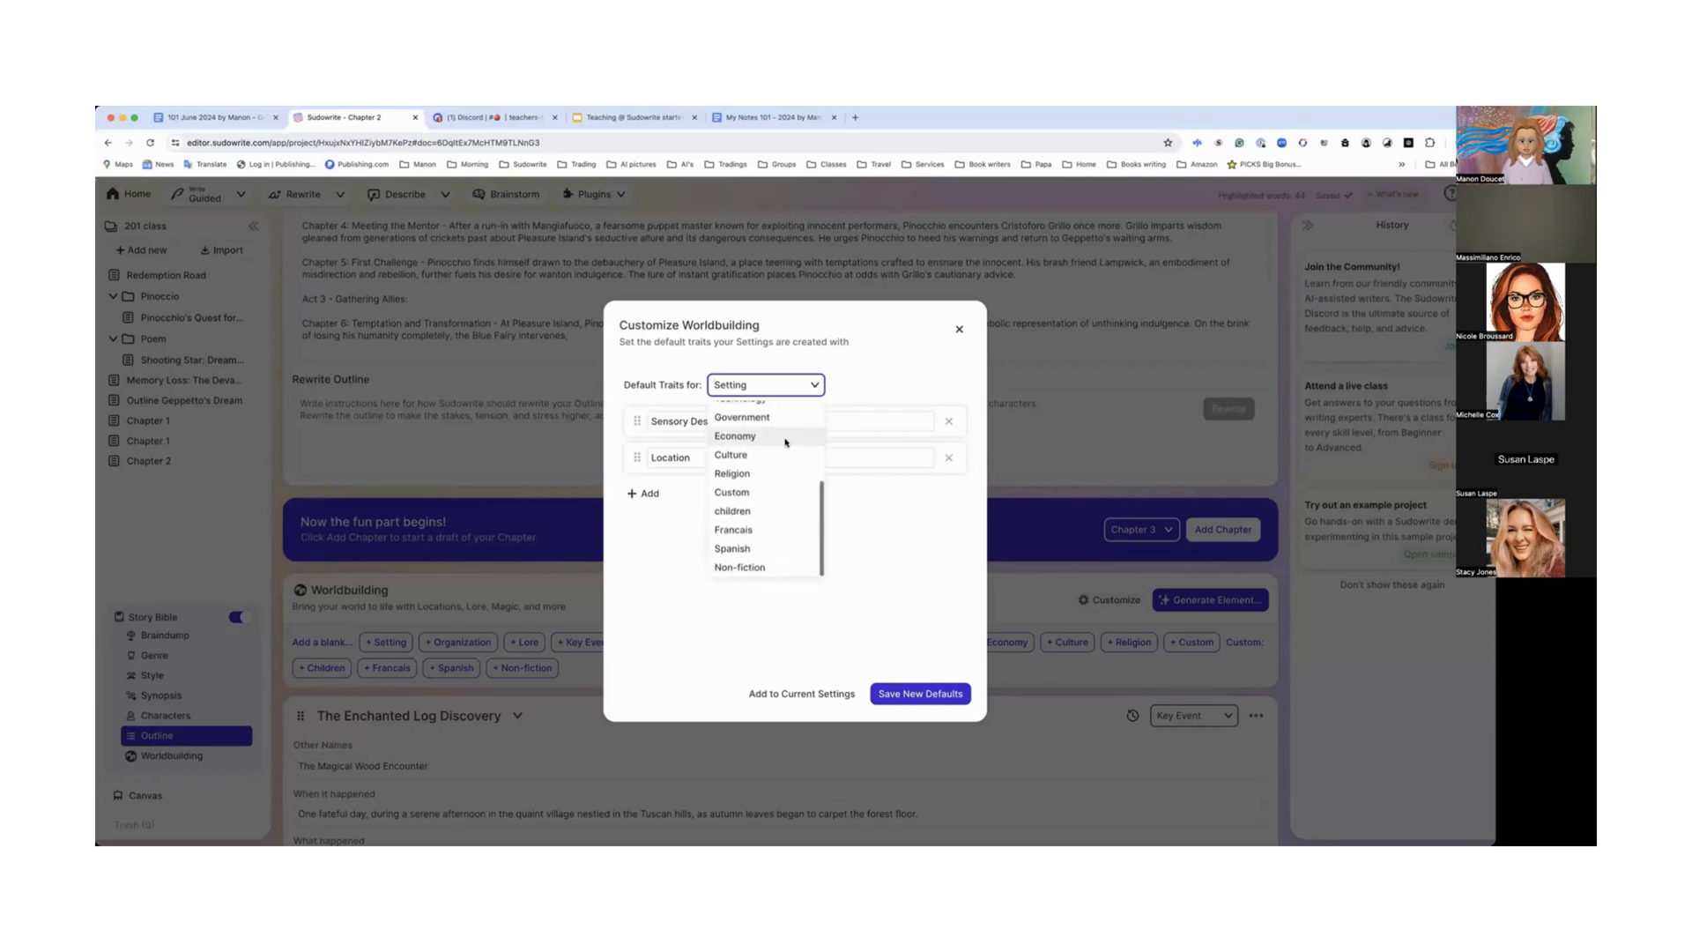
left_click(749, 493)
left_click(751, 387)
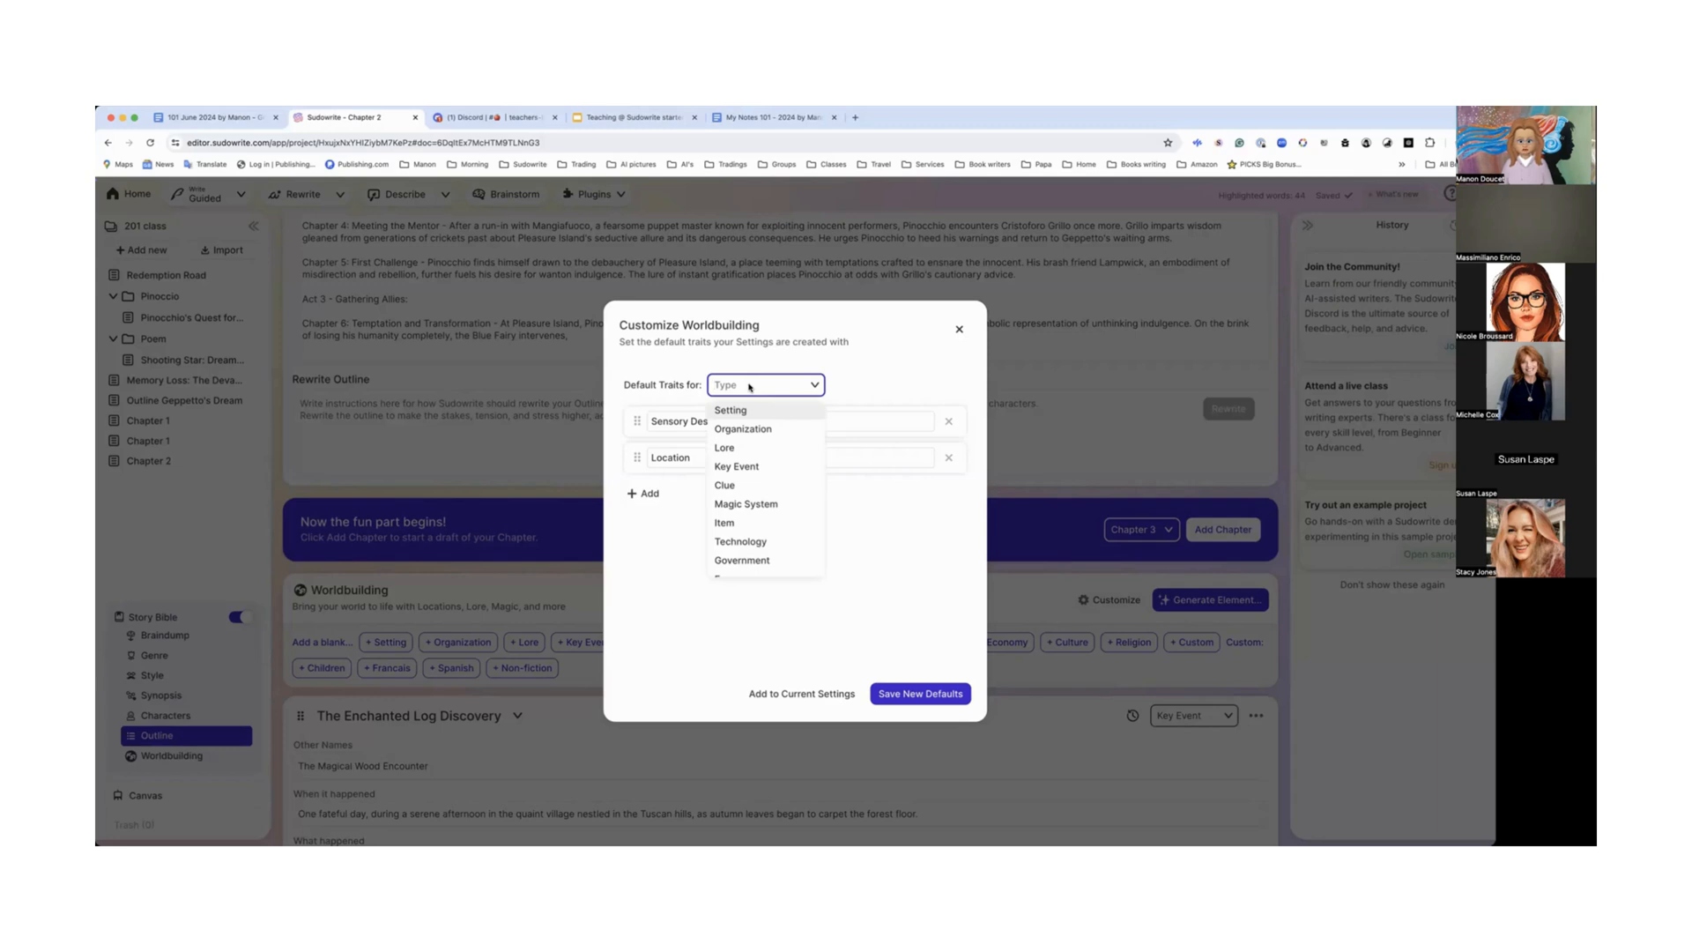
type("Newm")
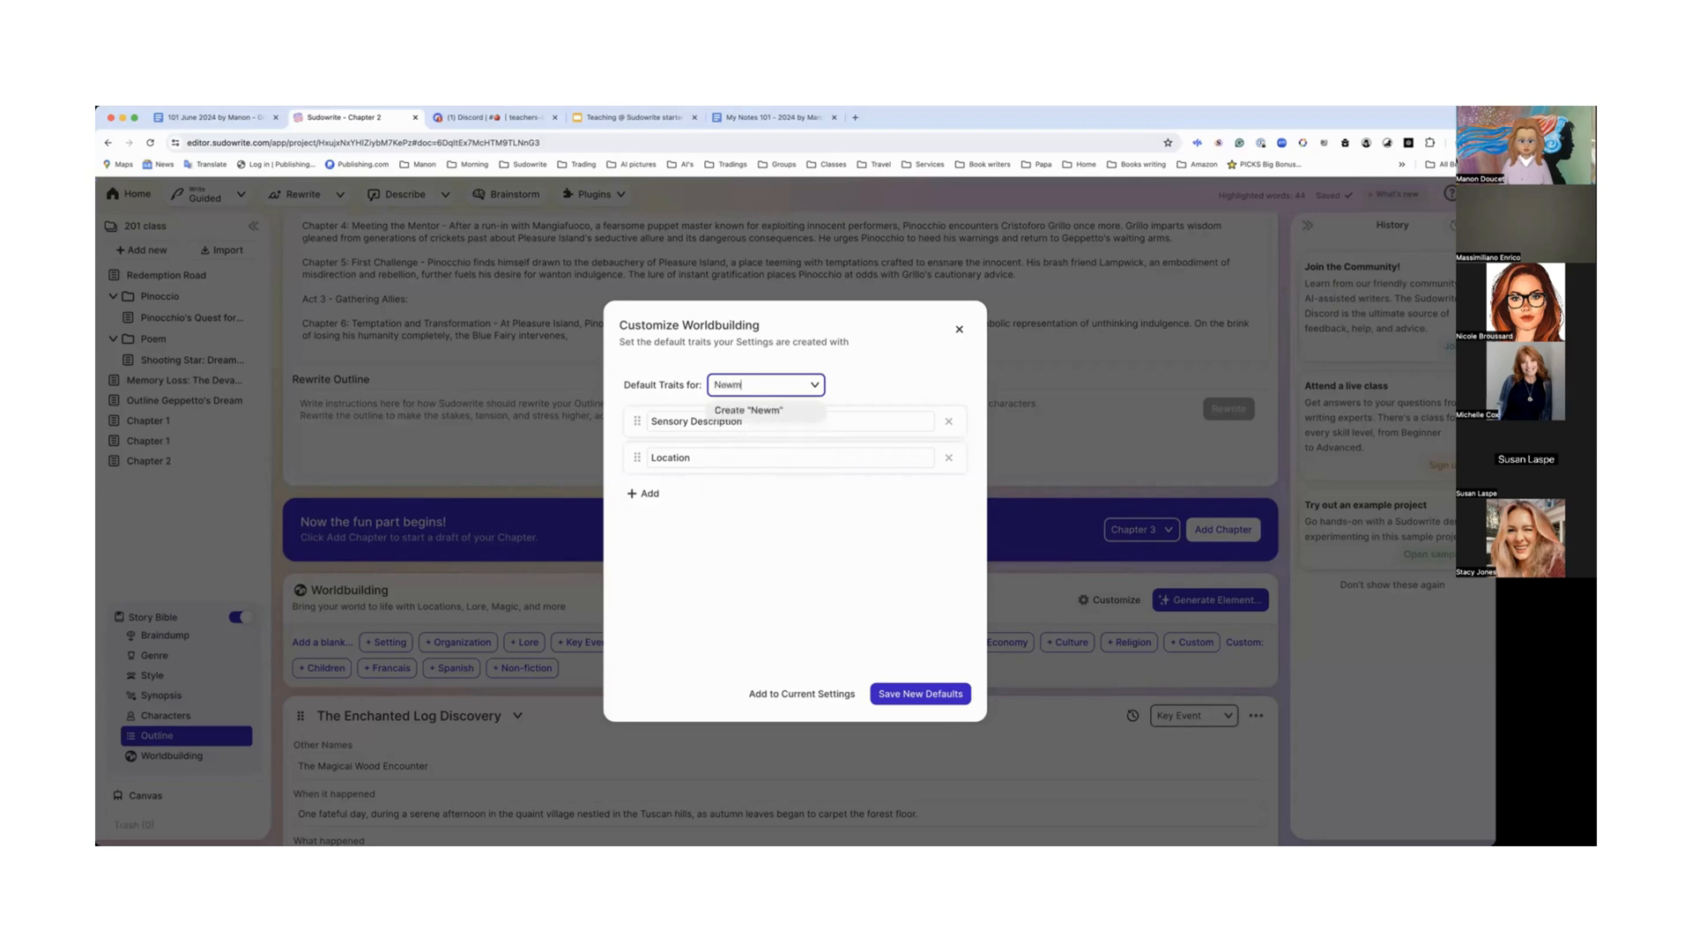
key("BackSpace")
type("world")
left_click(762, 414)
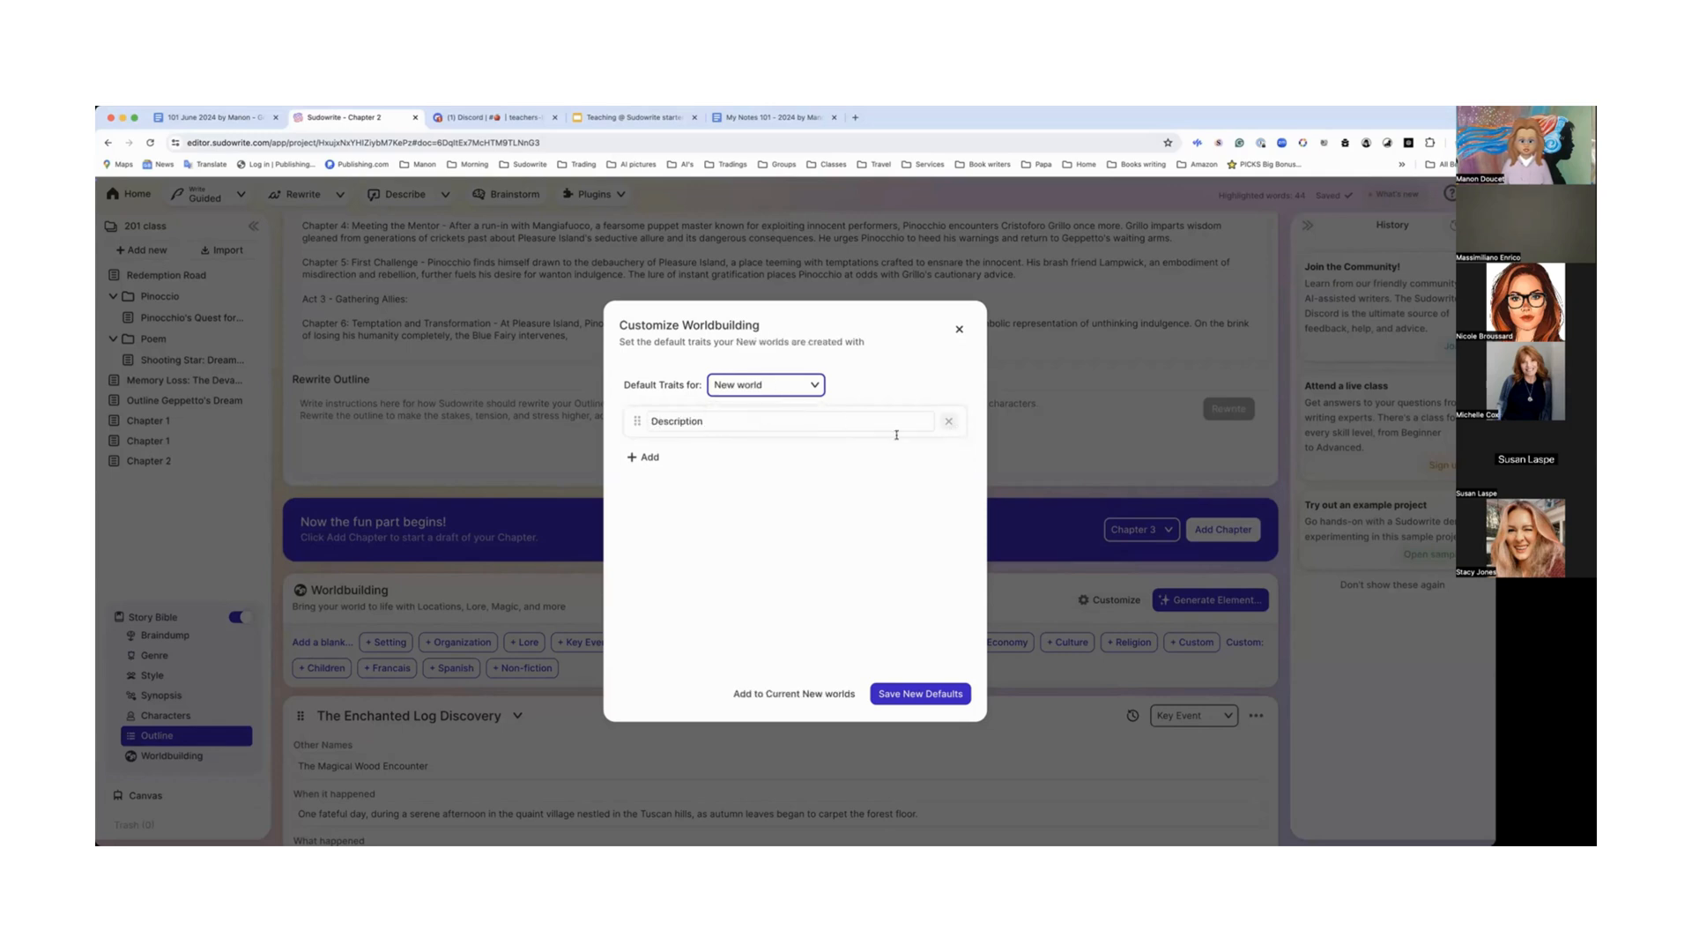
Step: Add the default traits "Colour" and "Years" plus one unnamed trait to the New world type, and save the new defaults
left_click(644, 457)
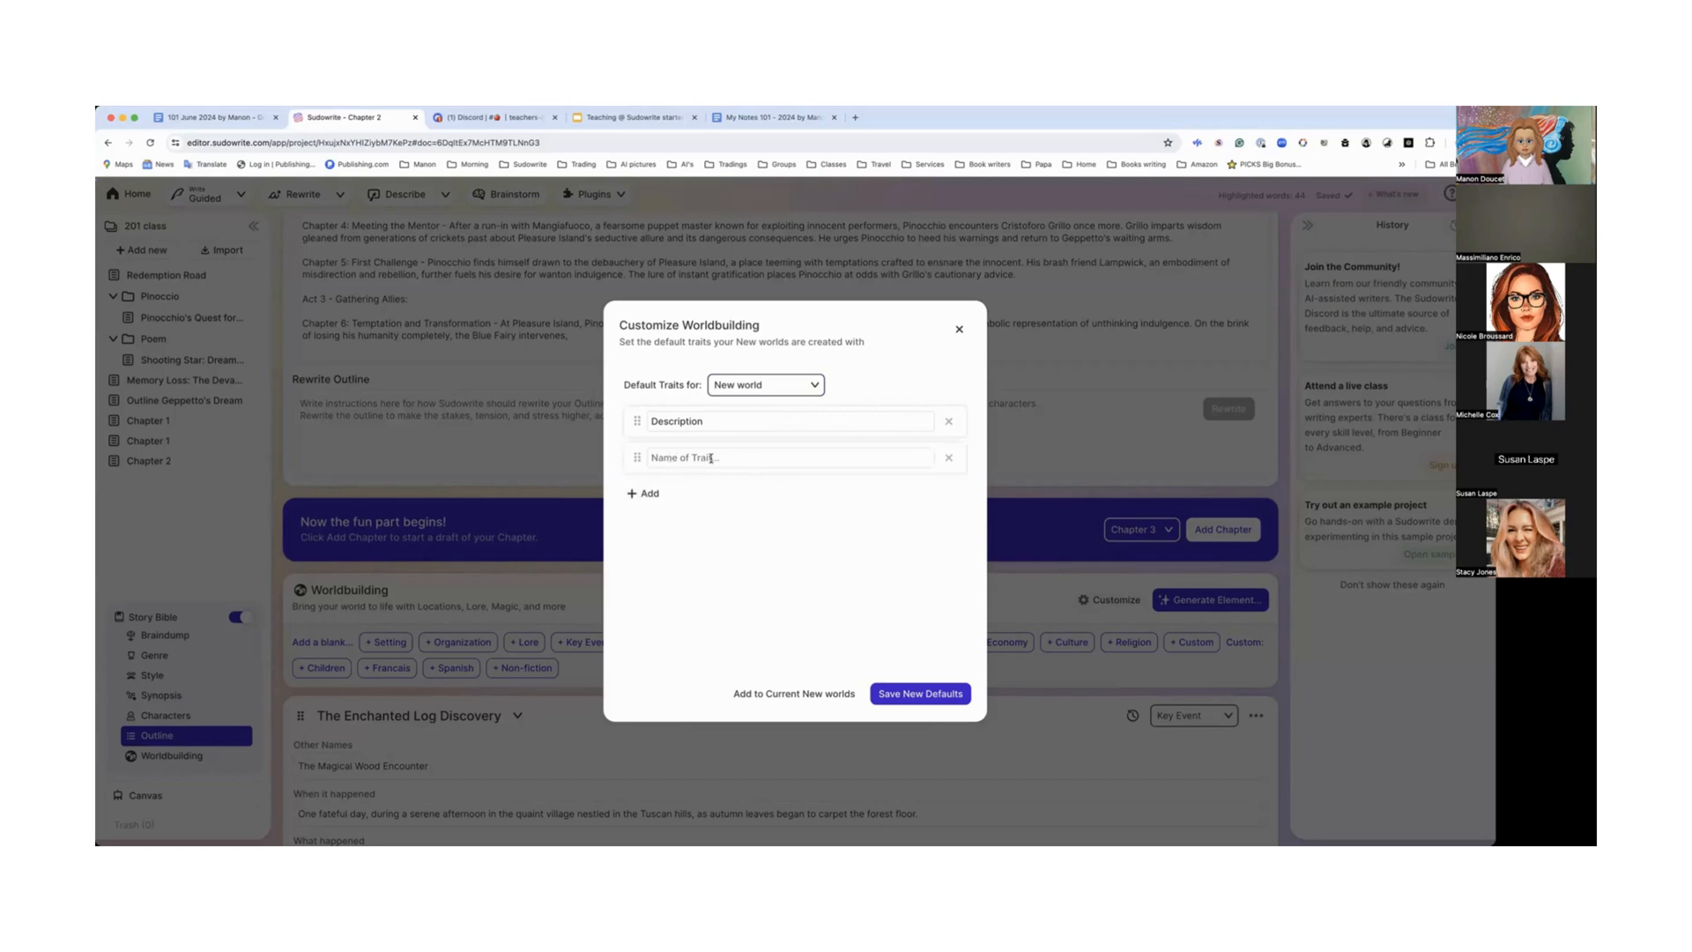
left_click(710, 458)
type("Colour")
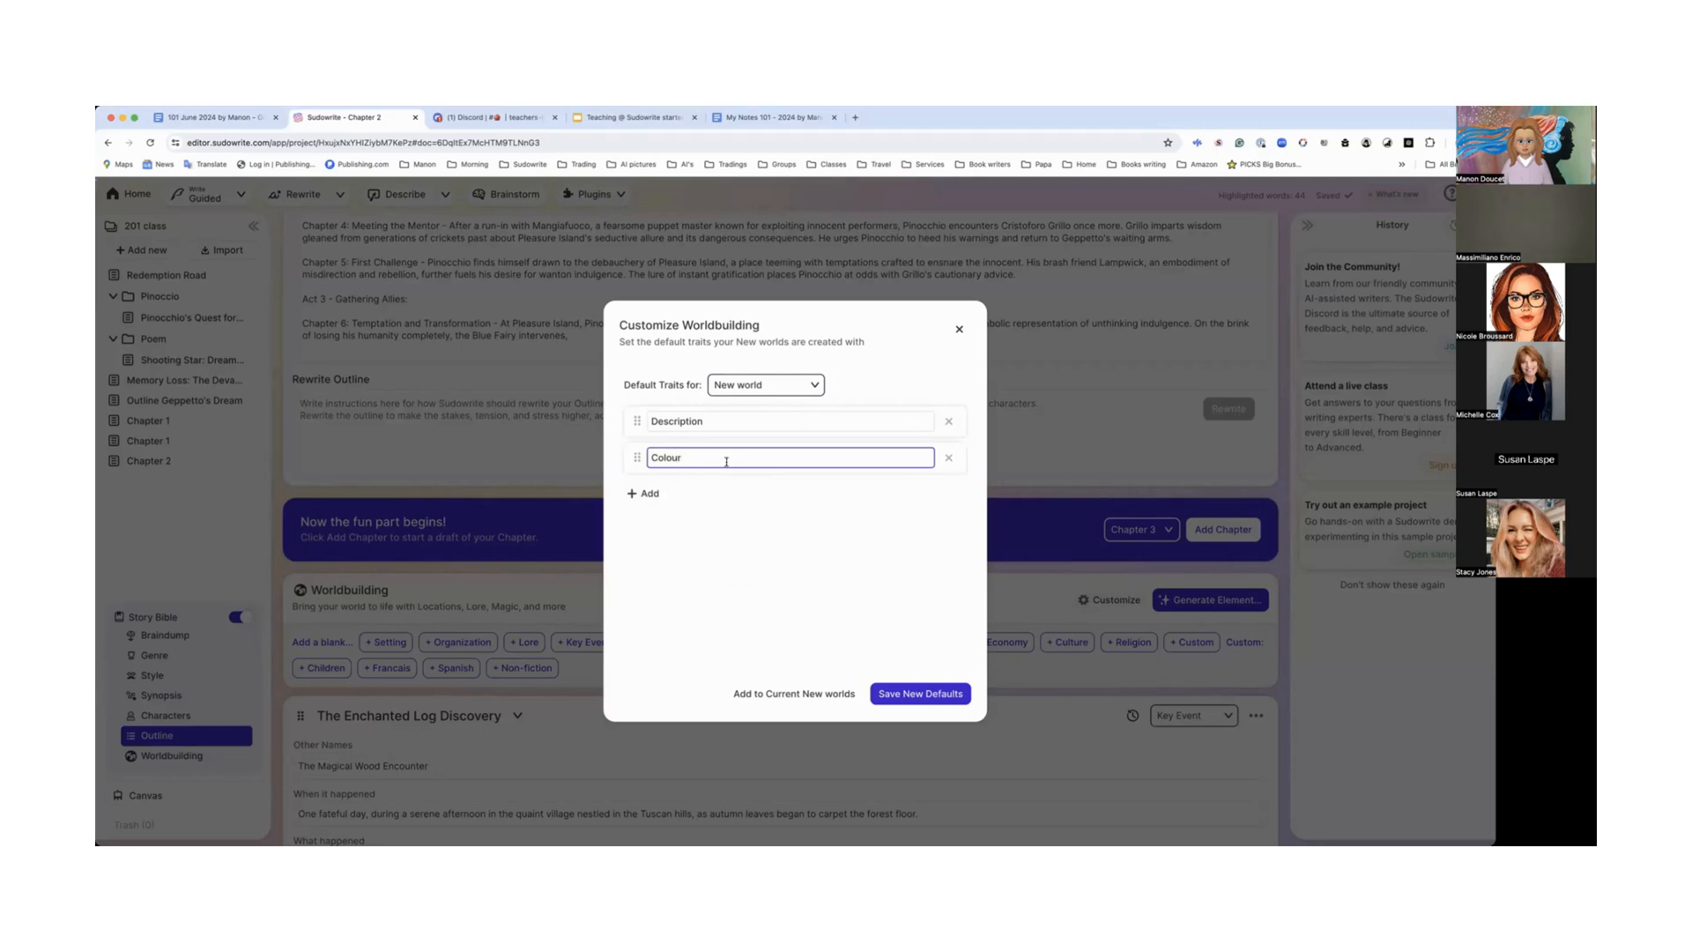
left_click(644, 493)
left_click(693, 493)
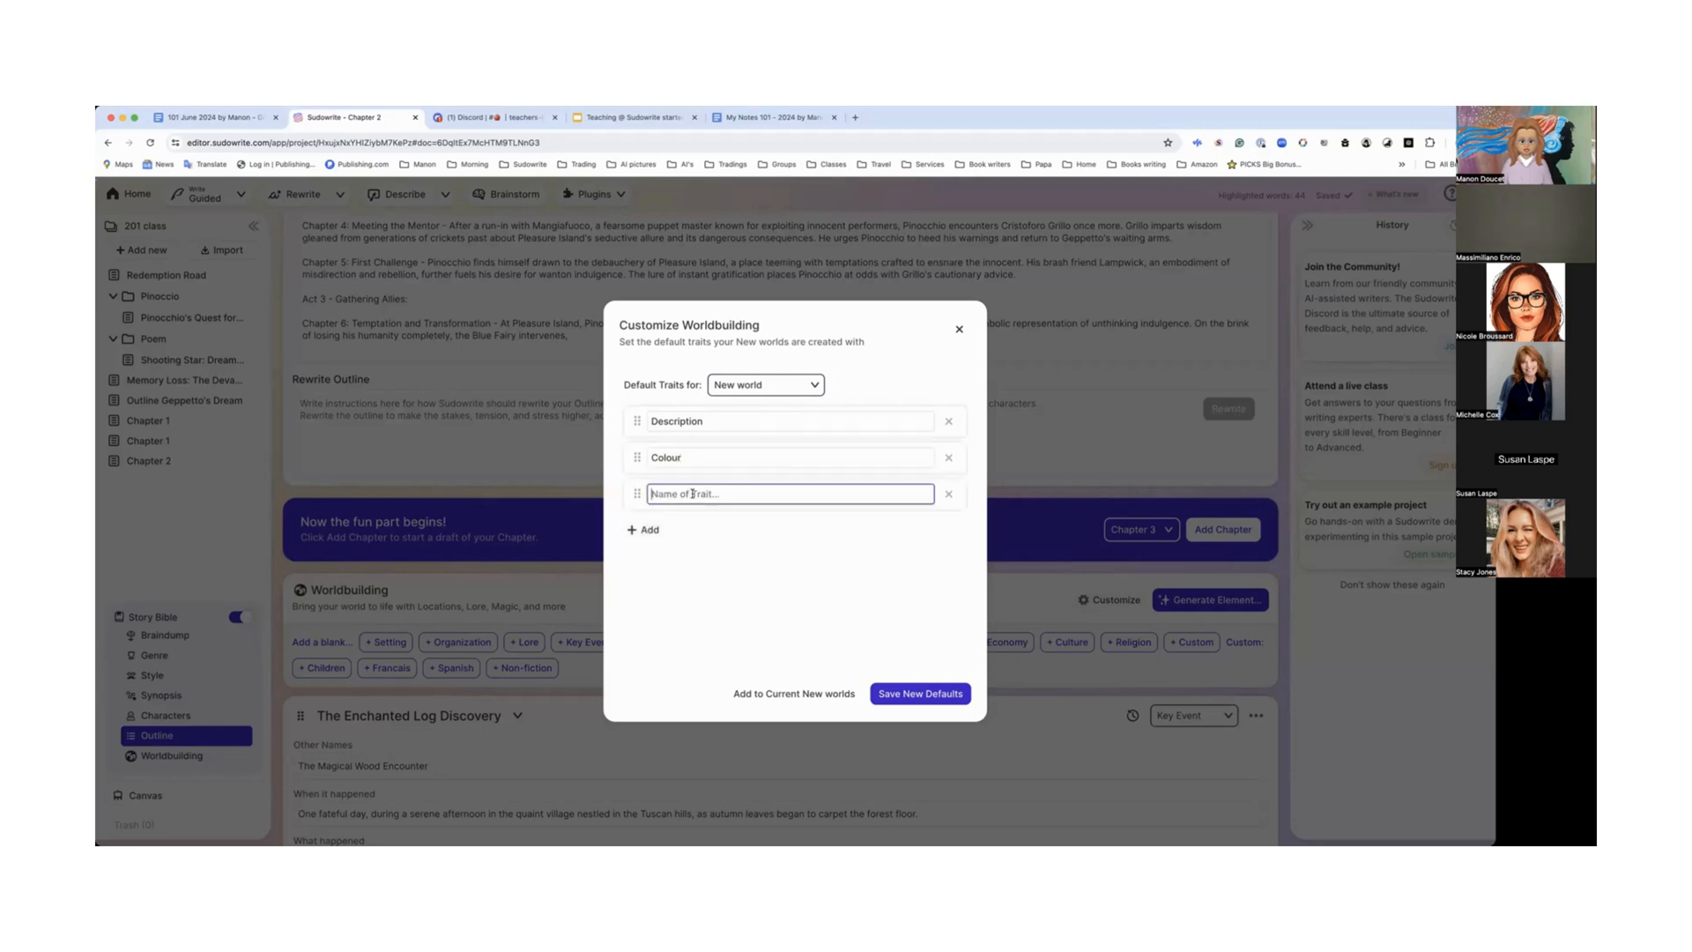
type("Years")
left_click(651, 531)
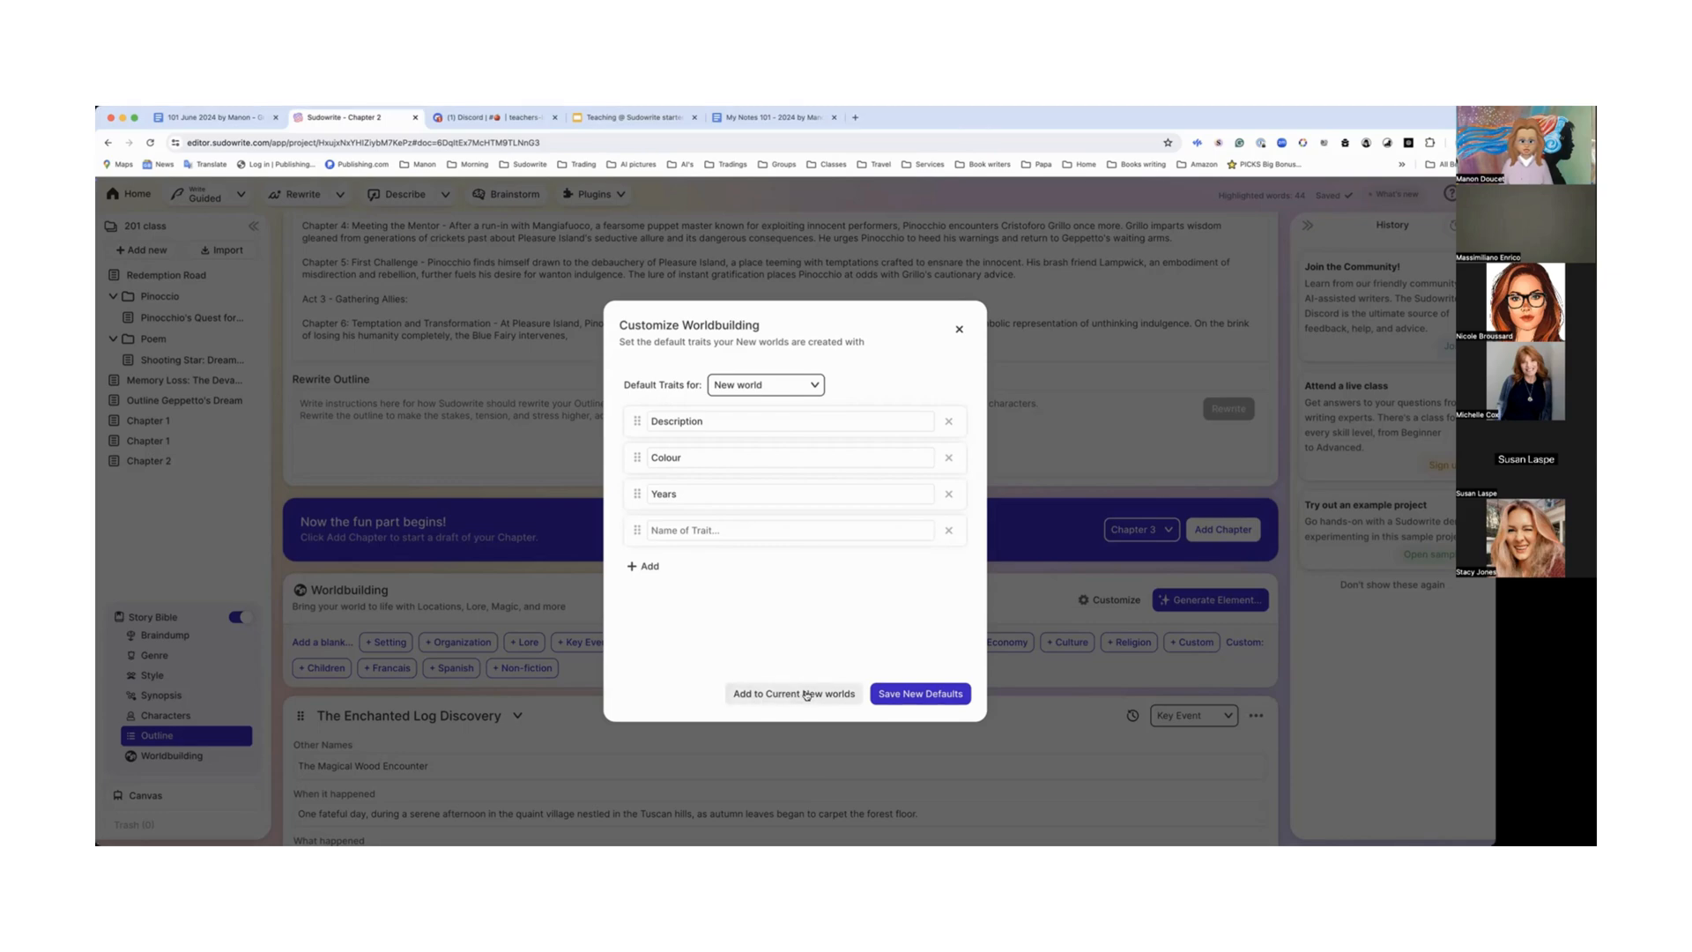
left_click(922, 697)
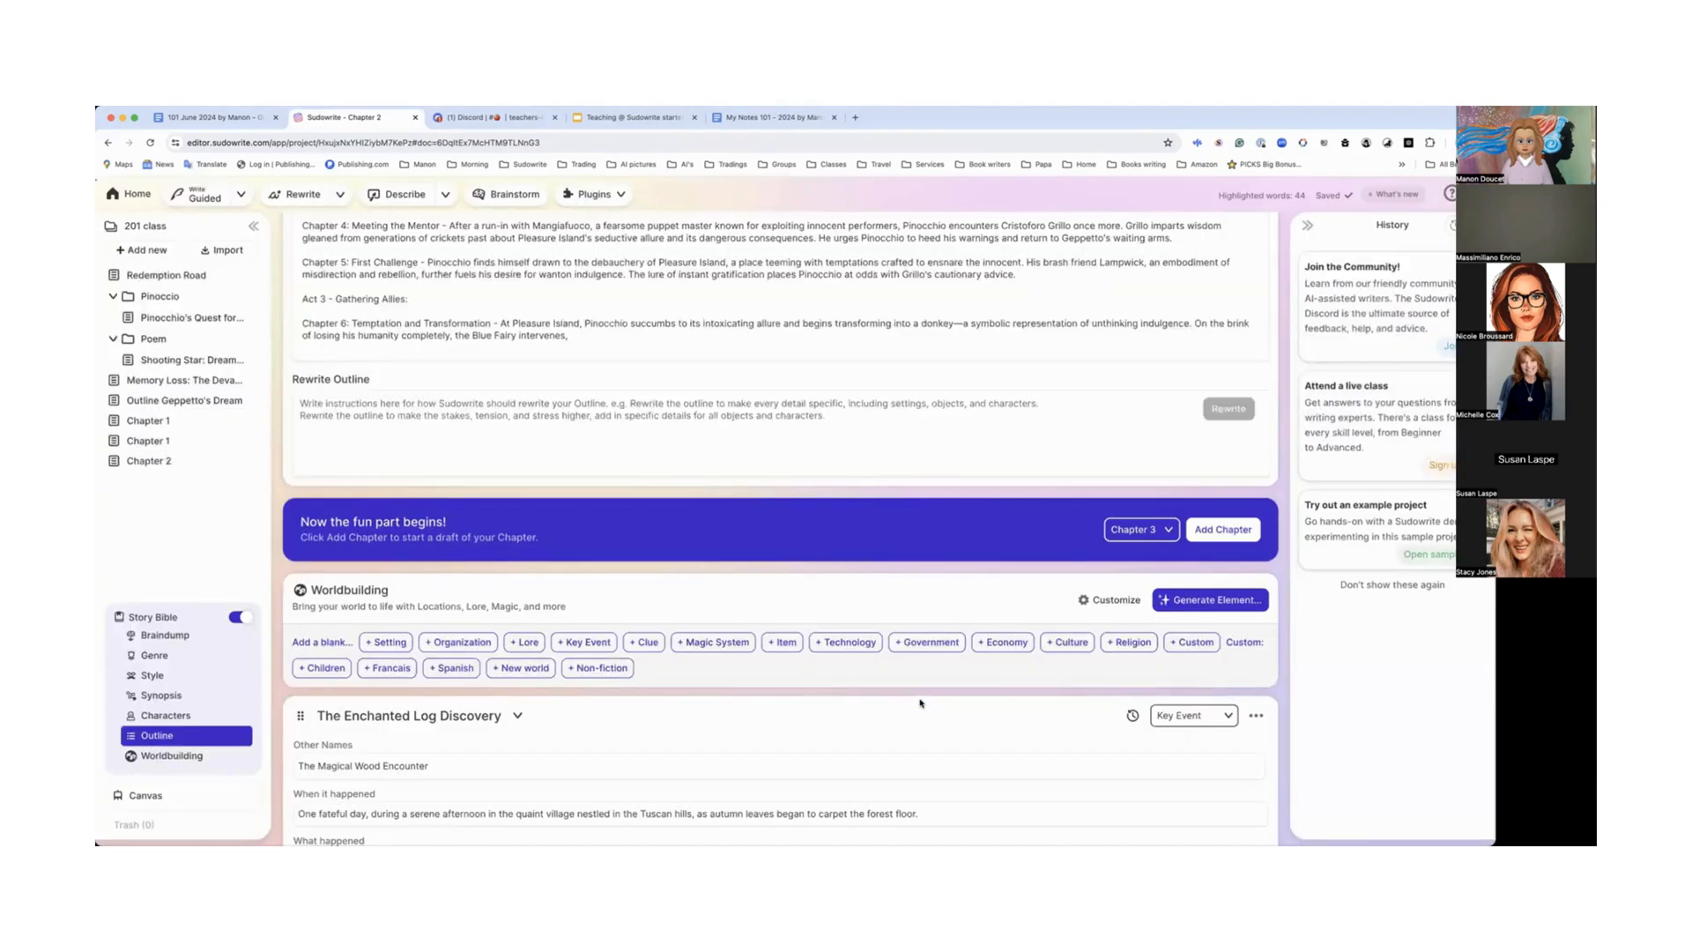
Step: Add a blank New world element and generate its Description and Colour traits without custom instructions
left_click(530, 671)
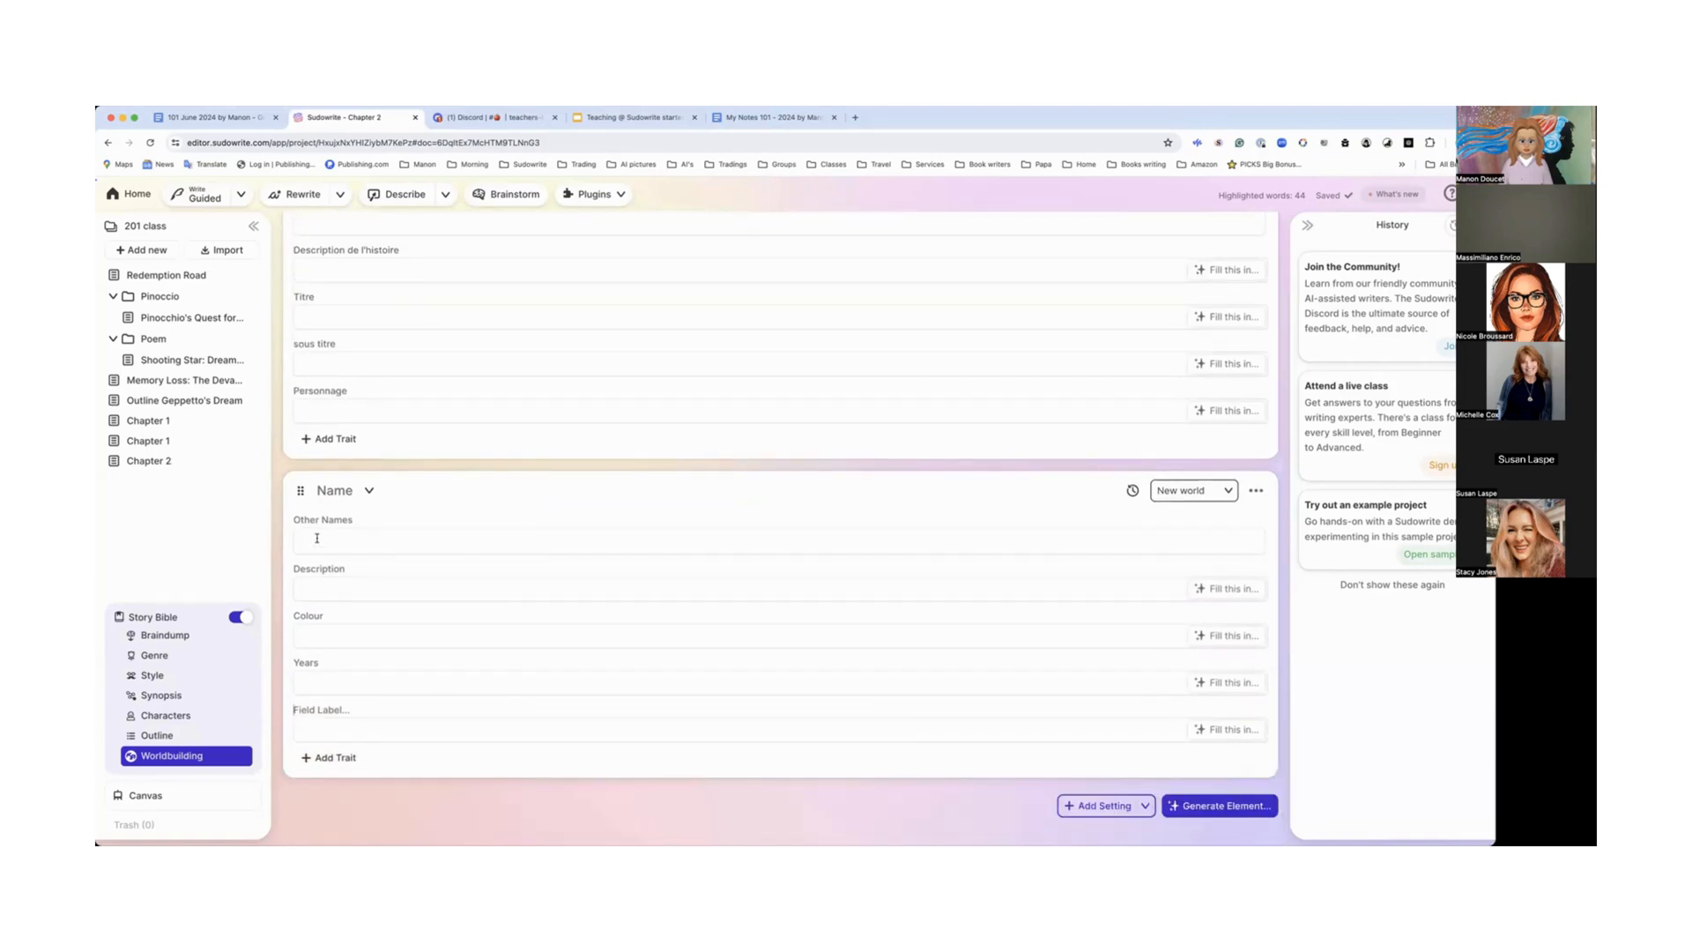
left_click(1231, 591)
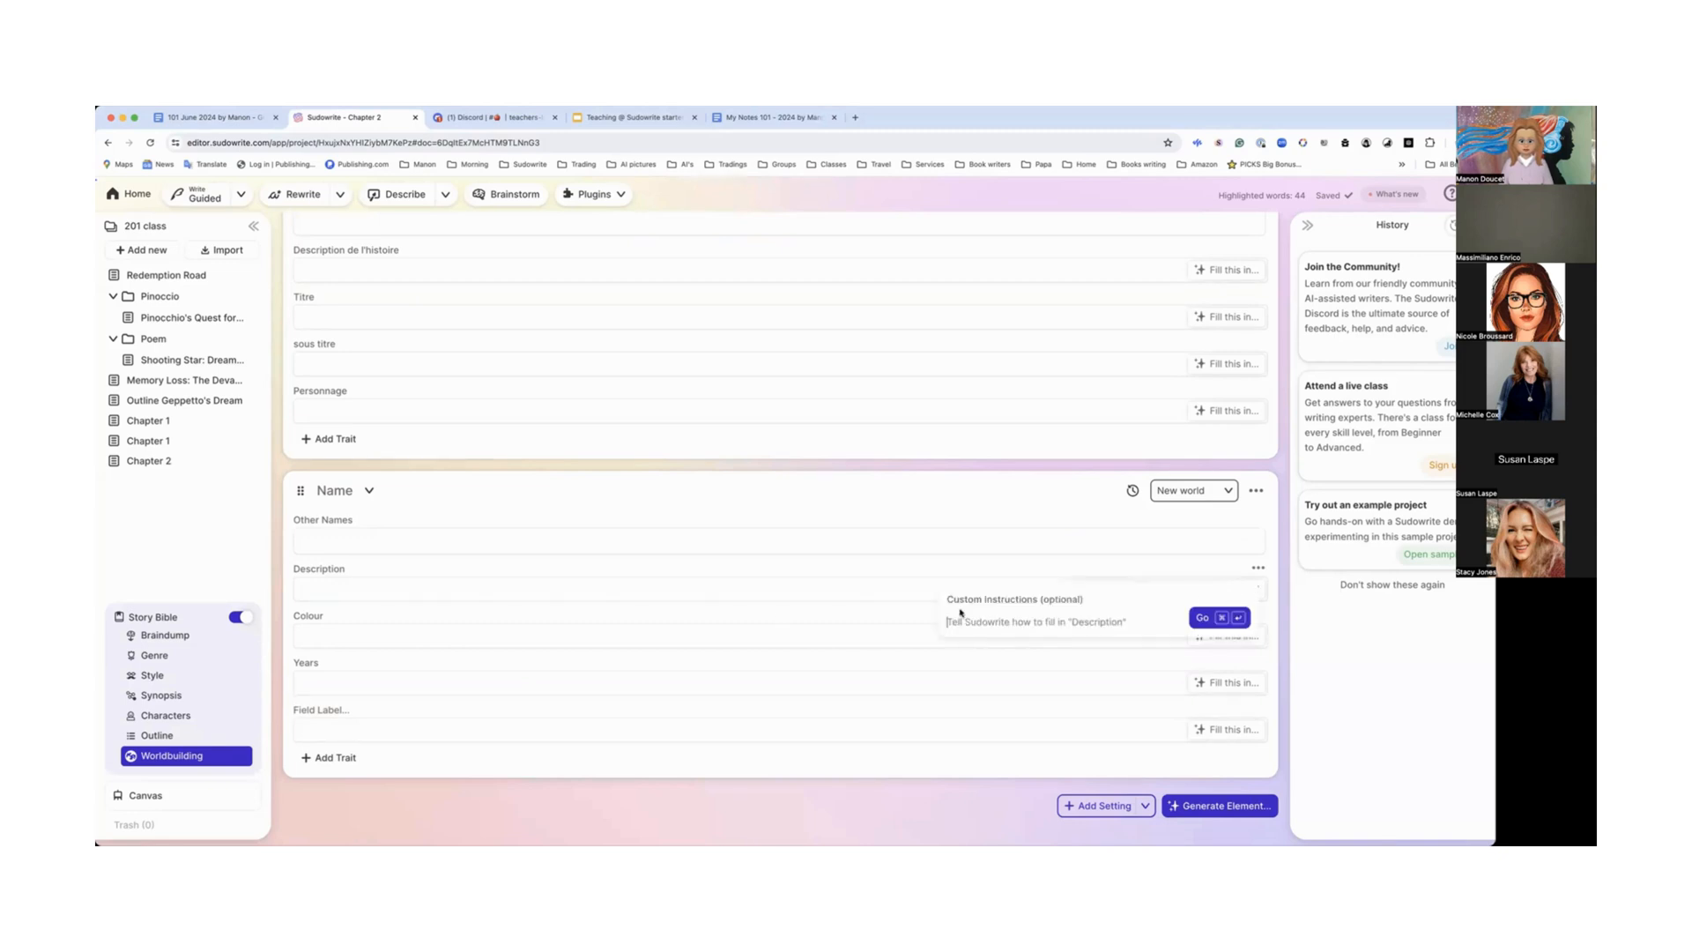
left_click(1202, 617)
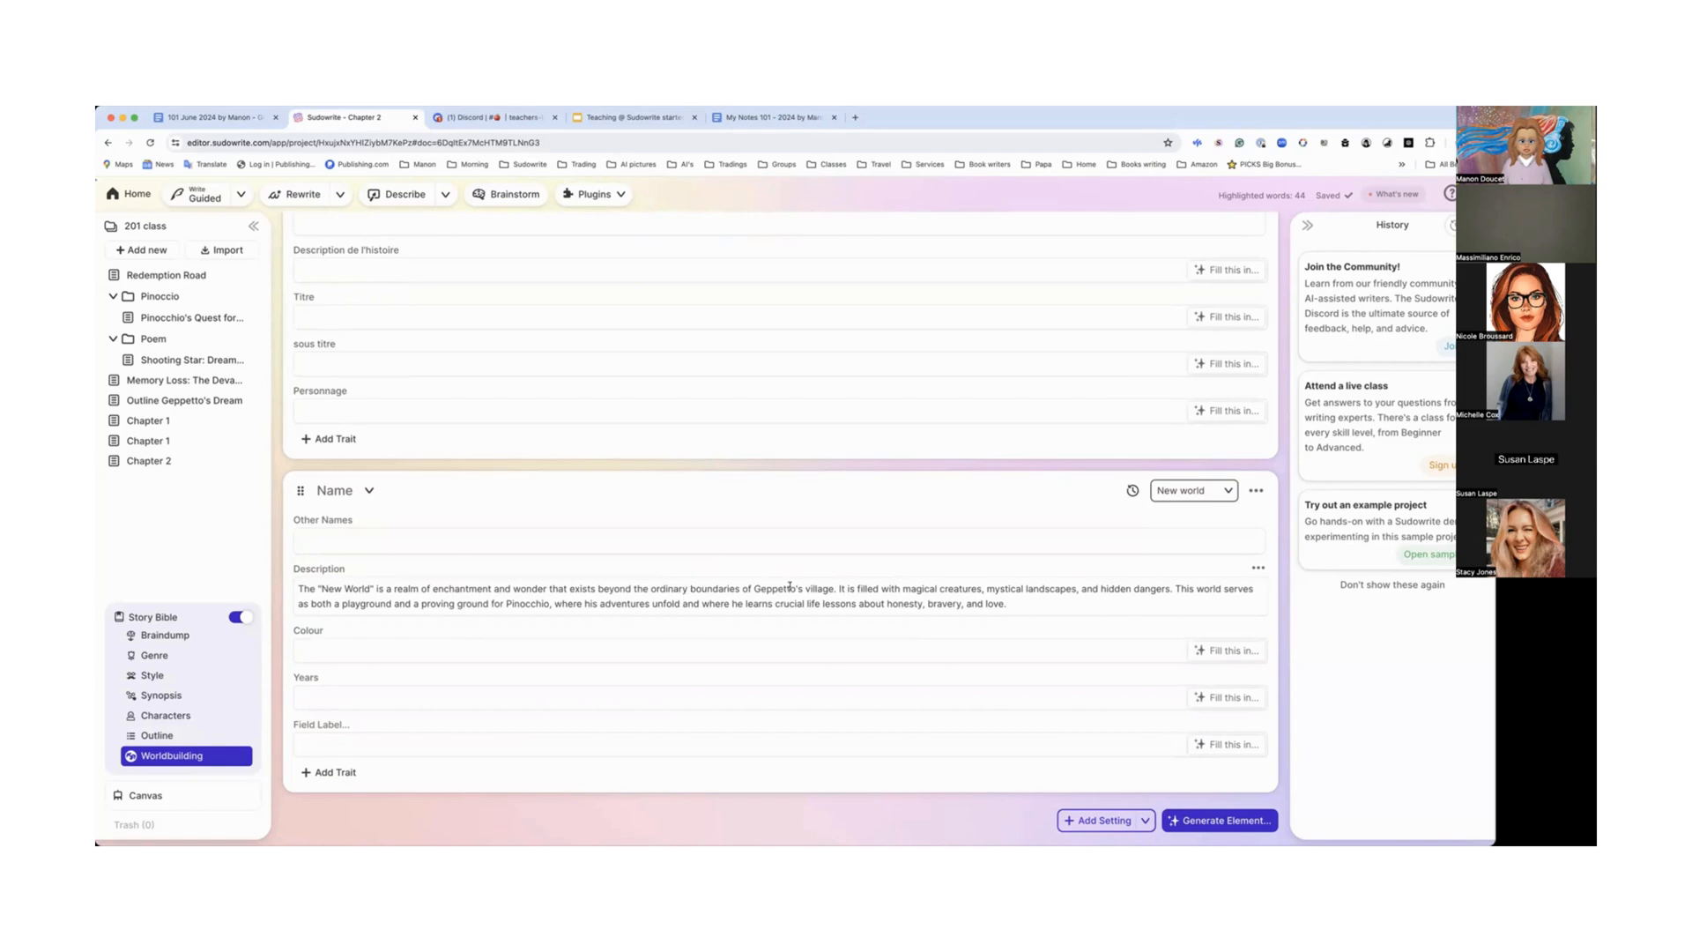
left_click(1226, 652)
left_click(1202, 679)
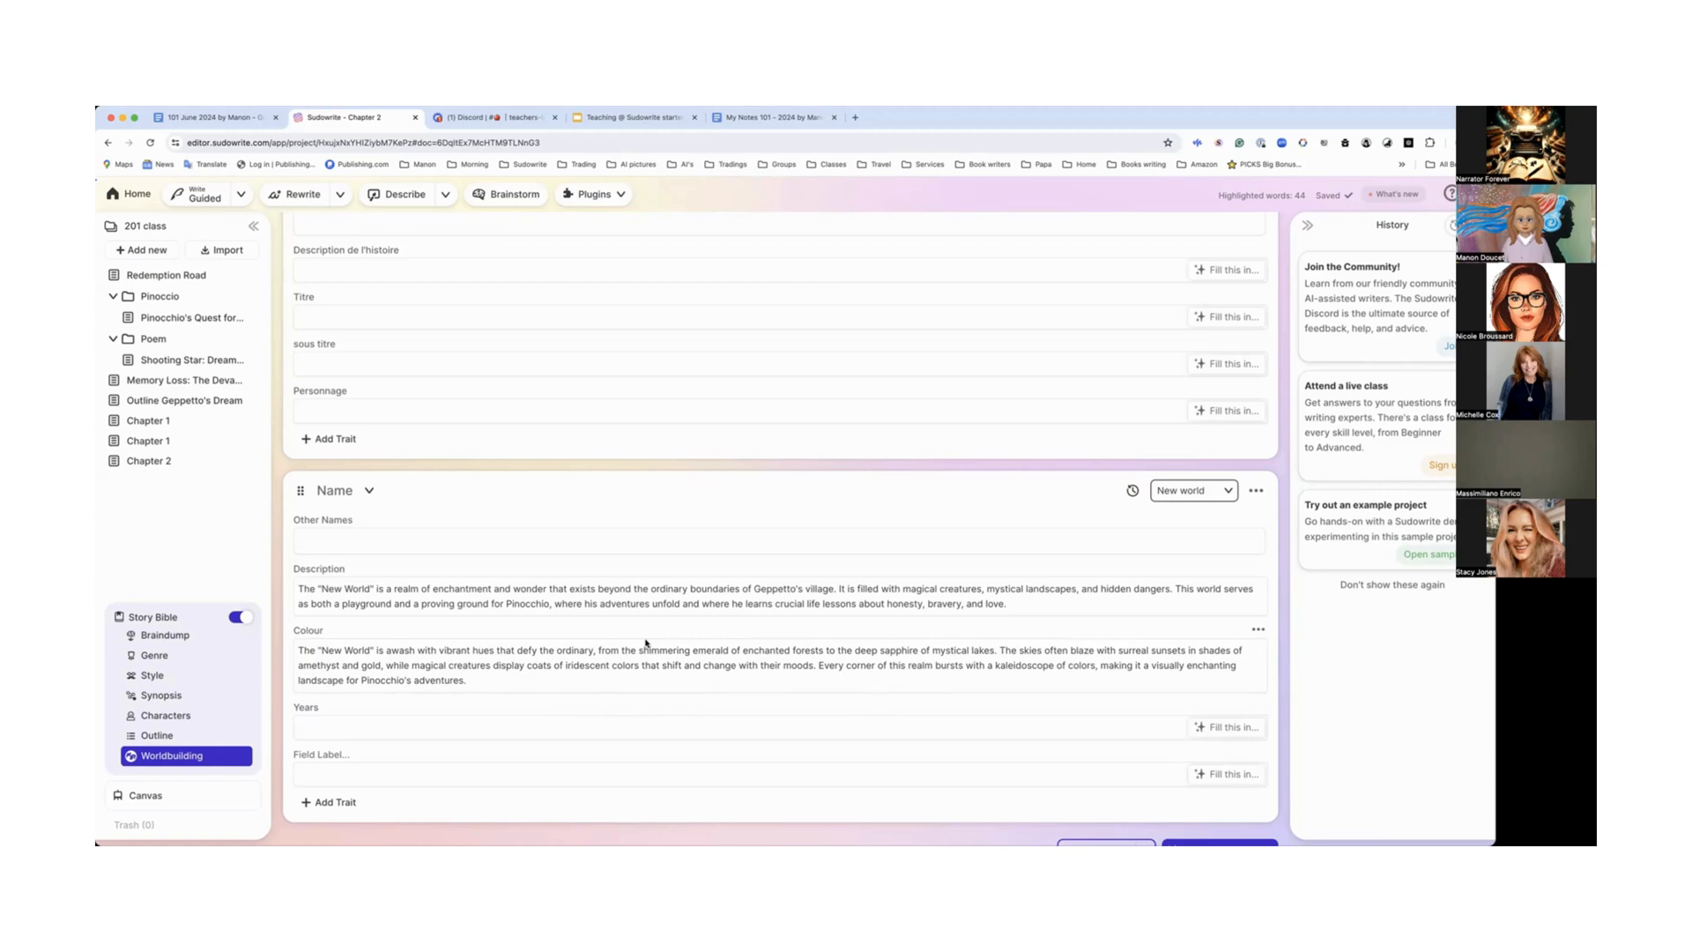
Step: Look over the Worldbuilding element types, The Enchanted Log Discovery and Geppetto's Carving Tools
scroll(647, 642, "up", 10)
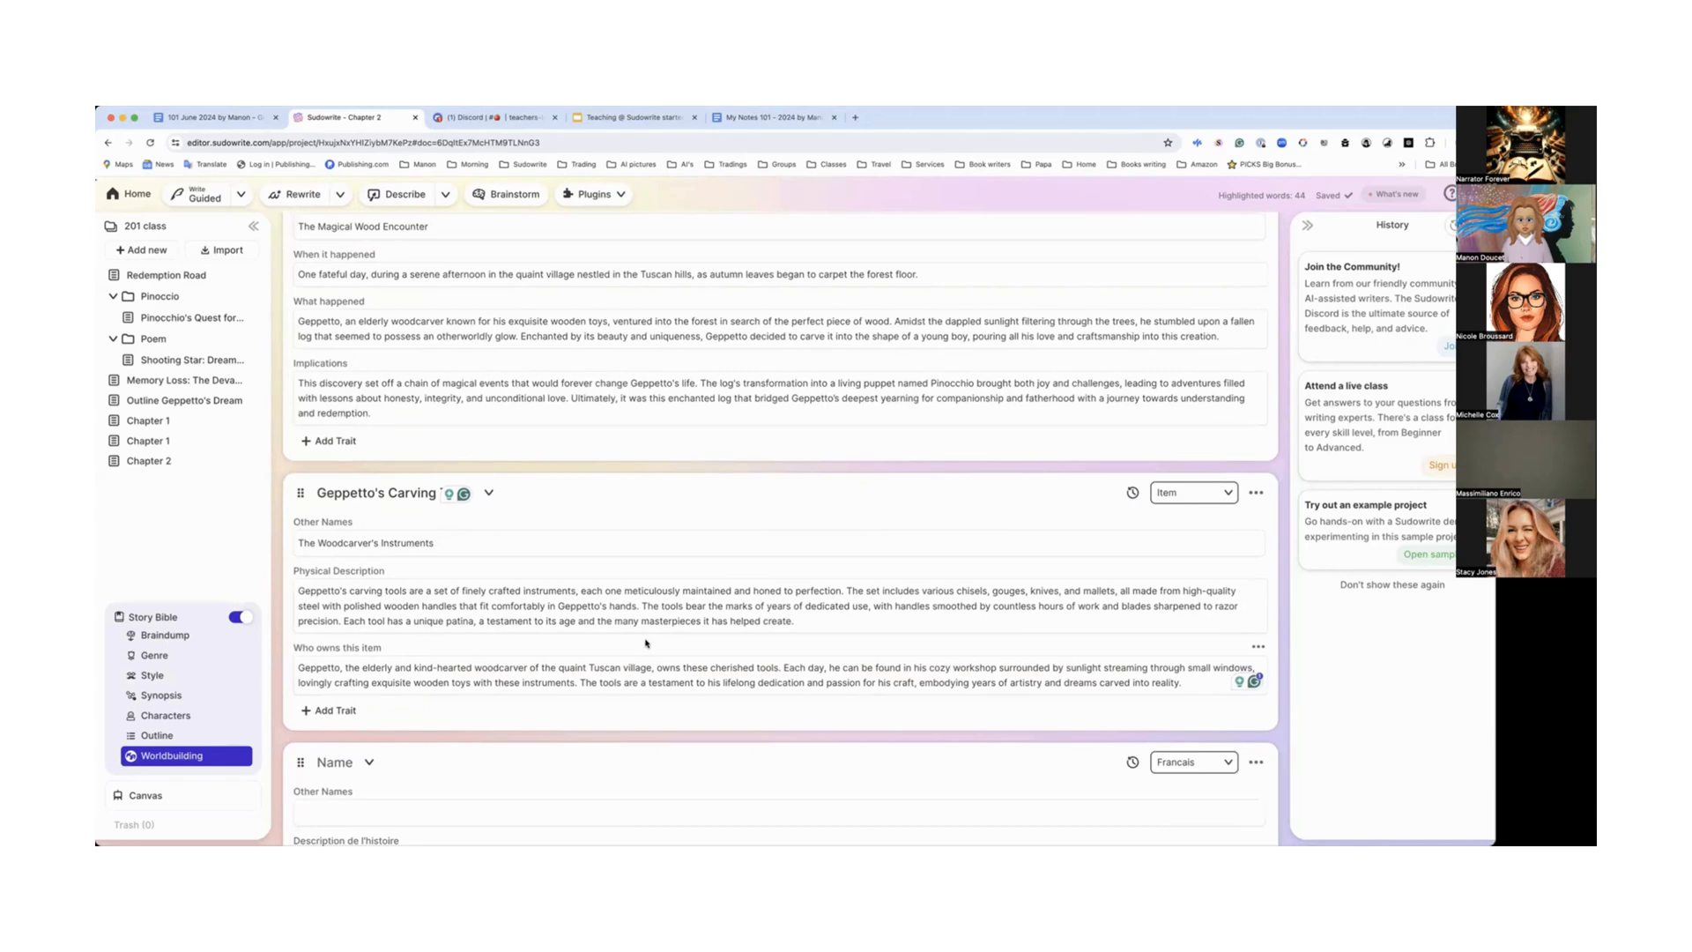
scroll(646, 643, "up", 5)
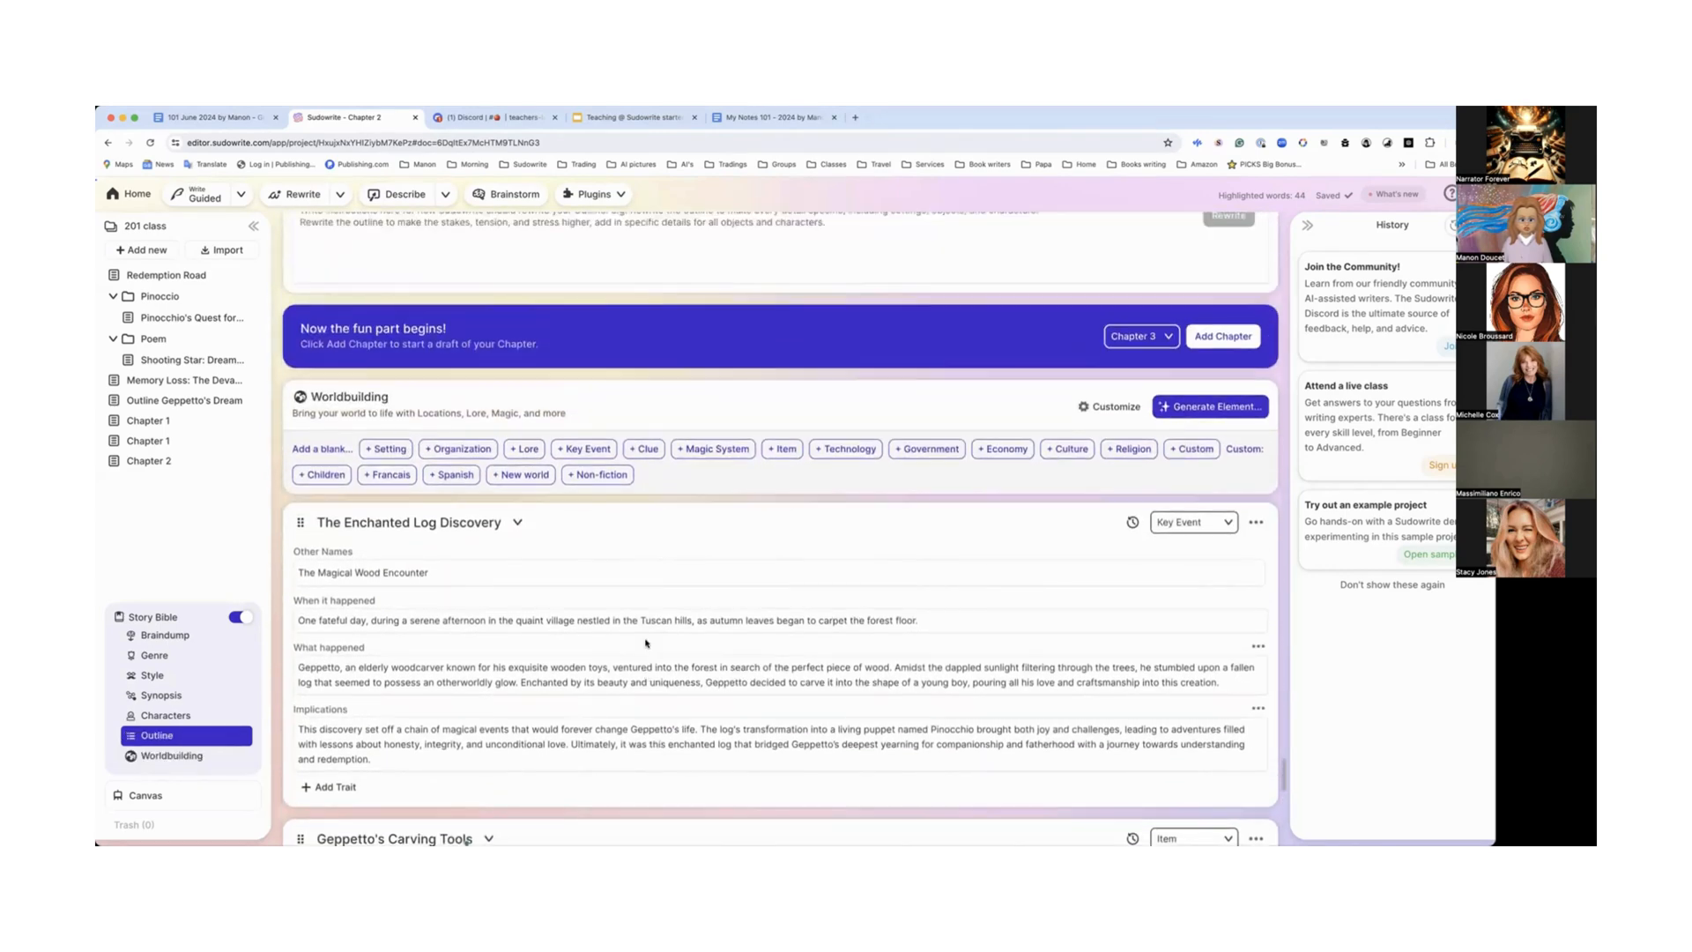
scroll(646, 640, "down", 2)
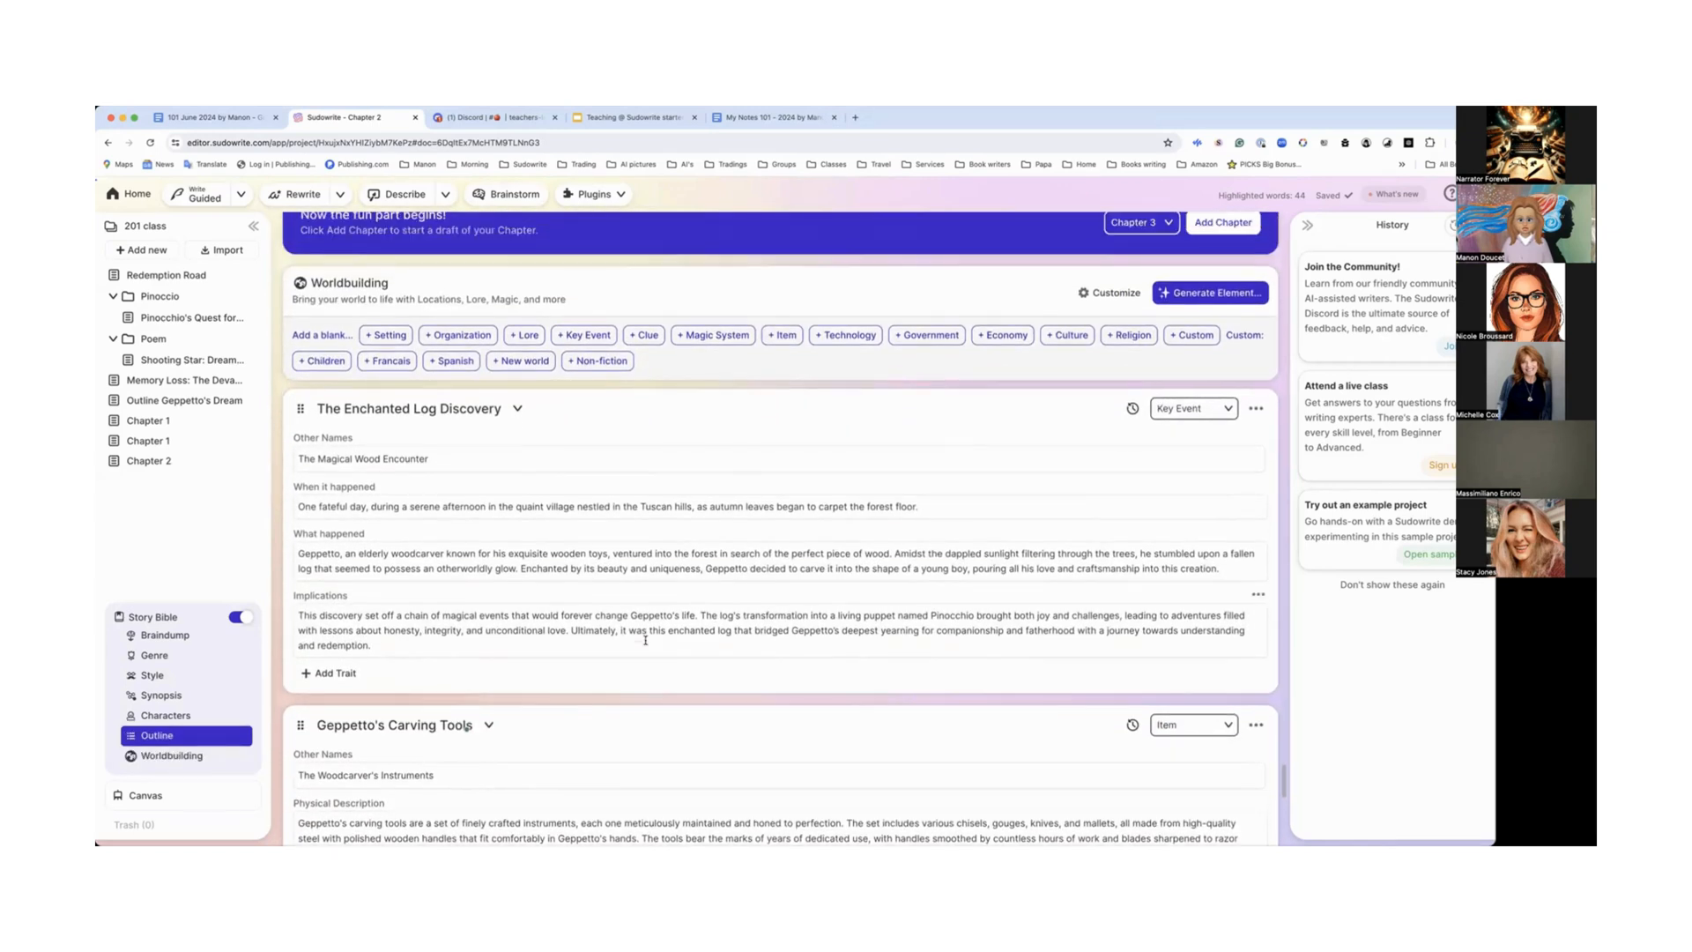
scroll(647, 641, "up", 1)
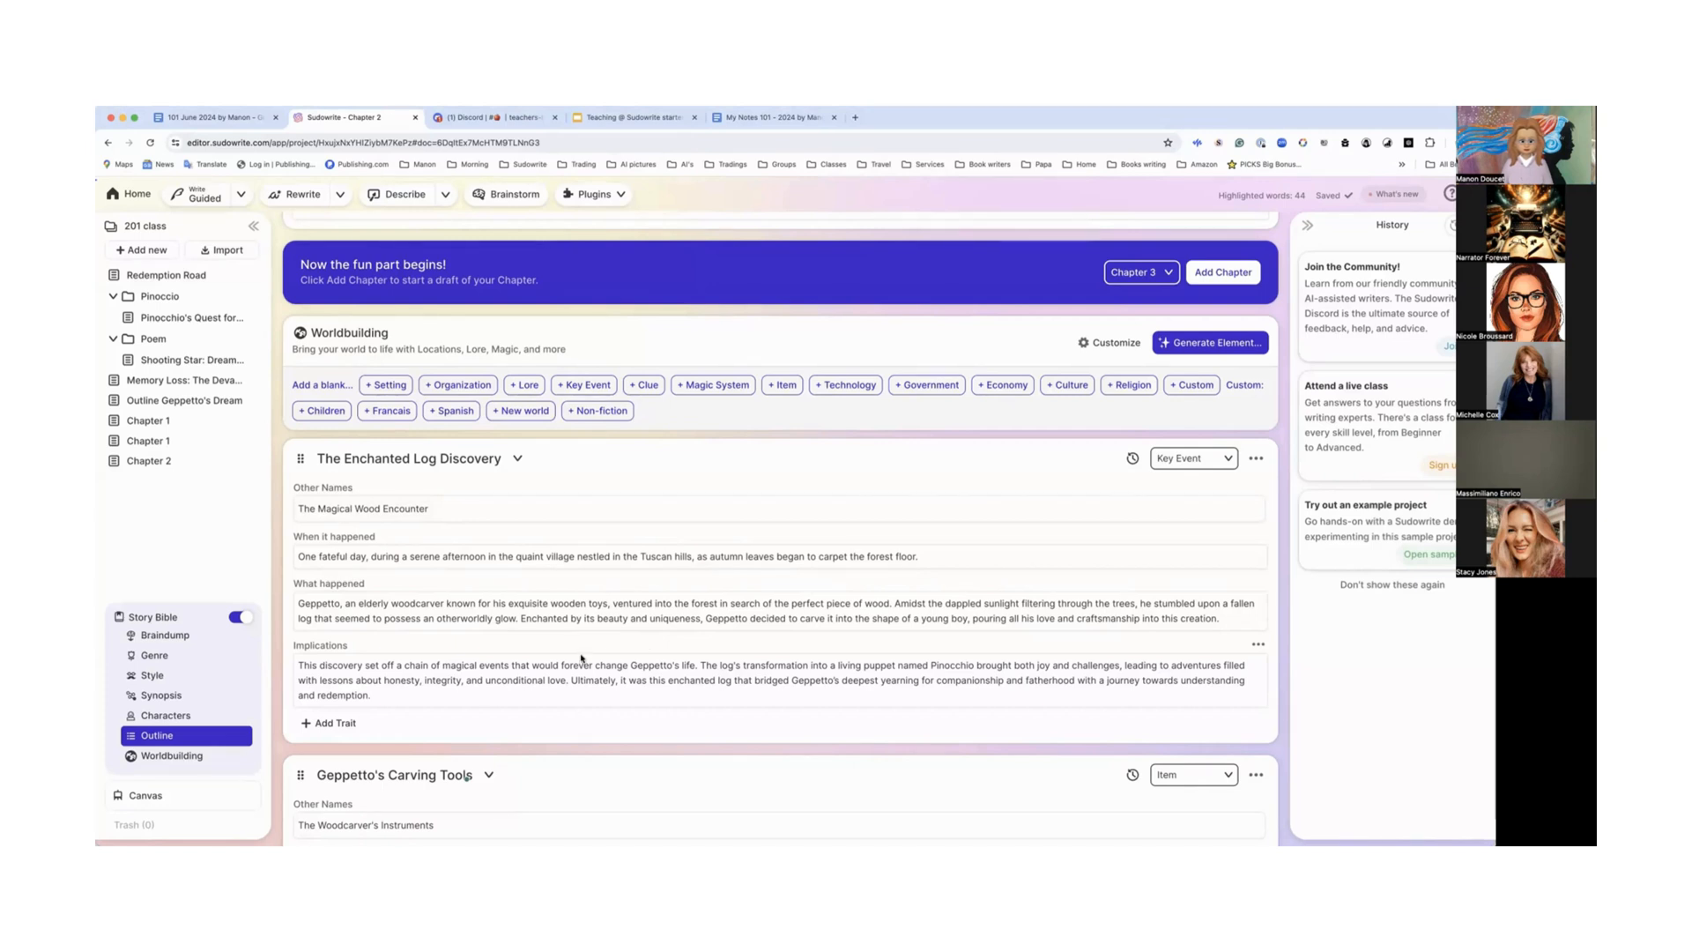
scroll(582, 658, "up", 2)
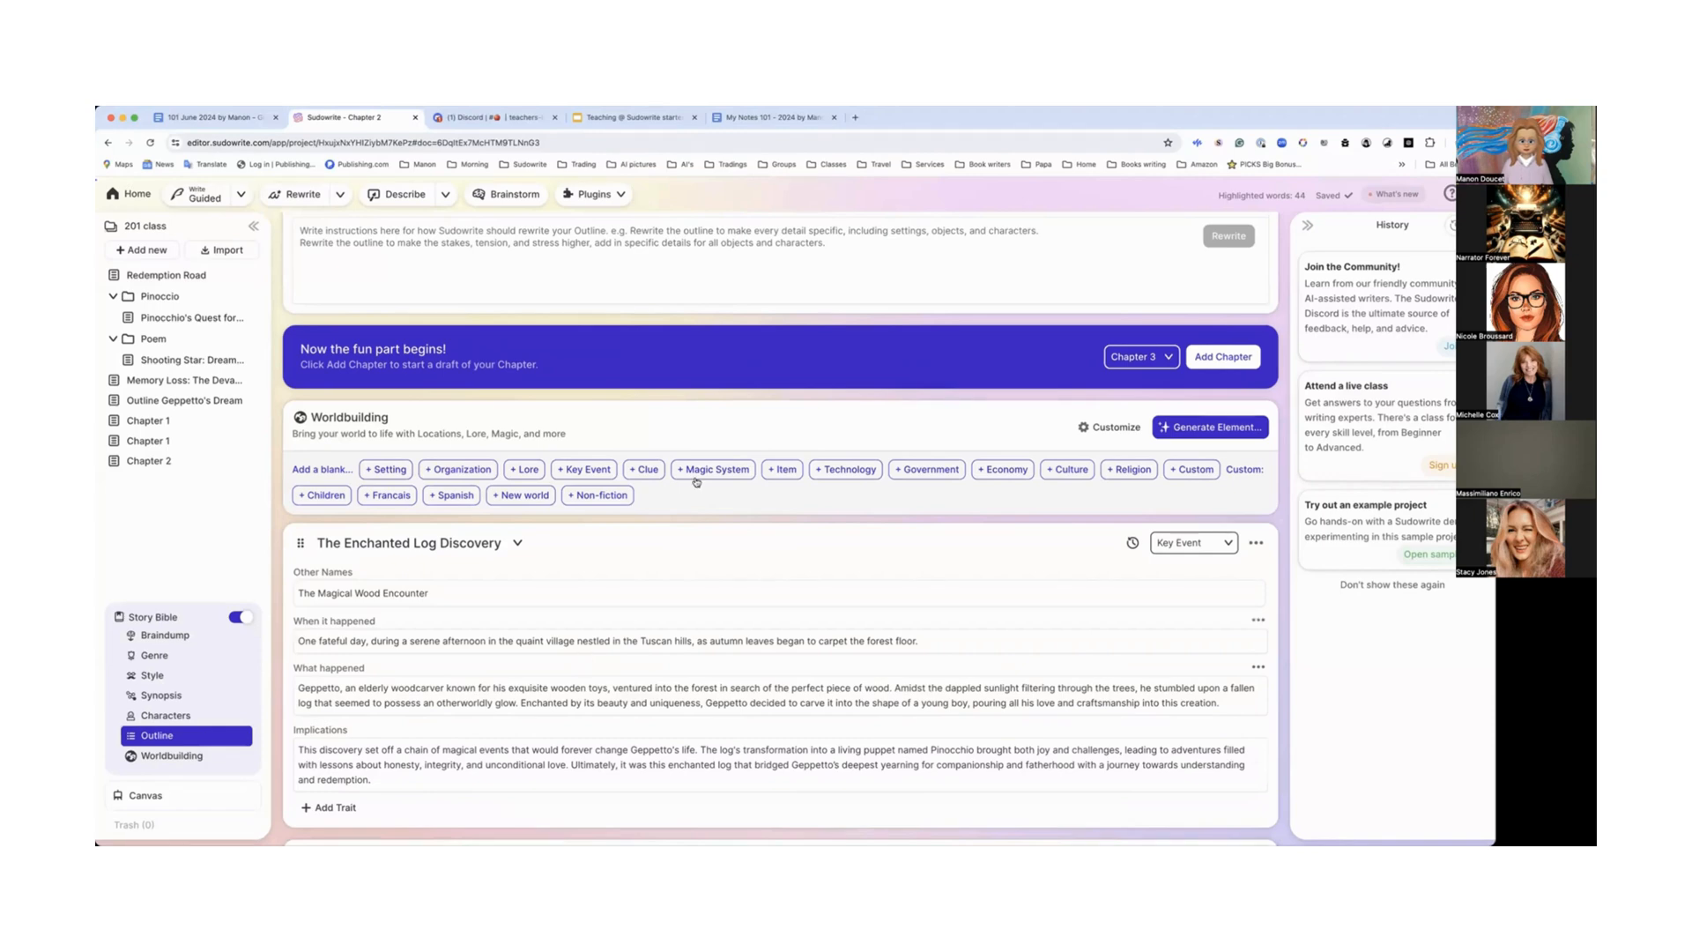
scroll(595, 593, "up", 10)
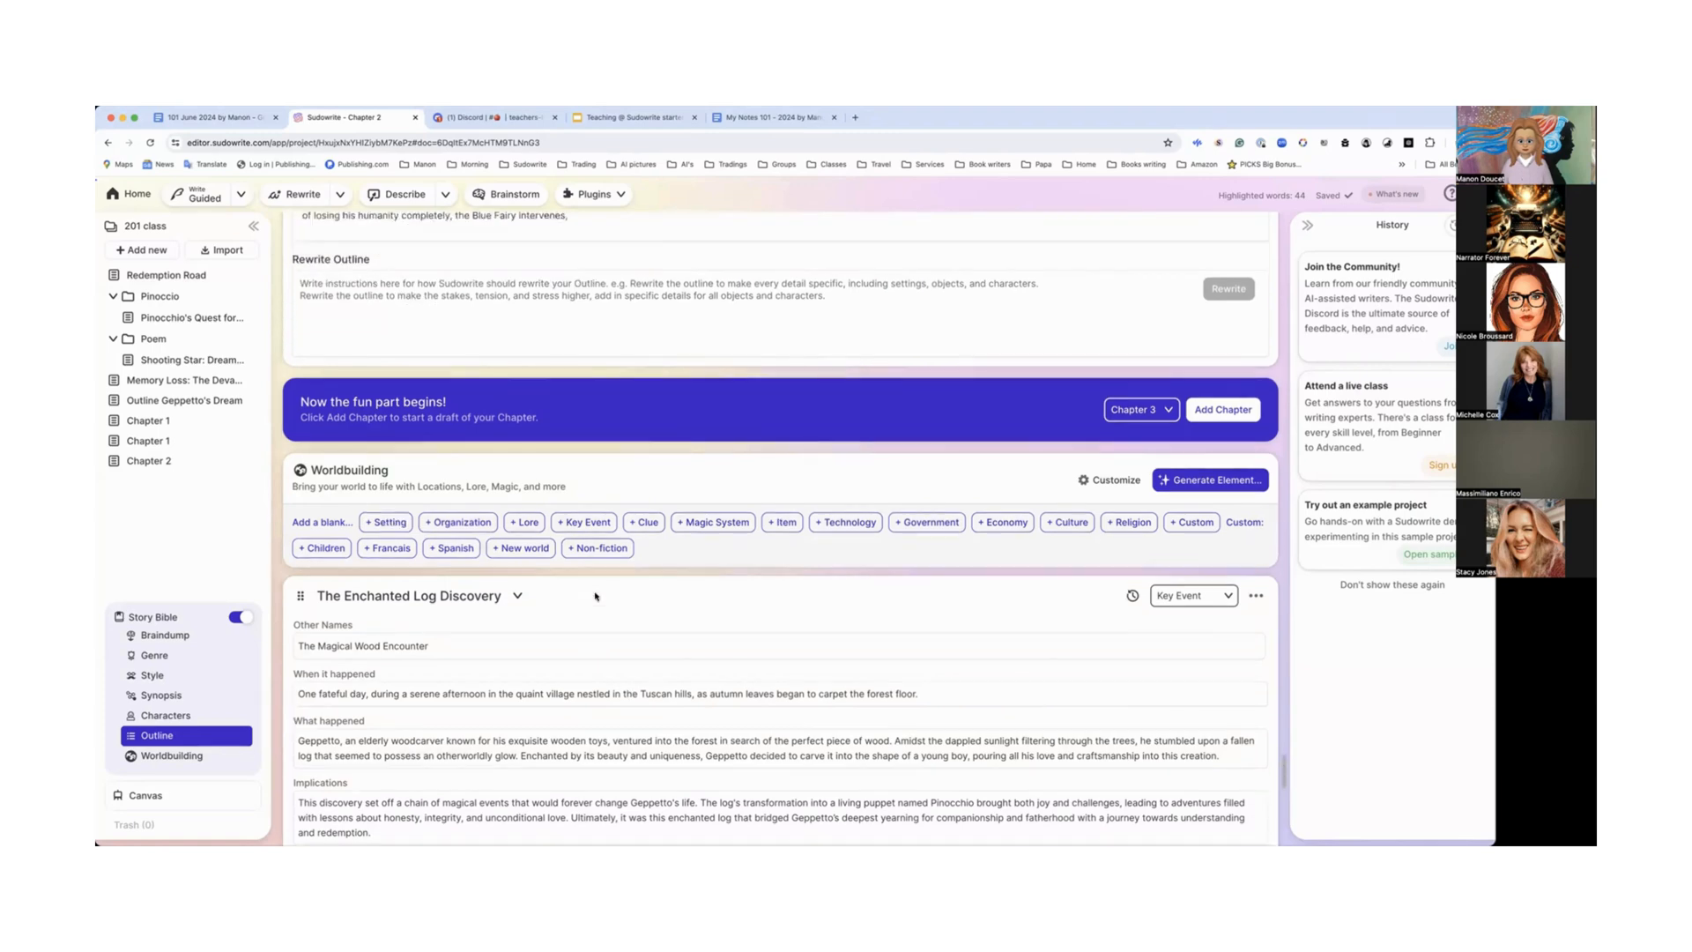
scroll(596, 598, "down", 7)
scroll(596, 598, "down", 5)
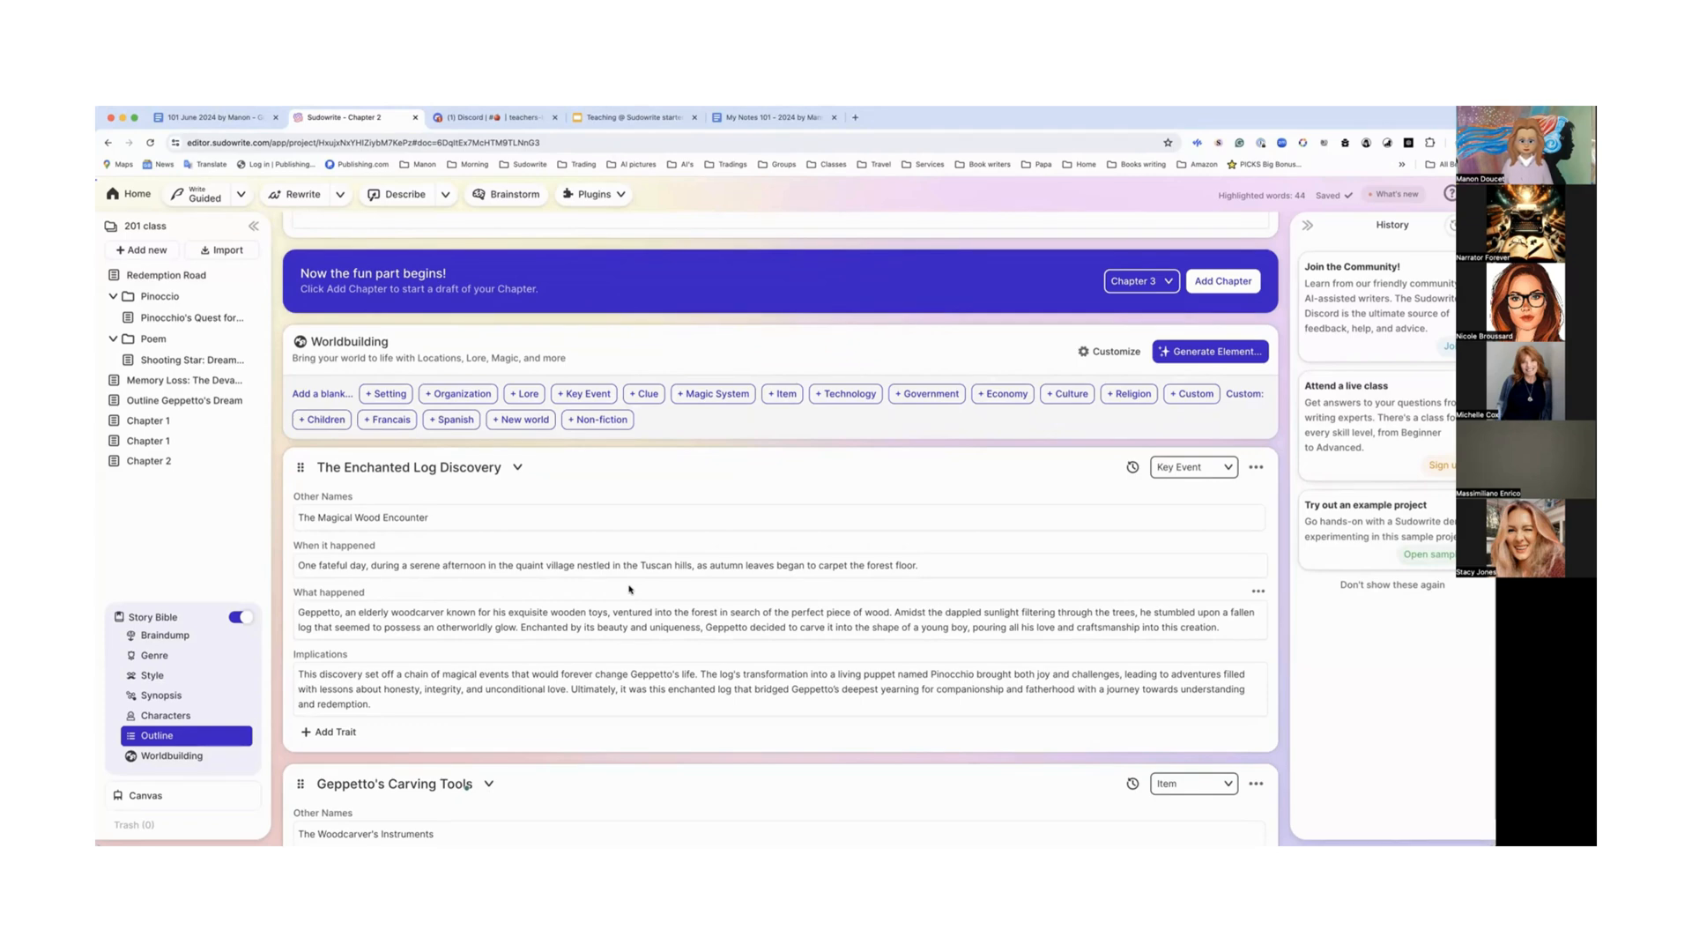
scroll(630, 589, "down", 3)
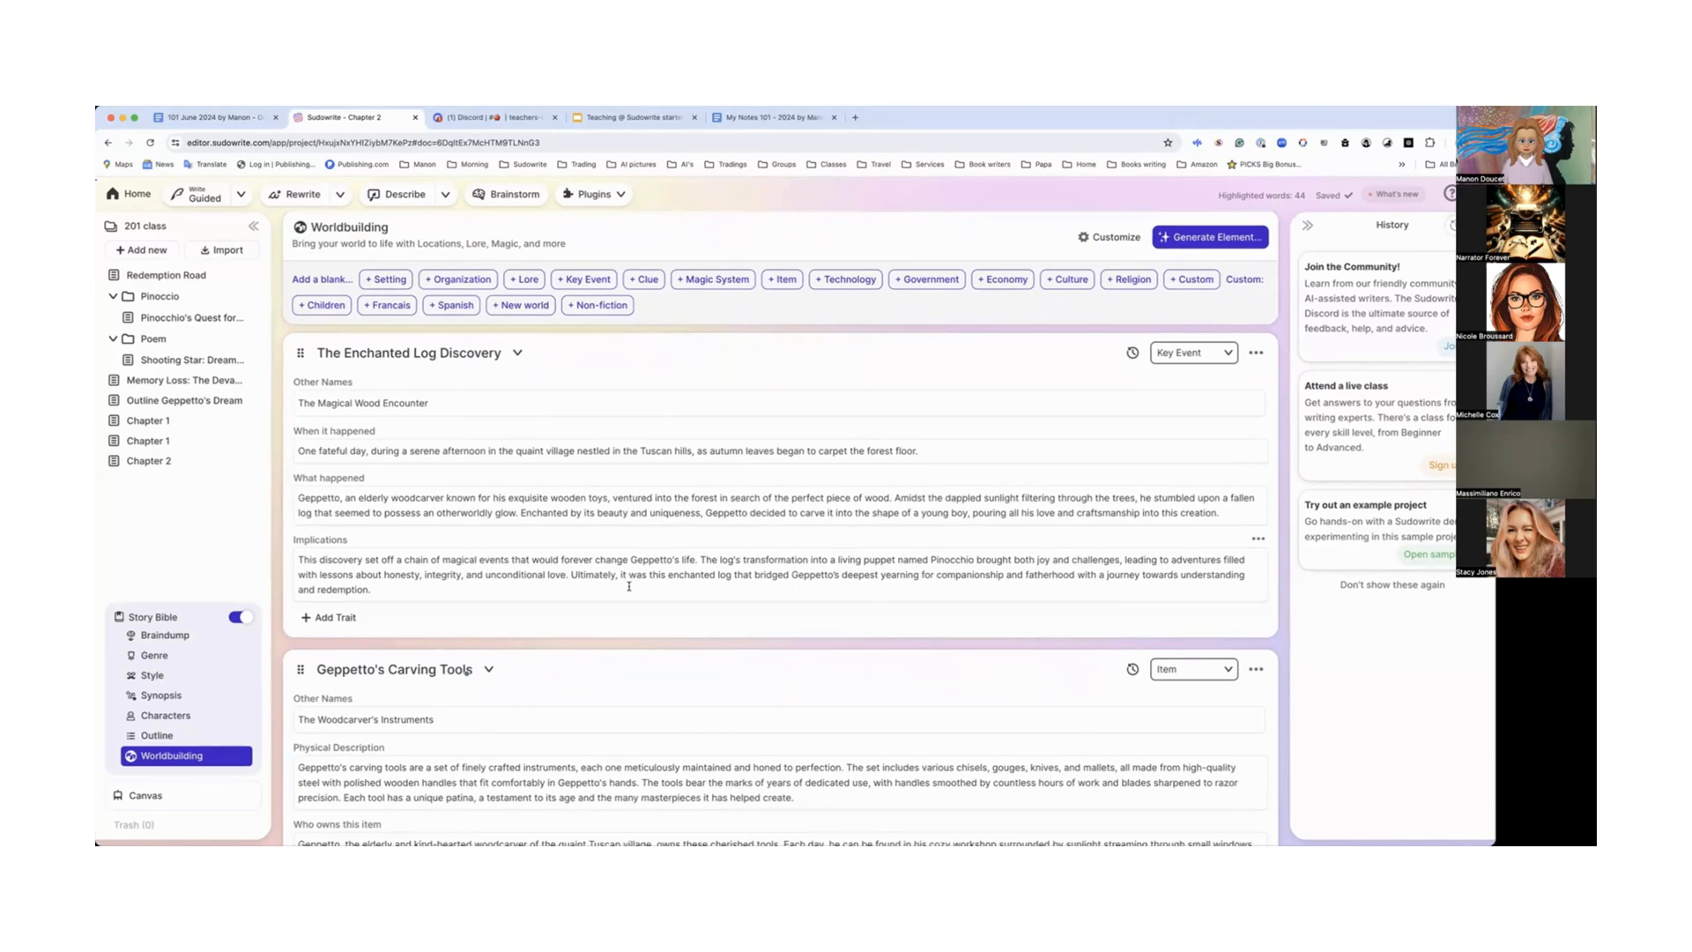
scroll(630, 587, "up", 1)
scroll(629, 589, "down", 5)
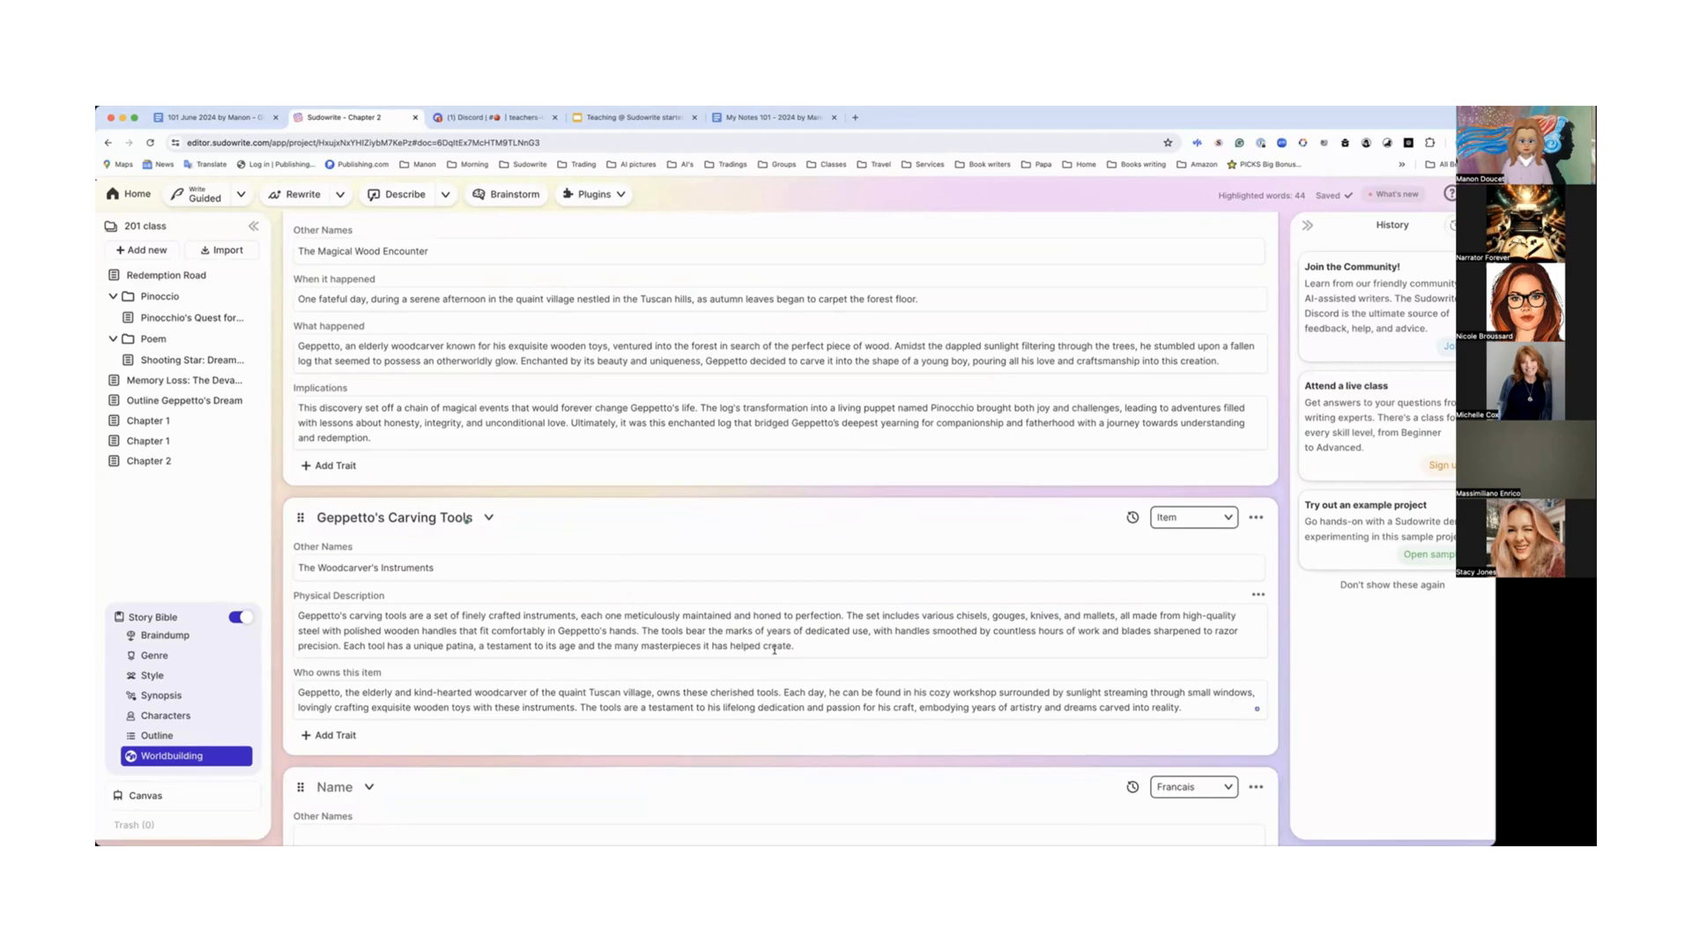
scroll(775, 649, "up", 15)
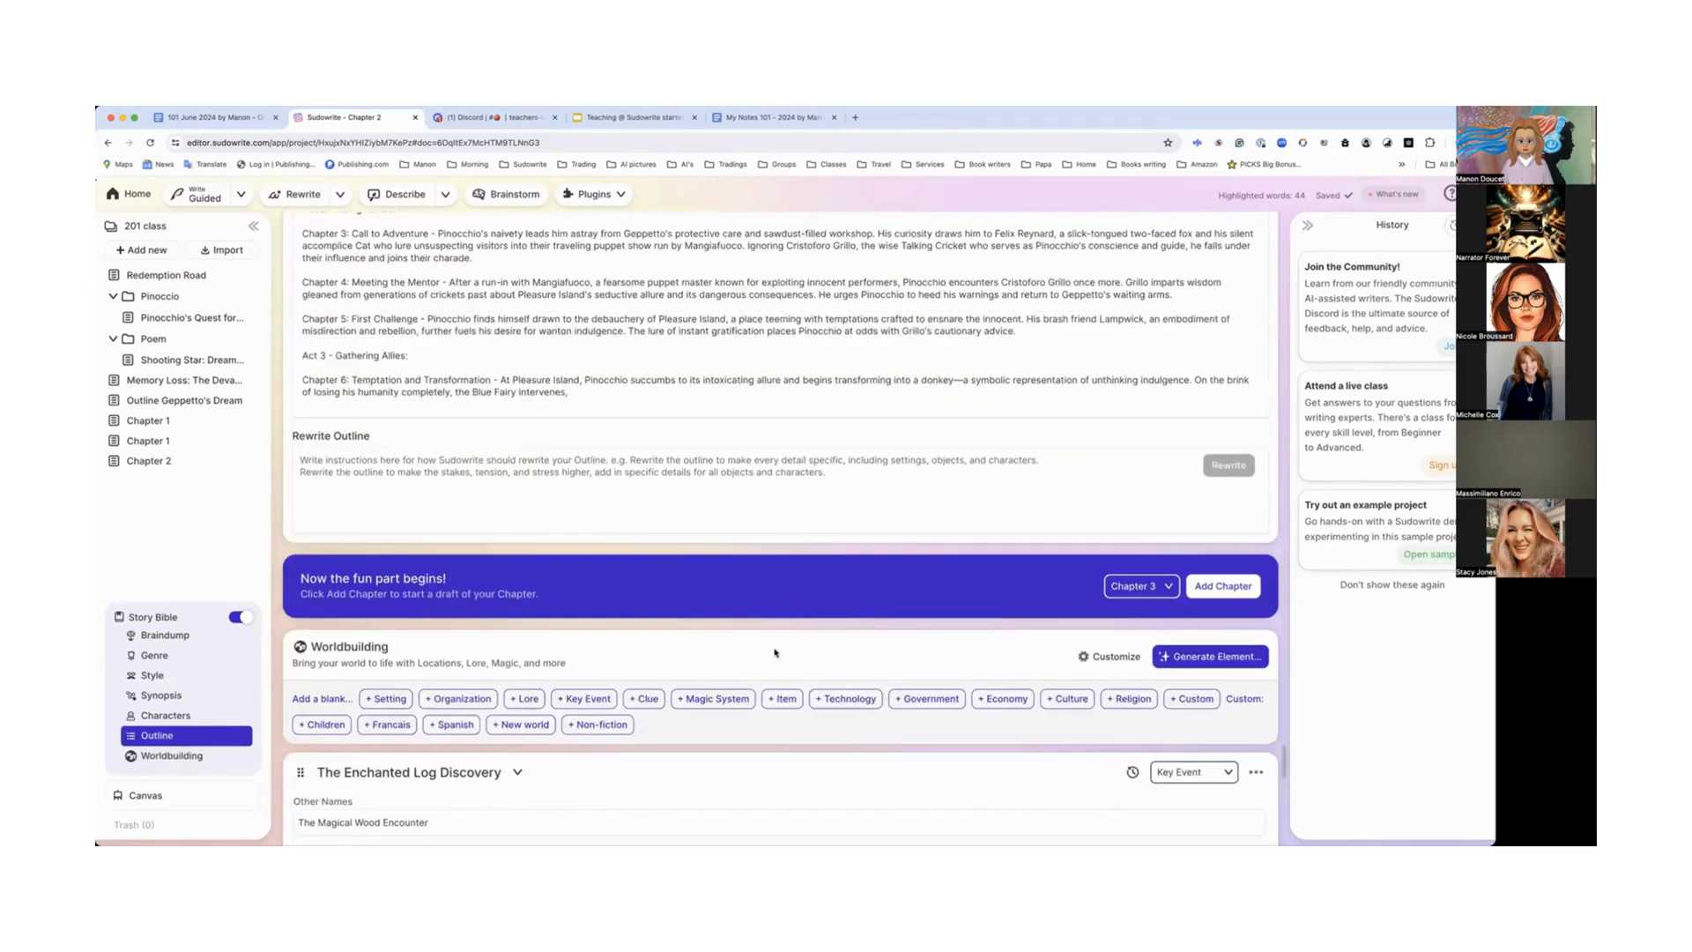
Step: View the usage options of the Felix Reynard character and of the Geppetto's Carving Tools item in Worldbuilding
left_click(201, 715)
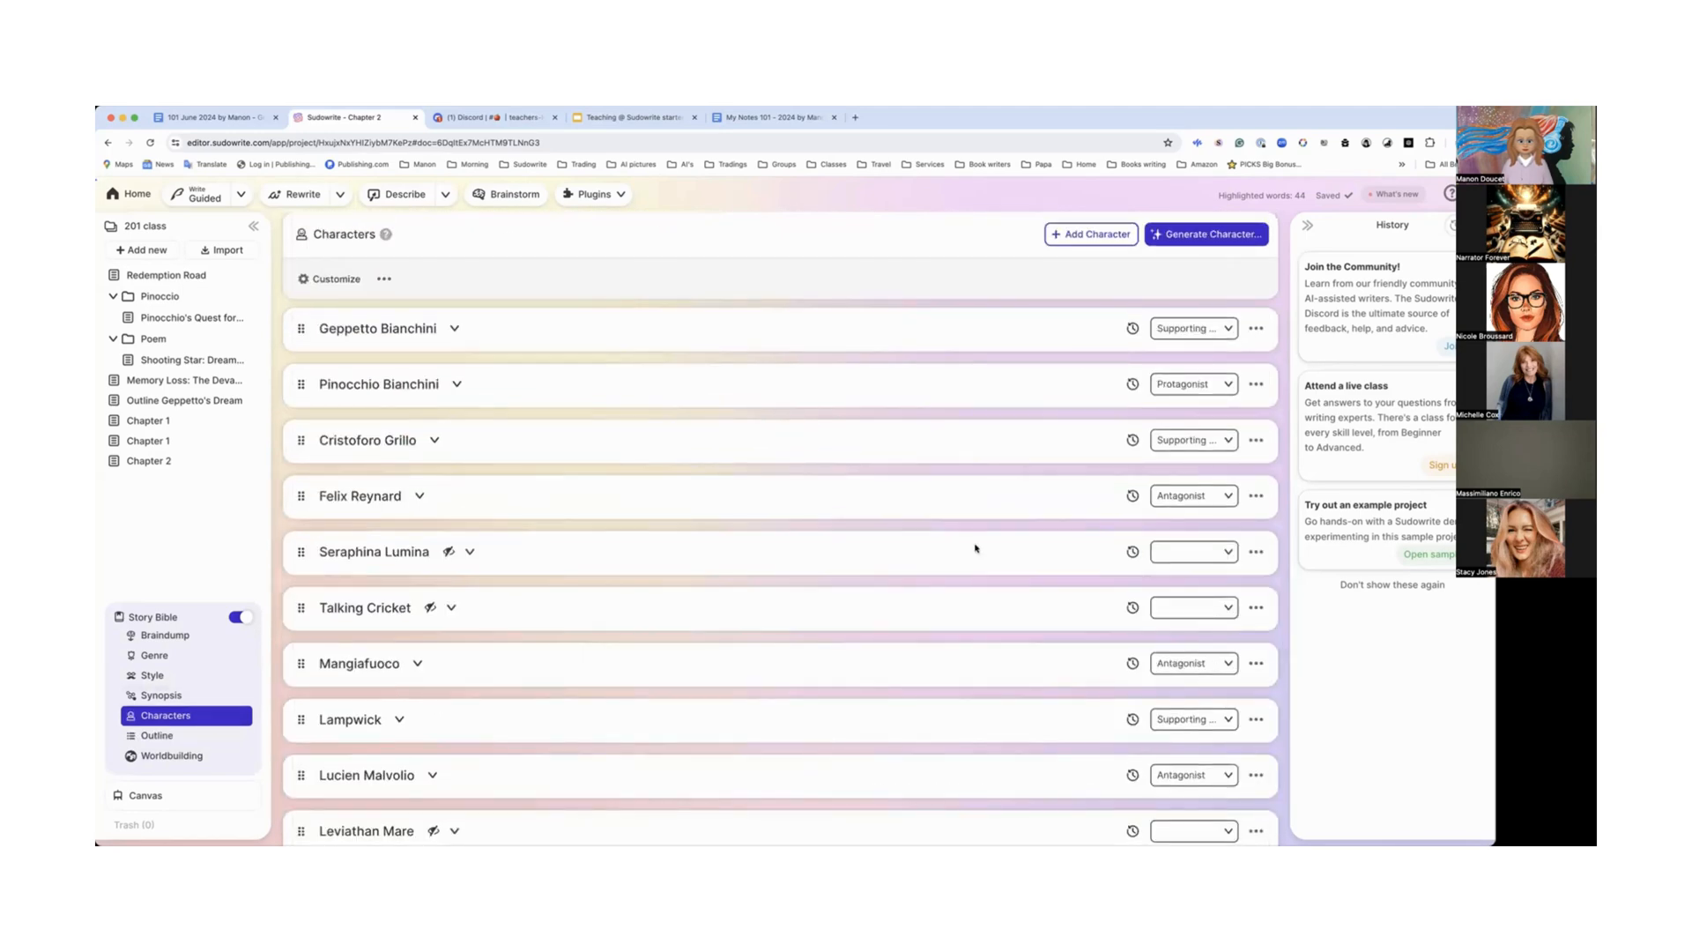
left_click(1256, 496)
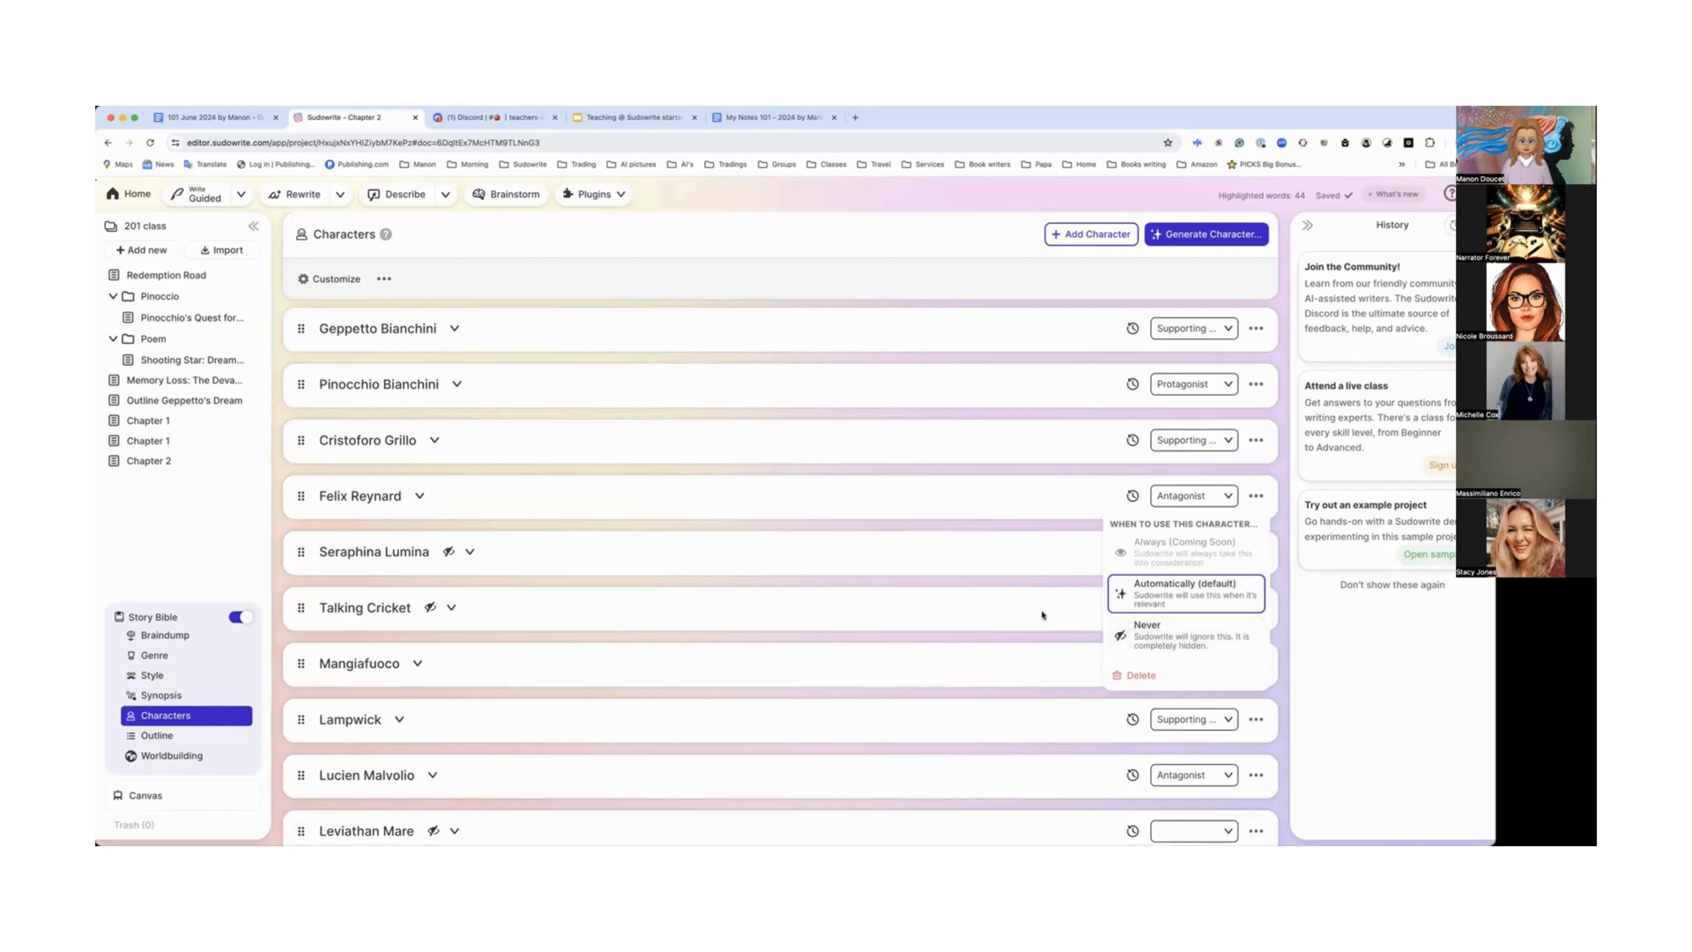
left_click(172, 756)
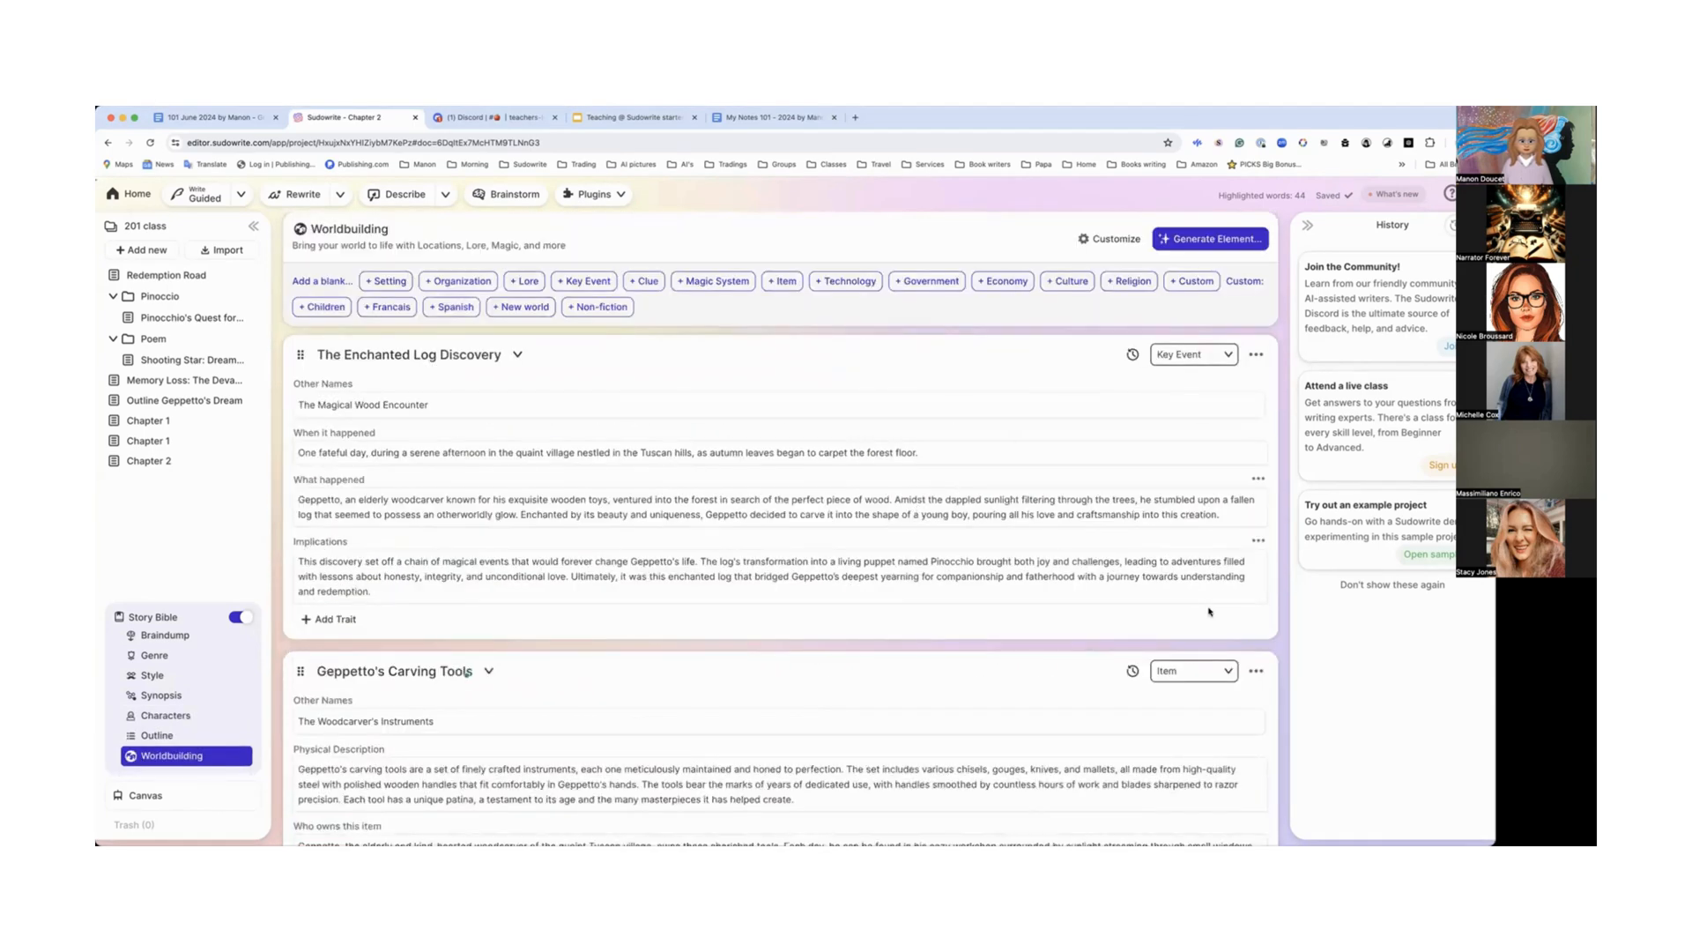
scroll(1210, 610, "down", 3)
scroll(1209, 610, "down", 3)
left_click(1257, 429)
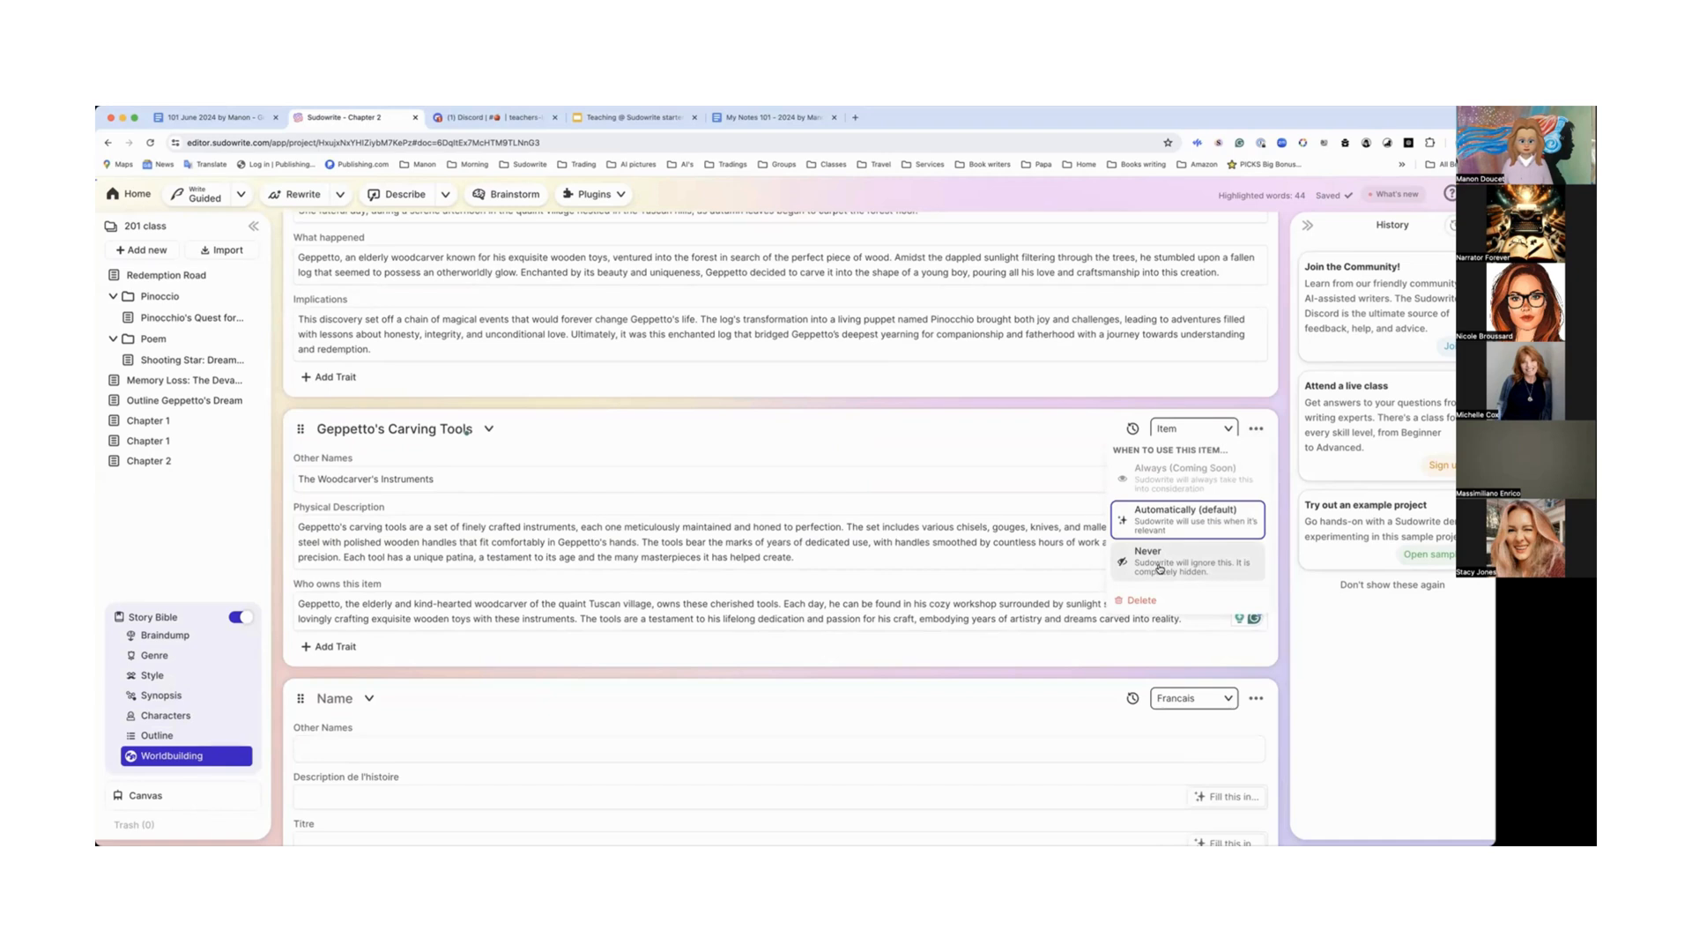
Step: Delete the blank Francais element from Worldbuilding, confirming its move to the project trash
scroll(880, 577, "down", 2)
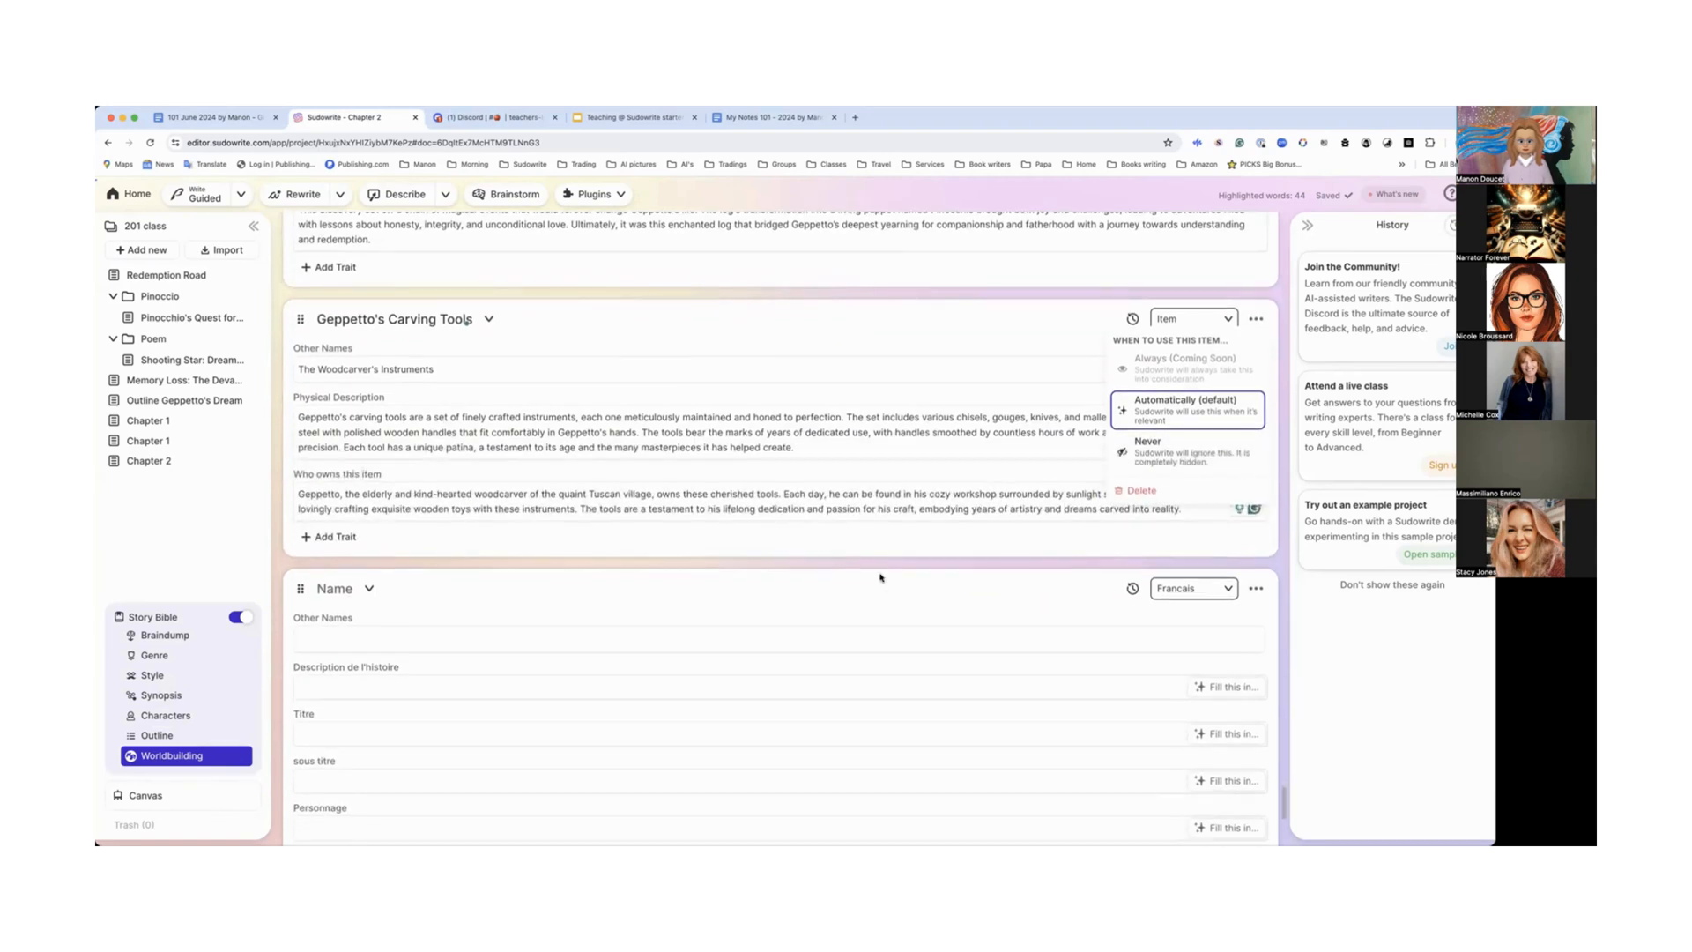
left_click(1256, 588)
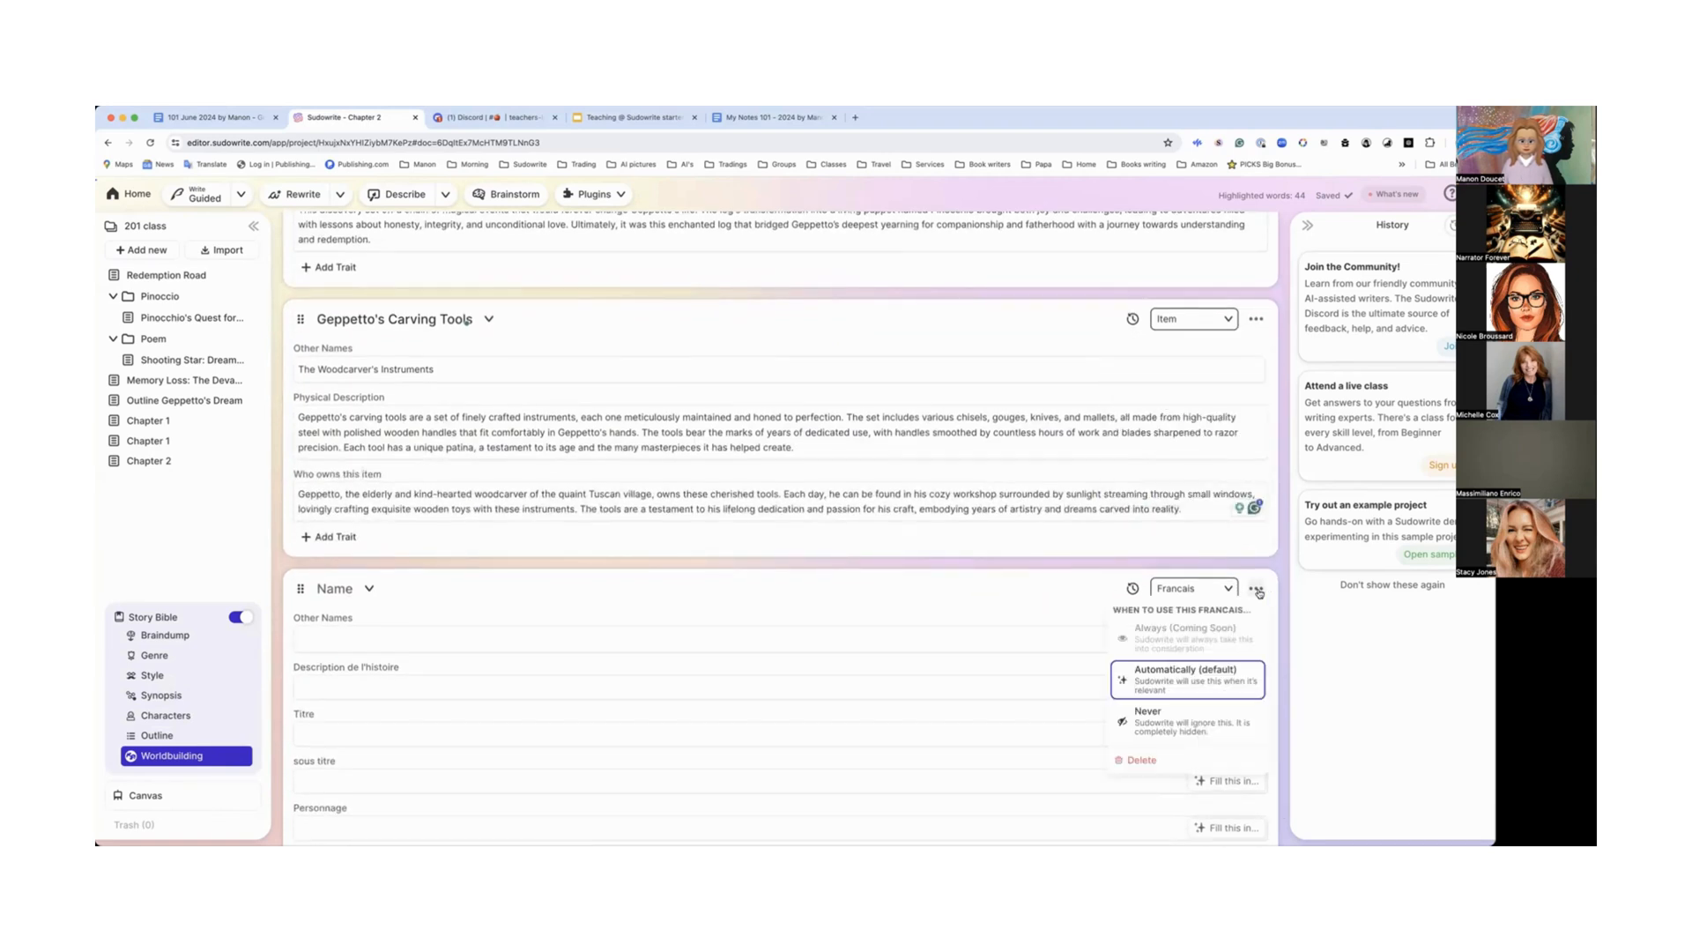
left_click(1146, 760)
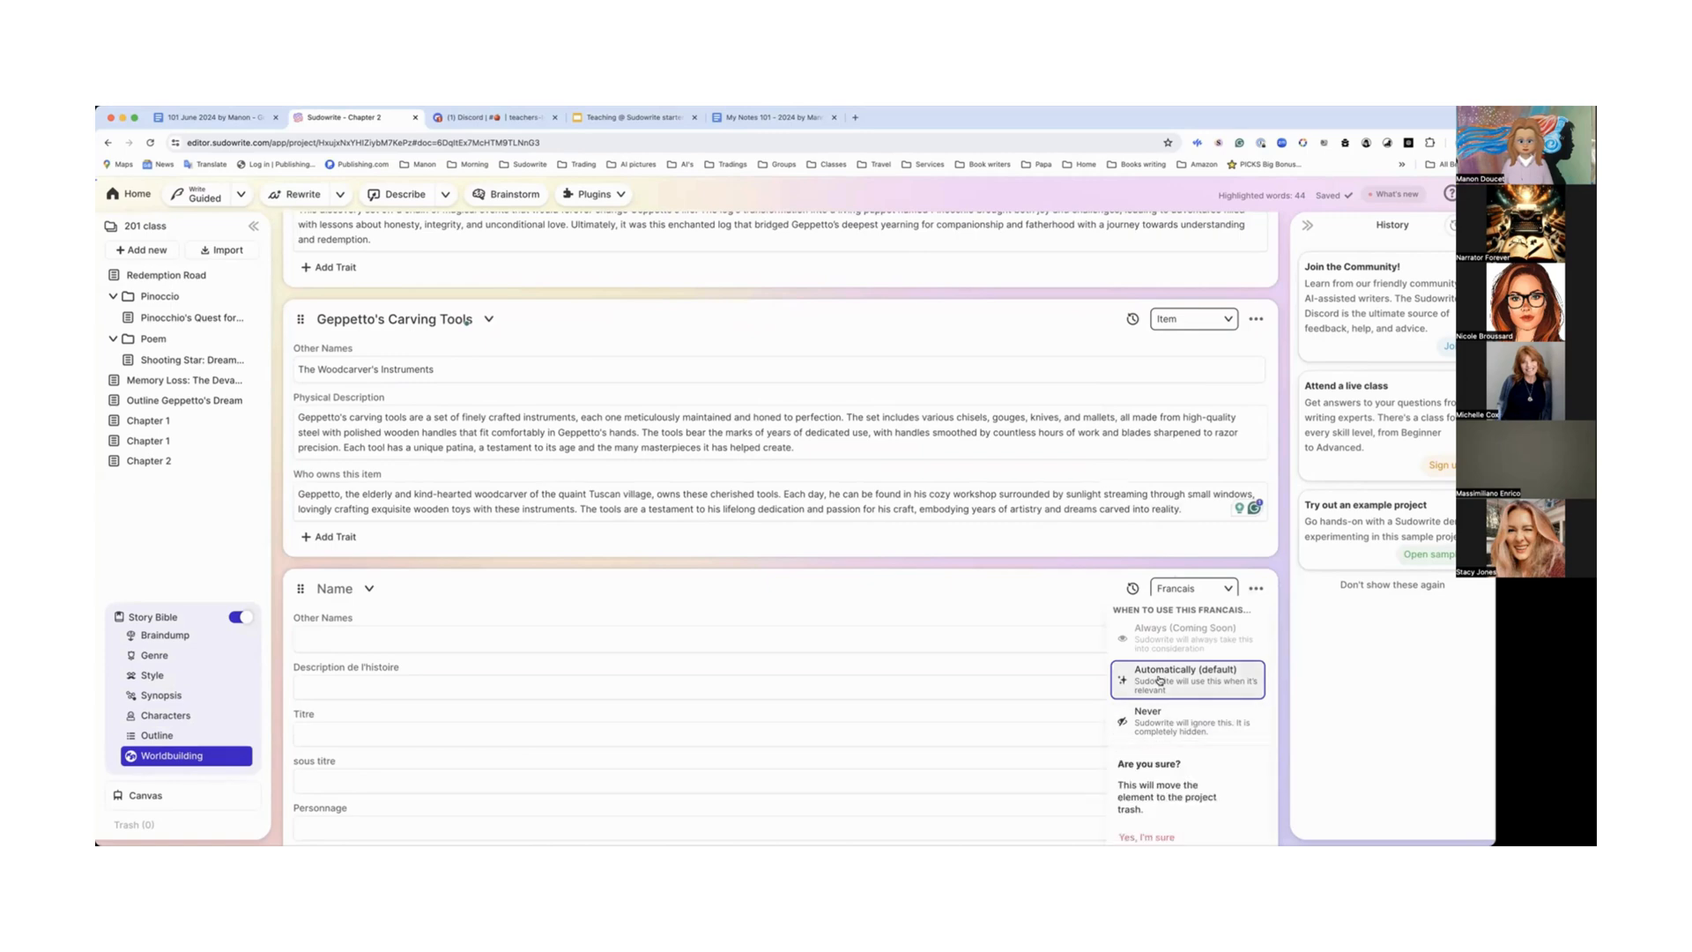
left_click(1146, 837)
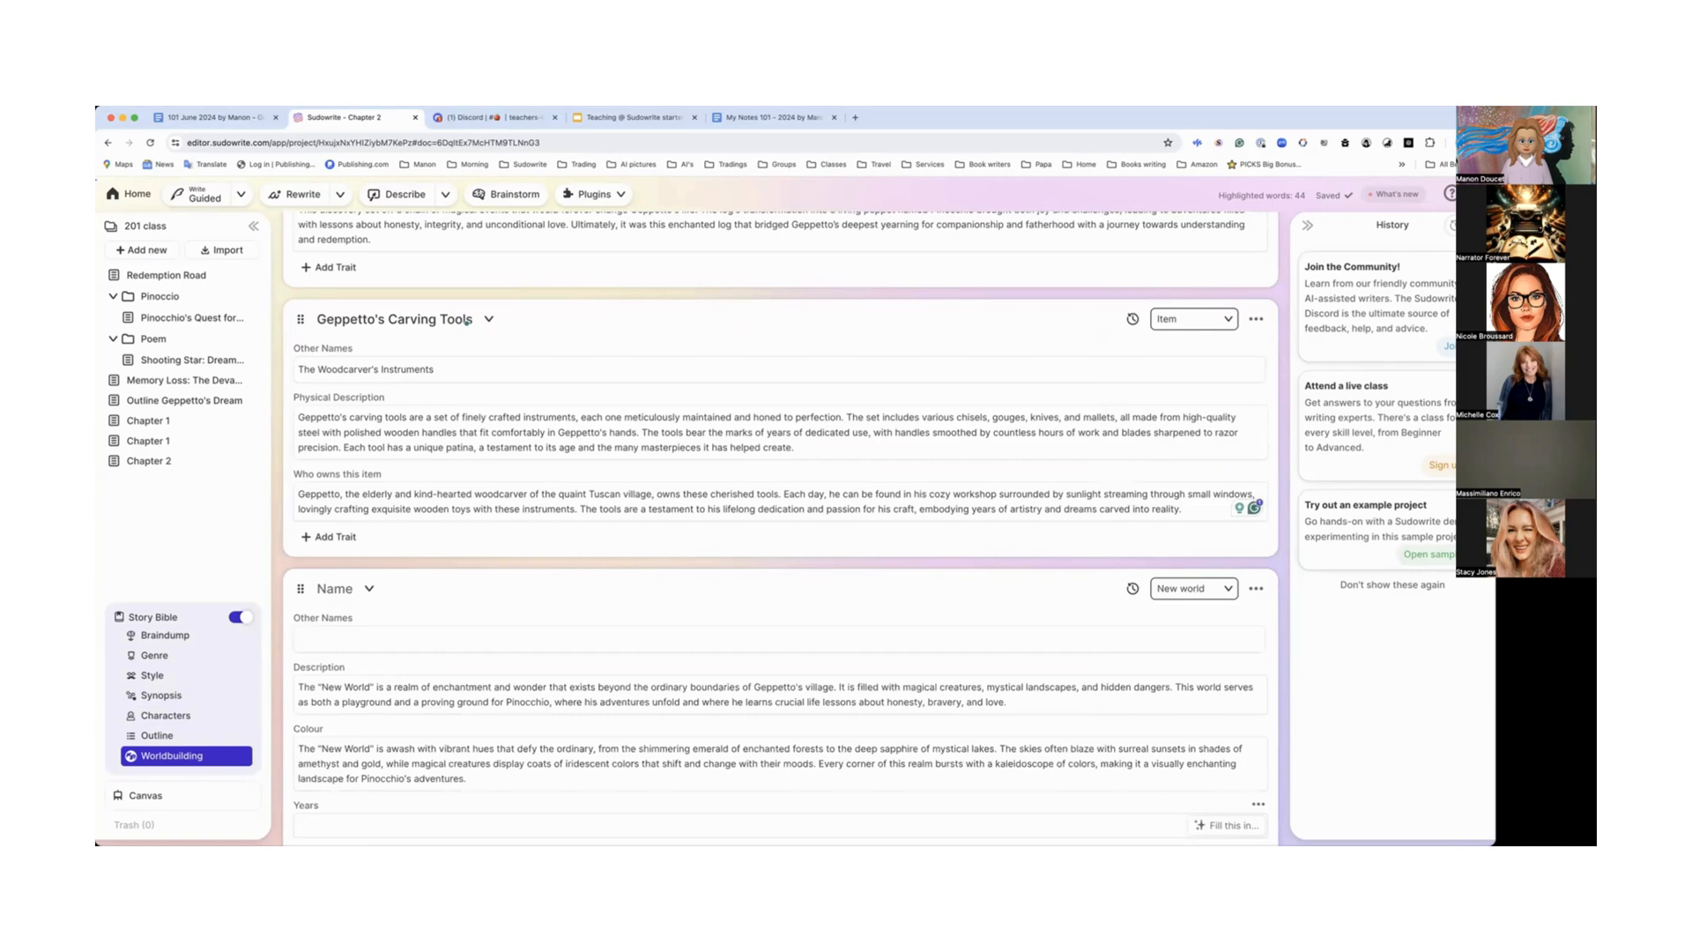
Step: Name the unnamed New world element "World colours"
scroll(1097, 620, "down", 3)
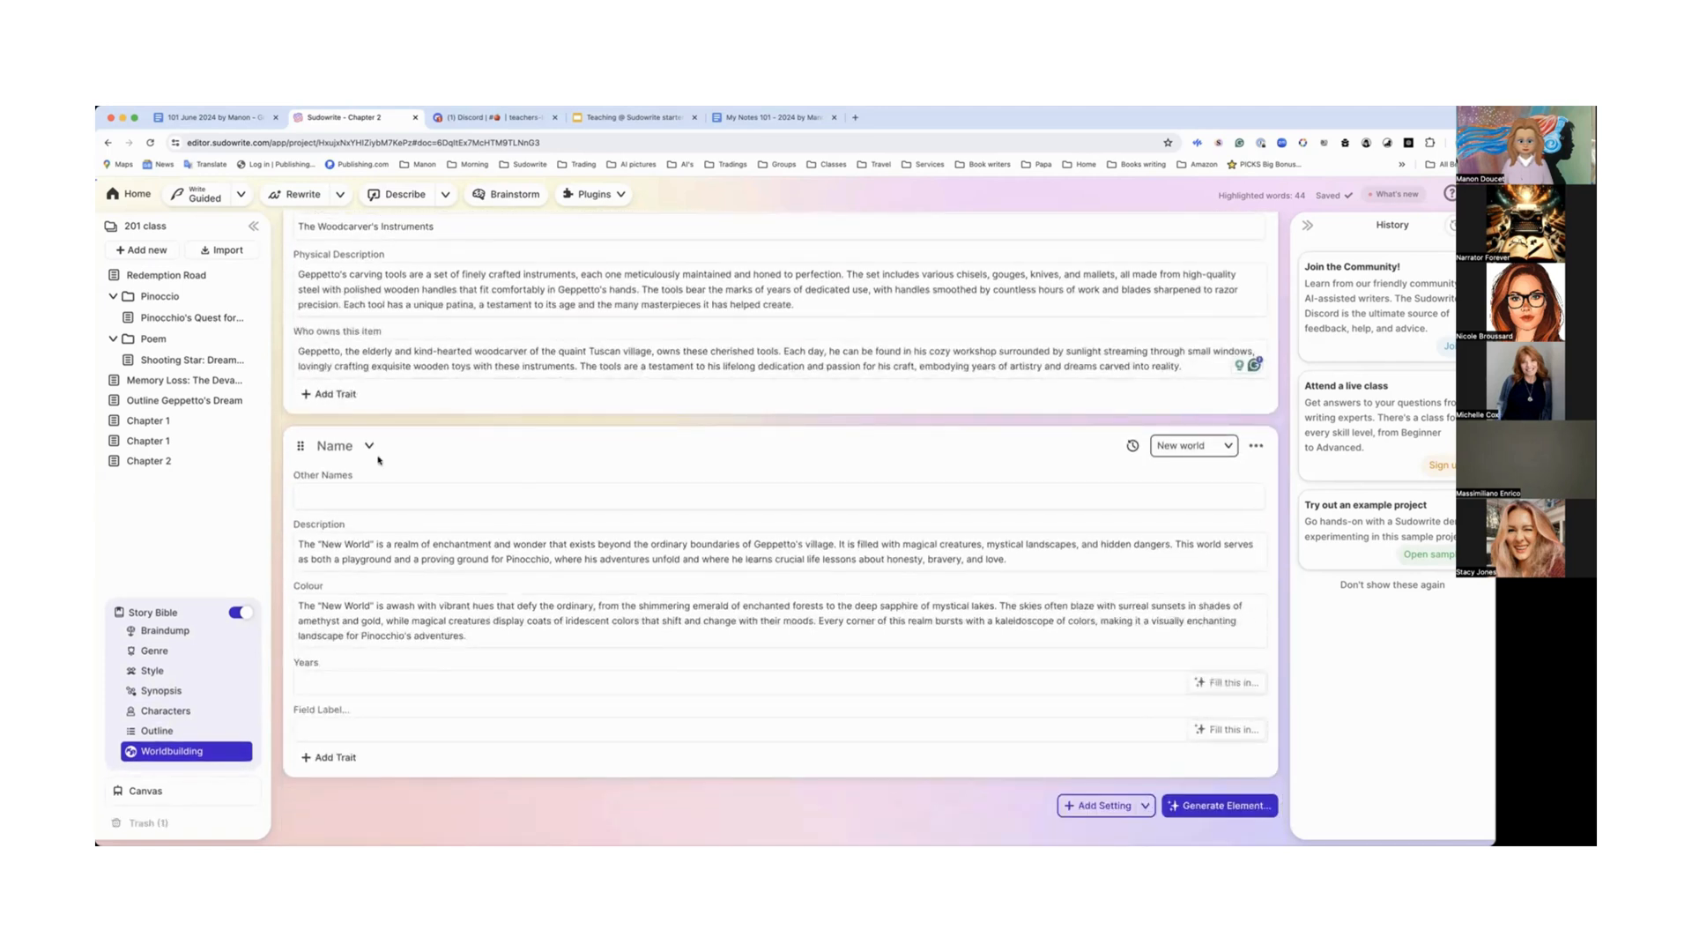
left_click(341, 450)
type("World colours")
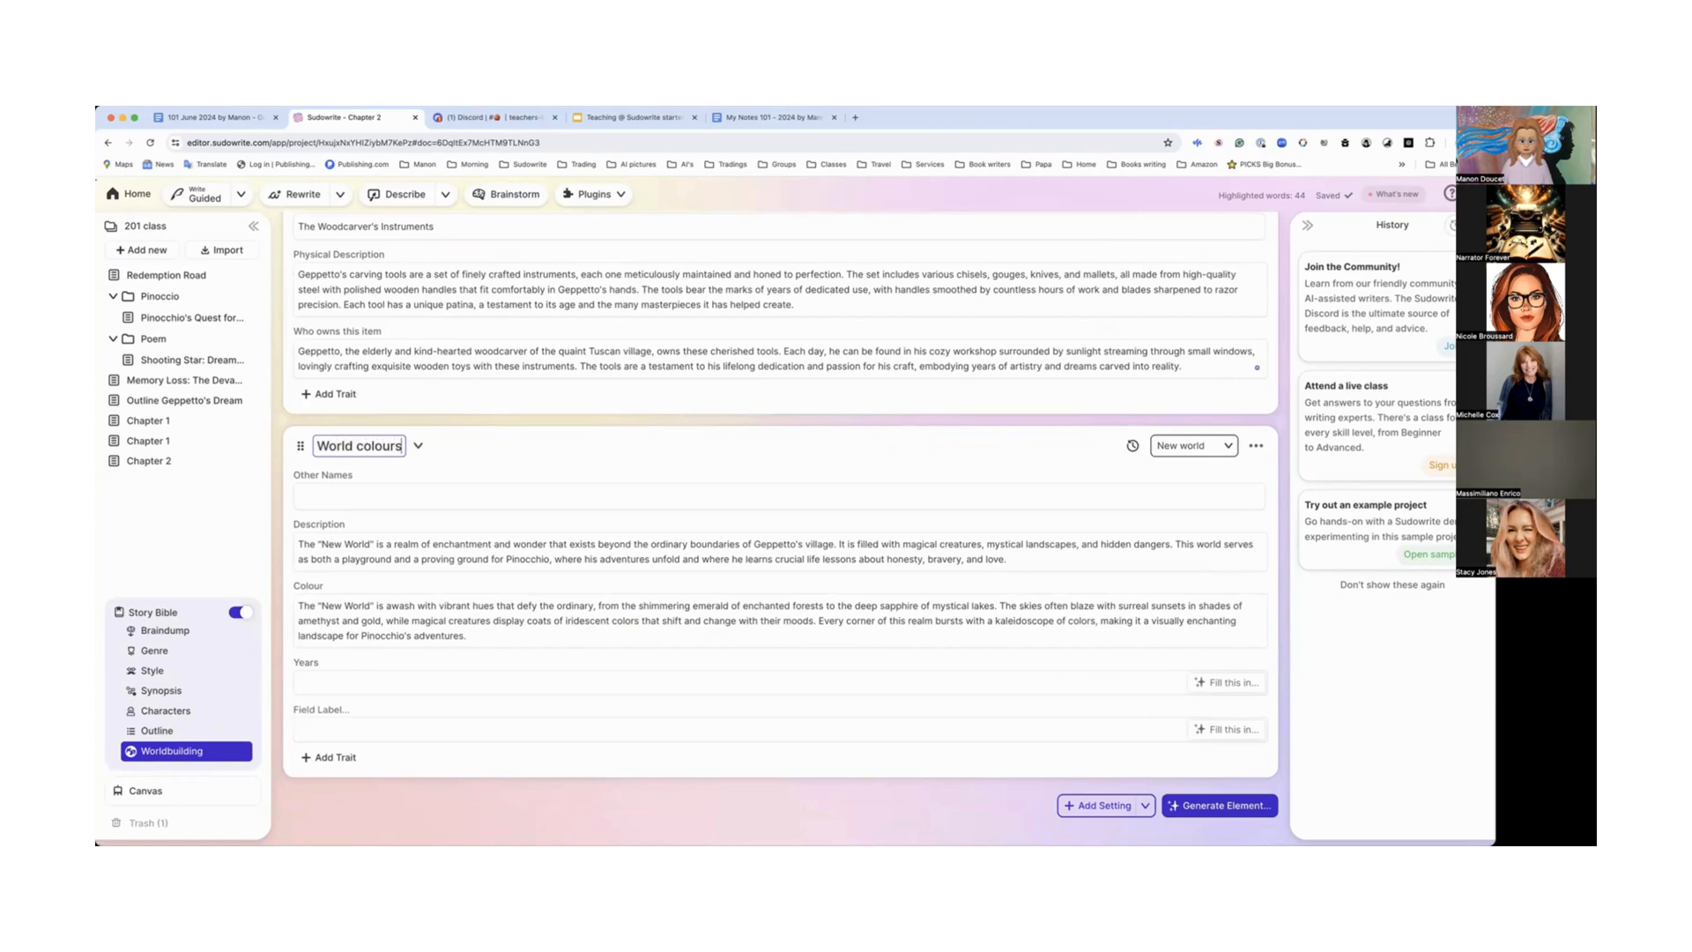
left_click(394, 555)
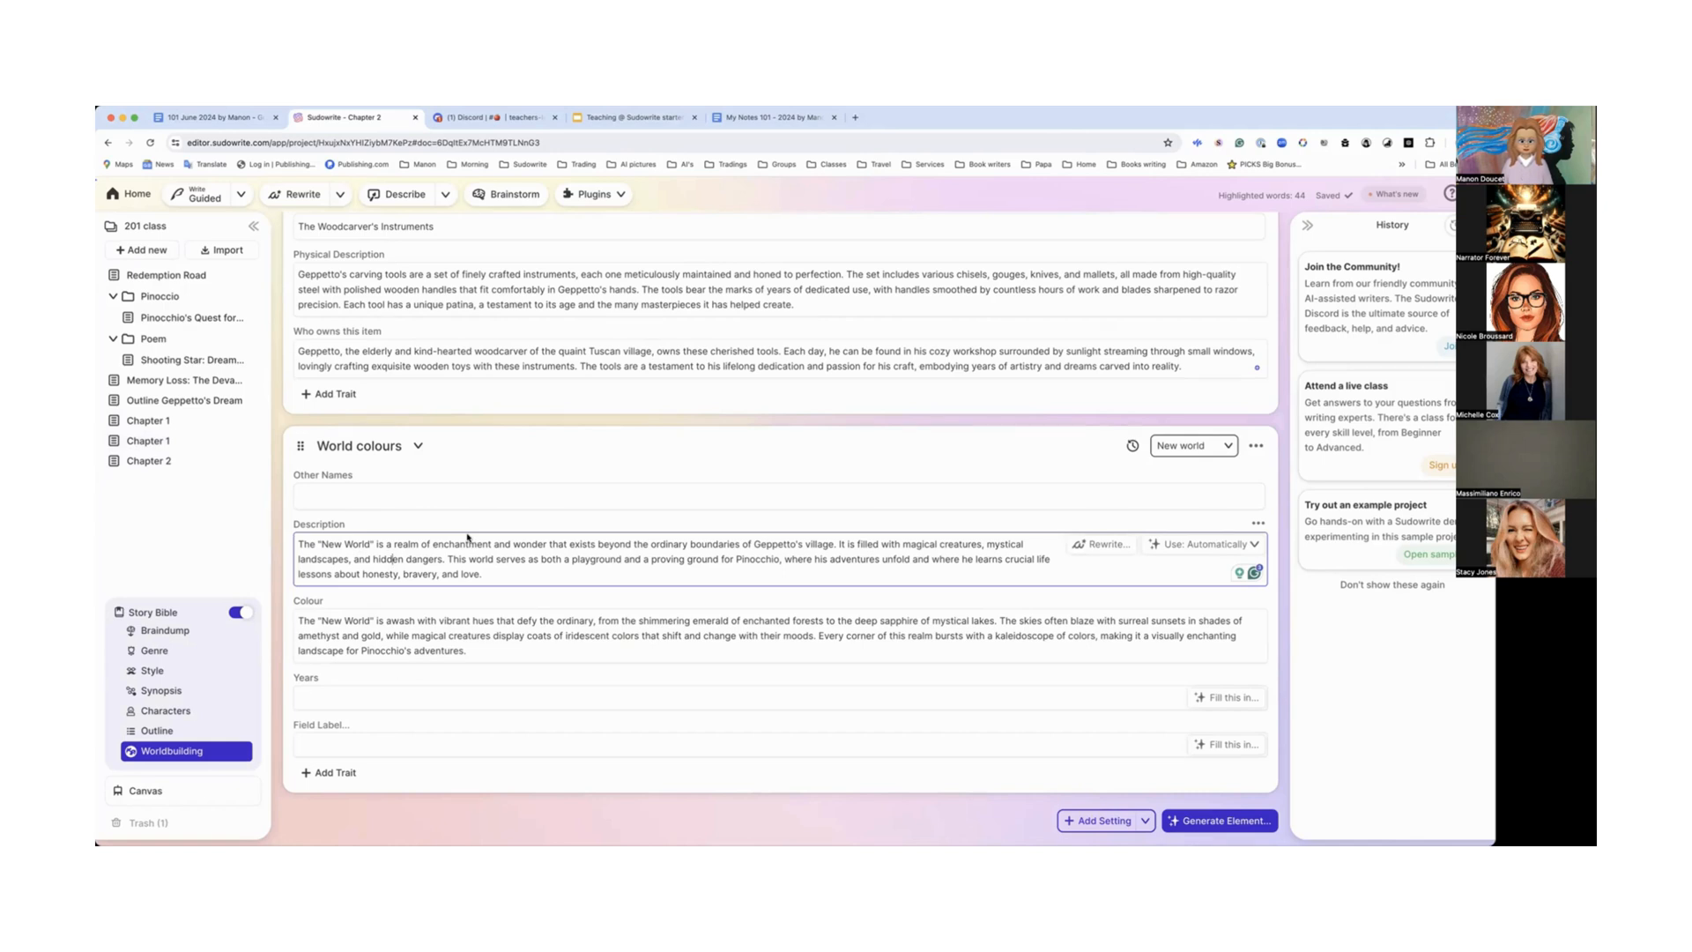
Step: Open the second of the two Chapter 1 documents and select its entire prose as a writing sample
scroll(467, 538, "up", 2)
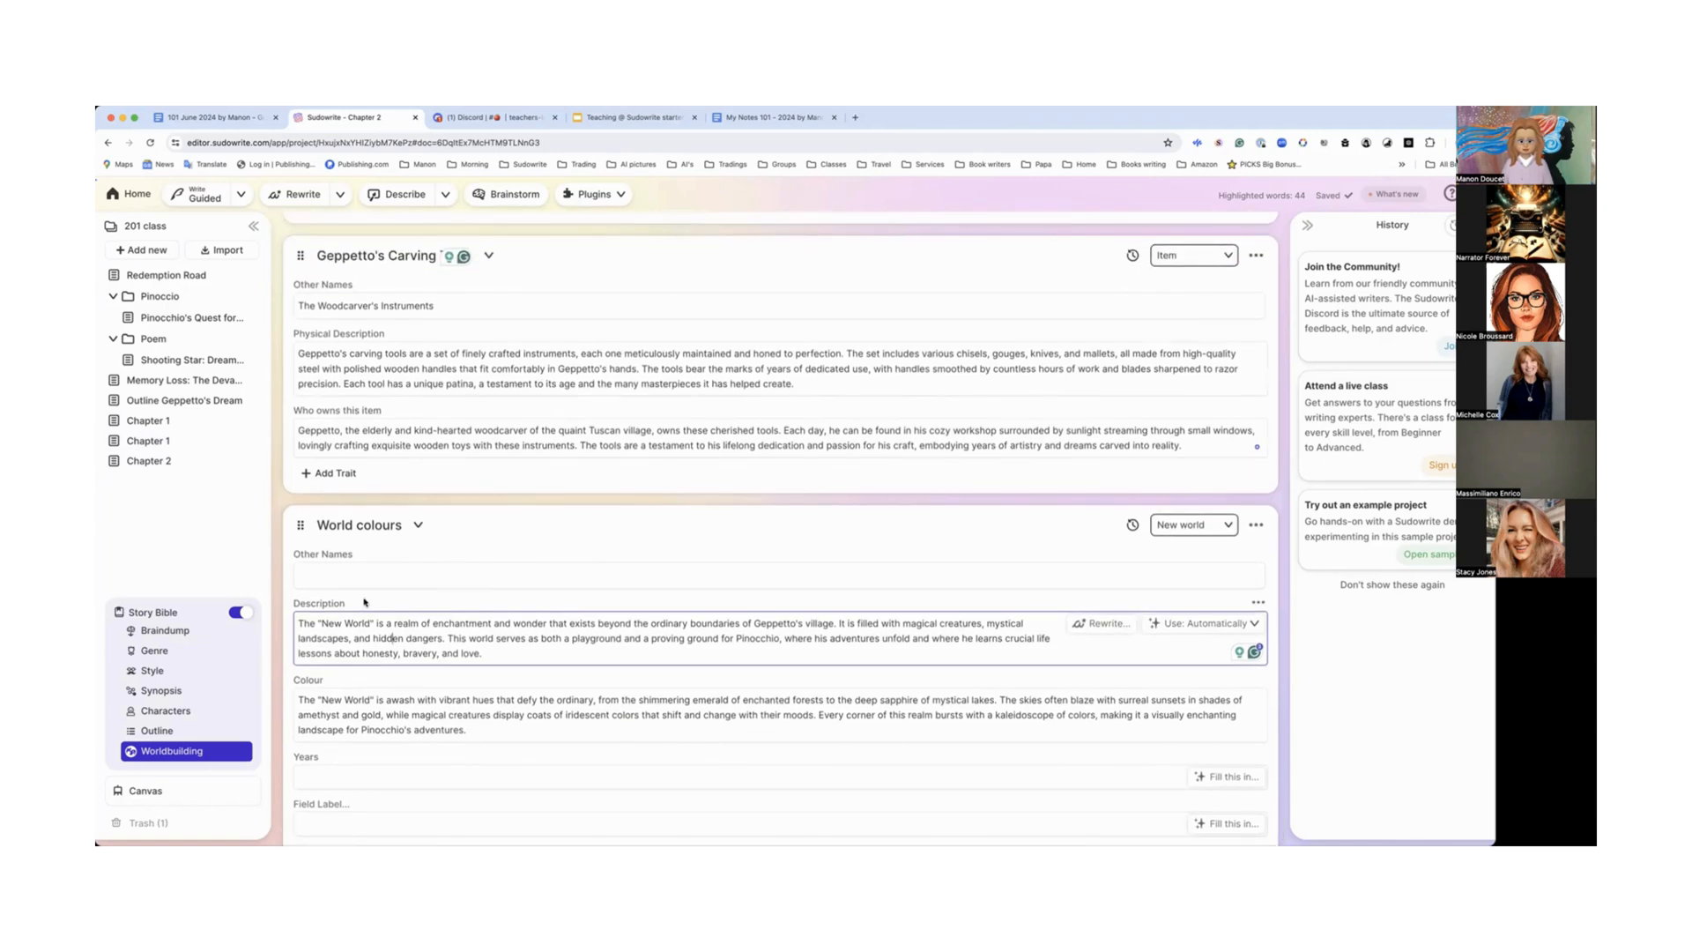
scroll(413, 563, "up", 5)
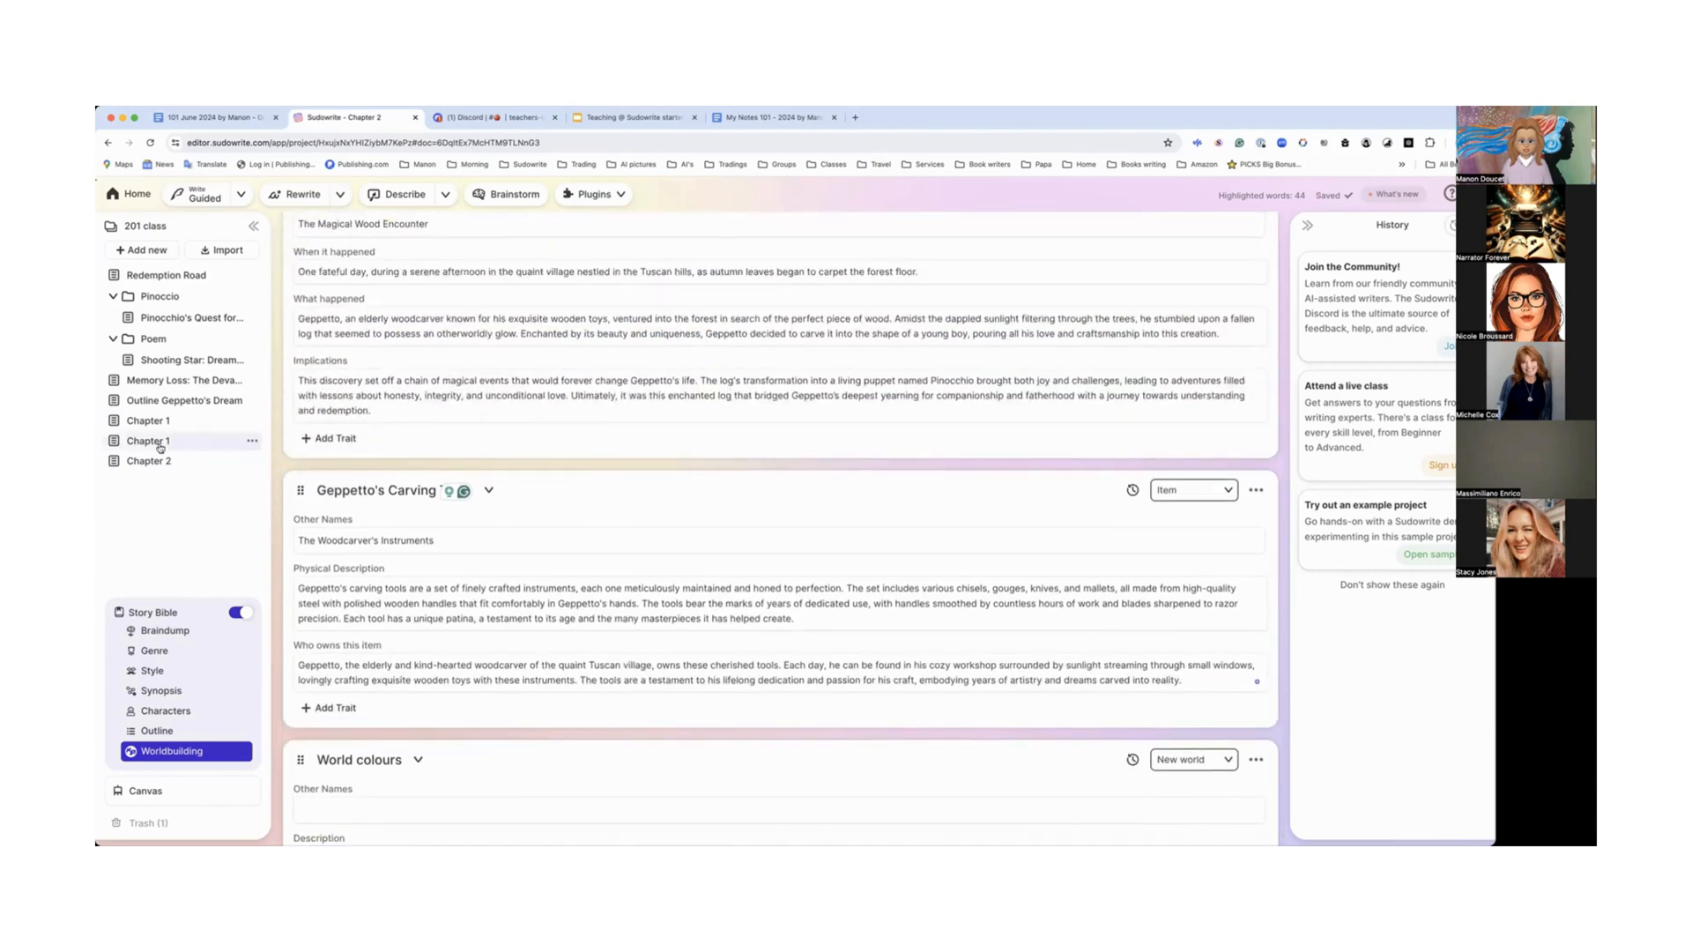
left_click(149, 441)
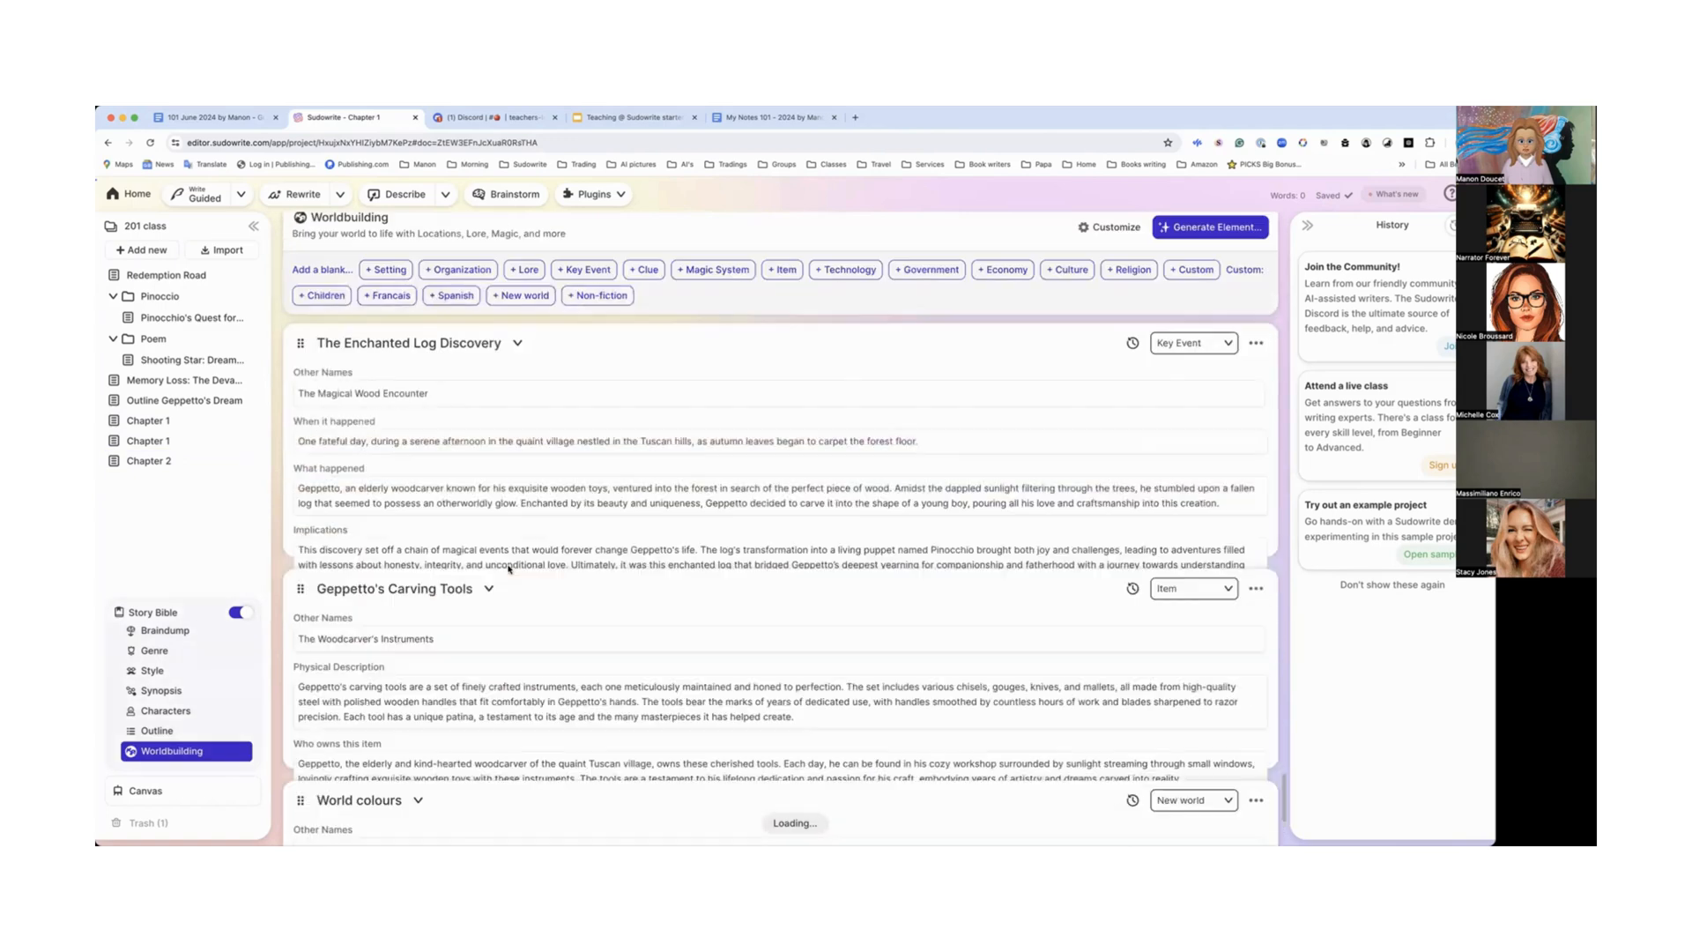
scroll(509, 566, "down", 3)
scroll(509, 566, "up", 6)
scroll(509, 566, "down", 10)
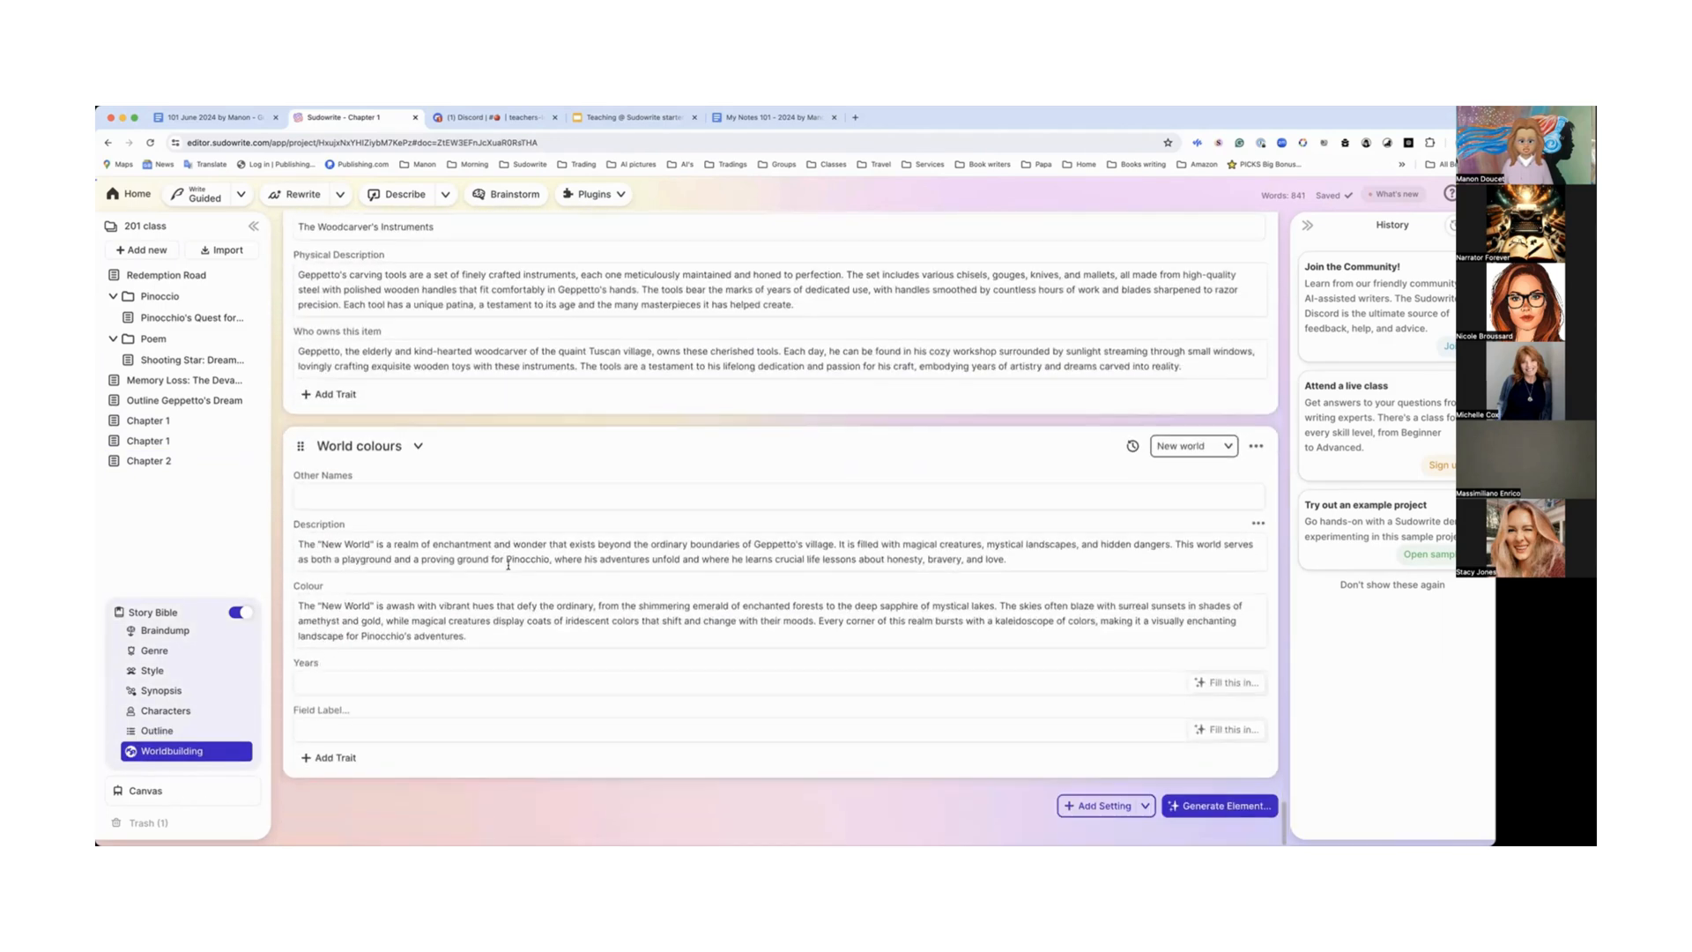
left_click(142, 443)
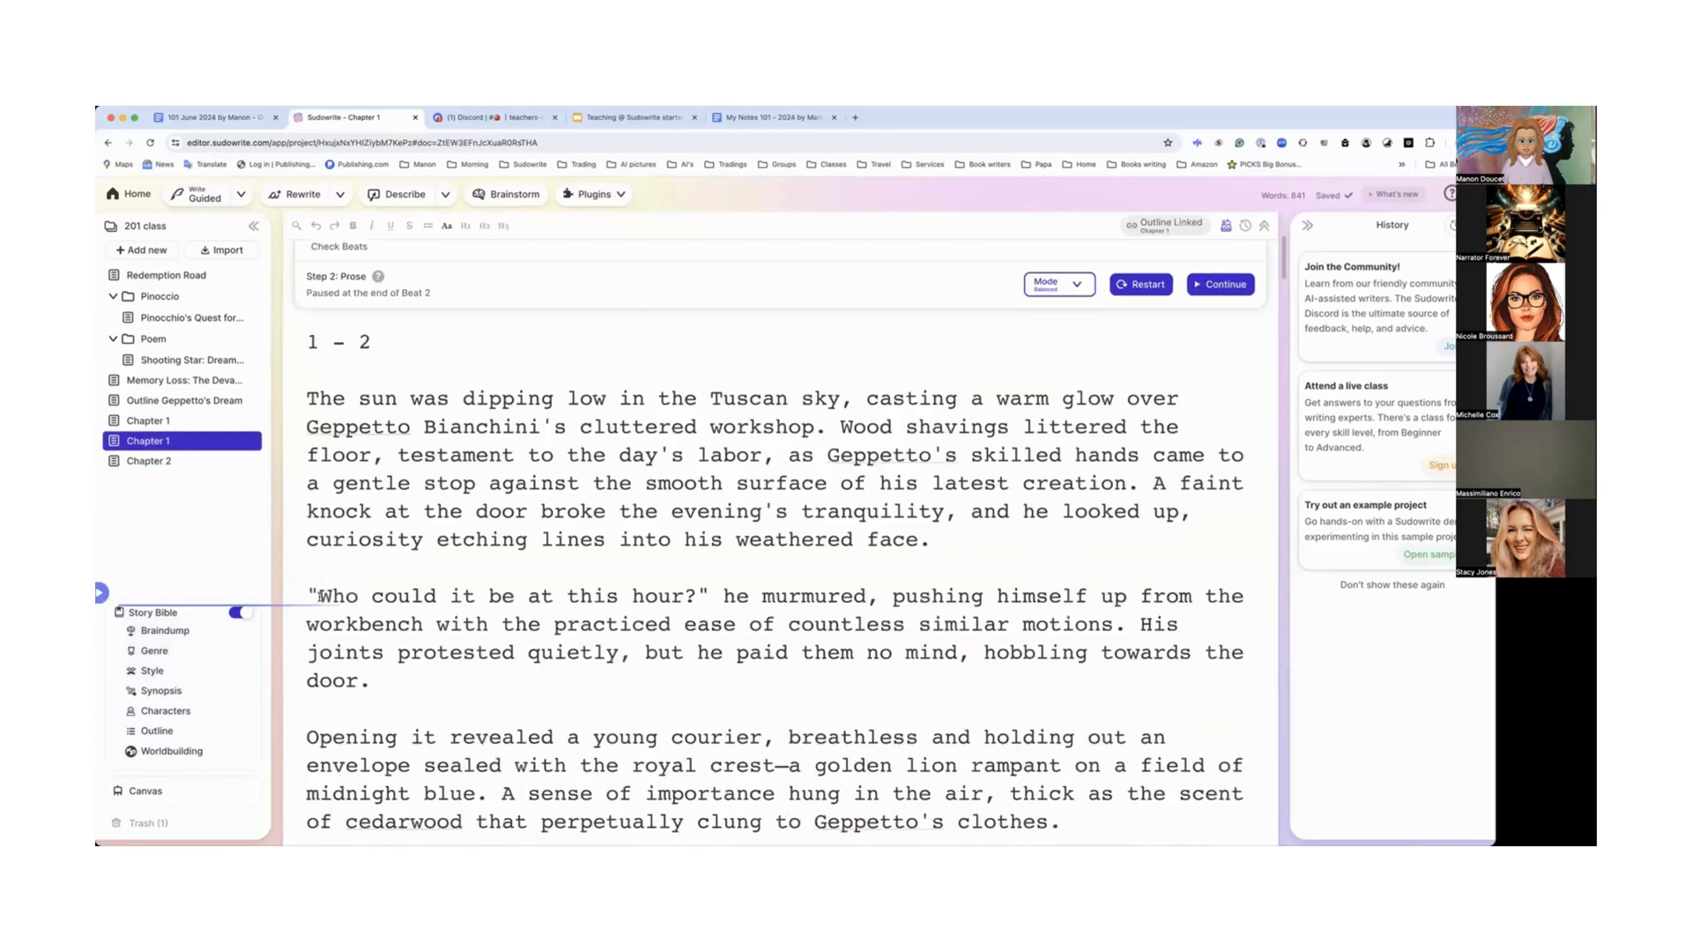
left_click_drag(307, 400, 596, 782)
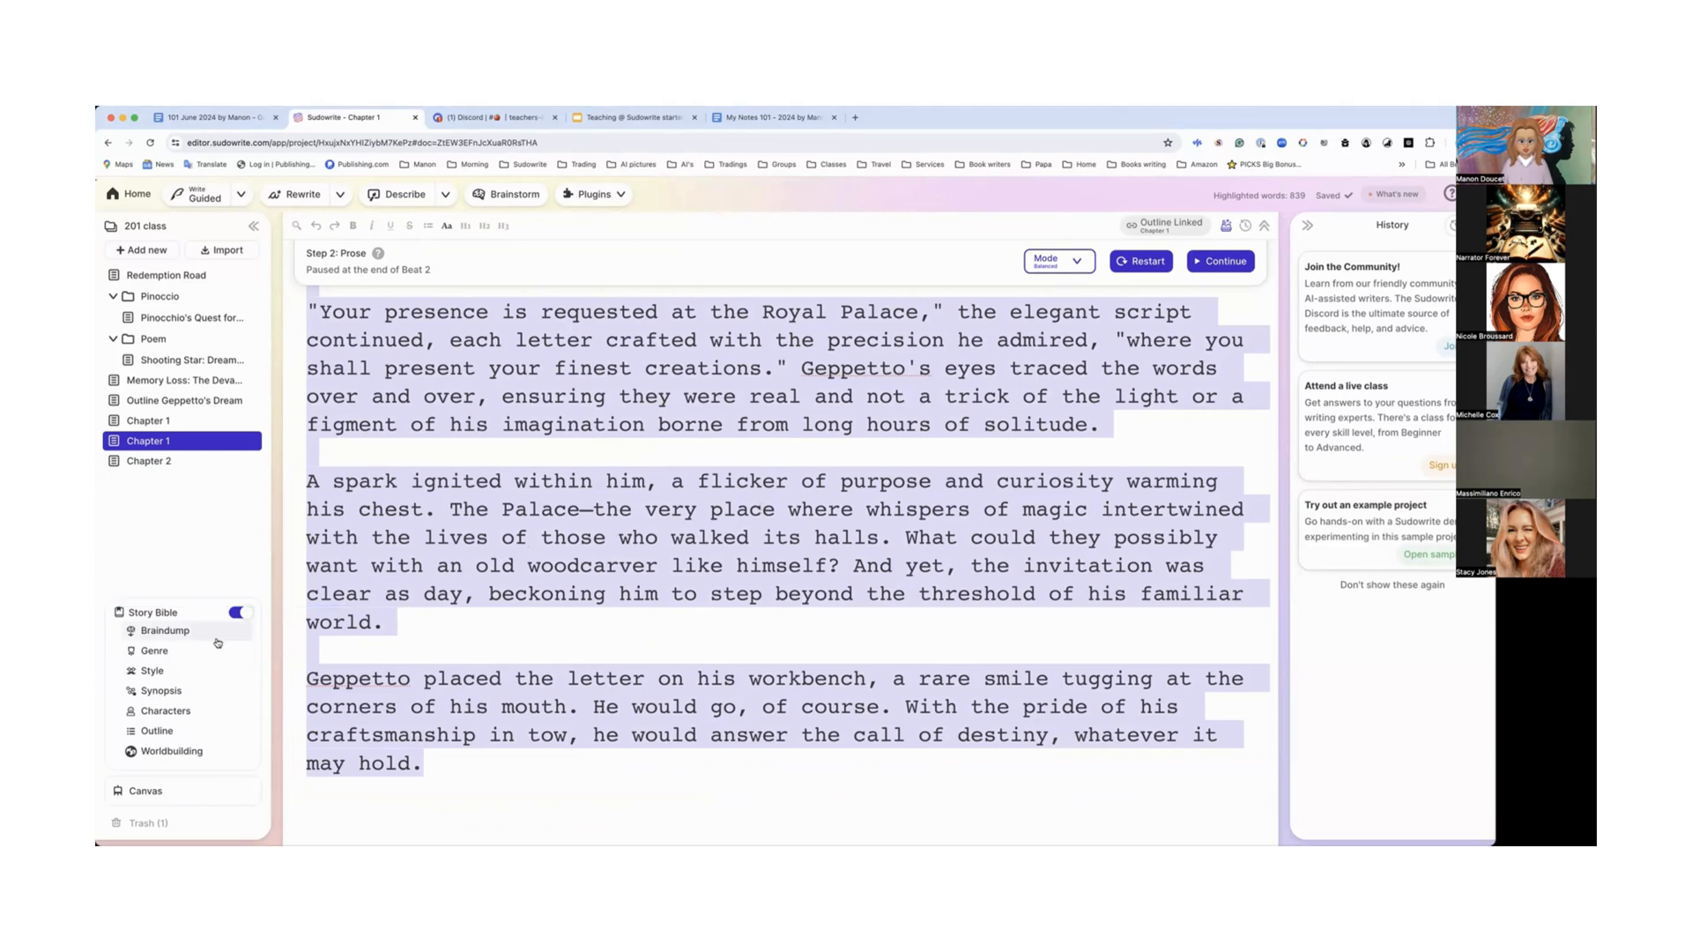
scroll(476, 590, "up", 1)
scroll(476, 590, "up", 15)
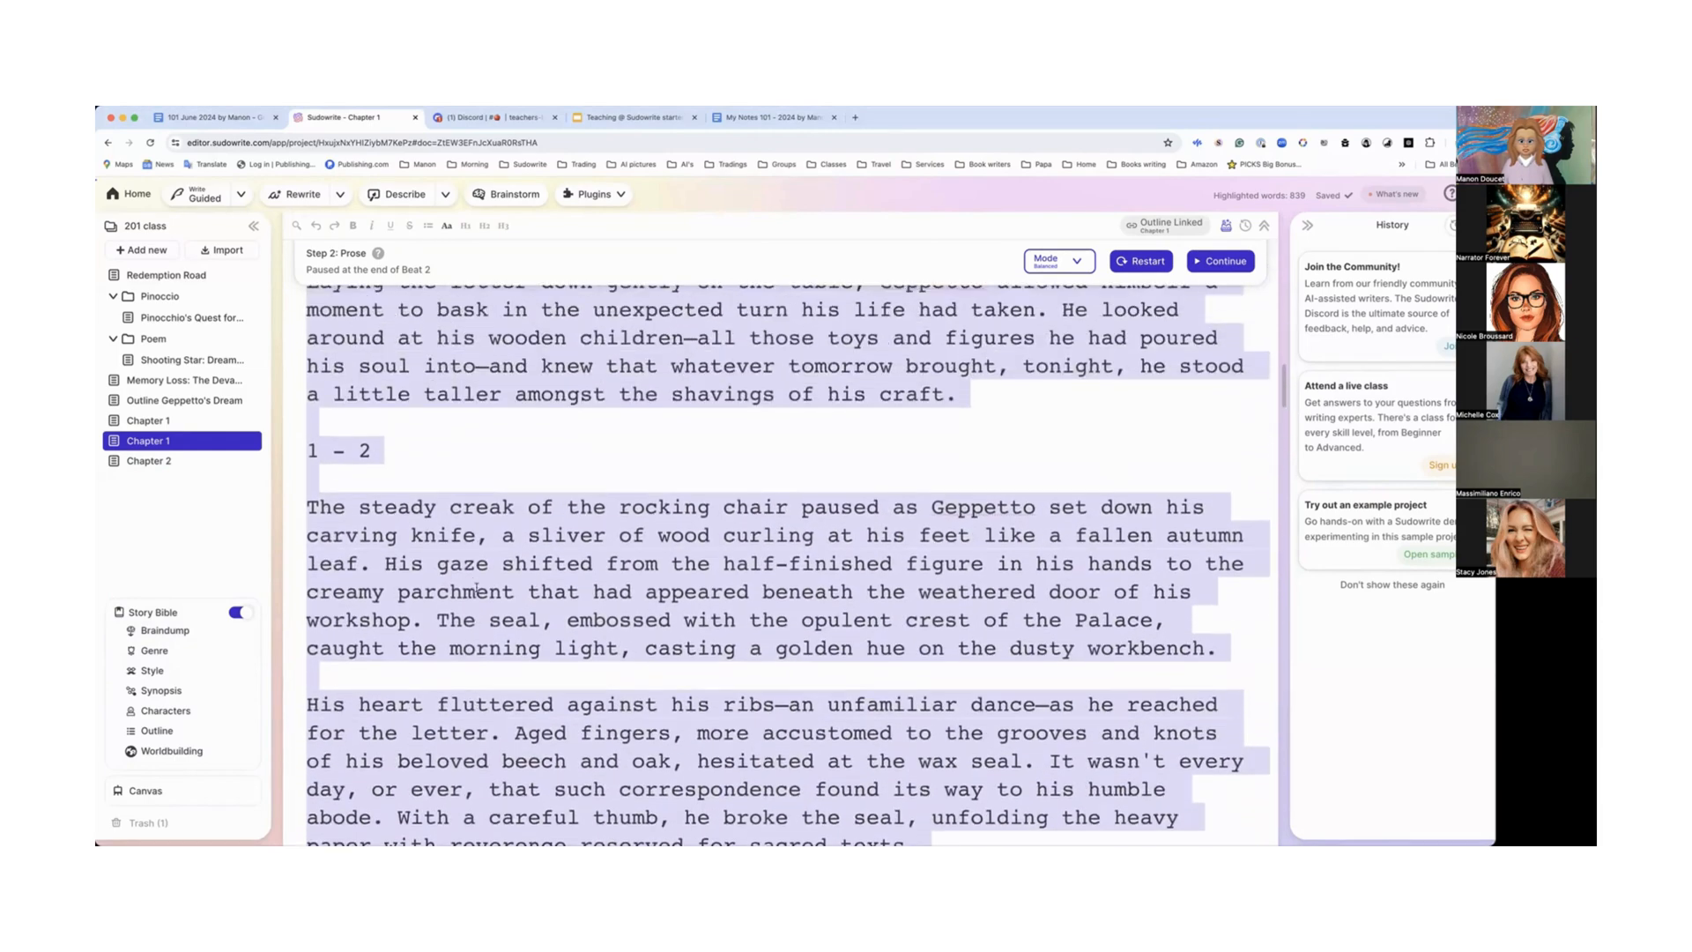
scroll(476, 587, "up", 11)
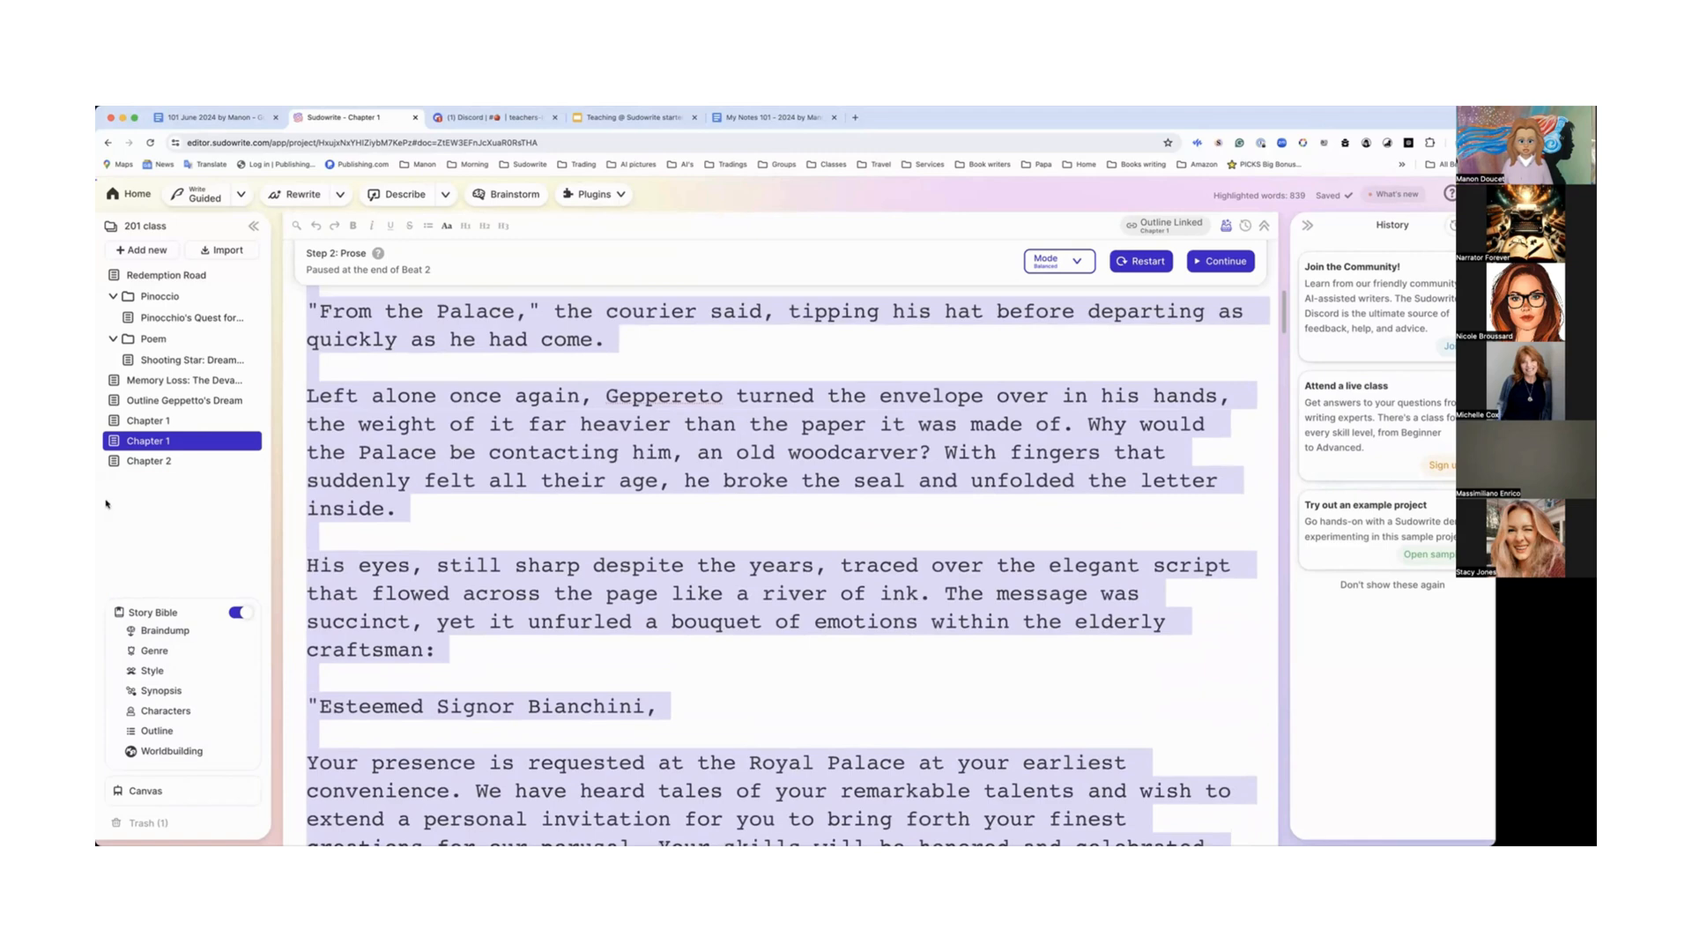
Step: Open the first Chapter 1 document and copy its entire prose, starting after the first beat marker
left_click(154, 421)
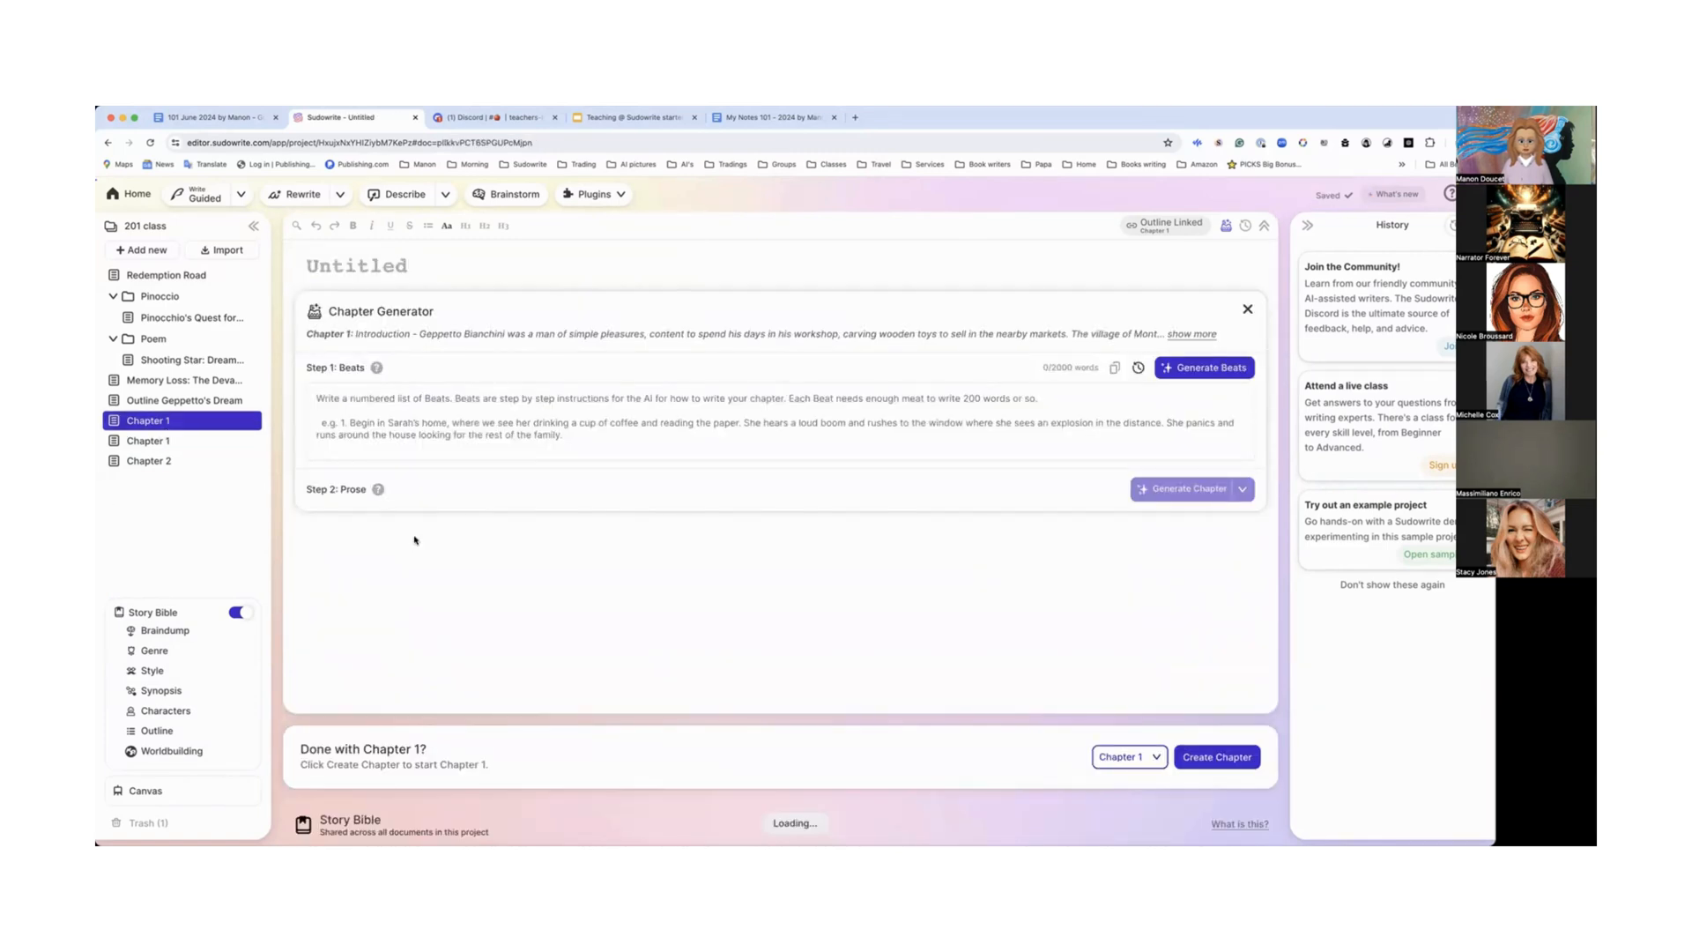
scroll(414, 535, "down", 5)
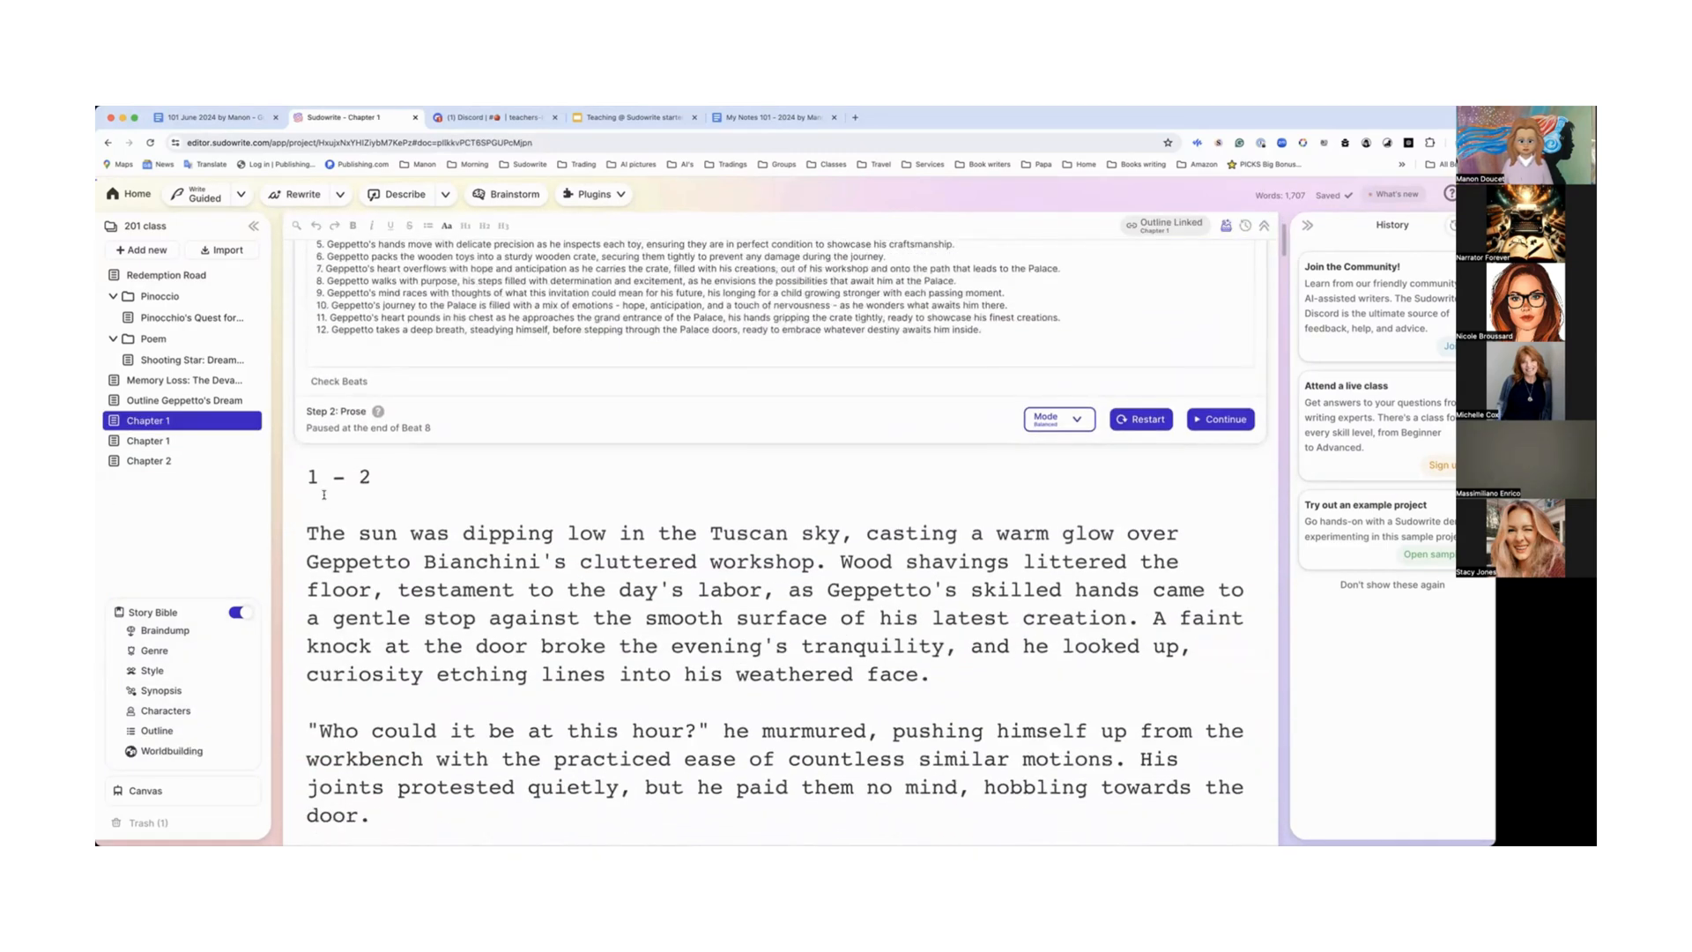
left_click_drag(308, 401, 850, 531)
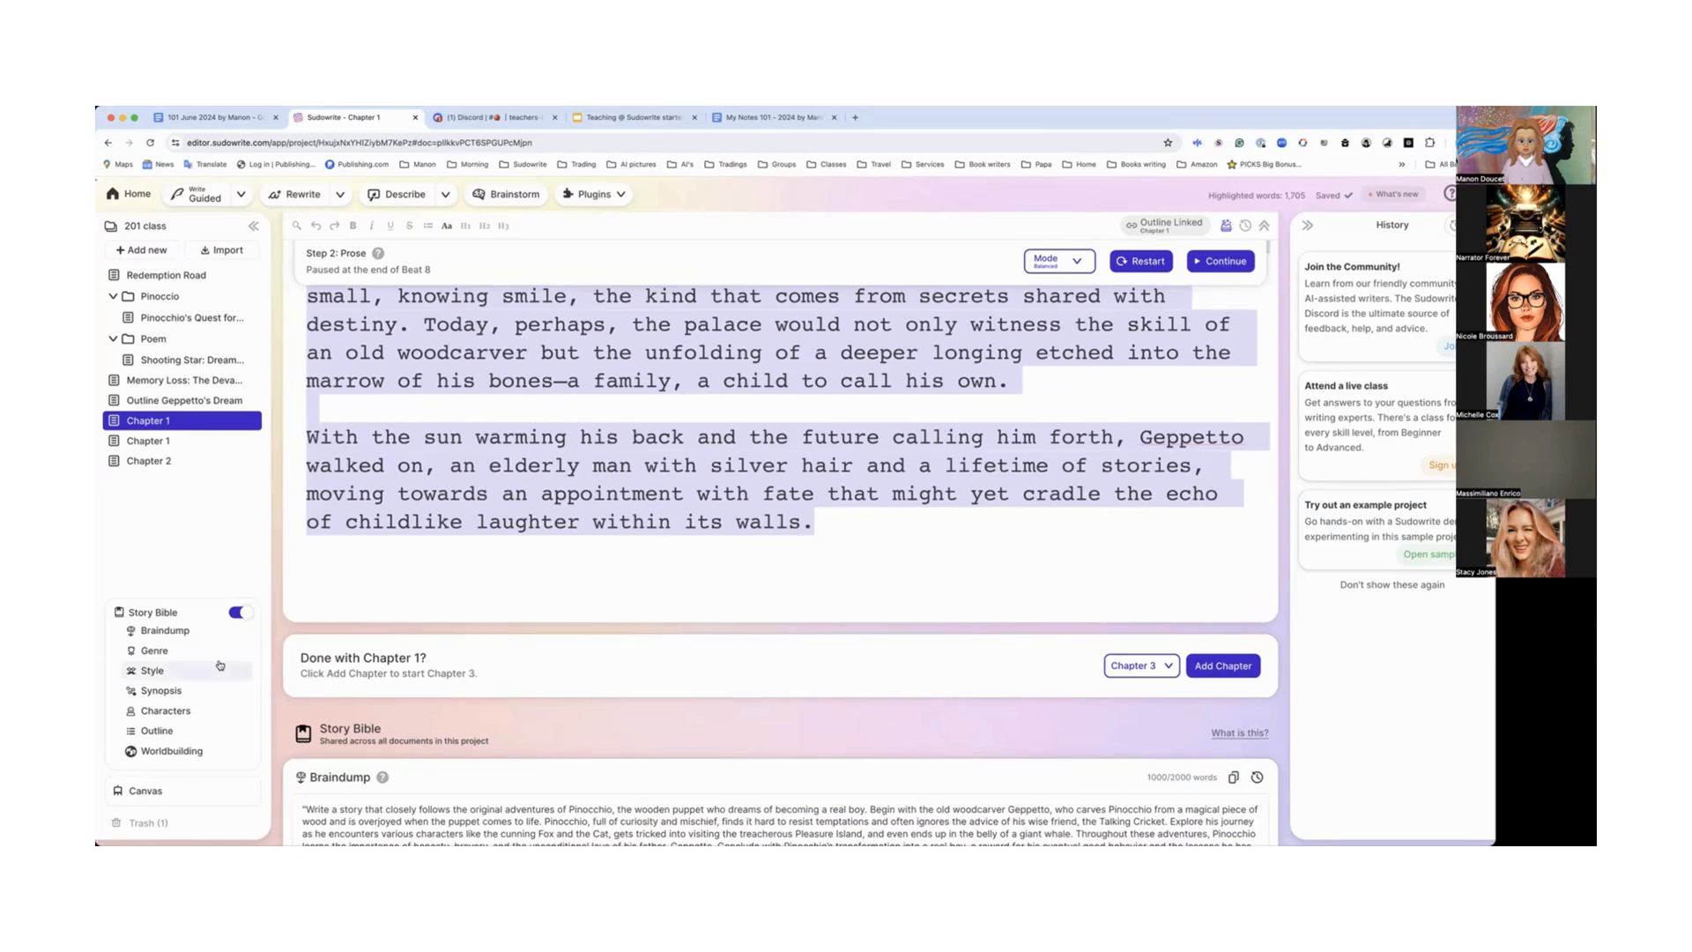
Step: Start Match my style for the Story Bible's Style and paste the copied Chapter 1 prose as the writing sample
left_click(165, 671)
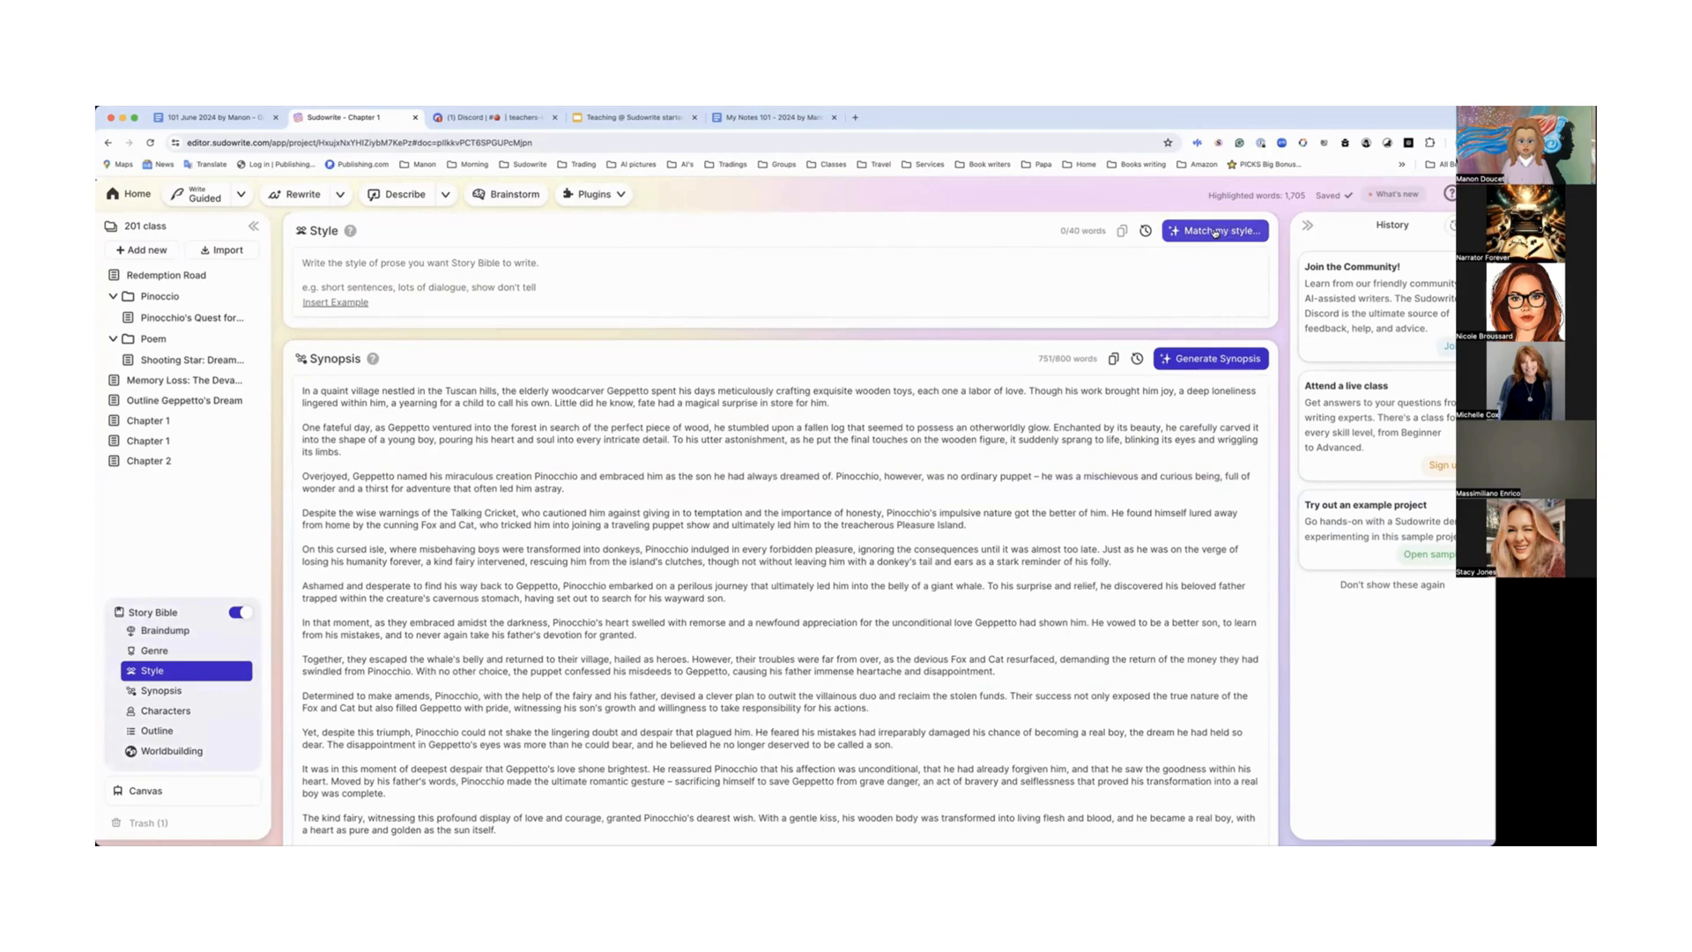
left_click(1214, 232)
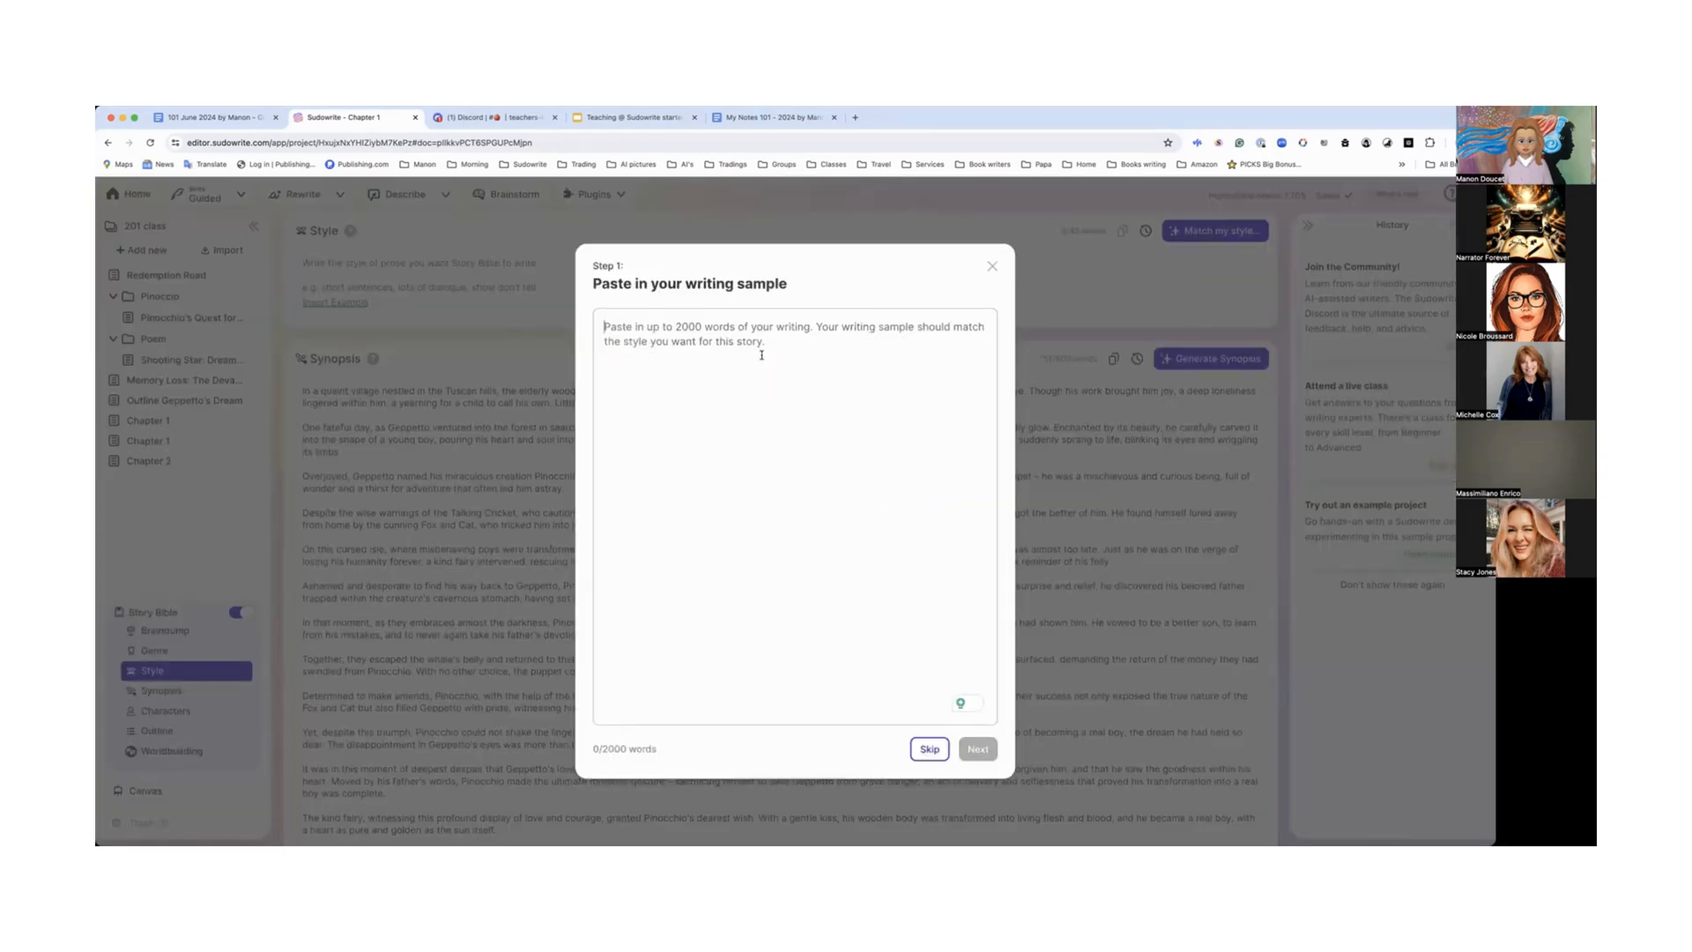
key("super+v")
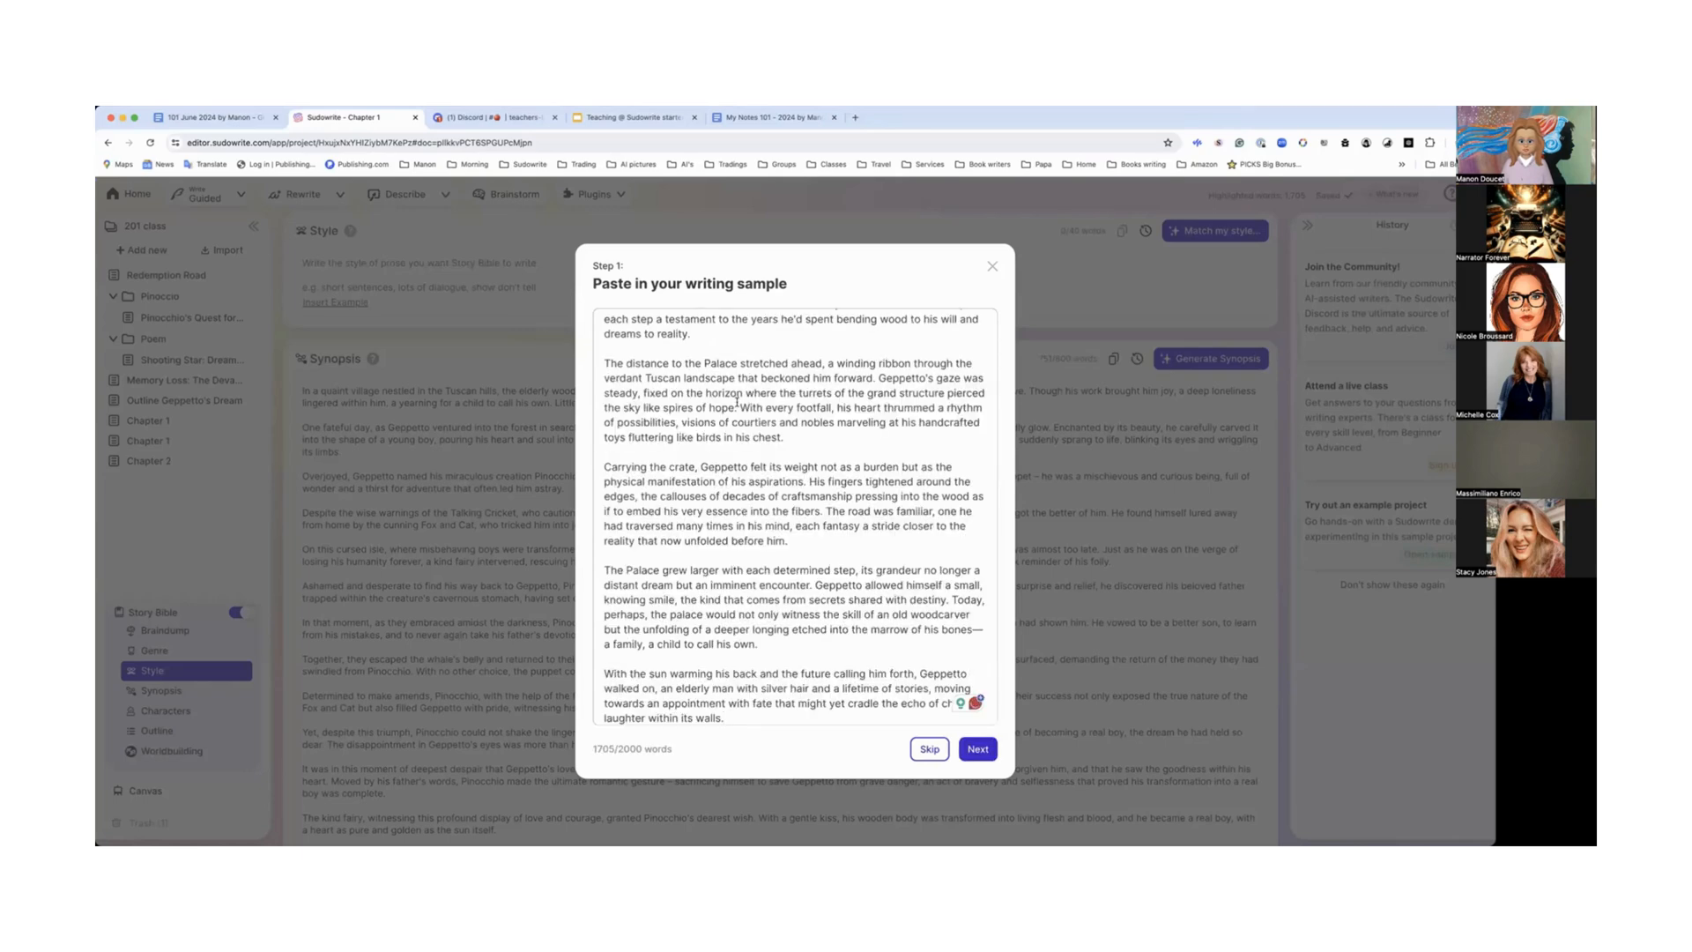
Step: Remove the beat markers "5 - 6" and "7 - 8" from the pasted writing sample
scroll(761, 355, "up", 15)
scroll(737, 402, "up", 10)
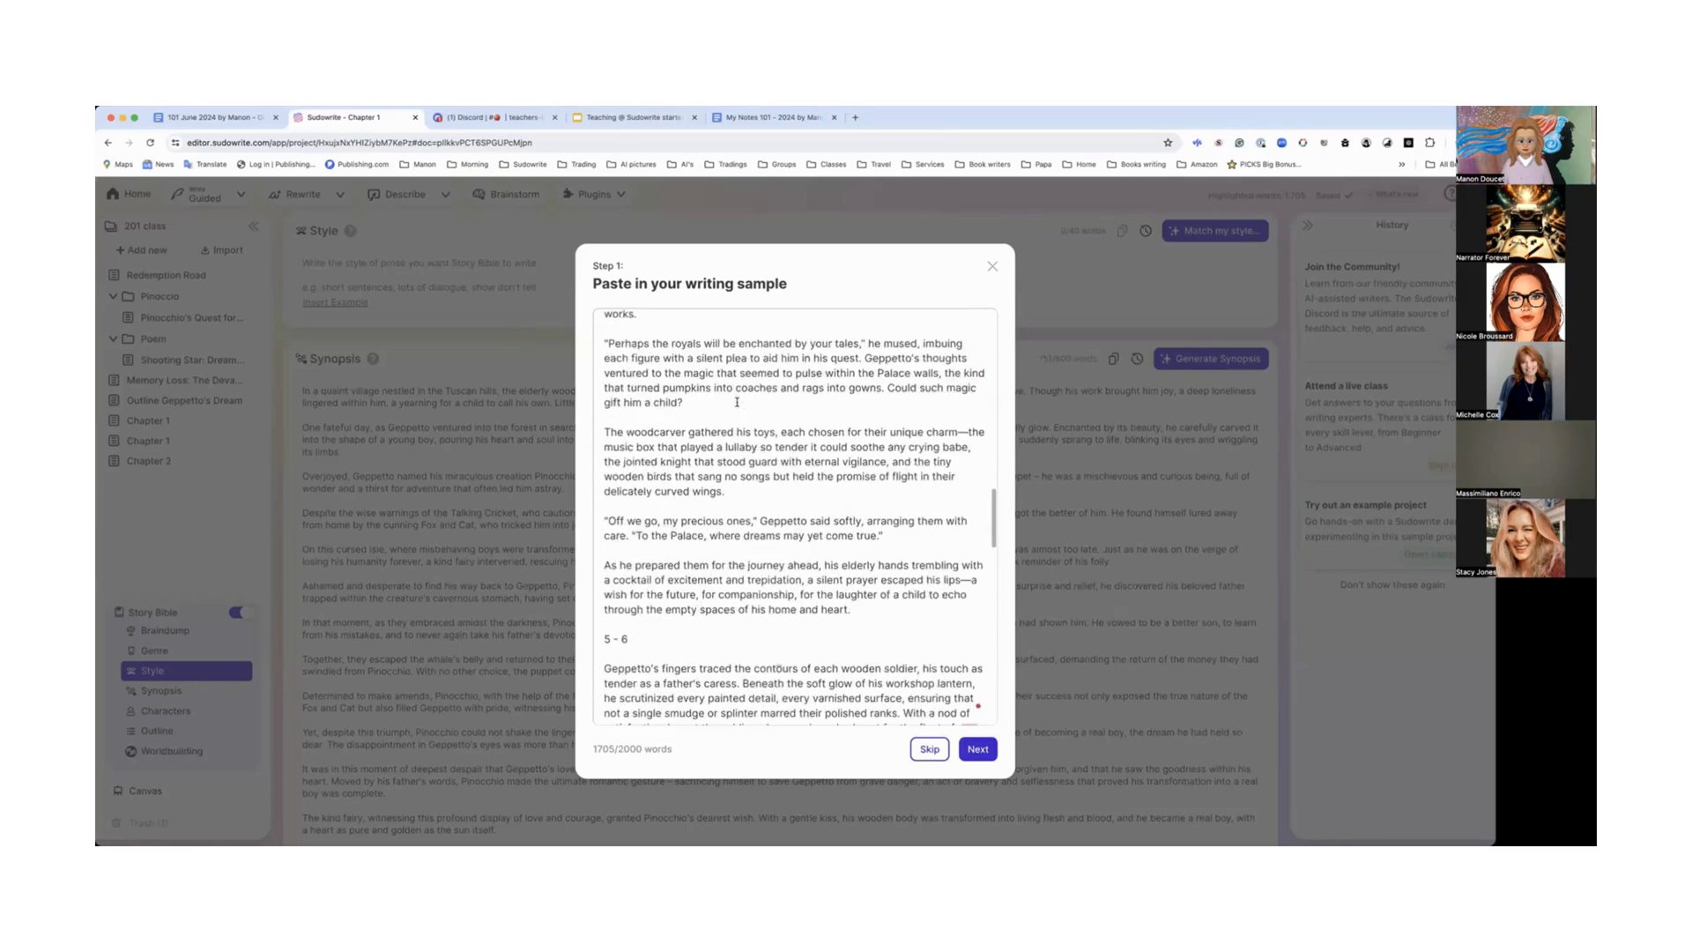
left_click_drag(649, 632, 595, 631)
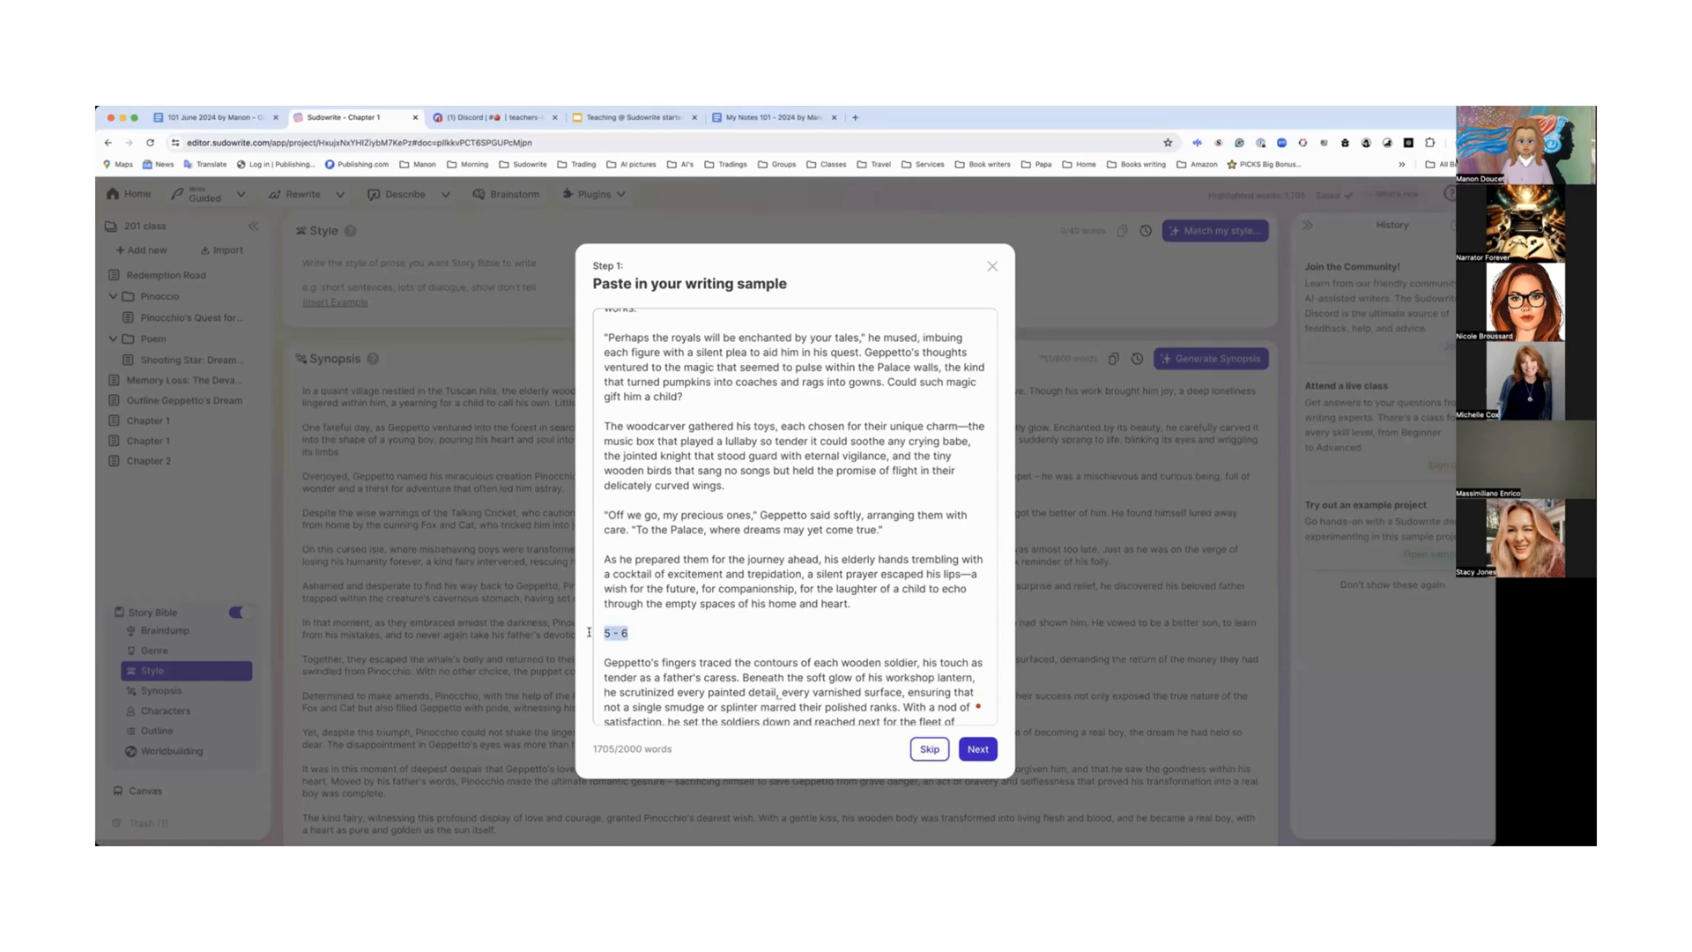
key("BackSpace")
scroll(595, 631, "down", 10)
scroll(595, 632, "down", 5)
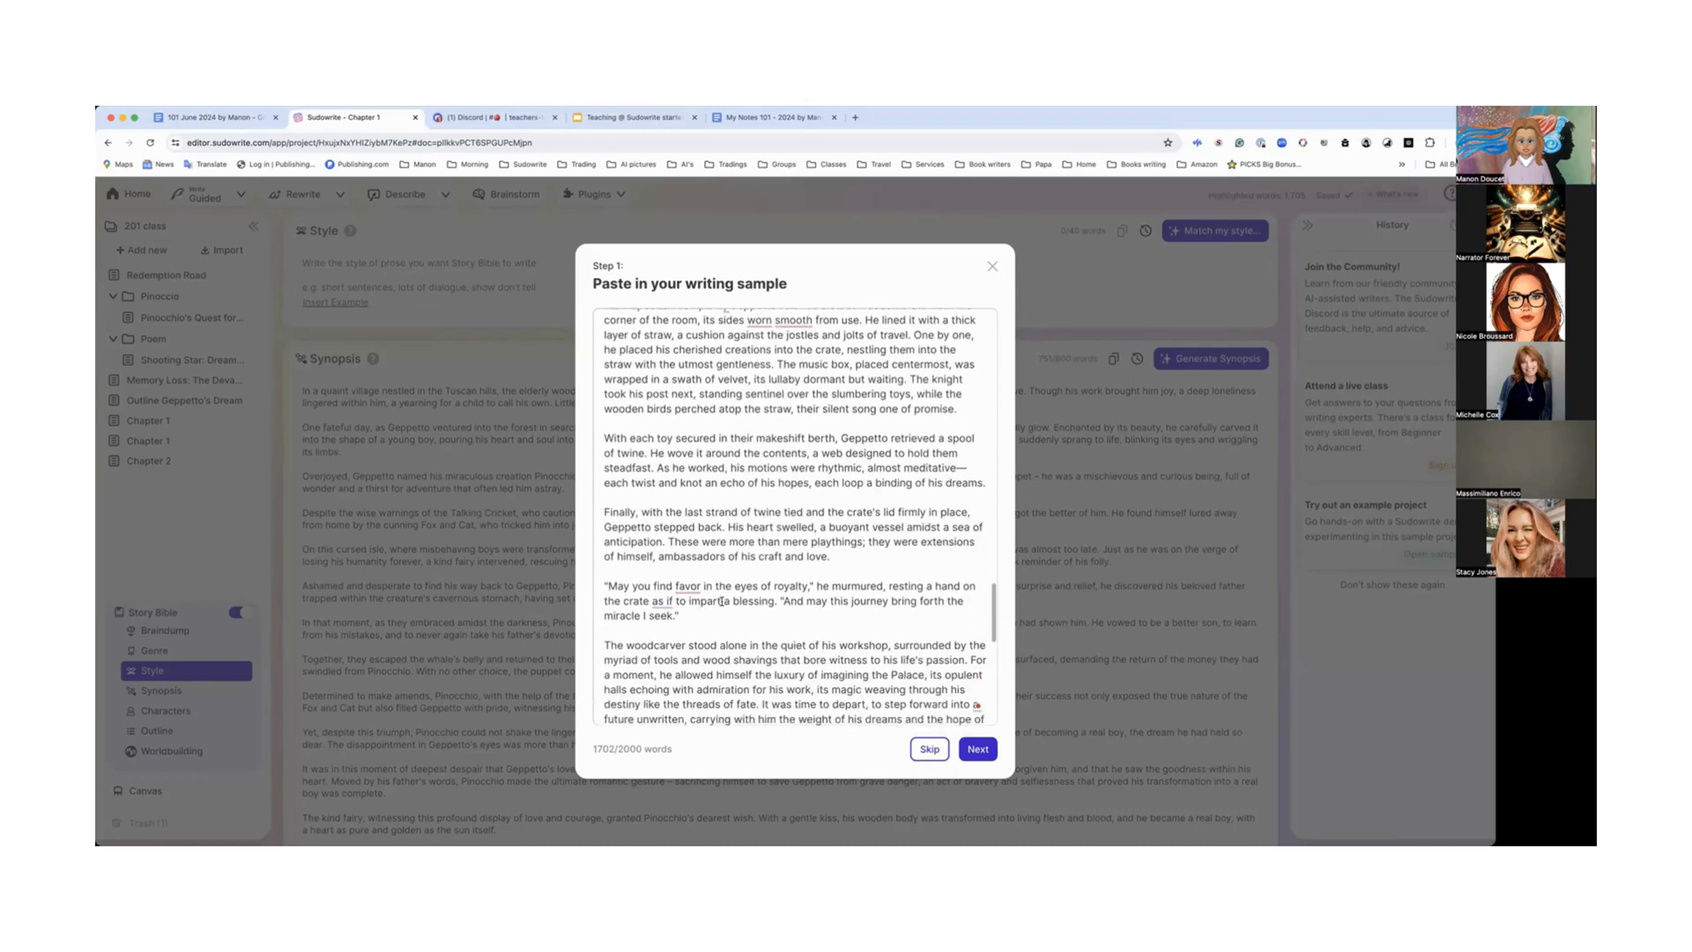
left_click(628, 443)
left_click_drag(607, 444, 596, 450)
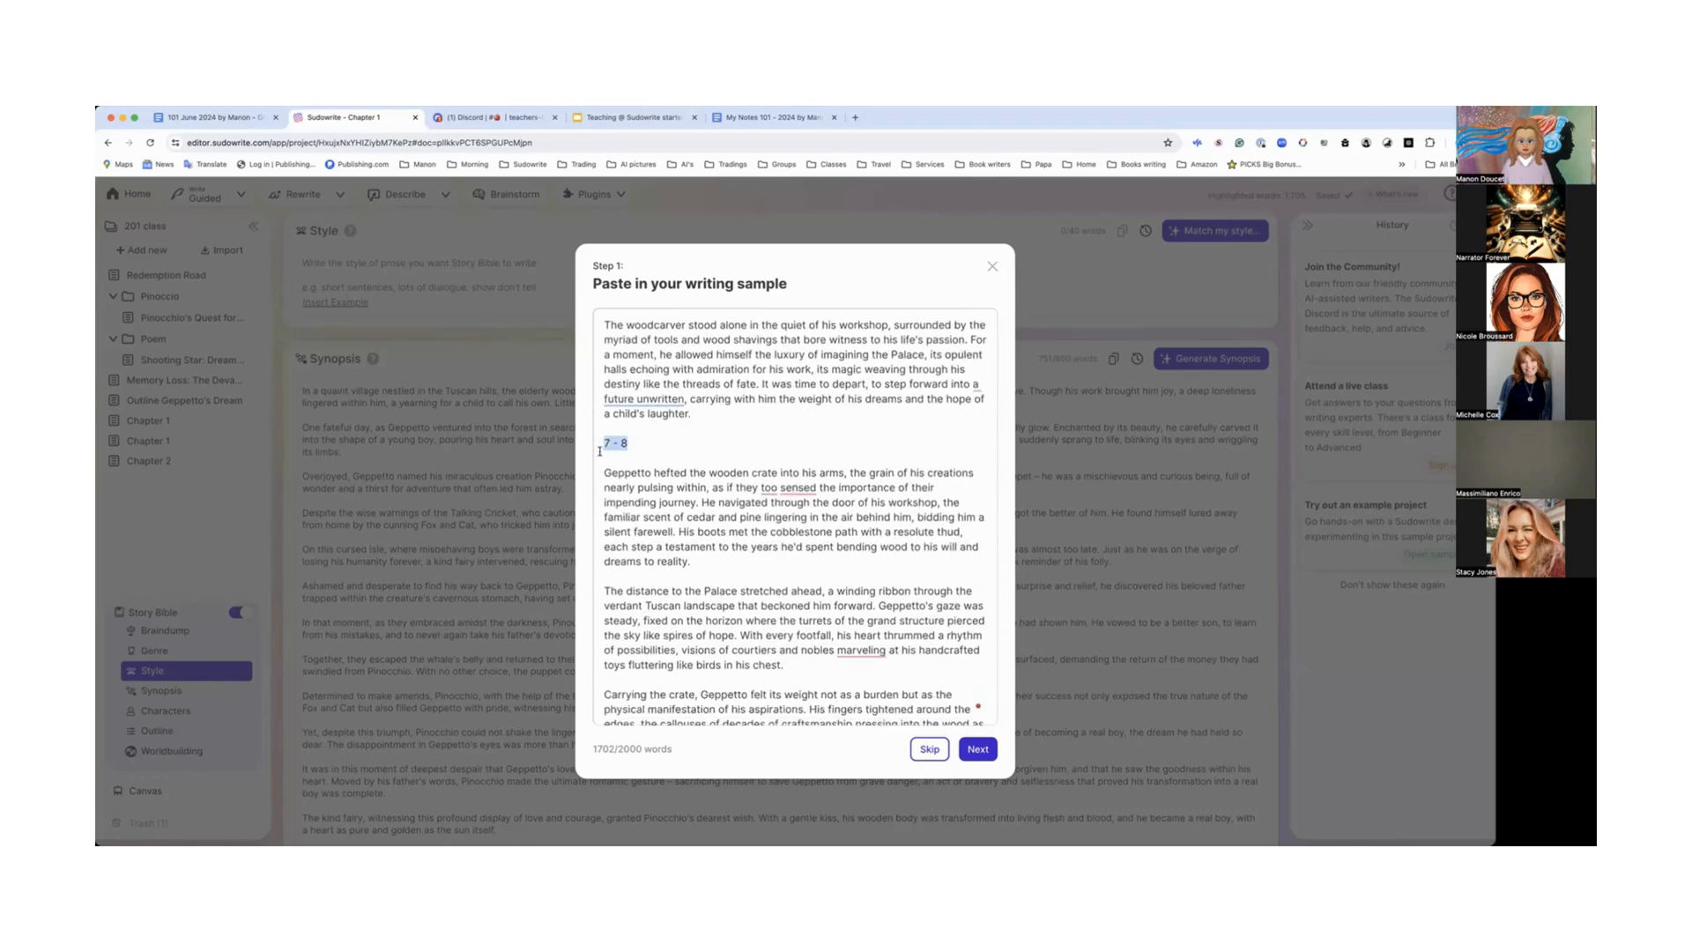
key("BackSpace")
scroll(733, 546, "down", 5)
scroll(734, 545, "down", 2)
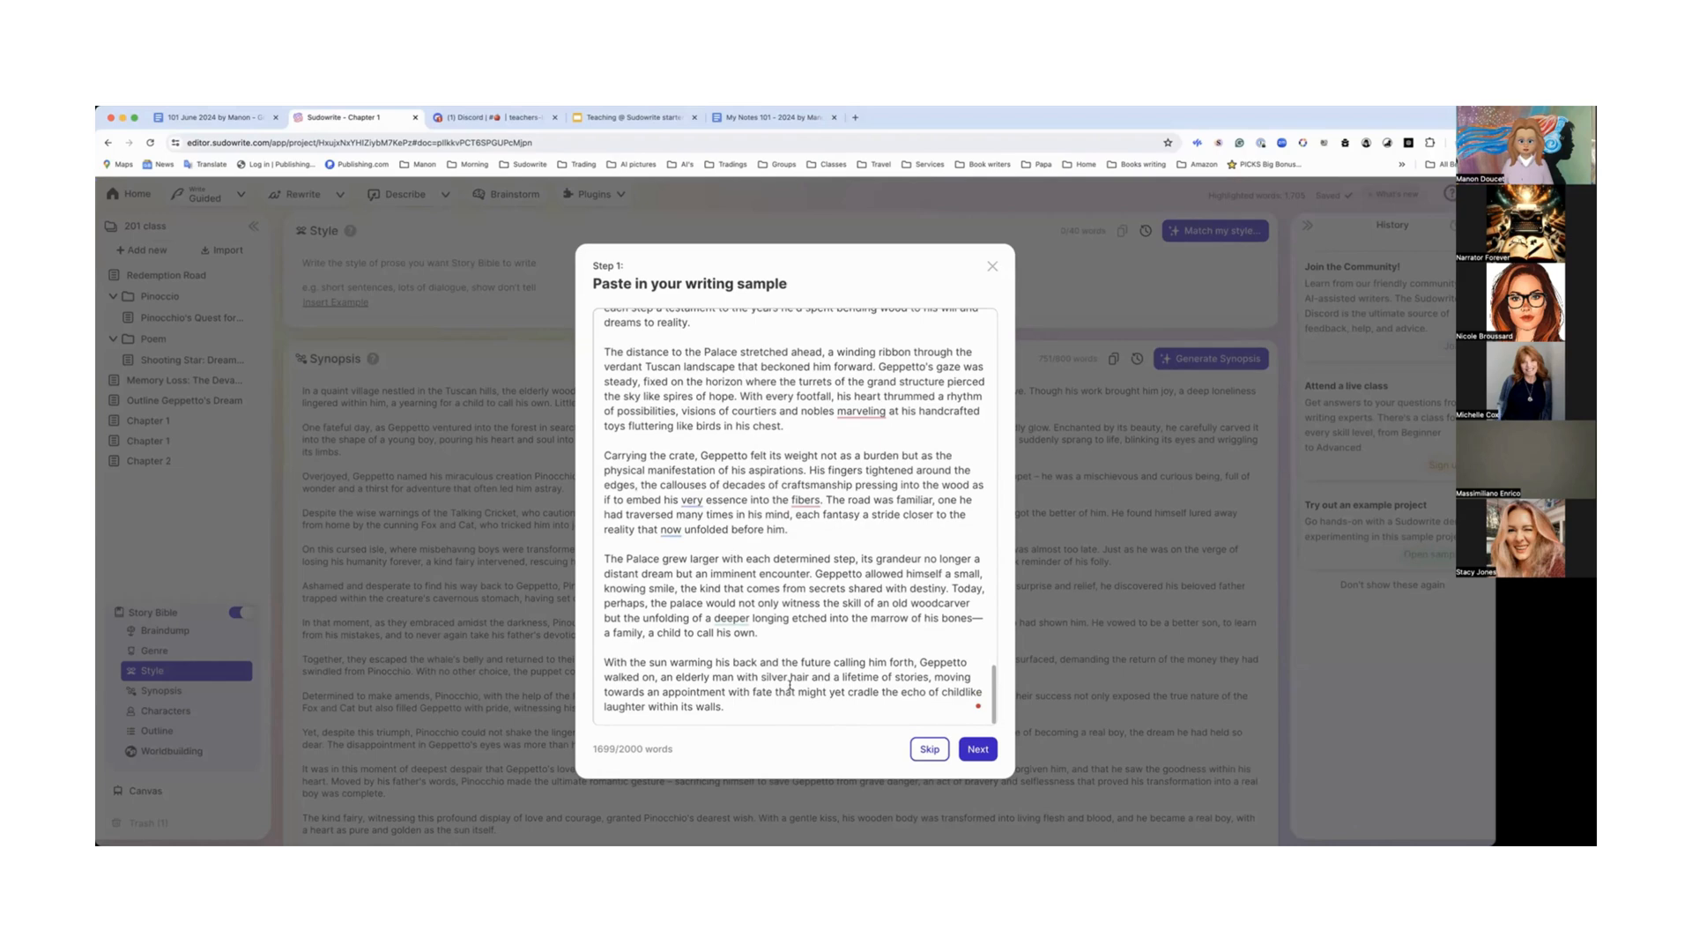
Step: Generate the style analysis from the sample, review its categories, and send the analysis to a document
left_click(978, 750)
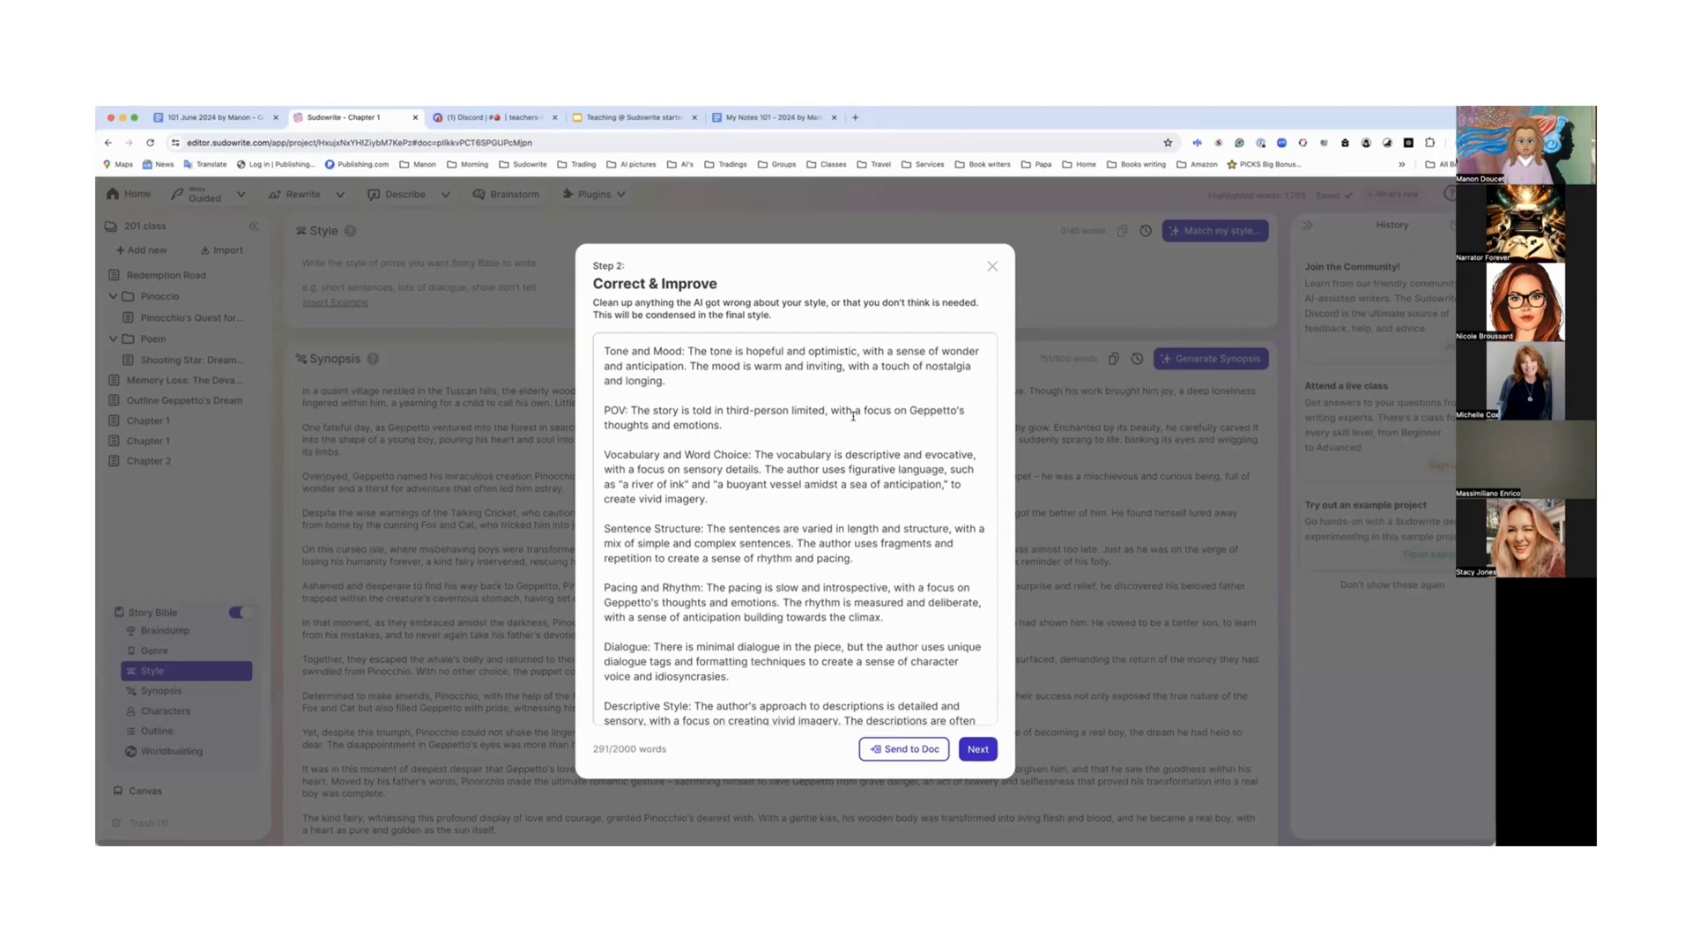
scroll(713, 626, "down", 3)
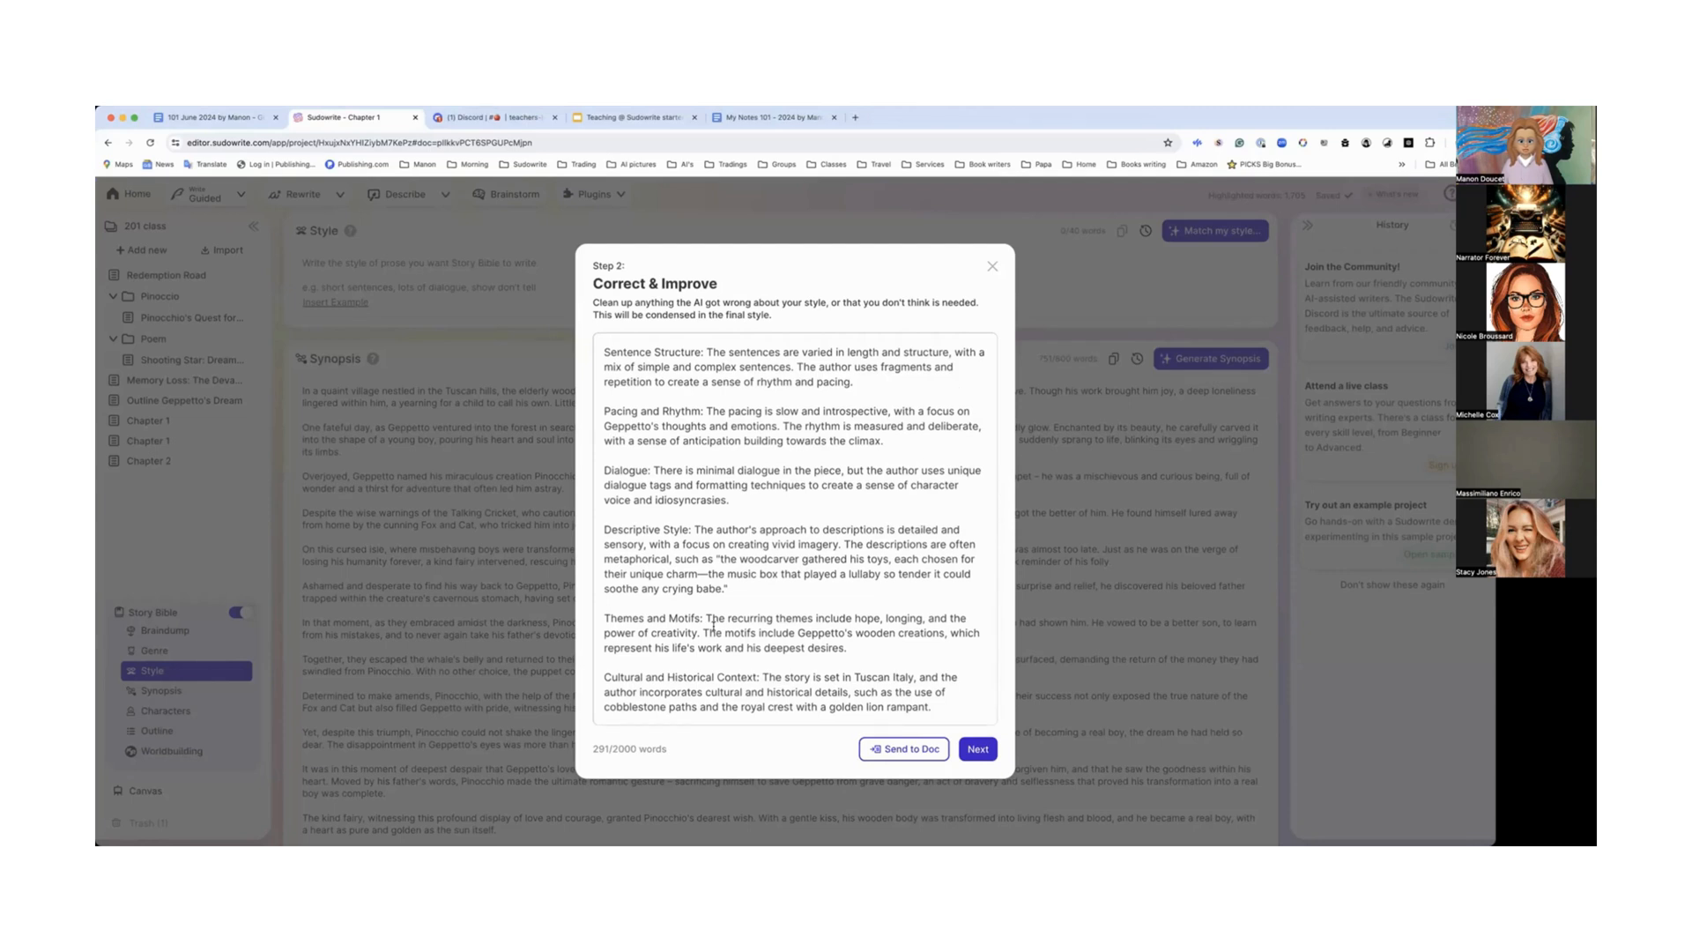
scroll(713, 626, "up", 2)
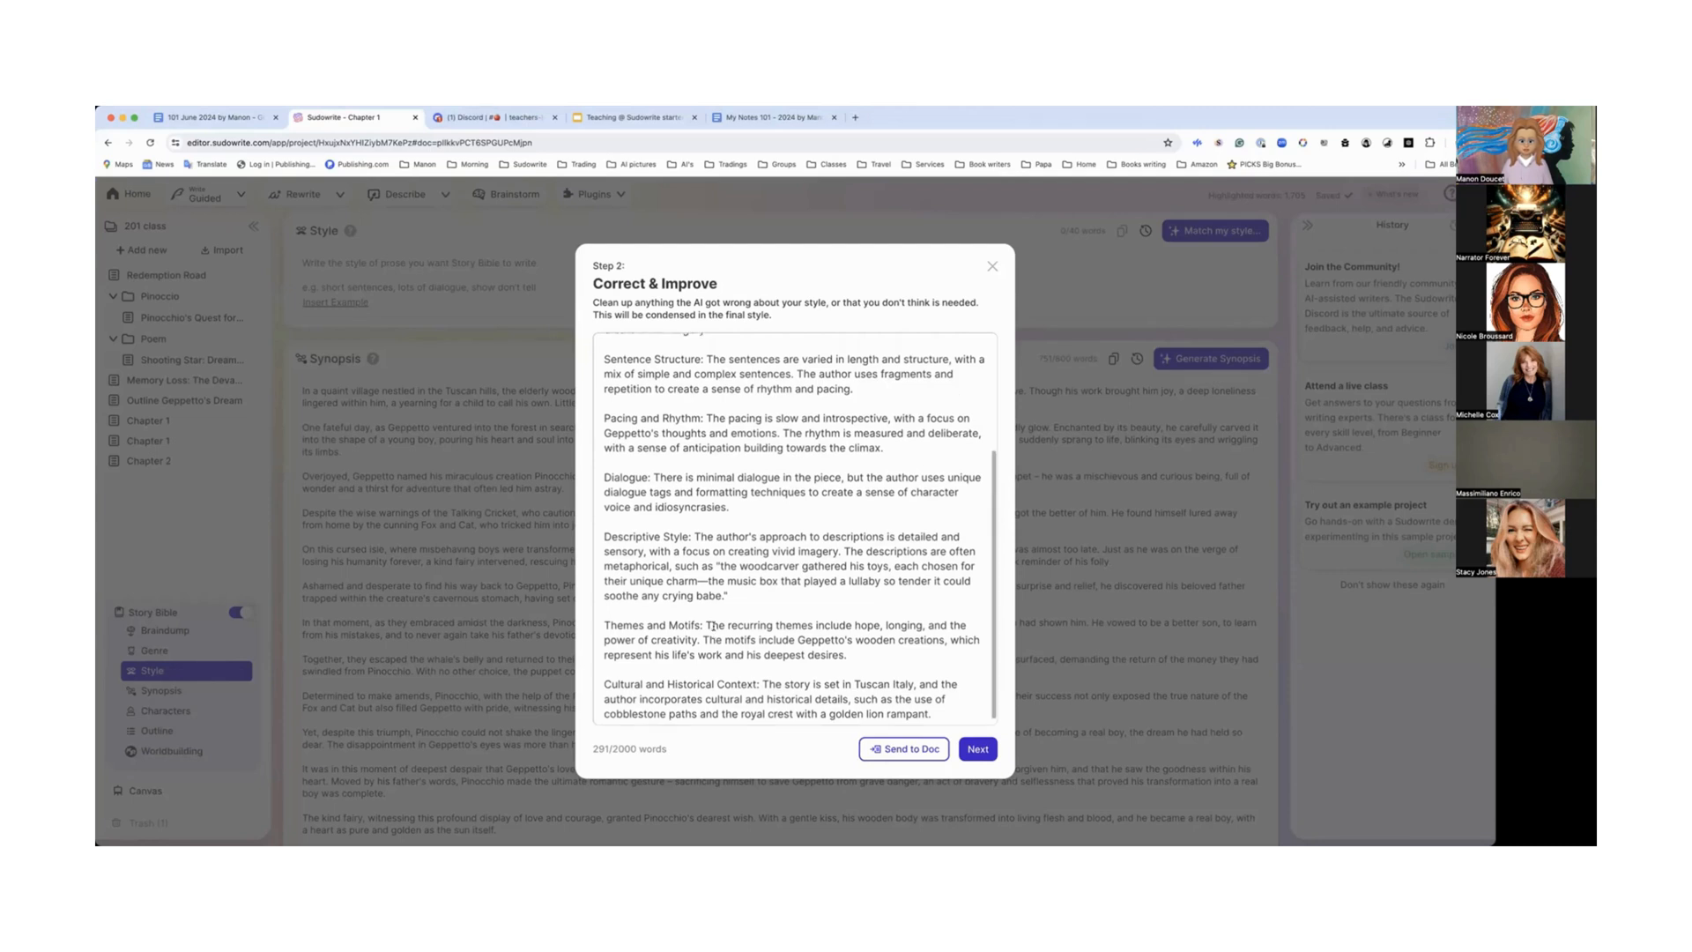
left_click(910, 751)
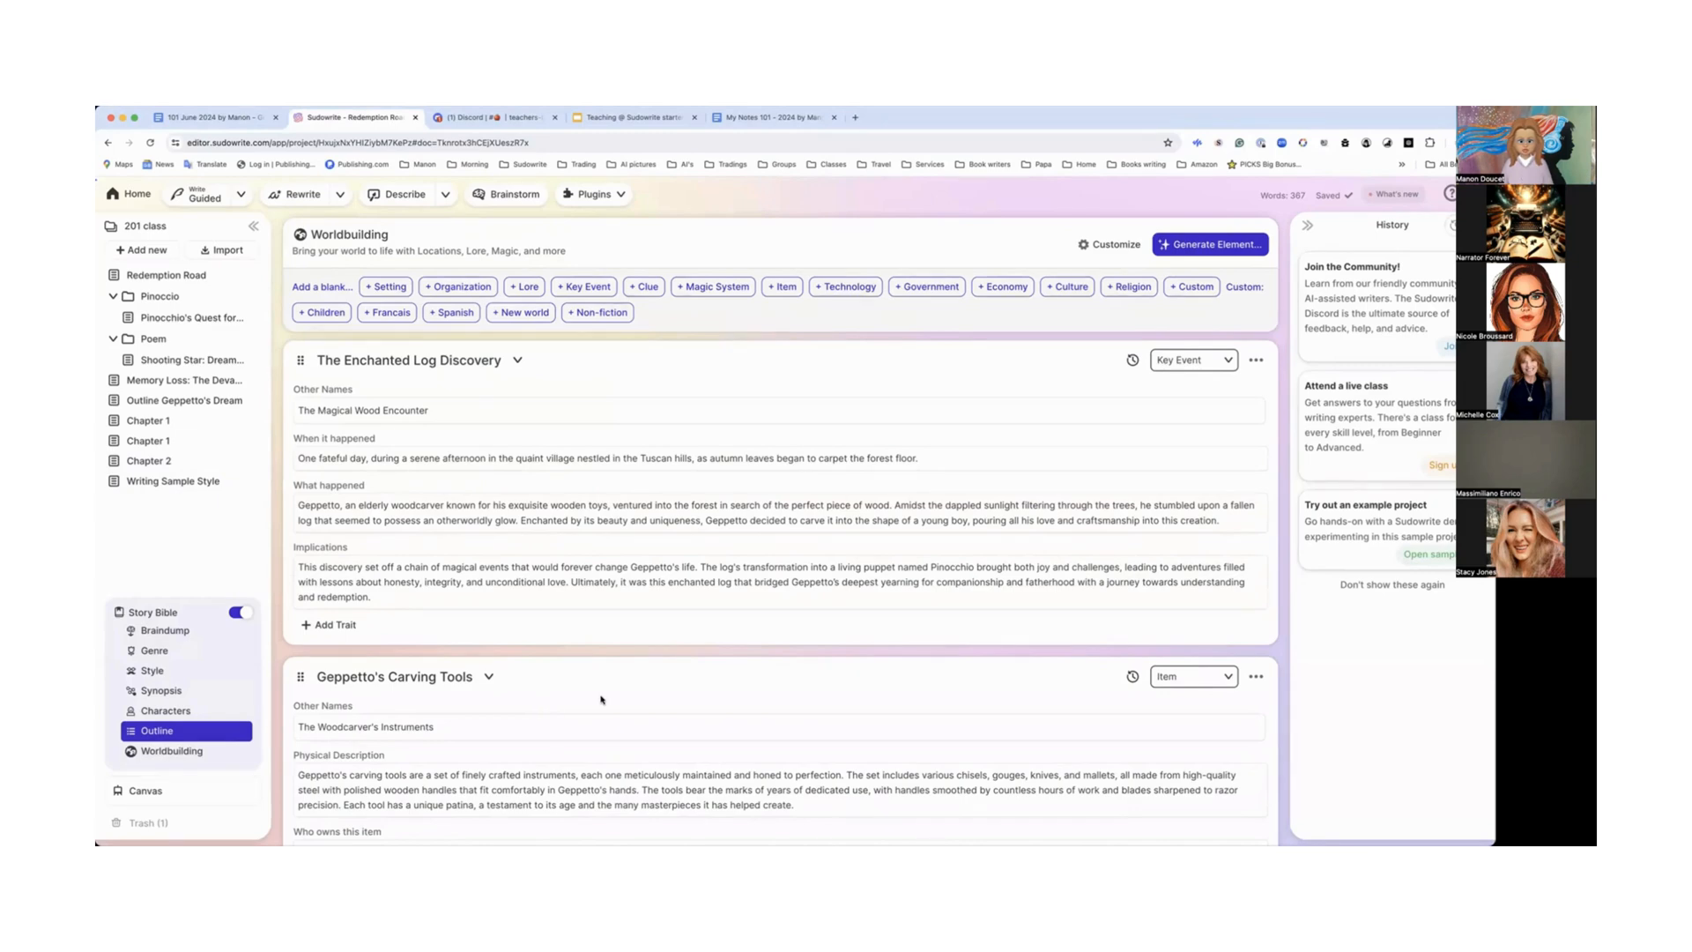
Step: Restart Match my style for the Story Bible's Style, paste the Chapter 1 prose as the writing sample, and generate the style analysis
scroll(601, 700, "up", 3)
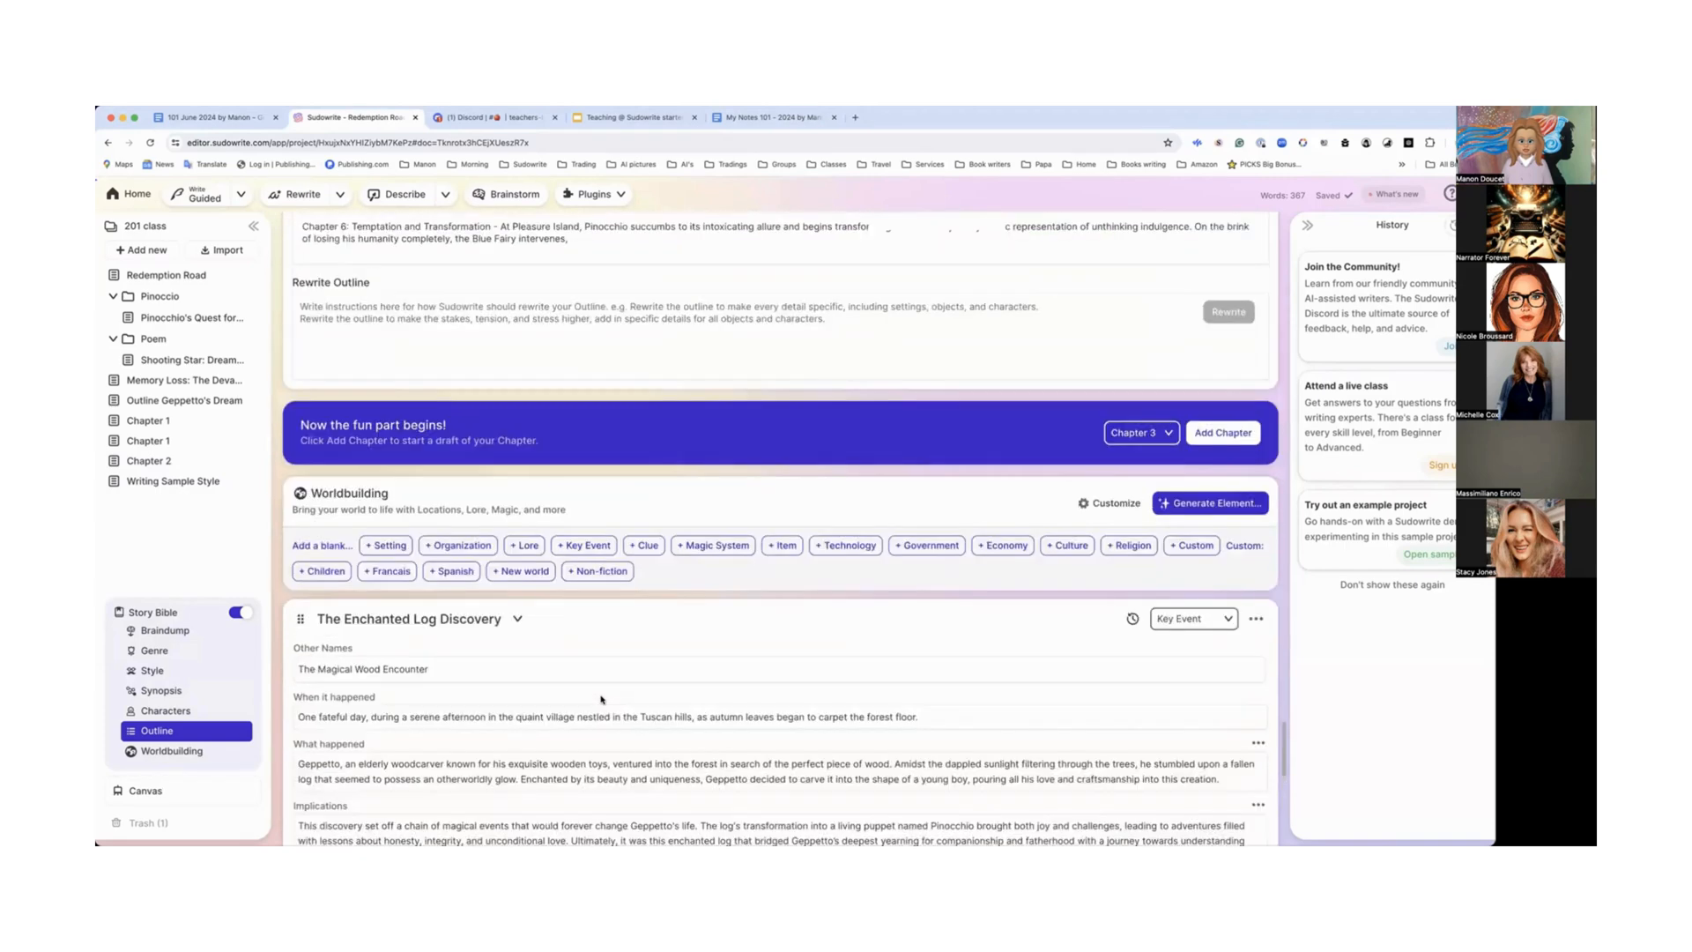
scroll(601, 700, "up", 3)
scroll(601, 700, "down", 5)
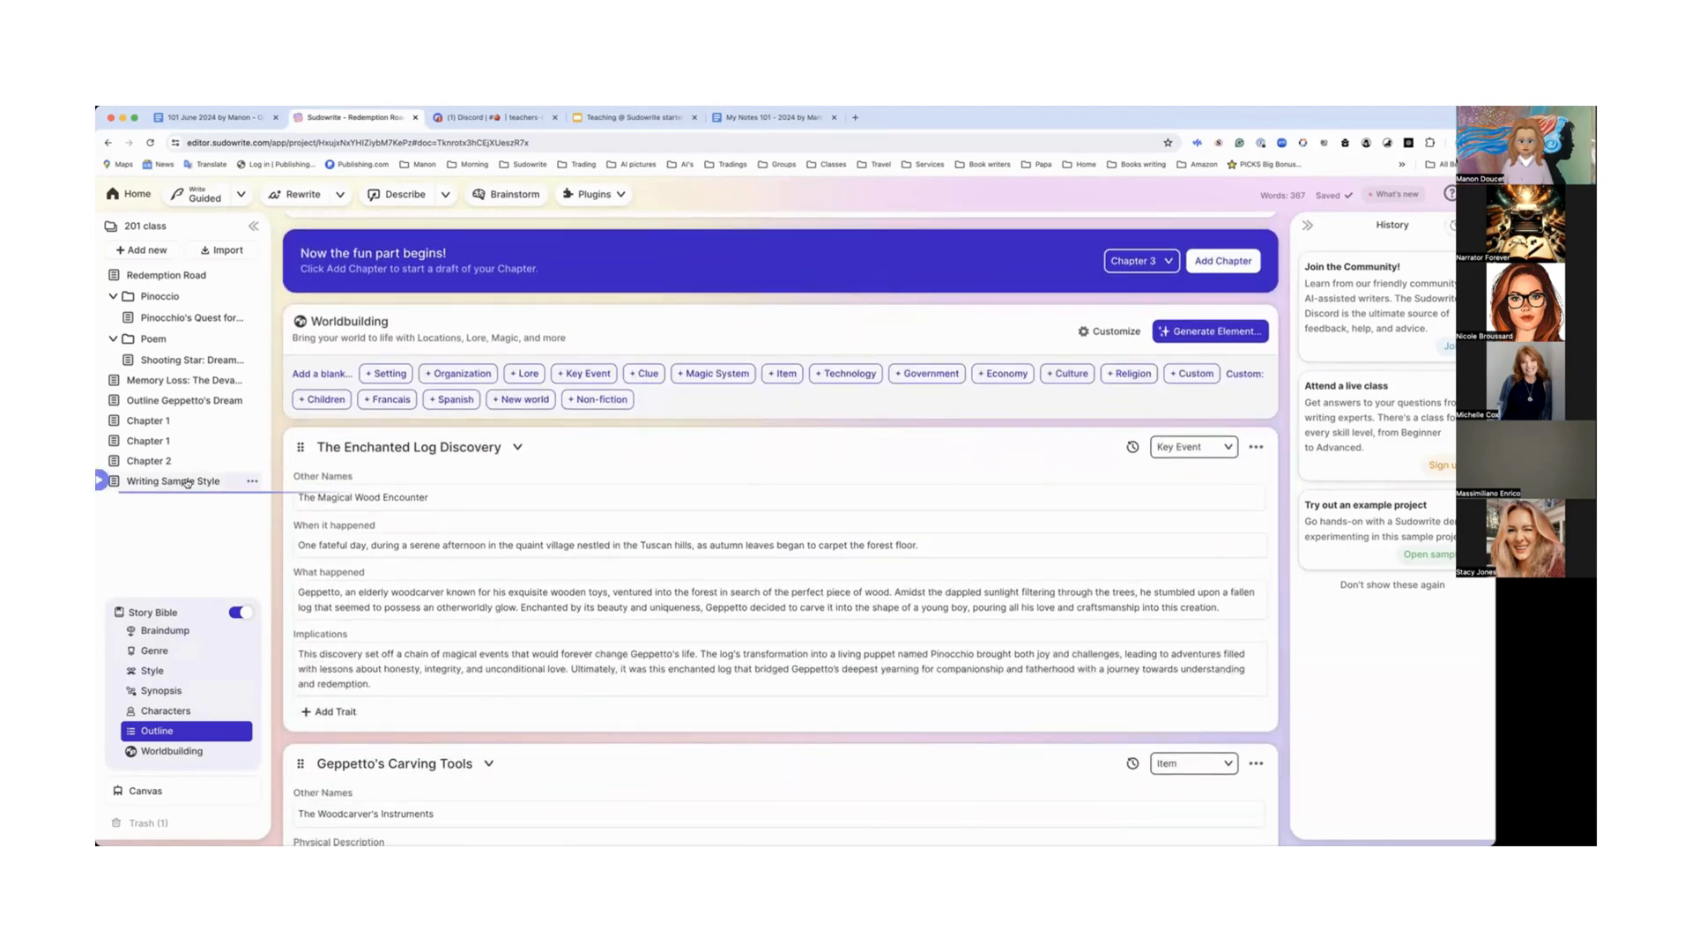
left_click(157, 673)
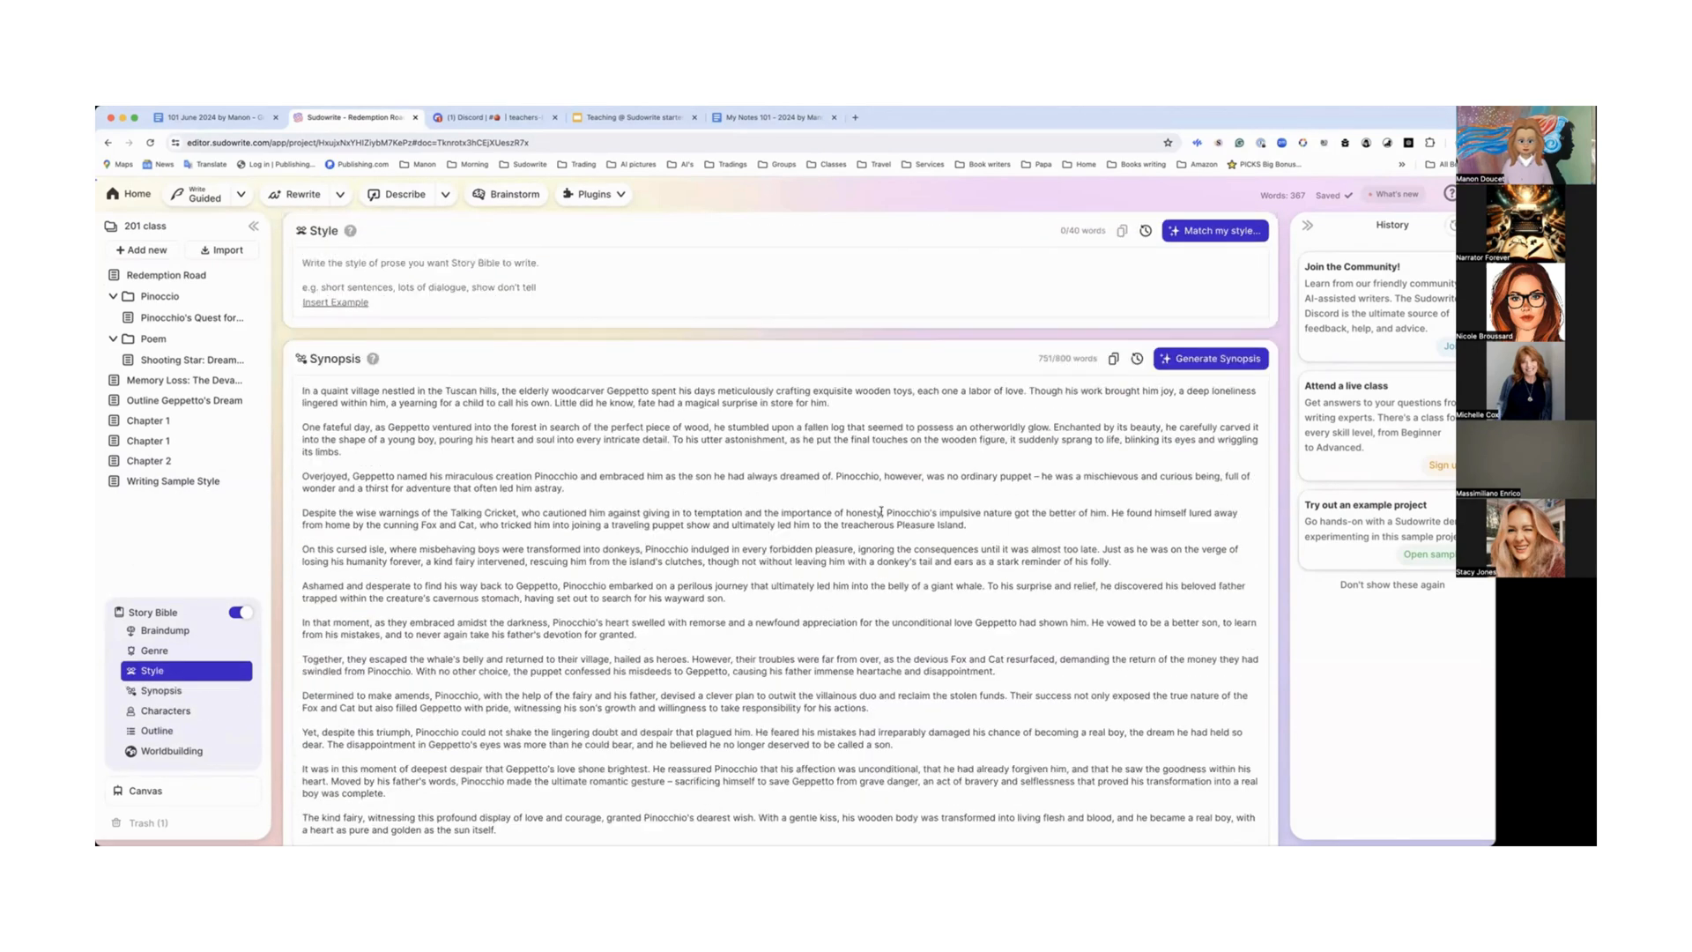
scroll(1151, 328, "up", 2)
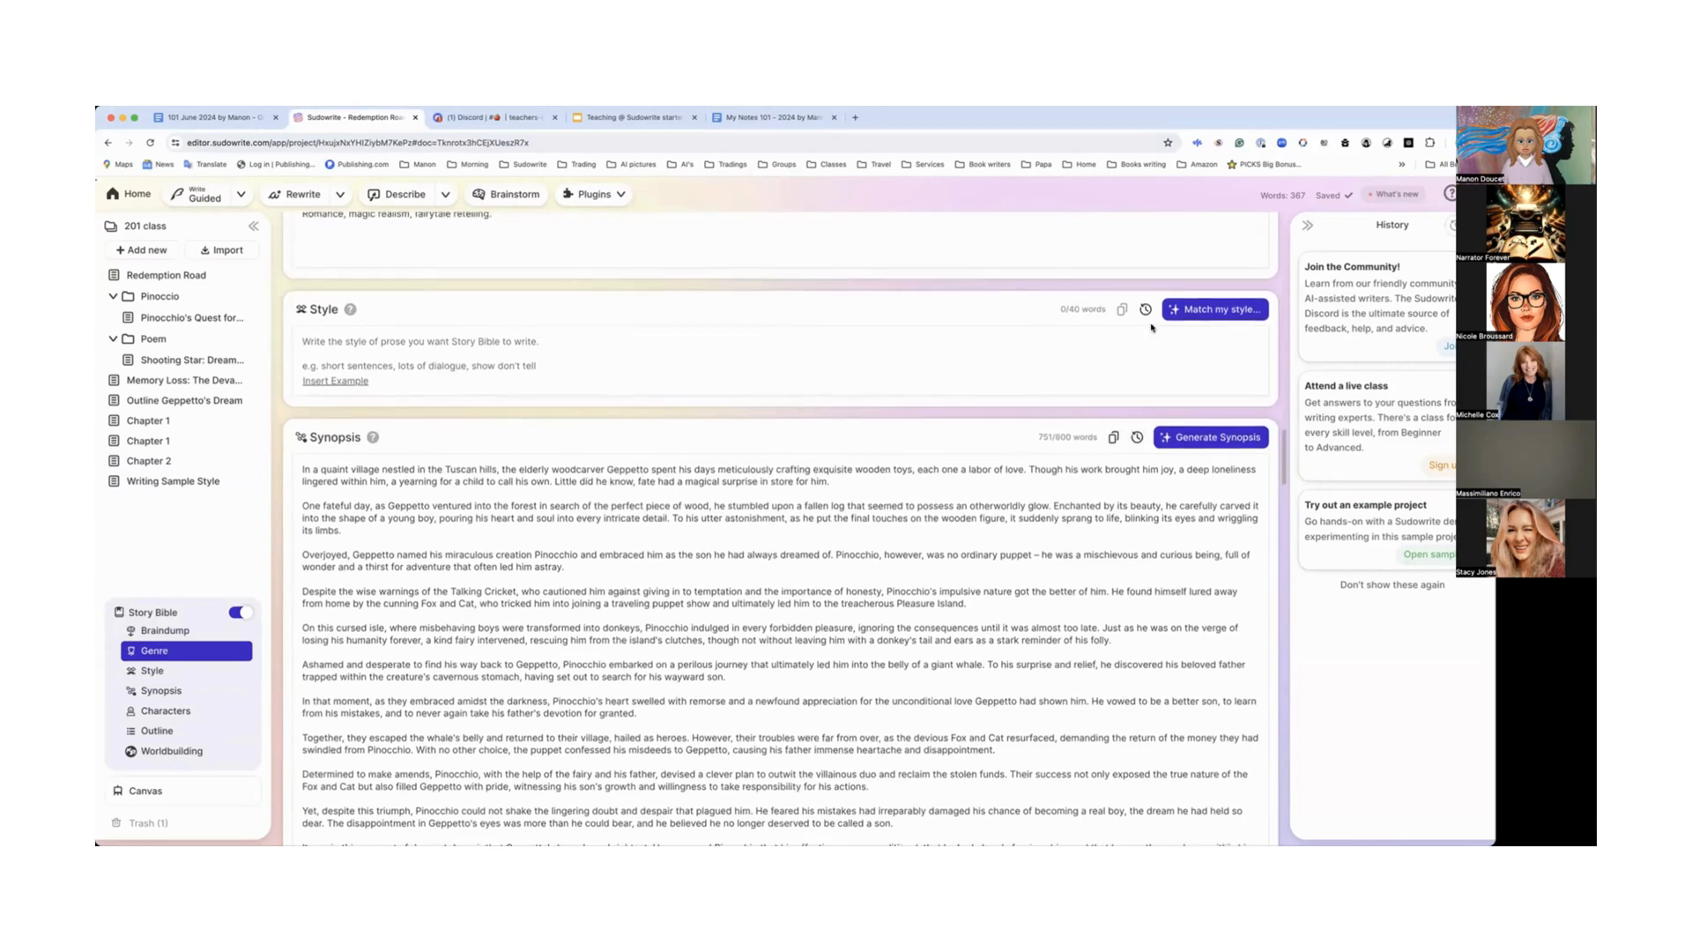
scroll(1151, 328, "up", 2)
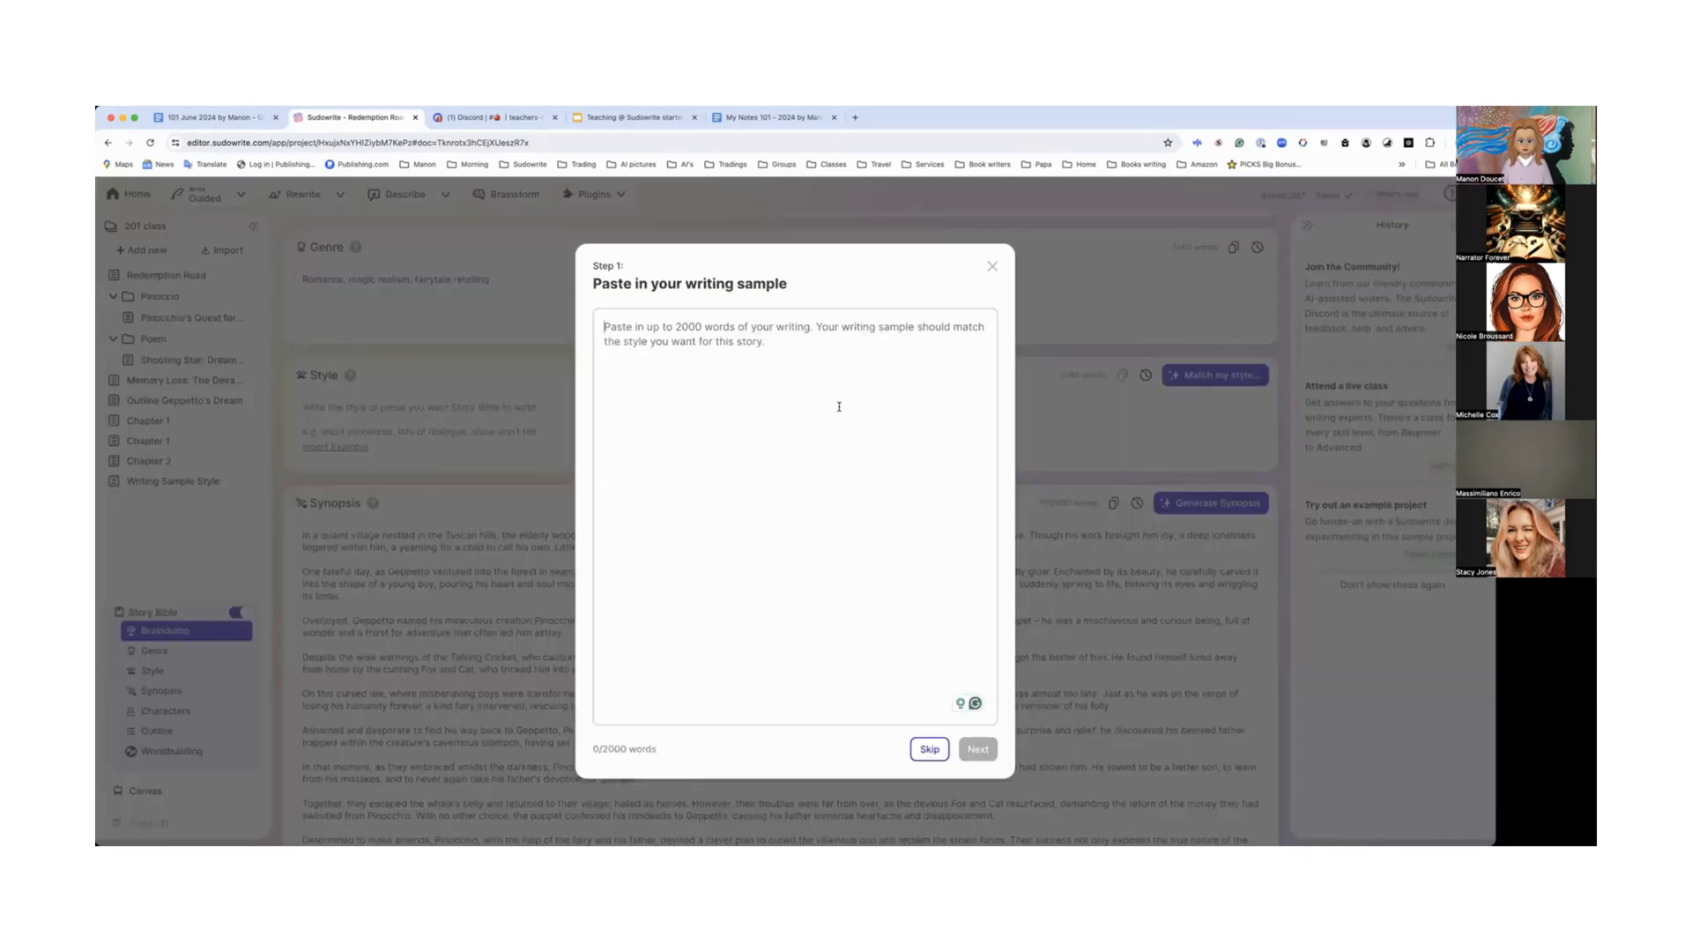
key("super+v")
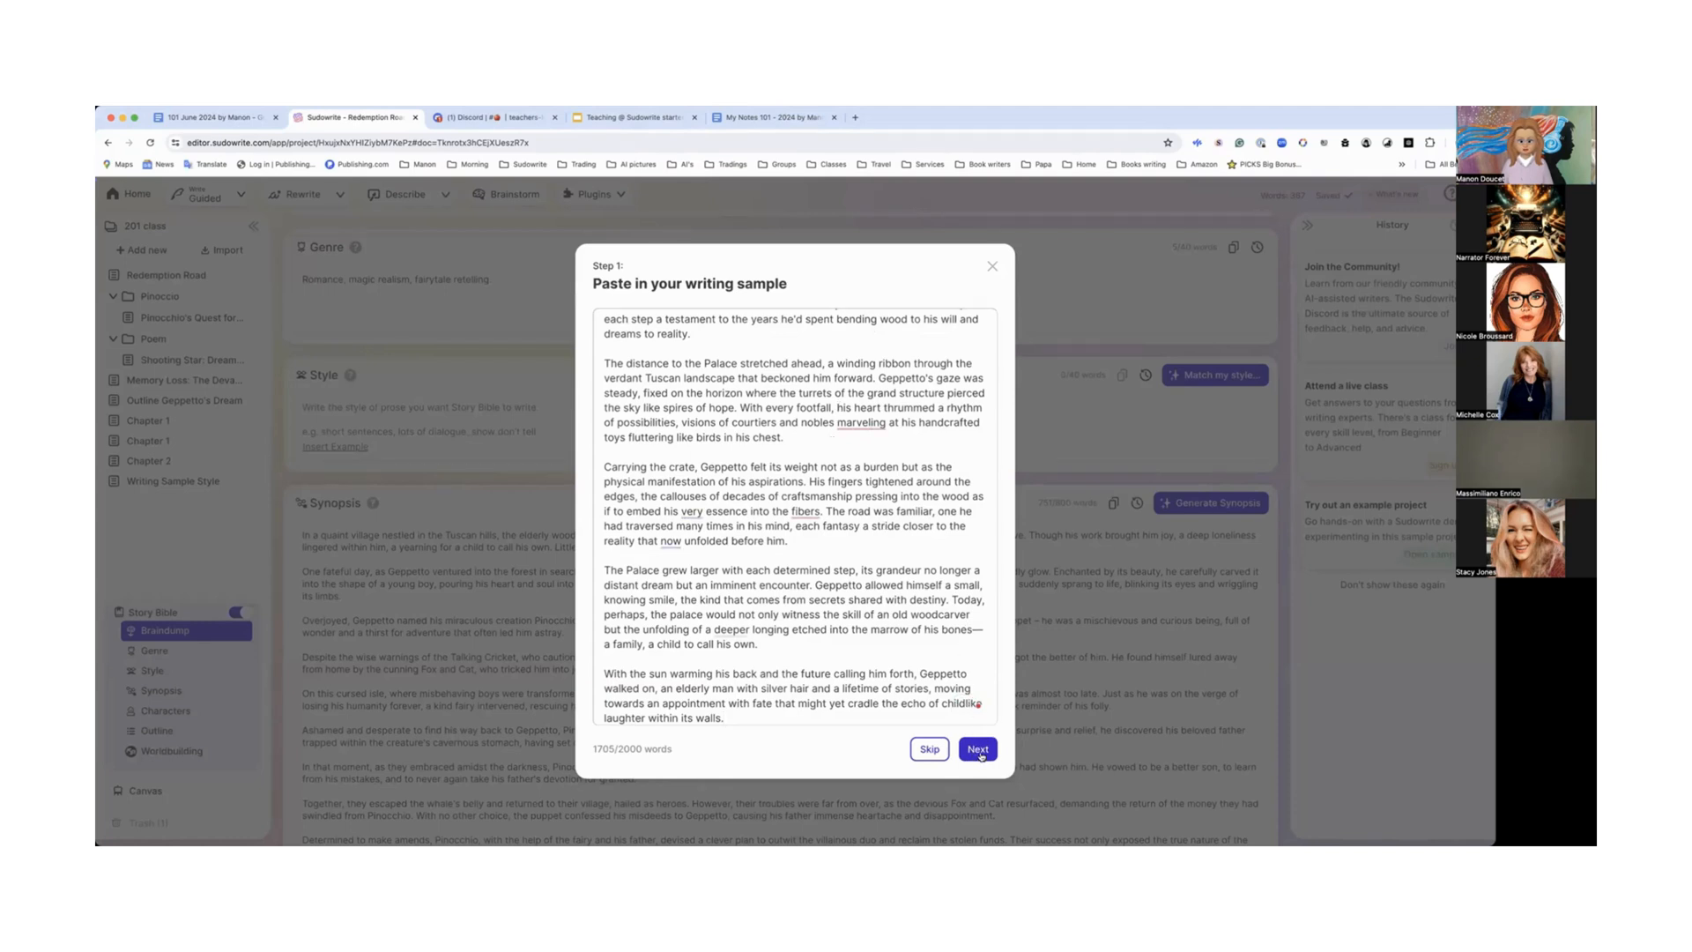
left_click(979, 751)
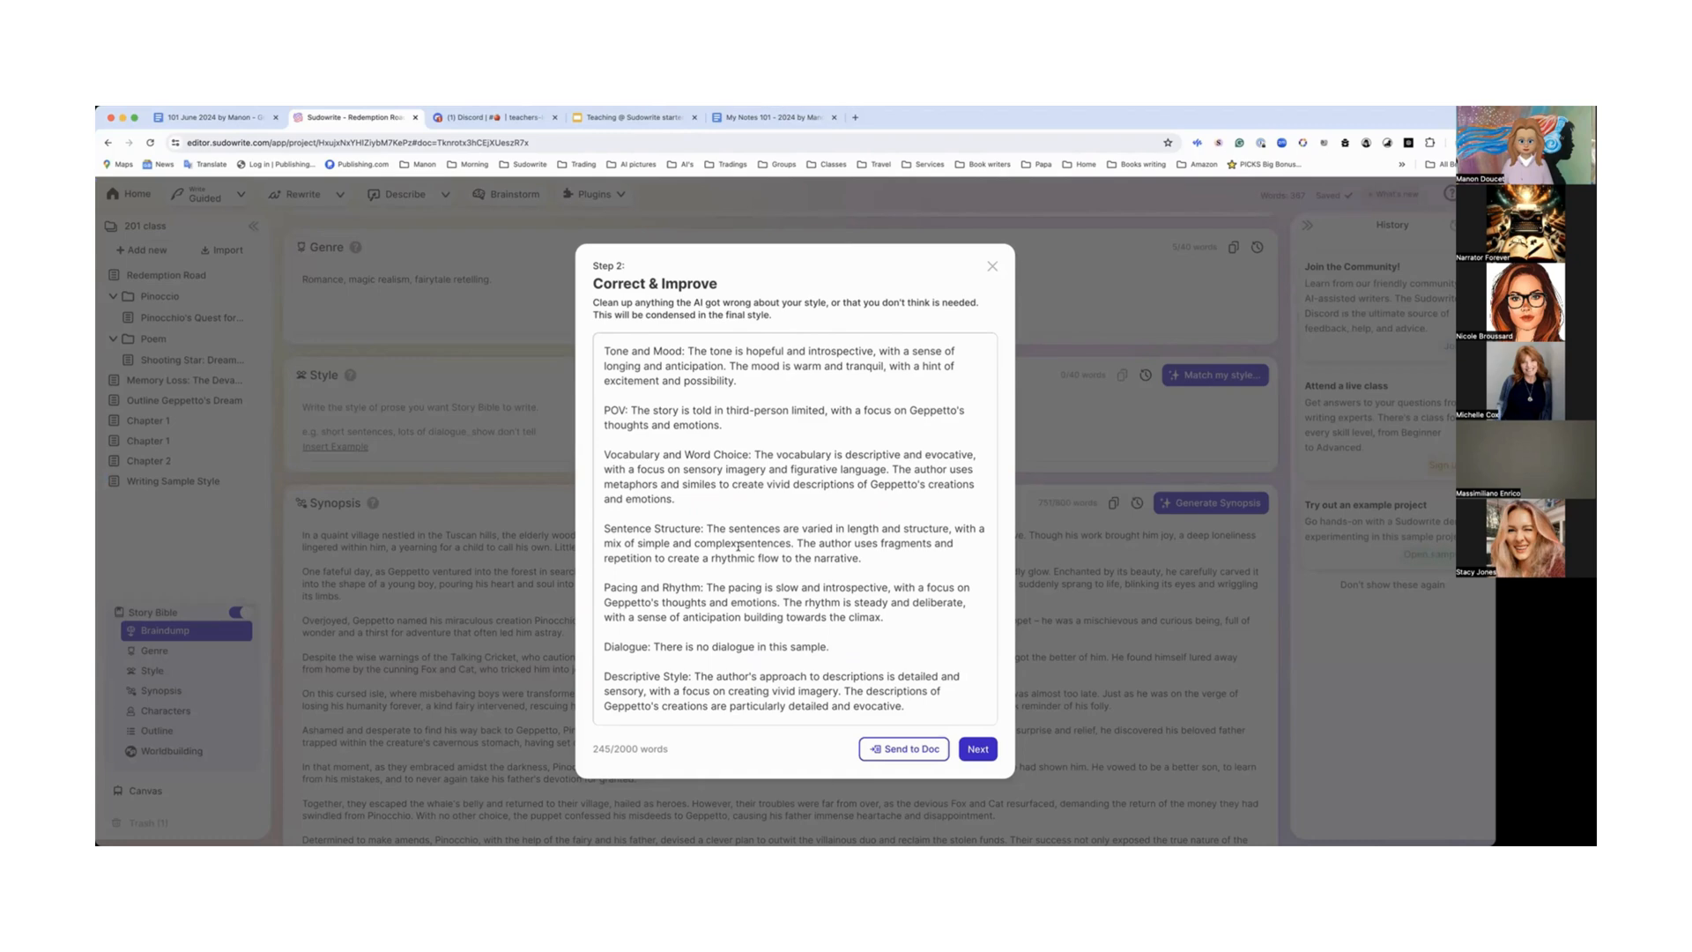
Step: Condense the unedited style analysis into a short description and insert it into the Story Bible's Style
left_click_drag(604, 352, 875, 711)
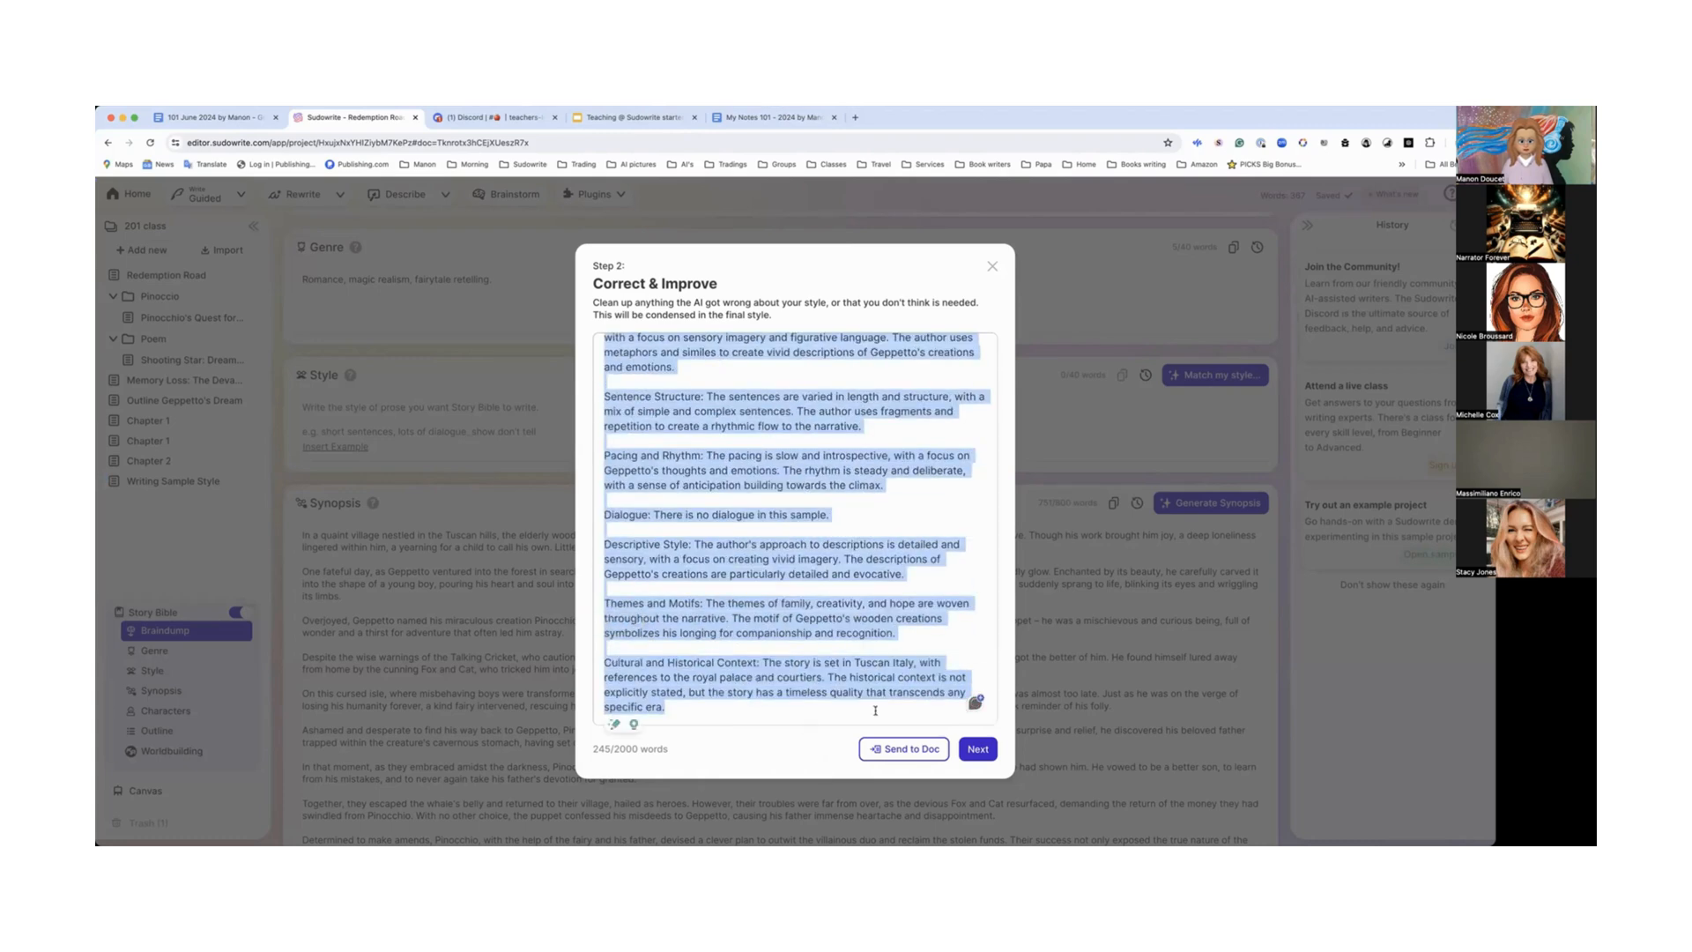
left_click(968, 715)
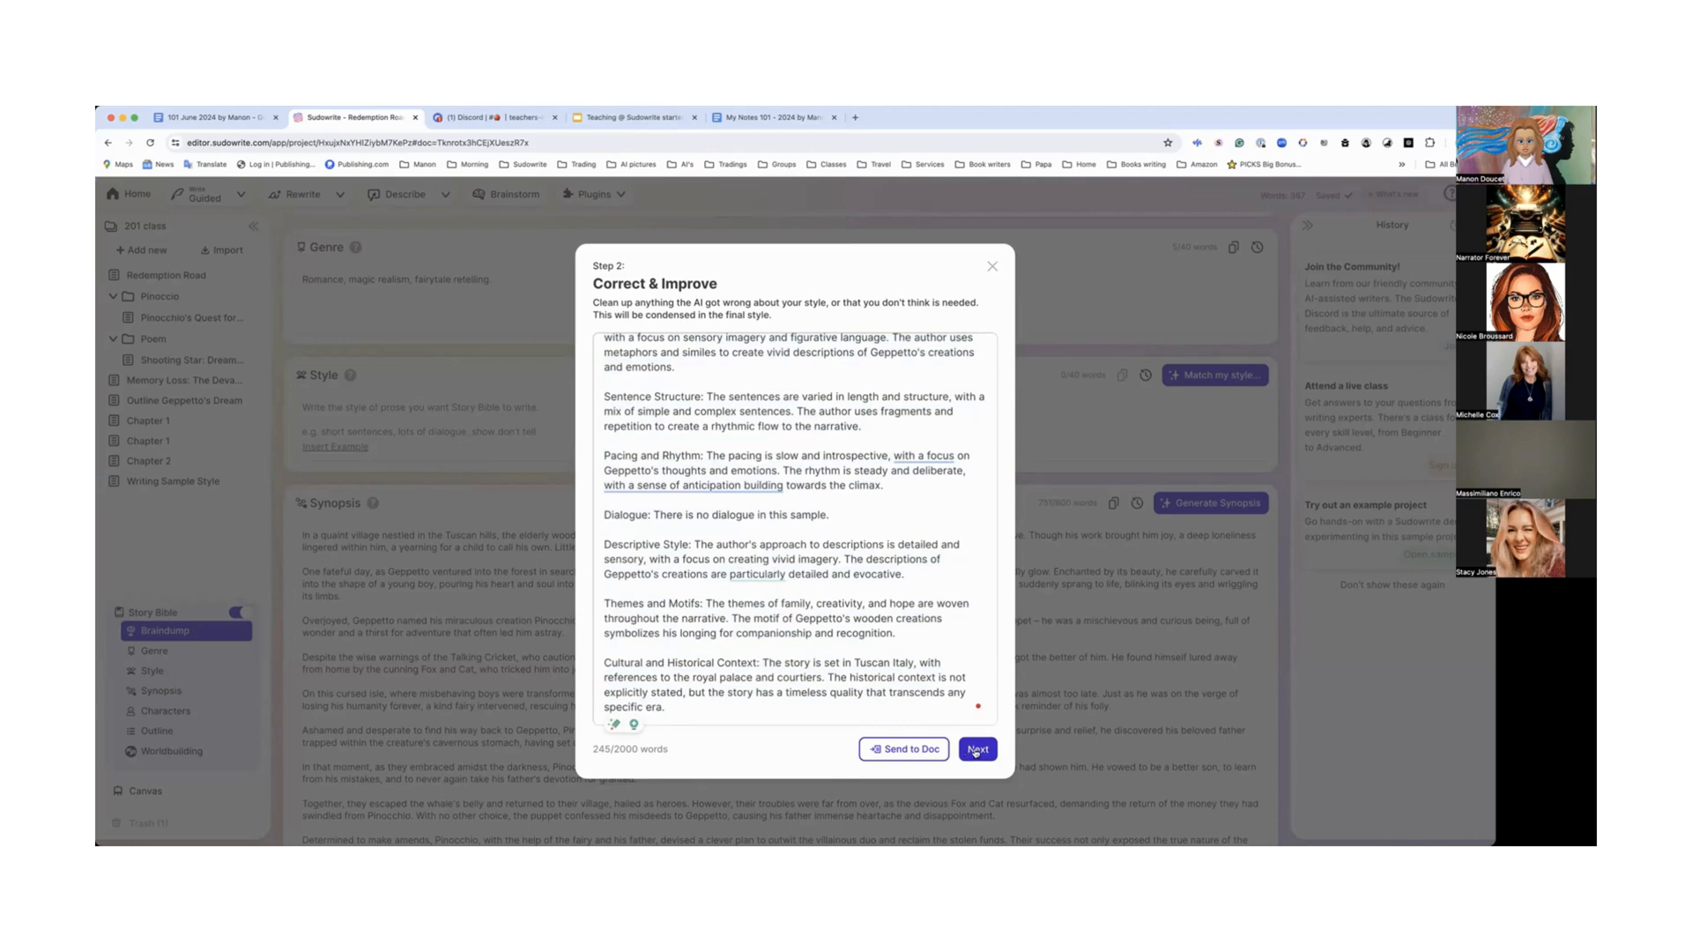
left_click(976, 750)
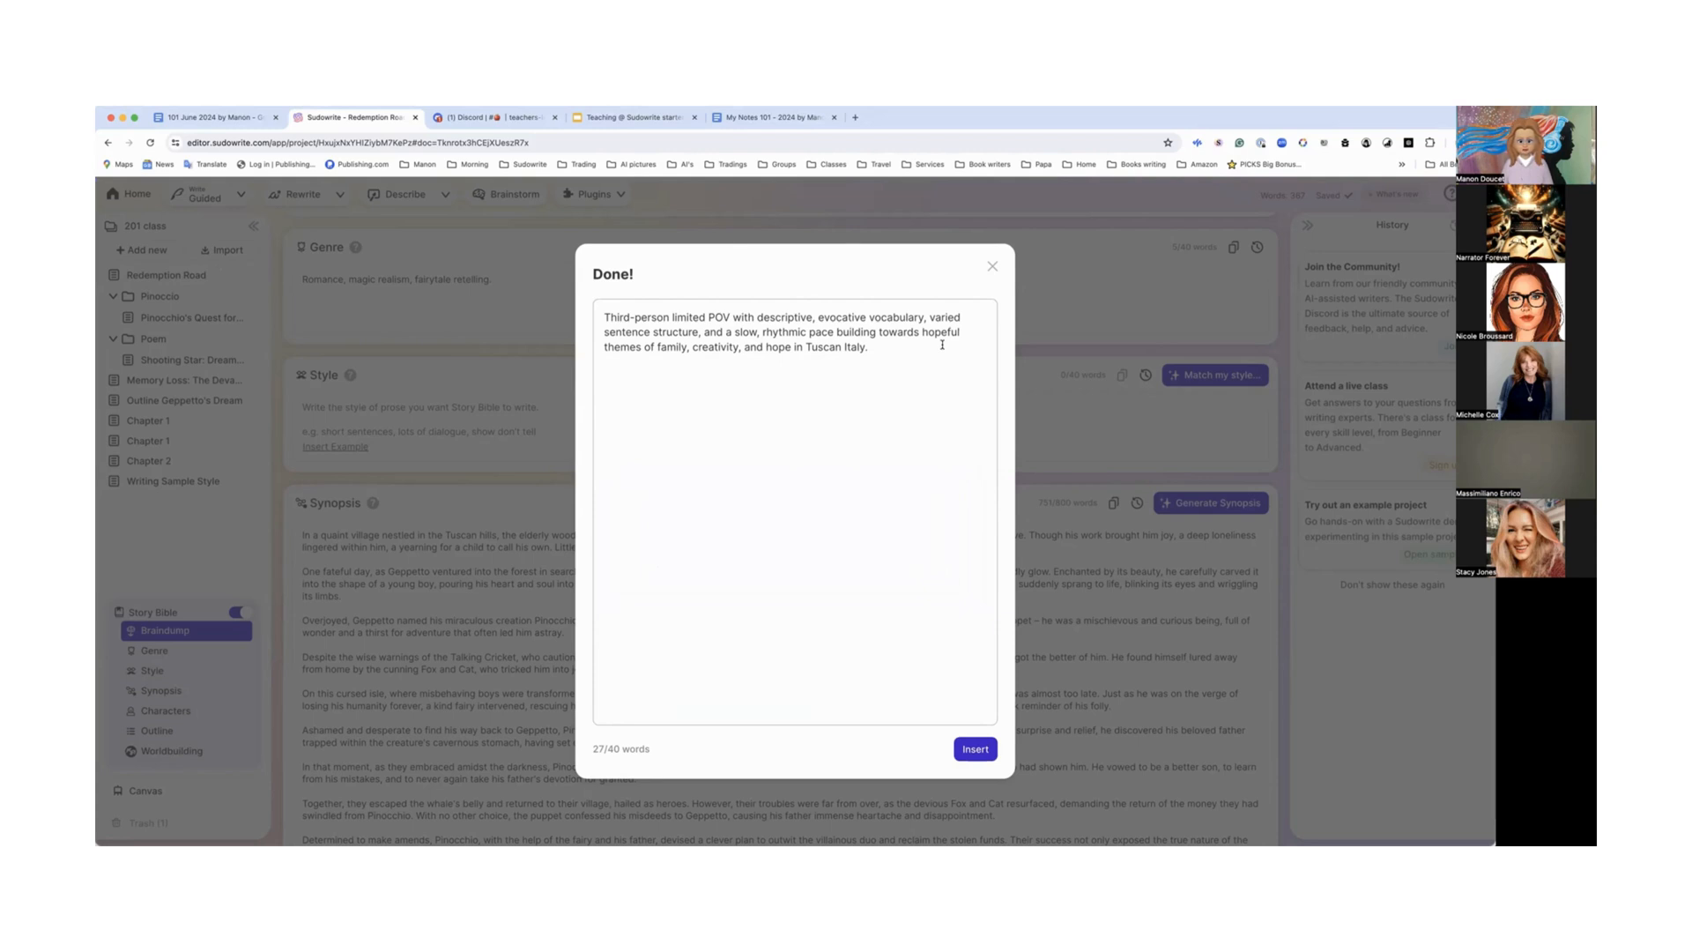
left_click(979, 751)
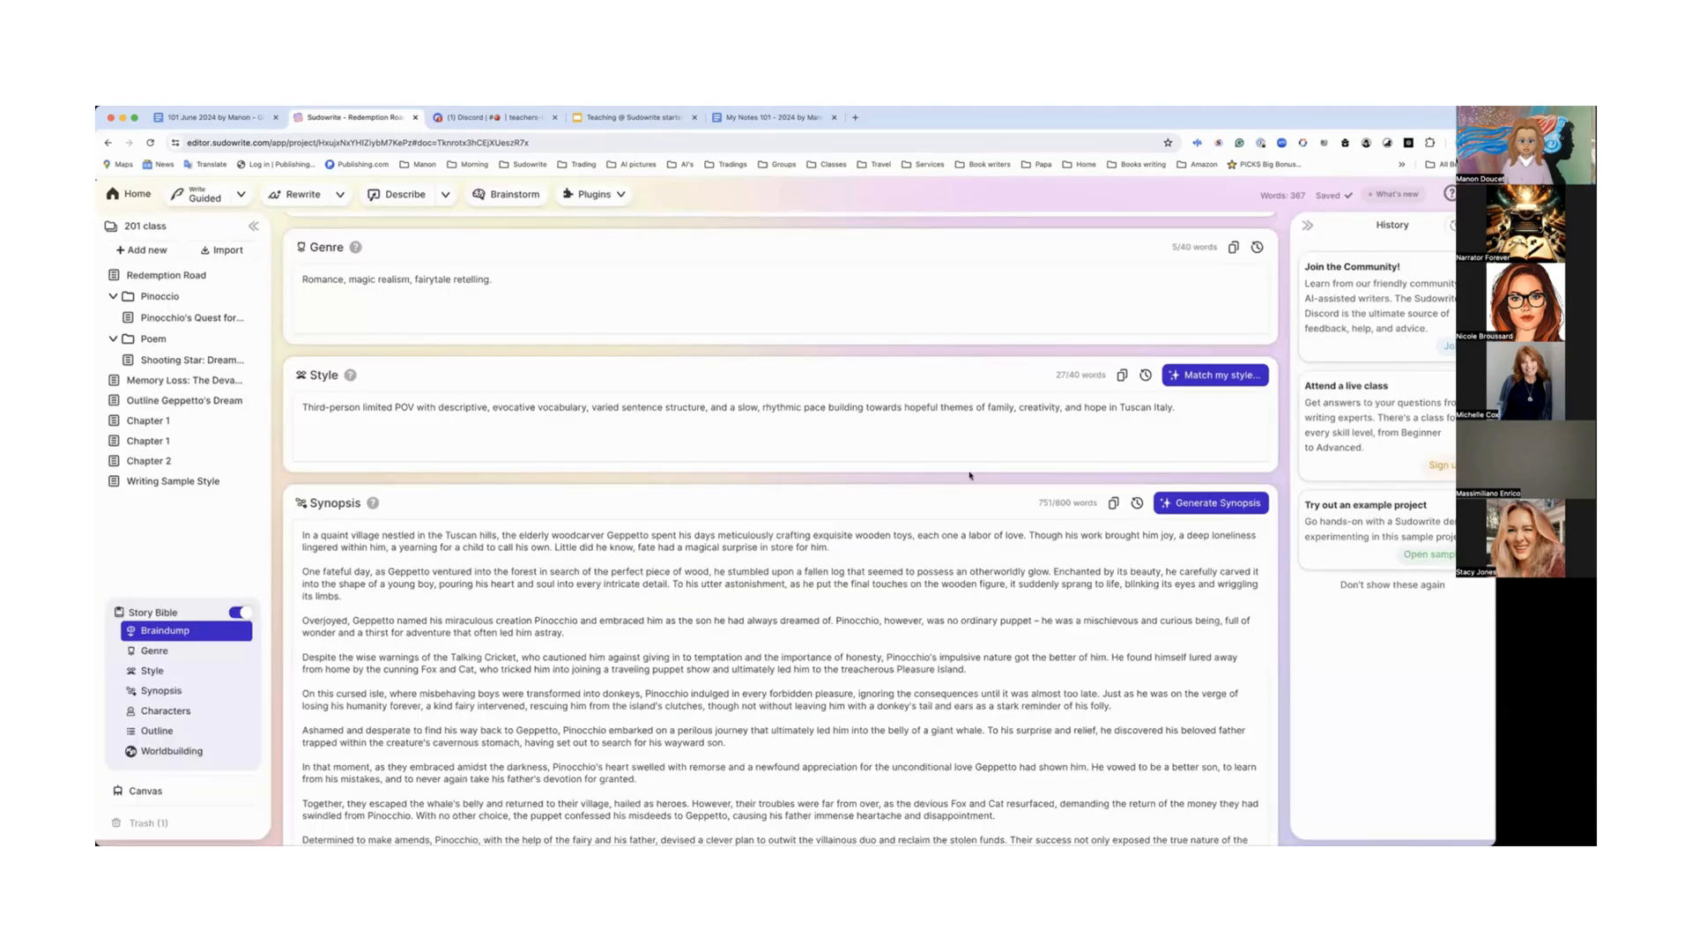
Step: Add ", present tense," after "Third-person limited POV" in the Story Bible's Style
scroll(768, 424, "up", 1)
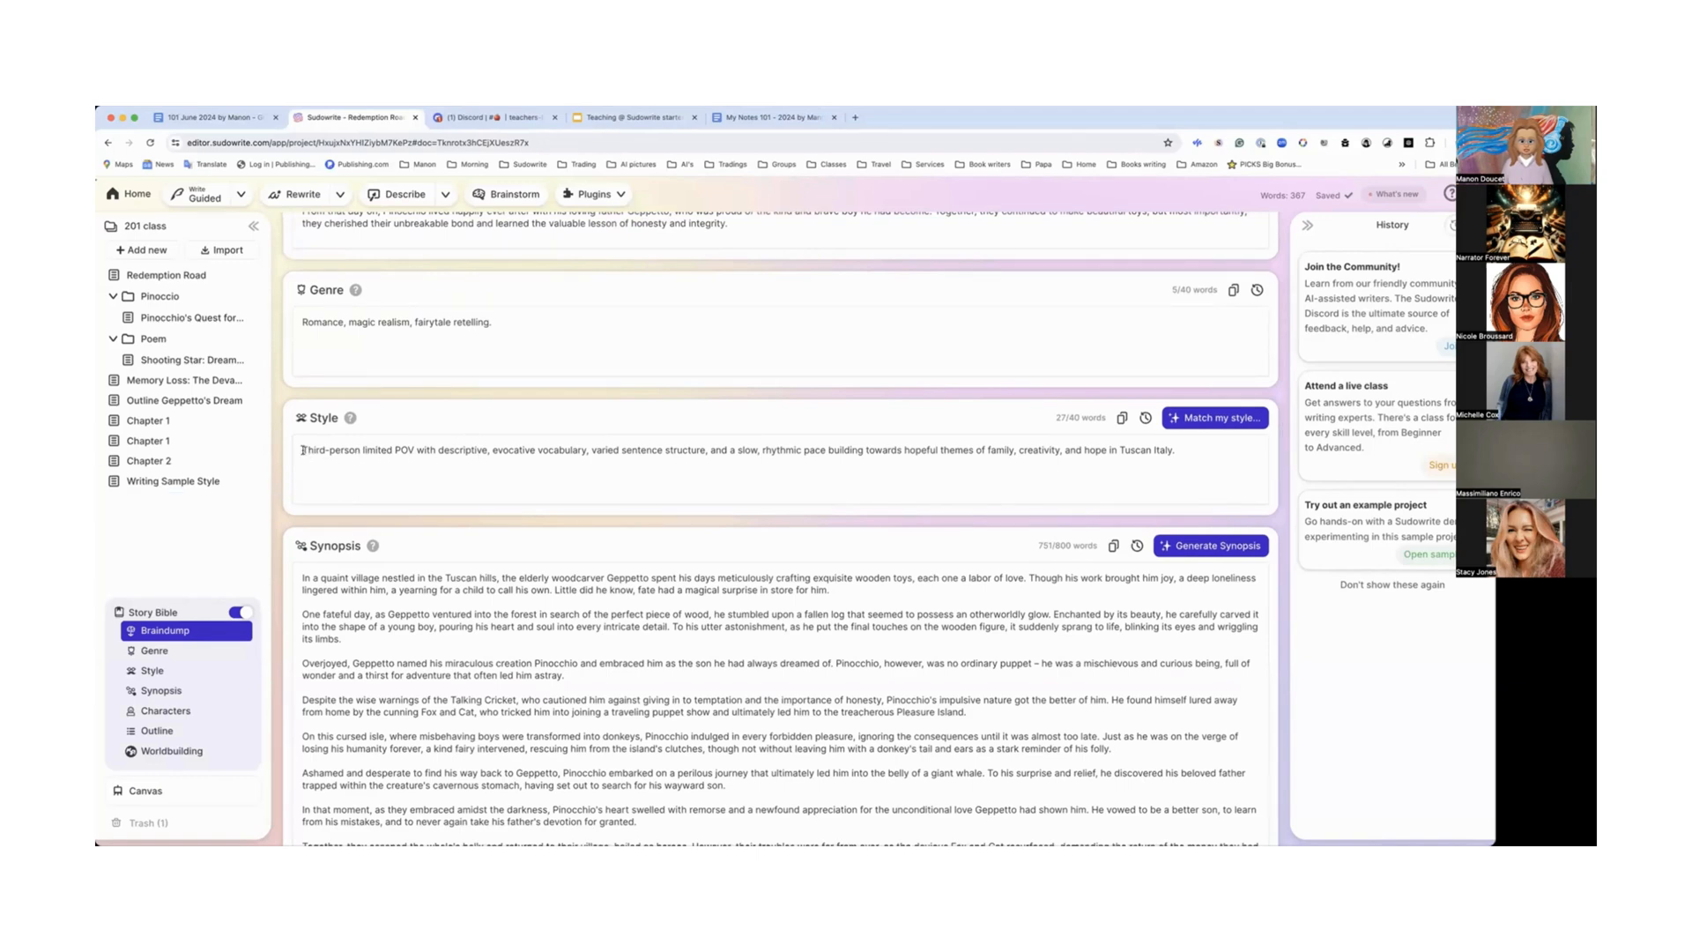
left_click(436, 460)
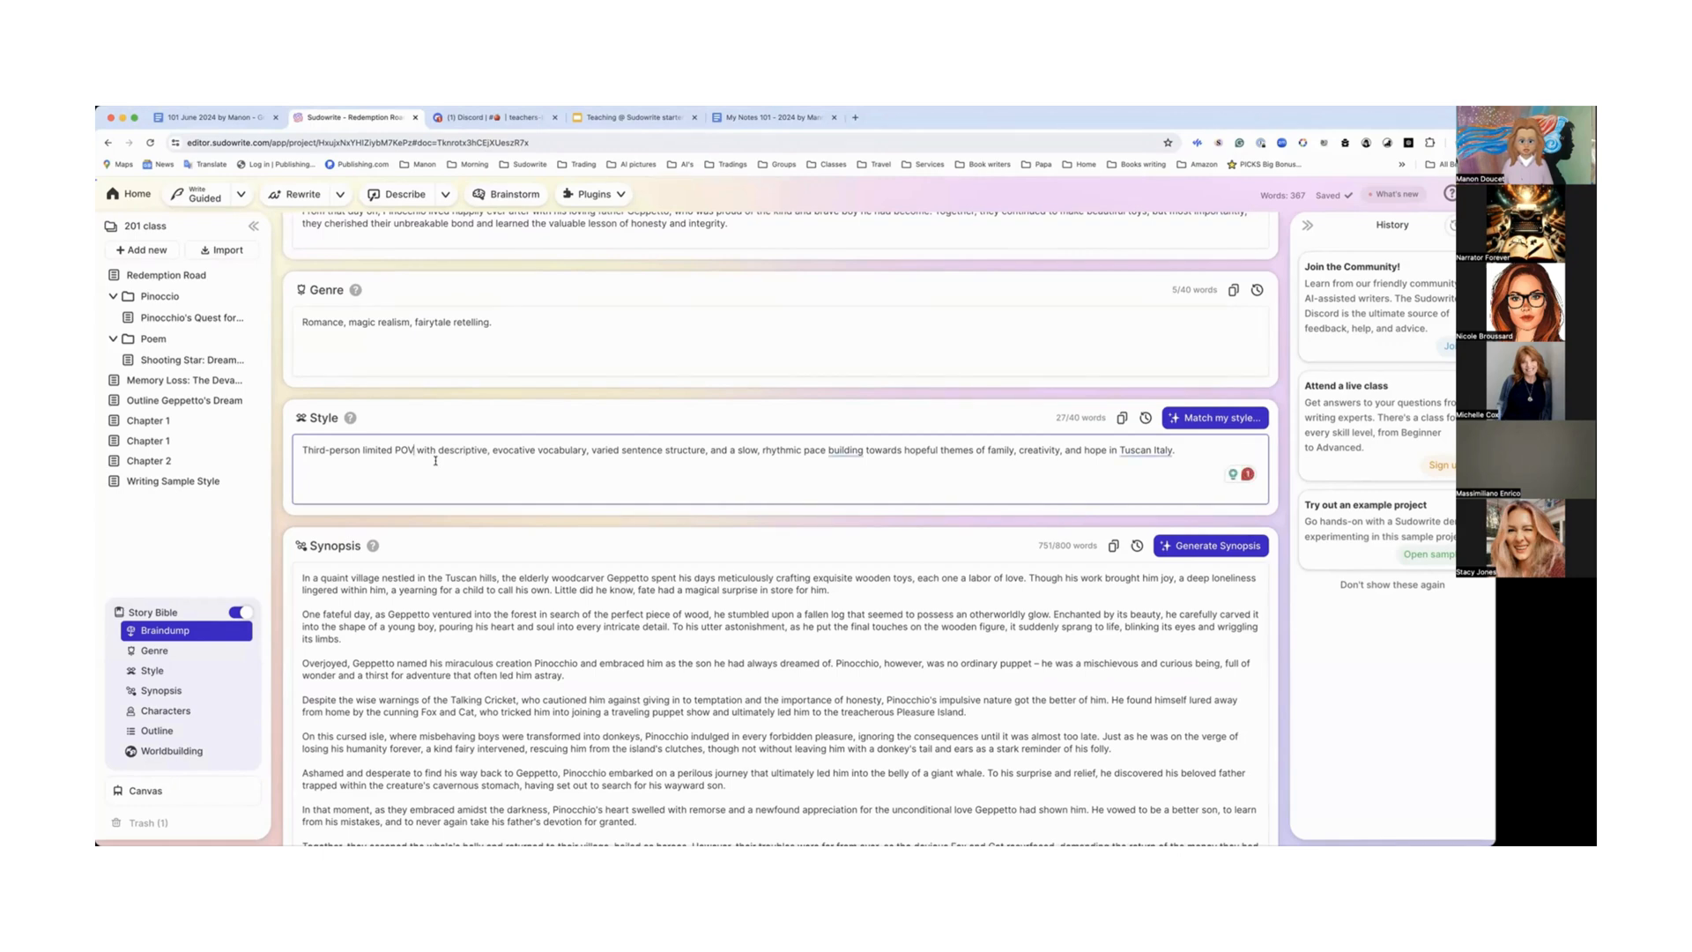
type(", pres")
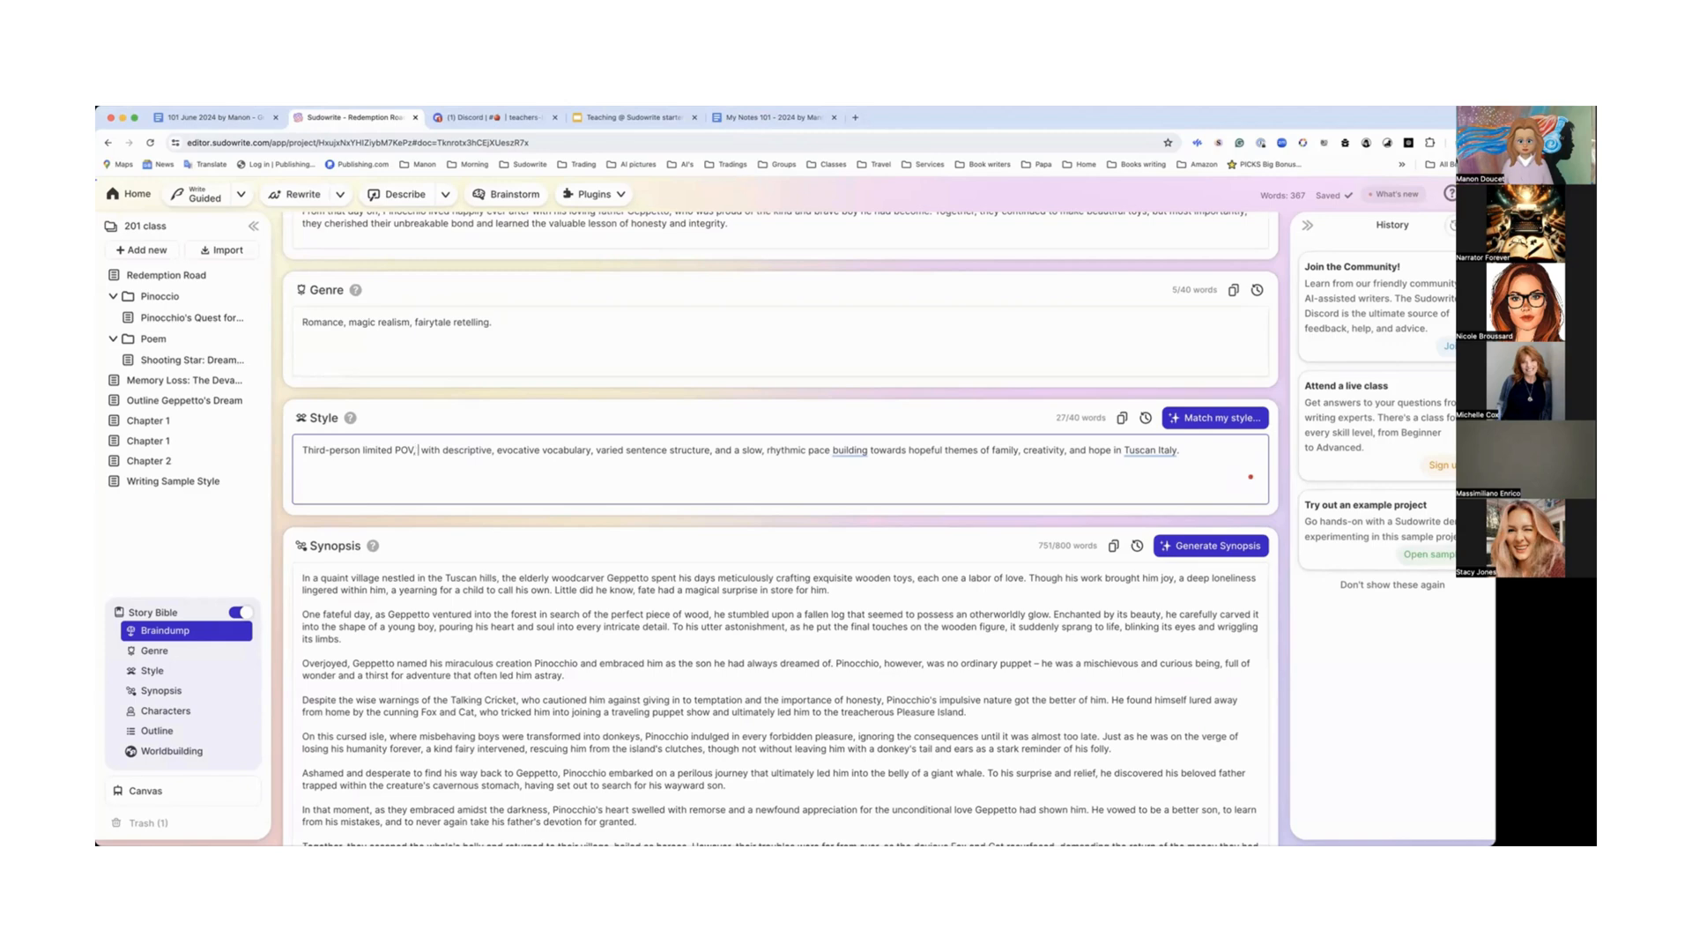
type("ent tense")
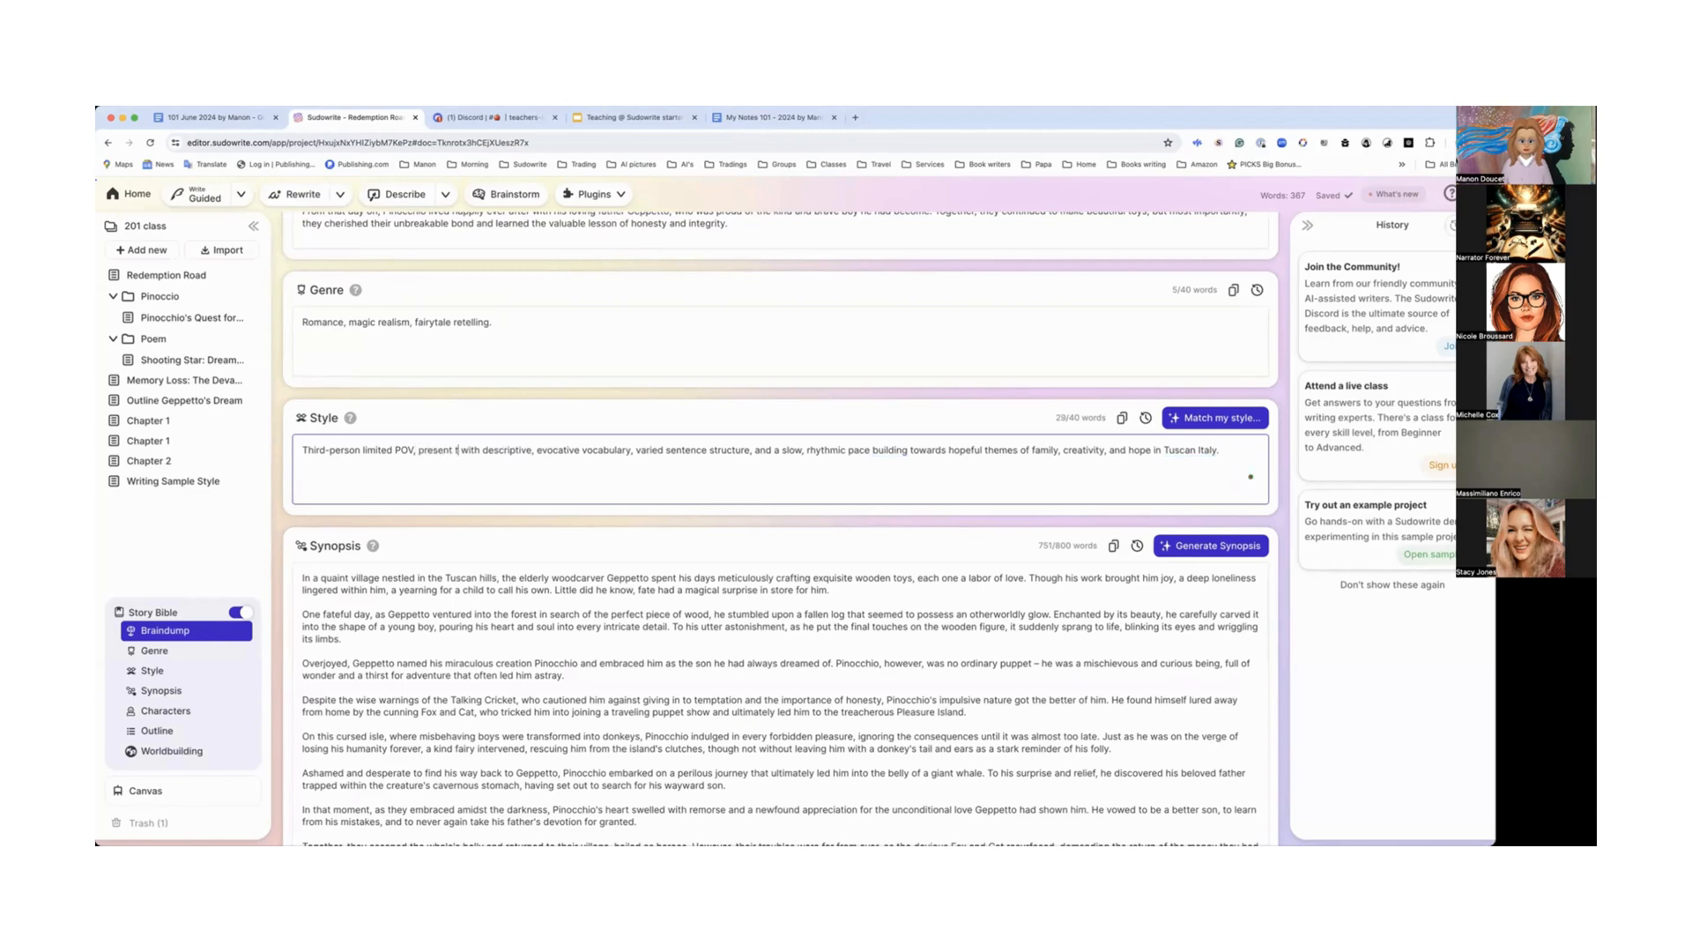
scroll(783, 529, "down", 1)
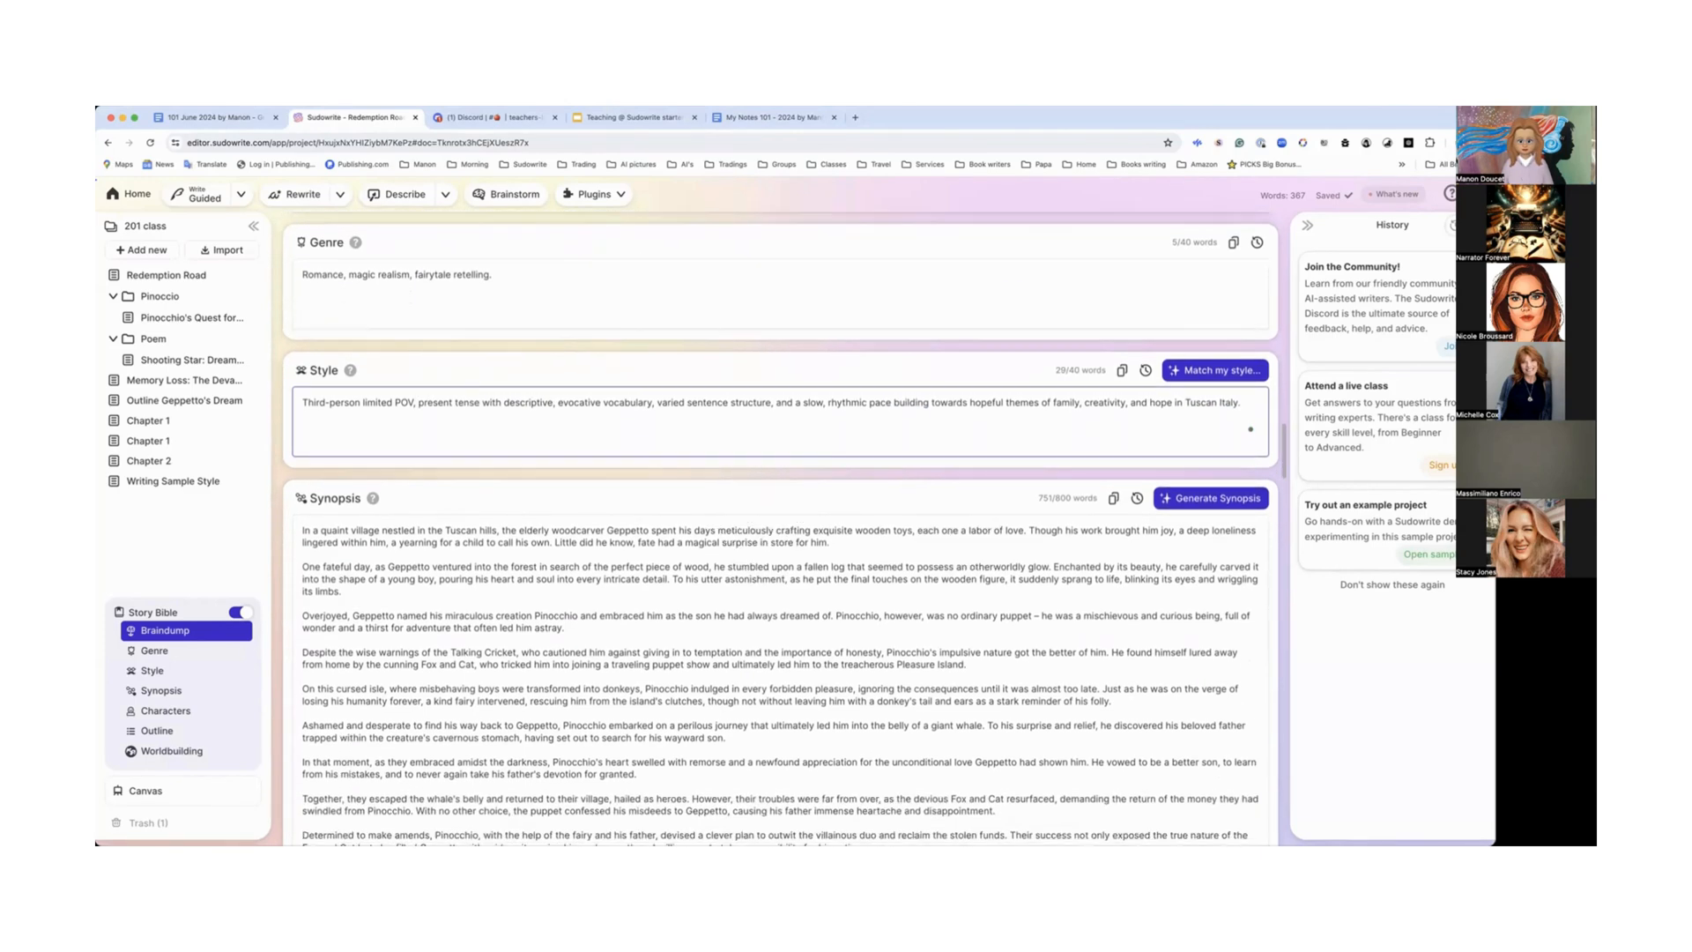
scroll(784, 529, "down", 1)
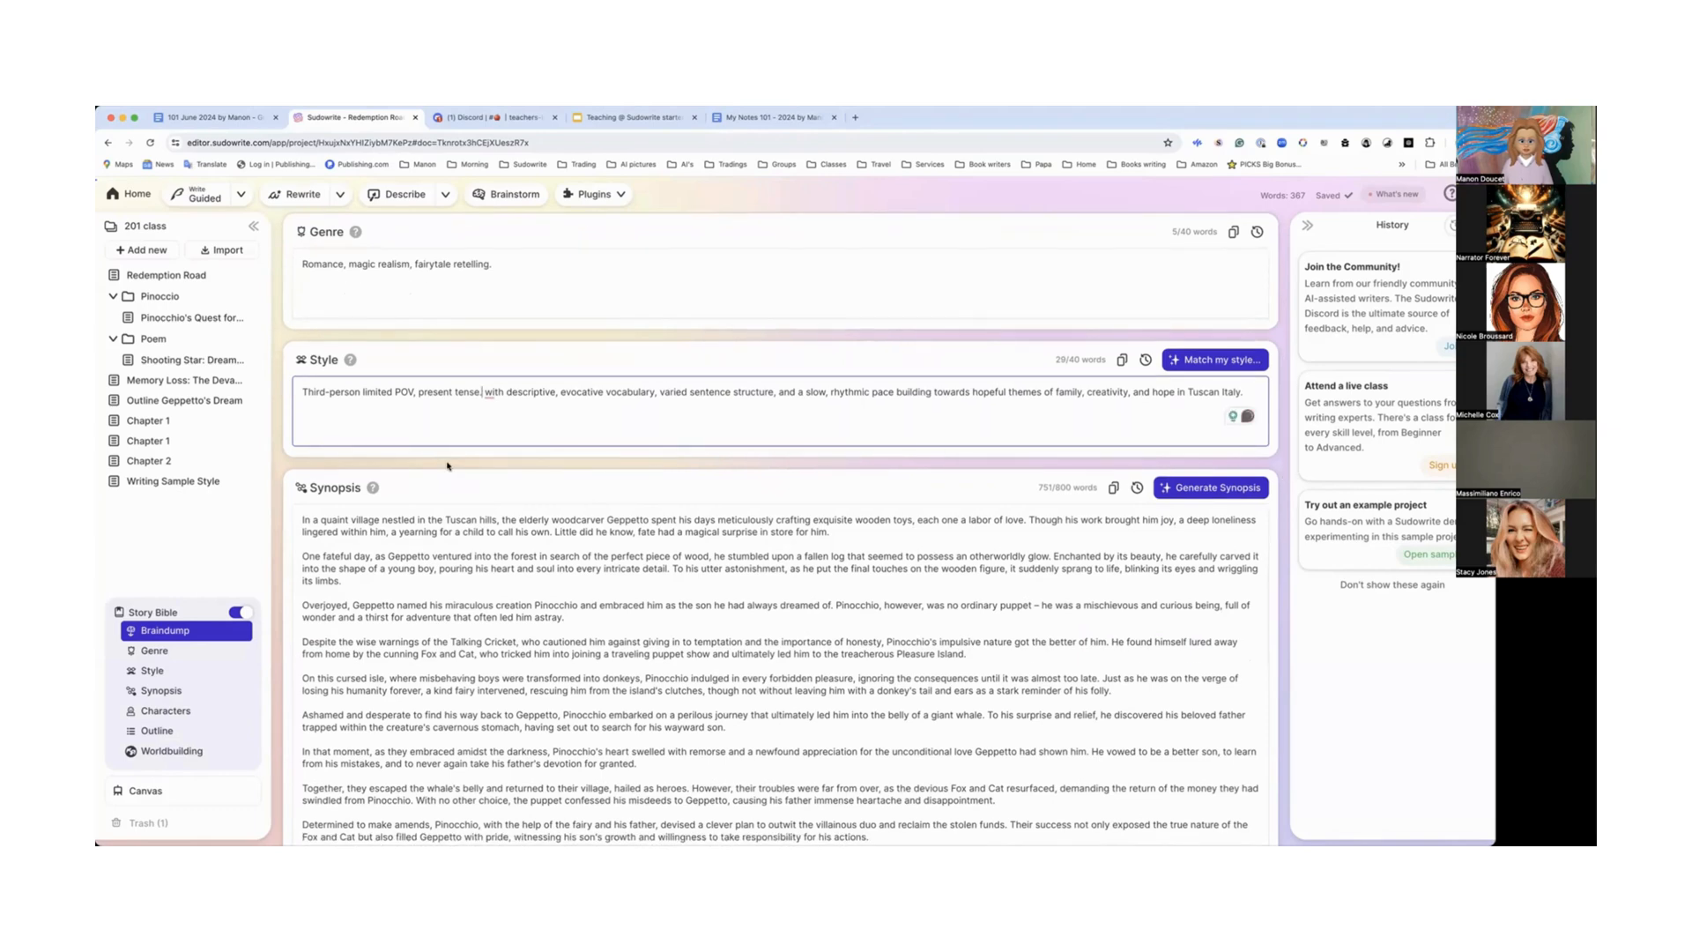
type(",")
Step: Open the Chapter 2 document, continue generating its prose from Beat 7, and review the new passage
scroll(404, 574, "up", 4)
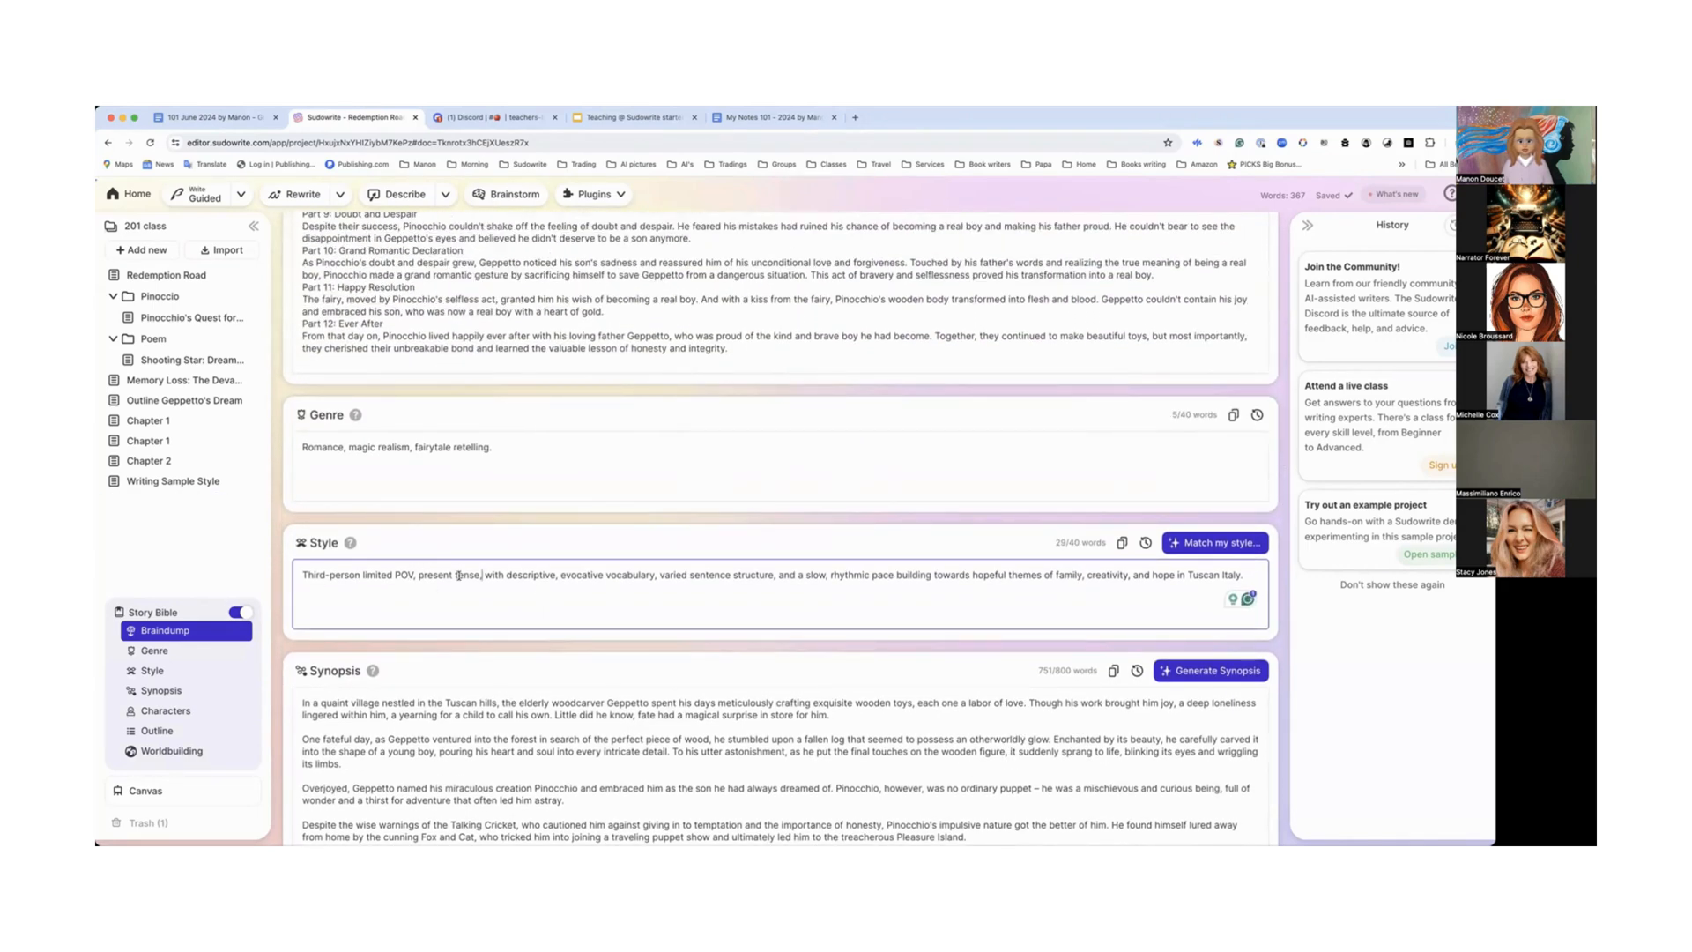
scroll(457, 574, "up", 20)
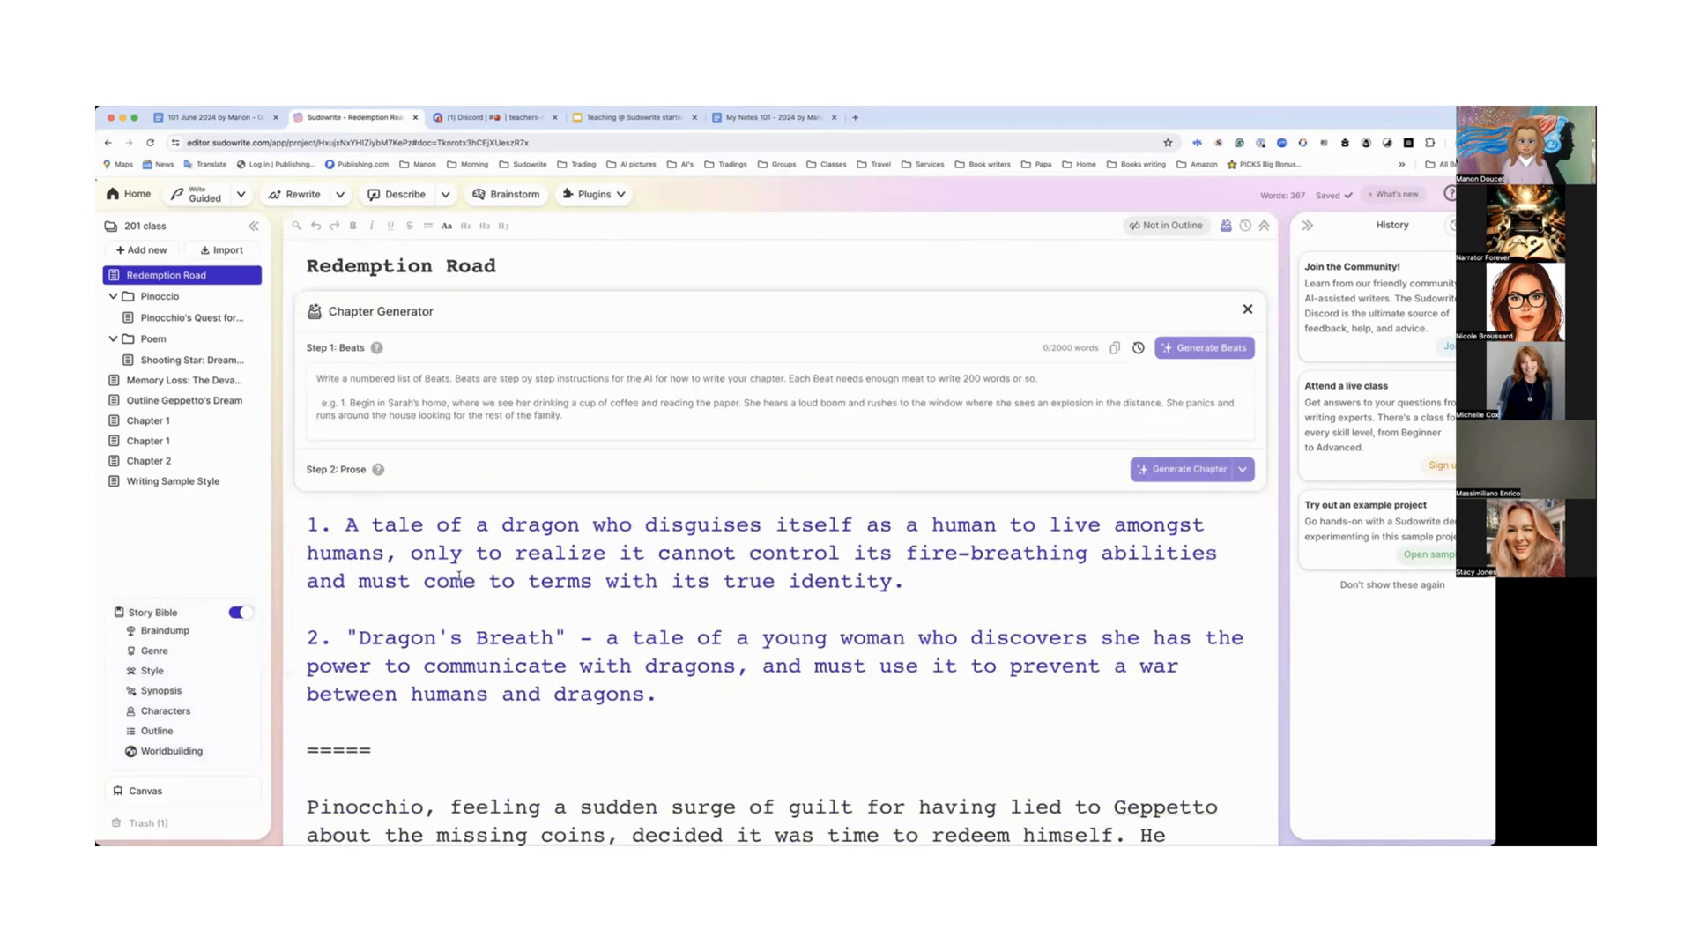
scroll(459, 577, "down", 20)
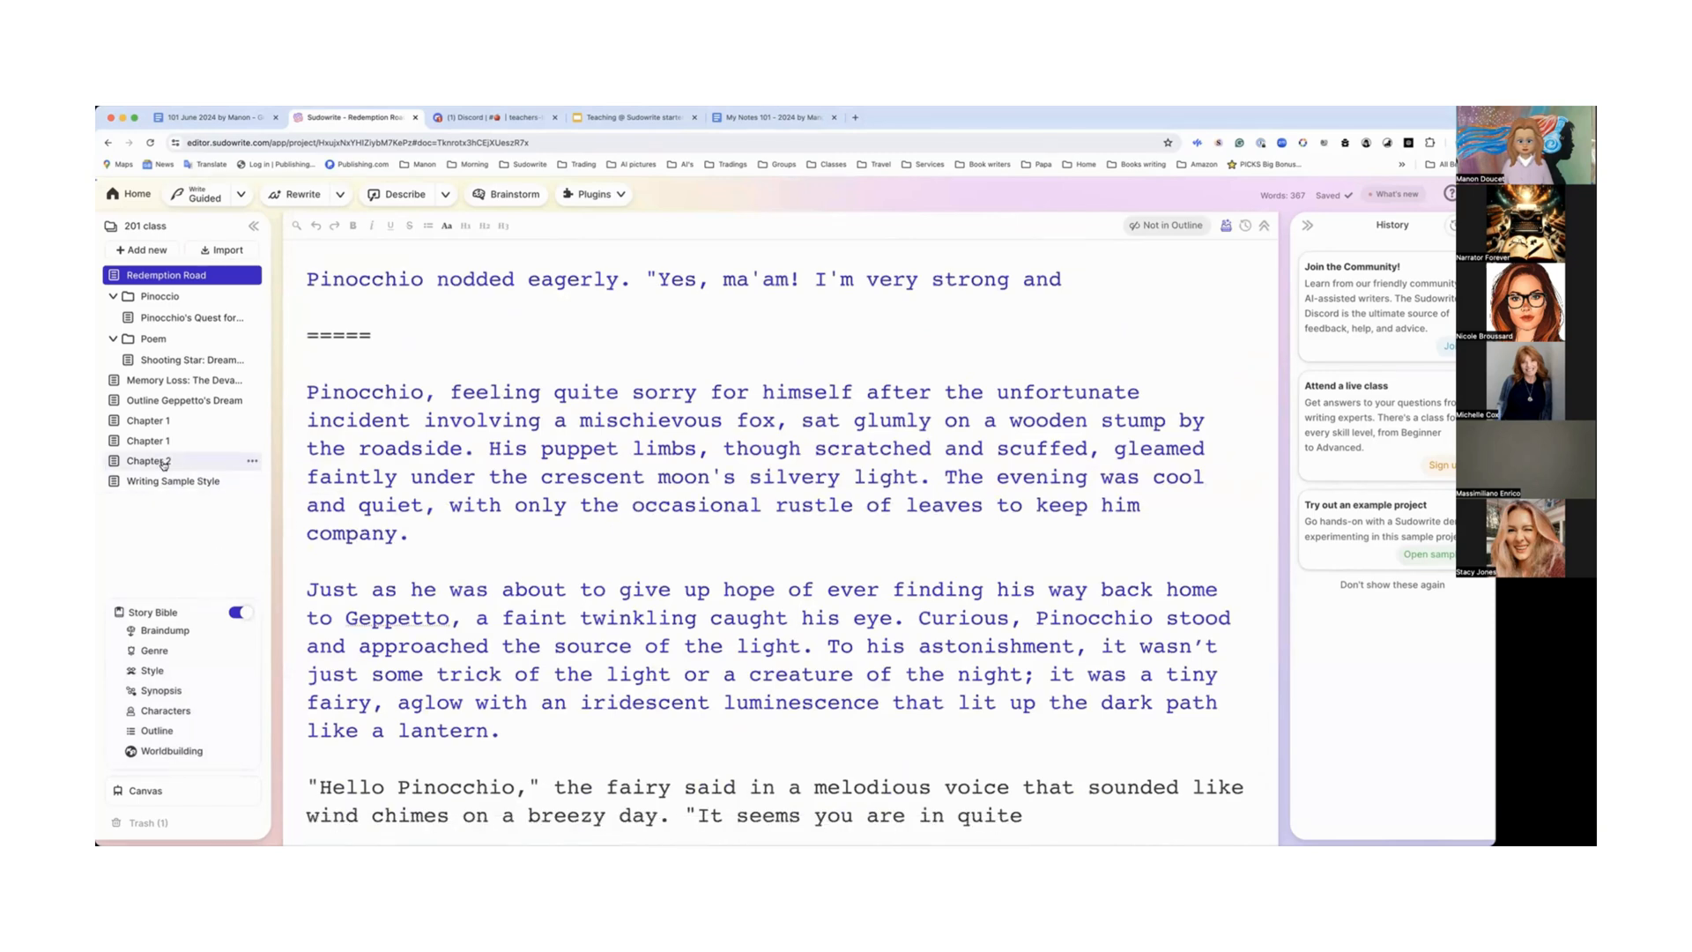
left_click(164, 462)
scroll(508, 527, "down", 20)
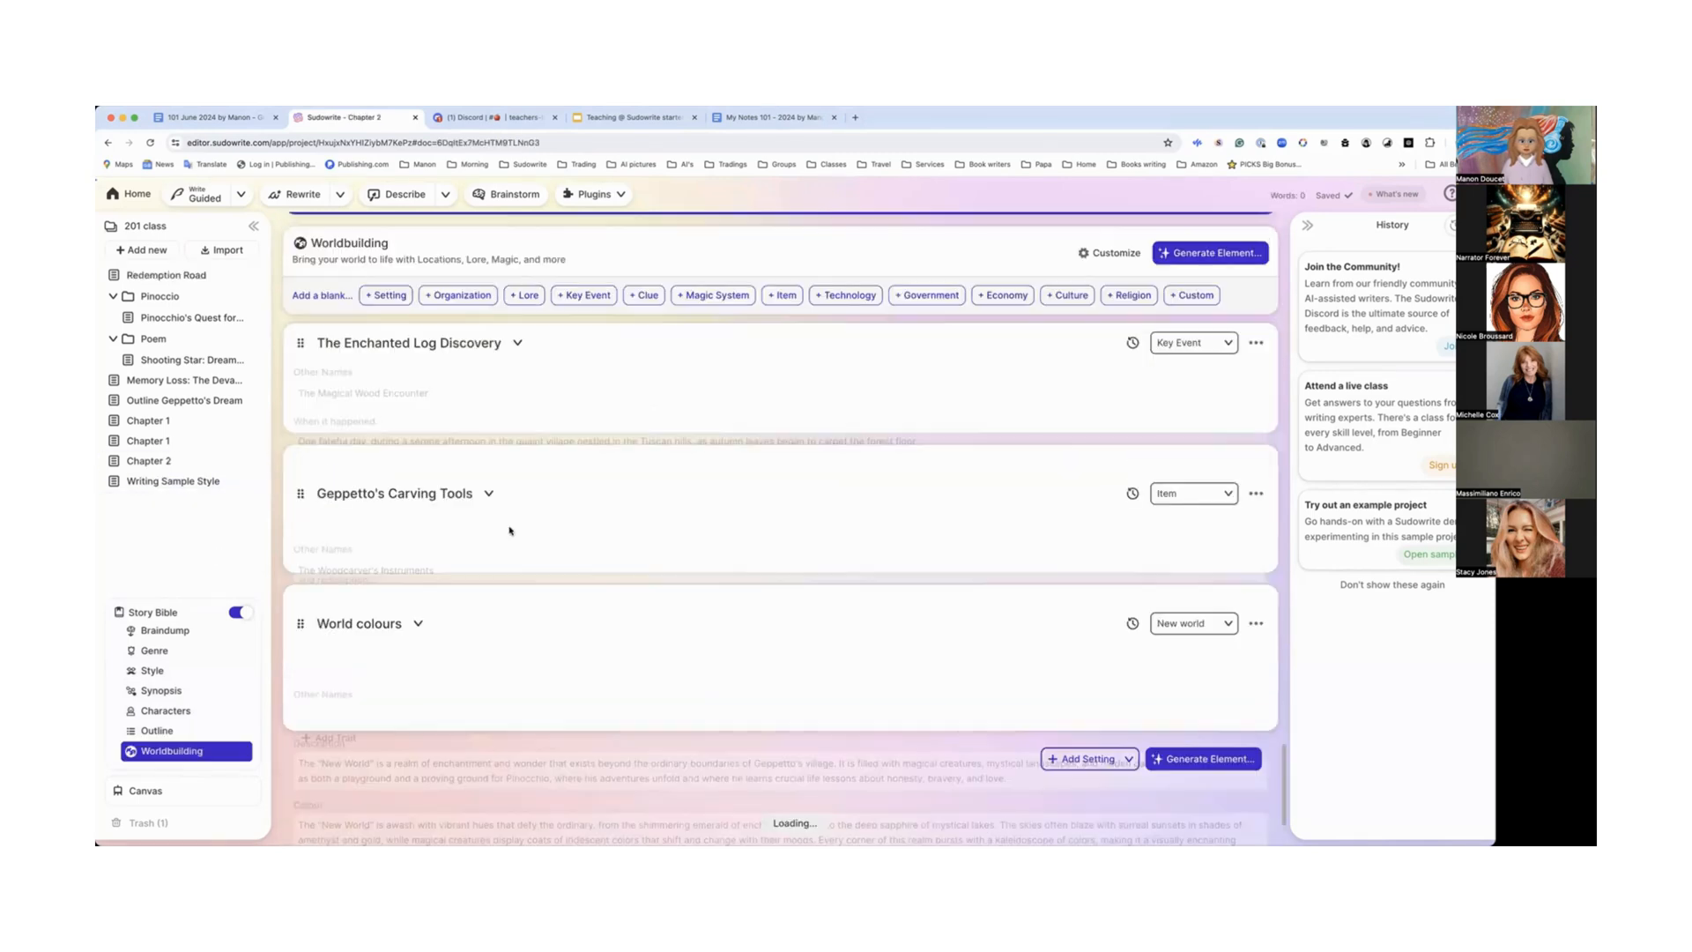
scroll(510, 526, "up", 2)
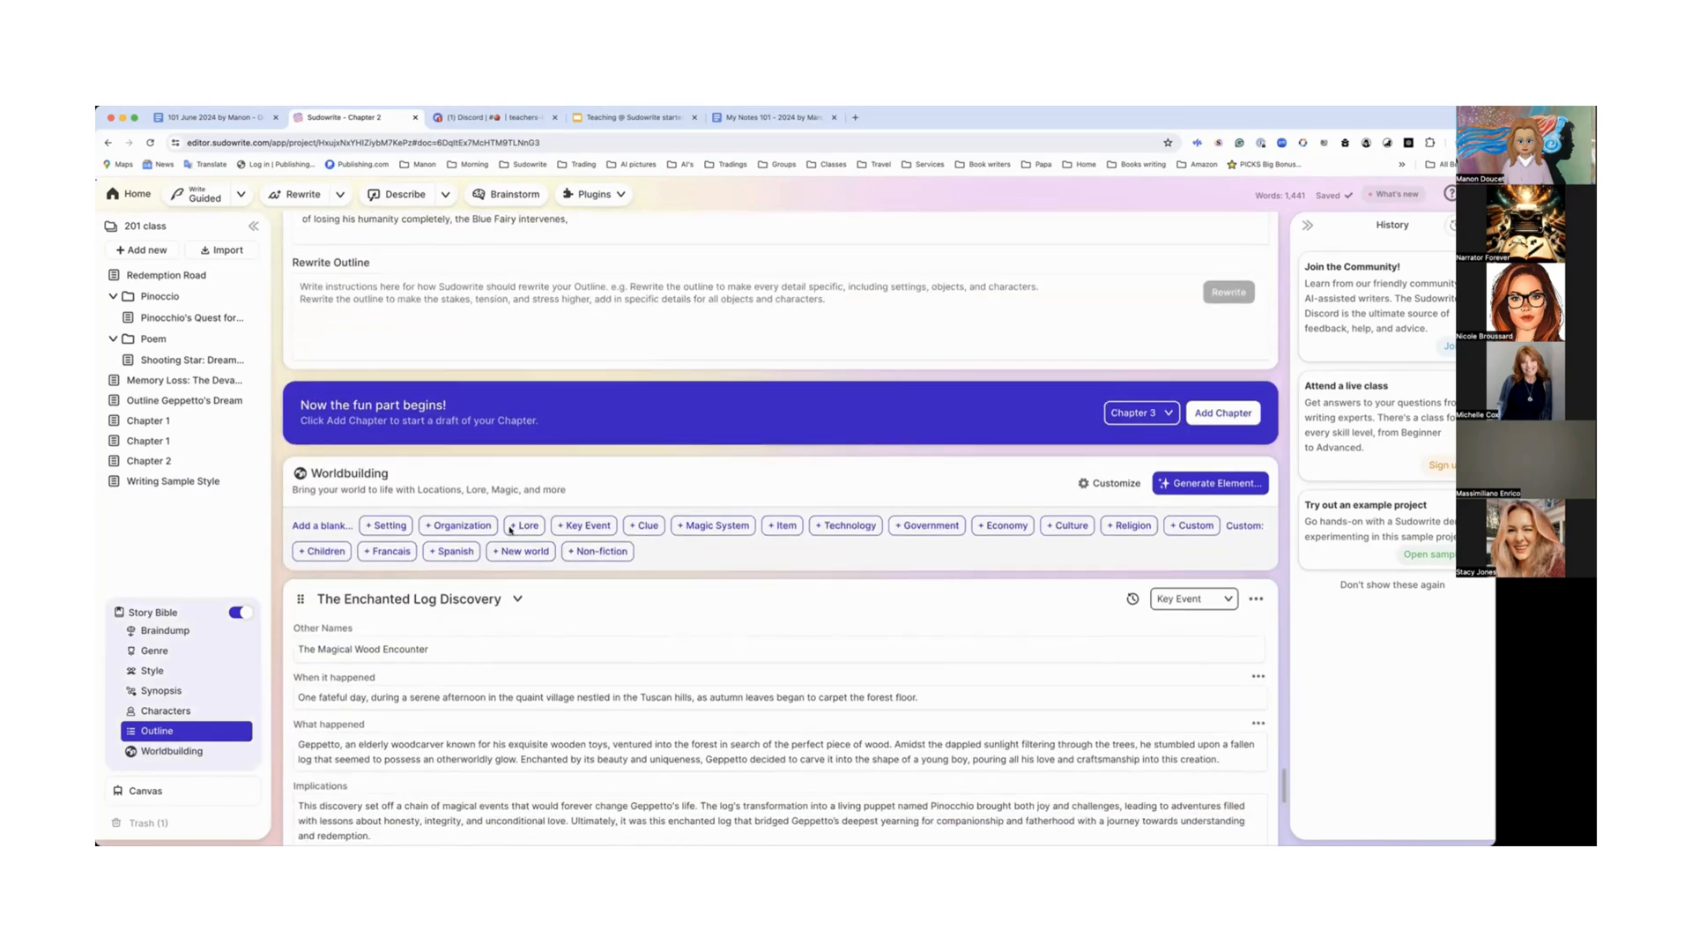
scroll(509, 529, "down", 7)
scroll(510, 529, "up", 12)
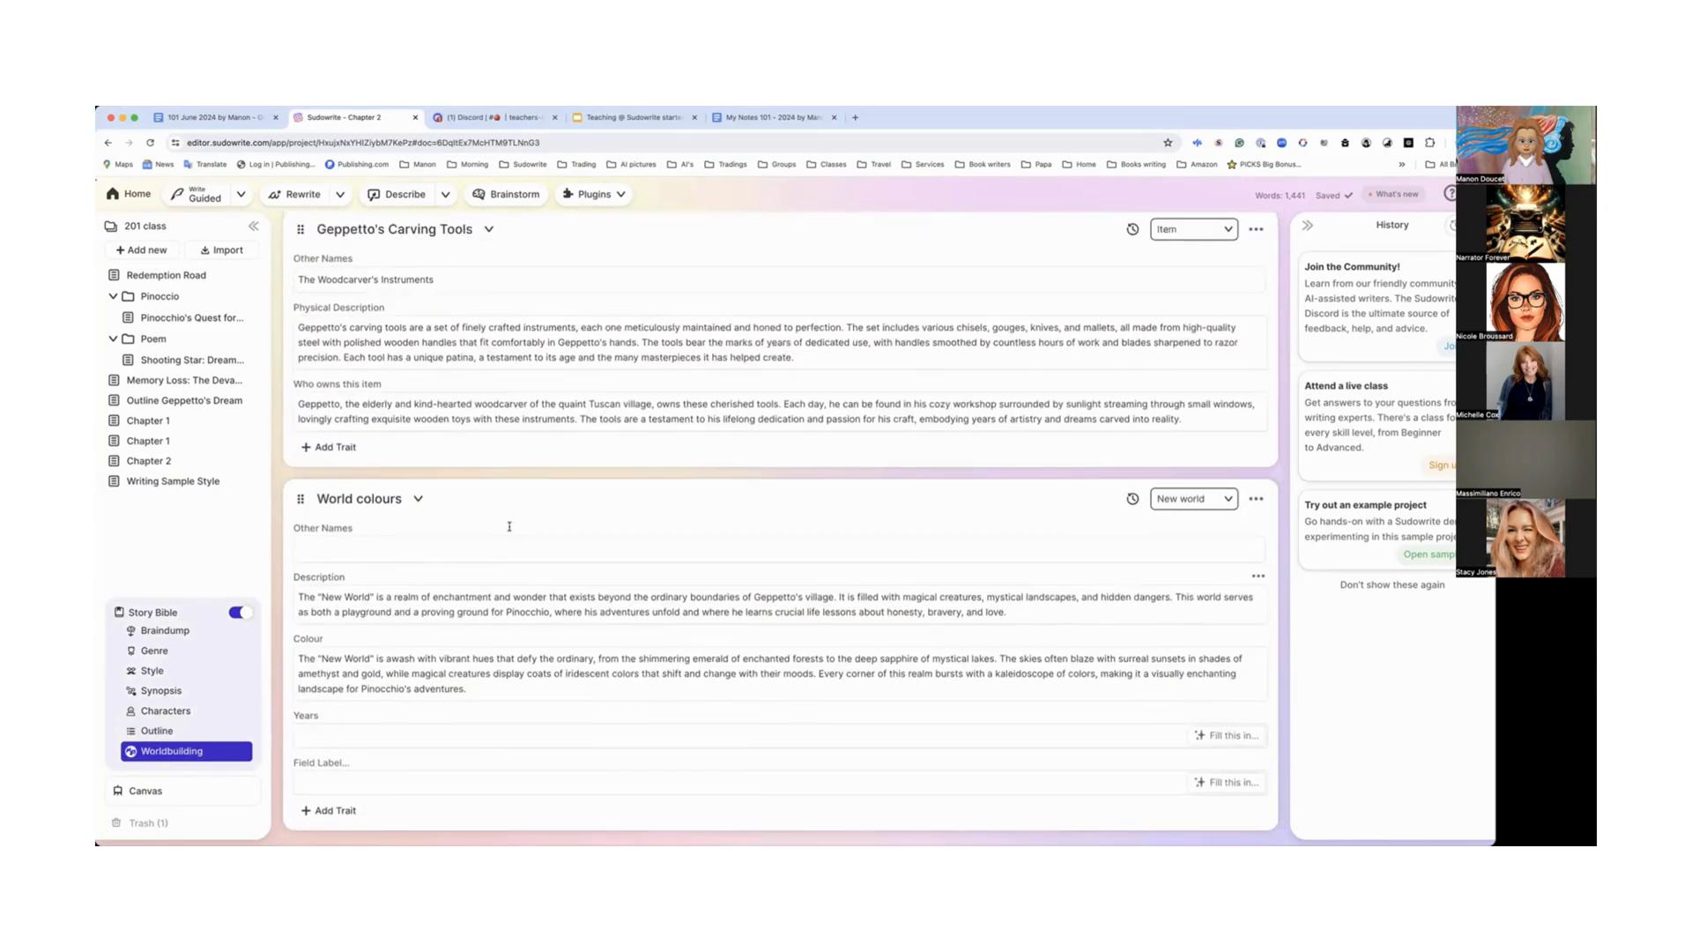
scroll(509, 526, "up", 20)
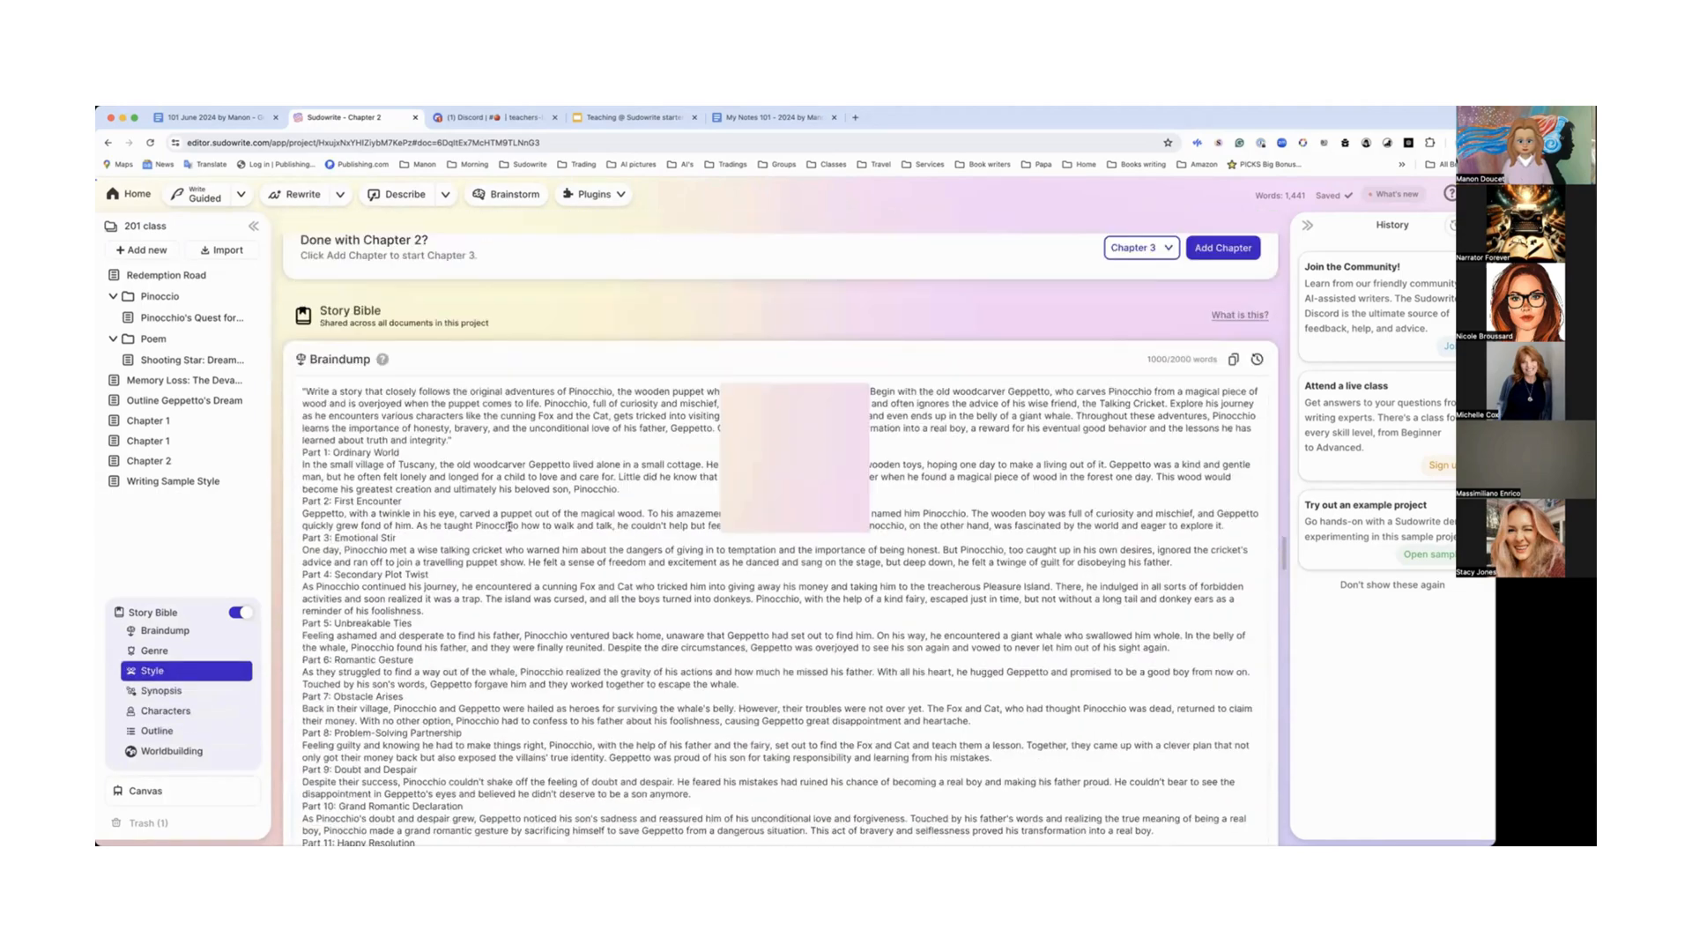
scroll(510, 526, "up", 20)
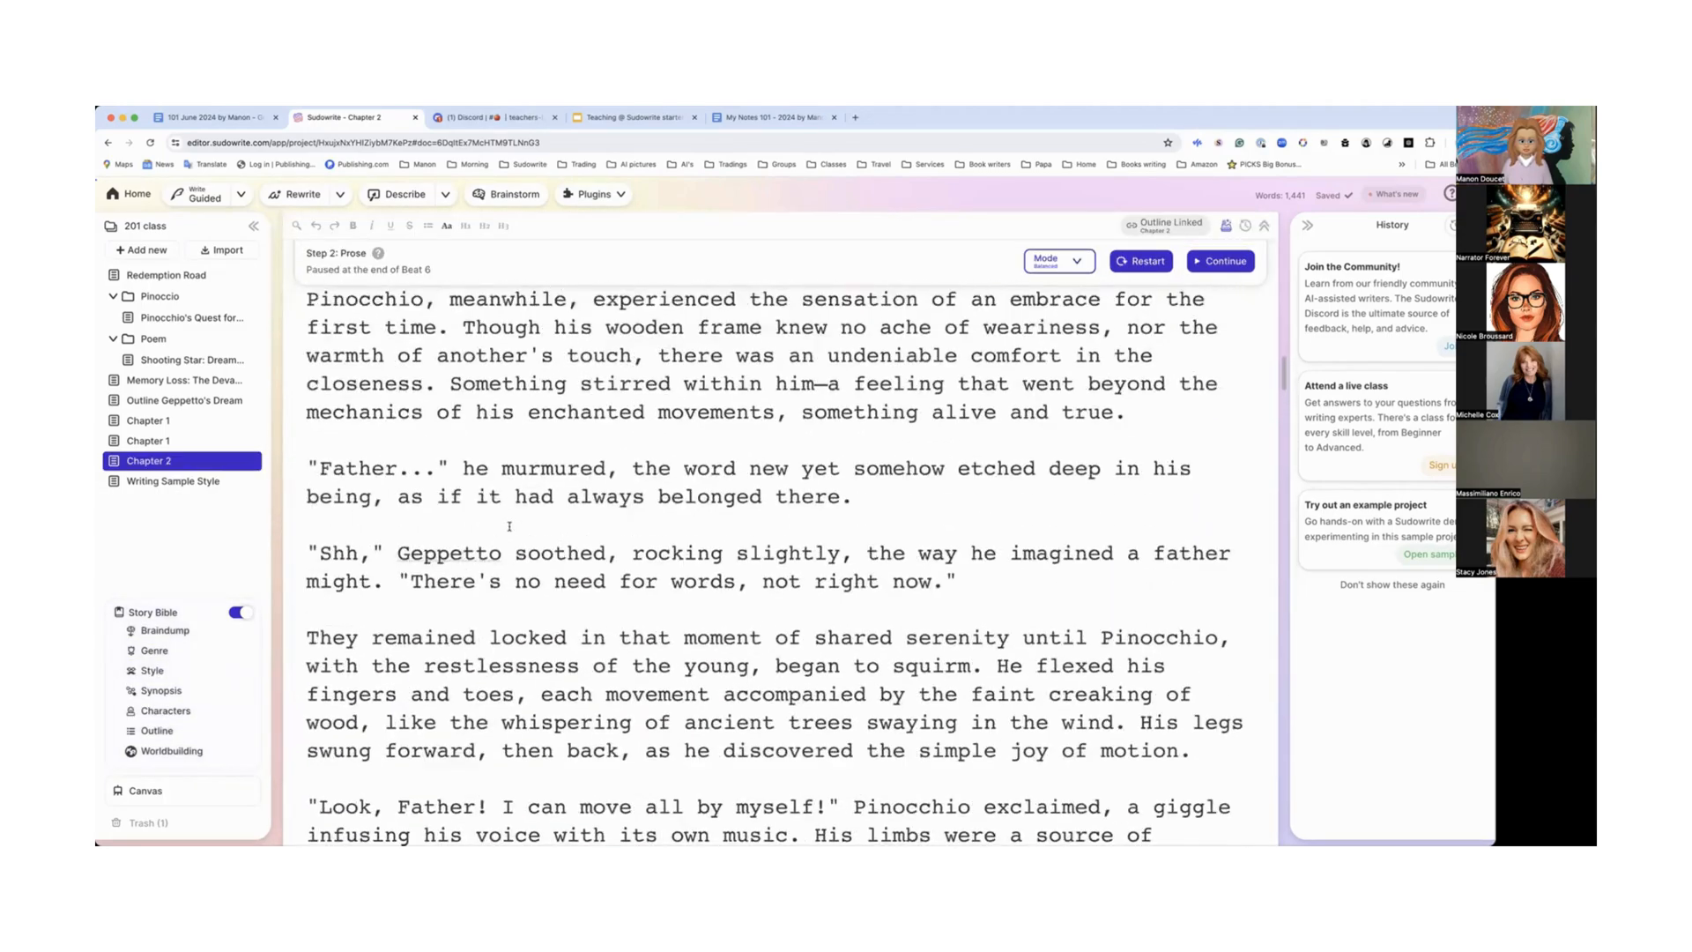
scroll(509, 526, "down", 15)
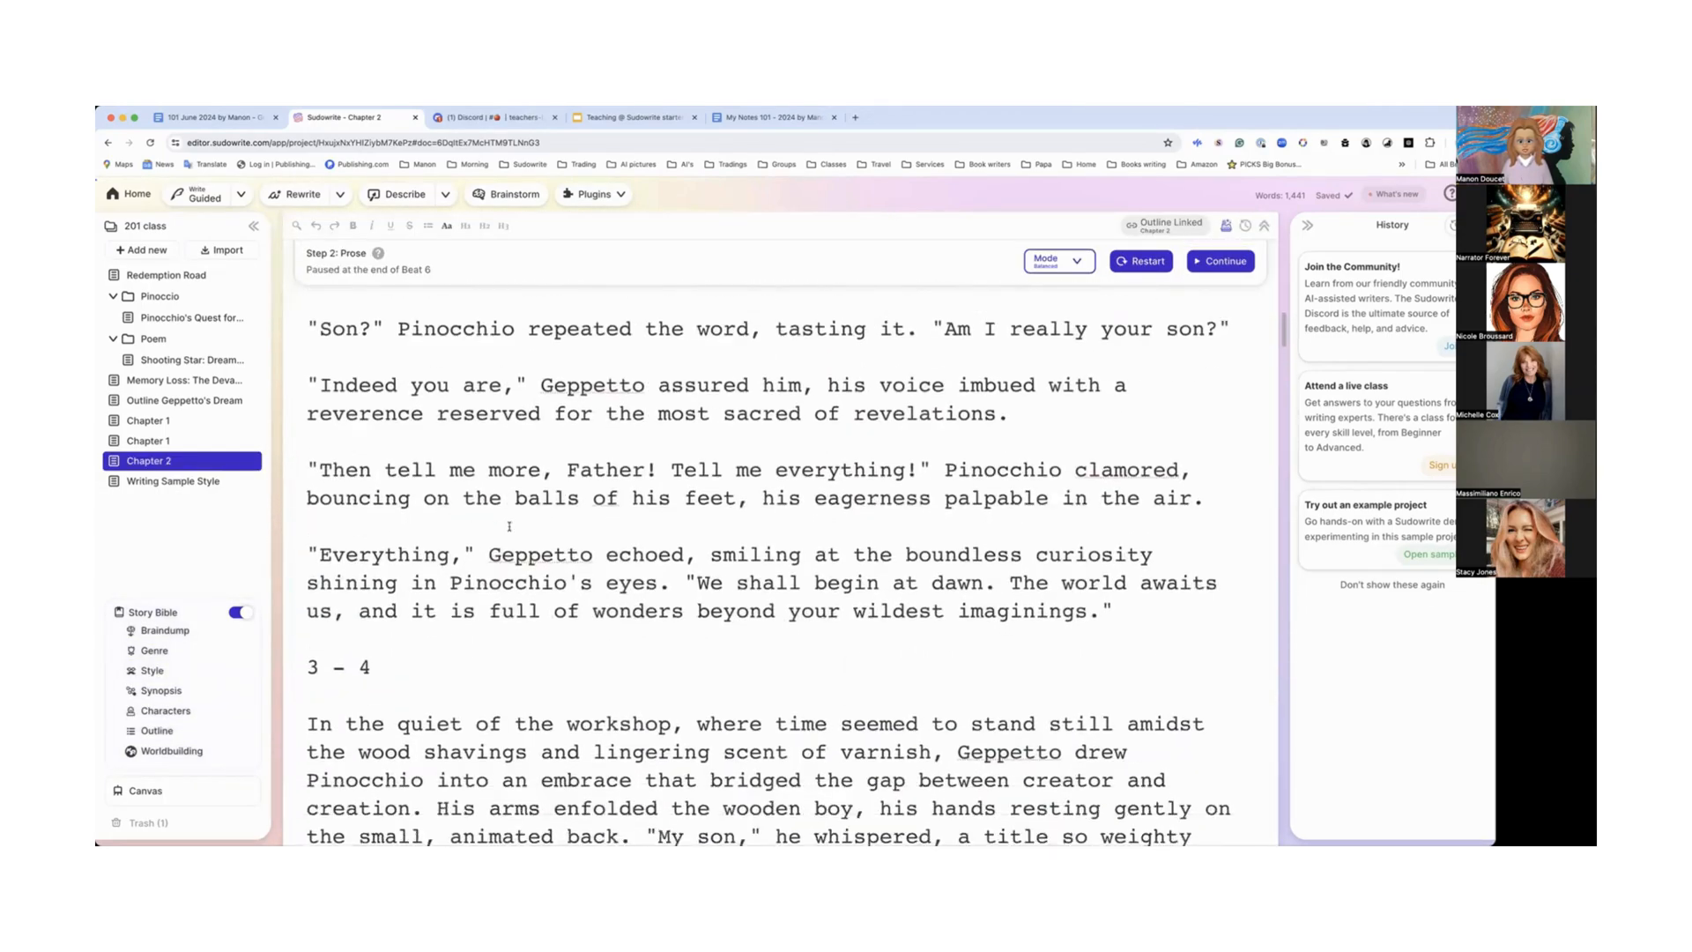
scroll(509, 527, "down", 12)
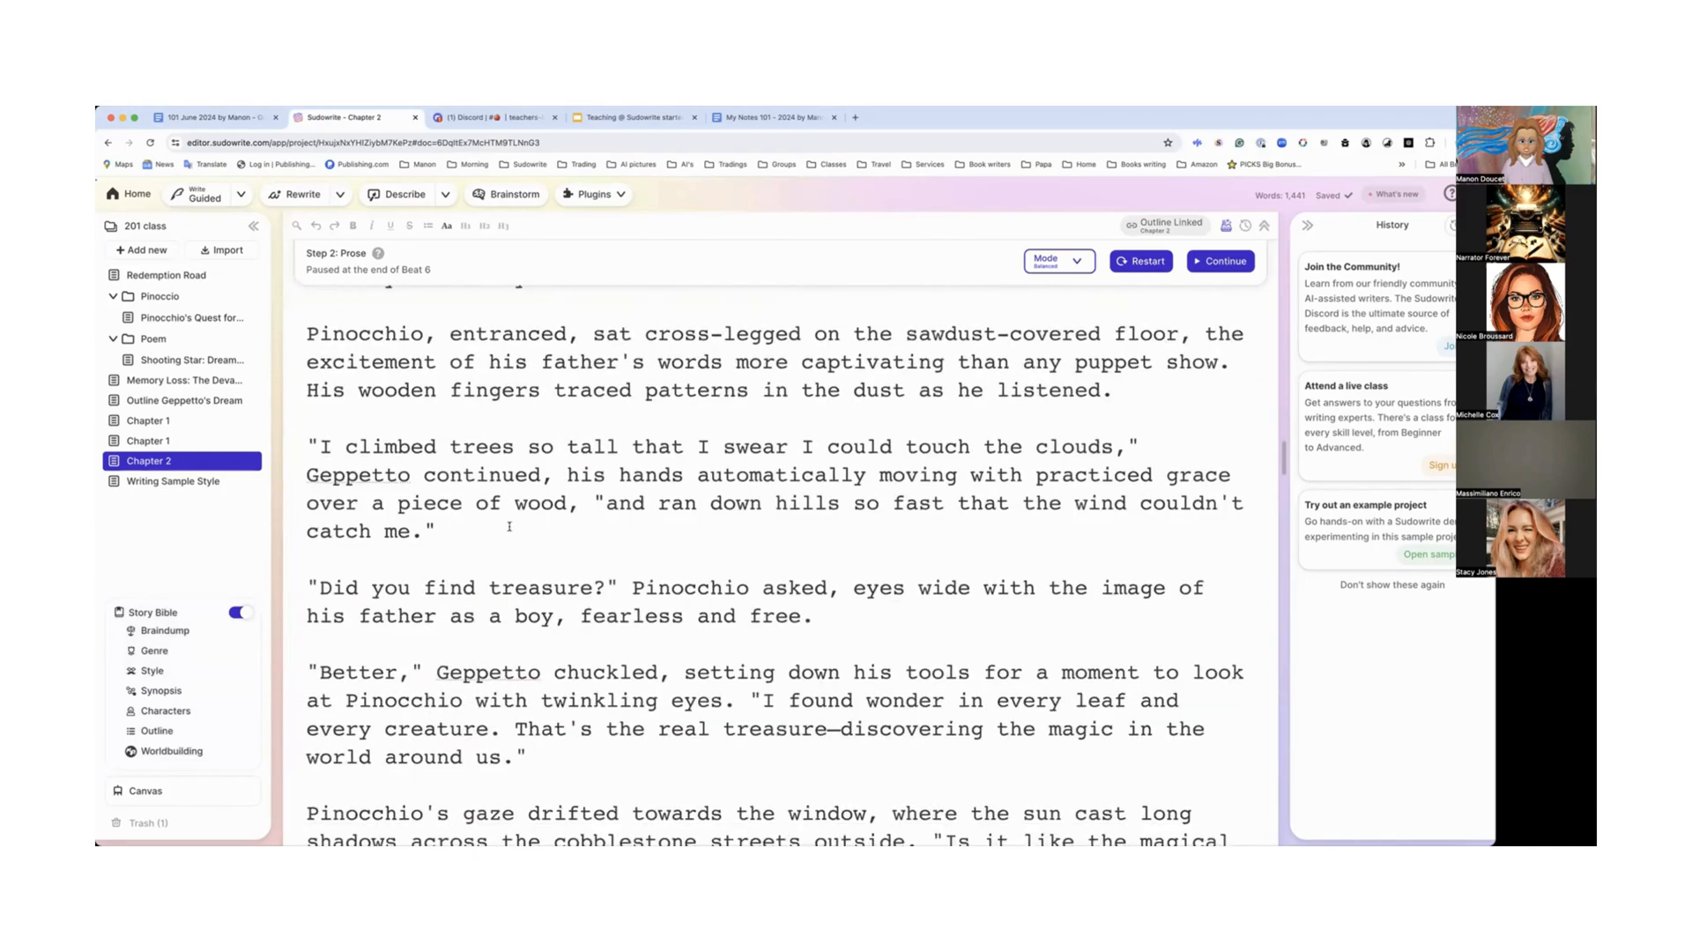
scroll(510, 527, "down", 5)
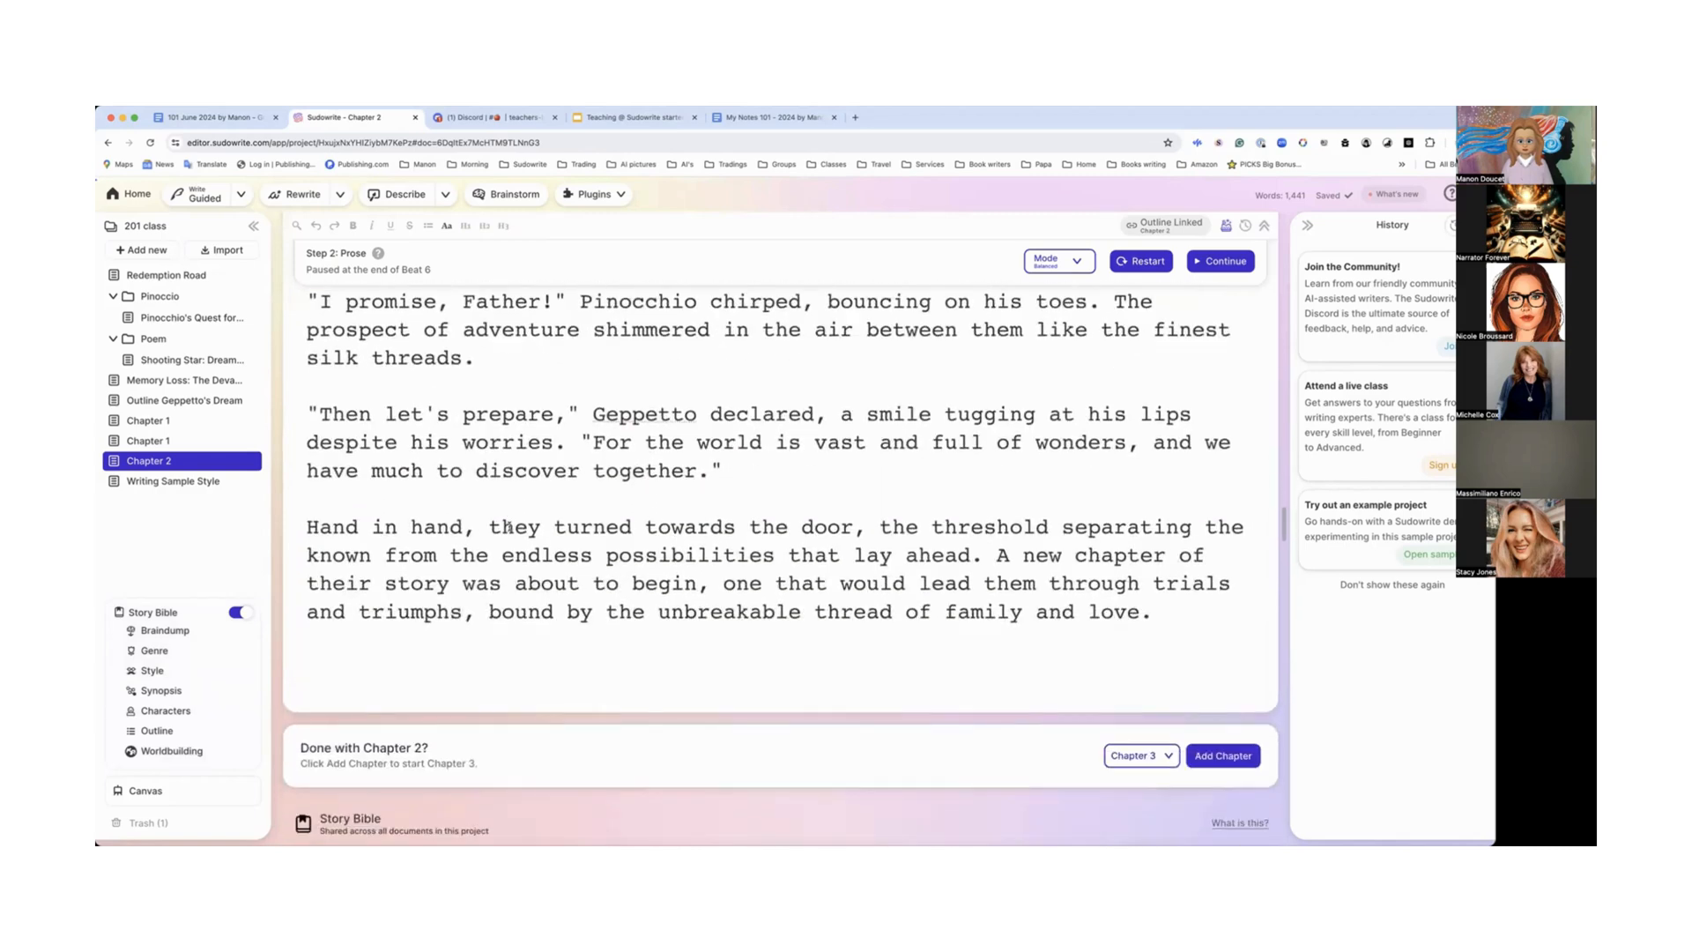
left_click(1223, 262)
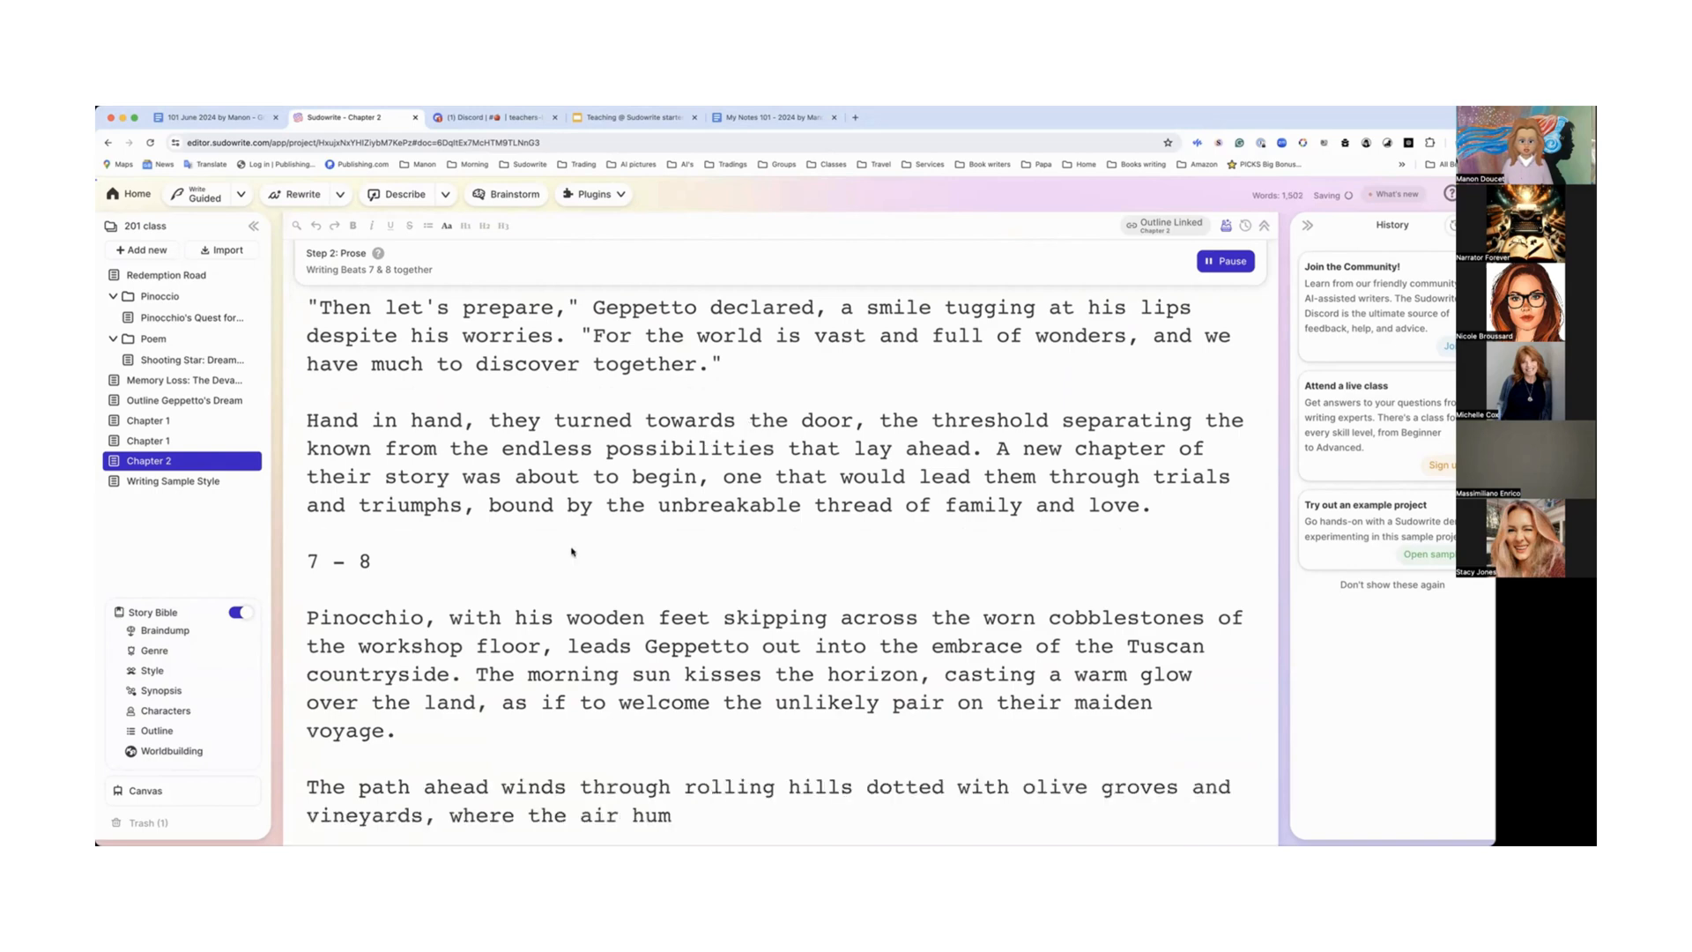
scroll(571, 552, "down", 3)
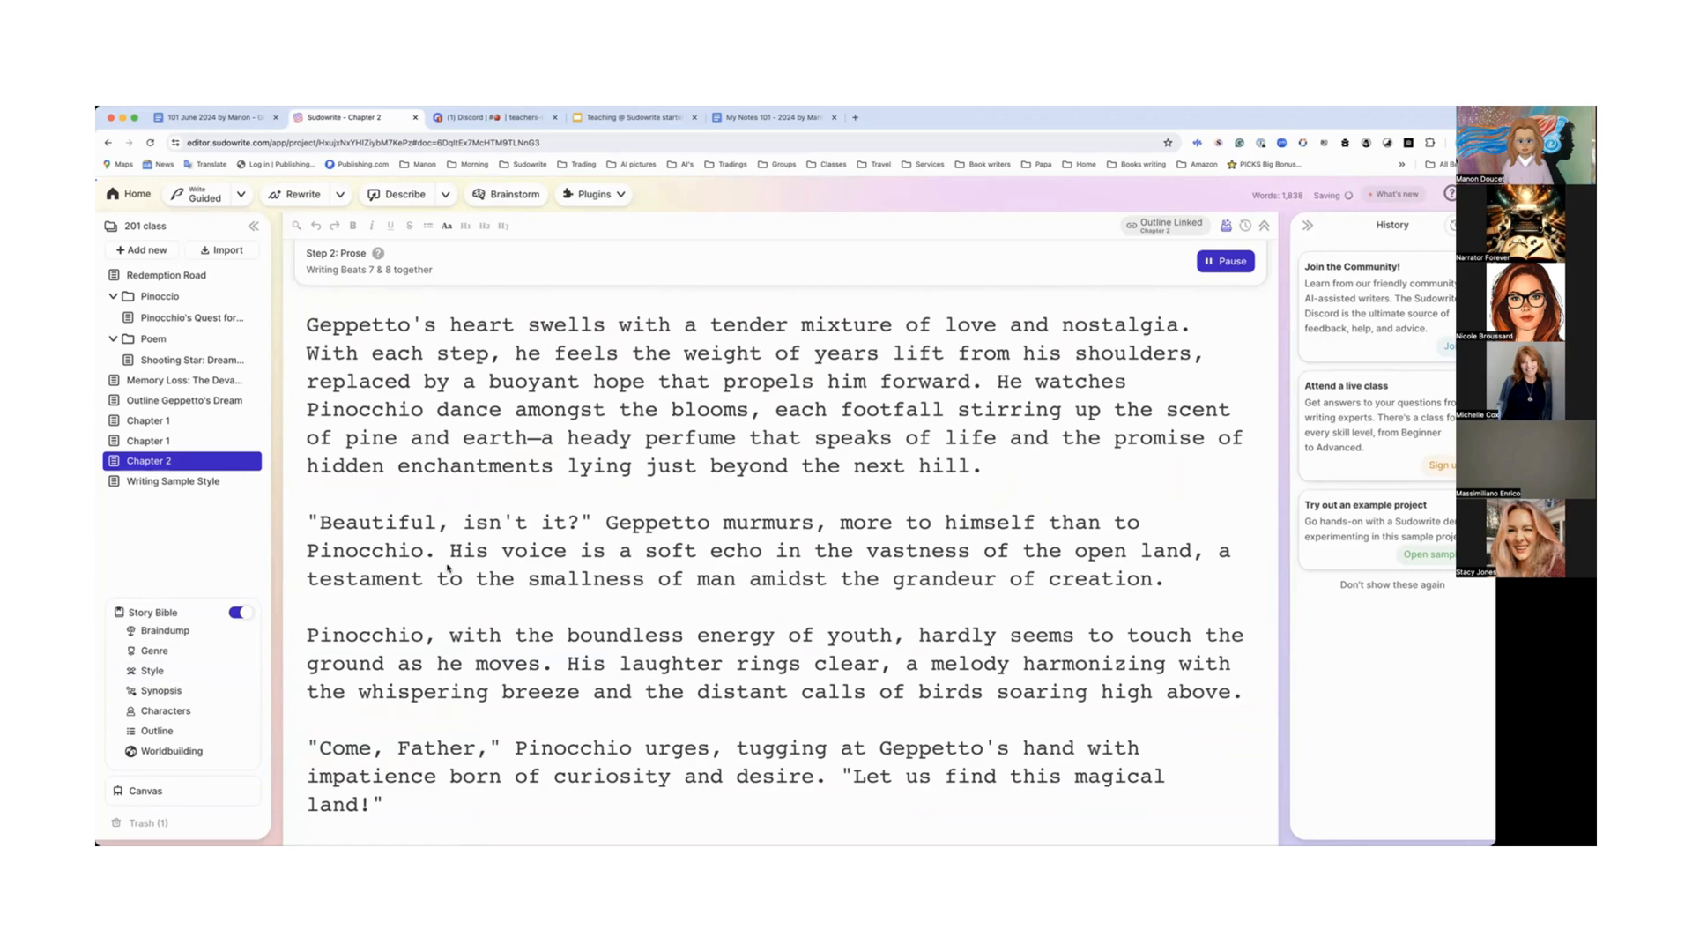
Step: Insert "[POV Cricket]" above the first beat in Chapter 2's beat list, followed by a blank line
scroll(447, 569, "up", 20)
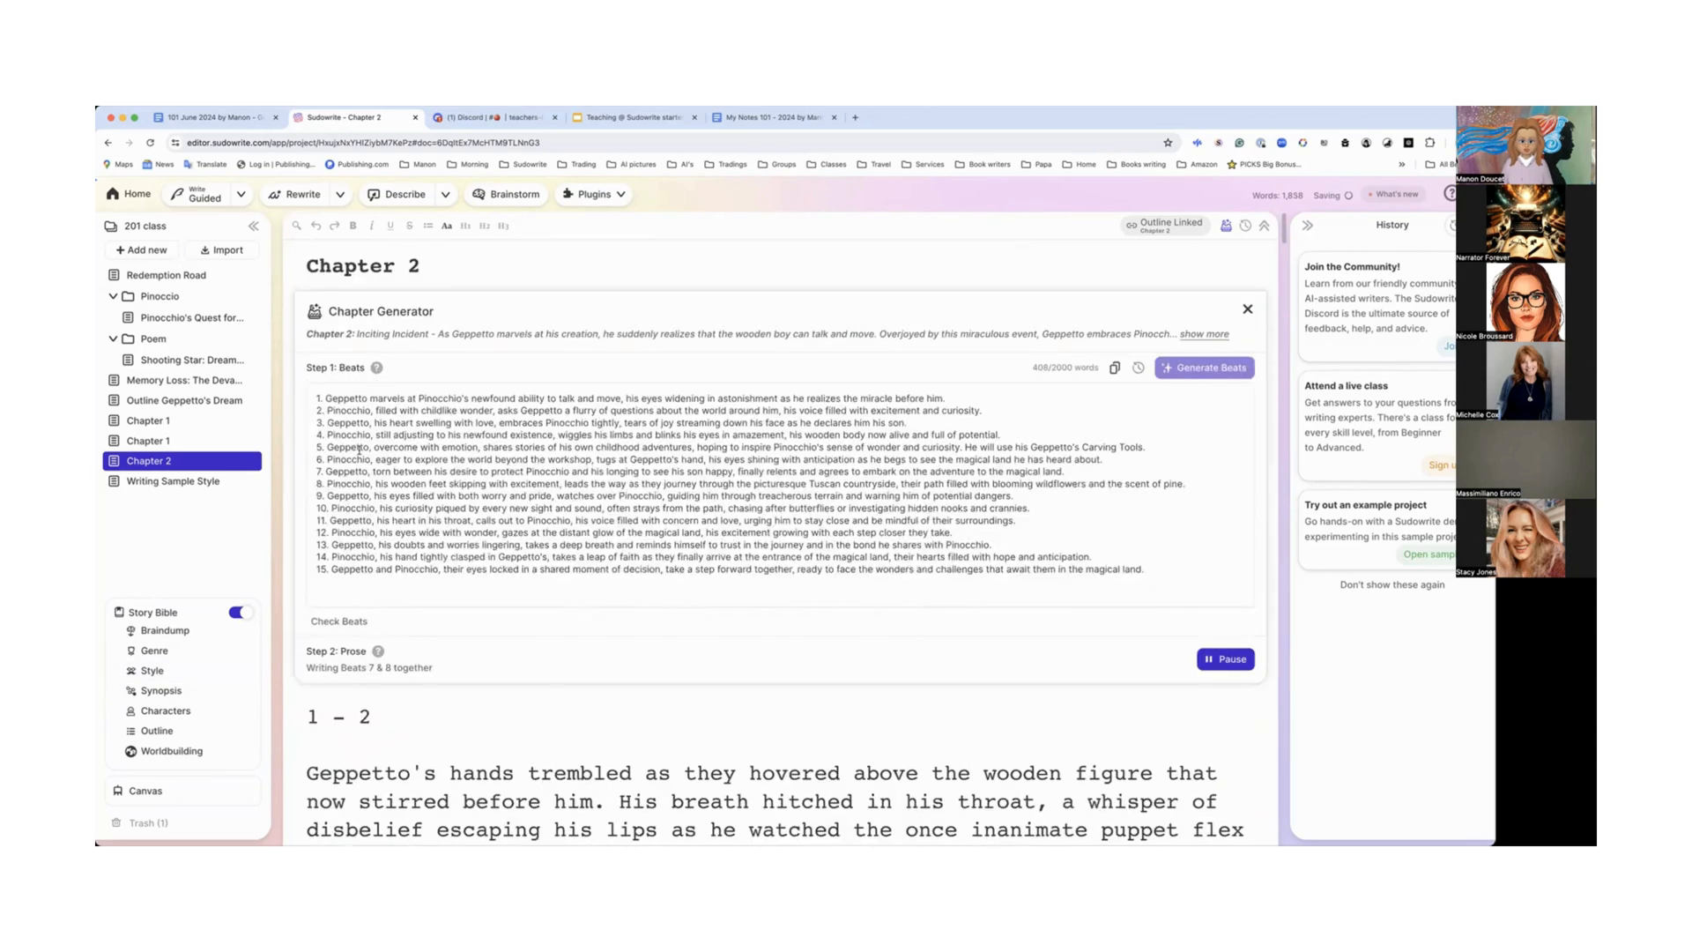
left_click(313, 397)
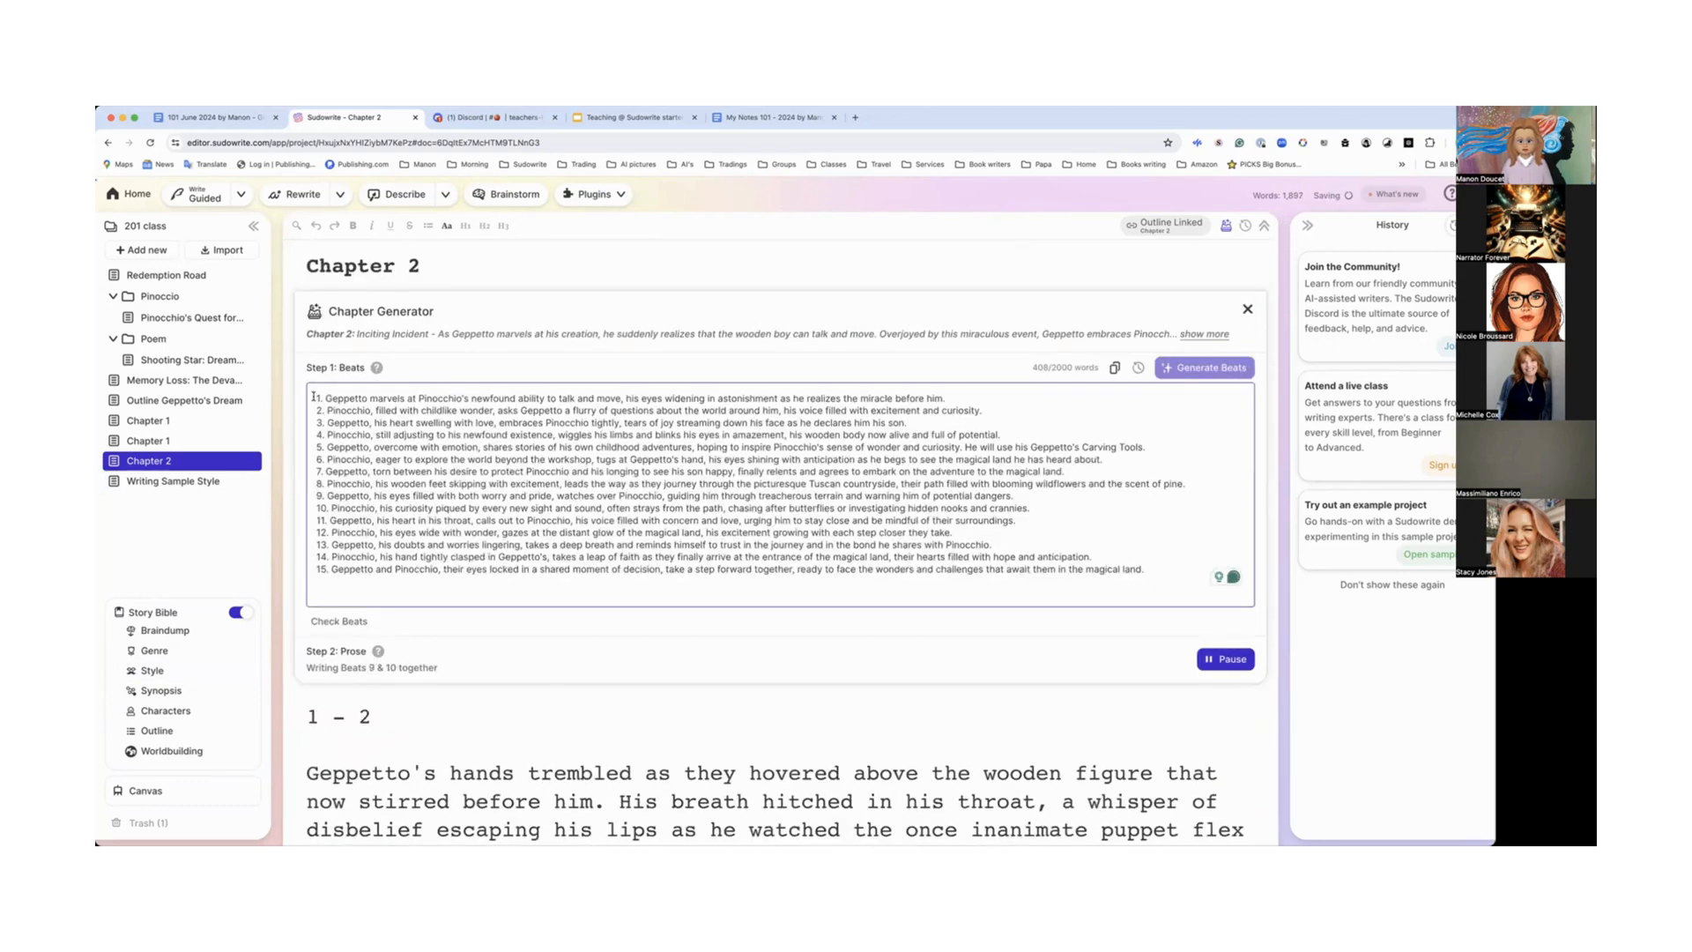
key("Return")
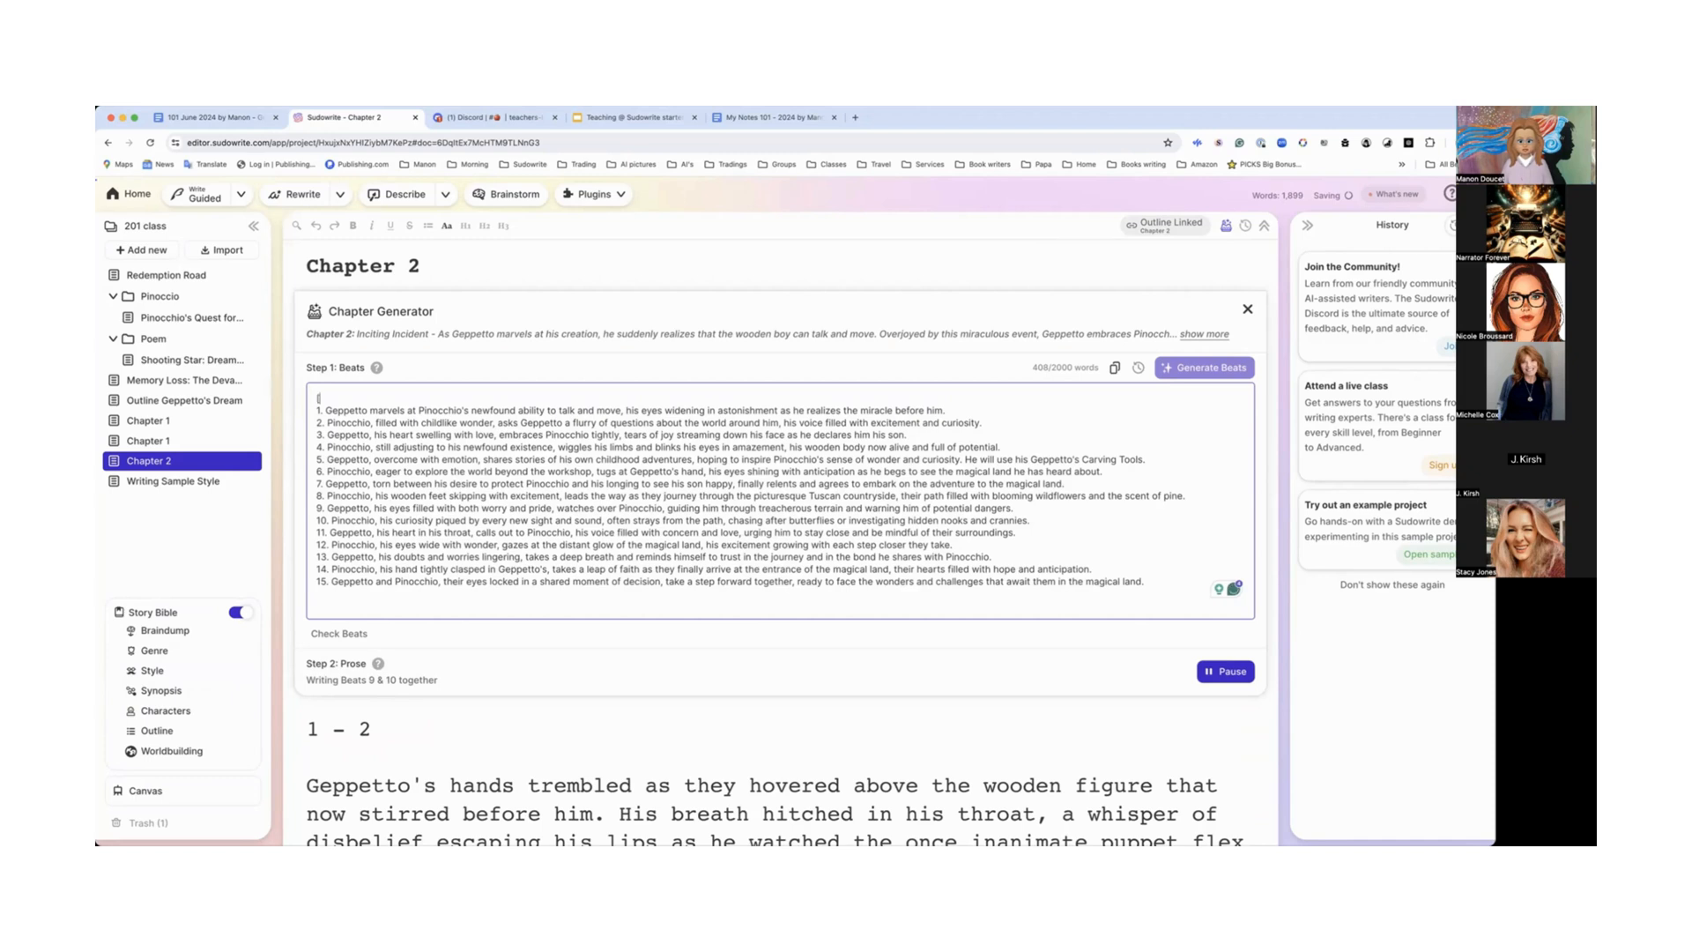
type("[POV Cricket")
key("Return")
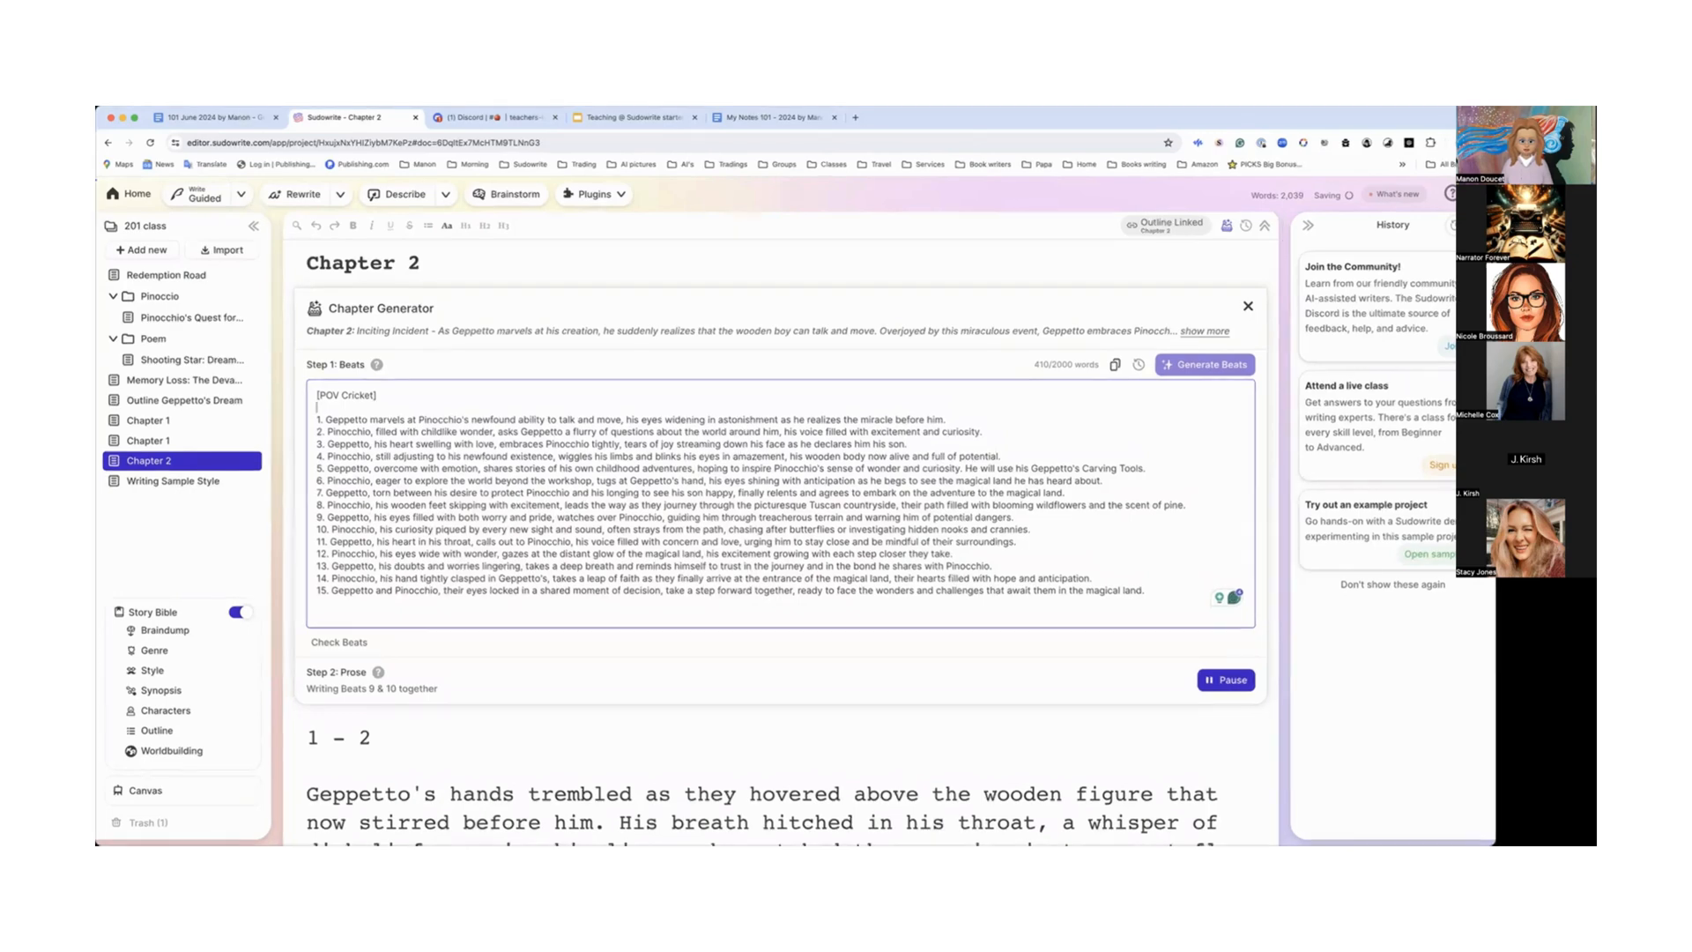
scroll(661, 496, "down", 2)
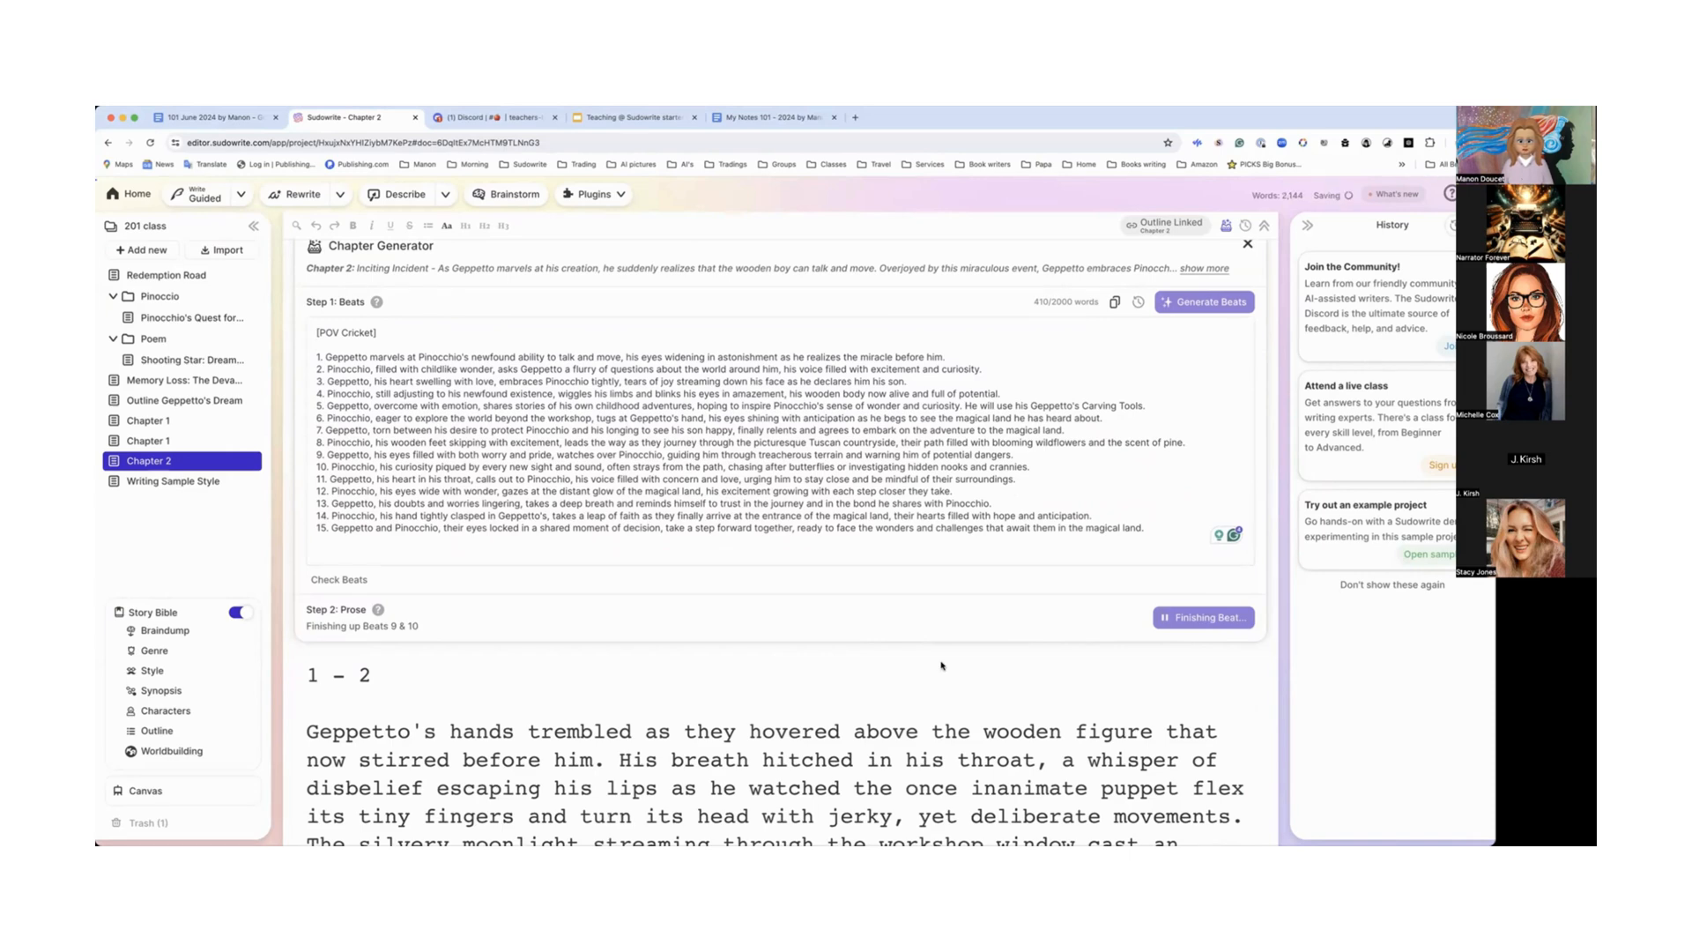
Step: Find the cricket character in the Story Bible's Characters and copy the full name "Cristoforo Grillo"
scroll(941, 666, "down", 10)
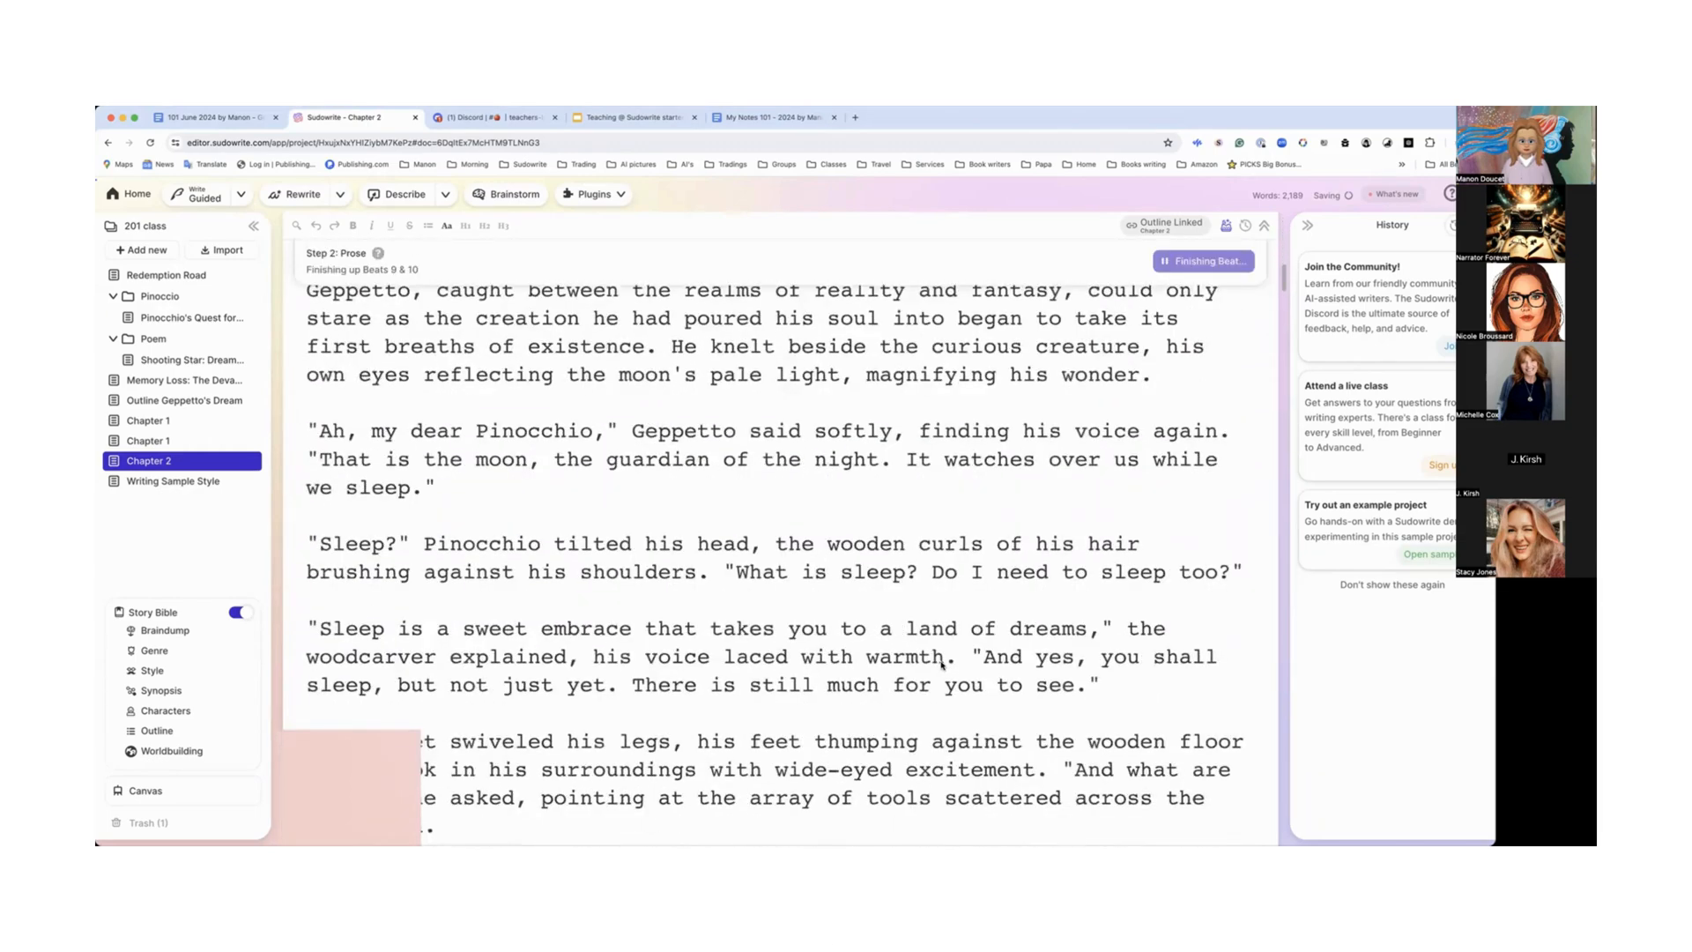
scroll(942, 665, "down", 20)
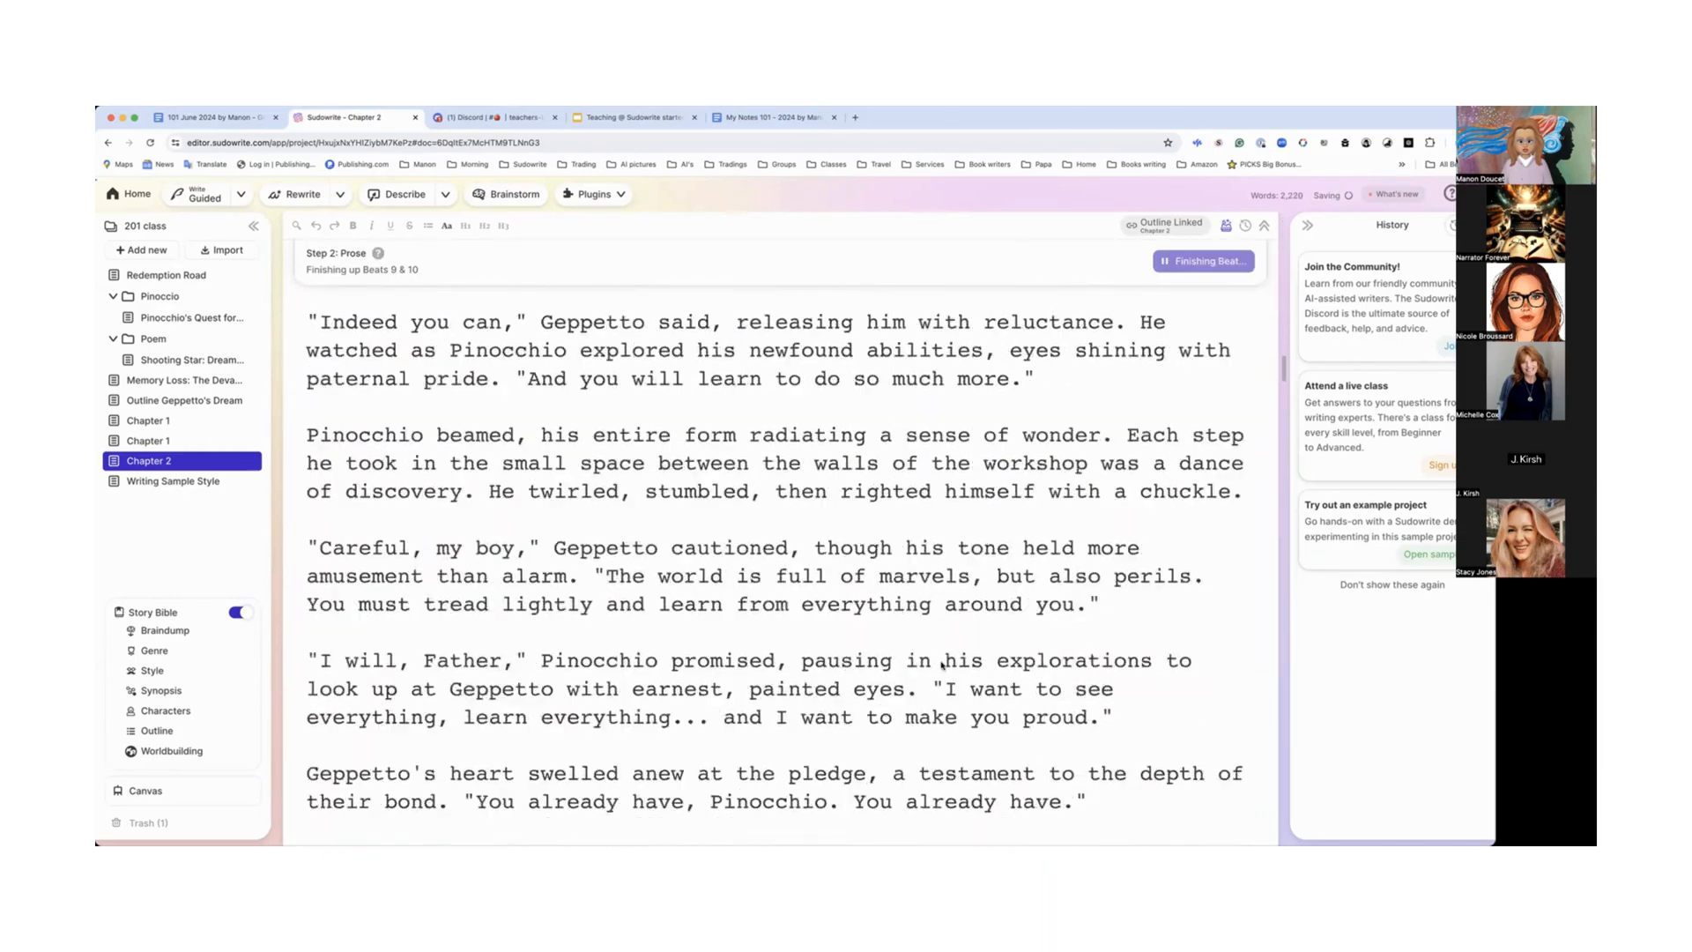
scroll(943, 666, "down", 10)
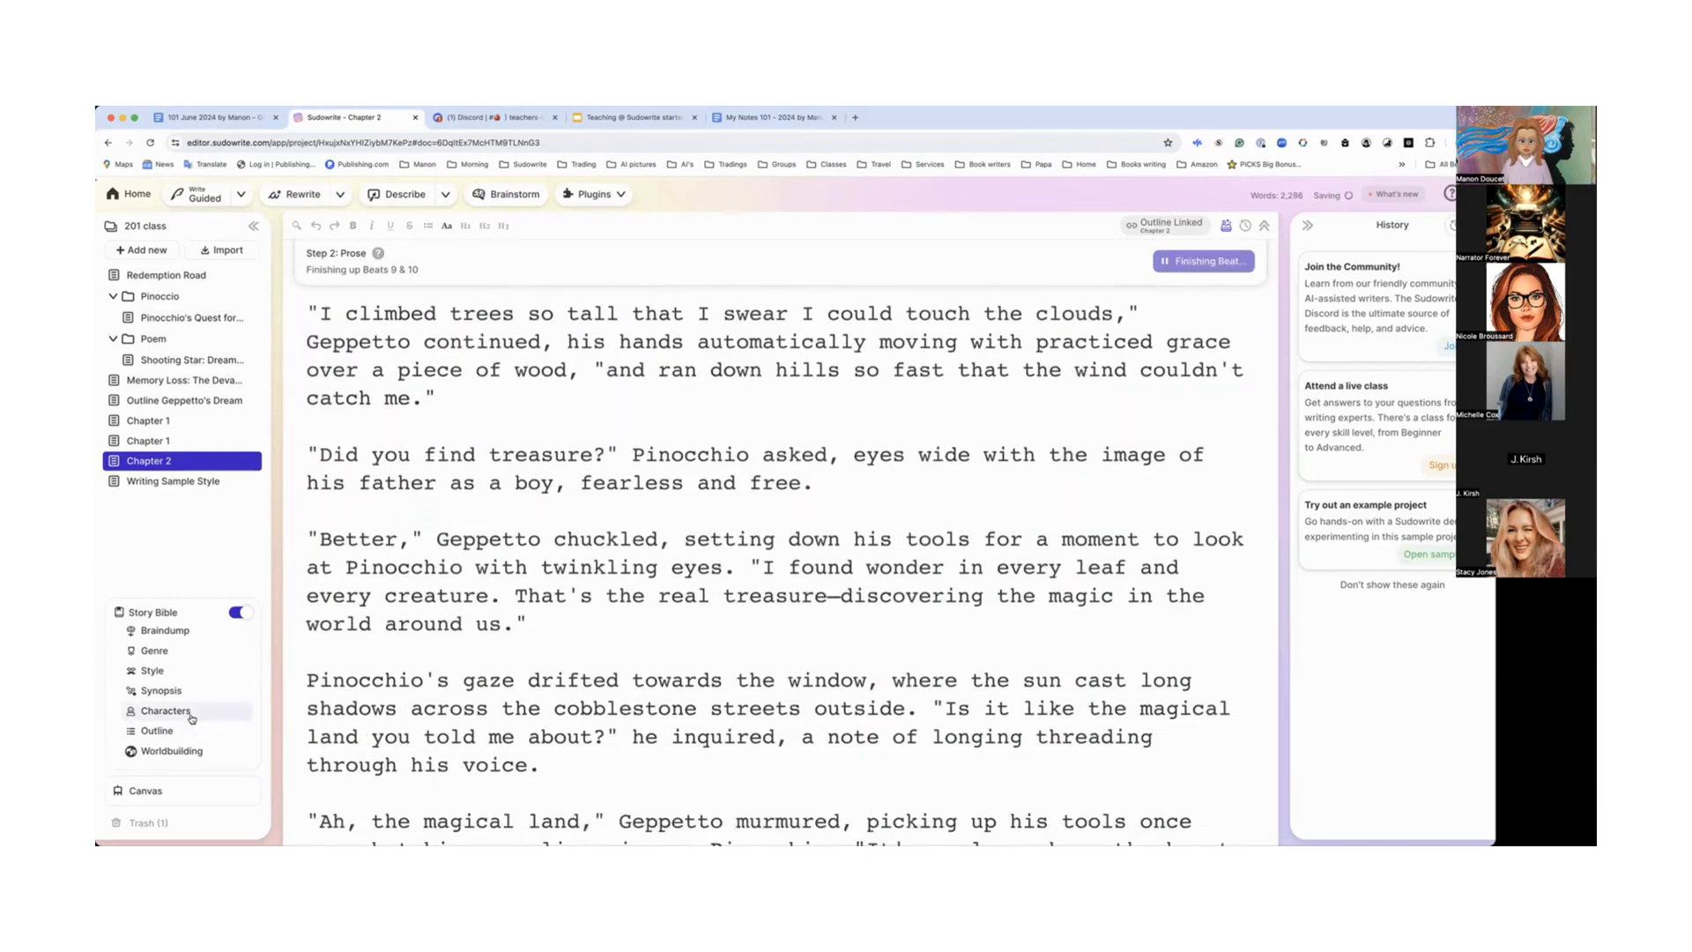
left_click(166, 710)
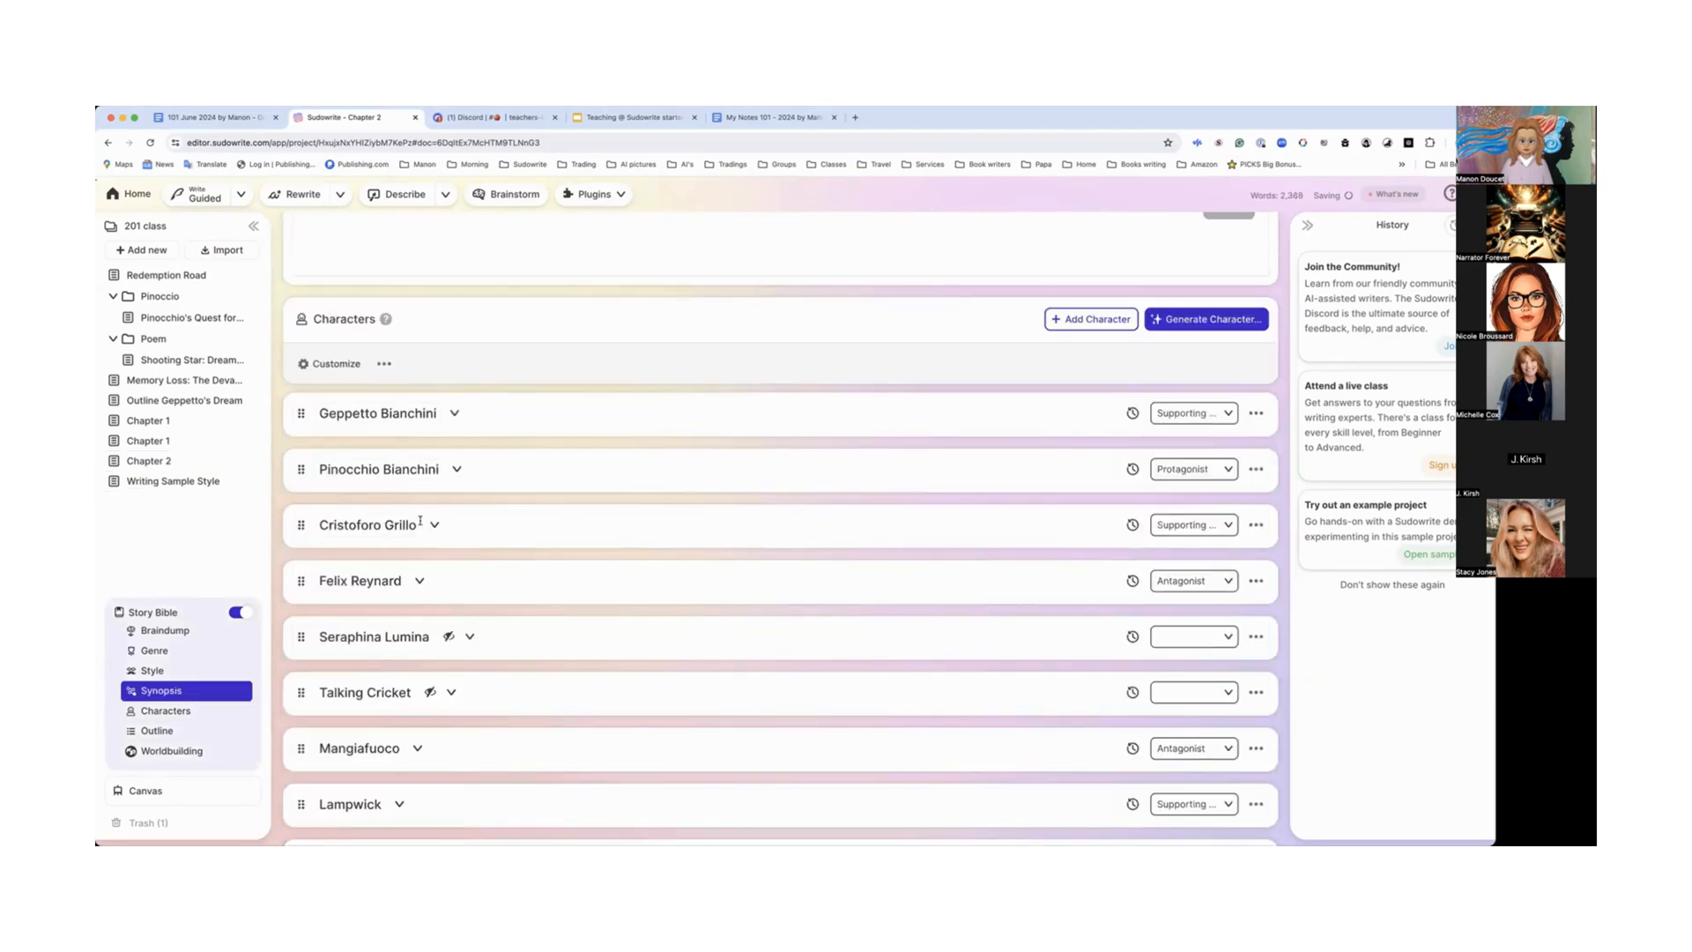
scroll(412, 603, "down", 4)
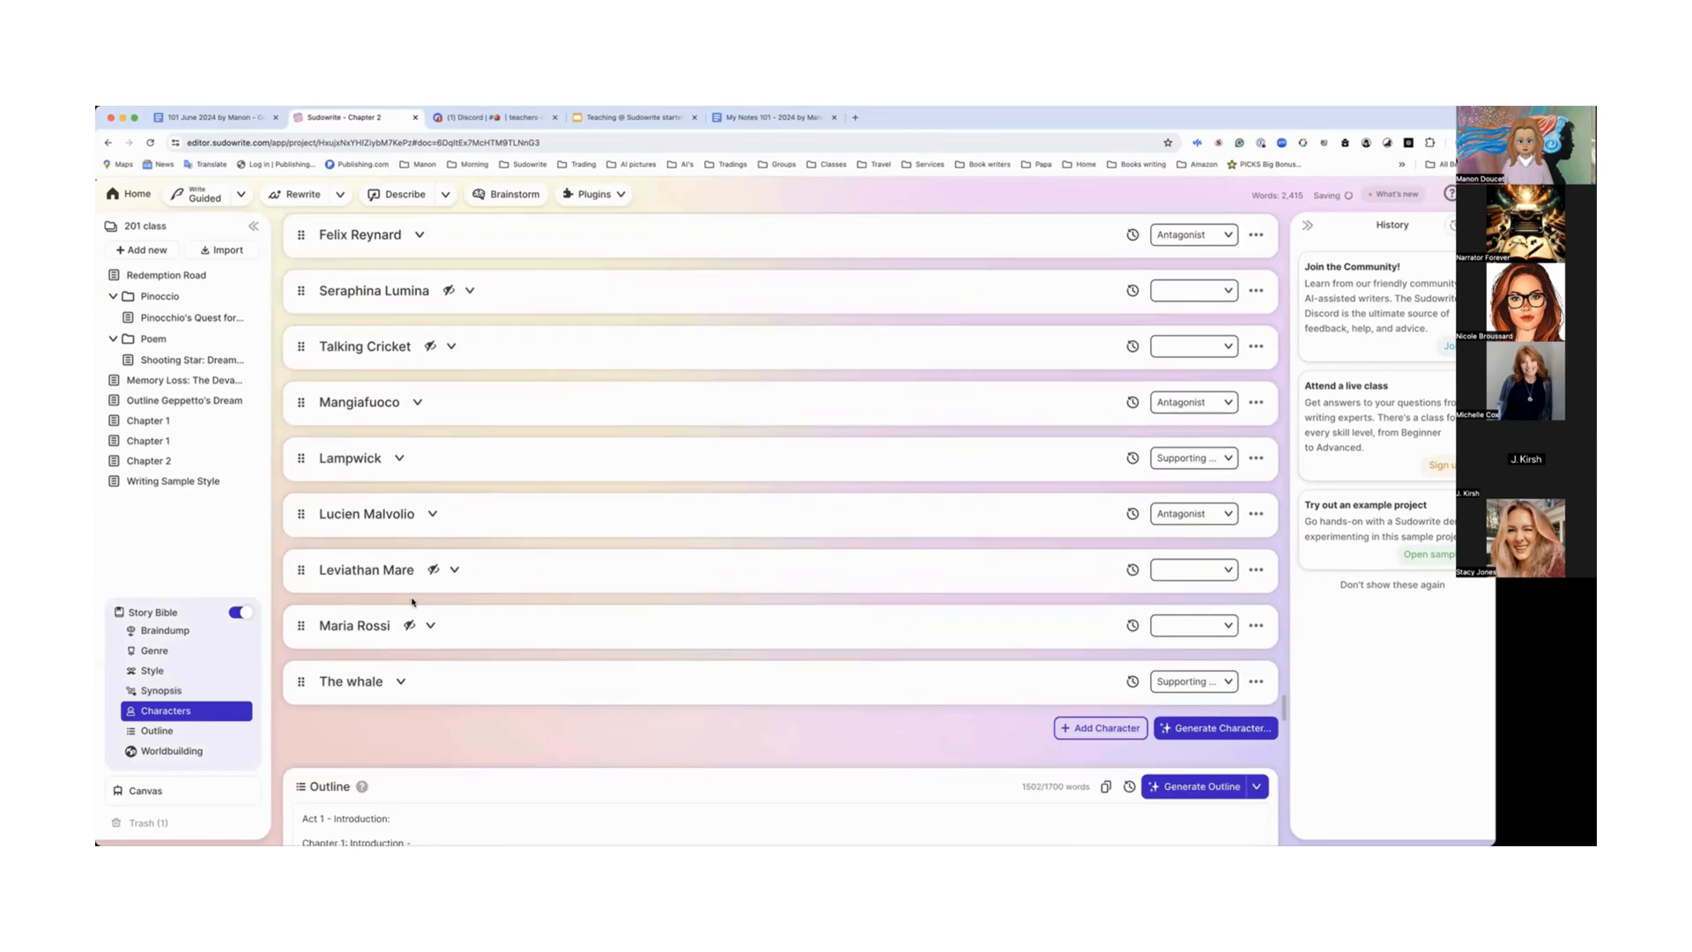
scroll(414, 602, "up", 2)
scroll(414, 602, "up", 3)
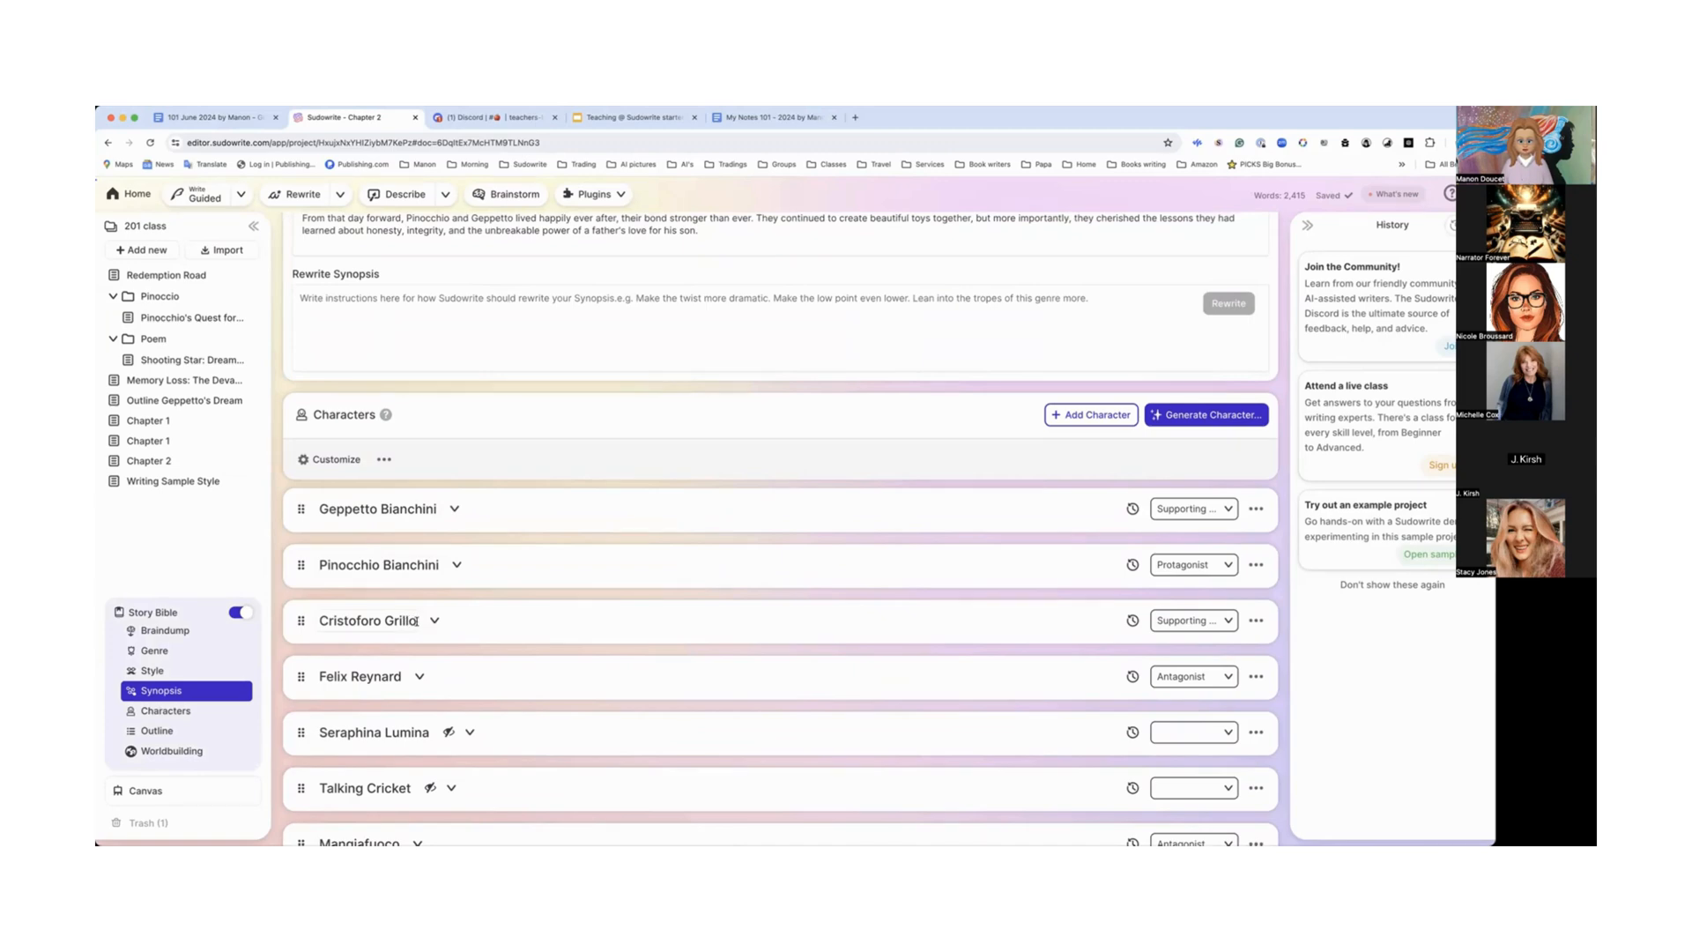
left_click_drag(417, 623, 318, 624)
key("super+c")
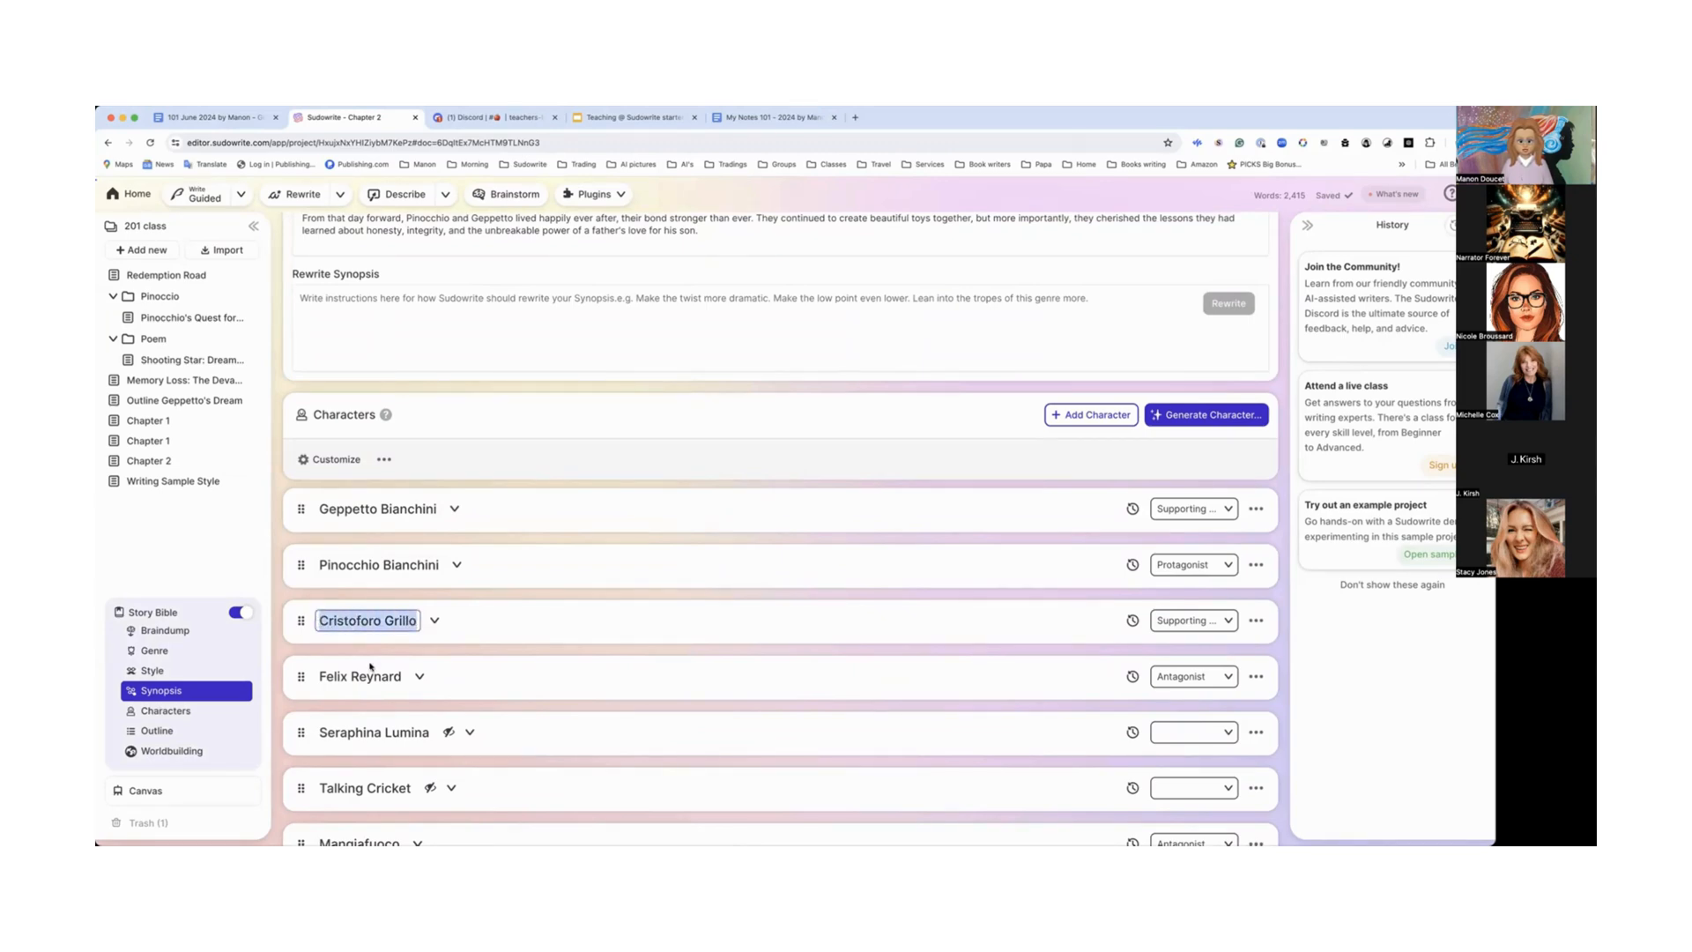
Step: Replace "Cricket" with "Cristoforo Grillo" in the POV tag above Chapter 2's beats
scroll(449, 635, "up", 10)
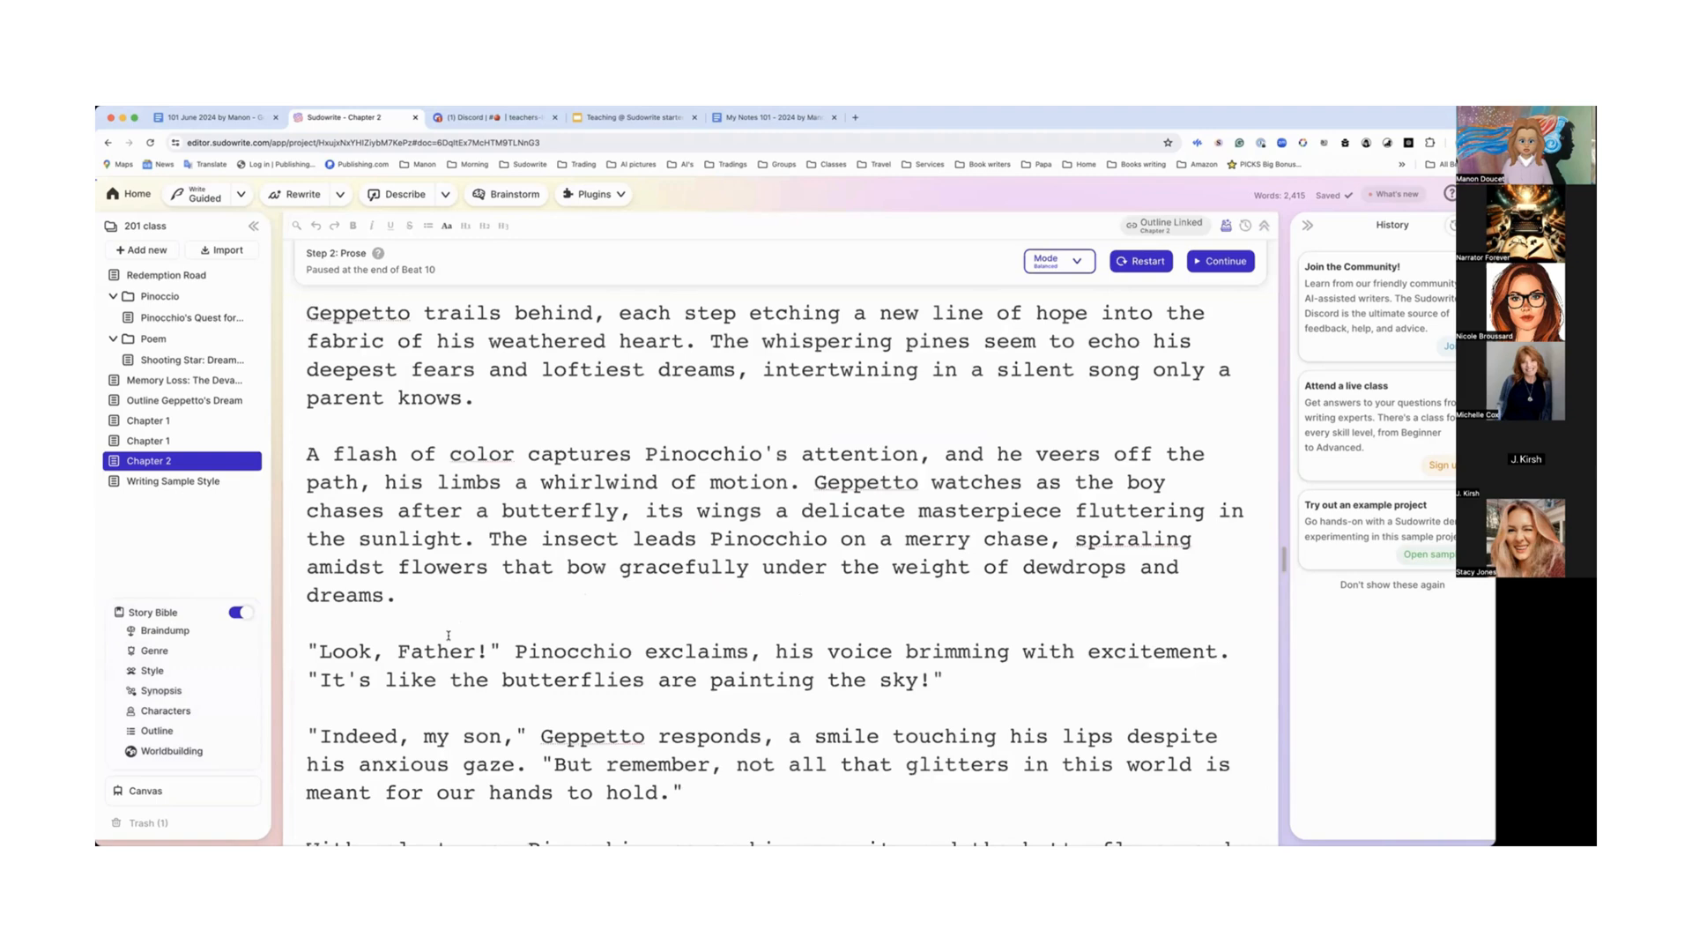
scroll(448, 636, "up", 15)
scroll(449, 636, "up", 15)
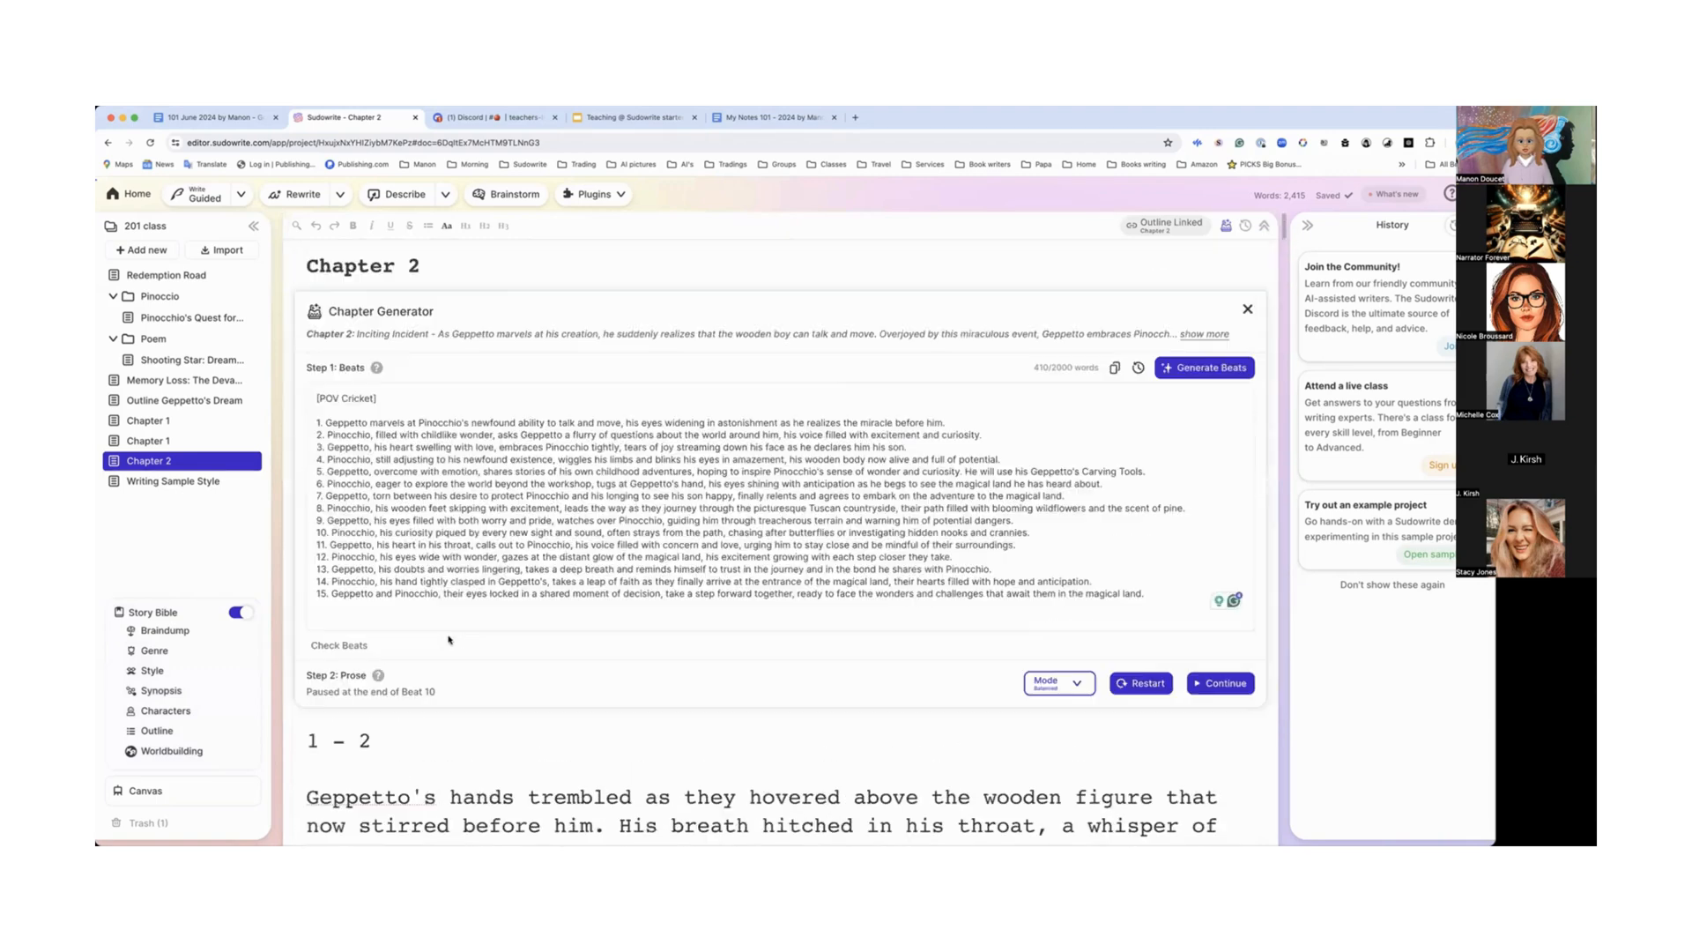
left_click(371, 398)
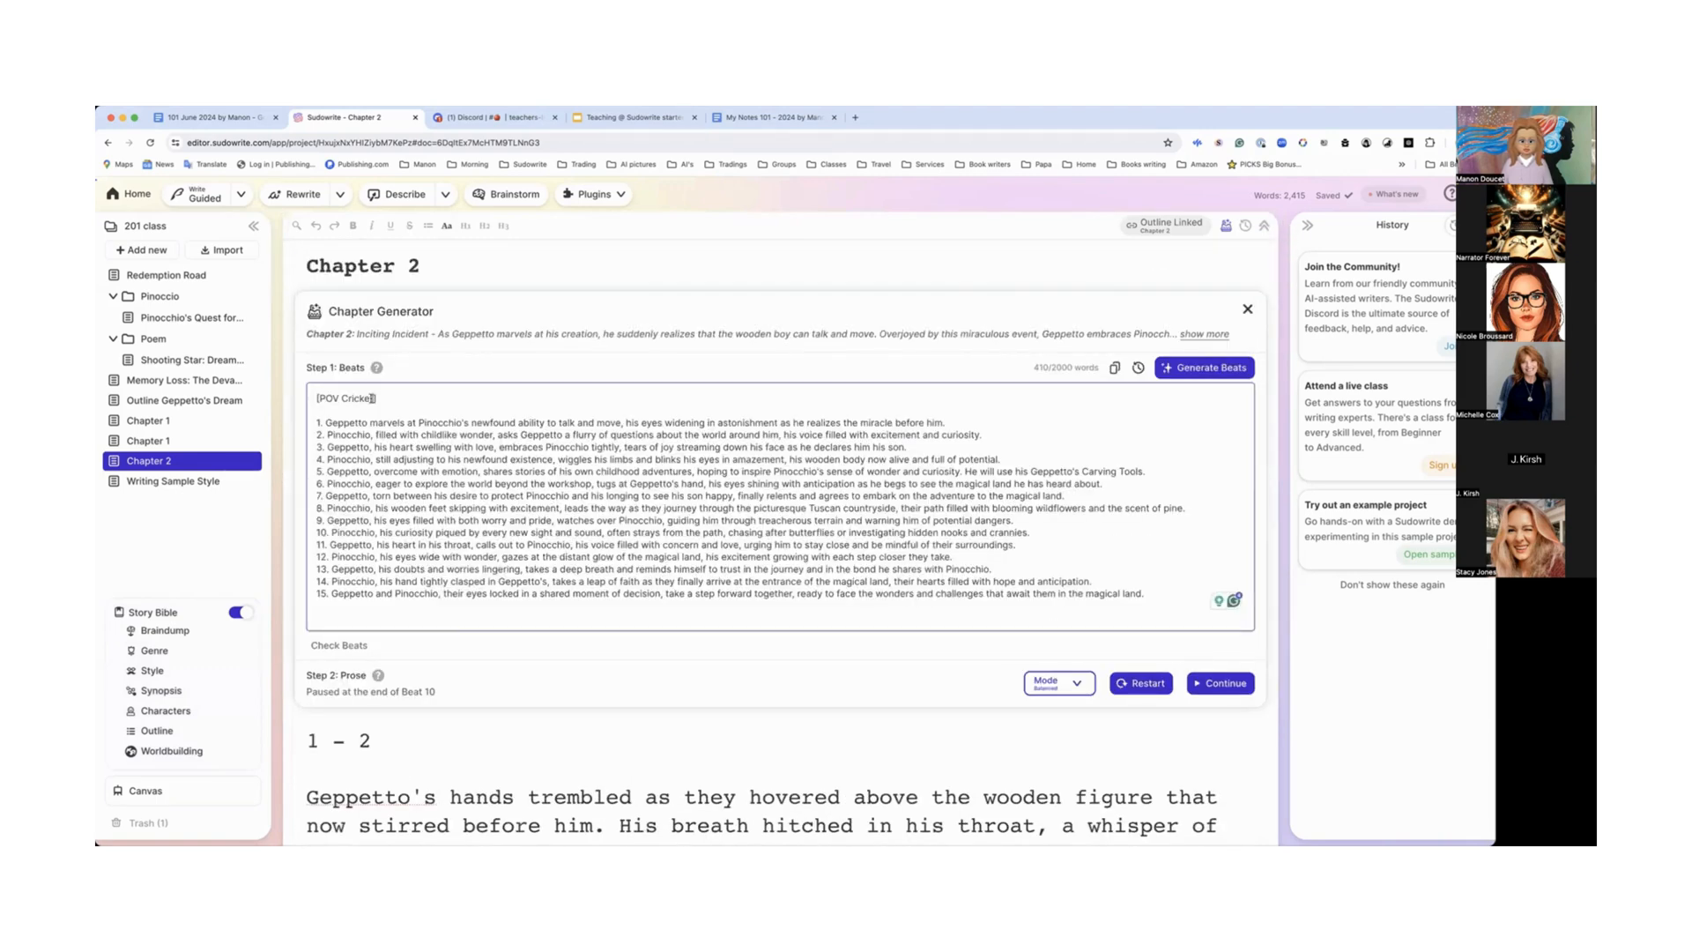
key("BackSpace")
key("BackSpace")
key("BackSpace")
key("super+v")
Step: Continue generating Chapter 2's prose from Beat 11 and pause the generation while Beats 13 and 14 are being written
scroll(570, 481, "down", 5)
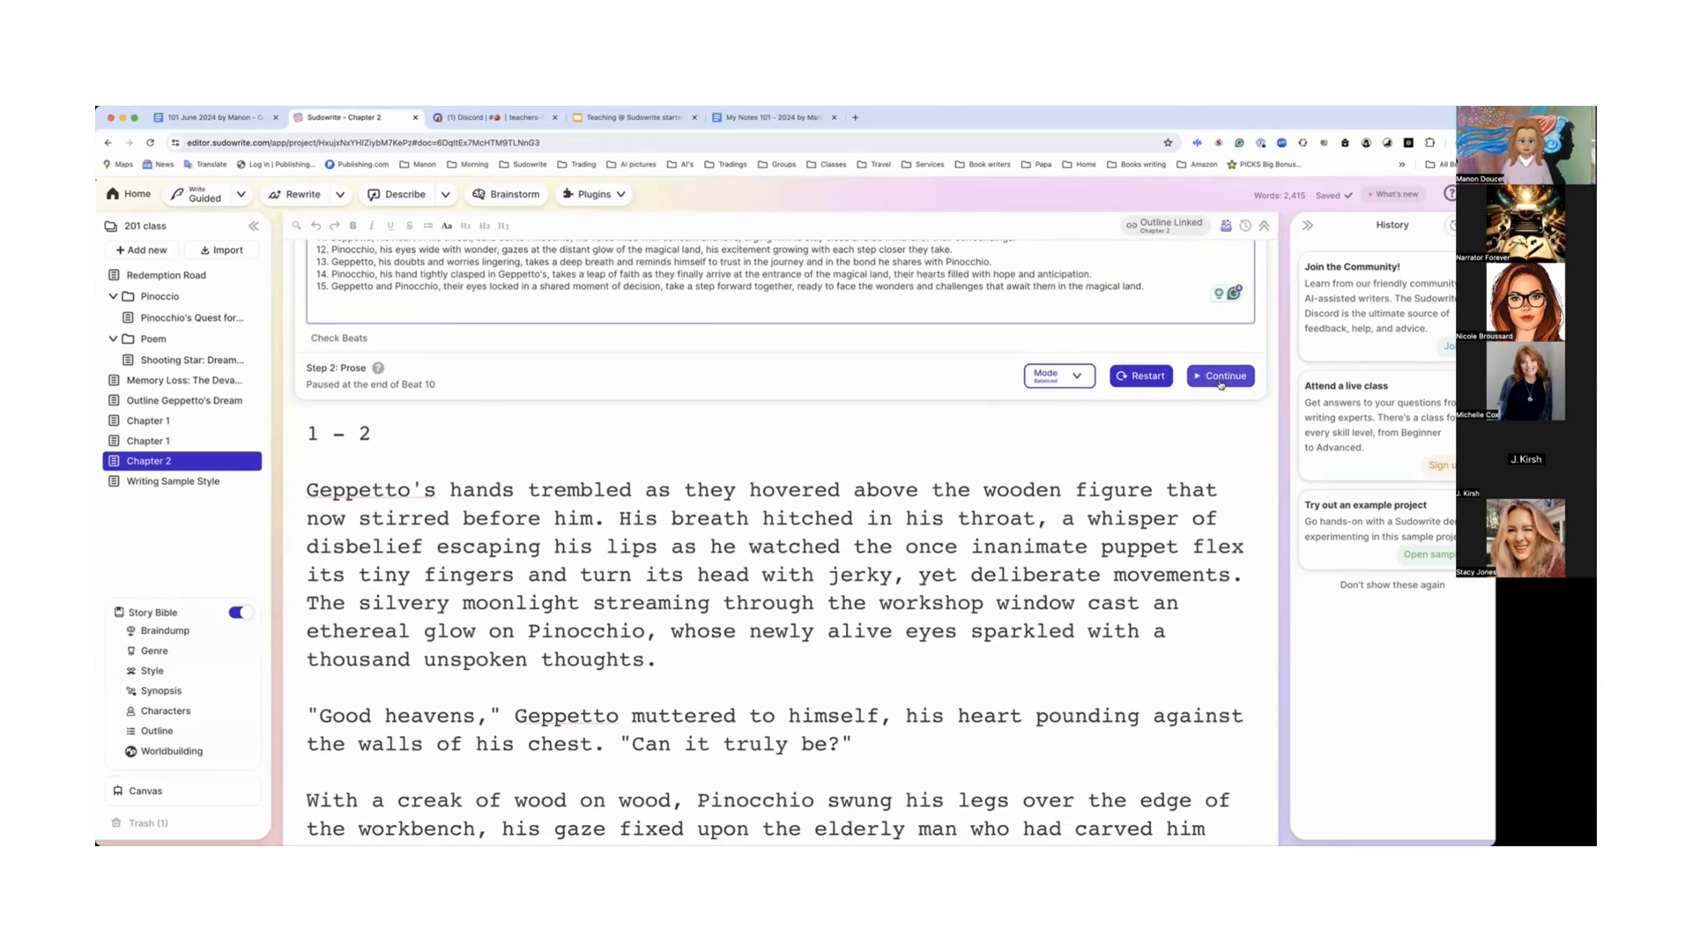
left_click(1221, 377)
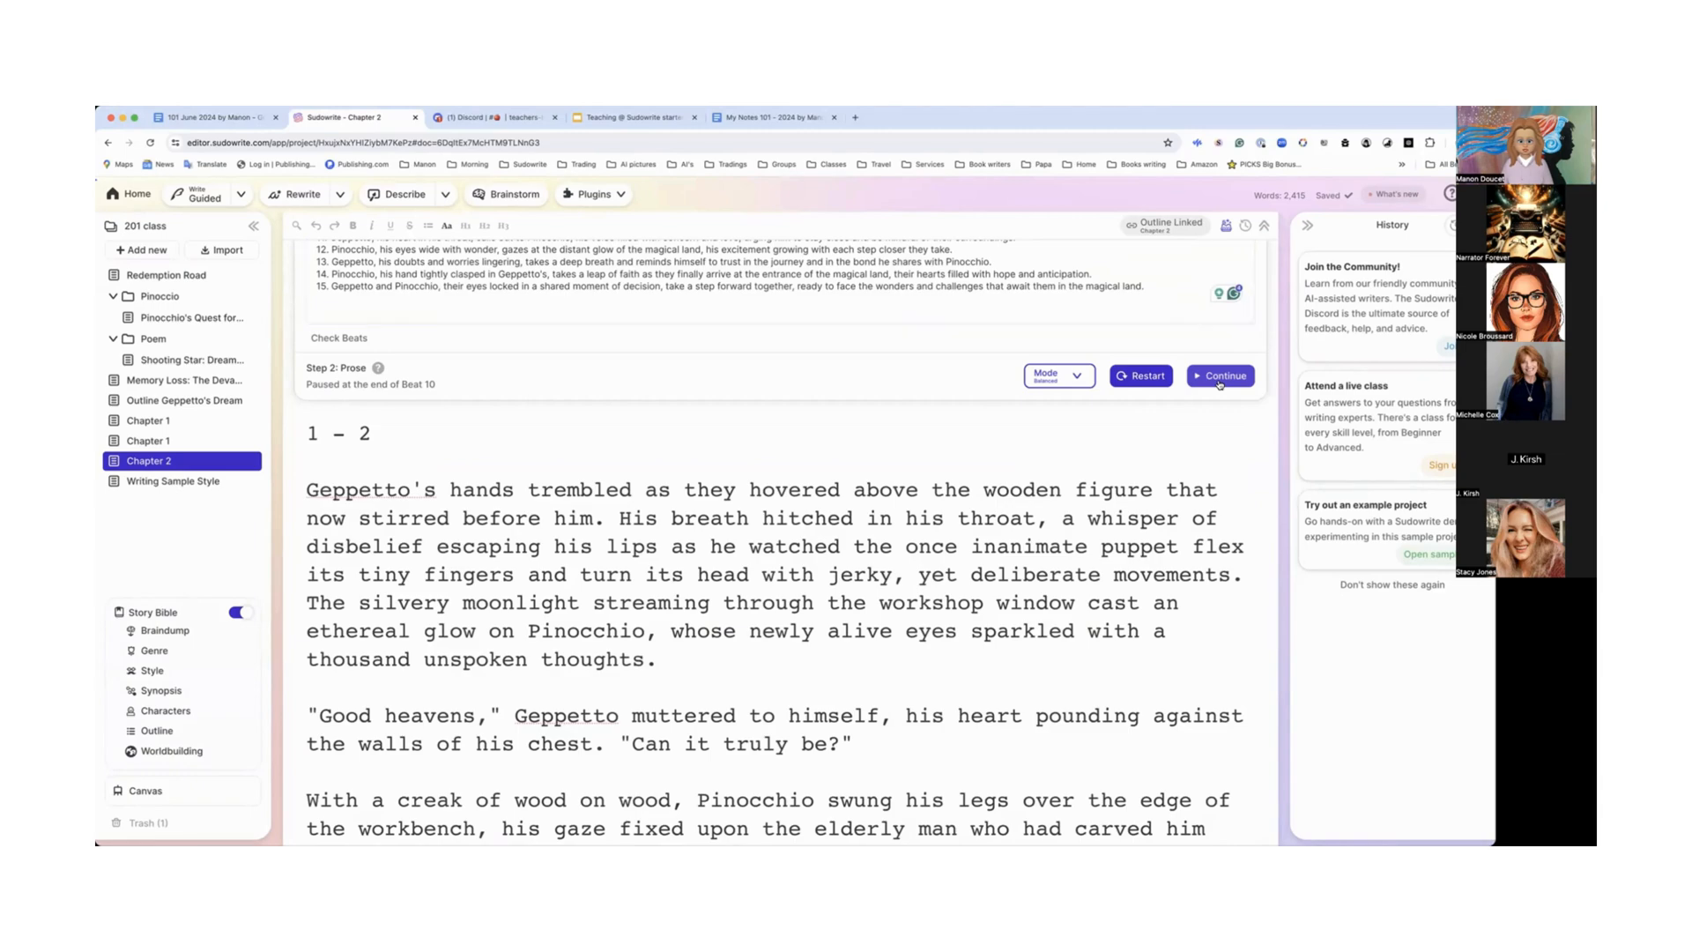
scroll(1146, 489, "down", 20)
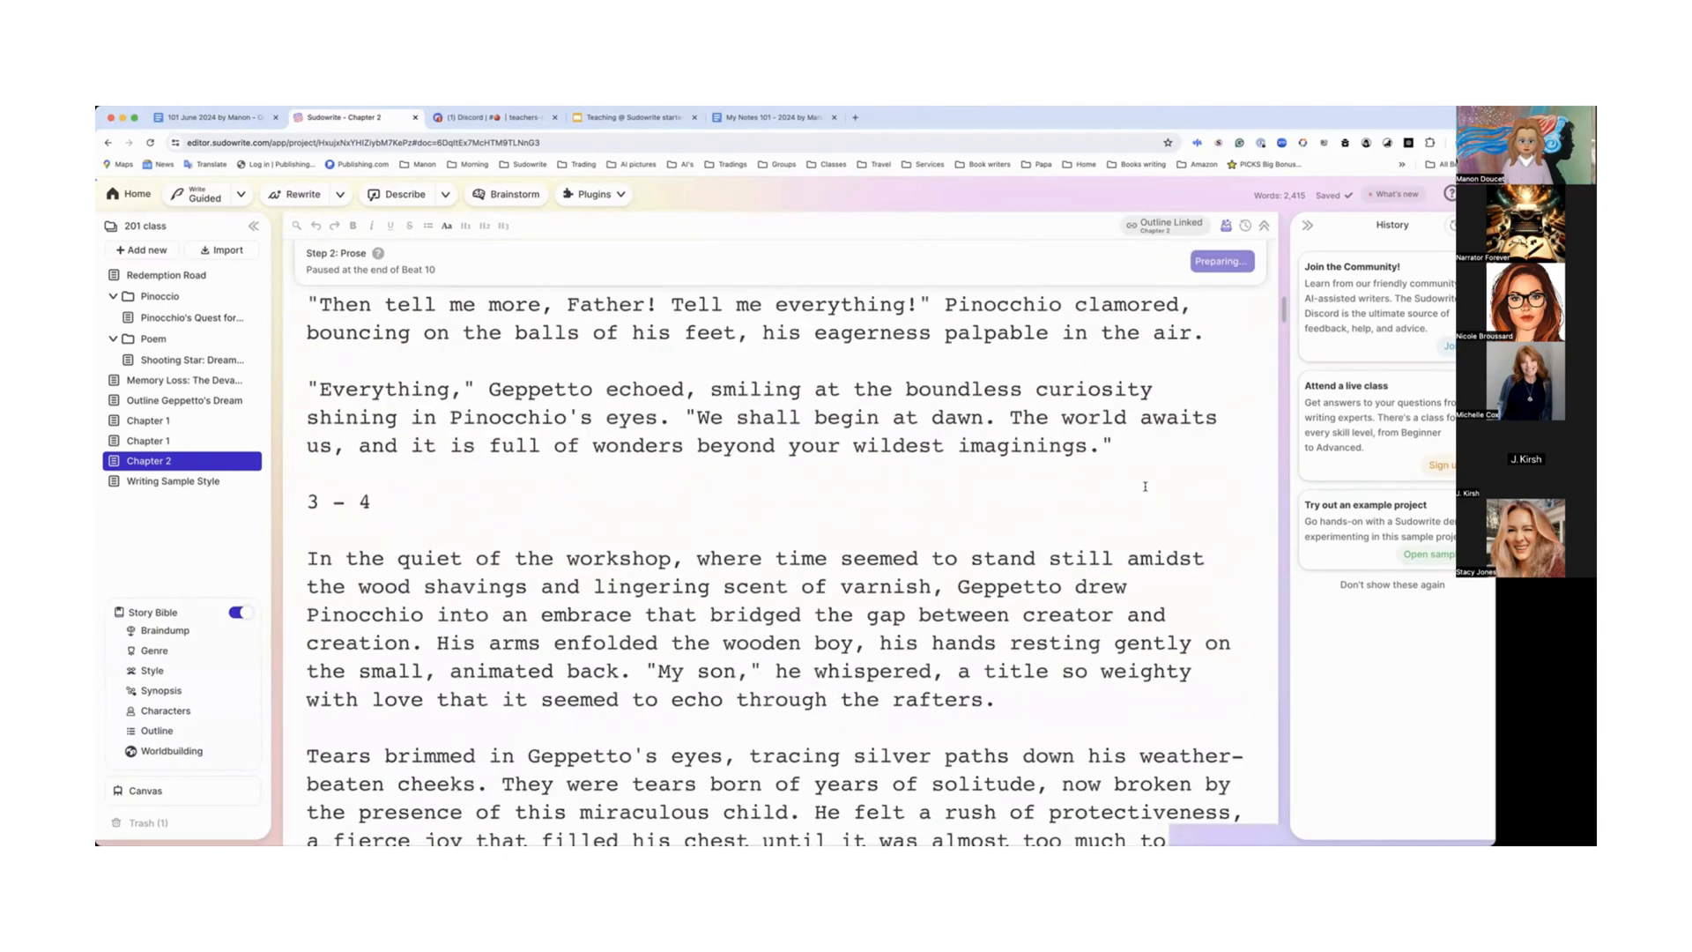
scroll(1146, 489, "down", 20)
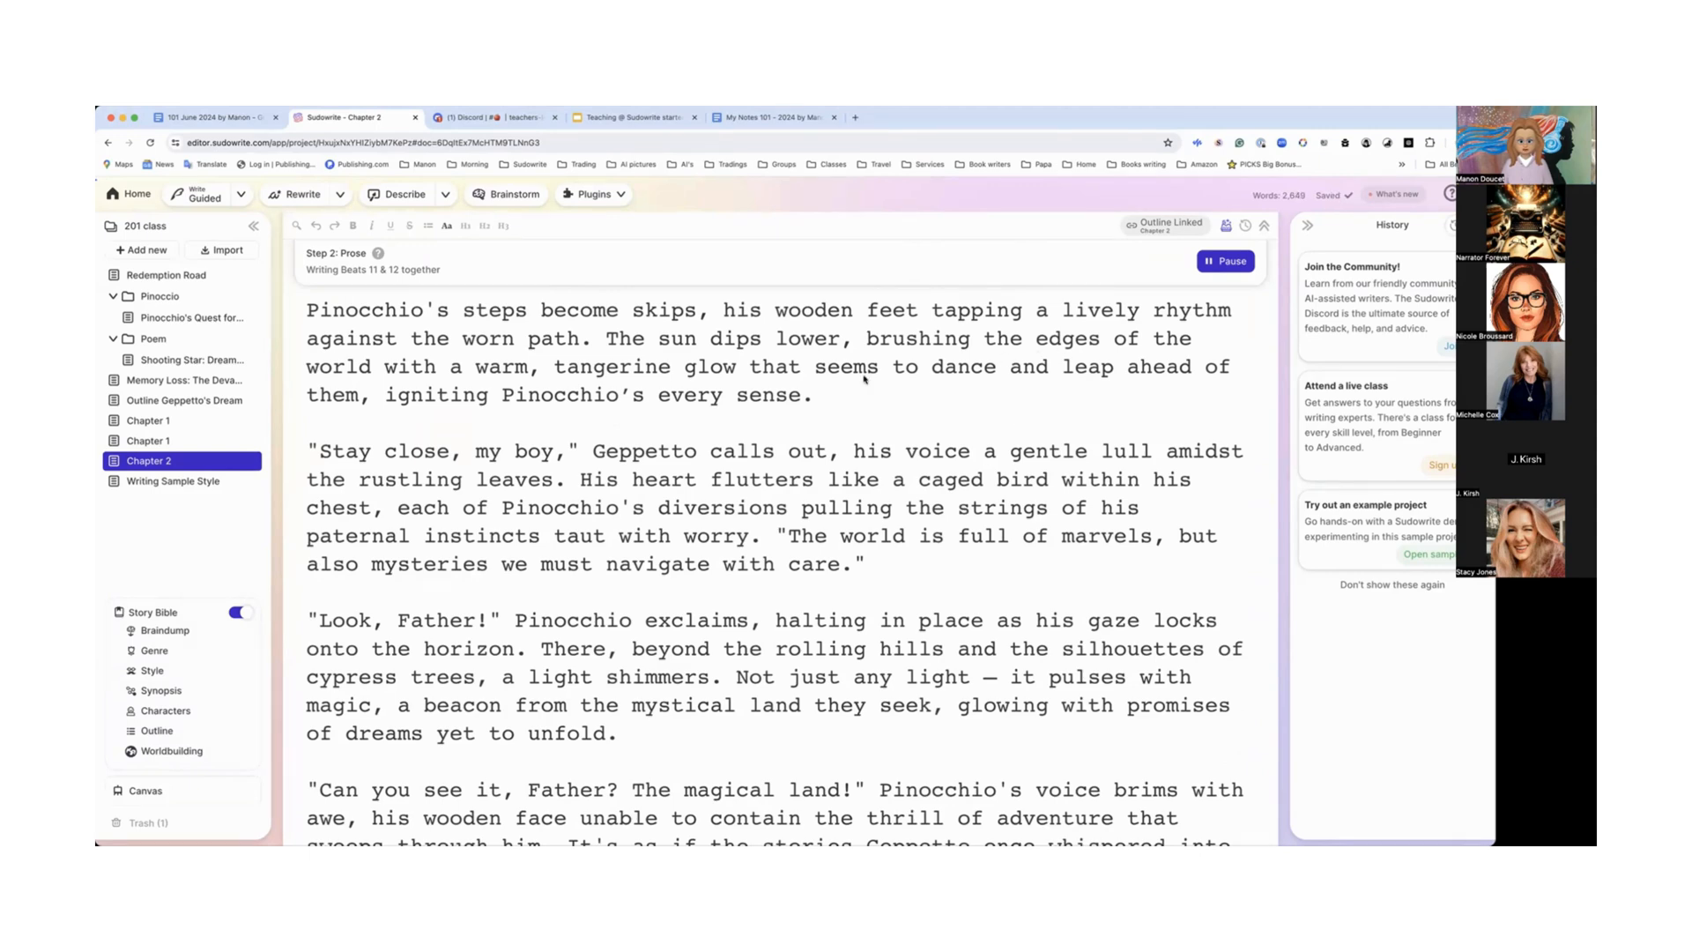
scroll(497, 594, "down", 2)
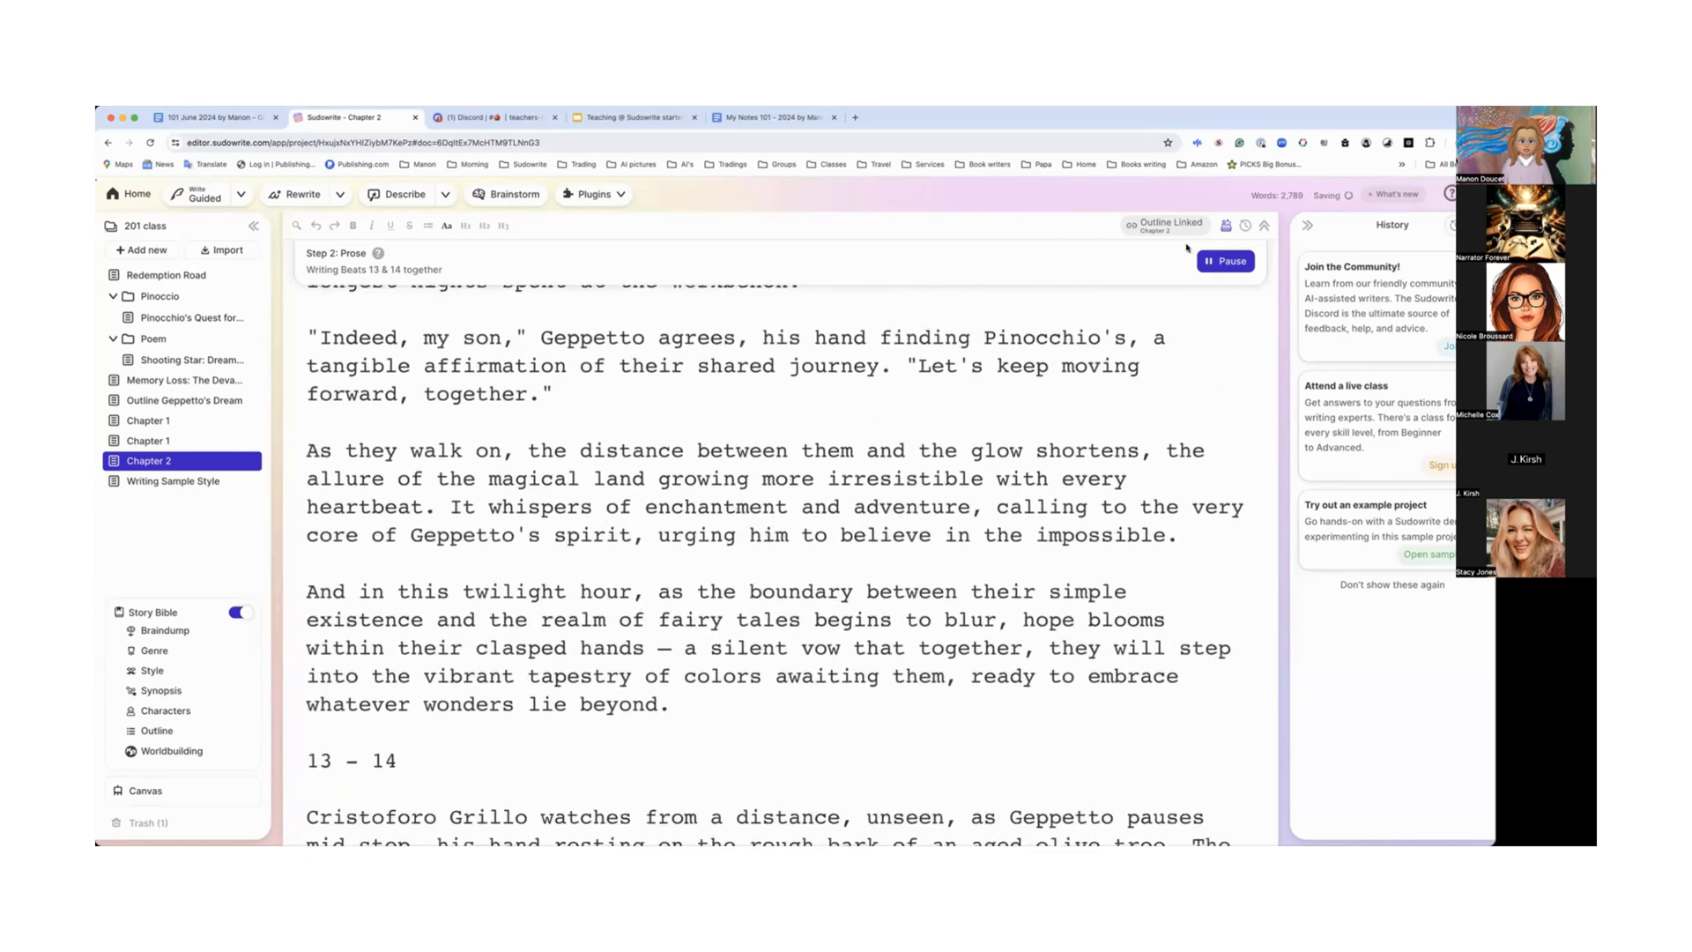
left_click(1230, 263)
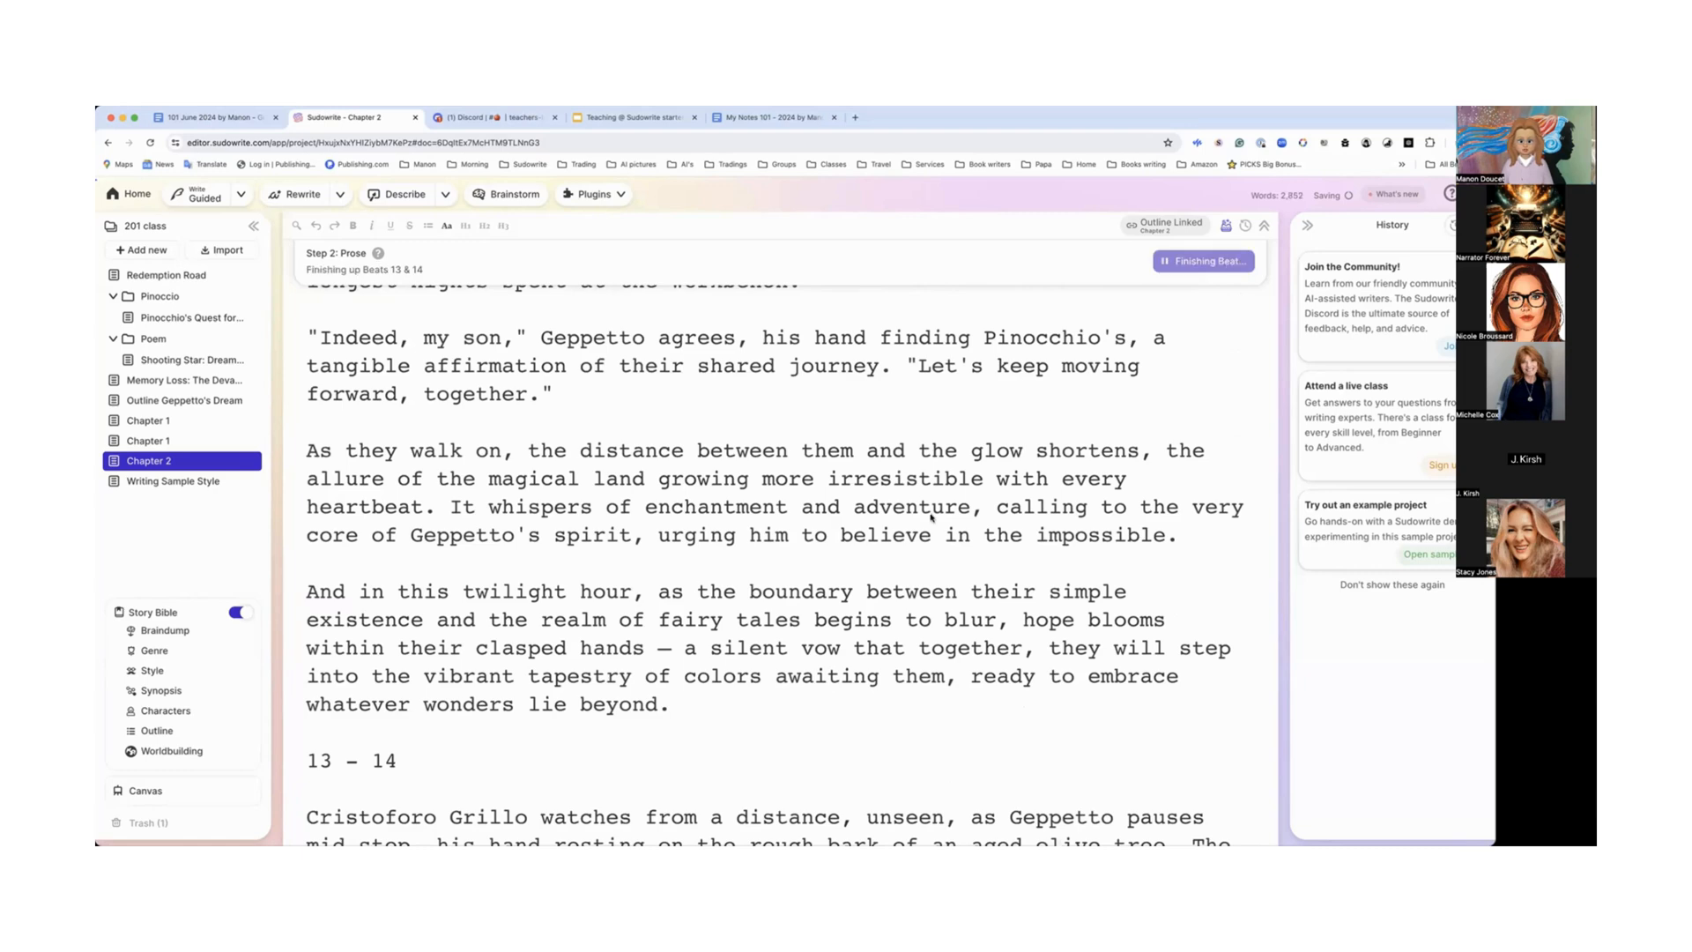
Step: Review Chapter 2's Beats 13–14 passage against the POV tag, highlighting the opening mention of Cristoforo Grillo to check whose viewpoint it uses
scroll(932, 519, "down", 3)
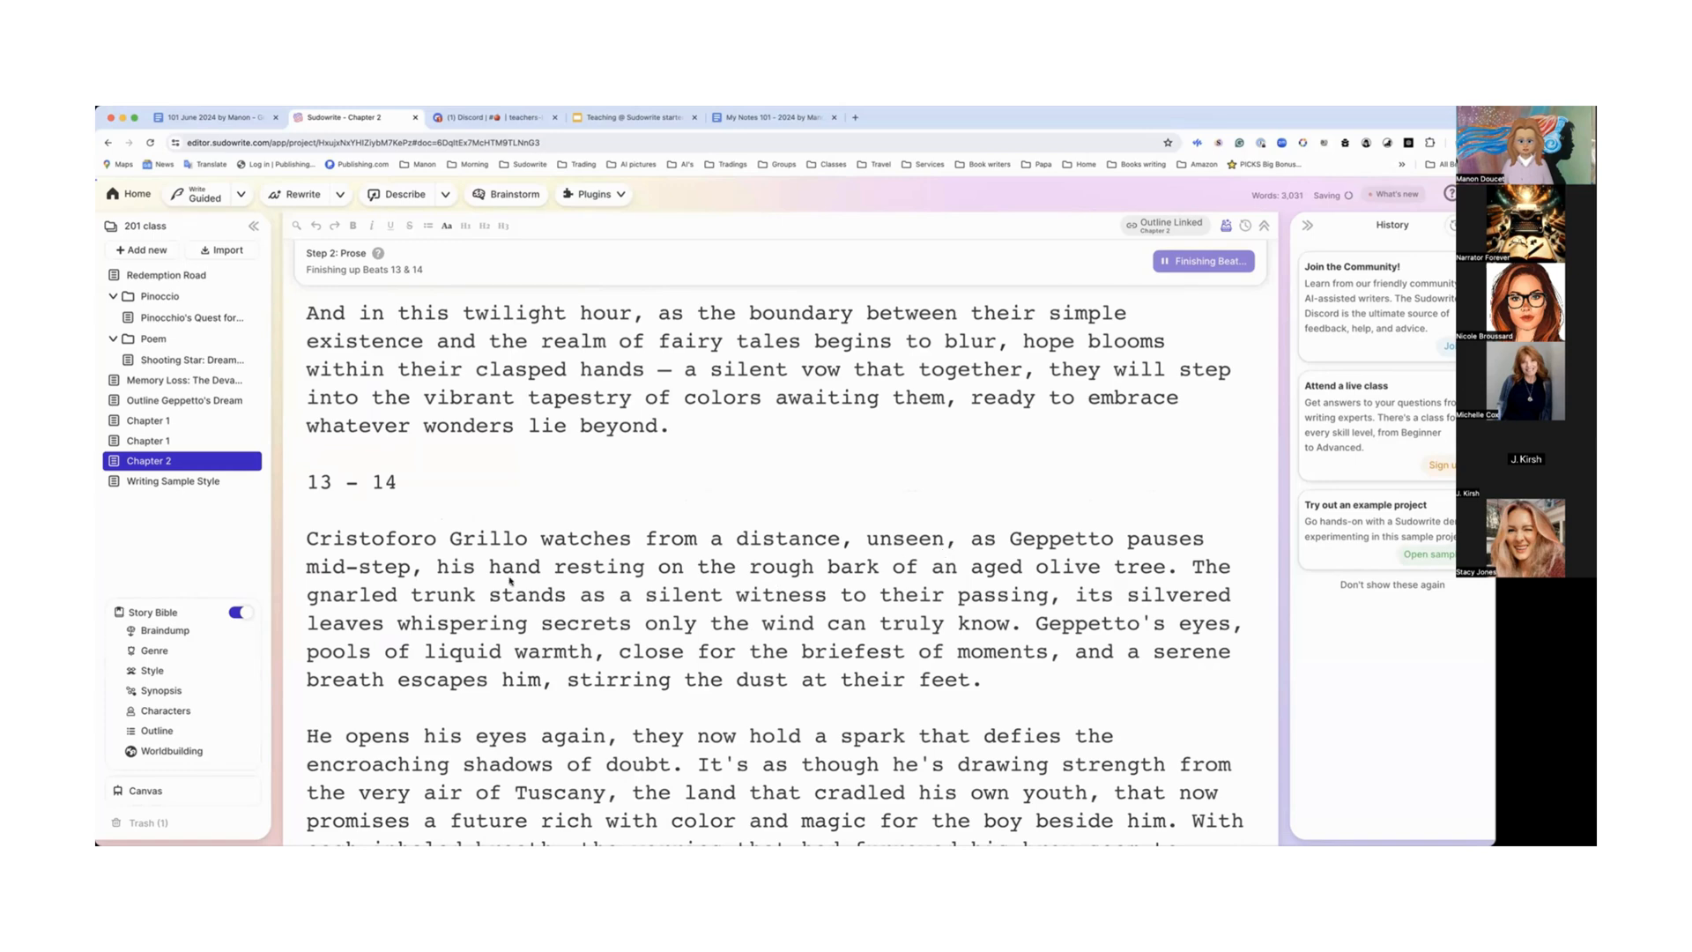
scroll(508, 581, "down", 1)
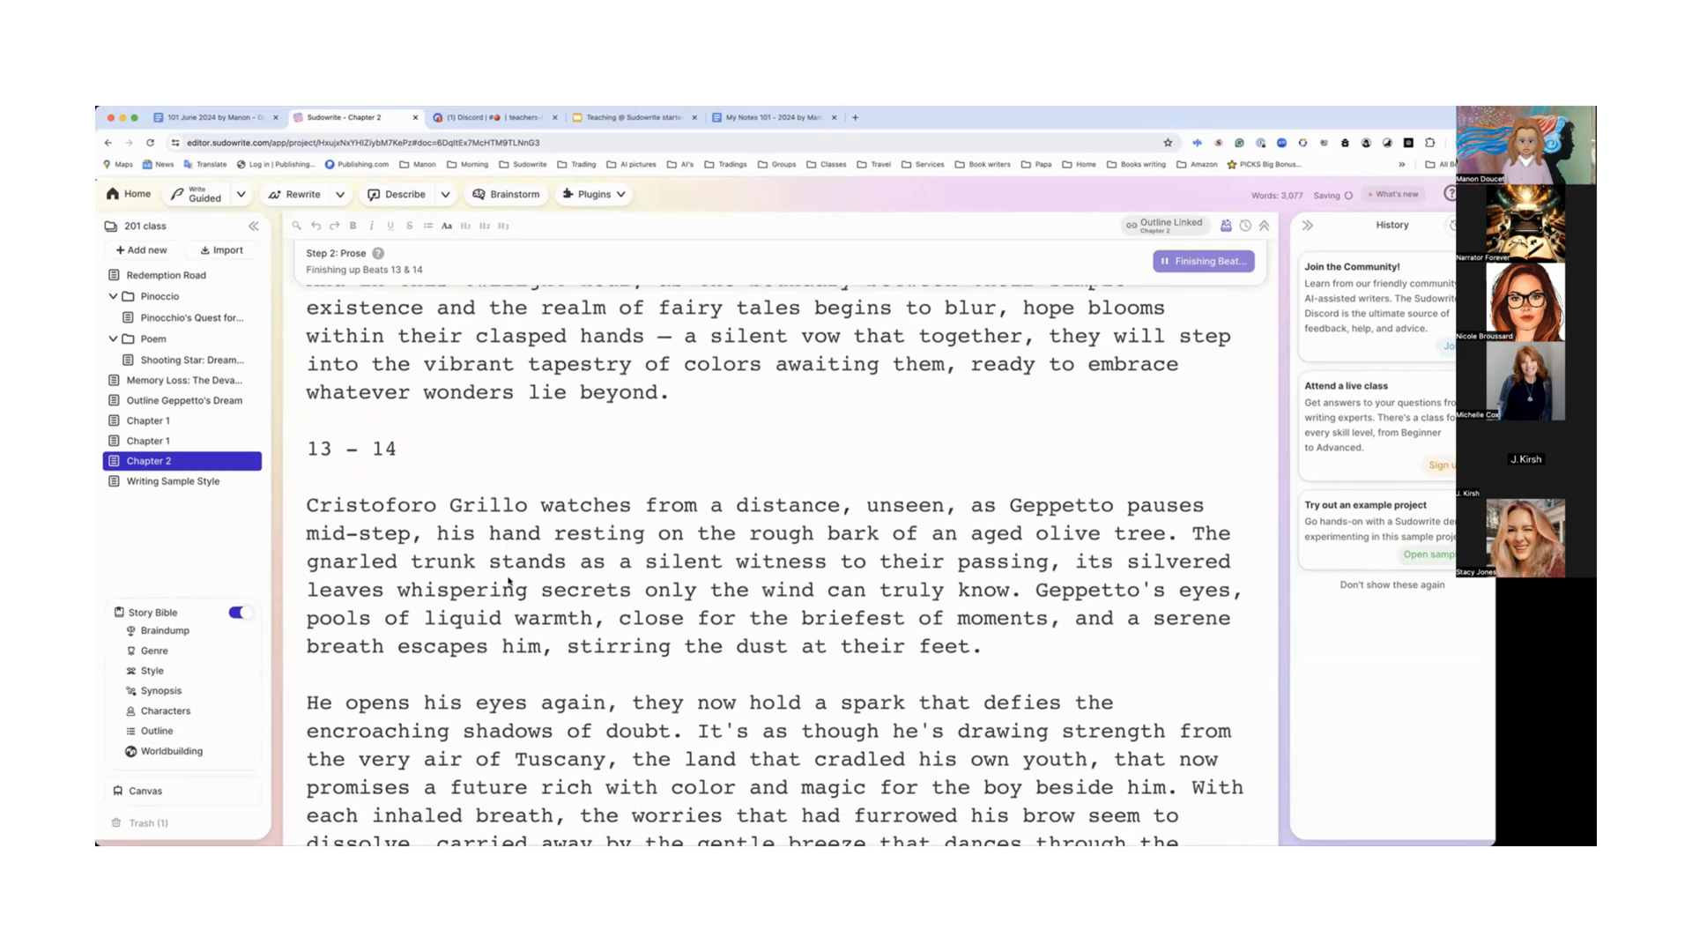
scroll(508, 581, "down", 5)
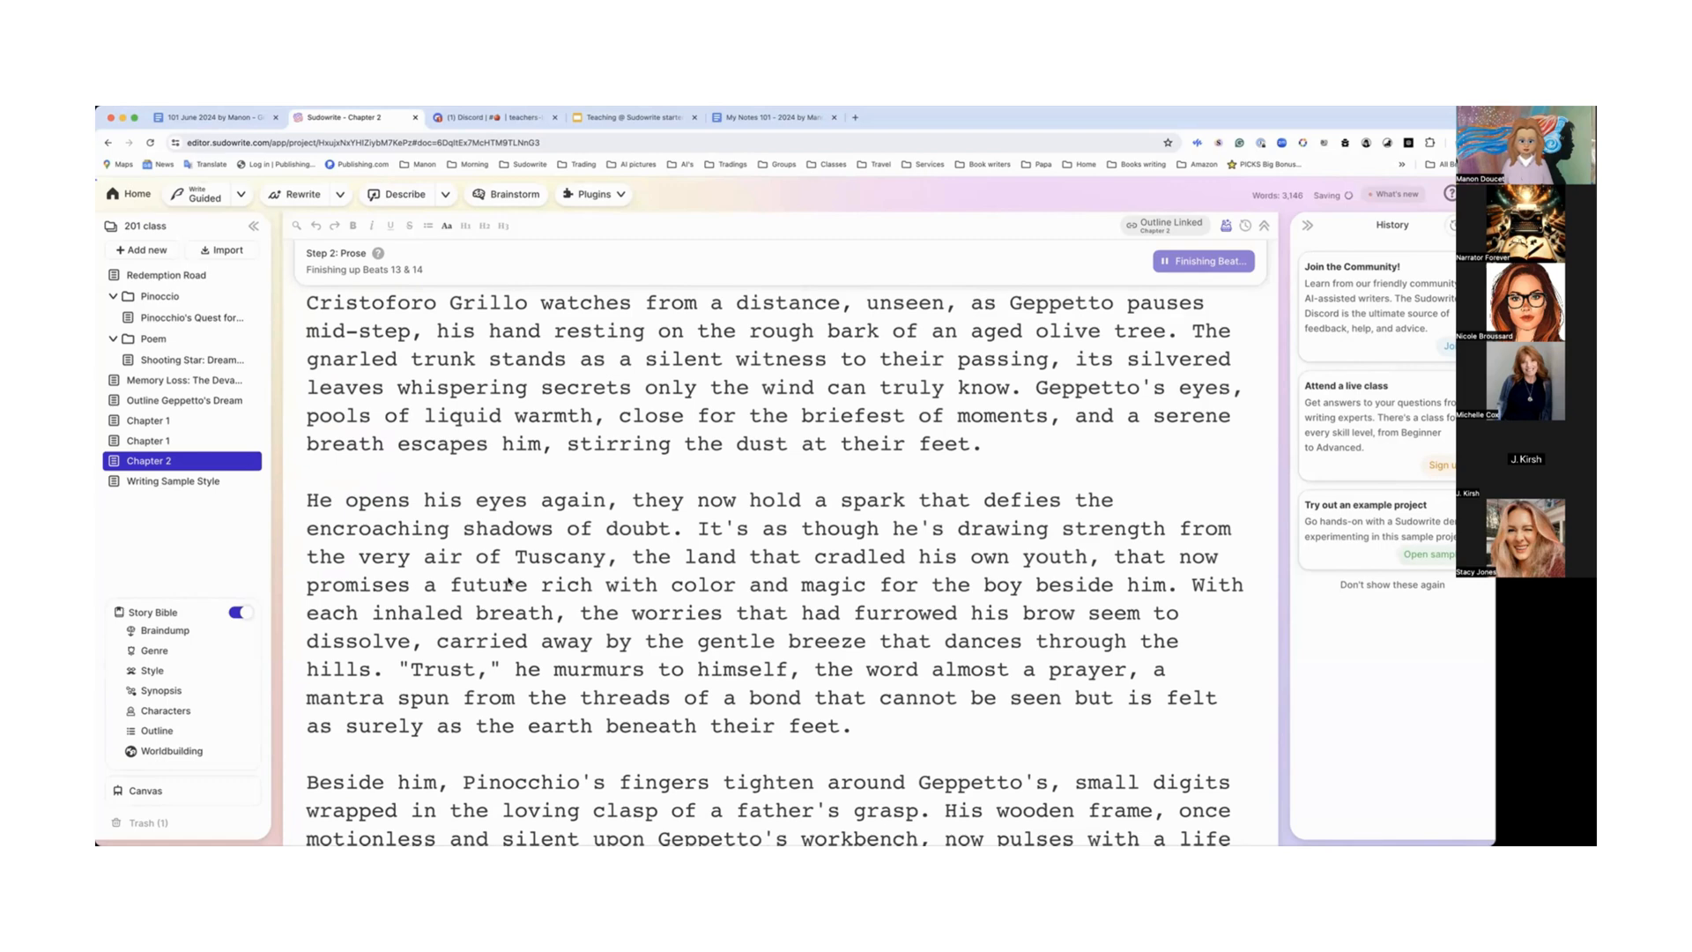
scroll(509, 581, "up", 10)
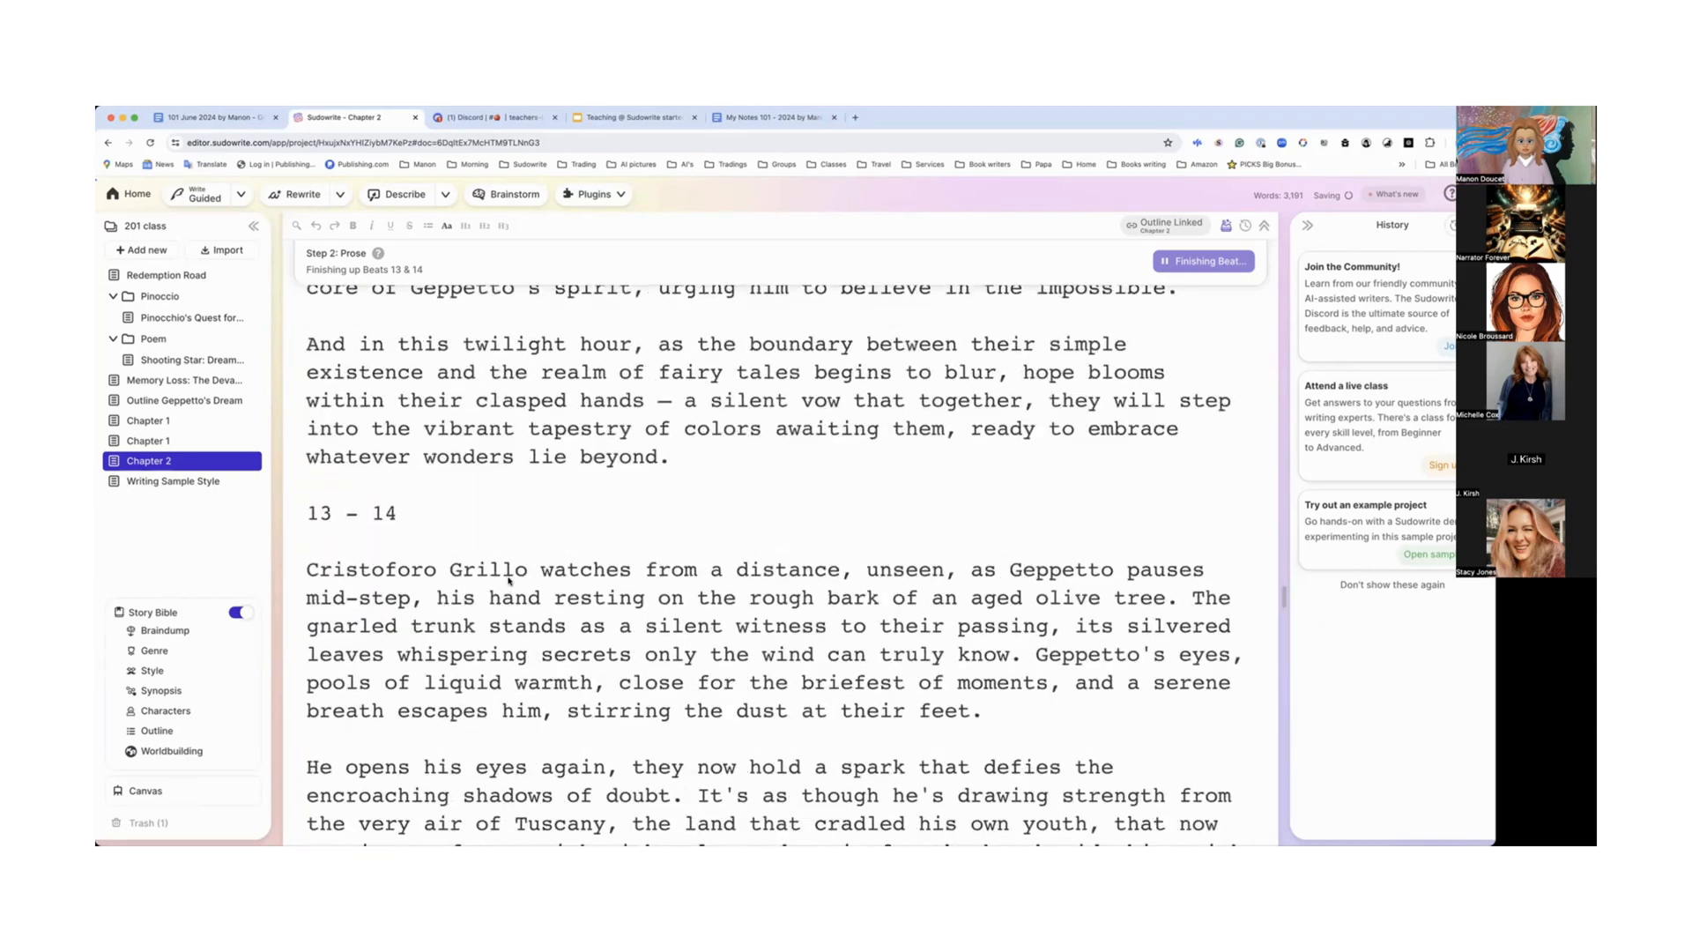
scroll(509, 579, "up", 15)
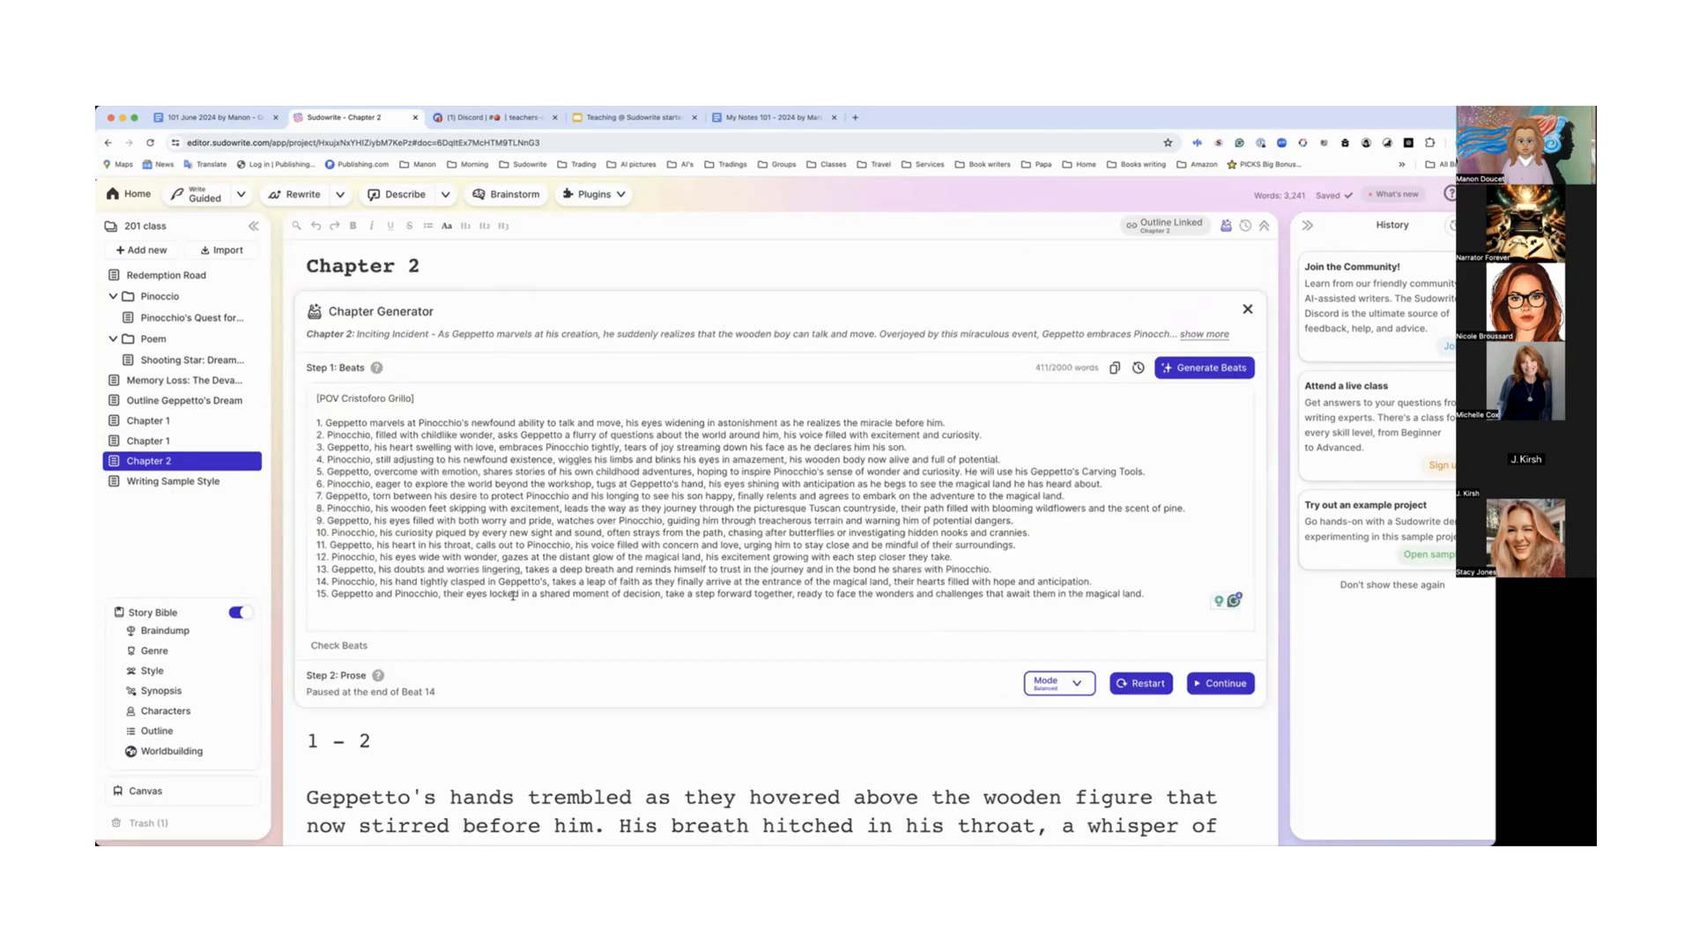
scroll(513, 596, "down", 20)
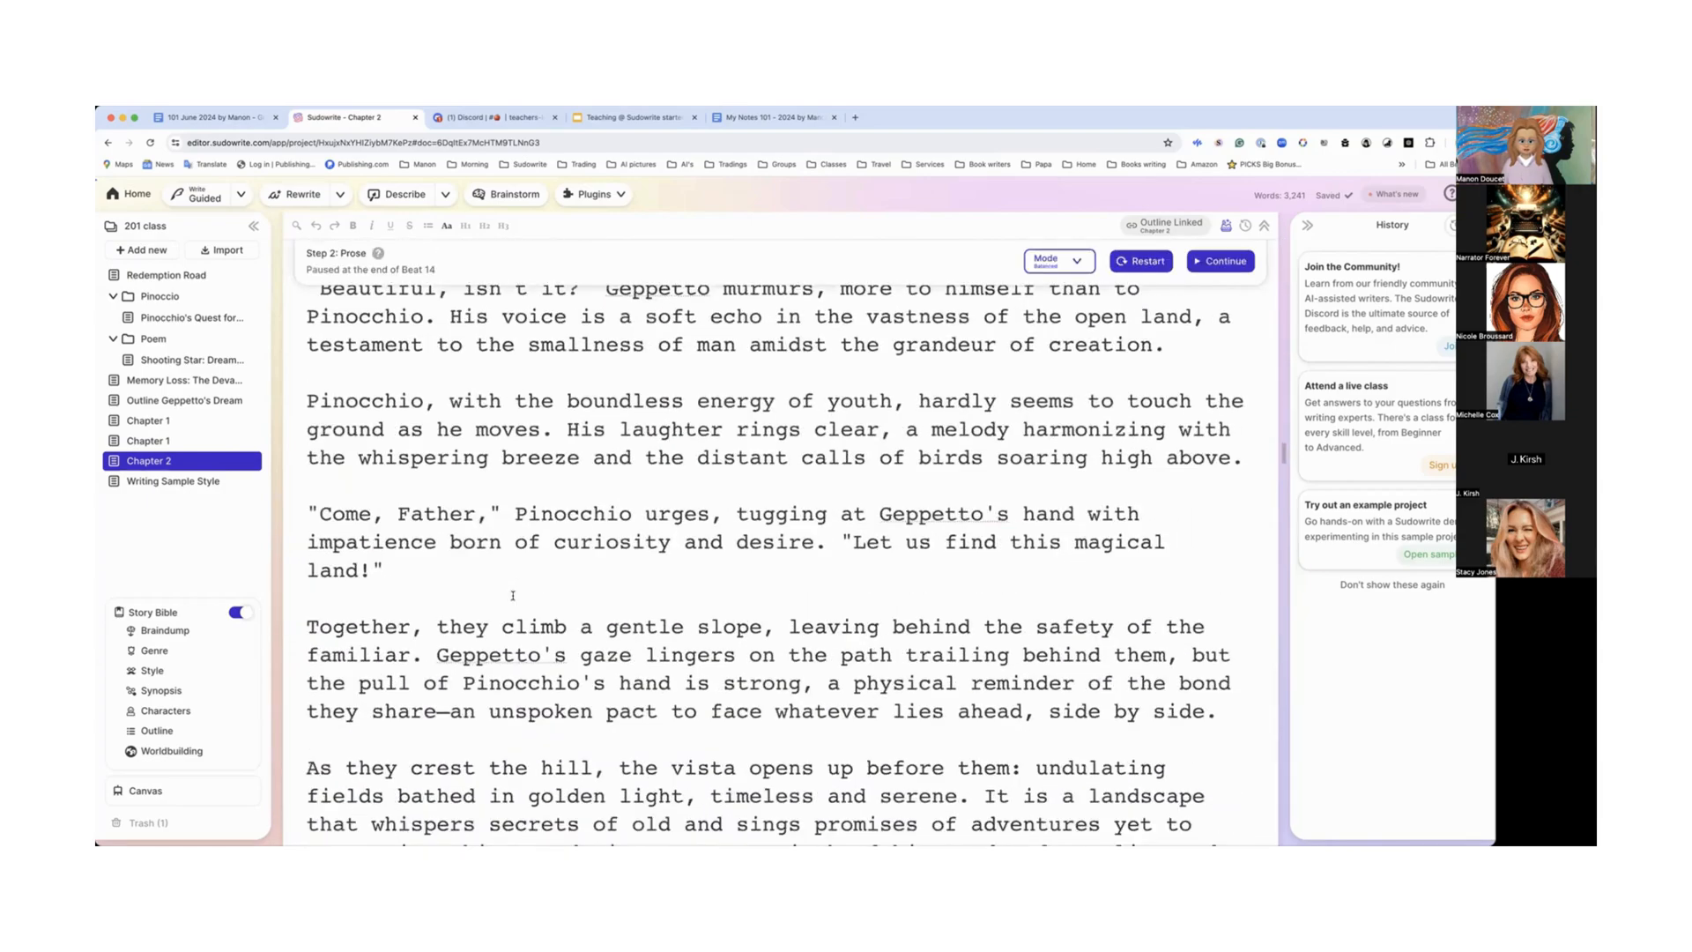
scroll(514, 596, "down", 20)
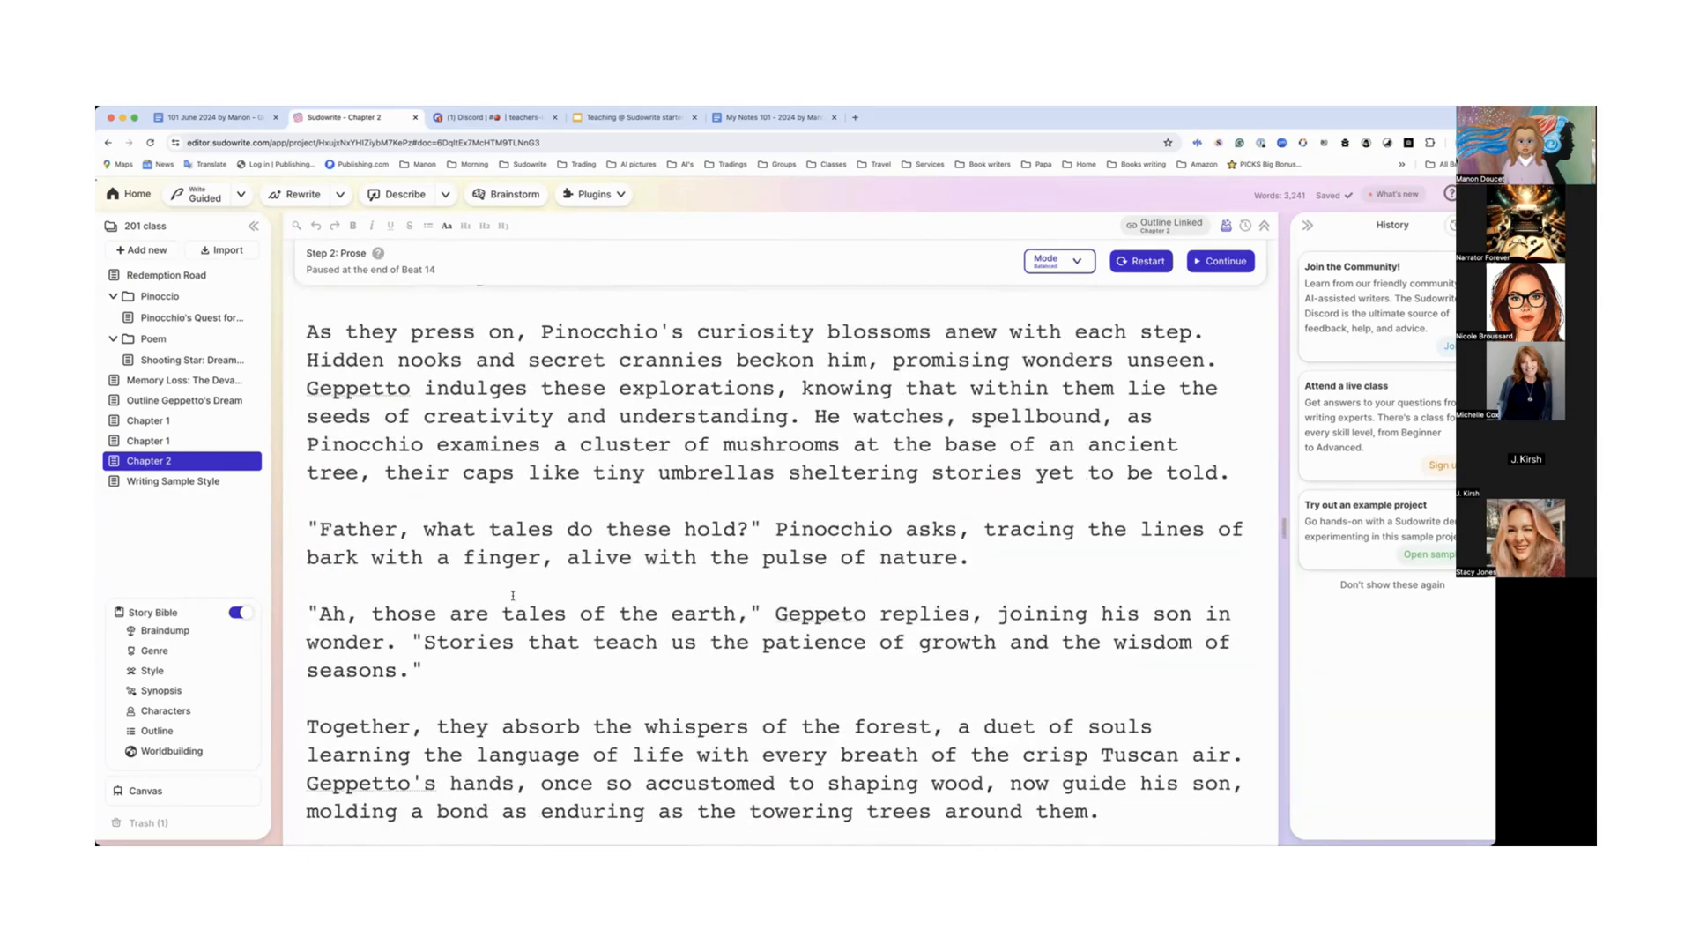
scroll(513, 596, "down", 20)
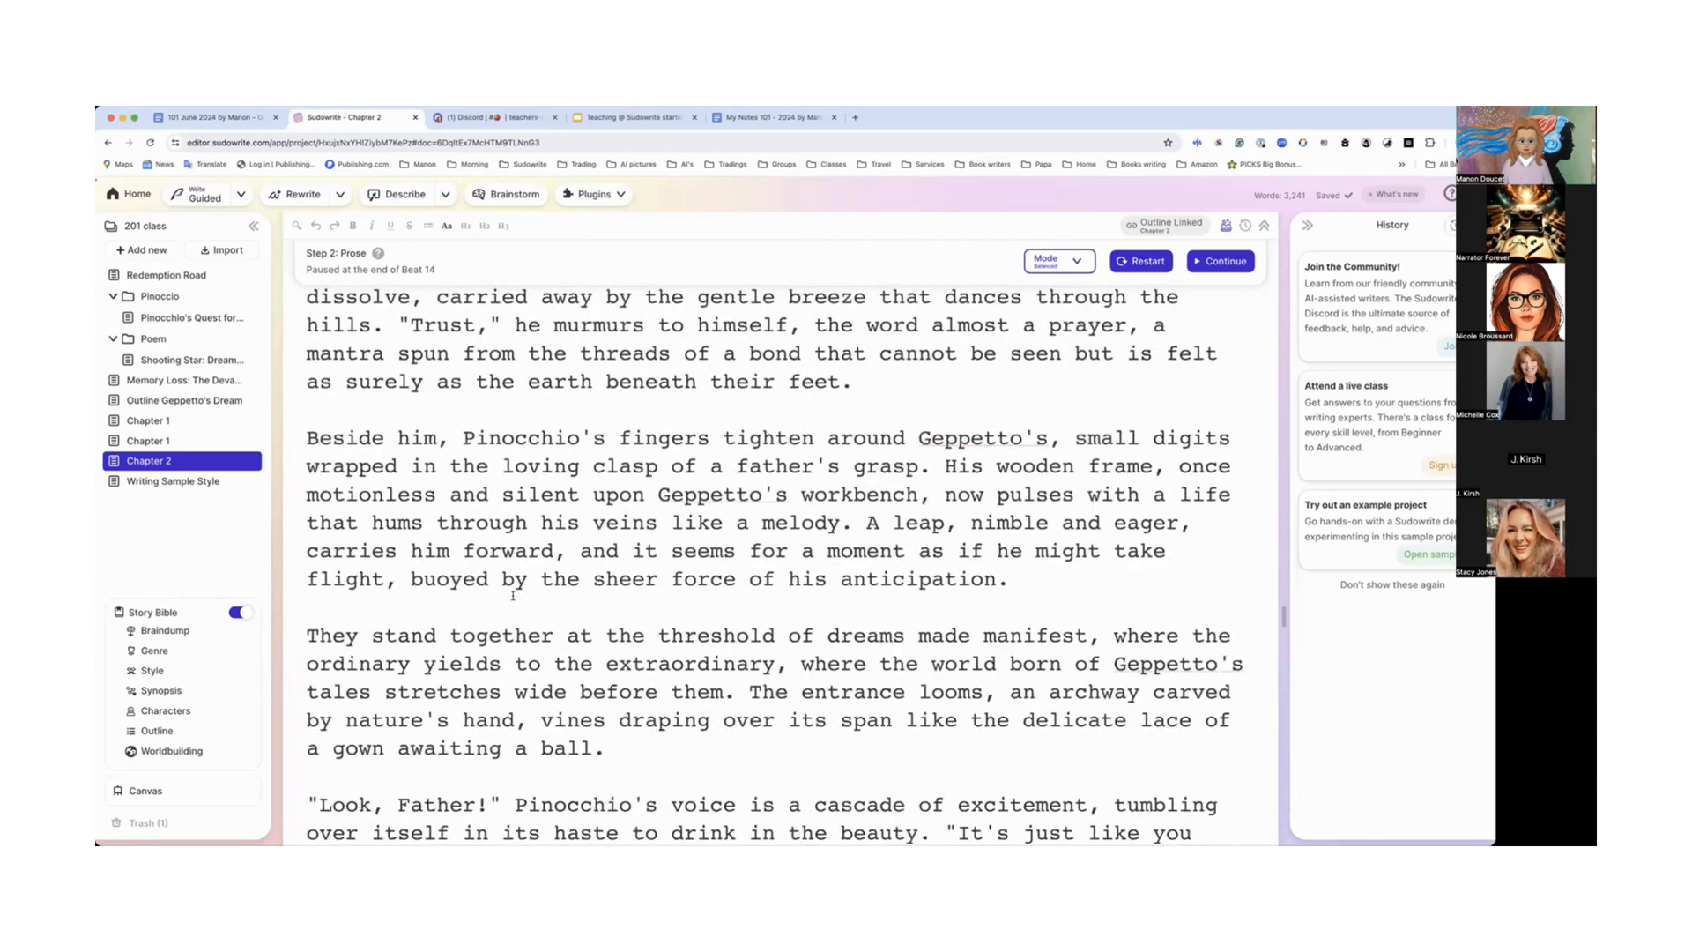
scroll(513, 596, "down", 20)
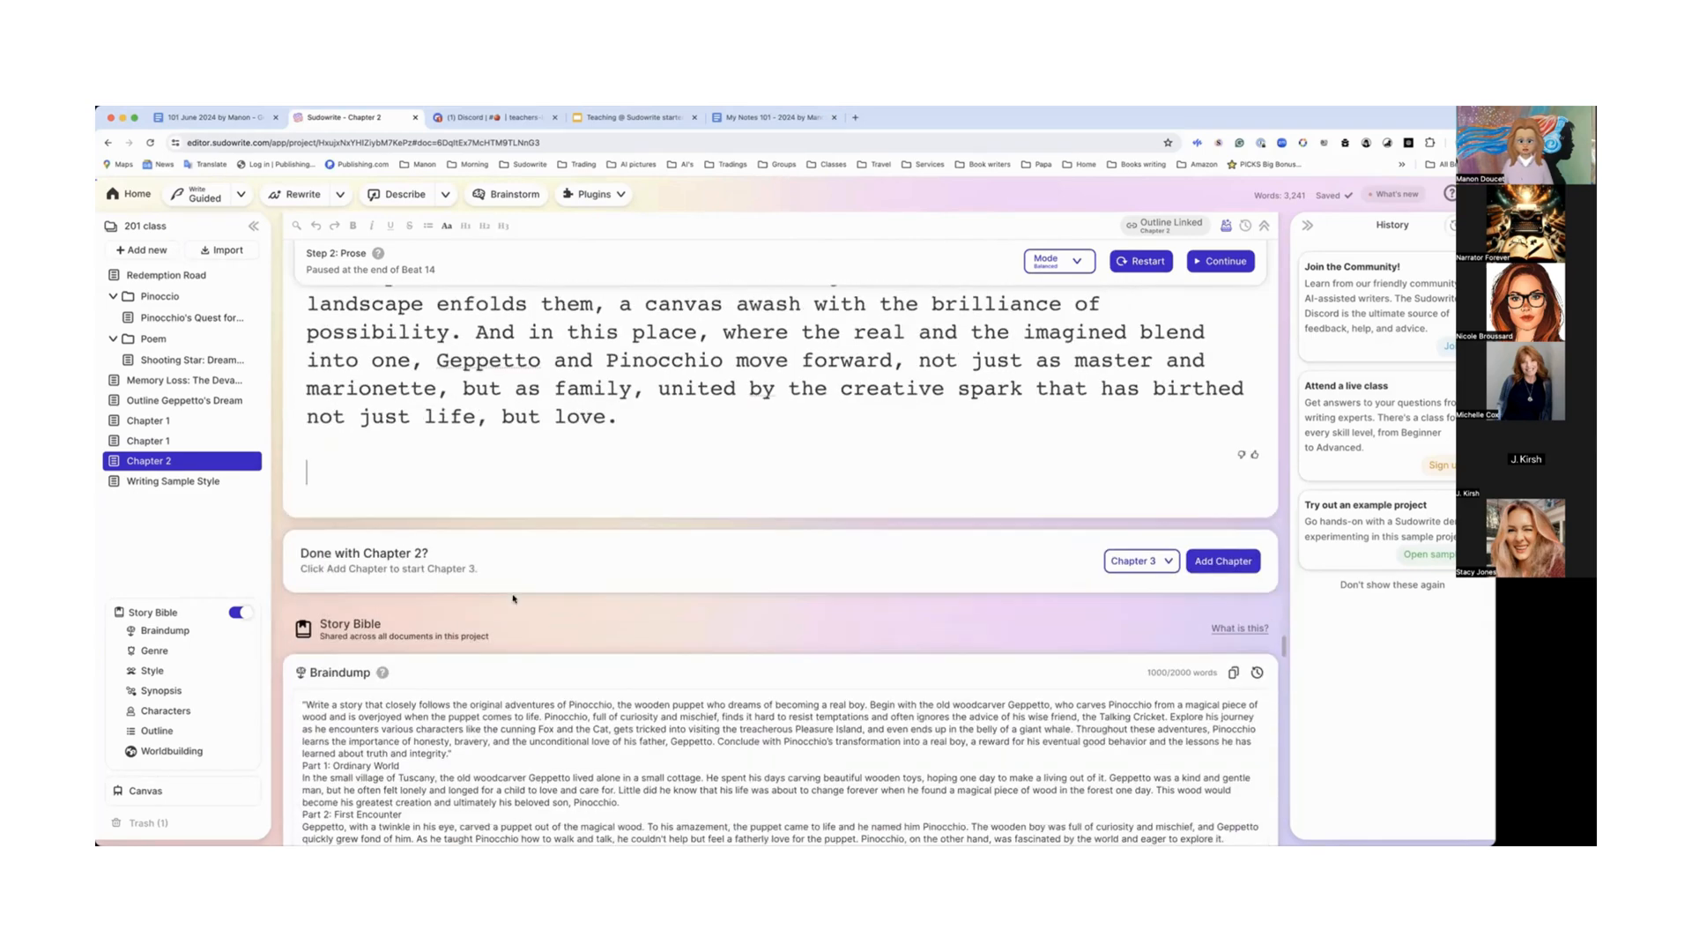
scroll(513, 599, "up", 15)
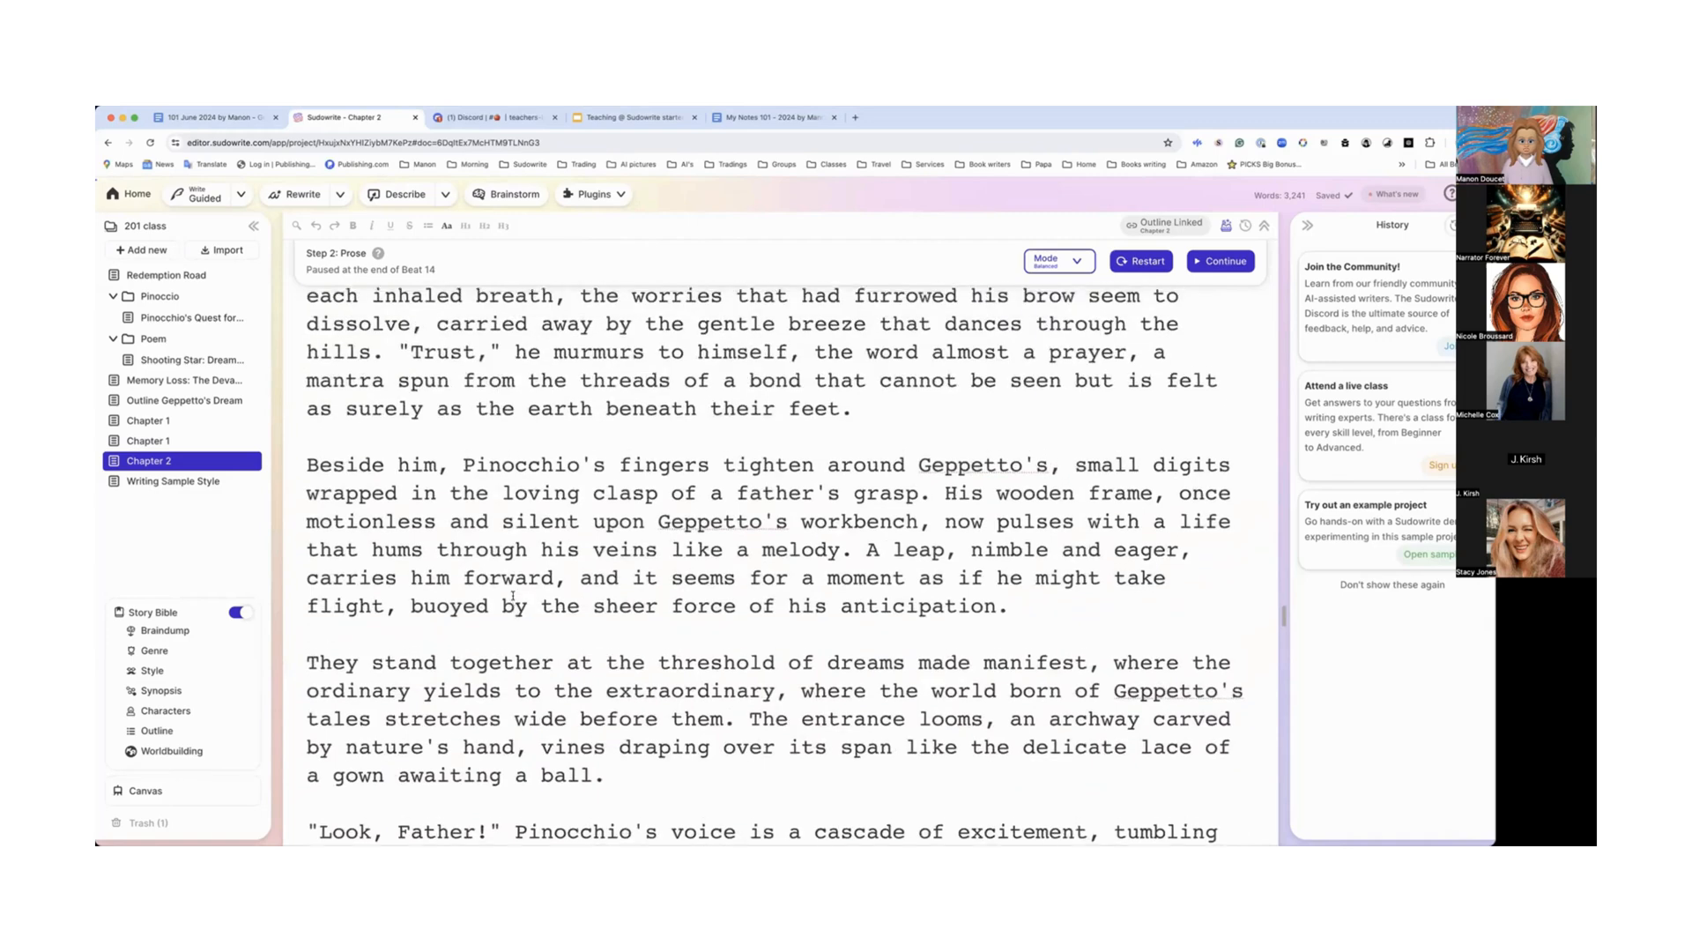
scroll(513, 596, "up", 6)
scroll(520, 592, "down", 2)
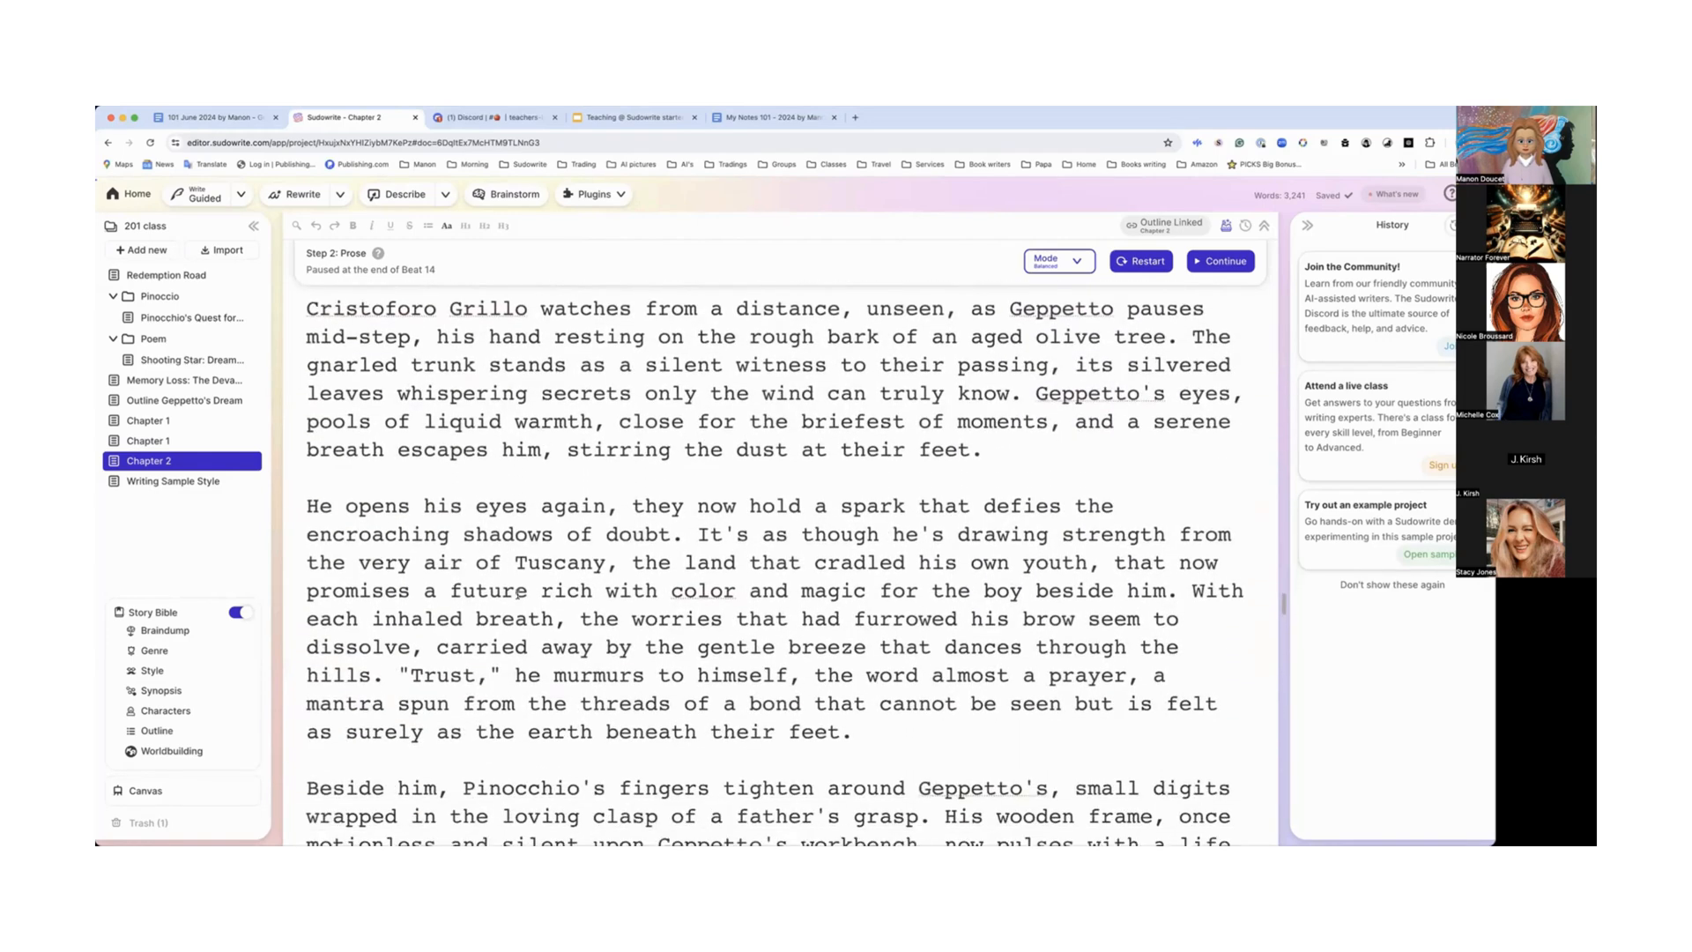
scroll(520, 592, "up", 1)
left_click_drag(306, 345, 592, 346)
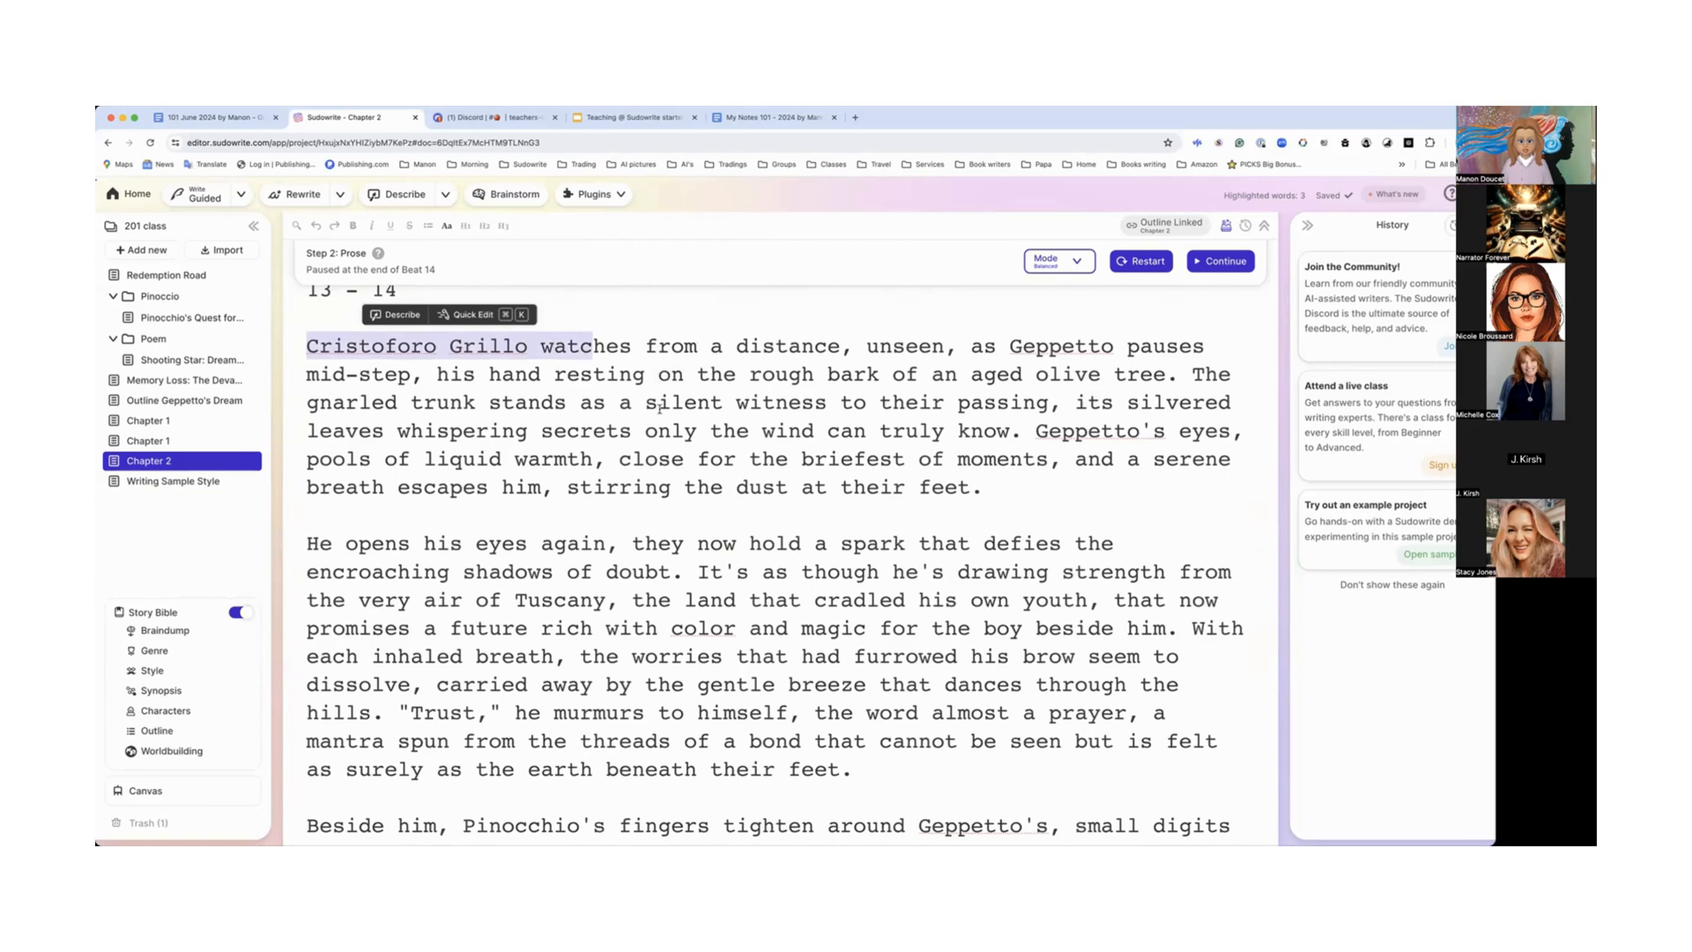